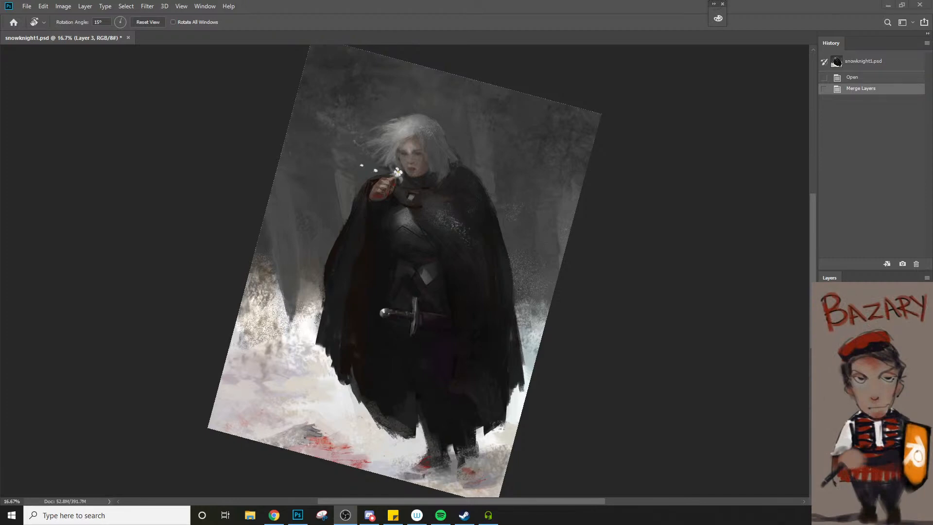
pyautogui.click(712, 380)
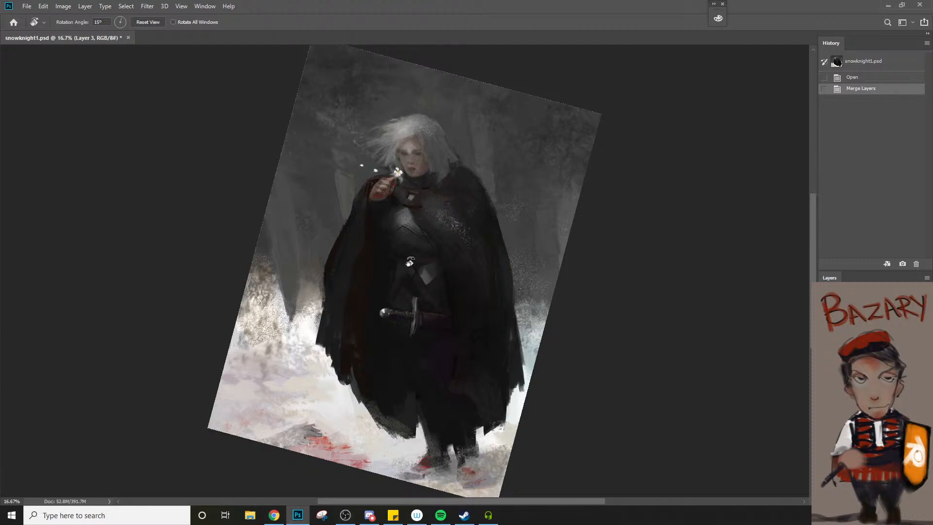
pyautogui.moveTo(439, 316); pyautogui.dragTo(489, 333)
pyautogui.moveTo(527, 367); pyautogui.dragTo(473, 381)
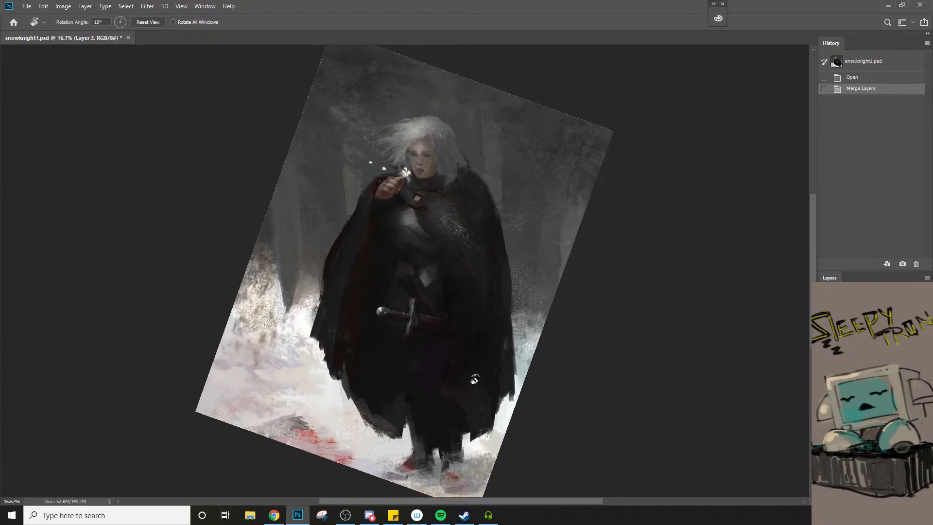
pyautogui.hotkey('ctrl', 'f')
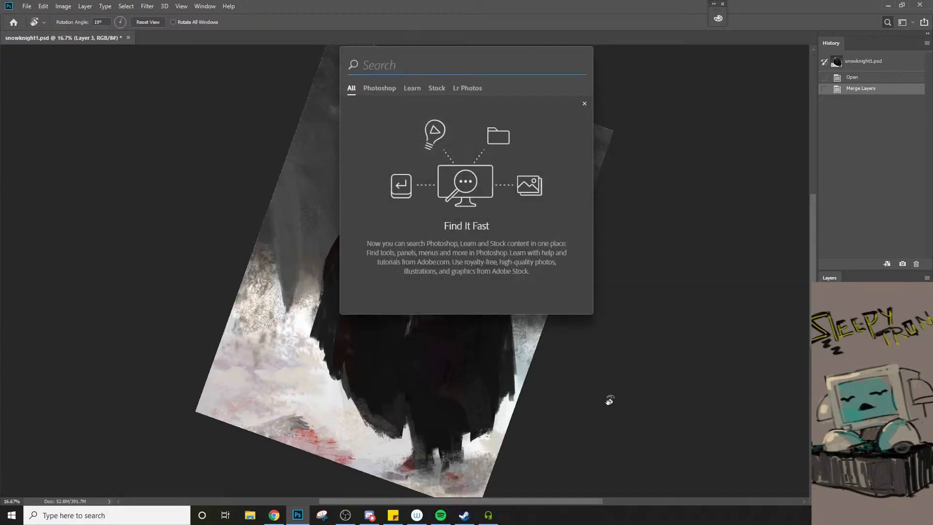
pyautogui.click(609, 400)
pyautogui.hotkey('ctrl', 'f')
pyautogui.click(609, 400)
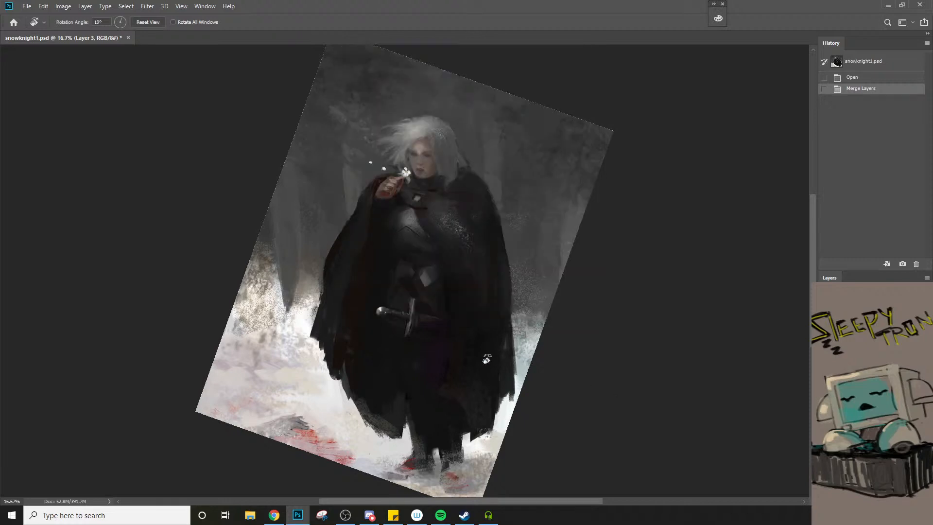
# Switch Quick Mask mode on and back off for the open painting
pyautogui.click(26, 7)
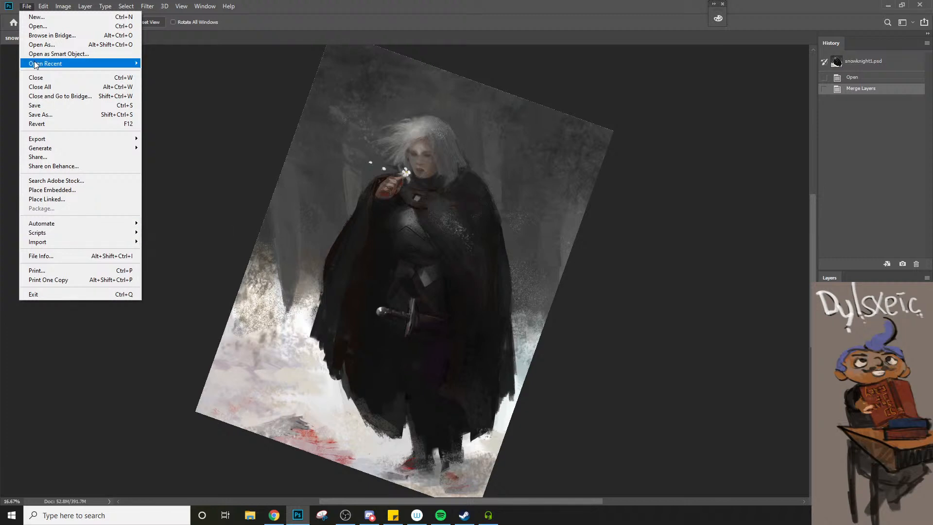
pyautogui.click(277, 129)
pyautogui.press('q')
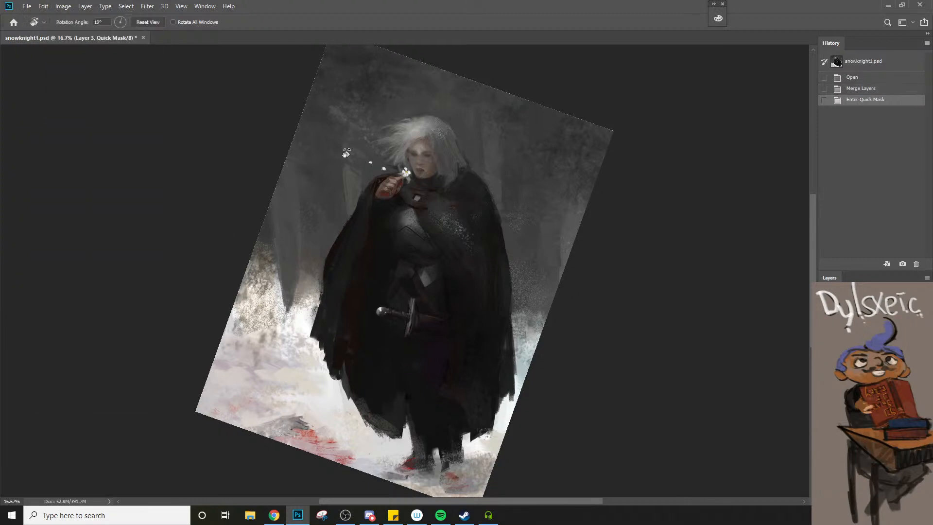
pyautogui.press('q')
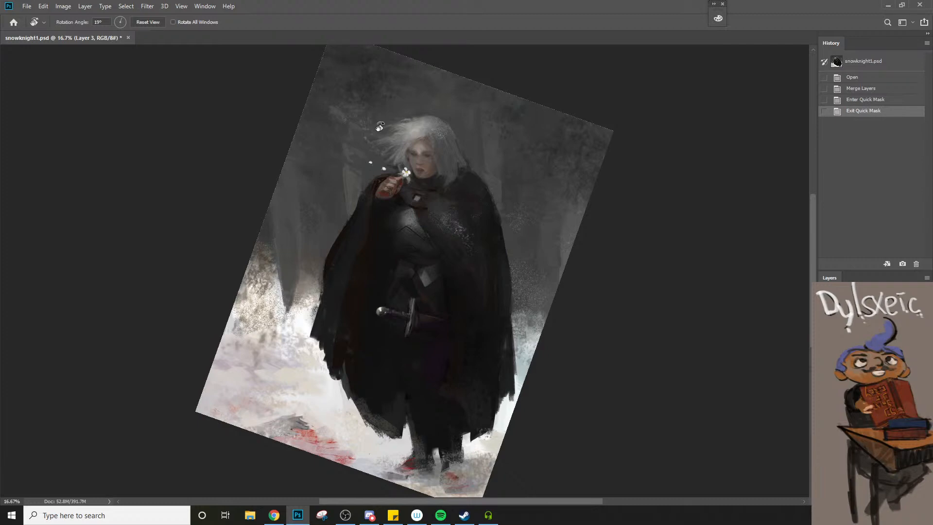
# Close the program without saving the painting and launch it again
pyautogui.click(919, 4)
pyautogui.click(452, 199)
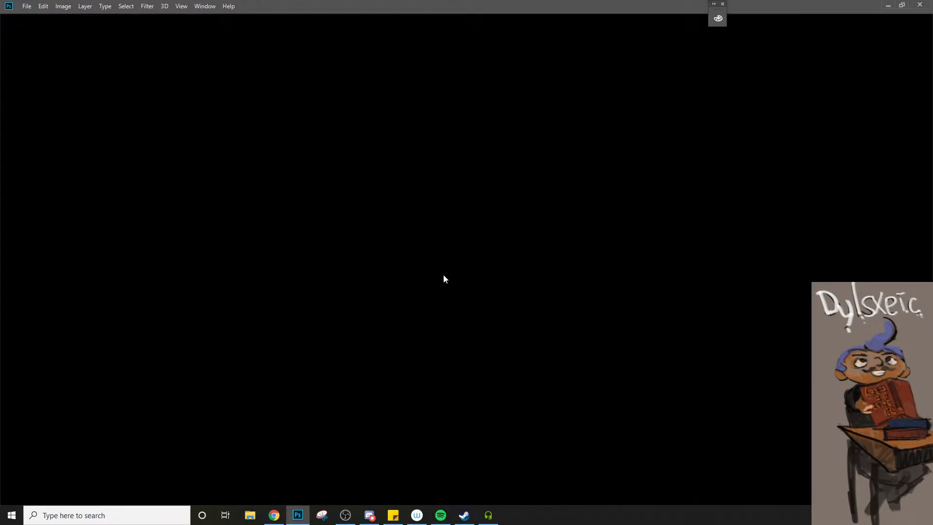
pyautogui.click(297, 515)
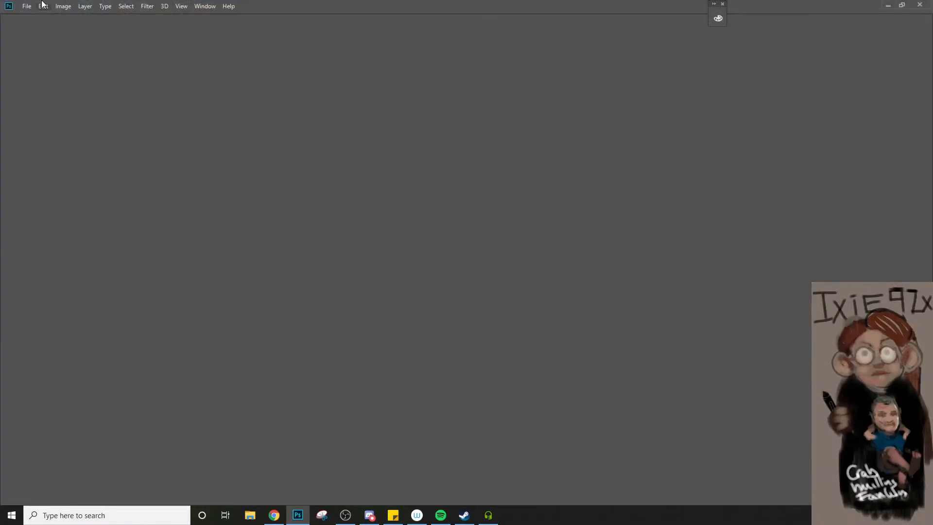
# Reopen snowknight1.psd from the recently used files
pyautogui.click(31, 6)
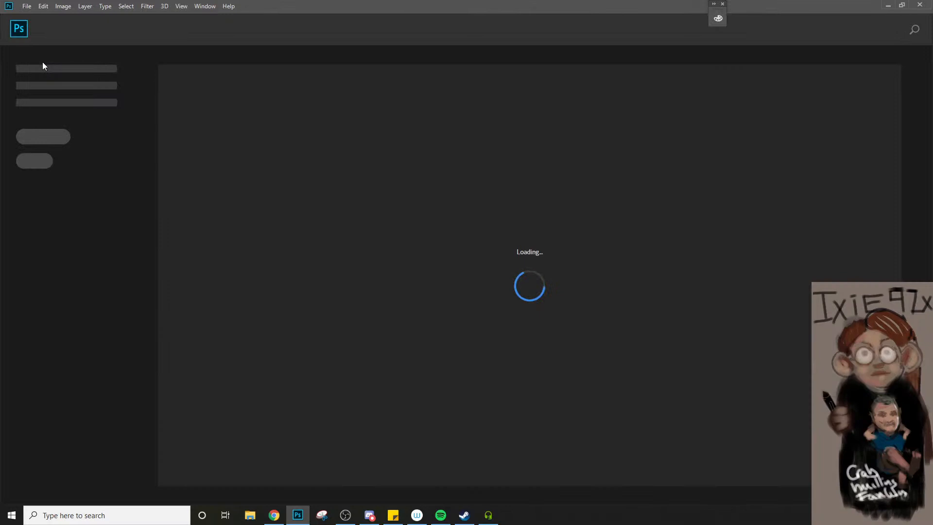
pyautogui.click(24, 6)
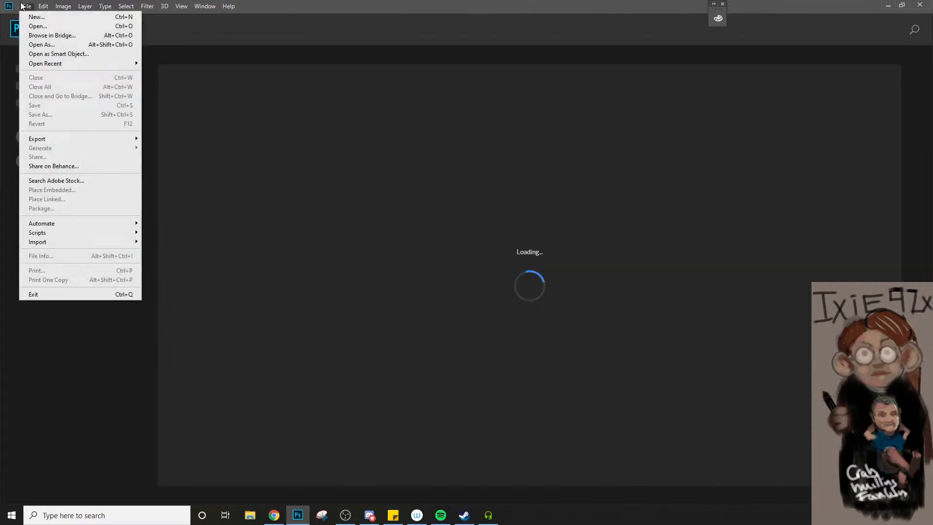
pyautogui.moveTo(45, 71)
pyautogui.click(198, 67)
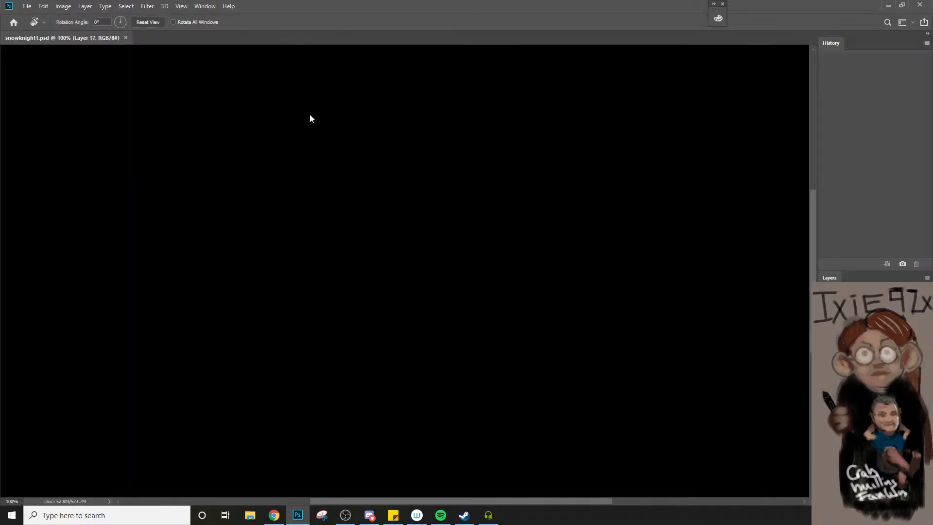
# Switch Quick Mask mode on and off several times, and return the painting to its initial history snapshot
pyautogui.press('q')
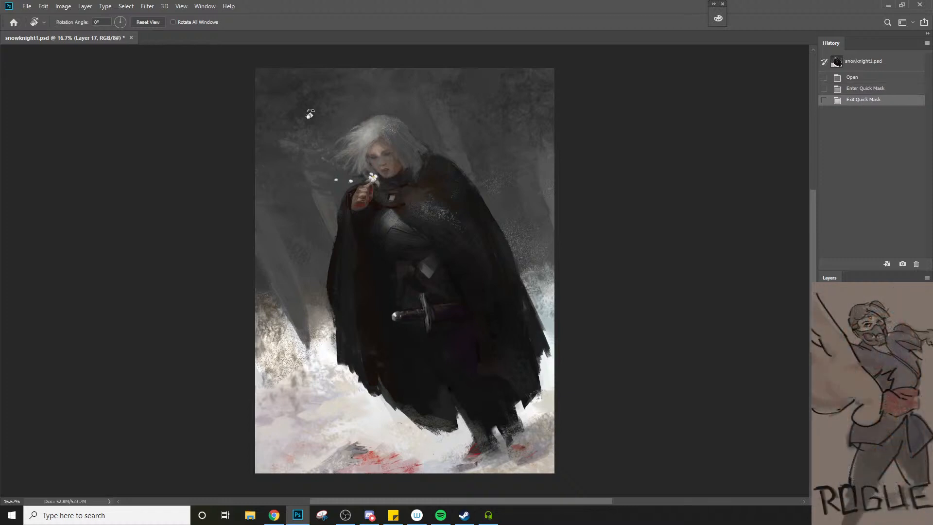
pyautogui.press('q')
pyautogui.press('q')
pyautogui.press('q')
pyautogui.press('q')
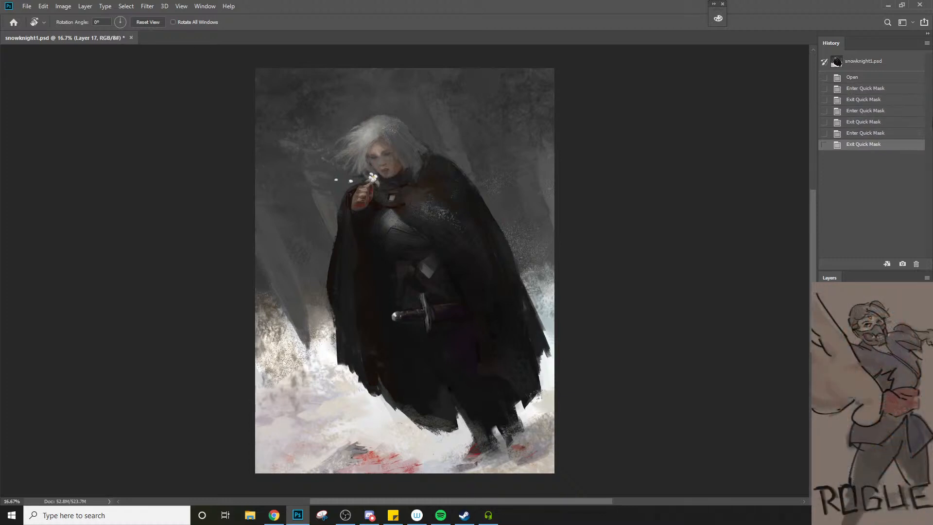
pyautogui.click(887, 66)
# Activate the Brush tool and open the keyboard shortcut settings
pyautogui.press('b')
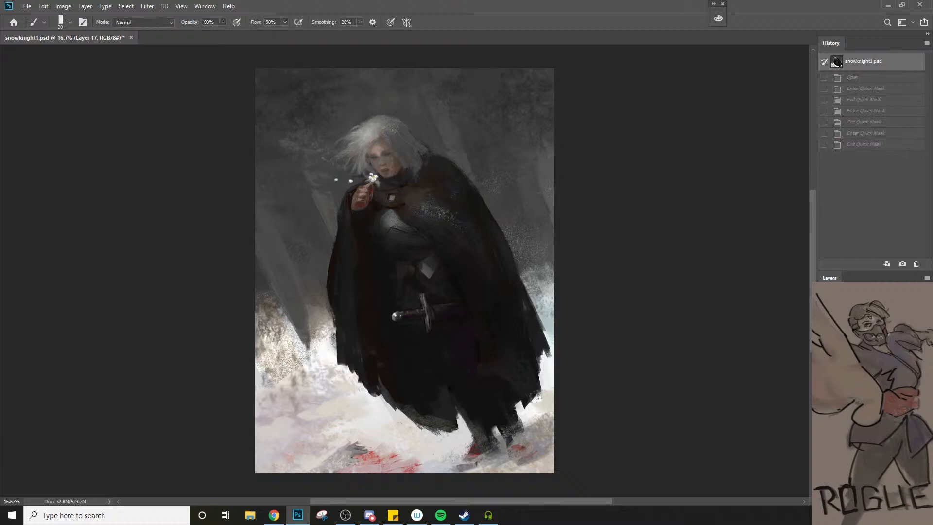
pyautogui.click(45, 6)
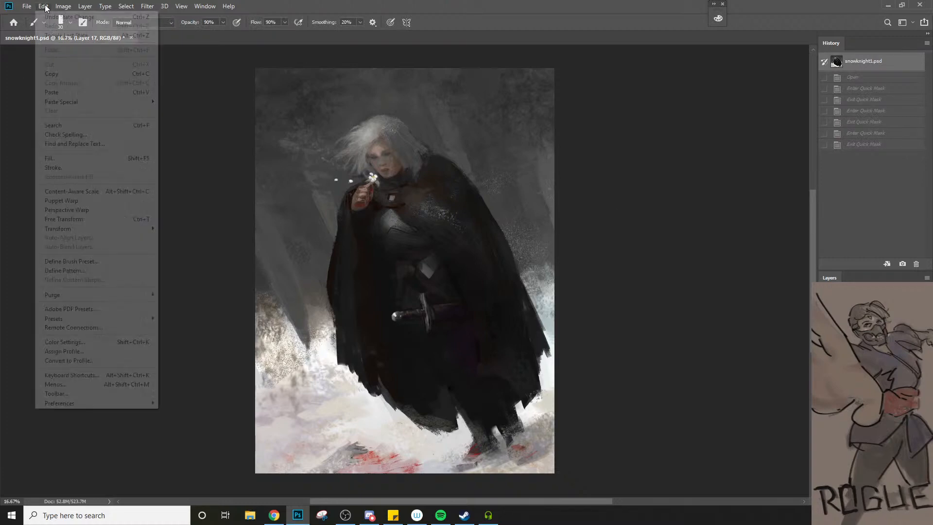
pyautogui.click(74, 372)
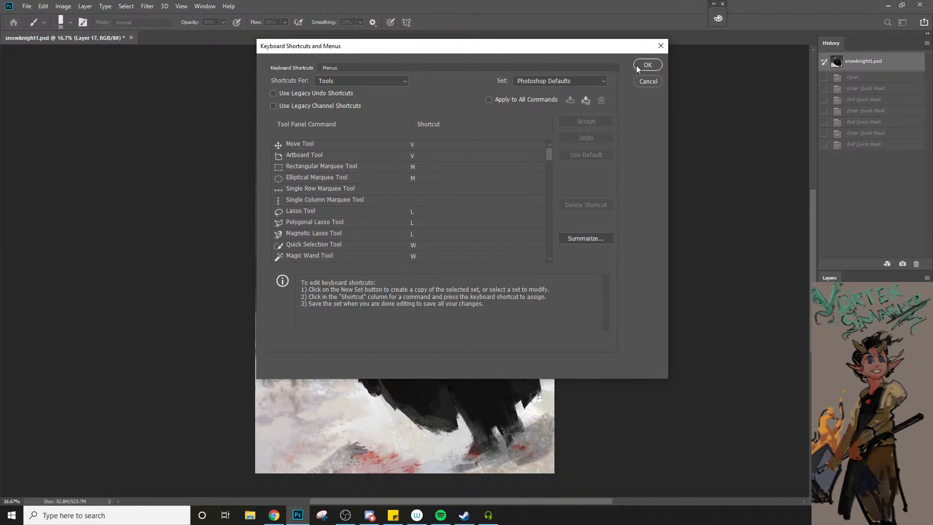
# Examine where shortcut sets are stored by browsing the Keyboard Shortcuts and Presets folders for a new set, and cancel without saving
pyautogui.click(585, 100)
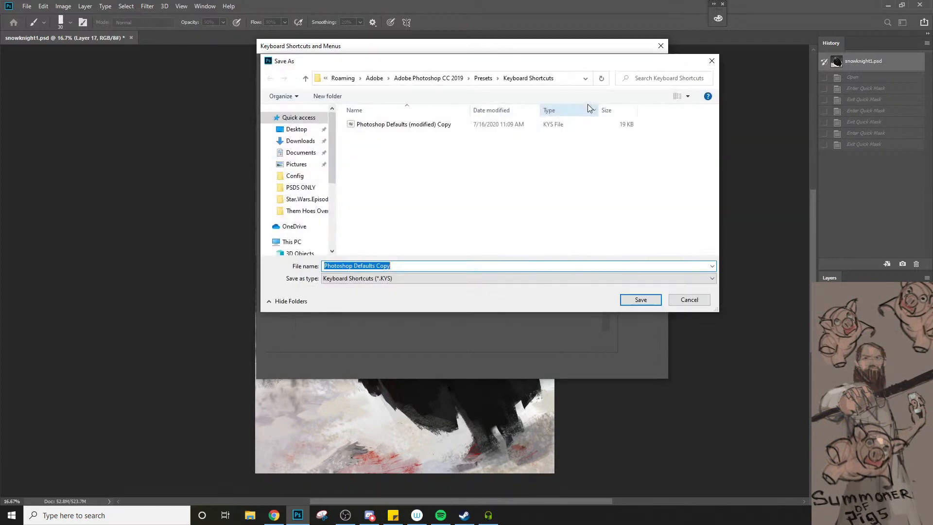
pyautogui.click(437, 204)
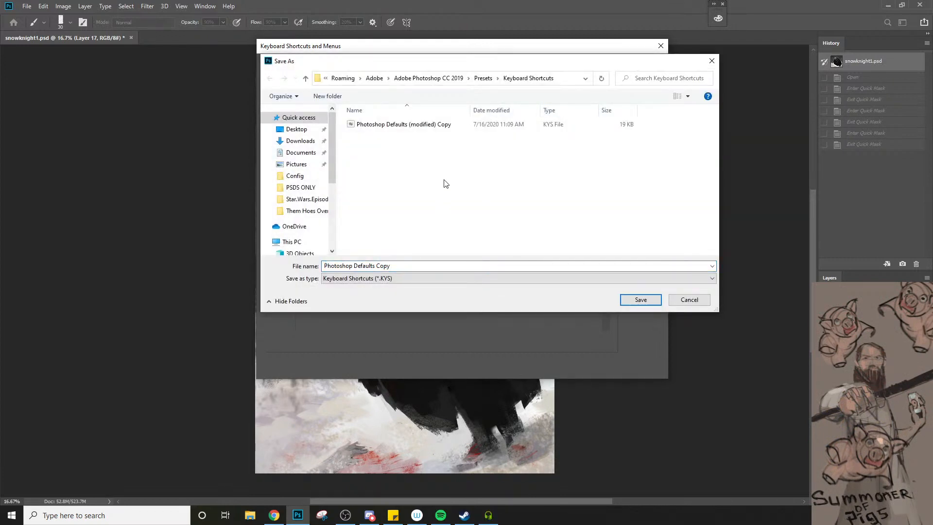
pyautogui.click(415, 127)
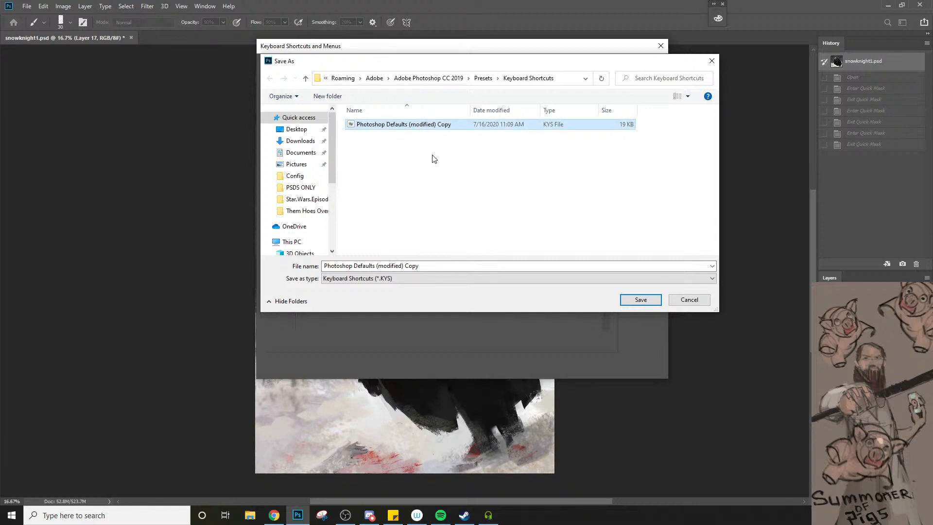
pyautogui.click(482, 79)
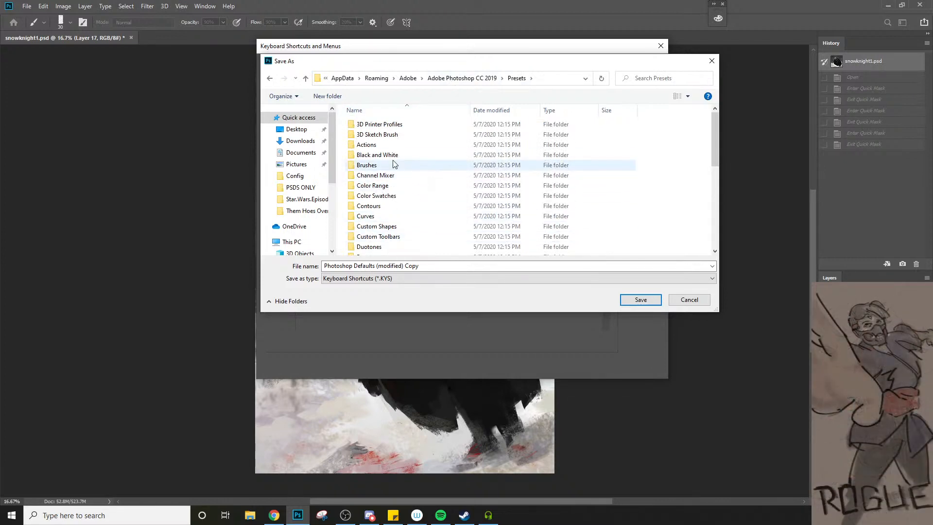
pyautogui.scroll(-3, 394, 166)
pyautogui.scroll(-4, 396, 200)
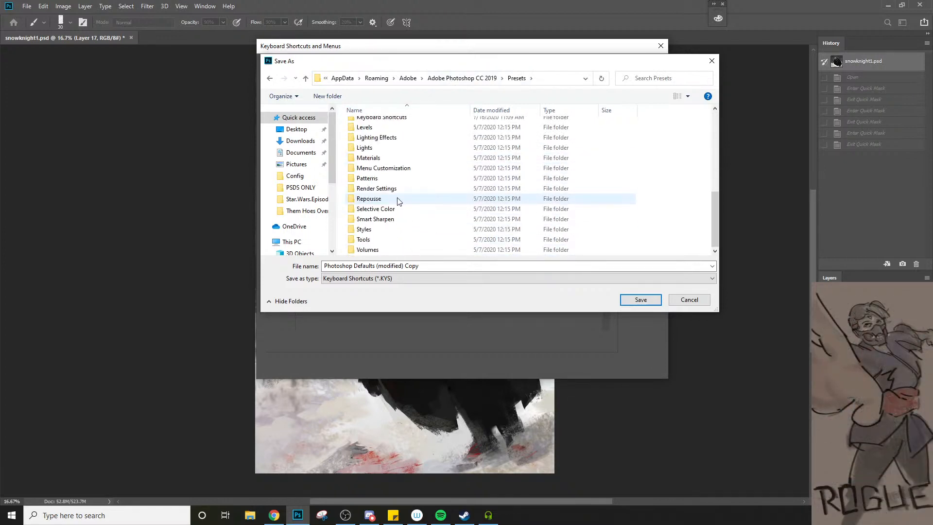
pyautogui.scroll(7, 397, 200)
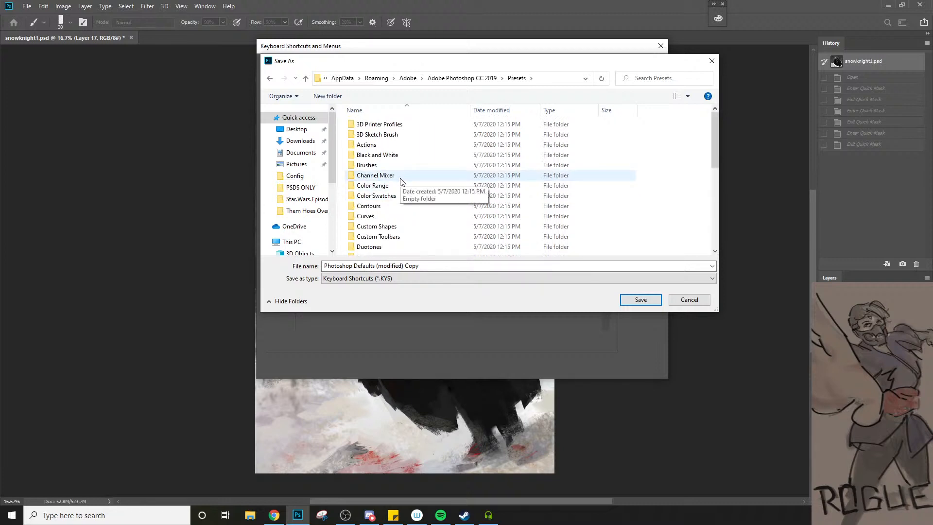
pyautogui.scroll(-6, 401, 181)
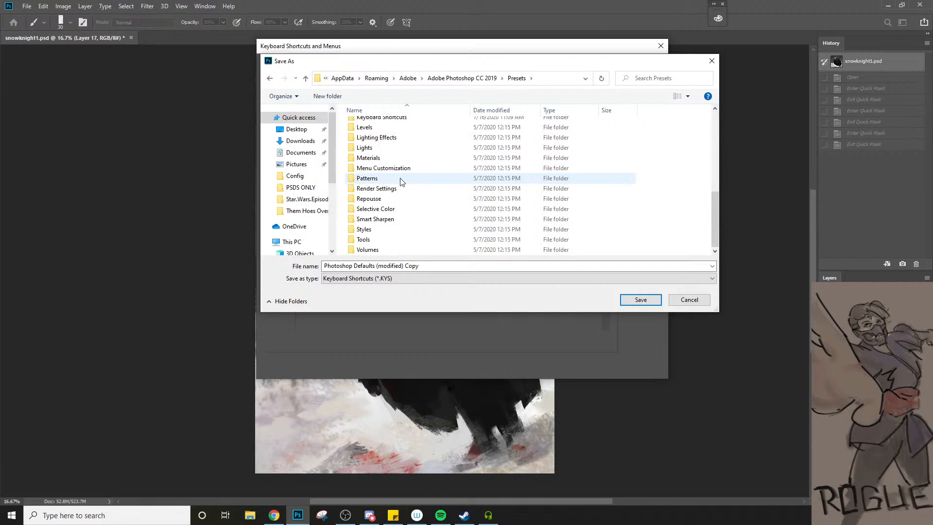
pyautogui.scroll(2, 402, 181)
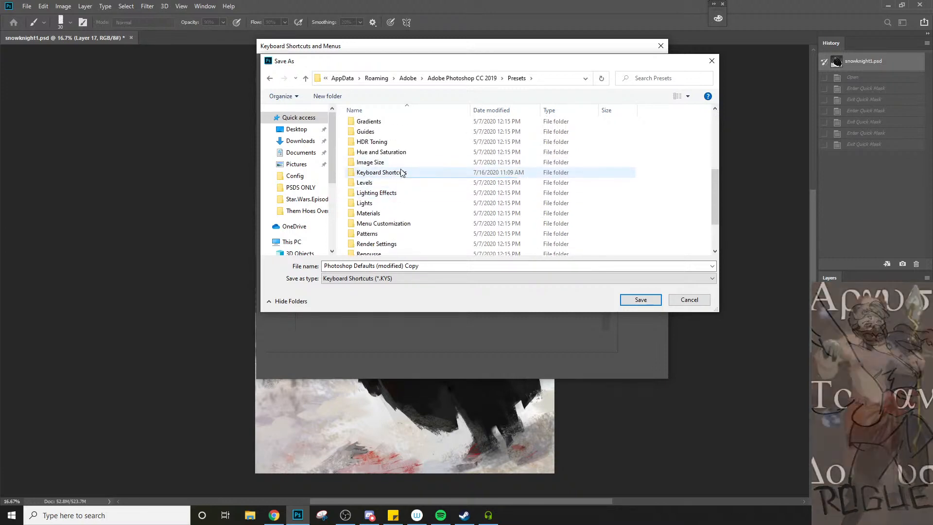
pyautogui.doubleClick(402, 172)
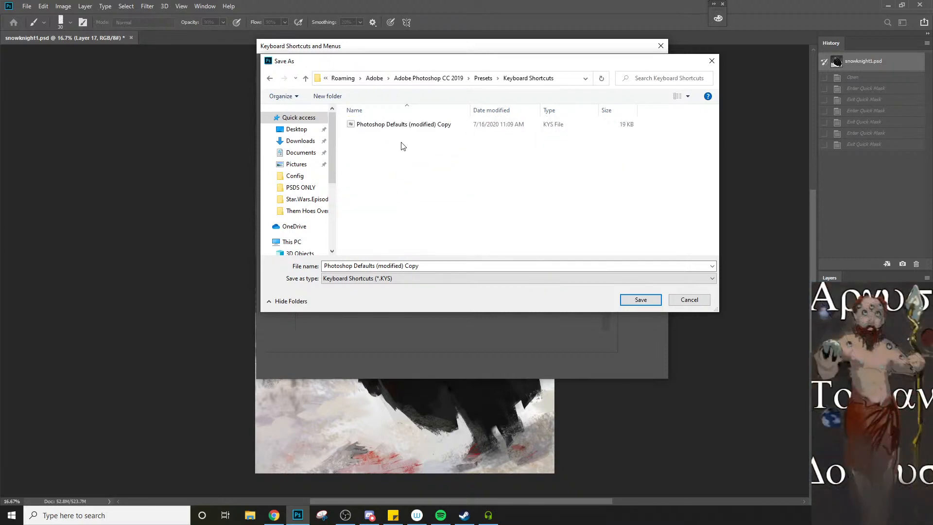
pyautogui.hotkey('alt', 'Up')
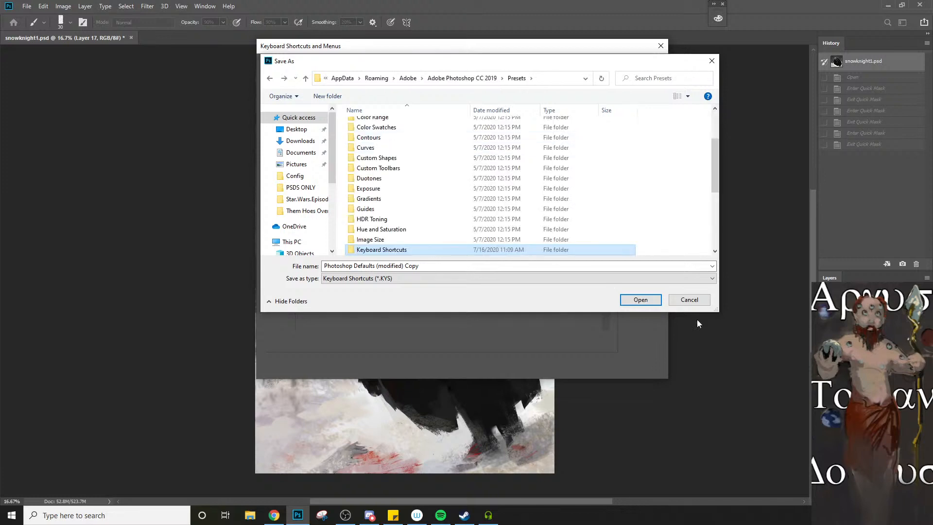
pyautogui.click(689, 300)
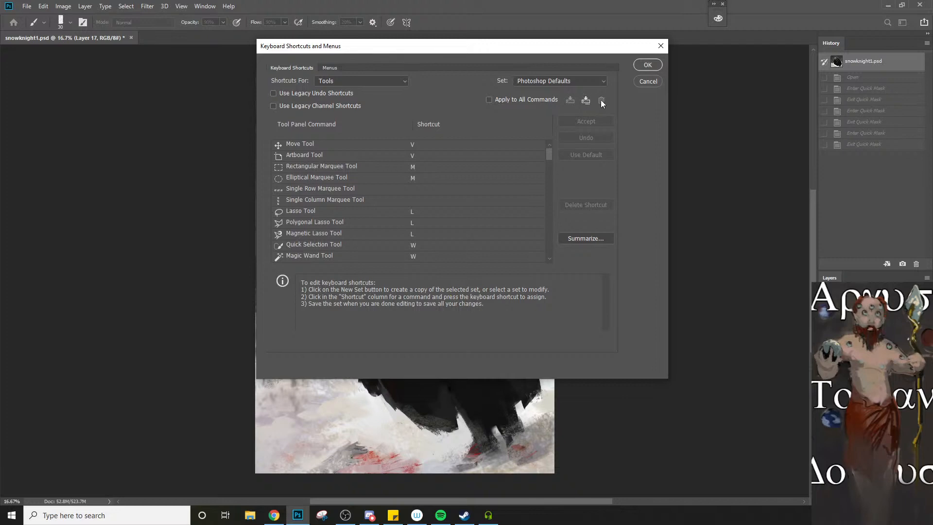
# Load the saved shortcut set Photoshop Defaults (modified) Copy and apply it
pyautogui.click(571, 81)
pyautogui.click(565, 107)
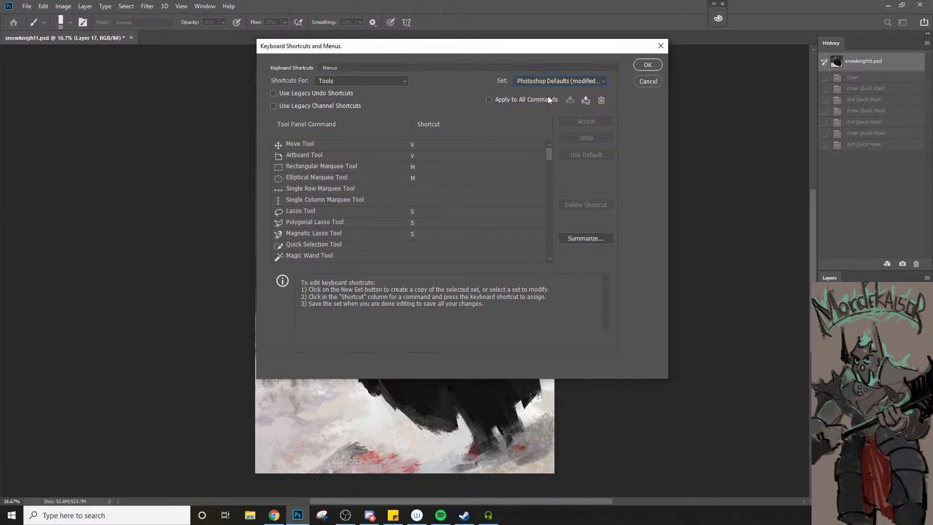
pyautogui.click(646, 64)
# Test the loaded shortcut set by switching Quick Mask mode on and off twice
pyautogui.press('q')
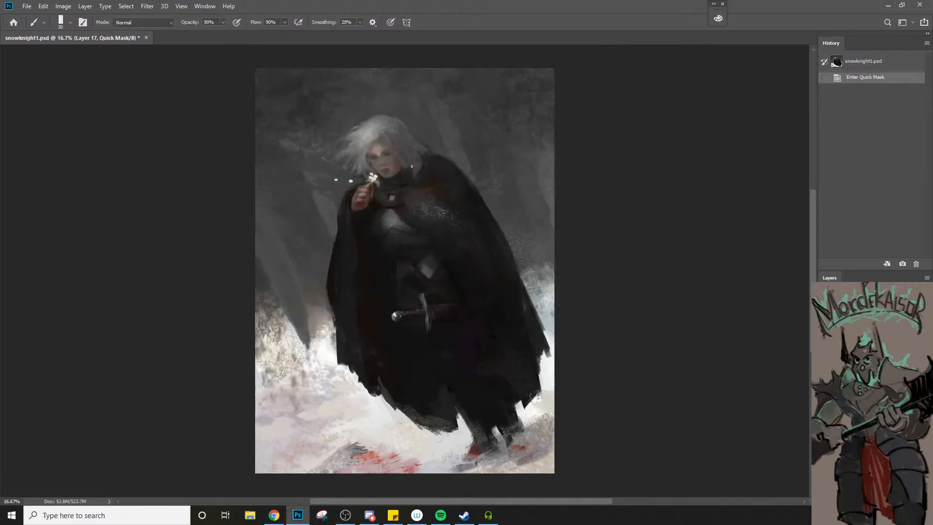
pyautogui.press('q')
pyautogui.press('q')
pyautogui.press('q')
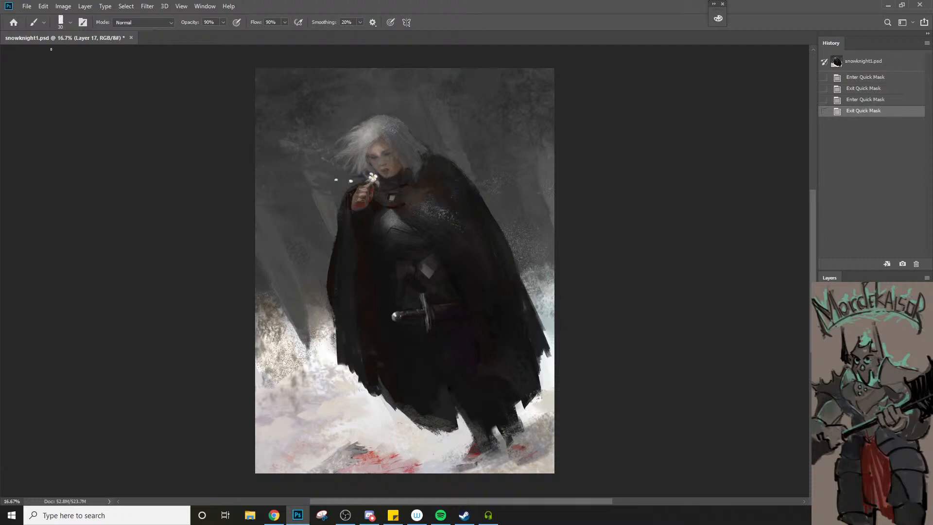
pyautogui.click(27, 6)
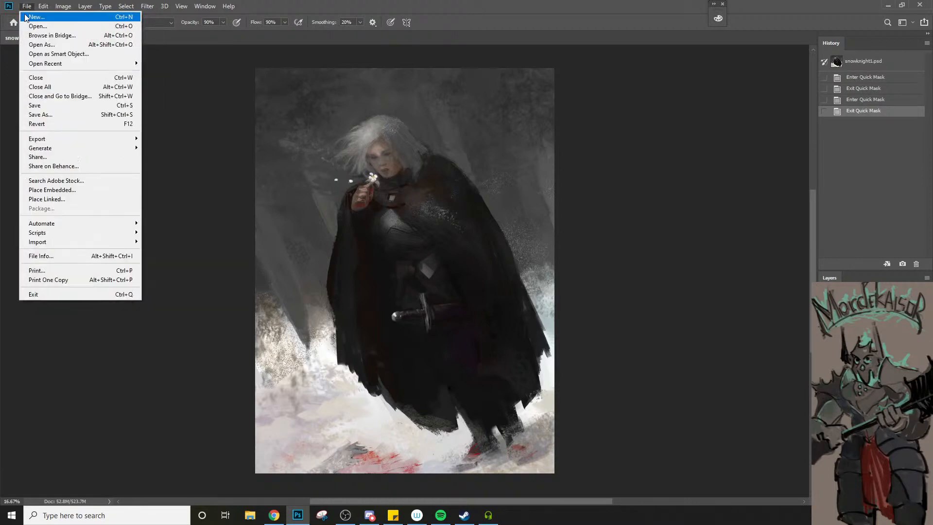
pyautogui.moveTo(42, 65)
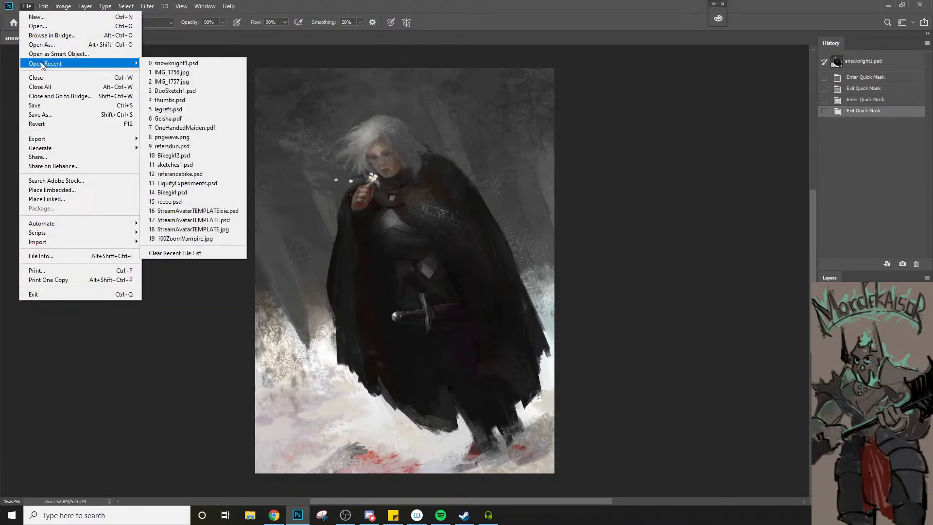
pyautogui.moveTo(43, 6)
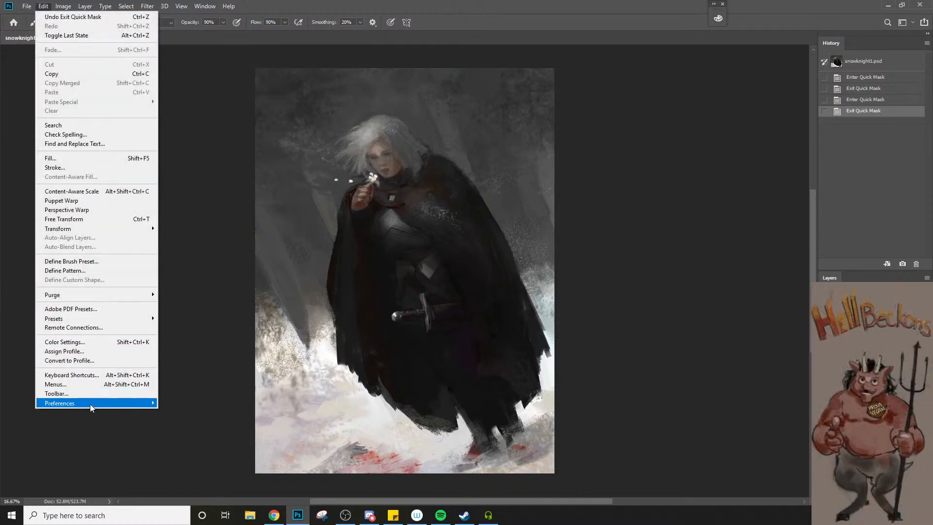
pyautogui.moveTo(91, 407)
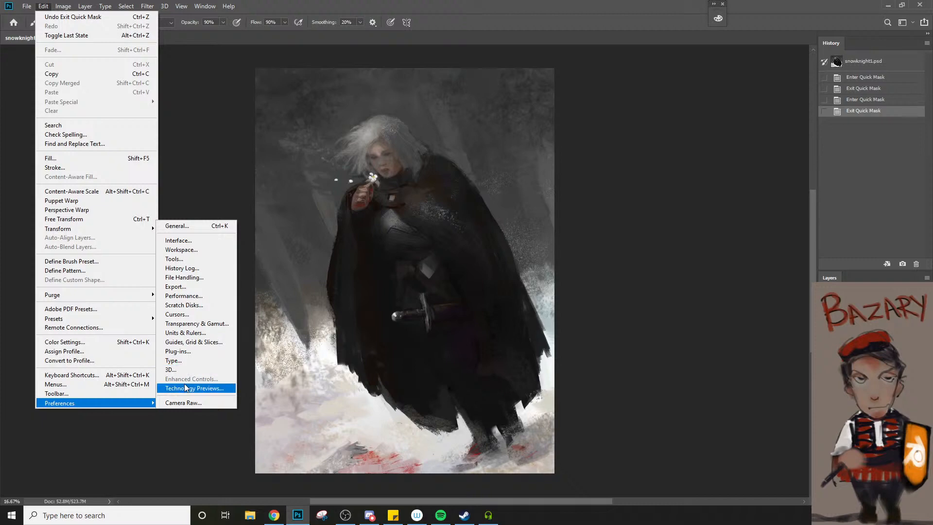
pyautogui.click(248, 448)
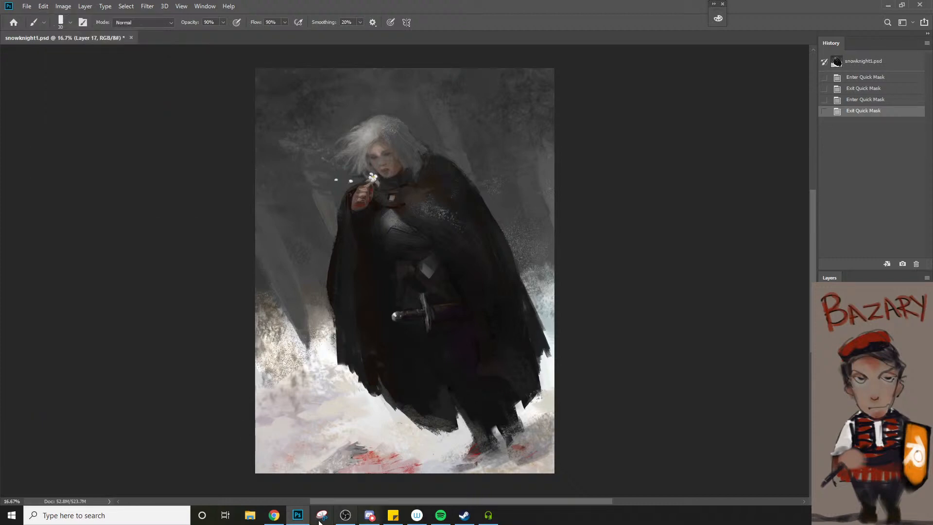
# Switch to Chrome and search the web for "photoshop keybindings reset" in a new browser tab, with the window placed over the canvas
pyautogui.click(273, 515)
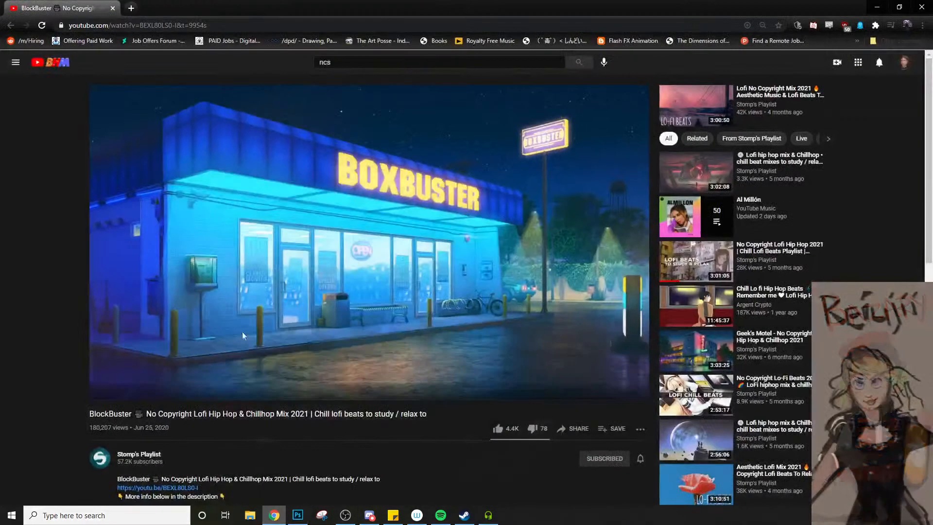
pyautogui.click(128, 8)
pyautogui.moveTo(204, 4); pyautogui.dragTo(376, 461)
pyautogui.write('photo')
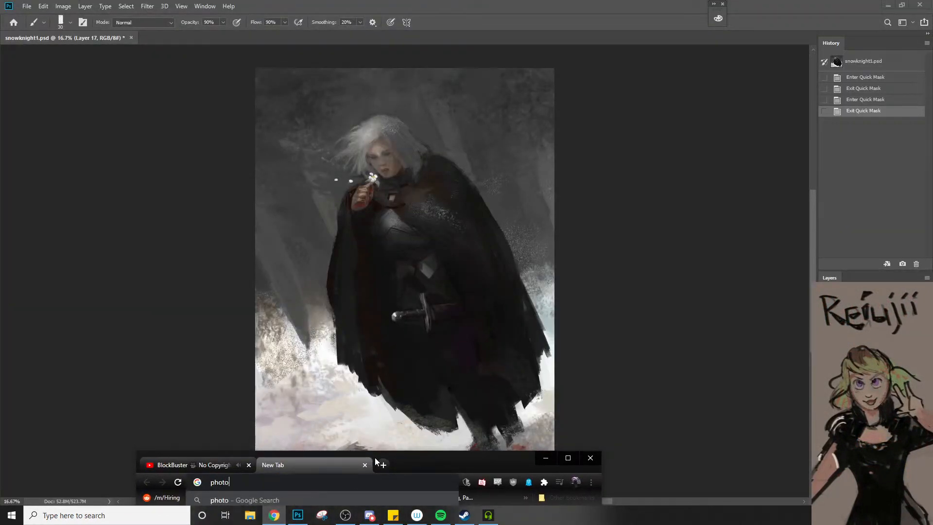
pyautogui.write('shop keybindings ')
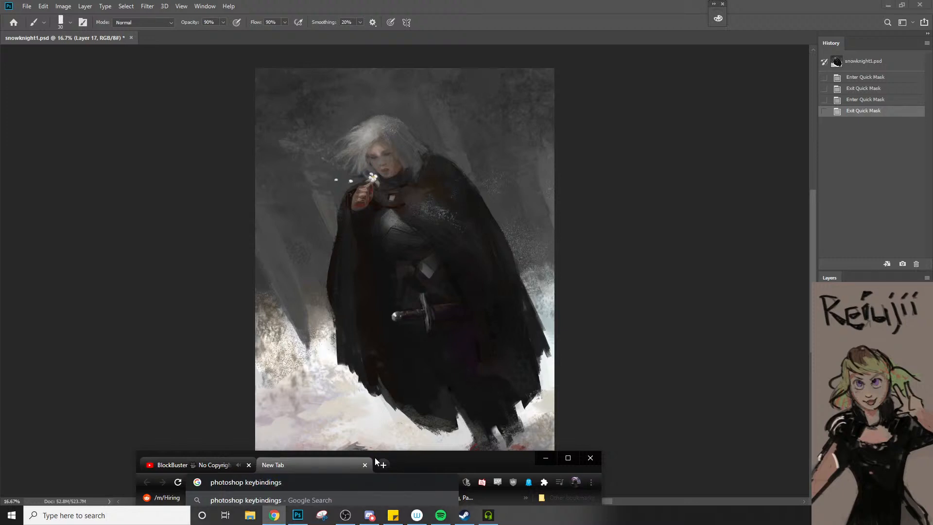
pyautogui.write('reset')
pyautogui.press('Return')
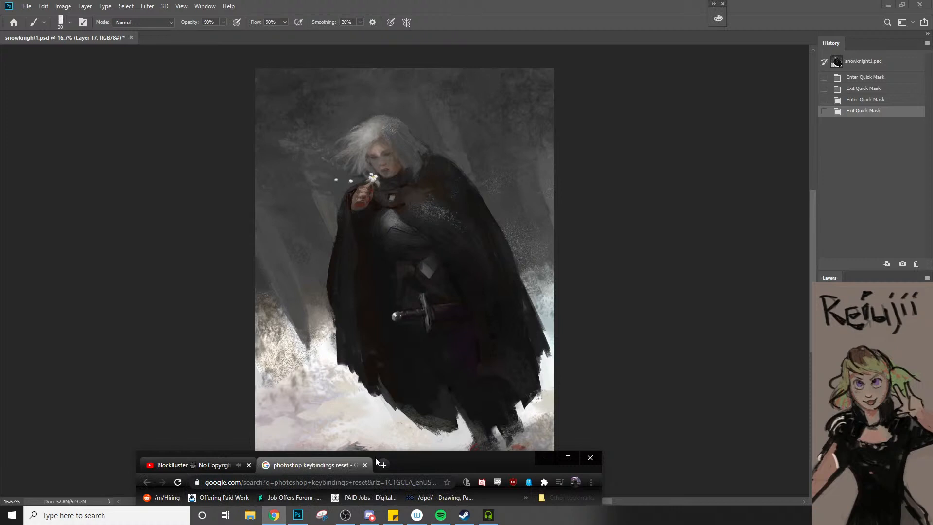
pyautogui.moveTo(376, 462); pyautogui.dragTo(367, 41)
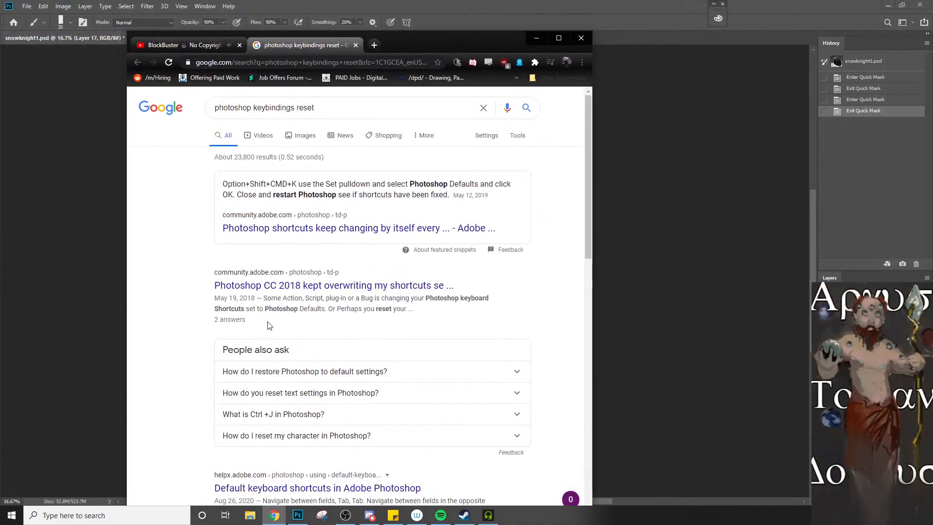
# Open the Adobe community thread about Photoshop shortcuts changing by themselves and read through its replies
pyautogui.click(295, 235)
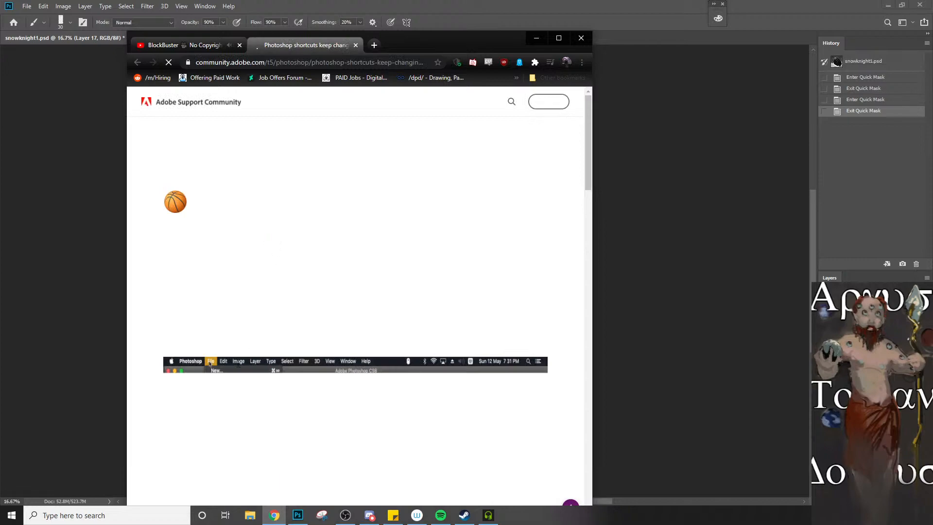
pyautogui.scroll(-4, 243, 360)
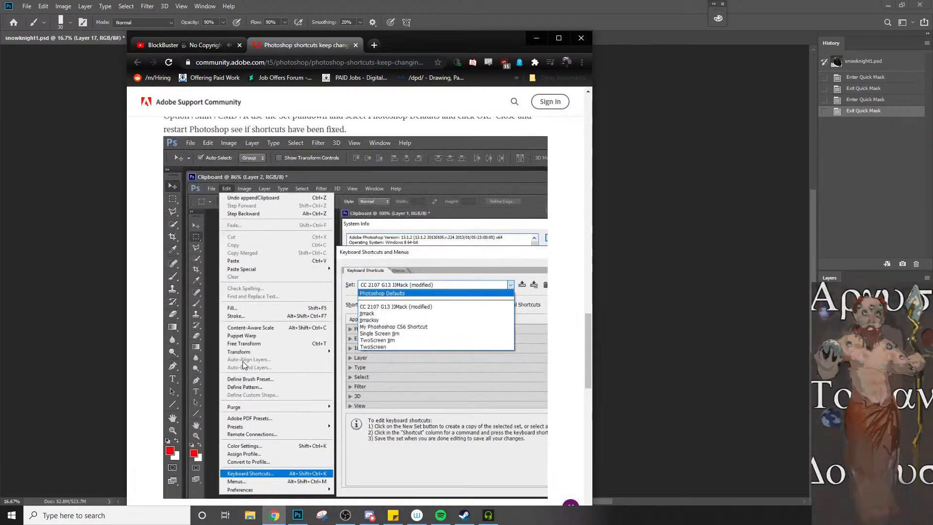
pyautogui.scroll(-6, 243, 360)
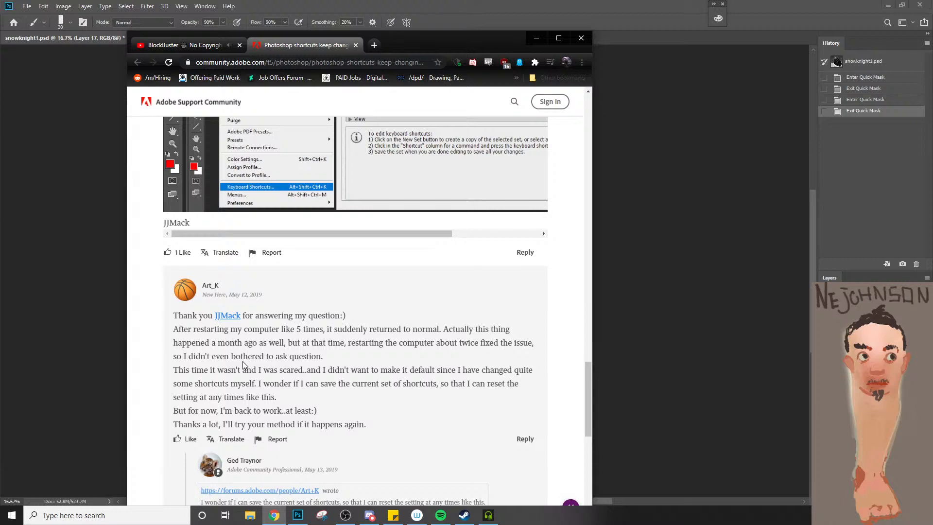
pyautogui.scroll(-3, 244, 364)
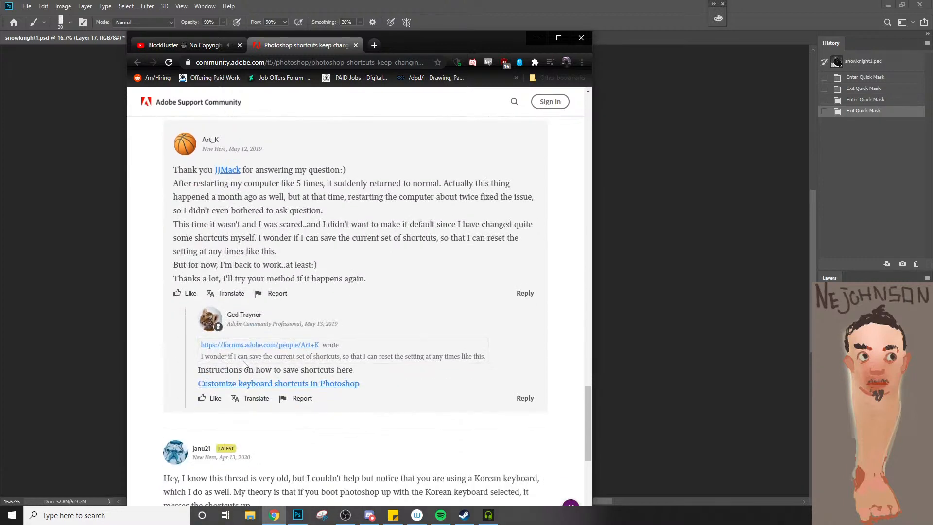
pyautogui.scroll(-2, 244, 365)
pyautogui.scroll(-2, 243, 363)
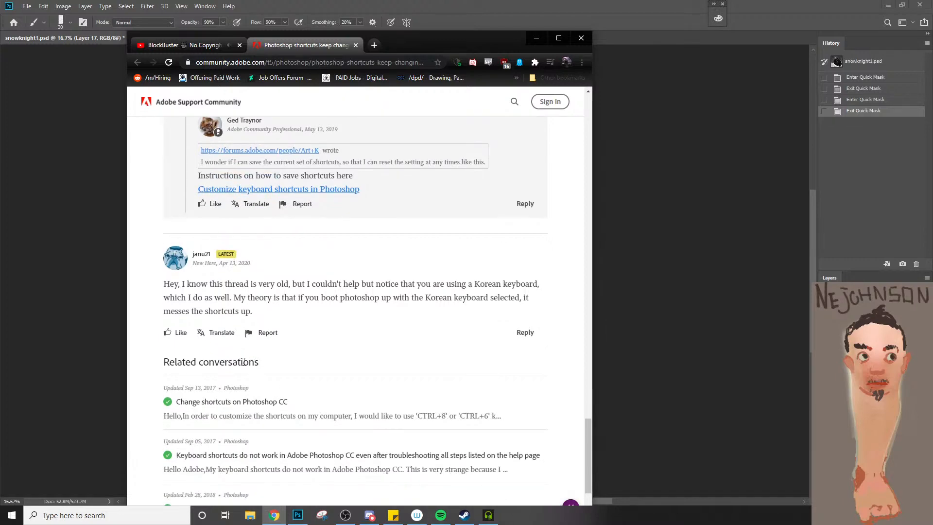
# Return to the search results, open Adobe's "Keyboard shortcuts stop working in Photoshop" article and follow its link on preference filenames and locations
pyautogui.hotkey('alt', 'Left')
pyautogui.scroll(-3, 244, 365)
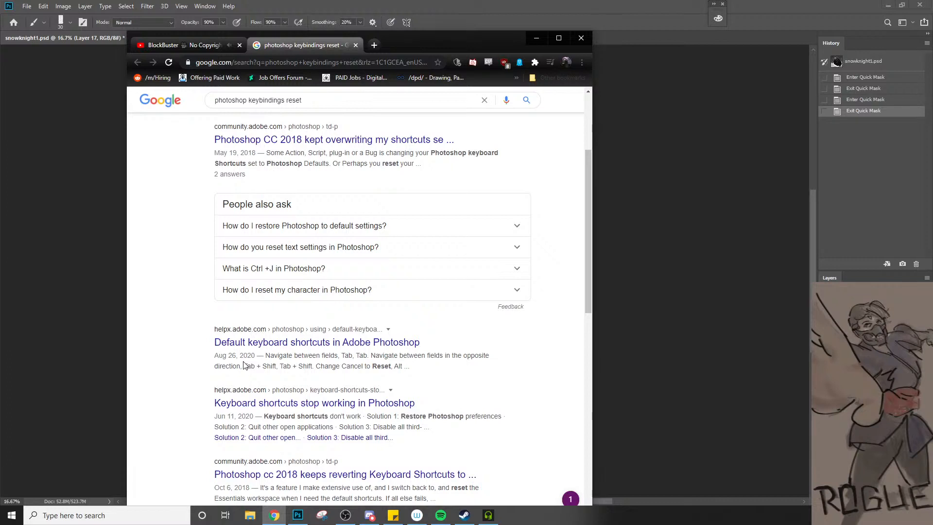
pyautogui.click(315, 402)
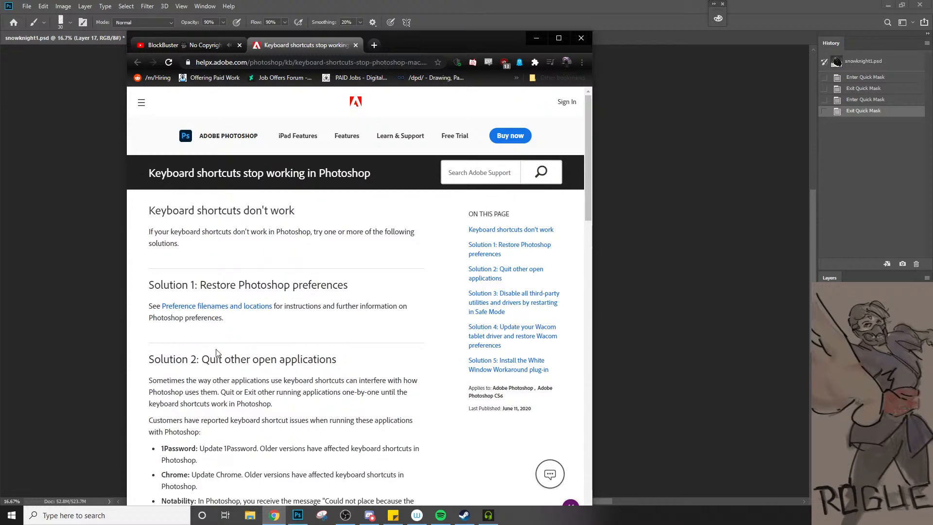
pyautogui.click(236, 306)
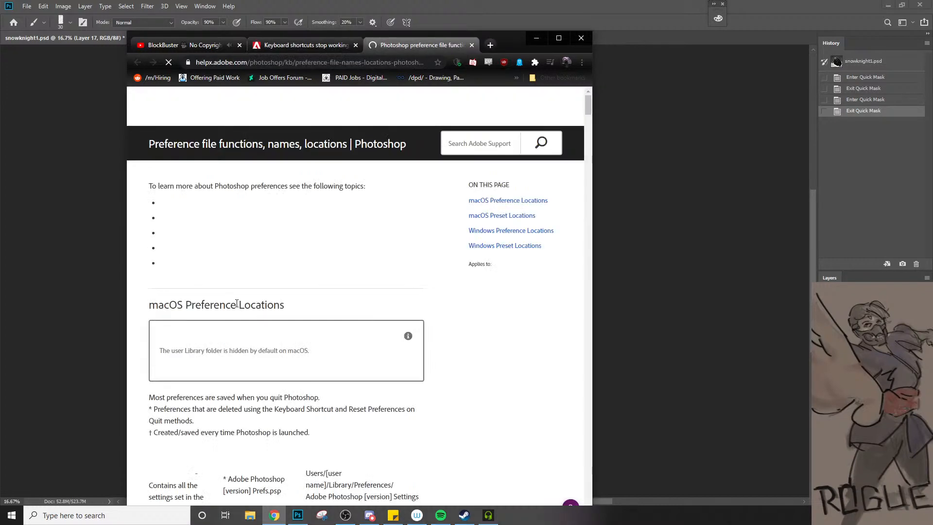
pyautogui.scroll(-1, 245, 394)
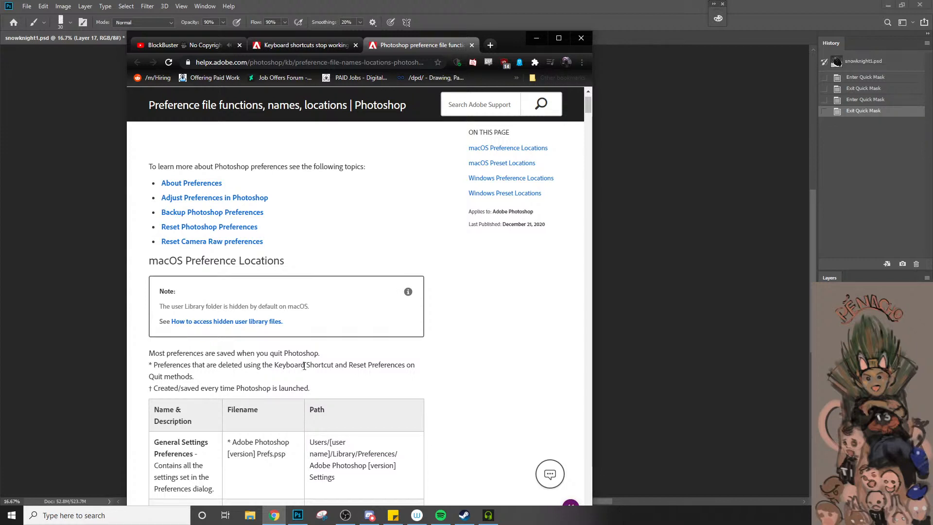
pyautogui.scroll(-3, 304, 366)
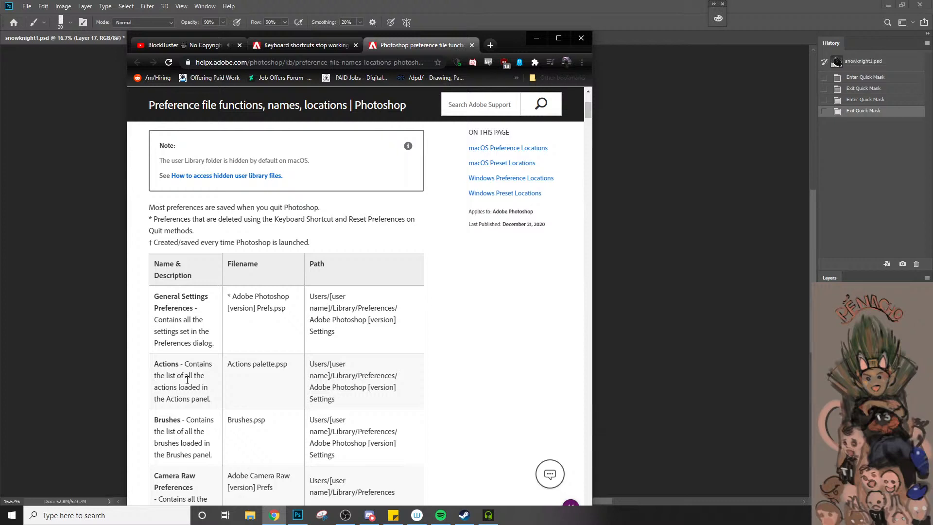
pyautogui.scroll(-1, 187, 381)
pyautogui.click(626, 369)
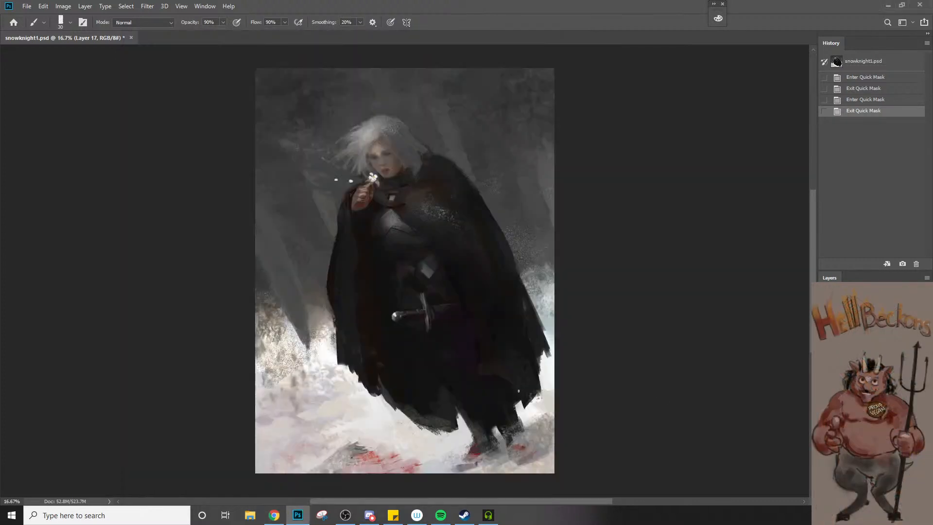
pyautogui.rightClick(519, 390)
pyautogui.scroll(-5, 572, 424)
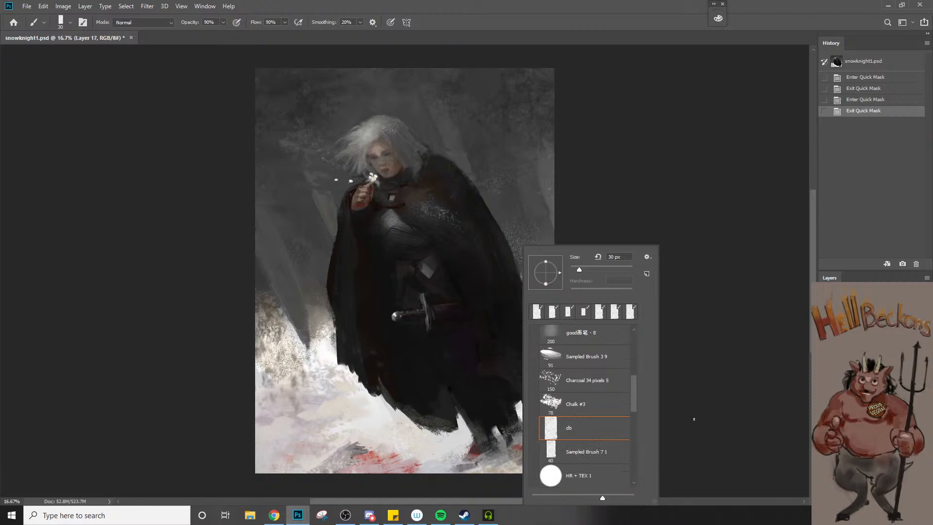
pyautogui.rightClick(696, 423)
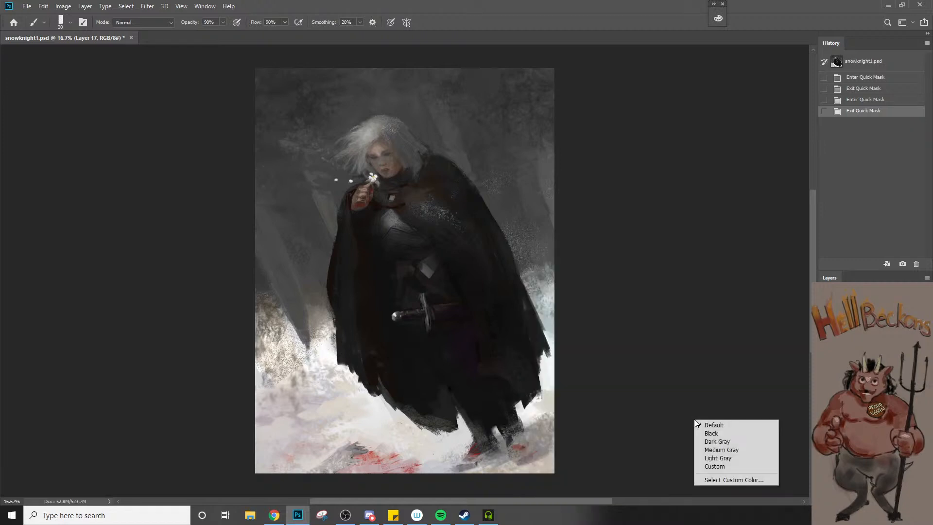
# Examine the macOS preference file table in Chrome down to the Keyboard Shortcuts Preferences entry and read its description
pyautogui.click(274, 514)
pyautogui.scroll(-1, 274, 440)
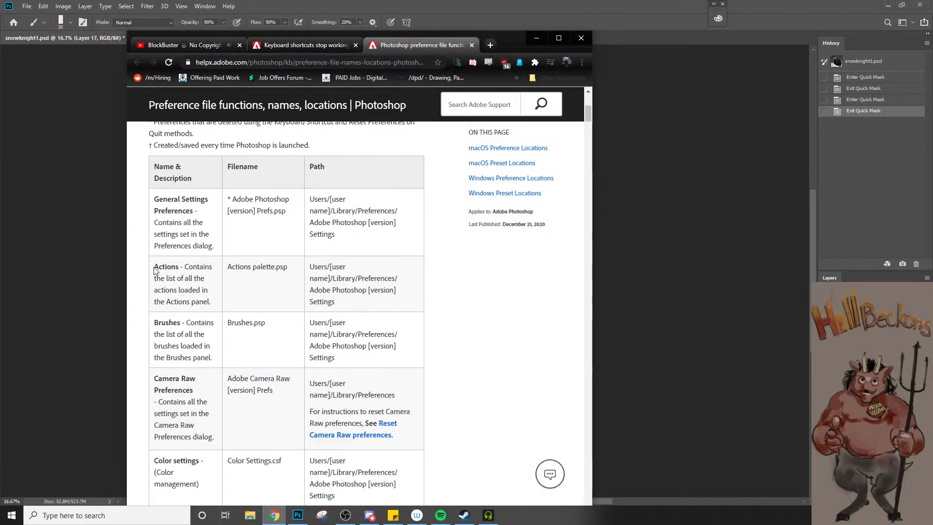
pyautogui.scroll(-6, 162, 300)
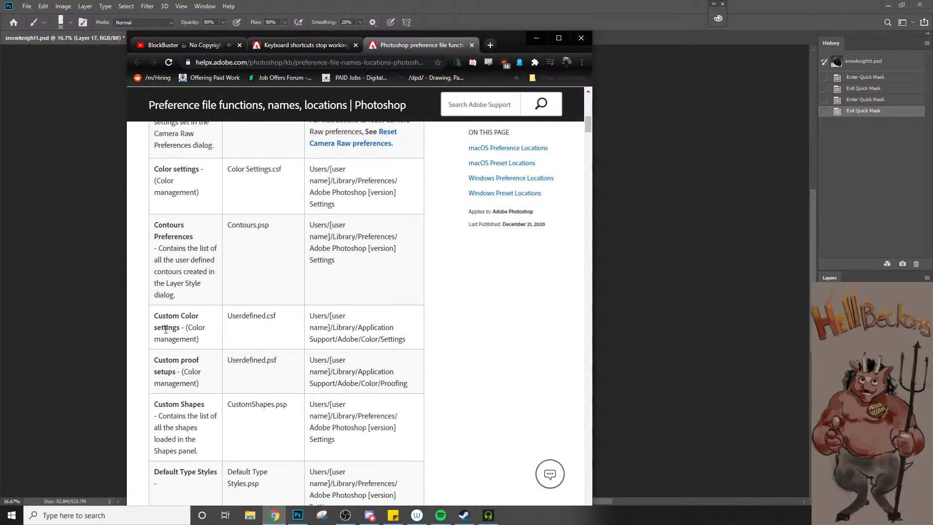
pyautogui.scroll(-5, 166, 329)
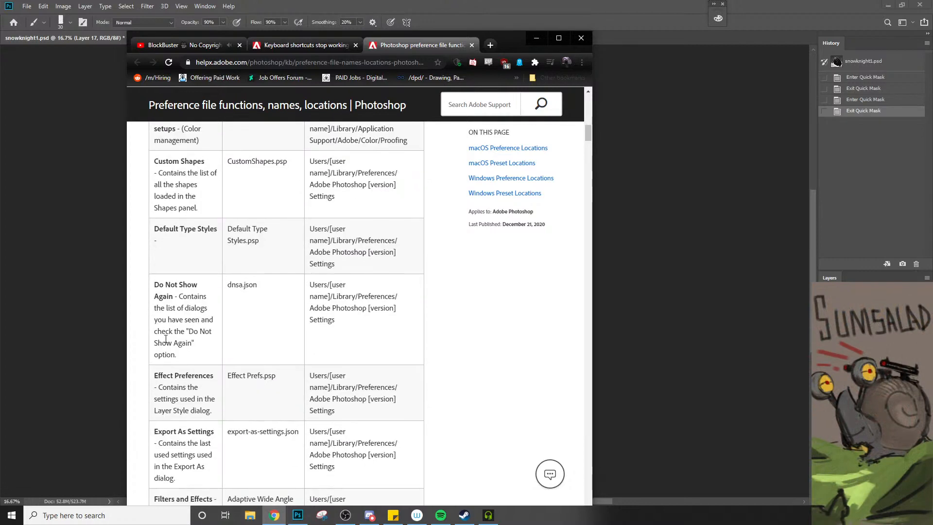
pyautogui.scroll(-2, 166, 339)
pyautogui.scroll(-4, 165, 339)
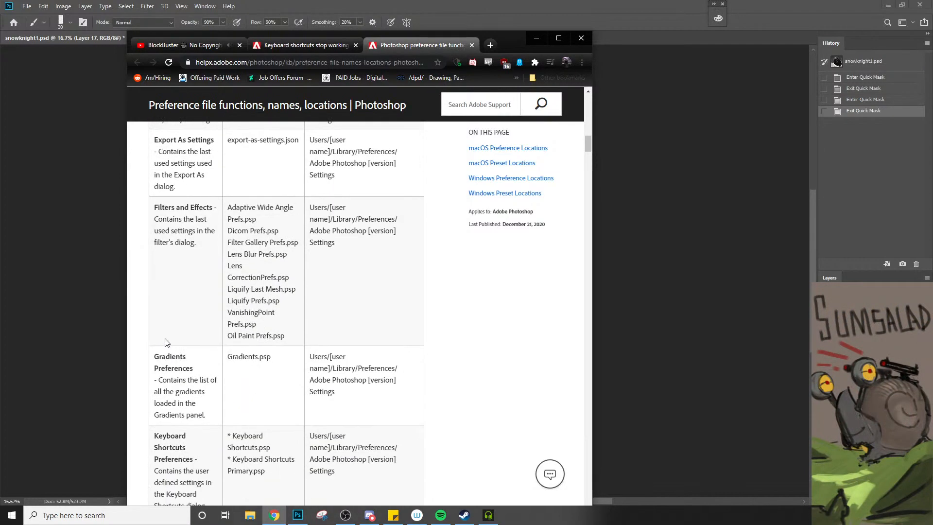
pyautogui.scroll(-3, 166, 340)
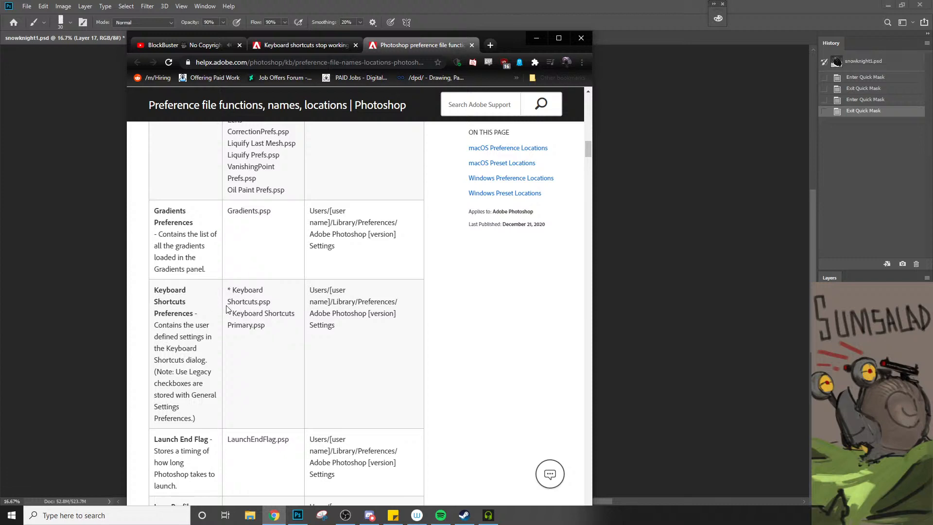
pyautogui.moveTo(158, 325); pyautogui.dragTo(191, 370)
pyautogui.click(213, 359)
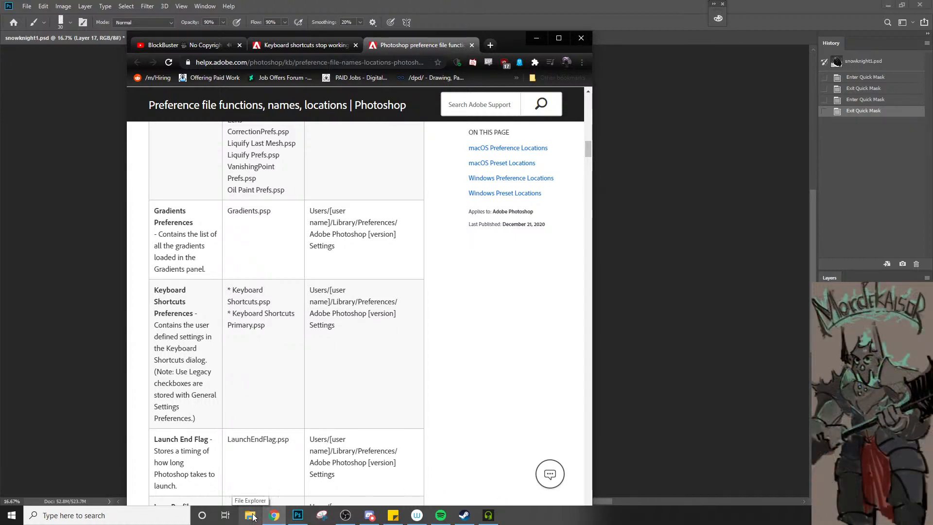
# Switch back to Photoshop, apply the Photoshop Defaults keyboard shortcut set and test it by turning Quick Mask mode on and off
pyautogui.click(26, 6)
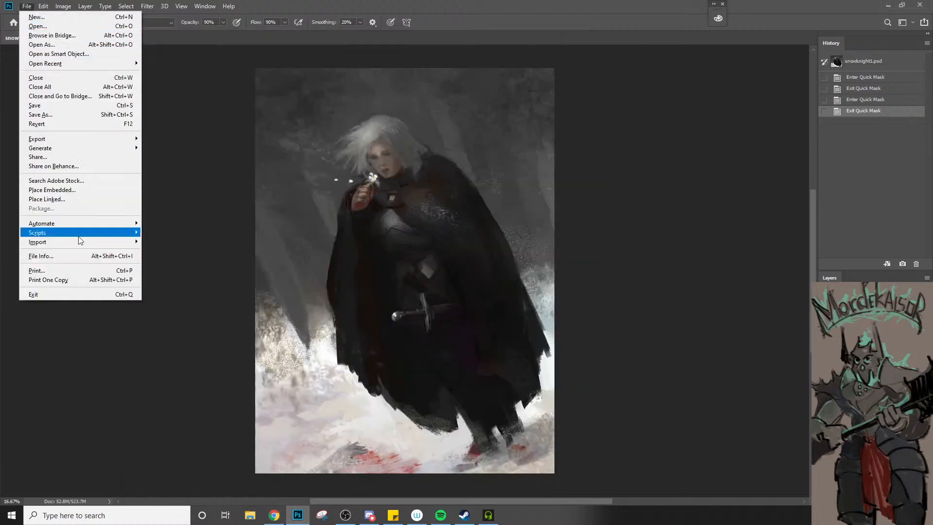
pyautogui.moveTo(90, 248)
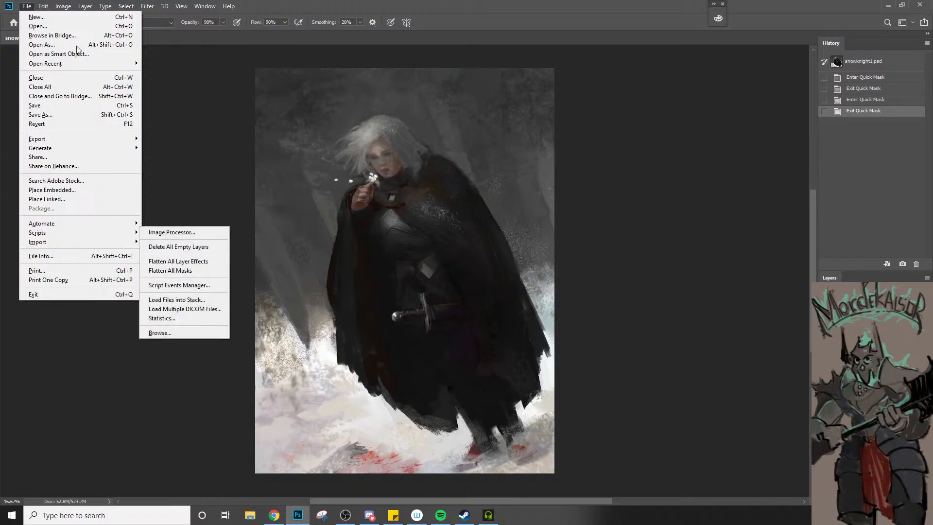
pyautogui.moveTo(37, 7)
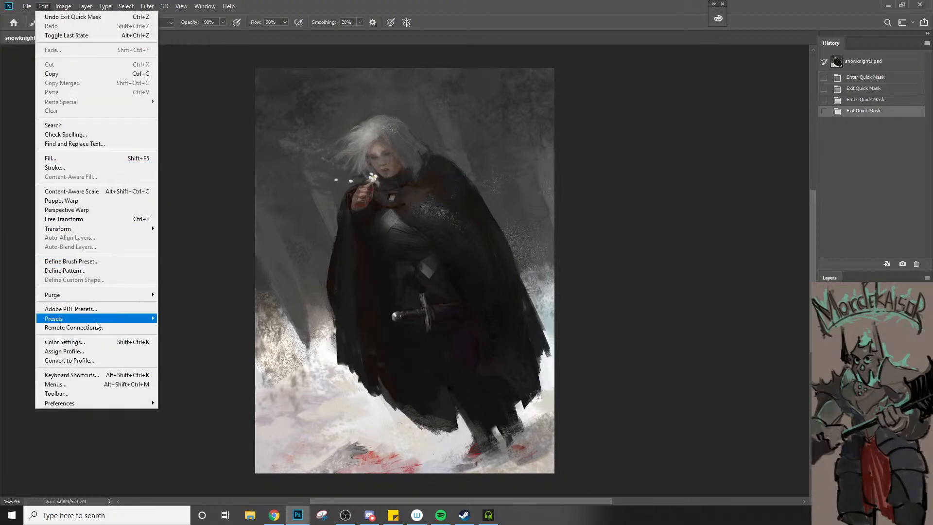
pyautogui.moveTo(97, 320)
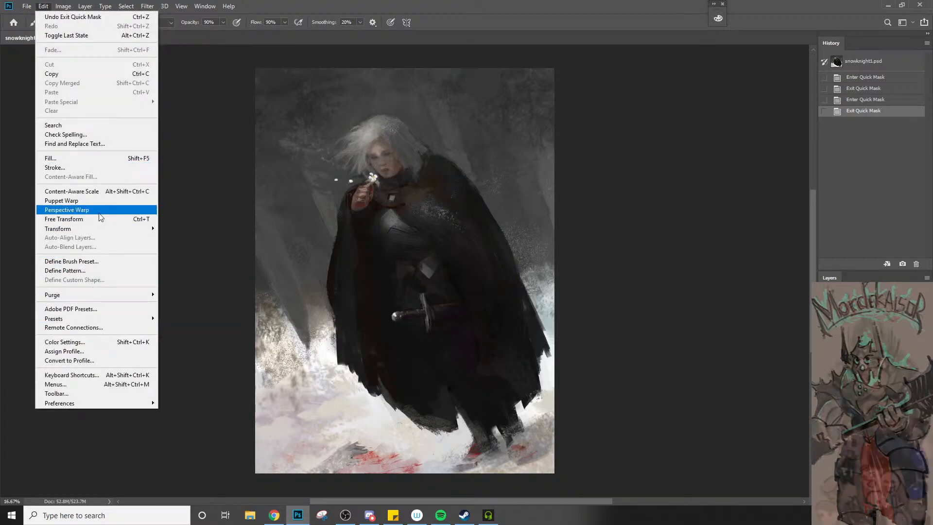
pyautogui.click(115, 376)
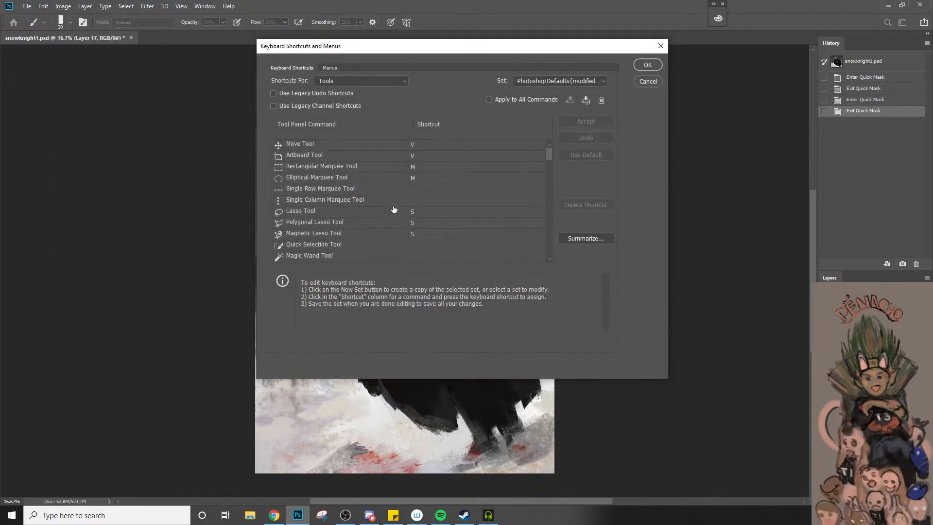
pyautogui.click(557, 79)
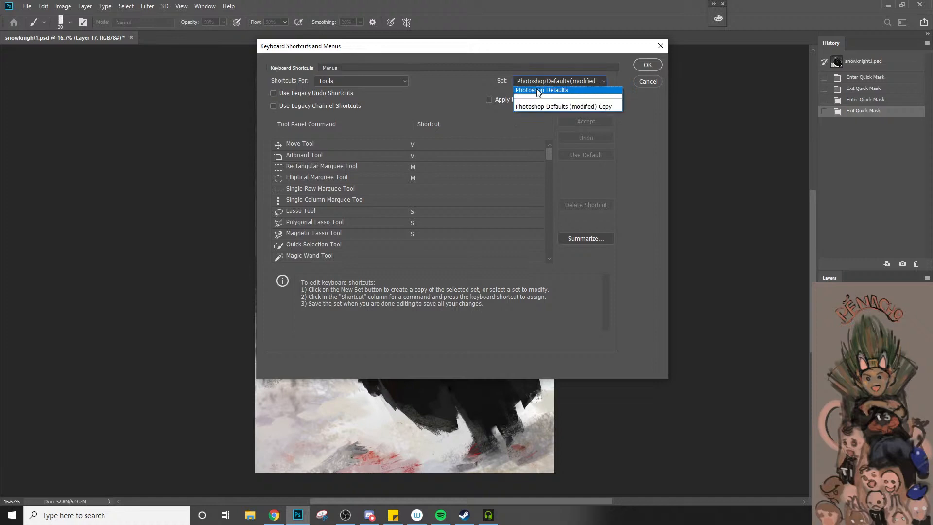
pyautogui.click(536, 89)
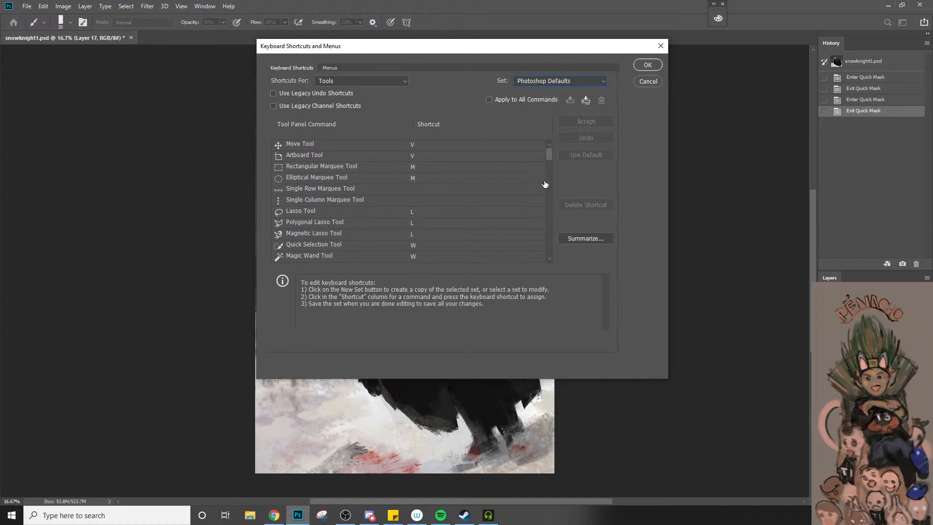
pyautogui.click(648, 66)
pyautogui.press('q')
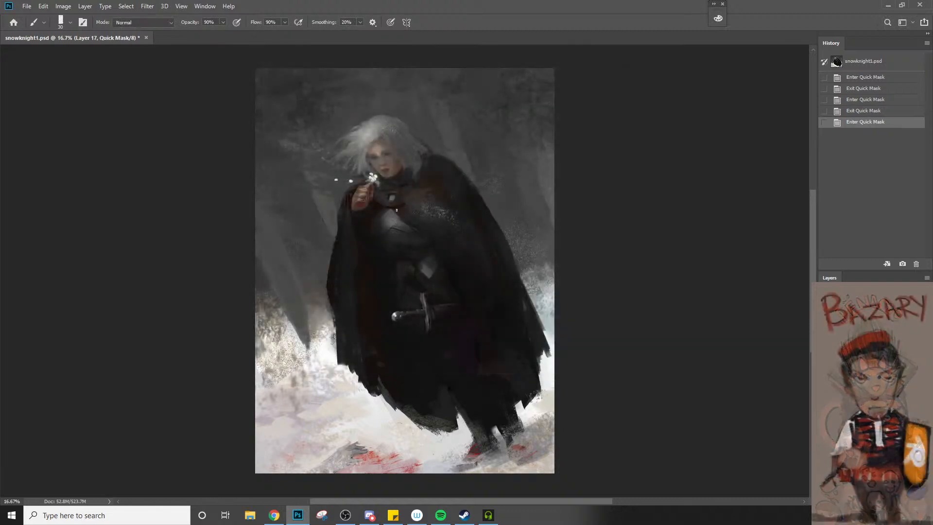
pyautogui.press('q')
# Open the keyboard shortcut settings for Tools and load the Photoshop Defaults (modified) set, then look through its command list
pyautogui.click(43, 6)
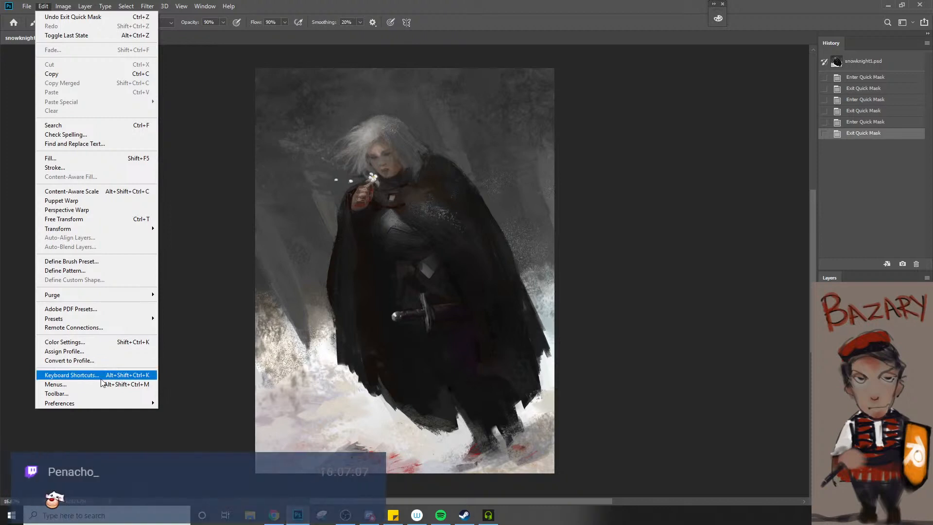
pyautogui.click(118, 375)
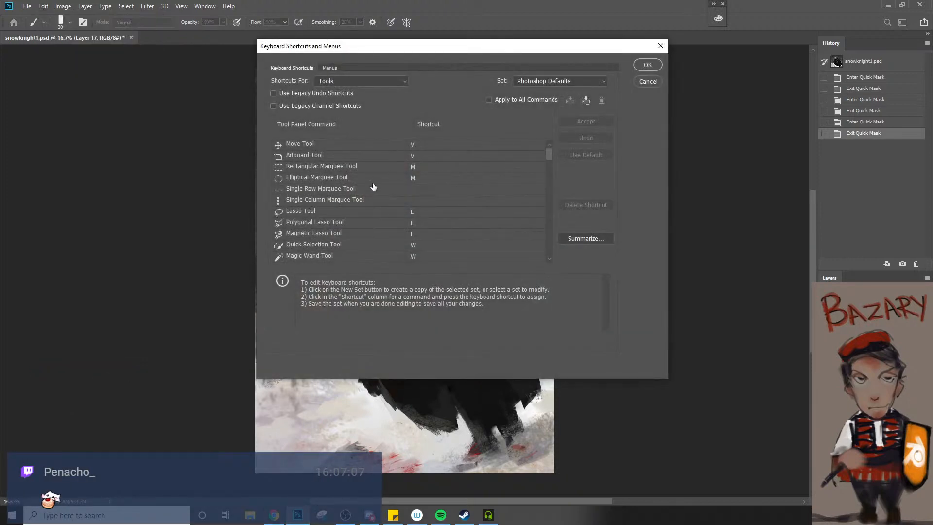
pyautogui.click(387, 81)
pyautogui.click(387, 82)
pyautogui.click(525, 83)
pyautogui.click(524, 107)
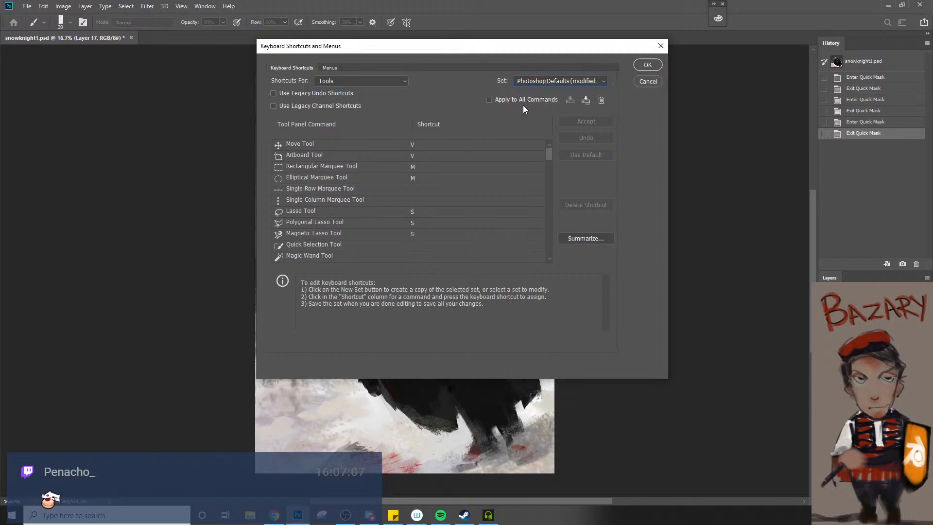
pyautogui.moveTo(547, 155); pyautogui.dragTo(555, 262)
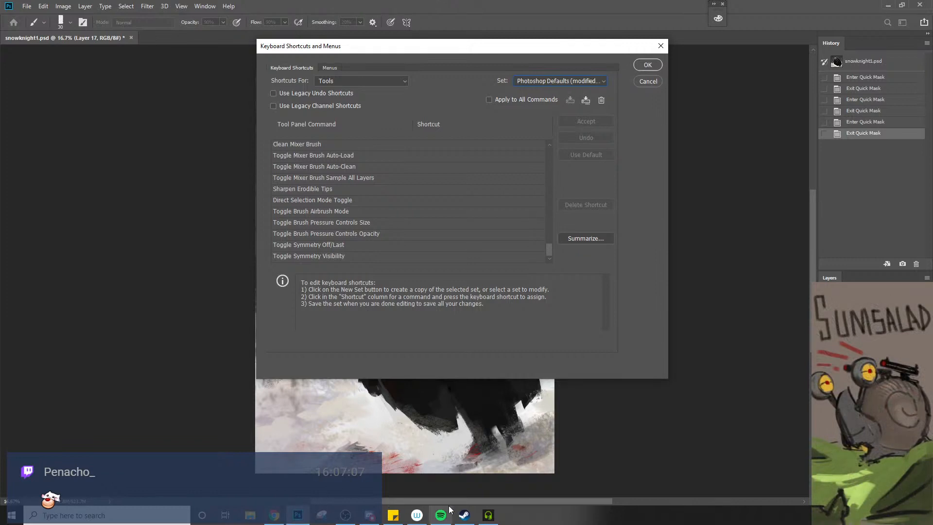
# Switch to the preference file locations page in Chrome and open a File Explorer window, moving it clear of the page
pyautogui.click(274, 514)
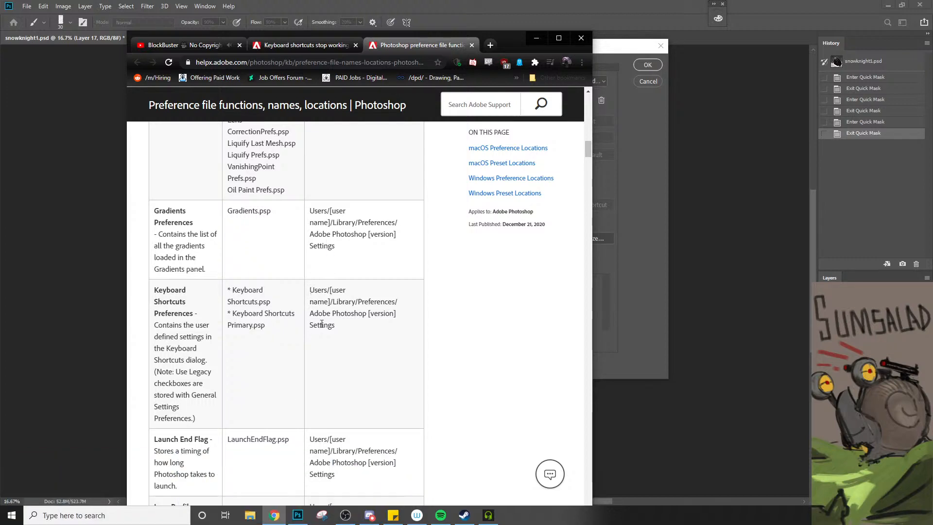
pyautogui.click(250, 515)
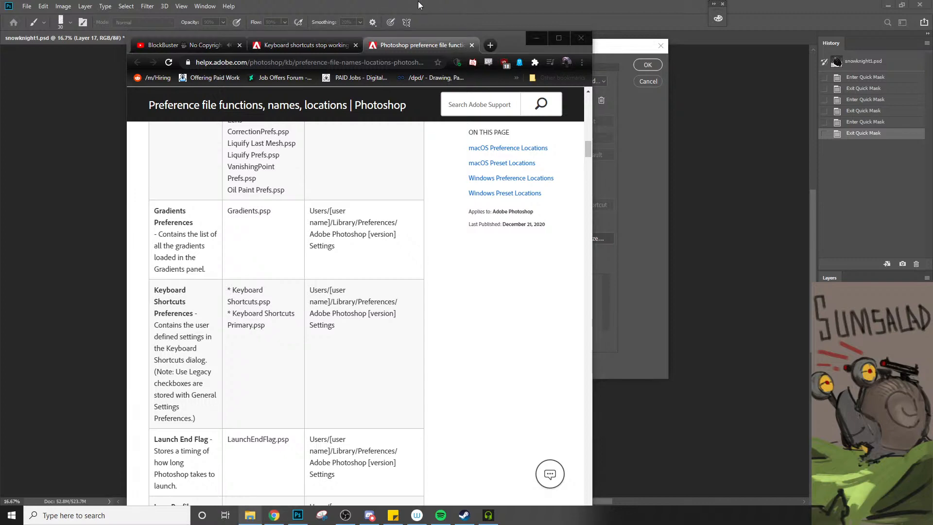
pyautogui.click(528, 154)
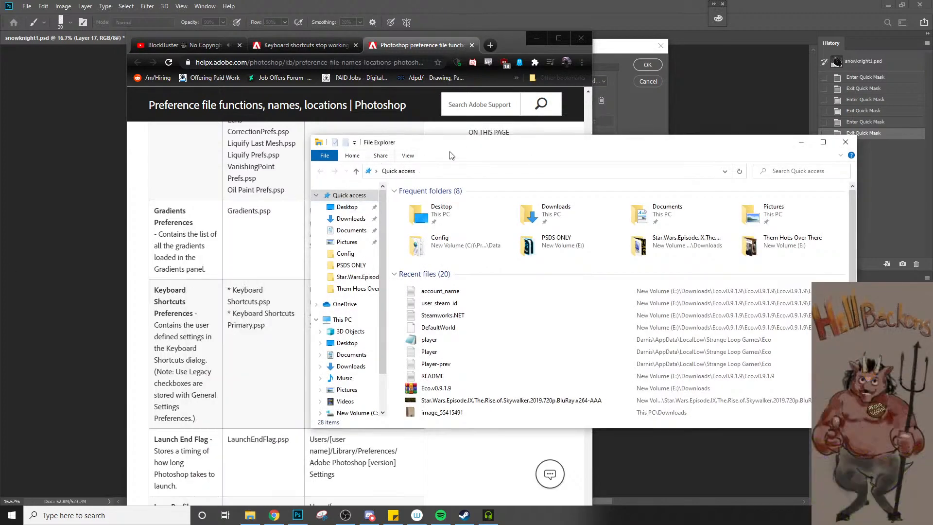
pyautogui.moveTo(449, 149); pyautogui.dragTo(0, 204)
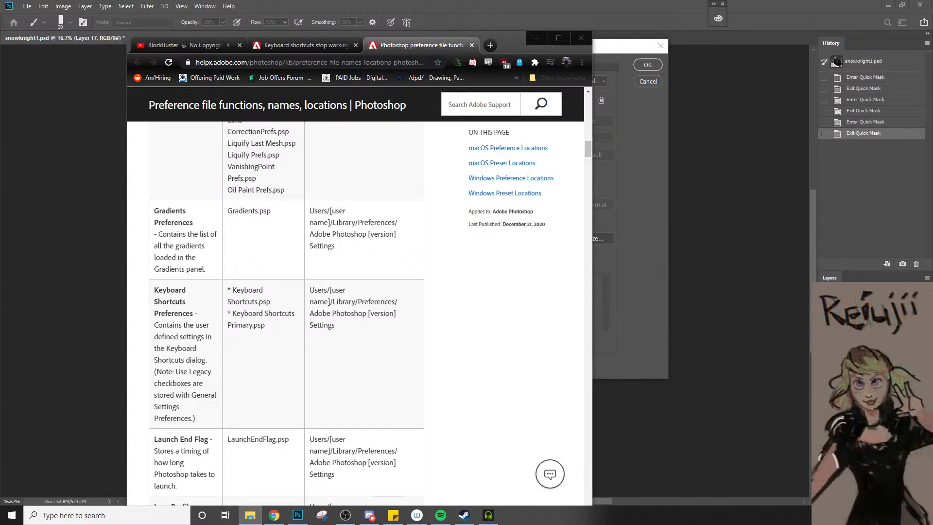
pyautogui.hotkey('alt', 'Tab')
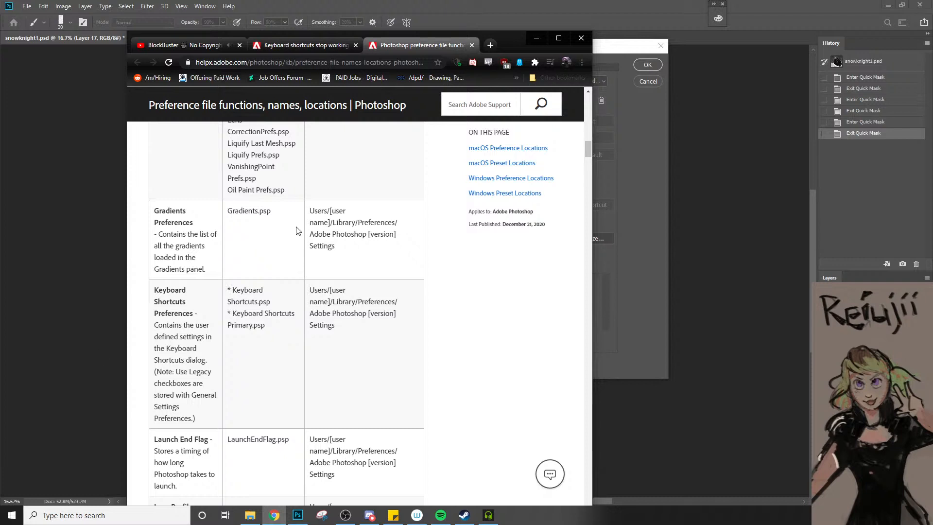
pyautogui.hotkey('alt', 'Tab')
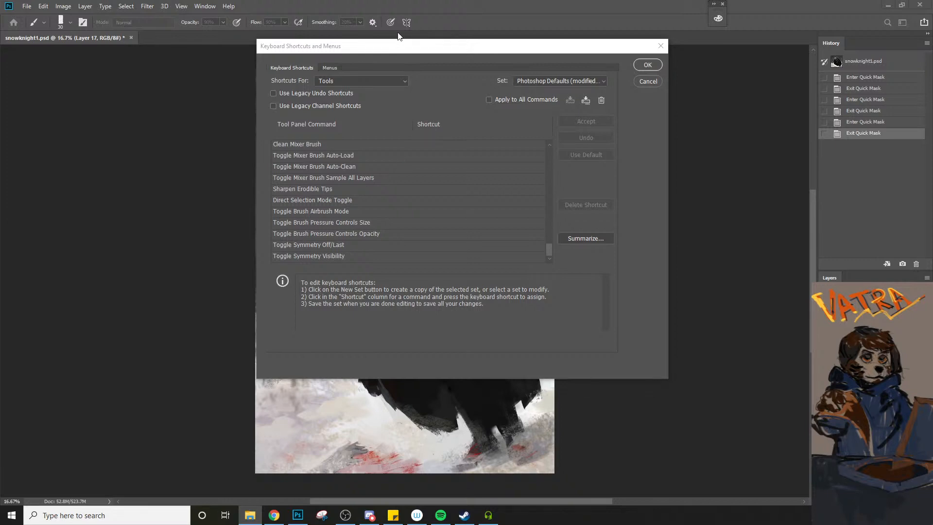
# Move the Keyboard Shortcuts and Menus dialog aside and highlight the folder path in Chrome's Keyboard Shortcuts Preferences entry
pyautogui.moveTo(400, 47)
pyautogui.mouseDown()
pyautogui.moveTo(664, 132)
pyautogui.moveTo(637, 140)
pyautogui.mouseUp()
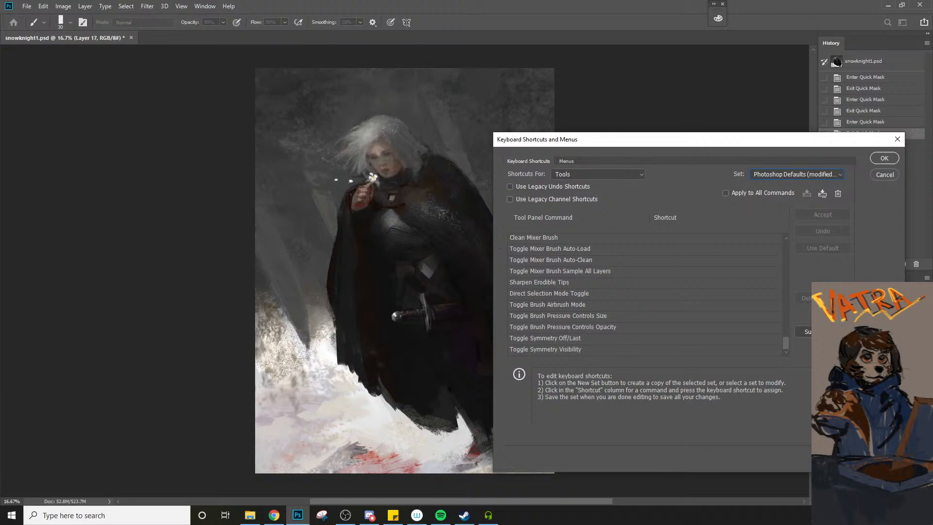
pyautogui.click(272, 516)
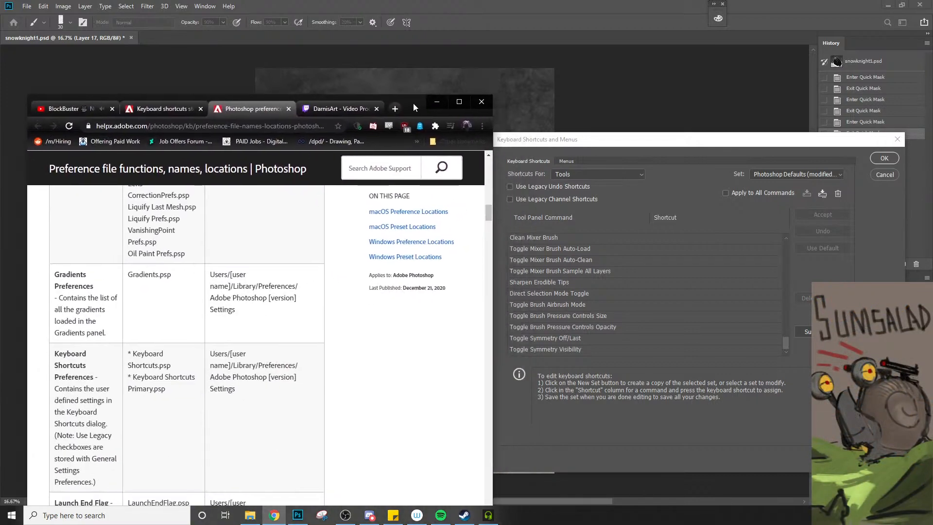
pyautogui.moveTo(210, 354); pyautogui.dragTo(292, 378)
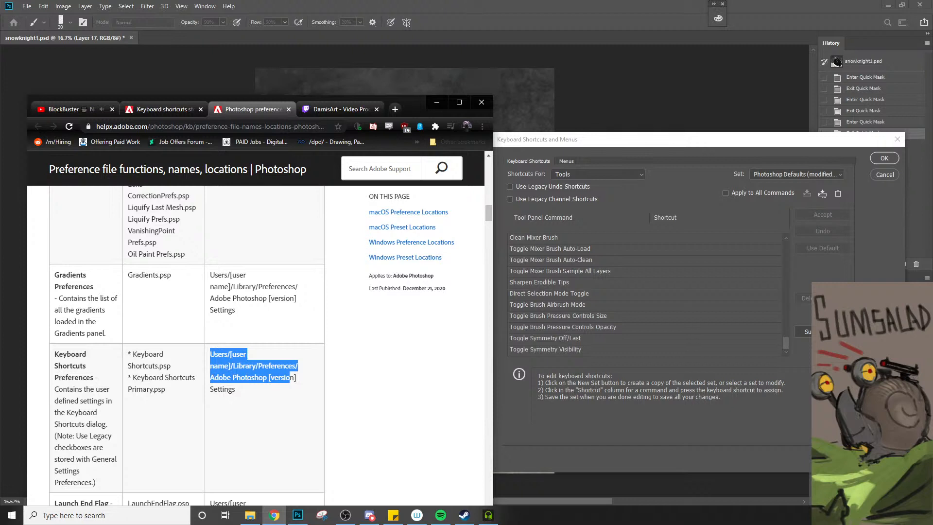
pyautogui.hotkey('alt', 'Tab')
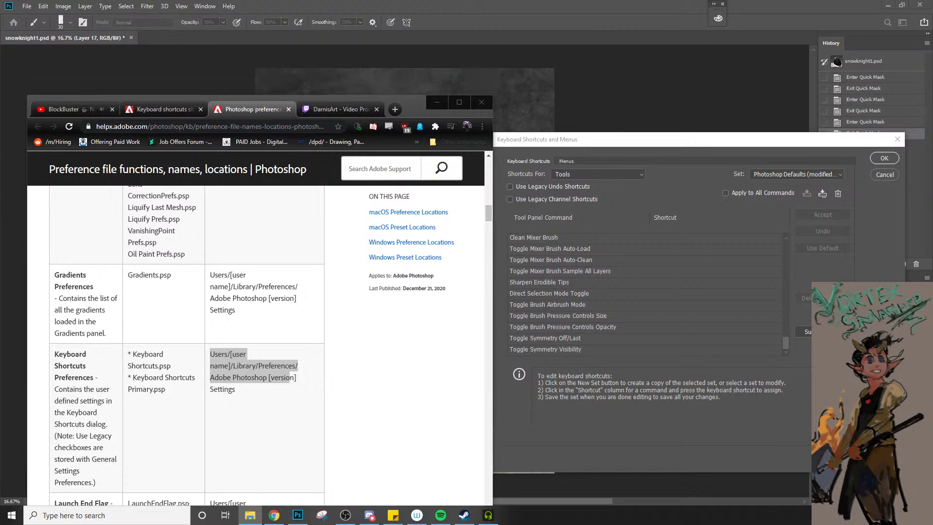
pyautogui.click(232, 366)
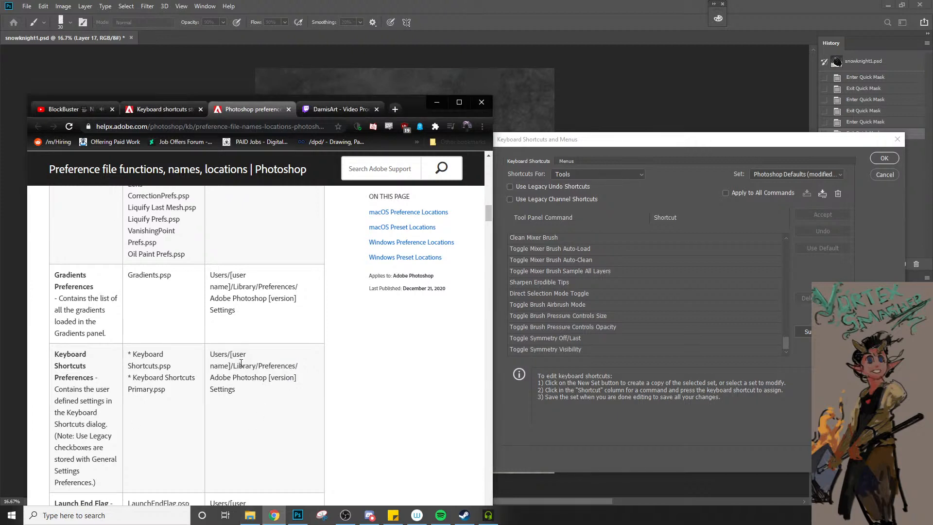
pyautogui.moveTo(230, 365); pyautogui.dragTo(323, 372)
pyautogui.click(287, 392)
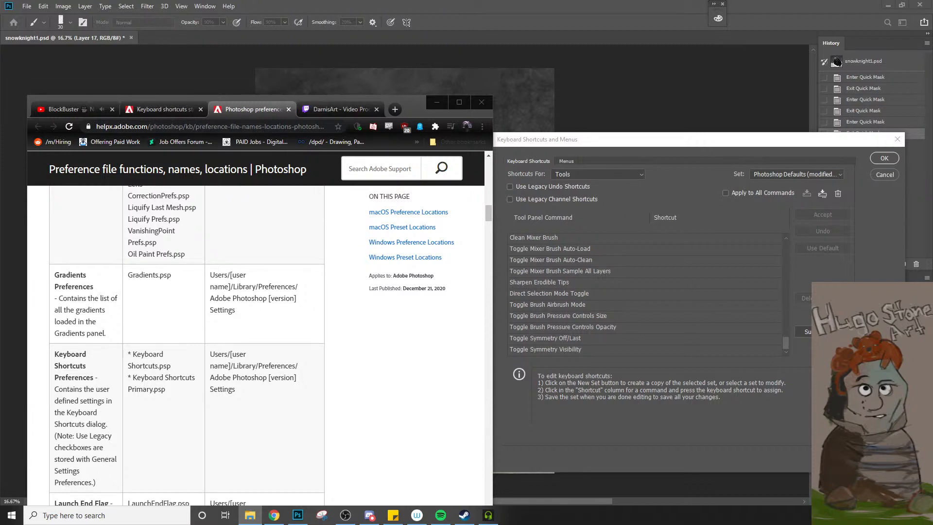
# Bookmark the preference locations page and copy the file name Keyboard Shortcuts.psp from its Keyboard Shortcuts Preferences entry
pyautogui.moveTo(133, 353); pyautogui.dragTo(179, 368)
pyautogui.hotkey('ctrl', 'd')
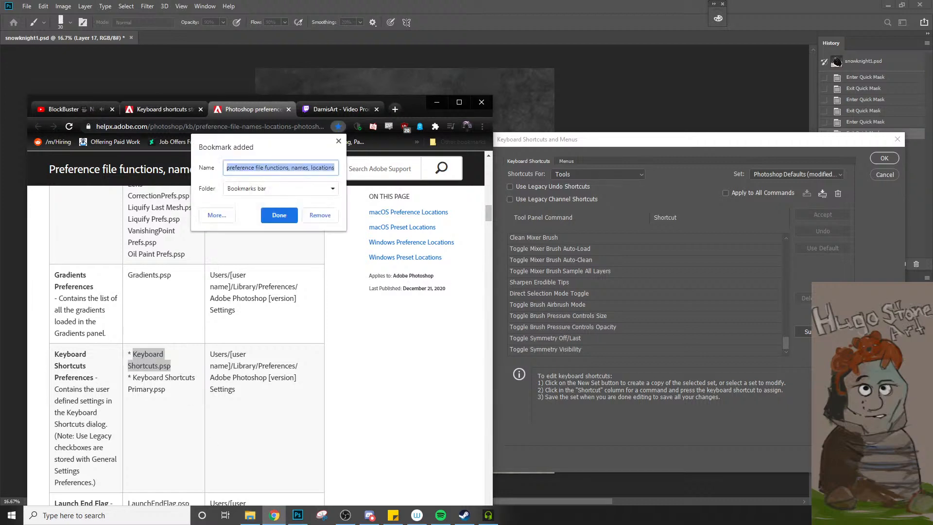
pyautogui.press('super+c')
pyautogui.press('Escape')
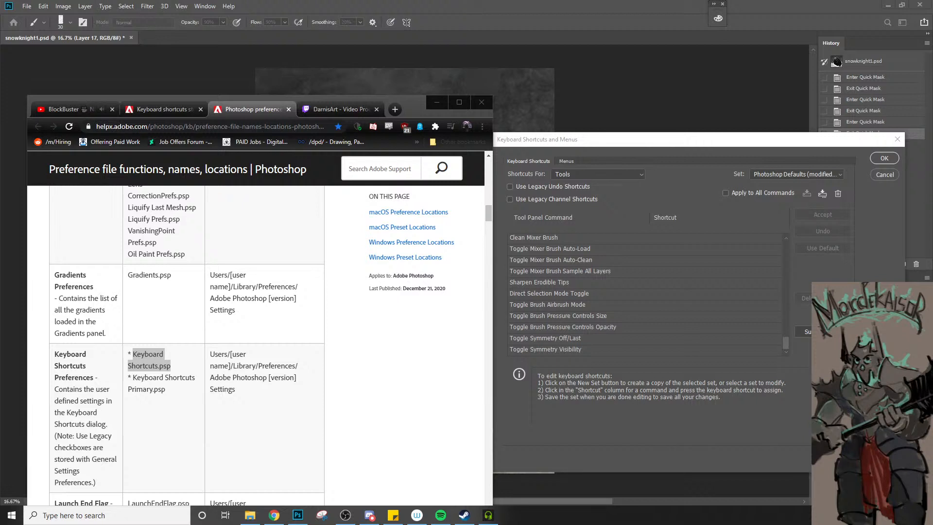
pyautogui.rightClick(160, 361)
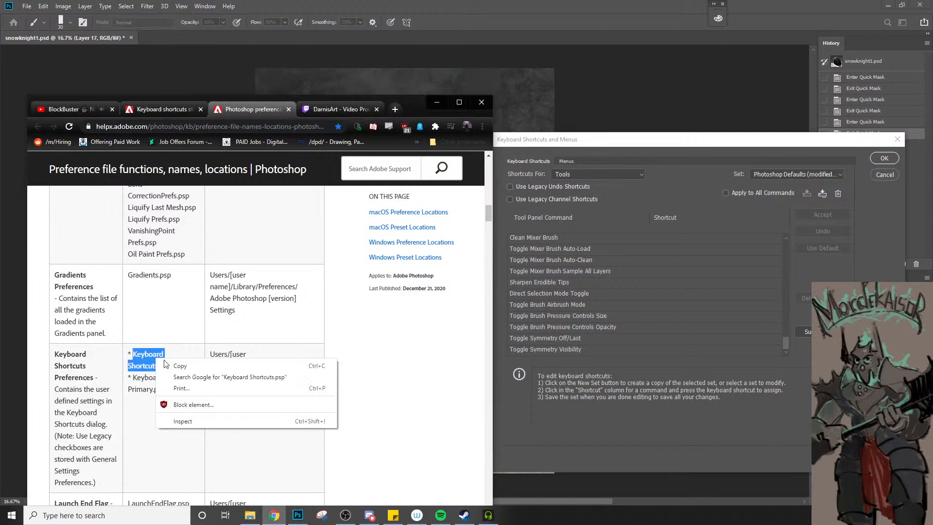
pyautogui.click(168, 368)
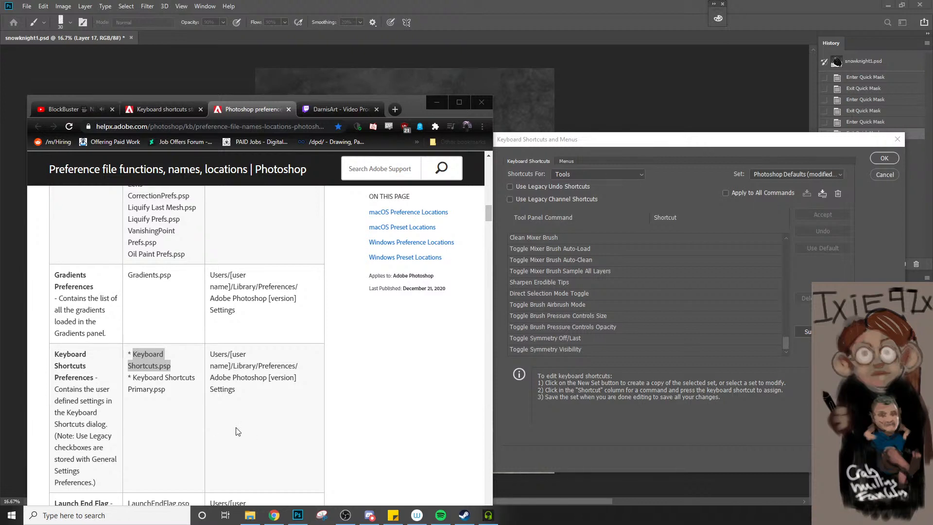
# Highlight the file name Keyboard Shortcuts Primary.psp and look over the entries below it in the preference table
pyautogui.click(148, 431)
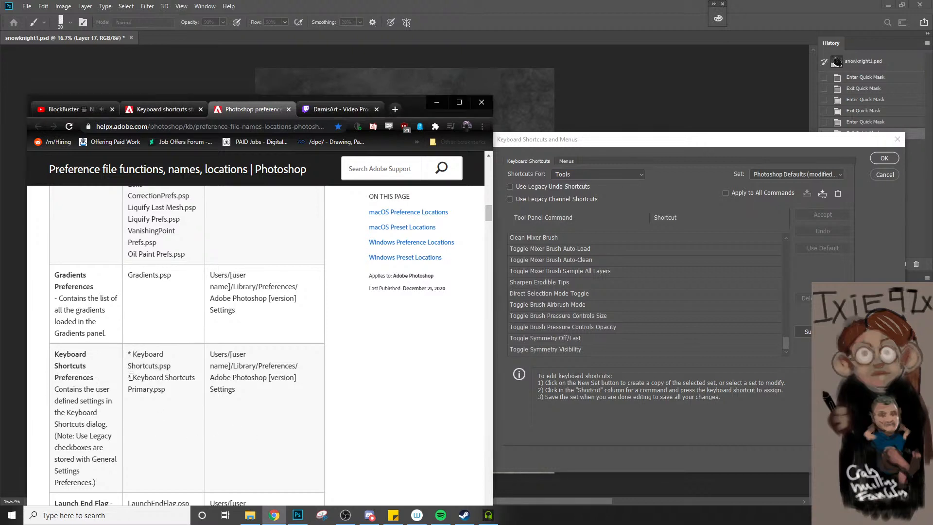
pyautogui.moveTo(134, 377); pyautogui.dragTo(194, 402)
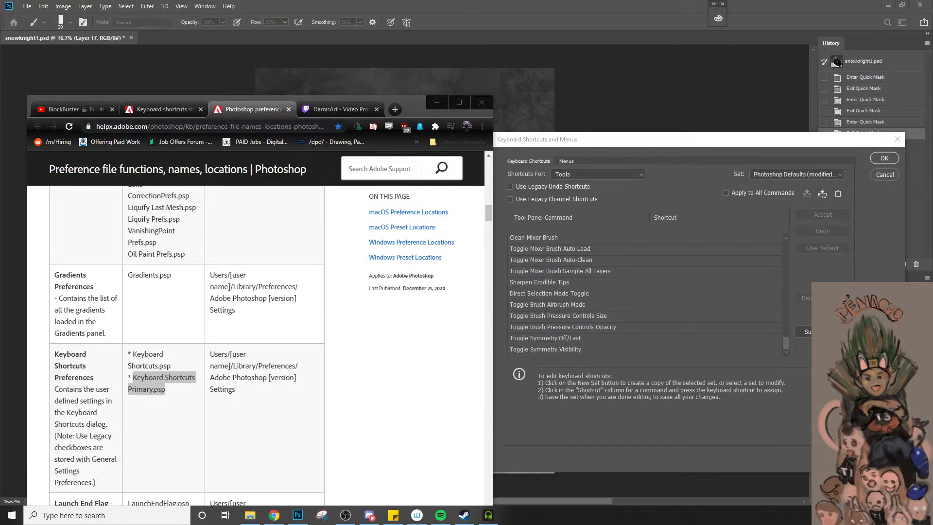
pyautogui.click(227, 401)
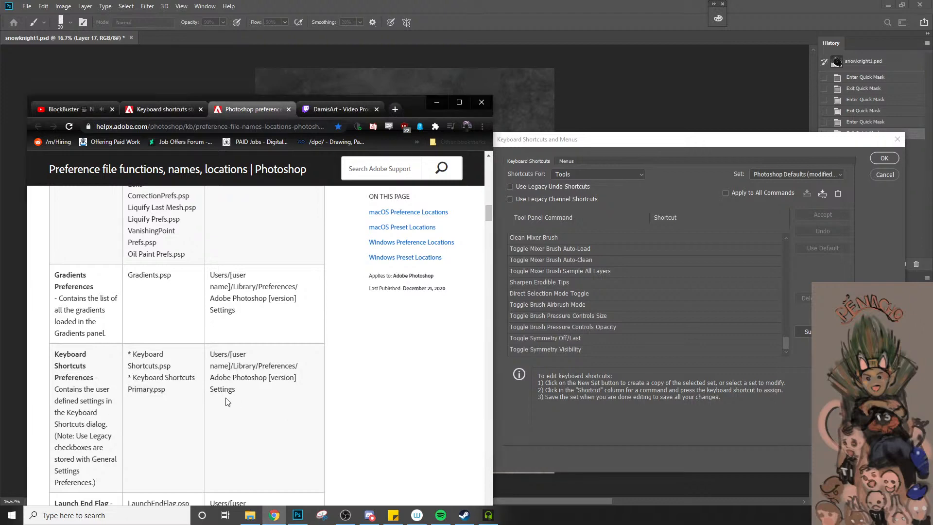
pyautogui.scroll(-3, 227, 402)
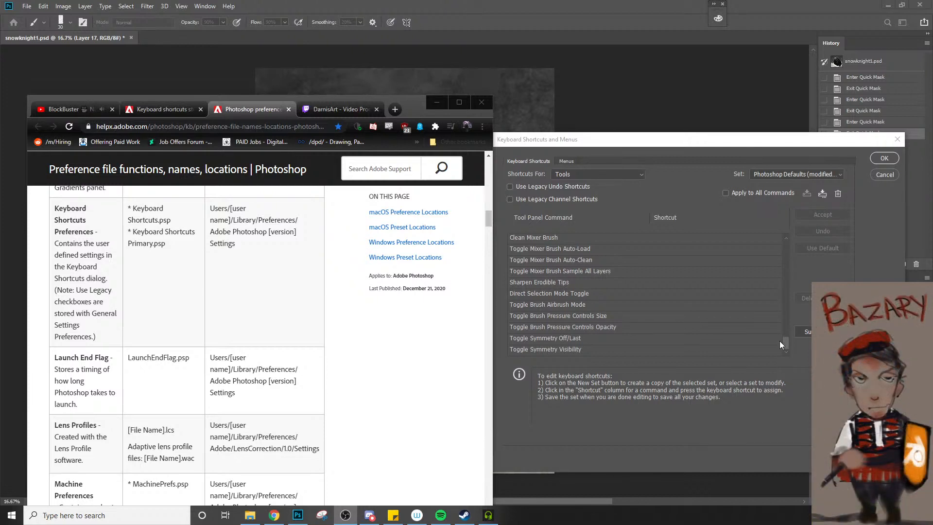
# Return to Photoshop's shortcut dialog and assign S to the Lasso, Polygonal Lasso, Magnetic Lasso and Magic Wand tools
pyautogui.click(590, 247)
pyautogui.scroll(6, 590, 257)
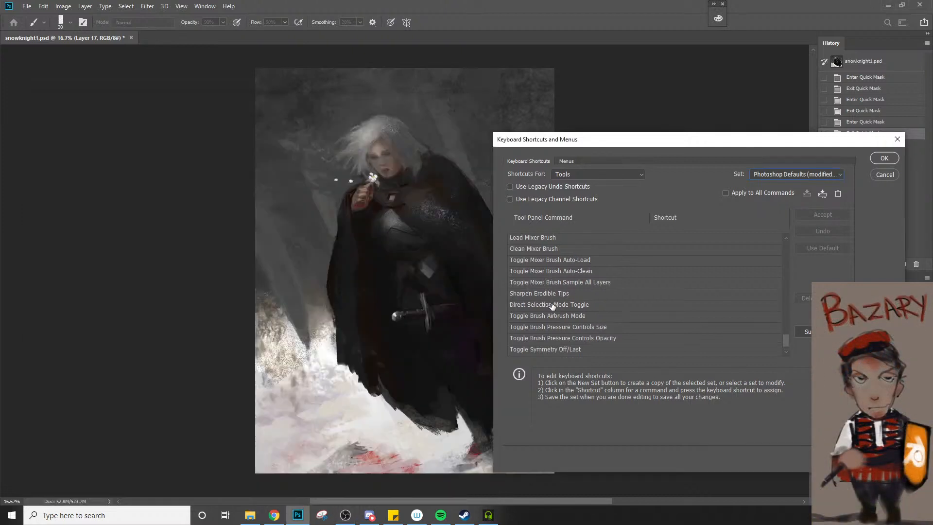
pyautogui.moveTo(791, 329); pyautogui.dragTo(804, 246)
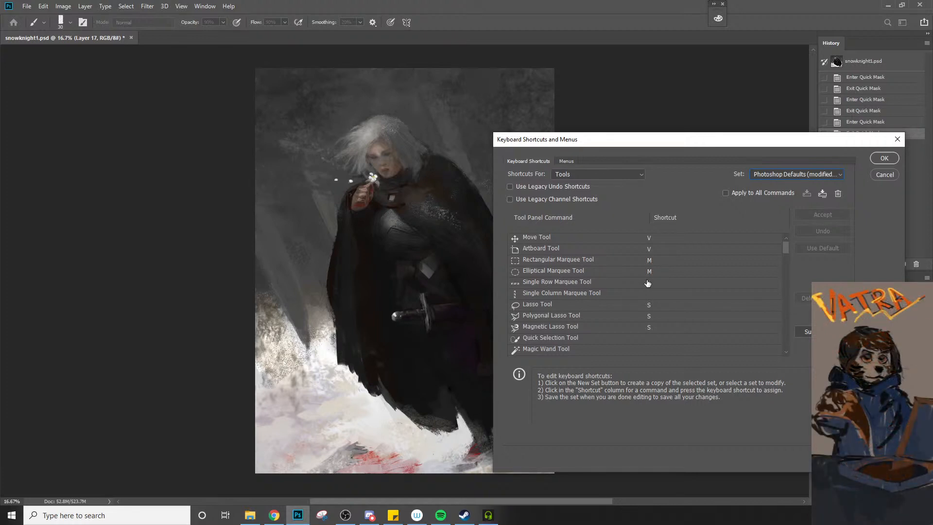
pyautogui.scroll(-1, 647, 283)
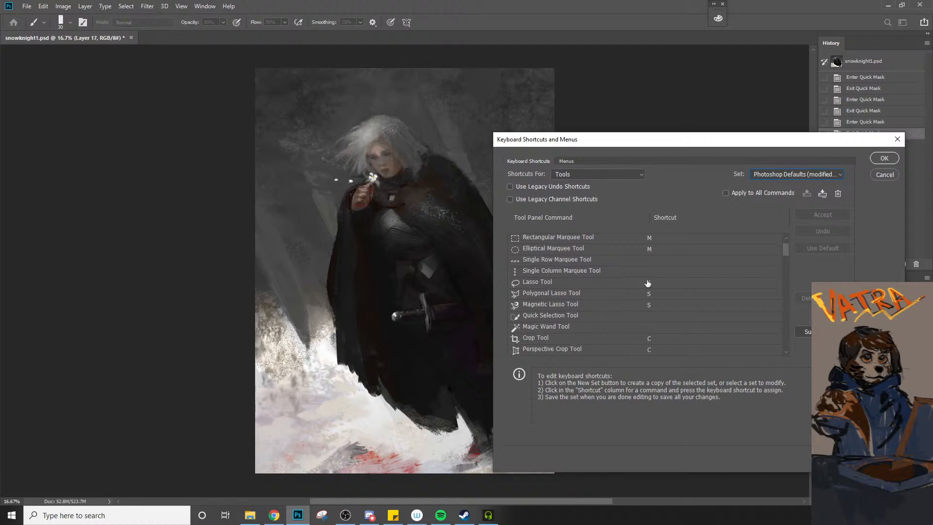
pyautogui.click(657, 284)
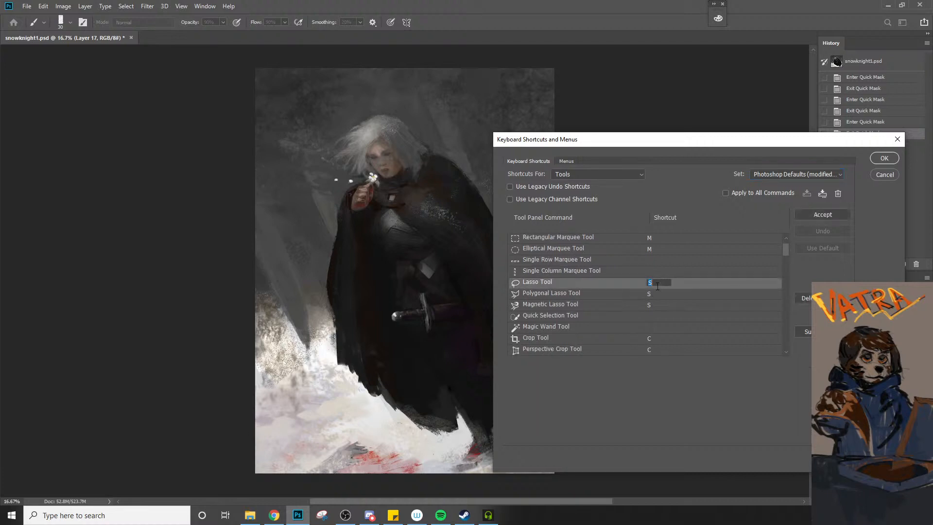
pyautogui.click(657, 296)
pyautogui.click(656, 304)
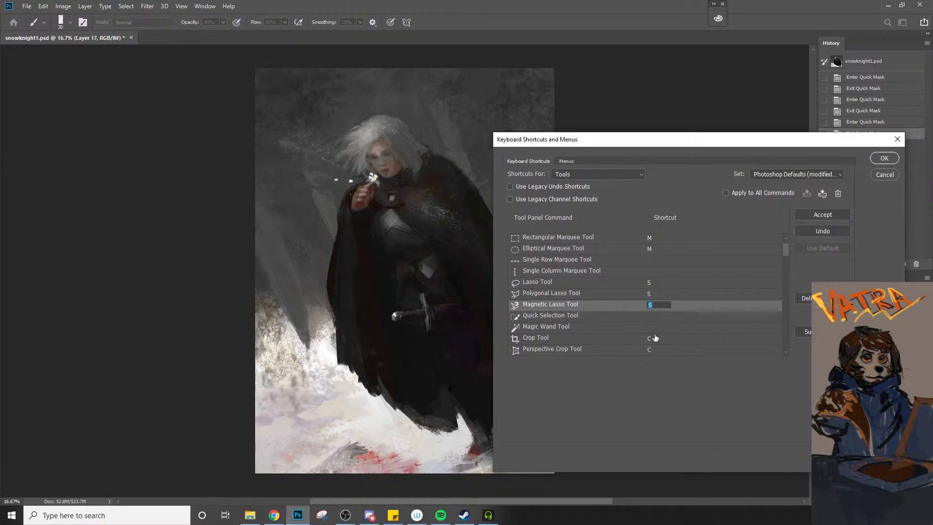
pyautogui.click(675, 331)
pyautogui.write('s')
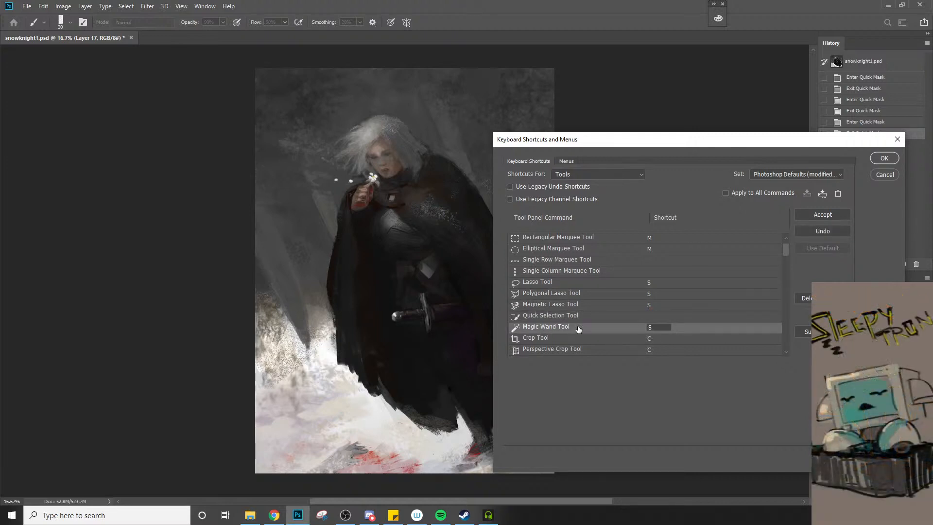
# Remove the shortcuts from the Perspective Crop, Slice, Slice Select and Frame tools
pyautogui.click(783, 249)
pyautogui.moveTo(785, 253)
pyautogui.mouseDown()
pyautogui.moveTo(780, 284)
pyautogui.moveTo(776, 261)
pyautogui.mouseUp()
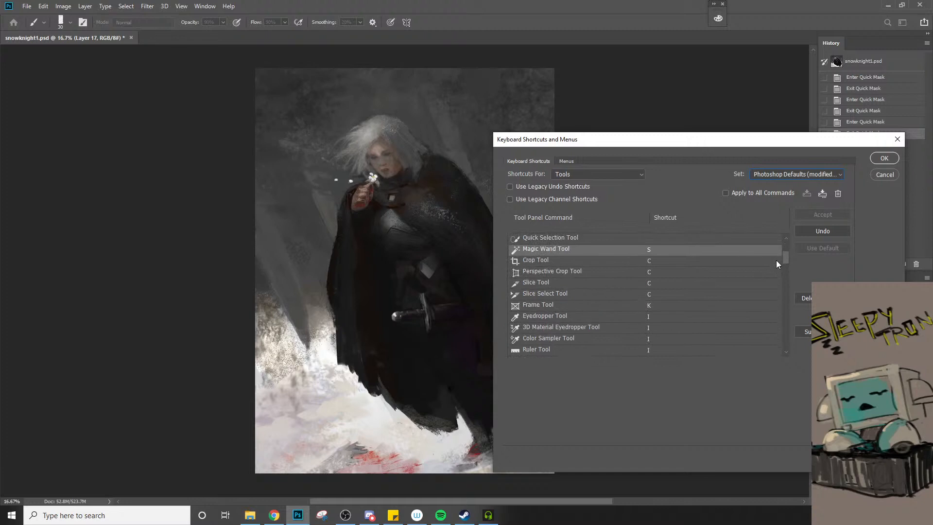
pyautogui.click(660, 273)
pyautogui.press('BackSpace')
pyautogui.click(660, 283)
pyautogui.press('BackSpace')
pyautogui.click(659, 294)
pyautogui.press('BackSpace')
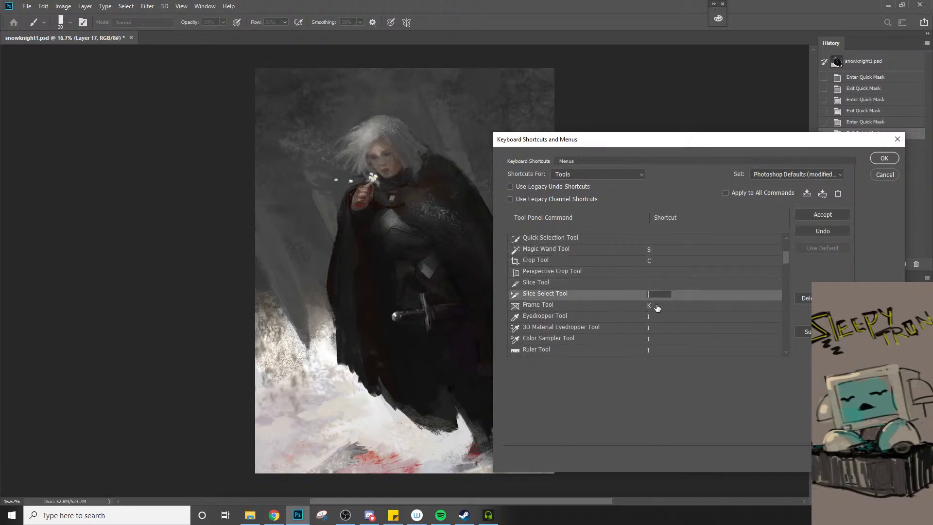
pyautogui.click(653, 306)
pyautogui.press('BackSpace')
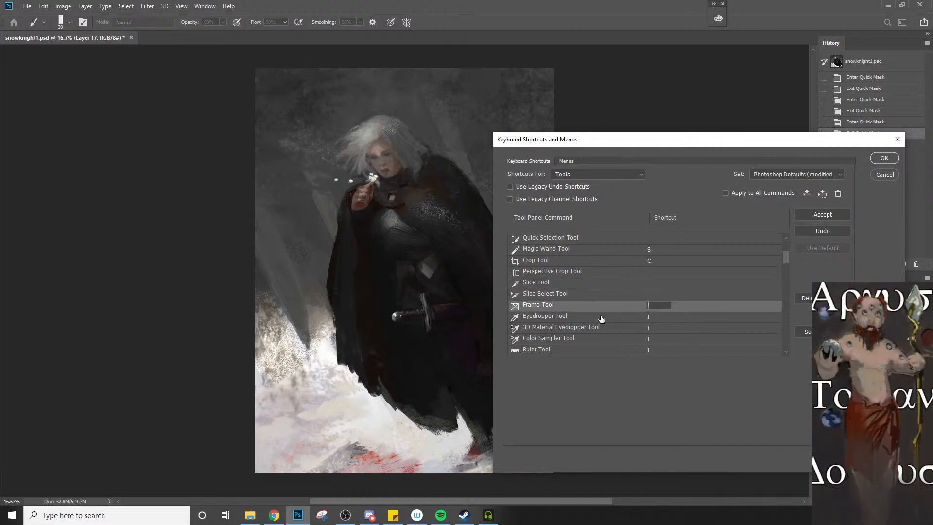
# Remove the shortcuts from the Move Tool and the Artboard Tool
pyautogui.moveTo(783, 263); pyautogui.dragTo(783, 272)
pyautogui.moveTo(784, 268); pyautogui.dragTo(787, 241)
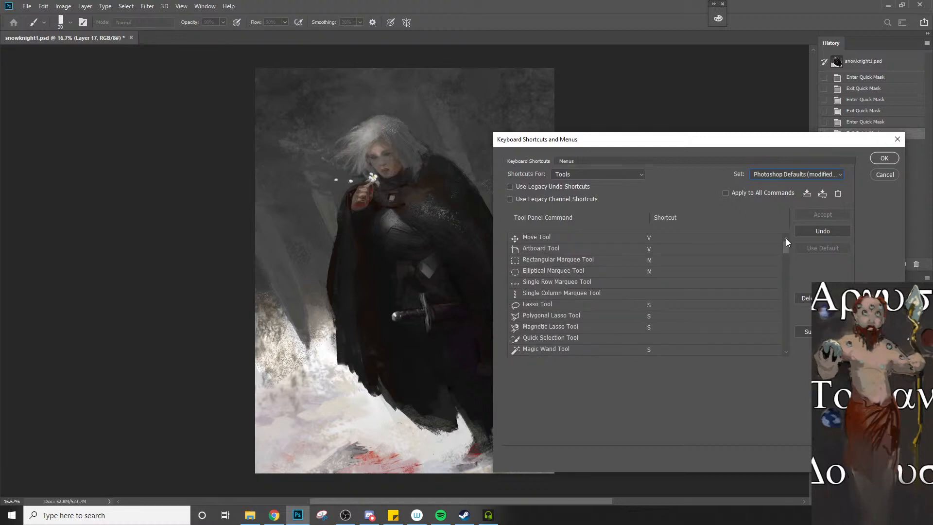
pyautogui.click(658, 240)
pyautogui.click(657, 250)
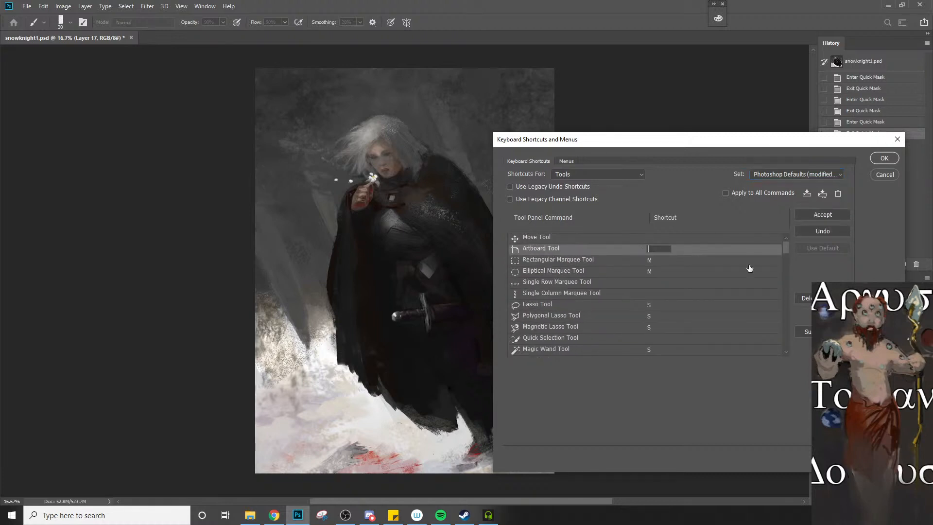
pyautogui.press('BackSpace')
# Assign the shortcut B to the Rectangular Marquee and Elliptical Marquee tools
pyautogui.click(650, 260)
pyautogui.press('b')
pyautogui.click(652, 271)
pyautogui.press('b')
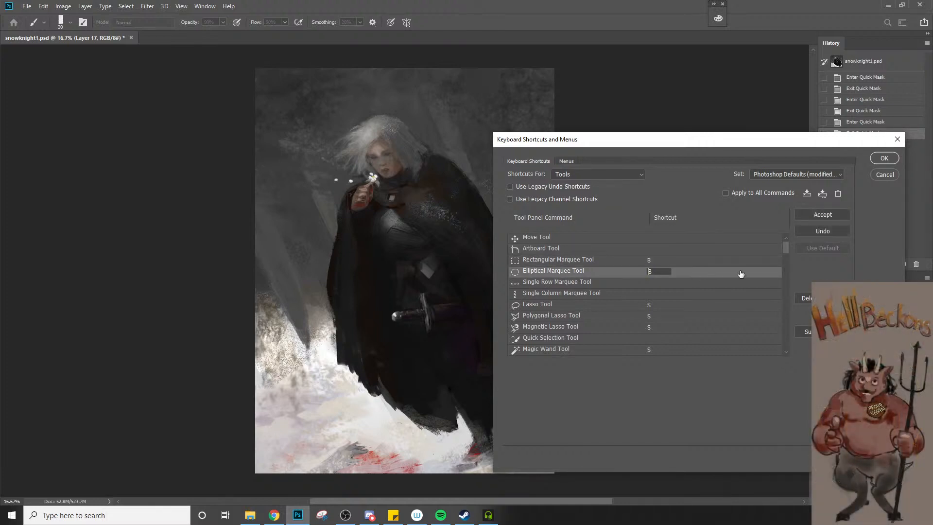
# Remove the shortcuts from the Background Eraser Tool and the Magic Eraser Tool
pyautogui.click(787, 252)
pyautogui.moveTo(785, 250); pyautogui.dragTo(783, 258)
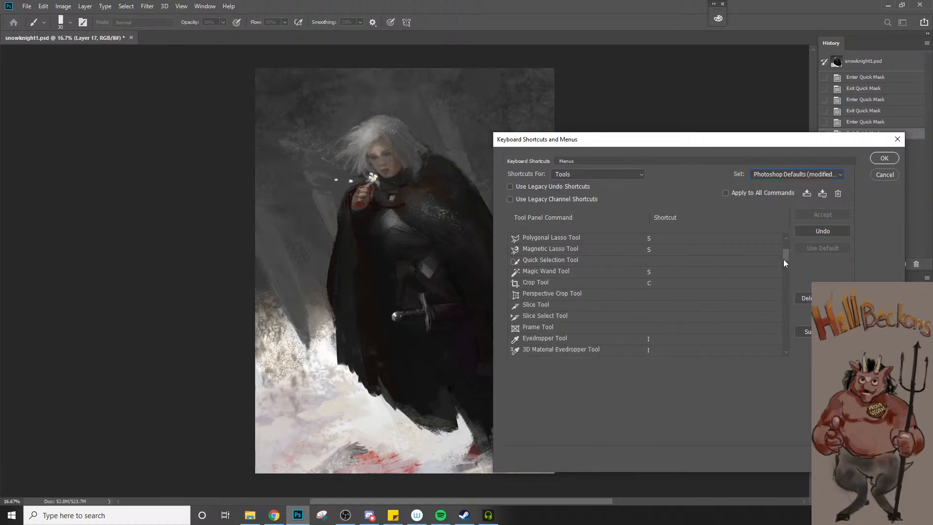
pyautogui.moveTo(783, 263); pyautogui.dragTo(783, 267)
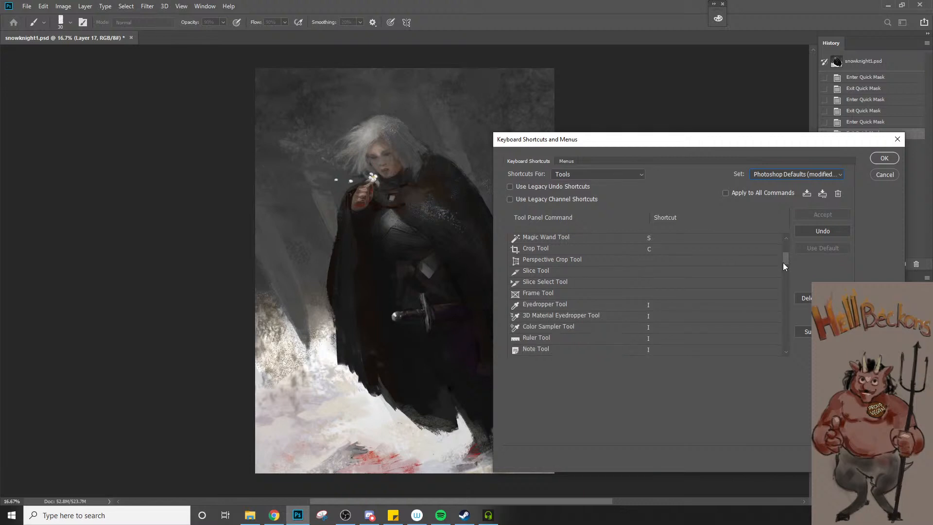
pyautogui.moveTo(782, 262); pyautogui.dragTo(782, 275)
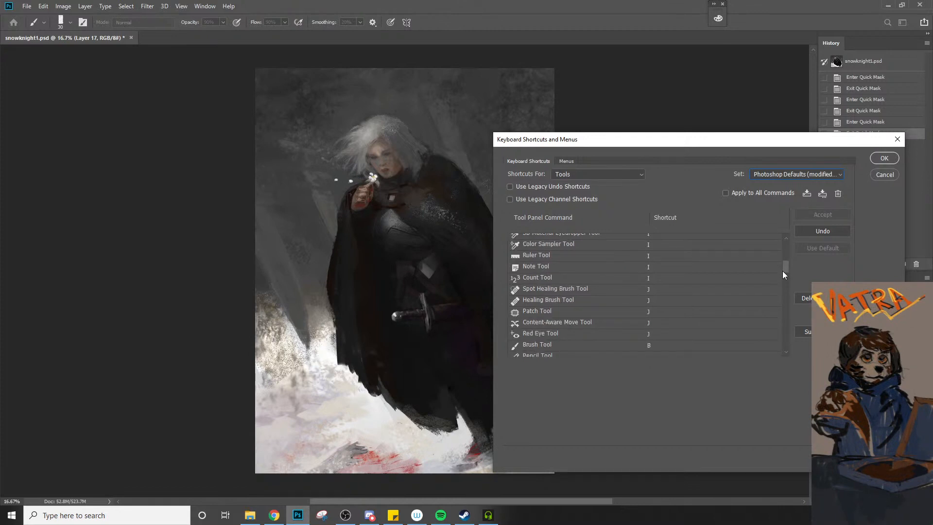
pyautogui.moveTo(782, 271); pyautogui.dragTo(783, 274)
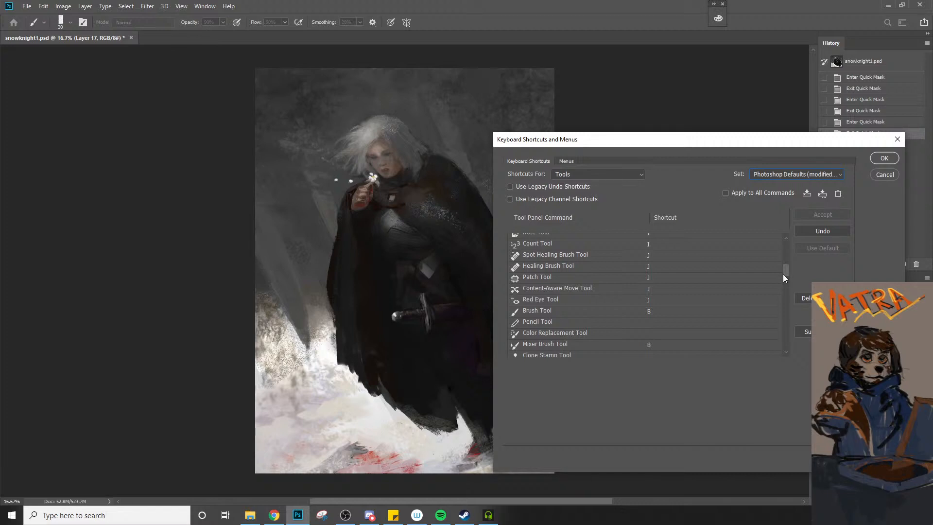
pyautogui.moveTo(783, 274); pyautogui.dragTo(783, 283)
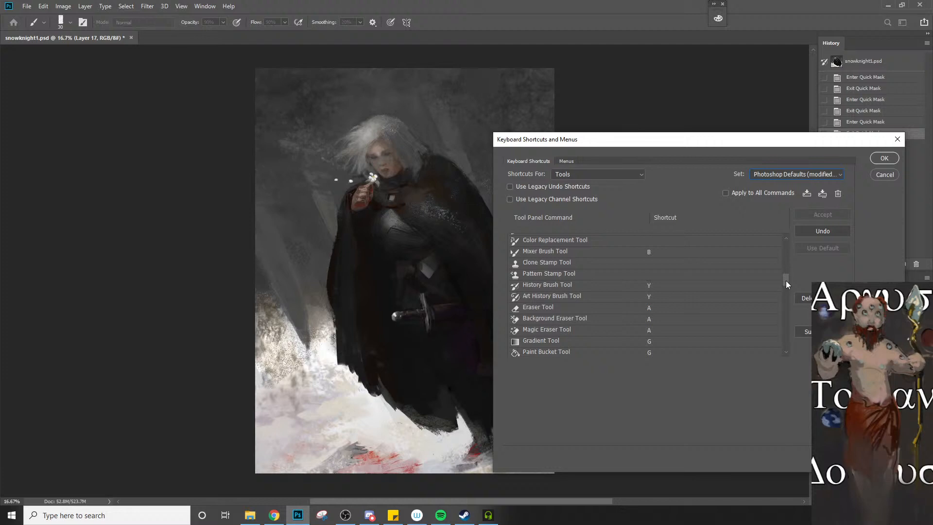
pyautogui.click(646, 319)
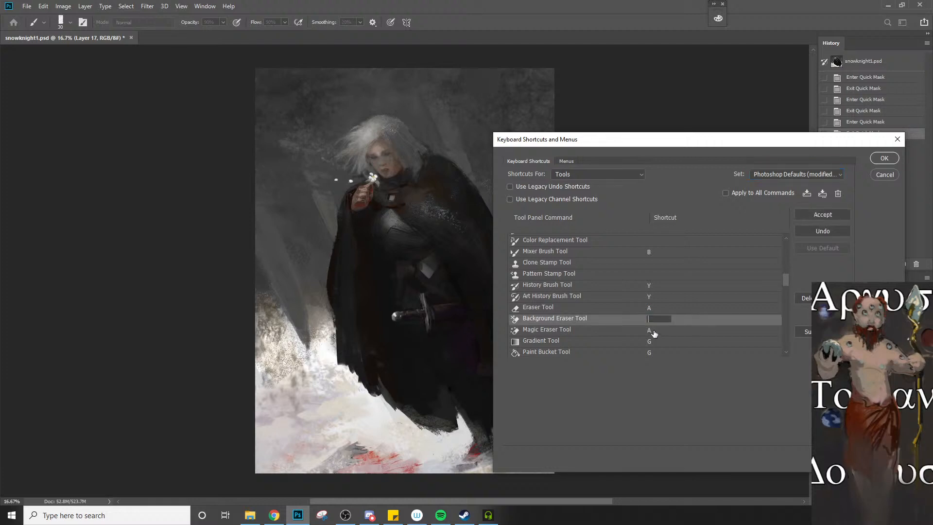
pyautogui.click(654, 331)
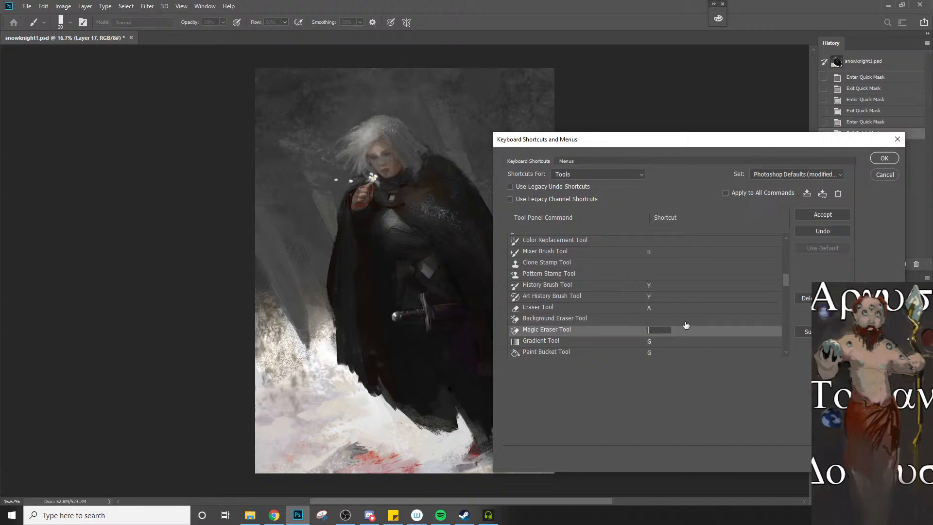
# Remove the shortcut from Toggle Standard/Quick Mask Modes
pyautogui.click(782, 284)
pyautogui.click(783, 287)
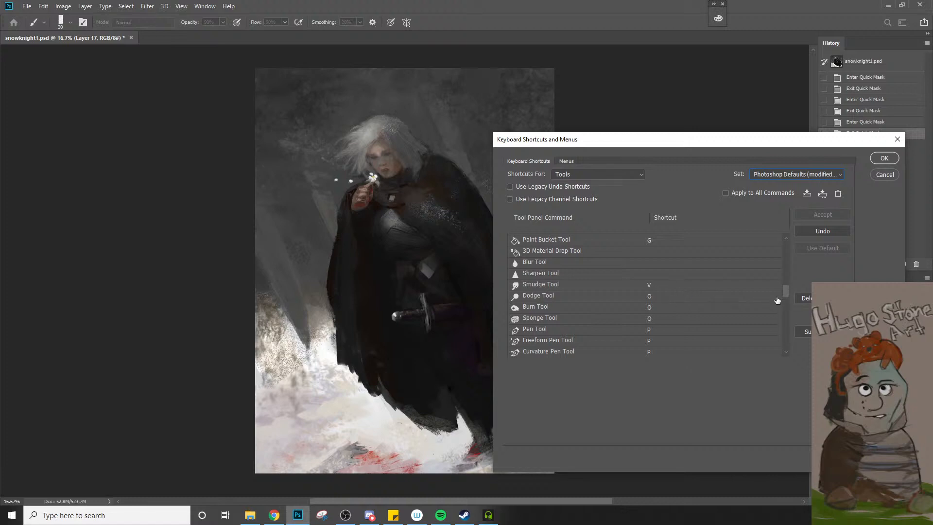
pyautogui.moveTo(785, 290); pyautogui.dragTo(785, 294)
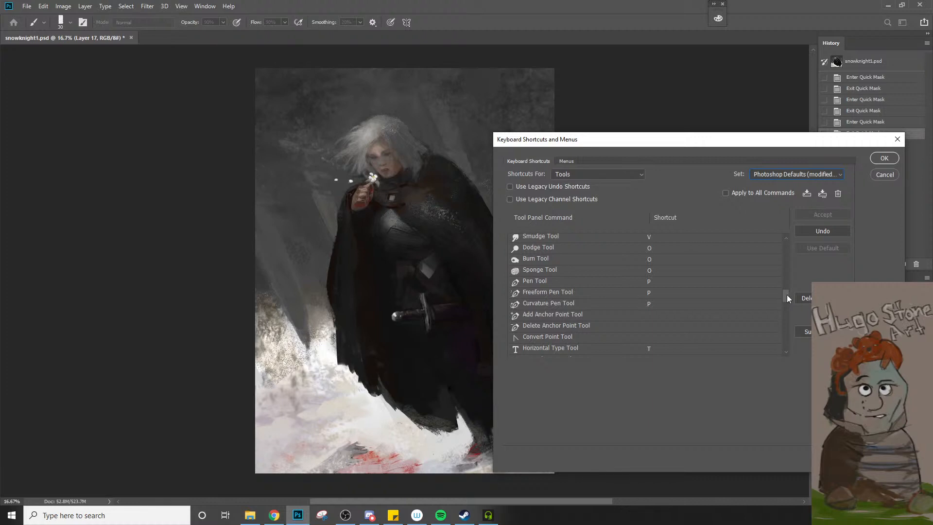
pyautogui.moveTo(786, 294); pyautogui.dragTo(786, 323)
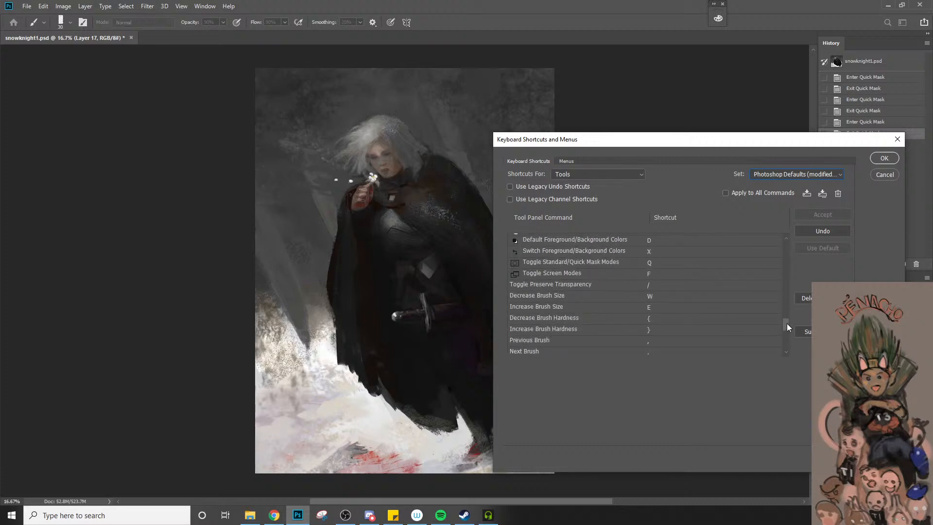
pyautogui.moveTo(787, 323); pyautogui.dragTo(784, 325)
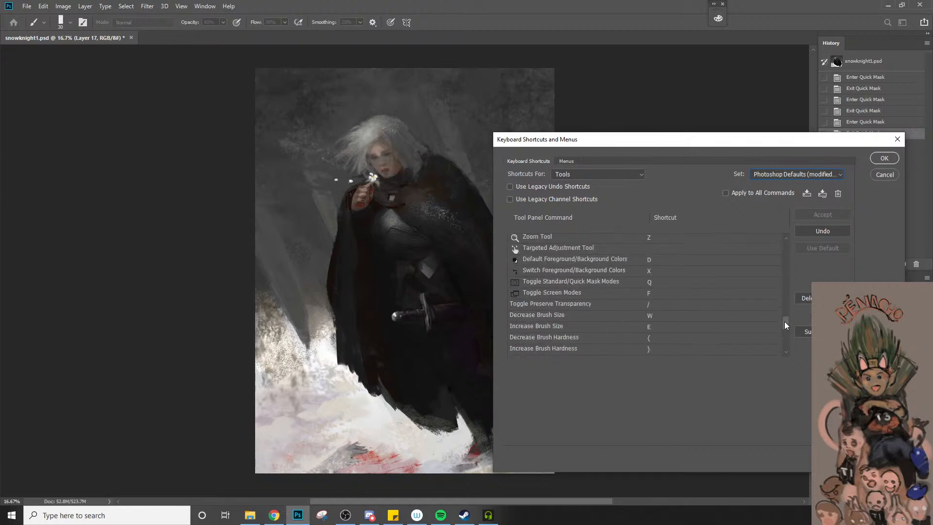
pyautogui.click(658, 281)
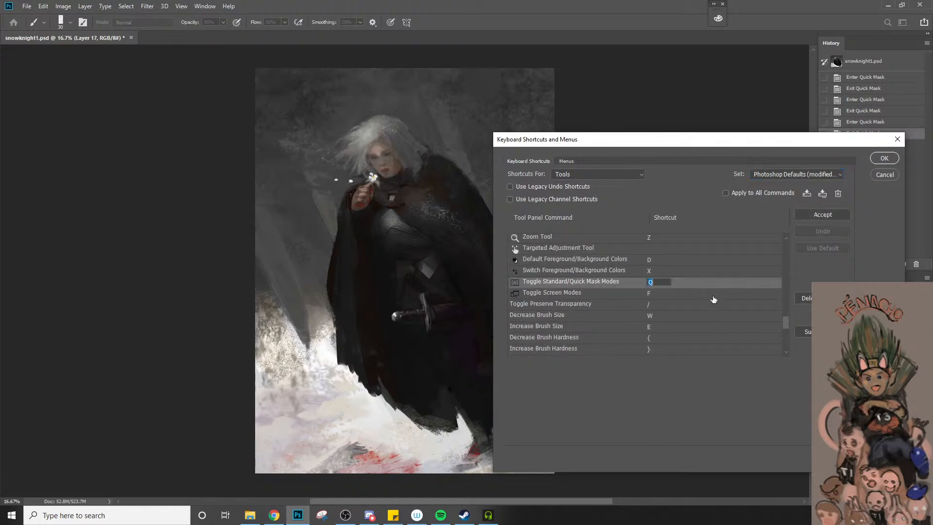
pyautogui.press('BackSpace')
# Assign the shortcut Q to the Foreground Color Picker
pyautogui.click(784, 323)
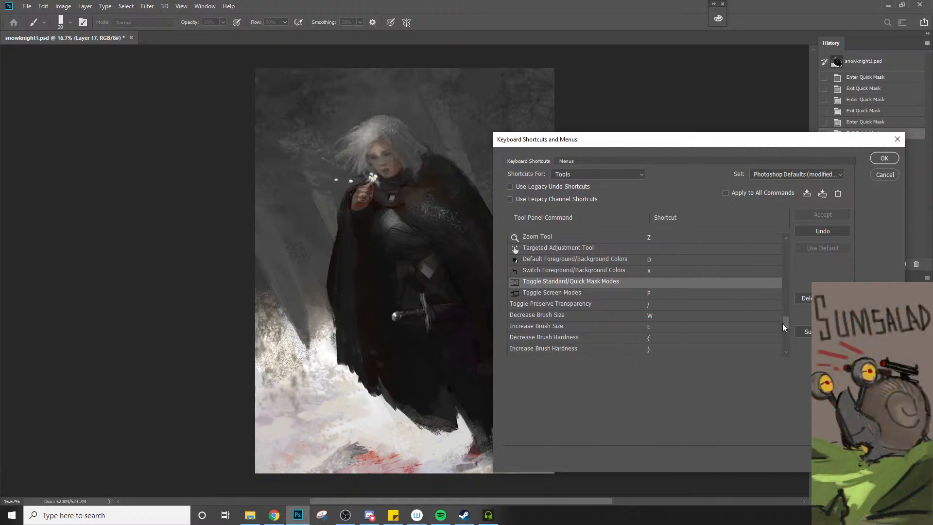
pyautogui.moveTo(785, 323); pyautogui.dragTo(786, 333)
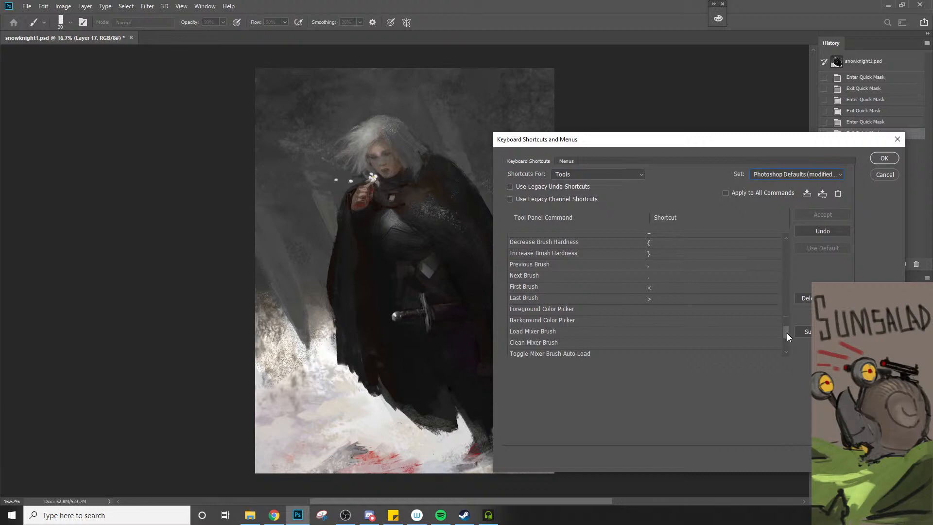
pyautogui.click(659, 310)
pyautogui.press('q')
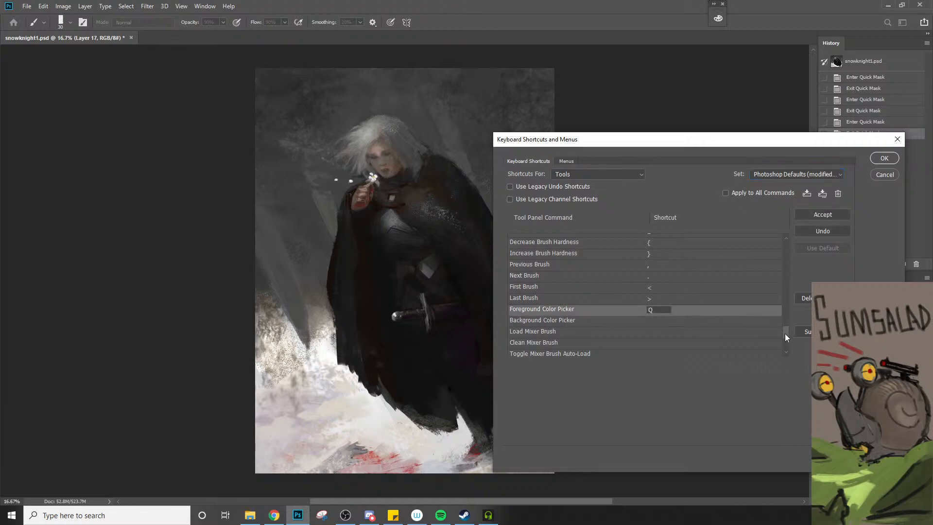
# Review the tool shortcuts back to the start of the list, and look through the Panel Menus commands, including Actions and Adjustments
pyautogui.moveTo(785, 333)
pyautogui.mouseDown()
pyautogui.moveTo(785, 342)
pyautogui.moveTo(786, 298)
pyautogui.mouseUp()
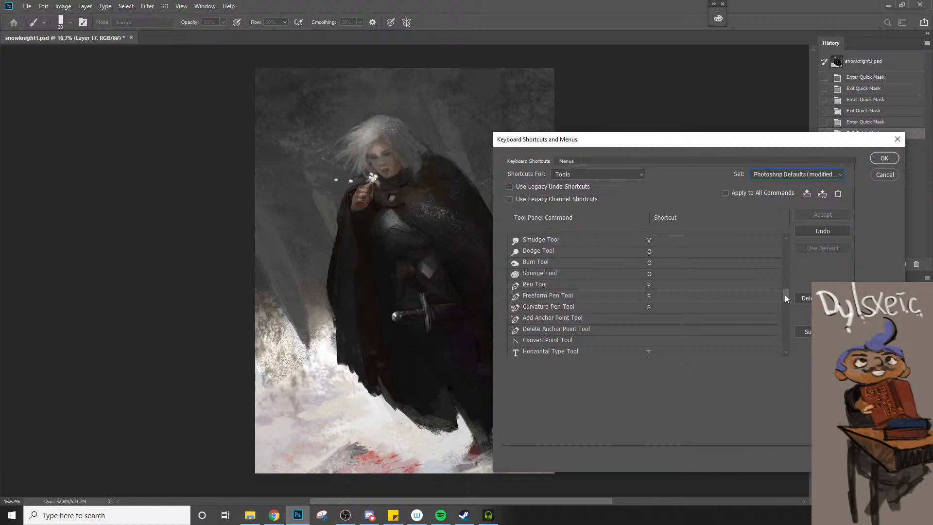
pyautogui.moveTo(785, 297); pyautogui.dragTo(785, 290)
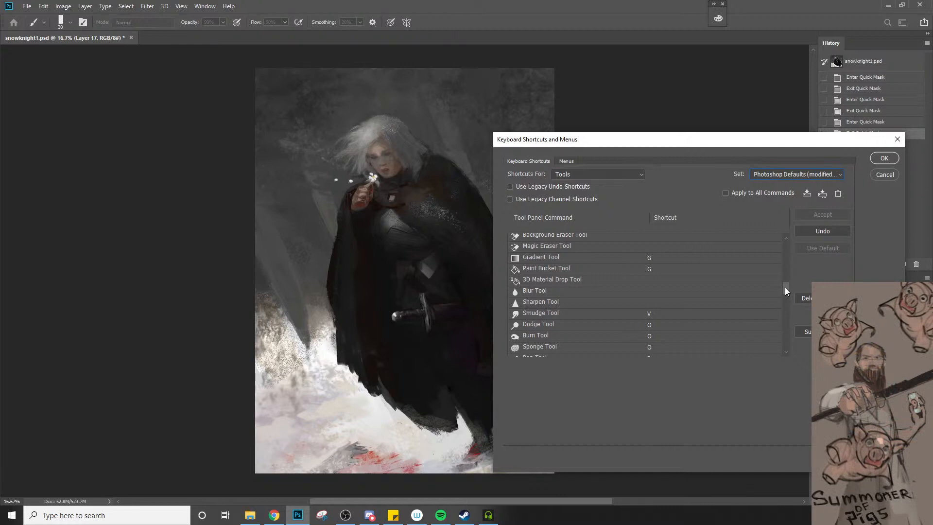
pyautogui.moveTo(784, 291); pyautogui.dragTo(787, 285)
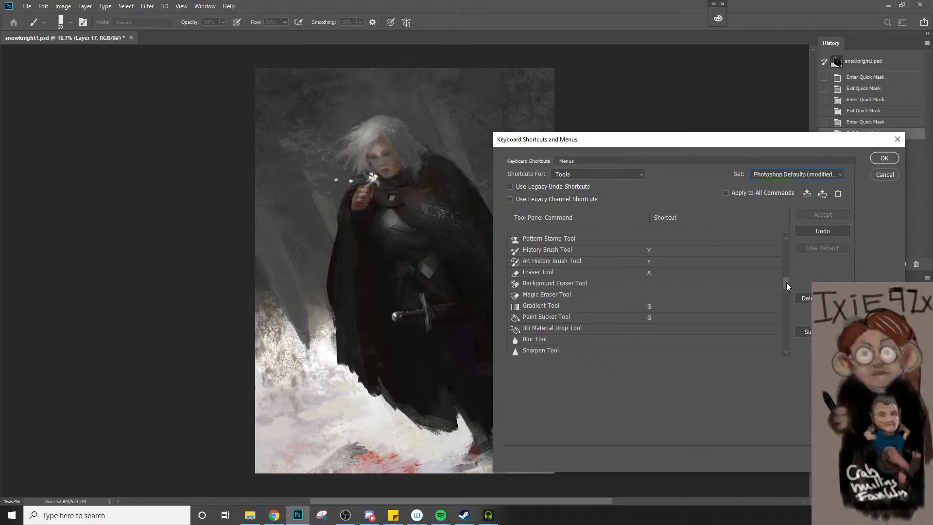
pyautogui.moveTo(786, 282); pyautogui.dragTo(787, 242)
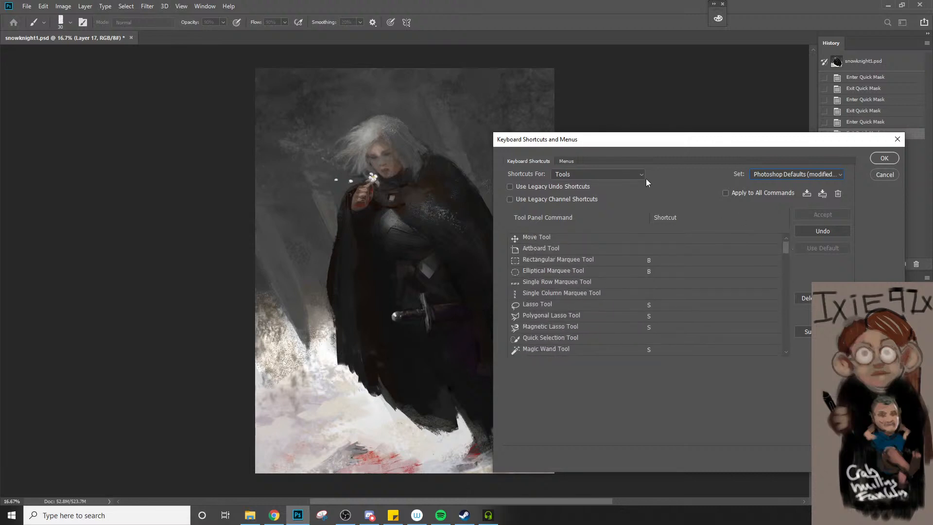
pyautogui.click(623, 178)
pyautogui.click(615, 192)
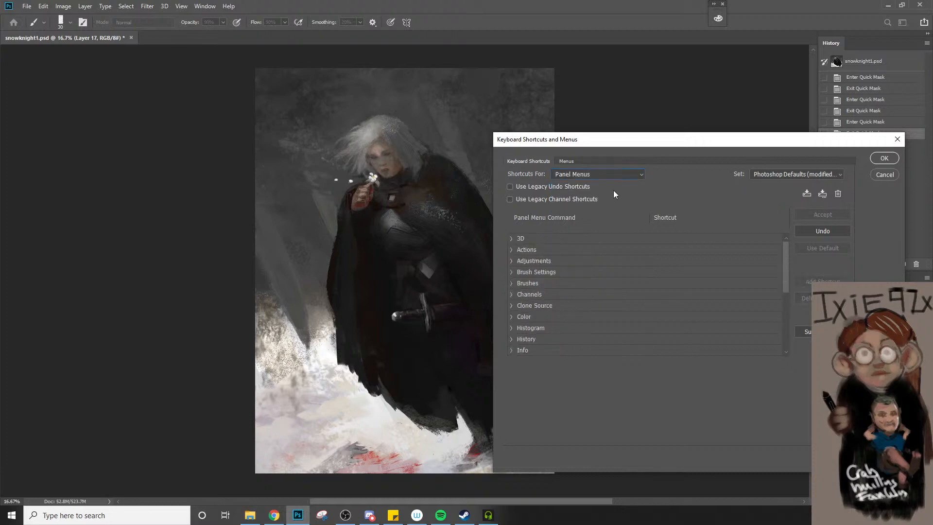
pyautogui.click(506, 250)
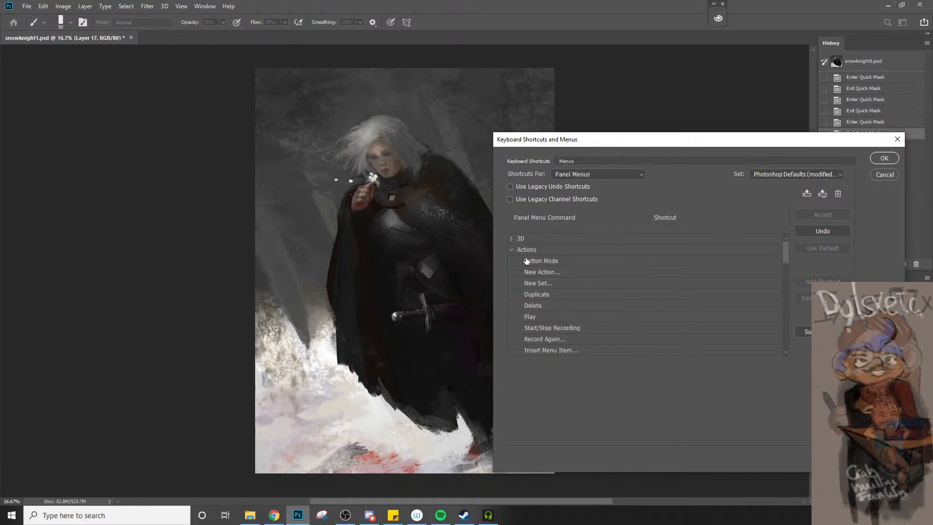
pyautogui.moveTo(786, 264); pyautogui.dragTo(785, 316)
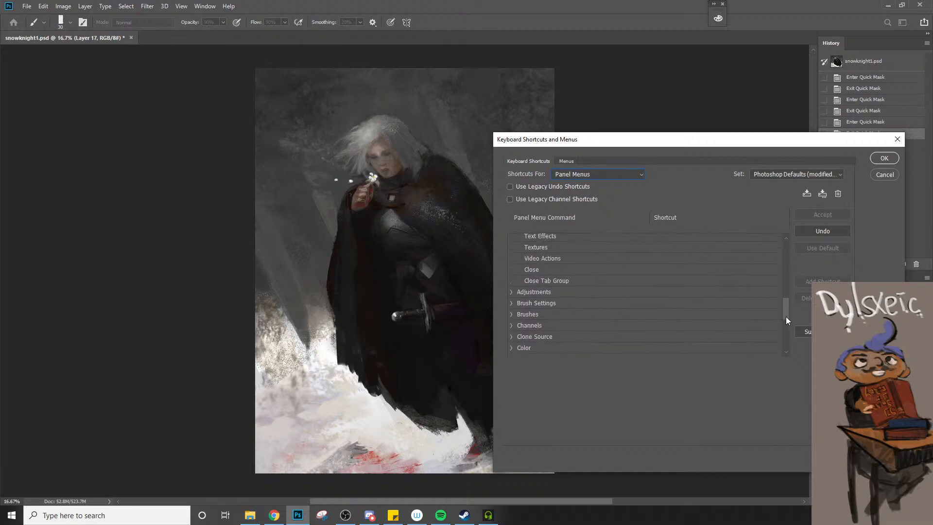
pyautogui.click(511, 292)
pyautogui.scroll(-6, 554, 339)
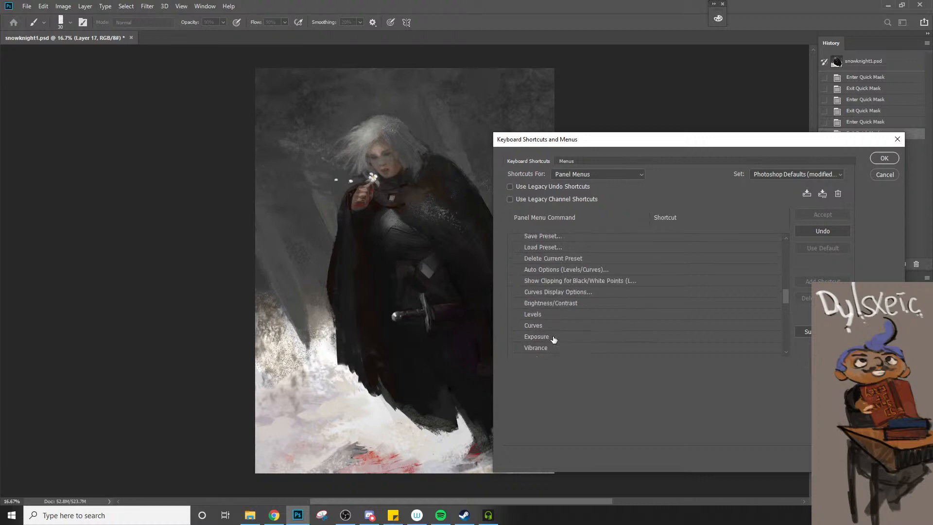
pyautogui.scroll(-6, 553, 339)
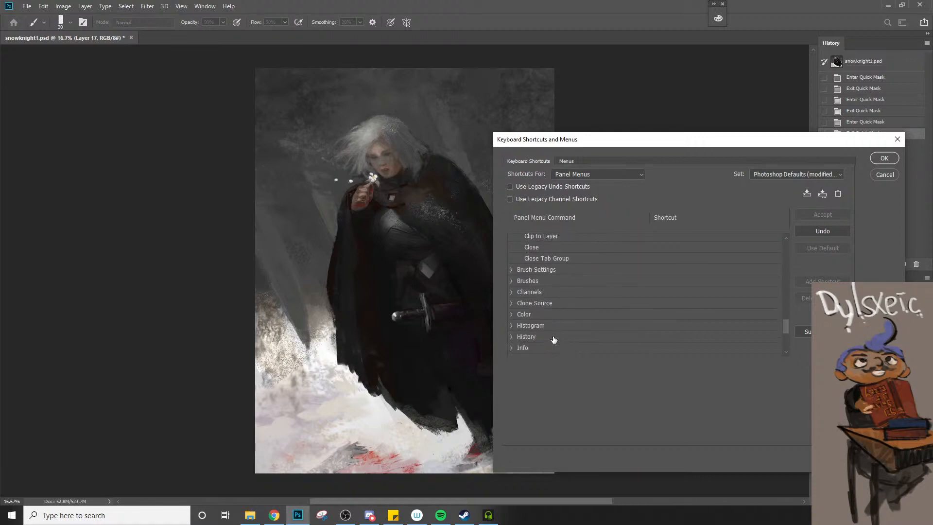
pyautogui.scroll(-3, 553, 338)
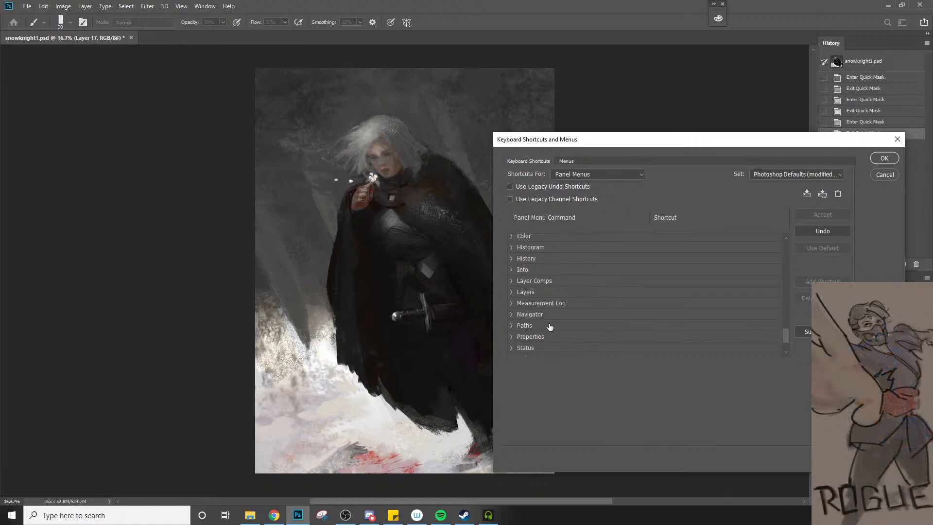
pyautogui.scroll(4, 549, 327)
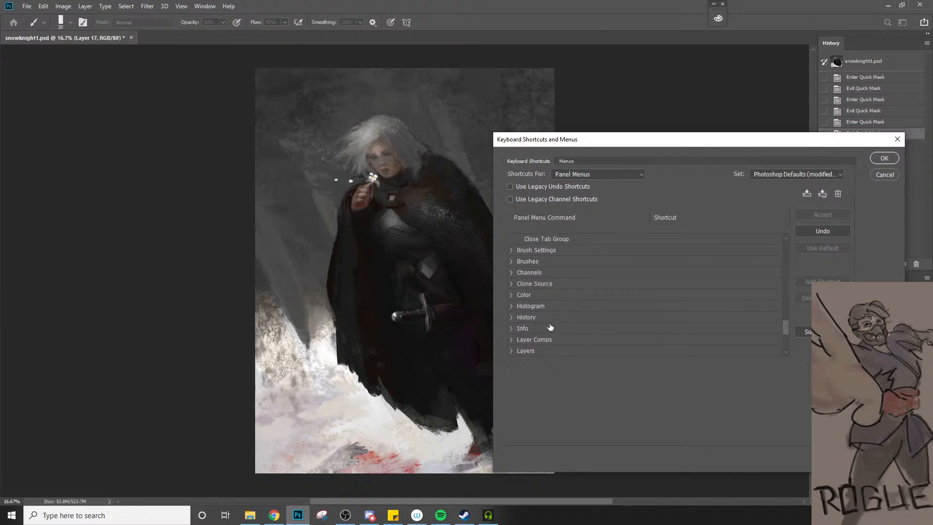
# Check the commands in the Image menu, and look through the Panel Menus groups again with Actions and Adjustments collapsed
pyautogui.click(72, 4)
pyautogui.click(78, 6)
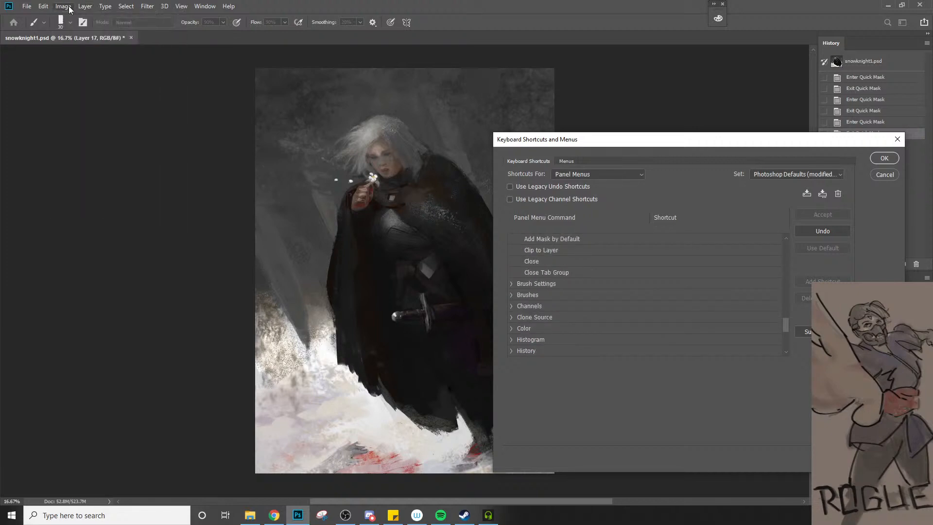
pyautogui.click(67, 7)
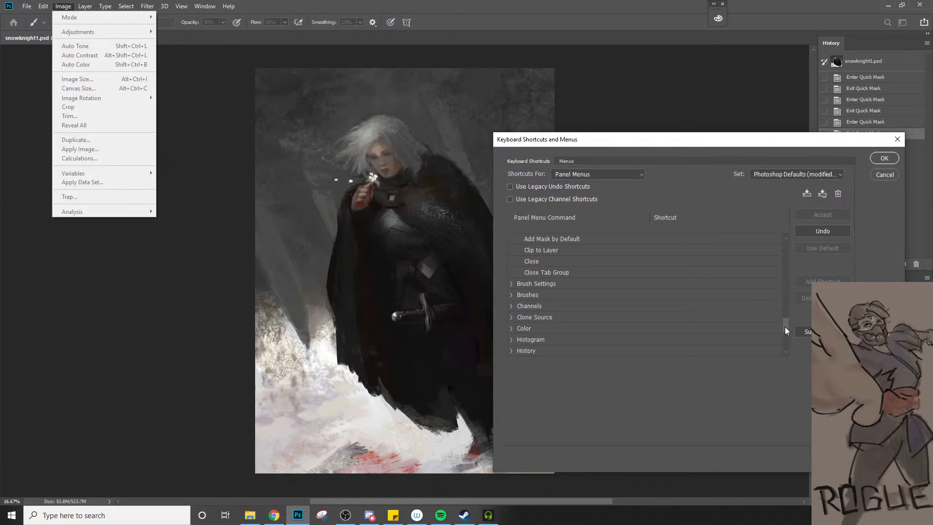
pyautogui.moveTo(785, 327); pyautogui.dragTo(786, 235)
pyautogui.scroll(3, 784, 272)
pyautogui.click(517, 250)
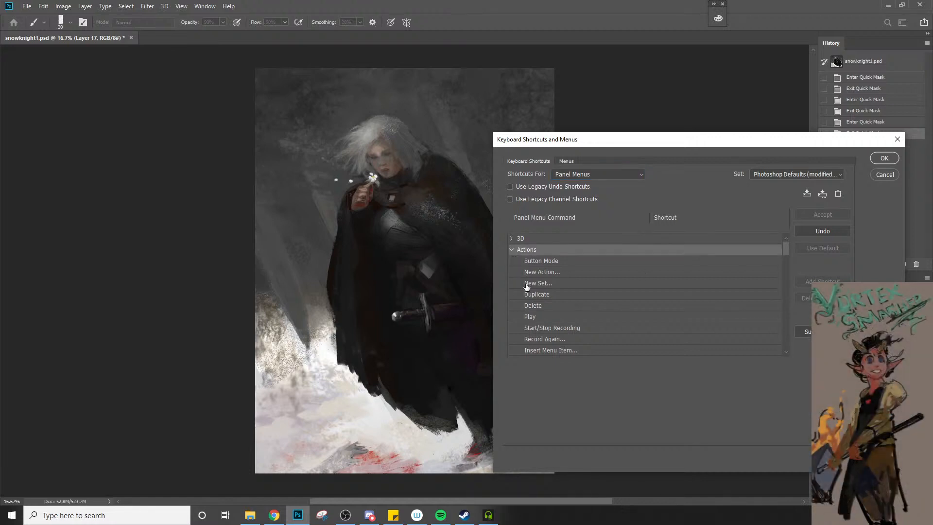
pyautogui.click(511, 250)
pyautogui.click(510, 262)
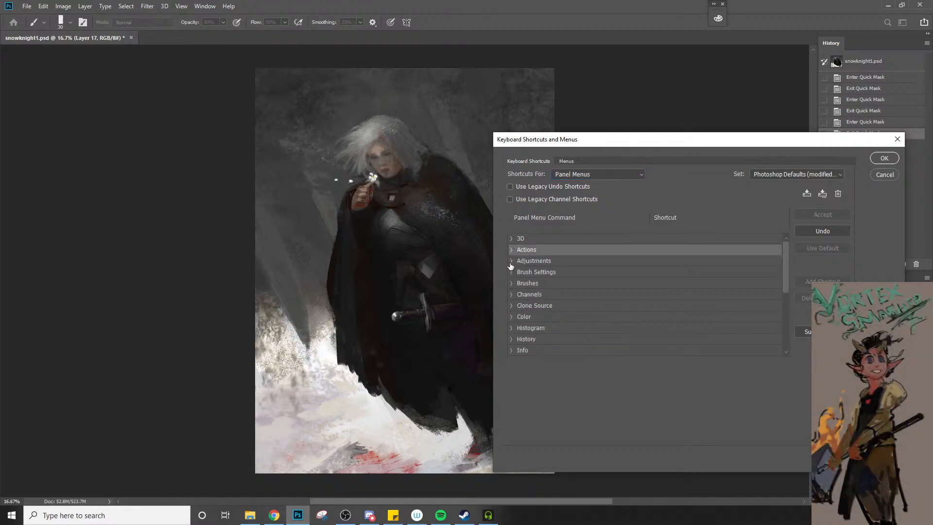
pyautogui.scroll(-2, 518, 311)
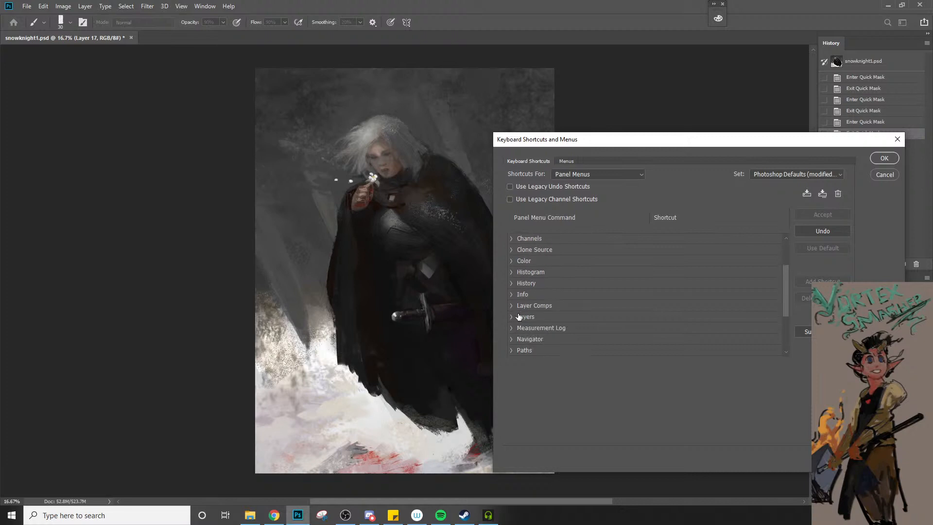
pyautogui.scroll(-1, 519, 316)
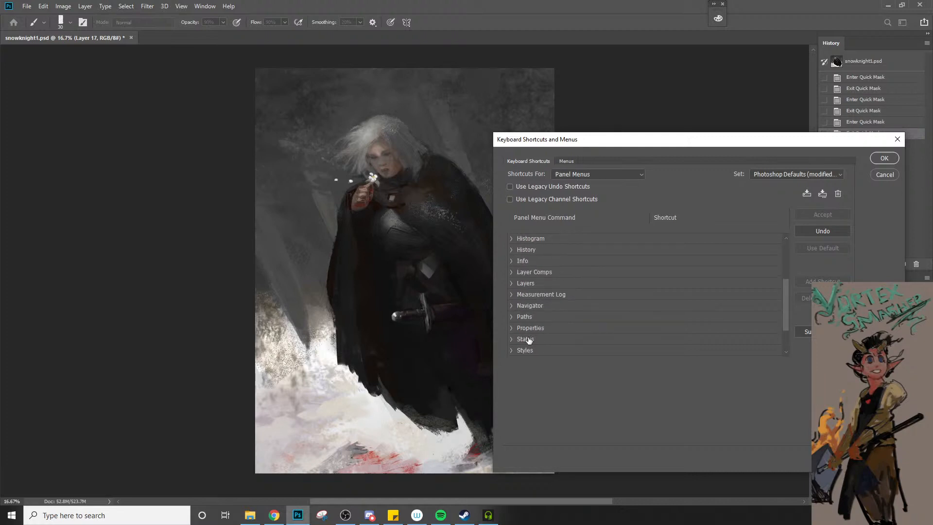
pyautogui.scroll(3, 528, 340)
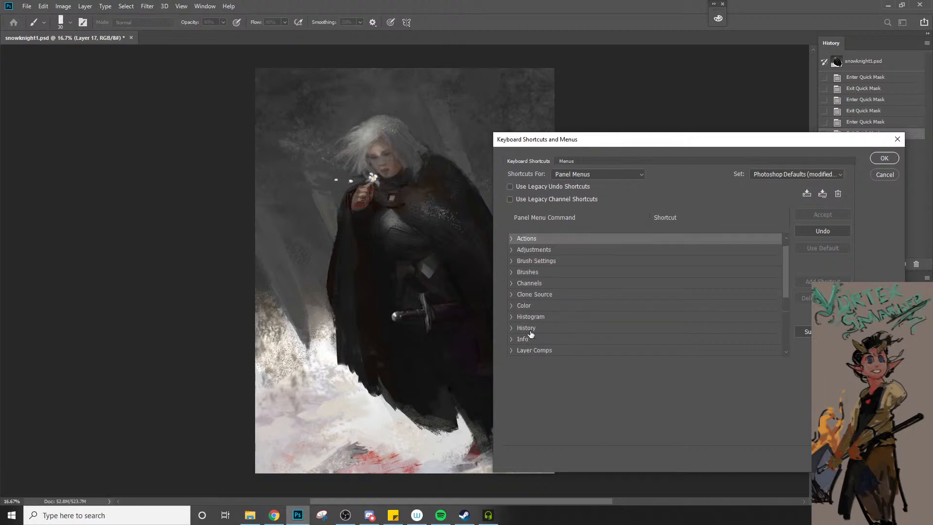
# Switch the shortcut list to Application Menus and expand the Image group
pyautogui.scroll(1, 530, 335)
pyautogui.click(615, 175)
pyautogui.click(612, 184)
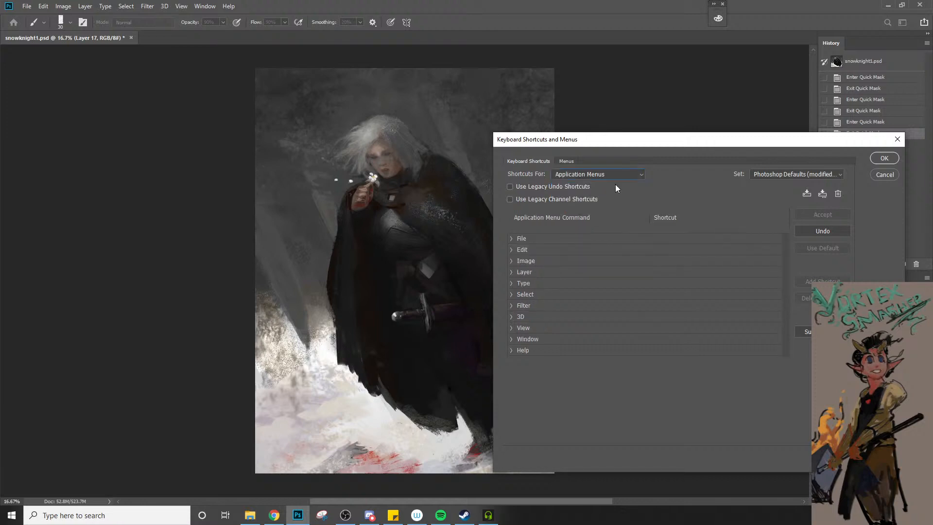
pyautogui.click(510, 261)
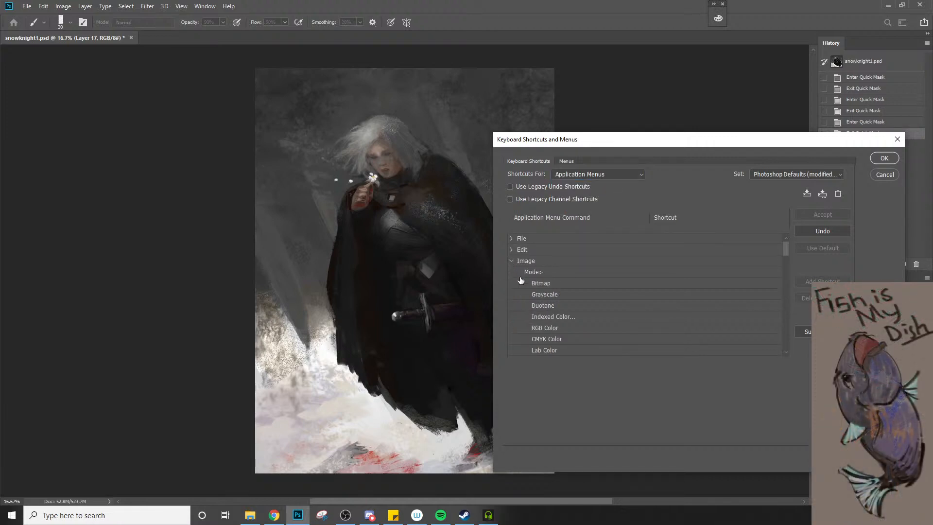
# Look through the Image menu commands down to Flip Canvas Horizontal, and accept the keyboard shortcut changes
pyautogui.click(573, 328)
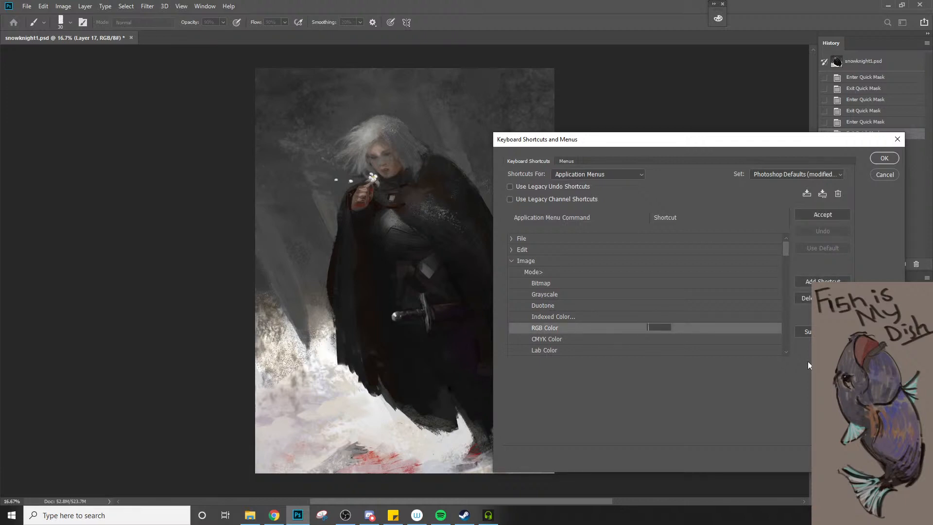
pyautogui.click(784, 355)
pyautogui.click(785, 350)
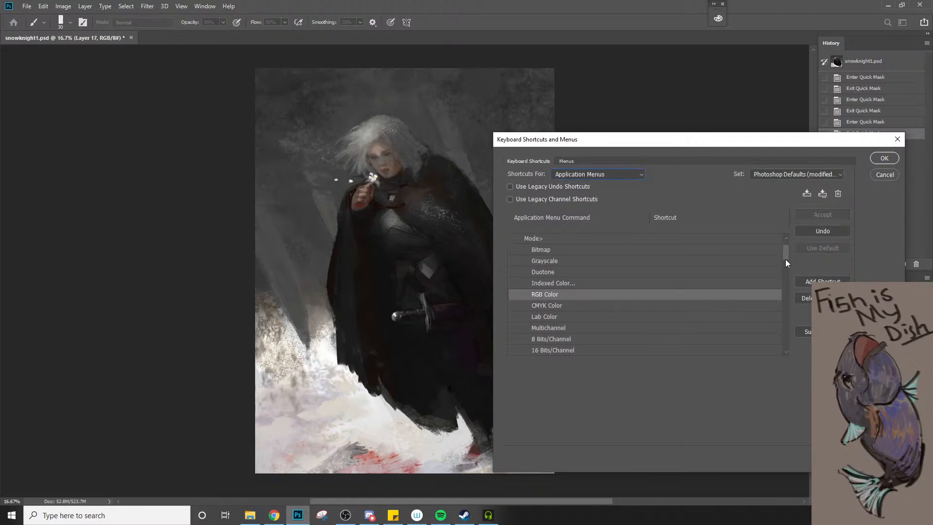
pyautogui.moveTo(785, 258); pyautogui.dragTo(792, 305)
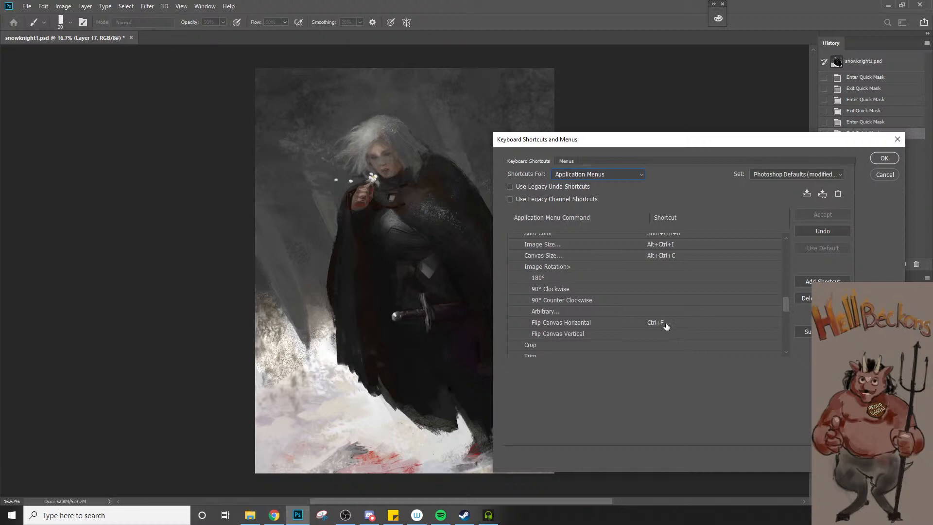
pyautogui.click(884, 157)
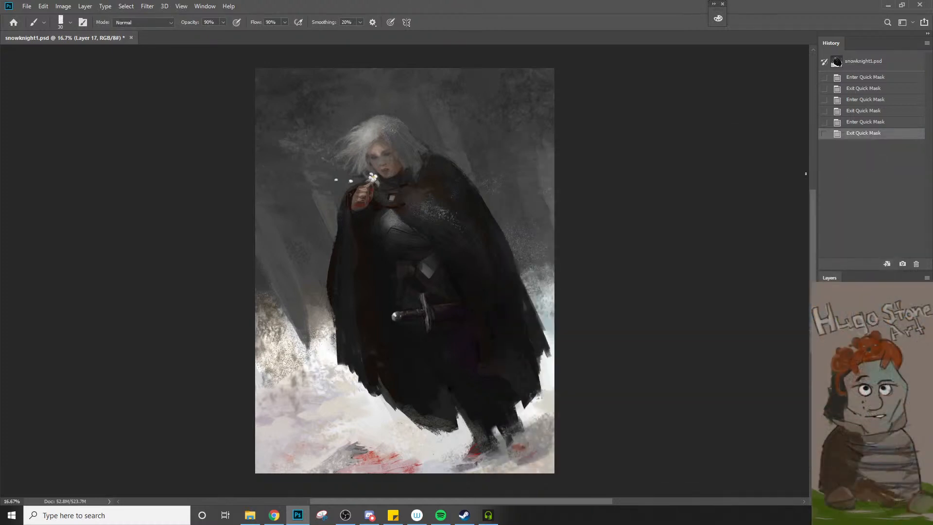
# Flip the canvas horizontally and back, open and dismiss the Foreground Color Picker, and return to the Brush tool
pyautogui.hotkey('ctrl', 'shift', 'h')
pyautogui.hotkey('ctrl', 'shift', 'h')
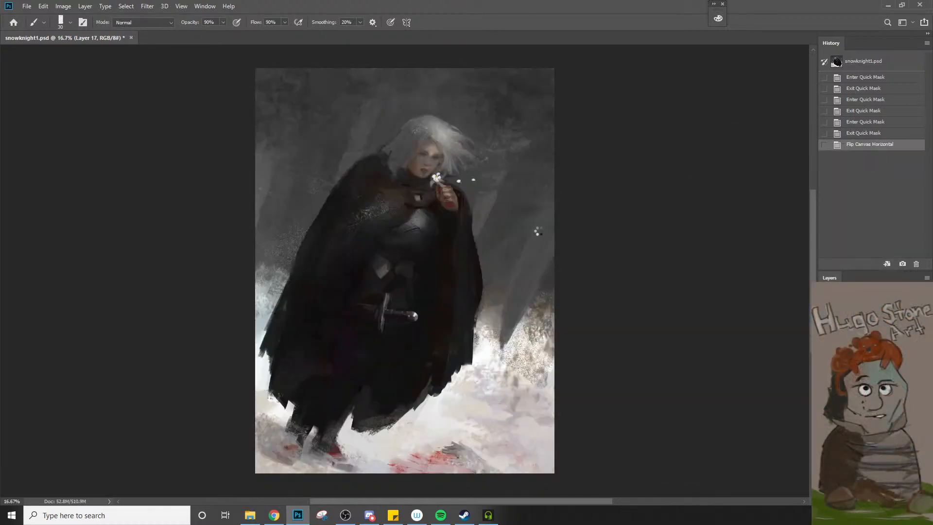
pyautogui.press('n')
pyautogui.press('Escape')
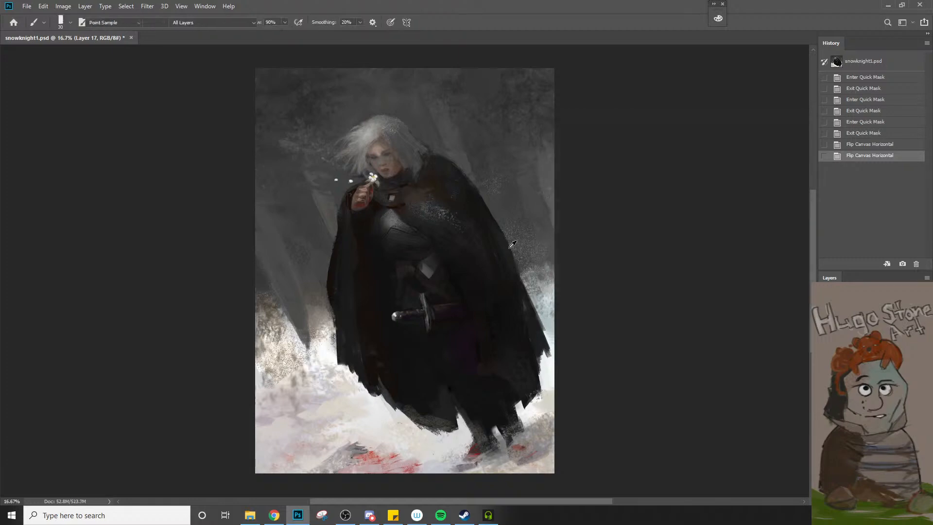
pyautogui.press('n')
pyautogui.press('Escape')
pyautogui.press('b')
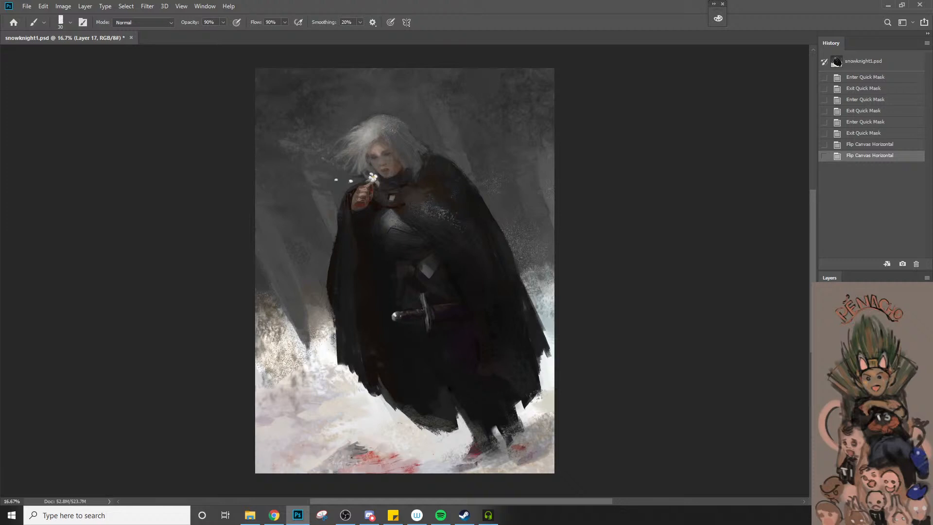
# Merge the selected layers into one
pyautogui.keyDown('shift'); pyautogui.click(870, 407); pyautogui.keyUp('shift')
pyautogui.rightClick(869, 407)
pyautogui.click(845, 282)
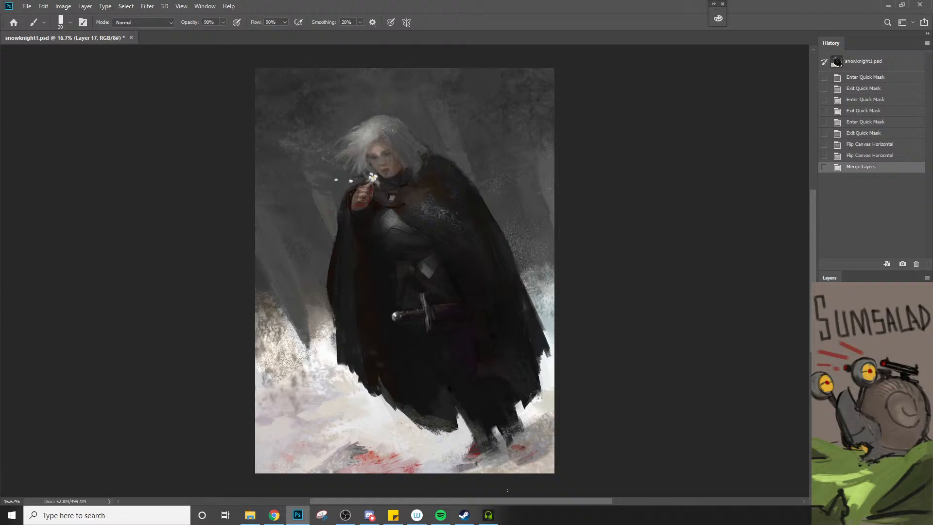
# Lasso the red-stained snow at the bottom of the painting and extend the selection towards the bottom-left corner
pyautogui.press('l')
pyautogui.moveTo(366, 436)
pyautogui.mouseDown()
pyautogui.moveTo(294, 475)
pyautogui.moveTo(435, 486)
pyautogui.mouseUp()
pyautogui.moveTo(364, 458)
pyautogui.mouseDown()
pyautogui.moveTo(368, 467)
pyautogui.moveTo(356, 465)
pyautogui.mouseUp()
pyautogui.hotkey('ctrl', 'z')
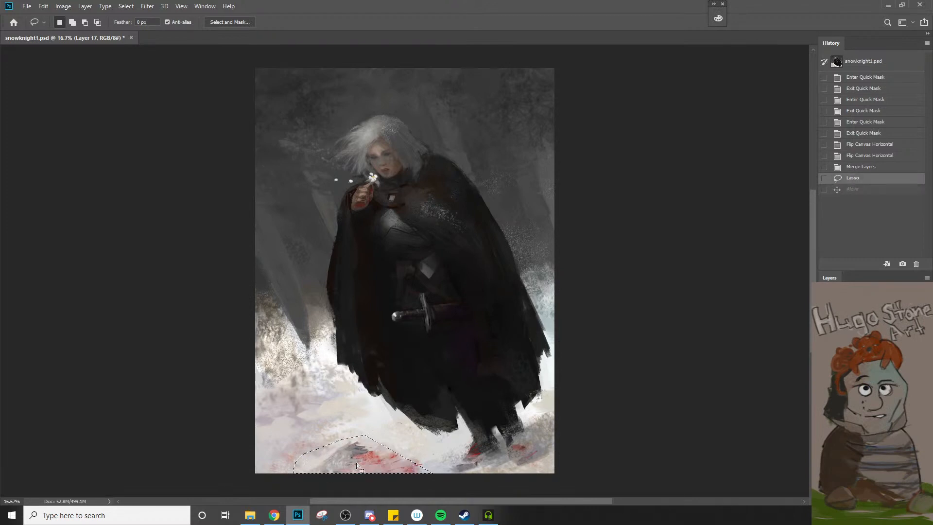
pyautogui.press('shift')
pyautogui.moveTo(263, 463); pyautogui.dragTo(315, 474)
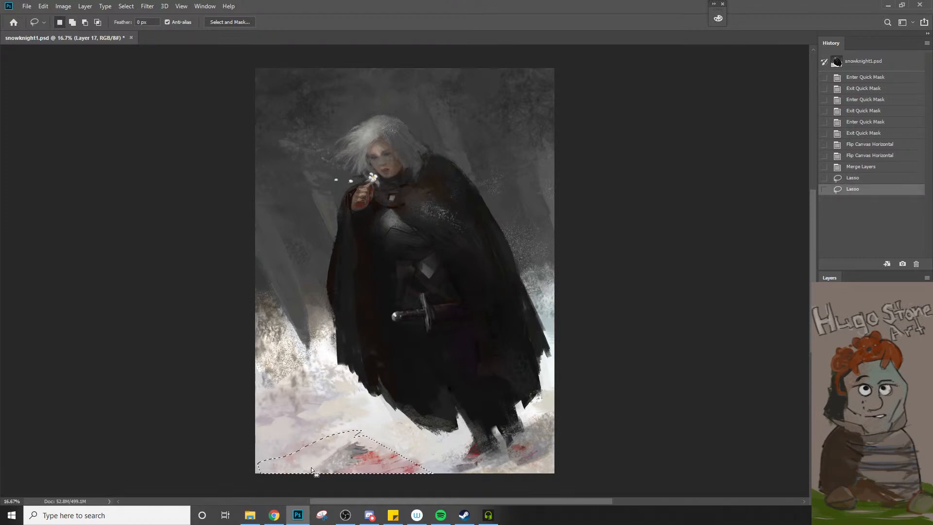
pyautogui.press('shift')
pyautogui.moveTo(235, 468)
pyautogui.mouseDown()
pyautogui.moveTo(384, 455)
pyautogui.moveTo(342, 461)
pyautogui.moveTo(356, 465)
pyautogui.moveTo(355, 482)
pyautogui.mouseUp()
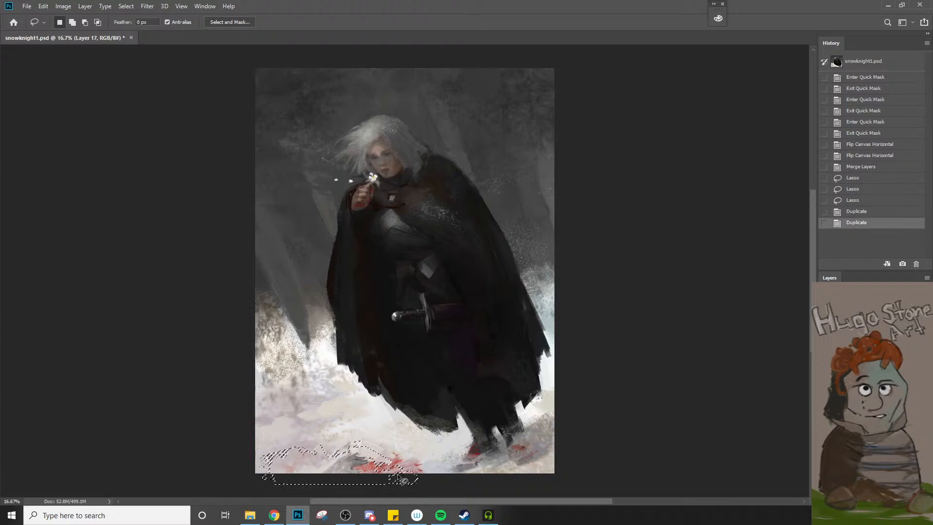
# Undo the duplicated pieces of snow and extend the lasso selection around the whole red-stained area
pyautogui.hotkey('ctrl', 'z')
pyautogui.hotkey('ctrl', 'shift', 'z')
pyautogui.hotkey('ctrl', 'z')
pyautogui.hotkey('ctrl', 'z')
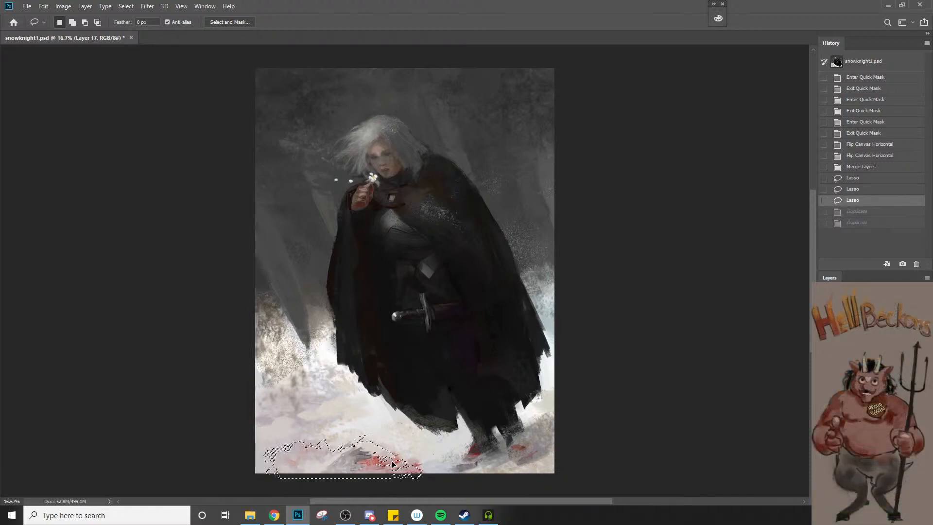
pyautogui.press('shift')
pyautogui.moveTo(435, 471); pyautogui.dragTo(399, 472)
pyautogui.hotkey('ctrl', 'z')
pyautogui.hotkey('ctrl', 'z')
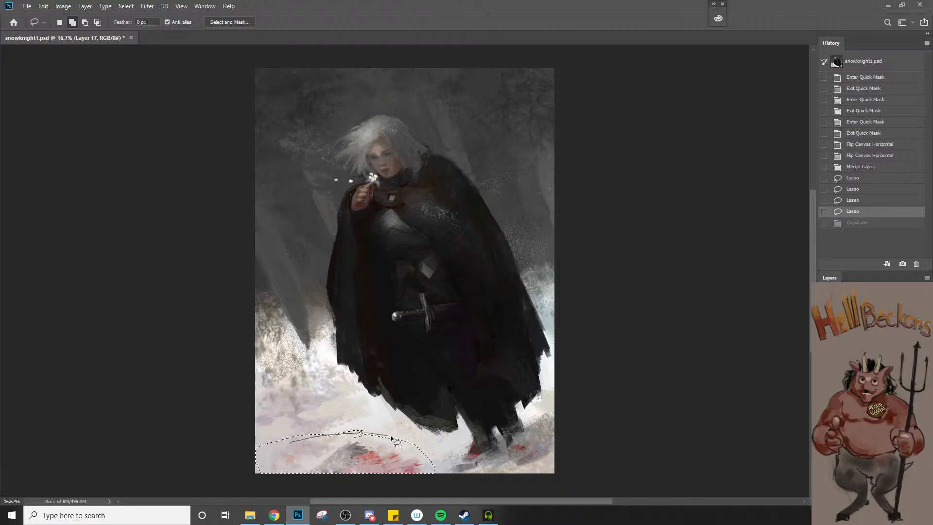
pyautogui.moveTo(392, 439); pyautogui.dragTo(396, 454)
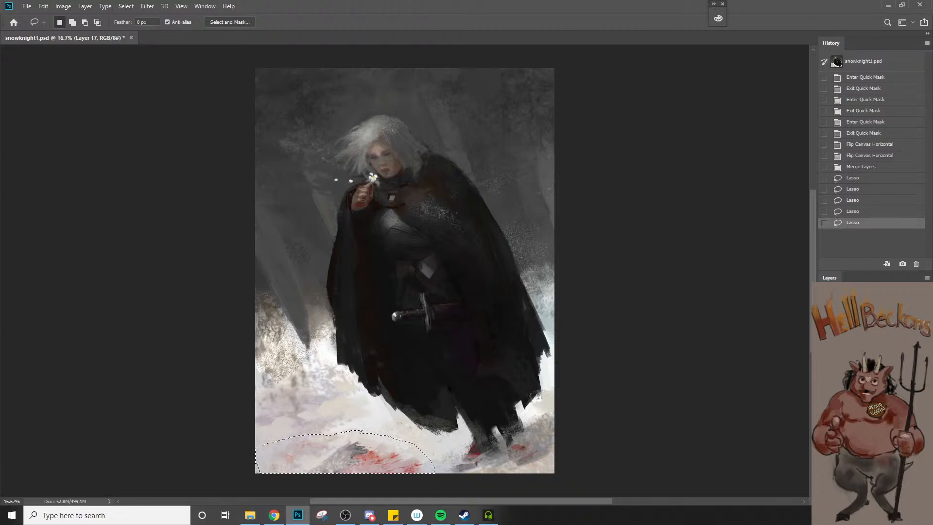
# Select the layers beneath Layer 17 and merge them
pyautogui.click(869, 389)
pyautogui.keyDown('shift'); pyautogui.click(870, 412); pyautogui.keyUp('shift')
pyautogui.rightClick(870, 412)
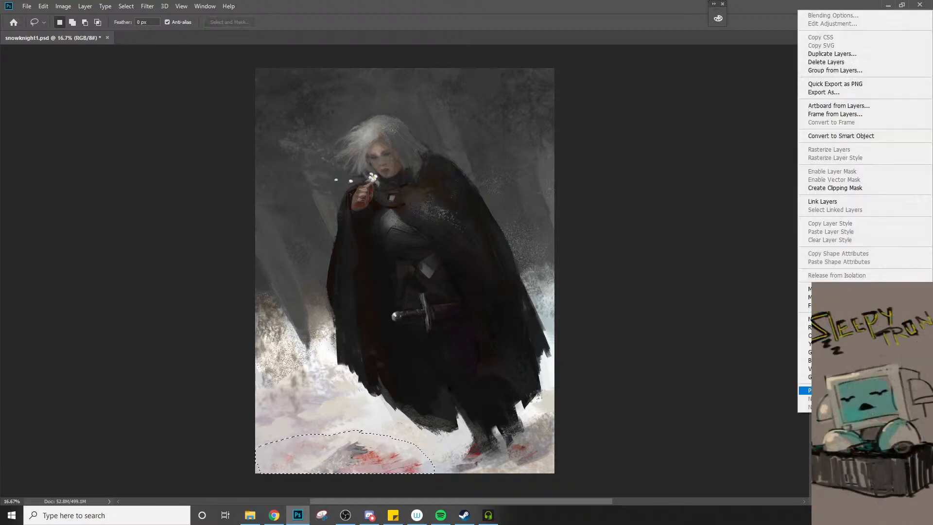
pyautogui.click(836, 288)
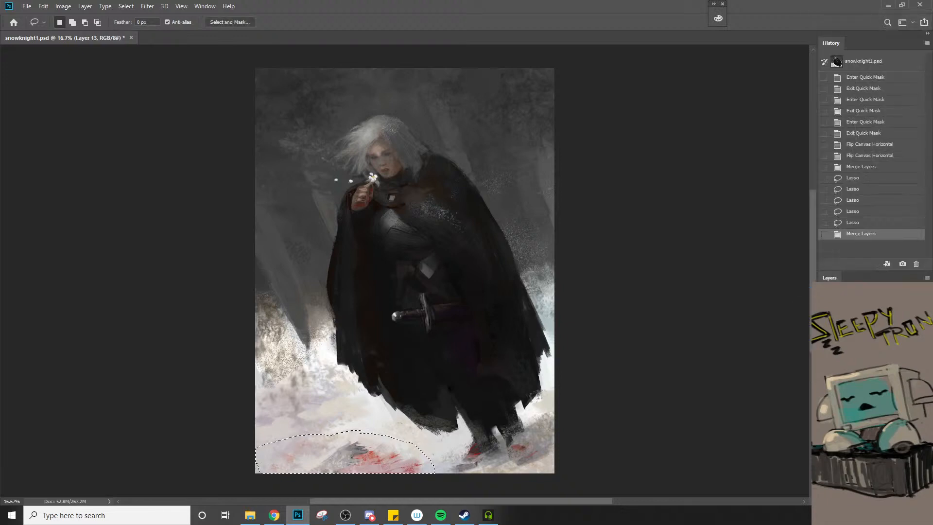
# Check the merged layer by toggling its visibility, and duplicate Layer 13 with the default name
pyautogui.click(824, 389)
pyautogui.click(825, 389)
pyautogui.rightClick(855, 393)
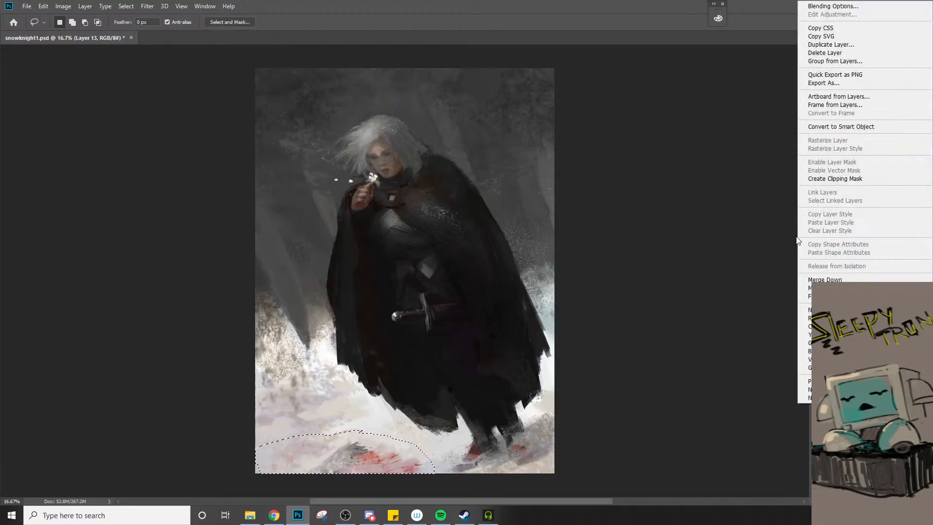
pyautogui.click(842, 44)
pyautogui.press('Return')
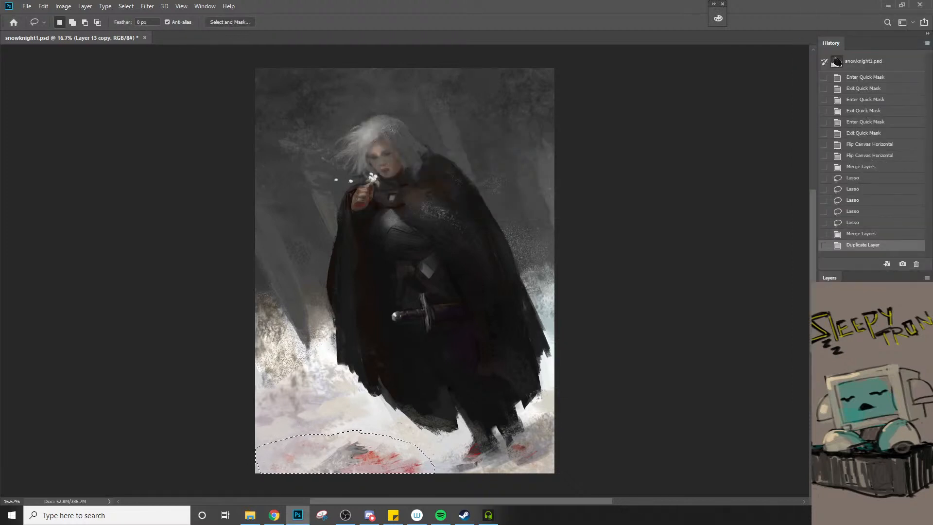
# Merge the layer copy with Layer 17 and toggle the merged layer's visibility to compare the stained snow
pyautogui.rightClick(855, 391)
pyautogui.click(767, 384)
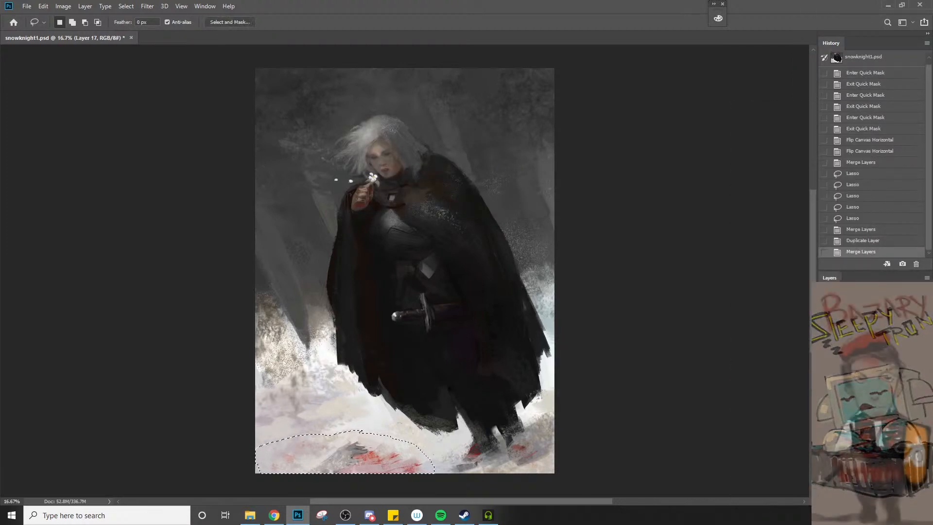
pyautogui.click(824, 391)
pyautogui.click(824, 391)
pyautogui.click(824, 391)
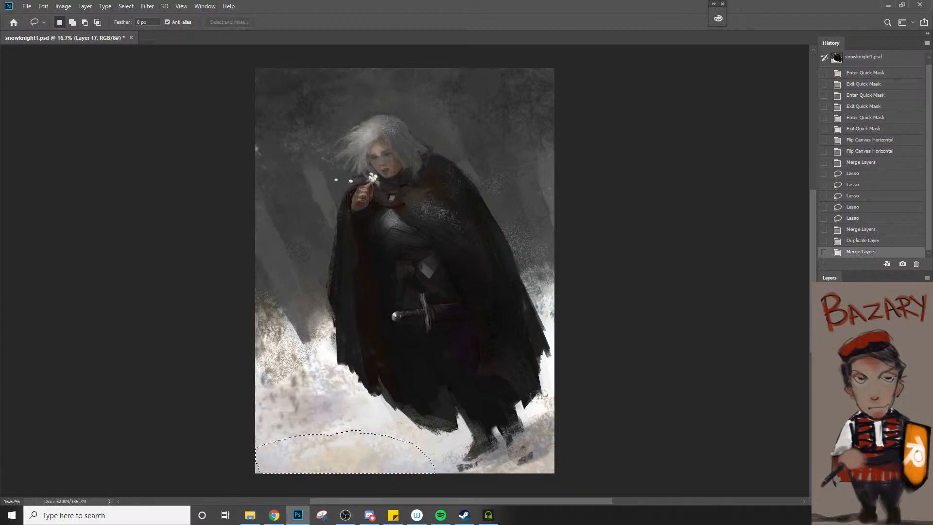
pyautogui.click(824, 391)
pyautogui.click(824, 391)
pyautogui.click(825, 391)
pyautogui.click(824, 391)
pyautogui.click(825, 391)
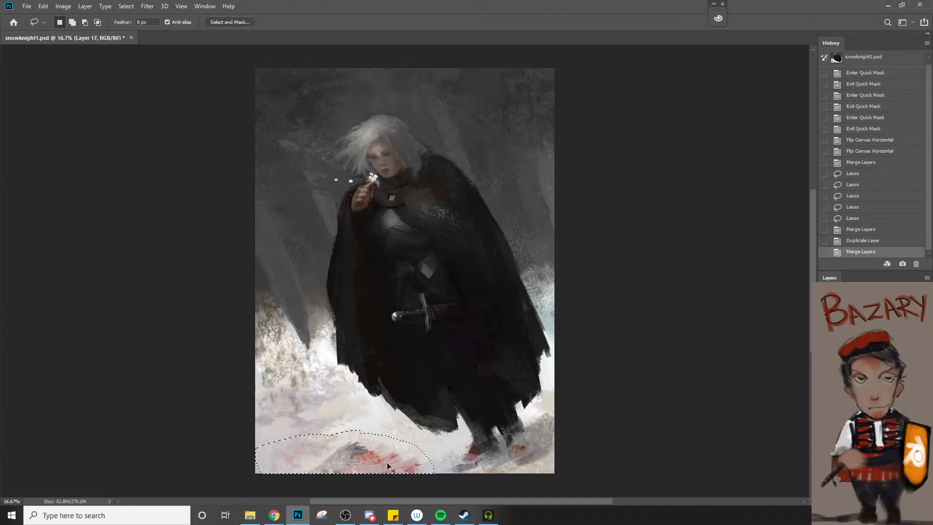
# Shift a duplicate of the selected stained snow slightly to the right, undoing the larger shifts towards the feet
pyautogui.moveTo(383, 464); pyautogui.dragTo(393, 470)
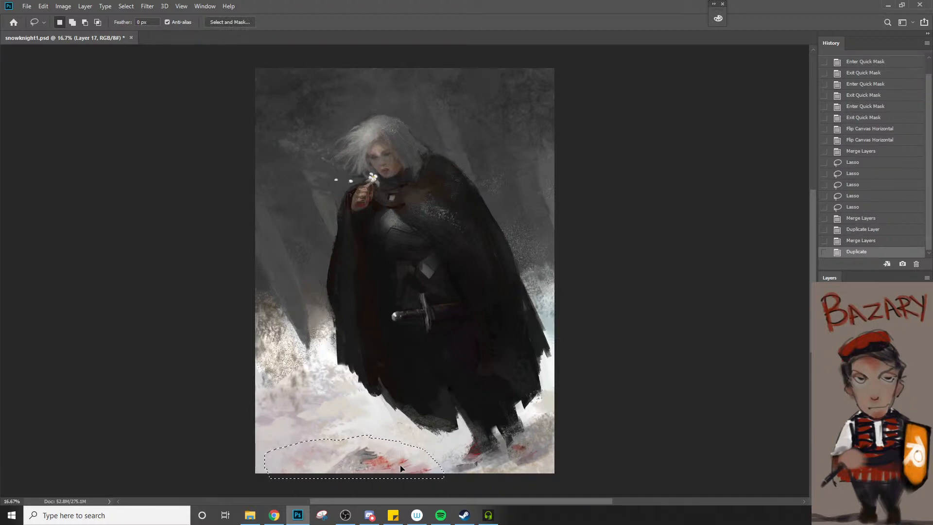
pyautogui.moveTo(397, 467)
pyautogui.mouseDown()
pyautogui.moveTo(450, 474)
pyautogui.moveTo(451, 482)
pyautogui.moveTo(450, 464)
pyautogui.mouseUp()
pyautogui.hotkey('ctrl', 'z')
pyautogui.hotkey('ctrl', 'z')
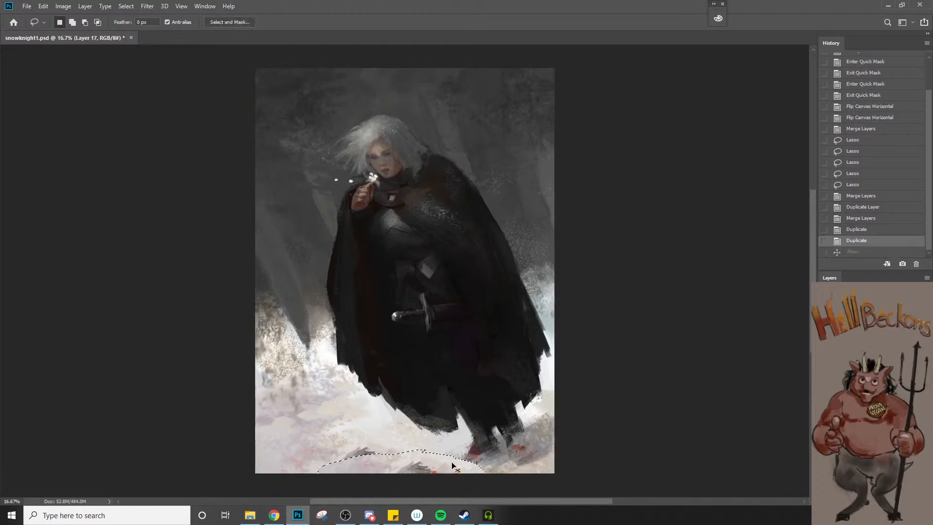
pyautogui.moveTo(392, 470); pyautogui.dragTo(493, 483)
pyautogui.hotkey('ctrl', 'z')
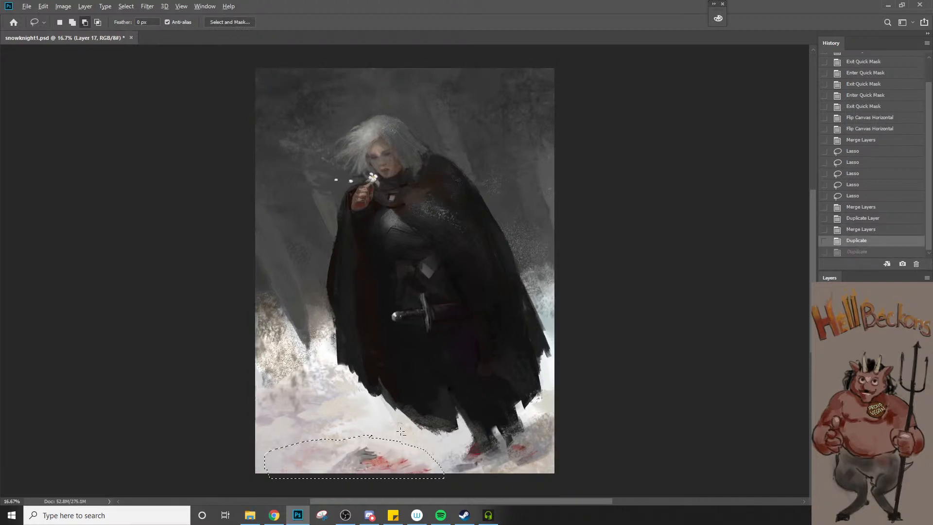
# Subtract the part beside the feet from the selection, duplicate the stained snow towards the feet, and deselect
pyautogui.moveTo(399, 432)
pyautogui.mouseDown()
pyautogui.moveTo(434, 470)
pyautogui.moveTo(486, 482)
pyautogui.mouseUp()
pyautogui.moveTo(412, 478); pyautogui.dragTo(457, 483)
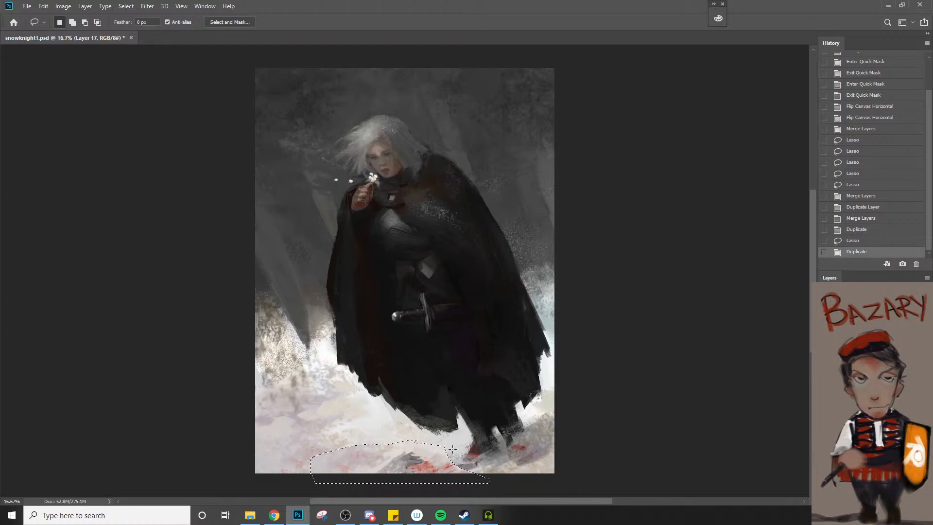
pyautogui.hotkey('ctrl', 'd')
# Try to erase the snow at the bottom-left of the painting with a large eraser, and undo the stroke
pyautogui.press('e')
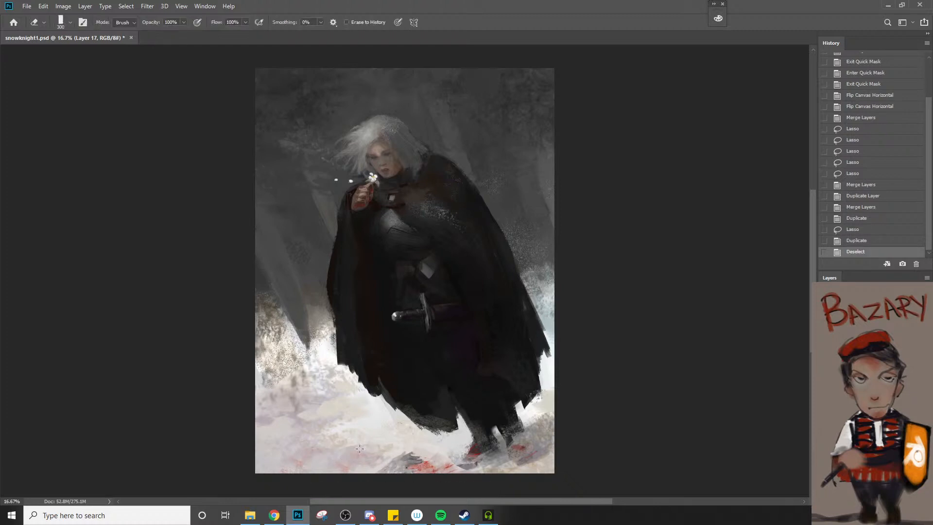
pyautogui.press('l')
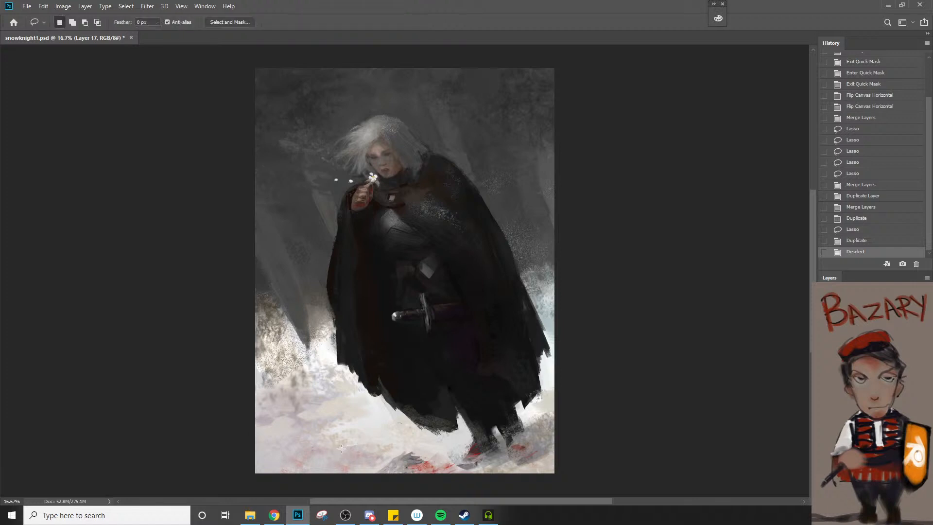
pyautogui.press('e')
pyautogui.press(']')
pyautogui.moveTo(274, 462)
pyautogui.mouseDown()
pyautogui.moveTo(389, 446)
pyautogui.moveTo(287, 455)
pyautogui.mouseUp()
pyautogui.hotkey('ctrl', 'z')
pyautogui.press('[')
pyautogui.press('[')
pyautogui.press('[')
pyautogui.press('[')
pyautogui.hotkey('ctrl', 'z')
pyautogui.press('[')
pyautogui.press('[')
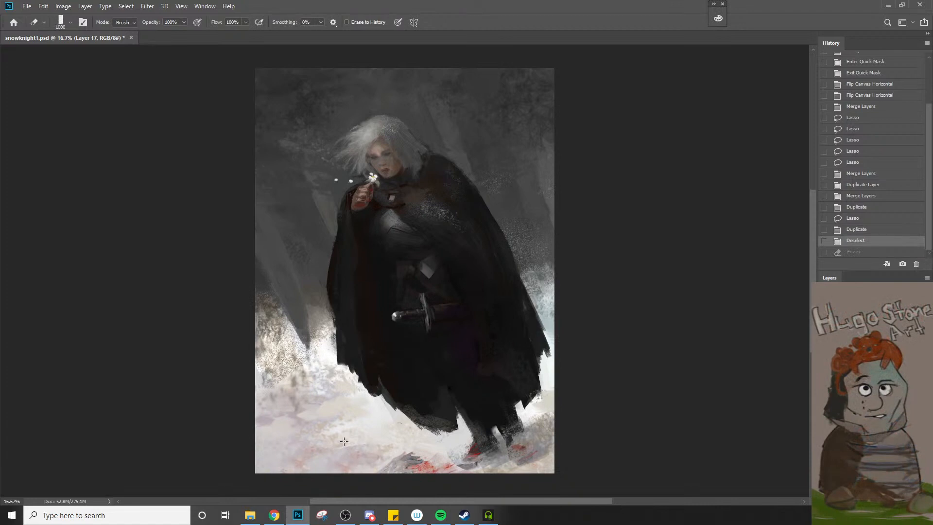
# Set the eraser to 400 px and 20% opacity, and lightly erase the stained snow left of the feet
pyautogui.press('[')
pyautogui.press('[')
pyautogui.press('[')
pyautogui.press('[')
pyautogui.press('[')
pyautogui.press('[')
pyautogui.press('[')
pyautogui.press('[')
pyautogui.press('[')
pyautogui.press('[')
pyautogui.press('[')
pyautogui.press('[')
pyautogui.press('[')
pyautogui.press('[')
pyautogui.press('[')
pyautogui.press(']')
pyautogui.press(']')
pyautogui.press(']')
pyautogui.press(']')
pyautogui.press(']')
pyautogui.press(']')
pyautogui.press(']')
pyautogui.press(']')
pyautogui.press(']')
pyautogui.press(']')
pyautogui.press(']')
pyautogui.press(']')
pyautogui.press(']')
pyautogui.press(']')
pyautogui.press(']')
pyautogui.press(']')
pyautogui.press(']')
pyautogui.press(']')
pyautogui.press(']')
pyautogui.press(']')
pyautogui.press(']')
pyautogui.press('2')
pyautogui.press(']')
pyautogui.moveTo(379, 438)
pyautogui.mouseDown()
pyautogui.moveTo(233, 493)
pyautogui.moveTo(386, 443)
pyautogui.moveTo(373, 445)
pyautogui.moveTo(350, 425)
pyautogui.moveTo(368, 427)
pyautogui.mouseUp()
pyautogui.hotkey('ctrl', 'z')
pyautogui.press(']')
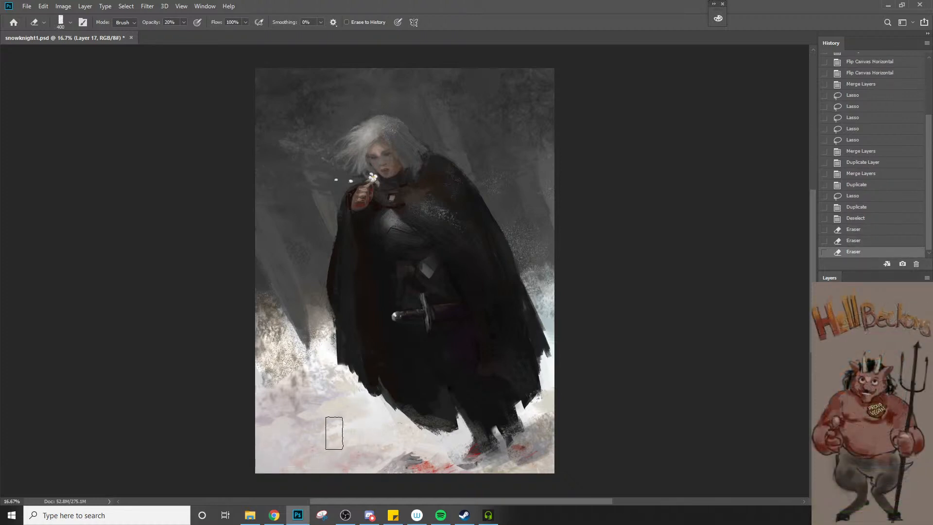
# Try softening the snow near the painting's right edge, and undo the last two eraser strokes
pyautogui.moveTo(555, 405); pyautogui.dragTo(537, 428)
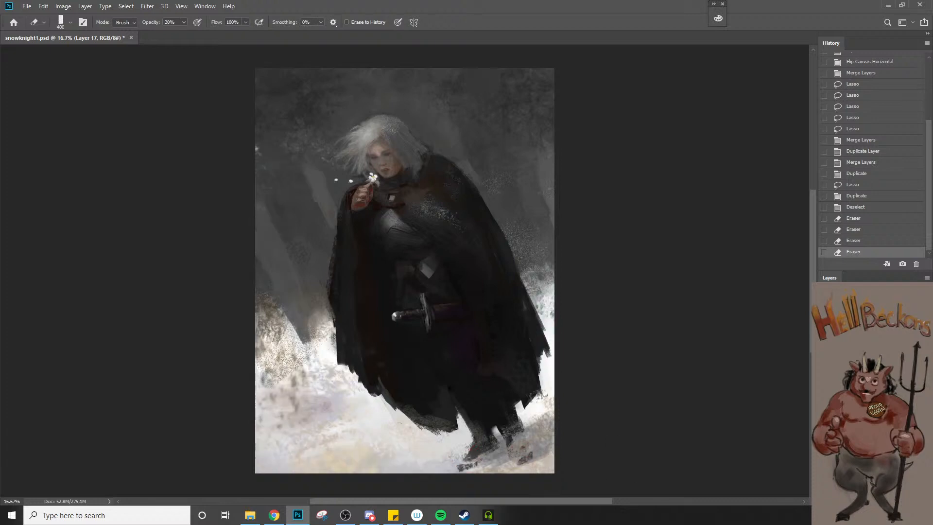
pyautogui.hotkey('ctrl', 'z')
pyautogui.hotkey('ctrl', 'z')
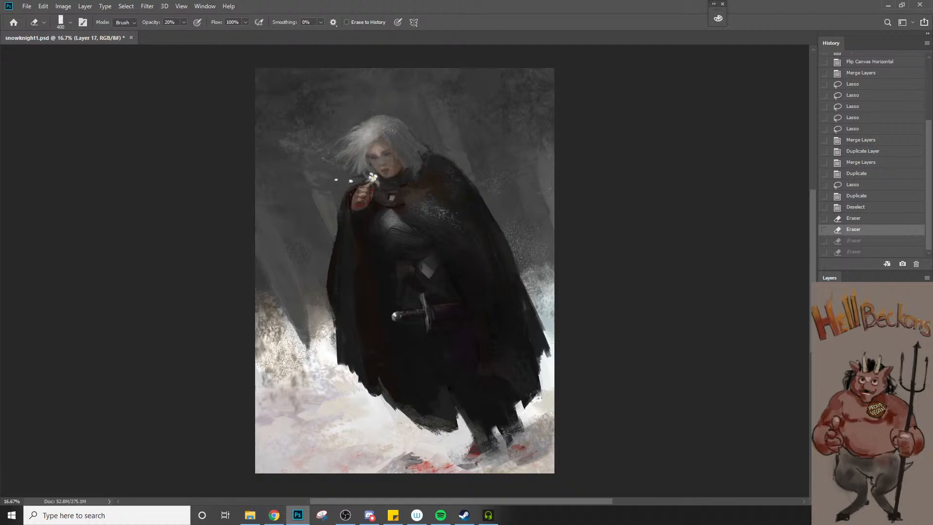
pyautogui.hotkey('ctrl', 'n')
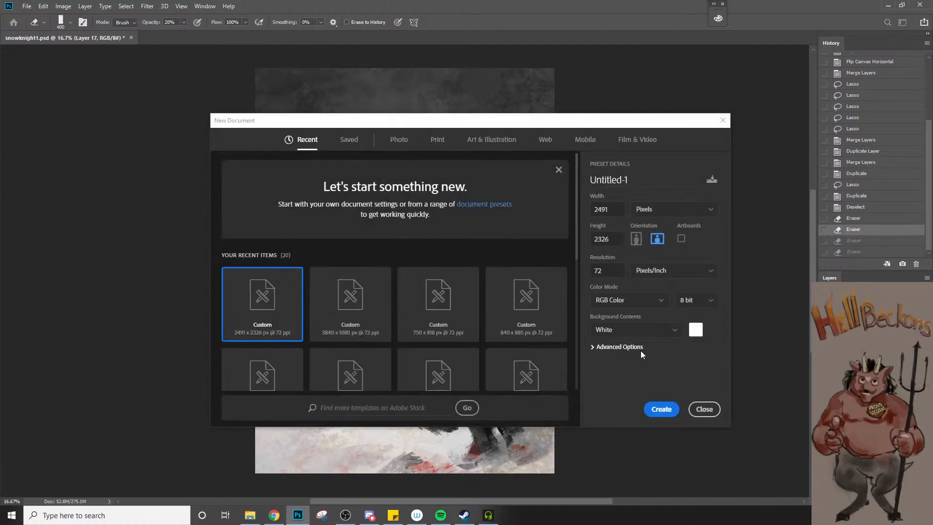
pyautogui.click(704, 409)
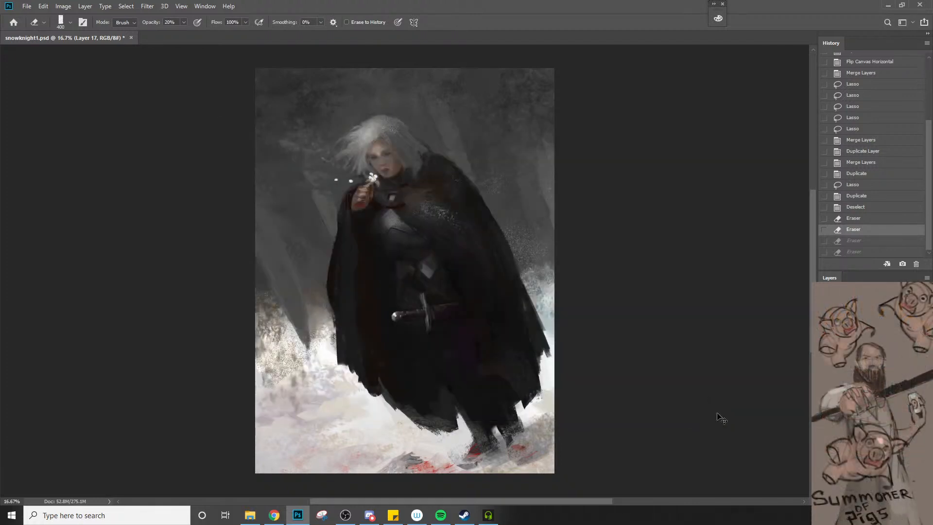
pyautogui.hotkey('ctrl', 'n')
pyautogui.click(714, 402)
# Add a new layer with the default settings and open the Foreground Color Picker
pyautogui.hotkey('ctrl', 'shift', 'n')
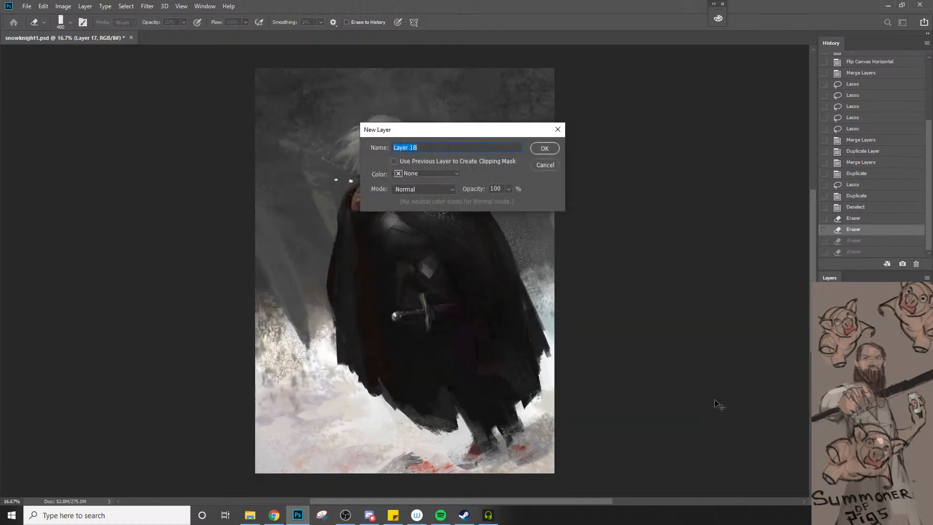
pyautogui.click(546, 146)
pyautogui.press('n')
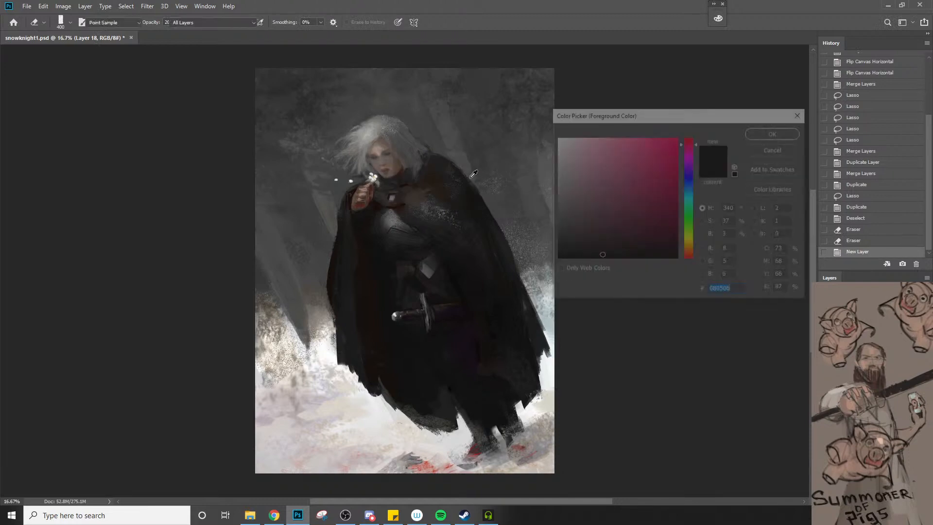
# Dismiss the colour picker, flip the canvas horizontally and make the Brush tool active
pyautogui.press('Escape')
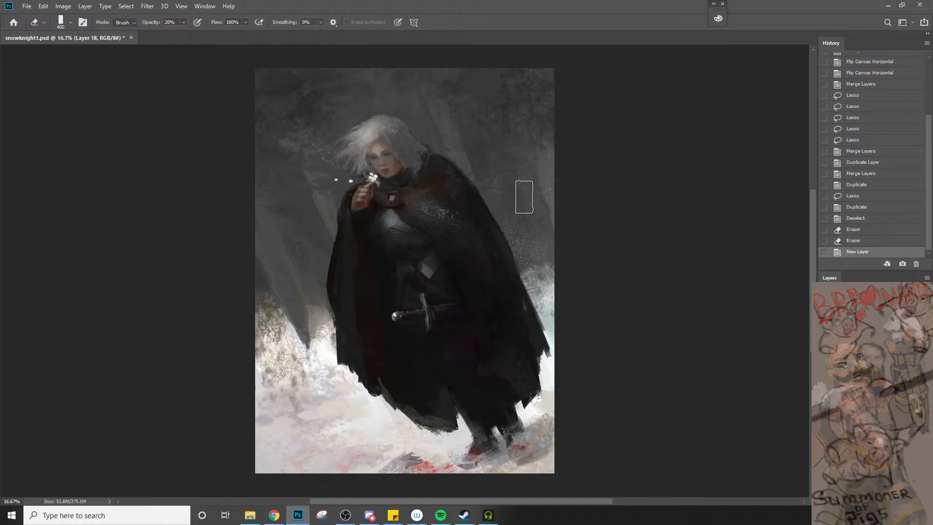
pyautogui.press('[')
pyautogui.press('[')
pyautogui.press('[')
pyautogui.press('[')
pyautogui.press('[')
pyautogui.press('[')
pyautogui.press('[')
pyautogui.press('[')
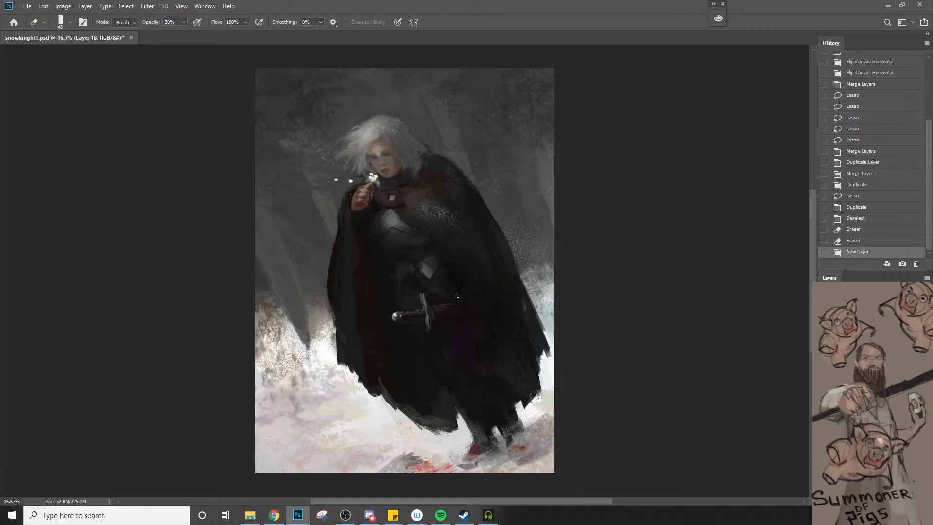
pyautogui.hotkey('ctrl', 'shift', 'h')
pyautogui.press('b')
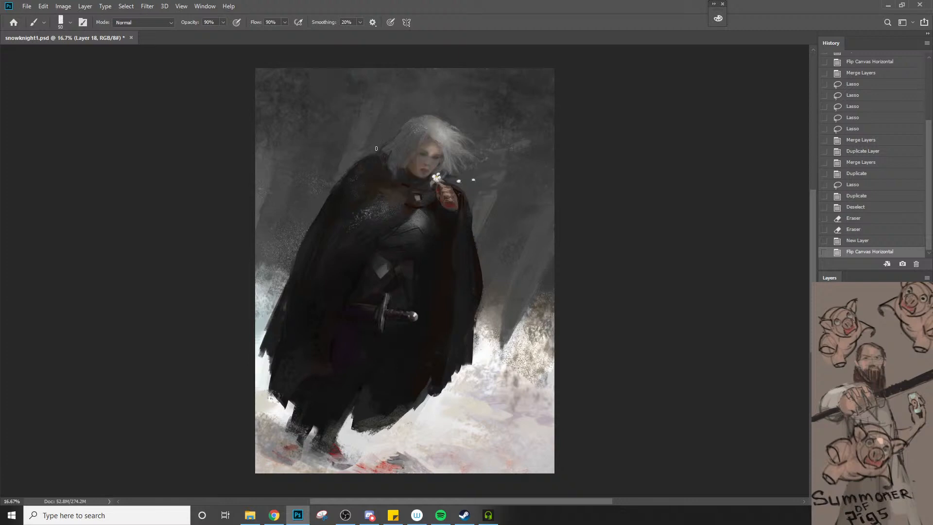
# Paint around the knight's head, hair and near shoulder at 90% opacity, with the brush enlarged from 50 px to at least 70 px
pyautogui.moveTo(382, 142)
pyautogui.mouseDown()
pyautogui.moveTo(427, 104)
pyautogui.moveTo(404, 122)
pyautogui.moveTo(451, 106)
pyautogui.mouseUp()
pyautogui.press(']')
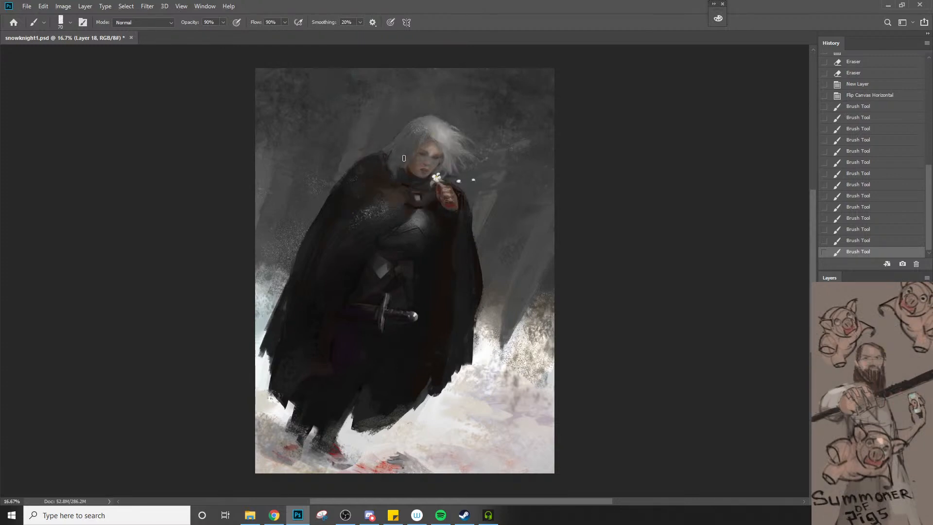
pyautogui.press(']')
pyautogui.moveTo(402, 138); pyautogui.dragTo(387, 154)
# Set the brush to 60 px and 40% opacity, and paint over the cloak clasp and the red cuff below the raised hand
pyautogui.press('[')
pyautogui.press('[')
pyautogui.press('[')
pyautogui.press('[')
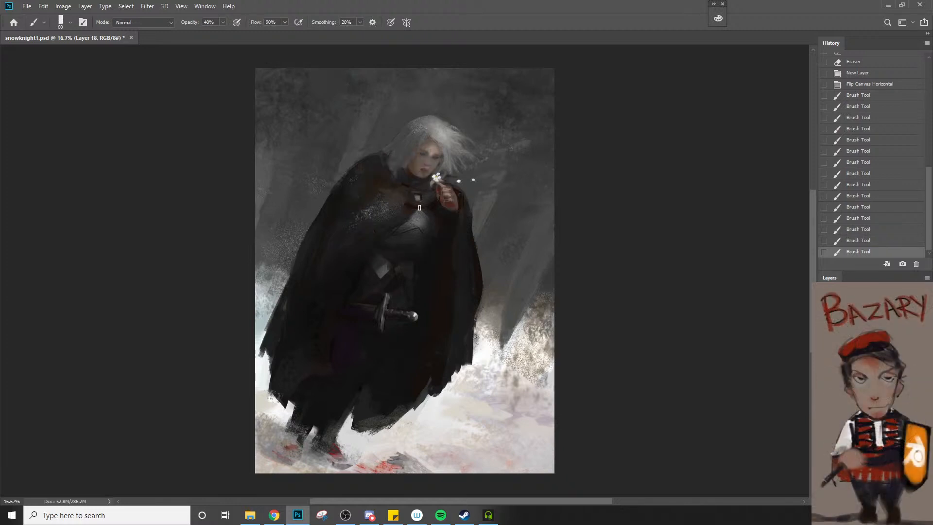
pyautogui.click(408, 205)
pyautogui.click(412, 200)
pyautogui.click(417, 193)
pyautogui.click(456, 205)
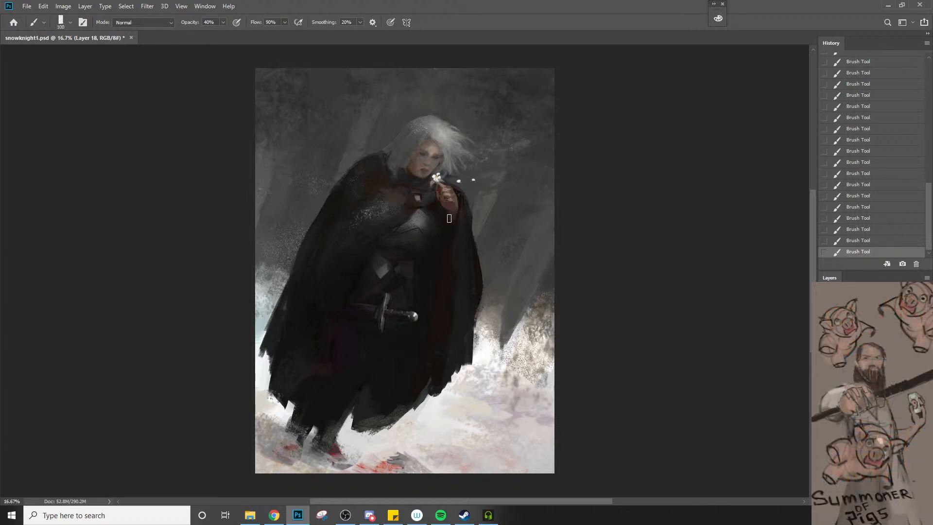
# Refine the cloak's shoulder edge beside the hair at 40% opacity, reducing the brush to 40 px
pyautogui.press(']')
pyautogui.keyDown('alt'); pyautogui.click(371, 144); pyautogui.keyUp('alt')
pyautogui.press('[')
pyautogui.press('[')
pyautogui.press('[')
pyautogui.press('[')
pyautogui.press('[')
pyautogui.press('[')
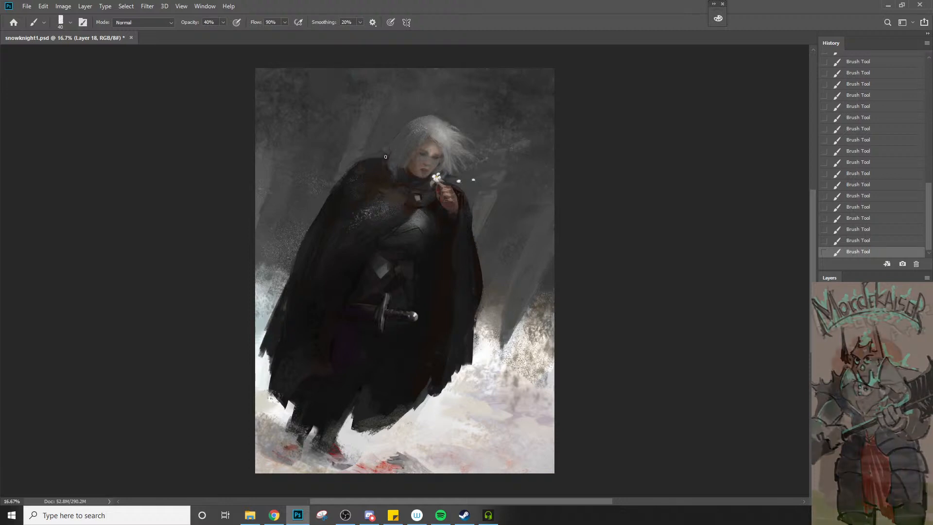
pyautogui.keyDown('alt'); pyautogui.click(385, 150); pyautogui.keyUp('alt')
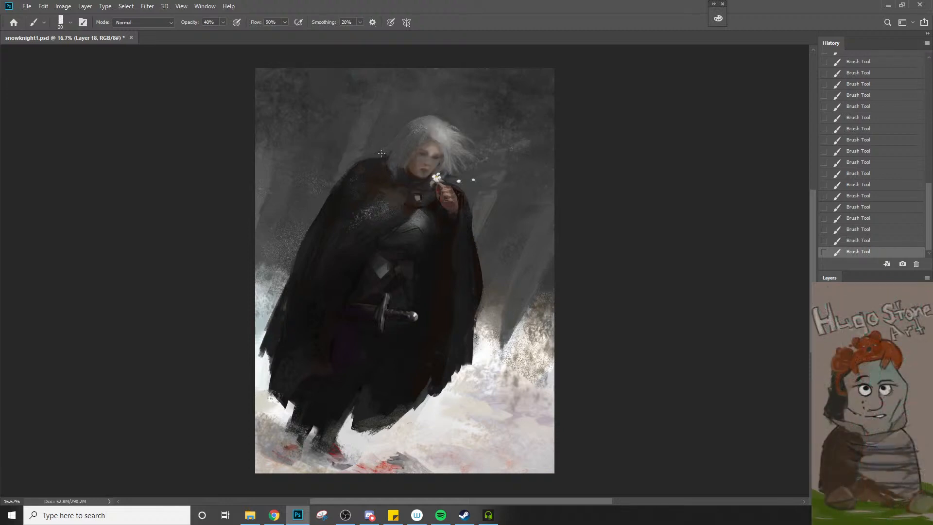
# Touch up the hair and the collar below the chin with a fine 10 to 25 px brush at 40% opacity
pyautogui.press('[')
pyautogui.press(']')
pyautogui.press(']')
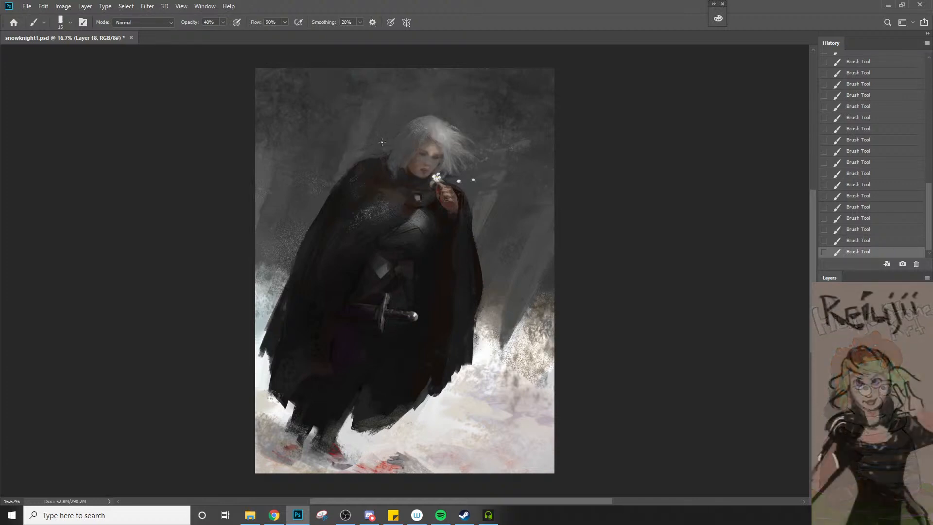
pyautogui.press(']')
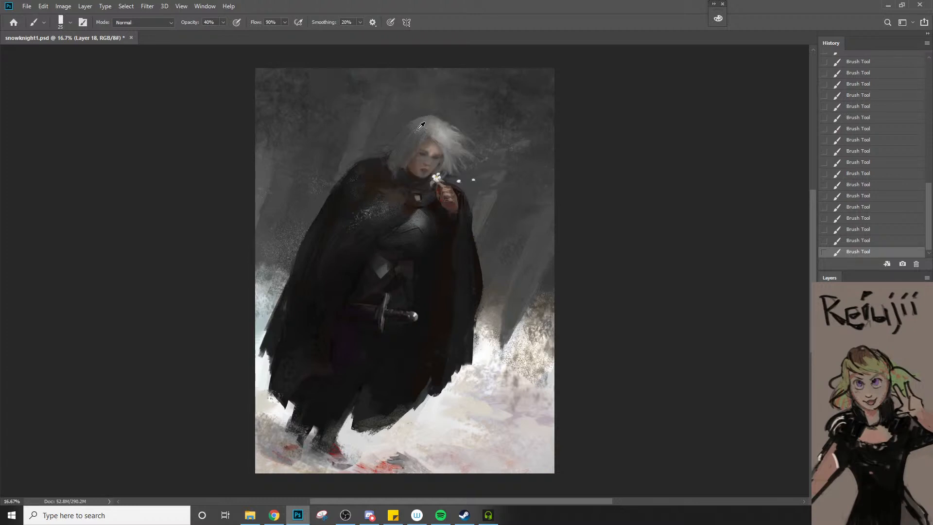
pyautogui.press(']')
pyautogui.press('[')
pyautogui.press('[')
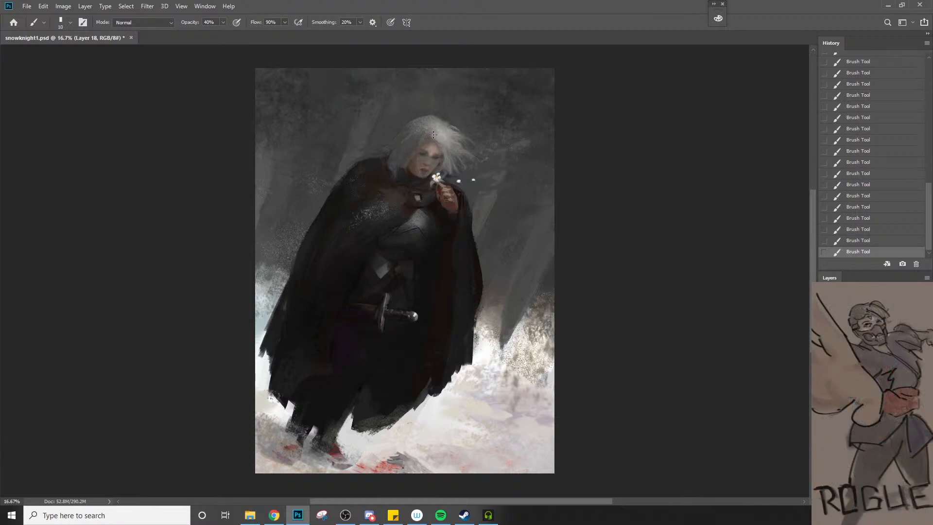
pyautogui.keyDown('alt'); pyautogui.click(410, 172); pyautogui.keyUp('alt')
# Rework the clasp area and the dark cloak folds at 40% opacity, varying the brush between 30 and 80 px
pyautogui.press(']')
pyautogui.press(']')
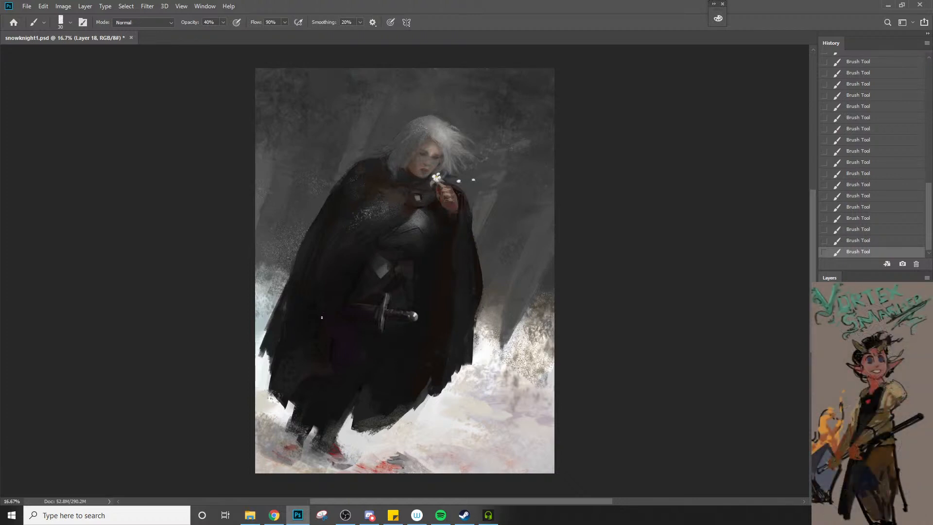
pyautogui.press(']')
pyautogui.press(']')
pyautogui.press(']')
pyautogui.press(']')
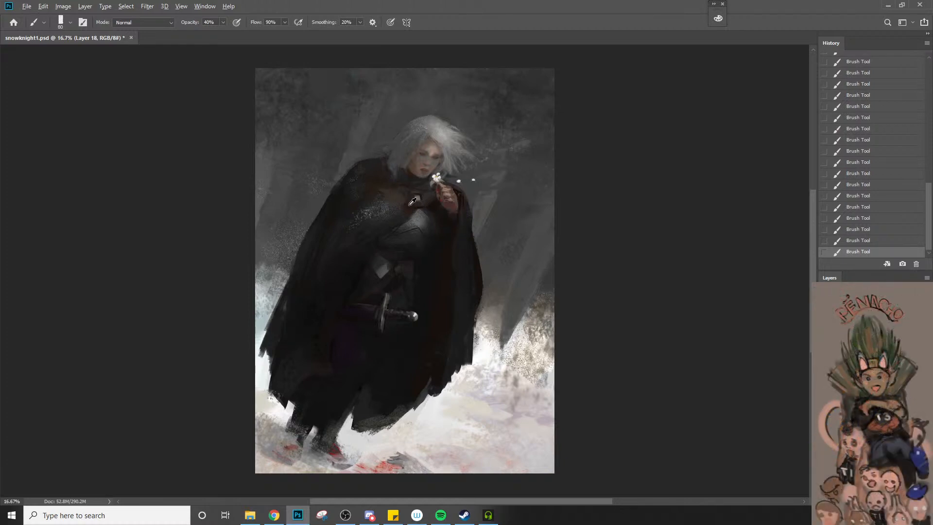
pyautogui.press(']')
pyautogui.press(']')
pyautogui.press('[')
pyautogui.press('[')
pyautogui.press('[')
pyautogui.press('[')
pyautogui.press('[')
pyautogui.press('[')
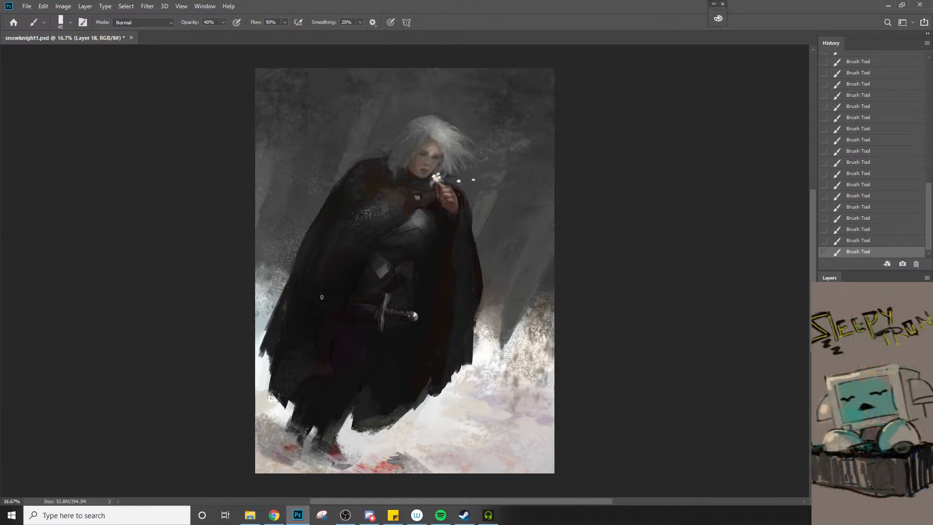
# Blend the dark cloak beside and below the sword with broad 150 to 200 px brush strokes at 40% opacity
pyautogui.press(']')
pyautogui.press(']')
pyautogui.press(']')
pyautogui.press(']')
pyautogui.press(']')
pyautogui.press(']')
pyautogui.press(']')
pyautogui.press(']')
pyautogui.press(']')
pyautogui.press(']')
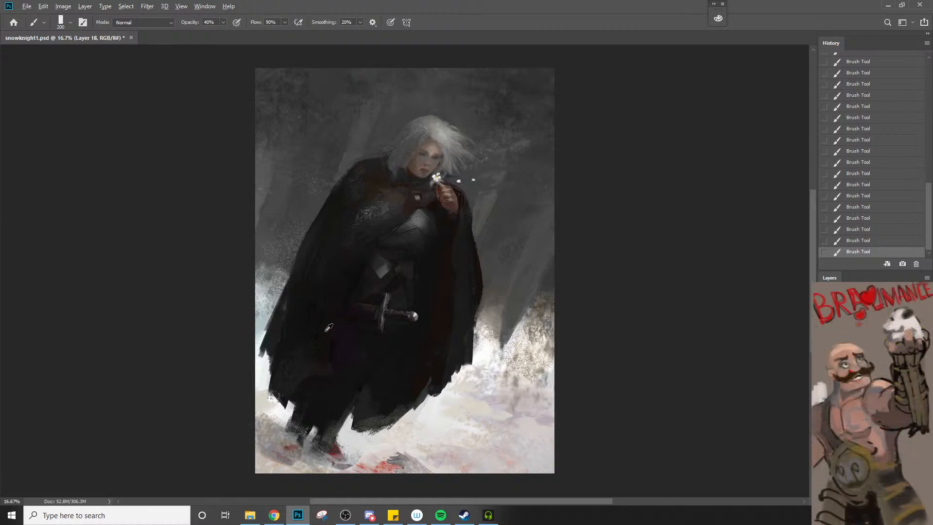
pyautogui.keyDown('alt'); pyautogui.click(321, 347); pyautogui.keyUp('alt')
pyautogui.press('[')
pyautogui.press('[')
pyautogui.press('[')
pyautogui.press('[')
pyautogui.moveTo(324, 360); pyautogui.dragTo(351, 279)
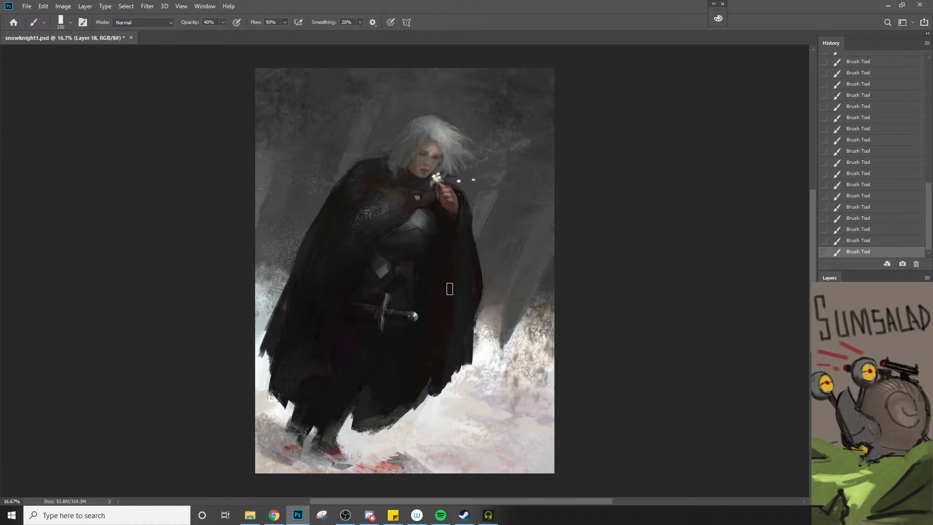
# Paint out the light clasp on the knight's chest at 100% opacity with a 70 to 80 px brush
pyautogui.press('[')
pyautogui.press('[')
pyautogui.press('[')
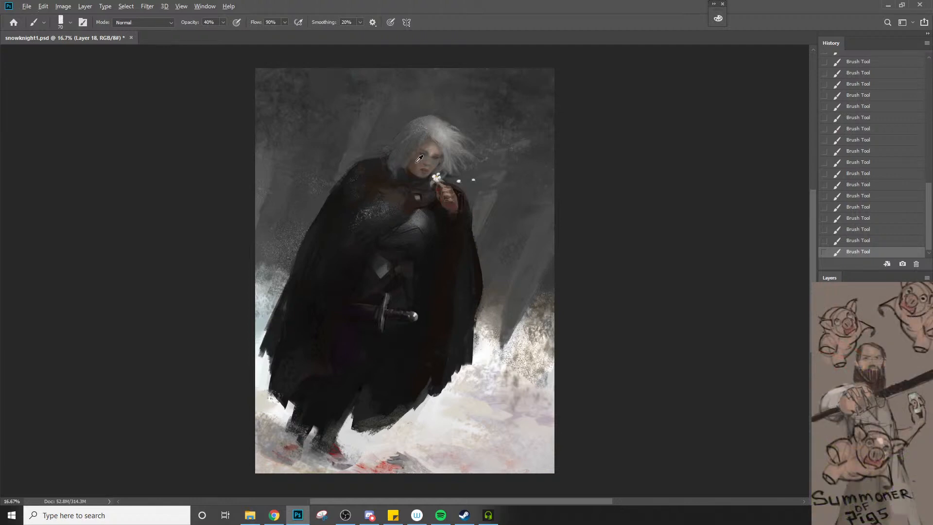
pyautogui.press(']')
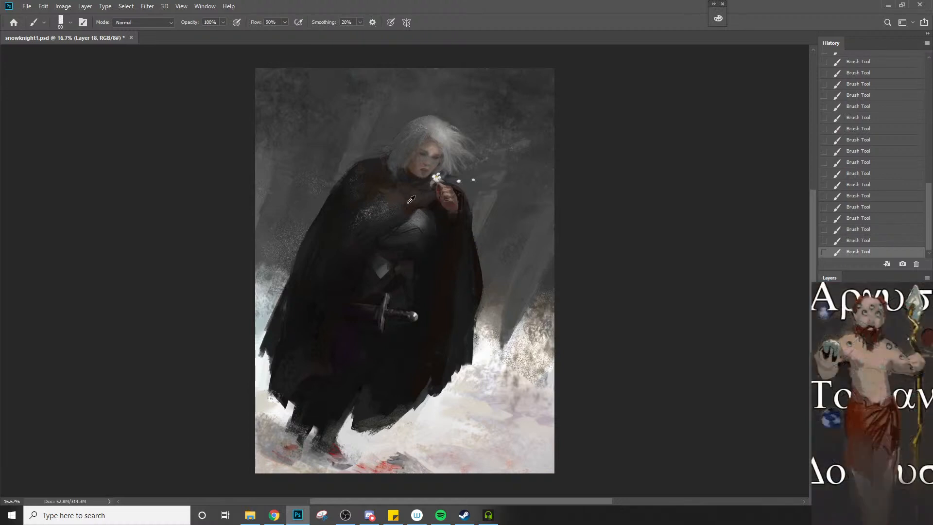
# Reshape the cloak's edge above the chest armour at 100% opacity with a 35 to 40 px brush
pyautogui.press('[')
pyautogui.press('[')
pyautogui.press('[')
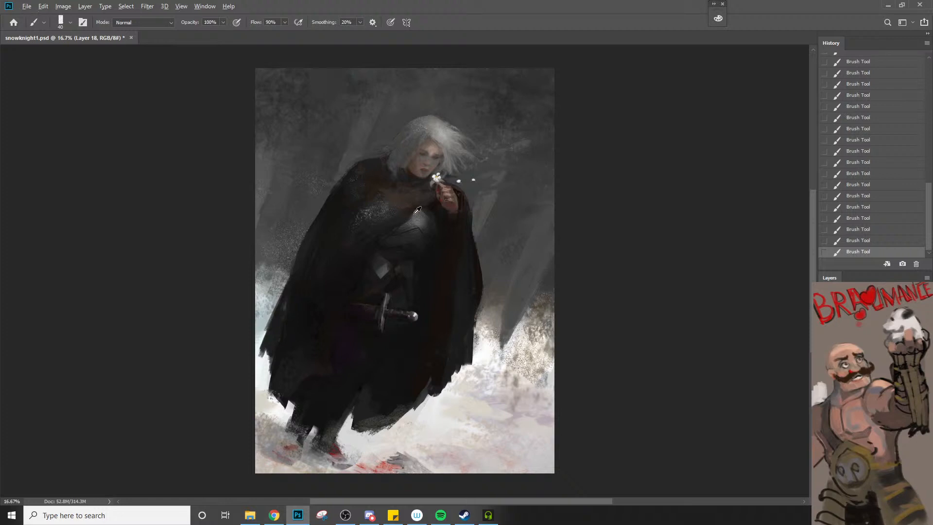
pyautogui.keyDown('alt'); pyautogui.click(401, 227); pyautogui.keyUp('alt')
pyautogui.keyDown('alt'); pyautogui.click(400, 234); pyautogui.keyUp('alt')
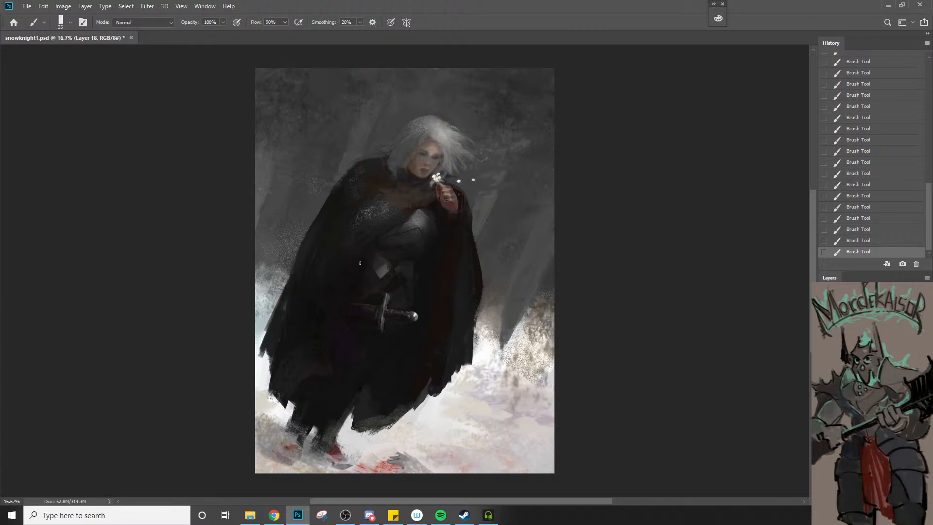
# Paint a reddish-brown fold across the chest and darken the collar under the chin, using a 50 to 60 px brush at 100% opacity
pyautogui.press(']')
pyautogui.press(']')
pyautogui.press(']')
pyautogui.keyDown('alt'); pyautogui.click(411, 209); pyautogui.keyUp('alt')
pyautogui.keyDown('alt'); pyautogui.click(410, 209); pyautogui.keyUp('alt')
pyautogui.press(']')
pyautogui.press(']')
pyautogui.press(']')
pyautogui.press(']')
pyautogui.press('[')
pyautogui.press('[')
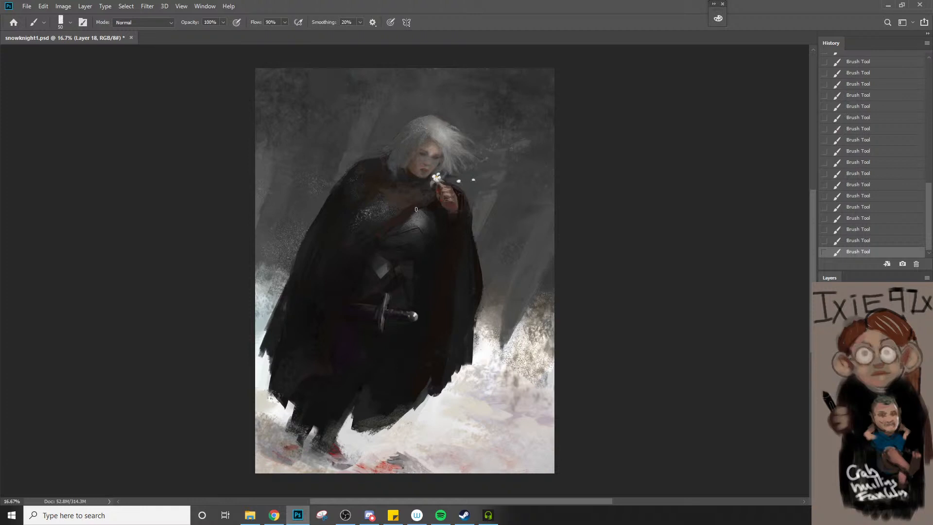
pyautogui.keyDown('alt'); pyautogui.click(418, 179); pyautogui.keyUp('alt')
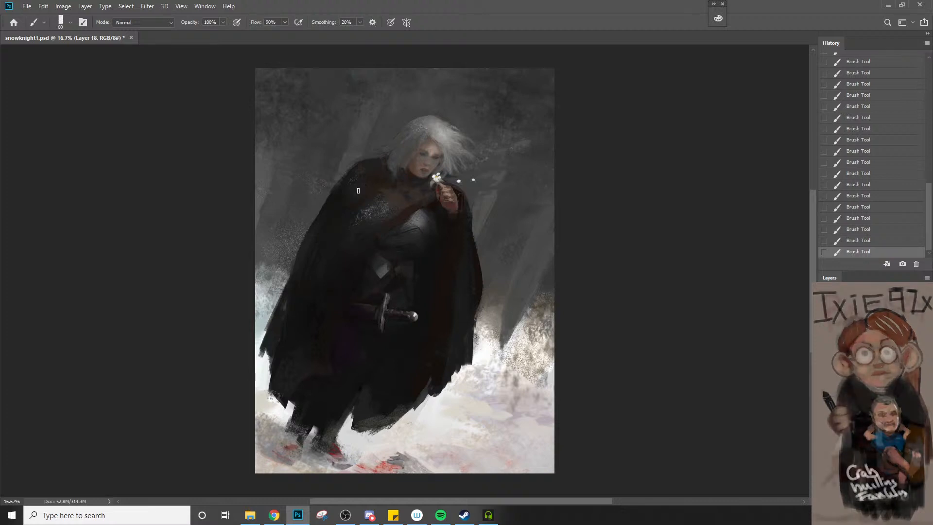
pyautogui.keyDown('alt'); pyautogui.click(409, 202); pyautogui.keyUp('alt')
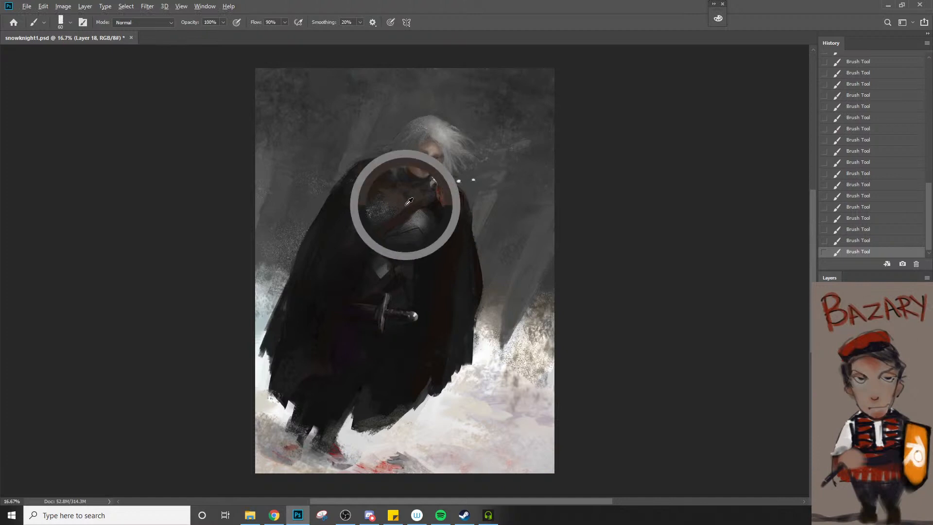
# Set the brush opacity to 20% and blend the brown cloak collar below the hair, starting from 30 px
pyautogui.press('2')
pyautogui.press(']')
pyautogui.press(']')
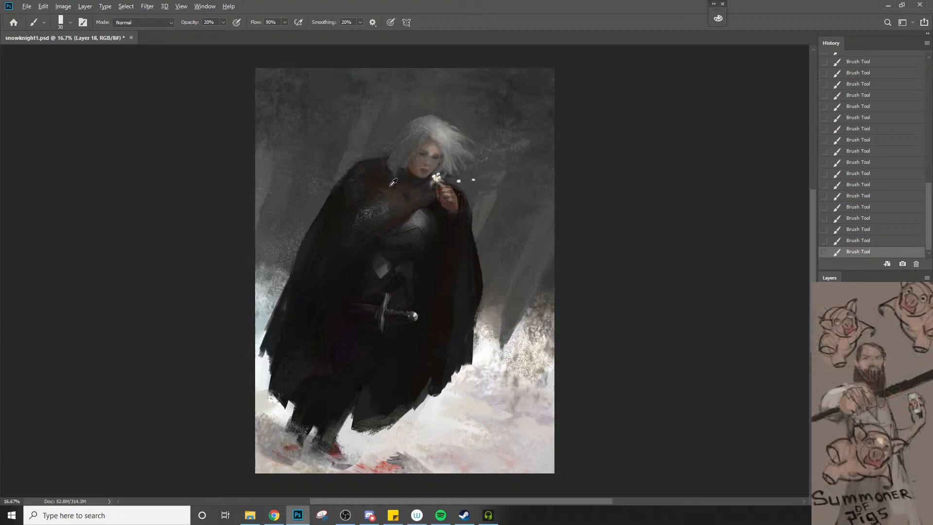
pyautogui.keyDown('alt'); pyautogui.click(391, 184); pyautogui.keyUp('alt')
pyautogui.press(']')
pyautogui.keyDown('alt'); pyautogui.click(383, 181); pyautogui.keyUp('alt')
pyautogui.press(']')
pyautogui.press(']')
# Set the brush opacity to 80% and retouch the raised hand's fingers with a 45 px brush
pyautogui.press('8')
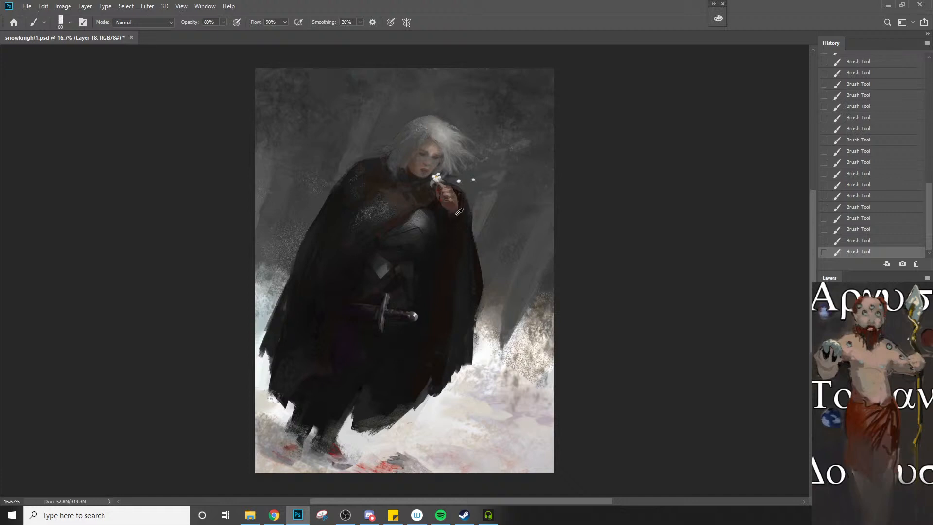
pyautogui.keyDown('alt'); pyautogui.click(443, 196); pyautogui.keyUp('alt')
pyautogui.keyDown('alt'); pyautogui.click(442, 191); pyautogui.keyUp('alt')
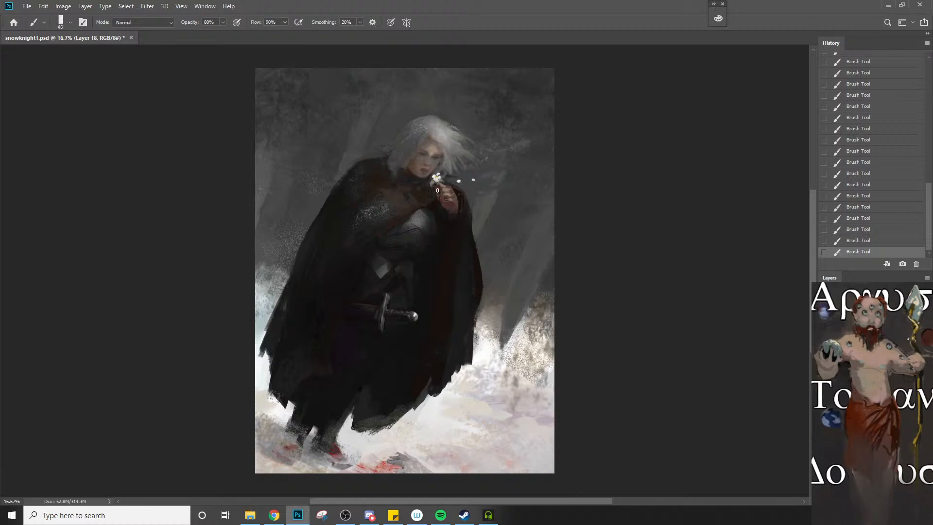
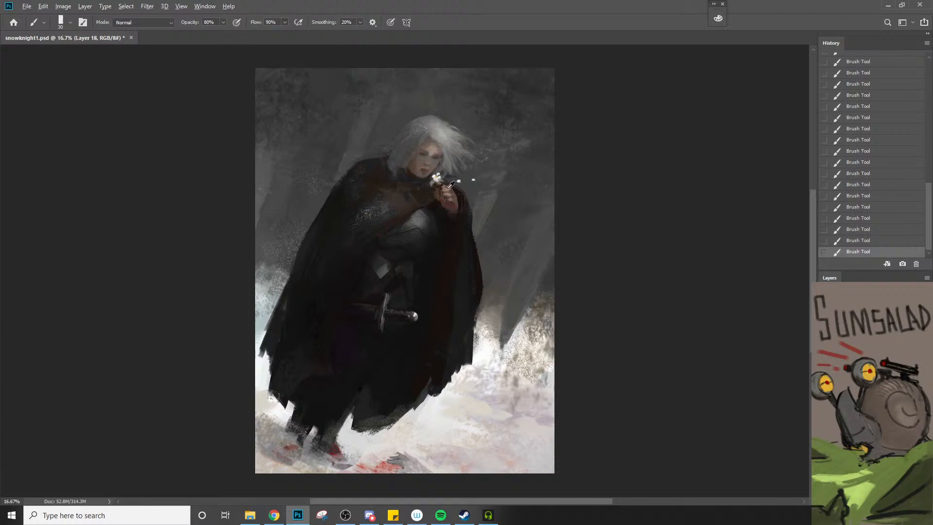
# Refine the raised hand's fingers beside the flower with a 20 to 35 px brush at 80% opacity
pyautogui.keyDown('alt'); pyautogui.click(444, 183); pyautogui.keyUp('alt')
pyautogui.press(']')
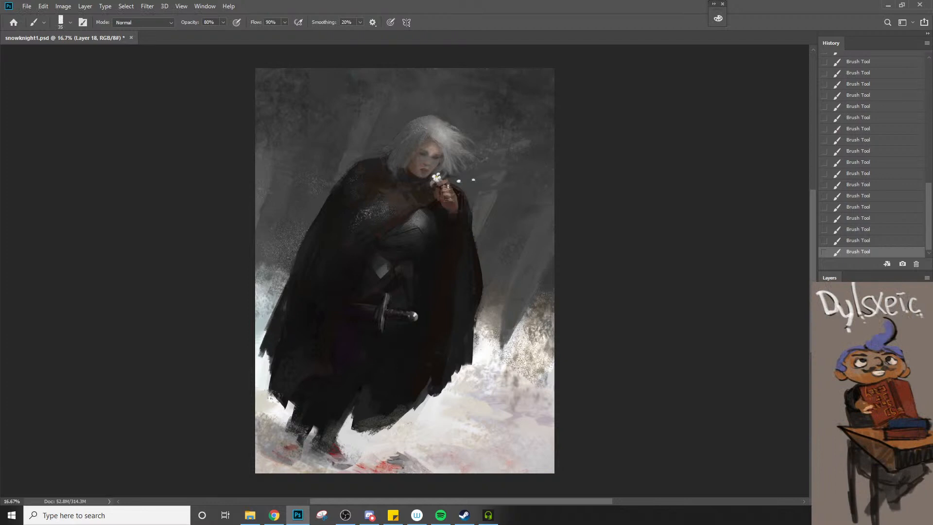
pyautogui.press('[')
pyautogui.keyDown('alt'); pyautogui.click(437, 181); pyautogui.keyUp('alt')
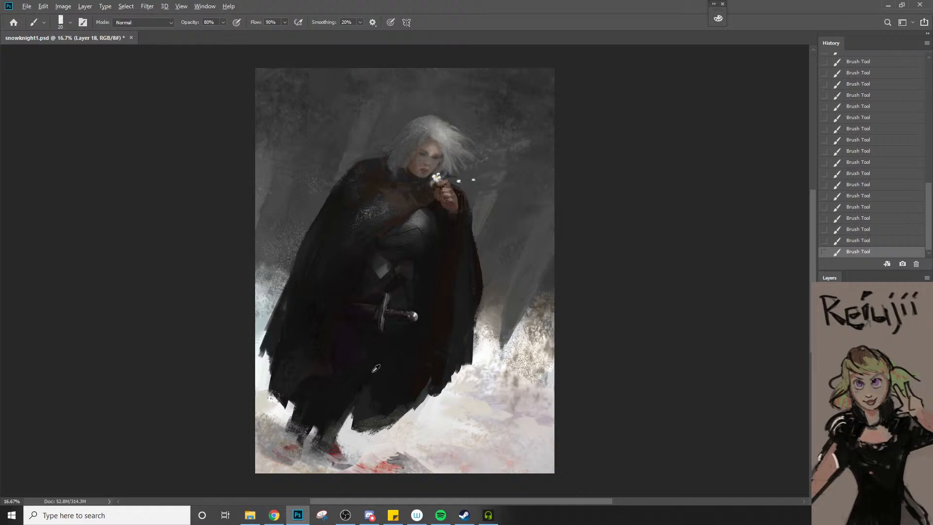
# Lasso the narrow purple cloth fold below the belt, discarding the selection attempts that miss its shape
pyautogui.press('l')
pyautogui.moveTo(388, 349); pyautogui.dragTo(340, 408)
pyautogui.hotkey('ctrl', 'd')
pyautogui.moveTo(398, 334)
pyautogui.mouseDown()
pyautogui.moveTo(351, 406)
pyautogui.moveTo(371, 339)
pyautogui.moveTo(339, 382)
pyautogui.moveTo(345, 316)
pyautogui.mouseUp()
pyautogui.hotkey('ctrl', 'd')
pyautogui.press('b')
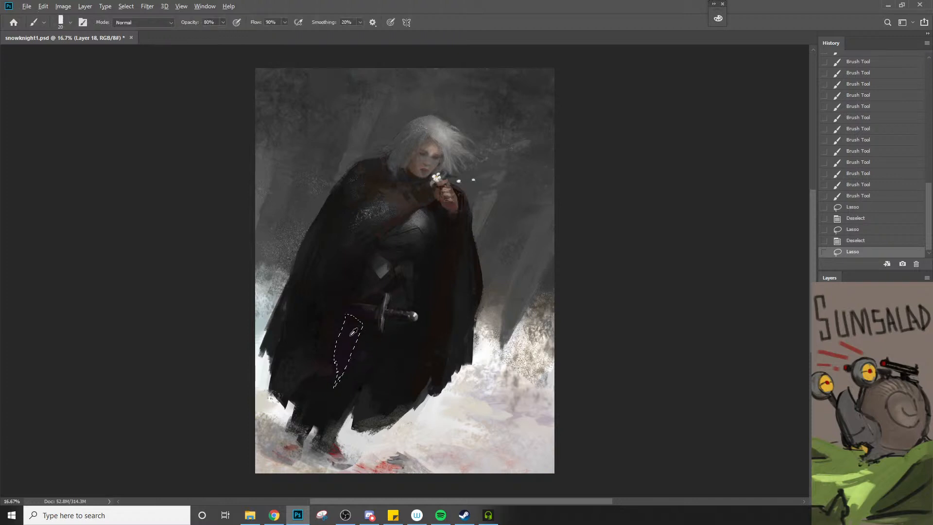
# Switch from the db brush to the soft-ended dua.k brush preset
pyautogui.rightClick(373, 289)
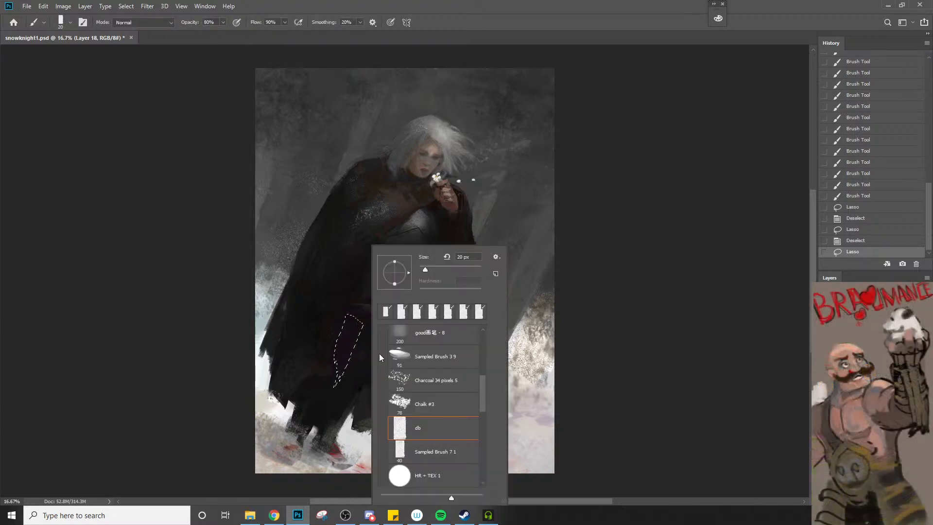
pyautogui.moveTo(487, 397)
pyautogui.mouseDown()
pyautogui.moveTo(483, 408)
pyautogui.moveTo(488, 363)
pyautogui.moveTo(488, 376)
pyautogui.mouseUp()
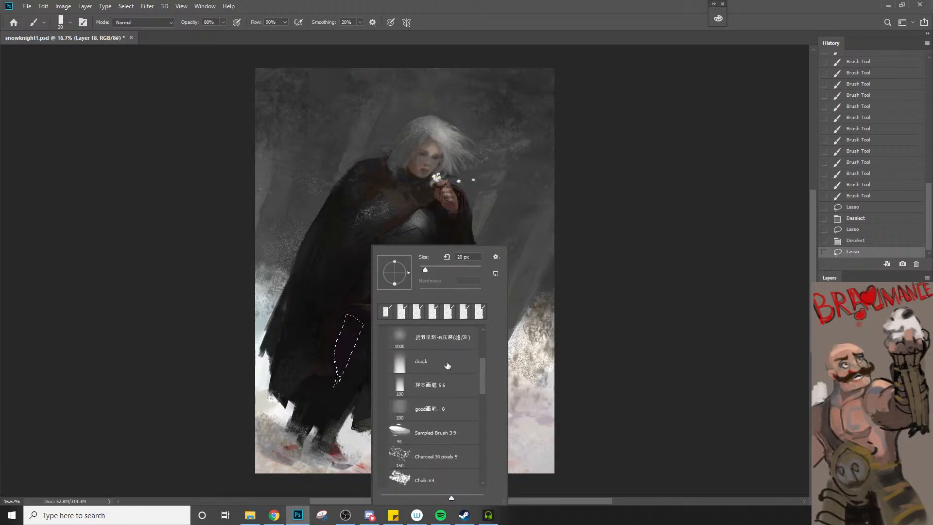
pyautogui.click(447, 365)
pyautogui.click(373, 326)
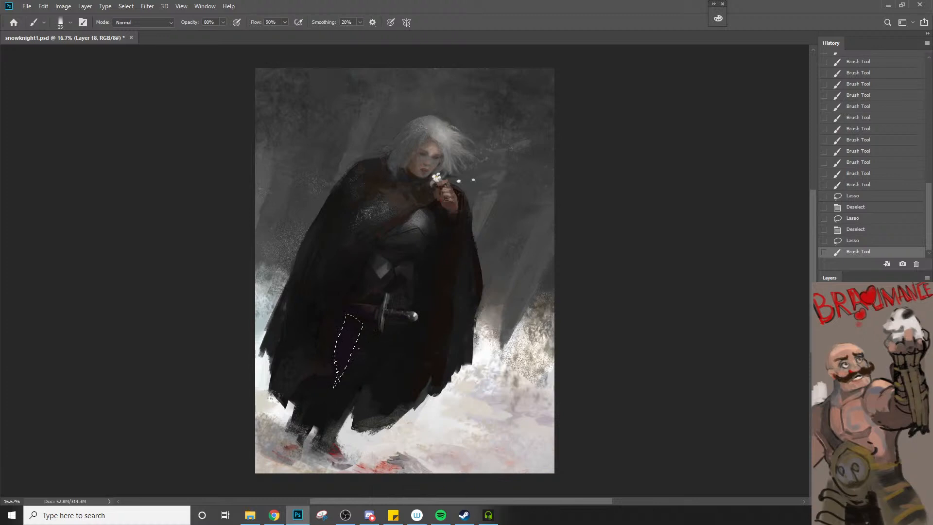
# Shade the selected cloth fold at 80% opacity with a brush enlarged to 250 px, keeping the selection active
pyautogui.press(']')
pyautogui.press(']')
pyautogui.press(']')
pyautogui.press(']')
pyautogui.press(']')
pyautogui.press(']')
pyautogui.press(']')
pyautogui.press(']')
pyautogui.press(']')
pyautogui.press(']')
pyautogui.moveTo(359, 327)
pyautogui.mouseDown()
pyautogui.moveTo(445, 273)
pyautogui.moveTo(336, 378)
pyautogui.moveTo(358, 348)
pyautogui.moveTo(339, 365)
pyautogui.moveTo(352, 351)
pyautogui.moveTo(339, 352)
pyautogui.moveTo(359, 333)
pyautogui.moveTo(387, 332)
pyautogui.mouseUp()
pyautogui.press(']')
pyautogui.press(']')
pyautogui.press(']')
pyautogui.press(']')
pyautogui.press(']')
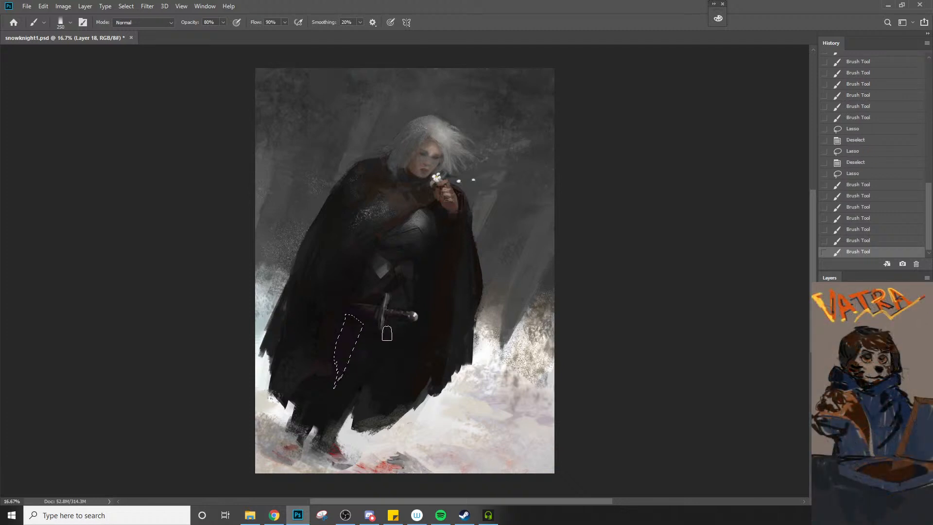
pyautogui.hotkey('ctrl', 'd')
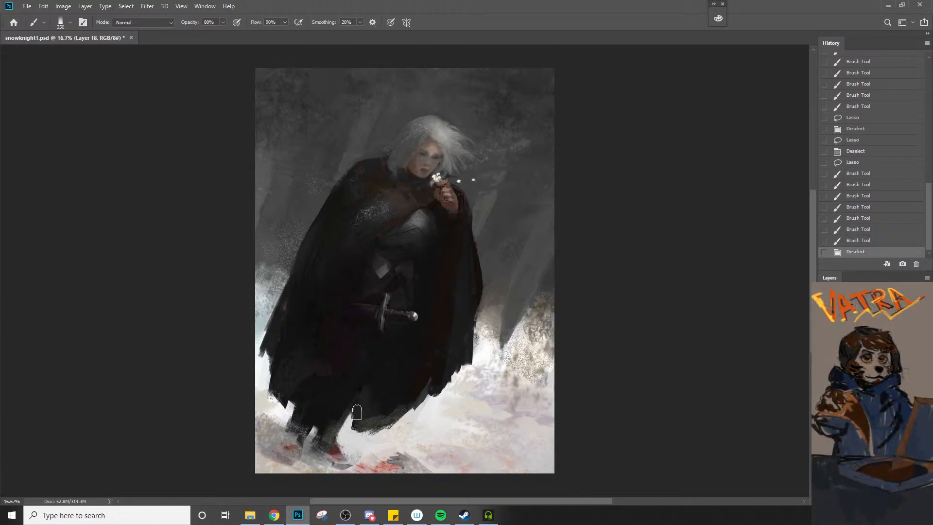
pyautogui.hotkey('ctrl', 'z')
pyautogui.click(334, 388)
pyautogui.click(353, 354)
# Invert the selection and shade the dark cloth around the fold with a 200 to 250 px brush
pyautogui.press('l')
pyautogui.rightClick(344, 359)
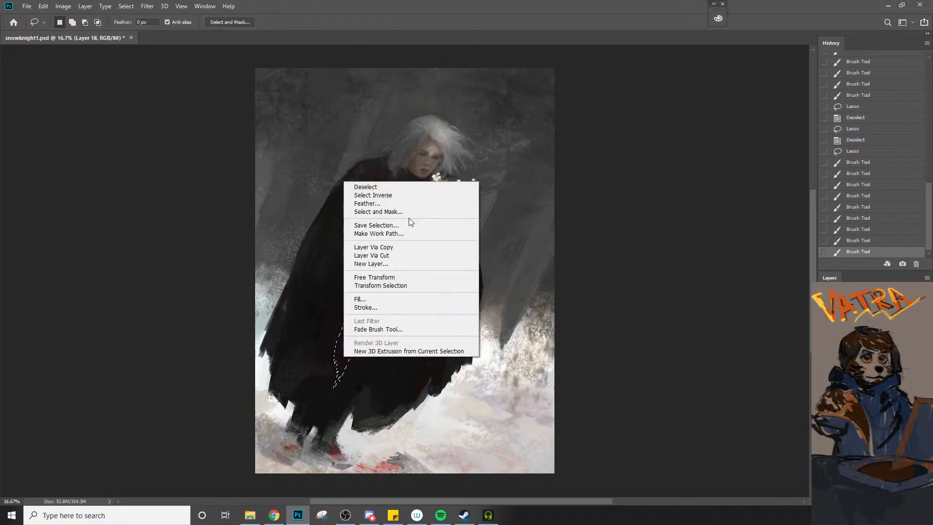
pyautogui.click(397, 195)
pyautogui.press('b')
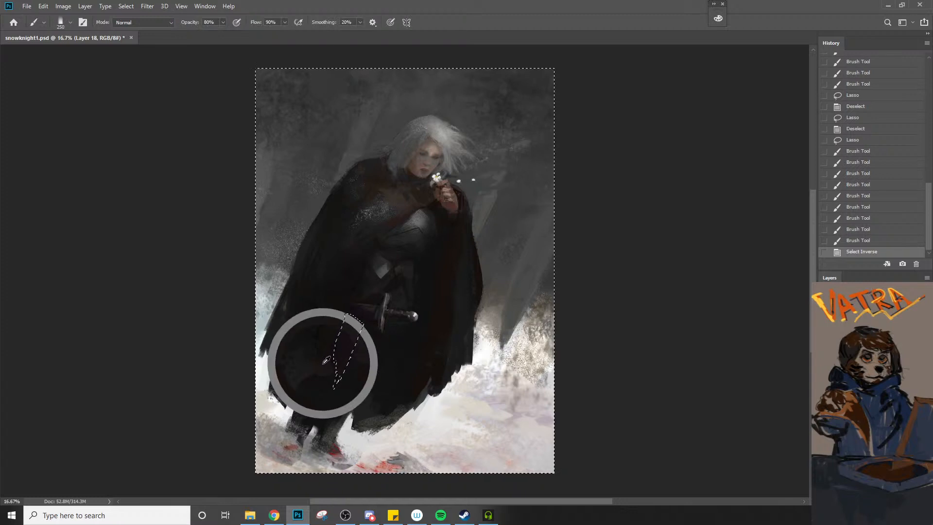
pyautogui.moveTo(333, 344); pyautogui.dragTo(330, 360)
pyautogui.press('[')
pyautogui.moveTo(338, 328)
pyautogui.mouseDown()
pyautogui.moveTo(333, 363)
pyautogui.moveTo(346, 380)
pyautogui.mouseUp()
# Check the painting's values in a greyscale proof view, return to colour and flip the canvas horizontally
pyautogui.hotkey('ctrl', 'y')
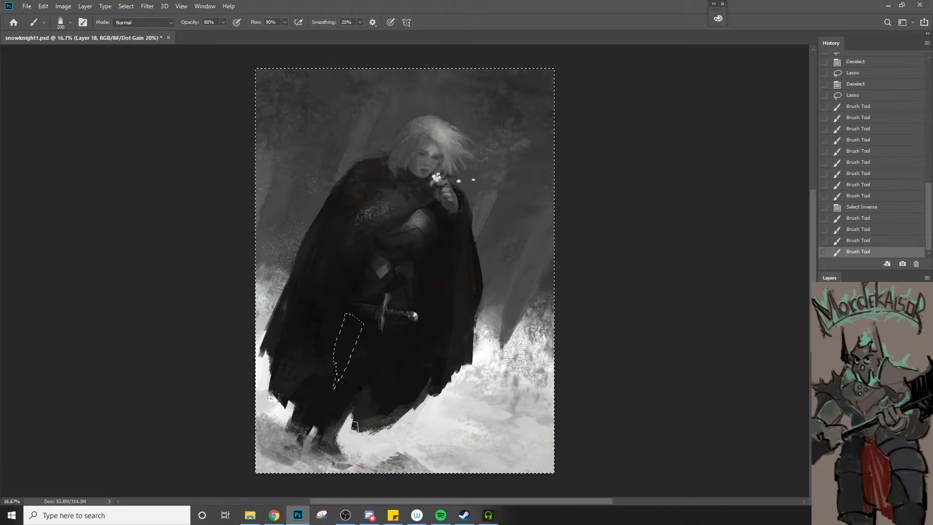
pyautogui.hotkey('ctrl', 'y')
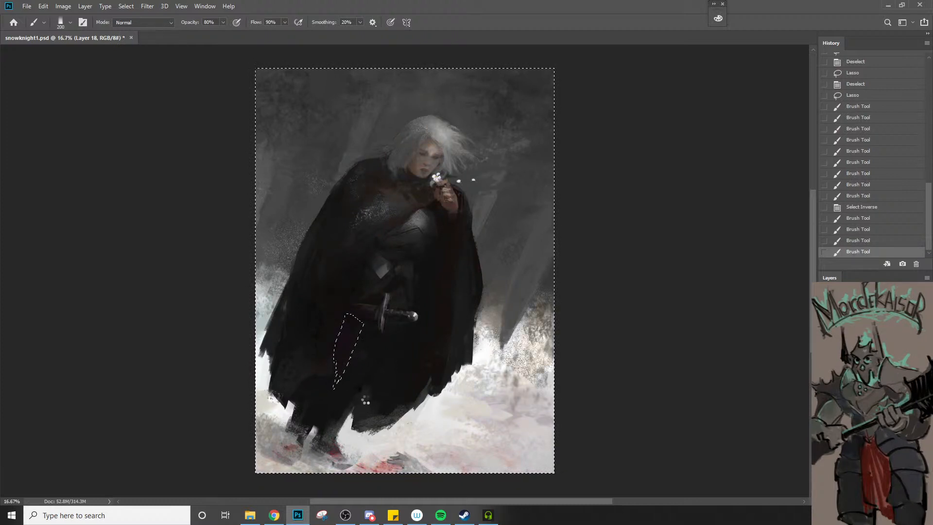
pyautogui.hotkey('ctrl', 'shift', 'h')
# Examine the face, the cloak's shoulder and the raised hand up close, tilting the canvas view clockwise
pyautogui.press('z')
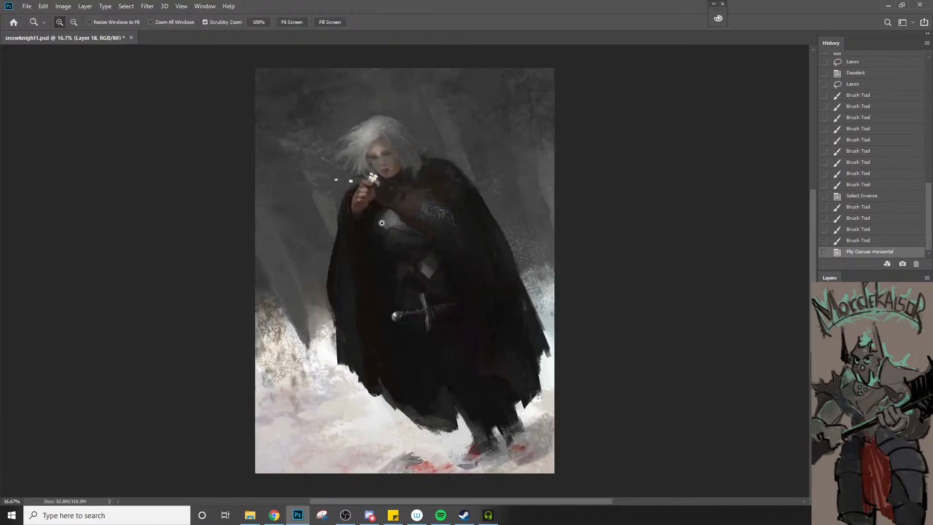
pyautogui.click(364, 157)
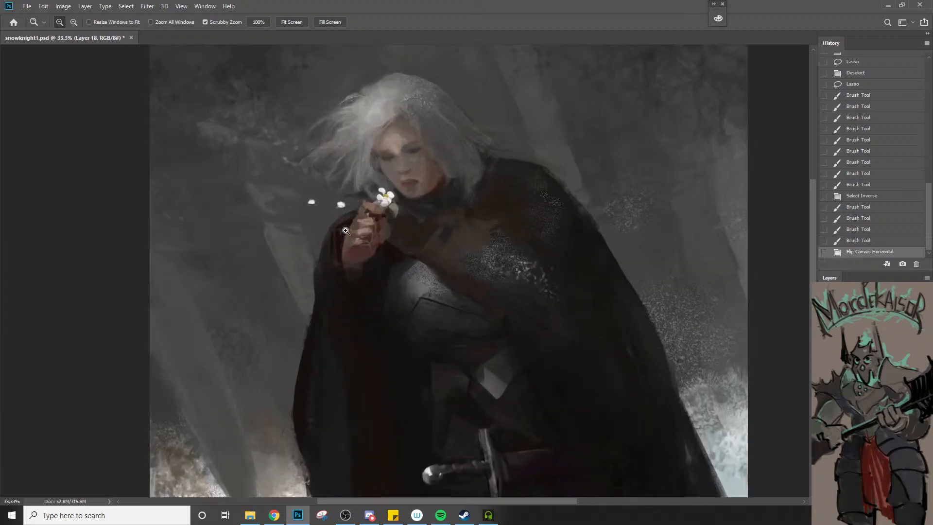
pyautogui.click(375, 166)
pyautogui.press('b')
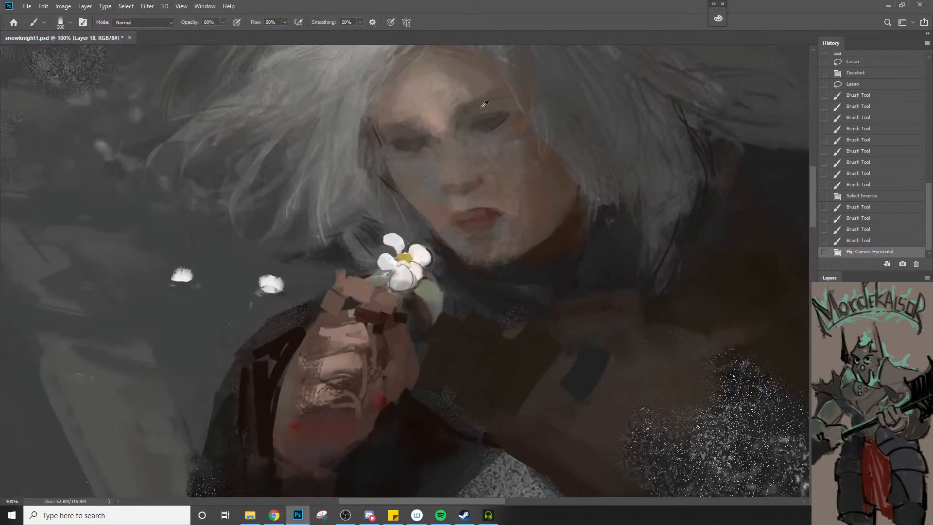
pyautogui.press('z')
pyautogui.click(444, 125)
pyautogui.click(444, 125)
pyautogui.press('b')
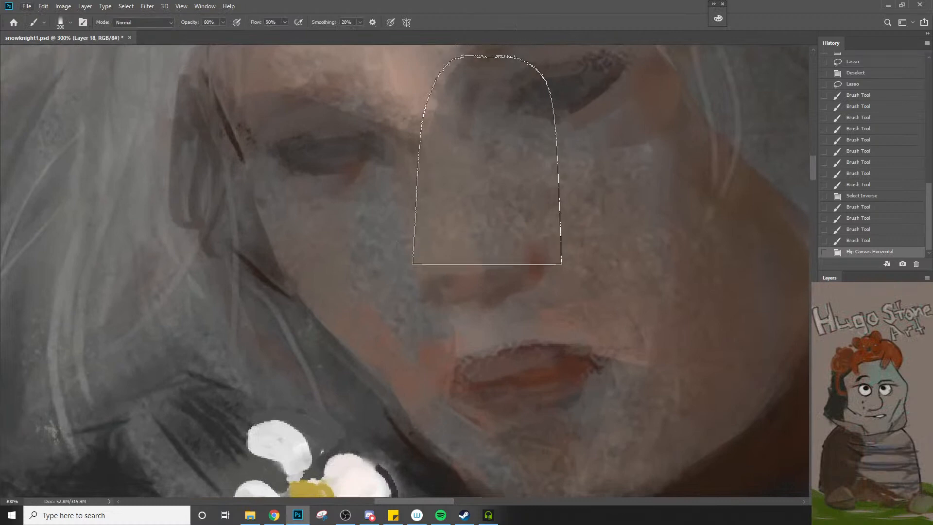
pyautogui.press('h')
pyautogui.moveTo(486, 127)
pyautogui.mouseDown()
pyautogui.moveTo(475, 158)
pyautogui.moveTo(480, 182)
pyautogui.mouseUp()
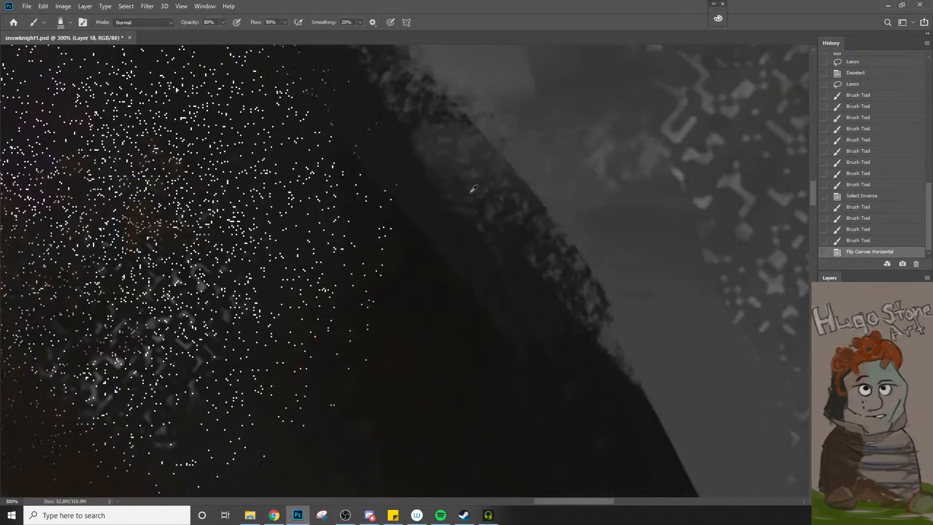
pyautogui.press('z')
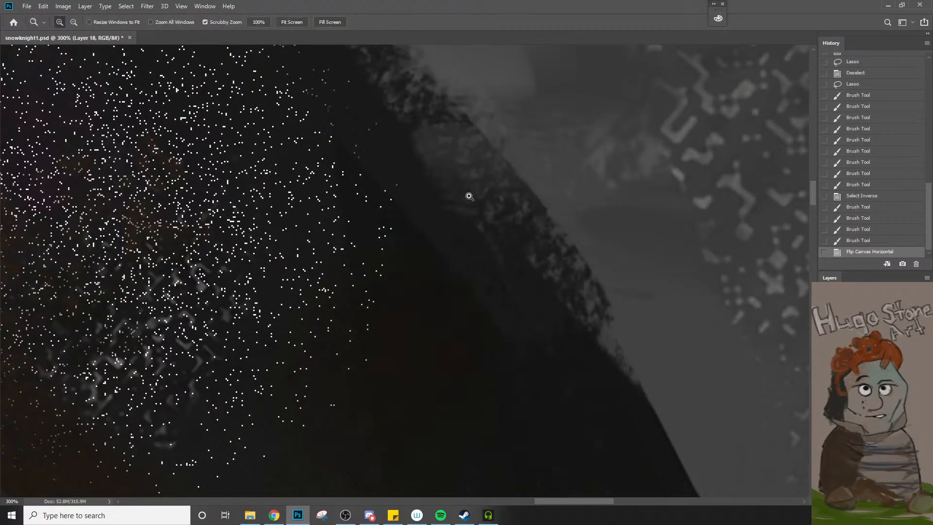
pyautogui.keyDown('alt'); pyautogui.click(459, 213); pyautogui.keyUp('alt')
pyautogui.keyDown('alt'); pyautogui.click(458, 214); pyautogui.keyUp('alt')
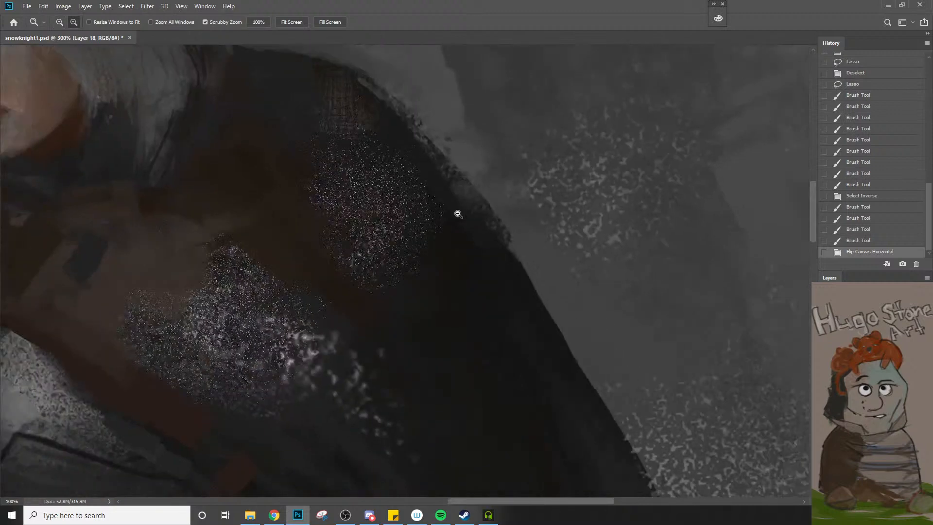
pyautogui.keyDown('alt'); pyautogui.click(458, 214); pyautogui.keyUp('alt')
pyautogui.keyDown('alt'); pyautogui.click(450, 224); pyautogui.keyUp('alt')
pyautogui.press('space')
pyautogui.moveTo(362, 199); pyautogui.dragTo(465, 293)
pyautogui.moveTo(354, 207)
pyautogui.mouseDown()
pyautogui.moveTo(383, 235)
pyautogui.moveTo(433, 195)
pyautogui.moveTo(471, 180)
pyautogui.moveTo(475, 190)
pyautogui.mouseUp()
pyautogui.press('r')
pyautogui.hotkey('ctrl', 'space')
pyautogui.keyDown('ctrl'); pyautogui.click(340, 265); pyautogui.keyUp('ctrl')
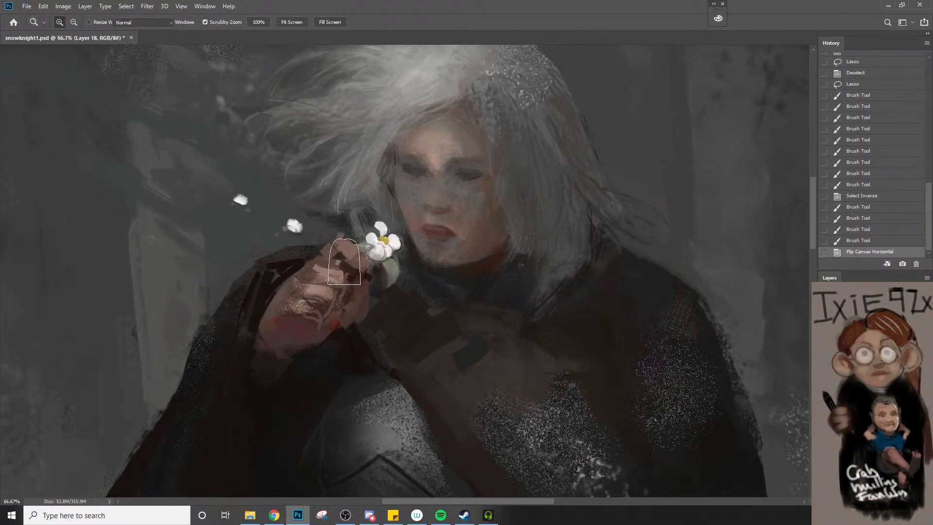
# Reshape the raised hand's upper fingers with a brush reduced to 50 px or less, raising its opacity to 90%
pyautogui.press('[')
pyautogui.press('[')
pyautogui.press('[')
pyautogui.press('[')
pyautogui.press('[')
pyautogui.press('[')
pyautogui.press('[')
pyautogui.press('[')
pyautogui.press('[')
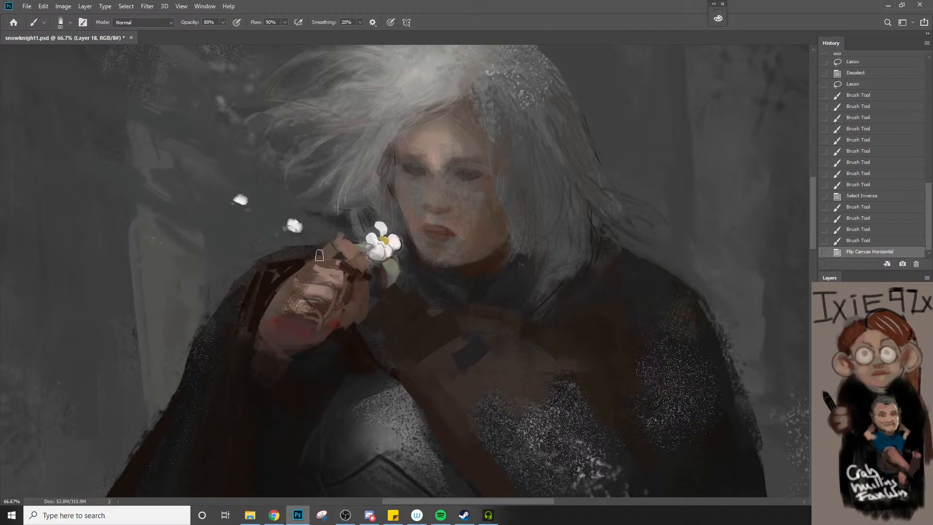
pyautogui.press('[')
pyautogui.moveTo(318, 257)
pyautogui.mouseDown()
pyautogui.moveTo(344, 237)
pyautogui.moveTo(334, 241)
pyautogui.mouseUp()
pyautogui.press('9')
pyautogui.moveTo(323, 254)
pyautogui.mouseDown()
pyautogui.moveTo(336, 235)
pyautogui.moveTo(351, 239)
pyautogui.mouseUp()
# Blend the skin from the eye down to the mouth with a 20 to 25 px brush at 20% opacity
pyautogui.press('[')
pyautogui.press('[')
pyautogui.press('[')
pyautogui.press('[')
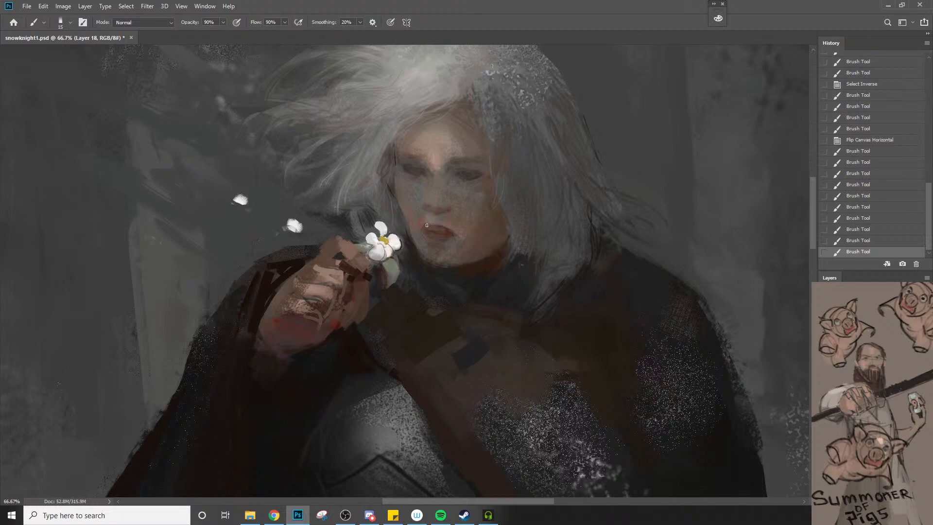
pyautogui.keyDown('alt'); pyautogui.click(419, 176); pyautogui.keyUp('alt')
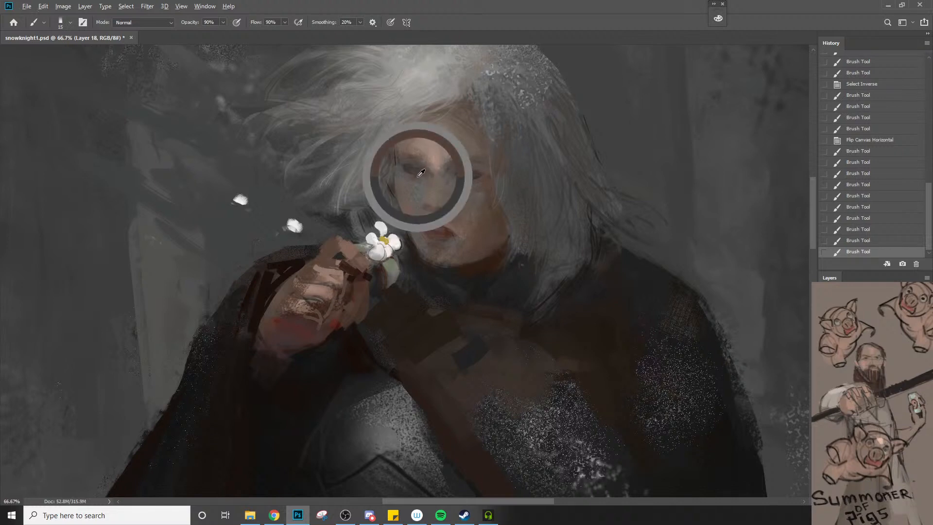
pyautogui.moveTo(427, 185); pyautogui.dragTo(419, 208)
pyautogui.hotkey('ctrl', 'z')
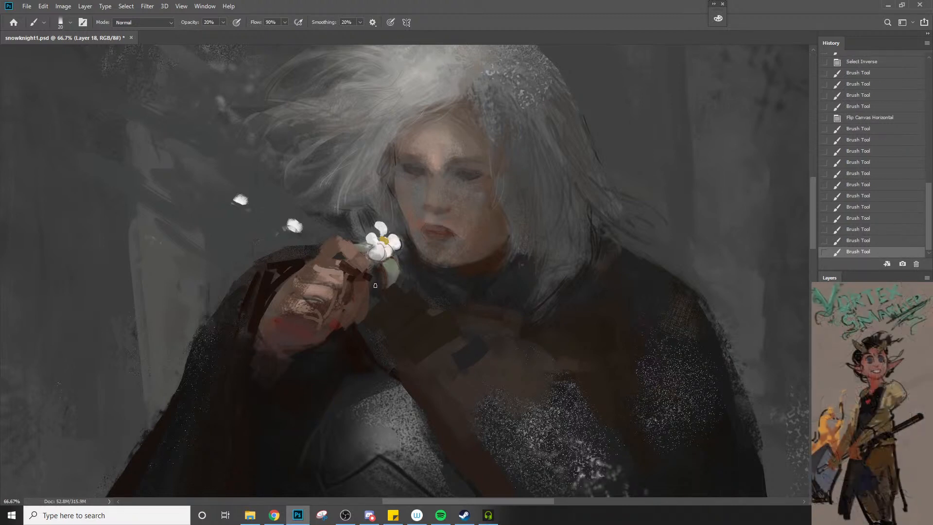
pyautogui.moveTo(415, 155); pyautogui.dragTo(434, 202)
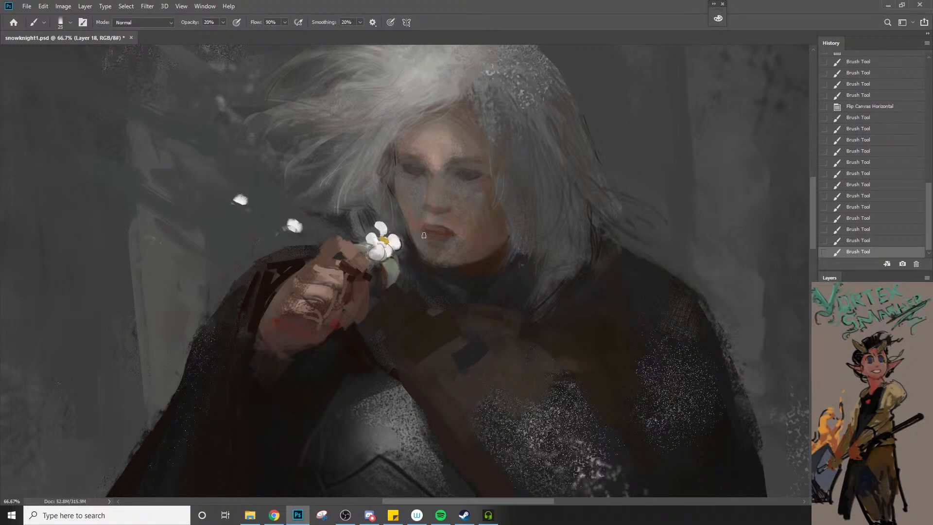
pyautogui.moveTo(427, 240); pyautogui.dragTo(430, 245)
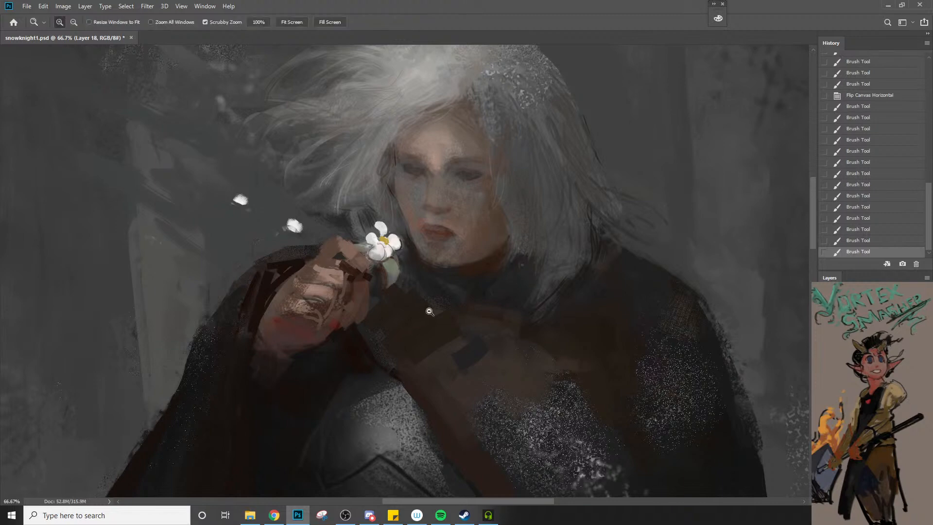
# Soften the far cheek and the hair around the face with a 9 to 15 px brush at 20% opacity
pyautogui.keyDown('alt'); pyautogui.click(432, 310); pyautogui.keyUp('alt')
pyautogui.keyDown('alt'); pyautogui.click(432, 310); pyautogui.keyUp('alt')
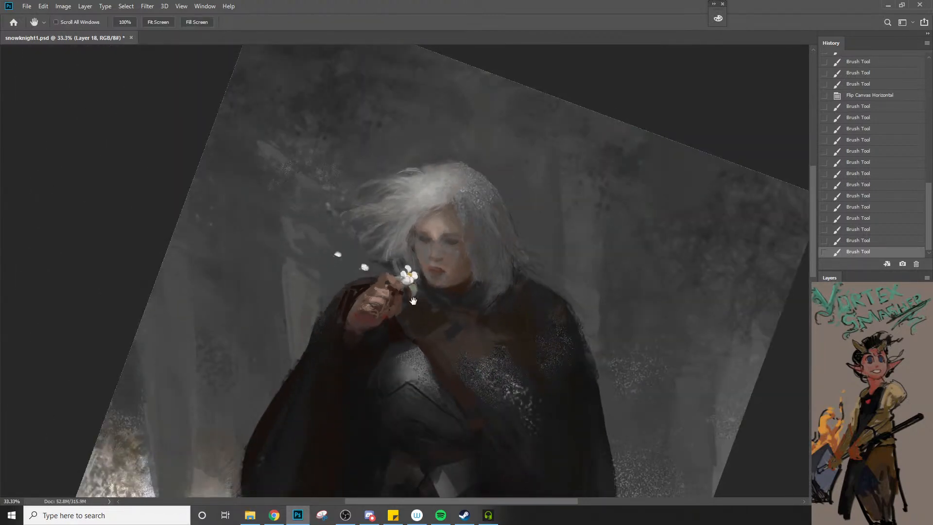
pyautogui.keyDown('ctrl'); pyautogui.click(467, 254); pyautogui.keyUp('ctrl')
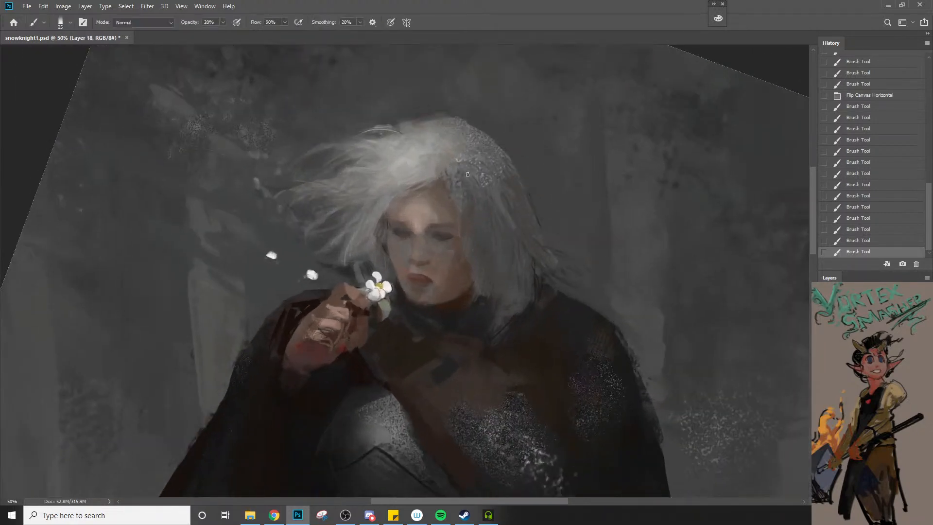
pyautogui.keyDown('alt'); pyautogui.click(466, 165); pyautogui.keyUp('alt')
pyautogui.press('[')
pyautogui.press('[')
pyautogui.press('[')
pyautogui.press('[')
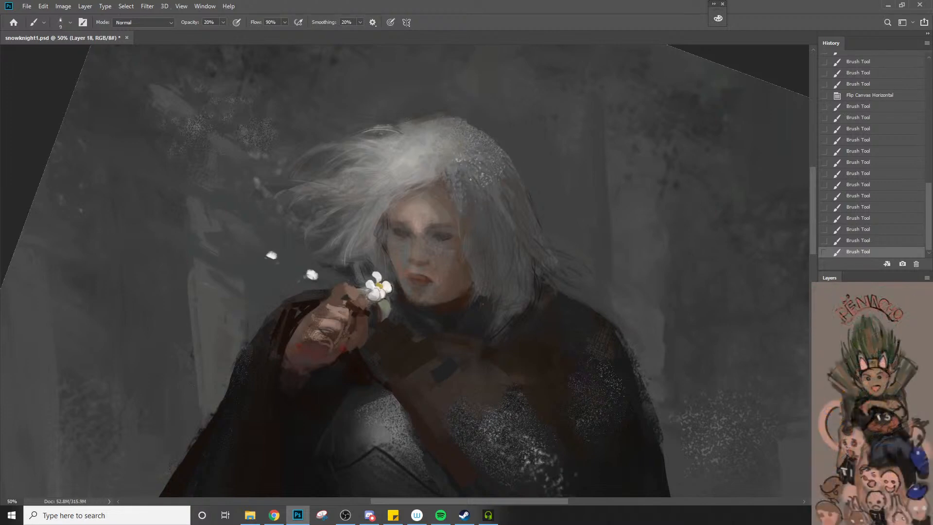
pyautogui.moveTo(457, 272)
pyautogui.mouseDown()
pyautogui.moveTo(481, 211)
pyautogui.moveTo(472, 218)
pyautogui.mouseUp()
pyautogui.moveTo(470, 243); pyautogui.dragTo(477, 219)
pyautogui.keyDown('alt'); pyautogui.click(391, 266); pyautogui.keyUp('alt')
pyautogui.press(']')
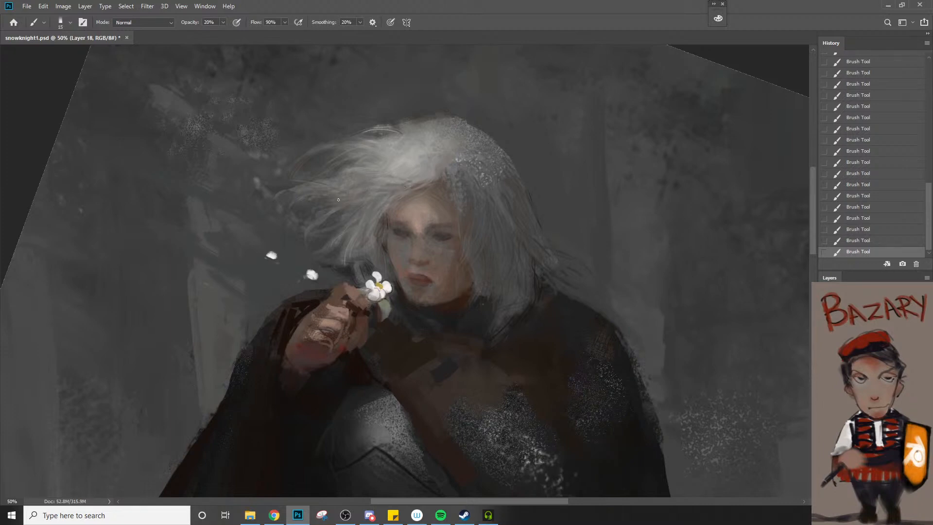
# Retouch the near edge of the face and its adjoining hair at 20% opacity, enlarging the brush from 15 px
pyautogui.press('z')
pyautogui.keyDown('alt'); pyautogui.click(401, 223); pyautogui.keyUp('alt')
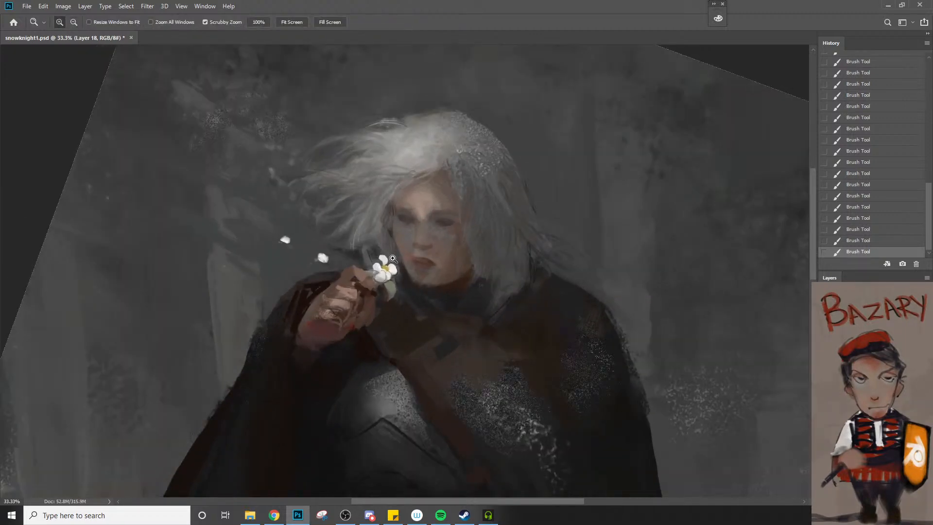
pyautogui.click(391, 255)
pyautogui.press('b')
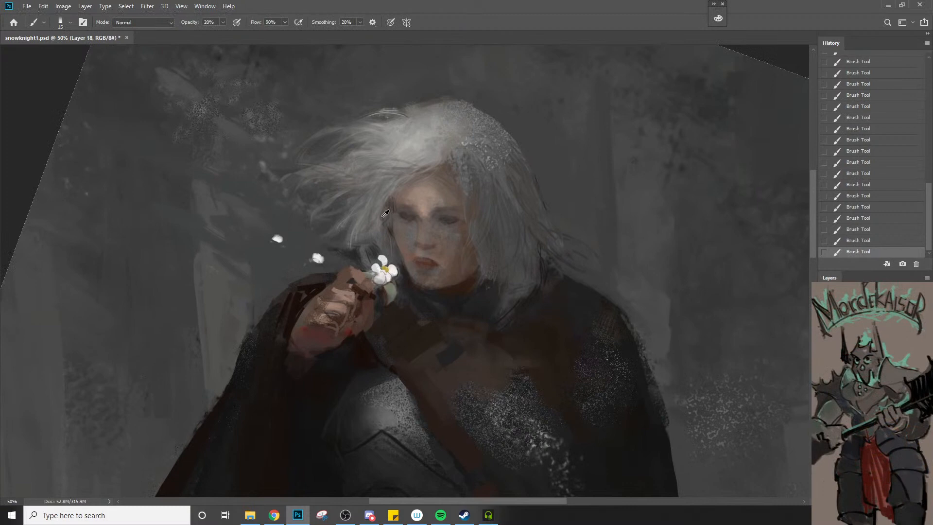
pyautogui.keyDown('alt'); pyautogui.click(395, 251); pyautogui.keyUp('alt')
pyautogui.press(']')
pyautogui.press(']')
pyautogui.keyDown('alt'); pyautogui.click(387, 215); pyautogui.keyUp('alt')
pyautogui.press('[')
# Blend the skin around both eyes and the brow with a brush of up to 25 px at 20% opacity
pyautogui.press('z')
pyautogui.keyDown('alt'); pyautogui.click(393, 261); pyautogui.keyUp('alt')
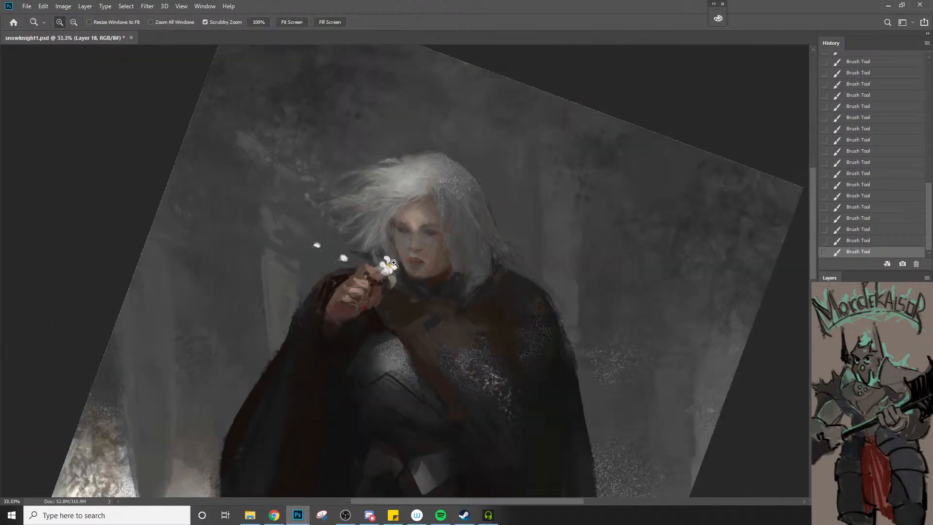
pyautogui.click(414, 259)
pyautogui.click(410, 214)
pyautogui.click(409, 213)
pyautogui.click(409, 214)
pyautogui.click(409, 214)
pyautogui.press('b')
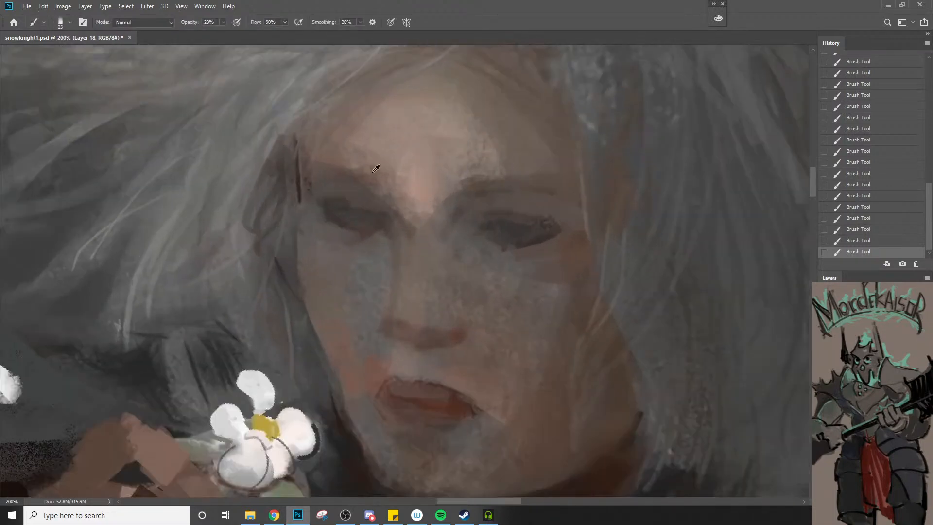
pyautogui.press('[')
pyautogui.press('[')
pyautogui.press('[')
pyautogui.press('[')
pyautogui.press('[')
pyautogui.press(']')
pyautogui.press(']')
pyautogui.press(']')
pyautogui.press(']')
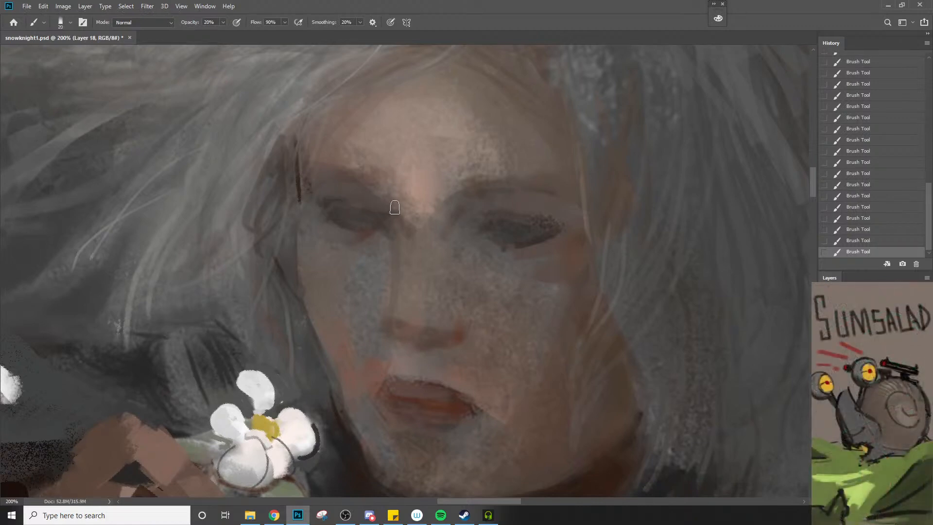
pyautogui.press(']')
pyautogui.keyDown('alt'); pyautogui.click(493, 242); pyautogui.keyUp('alt')
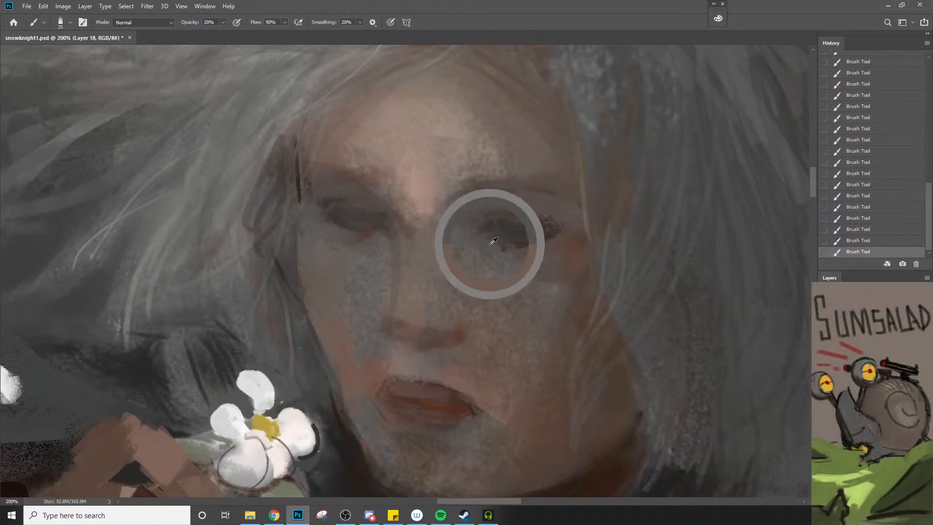
# Refine the lips, nose and far eye with a 5 to 10 px brush at 20% opacity
pyautogui.press('[')
pyautogui.press('[')
pyautogui.press('[')
pyautogui.press('[')
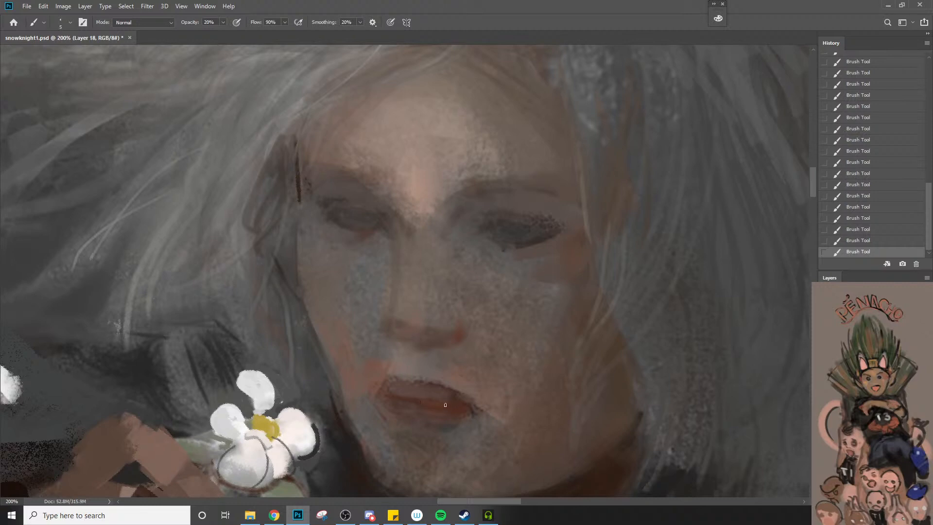
pyautogui.keyDown('alt'); pyautogui.click(455, 408); pyautogui.keyUp('alt')
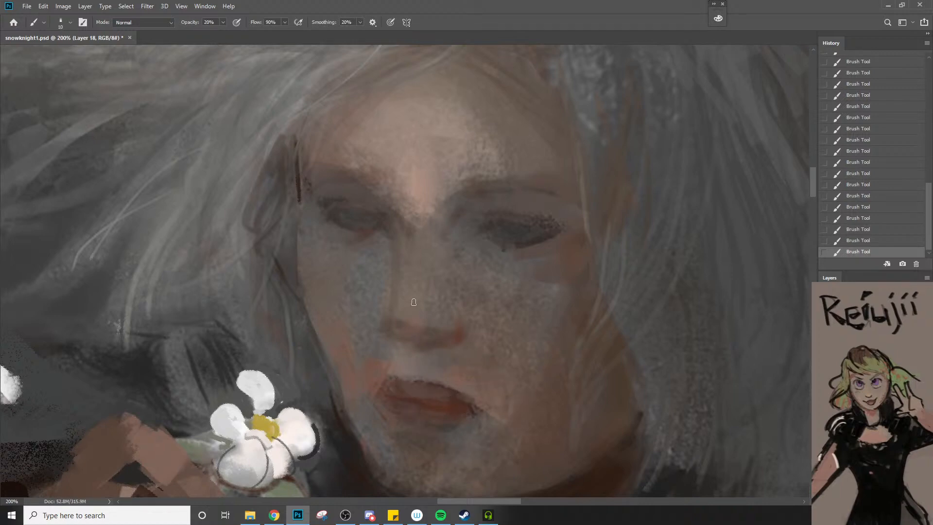
pyautogui.keyDown('alt'); pyautogui.click(378, 225); pyautogui.keyUp('alt')
pyautogui.keyDown('alt'); pyautogui.click(371, 230); pyautogui.keyUp('alt')
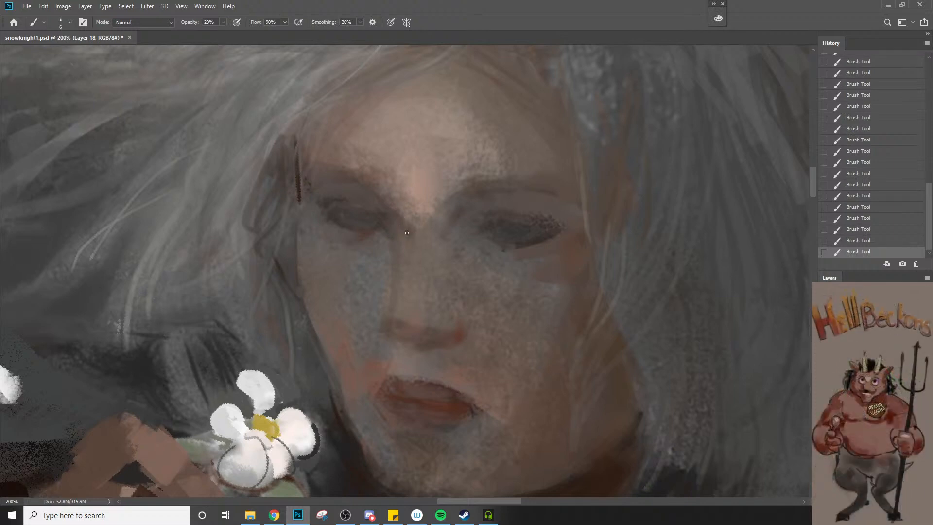
# Define the far eye's upper lid and outer corner with a fine brush at 20% opacity
pyautogui.press('z')
pyautogui.keyDown('alt'); pyautogui.click(418, 276); pyautogui.keyUp('alt')
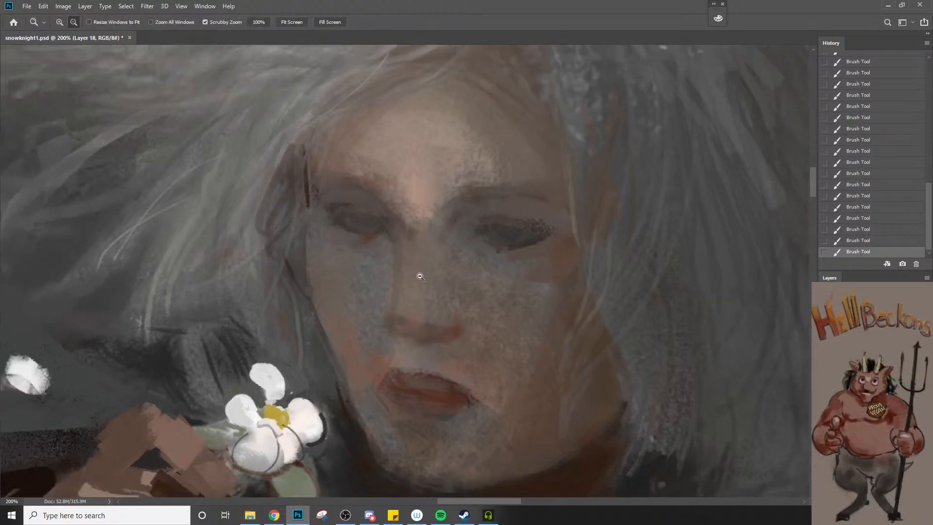
pyautogui.click(398, 314)
pyautogui.press('b')
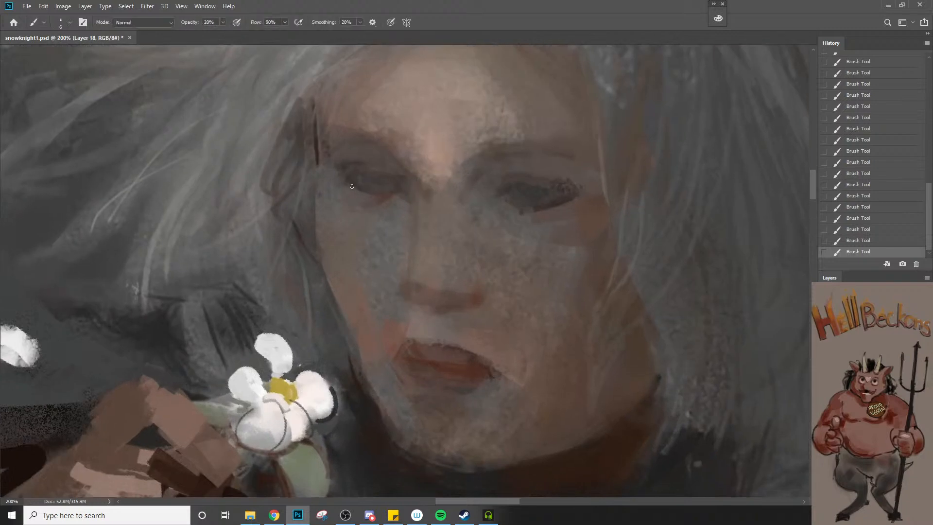
pyautogui.keyDown('alt'); pyautogui.click(359, 161); pyautogui.keyUp('alt')
# Switch to the good画笔 - 8 brush and set its opacity to 100%
pyautogui.press('z')
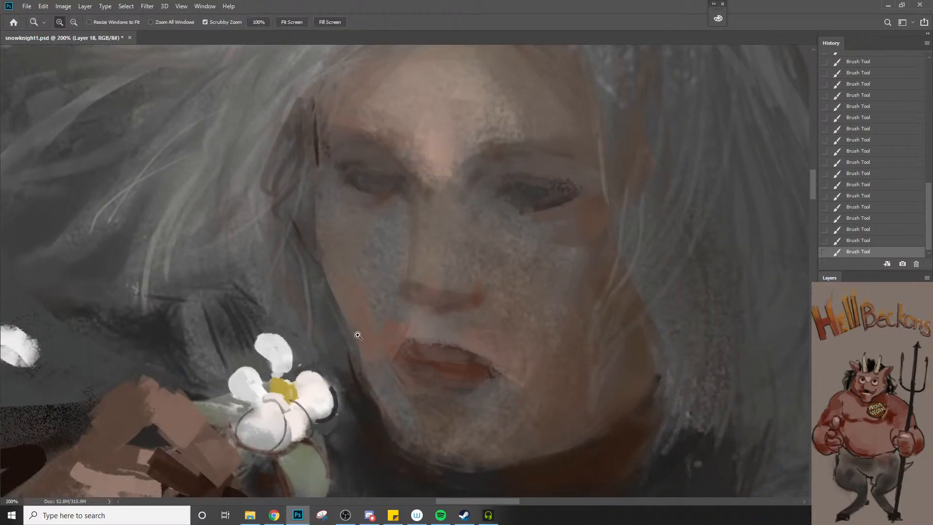
pyautogui.keyDown('alt'); pyautogui.click(358, 335); pyautogui.keyUp('alt')
pyautogui.press('b')
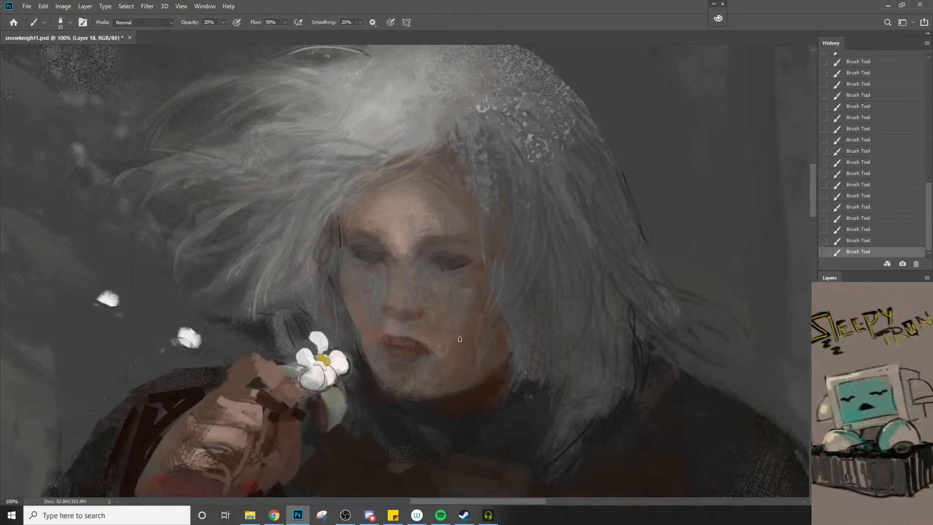
pyautogui.press('z')
pyautogui.click(443, 331)
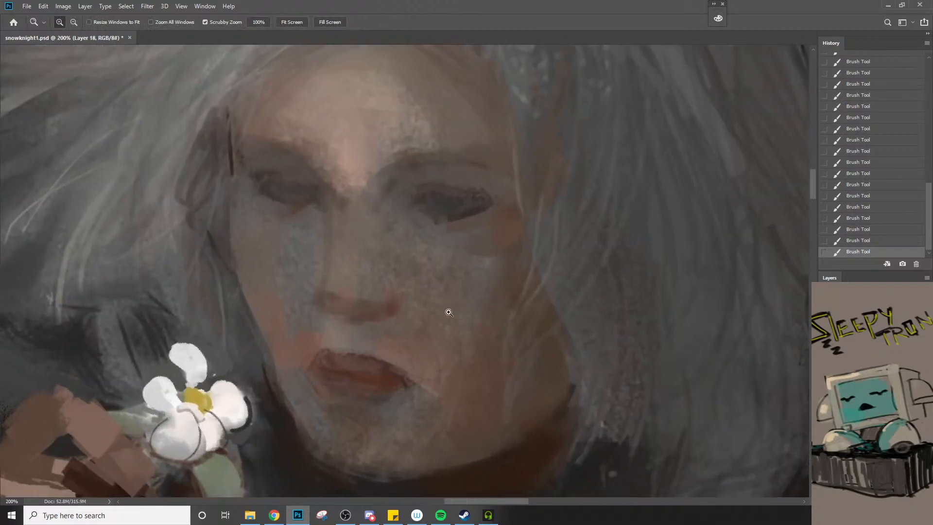
pyautogui.press('b')
pyautogui.rightClick(502, 236)
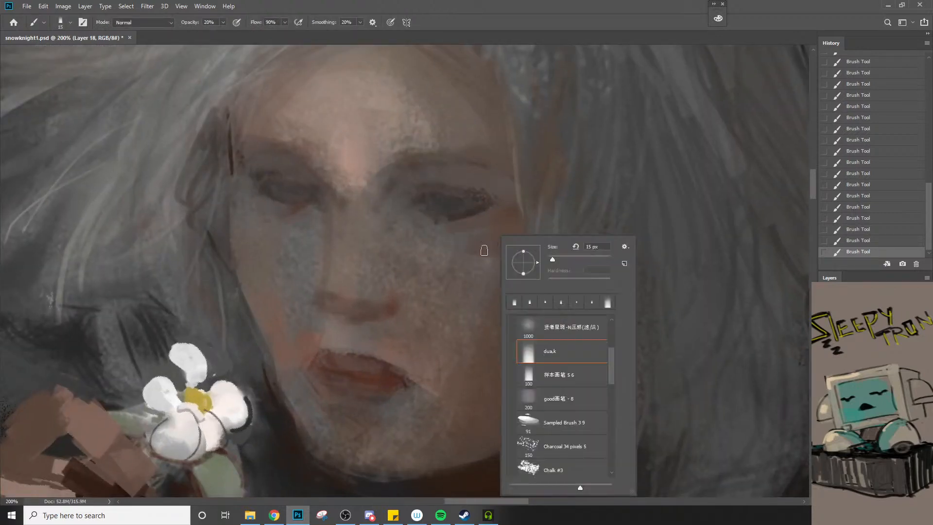
pyautogui.click(567, 403)
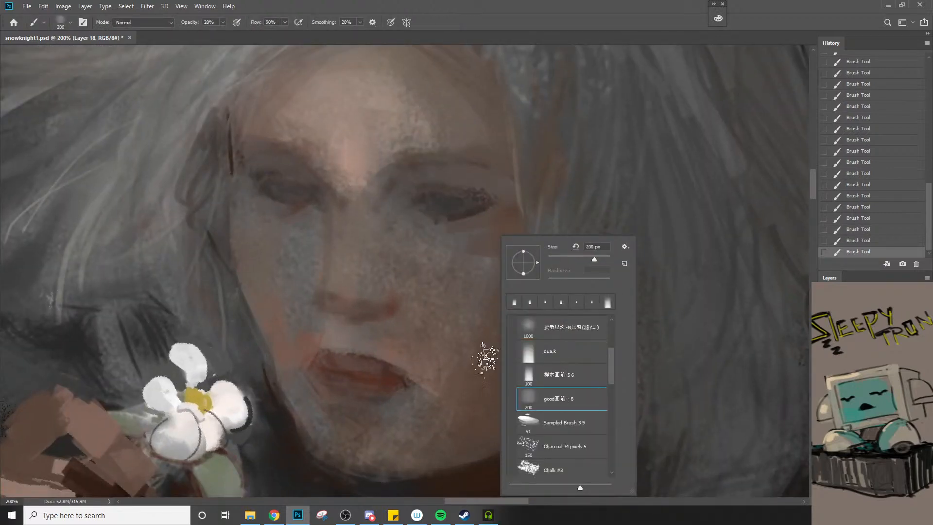
pyautogui.click(462, 321)
pyautogui.press('0')
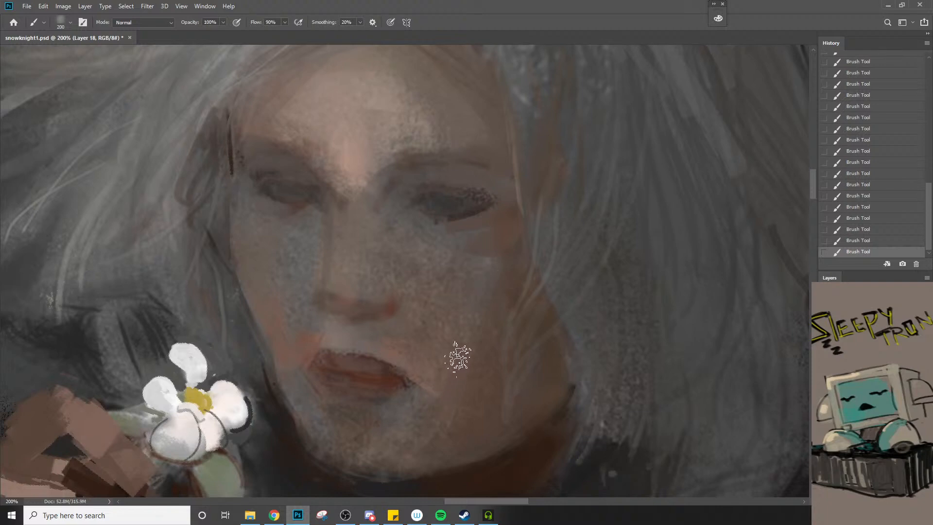
# Paint warm skin texture over the near cheek and jaw, reducing the brush to 100 px
pyautogui.press('[')
pyautogui.press('[')
pyautogui.press('[')
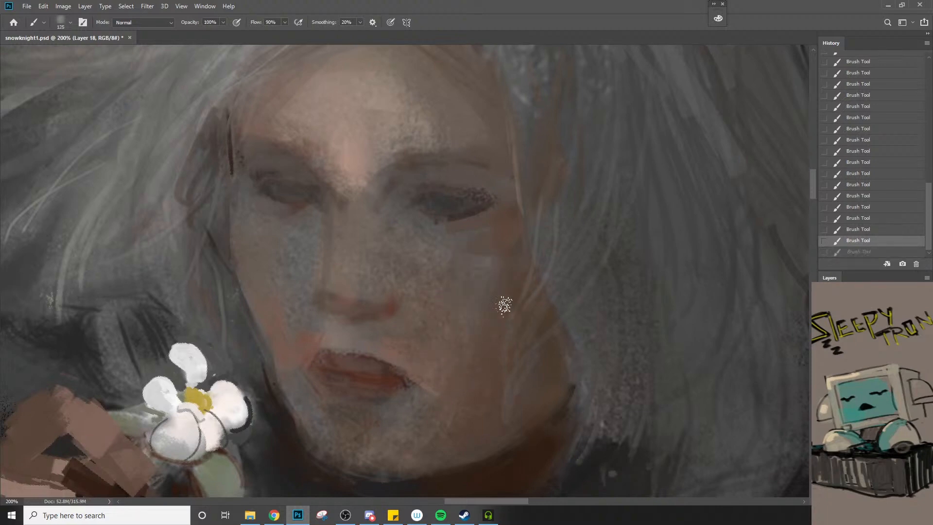
pyautogui.press('[')
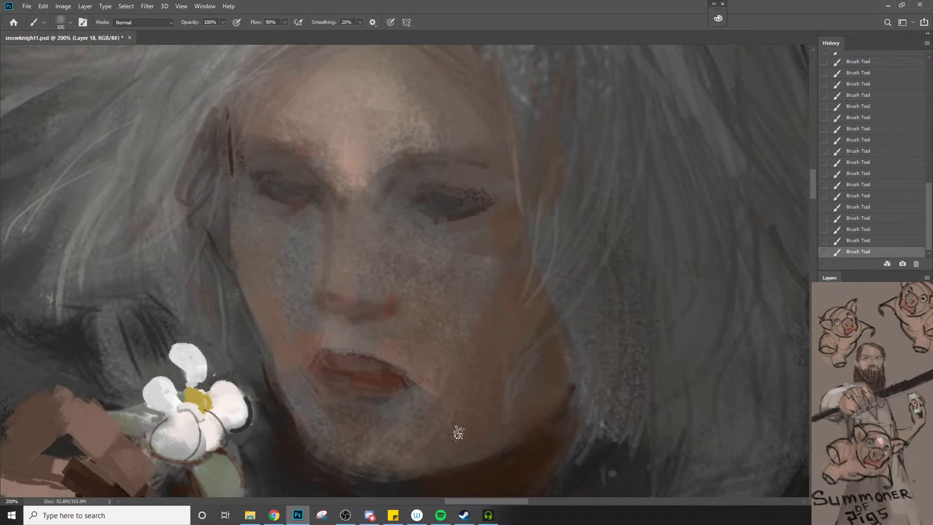
# Try a textured stroke across the upper forehead below the hairline, and undo it
pyautogui.press('z')
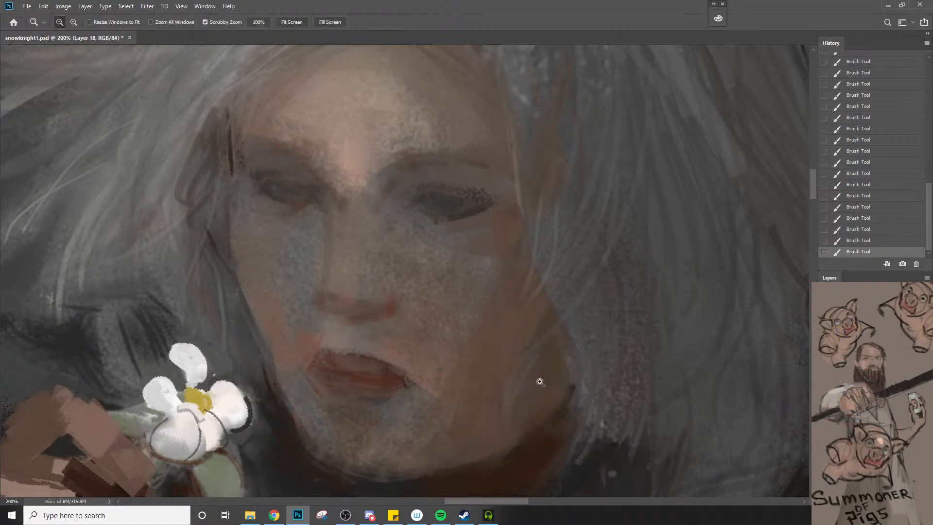
pyautogui.keyDown('alt'); pyautogui.click(523, 399); pyautogui.keyUp('alt')
pyautogui.press('b')
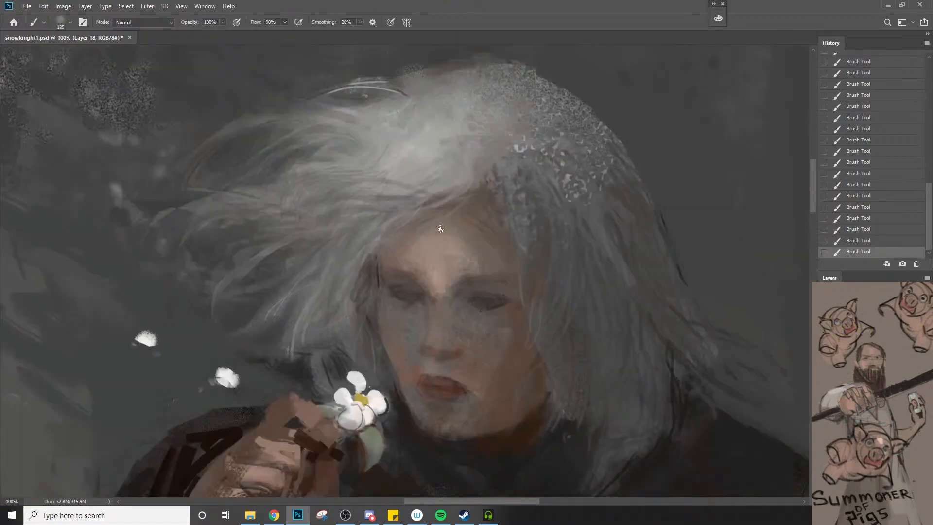
pyautogui.moveTo(428, 228)
pyautogui.mouseDown()
pyautogui.moveTo(485, 254)
pyautogui.moveTo(481, 241)
pyautogui.mouseUp()
pyautogui.hotkey('ctrl', 'z')
pyautogui.press('[')
# Try light textured strokes along the top of the hair with a smaller brush, and undo them
pyautogui.press('z')
pyautogui.keyDown('alt'); pyautogui.click(510, 294); pyautogui.keyUp('alt')
pyautogui.press('space')
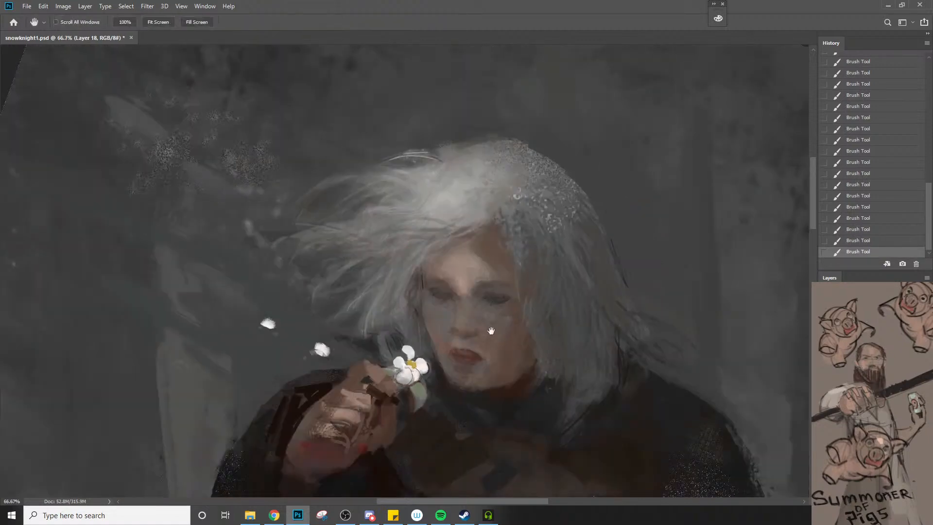
pyautogui.moveTo(525, 355); pyautogui.dragTo(451, 235)
pyautogui.moveTo(510, 315); pyautogui.dragTo(555, 376)
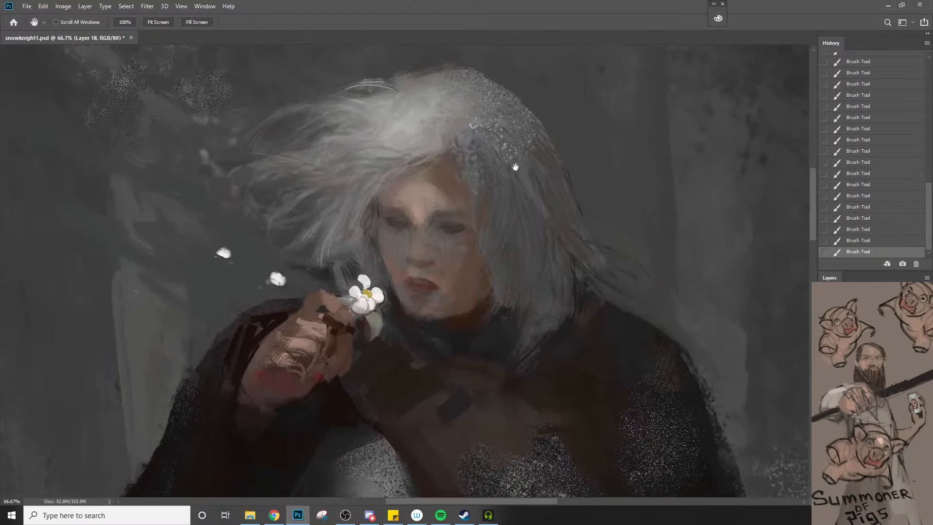
pyautogui.keyDown('alt'); pyautogui.click(542, 153); pyautogui.keyUp('alt')
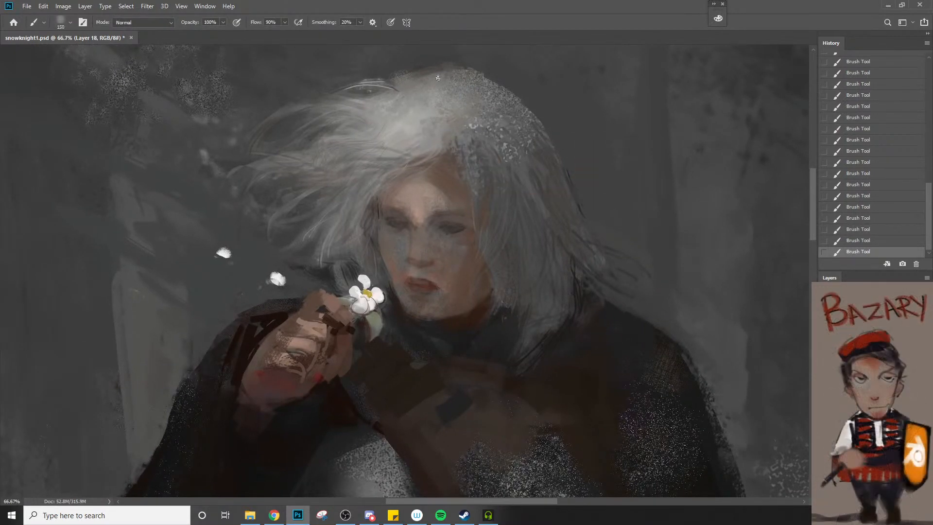
pyautogui.moveTo(438, 80)
pyautogui.mouseDown()
pyautogui.moveTo(506, 120)
pyautogui.moveTo(470, 87)
pyautogui.moveTo(438, 81)
pyautogui.moveTo(499, 99)
pyautogui.moveTo(451, 75)
pyautogui.moveTo(426, 78)
pyautogui.moveTo(502, 96)
pyautogui.moveTo(453, 75)
pyautogui.moveTo(473, 81)
pyautogui.mouseUp()
pyautogui.hotkey('ctrl', 'z')
pyautogui.press('[')
pyautogui.hotkey('ctrl', 'z')
pyautogui.keyDown('alt'); pyautogui.click(501, 161); pyautogui.keyUp('alt')
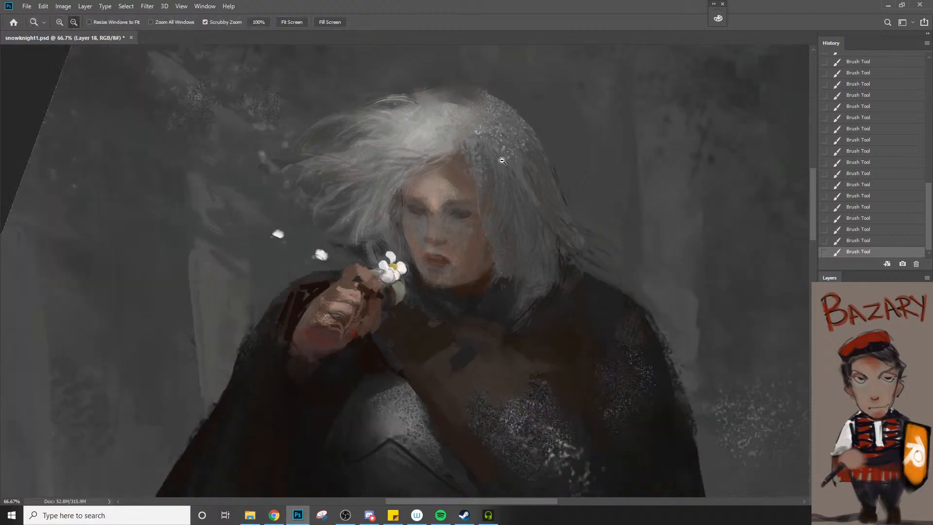
pyautogui.keyDown('alt'); pyautogui.click(502, 160); pyautogui.keyUp('alt')
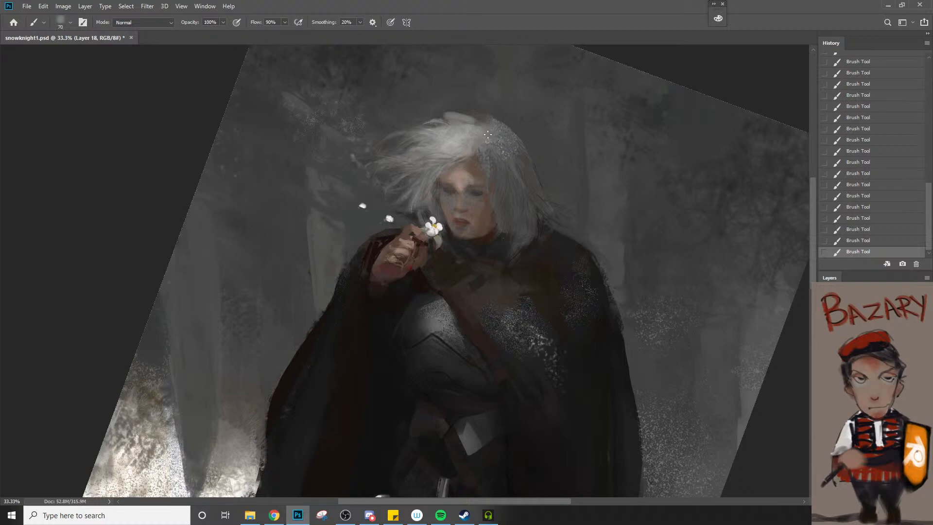
pyautogui.hotkey('ctrl', 'z')
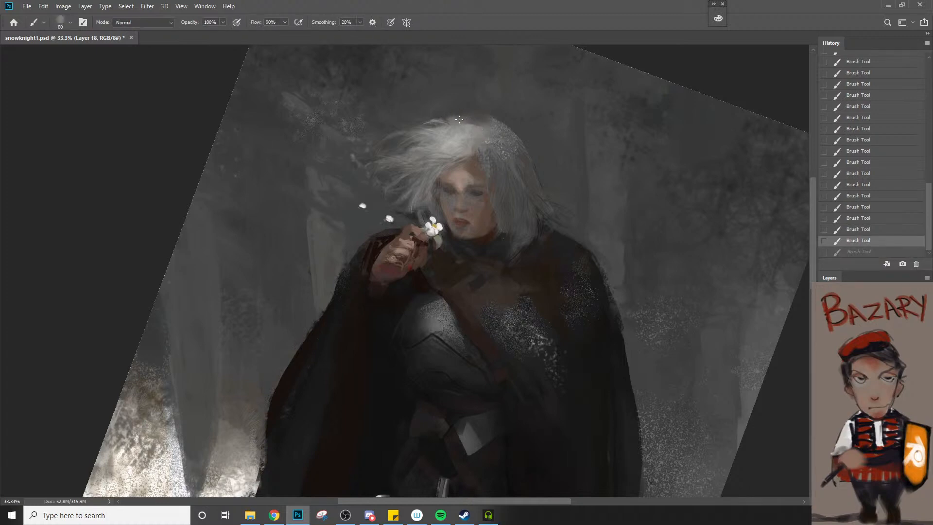
# Round out the crown of the hair with brush strokes, Smudge and Eraser touches, varying the brush size
pyautogui.moveTo(459, 119)
pyautogui.mouseDown()
pyautogui.moveTo(487, 131)
pyautogui.moveTo(464, 116)
pyautogui.moveTo(458, 125)
pyautogui.moveTo(435, 120)
pyautogui.moveTo(469, 121)
pyautogui.moveTo(453, 109)
pyautogui.moveTo(506, 115)
pyautogui.moveTo(498, 113)
pyautogui.moveTo(496, 124)
pyautogui.moveTo(512, 123)
pyautogui.moveTo(505, 118)
pyautogui.moveTo(527, 144)
pyautogui.mouseUp()
pyautogui.hotkey('ctrl', 'z')
pyautogui.press('r')
pyautogui.press('e')
pyautogui.press('b')
pyautogui.hotkey('ctrl', 'z')
pyautogui.press(']')
pyautogui.press(']')
pyautogui.press(']')
pyautogui.hotkey('ctrl', 'z')
pyautogui.press('[')
pyautogui.press('[')
pyautogui.moveTo(529, 150); pyautogui.dragTo(542, 184)
# Soften the speckled crown with the Eraser at 20% opacity and repaint the outer edge of the hair
pyautogui.press('e')
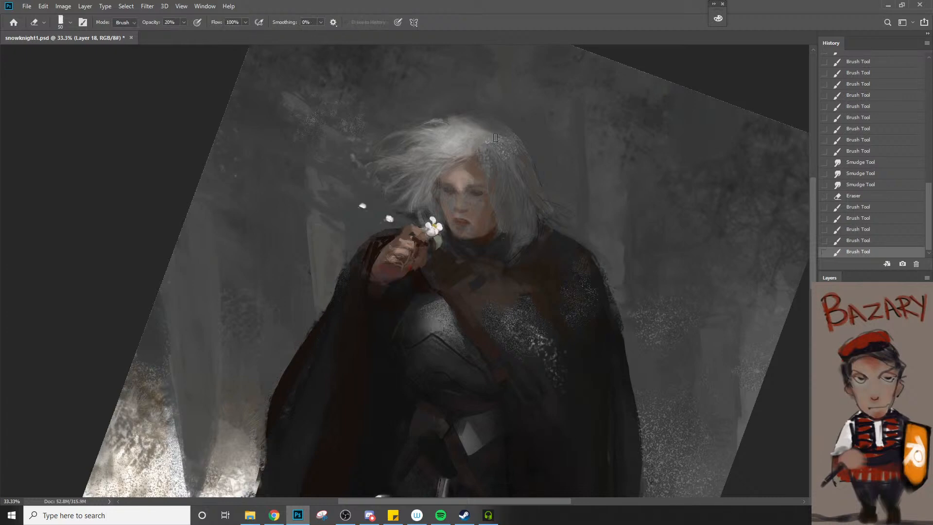
pyautogui.moveTo(481, 128); pyautogui.dragTo(499, 142)
pyautogui.moveTo(474, 129); pyautogui.dragTo(511, 160)
pyautogui.press('b')
pyautogui.moveTo(507, 122); pyautogui.dragTo(529, 154)
# Try a large textured stroke over the crown, undo it, and erase lightly across the speckled hair instead
pyautogui.press('z')
pyautogui.keyDown('alt'); pyautogui.click(516, 198); pyautogui.keyUp('alt')
pyautogui.keyDown('alt'); pyautogui.click(515, 199); pyautogui.keyUp('alt')
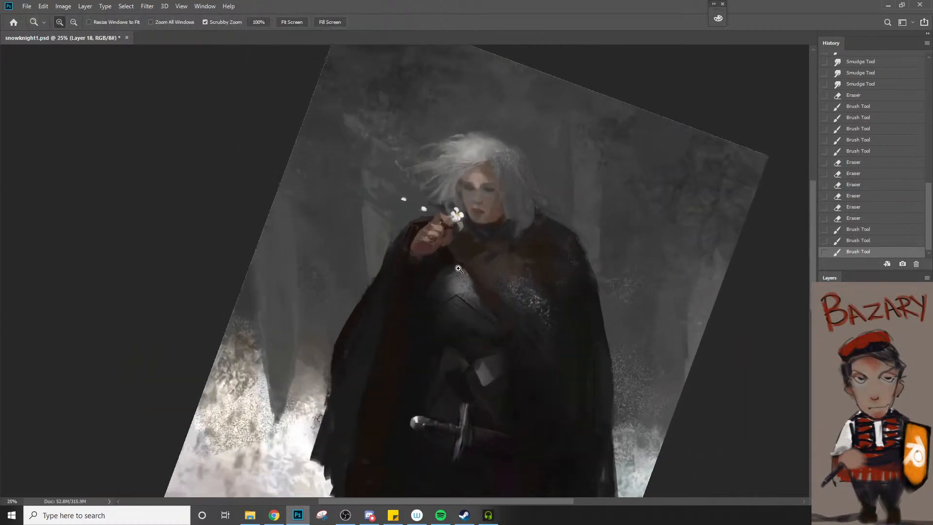
pyautogui.click(519, 144)
pyautogui.press('b')
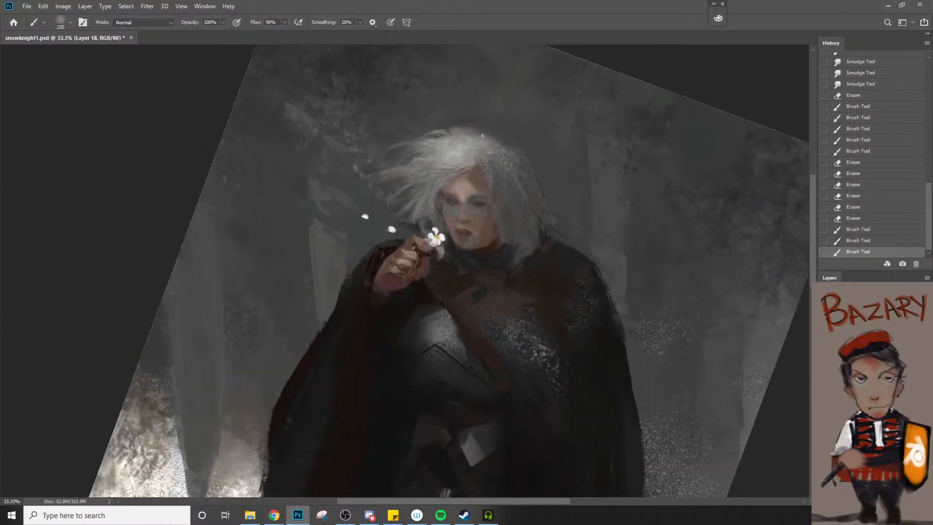
pyautogui.moveTo(479, 129)
pyautogui.mouseDown()
pyautogui.moveTo(509, 154)
pyautogui.moveTo(489, 155)
pyautogui.moveTo(491, 138)
pyautogui.moveTo(476, 132)
pyautogui.moveTo(506, 159)
pyautogui.mouseUp()
pyautogui.hotkey('ctrl', 'z')
pyautogui.press('e')
pyautogui.moveTo(490, 139); pyautogui.dragTo(529, 177)
# Sample a grey from the hair and paint the shaded side of the head at 100% opacity
pyautogui.press('z')
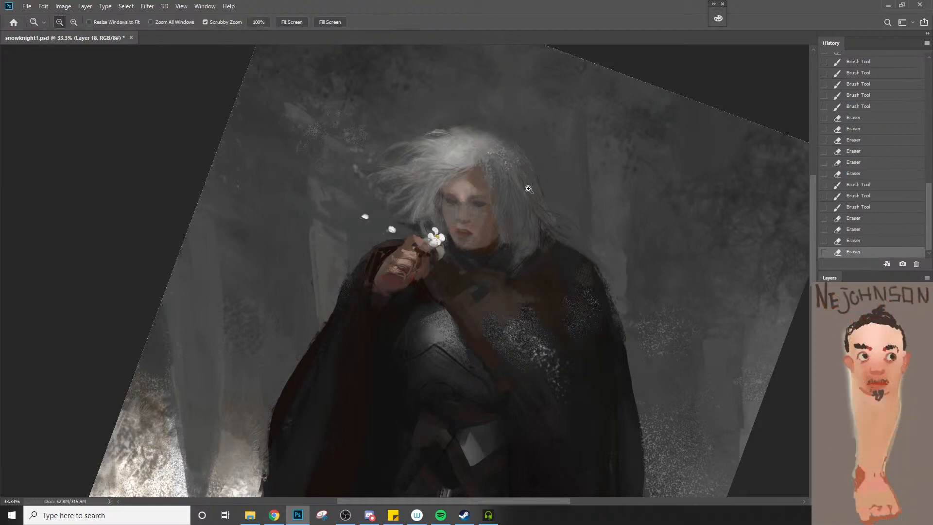
pyautogui.keyDown('alt'); pyautogui.click(515, 224); pyautogui.keyUp('alt')
pyautogui.click(520, 218)
pyautogui.press('b')
pyautogui.keyDown('alt'); pyautogui.click(525, 173); pyautogui.keyUp('alt')
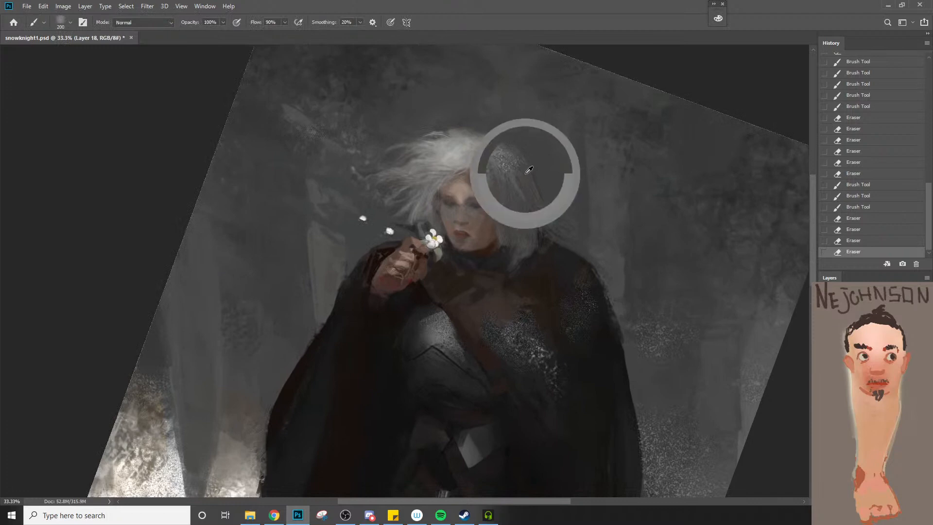
pyautogui.press(']')
pyautogui.moveTo(511, 166); pyautogui.dragTo(533, 200)
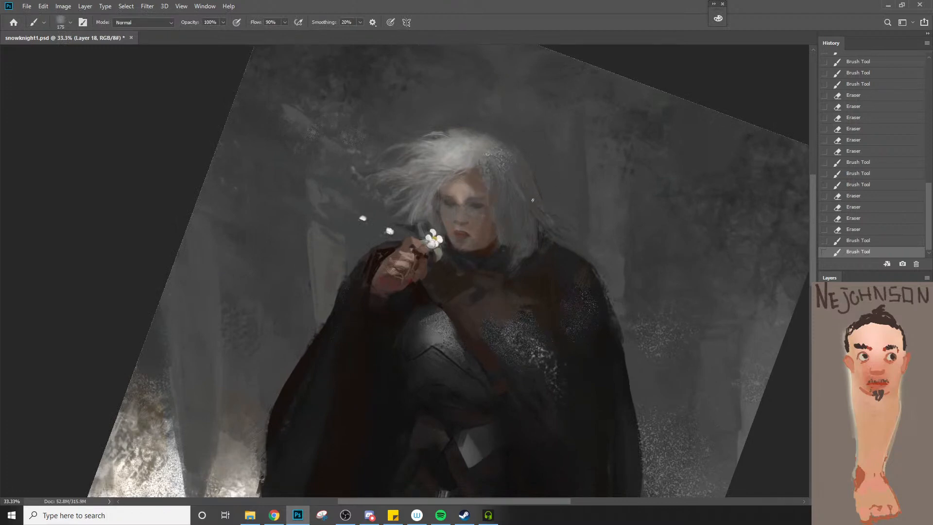
pyautogui.keyDown('alt'); pyautogui.click(528, 213); pyautogui.keyUp('alt')
# Paint a dark strand down the shaded side of the hair and fade the stroke to 11% opacity
pyautogui.moveTo(512, 182); pyautogui.dragTo(526, 208)
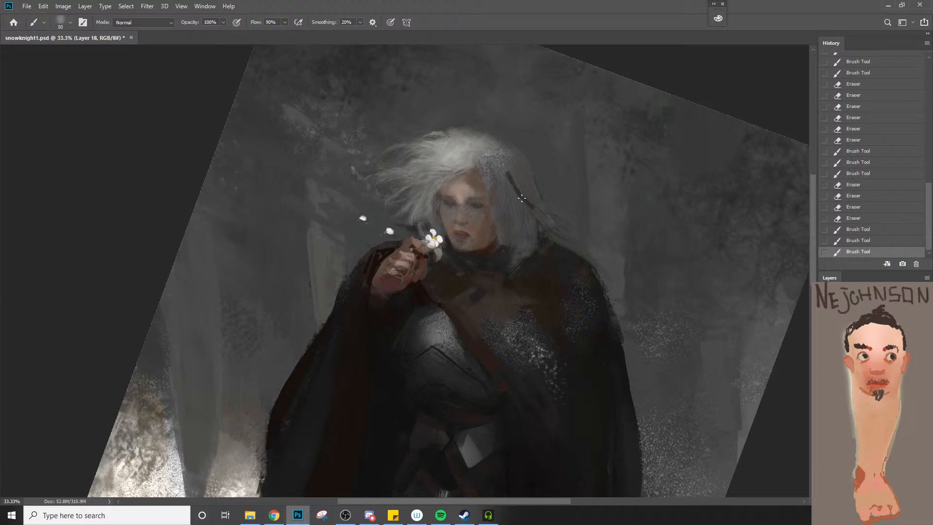
pyautogui.hotkey('ctrl', 'shift', 'f')
pyautogui.write('11')
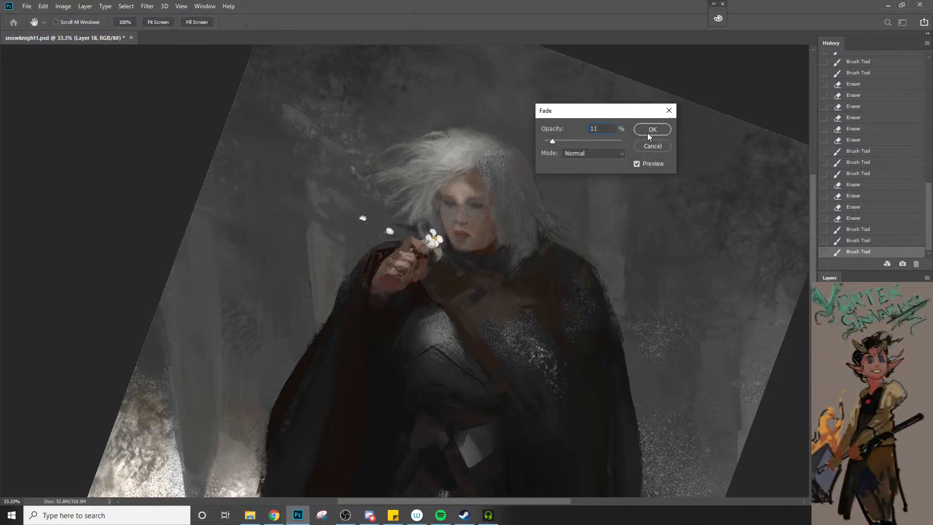
pyautogui.click(650, 129)
# Build up soft strands from the shaded side of the hair toward the shoulder at 10% opacity, enlarging the brush
pyautogui.moveTo(518, 202)
pyautogui.mouseDown()
pyautogui.moveTo(541, 212)
pyautogui.moveTo(512, 166)
pyautogui.moveTo(551, 229)
pyautogui.moveTo(516, 165)
pyautogui.moveTo(552, 225)
pyautogui.mouseUp()
pyautogui.press(']')
pyautogui.press(']')
pyautogui.moveTo(533, 186); pyautogui.dragTo(546, 221)
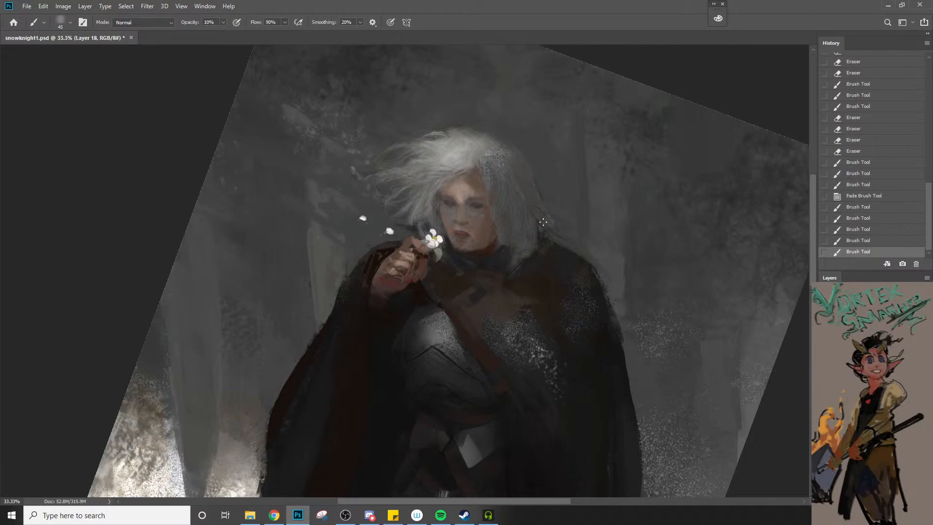
pyautogui.keyDown('alt'); pyautogui.click(503, 186); pyautogui.keyUp('alt')
pyautogui.press(']')
pyautogui.press(']')
pyautogui.press(']')
pyautogui.moveTo(516, 173); pyautogui.dragTo(547, 197)
pyautogui.press('z')
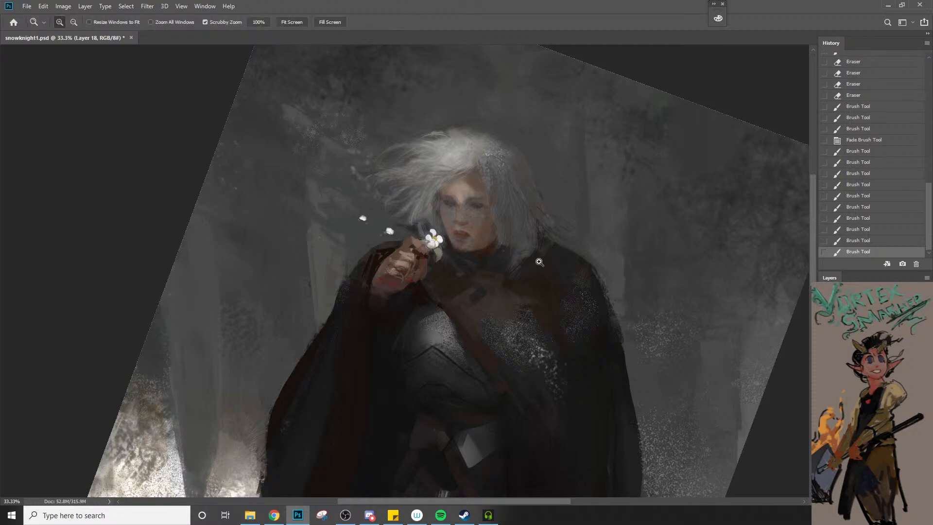
# Brush soft strands through the windblown hair beside the face at 10% opacity
pyautogui.keyDown('alt'); pyautogui.click(535, 248); pyautogui.keyUp('alt')
pyautogui.click(470, 232)
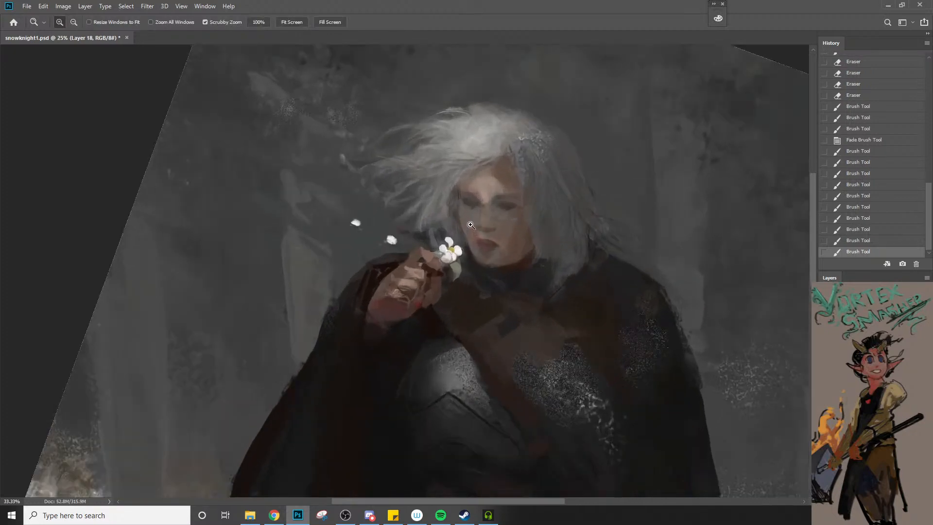
pyautogui.press('b')
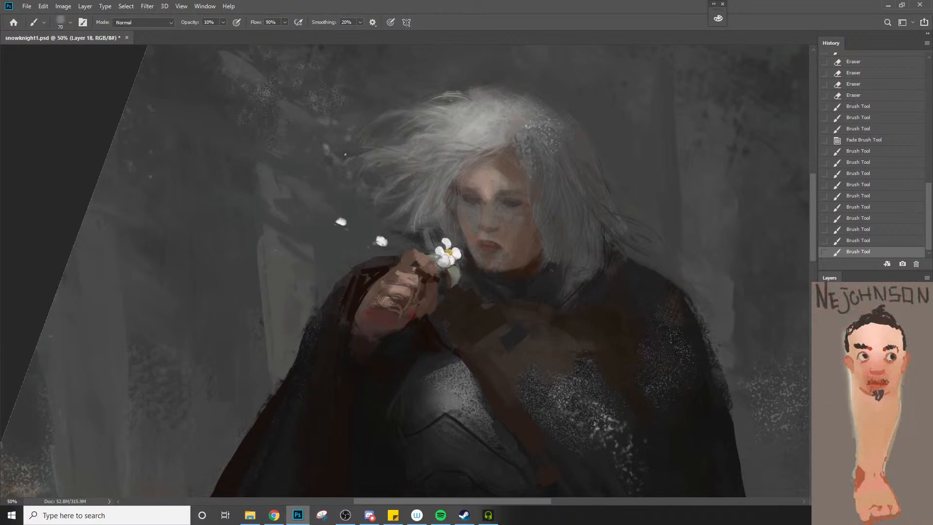
pyautogui.moveTo(361, 206); pyautogui.dragTo(396, 172)
pyautogui.moveTo(364, 209)
pyautogui.mouseDown()
pyautogui.moveTo(396, 179)
pyautogui.moveTo(412, 227)
pyautogui.mouseUp()
pyautogui.moveTo(426, 173); pyautogui.dragTo(417, 213)
pyautogui.moveTo(450, 184)
pyautogui.mouseDown()
pyautogui.moveTo(453, 214)
pyautogui.moveTo(404, 187)
pyautogui.moveTo(400, 154)
pyautogui.mouseUp()
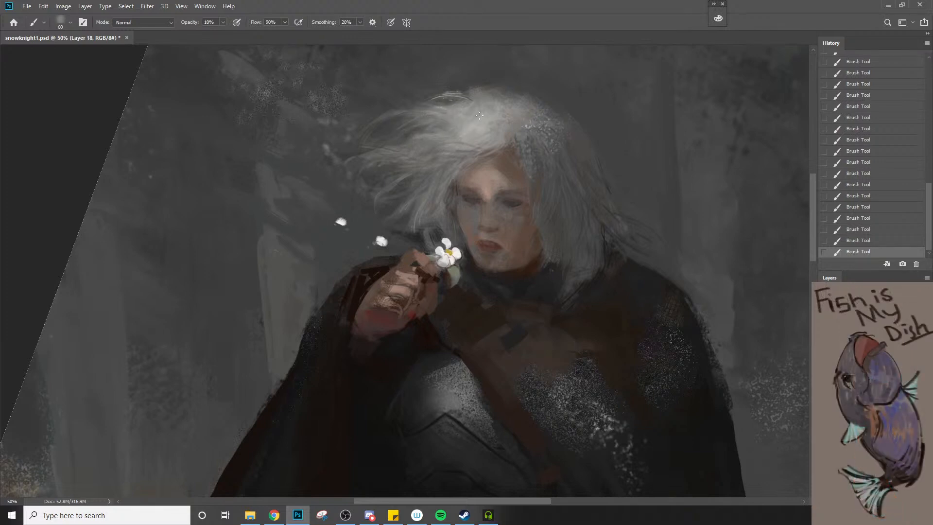
# Set the painting colour to the dark blue 18213c for shading the face
pyautogui.press('z')
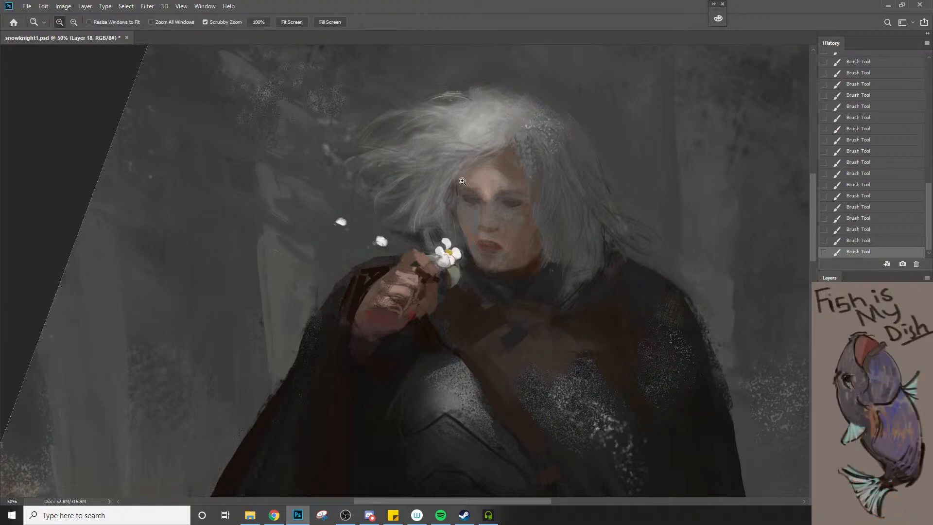
pyautogui.keyDown('alt'); pyautogui.click(458, 200); pyautogui.keyUp('alt')
pyautogui.keyDown('alt'); pyautogui.click(459, 200); pyautogui.keyUp('alt')
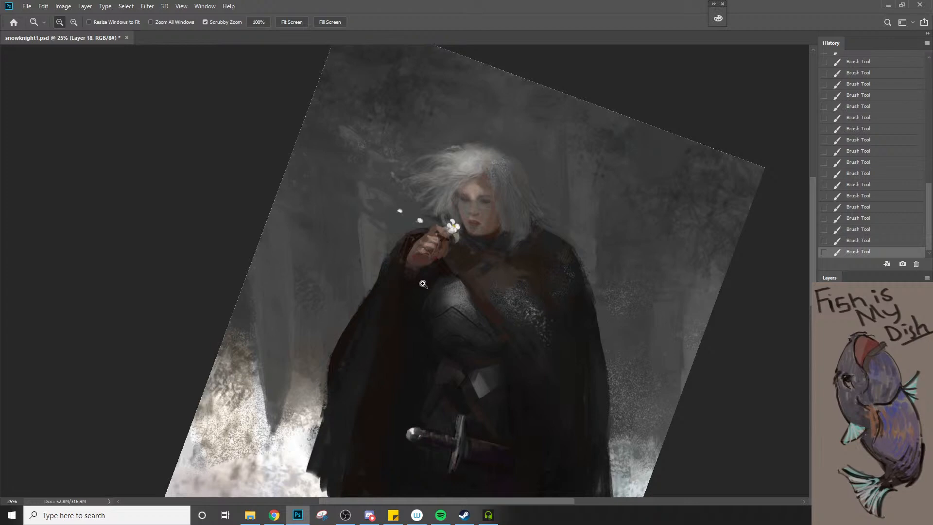
pyautogui.click(478, 190)
pyautogui.click(457, 211)
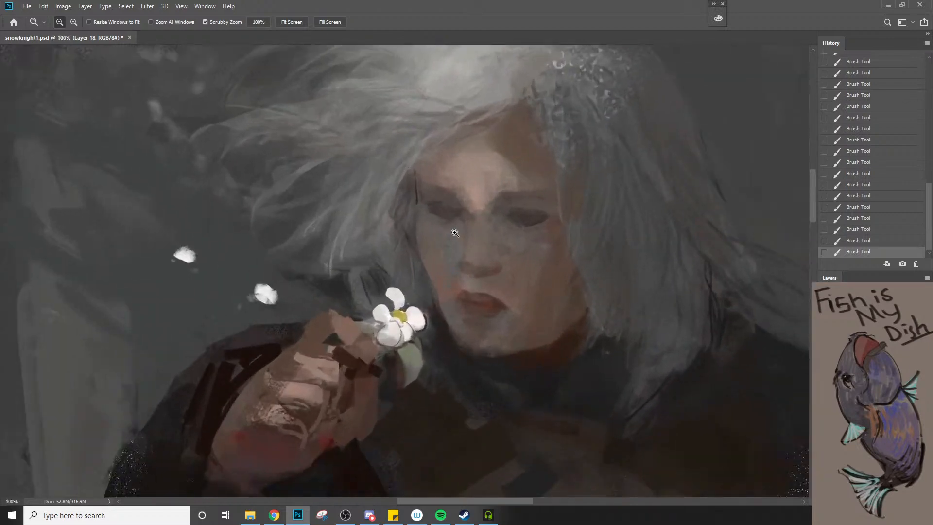
pyautogui.click(457, 210)
pyautogui.press('b')
pyautogui.press('n')
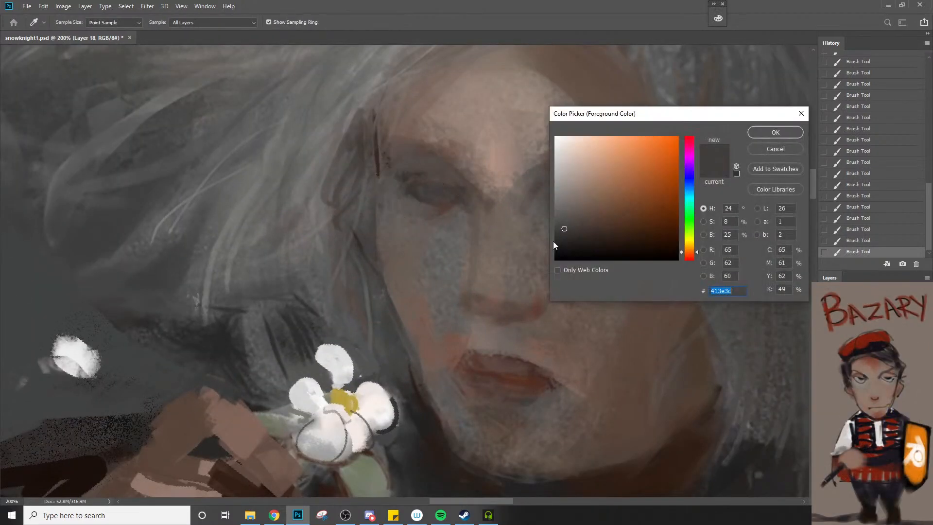
pyautogui.click(690, 183)
pyautogui.moveTo(608, 239); pyautogui.dragTo(629, 230)
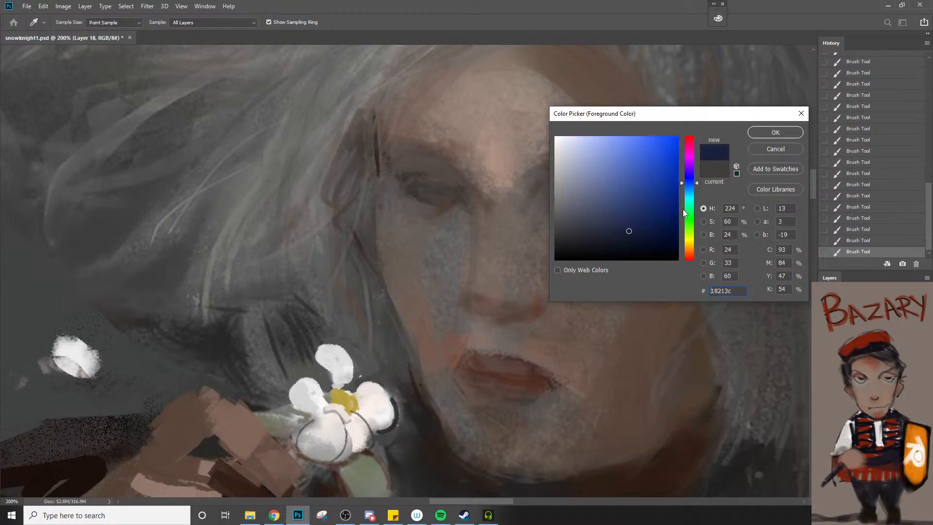
pyautogui.click(776, 132)
# Shade both eye sockets with the dark blue at 10% opacity, using a smaller brush for the shadowed eye
pyautogui.moveTo(433, 194); pyautogui.dragTo(472, 203)
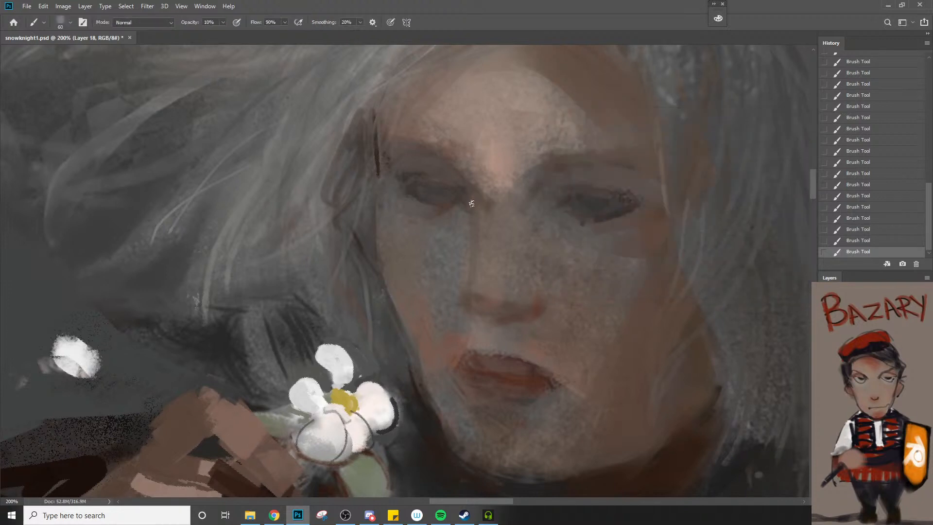
pyautogui.press('[')
pyautogui.moveTo(607, 206)
pyautogui.mouseDown()
pyautogui.moveTo(628, 206)
pyautogui.moveTo(595, 212)
pyautogui.mouseUp()
pyautogui.keyDown('alt'); pyautogui.click(563, 272); pyautogui.keyUp('alt')
pyautogui.keyDown('alt'); pyautogui.click(561, 275); pyautogui.keyUp('alt')
pyautogui.keyDown('alt'); pyautogui.click(556, 287); pyautogui.keyUp('alt')
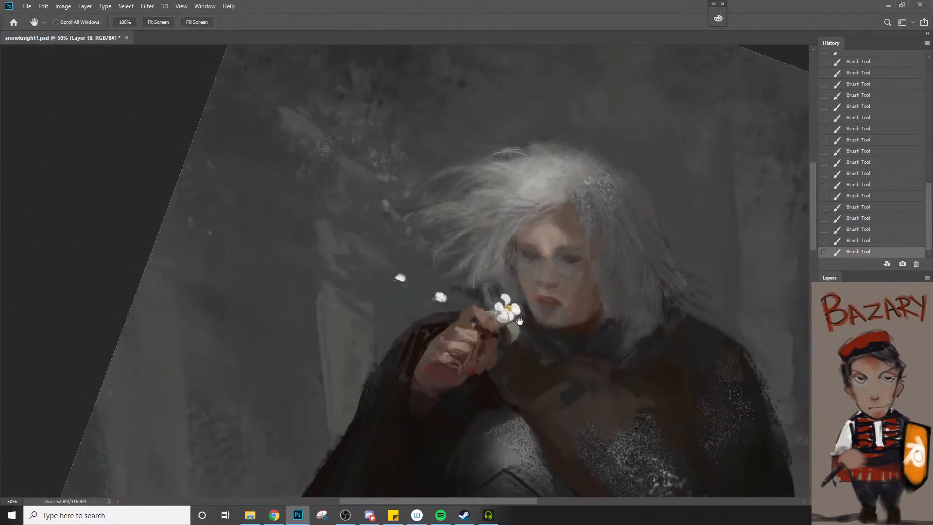
# Touch up the face around the nose and mouth with small 10% opacity strokes, undoing and restoring the last one
pyautogui.moveTo(520, 321); pyautogui.dragTo(339, 264)
pyautogui.click(335, 217)
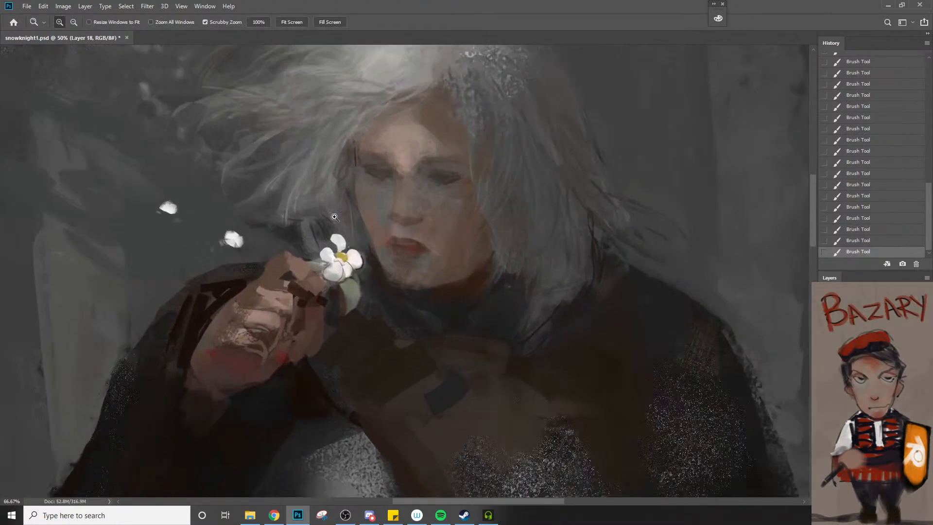
pyautogui.click(334, 217)
pyautogui.press('b')
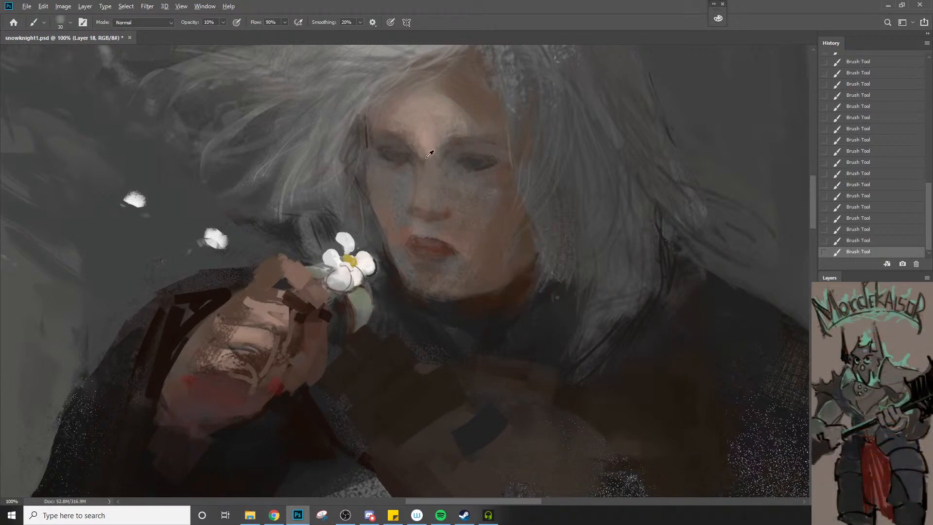
pyautogui.keyDown('alt'); pyautogui.click(407, 188); pyautogui.keyUp('alt')
pyautogui.hotkey('ctrl', 'z')
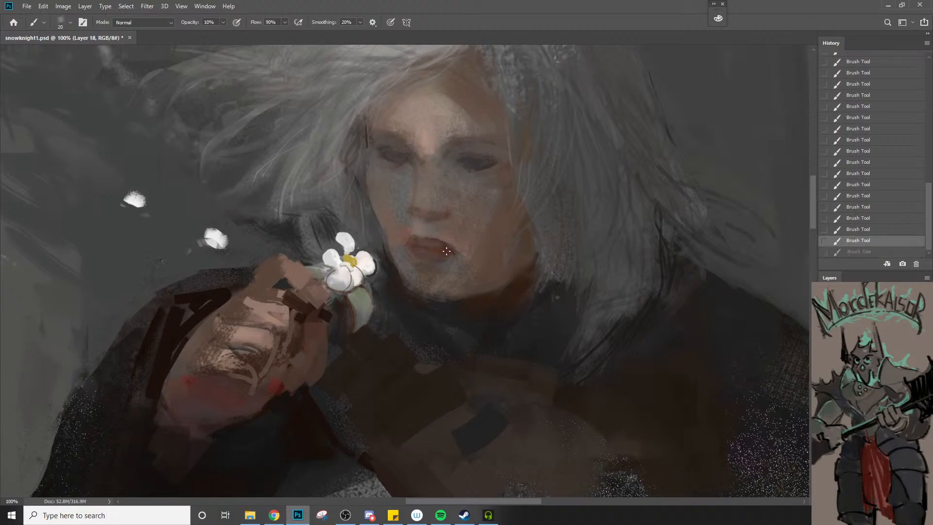
pyautogui.hotkey('ctrl', 'shift', 'z')
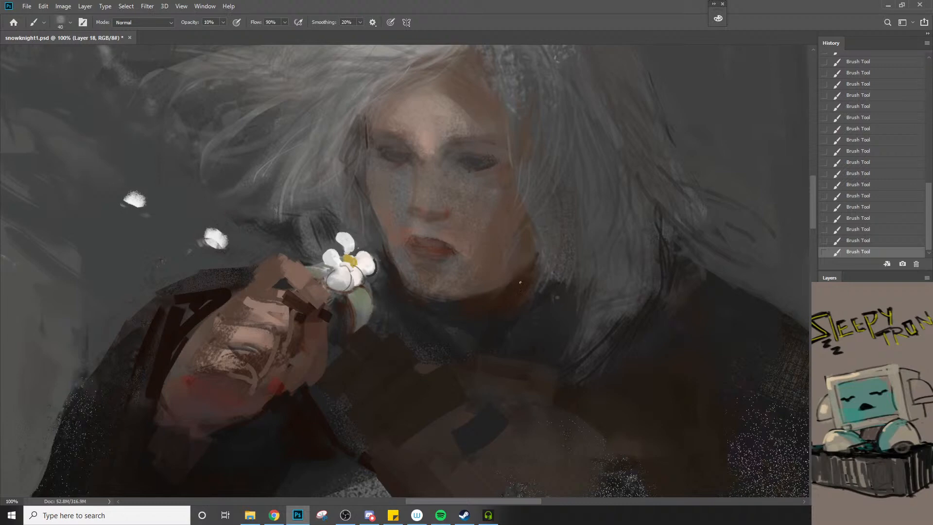
# Choose the db brush preset, shrink it to 10 px and define the jaw's edge against the collar
pyautogui.rightClick(494, 272)
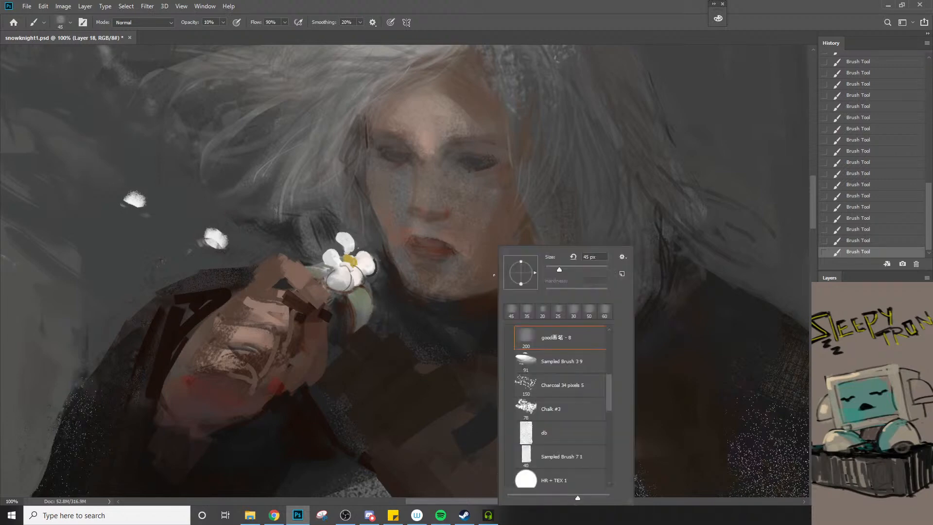
pyautogui.click(549, 440)
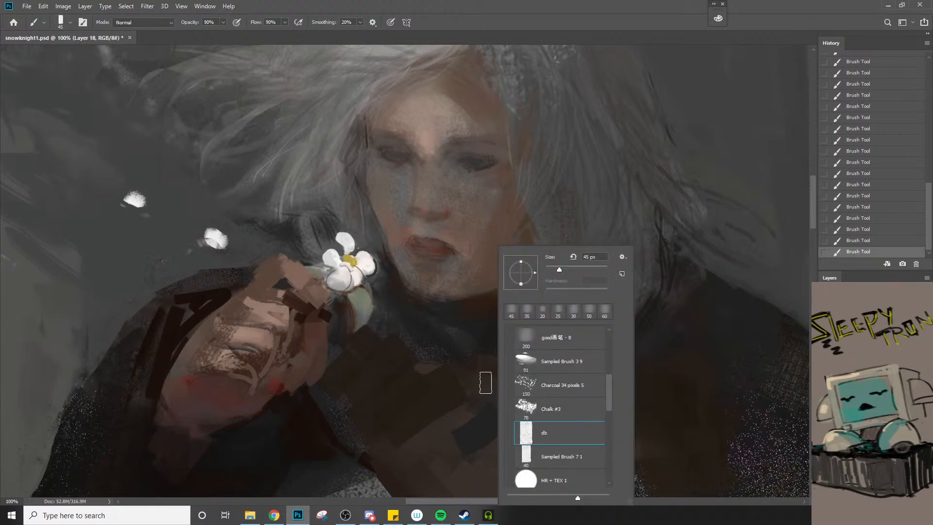
pyautogui.keyDown('alt'); pyautogui.click(477, 307); pyautogui.keyUp('alt')
pyautogui.press('[')
pyautogui.press('[')
pyautogui.press('[')
pyautogui.press('[')
pyautogui.press('[')
pyautogui.press('[')
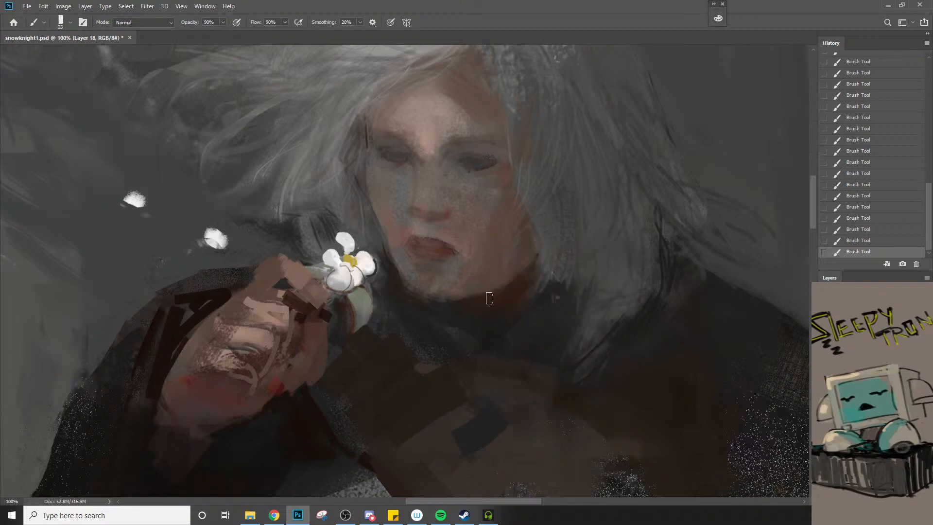
pyautogui.press('[')
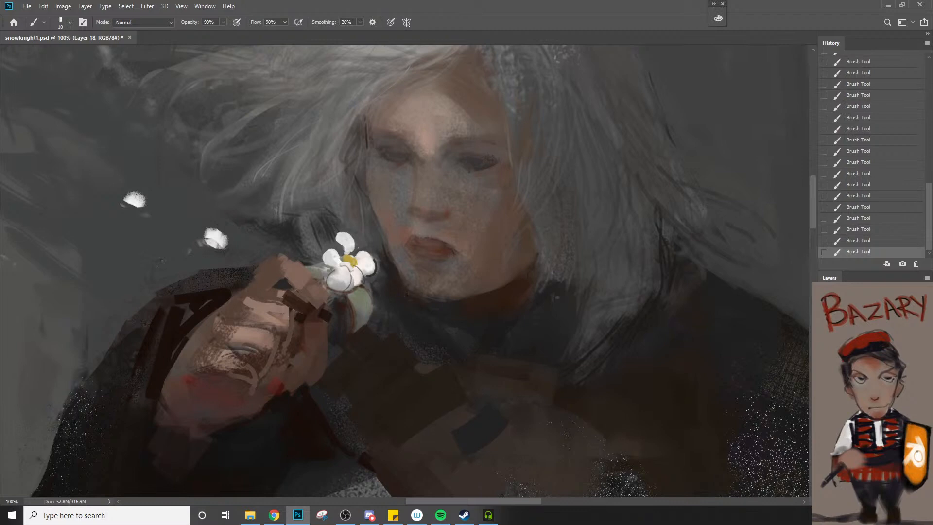
# Rework the cloak's upper shoulder edge behind the raised hand with small strokes at 90% opacity
pyautogui.keyDown('ctrl'); pyautogui.keyDown('alt'); pyautogui.click(460, 345); pyautogui.keyUp('alt'); pyautogui.keyUp('ctrl')
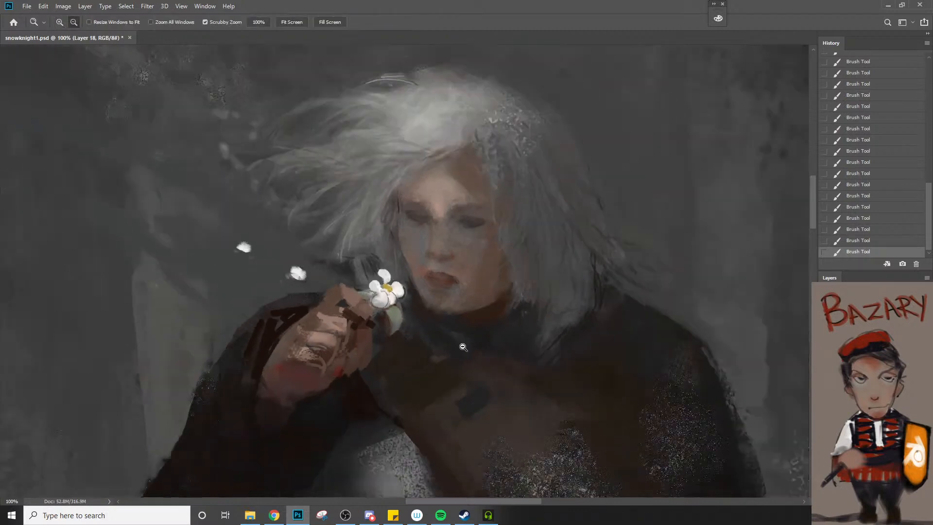
pyautogui.keyDown('ctrl'); pyautogui.keyDown('alt'); pyautogui.click(463, 345); pyautogui.keyUp('alt'); pyautogui.keyUp('ctrl')
pyautogui.moveTo(486, 375); pyautogui.dragTo(500, 317)
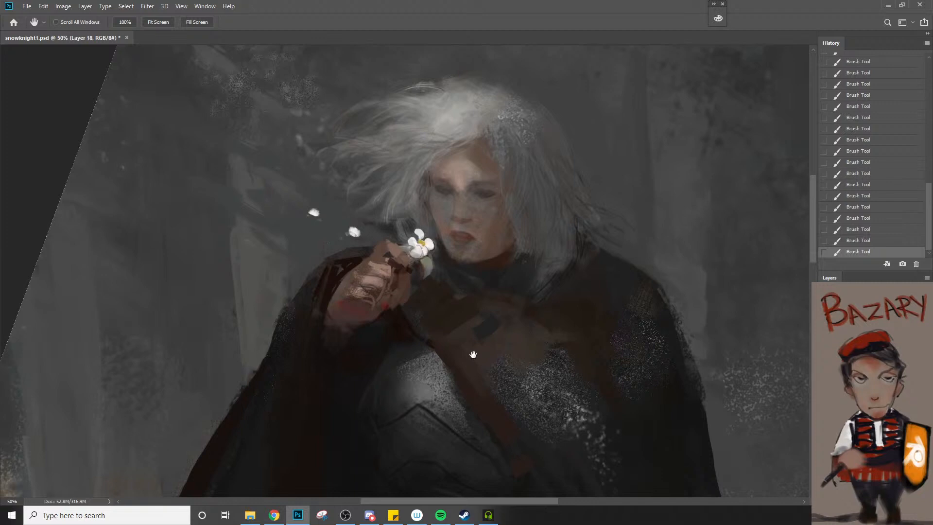
pyautogui.keyDown('ctrl'); pyautogui.click(402, 308); pyautogui.keyUp('ctrl')
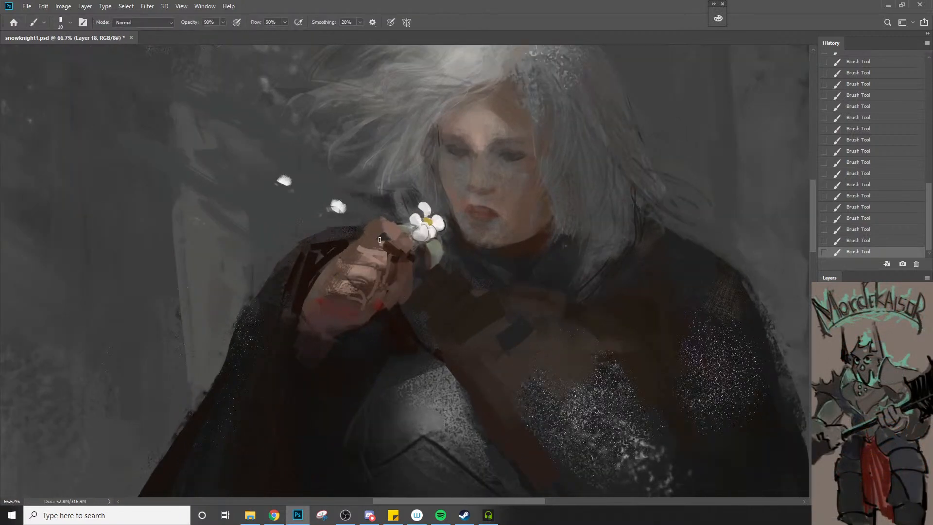
pyautogui.press(']')
pyautogui.keyDown('alt'); pyautogui.click(370, 229); pyautogui.keyUp('alt')
pyautogui.press('[')
pyautogui.keyDown('alt'); pyautogui.click(360, 229); pyautogui.keyUp('alt')
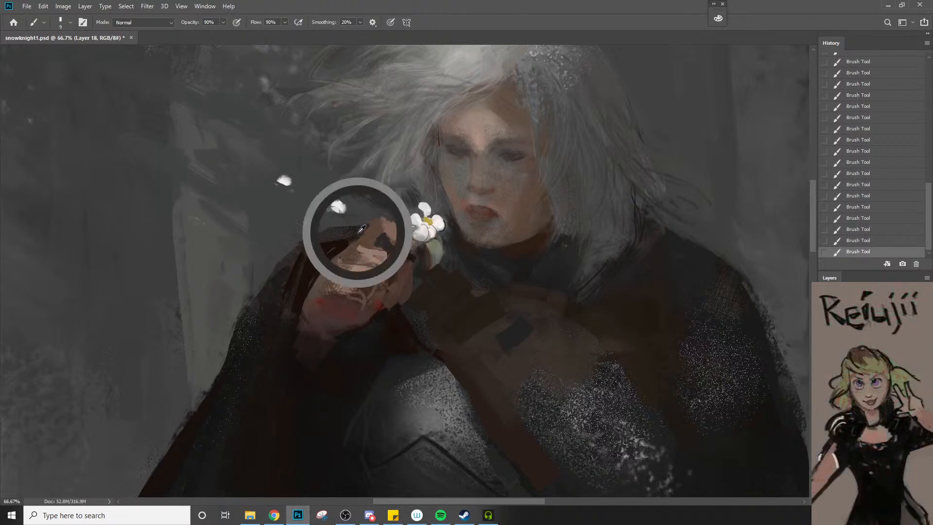
pyautogui.press('[')
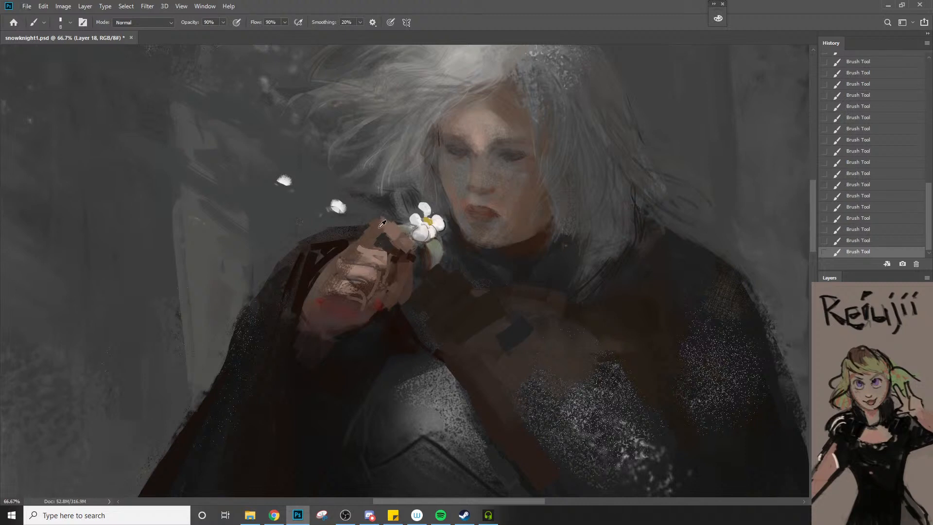
# Clean up the top of the raised index finger and paint the background between it and the flower
pyautogui.moveTo(379, 224); pyautogui.dragTo(398, 232)
pyautogui.press(']')
pyautogui.keyDown('alt'); pyautogui.click(388, 200); pyautogui.keyUp('alt')
pyautogui.press('[')
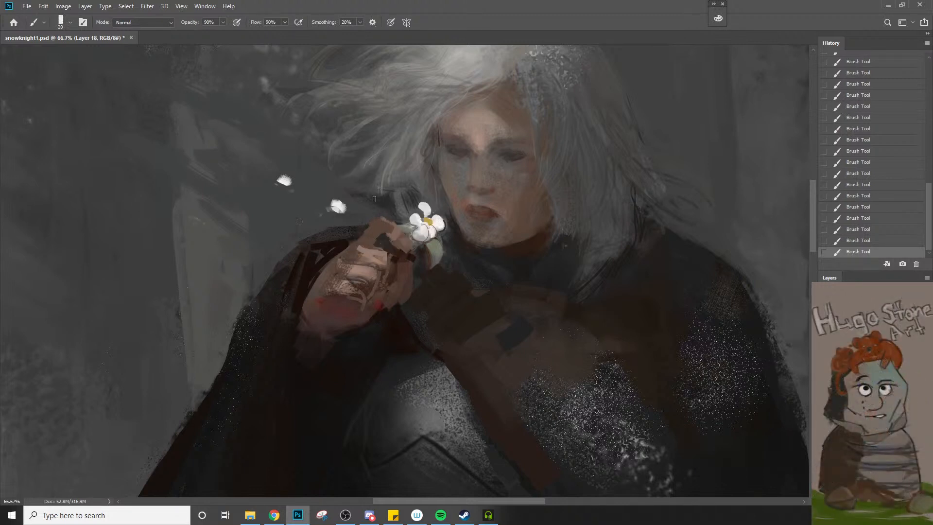
pyautogui.keyDown('alt'); pyautogui.click(402, 197); pyautogui.keyUp('alt')
pyautogui.keyDown('alt'); pyautogui.click(396, 203); pyautogui.keyUp('alt')
pyautogui.press('[')
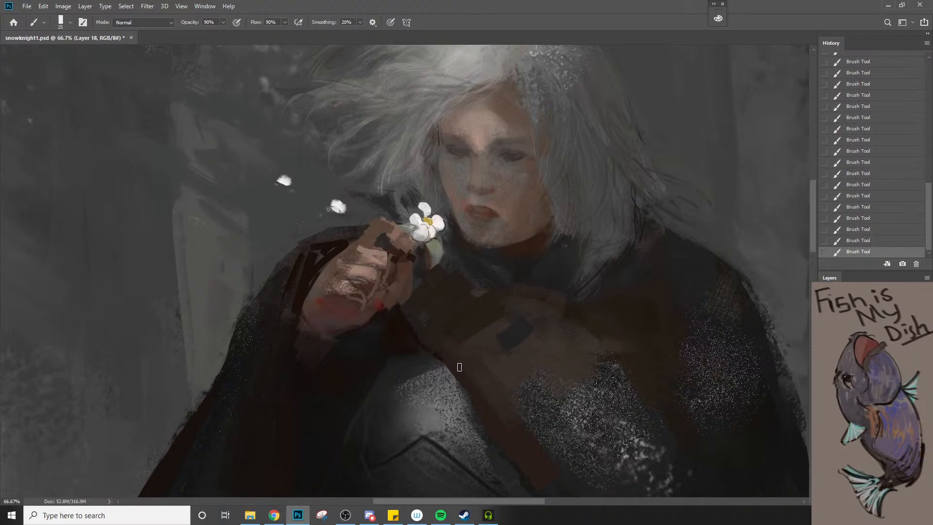
# Repaint the dark cloak folds beside the hand and trim the shoulder's upper outline with a larger brush
pyautogui.keyDown('alt'); pyautogui.click(458, 342); pyautogui.keyUp('alt')
pyautogui.moveTo(462, 336); pyautogui.dragTo(489, 283)
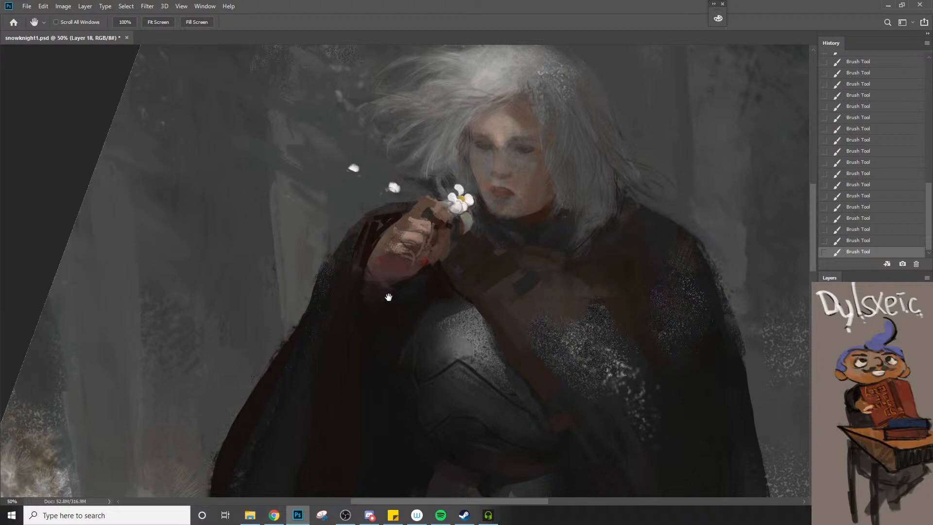
pyautogui.press('b')
pyautogui.keyDown('ctrl'); pyautogui.click(368, 232); pyautogui.keyUp('ctrl')
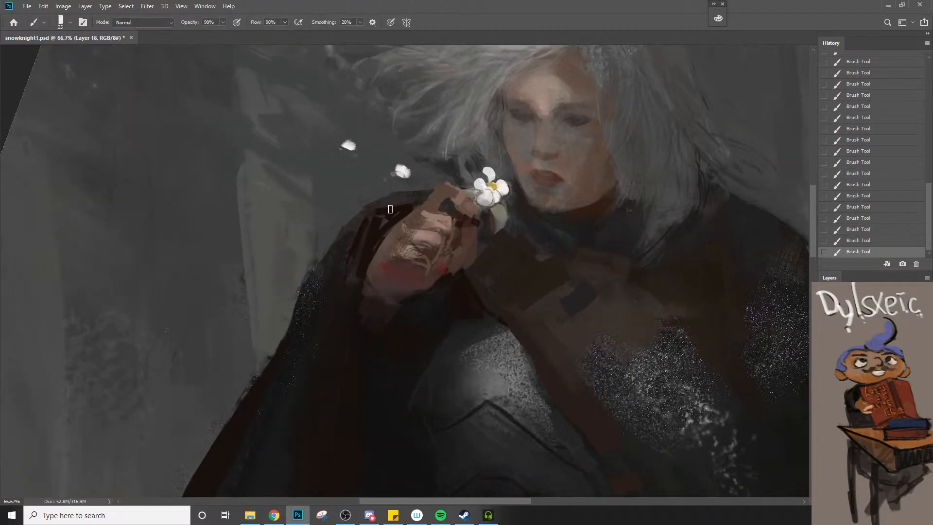
pyautogui.press('[')
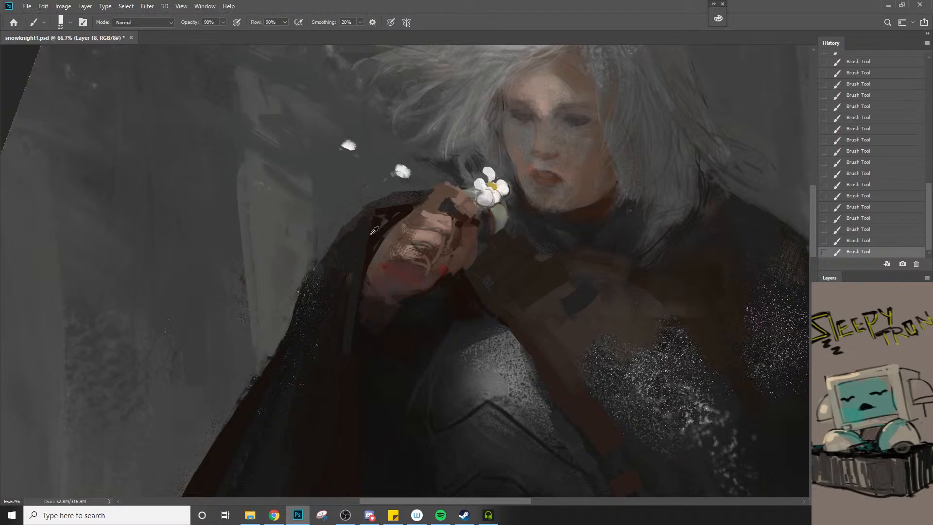
pyautogui.keyDown('alt'); pyautogui.click(388, 202); pyautogui.keyUp('alt')
pyautogui.press(']')
pyautogui.press(']')
pyautogui.moveTo(367, 219)
pyautogui.mouseDown()
pyautogui.moveTo(413, 202)
pyautogui.moveTo(344, 212)
pyautogui.moveTo(405, 196)
pyautogui.mouseUp()
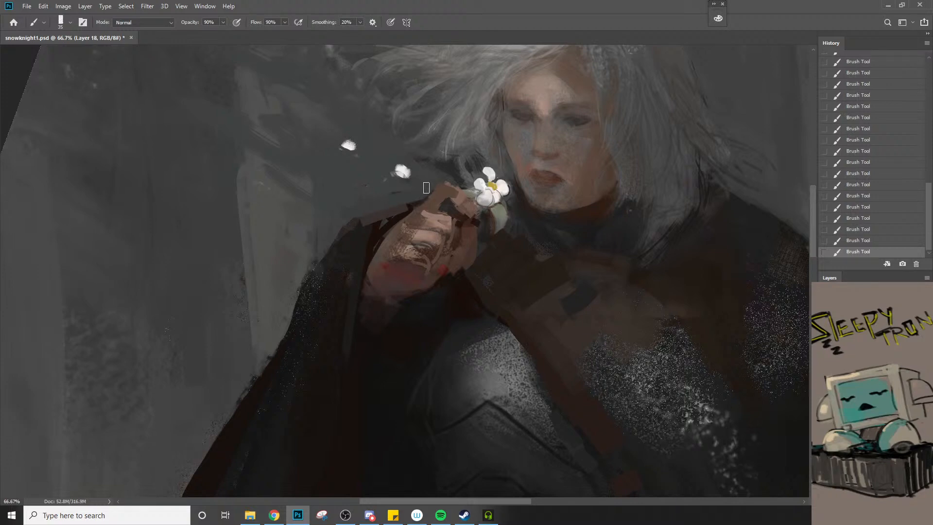
# Sample a dark tone at the wrist and paint a shadow down into the sleeve with an enlarged brush
pyautogui.press('z')
pyautogui.keyDown('alt'); pyautogui.click(396, 251); pyautogui.keyUp('alt')
pyautogui.keyDown('alt'); pyautogui.click(394, 251); pyautogui.keyUp('alt')
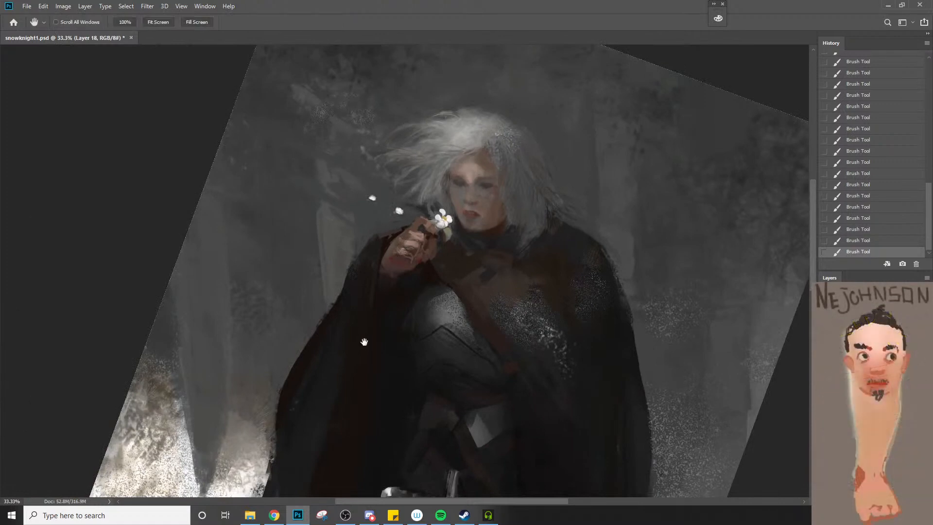
pyautogui.click(376, 293)
pyautogui.press('b')
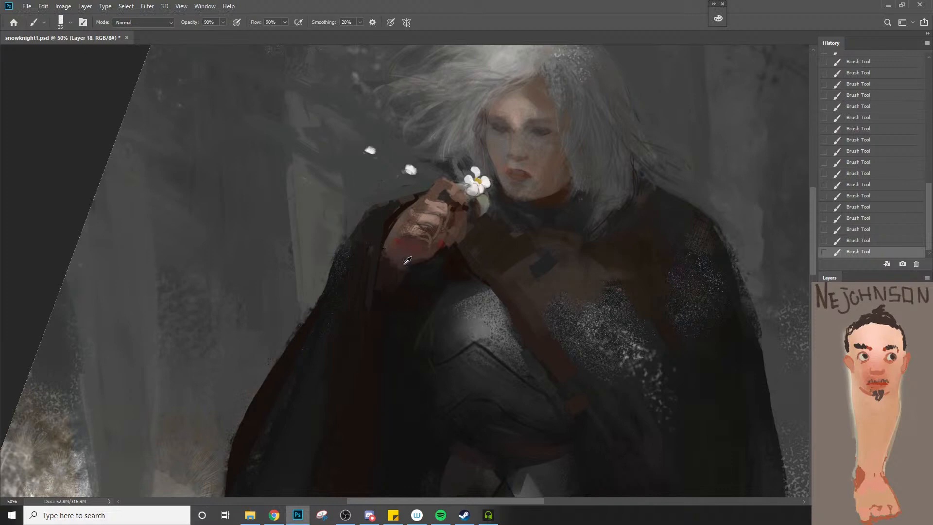
pyautogui.keyDown('alt'); pyautogui.click(400, 266); pyautogui.keyUp('alt')
pyautogui.press(']')
pyautogui.press(']')
pyautogui.press(']')
pyautogui.moveTo(395, 264)
pyautogui.mouseDown()
pyautogui.moveTo(385, 294)
pyautogui.moveTo(399, 242)
pyautogui.moveTo(377, 314)
pyautogui.moveTo(368, 269)
pyautogui.moveTo(390, 274)
pyautogui.moveTo(382, 293)
pyautogui.mouseUp()
# Blend the wrist into the sleeve's shadow with broad strokes at 20% opacity
pyautogui.press('2')
pyautogui.press(']')
pyautogui.keyDown('alt'); pyautogui.click(392, 271); pyautogui.keyUp('alt')
pyautogui.press('[')
pyautogui.moveTo(402, 257); pyautogui.dragTo(376, 312)
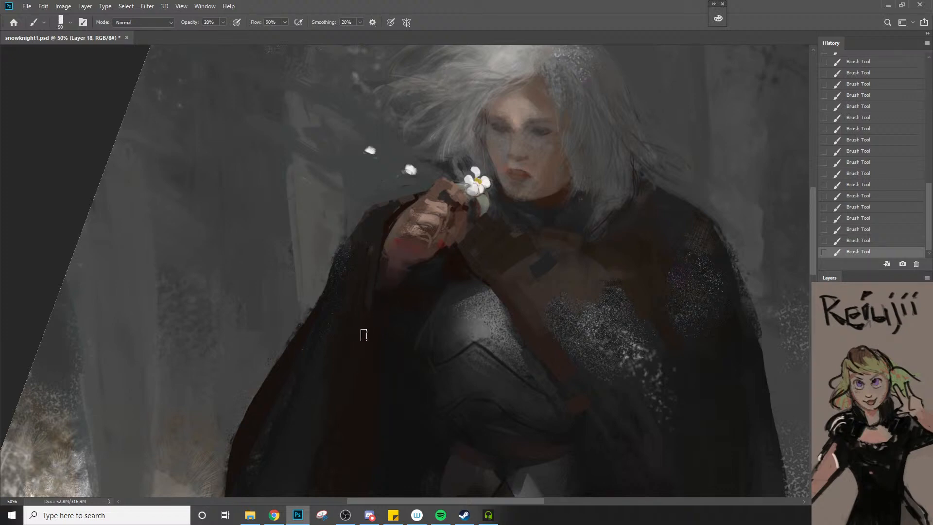
# Refine the index finger and the gap below it with a 20 px brush at 90% opacity, undoing the last knuckle stroke
pyautogui.press('[')
pyautogui.press('[')
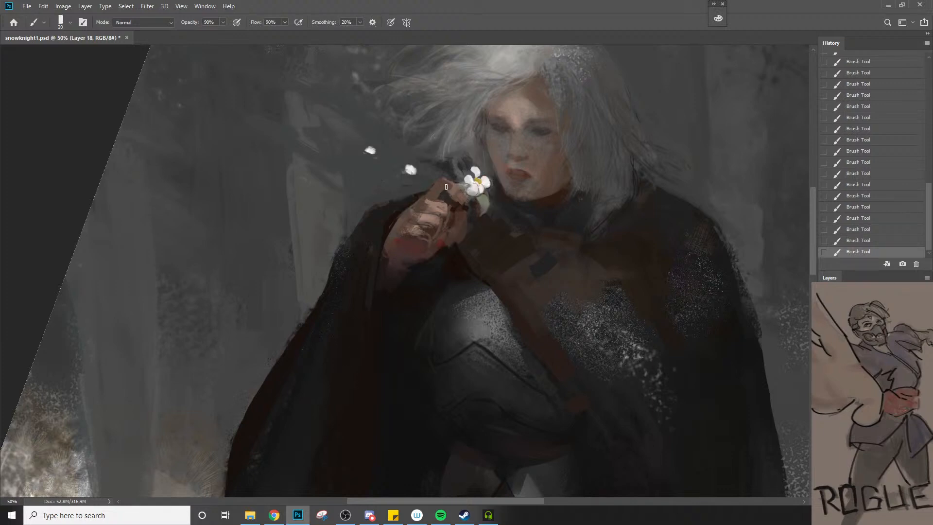
pyautogui.moveTo(446, 185); pyautogui.dragTo(457, 189)
pyautogui.keyDown('alt'); pyautogui.click(447, 198); pyautogui.keyUp('alt')
pyautogui.moveTo(452, 200); pyautogui.dragTo(453, 211)
pyautogui.press('[')
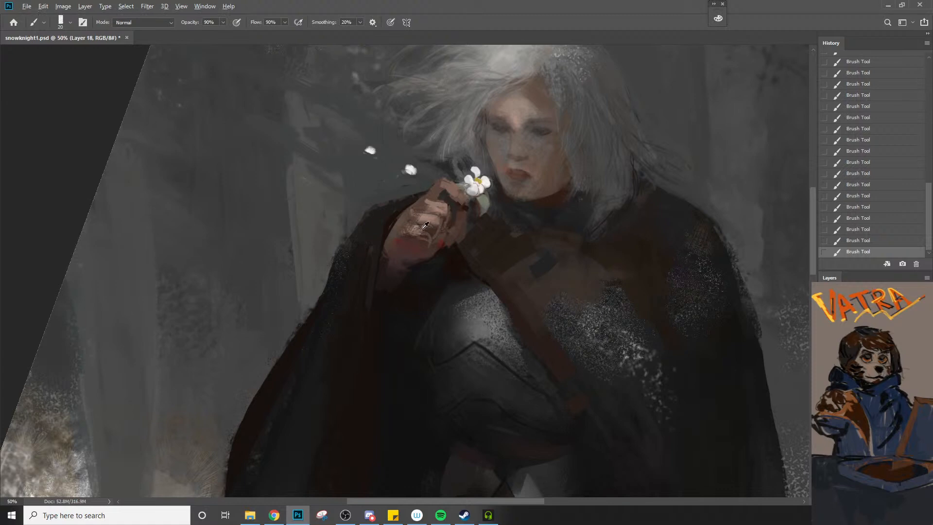
pyautogui.moveTo(449, 209); pyautogui.dragTo(445, 224)
pyautogui.hotkey('ctrl', 'z')
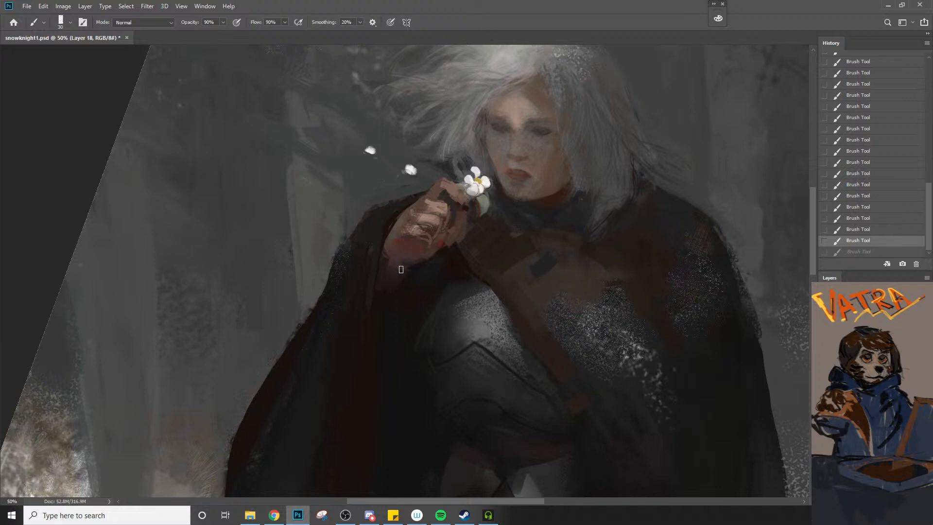
# Darken the cloak gap below the hand, and refine the breastplate's upper edge beside the strap with a 15 px brush
pyautogui.keyDown('alt'); pyautogui.click(458, 262); pyautogui.keyUp('alt')
pyautogui.moveTo(462, 262); pyautogui.dragTo(463, 267)
pyautogui.press('[')
pyautogui.press('[')
pyautogui.press('[')
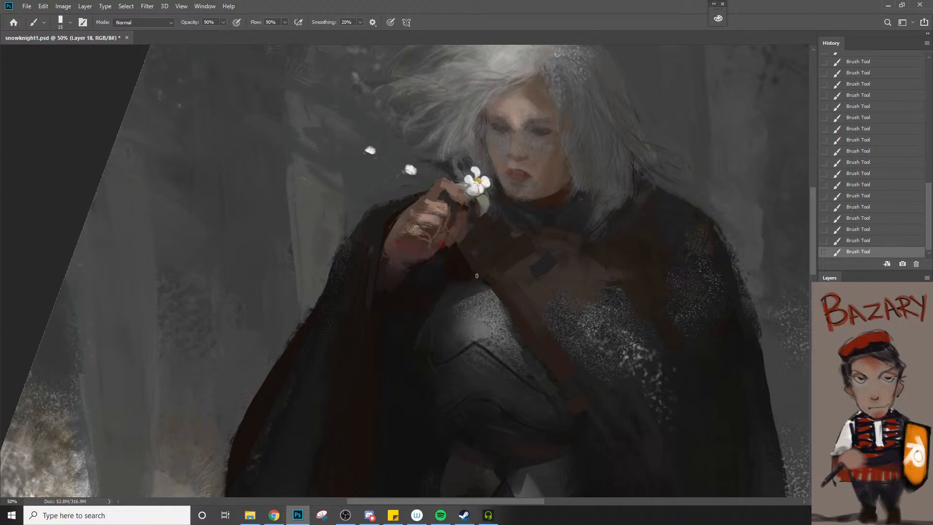
pyautogui.keyDown('ctrl'); pyautogui.keyDown('alt'); pyautogui.click(499, 295); pyautogui.keyUp('alt'); pyautogui.keyUp('ctrl')
pyautogui.keyDown('ctrl'); pyautogui.keyDown('alt'); pyautogui.click(497, 298); pyautogui.keyUp('alt'); pyautogui.keyUp('ctrl')
pyautogui.moveTo(480, 317); pyautogui.dragTo(460, 285)
pyautogui.keyDown('ctrl'); pyautogui.keyDown('alt'); pyautogui.click(460, 292); pyautogui.keyUp('alt'); pyautogui.keyUp('ctrl')
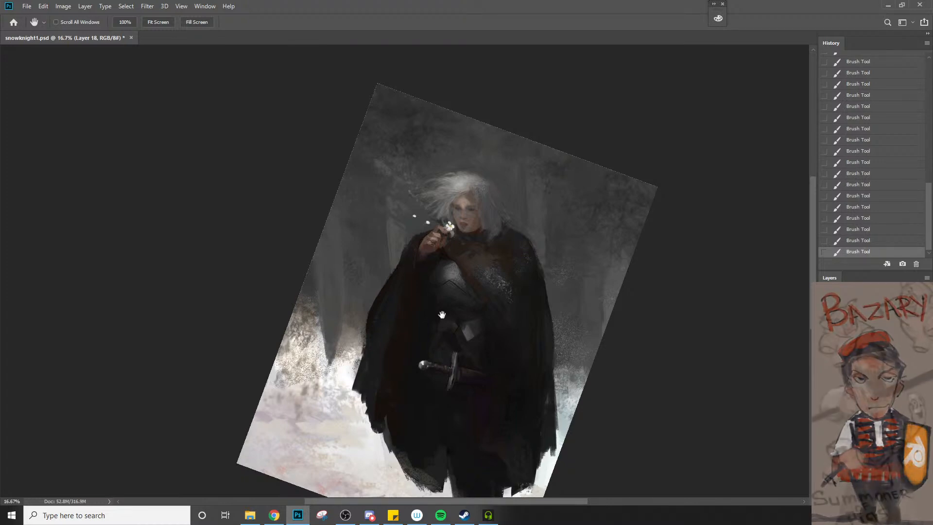
# Sample a brown-grey tone at the waist and extend the leather patch above the sword hilt with an 80 px brush
pyautogui.keyDown('ctrl'); pyautogui.click(424, 356); pyautogui.keyUp('ctrl')
pyautogui.moveTo(424, 356); pyautogui.dragTo(431, 354)
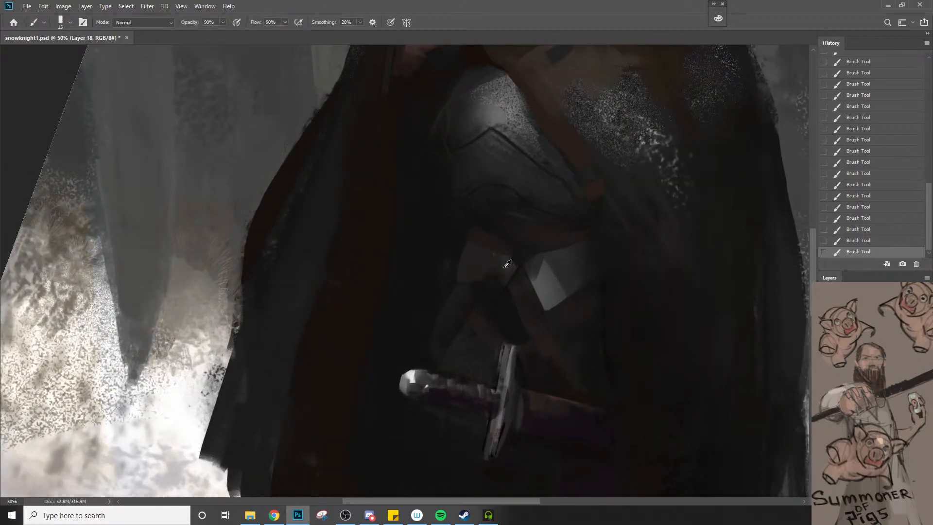
pyautogui.keyDown('alt'); pyautogui.click(505, 267); pyautogui.keyUp('alt')
pyautogui.press(']')
pyautogui.press(']')
pyautogui.press(']')
pyautogui.press(']')
pyautogui.press(']')
pyautogui.moveTo(458, 243); pyautogui.dragTo(449, 267)
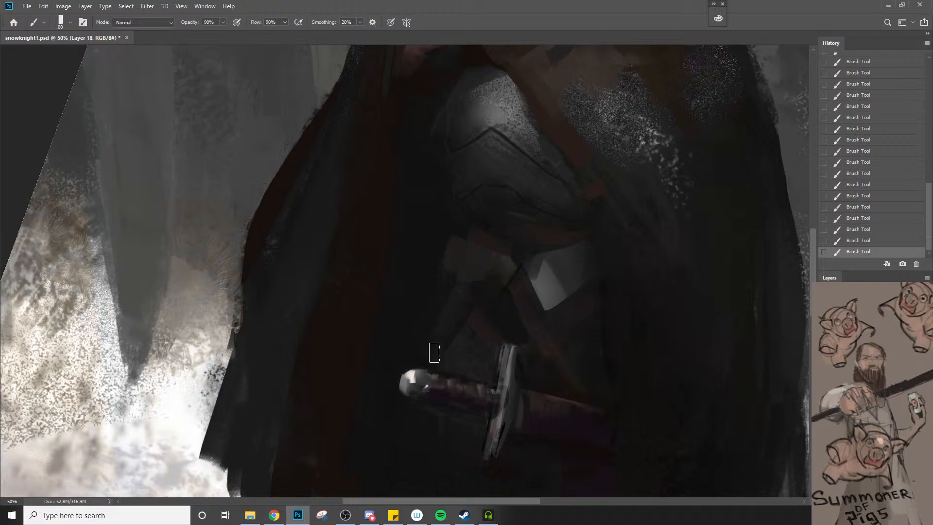
# Shade the side of the breastplate beside the dark cloak lining with a 90 px brush, reducing the brush size after painting
pyautogui.press('z')
pyautogui.keyDown('alt'); pyautogui.click(456, 321); pyautogui.keyUp('alt')
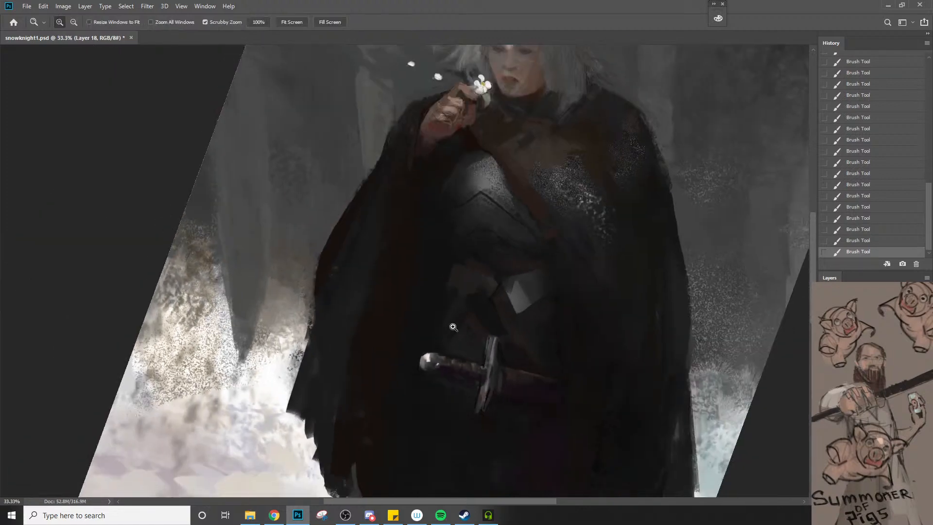
pyautogui.keyDown('alt'); pyautogui.click(453, 327); pyautogui.keyUp('alt')
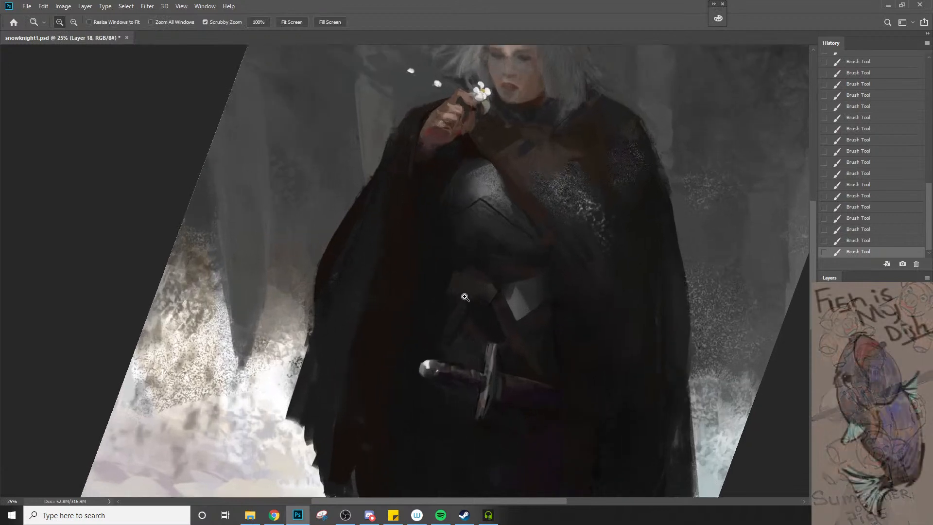
pyautogui.press('b')
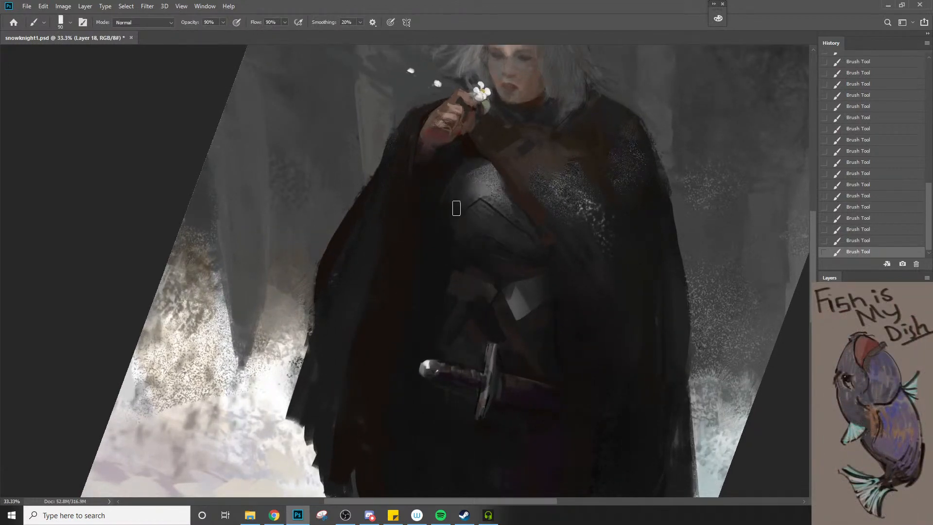
pyautogui.press('[')
pyautogui.press('[')
# Undo and restore the last two strokes to compare them, setting the brush to 40% opacity and 100 px
pyautogui.hotkey('ctrl', 'z')
pyautogui.hotkey('ctrl', 'z')
pyautogui.press('4')
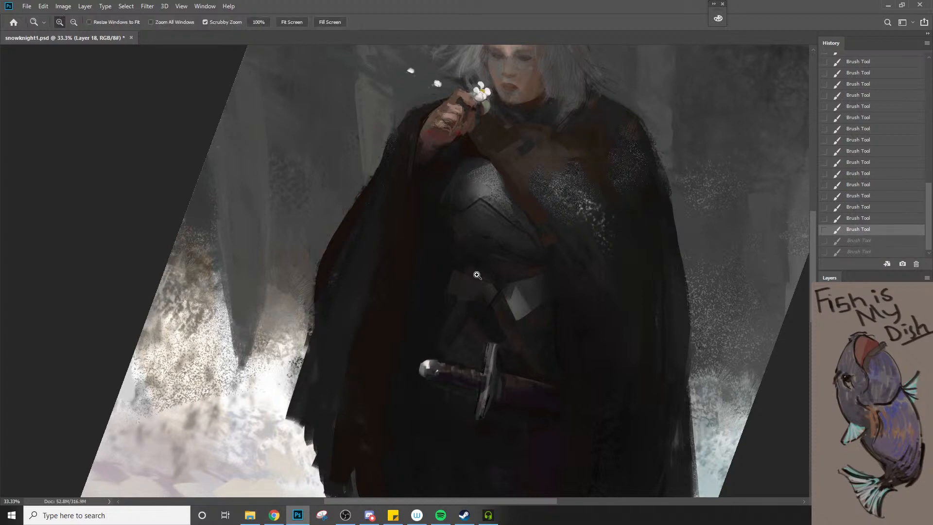
pyautogui.press(']')
pyautogui.press(']')
pyautogui.press(']')
pyautogui.hotkey('ctrl', 'shift', 'z')
pyautogui.hotkey('ctrl', 'shift', 'z')
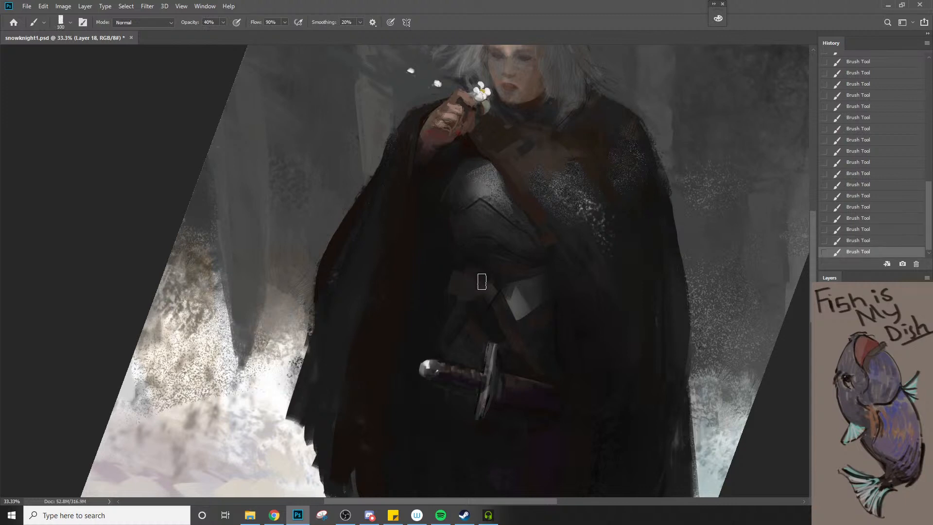
# Blend the waist area above the sword hilt with the brush enlarged to 175 px
pyautogui.press(']')
pyautogui.press(']')
pyautogui.press(']')
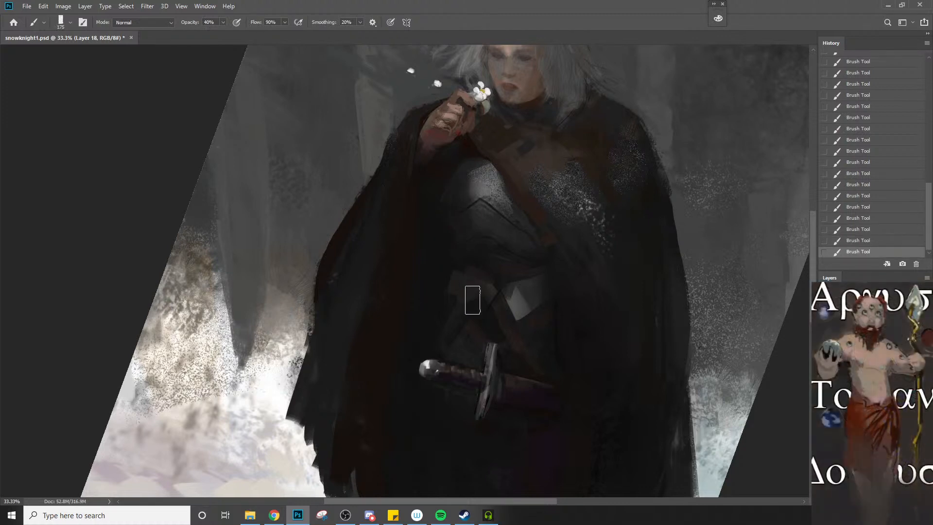
# Undo the last stroke and lighten the upper breastplate with a 125 px brush at 40% opacity
pyautogui.press('z')
pyautogui.keyDown('alt'); pyautogui.click(470, 297); pyautogui.keyUp('alt')
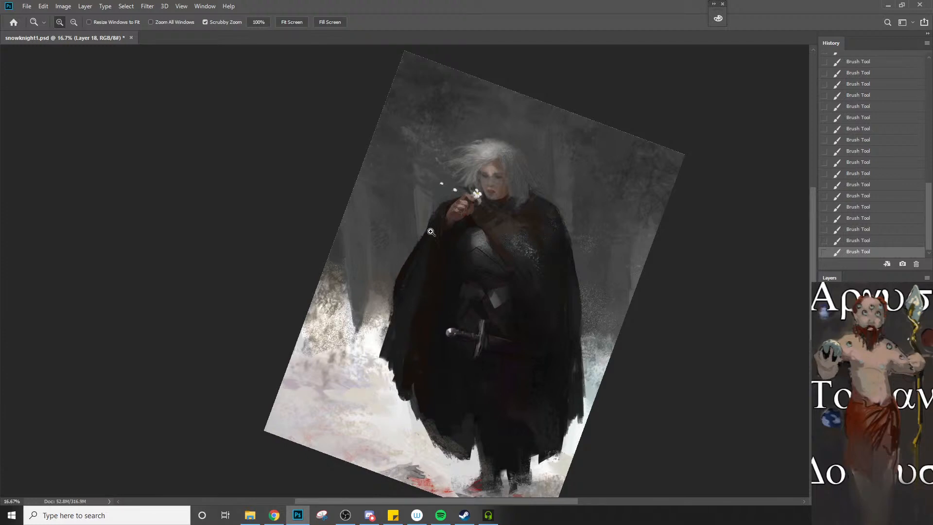
pyautogui.click(468, 245)
pyautogui.press('b')
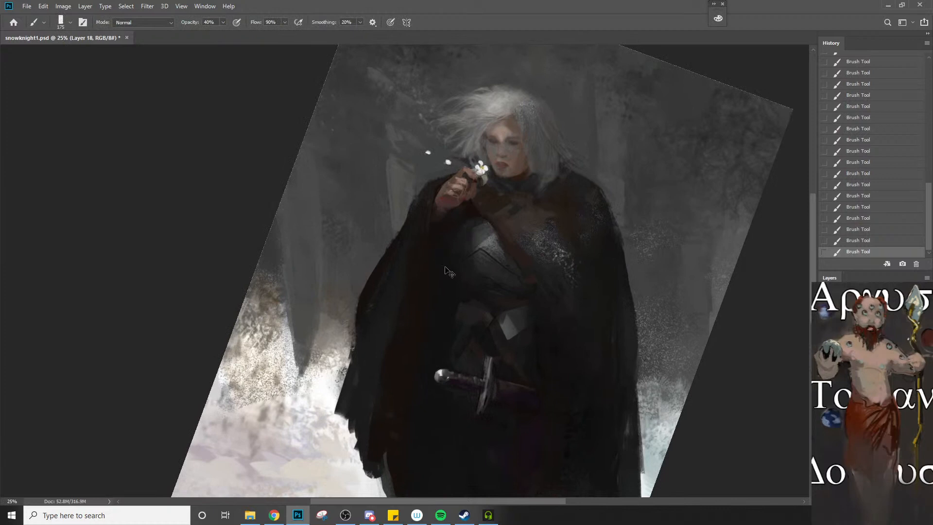
pyautogui.hotkey('ctrl', 'z')
pyautogui.press('[')
pyautogui.press('[')
pyautogui.moveTo(475, 232); pyautogui.dragTo(486, 236)
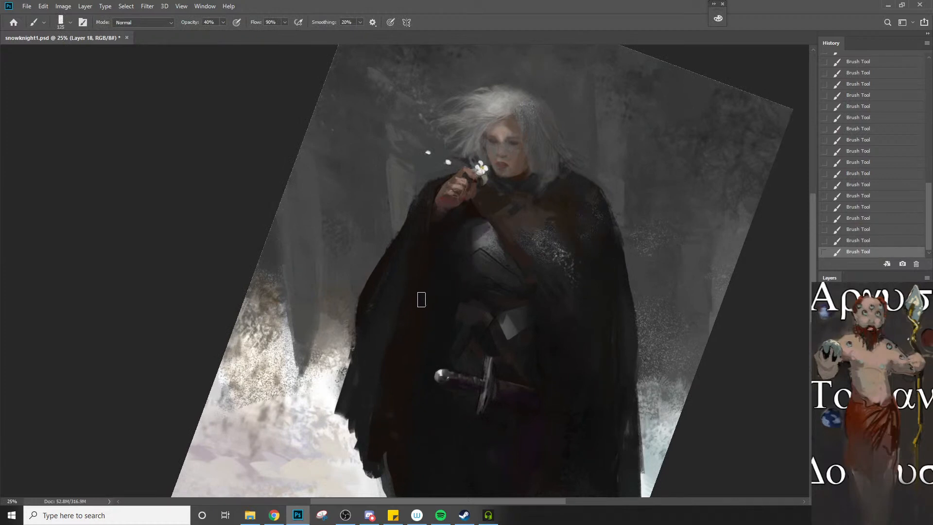
pyautogui.keyDown('alt'); pyautogui.click(482, 239); pyautogui.keyUp('alt')
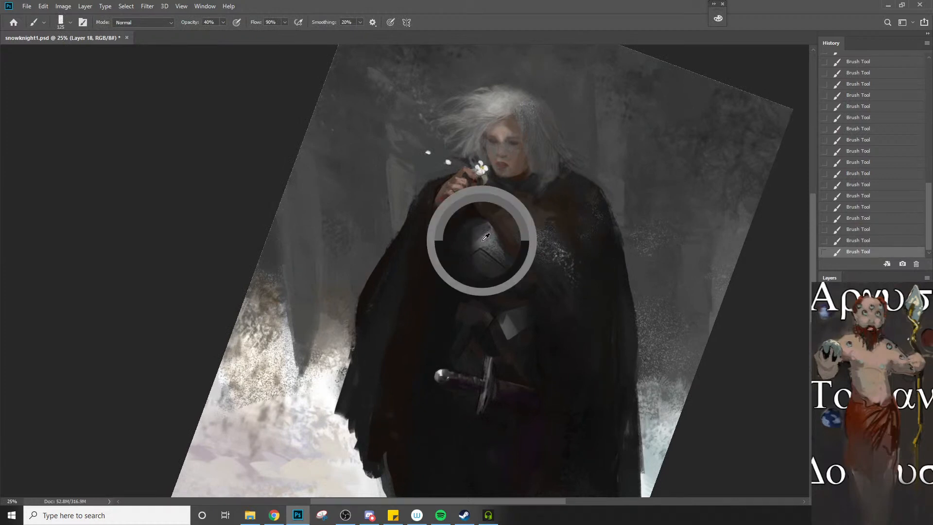
# Try a tone sampled from the snowy ground on the breastplate, undo it, and set a smaller brush at 10% opacity
pyautogui.keyDown('alt'); pyautogui.click(272, 353); pyautogui.keyUp('alt')
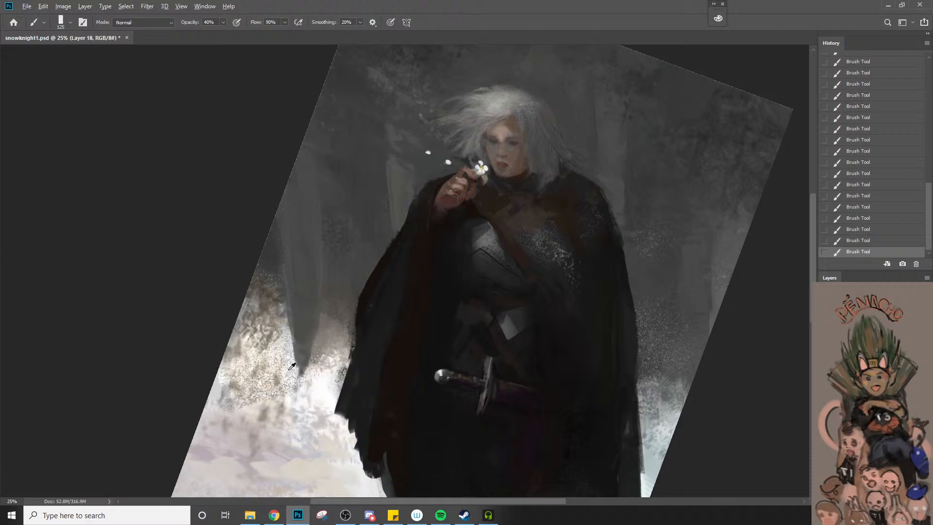
pyautogui.moveTo(482, 241); pyautogui.dragTo(497, 260)
pyautogui.hotkey('ctrl', 'z')
pyautogui.press('1')
pyautogui.press('[')
pyautogui.press('[')
pyautogui.hotkey('ctrl', 'z')
# Set the foreground color to the pale orange fbe3c9
pyautogui.press('n')
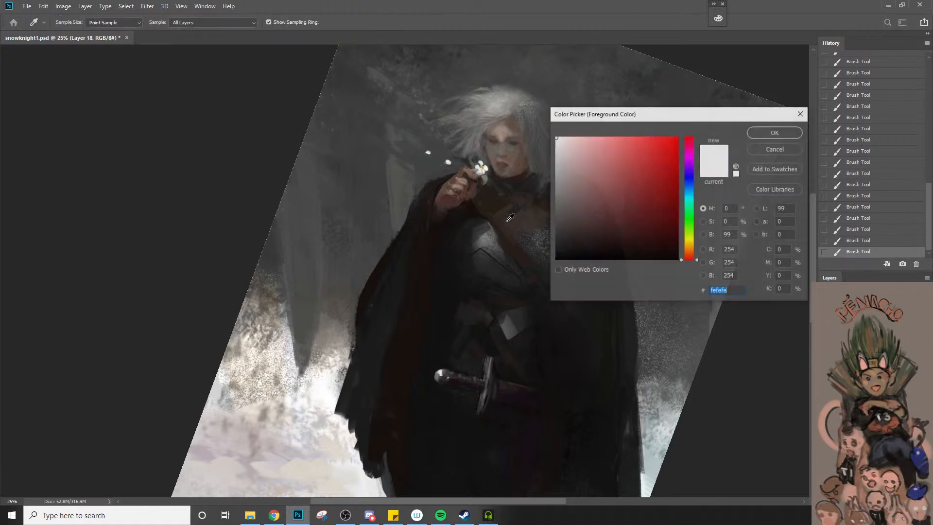
pyautogui.click(690, 252)
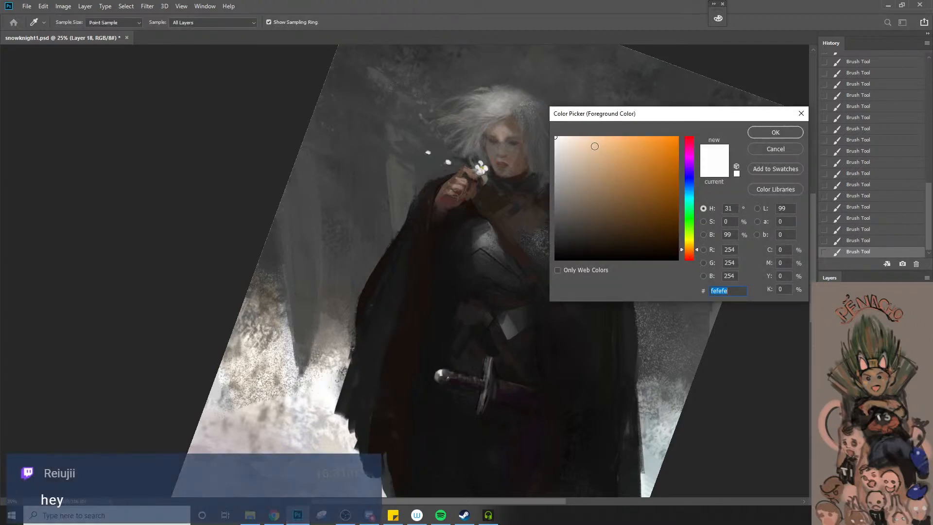
pyautogui.moveTo(595, 146); pyautogui.dragTo(592, 136)
pyautogui.click(579, 139)
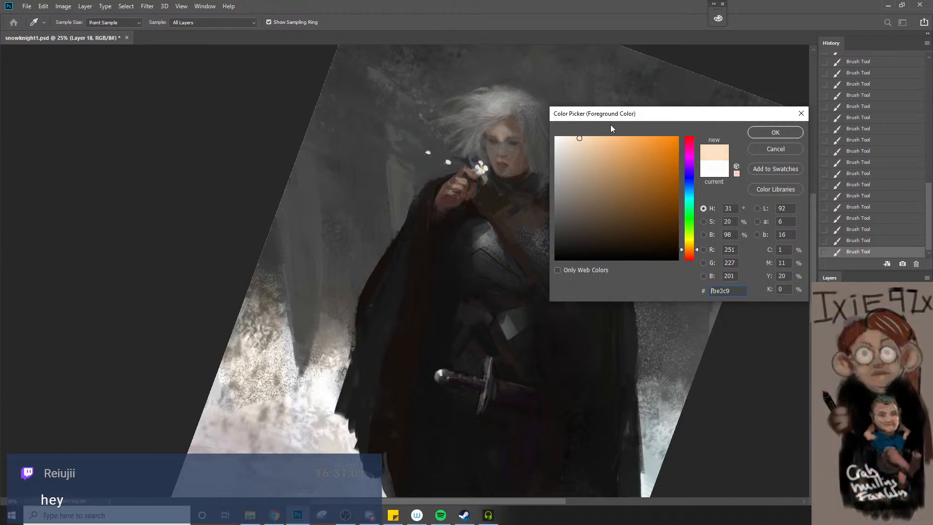
pyautogui.click(776, 132)
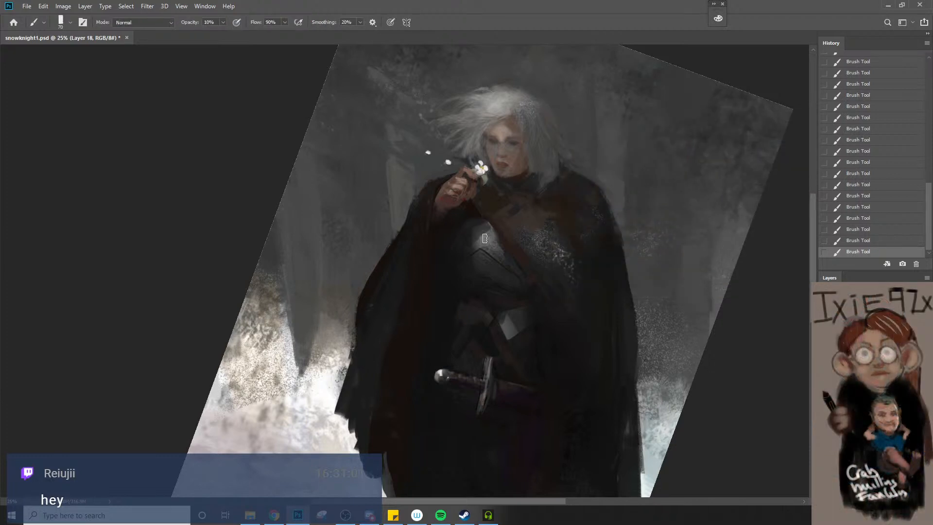
# Build up a warm highlight on the upper breastplate at 10% opacity, undoing one stroke and enlarging the brush
pyautogui.press('[')
pyautogui.hotkey('ctrl', 'z')
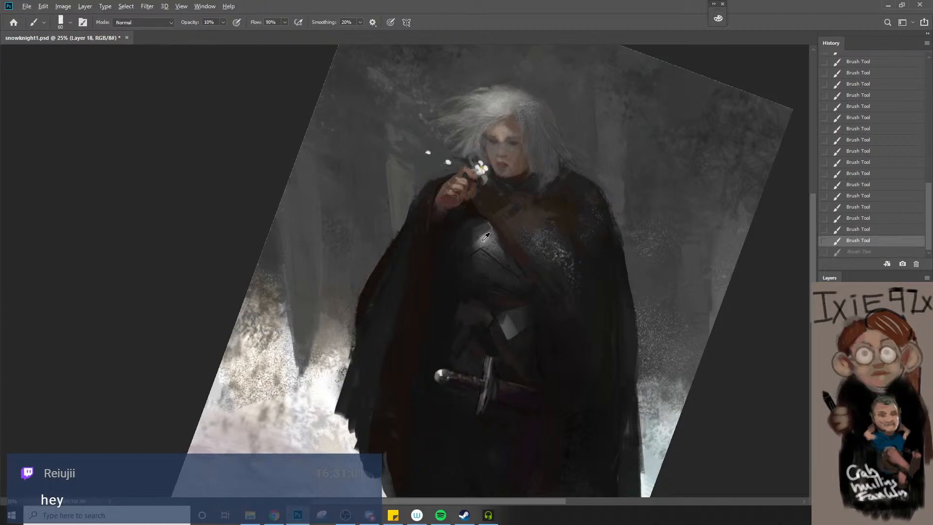
pyautogui.keyDown('alt'); pyautogui.click(479, 241); pyautogui.keyUp('alt')
pyautogui.moveTo(480, 241); pyautogui.dragTo(485, 236)
pyautogui.press(']')
pyautogui.press(']')
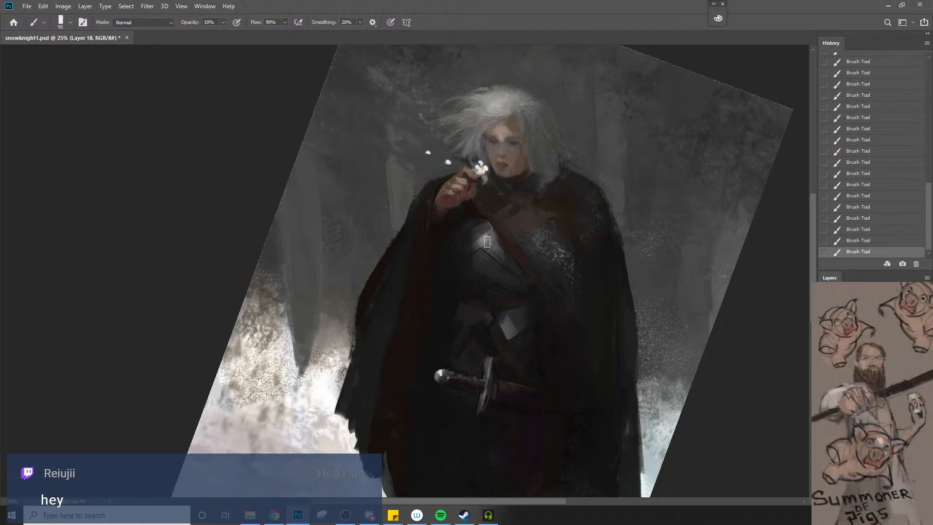
pyautogui.press(']')
# Touch up the hair edge beside the knight's face with a much smaller brush at 10% opacity
pyautogui.press('z')
pyautogui.click(490, 130)
pyautogui.click(491, 130)
pyautogui.click(490, 130)
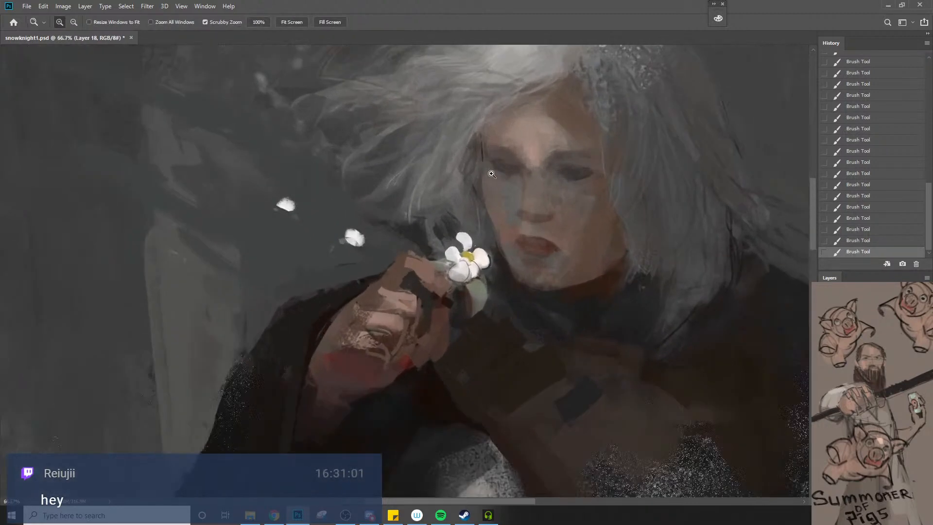
pyautogui.press('b')
pyautogui.press('z')
pyautogui.click(517, 156)
pyautogui.press('b')
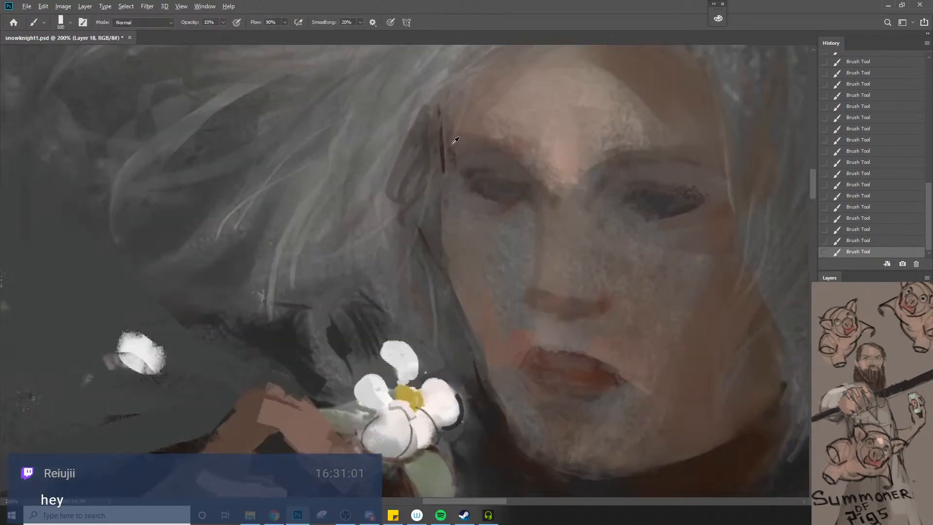
pyautogui.press('[')
pyautogui.press('[')
pyautogui.press('[')
pyautogui.press('[')
pyautogui.press('[')
pyautogui.press('[')
pyautogui.press('[')
pyautogui.press('[')
pyautogui.press('[')
pyautogui.press('[')
pyautogui.press('[')
pyautogui.press('[')
pyautogui.press('[')
pyautogui.press('[')
pyautogui.press('z')
pyautogui.moveTo(456, 296); pyautogui.dragTo(440, 334)
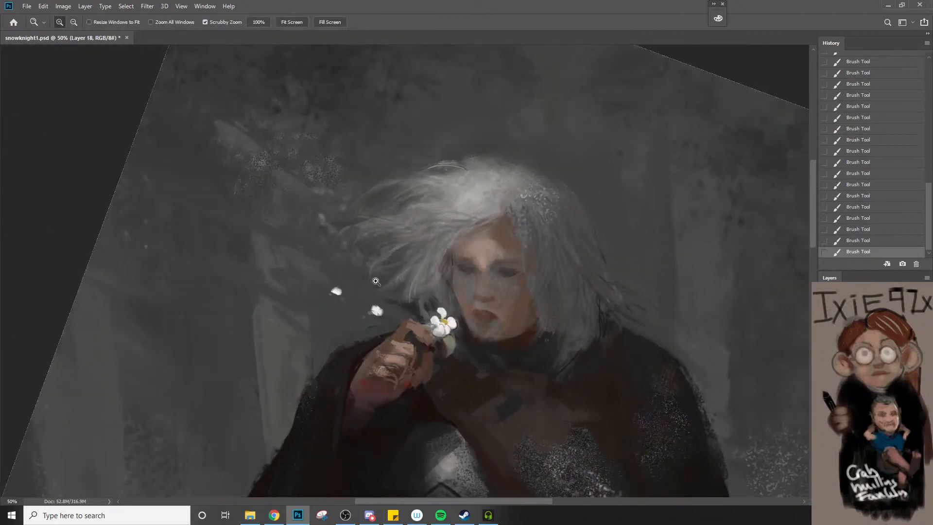
pyautogui.press('h')
pyautogui.moveTo(507, 388); pyautogui.dragTo(506, 258)
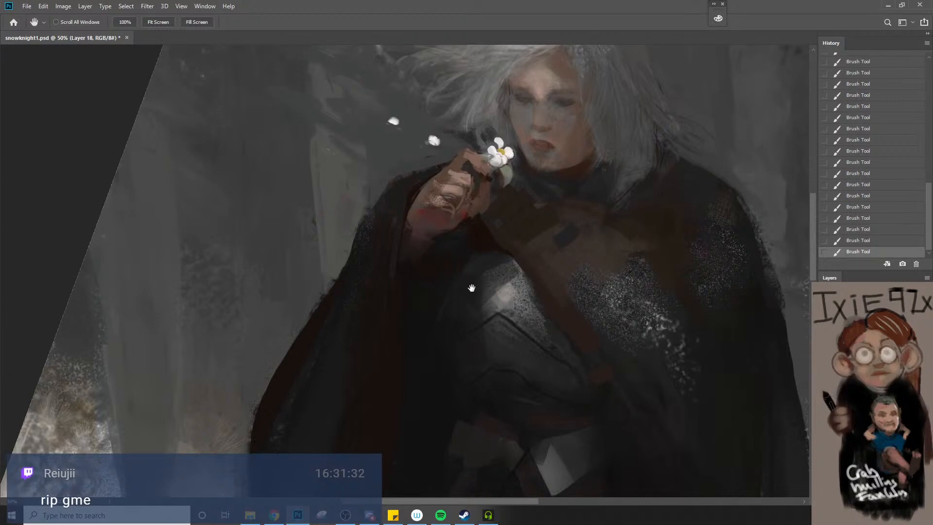
# Switch to Chrome, look up "gme stock" on Google, view the one-year price chart, and return to Photoshop
pyautogui.click(274, 515)
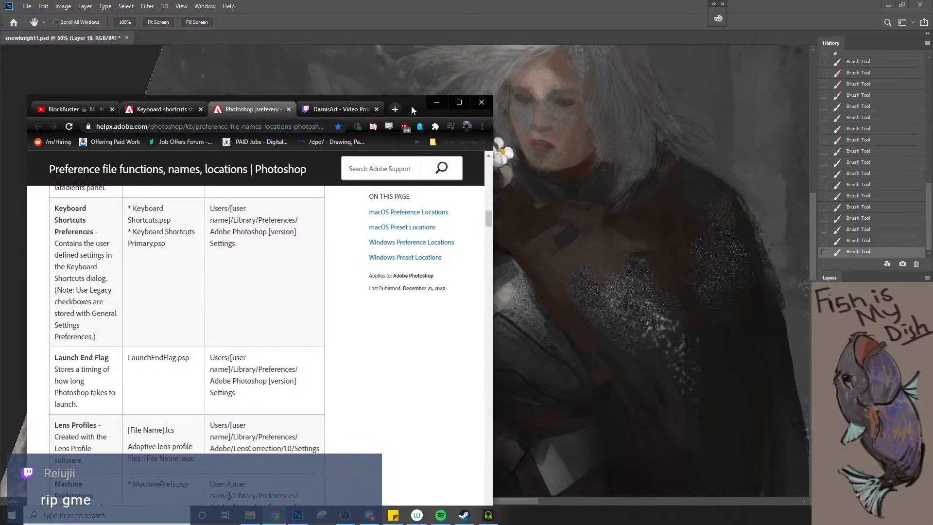
pyautogui.moveTo(411, 106); pyautogui.dragTo(0, 250)
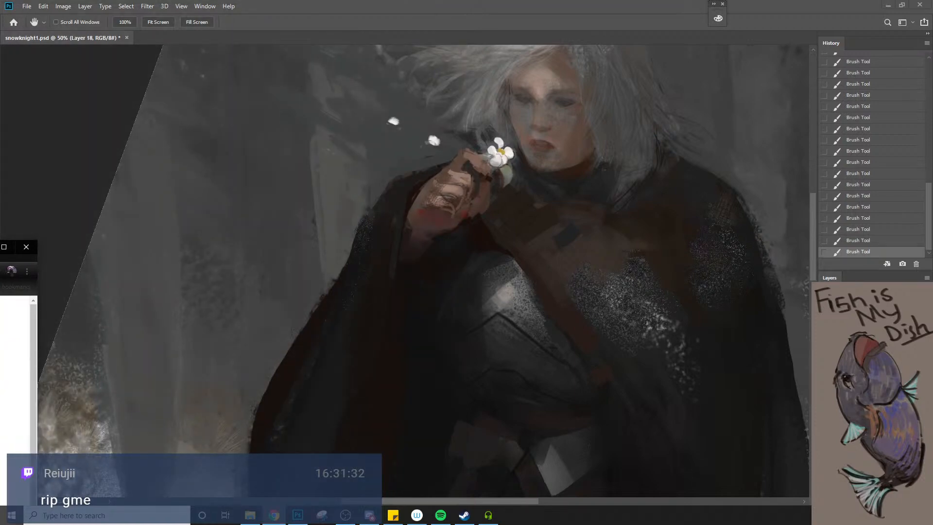
pyautogui.moveTo(12, 247); pyautogui.dragTo(444, 73)
pyautogui.moveTo(285, 386)
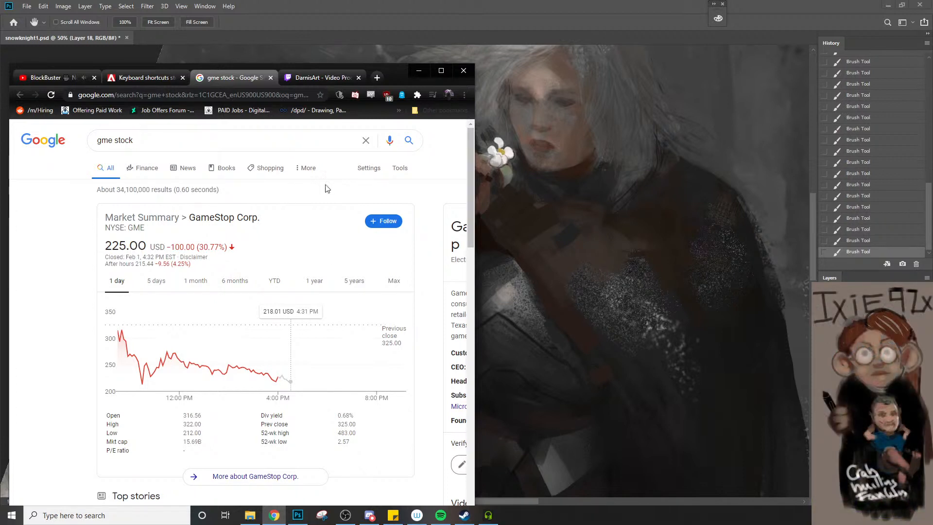
pyautogui.click(316, 282)
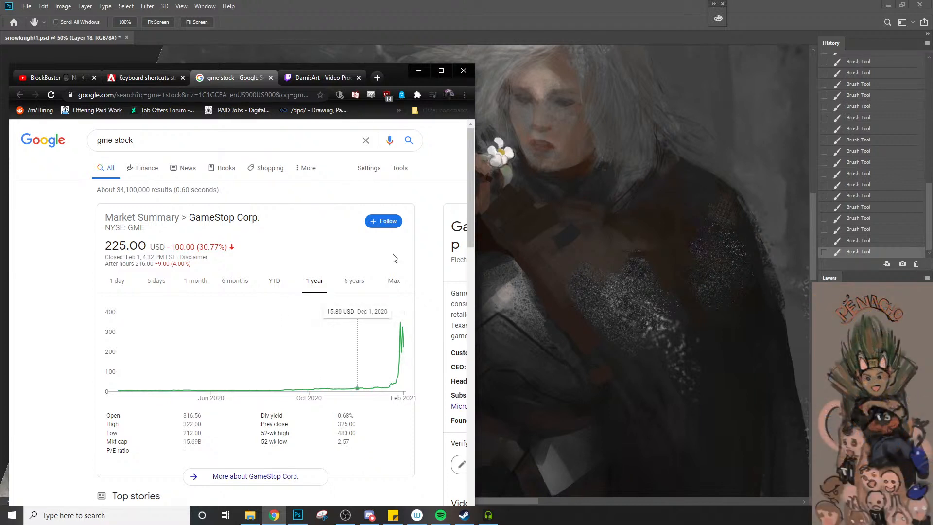
pyautogui.click(424, 74)
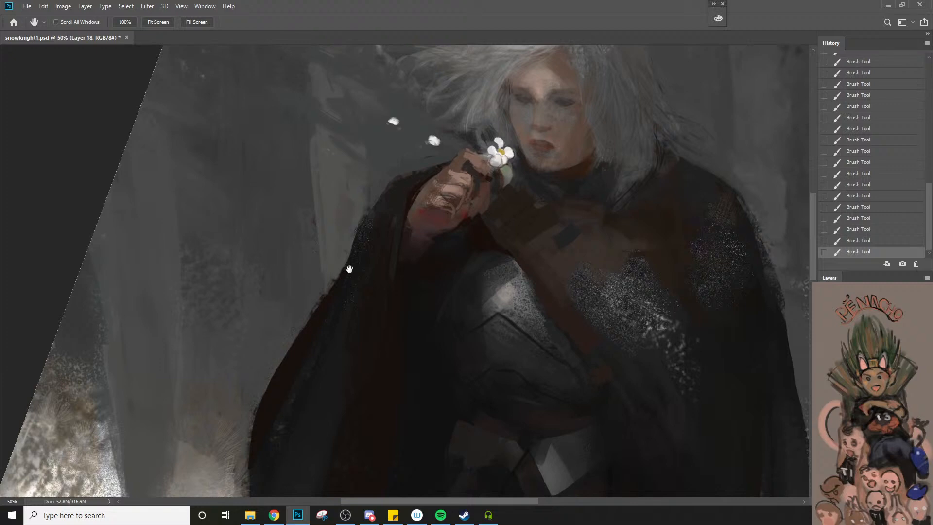
# Refine the breastplate's ridge line and the edge of the chest strap with a small brush at 70% opacity
pyautogui.press('b')
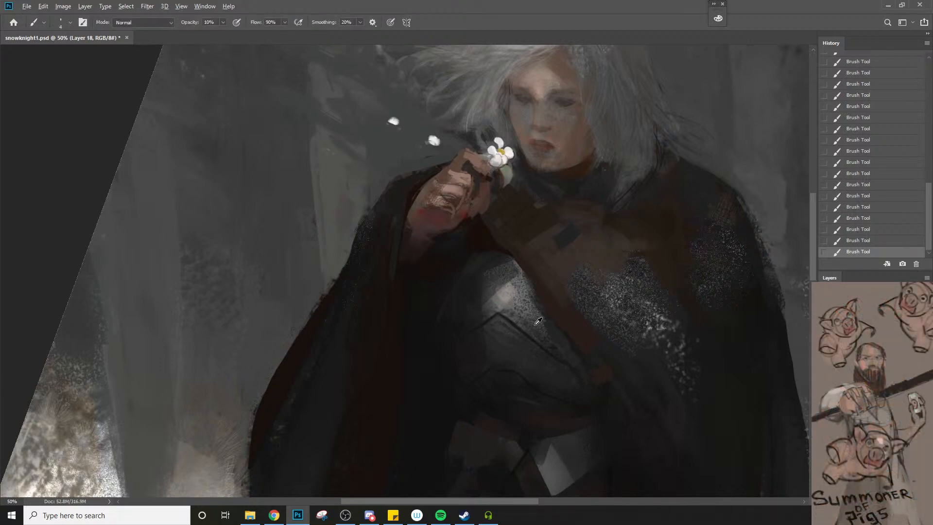
pyautogui.press(']')
pyautogui.press(']')
pyautogui.press(']')
pyautogui.press(']')
pyautogui.press(']')
pyautogui.press(']')
pyautogui.press(']')
pyautogui.press('7')
pyautogui.press('[')
pyautogui.press('[')
pyautogui.press('[')
pyautogui.press(']')
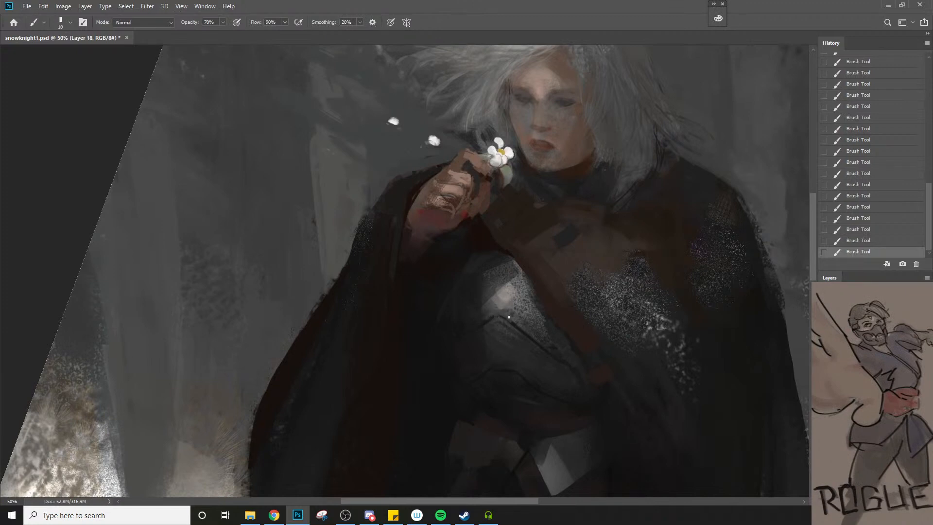
# Sample a dark tone from the cloak and repaint the folds below the wrist with a 70 px brush at 70% opacity
pyautogui.press('z')
pyautogui.keyDown('alt'); pyautogui.click(502, 315); pyautogui.keyUp('alt')
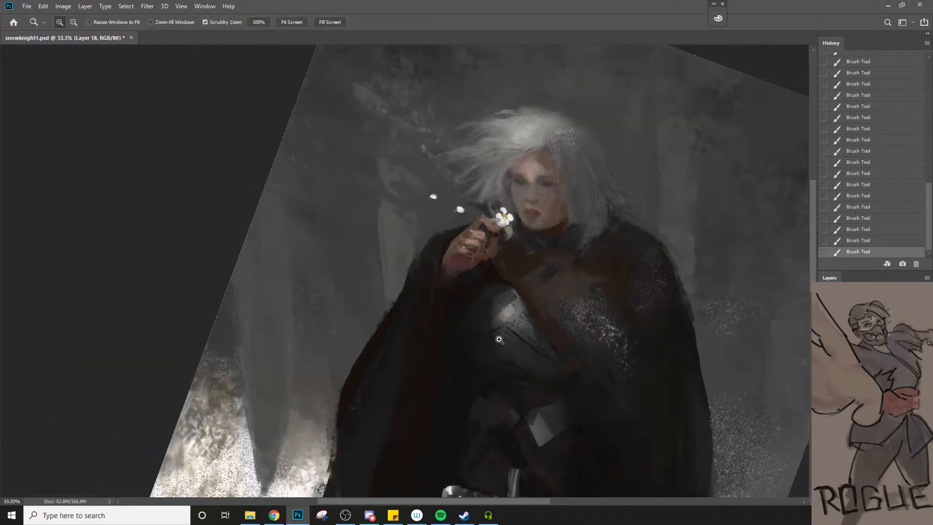
pyautogui.click(495, 311)
pyautogui.press('b')
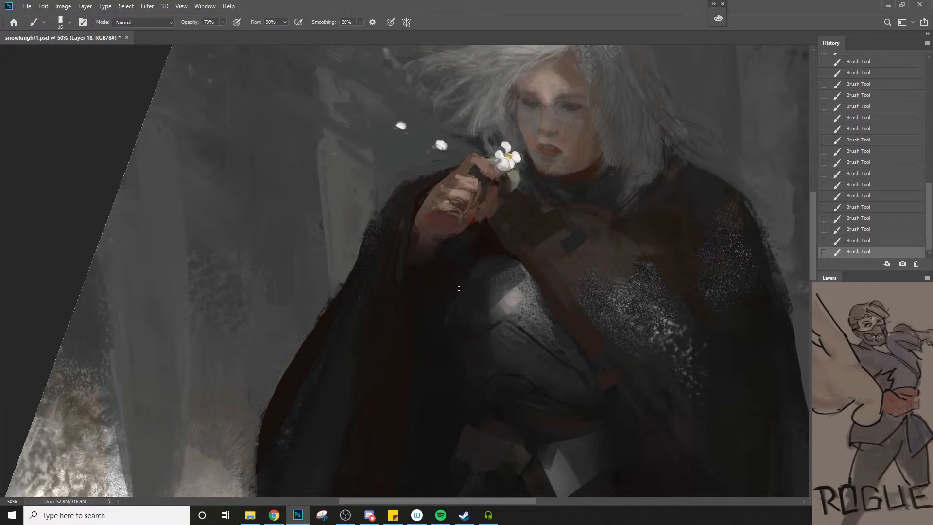
pyautogui.press(']')
pyautogui.press(']')
pyautogui.press(']')
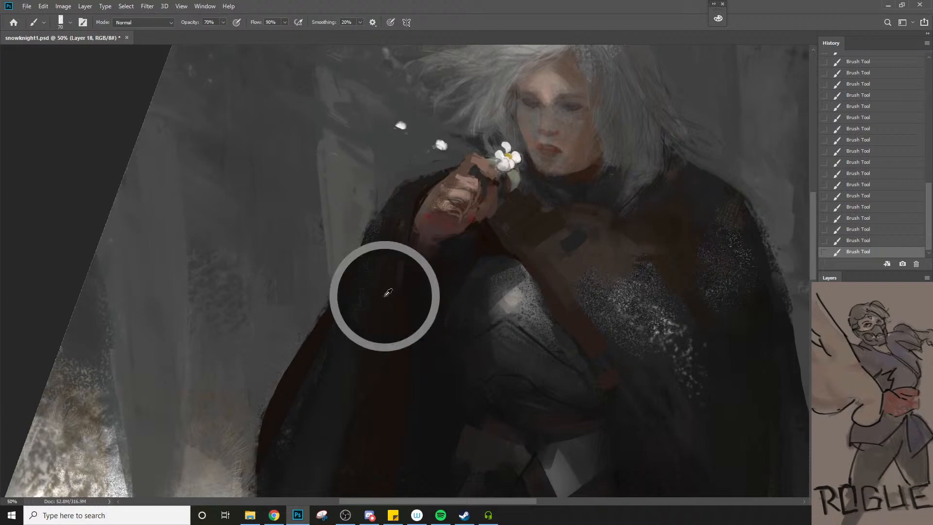
# Touch up the cloak's shoulder edge beside the raised hand with a 40 px brush at 70% opacity
pyautogui.press('z')
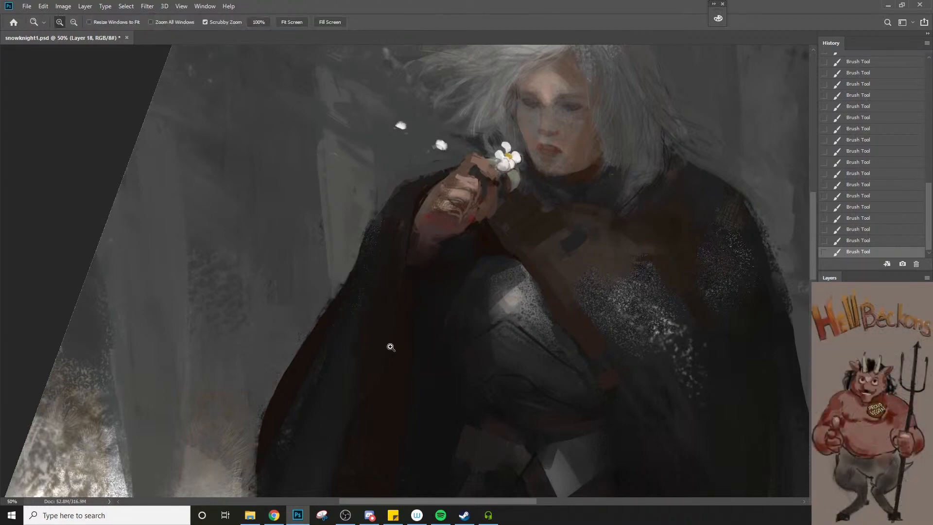
pyautogui.press('b')
pyautogui.keyDown('alt'); pyautogui.click(447, 161); pyautogui.keyUp('alt')
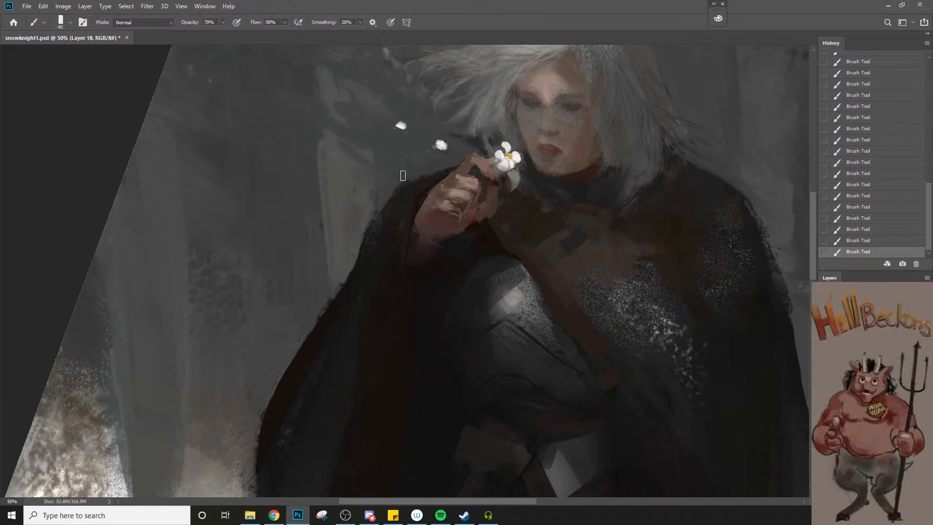
pyautogui.press('z')
pyautogui.keyDown('alt'); pyautogui.click(403, 222); pyautogui.keyUp('alt')
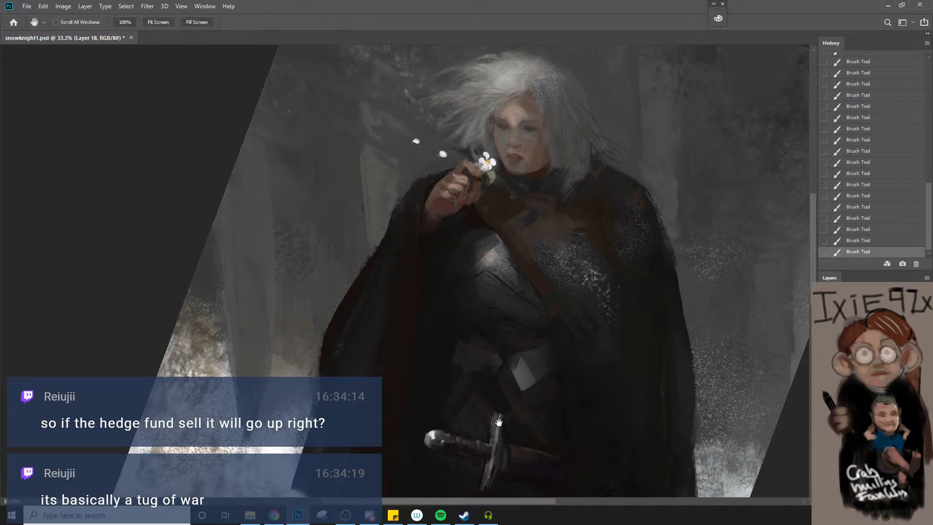
# Refine the upper edge of the sword's crossguard with a 20 px brush at 70% opacity, undoing the misplaced stroke
pyautogui.scroll(-3, 498, 399)
pyautogui.click(495, 382)
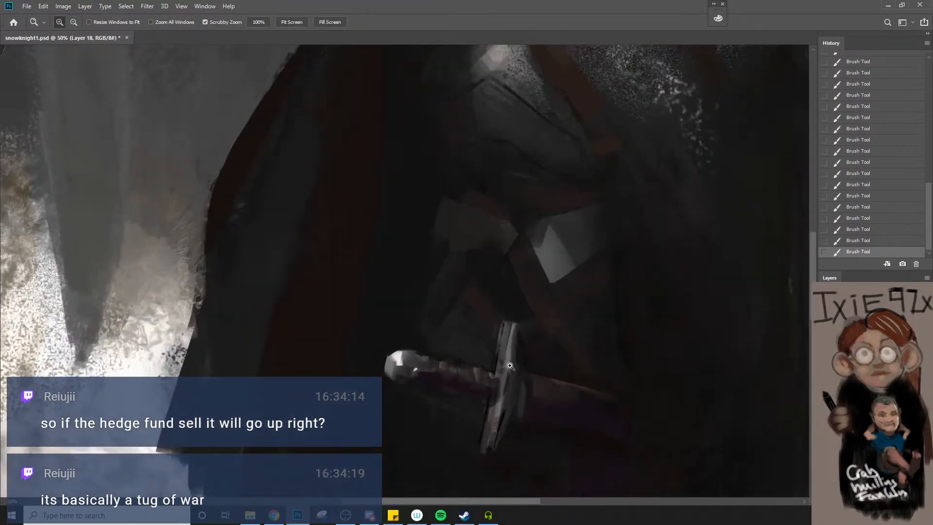
pyautogui.press('b')
pyautogui.press('[')
pyautogui.press('[')
pyautogui.press('[')
pyautogui.moveTo(497, 330); pyautogui.dragTo(489, 369)
pyautogui.hotkey('ctrl', 'z')
pyautogui.press('[')
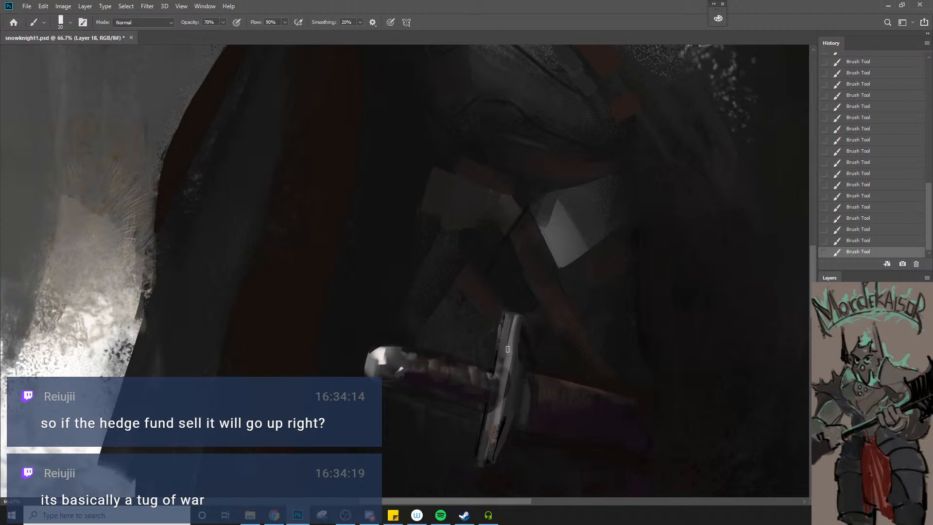
pyautogui.press(']')
pyautogui.press('[')
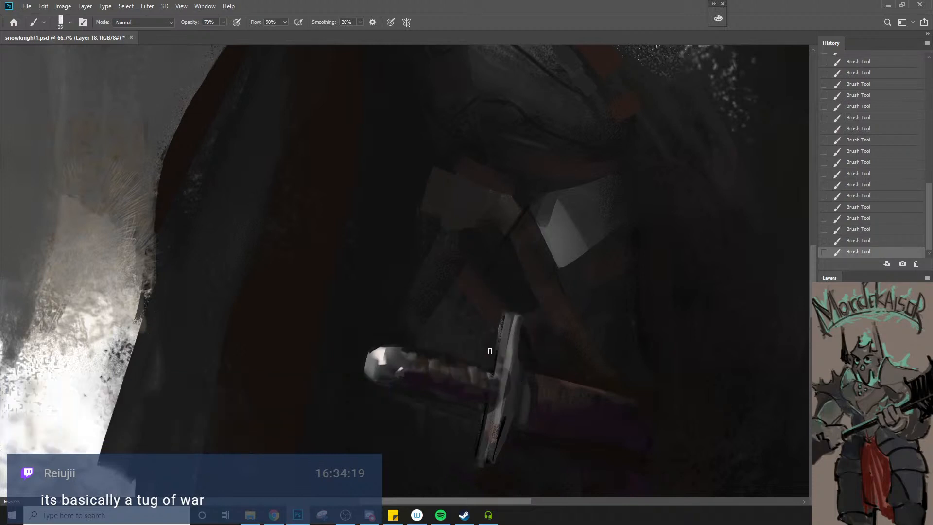
# Clean up the outline of the crossguard's lower end with dark strokes from the 20 px brush
pyautogui.keyDown('alt'); pyautogui.click(473, 427); pyautogui.keyUp('alt')
pyautogui.keyDown('alt'); pyautogui.click(473, 438); pyautogui.keyUp('alt')
pyautogui.press(']')
pyautogui.press(']')
pyautogui.press(']')
pyautogui.press(']')
pyautogui.press('[')
pyautogui.press('[')
pyautogui.press('[')
pyautogui.press('[')
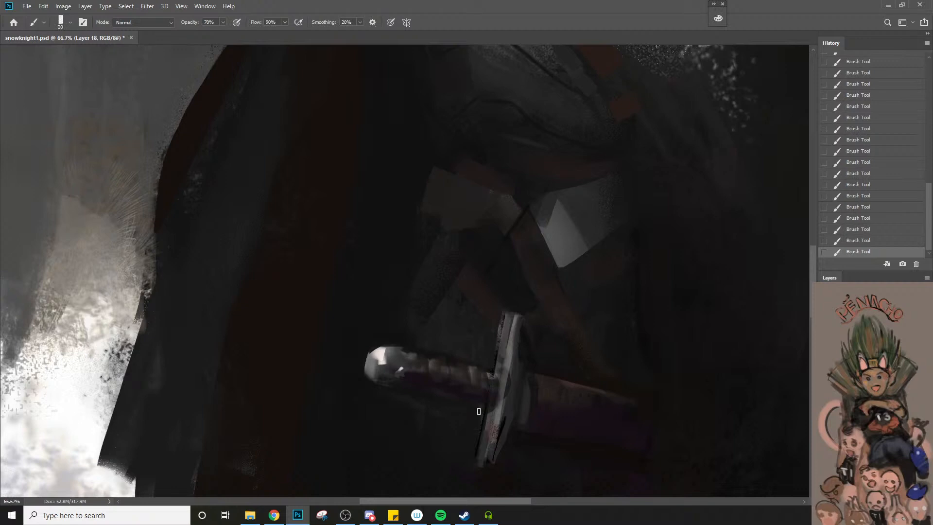
# Examine the sword hilt and crossguard against the whole figure at several zoom levels
pyautogui.press('z')
pyautogui.keyDown('alt'); pyautogui.click(469, 470); pyautogui.keyUp('alt')
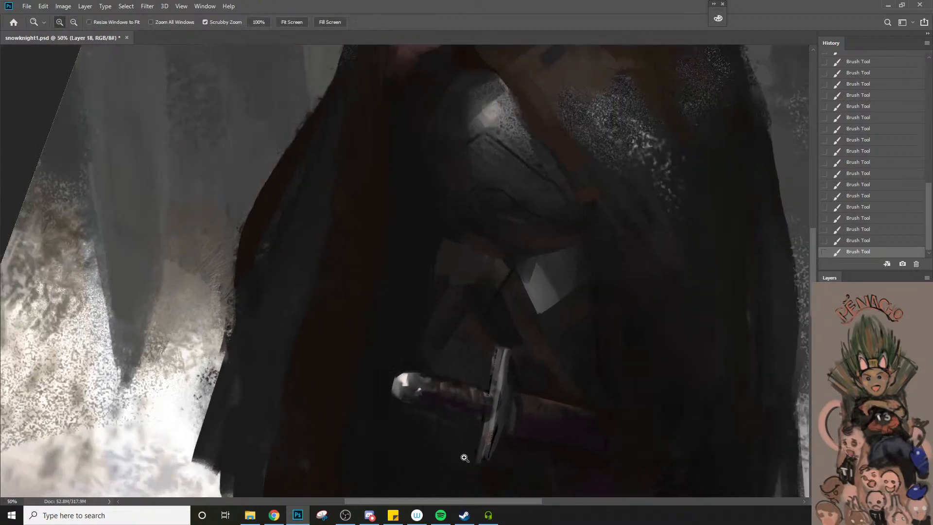
pyautogui.click(534, 403)
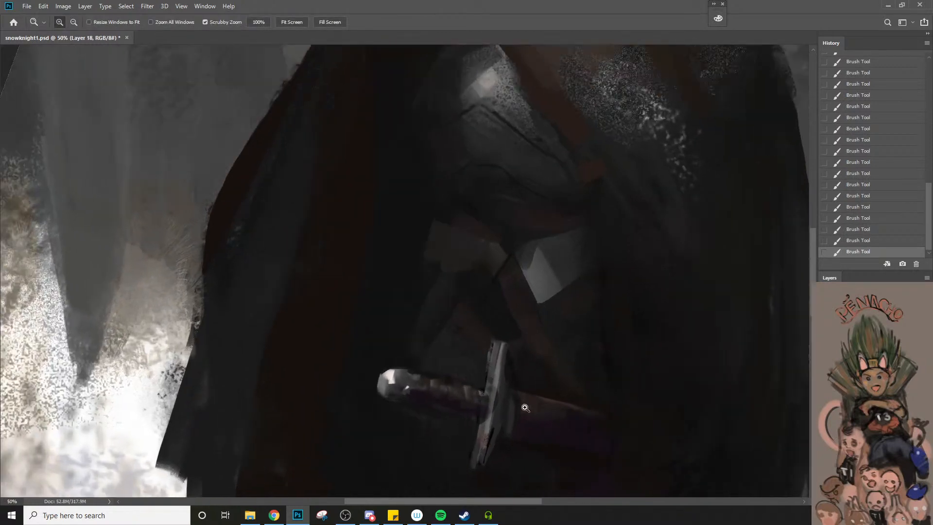
pyautogui.press('b')
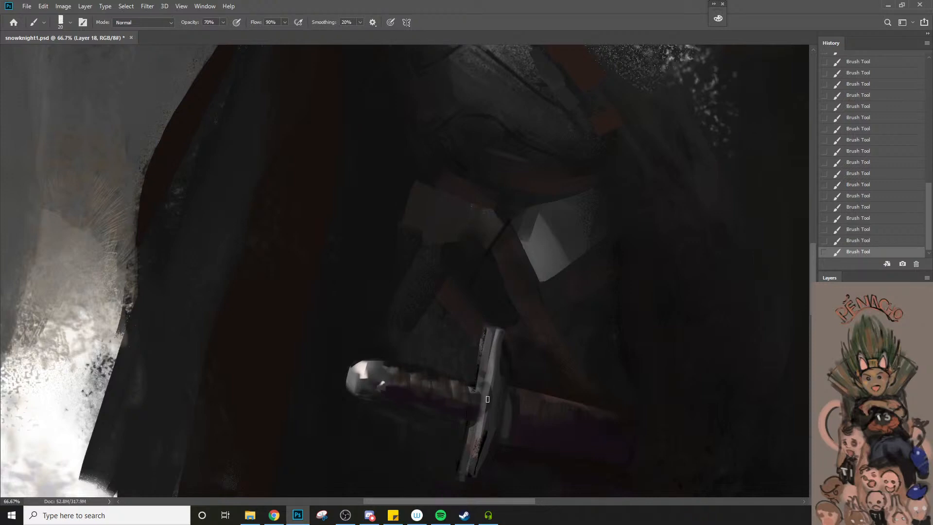
pyautogui.press('z')
pyautogui.keyDown('alt'); pyautogui.click(487, 412); pyautogui.keyUp('alt')
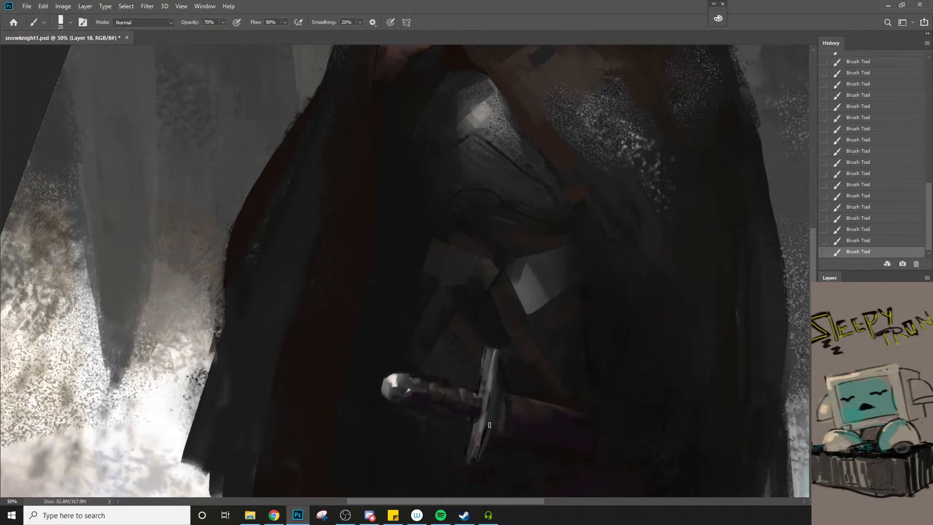
pyautogui.press('z')
pyautogui.keyDown('alt'); pyautogui.click(481, 454); pyautogui.keyUp('alt')
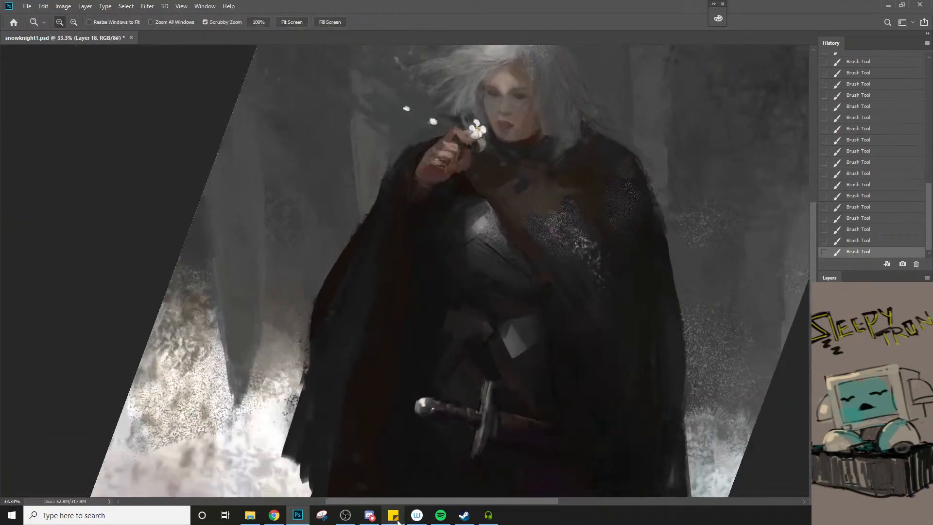
pyautogui.click(400, 476)
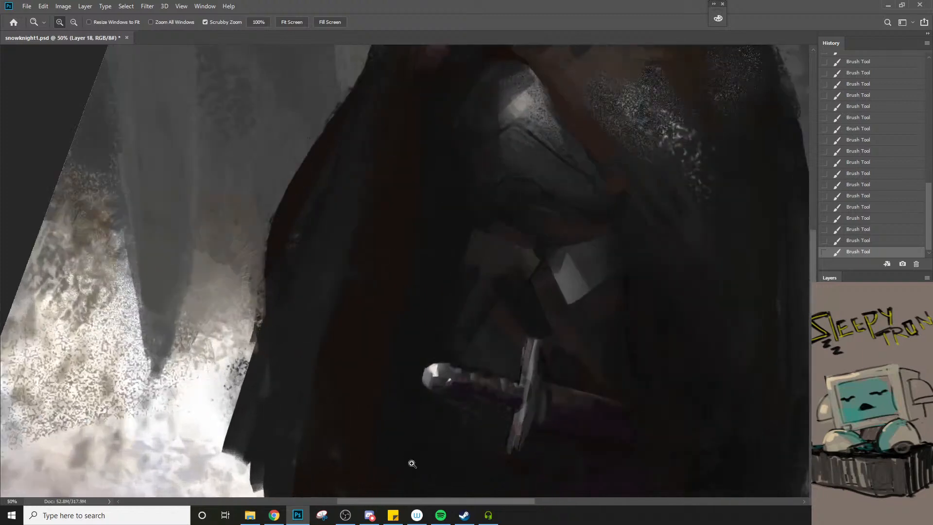
# Repaint the cloth patch below the belt, above the sword grip, with a 70 px brush at 70% opacity
pyautogui.press('space')
pyautogui.moveTo(545, 362); pyautogui.dragTo(474, 386)
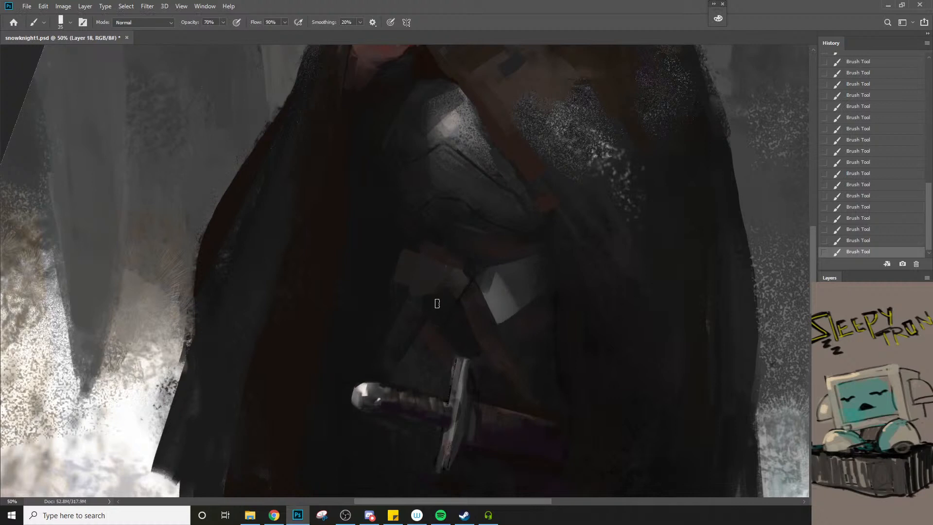
pyautogui.press(']')
pyautogui.press(']')
pyautogui.press(']')
pyautogui.press(']')
pyautogui.press(']')
pyautogui.press(']')
pyautogui.press(']')
pyautogui.keyDown('alt'); pyautogui.click(429, 282); pyautogui.keyUp('alt')
pyautogui.press('[')
pyautogui.press('[')
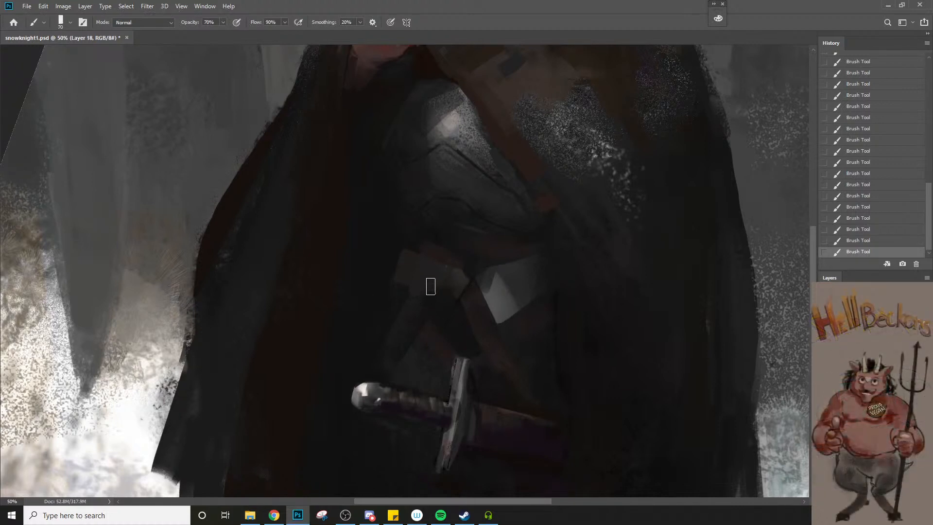
# Undo the heavy stroke on the waist cloth and blend its folds with a 100 px brush at 34% opacity
pyautogui.keyDown('alt'); pyautogui.click(448, 319); pyautogui.keyUp('alt')
pyautogui.press(']')
pyautogui.moveTo(418, 272)
pyautogui.mouseDown()
pyautogui.moveTo(405, 260)
pyautogui.moveTo(391, 328)
pyautogui.mouseUp()
pyautogui.hotkey('ctrl', 'z')
pyautogui.press('3')
pyautogui.press('4')
pyautogui.press(']')
pyautogui.press('z')
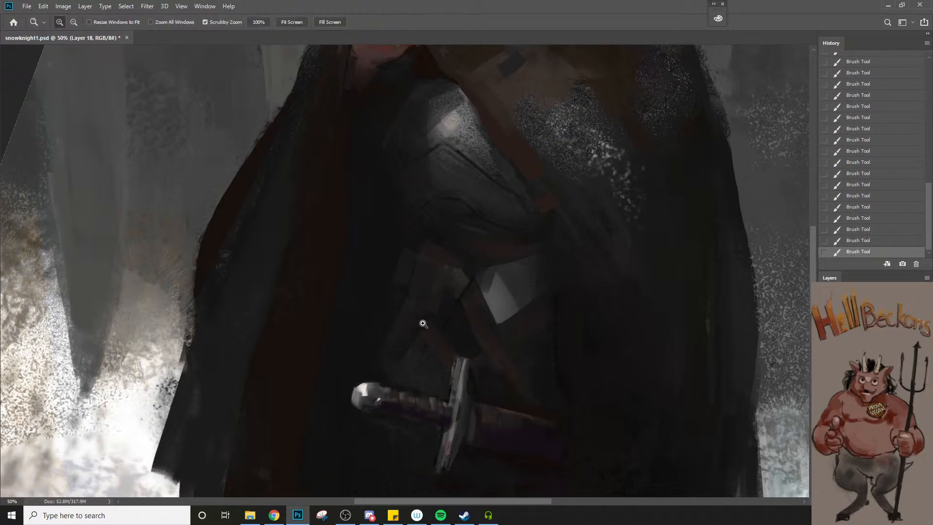
pyautogui.keyDown('alt'); pyautogui.click(422, 324); pyautogui.keyUp('alt')
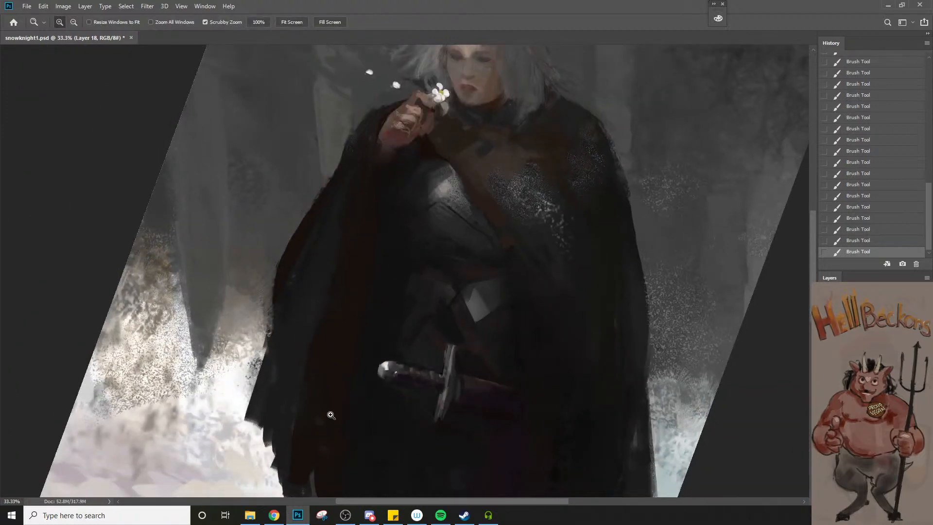
# Refine the planes of the waist cloth and belt with a smaller 50 px brush at 34% opacity
pyautogui.click(435, 284)
pyautogui.press('b')
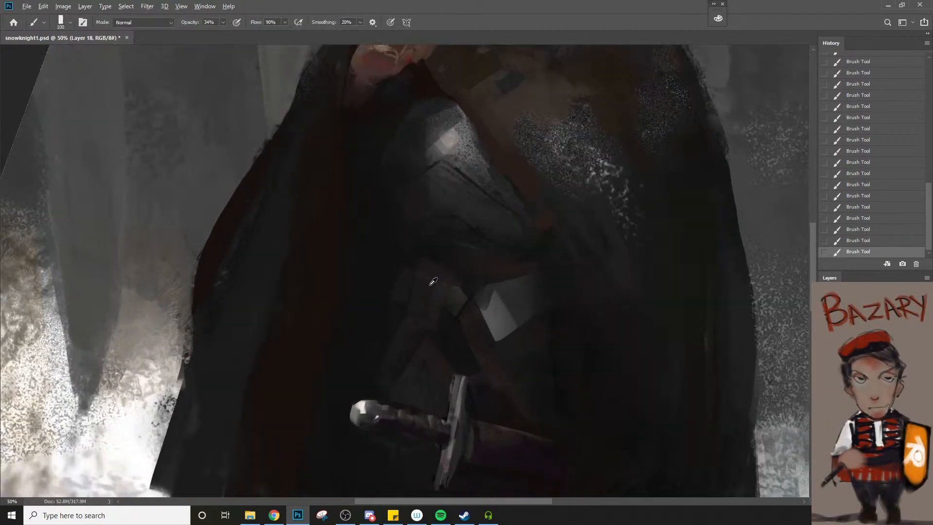
pyautogui.press('[')
pyautogui.press('[')
pyautogui.press('[')
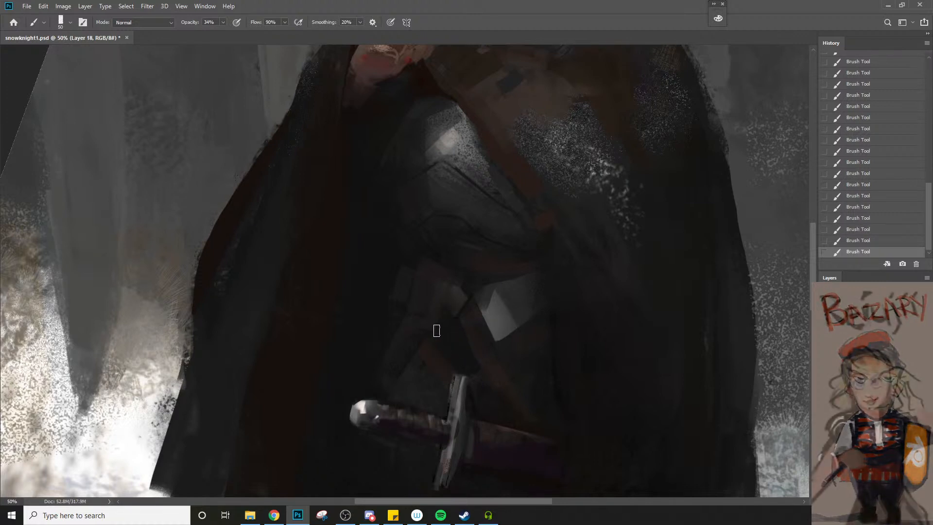
pyautogui.keyDown('alt'); pyautogui.click(447, 288); pyautogui.keyUp('alt')
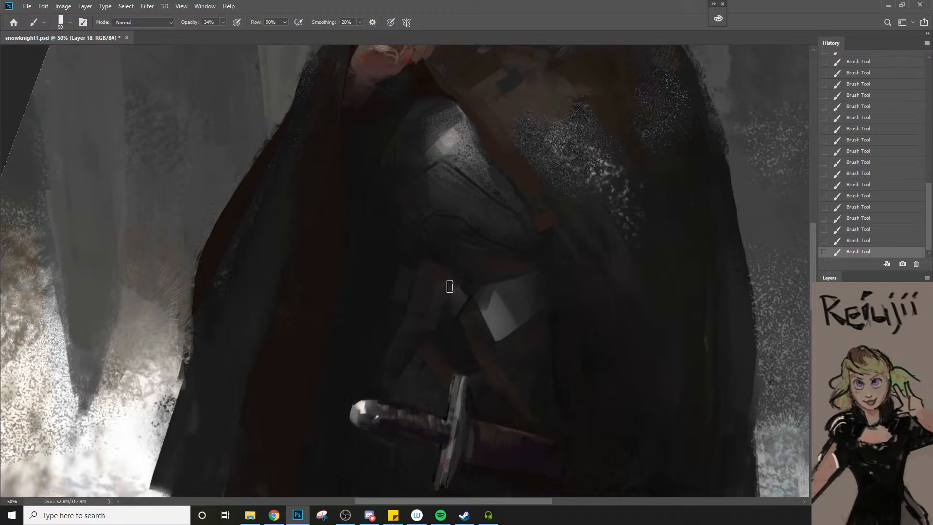
pyautogui.press('z')
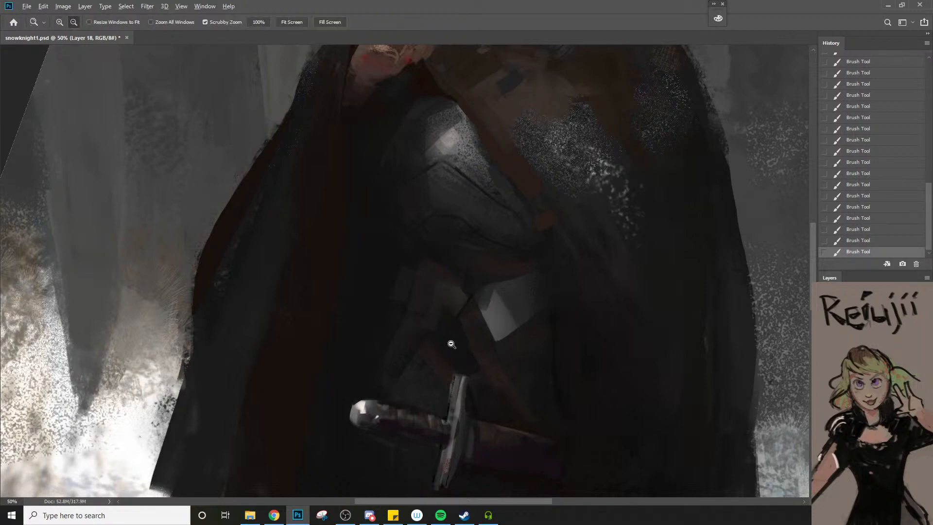
pyautogui.keyDown('alt'); pyautogui.click(451, 344); pyautogui.keyUp('alt')
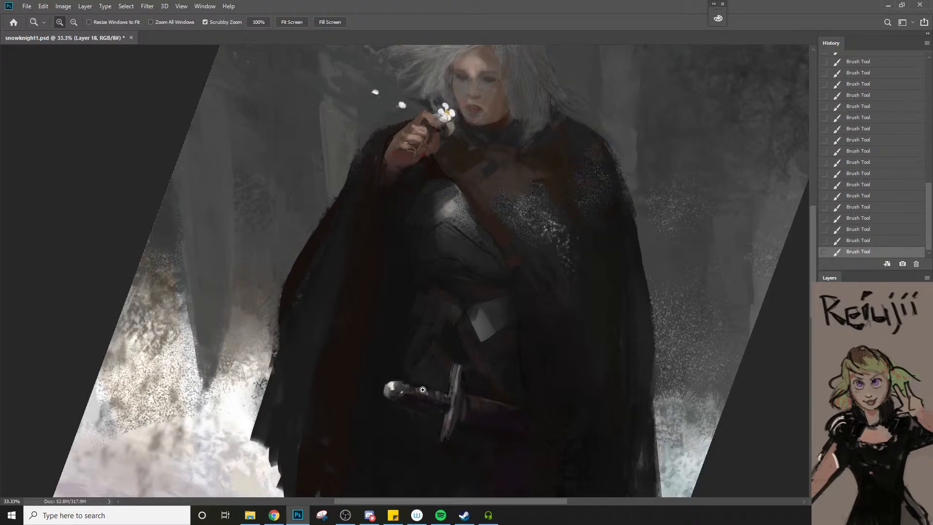
# Soften the inner cloak fold below the wrist with a 50 px brush, raising the opacity from 34% to 40%
pyautogui.click(386, 138)
pyautogui.press('b')
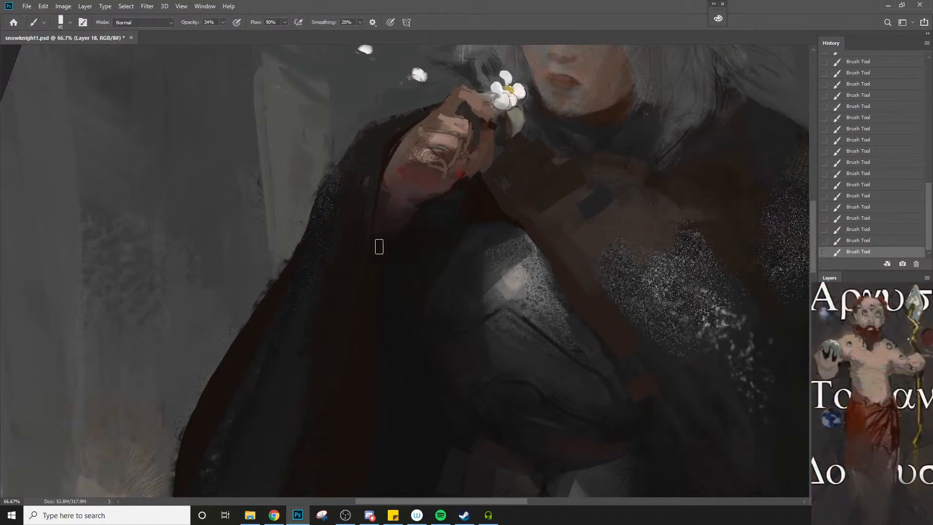
pyautogui.press(']')
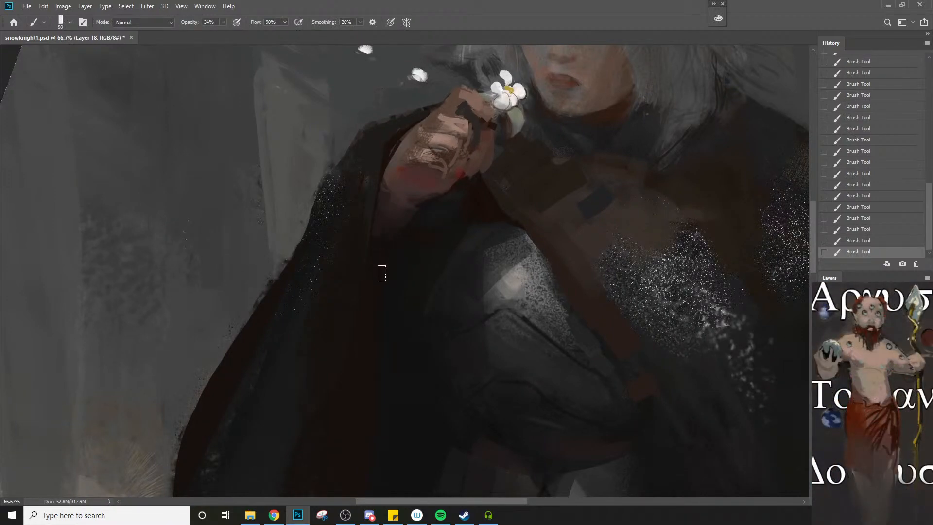
pyautogui.press('4')
pyautogui.press('[')
pyautogui.press(']')
# Undo the last stroke and repaint the lower end of the chest strap with a 70 px brush at 56% opacity
pyautogui.press('5')
pyautogui.press('6')
pyautogui.press(']')
pyautogui.press(']')
pyautogui.press(']')
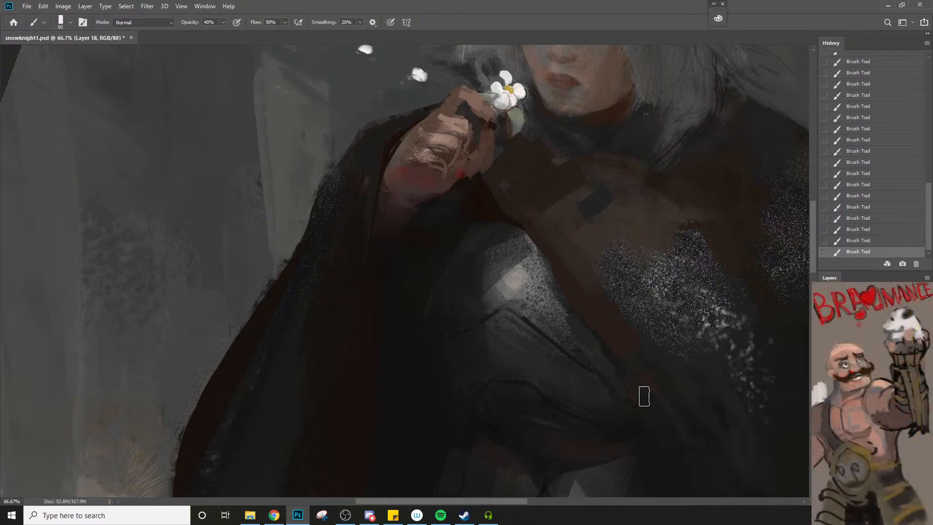
pyautogui.hotkey('ctrl', 'z')
pyautogui.keyDown('alt'); pyautogui.click(634, 366); pyautogui.keyUp('alt')
pyautogui.press(']')
pyautogui.moveTo(633, 369); pyautogui.dragTo(658, 410)
pyautogui.hotkey('ctrl', 'space')
pyautogui.keyDown('ctrl'); pyautogui.keyDown('alt'); pyautogui.click(606, 375); pyautogui.keyUp('alt'); pyautogui.keyUp('ctrl')
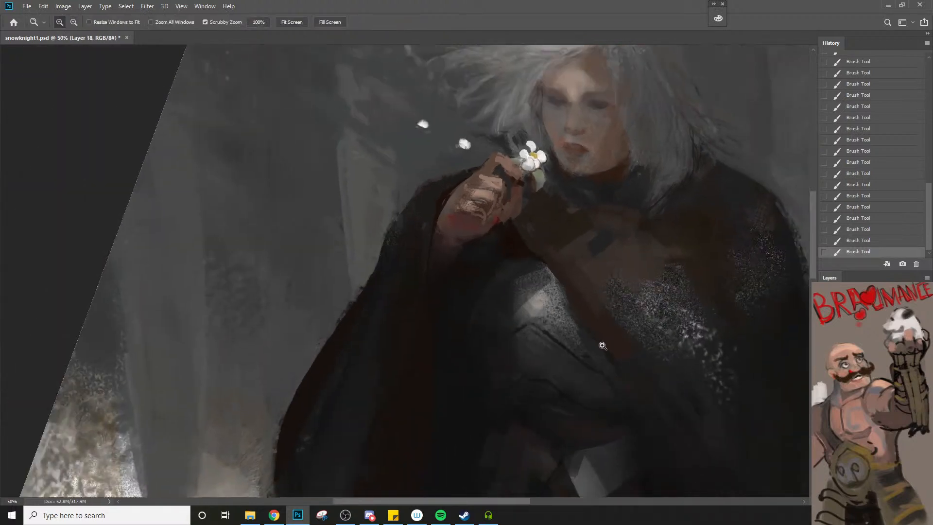
pyautogui.keyDown('ctrl'); pyautogui.click(601, 344); pyautogui.keyUp('ctrl')
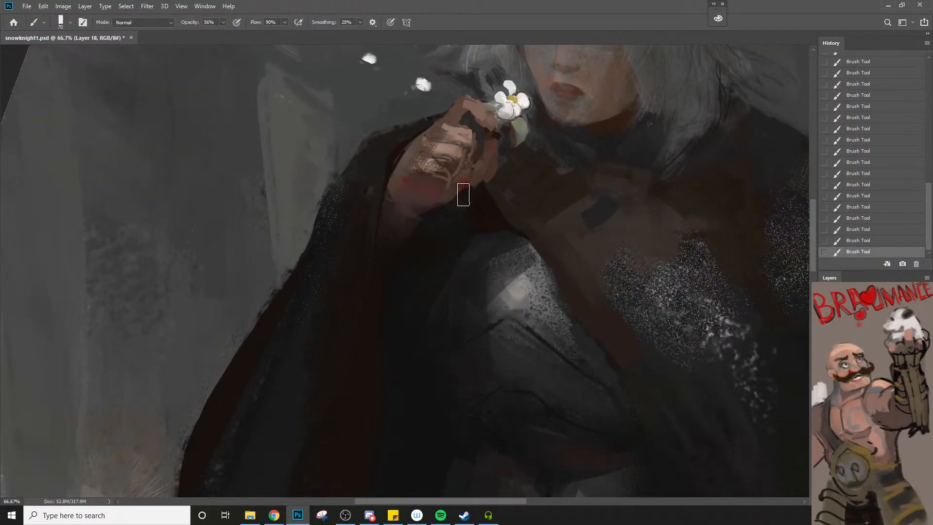
# Switch to the Charcoal 34 pixels 5 brush at 80 px and add texture to the breastplate below its highlight
pyautogui.rightClick(544, 303)
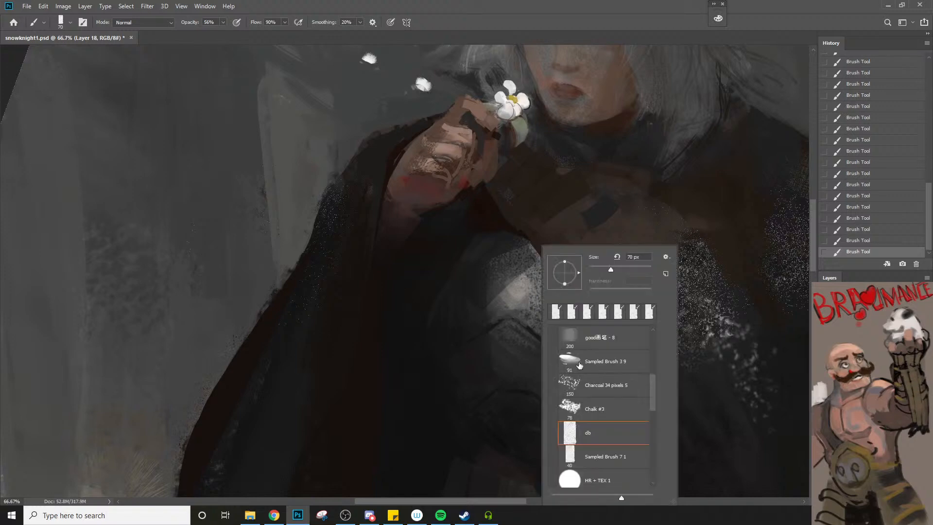
pyautogui.click(613, 392)
pyautogui.click(533, 321)
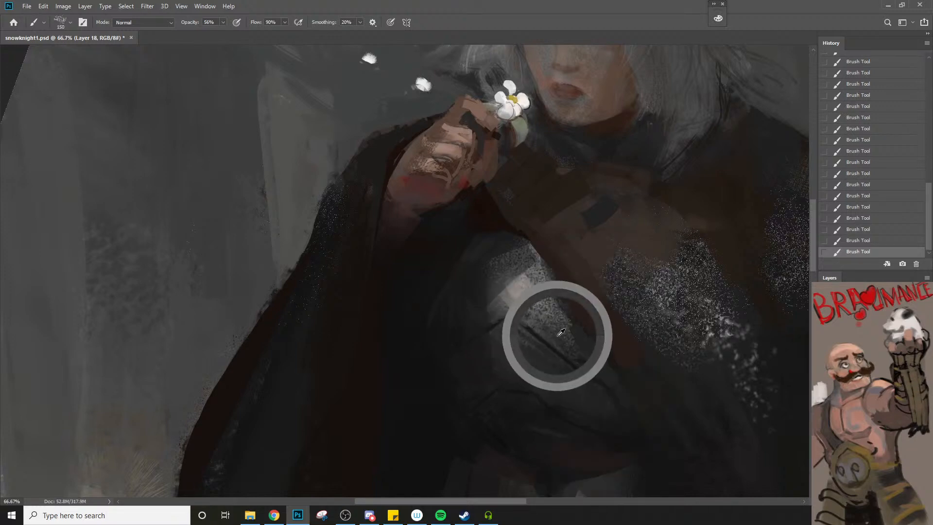
pyautogui.press('[')
pyautogui.press('[')
pyautogui.press('[')
pyautogui.press('[')
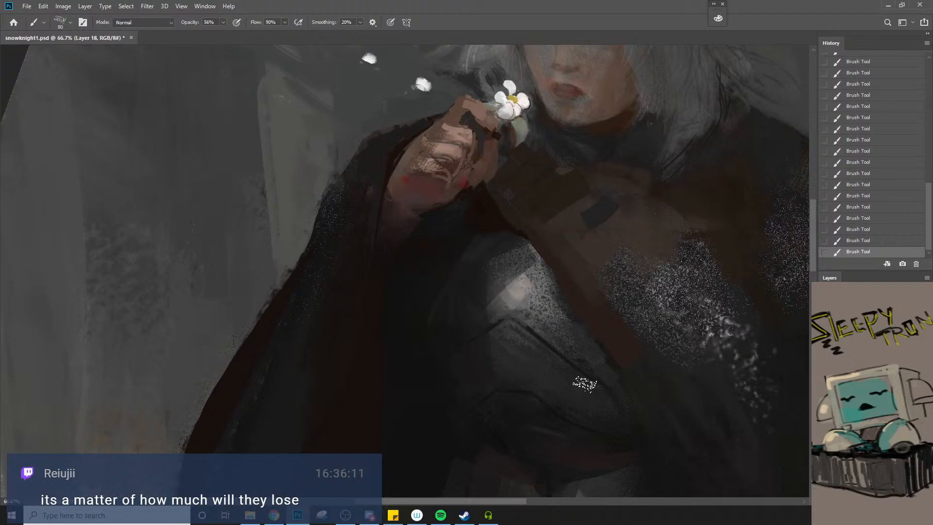
# Sample tones along the chest strap and touch up its border with the breastplate using a much smaller charcoal brush
pyautogui.keyDown('alt'); pyautogui.click(582, 316); pyautogui.keyUp('alt')
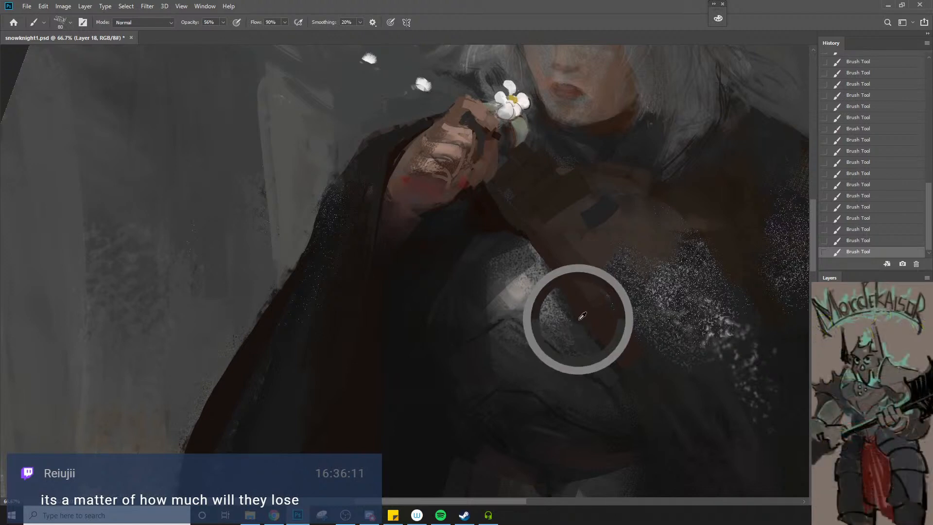
pyautogui.keyDown('alt'); pyautogui.click(605, 350); pyautogui.keyUp('alt')
pyautogui.press('[')
pyautogui.press('[')
pyautogui.press('[')
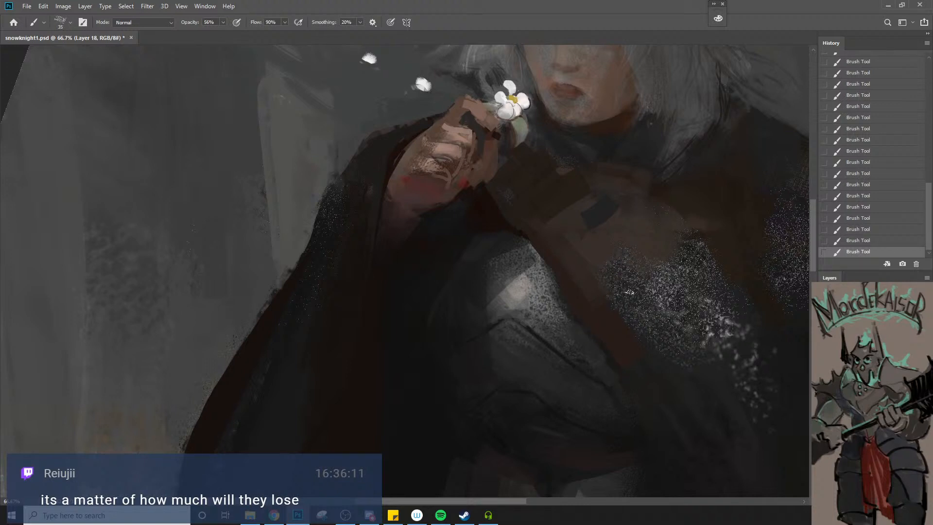
# Sample the chest leather's brown and cover the dark patch there with the charcoal brush at 125 px and 100 px
pyautogui.keyDown('alt'); pyautogui.click(583, 216); pyautogui.keyUp('alt')
pyautogui.press(']')
pyautogui.press(']')
pyautogui.press(']')
pyautogui.press(']')
pyautogui.press(']')
pyautogui.press(']')
pyautogui.press(']')
pyautogui.press(']')
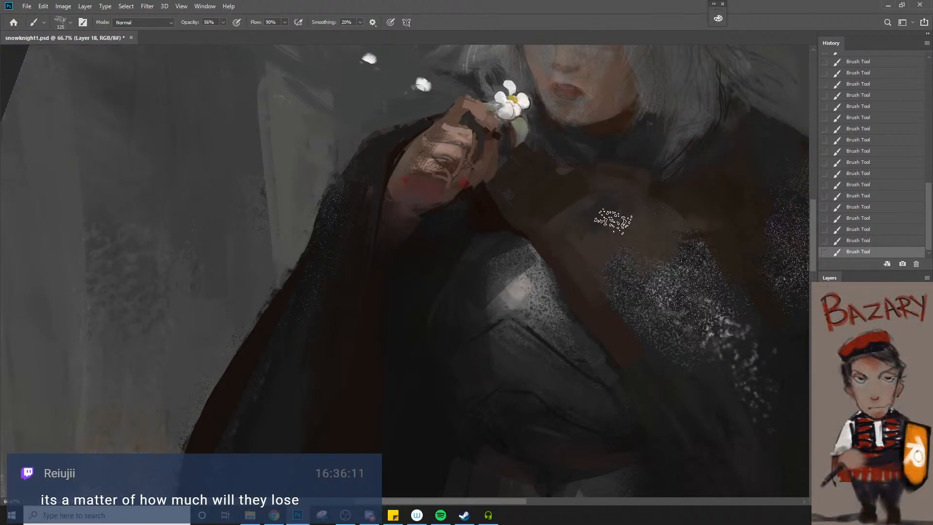
pyautogui.press('[')
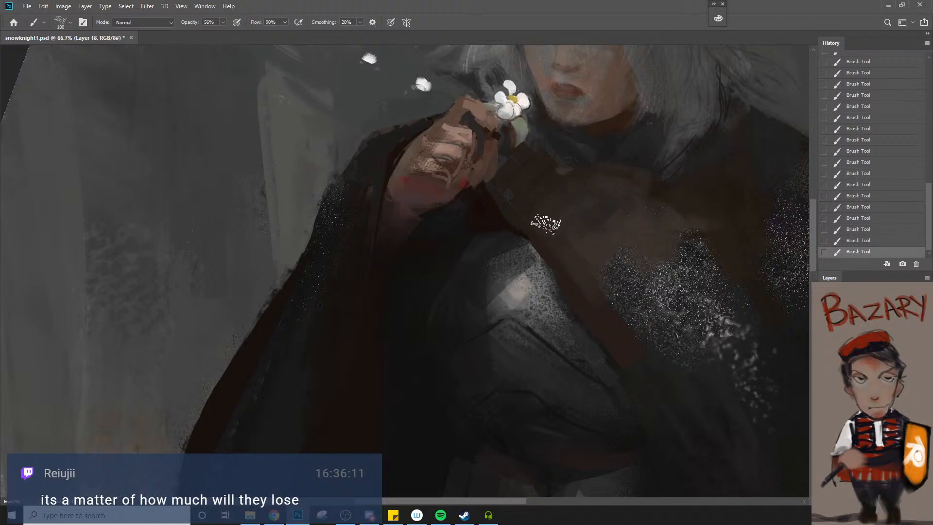
pyautogui.press('z')
pyautogui.keyDown('alt'); pyautogui.click(558, 251); pyautogui.keyUp('alt')
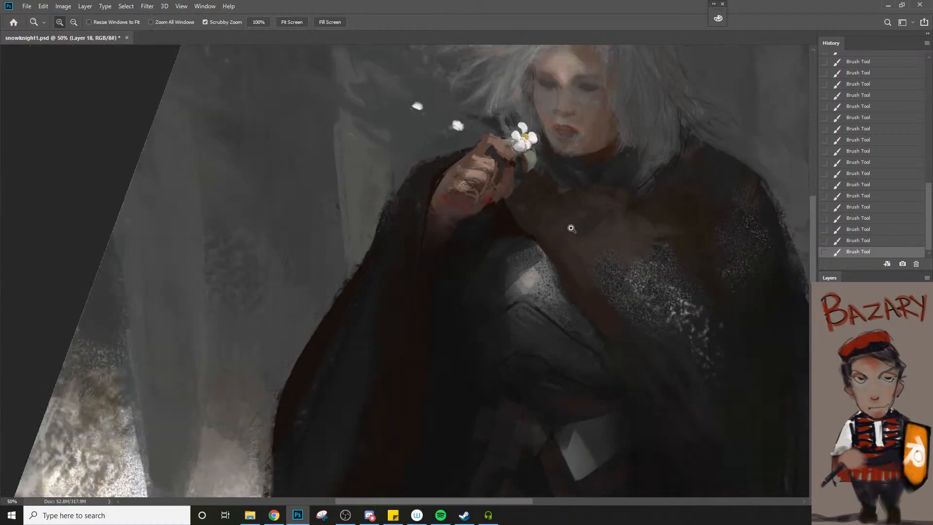
# Blend the upper chest leather below the collar with the charcoal brush at 125 px
pyautogui.click(556, 204)
pyautogui.press('b')
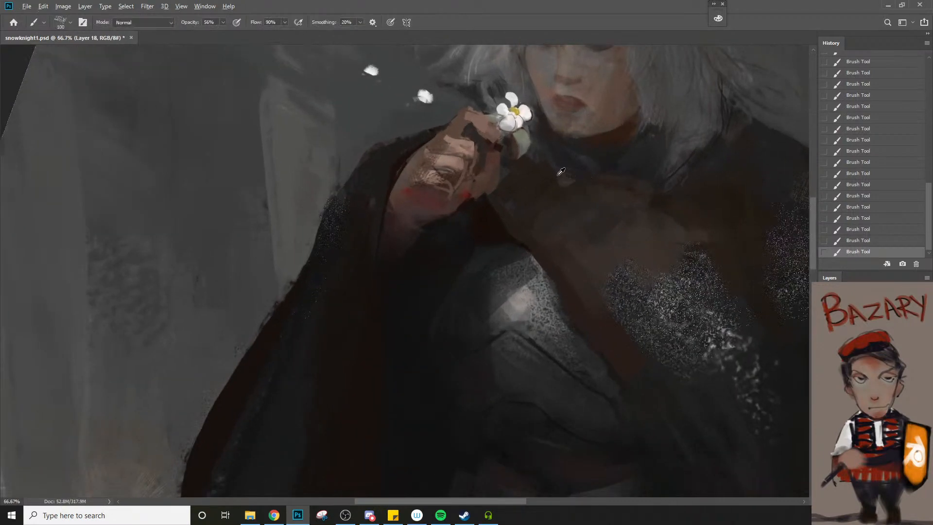
pyautogui.press(']')
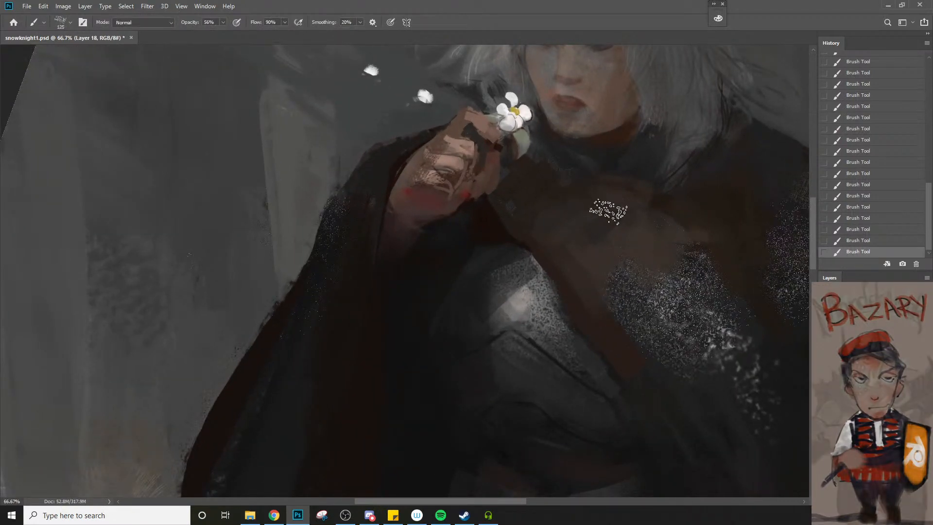
pyautogui.press('z')
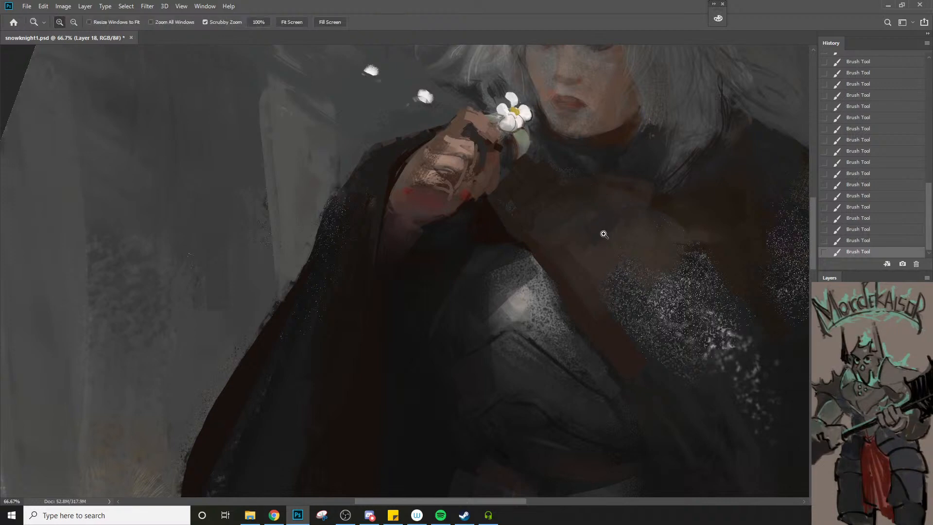
pyautogui.keyDown('alt'); pyautogui.click(604, 234); pyautogui.keyUp('alt')
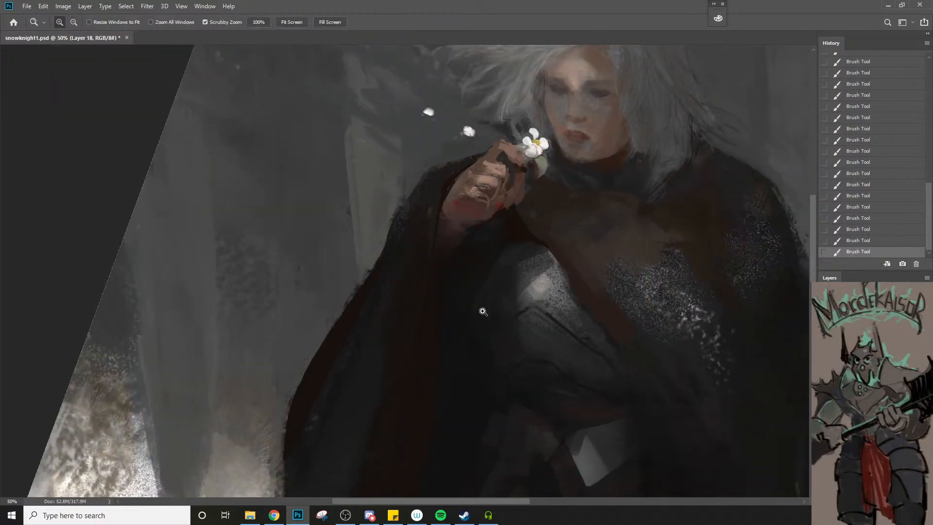
# Touch up the collar's border with the chest leather using the brush at 60 px and smaller
pyautogui.press('b')
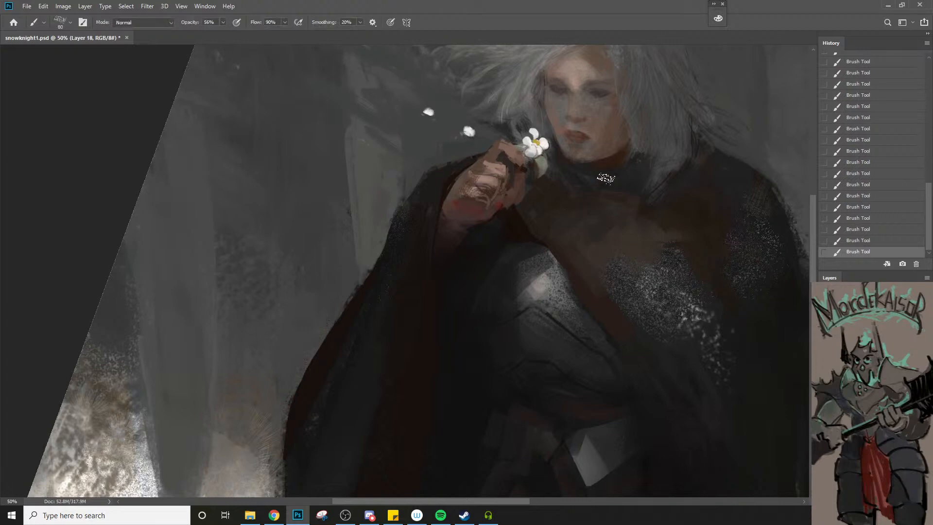
pyautogui.press('[')
pyautogui.press('[')
pyautogui.press('z')
pyautogui.keyDown('alt'); pyautogui.click(595, 213); pyautogui.keyUp('alt')
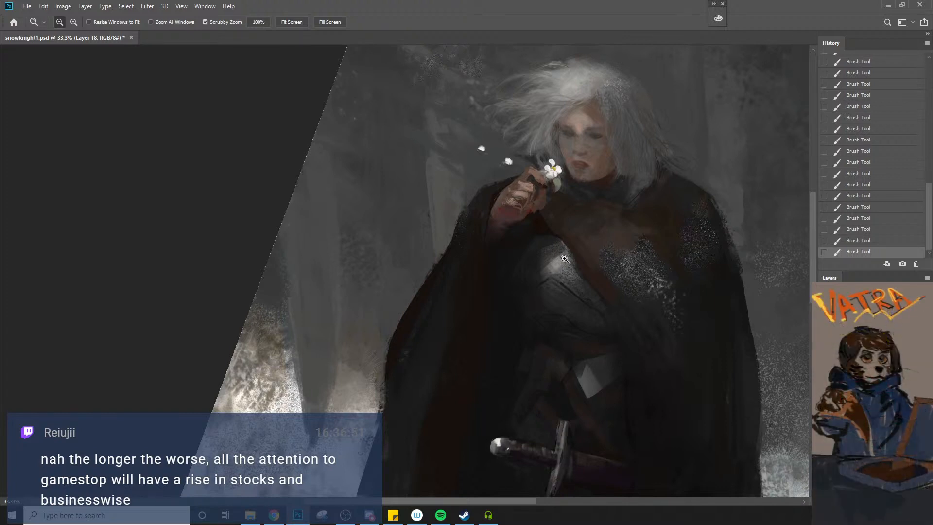
# Sample tones around the raised hand's wrist and touch up its lower edge with the 40 px brush
pyautogui.click(497, 295)
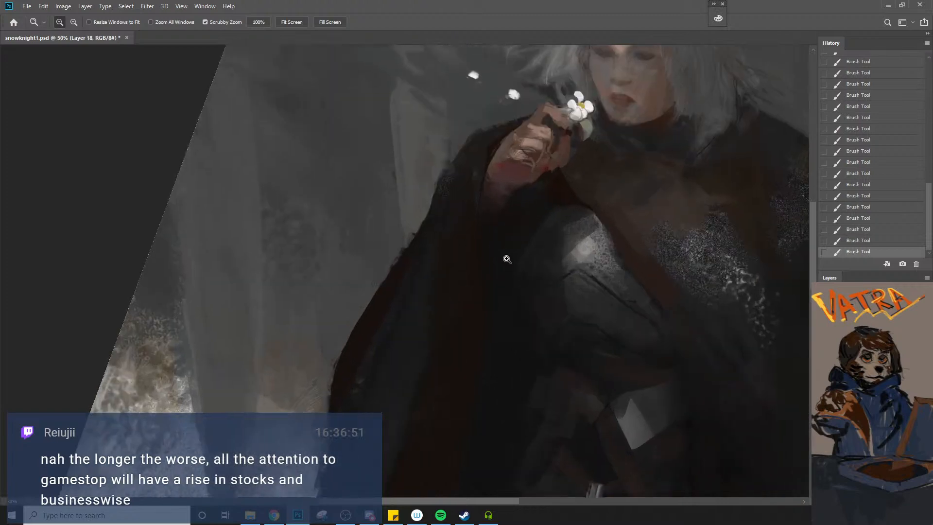
pyautogui.press('b')
pyautogui.keyDown('alt'); pyautogui.click(553, 186); pyautogui.keyUp('alt')
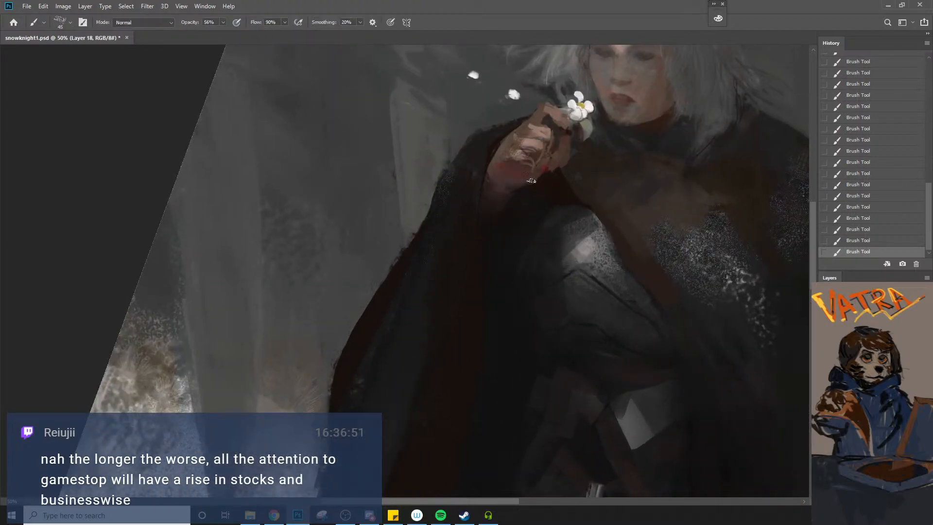
pyautogui.keyDown('alt'); pyautogui.click(514, 182); pyautogui.keyUp('alt')
pyautogui.press('[')
pyautogui.press('z')
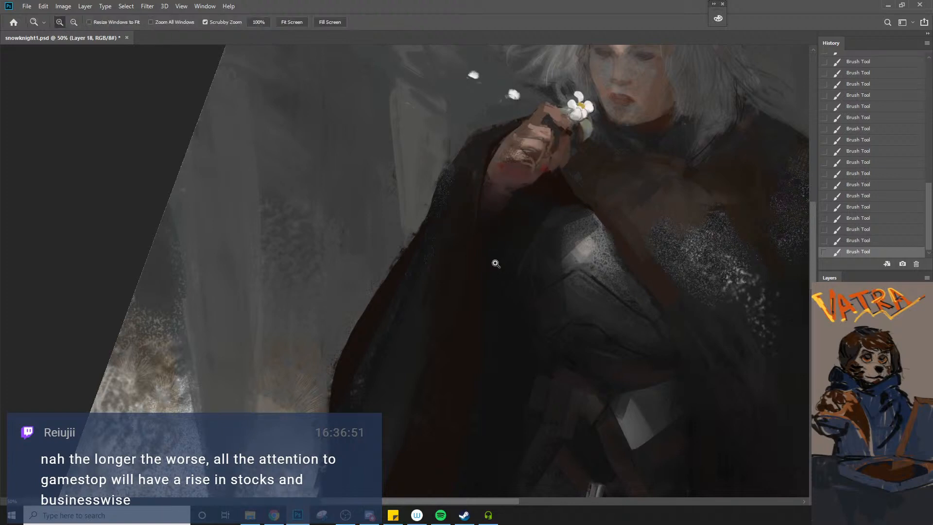
# Sample the hand's skin tones and repaint the fingers' shading with the brush at 40 px and 35 px
pyautogui.keyDown('alt'); pyautogui.click(507, 255); pyautogui.keyUp('alt')
pyautogui.click(546, 192)
pyautogui.click(541, 197)
pyautogui.press('b')
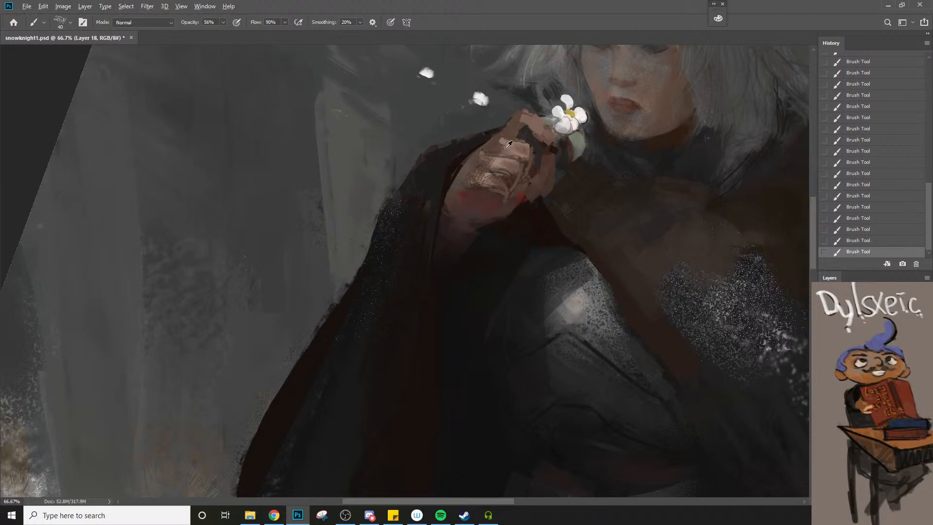
pyautogui.keyDown('alt'); pyautogui.click(491, 173); pyautogui.keyUp('alt')
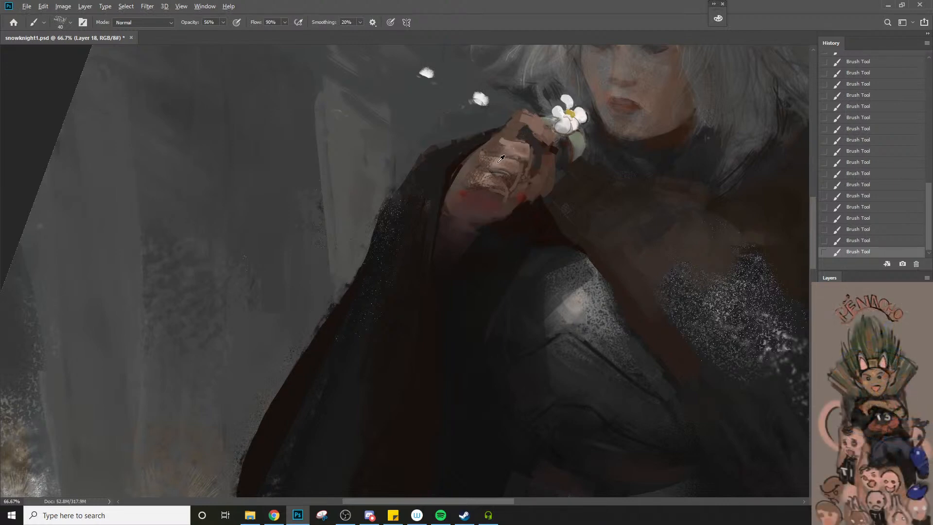
pyautogui.keyDown('alt'); pyautogui.click(492, 170); pyautogui.keyUp('alt')
pyautogui.press('[')
pyautogui.press('[')
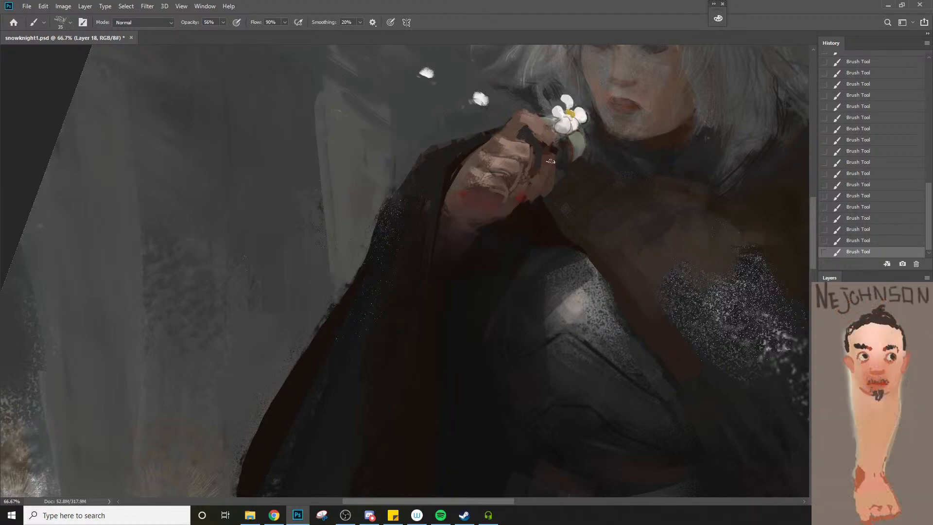
# Undo the last stroke and rework the fingers below the flower with a small brush of about 20 to 25 px
pyautogui.press('z')
pyautogui.keyDown('alt'); pyautogui.click(518, 216); pyautogui.keyUp('alt')
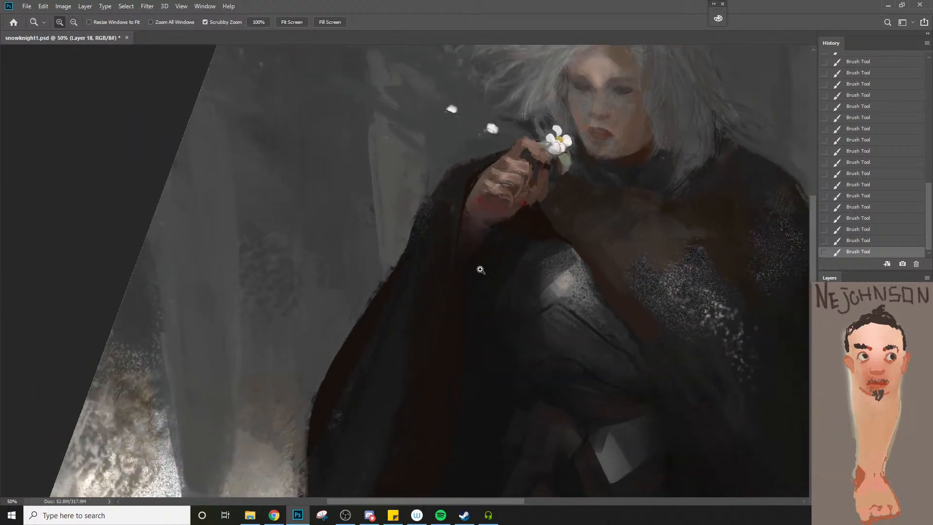
pyautogui.click(544, 159)
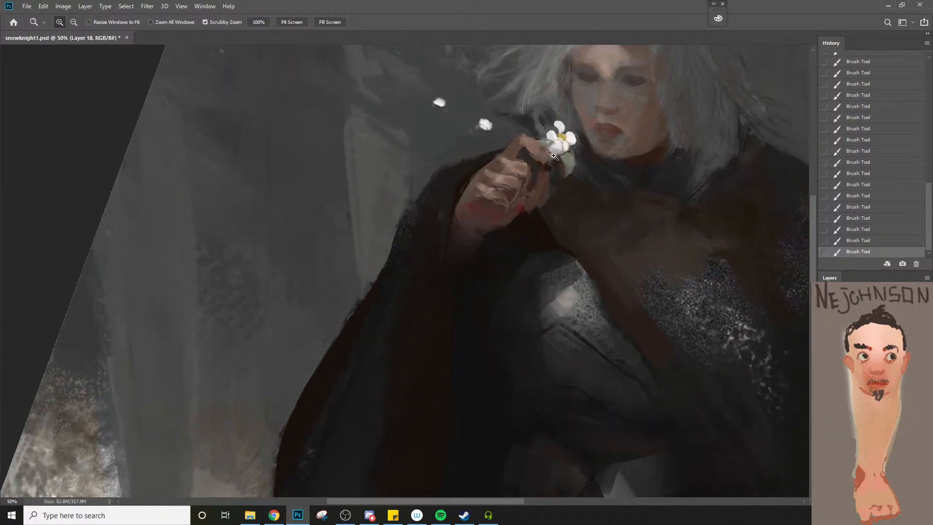
pyautogui.press('b')
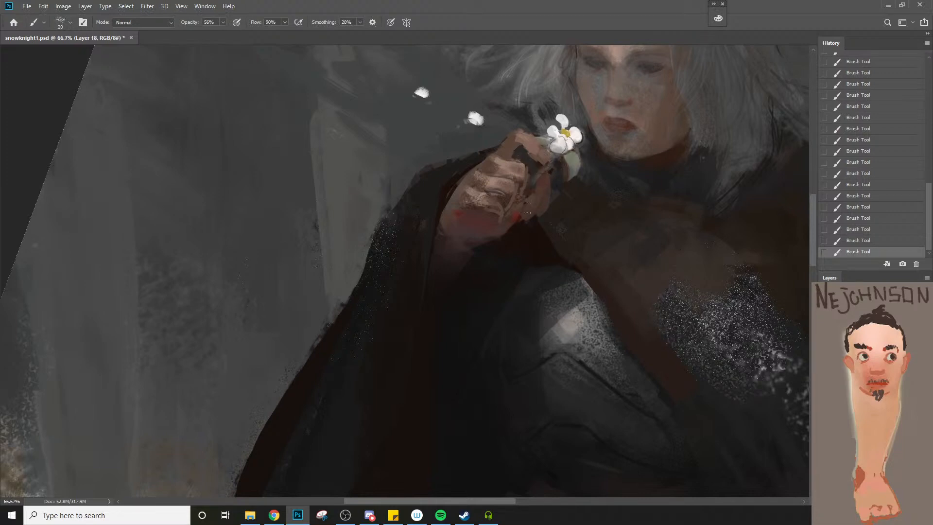
pyautogui.hotkey('ctrl', 'z')
pyautogui.press('[')
pyautogui.click(530, 187)
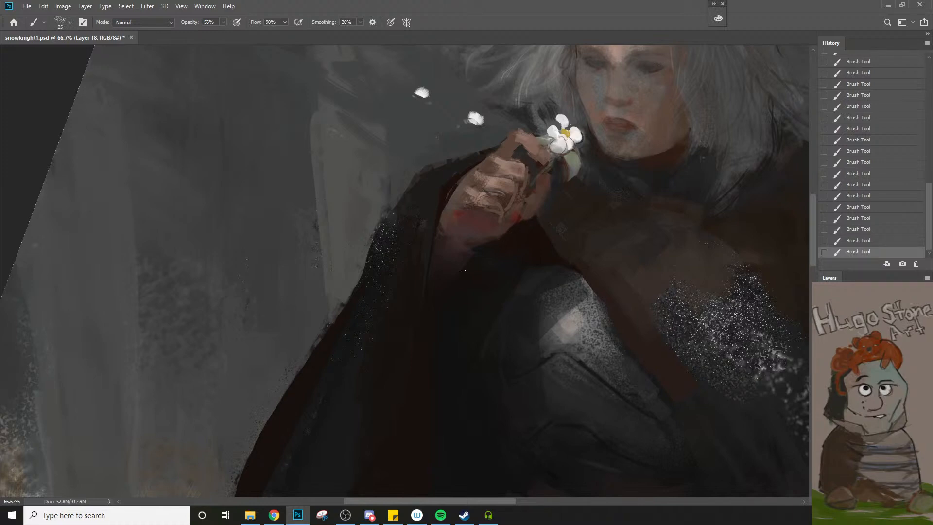
# Sample the dark cloak tone beside the hand and tidy the strap's upper edge below the wrist with a 10 px brush
pyautogui.keyDown('alt'); pyautogui.click(442, 191); pyautogui.keyUp('alt')
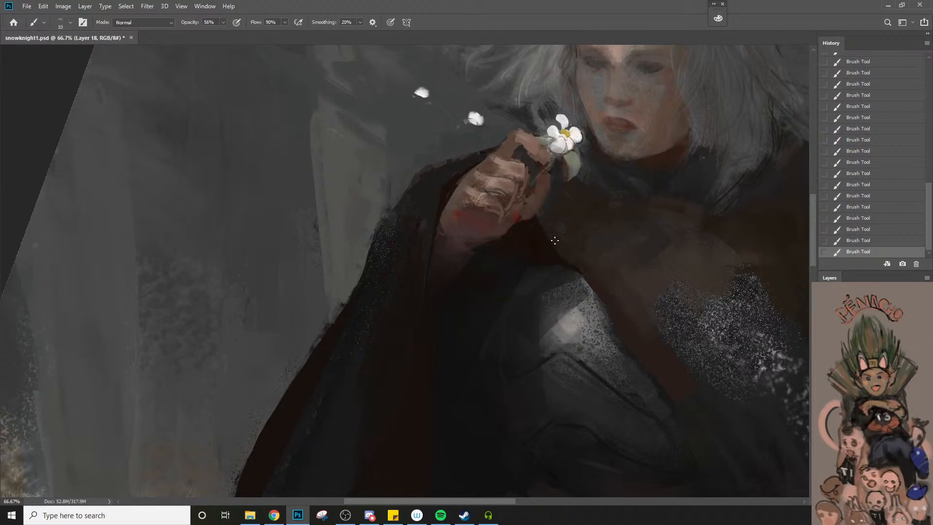
pyautogui.press(']')
pyautogui.keyDown('alt'); pyautogui.click(590, 280); pyautogui.keyUp('alt')
pyautogui.keyDown('alt'); pyautogui.click(591, 281); pyautogui.keyUp('alt')
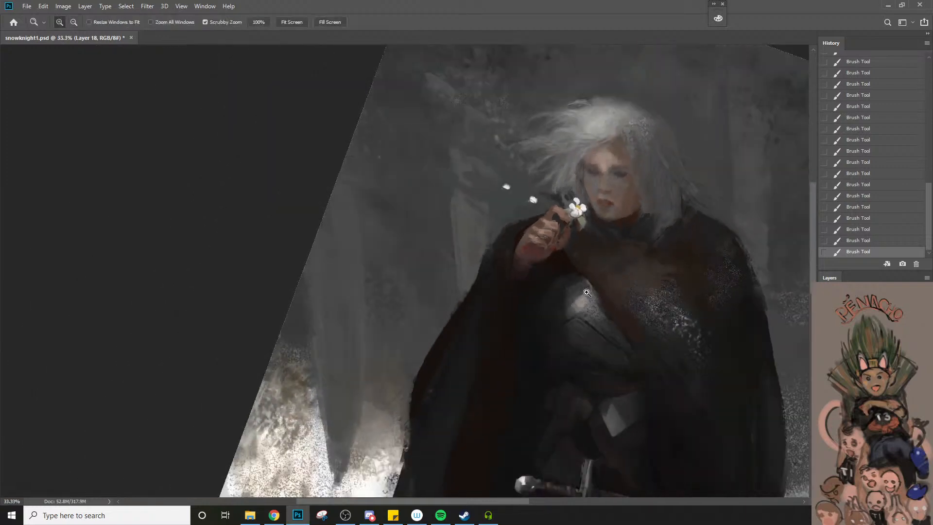
# Set the brush opacity to 40% and glaze broadly over the chest and cloak with a brush larger than 100 px
pyautogui.moveTo(602, 278); pyautogui.dragTo(519, 247)
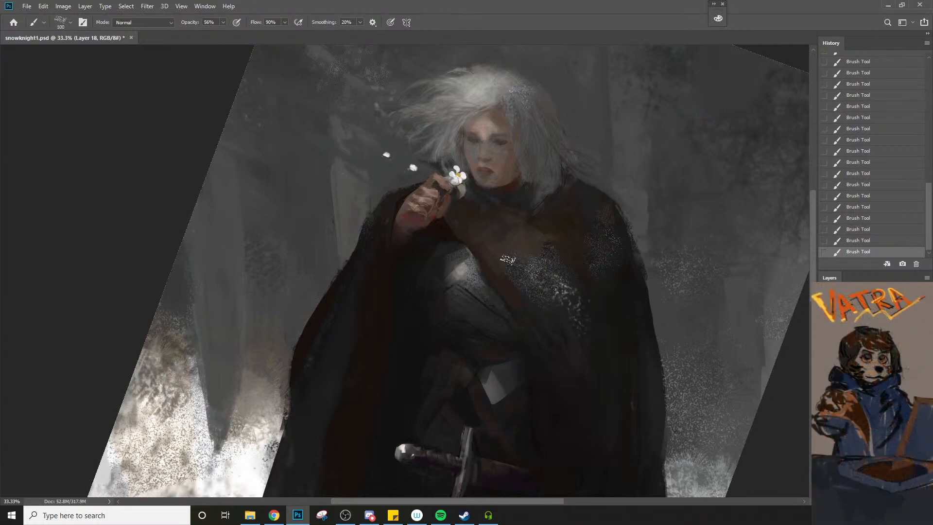
pyautogui.press(']')
pyautogui.press(']')
pyautogui.press(']')
pyautogui.press(']')
pyautogui.press(']')
pyautogui.press(']')
pyautogui.press(']')
pyautogui.press(']')
pyautogui.press(']')
pyautogui.press(']')
pyautogui.press(']')
pyautogui.press('4')
pyautogui.press(']')
pyautogui.press('[')
pyautogui.press(']')
pyautogui.press('[')
pyautogui.press('z')
pyautogui.moveTo(601, 308); pyautogui.dragTo(550, 304)
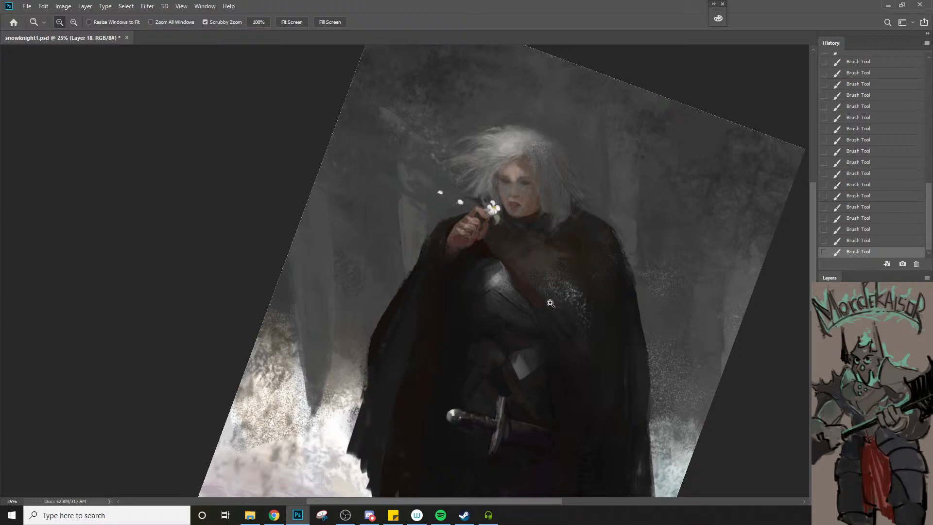
# Reduce the brush from 150 px to 90 px and touch up the cloak's outer edge against the snowy trees
pyautogui.press('b')
pyautogui.press('[')
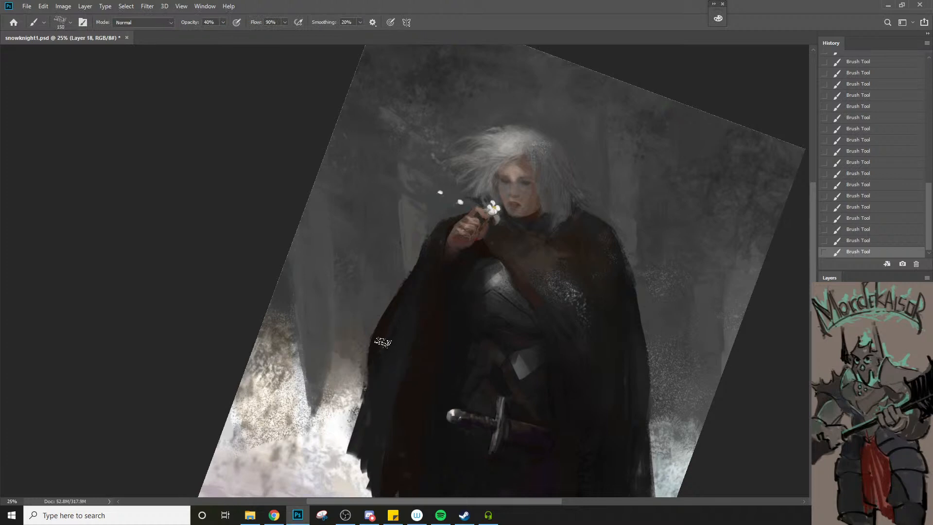
pyautogui.press('[')
pyautogui.press('[')
pyautogui.press('[')
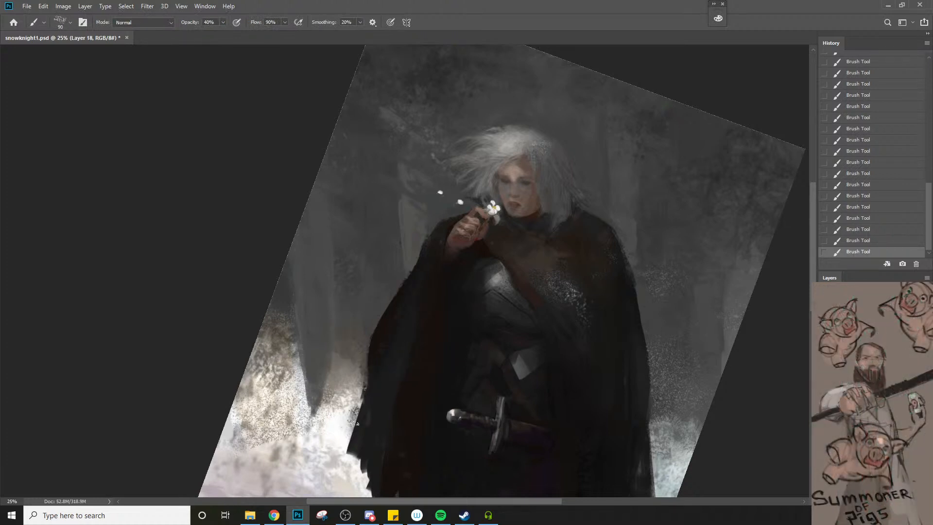
pyautogui.moveTo(354, 423); pyautogui.dragTo(334, 321)
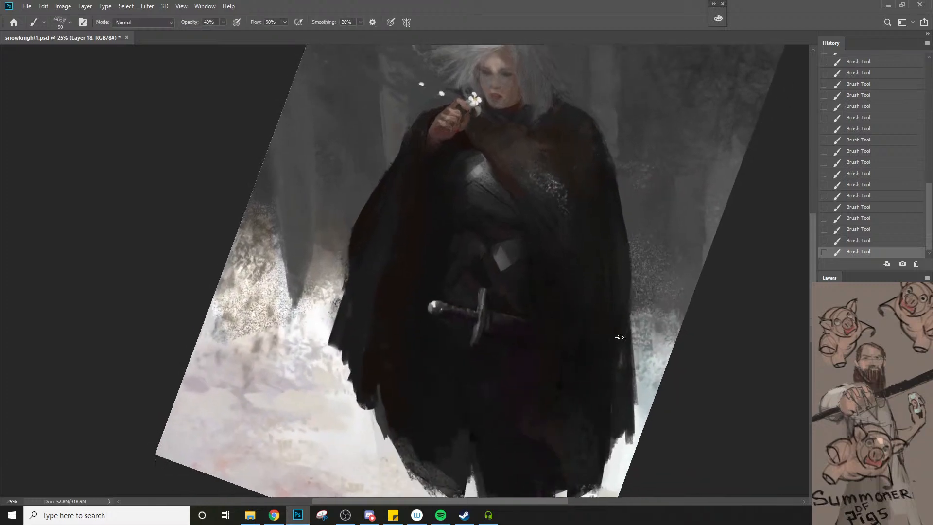
# Paint vertical strokes along the cloak's lower right side, reducing the brush to 50 px
pyautogui.press('[')
pyautogui.moveTo(622, 297); pyautogui.dragTo(615, 356)
pyautogui.moveTo(618, 322); pyautogui.dragTo(616, 340)
pyautogui.press('[')
pyautogui.press('[')
pyautogui.press('[')
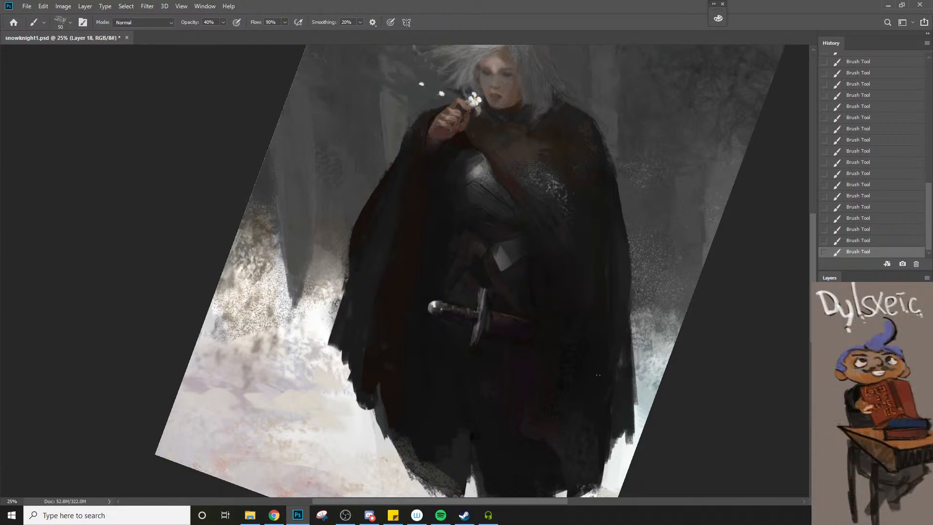
# Sample the dark tone at the cloak's lower middle and paint over that area with a larger brush
pyautogui.press('space')
pyautogui.keyDown('alt'); pyautogui.click(456, 422); pyautogui.keyUp('alt')
pyautogui.press(']')
pyautogui.press(']')
pyautogui.press('z')
pyautogui.keyDown('alt'); pyautogui.click(472, 440); pyautogui.keyUp('alt')
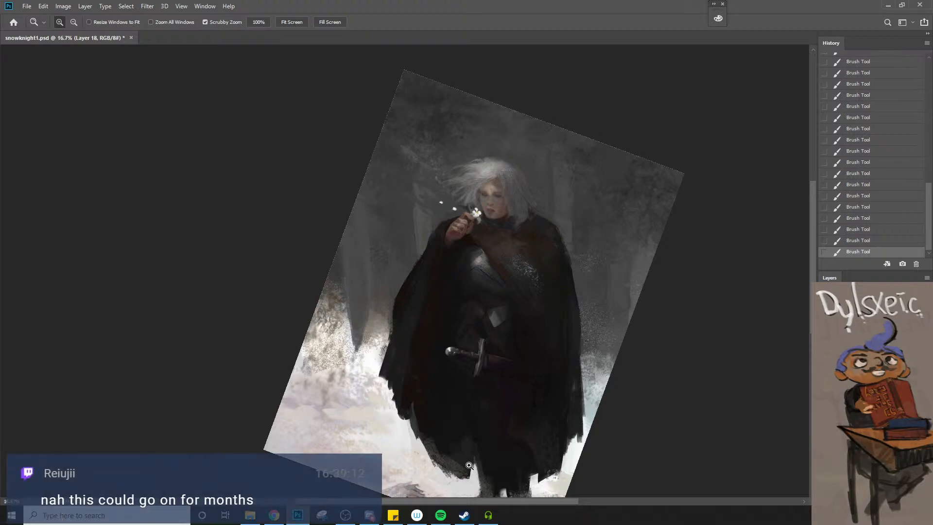
# Refine the cloak's left outline against the background with the brush at 45 px and 50 px
pyautogui.click(389, 350)
pyautogui.press('b')
pyautogui.press('[')
pyautogui.press('[')
pyautogui.press('[')
pyautogui.press('[')
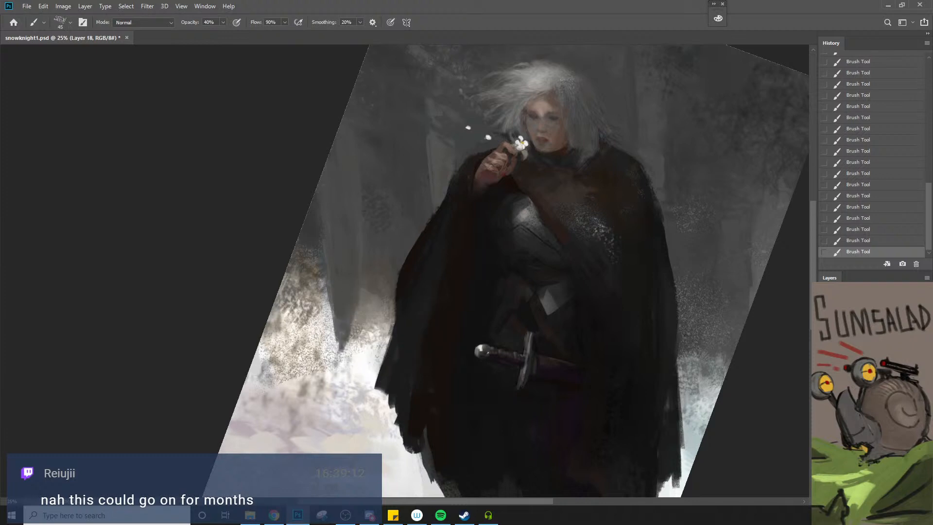
pyautogui.press(']')
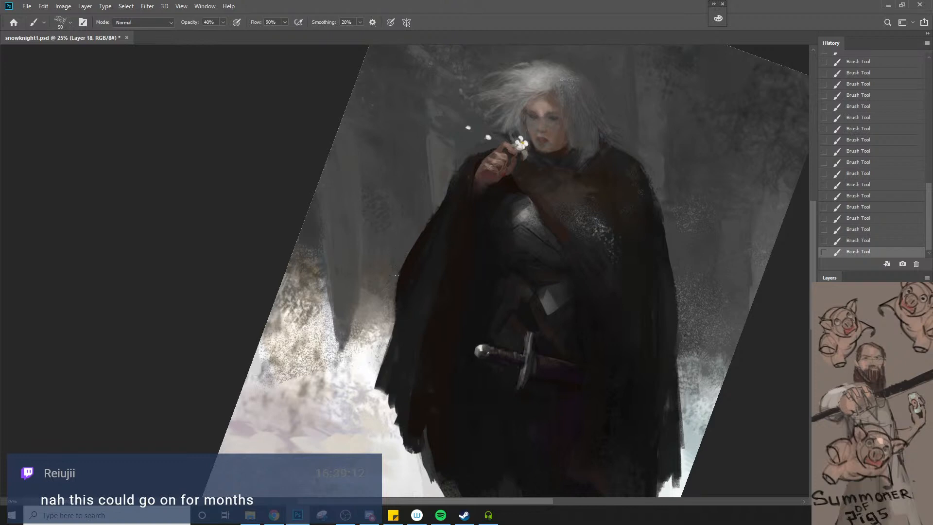
# Sample the pale tree trunk beside the raised arm and paint along the cloak's shoulder edge with a 60 px brush
pyautogui.press('z')
pyautogui.keyDown('alt'); pyautogui.click(396, 305); pyautogui.keyUp('alt')
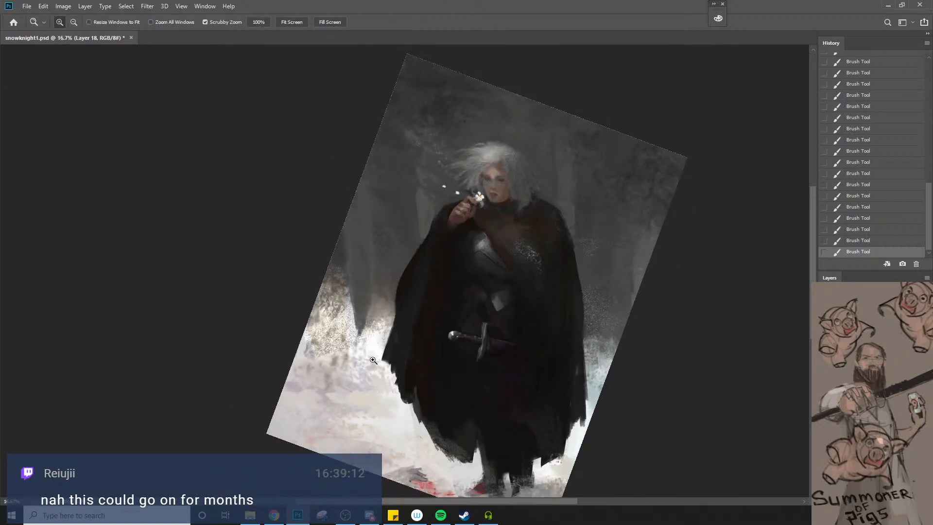
pyautogui.click(430, 253)
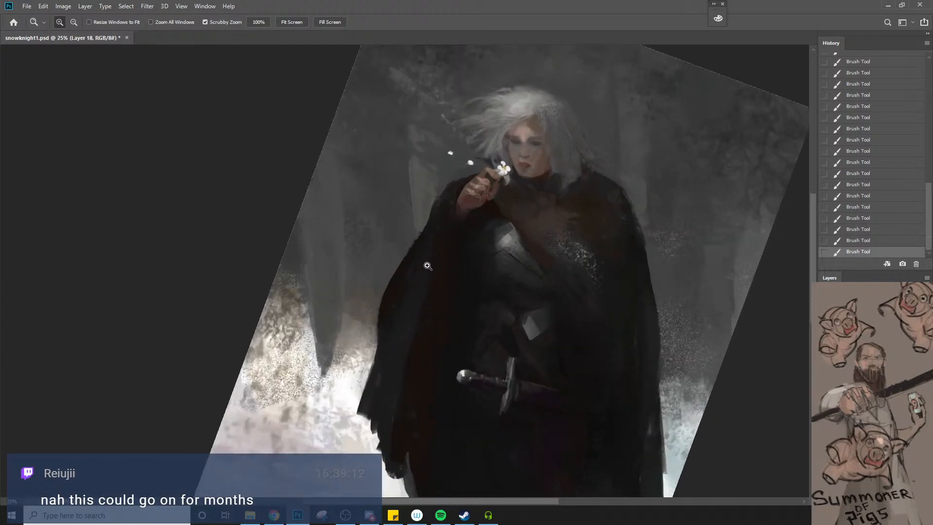
pyautogui.press('b')
pyautogui.keyDown('alt'); pyautogui.click(432, 182); pyautogui.keyUp('alt')
pyautogui.press(']')
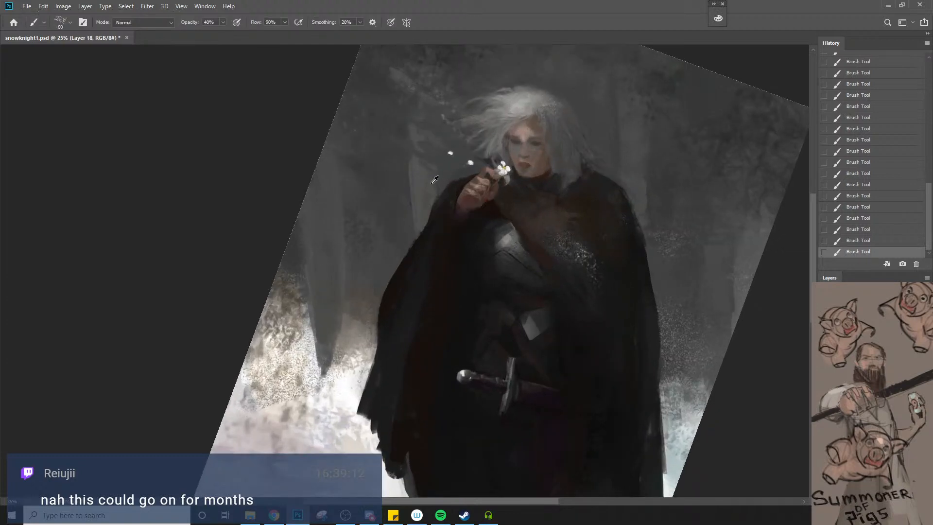
pyautogui.keyDown('alt'); pyautogui.click(432, 185); pyautogui.keyUp('alt')
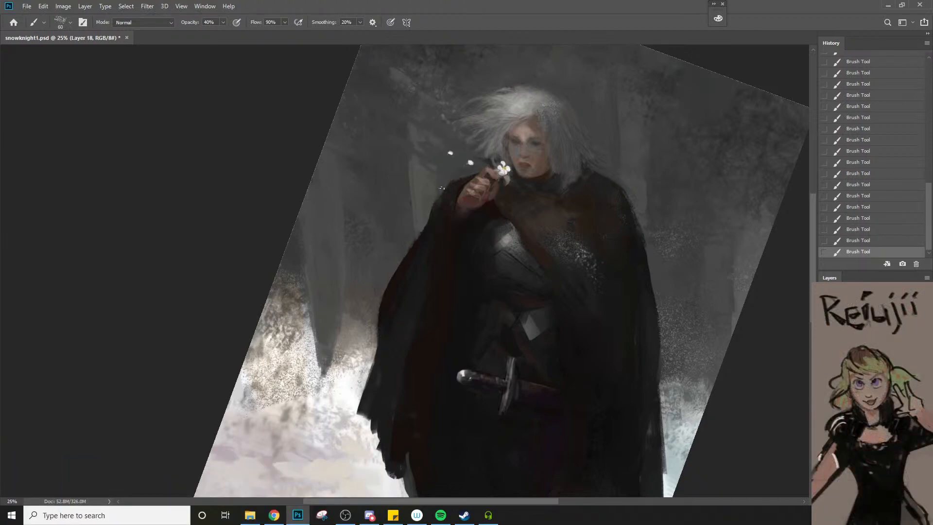
pyautogui.keyDown('alt'); pyautogui.click(431, 183); pyautogui.keyUp('alt')
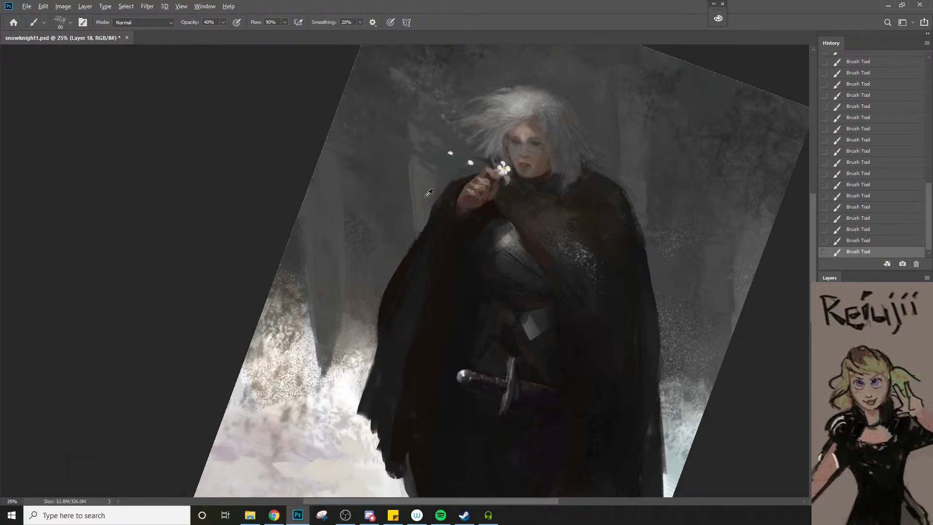
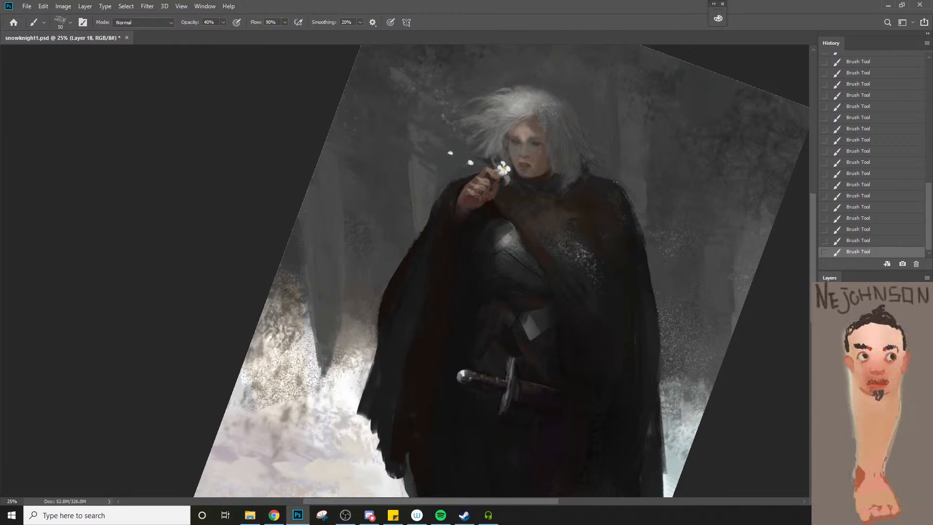
# Sample the dark tone at the cloak's lower right and enlarge the brush to 90 px for that area
pyautogui.press('space')
pyautogui.scroll(-1, 612, 218)
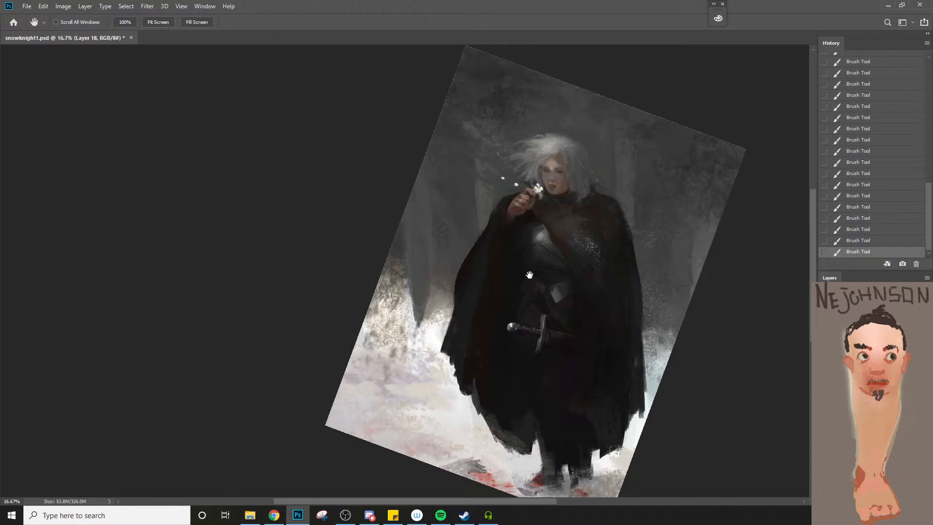
pyautogui.click(628, 388)
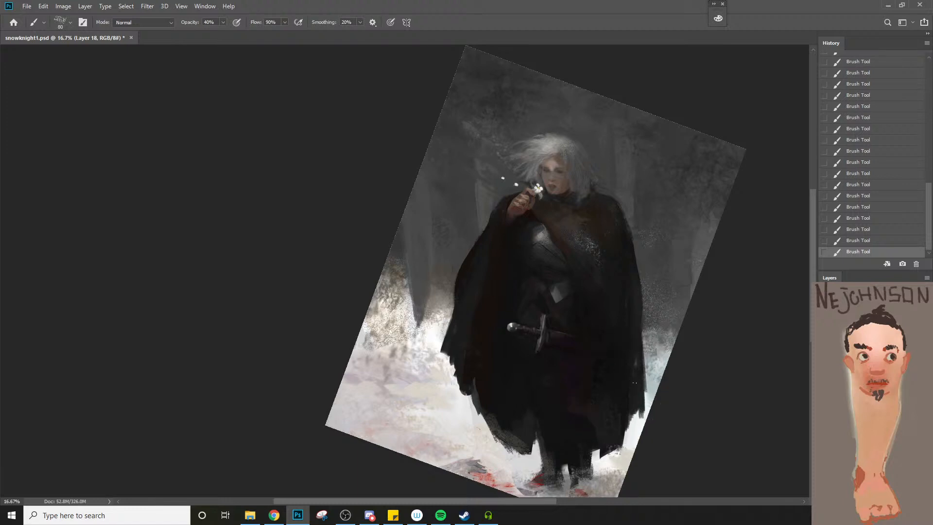
pyautogui.press(']')
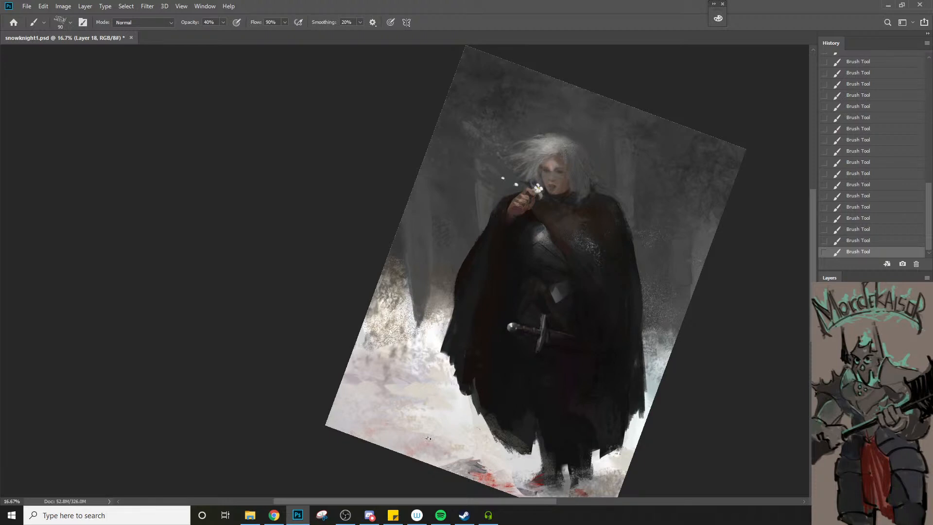
# Sample the dark cloak tone beside the raised hand and paint the sleeve's outer edge with a 100 px brush
pyautogui.hotkey('ctrl', 'space')
pyautogui.moveTo(493, 226); pyautogui.dragTo(583, 189)
pyautogui.keyDown('alt'); pyautogui.click(520, 158); pyautogui.keyUp('alt')
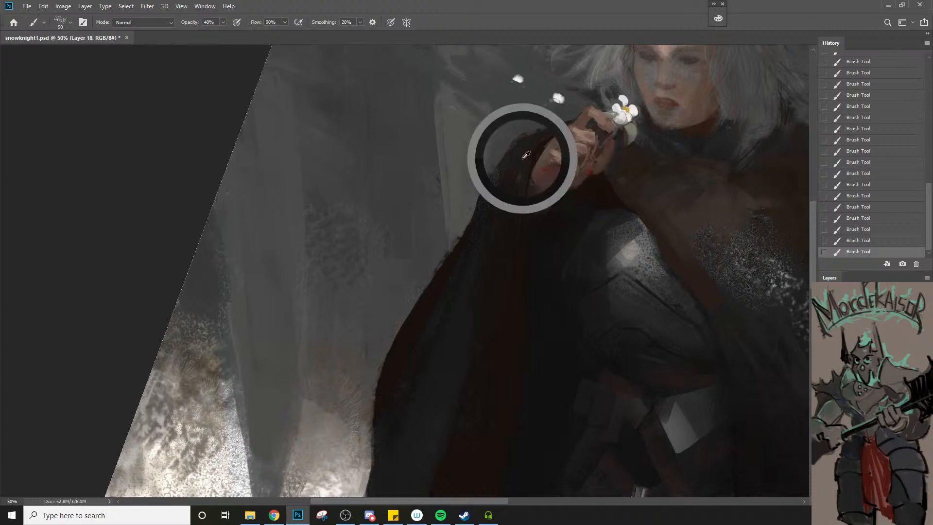
pyautogui.keyDown('alt'); pyautogui.click(519, 160); pyautogui.keyUp('alt')
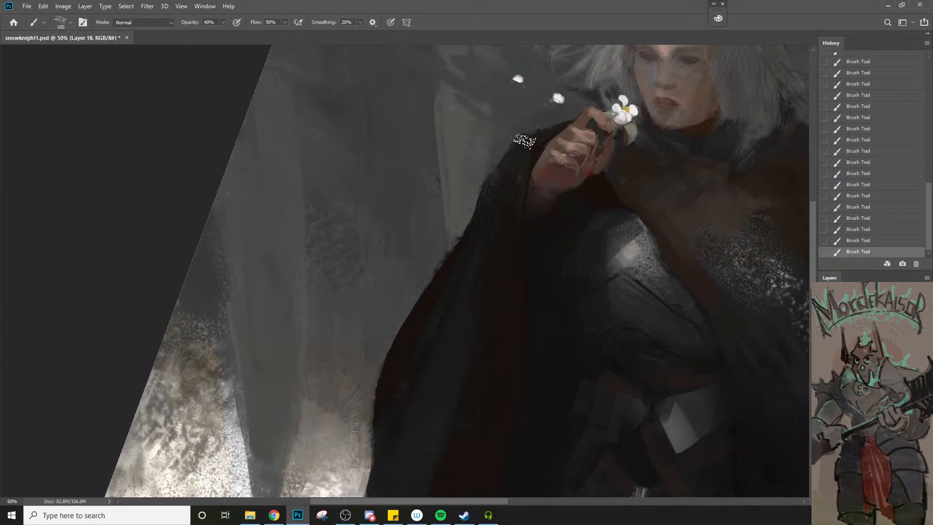
pyautogui.hotkey('ctrl', 'space')
pyautogui.keyDown('alt'); pyautogui.click(496, 216); pyautogui.keyUp('alt')
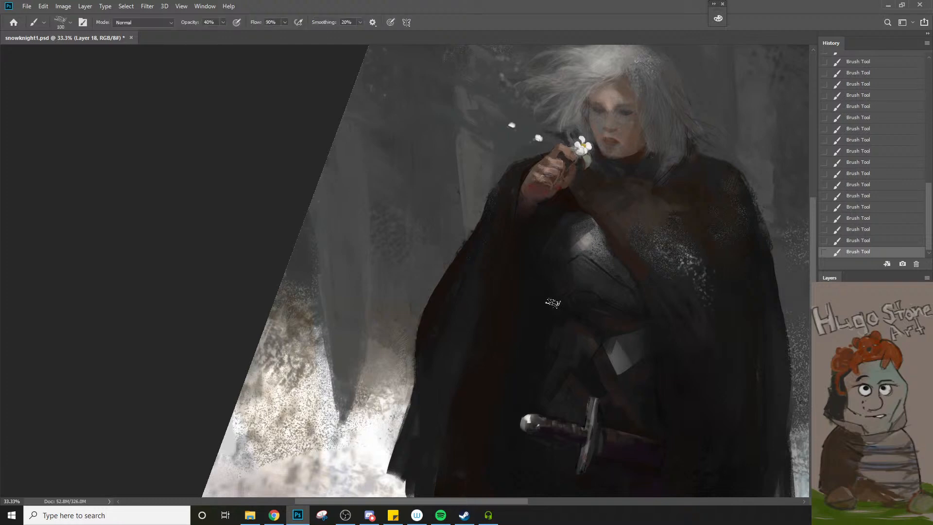
# Darken the torso between the breastplate and the belt, reducing the brush to 45 px
pyautogui.moveTo(552, 303); pyautogui.dragTo(608, 297)
pyautogui.keyDown('alt'); pyautogui.click(576, 318); pyautogui.keyUp('alt')
pyautogui.press('[')
pyautogui.press('[')
pyautogui.press('[')
pyautogui.press('[')
pyautogui.press('[')
pyautogui.press(']')
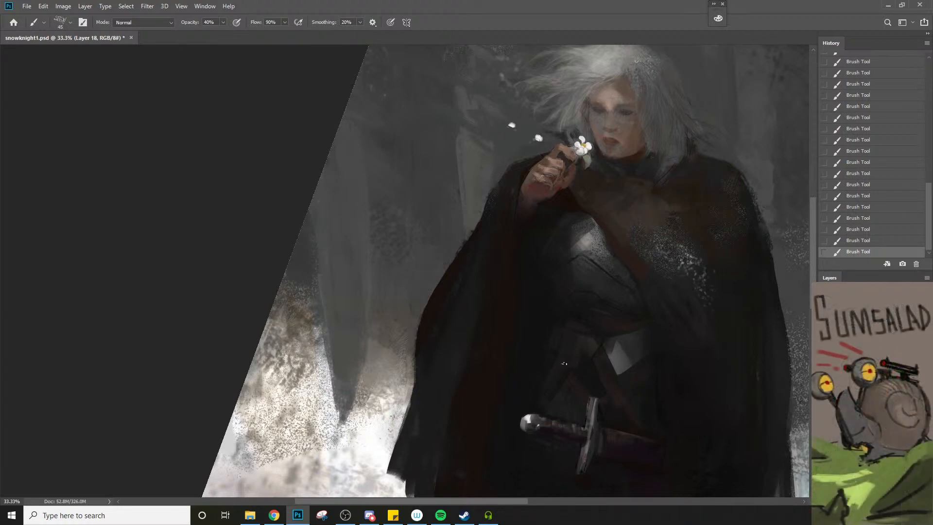
# Sample the dark tone beneath the sword's crossguard and paint around the crossguard's lower end
pyautogui.press('space')
pyautogui.moveTo(593, 393); pyautogui.dragTo(604, 313)
pyautogui.hotkey('ctrl', 'space')
pyautogui.keyDown('ctrl'); pyautogui.click(600, 379); pyautogui.keyUp('ctrl')
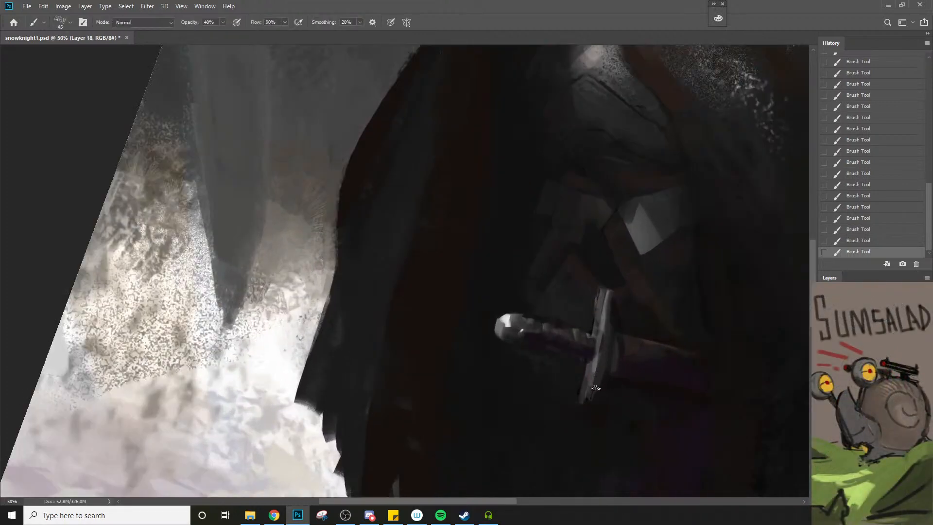
pyautogui.keyDown('alt'); pyautogui.click(588, 412); pyautogui.keyUp('alt')
pyautogui.moveTo(581, 404); pyautogui.dragTo(598, 407)
# Refine the lower half of the crossguard with a 25 px brush at 90% opacity, undoing one stroke
pyautogui.press(']')
pyautogui.press('9')
pyautogui.hotkey('ctrl', 'alt', 'space')
pyautogui.keyDown('ctrl'); pyautogui.keyDown('alt'); pyautogui.click(604, 406); pyautogui.keyUp('alt'); pyautogui.keyUp('ctrl')
pyautogui.keyDown('ctrl'); pyautogui.keyDown('alt'); pyautogui.click(604, 405); pyautogui.keyUp('alt'); pyautogui.keyUp('ctrl')
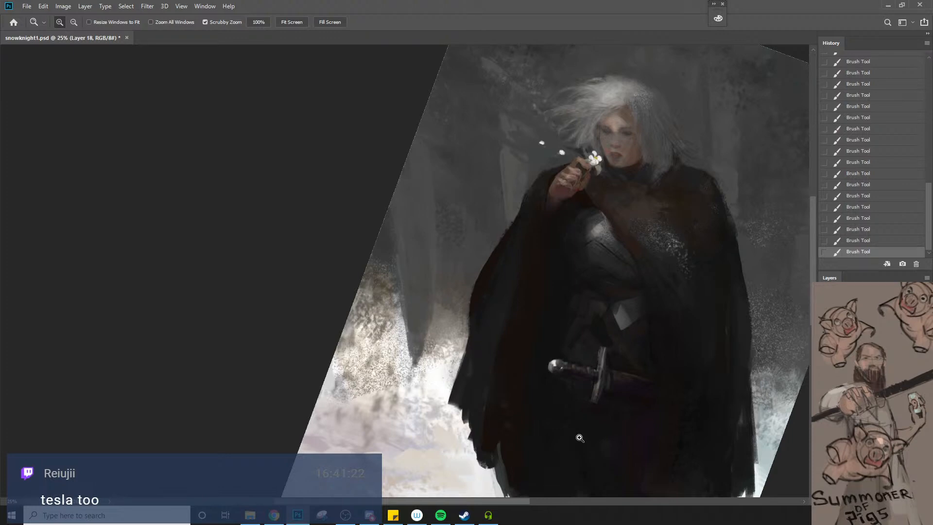
pyautogui.click(559, 328)
pyautogui.moveTo(564, 368); pyautogui.dragTo(559, 309)
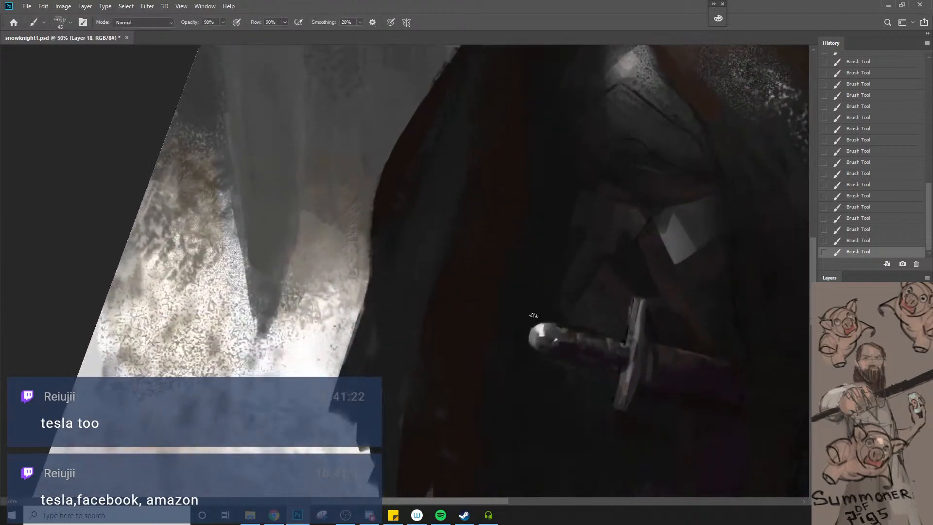
pyautogui.press('[')
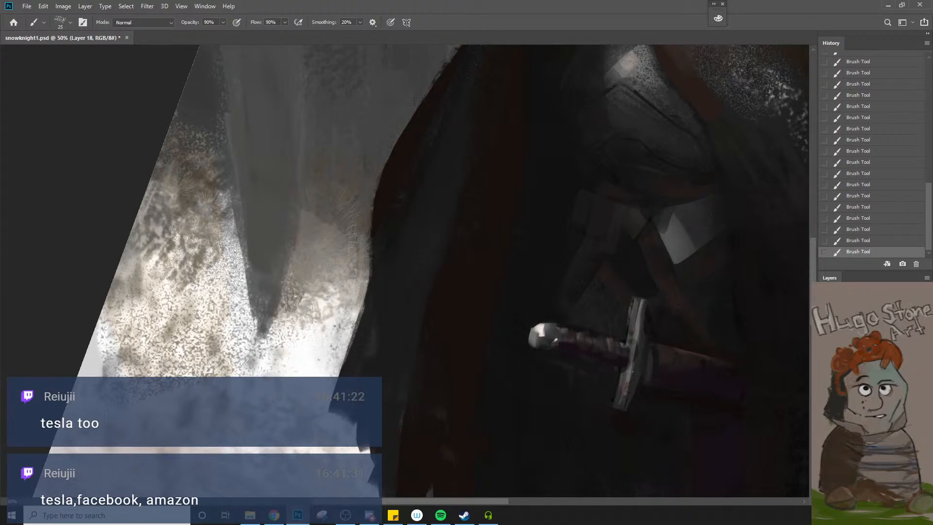
pyautogui.moveTo(627, 381); pyautogui.dragTo(618, 399)
pyautogui.keyDown('alt'); pyautogui.click(614, 401); pyautogui.keyUp('alt')
pyautogui.hotkey('ctrl', 'z')
pyautogui.keyDown('alt'); pyautogui.click(614, 397); pyautogui.keyUp('alt')
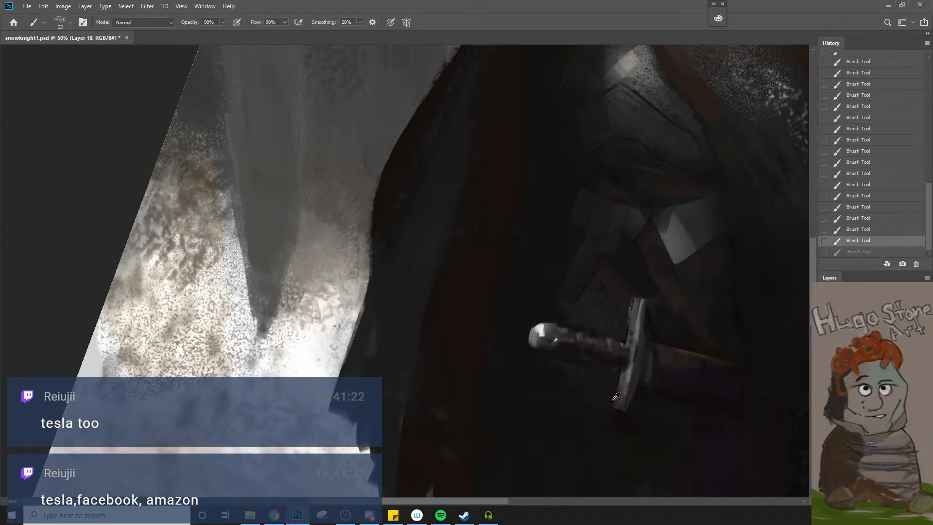
pyautogui.keyDown('alt'); pyautogui.click(614, 401); pyautogui.keyUp('alt')
# Undo the stroke below the sword grip and repaint the area with a 30 px brush at 20% opacity
pyautogui.press('[')
pyautogui.moveTo(598, 365); pyautogui.dragTo(582, 361)
pyautogui.hotkey('ctrl', 'z')
pyautogui.press('2')
pyautogui.press(']')
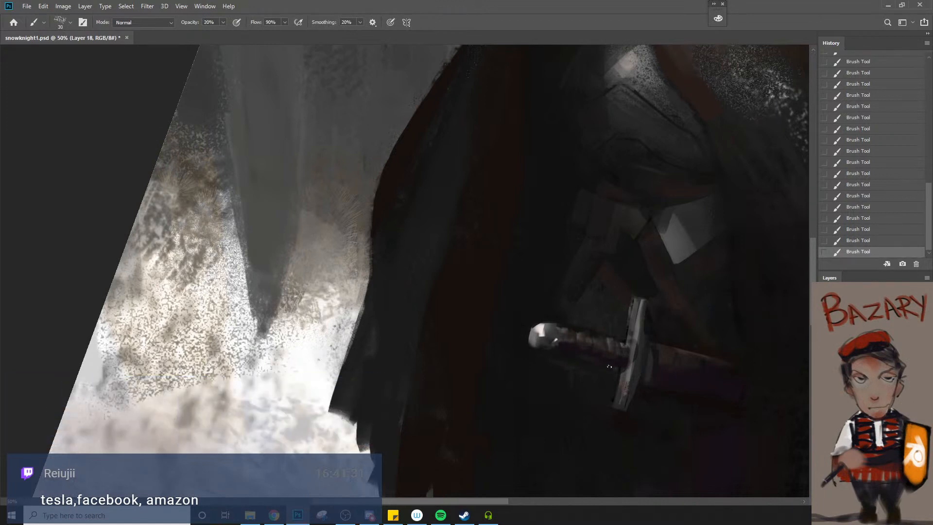
pyautogui.keyDown('alt'); pyautogui.click(598, 372); pyautogui.keyUp('alt')
# Touch up the crossguard where it meets the grip at 80% opacity, reducing the brush to 20 px
pyautogui.press('z')
pyautogui.moveTo(597, 381); pyautogui.dragTo(584, 385)
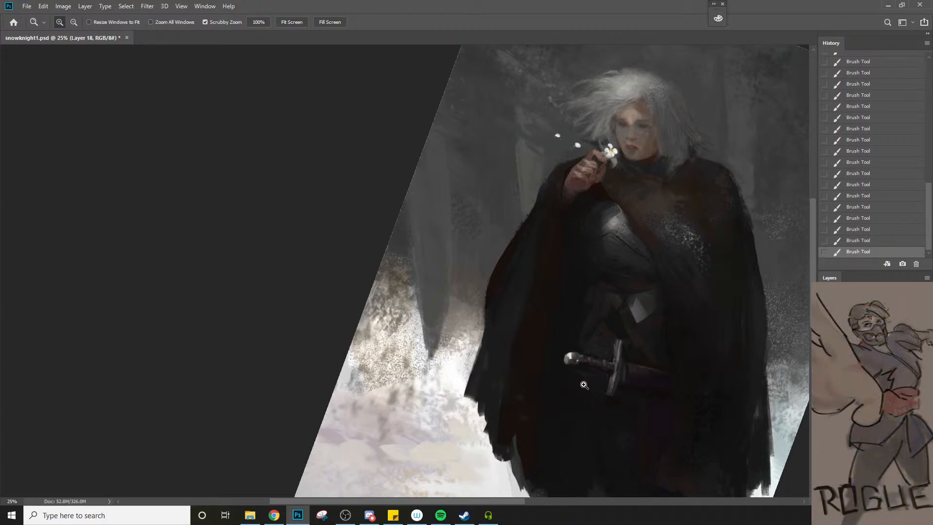
pyautogui.click(641, 386)
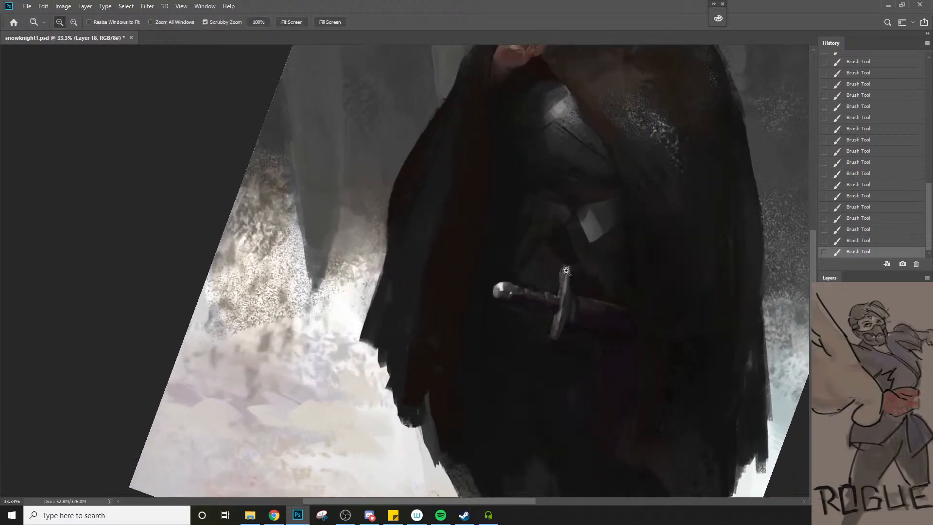
pyautogui.press('b')
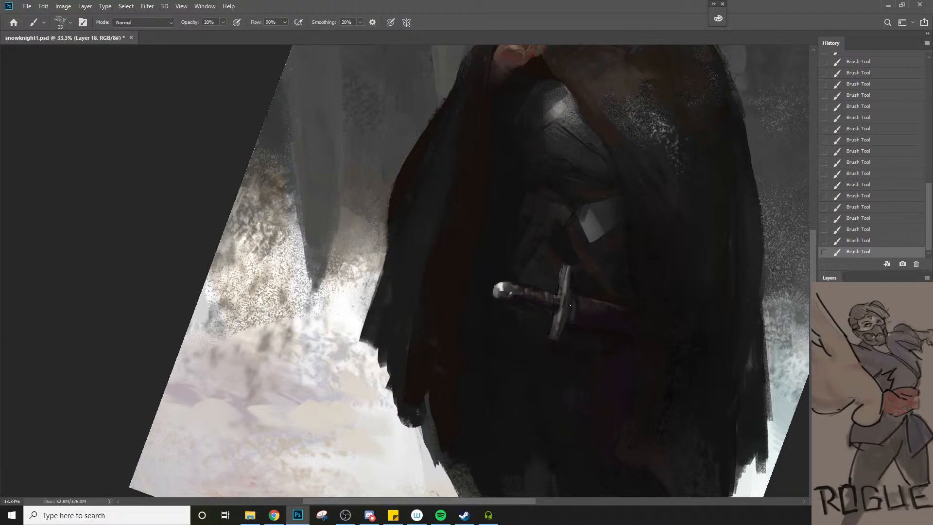
pyautogui.keyDown('alt'); pyautogui.click(573, 284); pyautogui.keyUp('alt')
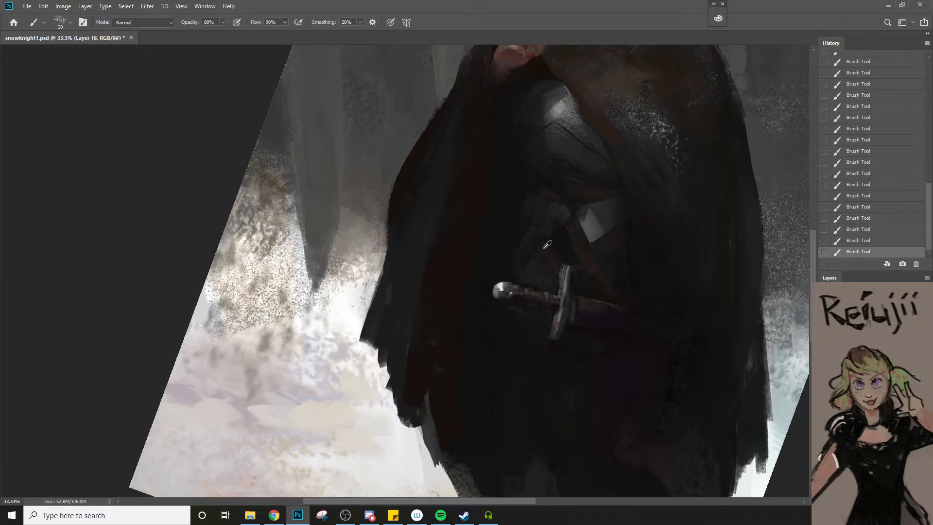
pyautogui.keyDown('alt'); pyautogui.click(561, 279); pyautogui.keyUp('alt')
pyautogui.hotkey('ctrl', 'z')
pyautogui.moveTo(557, 295)
pyautogui.mouseDown()
pyautogui.moveTo(569, 288)
pyautogui.moveTo(558, 292)
pyautogui.mouseUp()
pyautogui.press('[')
pyautogui.hotkey('ctrl', 'z')
pyautogui.hotkey('ctrl', 'shift', 'z')
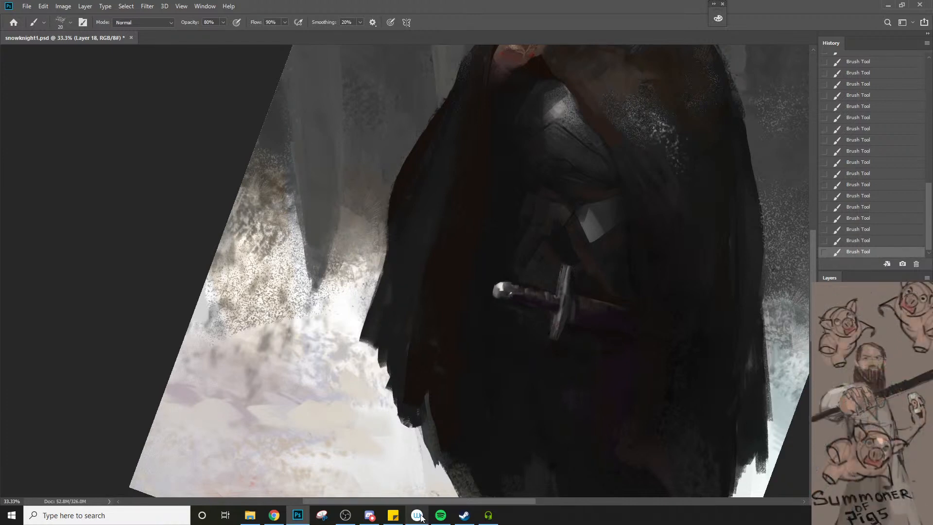
# Try painting a round grey knob at the crossguard's lower end with a larger brush at 80% opacity
pyautogui.moveTo(417, 516)
pyautogui.press(']')
pyautogui.press(']')
pyautogui.moveTo(551, 346); pyautogui.dragTo(554, 352)
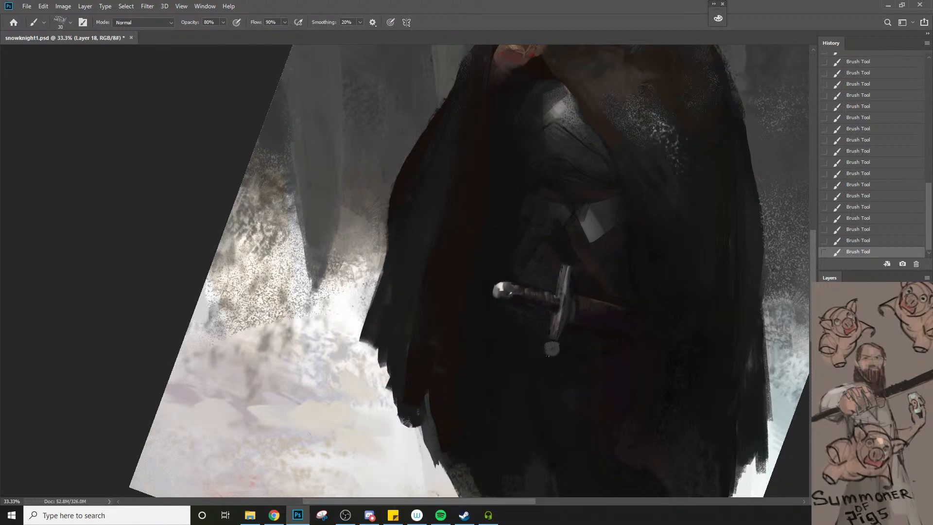
pyautogui.hotkey('ctrl', 'z')
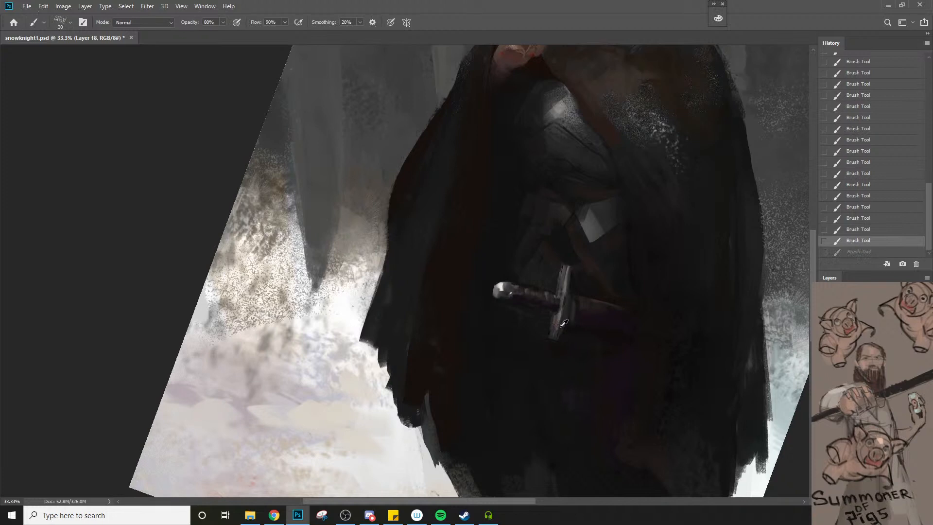
pyautogui.keyDown('alt'); pyautogui.click(563, 289); pyautogui.keyUp('alt')
pyautogui.click(550, 348)
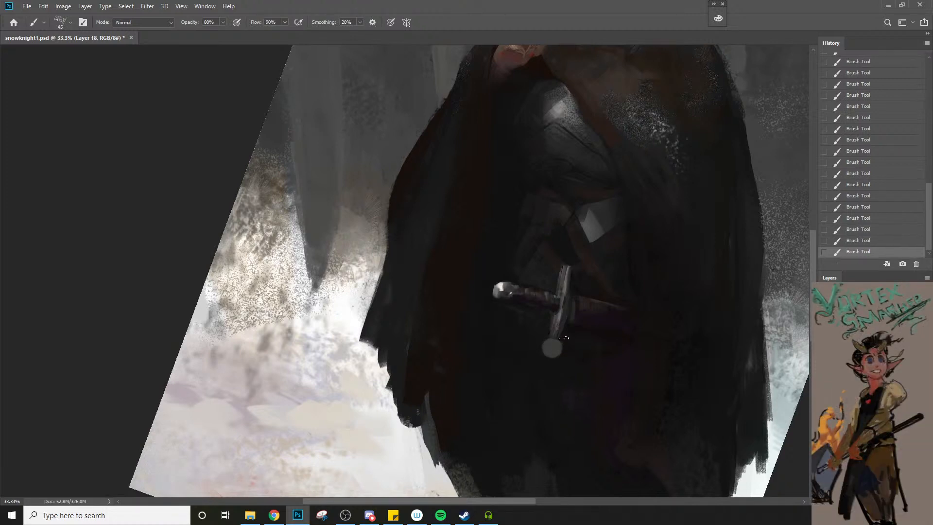
pyautogui.hotkey('ctrl', 'z')
# Add a new layer in Normal mode and paint rounded tips at both ends of the crossguard
pyautogui.hotkey('ctrl', 'n')
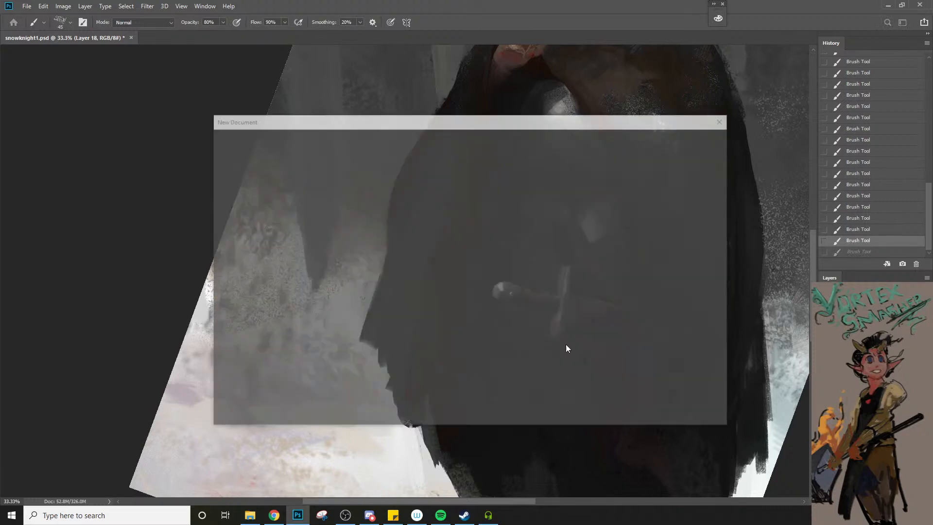
pyautogui.press('Escape')
pyautogui.hotkey('ctrl', 'shift', 'n')
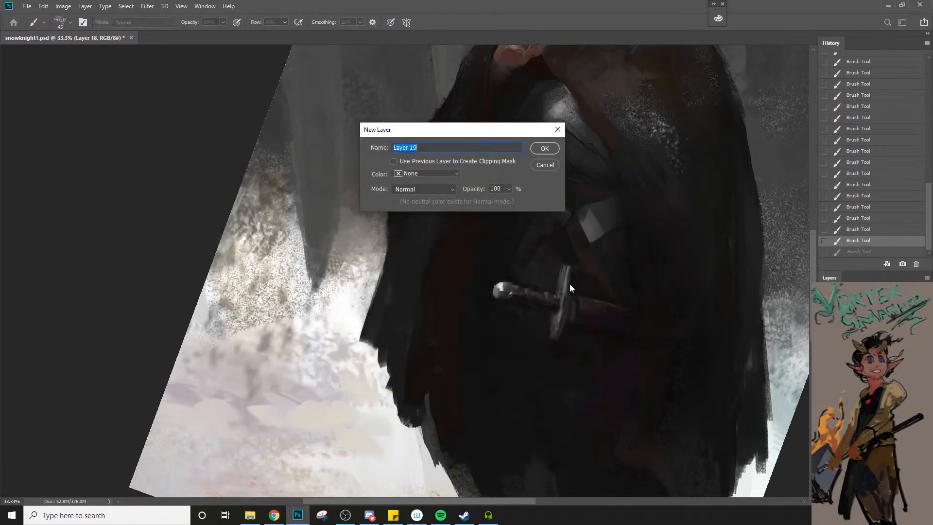
pyautogui.click(544, 148)
pyautogui.moveTo(547, 346); pyautogui.dragTo(552, 348)
pyautogui.moveTo(564, 256); pyautogui.dragTo(566, 257)
# Compare the whole painting with the recent repaint layer hidden and shown
pyautogui.press('z')
pyautogui.moveTo(578, 308); pyautogui.dragTo(505, 458)
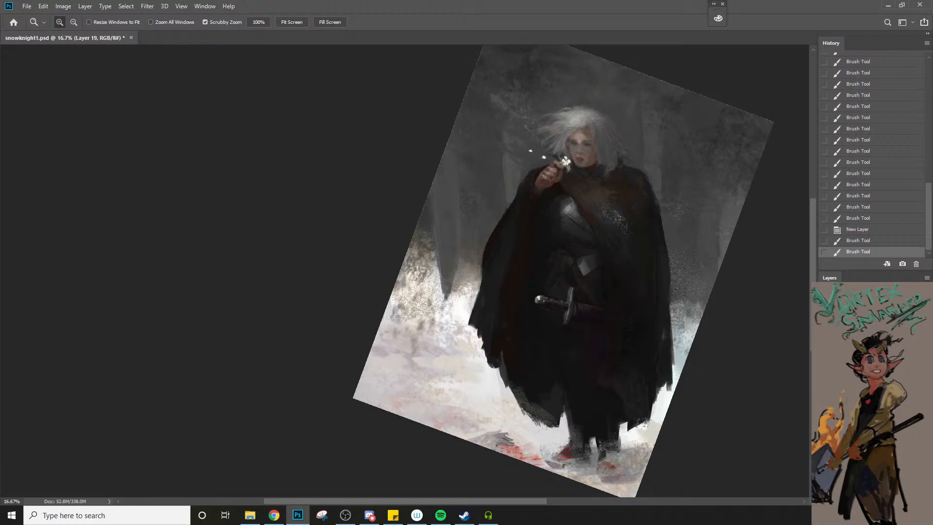
pyautogui.hotkey('ctrl', ',')
pyautogui.hotkey('ctrl', ',')
pyautogui.hotkey('ctrl', ',')
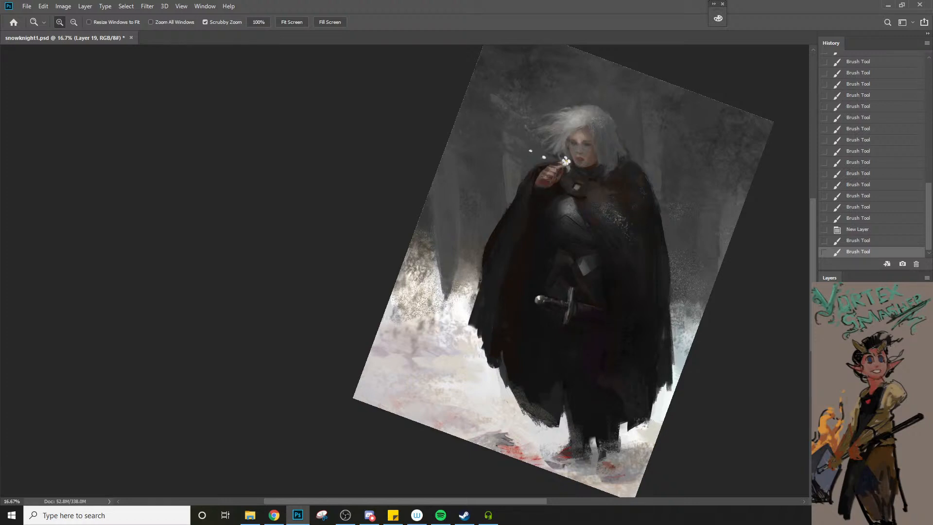
pyautogui.hotkey('ctrl', ',')
pyautogui.hotkey('ctrl', ',')
pyautogui.hotkey('ctrl', ',')
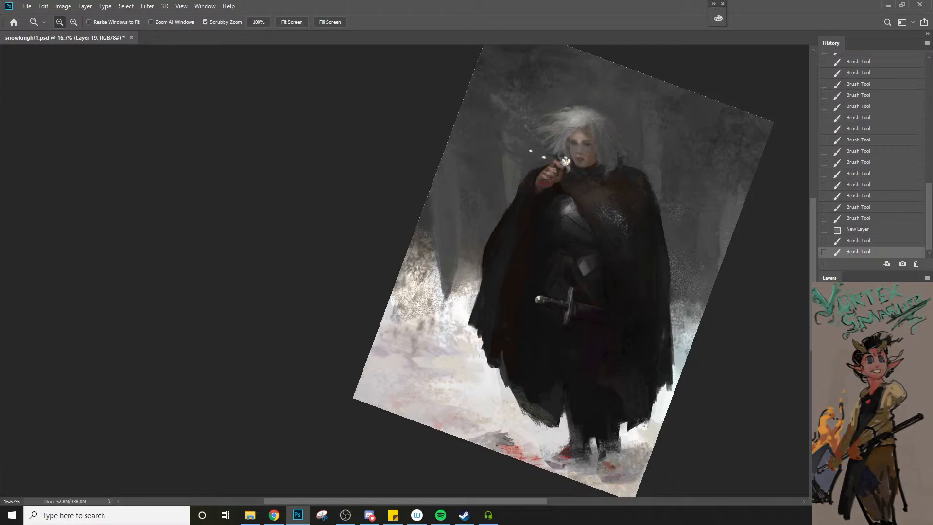
pyautogui.hotkey('ctrl', ',')
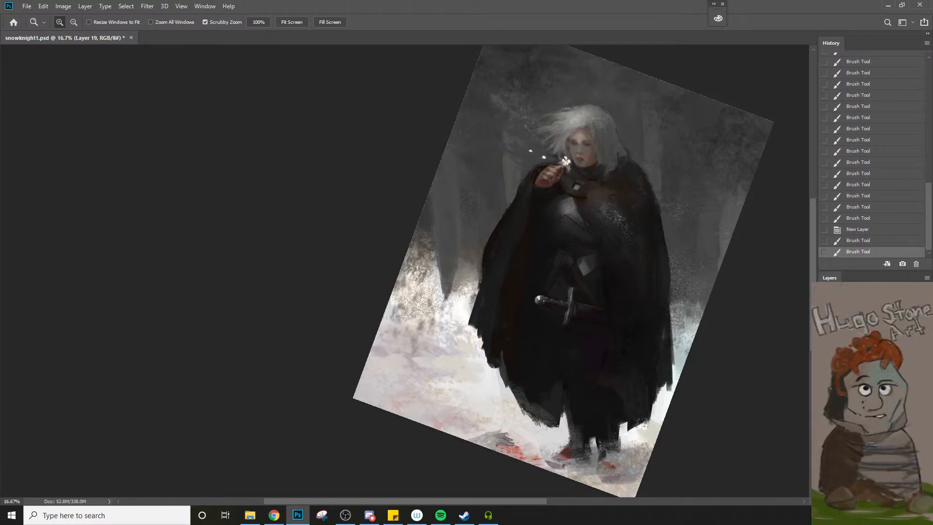
pyautogui.hotkey('ctrl', ',')
# Erase part of the repaint along the hair's right side on Layer 18 at 20% opacity and compare before and after
pyautogui.press('e')
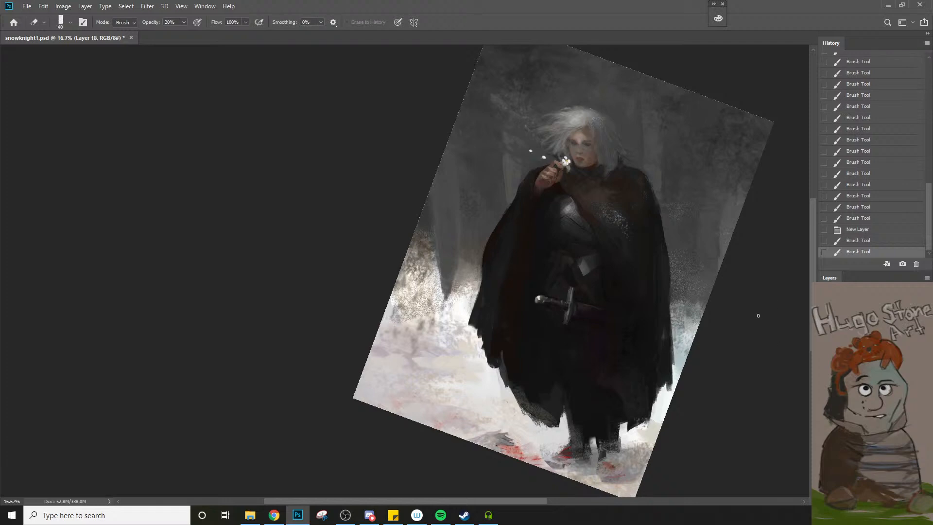
pyautogui.moveTo(603, 122)
pyautogui.mouseDown()
pyautogui.moveTo(591, 110)
pyautogui.moveTo(627, 154)
pyautogui.mouseUp()
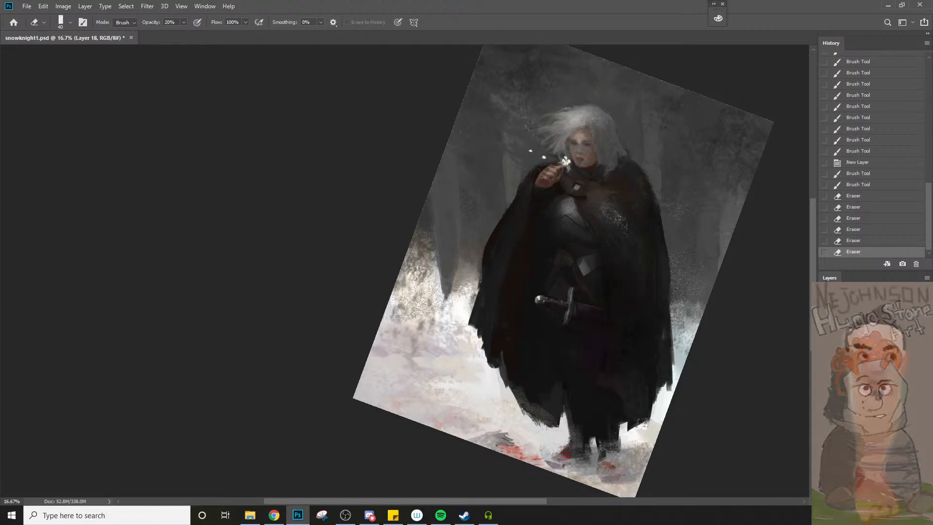
pyautogui.hotkey('ctrl', ',')
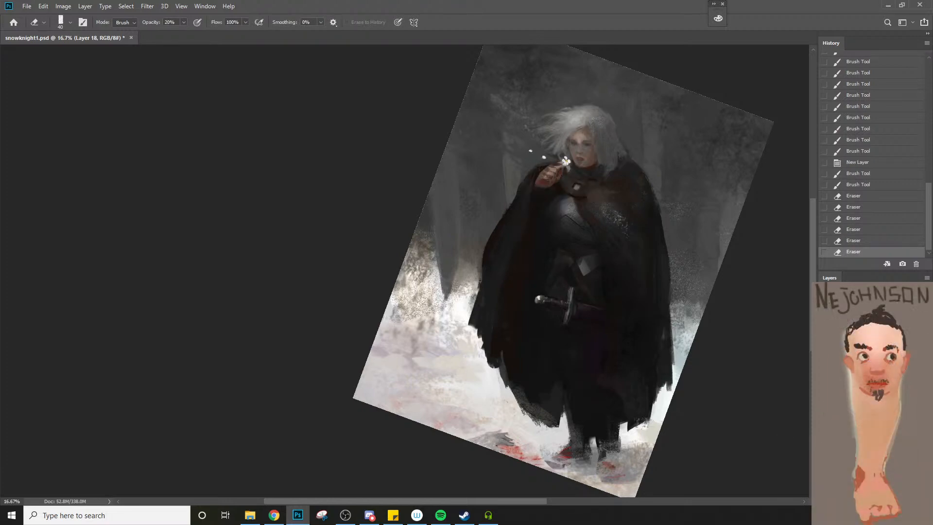
pyautogui.hotkey('ctrl', ',')
pyautogui.hotkey('ctrl', ',')
pyautogui.hotkey('ctrl', ',')
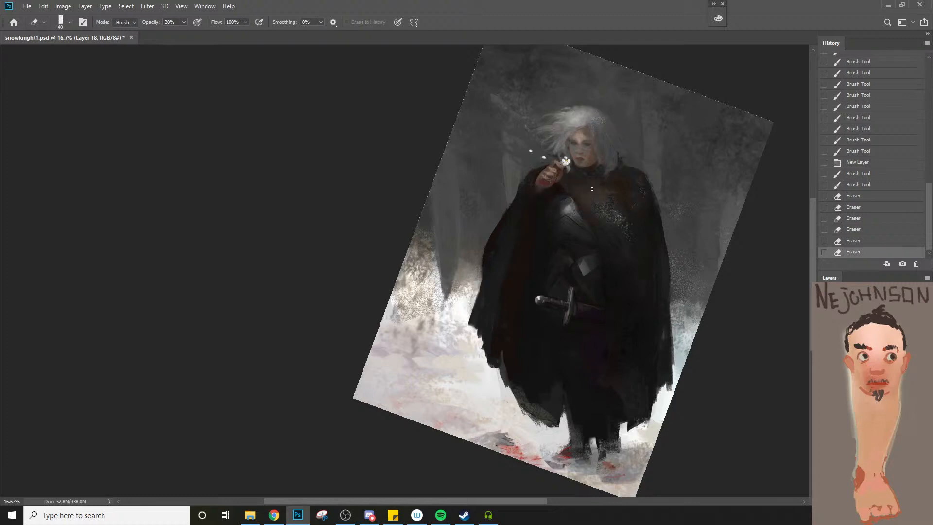
# Erase part of Layer 18's repaint across the collar and chest with a 45 px Eraser at 80% opacity, comparing versions
pyautogui.moveTo(581, 182)
pyautogui.mouseDown()
pyautogui.moveTo(609, 186)
pyautogui.moveTo(583, 182)
pyautogui.moveTo(611, 188)
pyautogui.moveTo(584, 183)
pyautogui.moveTo(615, 192)
pyautogui.moveTo(620, 214)
pyautogui.mouseUp()
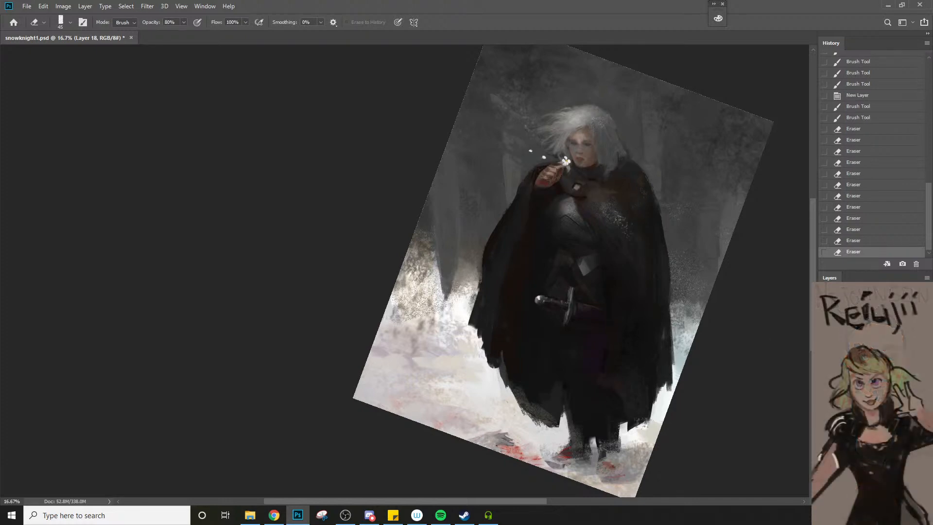
pyautogui.hotkey('ctrl', ',')
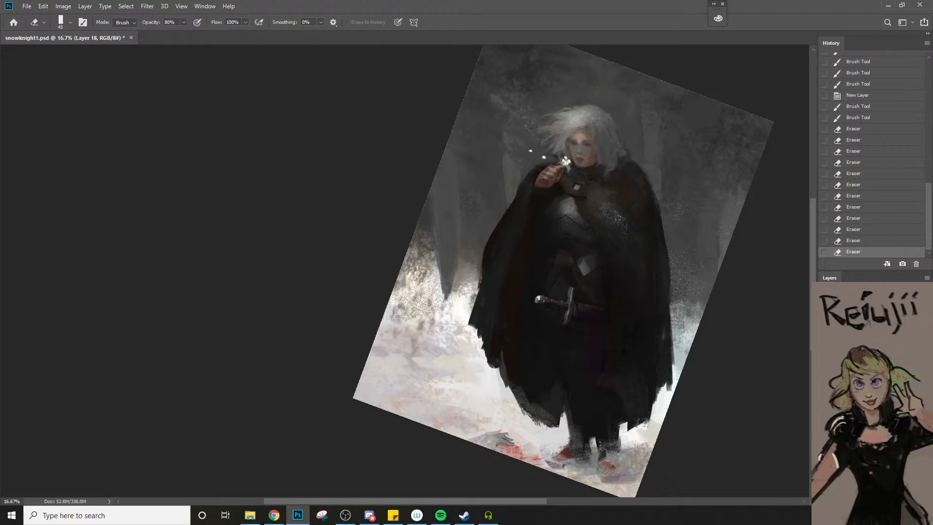
pyautogui.hotkey('ctrl', ',')
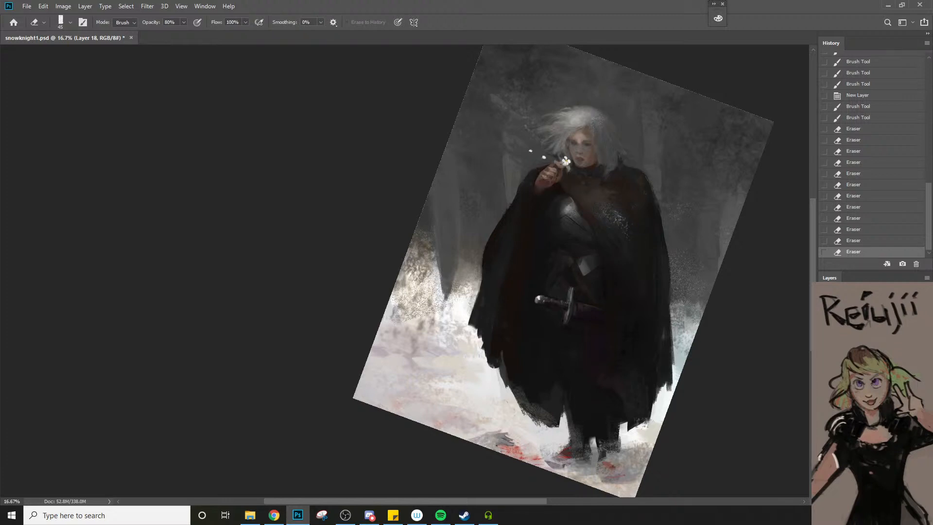
pyautogui.hotkey('ctrl', ',')
# Erase more of Layer 18 over the breastplate and right shoulder with a 50 px Eraser, toggling the layer to compare
pyautogui.hotkey('ctrl', ',')
pyautogui.moveTo(559, 210); pyautogui.dragTo(561, 217)
pyautogui.moveTo(642, 183)
pyautogui.mouseDown()
pyautogui.moveTo(645, 196)
pyautogui.moveTo(599, 212)
pyautogui.moveTo(572, 247)
pyautogui.mouseUp()
pyautogui.hotkey('ctrl', ',')
pyautogui.hotkey('ctrl', ',')
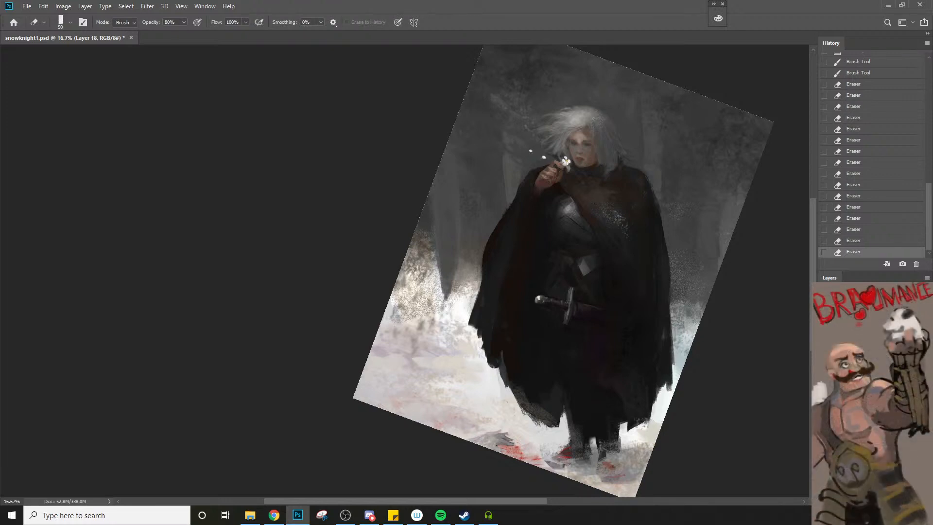
pyautogui.hotkey('ctrl', ',')
pyautogui.hotkey('ctrl', ',')
pyautogui.hotkey('ctrl', ',')
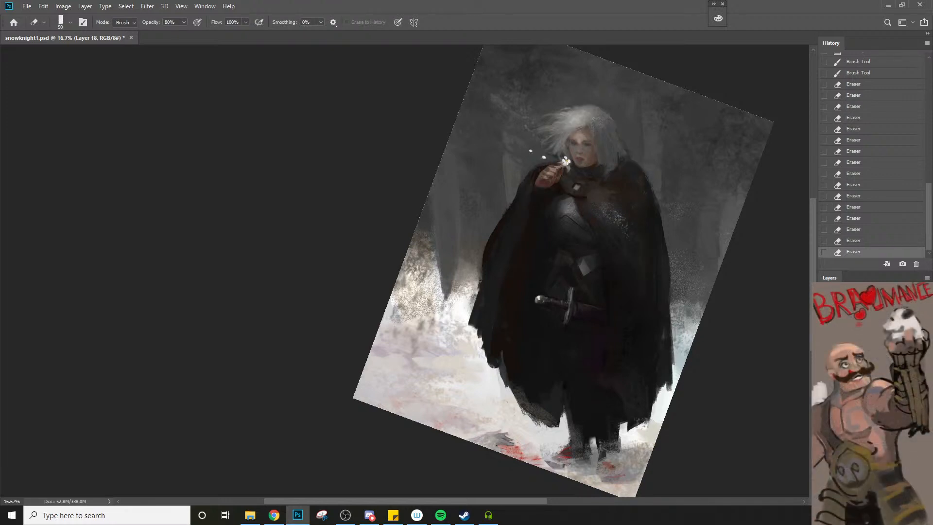
# Compare the whole figure with Layer 18's repaint hidden and shown
pyautogui.hotkey('ctrl', ',')
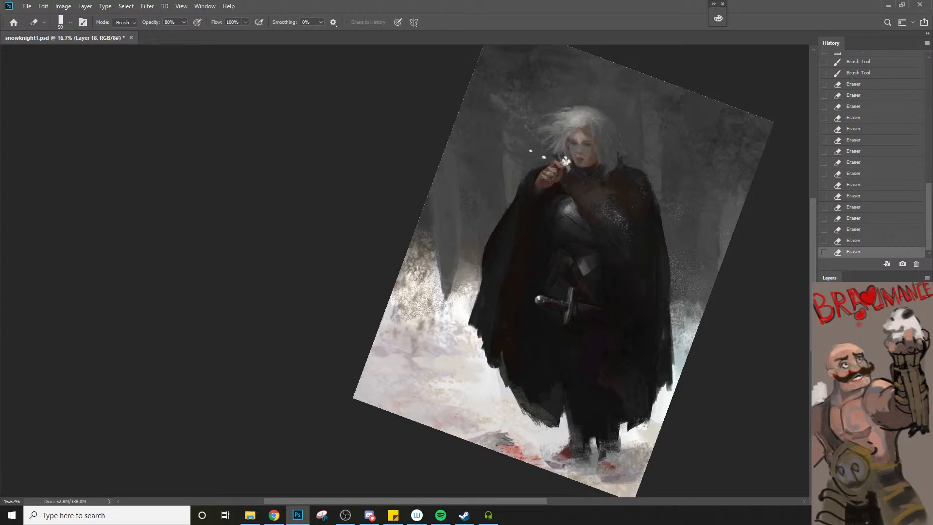
pyautogui.hotkey('ctrl', ',')
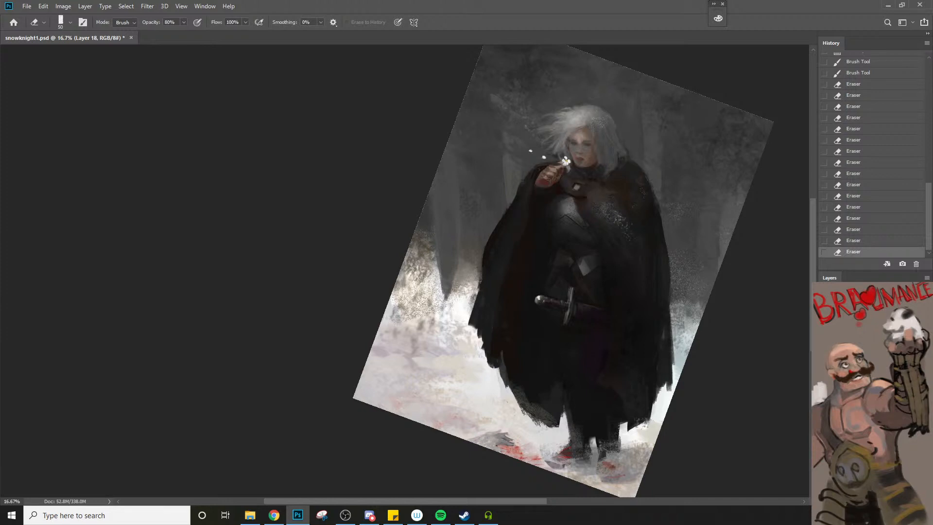
pyautogui.hotkey('ctrl', ',')
pyautogui.hotkey('ctrl', ',')
pyautogui.hotkey('ctrl', ',')
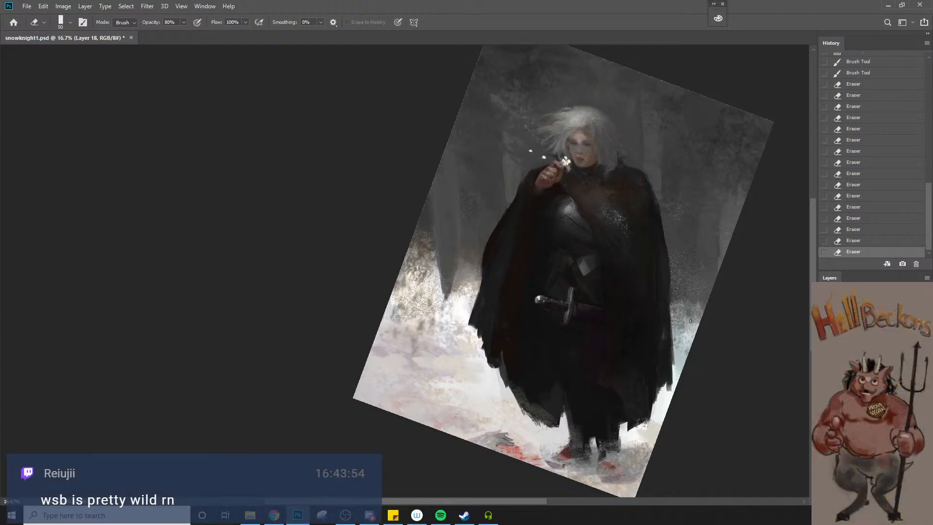
# Erase Layer 18's repaint where the hair meets the right shoulder with an 80 px Eraser, set it to 100% opacity and compare before and after
pyautogui.press(']')
pyautogui.press(']')
pyautogui.press(']')
pyautogui.moveTo(625, 164)
pyautogui.mouseDown()
pyautogui.moveTo(648, 183)
pyautogui.moveTo(621, 168)
pyautogui.mouseUp()
pyautogui.press('0')
pyautogui.hotkey('ctrl', 'z')
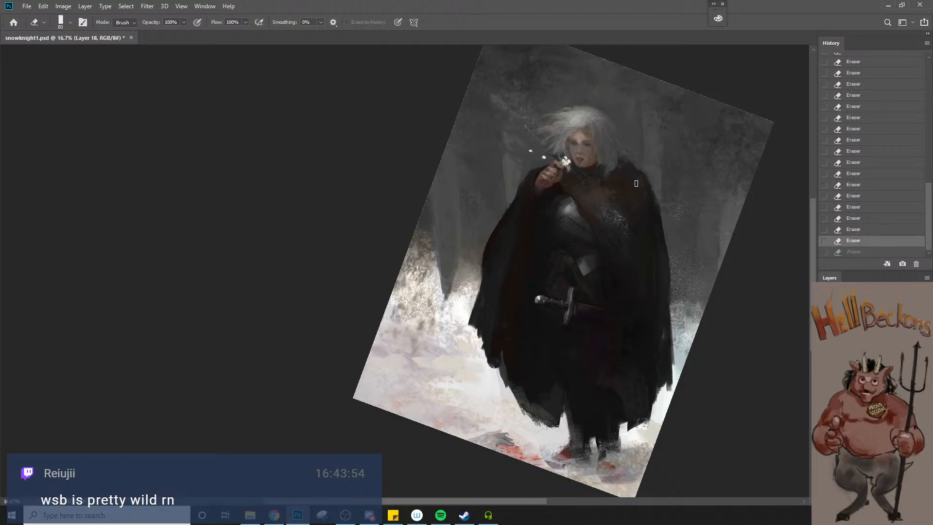
pyautogui.hotkey('ctrl', 'shift', 'z')
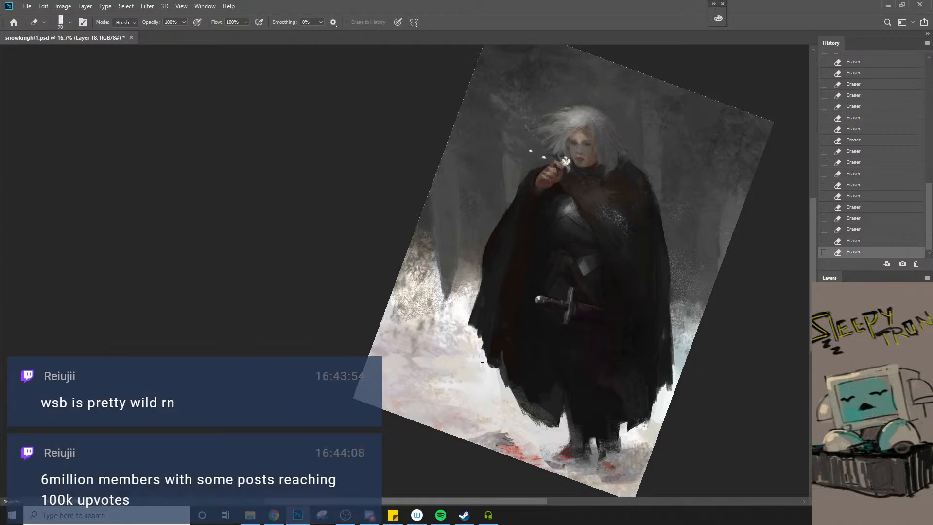
# Sample the dark background at the canvas's left edge and paint texture there with the charcoal brush at 300 px and 80% opacity
pyautogui.press('b')
pyautogui.keyDown('alt'); pyautogui.click(426, 213); pyautogui.keyUp('alt')
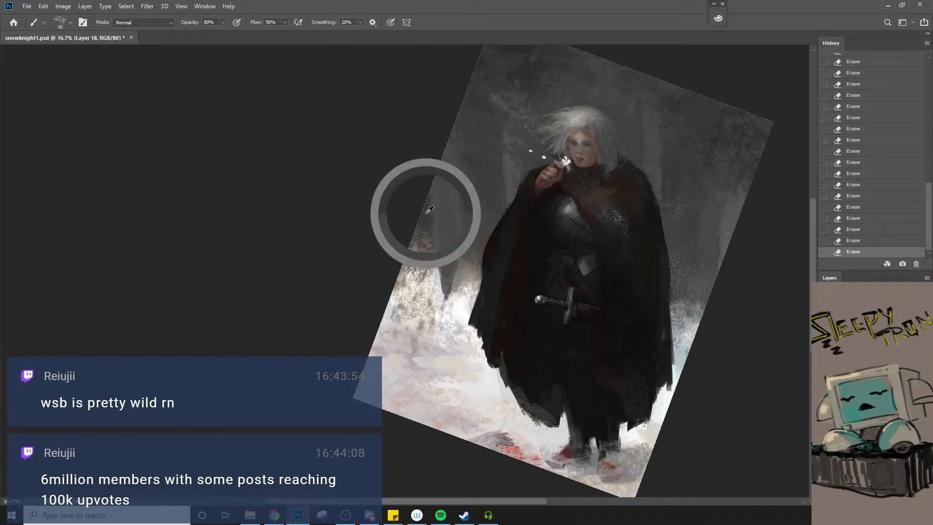
pyautogui.press(']')
pyautogui.press(']')
pyautogui.press(']')
pyautogui.press(']')
pyautogui.press(']')
pyautogui.press(']')
pyautogui.press(']')
pyautogui.press(']')
pyautogui.press(']')
pyautogui.press(']')
pyautogui.moveTo(418, 215)
pyautogui.mouseDown()
pyautogui.moveTo(401, 257)
pyautogui.moveTo(418, 231)
pyautogui.mouseUp()
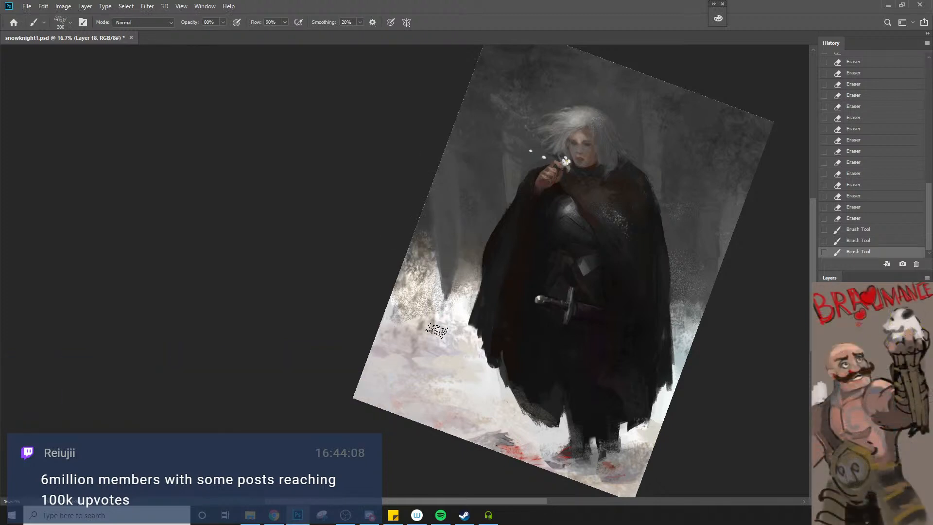
# Sample tones beside the cloak's right edge and break up the line between snow and forest with 250–300 px charcoal brush strokes
pyautogui.keyDown('alt'); pyautogui.click(684, 301); pyautogui.keyUp('alt')
pyautogui.keyDown('alt'); pyautogui.click(685, 323); pyautogui.keyUp('alt')
pyautogui.press(']')
pyautogui.moveTo(694, 309); pyautogui.dragTo(695, 276)
pyautogui.moveTo(695, 276)
pyautogui.mouseDown()
pyautogui.moveTo(705, 322)
pyautogui.moveTo(713, 296)
pyautogui.moveTo(690, 335)
pyautogui.mouseUp()
pyautogui.press('[')
pyautogui.press('[')
pyautogui.moveTo(689, 334); pyautogui.dragTo(705, 316)
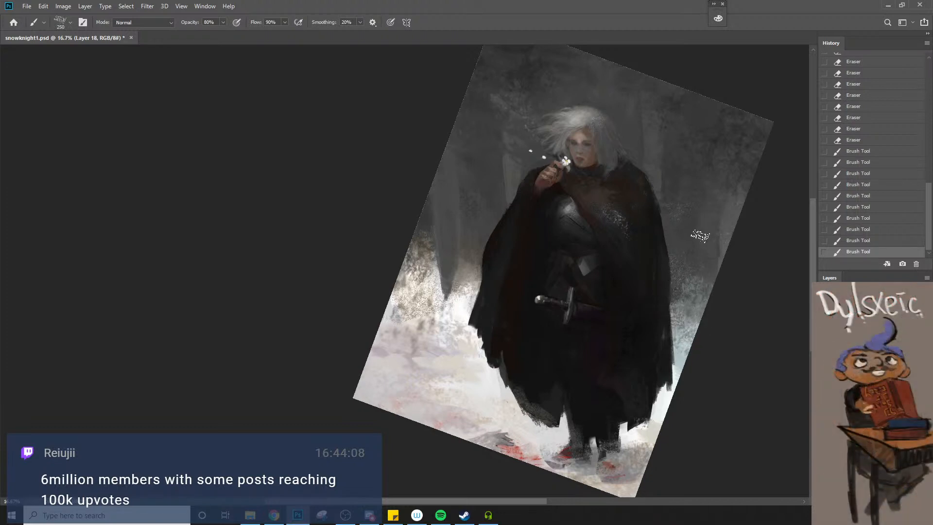
# Sample the dark grey of the upper-right forest and paint texture across the upper background with an 800 px charcoal brush
pyautogui.keyDown('alt'); pyautogui.click(693, 106); pyautogui.keyUp('alt')
pyautogui.press(']')
pyautogui.press(']')
pyautogui.press(']')
pyautogui.press(']')
pyautogui.press(']')
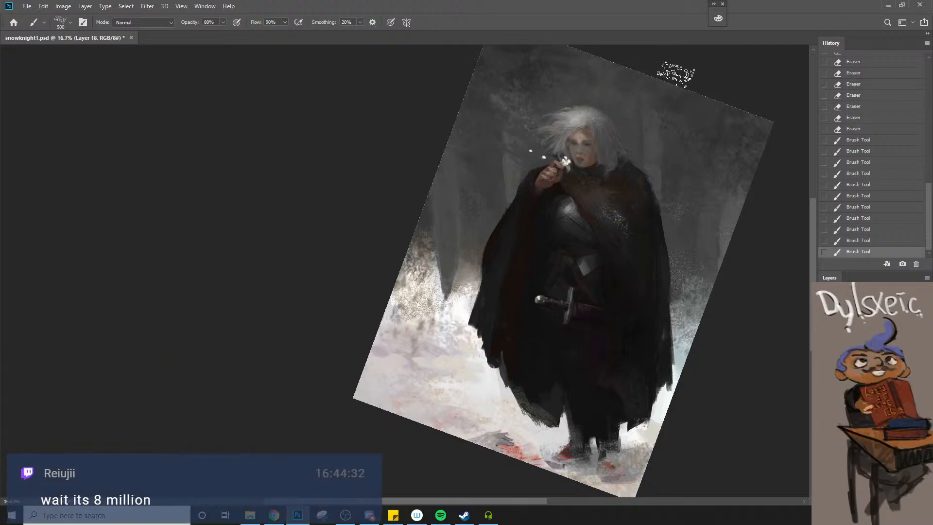
pyautogui.press(']')
pyautogui.moveTo(685, 99)
pyautogui.mouseDown()
pyautogui.moveTo(719, 96)
pyautogui.moveTo(687, 87)
pyautogui.mouseUp()
pyautogui.moveTo(687, 90); pyautogui.dragTo(668, 104)
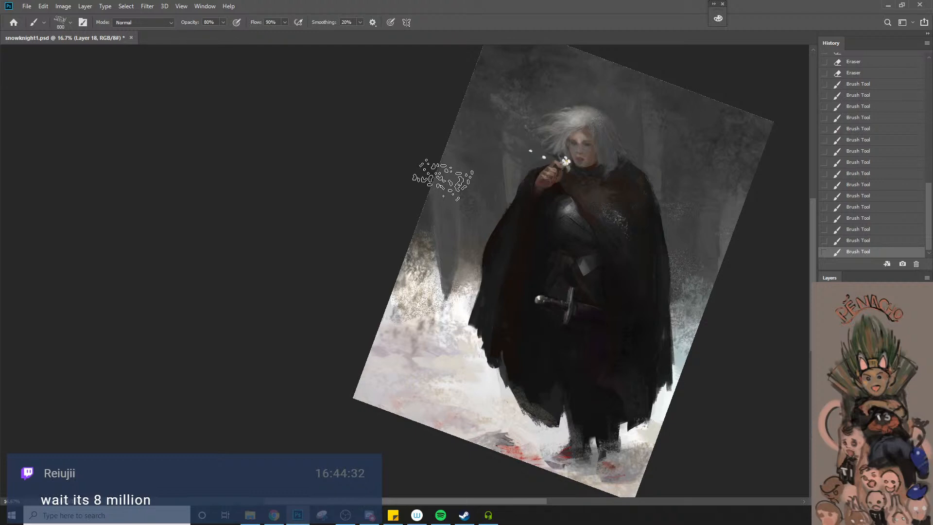
# Lasso the lower end of the tree trunk between the bushes and the cloak, and choose the good画笔 - 8 brush
pyautogui.press('l')
pyautogui.rightClick(445, 319)
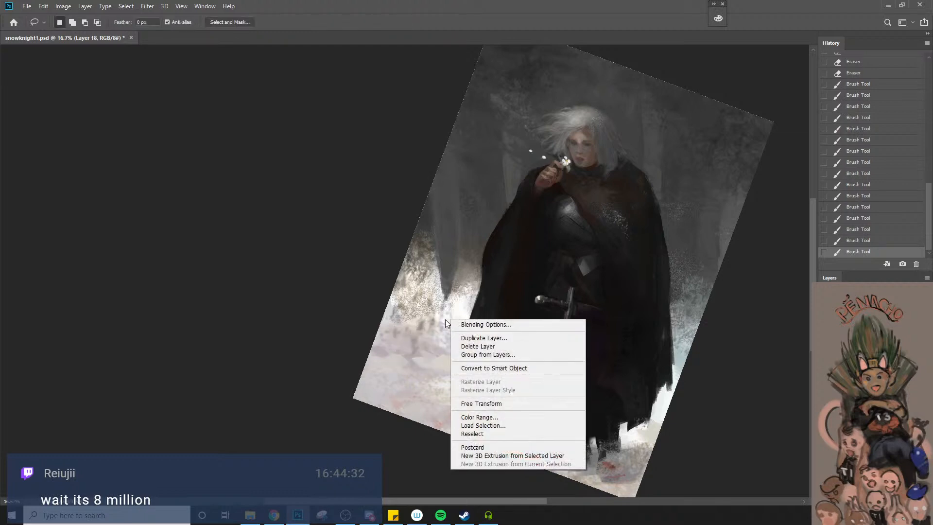
pyautogui.click(436, 329)
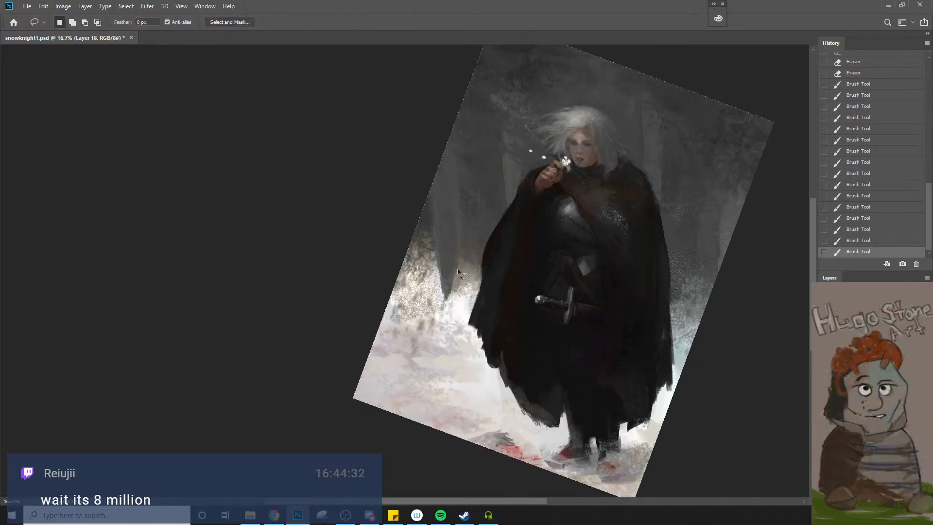
pyautogui.moveTo(463, 226)
pyautogui.mouseDown()
pyautogui.moveTo(463, 280)
pyautogui.moveTo(447, 316)
pyautogui.moveTo(443, 265)
pyautogui.mouseUp()
pyautogui.rightClick(451, 257)
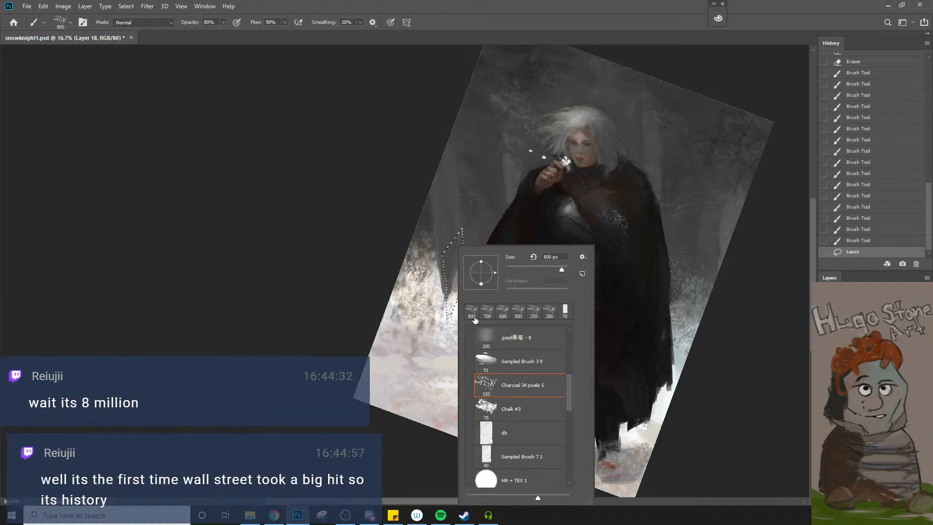
pyautogui.click(496, 337)
pyautogui.press('Return')
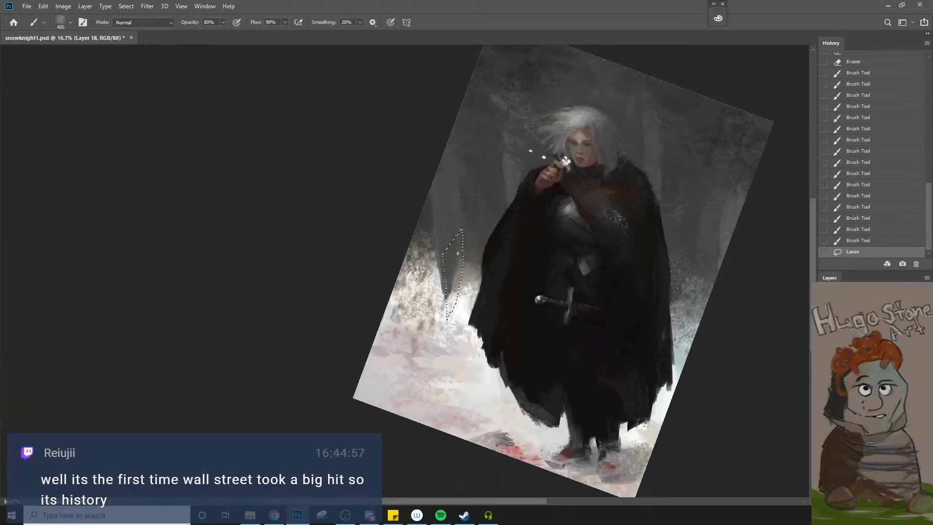
# Paint soft grey strokes down the lassoed trunk with a 600 px brush at 80% opacity, and deselect
pyautogui.press(']')
pyautogui.moveTo(458, 254); pyautogui.dragTo(453, 292)
pyautogui.moveTo(457, 267); pyautogui.dragTo(452, 310)
pyautogui.moveTo(456, 292); pyautogui.dragTo(454, 318)
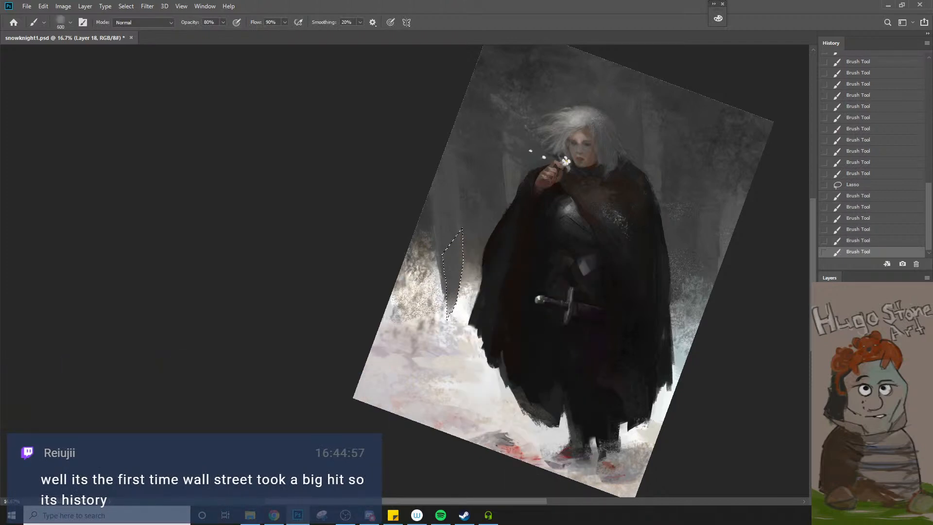
pyautogui.press(']')
pyautogui.moveTo(454, 287); pyautogui.dragTo(452, 311)
pyautogui.moveTo(455, 285); pyautogui.dragTo(449, 316)
pyautogui.hotkey('ctrl', 'd')
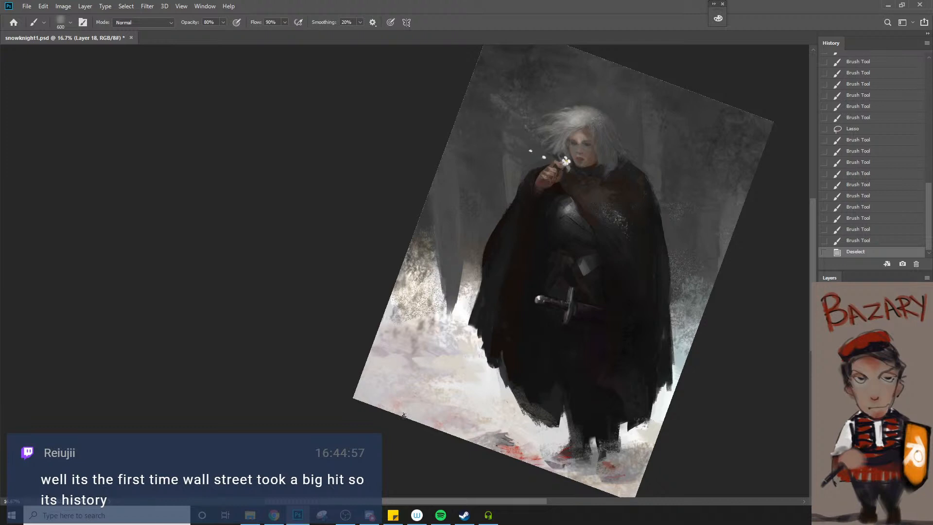
# Undo the trunk strokes back to the first one inside the lasso, and clear the selection
pyautogui.hotkey('ctrl', 'z')
pyautogui.hotkey('ctrl', 'z')
pyautogui.hotkey('ctrl', 'z')
pyautogui.hotkey('ctrl', 'z')
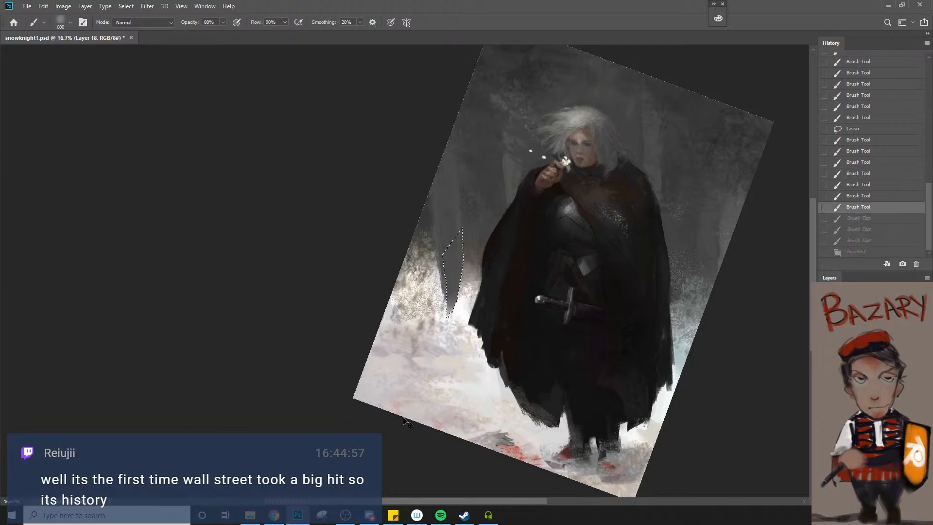
pyautogui.hotkey('ctrl', 'z')
pyautogui.hotkey('ctrl', 'z')
pyautogui.hotkey('ctrl', 'z')
pyautogui.hotkey('ctrl', 'z')
pyautogui.hotkey('ctrl', 'z')
pyautogui.hotkey('ctrl', 'z')
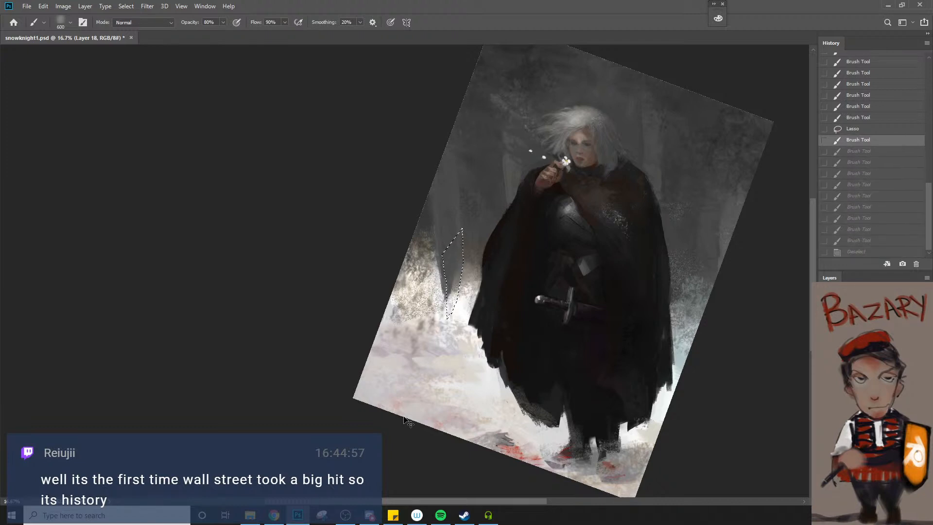
pyautogui.hotkey('ctrl', 'shift', 'z')
pyautogui.hotkey('ctrl', 'shift', 'z')
pyautogui.hotkey('ctrl', 'shift', 'z')
pyautogui.hotkey('ctrl', 'shift', 'z')
pyautogui.hotkey('ctrl', 'shift', 'z')
pyautogui.hotkey('ctrl', 'shift', 'z')
pyautogui.hotkey('ctrl', 'shift', 'z')
pyautogui.hotkey('ctrl', 'shift', 'z')
pyautogui.hotkey('ctrl', 'shift', 'z')
pyautogui.hotkey('ctrl', 'shift', 'z')
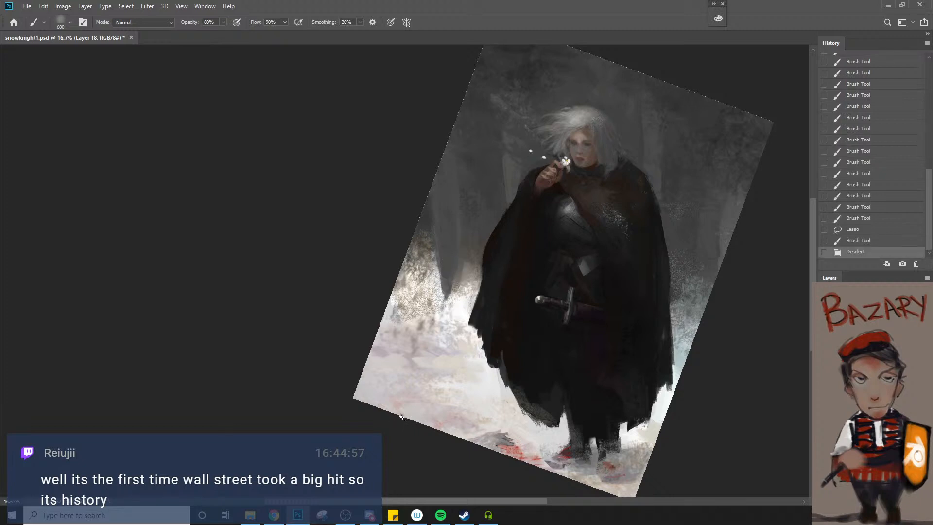
# Lasso a tapering trunk shape over the bushes near the left edge, fill it with 1400 px soft brush strokes, and deselect
pyautogui.press('l')
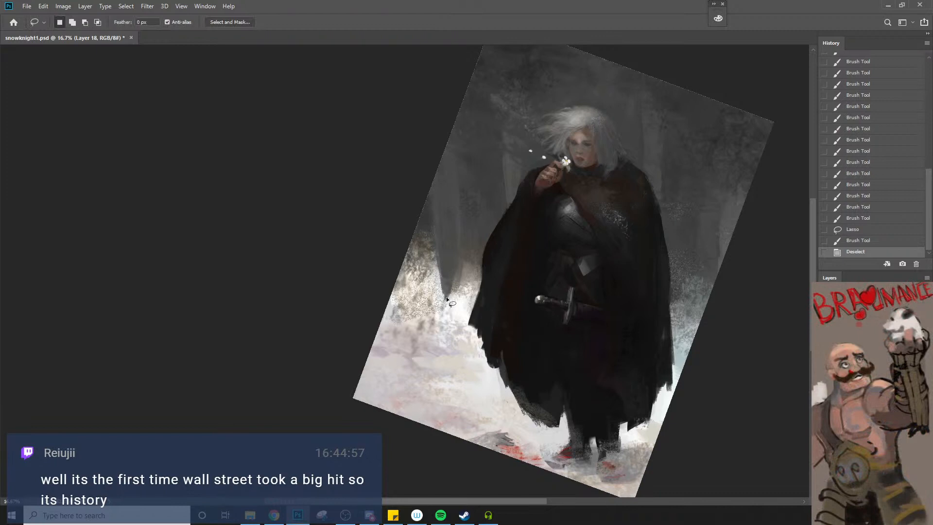
pyautogui.moveTo(453, 283)
pyautogui.mouseDown()
pyautogui.moveTo(425, 344)
pyautogui.moveTo(415, 193)
pyautogui.moveTo(423, 192)
pyautogui.moveTo(448, 296)
pyautogui.mouseUp()
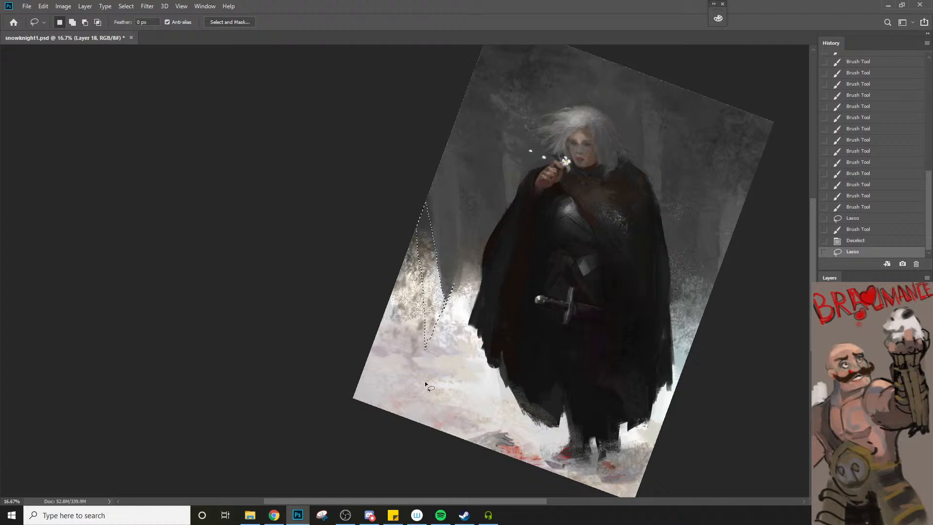
pyautogui.press('b')
pyautogui.press(']')
pyautogui.press(']')
pyautogui.press(']')
pyautogui.press(']')
pyautogui.press(']')
pyautogui.press(']')
pyautogui.press(']')
pyautogui.press(']')
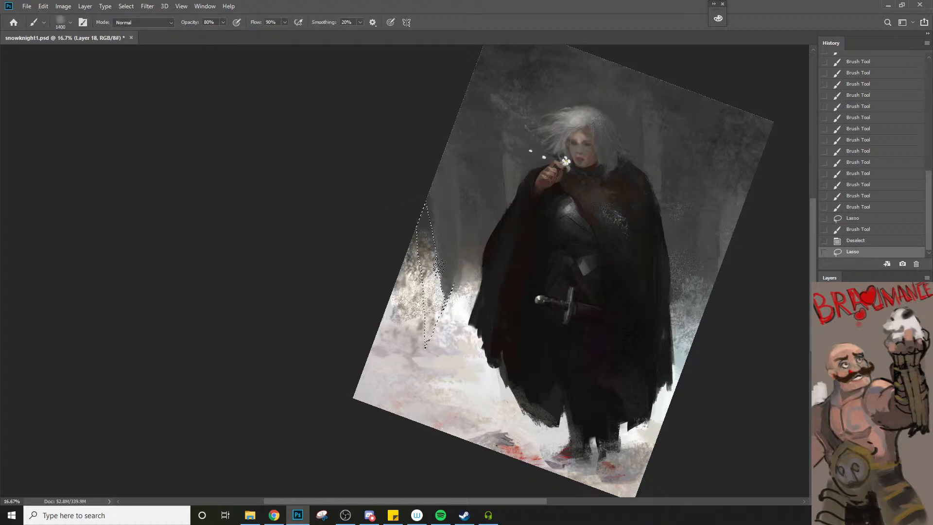
pyautogui.moveTo(429, 258); pyautogui.dragTo(431, 368)
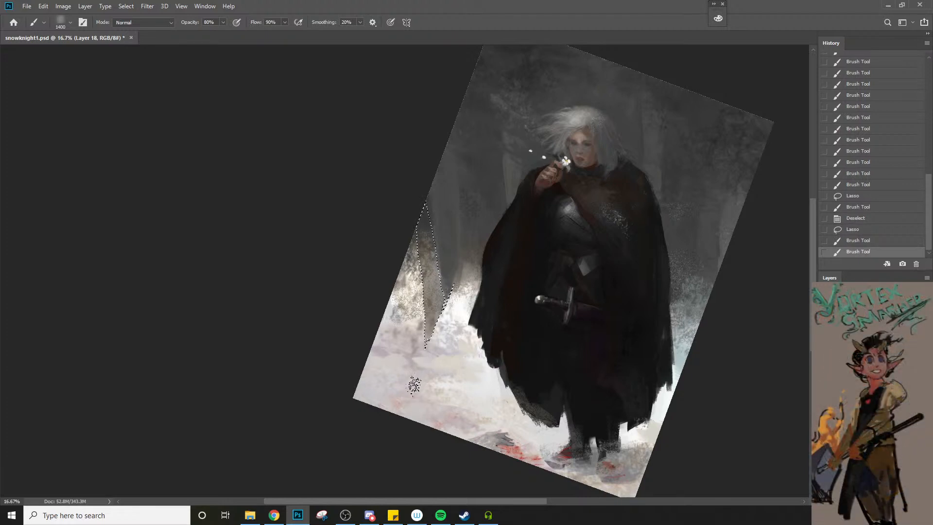
pyautogui.hotkey('ctrl', 'd')
# Darken the bushes along the new trunk's left side with a 1000 px soft brush, and reduce the brush to 600 px
pyautogui.press('[')
pyautogui.press('[')
pyautogui.press('[')
pyautogui.press('[')
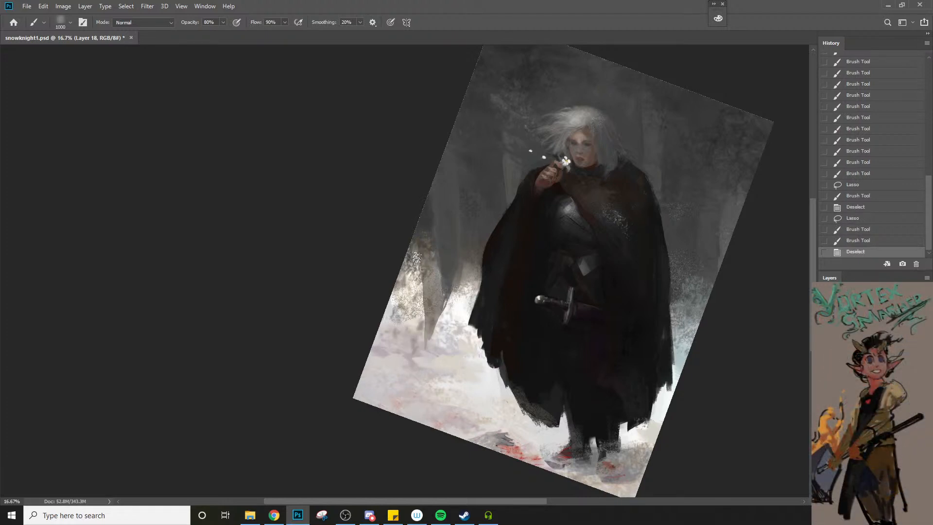
pyautogui.moveTo(417, 252); pyautogui.dragTo(425, 316)
pyautogui.press('[')
pyautogui.press('[')
pyautogui.press('[')
pyautogui.press('[')
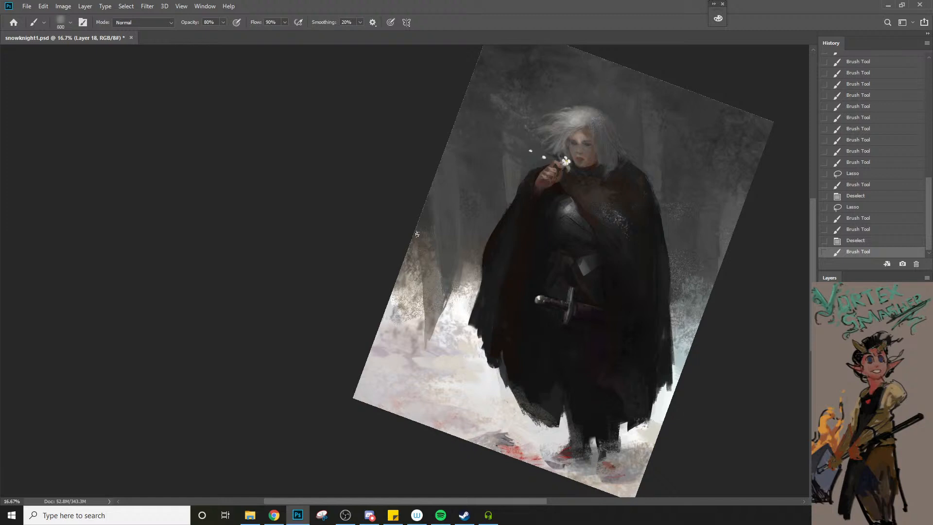
# Try painting strokes down the new trunk's left side with the soft brush at 600 px and 300 px
pyautogui.moveTo(418, 241); pyautogui.dragTo(428, 330)
pyautogui.hotkey('ctrl', 'z')
pyautogui.press('[')
pyautogui.press('[')
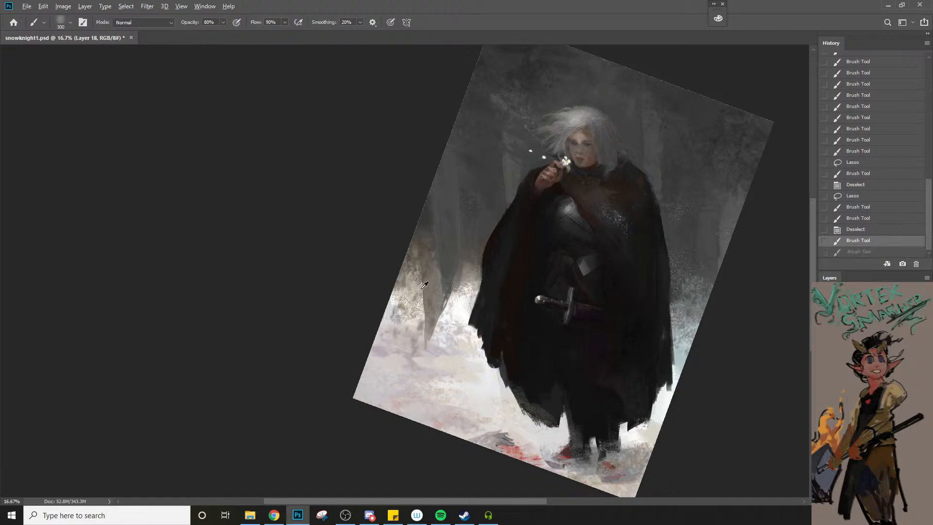
pyautogui.moveTo(419, 243); pyautogui.dragTo(430, 327)
pyautogui.hotkey('ctrl', 'z')
# Try erasing along the new trunk's left side with the Eraser at 100% opacity, using 70 px and 100 px sizes
pyautogui.press('e')
pyautogui.moveTo(420, 247); pyautogui.dragTo(425, 311)
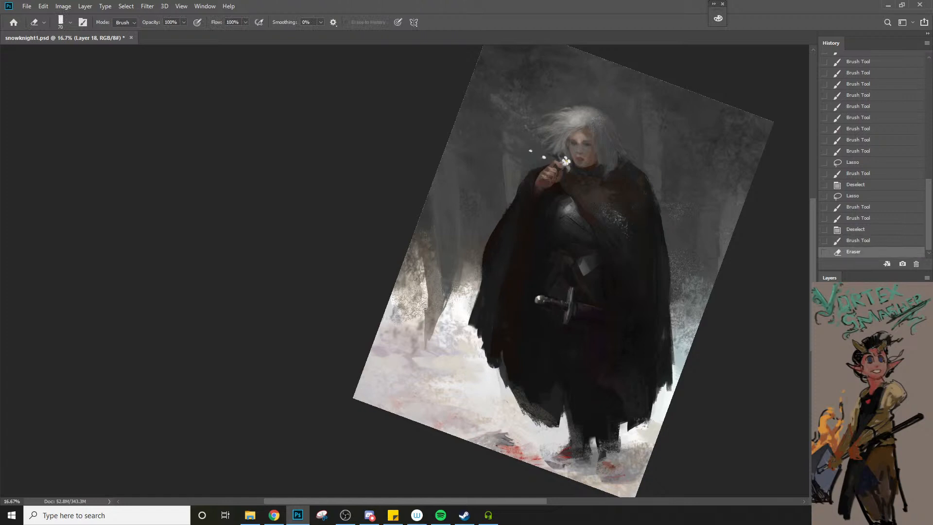
pyautogui.hotkey('ctrl', 'z')
pyautogui.moveTo(420, 248); pyautogui.dragTo(427, 330)
pyautogui.hotkey('ctrl', 'z')
pyautogui.press(']')
pyautogui.moveTo(413, 243); pyautogui.dragTo(421, 308)
pyautogui.moveTo(421, 297); pyautogui.dragTo(425, 343)
pyautogui.hotkey('ctrl', 'z')
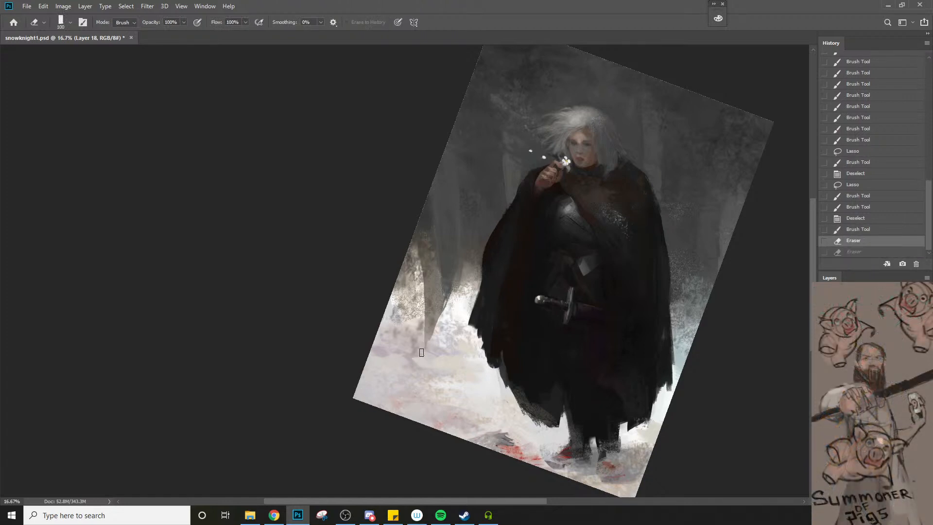
pyautogui.press('b')
pyautogui.hotkey('ctrl', 'z')
# Sample the new trunk's colour and paint it over the bright bushes along the left canvas edge with a large soft brush
pyautogui.keyDown('alt'); pyautogui.click(434, 283); pyautogui.keyUp('alt')
pyautogui.press(']')
pyautogui.press(']')
pyautogui.press(']')
pyautogui.press(']')
pyautogui.press(']')
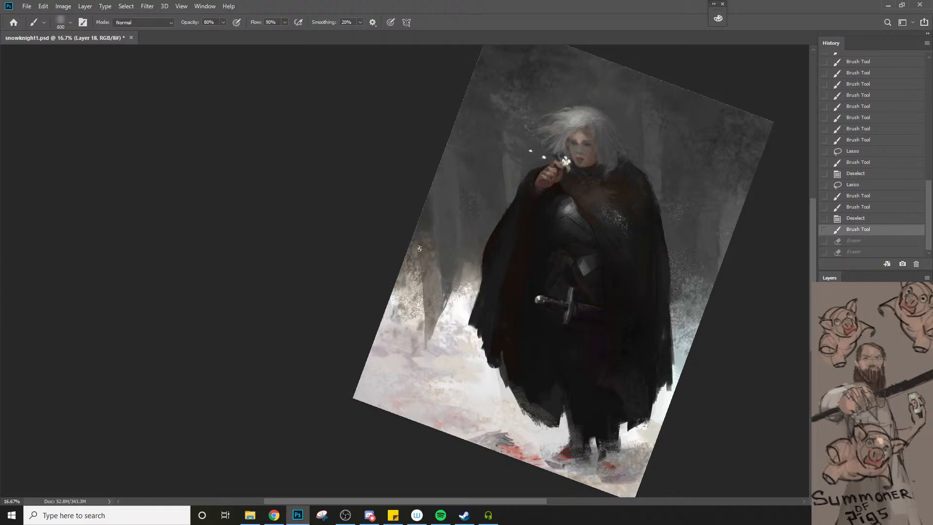
pyautogui.moveTo(412, 231); pyautogui.dragTo(417, 331)
pyautogui.hotkey('ctrl', 'z')
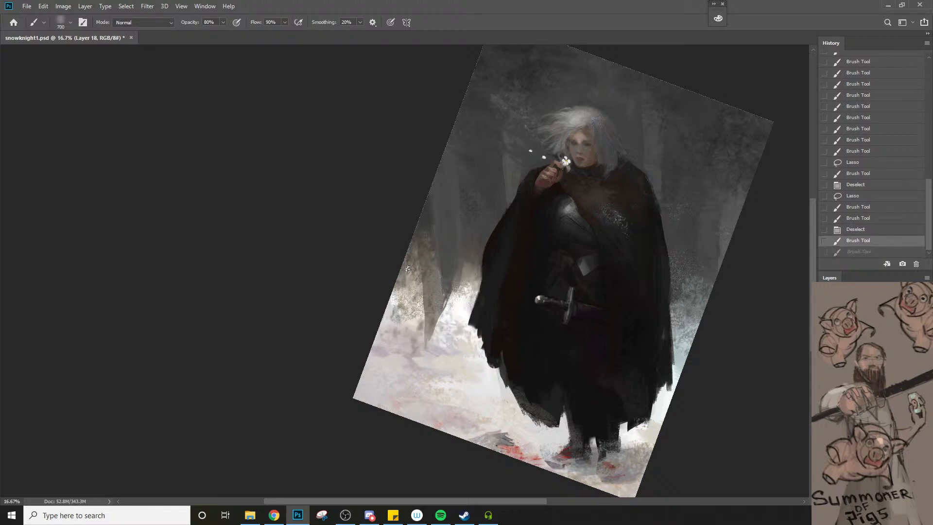
pyautogui.press('[')
pyautogui.moveTo(413, 275)
pyautogui.mouseDown()
pyautogui.moveTo(415, 313)
pyautogui.moveTo(399, 315)
pyautogui.moveTo(403, 243)
pyautogui.moveTo(416, 291)
pyautogui.moveTo(422, 244)
pyautogui.moveTo(428, 325)
pyautogui.mouseUp()
# Lightly erase Layer 18 around the darkened bushes and beside the cloak with a 90 px Eraser at 20% opacity
pyautogui.press('e')
pyautogui.press('2')
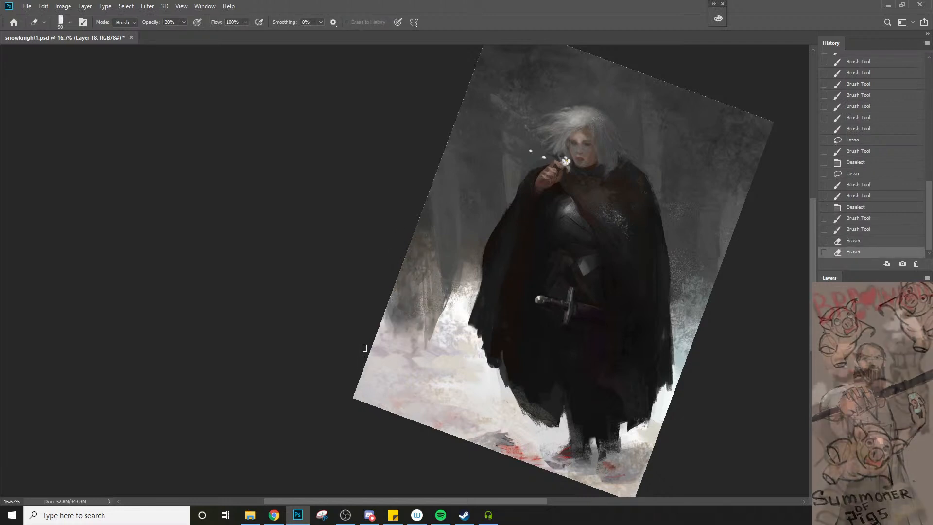
pyautogui.moveTo(475, 191); pyautogui.dragTo(478, 274)
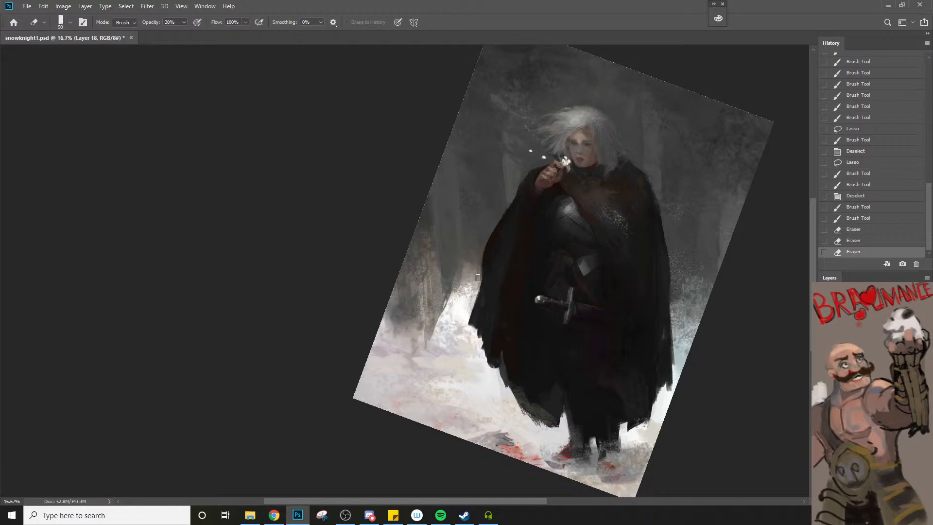
# Sample the background beside the cloak's left edge and paint soft vertical strokes between cloak and trunks, reducing the brush to 125 px
pyautogui.press('b')
pyautogui.keyDown('alt'); pyautogui.click(475, 246); pyautogui.keyUp('alt')
pyautogui.press('[')
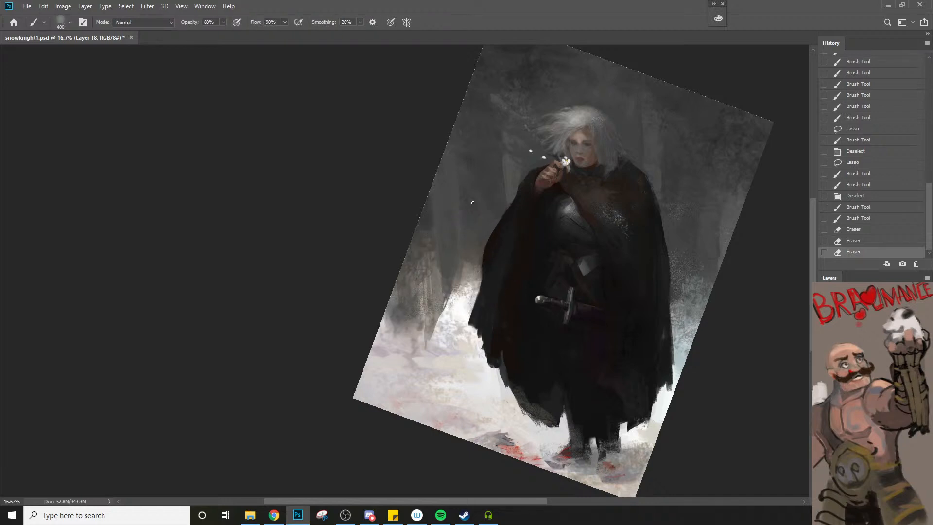
pyautogui.press('[')
pyautogui.moveTo(472, 203); pyautogui.dragTo(484, 268)
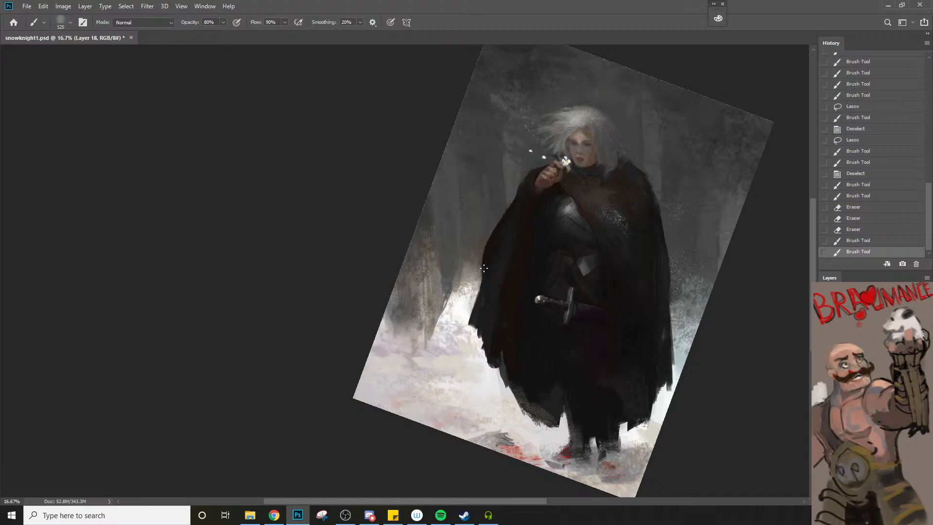
pyautogui.moveTo(483, 172)
pyautogui.mouseDown()
pyautogui.moveTo(489, 208)
pyautogui.moveTo(468, 279)
pyautogui.mouseUp()
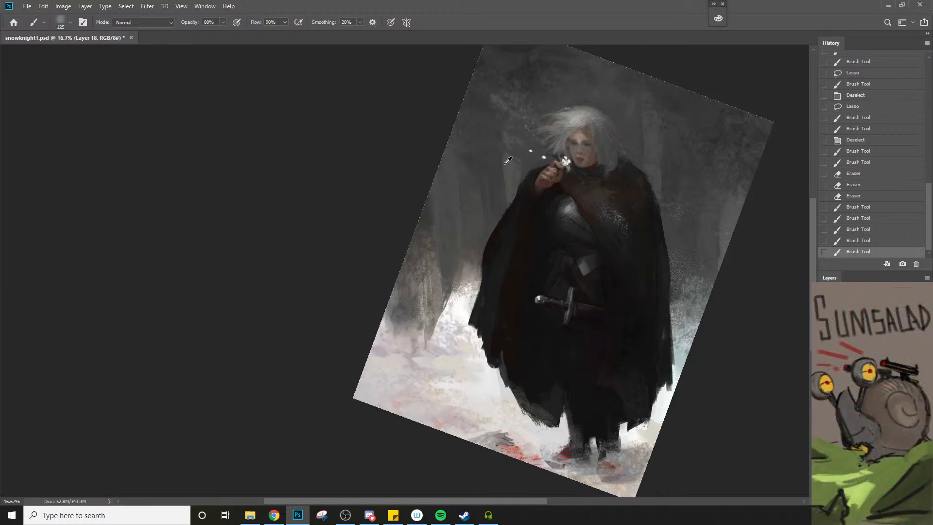
# Paint soft strokes over the background beside the raised hand at 100 px and along the right canvas edge at 125 px
pyautogui.moveTo(522, 162)
pyautogui.mouseDown()
pyautogui.moveTo(518, 187)
pyautogui.moveTo(544, 157)
pyautogui.moveTo(525, 184)
pyautogui.mouseUp()
pyautogui.press('[')
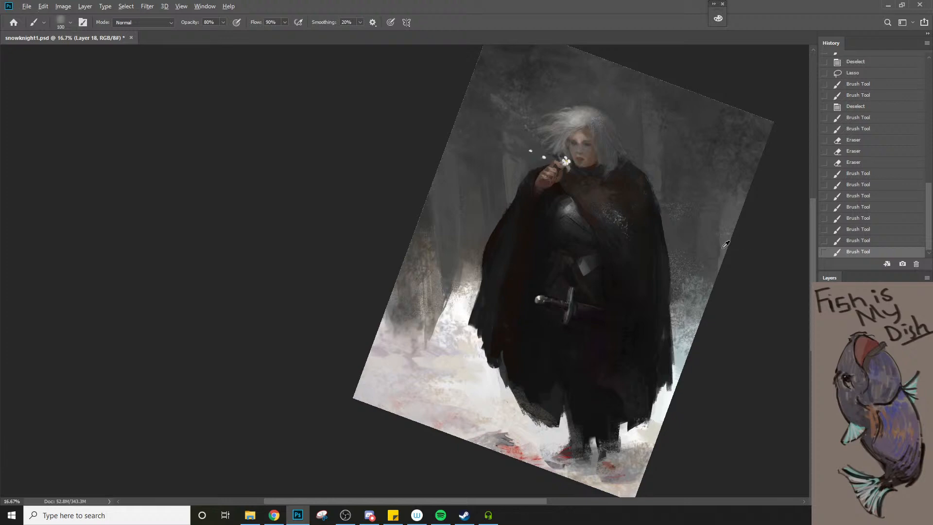
pyautogui.press(']')
pyautogui.moveTo(719, 287); pyautogui.dragTo(719, 268)
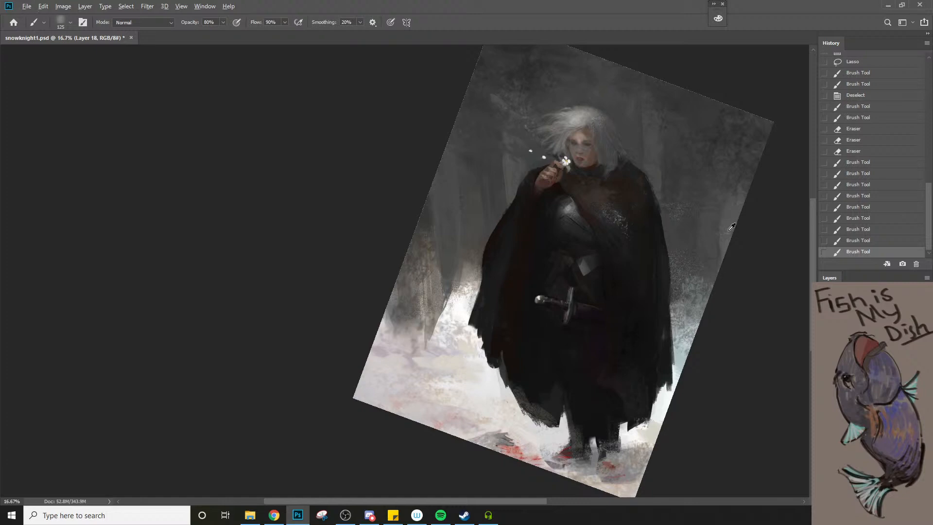
# Sample the forest grey on the figure's right and paint soft vertical strokes down to the bushes with the 125 px brush
pyautogui.keyDown('alt'); pyautogui.click(705, 202); pyautogui.keyUp('alt')
pyautogui.press(']')
pyautogui.moveTo(719, 223); pyautogui.dragTo(722, 283)
pyautogui.hotkey('ctrl', 'z')
pyautogui.press('[')
pyautogui.moveTo(716, 230); pyautogui.dragTo(713, 305)
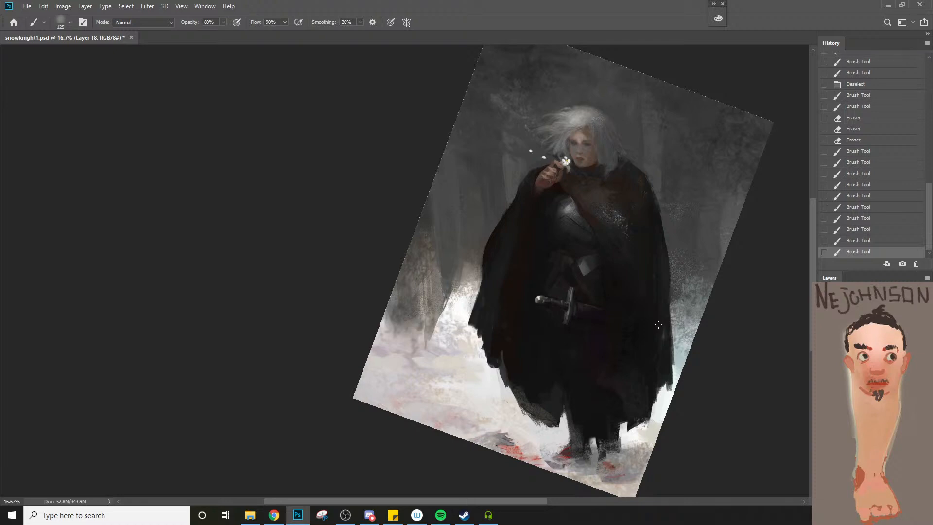
# Sample the snow colour and soften the reddish and dark patches around the boots with the soft brush enlarged to 600 px
pyautogui.press(']')
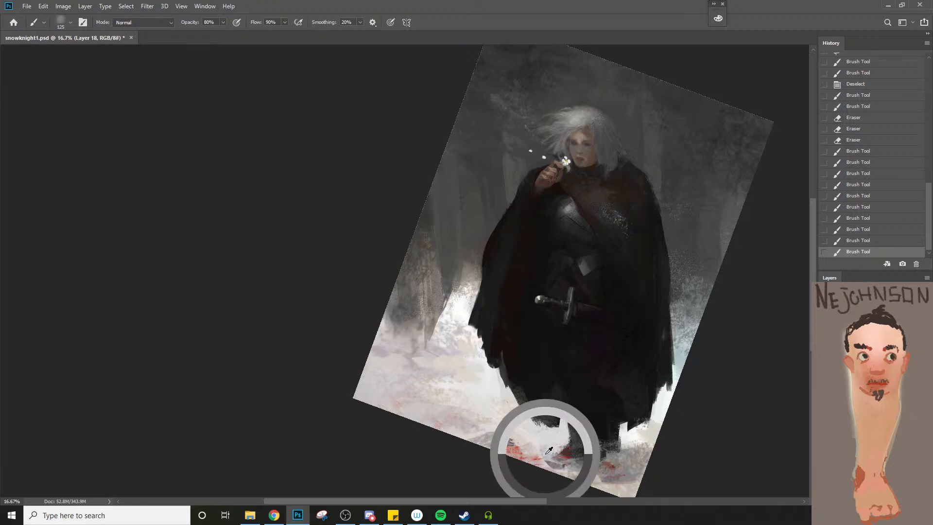
pyautogui.moveTo(550, 462)
pyautogui.mouseDown()
pyautogui.moveTo(564, 478)
pyautogui.moveTo(546, 463)
pyautogui.moveTo(579, 471)
pyautogui.moveTo(580, 480)
pyautogui.moveTo(580, 470)
pyautogui.moveTo(554, 468)
pyautogui.moveTo(634, 483)
pyautogui.mouseUp()
pyautogui.press(']')
pyautogui.press(']')
pyautogui.press(']')
pyautogui.press('[')
pyautogui.press('[')
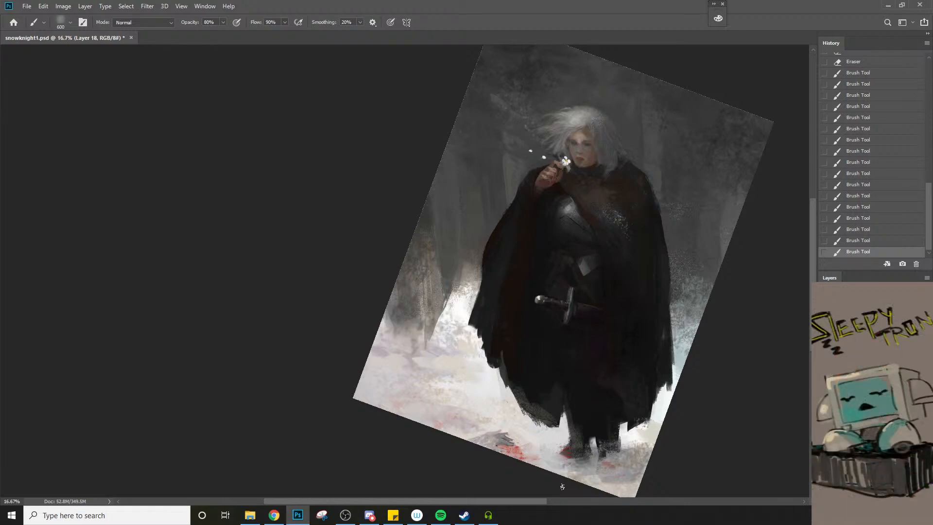
# Switch to the Chalk #3 brush, sample the background beside the cloak and stipple dark texture over the adjacent snow edge at 200 px
pyautogui.rightClick(476, 280)
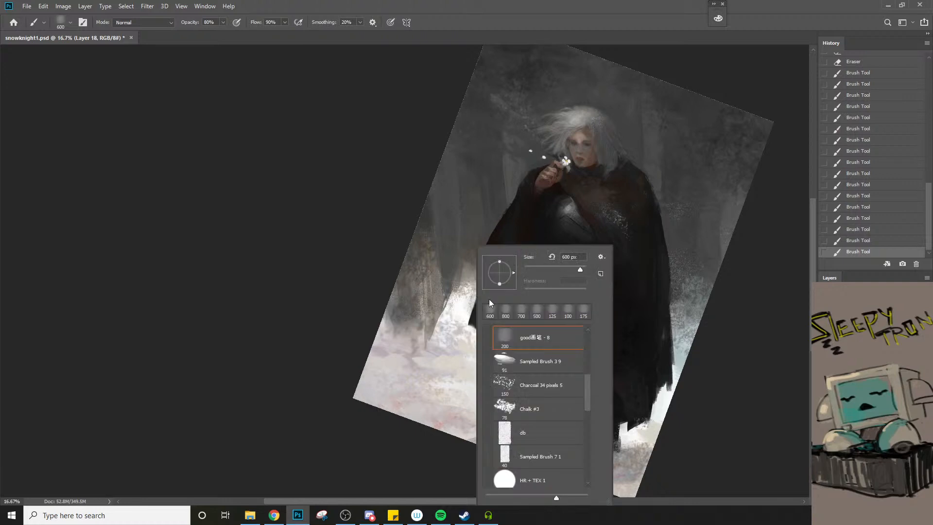
pyautogui.click(519, 408)
pyautogui.keyDown('alt'); pyautogui.click(466, 249); pyautogui.keyUp('alt')
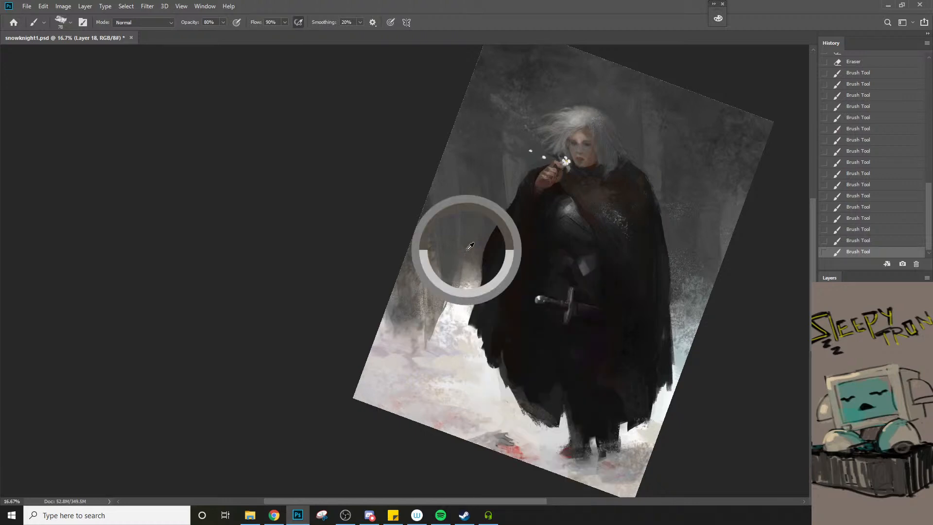
pyautogui.press(']')
pyautogui.press(']')
pyautogui.press(']')
pyautogui.press(']')
pyautogui.press(']')
pyautogui.moveTo(459, 309); pyautogui.dragTo(457, 315)
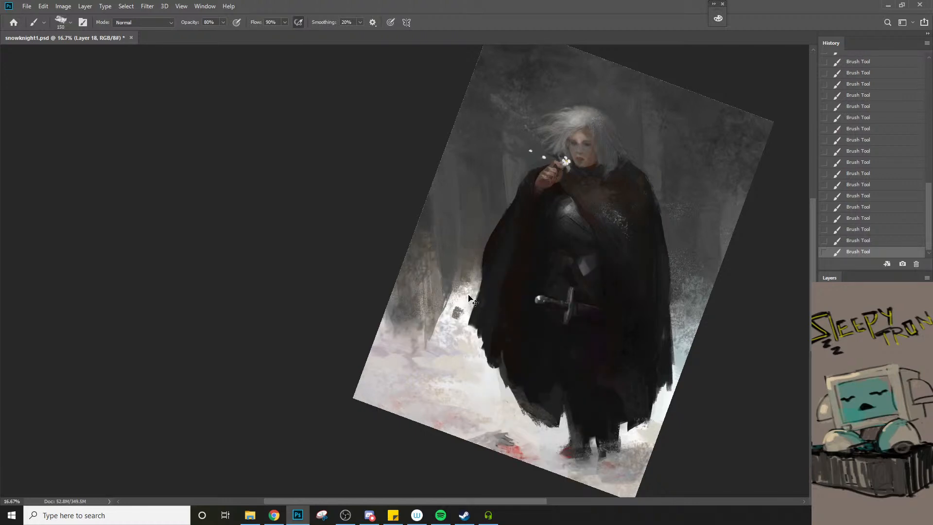
pyautogui.hotkey('ctrl', 'z')
pyautogui.press(']')
pyautogui.press(']')
pyautogui.moveTo(467, 263); pyautogui.dragTo(465, 307)
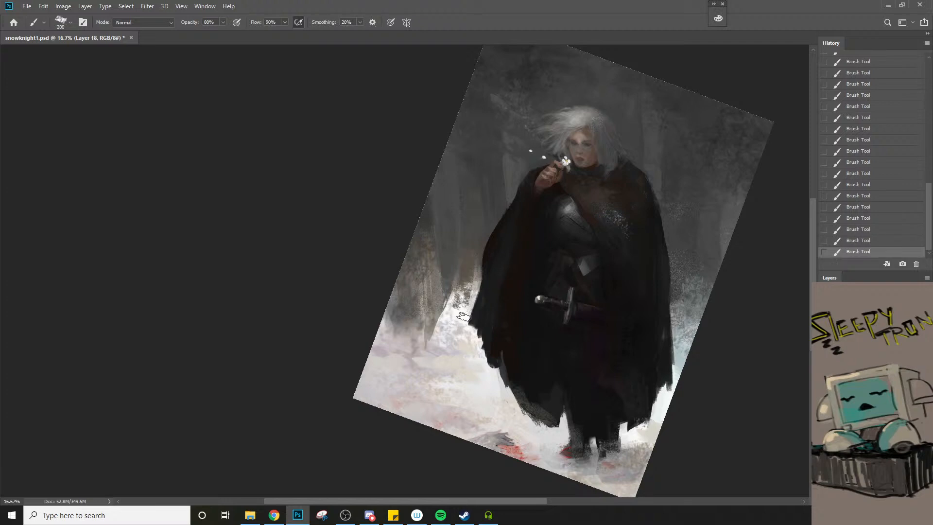
# Reduce the chalk brush to 125 px and break up the snow edge between the trunk and the cloak with smaller dark marks
pyautogui.press('[')
pyautogui.press('[')
pyautogui.press('[')
pyautogui.moveTo(475, 265); pyautogui.dragTo(473, 298)
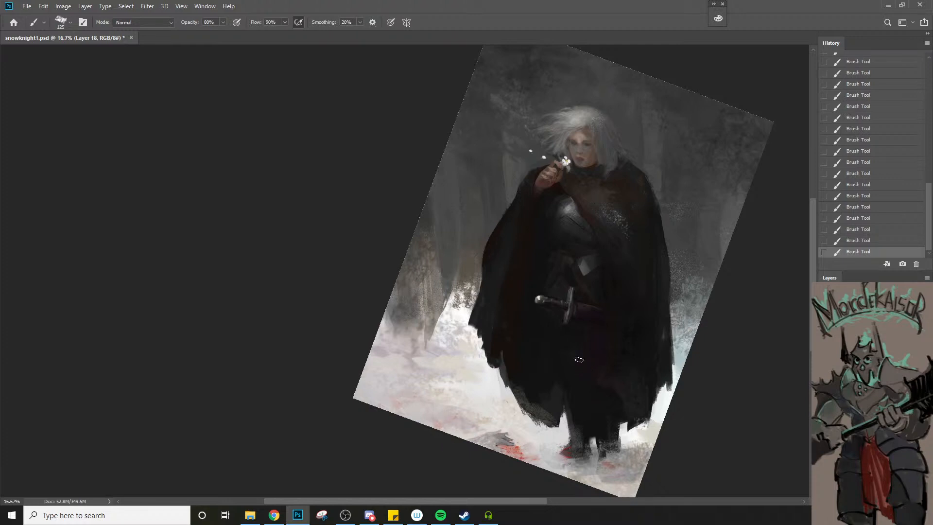
pyautogui.keyDown('alt'); pyautogui.click(467, 286); pyautogui.keyUp('alt')
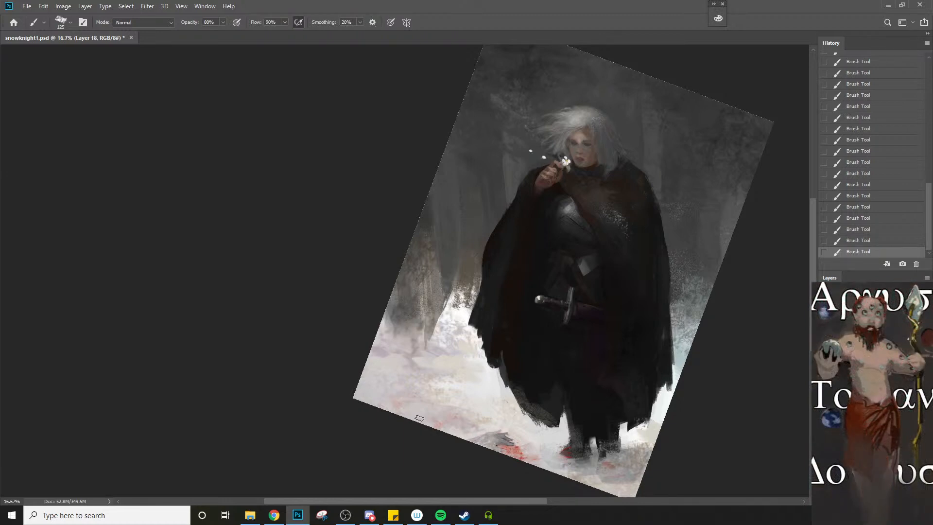
# Sample the background beside the raised arm and refine the cloak's edge and the wrist area, reducing the chalk brush to 30 px
pyautogui.press('[')
pyautogui.keyDown('alt'); pyautogui.click(517, 184); pyautogui.keyUp('alt')
pyautogui.press('[')
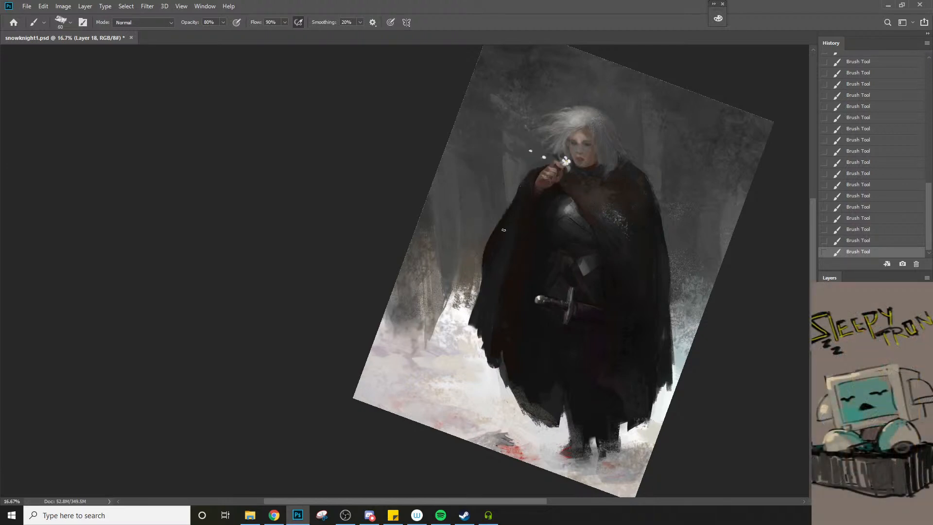
pyautogui.scroll(3, 529, 194)
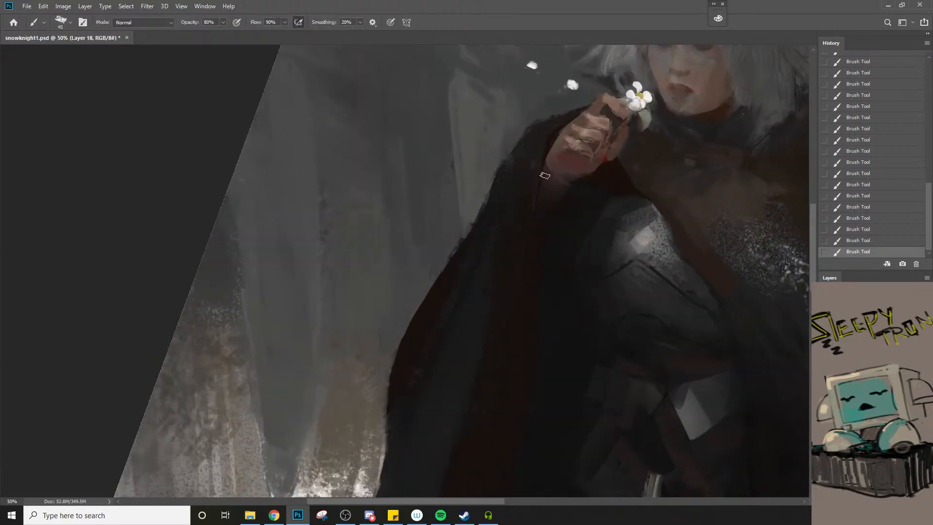
pyautogui.press('[')
pyautogui.press('[')
pyautogui.press('[')
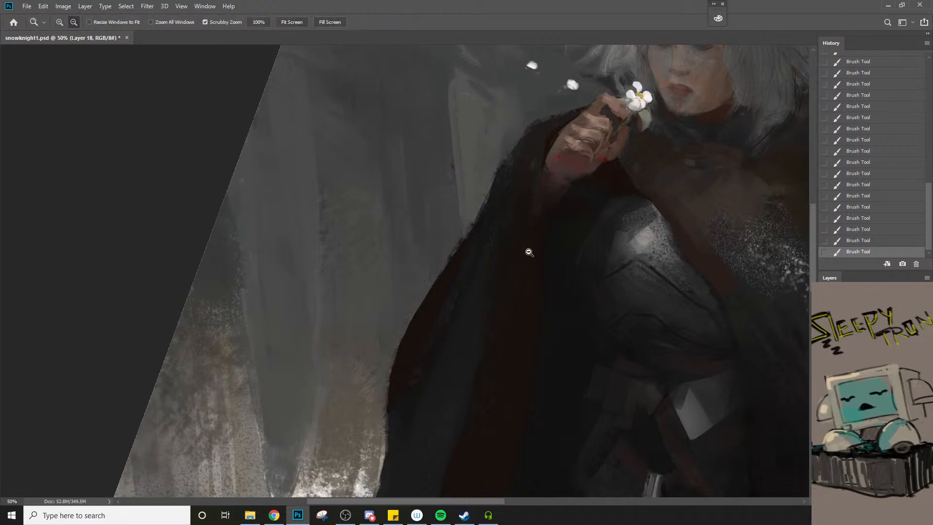
pyautogui.scroll(-2, 527, 253)
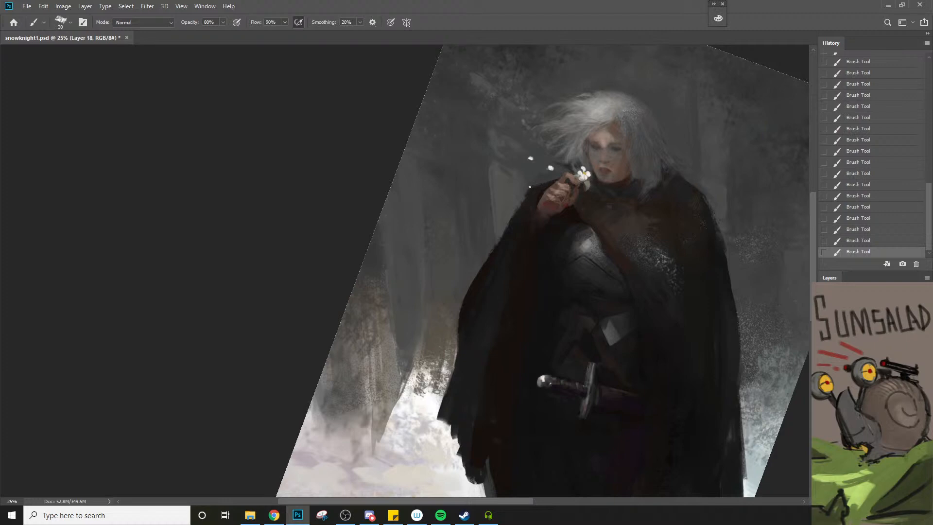
# Add small chalk touches to the cloak, chest and sword area with brush sizes between 25 px and 40 px
pyautogui.press('[')
pyautogui.press(']')
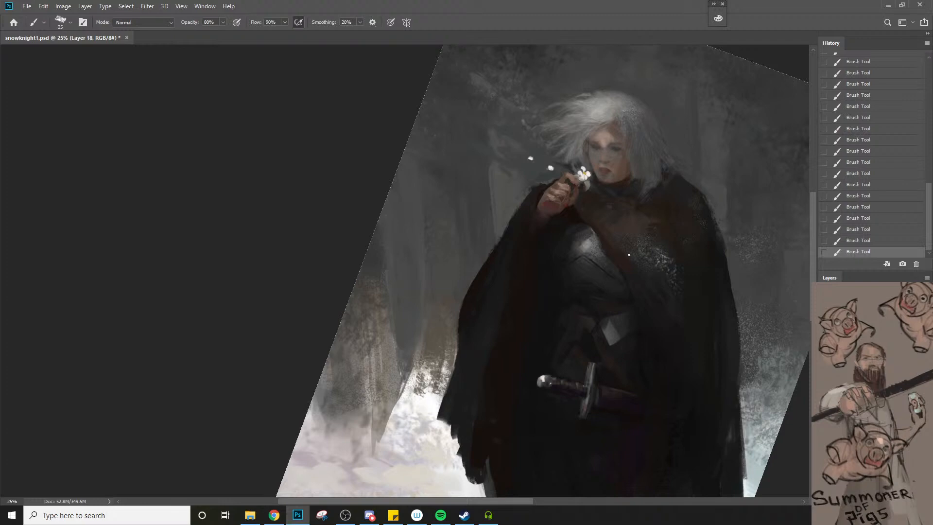
pyautogui.press(']')
pyautogui.press('[')
pyautogui.press(']')
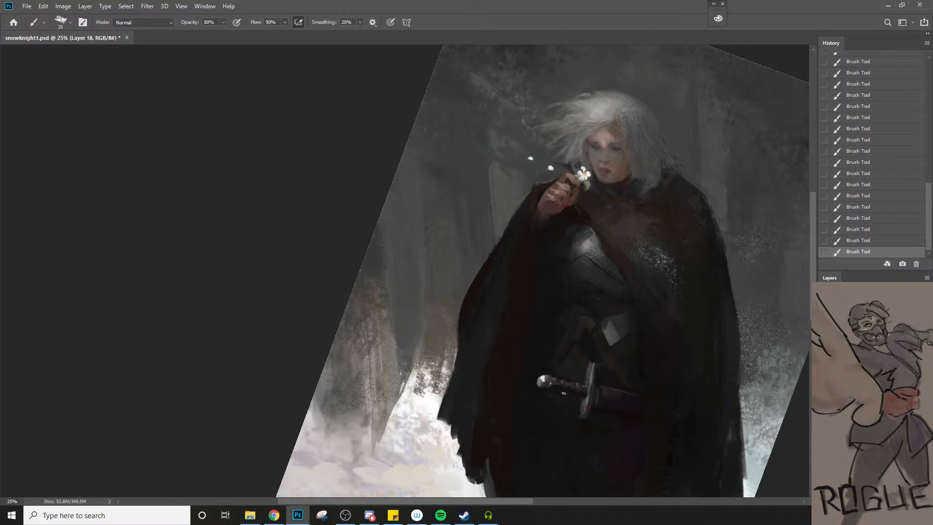
pyautogui.press(']')
pyautogui.press('[')
pyautogui.press('[')
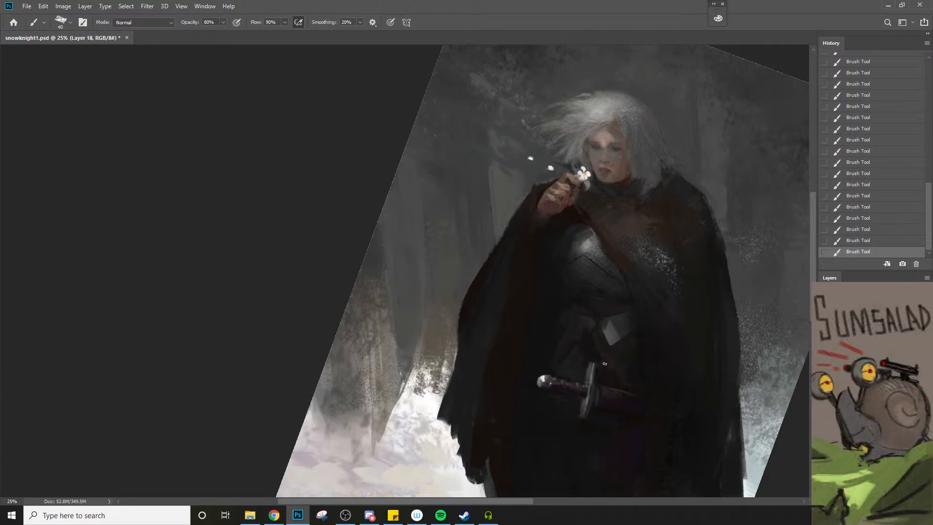
# Sample the dark cloak colours and paint long folds down the cloak's right side with the chalk brush
pyautogui.keyDown('alt'); pyautogui.click(696, 189); pyautogui.keyUp('alt')
pyautogui.keyDown('alt'); pyautogui.click(705, 268); pyautogui.keyUp('alt')
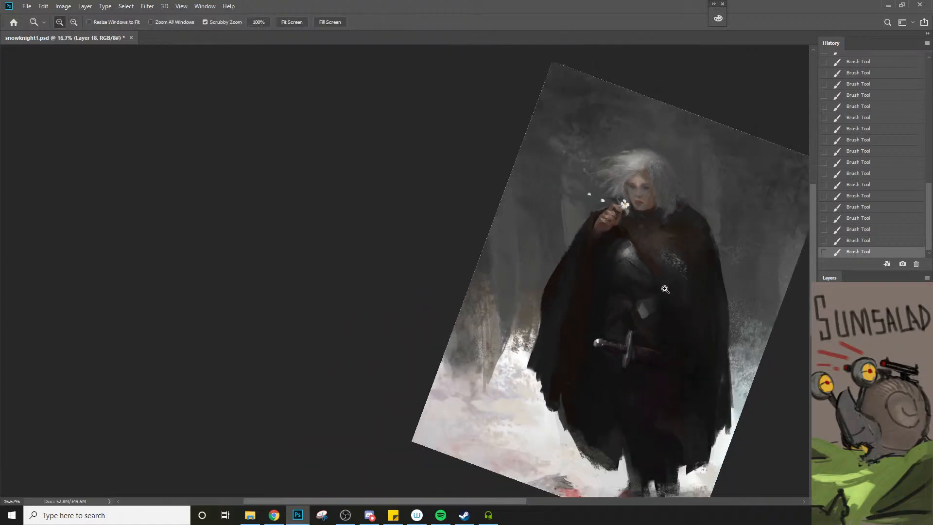
pyautogui.moveTo(646, 326); pyautogui.dragTo(567, 305)
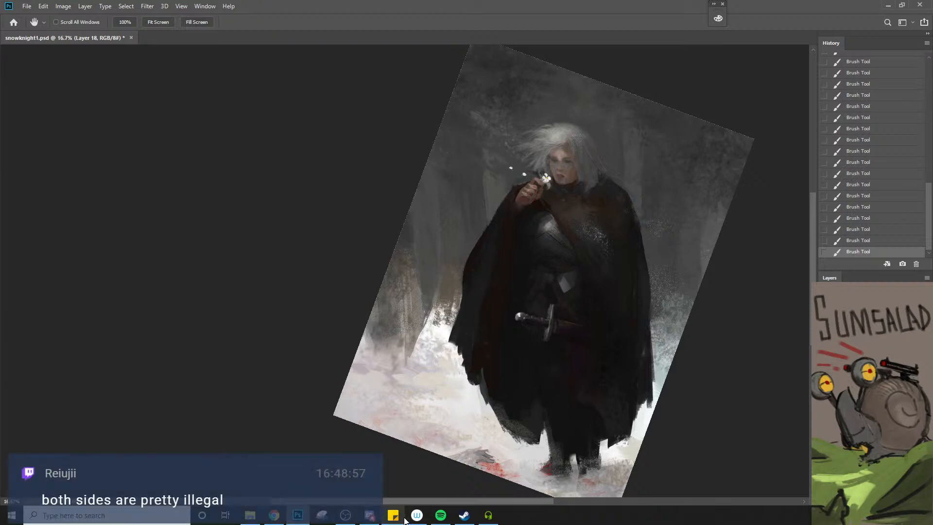
pyautogui.moveTo(401, 507)
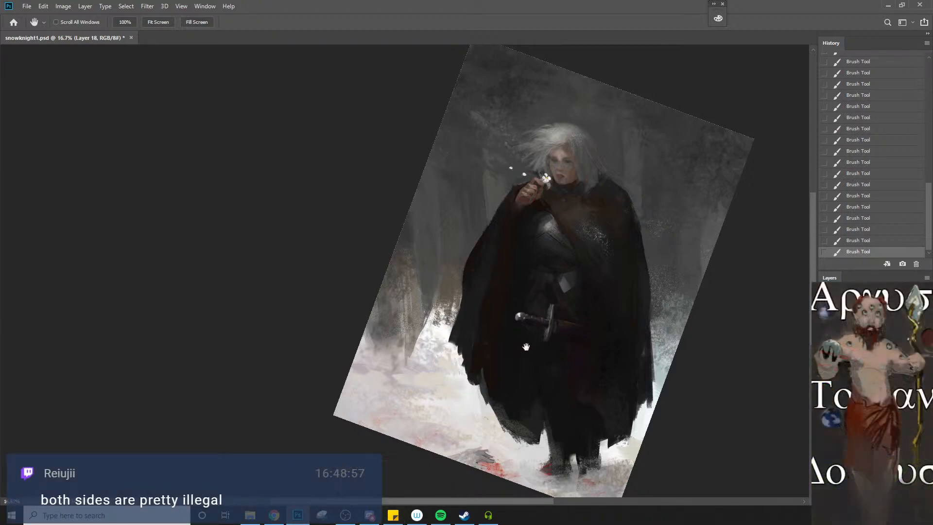
pyautogui.press('z')
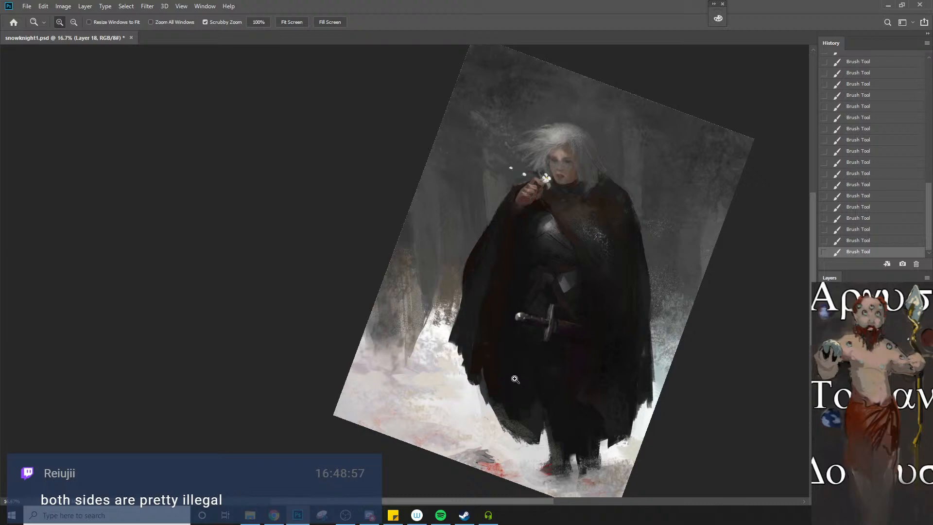
pyautogui.press('b')
pyautogui.keyDown('alt'); pyautogui.click(592, 309); pyautogui.keyUp('alt')
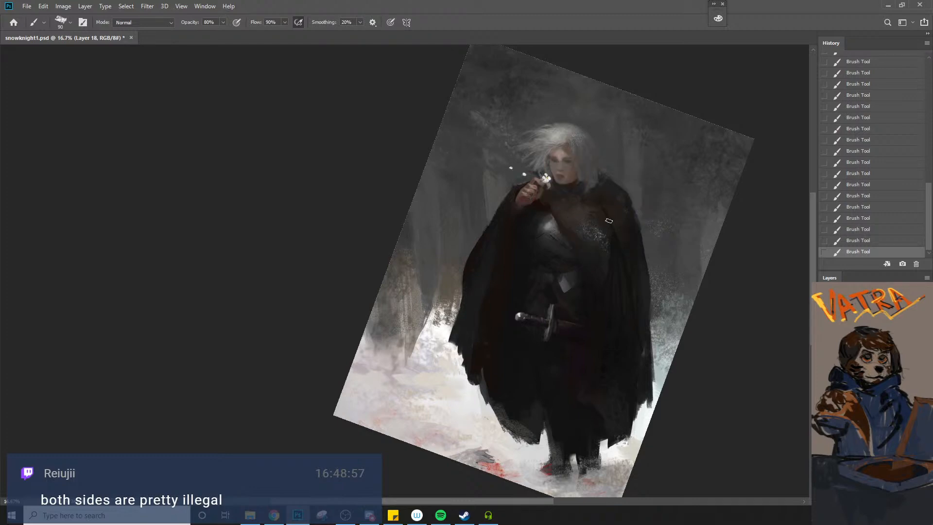
# Deepen the folds and textured shadows on the right half of the cloak with the chalk brush, varying it from 150 px to 70 px
pyautogui.press(']')
pyautogui.press(']')
pyautogui.press(']')
pyautogui.press(']')
pyautogui.press(']')
pyautogui.press(']')
pyautogui.press(']')
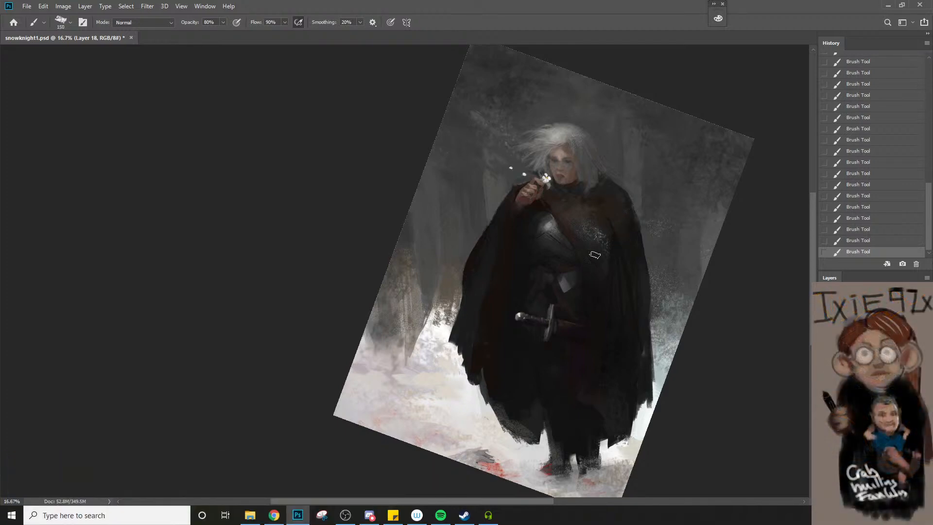
pyautogui.press('[')
pyautogui.press(']')
pyautogui.press('[')
pyautogui.press('[')
pyautogui.press('[')
pyautogui.press('[')
# Sample the cloak's colours around the collar and paint ragged fur tufts on both shoulders with the chalk brush
pyautogui.keyDown('alt'); pyautogui.click(601, 197); pyautogui.keyUp('alt')
pyautogui.press(']')
pyautogui.press(']')
pyautogui.press(']')
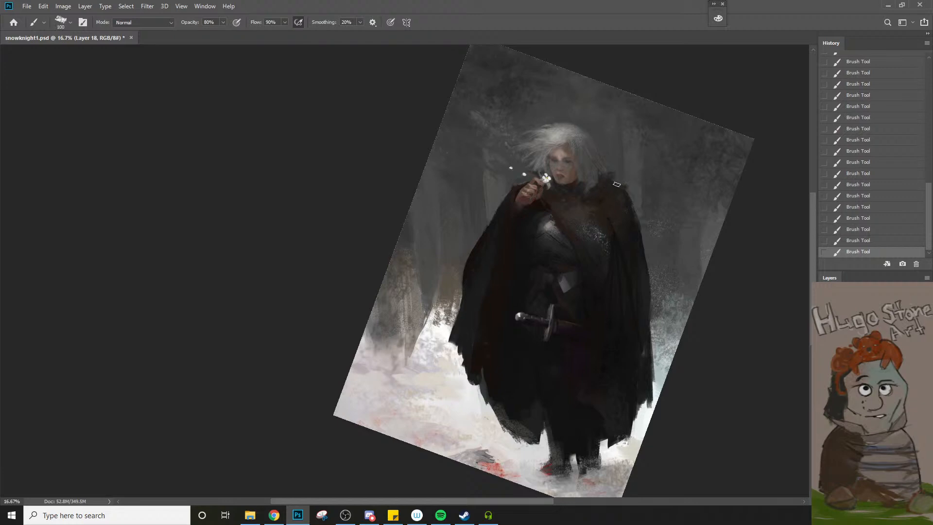
pyautogui.press('[')
pyautogui.press('[')
pyautogui.keyDown('alt'); pyautogui.click(575, 194); pyautogui.keyUp('alt')
pyautogui.press(']')
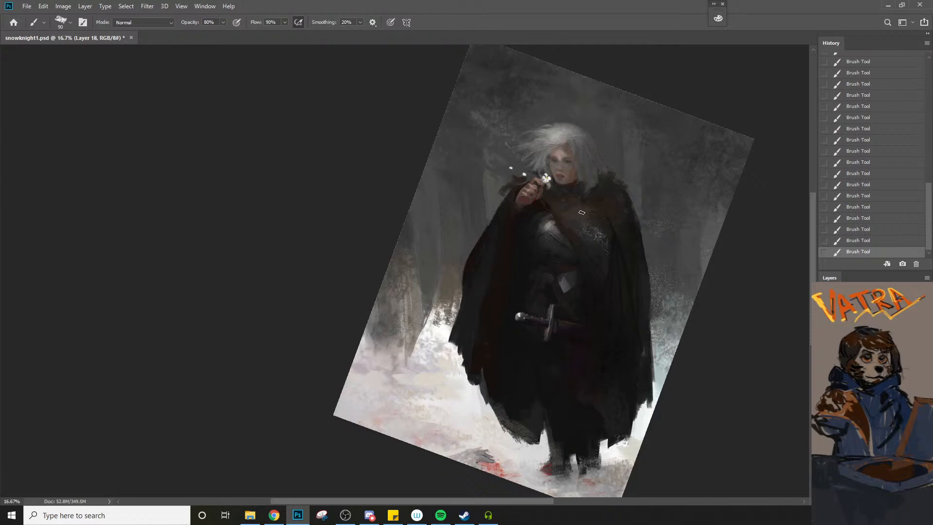
# Paint reddish-brown fur texture over the cloak's right shoulder and chest using 150 px and 125 px chalk strokes
pyautogui.press(']')
pyautogui.press(']')
pyautogui.press(']')
pyautogui.press(']')
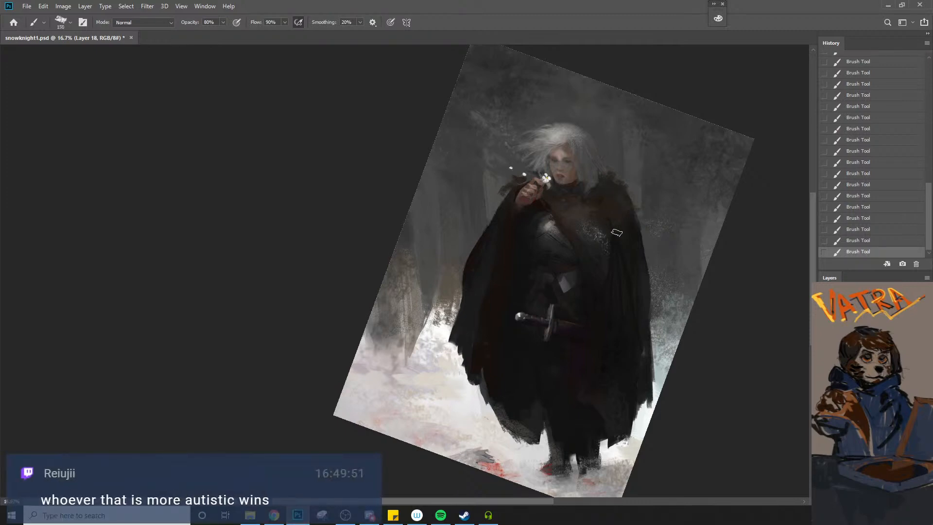
pyautogui.press('[')
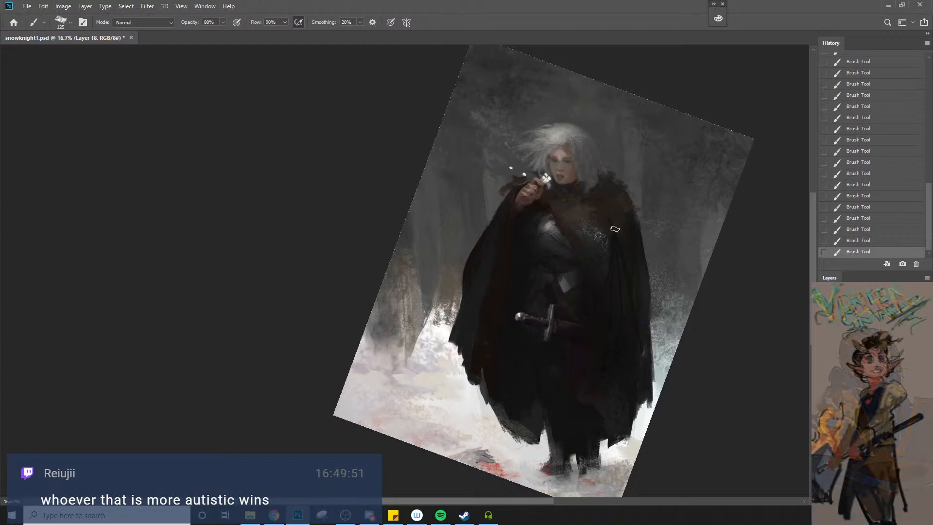
pyautogui.press('[')
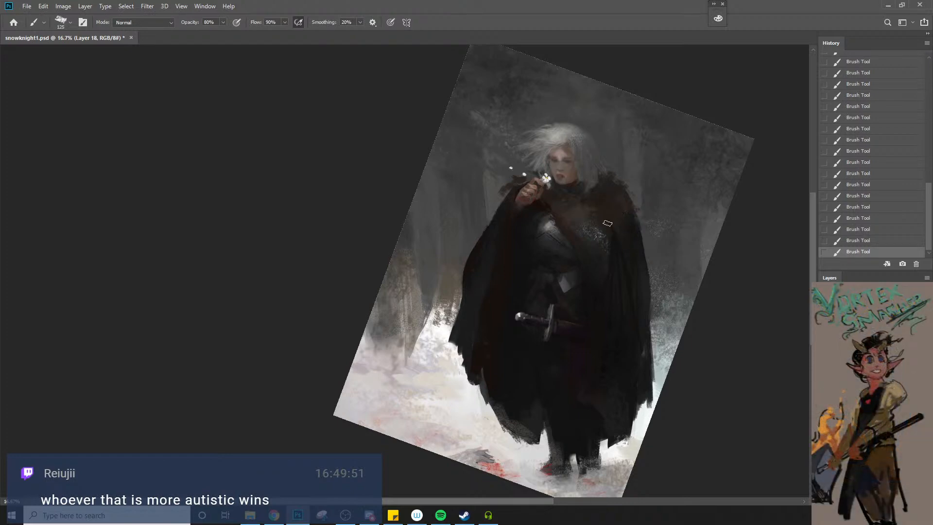
# Reduce the chalk brush to 35 px and 25 px and refine the chest strap and small details along the cloak
pyautogui.press('[')
pyautogui.press('[')
pyautogui.press('[')
pyautogui.press('[')
pyautogui.press('[')
pyautogui.press('[')
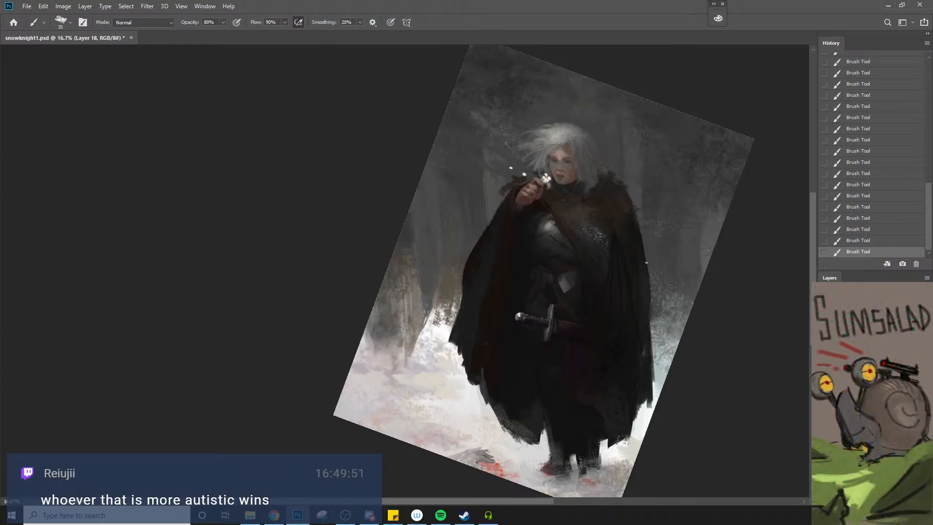
pyautogui.press('[')
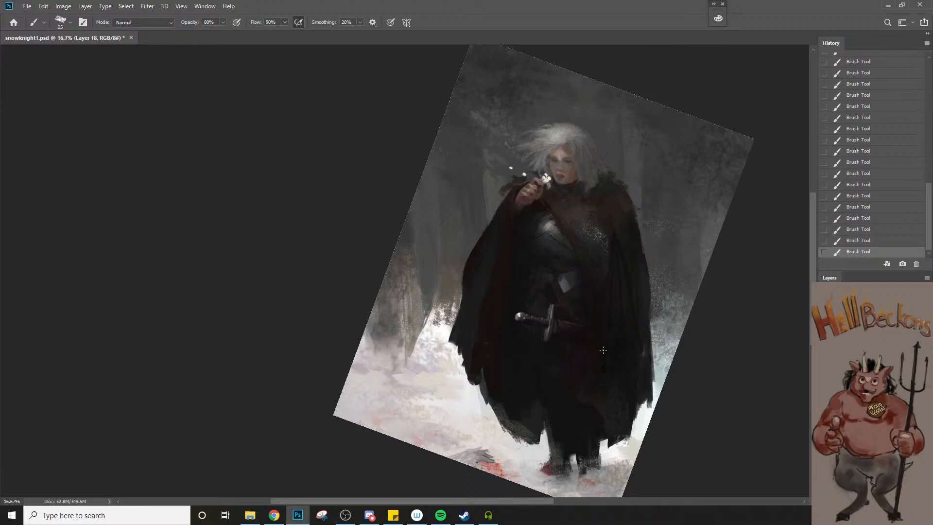
# Enlarge the chalk brush to 125 px and extend the ragged fur outward along the right shoulder
pyautogui.press(']')
pyautogui.press(']')
pyautogui.press(']')
pyautogui.press(']')
pyautogui.press(']')
pyautogui.press(']')
# Sample the colours around the breastplate and glaze the upper chest at 20% flow, bringing the chalk brush down to 100 px
pyautogui.press(']')
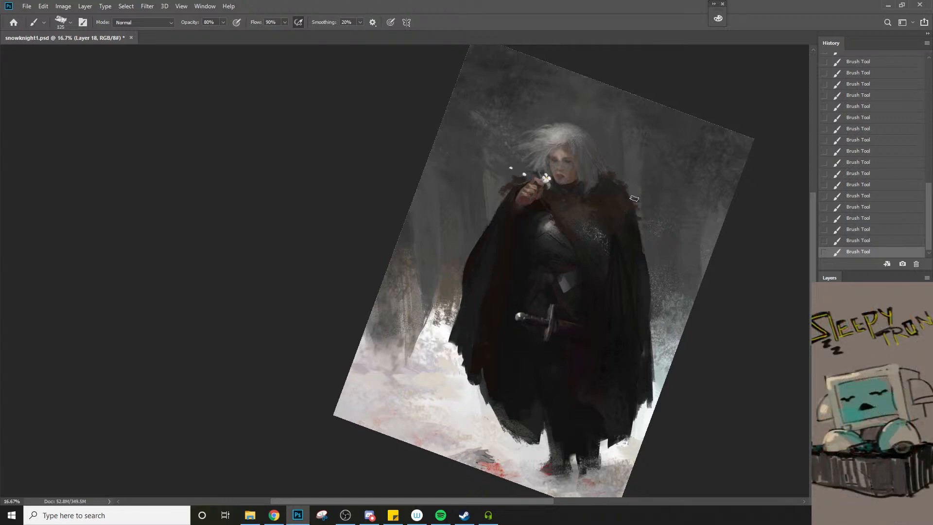
pyautogui.press('[')
pyautogui.keyDown('alt'); pyautogui.click(550, 206); pyautogui.keyUp('alt')
pyautogui.press('4')
pyautogui.press(']')
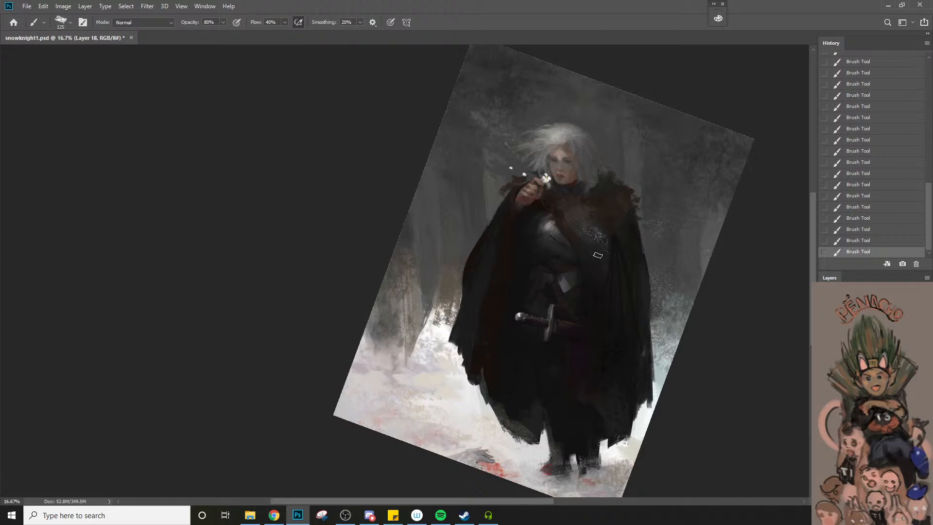
pyautogui.hotkey('ctrl', 'z')
pyautogui.press('2')
pyautogui.press(']')
pyautogui.moveTo(562, 218); pyautogui.dragTo(579, 237)
pyautogui.press('[')
pyautogui.keyDown('alt'); pyautogui.click(571, 228); pyautogui.keyUp('alt')
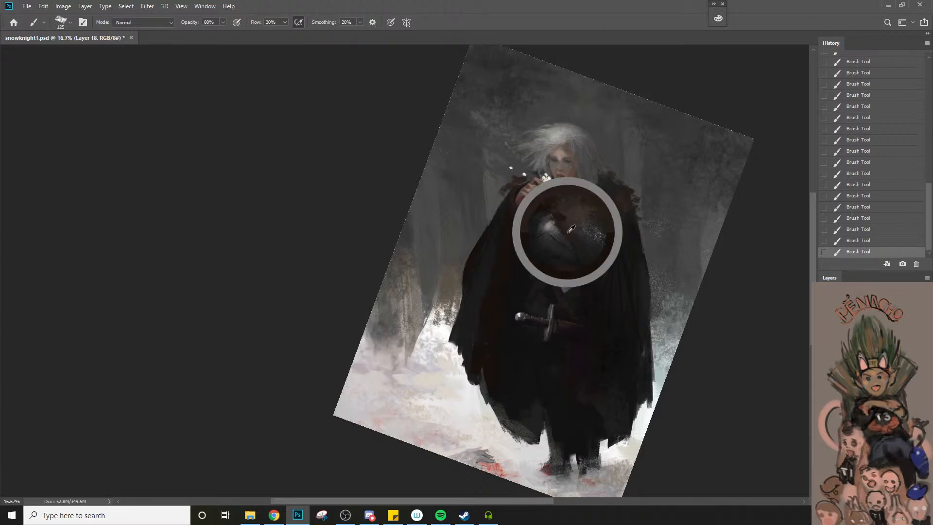
pyautogui.press('[')
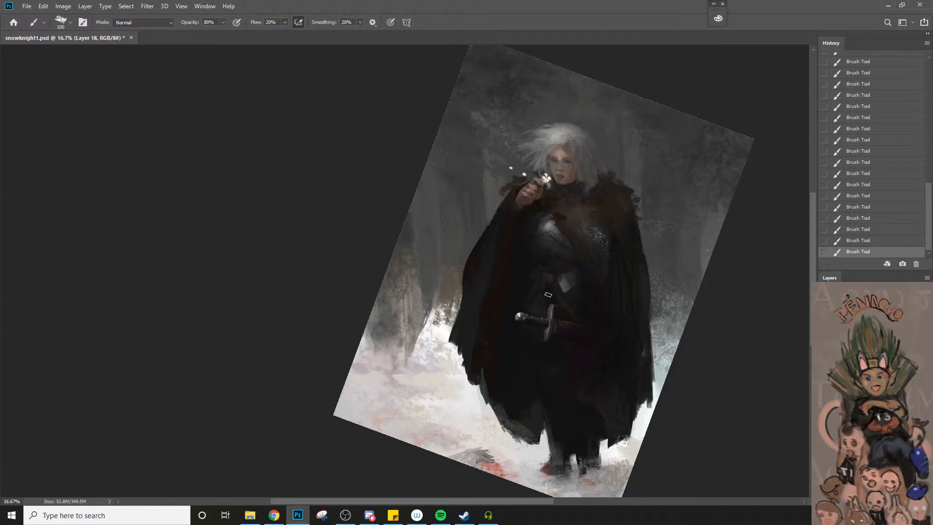
# Glaze the fur and upper chest with sampled dark tones at 20% flow, using 125 px to 175 px chalk strokes
pyautogui.keyDown('alt'); pyautogui.click(603, 214); pyautogui.keyUp('alt')
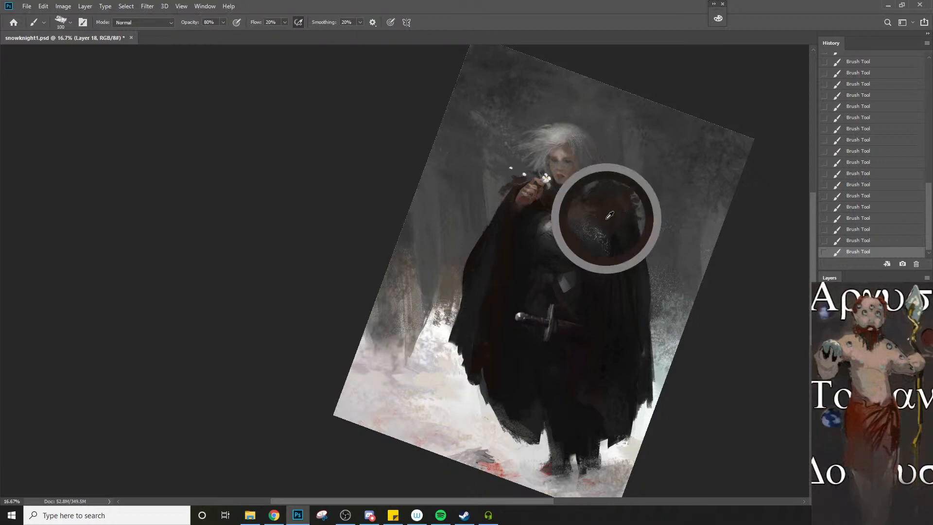
pyautogui.press(']')
pyautogui.press(']')
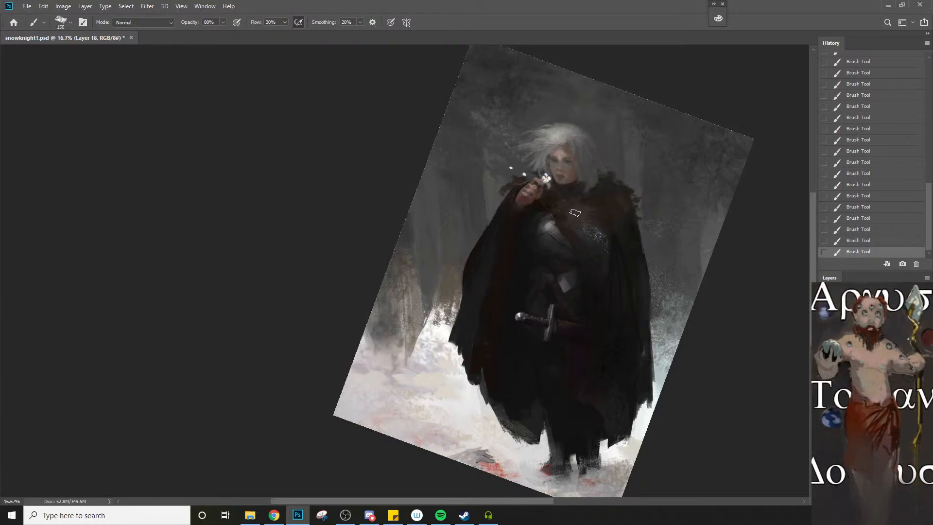
pyautogui.press('[')
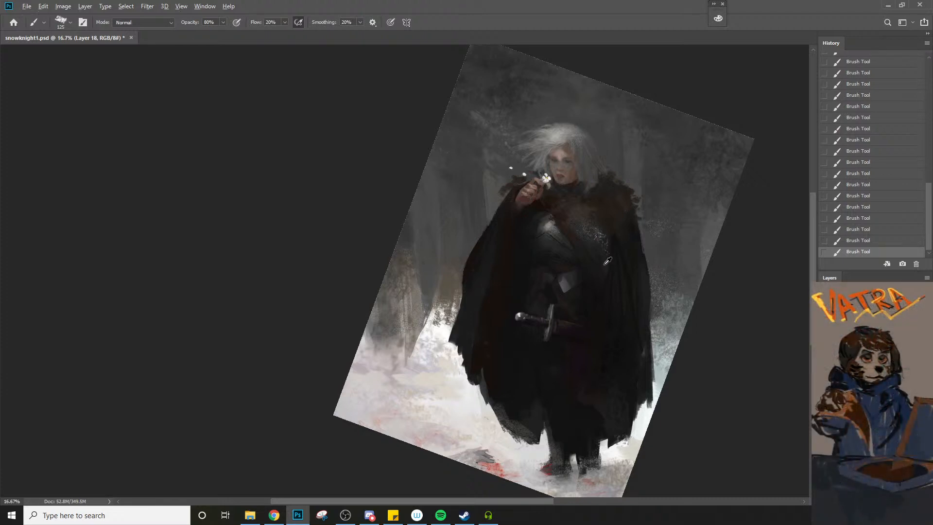
pyautogui.keyDown('alt'); pyautogui.click(620, 239); pyautogui.keyUp('alt')
pyautogui.press(']')
pyautogui.press(']')
pyautogui.press(']')
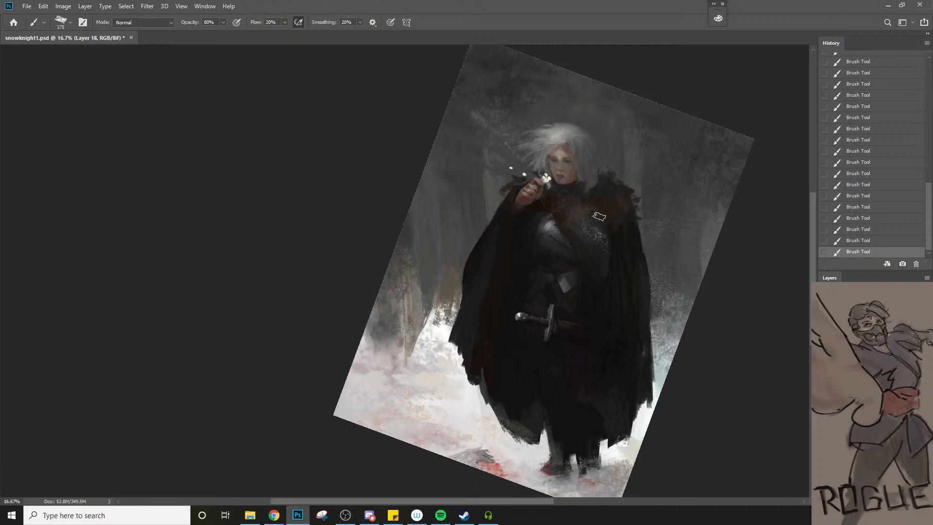
# Reduce the chalk brush to 70 px and 60 px and refine the fur edges around the shoulders
pyautogui.press('[')
pyautogui.press('[')
pyautogui.press('[')
pyautogui.press('[')
pyautogui.press('[')
pyautogui.press('[')
pyautogui.press('[')
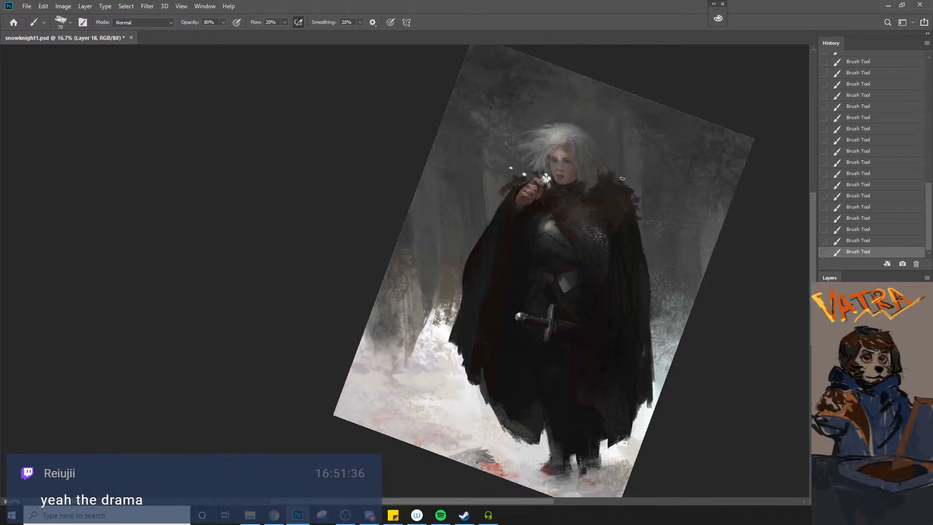
pyautogui.press('[')
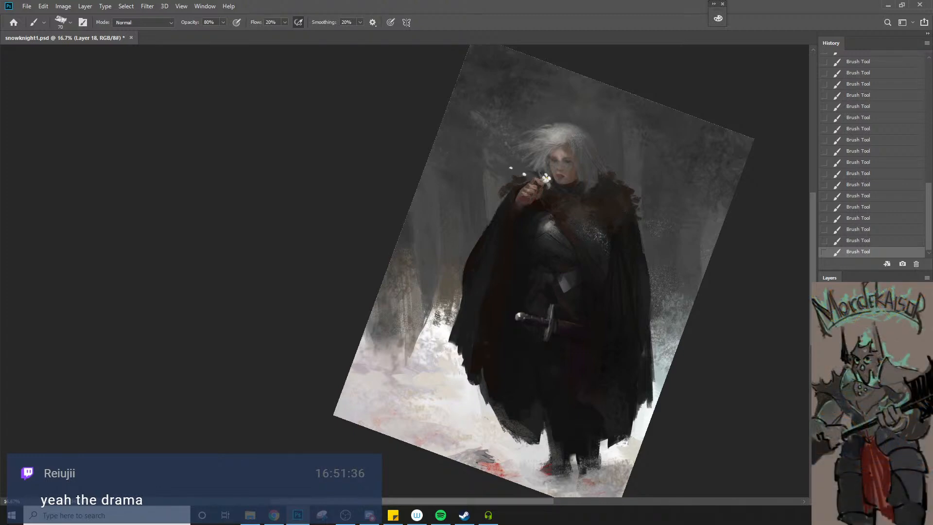
pyautogui.press('[')
# Lasso an area of the lower cloak beside the legs, paint it with a sampled dark colour, and clear the selection
pyautogui.keyDown('alt'); pyautogui.click(585, 355); pyautogui.keyUp('alt')
pyautogui.press('l')
pyautogui.moveTo(589, 341)
pyautogui.mouseDown()
pyautogui.moveTo(587, 394)
pyautogui.moveTo(577, 406)
pyautogui.moveTo(585, 343)
pyautogui.mouseUp()
pyautogui.press('b')
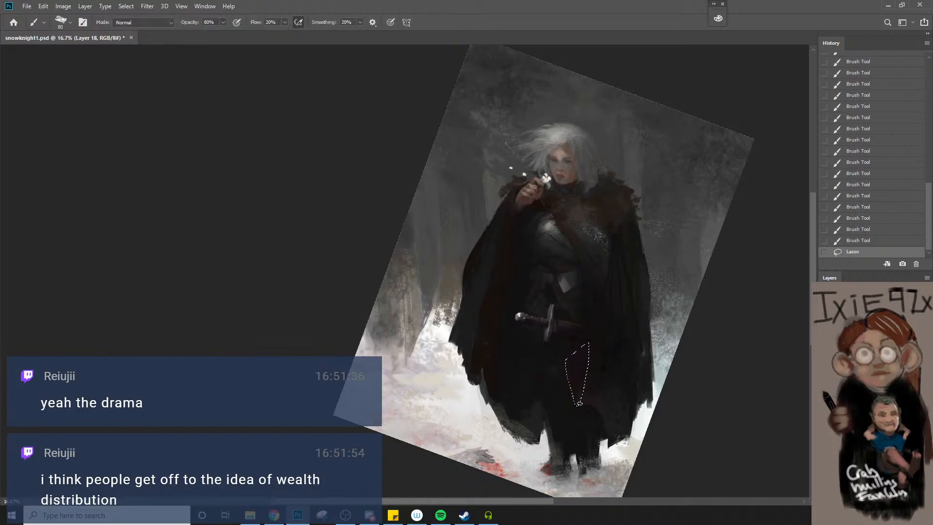
pyautogui.moveTo(579, 403)
pyautogui.mouseDown()
pyautogui.moveTo(587, 357)
pyautogui.moveTo(577, 398)
pyautogui.mouseUp()
pyautogui.moveTo(578, 402); pyautogui.dragTo(583, 392)
pyautogui.hotkey('ctrl', 'd')
pyautogui.press(']')
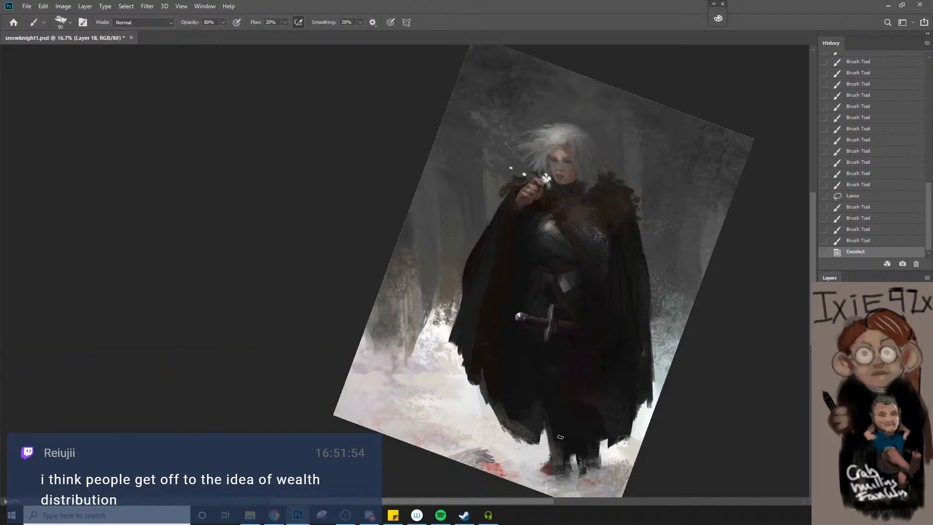
# Lasso a long narrow fold from the belt towards the cloak's hem and paint inside it at 200 px and 80% flow
pyautogui.press('l')
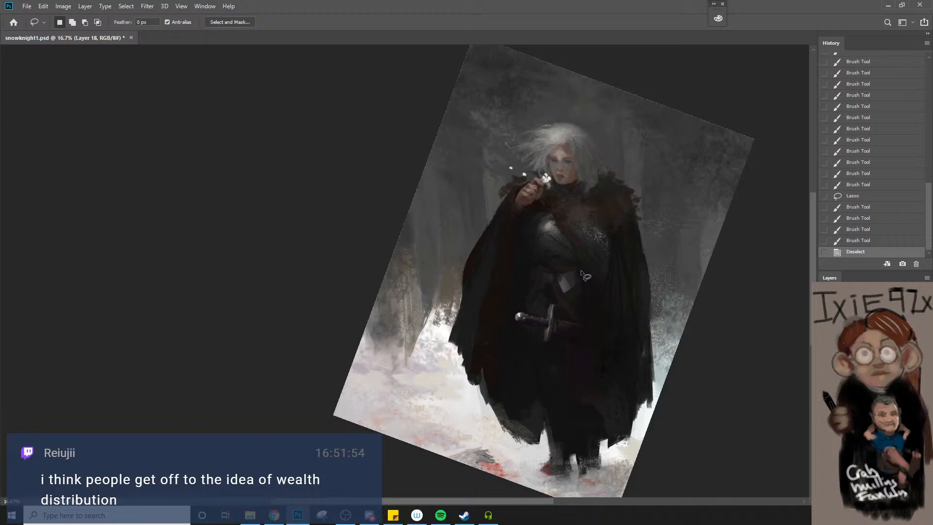
pyautogui.moveTo(581, 271)
pyautogui.mouseDown()
pyautogui.moveTo(586, 421)
pyautogui.moveTo(606, 417)
pyautogui.moveTo(619, 239)
pyautogui.moveTo(584, 414)
pyautogui.mouseUp()
pyautogui.press('b')
pyautogui.press(']')
pyautogui.press(']')
pyautogui.press(']')
pyautogui.press(']')
pyautogui.press(']')
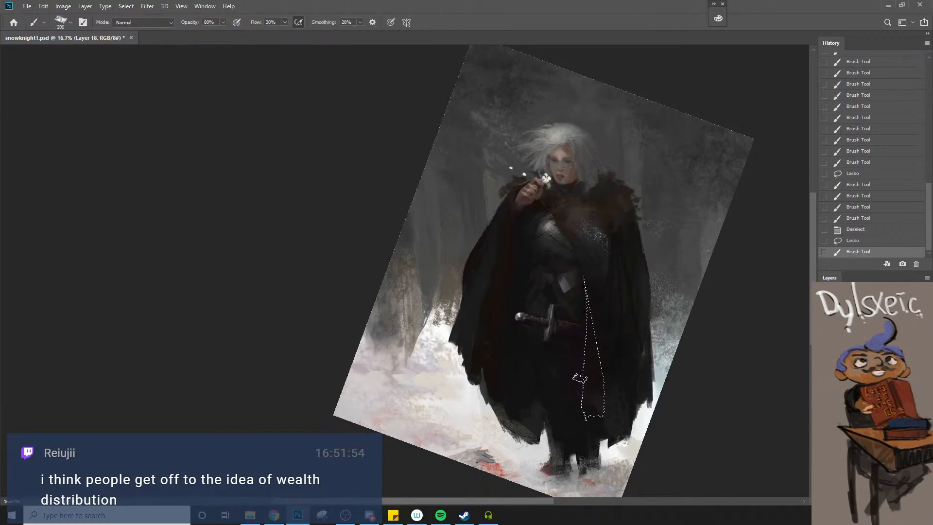
pyautogui.press('8')
pyautogui.moveTo(580, 379); pyautogui.dragTo(593, 416)
pyautogui.moveTo(587, 395); pyautogui.dragTo(589, 416)
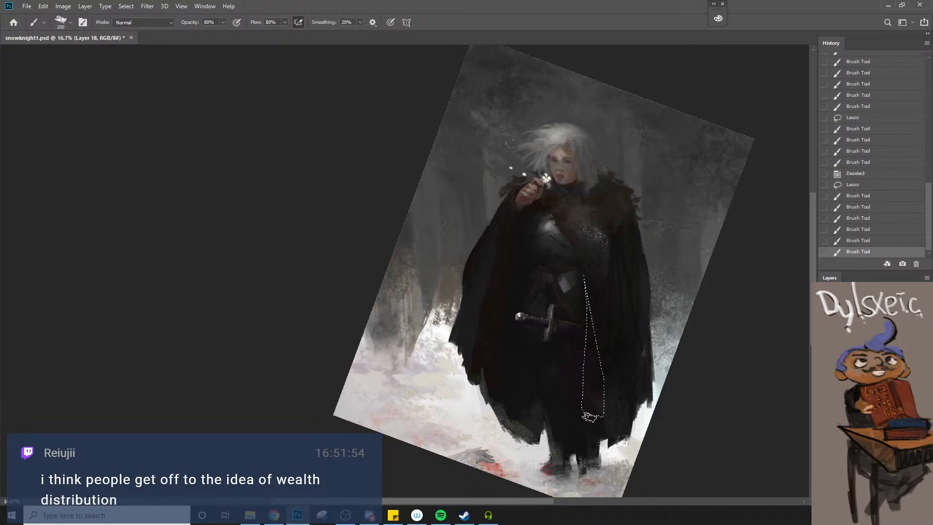
# Repaint the selected fold with a dark colour sampled from the cloak, using a 250 px brush at 90% flow
pyautogui.press('9')
pyautogui.keyDown('alt'); pyautogui.click(615, 212); pyautogui.keyUp('alt')
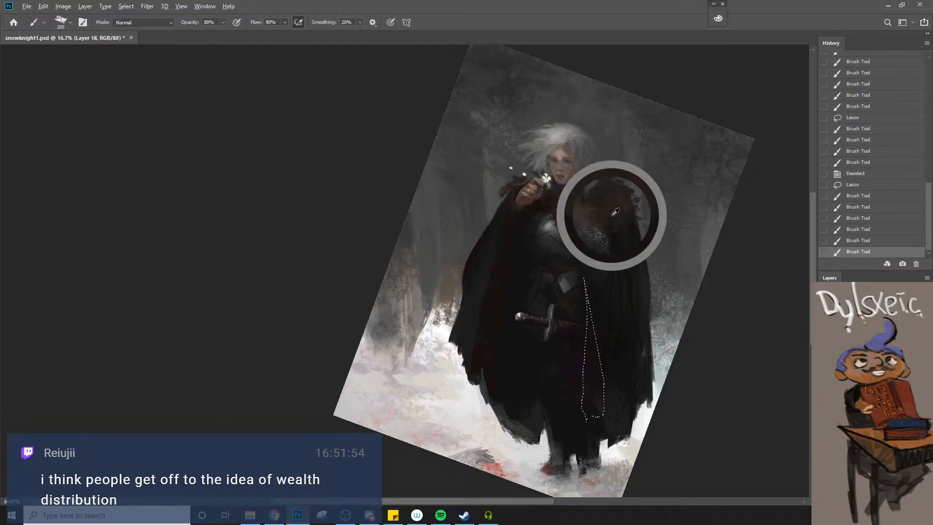
pyautogui.keyDown('alt'); pyautogui.click(639, 364); pyautogui.keyUp('alt')
pyautogui.press(']')
pyautogui.moveTo(583, 379); pyautogui.dragTo(588, 411)
pyautogui.moveTo(589, 374); pyautogui.dragTo(596, 412)
pyautogui.moveTo(590, 374); pyautogui.dragTo(593, 408)
pyautogui.moveTo(589, 355); pyautogui.dragTo(594, 416)
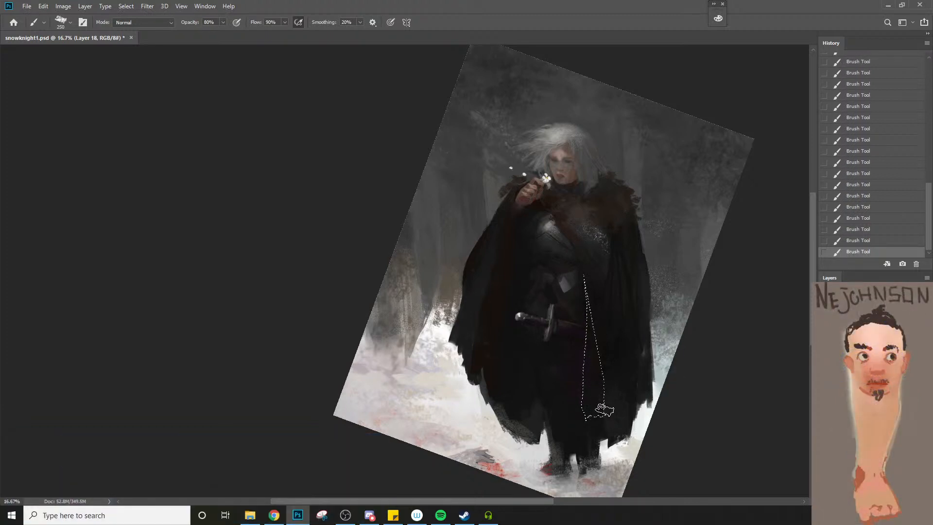
# Invert the fold selection and darken the area just outside its inner edge with a sampled colour and a smaller brush
pyautogui.press('l')
pyautogui.rightClick(570, 357)
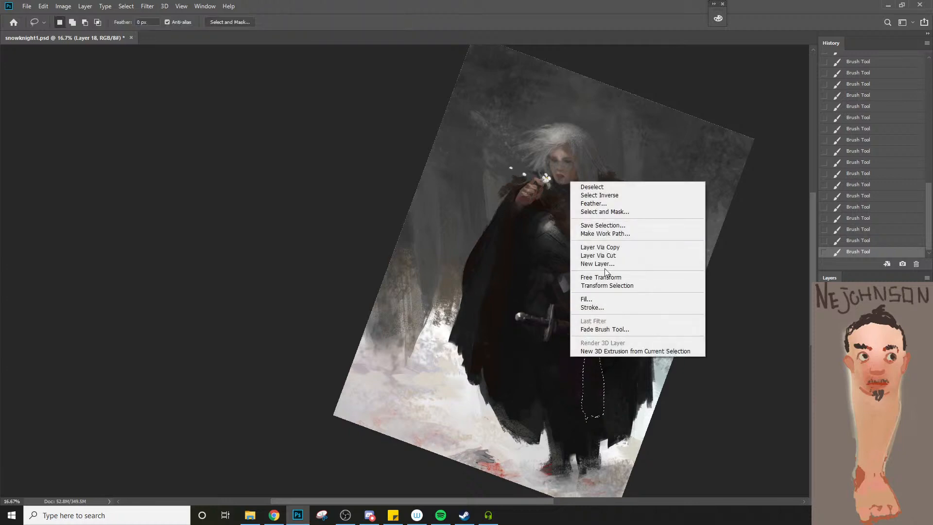
pyautogui.click(619, 195)
pyautogui.press('b')
pyautogui.keyDown('alt'); pyautogui.click(532, 211); pyautogui.keyUp('alt')
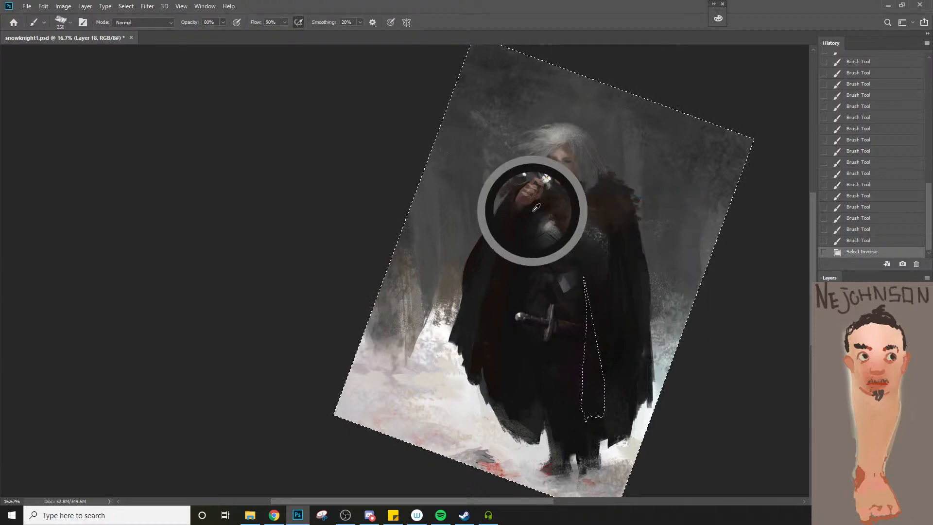
pyautogui.press('[')
pyautogui.press('[')
pyautogui.moveTo(578, 368)
pyautogui.mouseDown()
pyautogui.moveTo(578, 415)
pyautogui.moveTo(583, 378)
pyautogui.mouseUp()
pyautogui.moveTo(583, 398); pyautogui.dragTo(576, 368)
# Set the foreground colour to black (000000) and paint a shadow around the lower end of the masked fold
pyautogui.press('n')
pyautogui.click(589, 260)
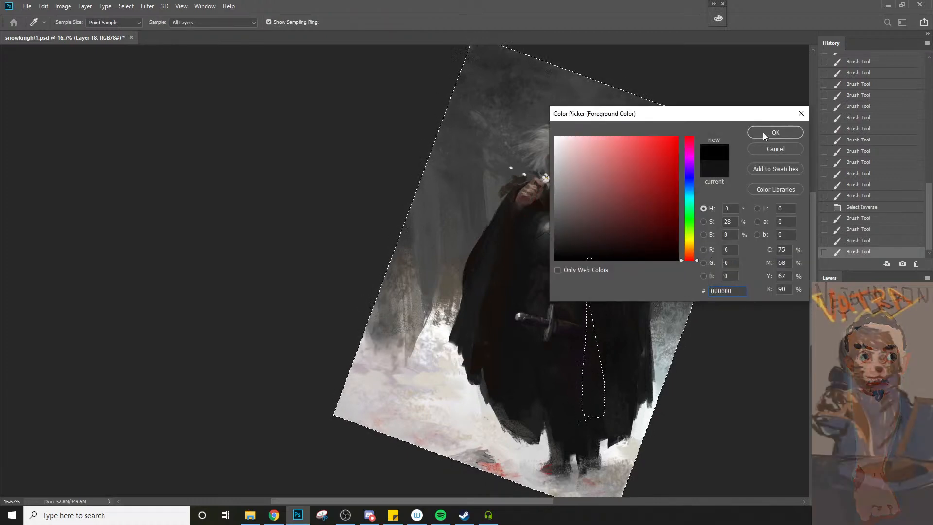
pyautogui.click(775, 132)
pyautogui.moveTo(587, 417); pyautogui.dragTo(583, 389)
pyautogui.moveTo(583, 417)
pyautogui.mouseDown()
pyautogui.moveTo(582, 346)
pyautogui.moveTo(582, 408)
pyautogui.mouseUp()
pyautogui.press(']')
pyautogui.press(']')
pyautogui.press(']')
pyautogui.press('[')
pyautogui.press('[')
pyautogui.press('[')
pyautogui.press('[')
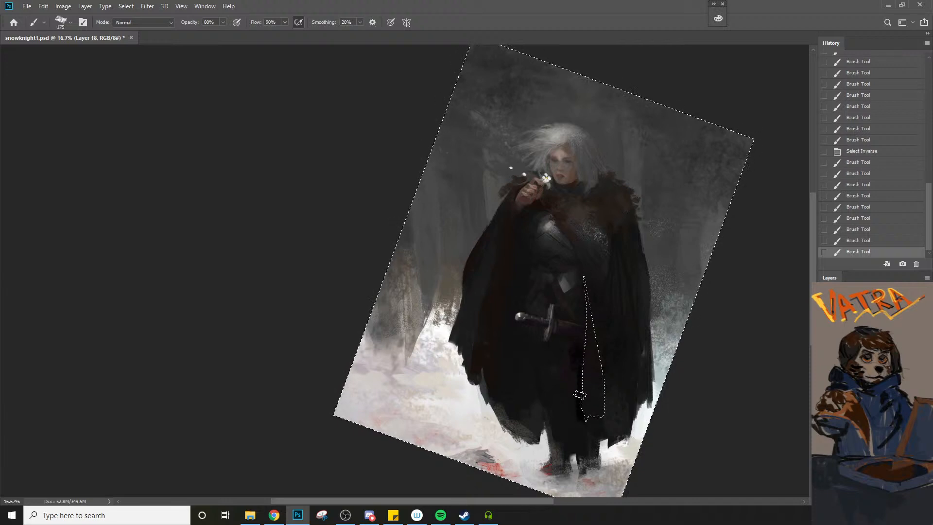
# Deepen the black shadow along the fold's inner edge and hem with 150 px to 200 px strokes, then remove the selection
pyautogui.moveTo(577, 375)
pyautogui.mouseDown()
pyautogui.moveTo(586, 425)
pyautogui.moveTo(582, 413)
pyautogui.mouseUp()
pyautogui.moveTo(584, 418); pyautogui.dragTo(585, 422)
pyautogui.moveTo(583, 417)
pyautogui.mouseDown()
pyautogui.moveTo(587, 424)
pyautogui.moveTo(579, 419)
pyautogui.mouseUp()
pyautogui.press(']')
pyautogui.press(']')
pyautogui.press(']')
pyautogui.press(']')
pyautogui.press('[')
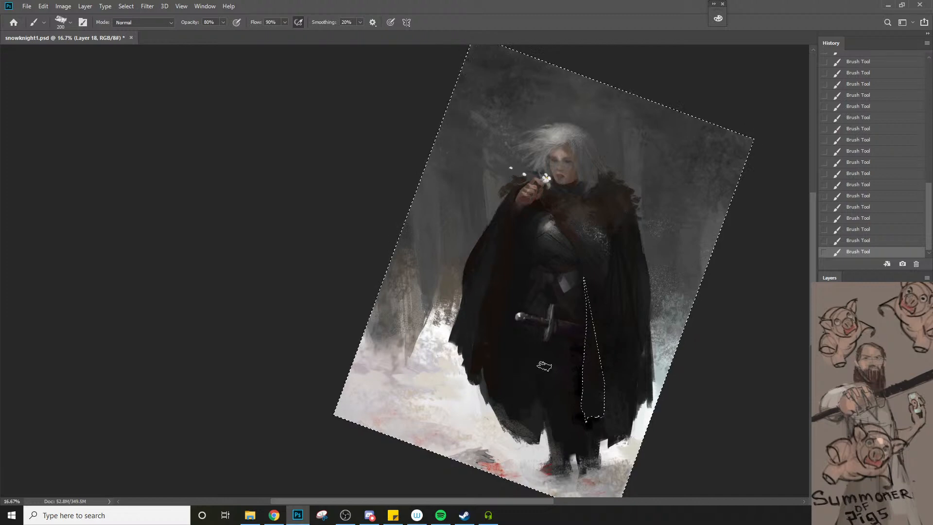
pyautogui.press('[')
pyautogui.press('[')
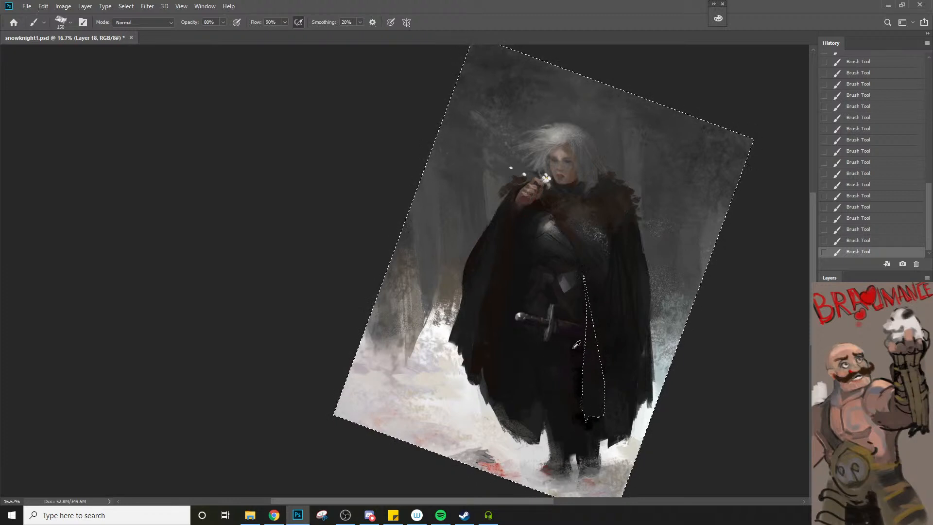
pyautogui.hotkey('ctrl', 'd')
# Lasso a narrow curved strip from the breastplate past the sword, shade along the cloak's inner edge, and deselect
pyautogui.press('l')
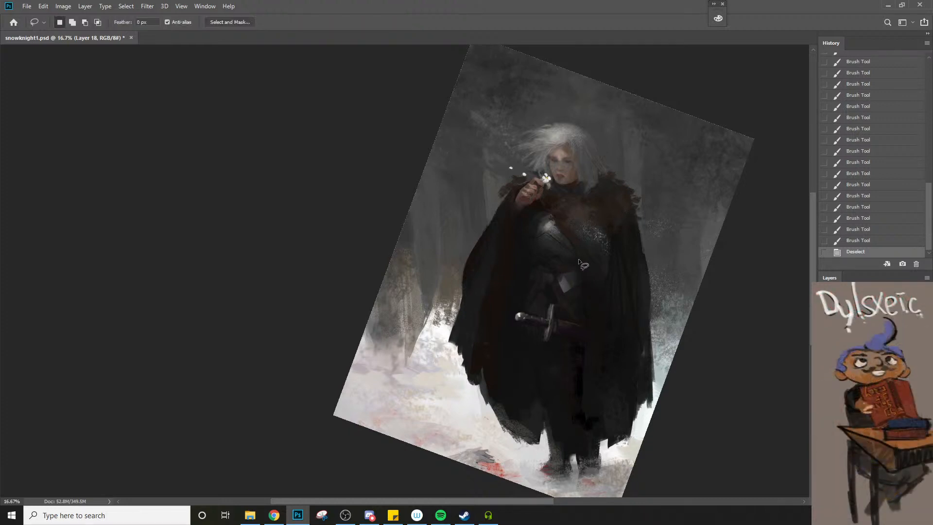
pyautogui.moveTo(574, 245); pyautogui.dragTo(586, 299)
pyautogui.moveTo(587, 373)
pyautogui.mouseDown()
pyautogui.moveTo(577, 347)
pyautogui.moveTo(576, 272)
pyautogui.mouseUp()
pyautogui.press('b')
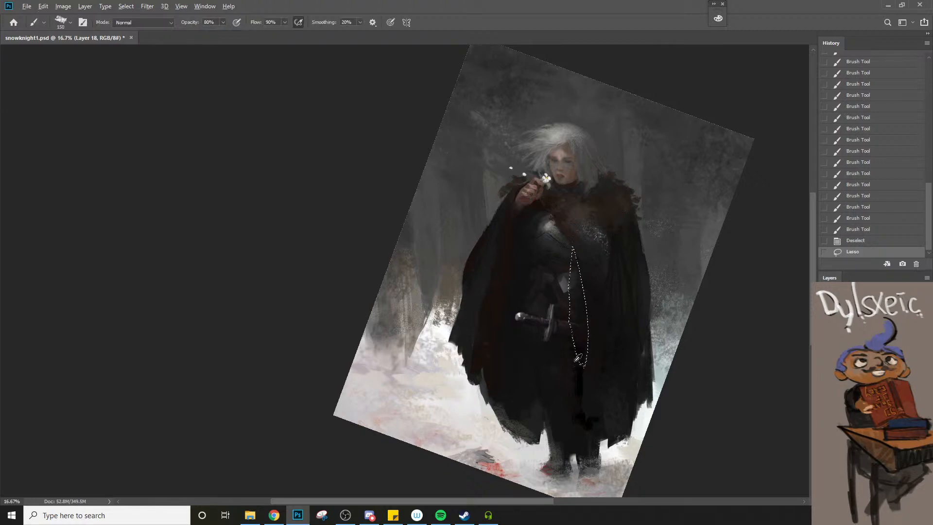
pyautogui.press(']')
pyautogui.press(']')
pyautogui.press(']')
pyautogui.moveTo(586, 346)
pyautogui.mouseDown()
pyautogui.moveTo(588, 283)
pyautogui.moveTo(590, 346)
pyautogui.moveTo(586, 262)
pyautogui.moveTo(590, 346)
pyautogui.mouseUp()
pyautogui.press('[')
pyautogui.press('[')
pyautogui.hotkey('ctrl', 'd')
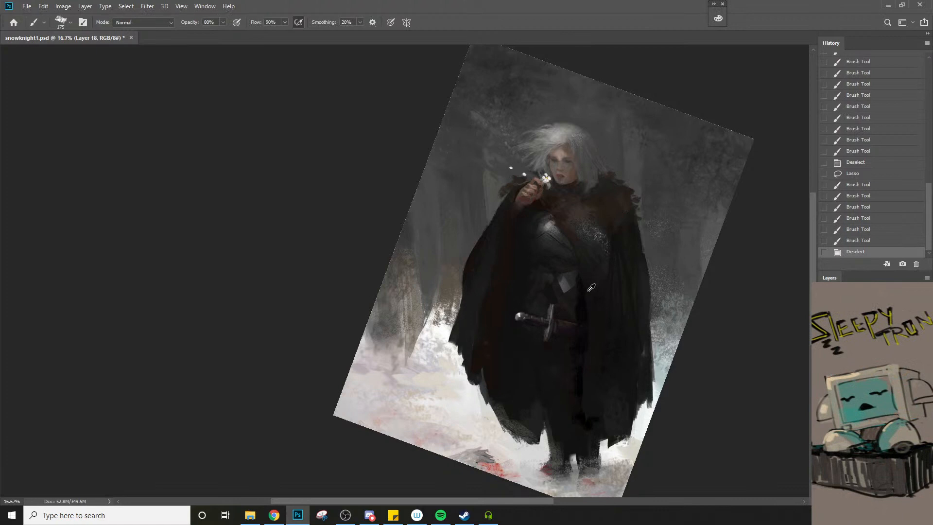
# Soften the dark area beside the sword and down the leg at 40% flow with a 100 px to 125 px brush
pyautogui.press('[')
pyautogui.press('[')
pyautogui.press('[')
pyautogui.hotkey('shift', '4')
pyautogui.moveTo(580, 308); pyautogui.dragTo(580, 315)
pyautogui.moveTo(579, 301); pyautogui.dragTo(581, 324)
pyautogui.moveTo(582, 310); pyautogui.dragTo(584, 327)
pyautogui.moveTo(586, 313)
pyautogui.mouseDown()
pyautogui.moveTo(591, 327)
pyautogui.moveTo(573, 390)
pyautogui.mouseUp()
pyautogui.press(']')
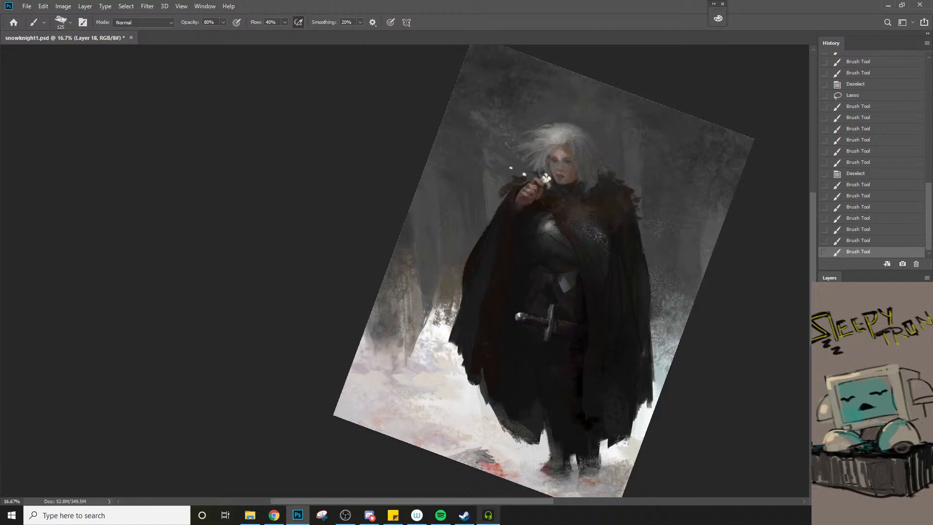
# Reshape the cloak's right outer edge below the shoulder fur with sampled colours, reducing the brush from 100 px
pyautogui.moveTo(488, 518)
pyautogui.keyDown('alt'); pyautogui.click(658, 334); pyautogui.keyUp('alt')
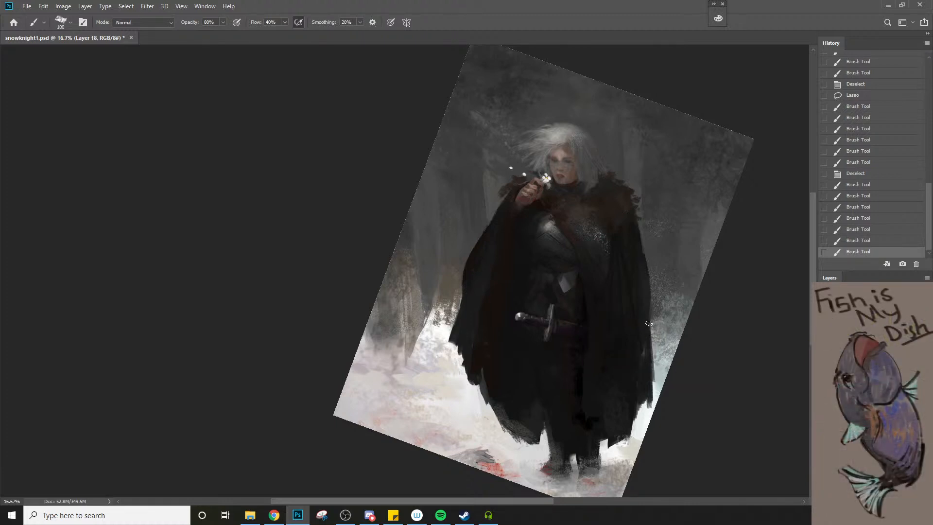
pyautogui.press('[')
pyautogui.press('[')
pyautogui.keyDown('alt'); pyautogui.click(644, 212); pyautogui.keyUp('alt')
pyautogui.moveTo(637, 233); pyautogui.dragTo(640, 246)
pyautogui.moveTo(643, 255); pyautogui.dragTo(642, 245)
pyautogui.moveTo(644, 246); pyautogui.dragTo(646, 263)
pyautogui.moveTo(644, 257); pyautogui.dragTo(648, 272)
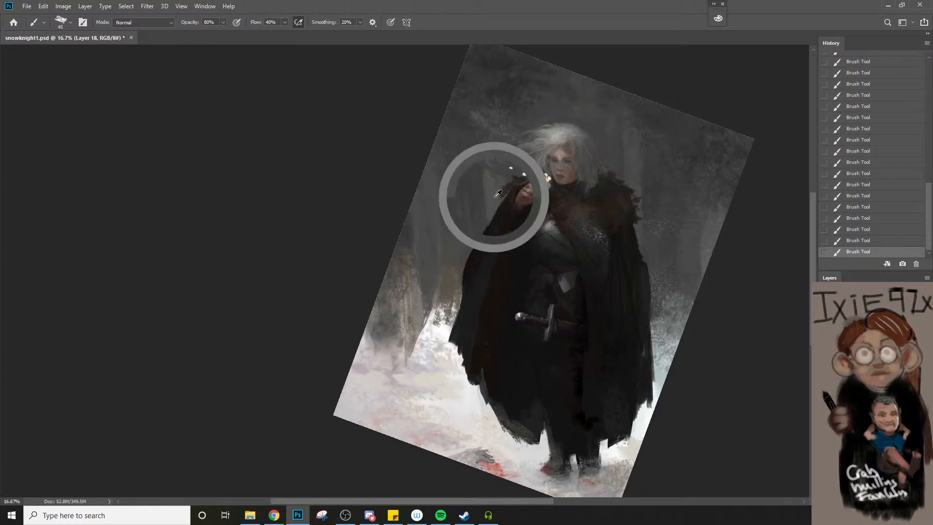
# Touch up the fur edge beside the raised hand with a 20 px brush, and bring the brush back to 40 px
pyautogui.press('[')
pyautogui.press('[')
pyautogui.press('[')
pyautogui.press('[')
pyautogui.press('[')
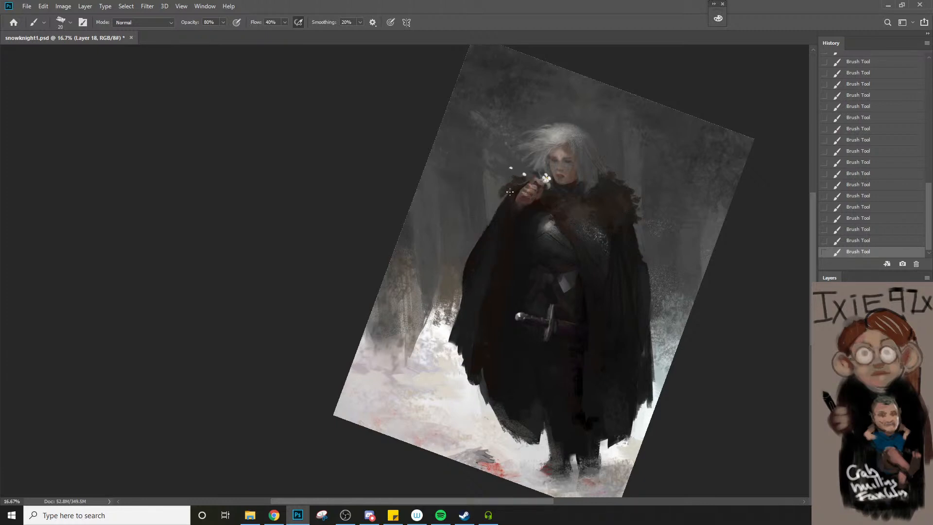
pyautogui.press('[')
pyautogui.press(']')
pyautogui.press(']')
pyautogui.press(']')
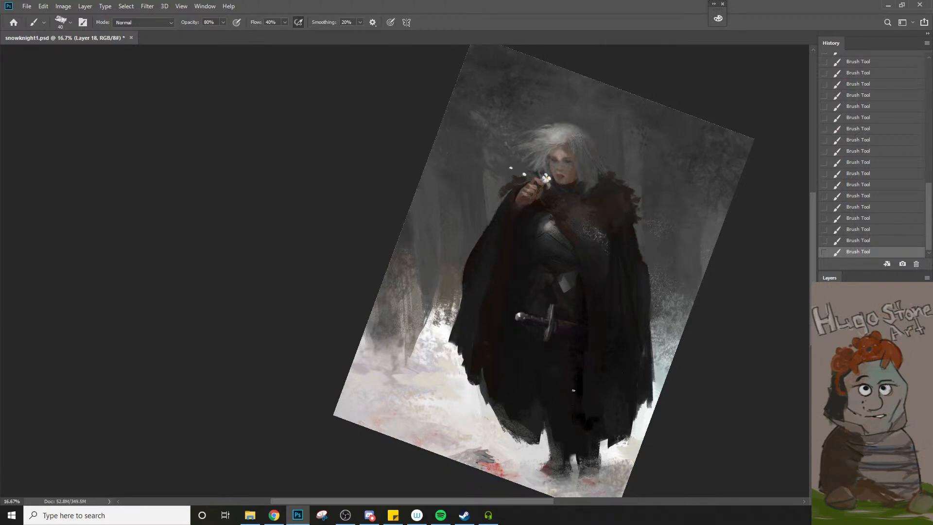
# Sample dark tones near the sword and paint a shadow line under the breastplate at the waist with a 40 px brush
pyautogui.keyDown('alt'); pyautogui.click(586, 310); pyautogui.keyUp('alt')
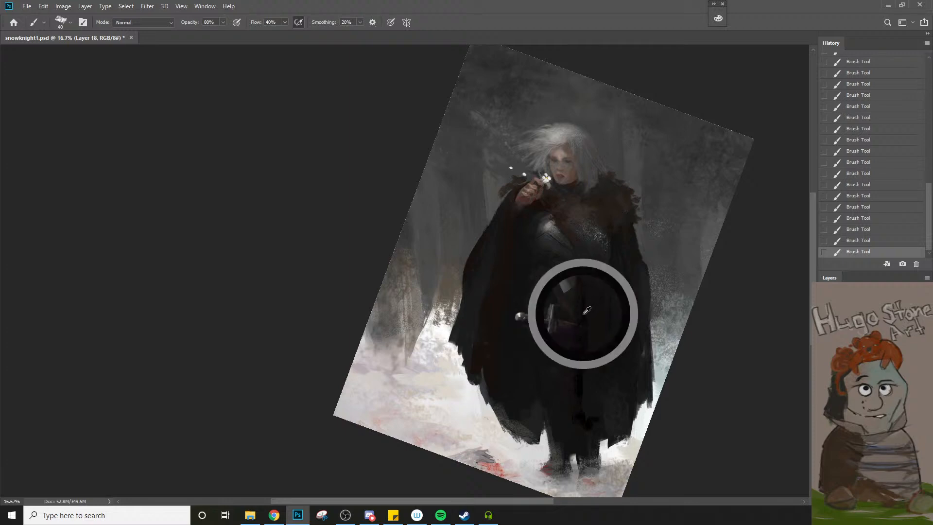
pyautogui.keyDown('alt'); pyautogui.click(583, 312); pyautogui.keyUp('alt')
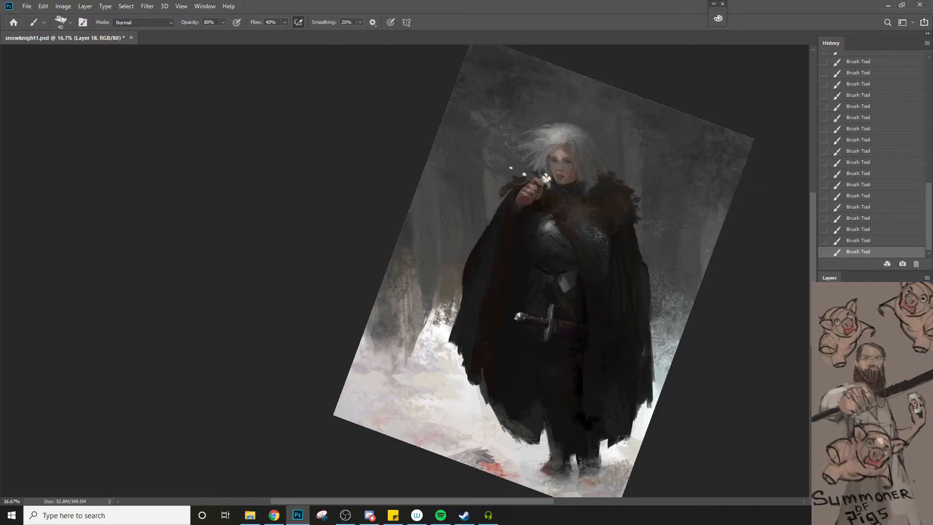
pyautogui.keyDown('alt'); pyautogui.click(548, 265); pyautogui.keyUp('alt')
pyautogui.press(']')
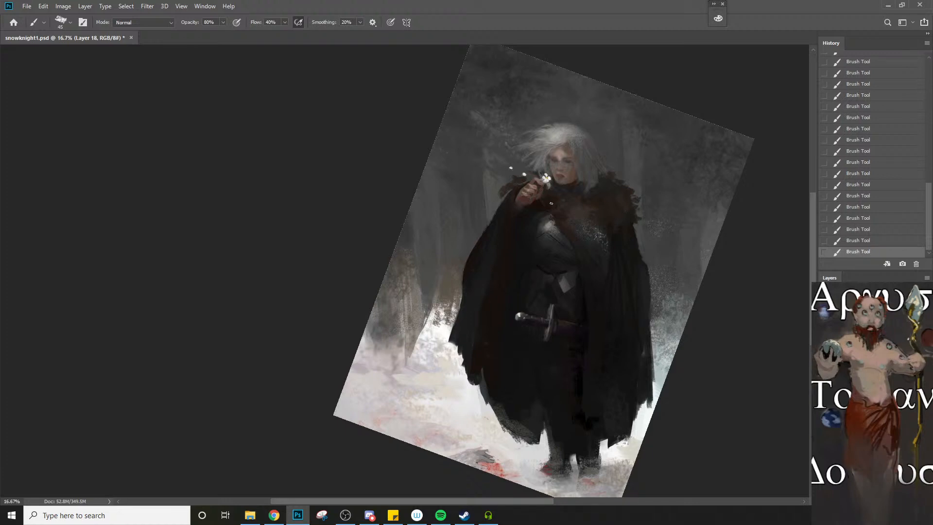
# Paint a short stroke with a reduced brush where the chest strap meets the top of the breastplate
pyautogui.scroll(2, 551, 203)
pyautogui.press('[')
pyautogui.press('[')
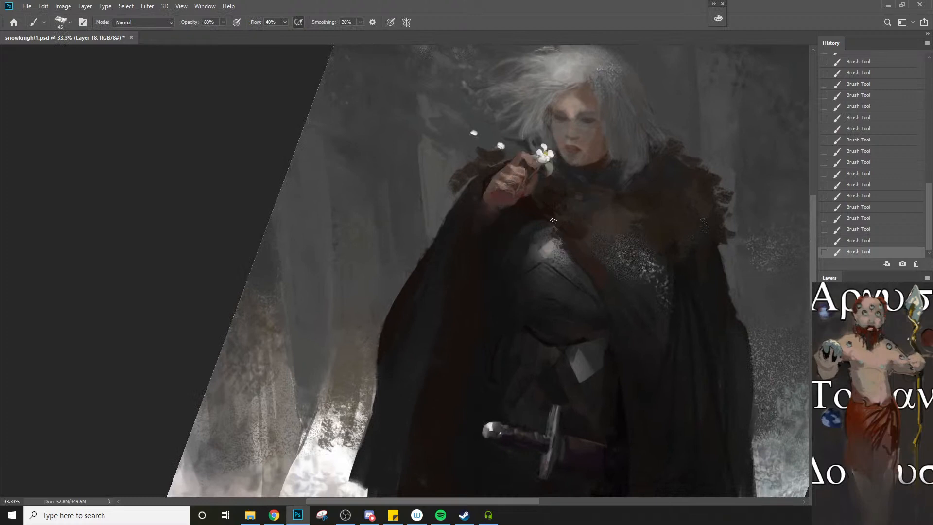
pyautogui.moveTo(553, 220); pyautogui.dragTo(560, 230)
pyautogui.press(']')
# Pick a dark yellow foreground colour and dab the base of a small clasp where the fur collar meets the chest strap
pyautogui.press('z')
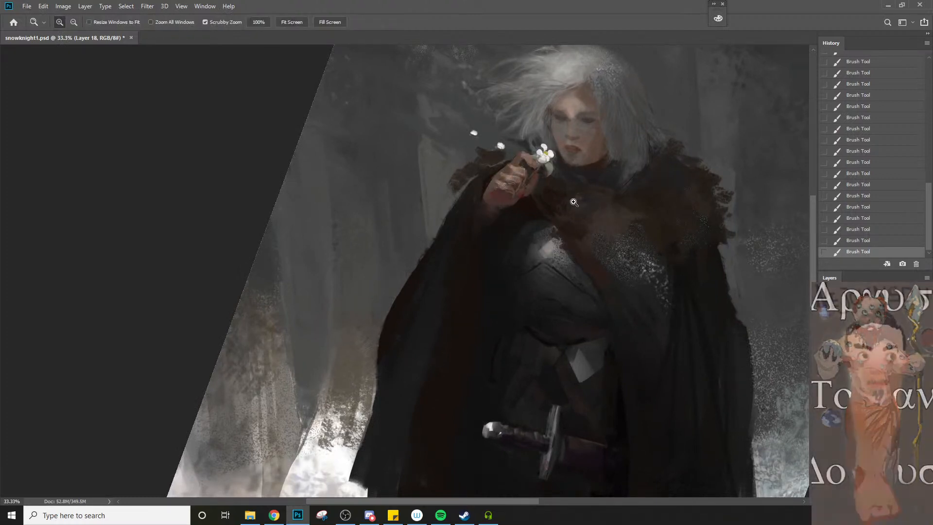
pyautogui.click(569, 208)
pyautogui.click(568, 208)
pyautogui.press('n')
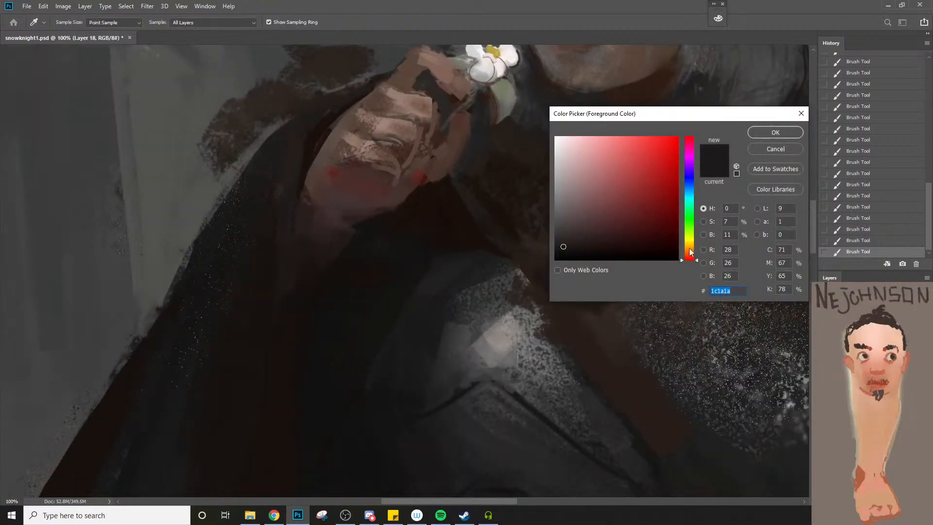
pyautogui.moveTo(690, 249); pyautogui.dragTo(692, 239)
pyautogui.click(624, 239)
pyautogui.click(775, 133)
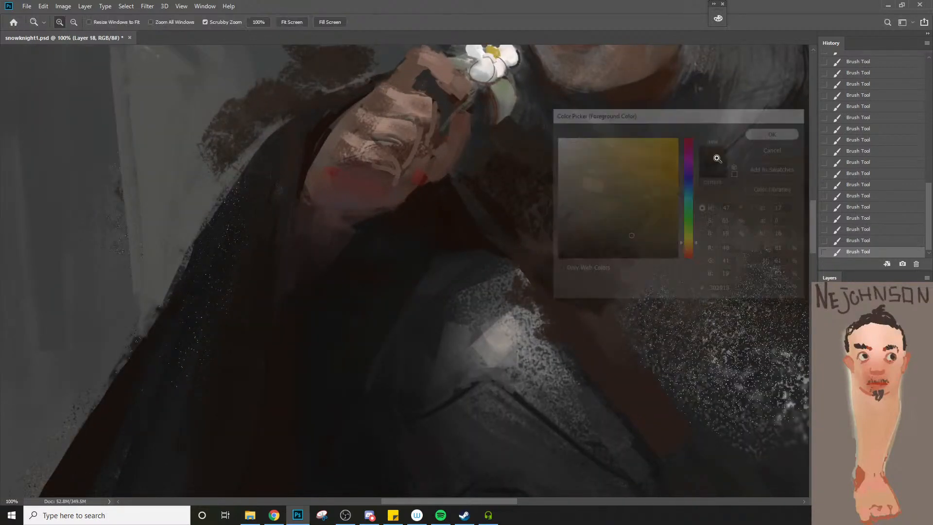
pyautogui.press('b')
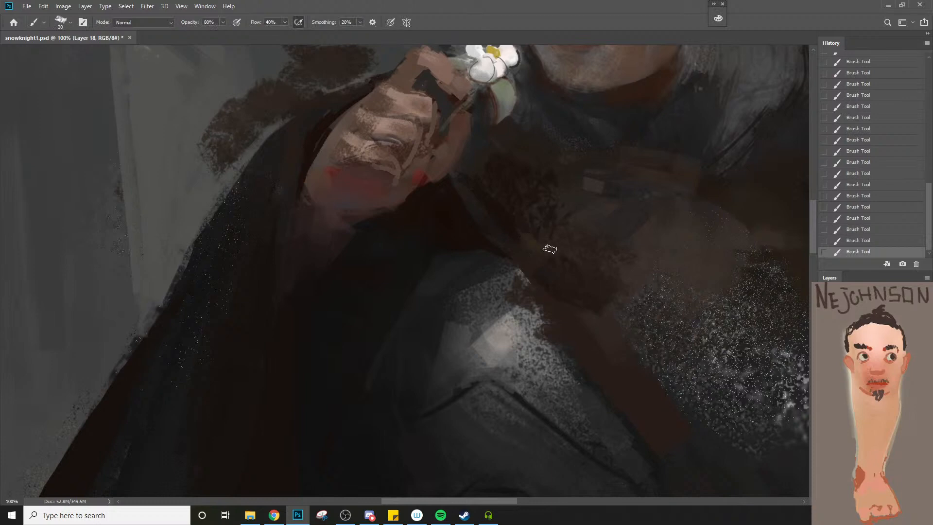
# Paint a pale cream #fff4cc highlight on the clasp with a 20 px brush
pyautogui.press('[')
pyautogui.press('n')
pyautogui.click(579, 137)
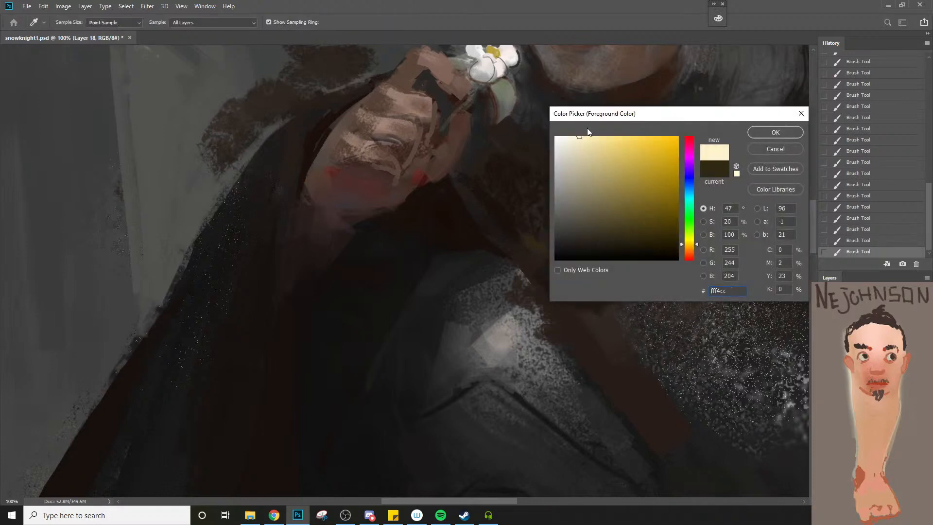
pyautogui.click(763, 130)
pyautogui.click(553, 247)
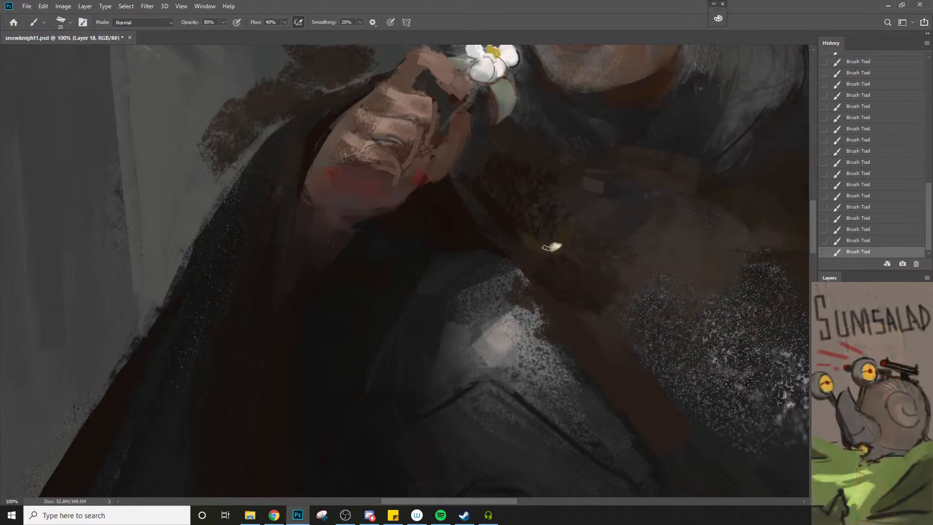
# Set the foreground colour to black #000000 and paint fine dark accents around the clasp with a 9 px brush
pyautogui.press('n')
pyautogui.click(621, 257)
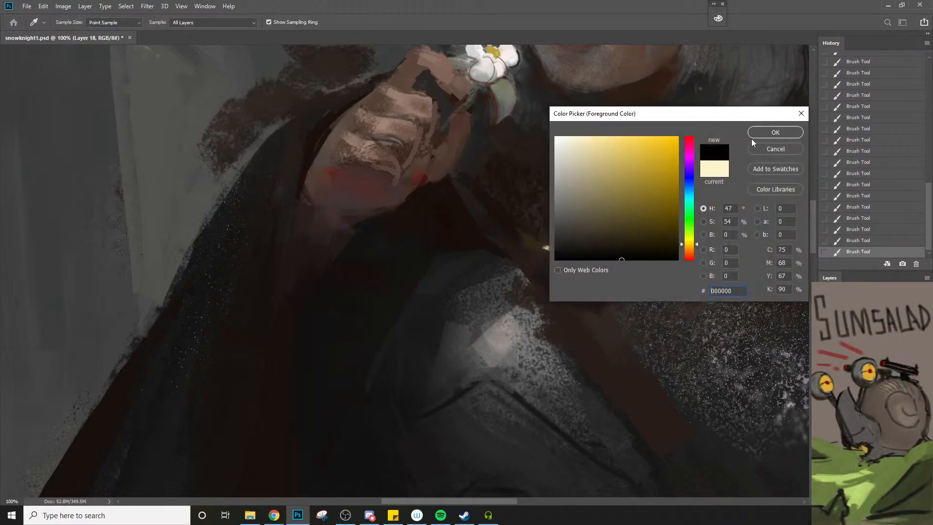
pyautogui.click(770, 135)
pyautogui.press('[')
pyautogui.press('[')
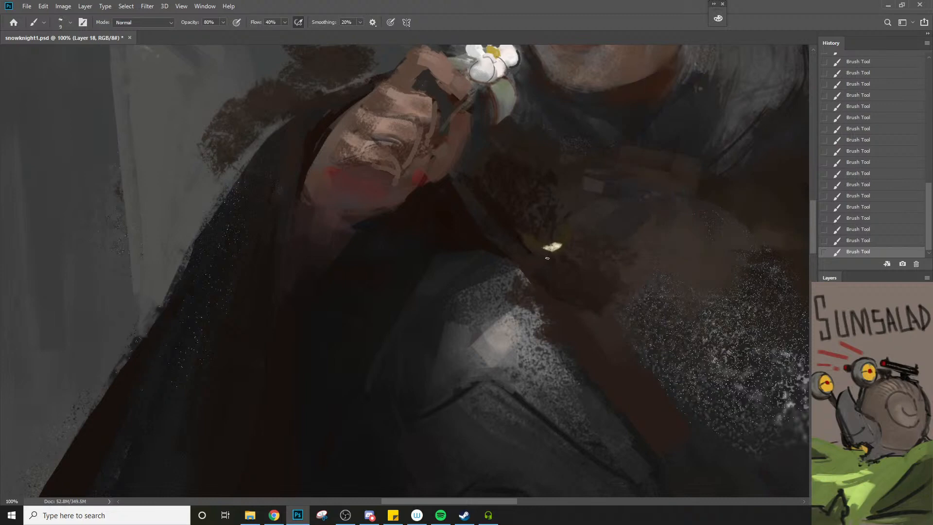
pyautogui.moveTo(571, 243); pyautogui.dragTo(573, 219)
pyautogui.moveTo(550, 240); pyautogui.dragTo(536, 235)
pyautogui.keyDown('alt'); pyautogui.click(547, 279); pyautogui.keyUp('alt')
pyautogui.keyDown('alt'); pyautogui.click(546, 280); pyautogui.keyUp('alt')
pyautogui.keyDown('alt'); pyautogui.click(546, 281); pyautogui.keyUp('alt')
pyautogui.keyDown('alt'); pyautogui.click(546, 280); pyautogui.keyUp('alt')
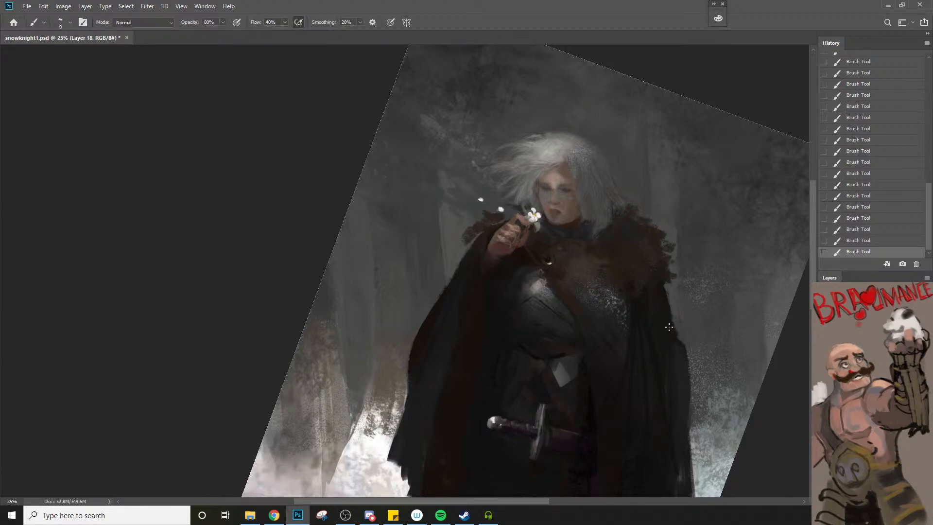
# Repaint the brown fur across the chest and shoulder with sampled tones, undoing one dab and reducing the brush from 200 to 150 px
pyautogui.keyDown('alt'); pyautogui.click(642, 307); pyautogui.keyUp('alt')
pyautogui.press('.')
pyautogui.press('z')
pyautogui.keyDown('alt'); pyautogui.click(657, 310); pyautogui.keyUp('alt')
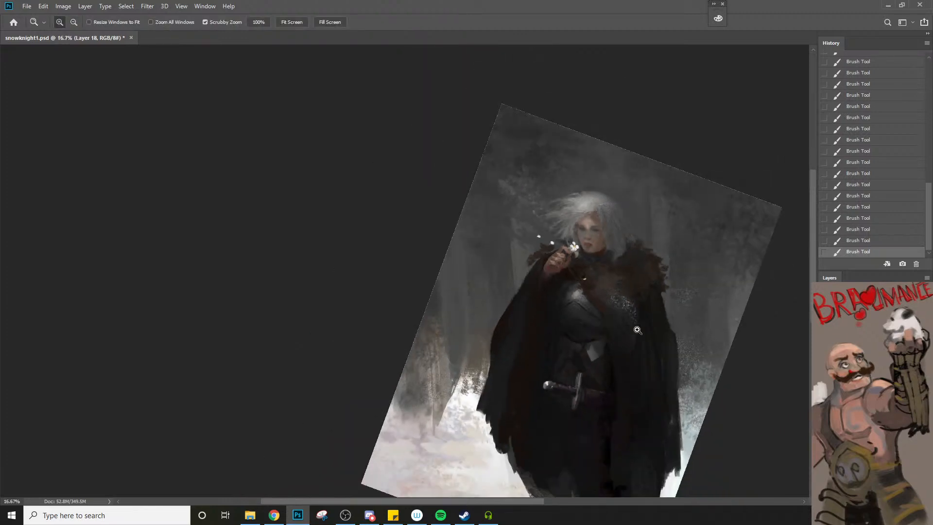
pyautogui.click(638, 330)
pyautogui.click(631, 325)
pyautogui.press('b')
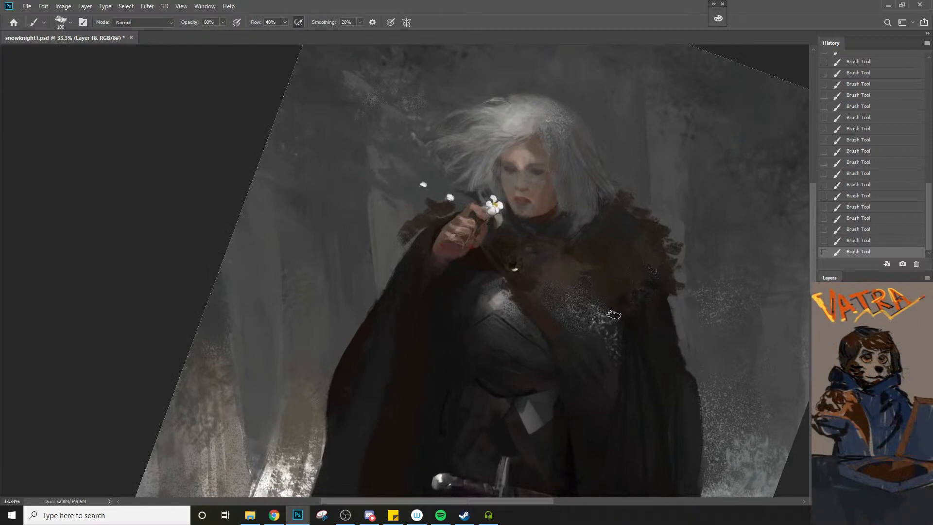
pyautogui.keyDown('alt'); pyautogui.click(600, 315); pyautogui.keyUp('alt')
pyautogui.press(']')
pyautogui.press(']')
pyautogui.press(']')
pyautogui.keyDown('alt'); pyautogui.click(601, 291); pyautogui.keyUp('alt')
pyautogui.press(']')
pyautogui.hotkey('ctrl', 'z')
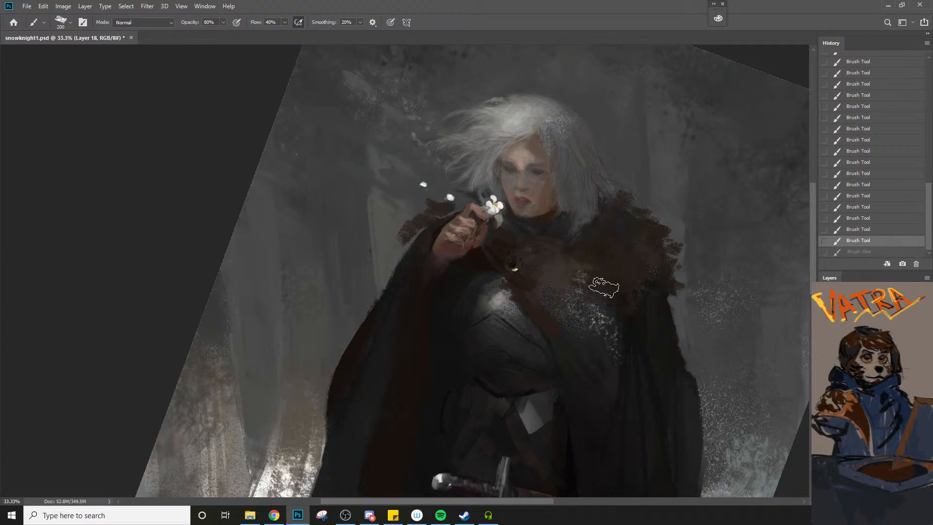
pyautogui.moveTo(604, 286); pyautogui.dragTo(600, 247)
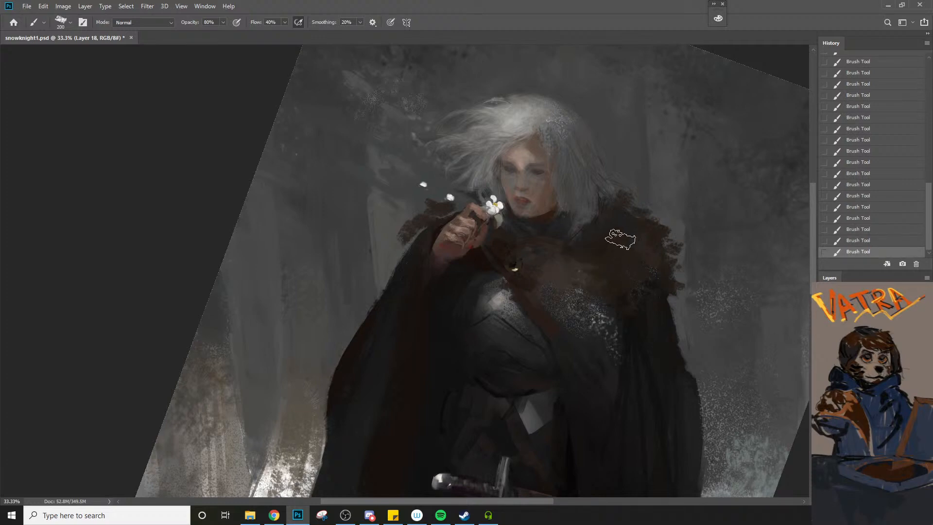
pyautogui.press('[')
pyautogui.press('[')
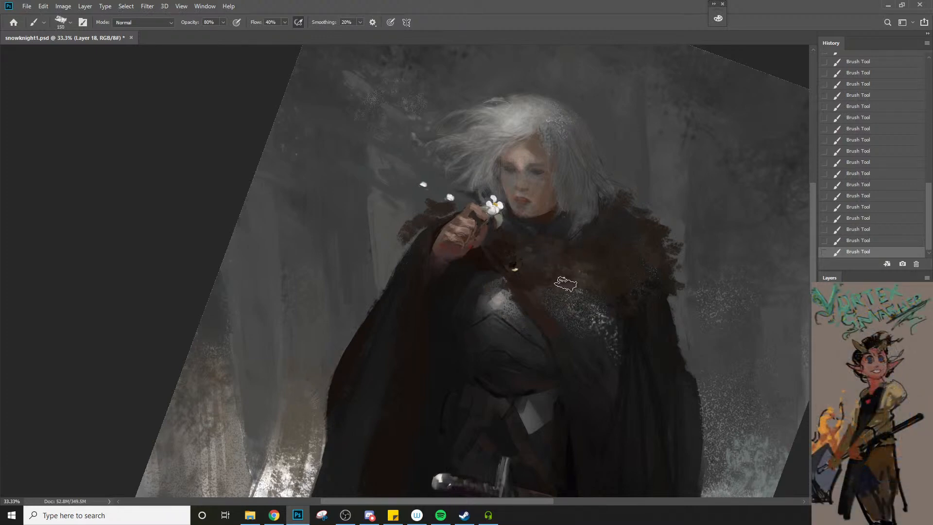
# Paint a thin dark shadow line under the fur's lower edge above the chainmail, and enlarge the brush again
pyautogui.press('[')
pyautogui.press('[')
pyautogui.press('[')
pyautogui.press('[')
pyautogui.press('[')
pyautogui.press('[')
pyautogui.press('[')
pyautogui.press('[')
pyautogui.press('[')
pyautogui.press('[')
pyautogui.press('[')
pyautogui.moveTo(535, 285); pyautogui.dragTo(579, 293)
pyautogui.press(']')
pyautogui.press(']')
pyautogui.press(']')
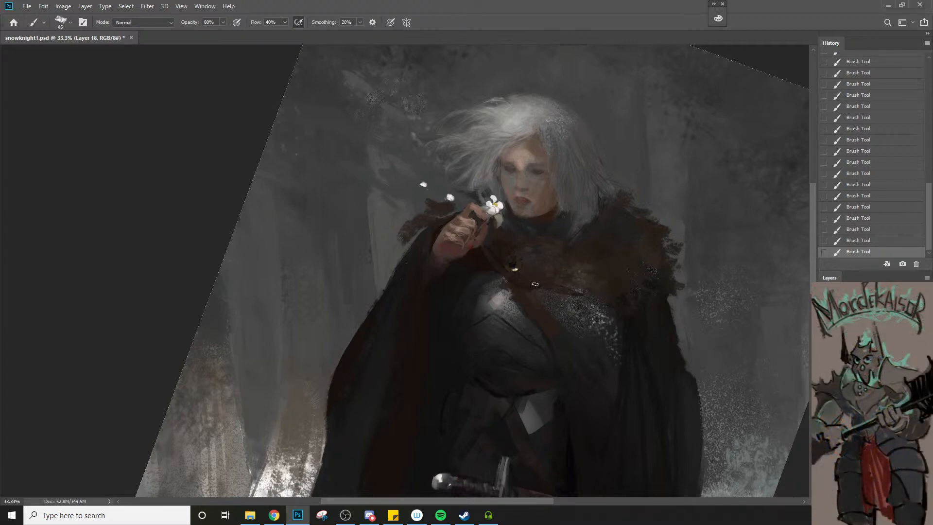
# Define the fur's lower edge above the chainmail and towards the cloak with a sampled dark tone and a 40 px brush
pyautogui.hotkey('ctrl', 'alt', 'space')
pyautogui.click(572, 297)
pyautogui.click(572, 298)
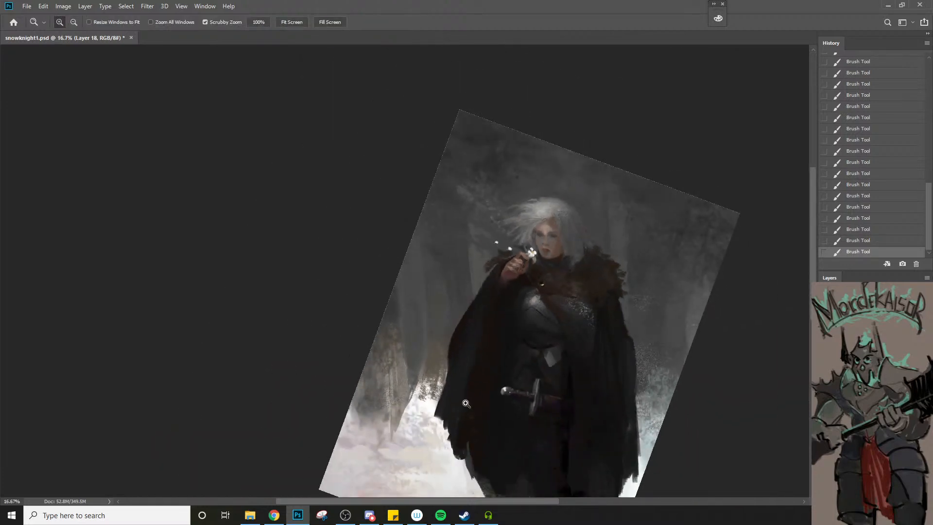
pyautogui.click(578, 306)
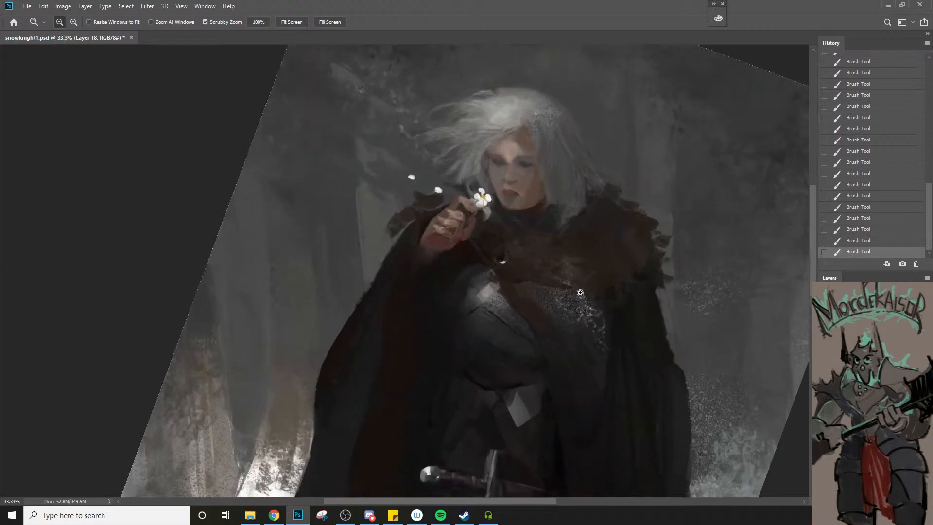
pyautogui.keyDown('alt'); pyautogui.click(610, 296); pyautogui.keyUp('alt')
pyautogui.press('[')
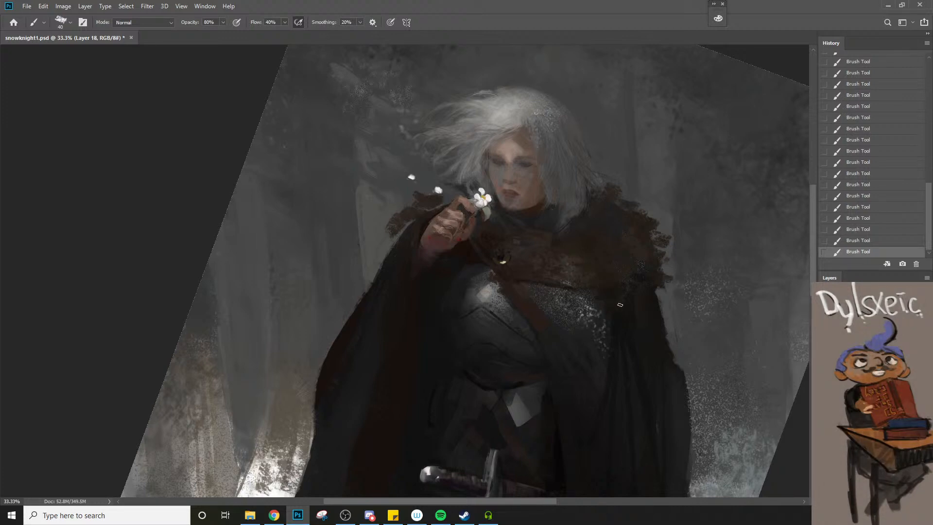
# Darken the strap crossing the breastplate with a sampled tone and a 45 px brush
pyautogui.press('z')
pyautogui.moveTo(635, 316); pyautogui.dragTo(587, 353)
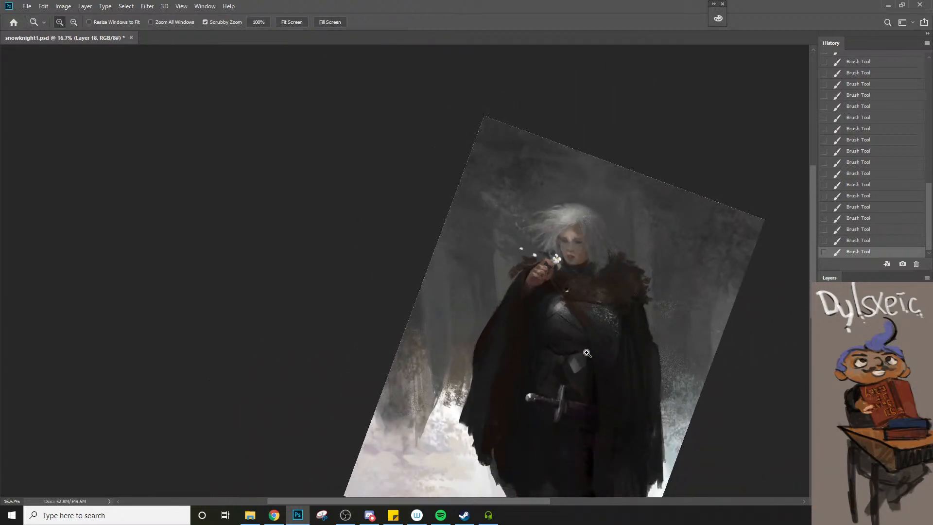
pyautogui.moveTo(590, 339); pyautogui.dragTo(613, 323)
pyautogui.press('b')
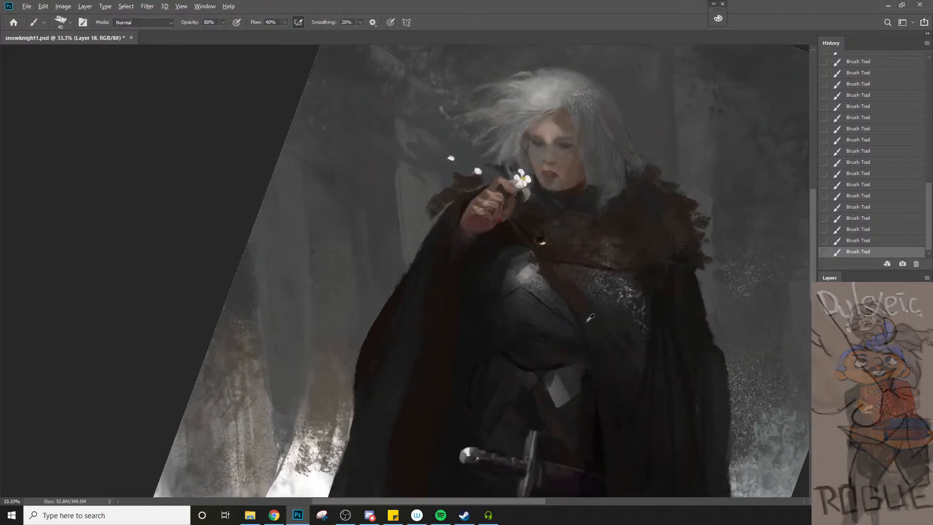
pyautogui.keyDown('alt'); pyautogui.click(586, 318); pyautogui.keyUp('alt')
pyautogui.press(']')
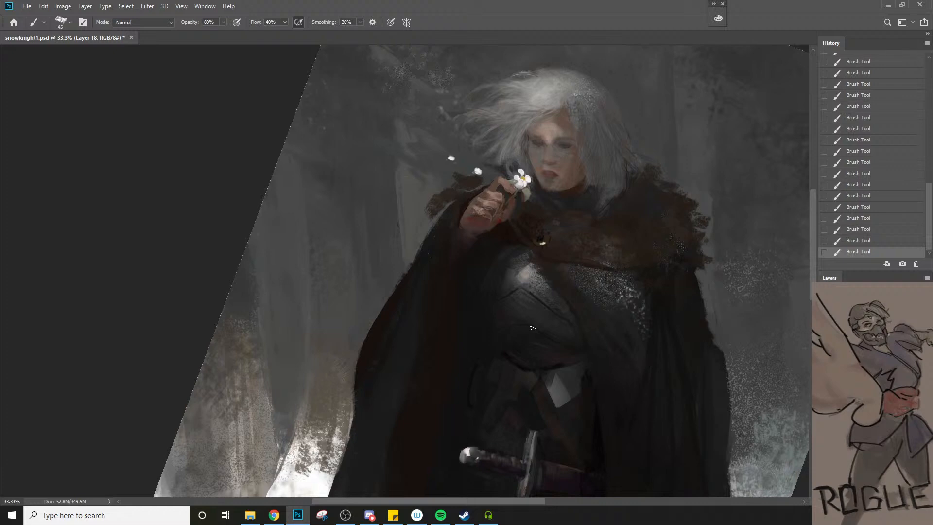
# Refine the strap's upper edge beside the breastplate highlight with a sampled tone, reducing the brush from 30 to 20 px
pyautogui.keyDown('alt'); pyautogui.click(528, 235); pyautogui.keyUp('alt')
pyautogui.press('[')
pyautogui.press('[')
pyautogui.press('[')
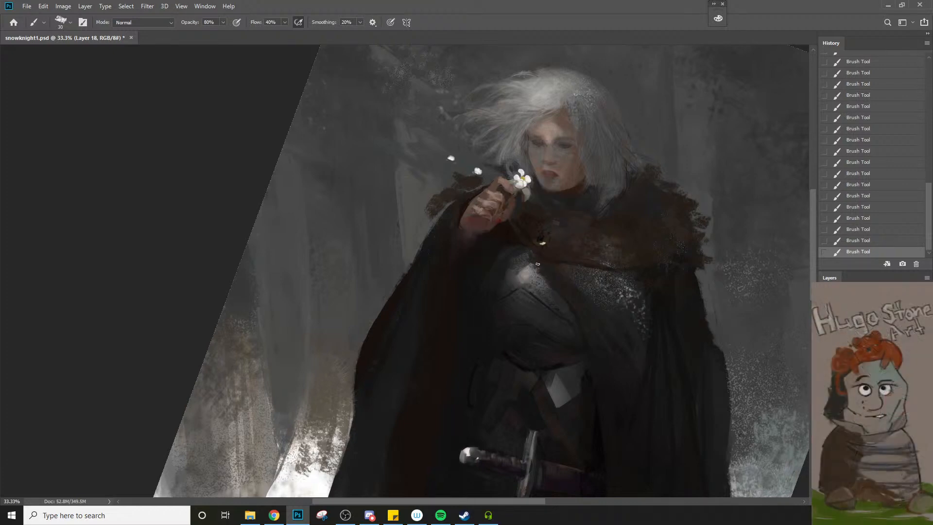
pyautogui.press('[')
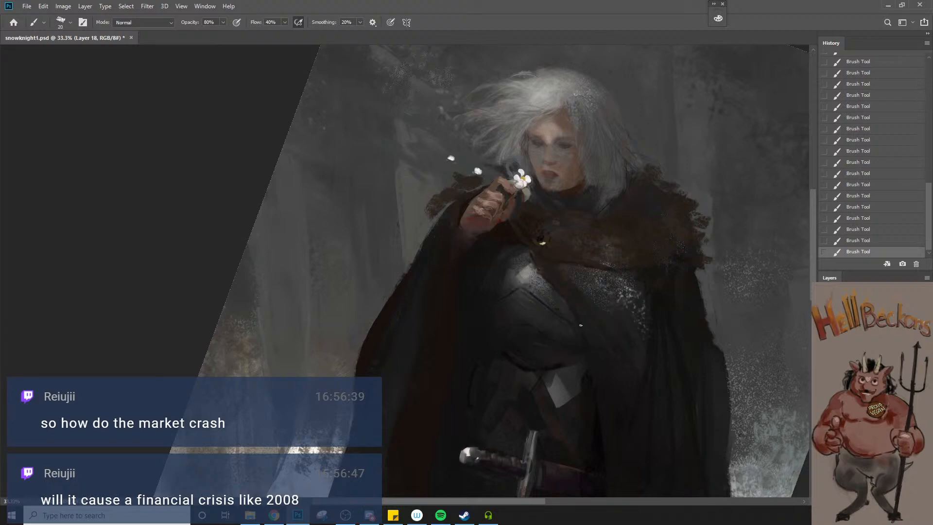
# Touch up the strap and fur edge just below the clasp with sampled tones and a 20 px brush
pyautogui.press('z')
pyautogui.keyDown('alt'); pyautogui.click(579, 348); pyautogui.keyUp('alt')
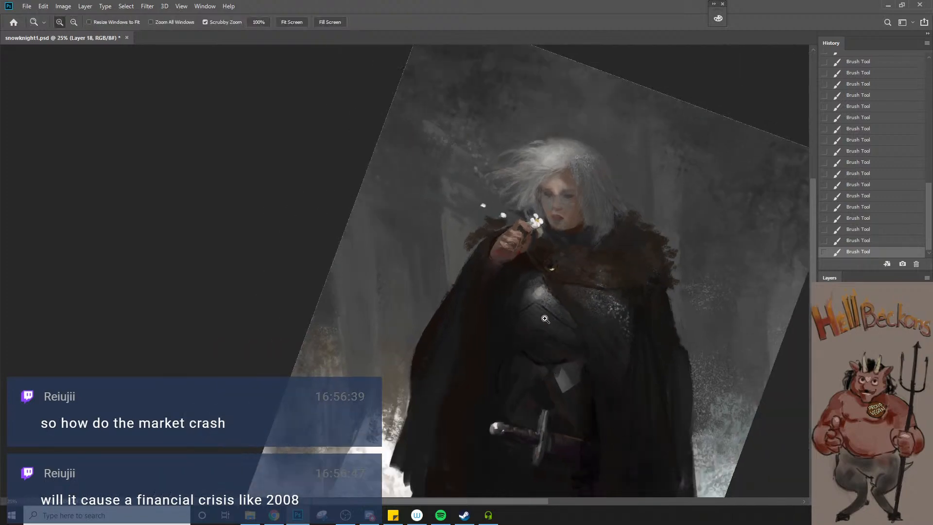
pyautogui.click(556, 308)
pyautogui.click(553, 299)
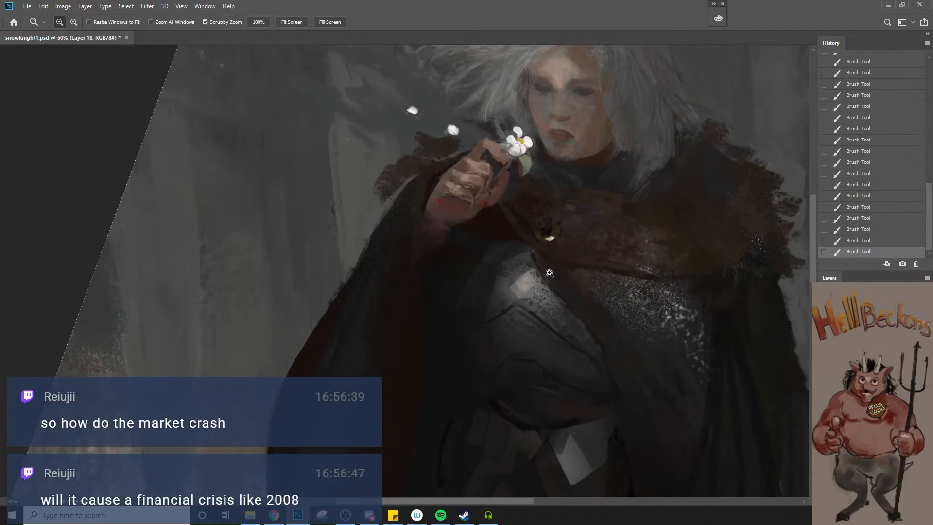
pyautogui.press('b')
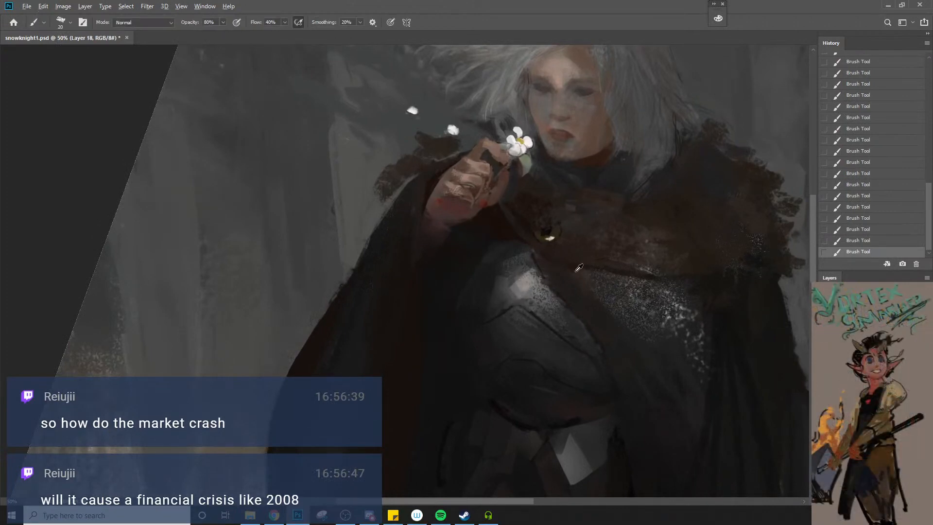
pyautogui.press(']')
pyautogui.press('[')
# Add small strokes to the fur collar and the cloth at the neck, reducing the brush to 15 px
pyautogui.press('z')
pyautogui.keyDown('alt'); pyautogui.click(695, 279); pyautogui.keyUp('alt')
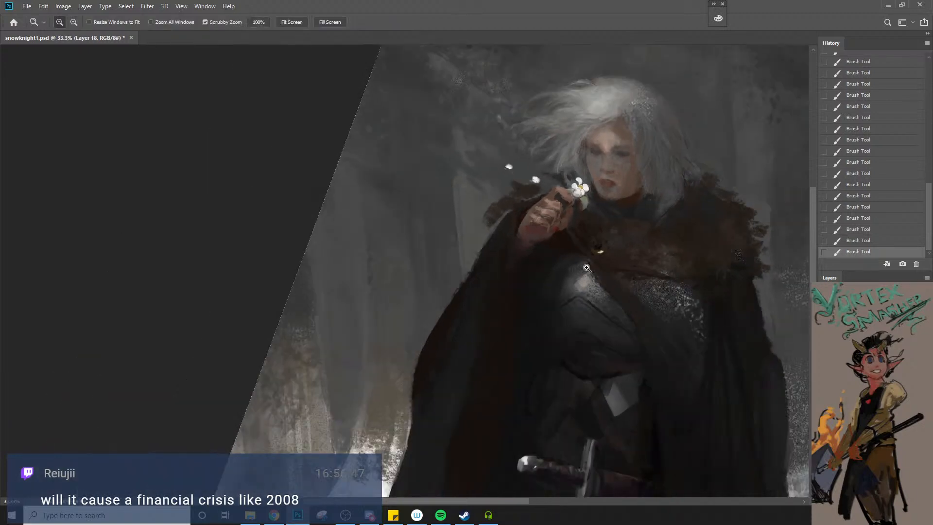
pyautogui.press('b')
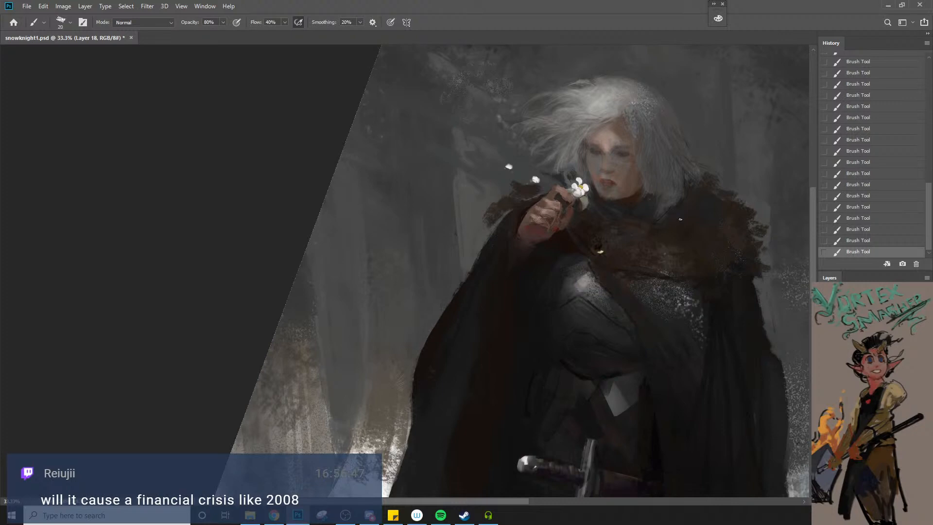
pyautogui.press('[')
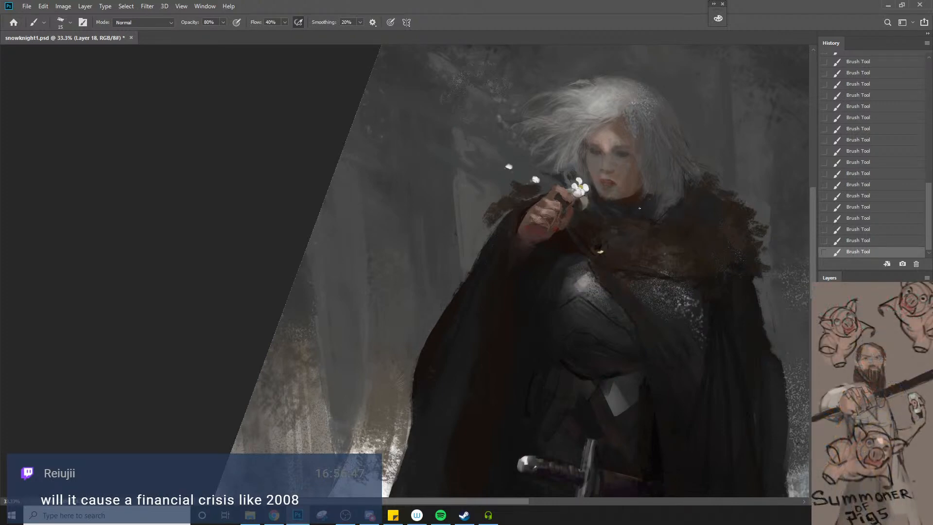
# Touch up the shadowed lower edge of the breastplate at the waist with a brush of 20 to 25 px
pyautogui.press('z')
pyautogui.keyDown('alt'); pyautogui.click(638, 253); pyautogui.keyUp('alt')
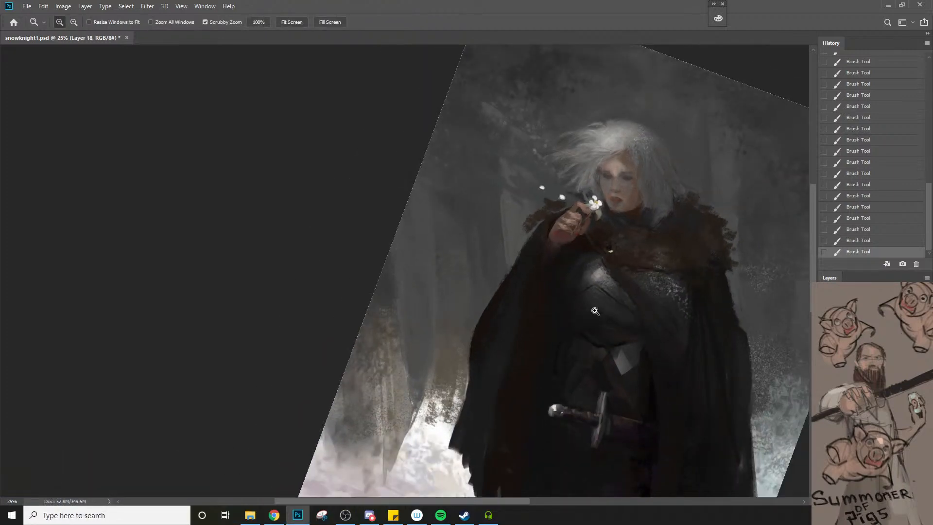
pyautogui.click(543, 363)
pyautogui.press('b')
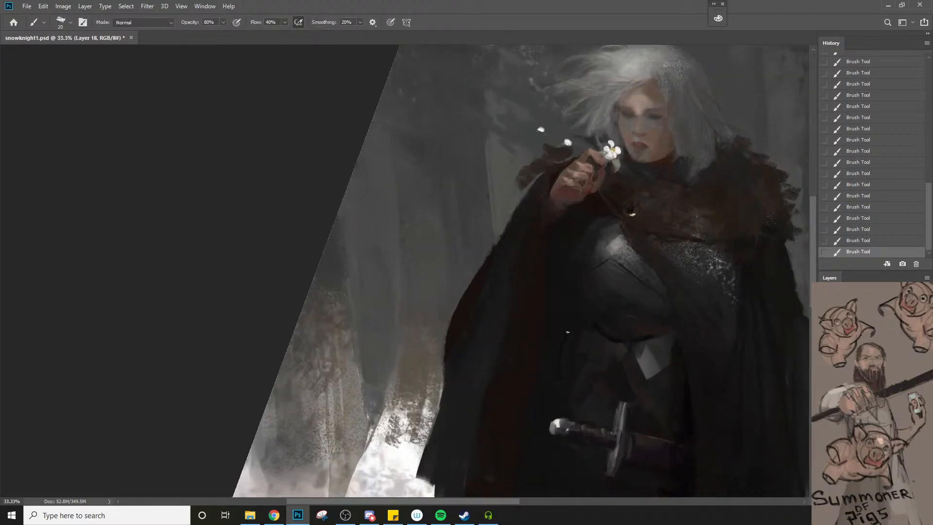
pyautogui.press('z')
pyautogui.keyDown('alt'); pyautogui.click(565, 348); pyautogui.keyUp('alt')
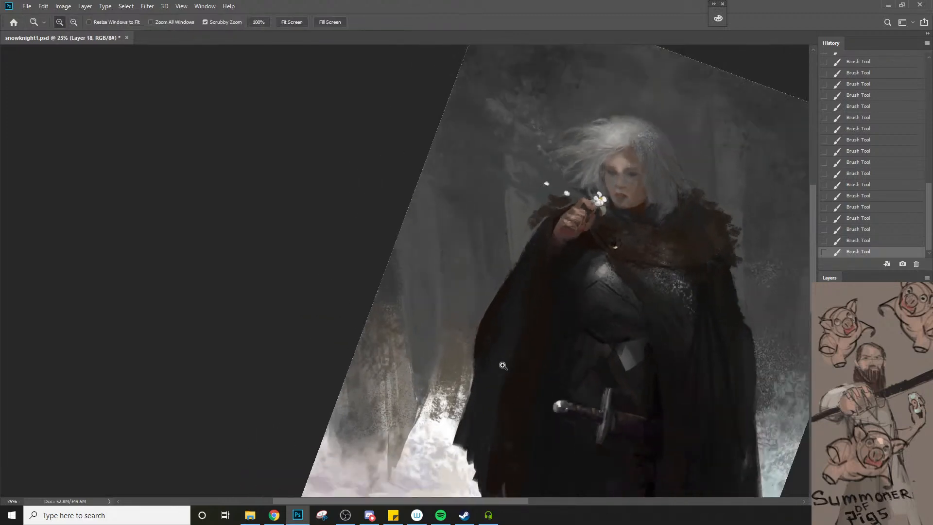
pyautogui.press('b')
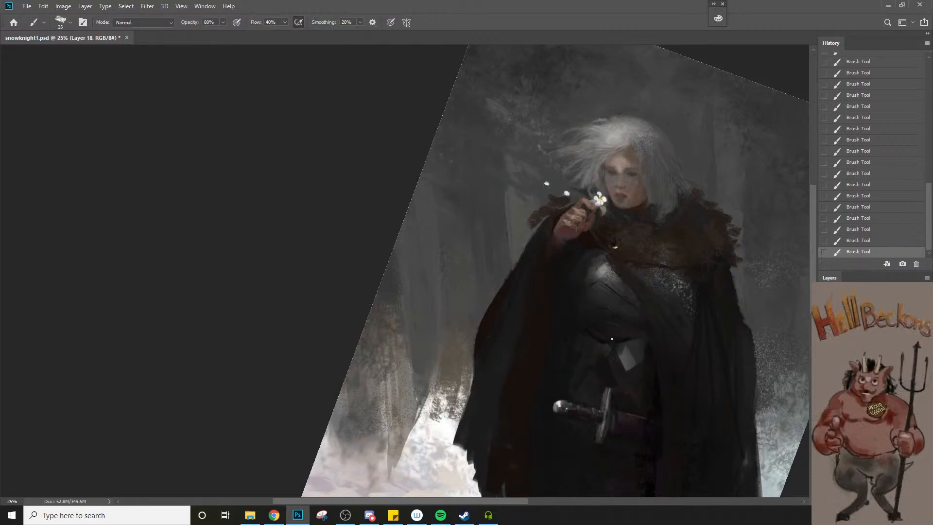
# Sample a dark tone from the cloak and sharpen the waist edge beside the diamond-shaped belt ornament with a 20 px brush
pyautogui.press('z')
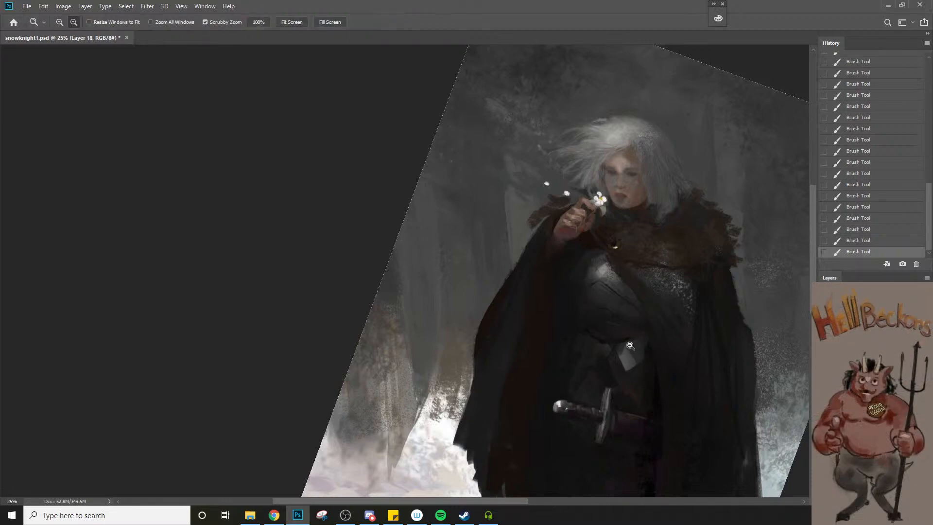
pyautogui.keyDown('alt'); pyautogui.click(630, 340); pyautogui.keyUp('alt')
pyautogui.press('space')
pyautogui.moveTo(589, 402); pyautogui.dragTo(521, 375)
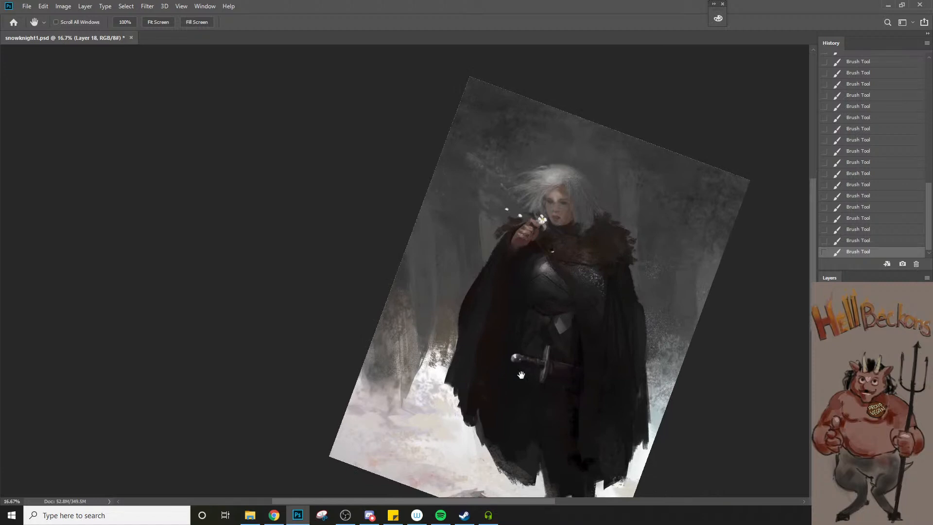
pyautogui.click(590, 407)
pyautogui.press('b')
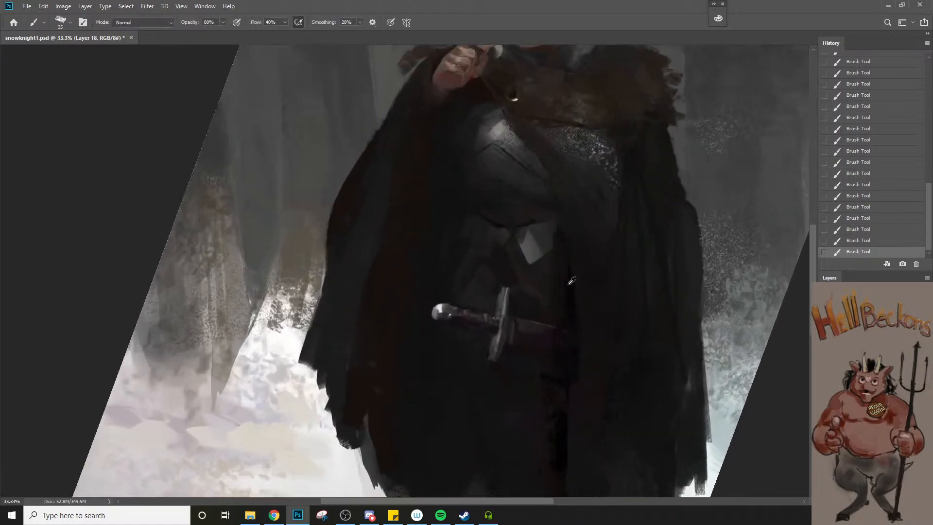
pyautogui.press('[')
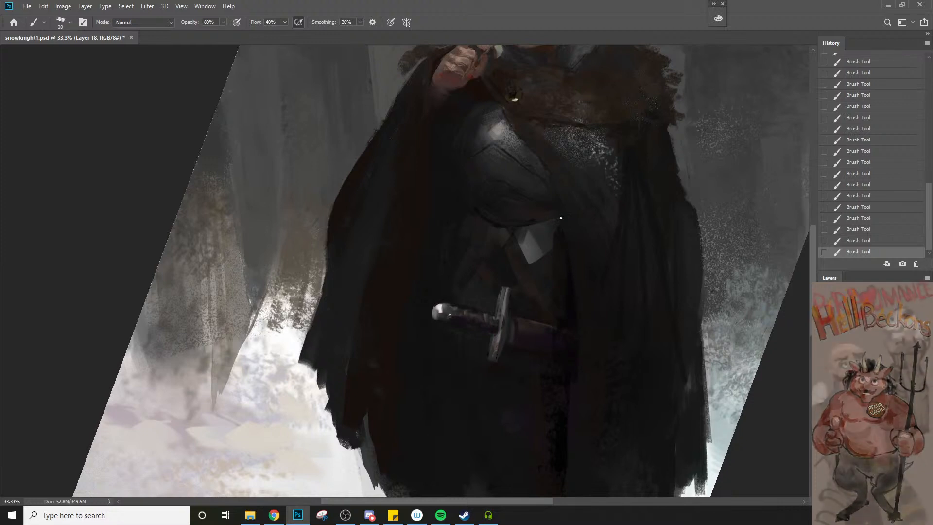
pyautogui.press('z')
pyautogui.keyDown('alt'); pyautogui.click(569, 337); pyautogui.keyUp('alt')
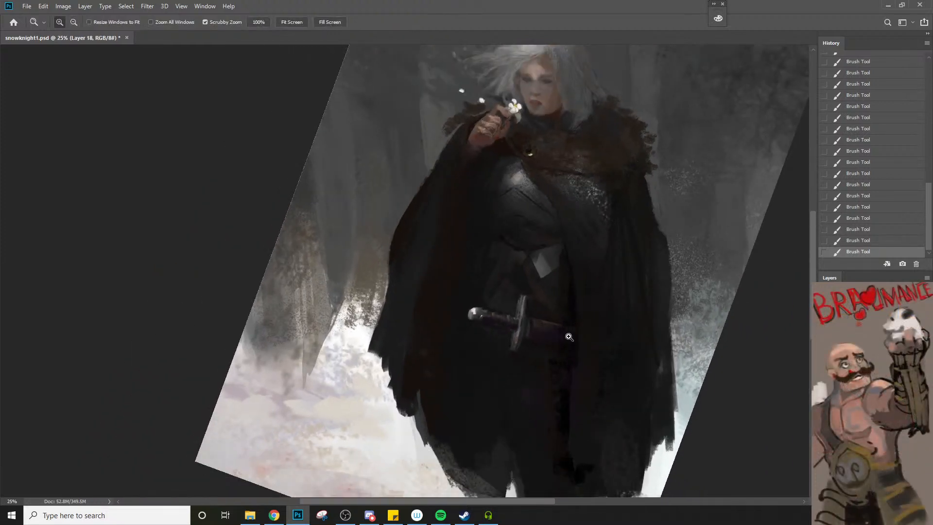
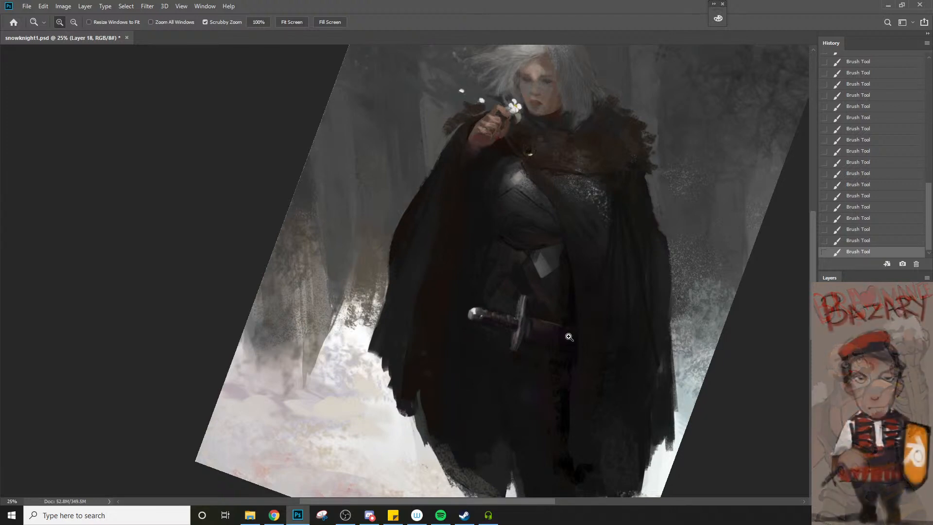
# Touch up the dark cloak edge beside the breastplate and waist, enlarging the brush to 50 px
pyautogui.press('b')
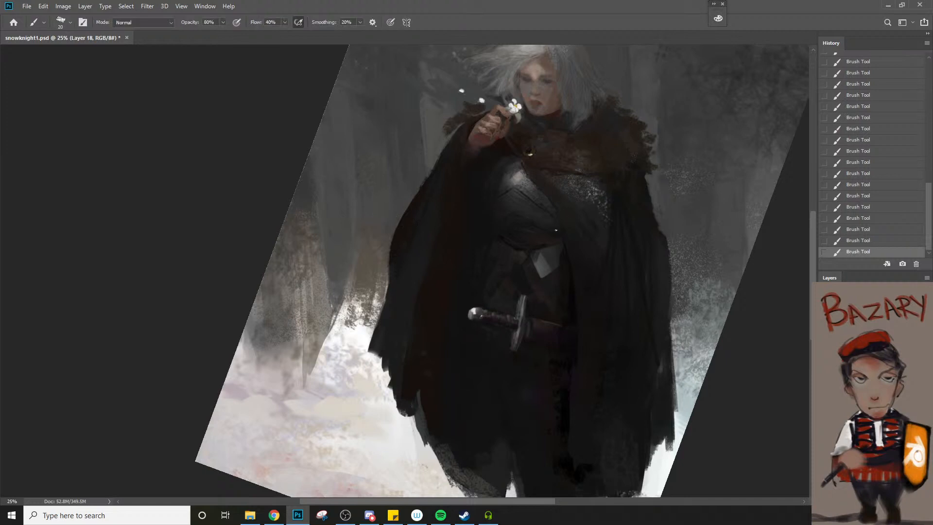
pyautogui.press(']')
pyautogui.press(']')
pyautogui.press(']')
pyautogui.press(']')
pyautogui.press(']')
pyautogui.press('[')
pyautogui.press('[')
pyautogui.press('z')
pyautogui.keyDown('alt'); pyautogui.click(633, 261); pyautogui.keyUp('alt')
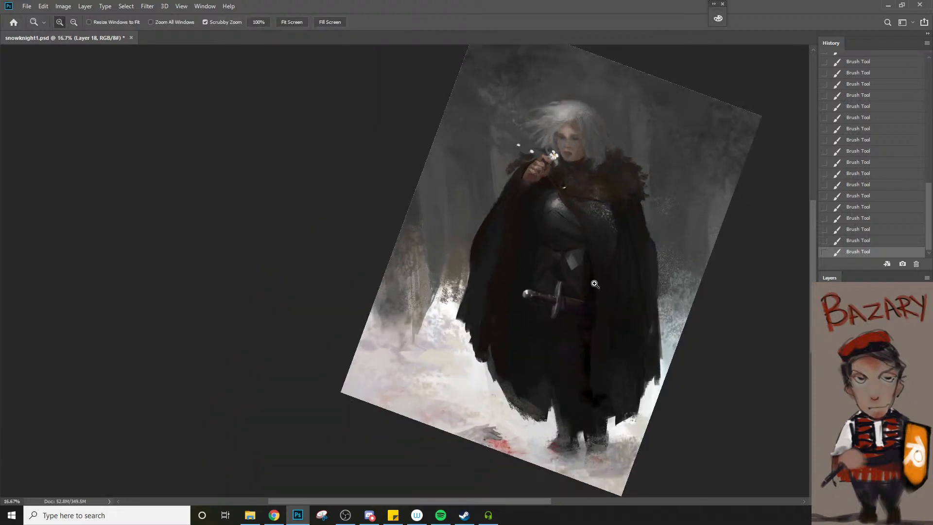
pyautogui.click(595, 283)
# Sample a dark tone from the cloak below the chainmail and repaint the folds there with a brush of 40 to 45 px
pyautogui.press('b')
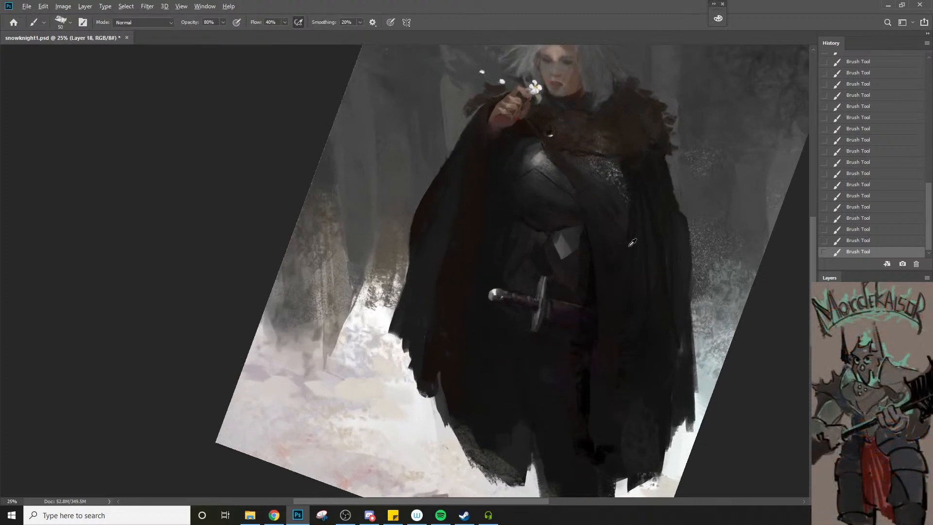
pyautogui.press(']')
pyautogui.press('[')
pyautogui.press('[')
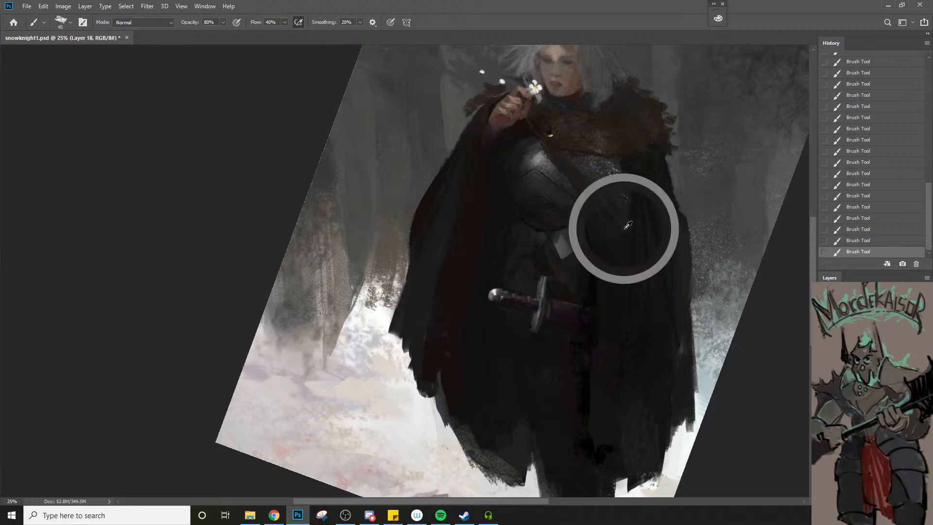
pyautogui.press('space')
pyautogui.moveTo(534, 257); pyautogui.dragTo(537, 318)
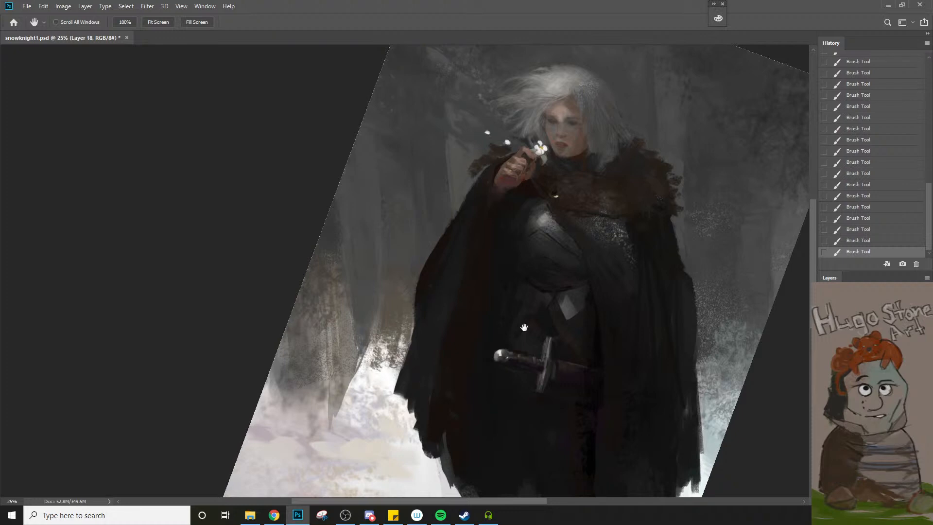
pyautogui.moveTo(578, 387)
pyautogui.mouseDown()
pyautogui.moveTo(504, 327)
pyautogui.moveTo(490, 338)
pyautogui.mouseUp()
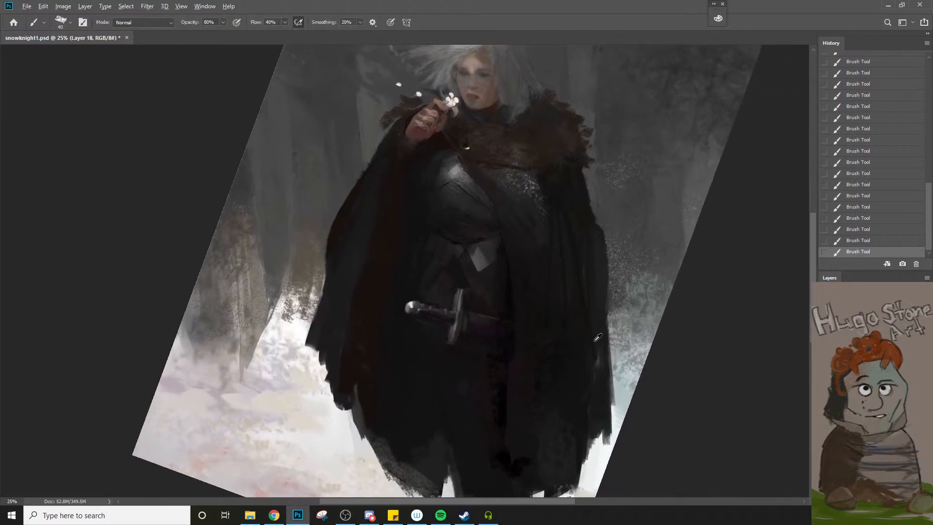
# Sample a dark tone near the cloak's outer edge and paint broader folds beside it, starting at 50 px and enlarging the brush
pyautogui.press(']')
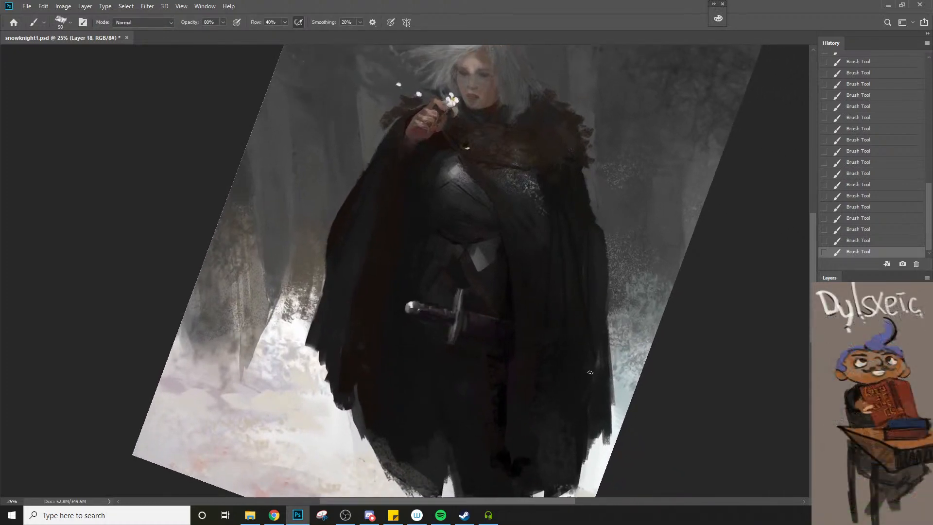
pyautogui.keyDown('alt'); pyautogui.click(578, 227); pyautogui.keyUp('alt')
pyautogui.press(']')
pyautogui.press(']')
pyautogui.press(']')
pyautogui.press('z')
pyautogui.keyDown('alt'); pyautogui.click(555, 273); pyautogui.keyUp('alt')
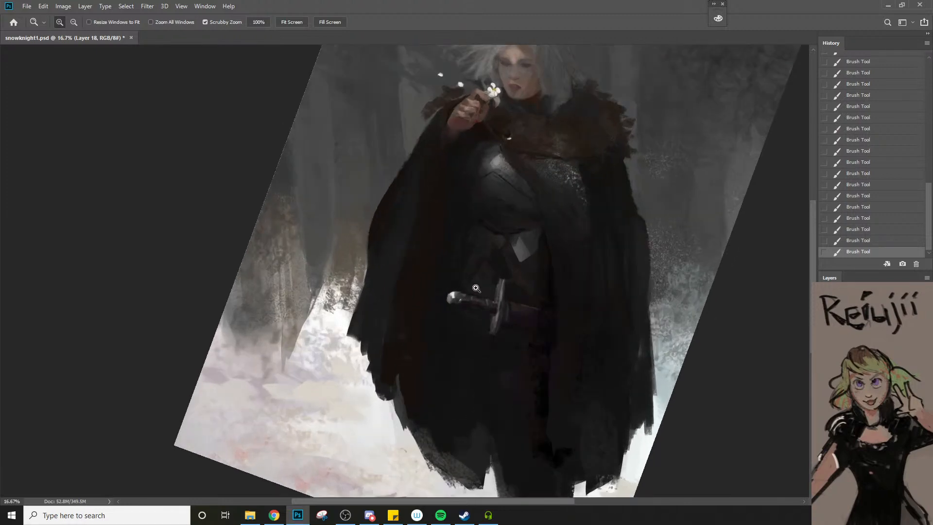
pyautogui.click(474, 287)
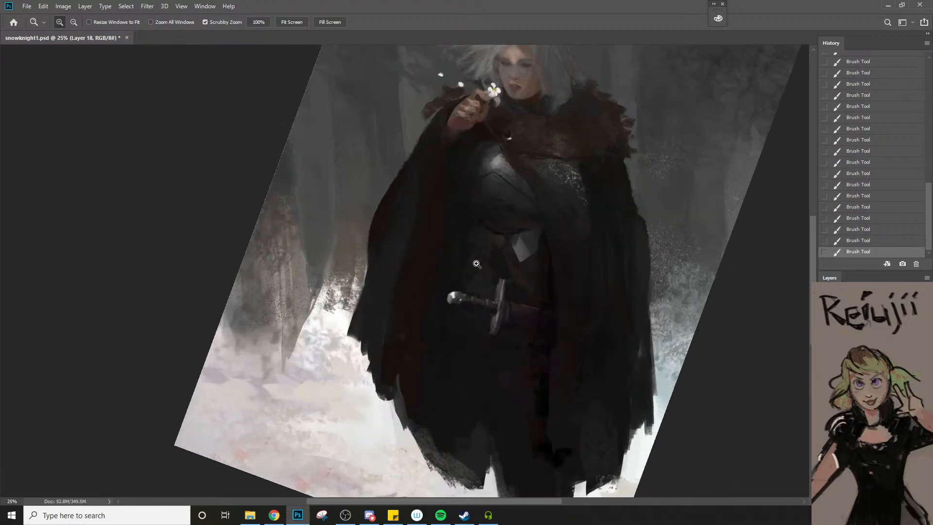
pyautogui.click(422, 372)
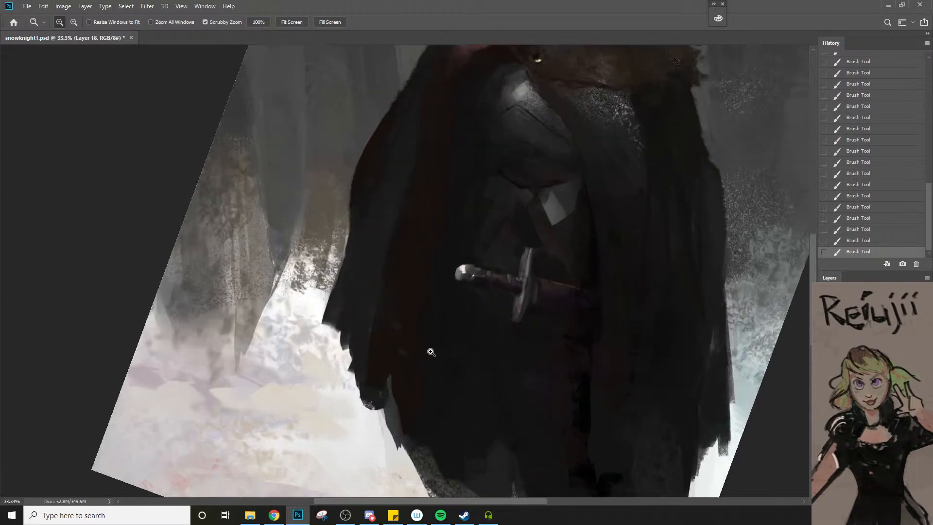
# Darken the cloth around the sword grip with sampled tones, reducing the brush from 60 to 40 px
pyautogui.press('b')
pyautogui.press('[')
pyautogui.press('[')
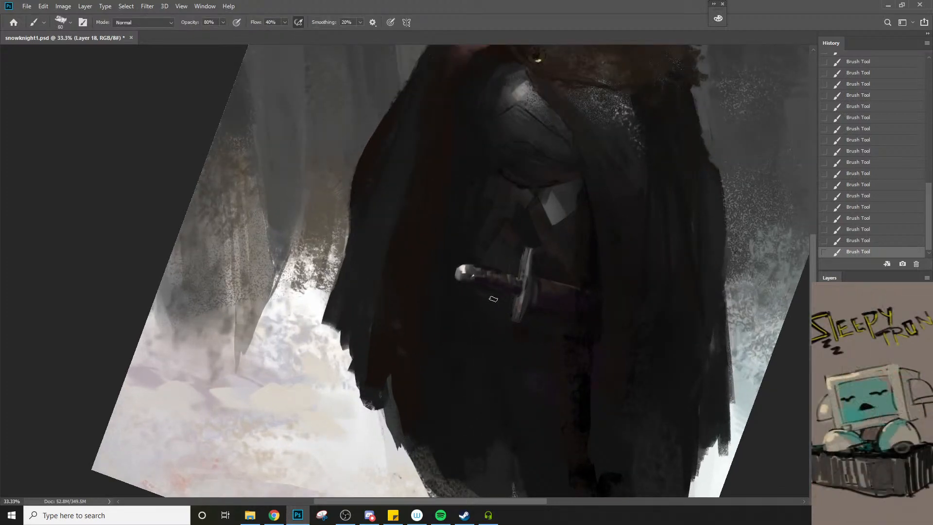
pyautogui.press('[')
pyautogui.press('[')
pyautogui.keyDown('alt'); pyautogui.click(498, 289); pyautogui.keyUp('alt')
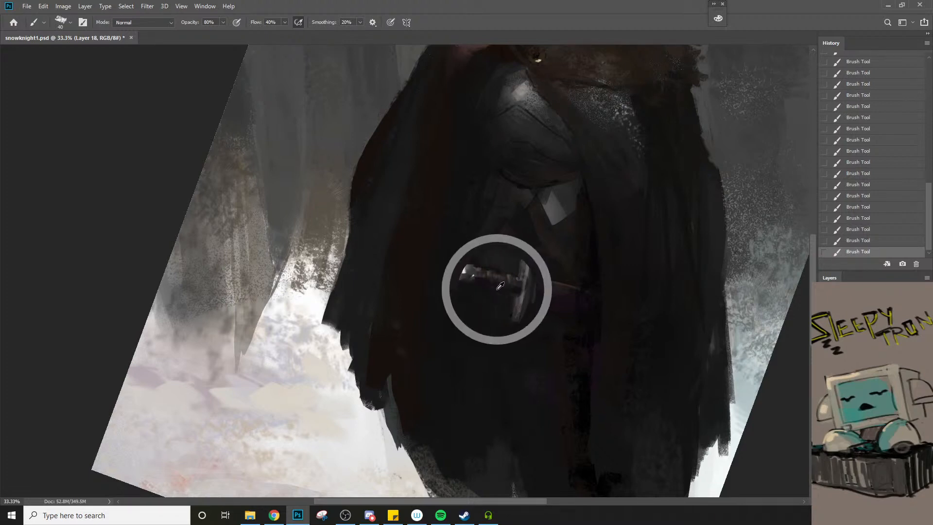
pyautogui.keyDown('ctrl'); pyautogui.click(502, 288); pyautogui.keyUp('ctrl')
pyautogui.keyDown('ctrl'); pyautogui.click(502, 288); pyautogui.keyUp('ctrl')
# Refine the lower edge of the sword grip and pommel with fine strokes, reducing the brush from 30 to 10 px
pyautogui.press('[')
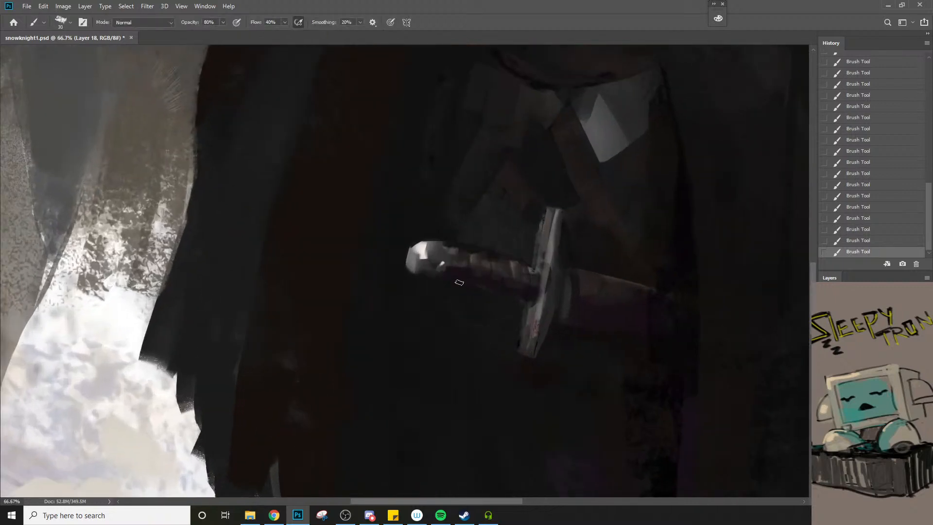
pyautogui.press('[')
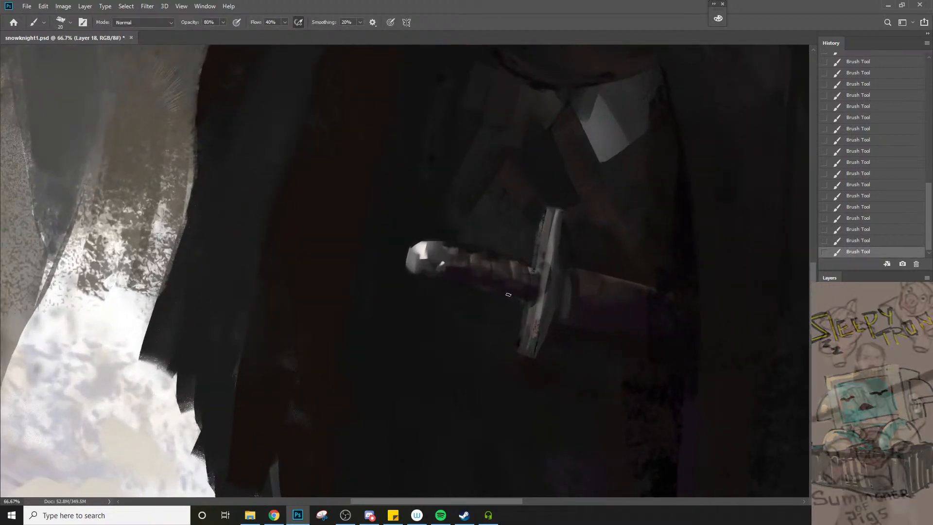
pyautogui.press('[')
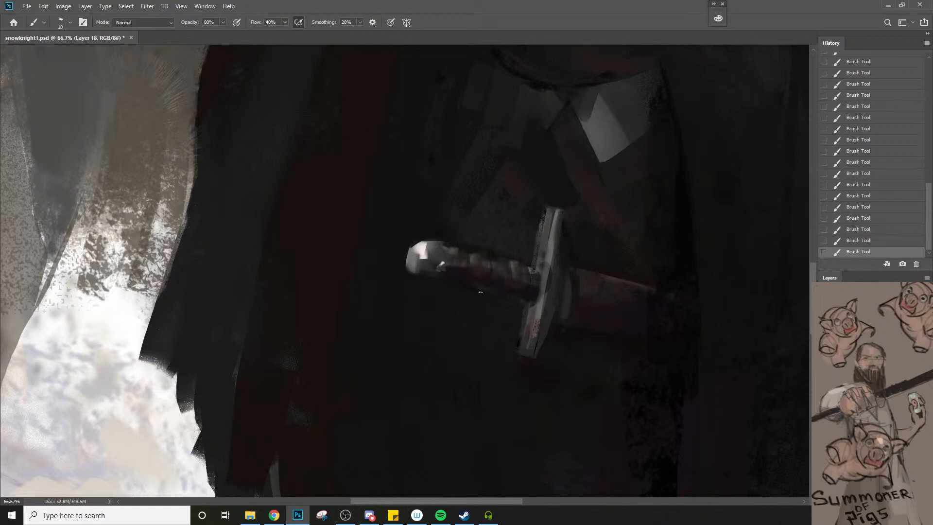
pyautogui.click(457, 275)
pyautogui.press('z')
pyautogui.moveTo(437, 298); pyautogui.dragTo(419, 316)
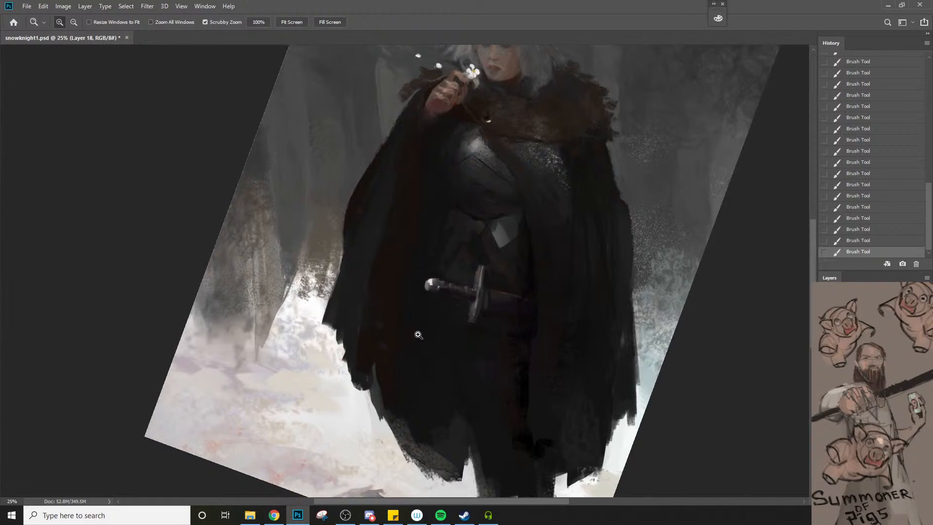
# Detail the sword's crossguard and the grip next to it with sampled tones and a 15 px brush
pyautogui.click(418, 333)
pyautogui.press('b')
pyautogui.click(437, 264)
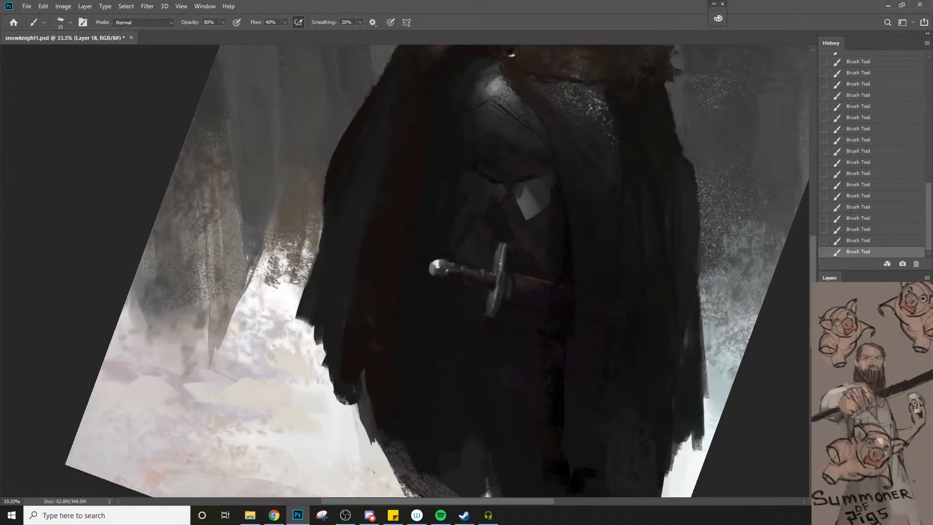
pyautogui.moveTo(503, 251); pyautogui.dragTo(497, 294)
pyautogui.keyDown('alt'); pyautogui.click(493, 299); pyautogui.keyUp('alt')
pyautogui.keyDown('alt'); pyautogui.click(501, 283); pyautogui.keyUp('alt')
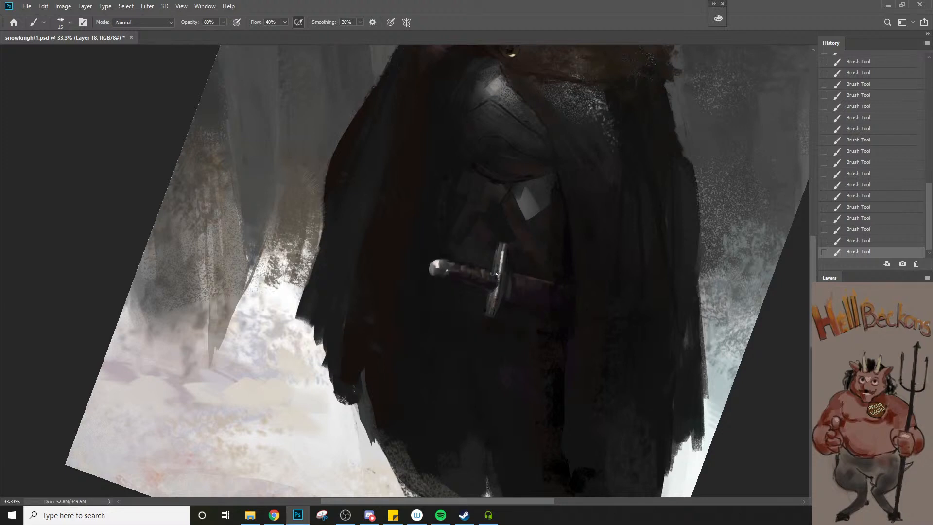
pyautogui.keyDown('ctrl'); pyautogui.keyDown('alt'); pyautogui.click(496, 295); pyautogui.keyUp('alt'); pyautogui.keyUp('ctrl')
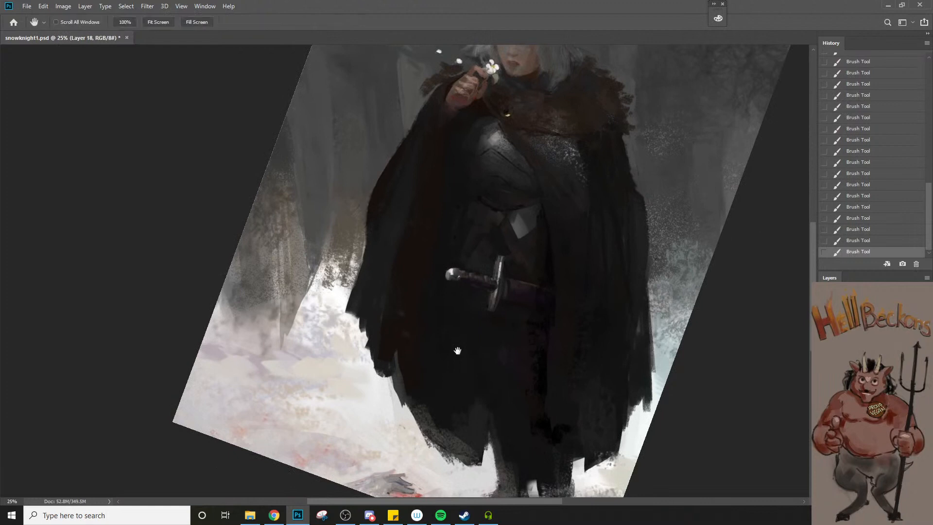
# Sample a dark tone under the breastplate and paint a dark gap beside the diamond-shaped belt ornament with a 20 px brush
pyautogui.moveTo(474, 312); pyautogui.dragTo(459, 349)
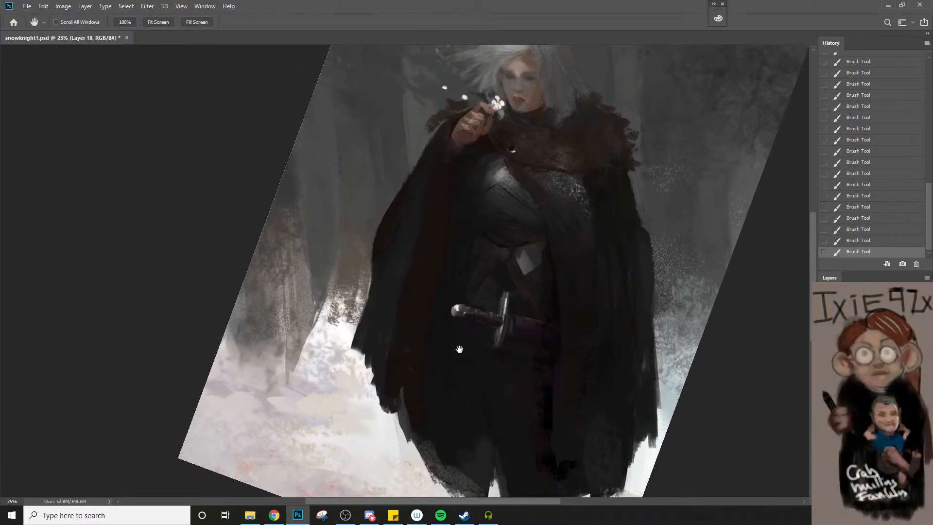
pyautogui.keyDown('ctrl'); pyautogui.click(463, 275); pyautogui.keyUp('ctrl')
pyautogui.keyDown('alt'); pyautogui.click(542, 234); pyautogui.keyUp('alt')
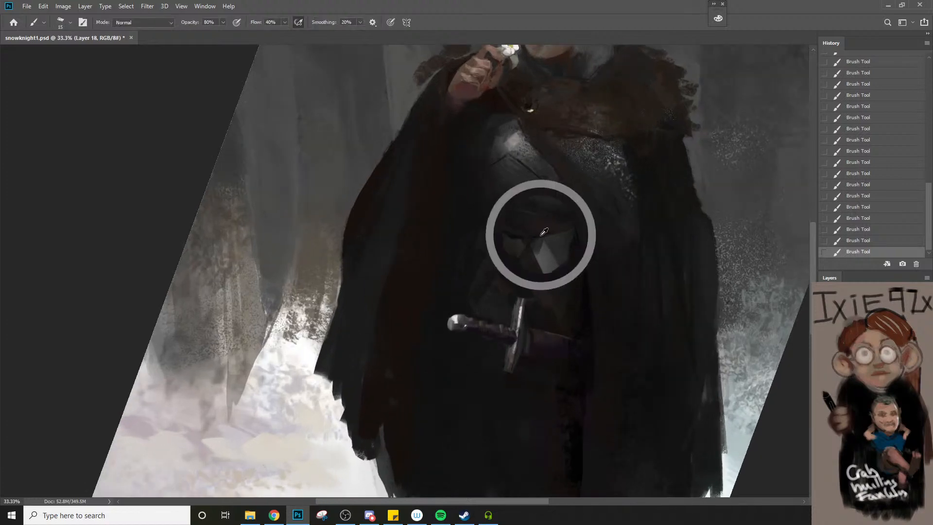
pyautogui.press(']')
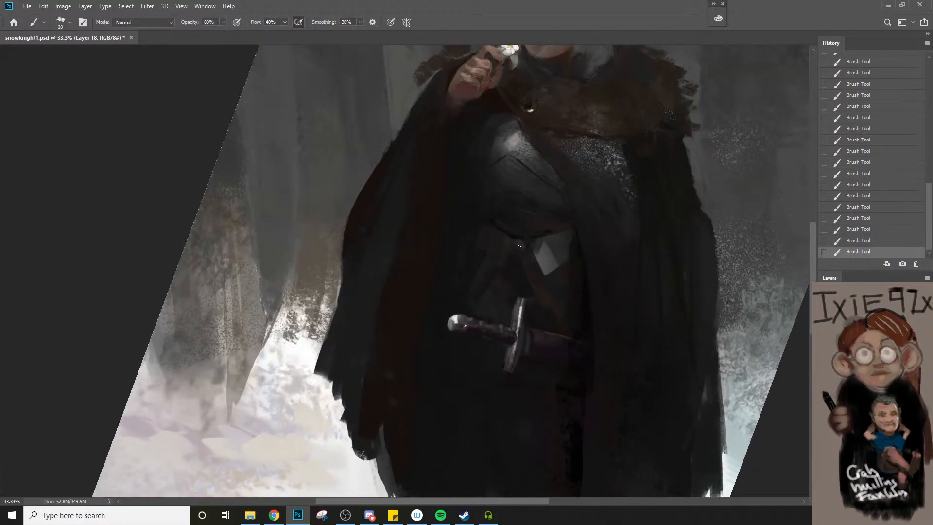
pyautogui.moveTo(522, 237)
pyautogui.mouseDown()
pyautogui.moveTo(515, 231)
pyautogui.moveTo(514, 253)
pyautogui.moveTo(524, 256)
pyautogui.mouseUp()
pyautogui.keyDown('alt'); pyautogui.click(513, 236); pyautogui.keyUp('alt')
pyautogui.press(']')
pyautogui.press('z')
pyautogui.moveTo(523, 279); pyautogui.dragTo(490, 322)
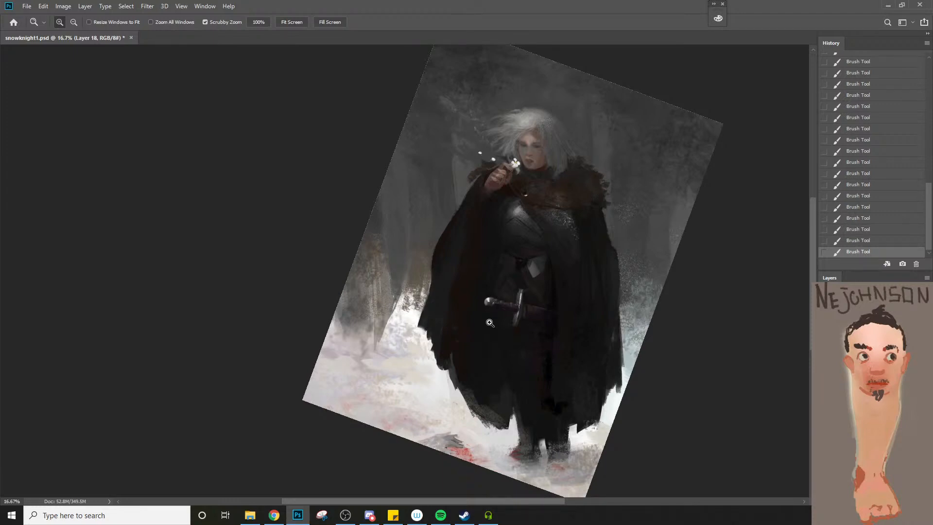
# Rework the dark patch in the cloak's lower part above the legs with 80% flow and a brush of 30 to 40 px
pyautogui.press('b')
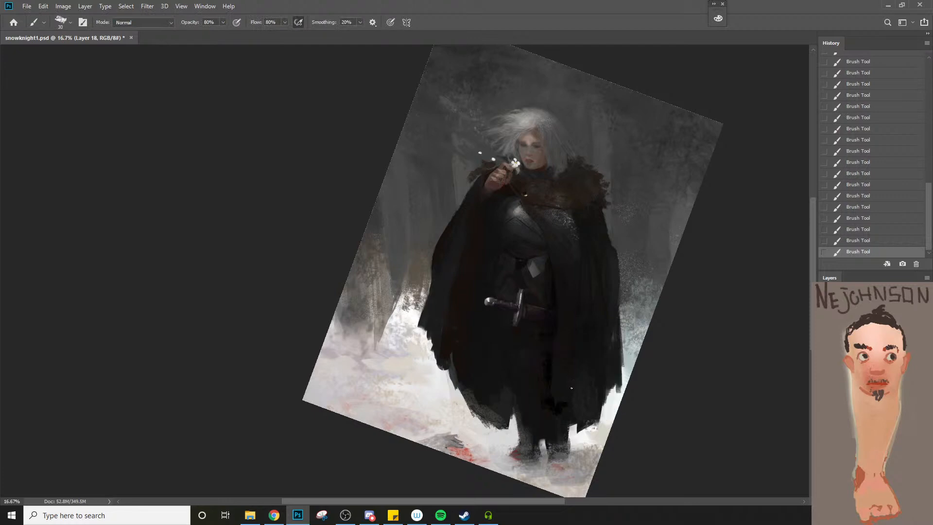
pyautogui.press(']')
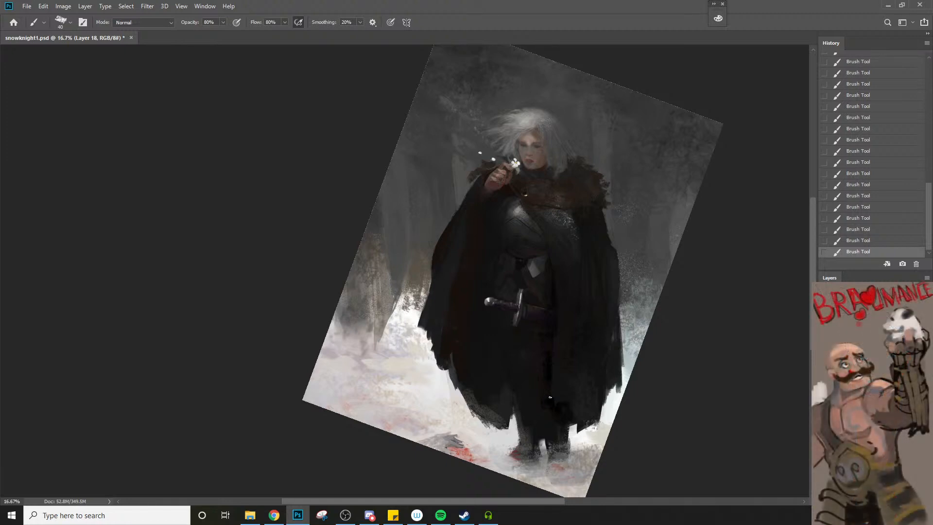
pyautogui.hotkey('ctrl', 'space')
pyautogui.keyDown('ctrl'); pyautogui.click(492, 310); pyautogui.keyUp('ctrl')
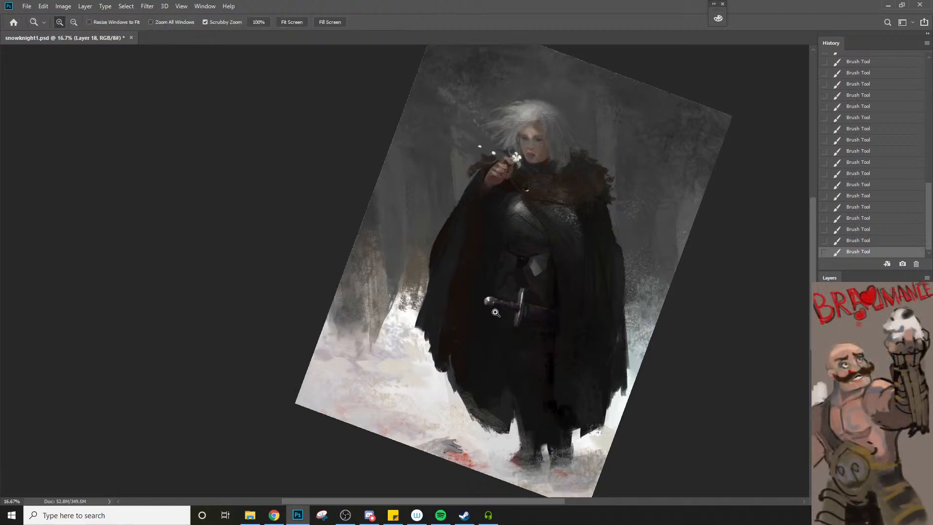
pyautogui.keyDown('alt'); pyautogui.click(585, 340); pyautogui.keyUp('alt')
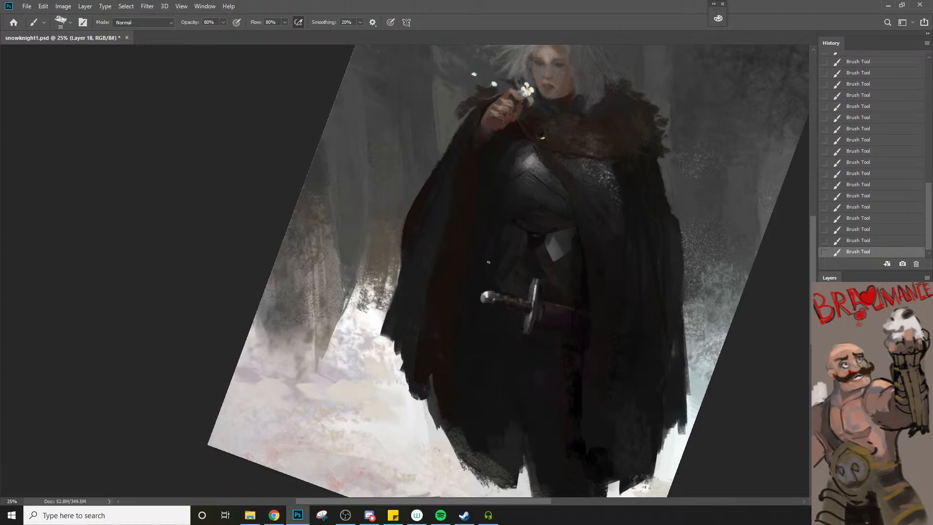
# Define the edge of the waist armour above the sword pommel with a brush of about 35 px
pyautogui.press('[')
pyautogui.press('[')
pyautogui.press(']')
pyautogui.hotkey('ctrl', 'alt', 'space')
pyautogui.keyDown('ctrl'); pyautogui.keyDown('alt'); pyautogui.click(482, 194); pyautogui.keyUp('alt'); pyautogui.keyUp('ctrl')
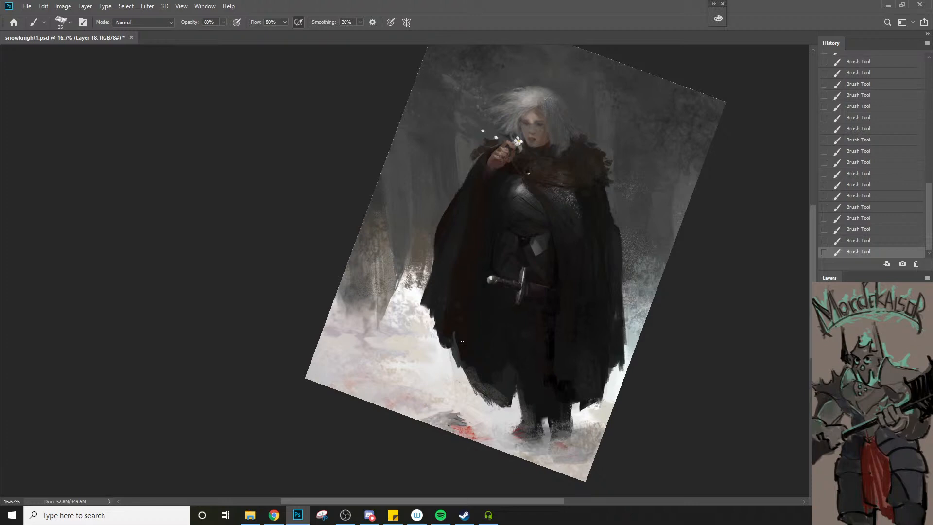
# Repaint the dark lower folds of the cloak with an enlarged brush, reducing its size again after the broad strokes
pyautogui.press(']')
pyautogui.press(']')
pyautogui.press(']')
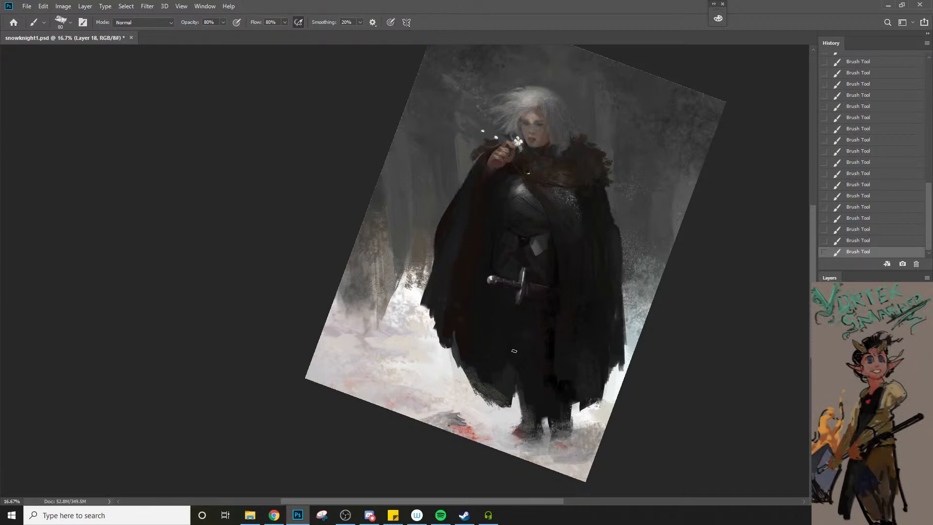
pyautogui.press('[')
pyautogui.press('[')
# Undo the unwanted strokes and touch up the raised arm's side of the cloak with a 30 px brush
pyautogui.press('[')
pyautogui.hotkey('ctrl', 'z')
pyautogui.moveTo(456, 229)
pyautogui.mouseDown()
pyautogui.moveTo(475, 198)
pyautogui.moveTo(461, 225)
pyautogui.mouseUp()
pyautogui.press('[')
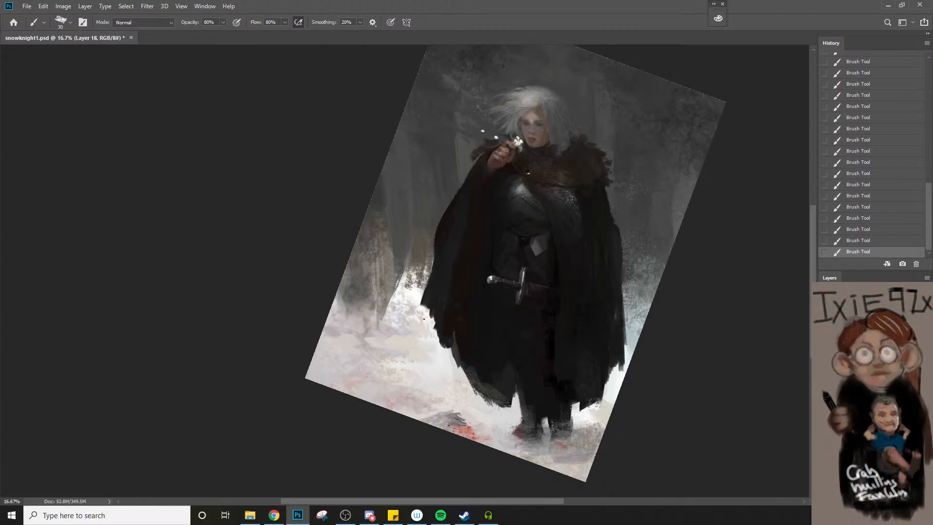
pyautogui.hotkey('ctrl', 'z')
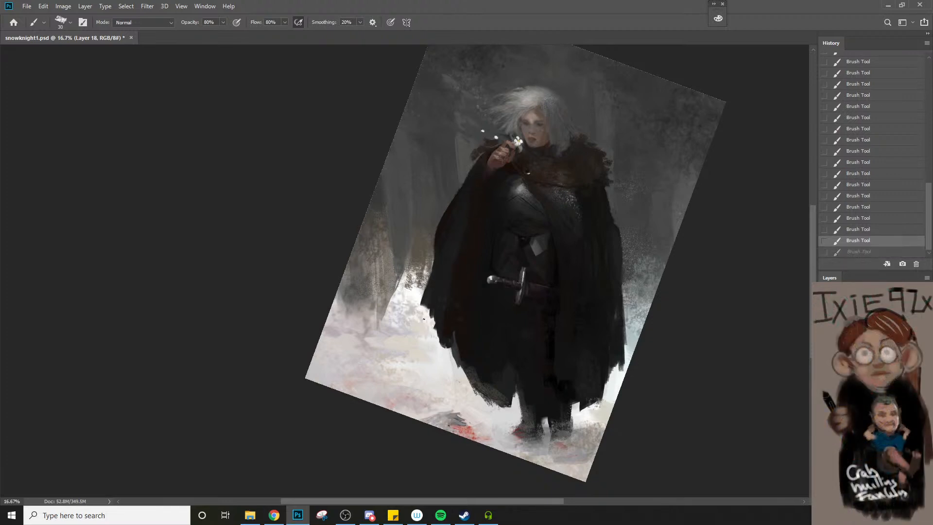
# Sample a dark tone from the cloak below the chainmail and blend the lower edge of the speckled area with a larger brush
pyautogui.hotkey('ctrl', 'space')
pyautogui.keyDown('ctrl'); pyautogui.click(566, 253); pyautogui.keyUp('ctrl')
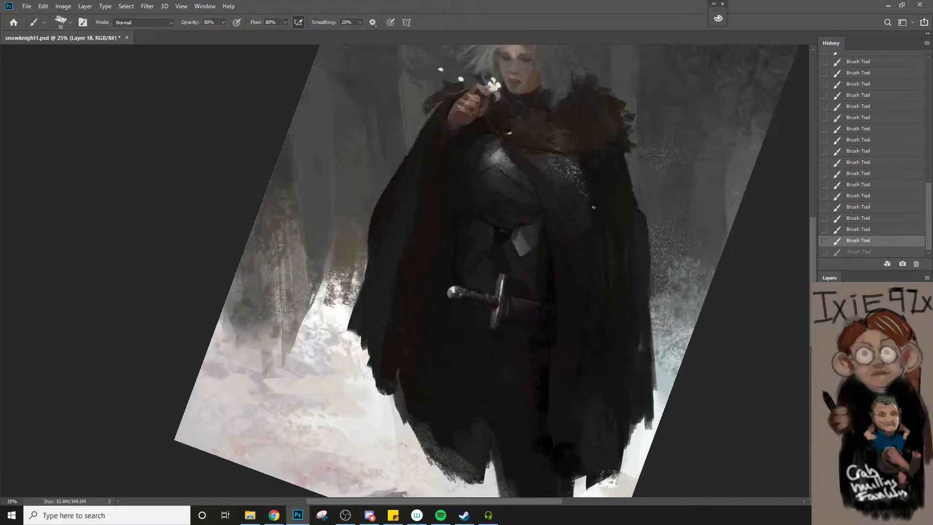
pyautogui.keyDown('alt'); pyautogui.click(584, 218); pyautogui.keyUp('alt')
pyautogui.press(']')
pyautogui.press(']')
pyautogui.press(']')
pyautogui.moveTo(589, 212); pyautogui.dragTo(601, 229)
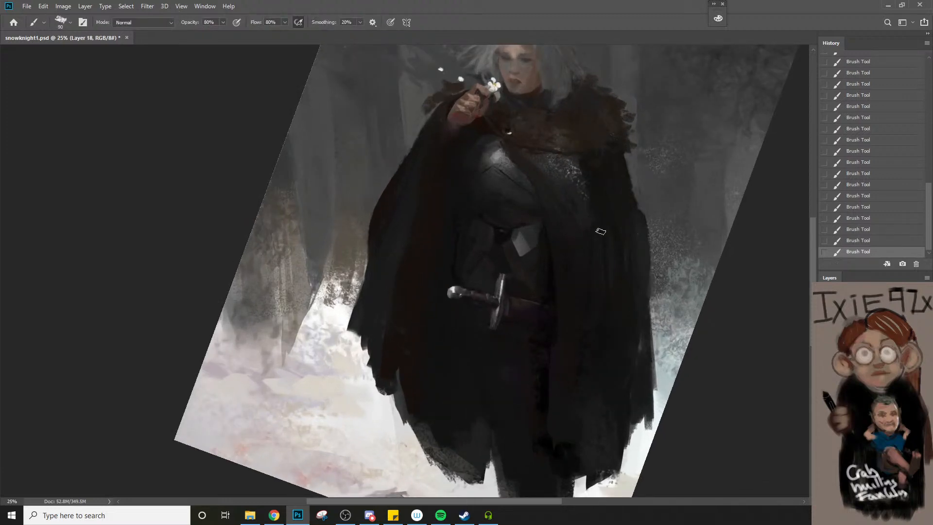
# Paint the cloak folds from the chainmail down to the waist with a varied brush size, finishing at 45 px beside the belt
pyautogui.press(']')
pyautogui.press(']')
pyautogui.press('[')
pyautogui.press('[')
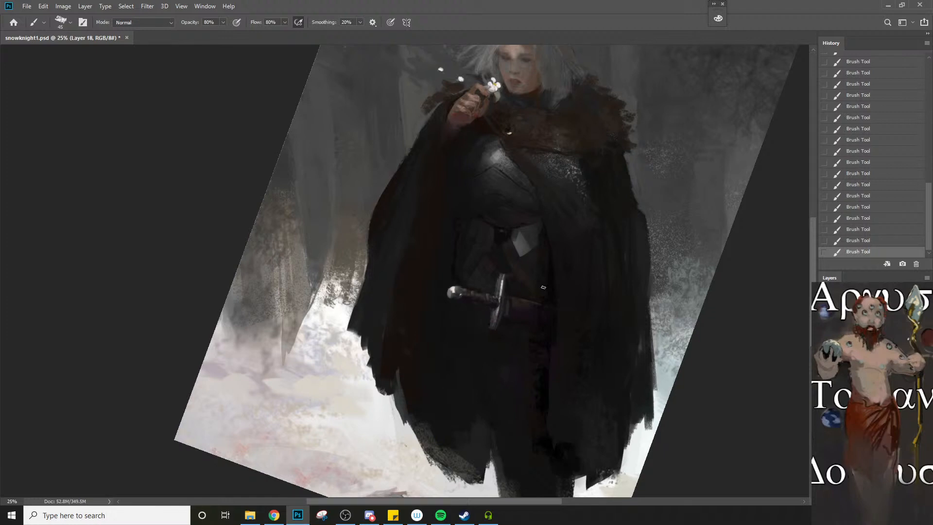
pyautogui.moveTo(527, 160); pyautogui.dragTo(519, 222)
pyautogui.keyDown('ctrl'); pyautogui.click(519, 221); pyautogui.keyUp('ctrl')
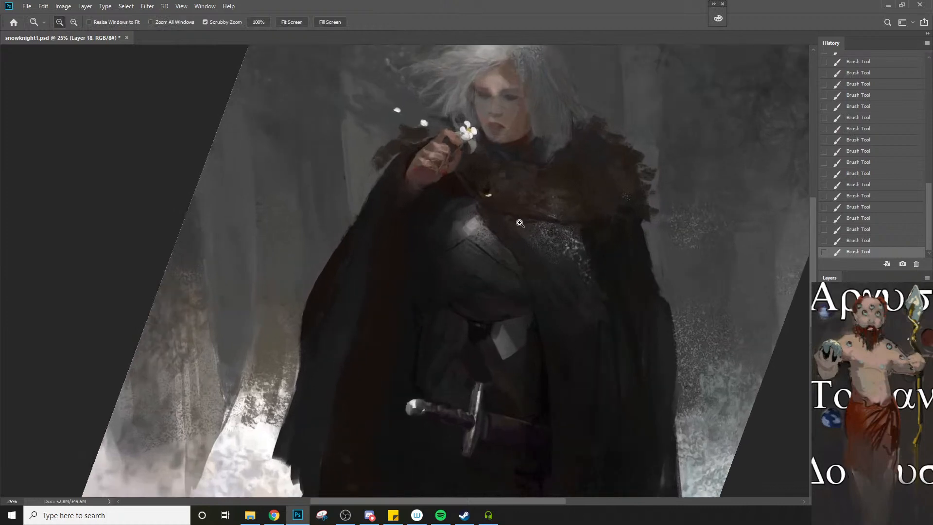
# Touch up the lower edge of the fur collar above the chainmail with a 20 px brush
pyautogui.keyDown('alt'); pyautogui.click(459, 190); pyautogui.keyUp('alt')
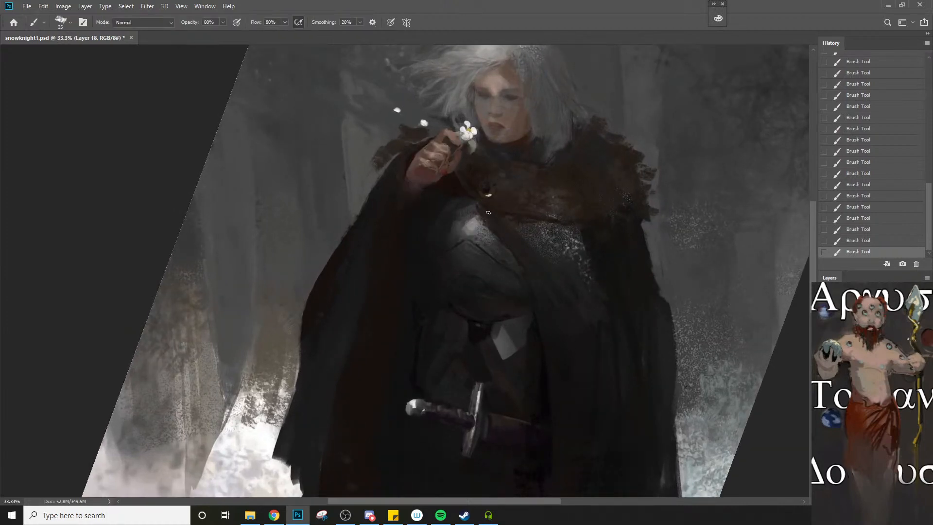
pyautogui.press('[')
pyautogui.press('[')
pyautogui.press('[')
pyautogui.press('[')
pyautogui.press('[')
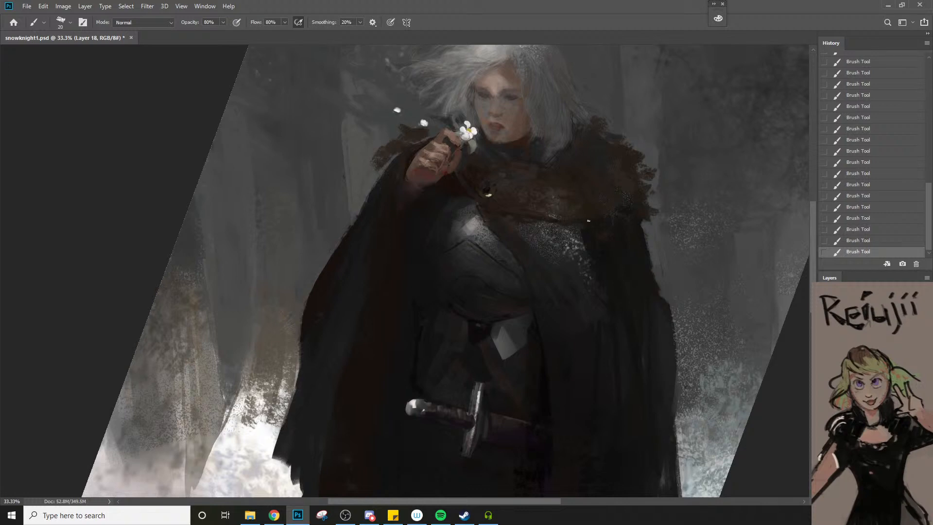
pyautogui.keyDown('ctrl'); pyautogui.keyDown('alt'); pyautogui.click(585, 231); pyautogui.keyUp('alt'); pyautogui.keyUp('ctrl')
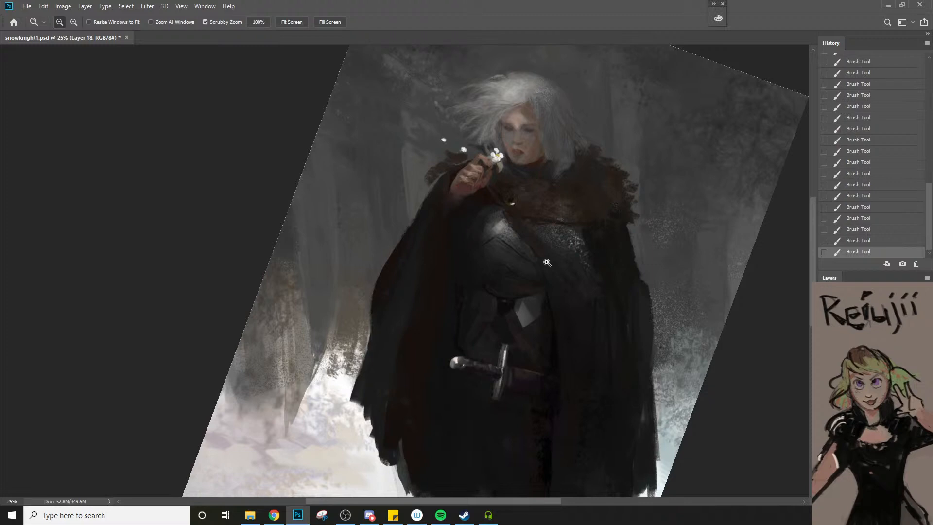
pyautogui.keyDown('ctrl'); pyautogui.click(547, 233); pyautogui.keyUp('ctrl')
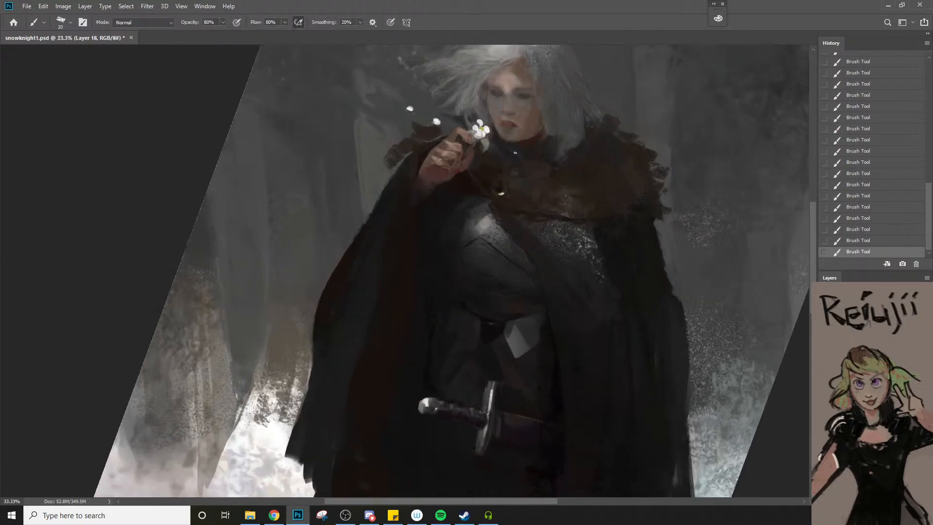
# Sample a dark brown below the raised hand, undo the last stroke, and repaint the neckline under the chin with a 20 px brush
pyautogui.press('[')
pyautogui.press(']')
pyautogui.press(']')
pyautogui.press(']')
pyautogui.press(']')
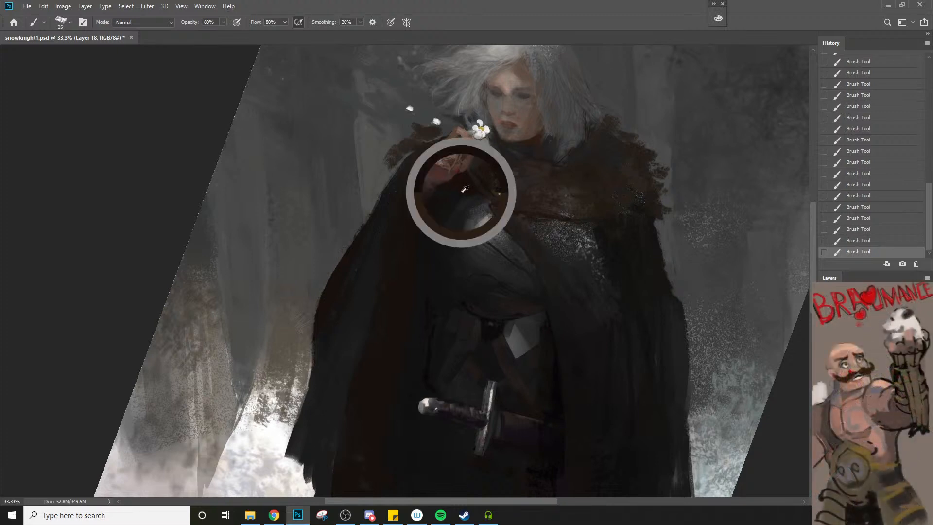
pyautogui.press('[')
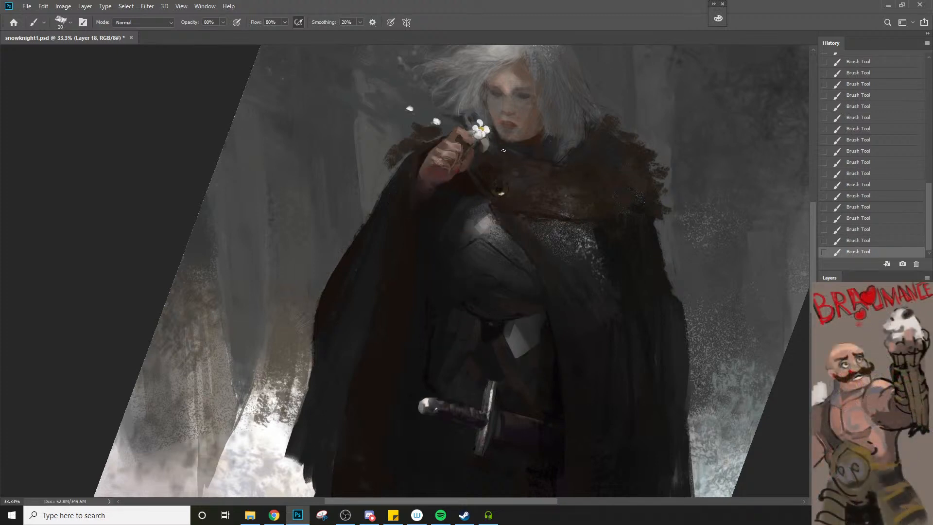
pyautogui.hotkey('ctrl', 'z')
pyautogui.press('[')
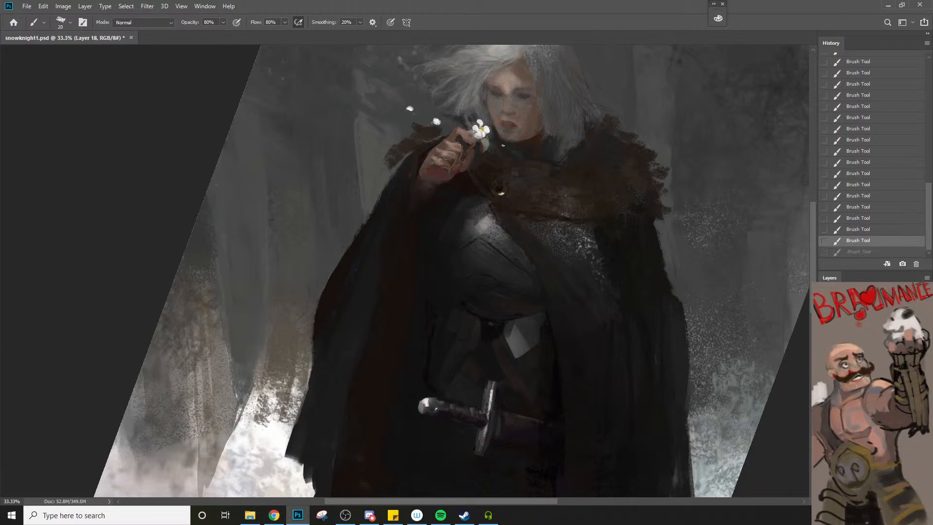
pyautogui.moveTo(503, 147); pyautogui.dragTo(510, 152)
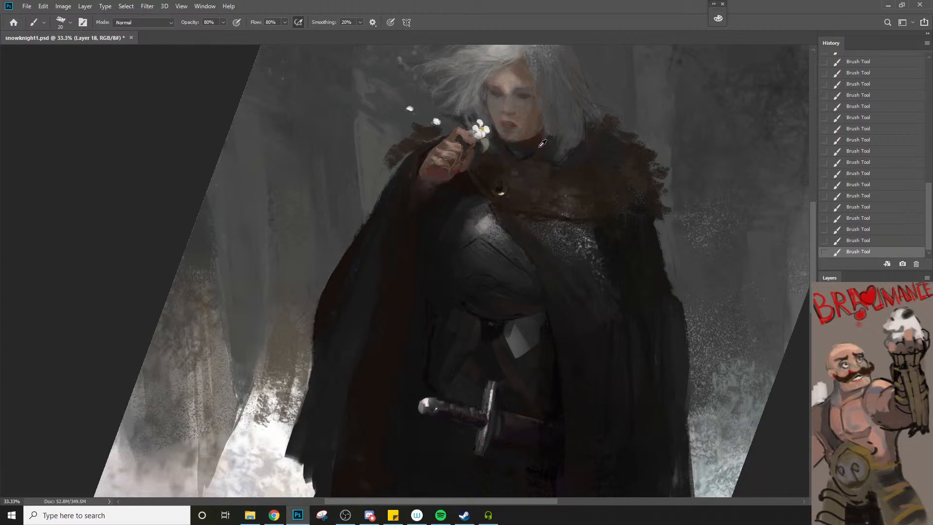
pyautogui.press(']')
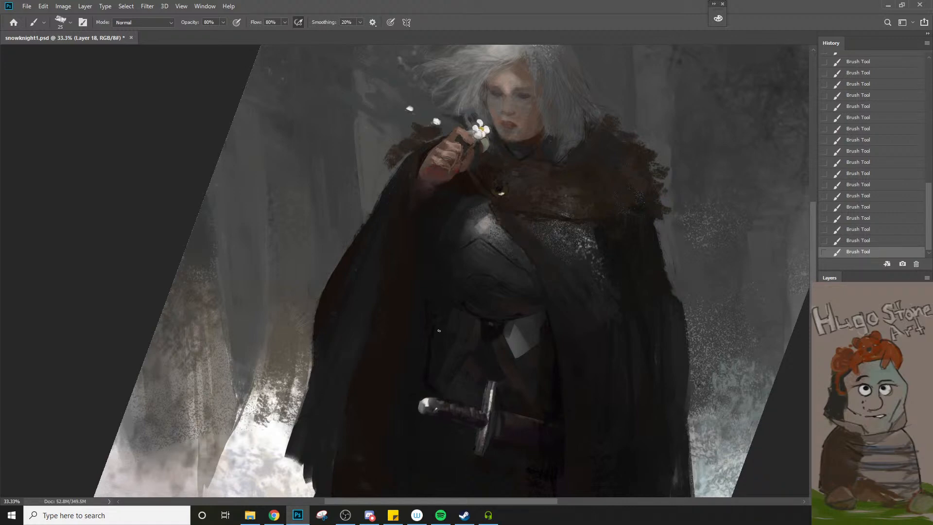
# Paint a thin dark edge down the cloak opening between the breastplate and the chainmail, varying the brush between 20 and 25 px
pyautogui.press('z')
pyautogui.click(505, 238)
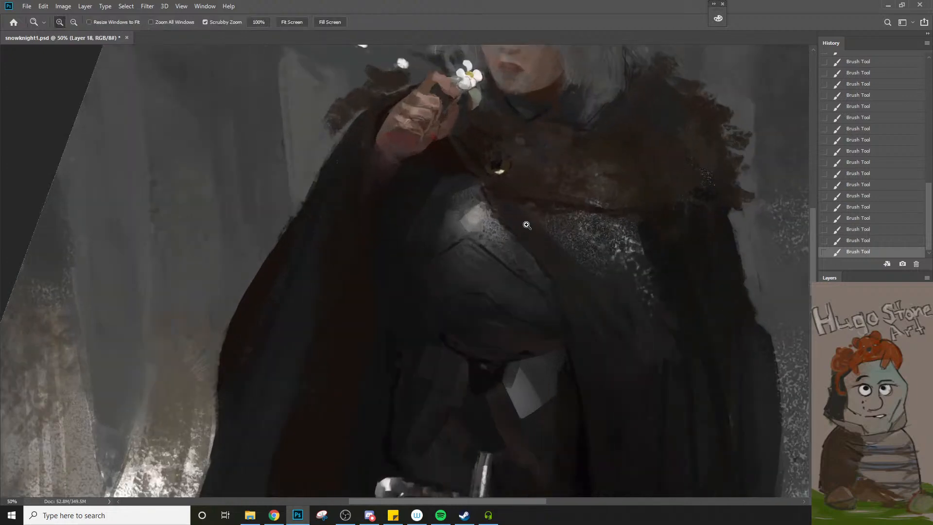
pyautogui.press('b')
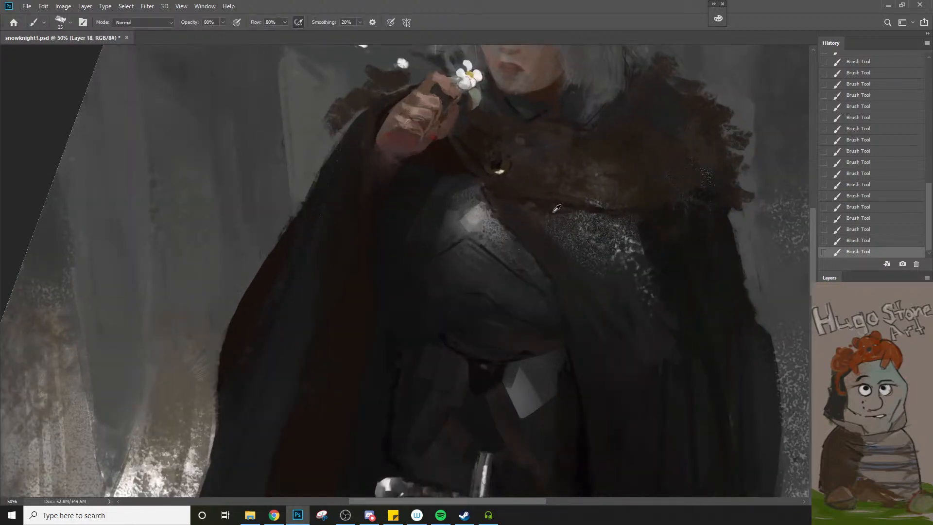
pyautogui.keyDown('alt'); pyautogui.click(554, 205); pyautogui.keyUp('alt')
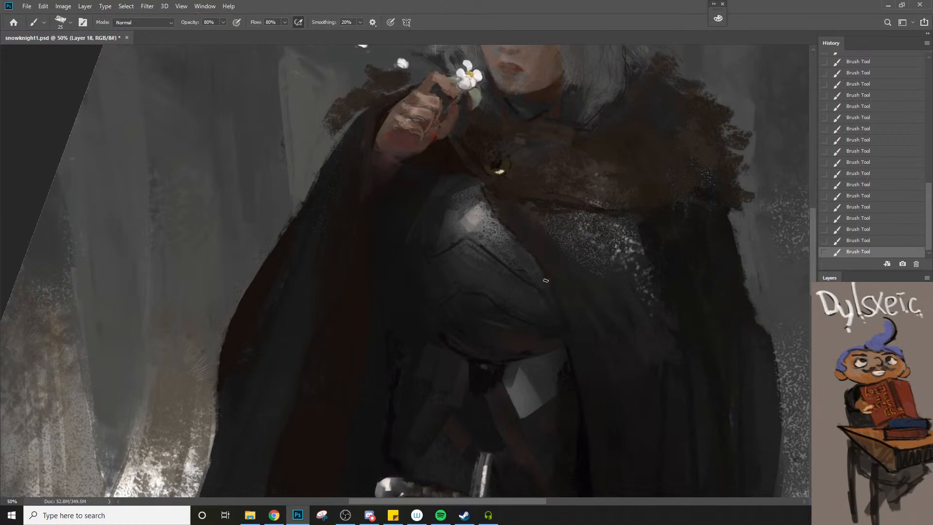
pyautogui.keyDown('alt'); pyautogui.click(581, 396); pyautogui.keyUp('alt')
pyautogui.keyDown('alt'); pyautogui.click(586, 444); pyautogui.keyUp('alt')
pyautogui.press('[')
pyautogui.moveTo(546, 205); pyautogui.dragTo(556, 282)
pyautogui.press(']')
pyautogui.keyDown('alt'); pyautogui.click(458, 184); pyautogui.keyUp('alt')
pyautogui.press(']')
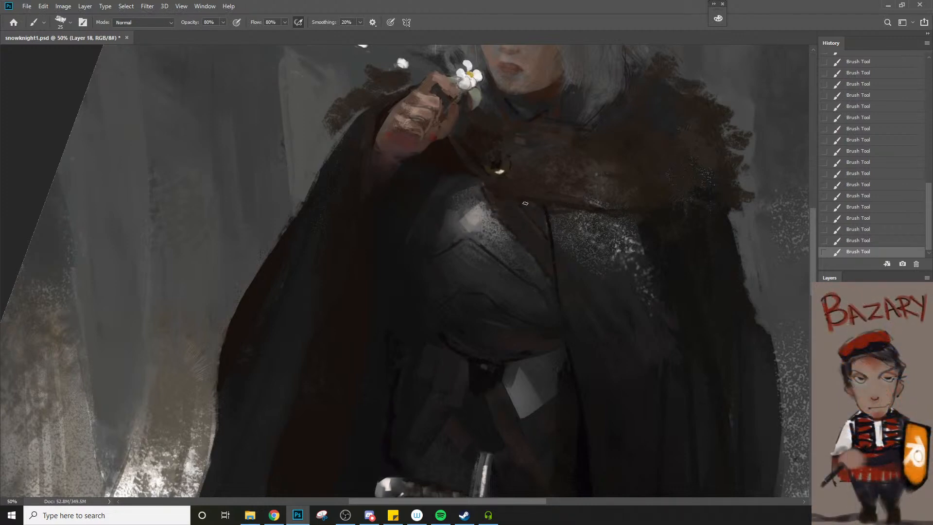
# Refine the dark edges of the strap crossing the chest beside the breastplate, reducing the brush to 10 px
pyautogui.press('z')
pyautogui.keyDown('alt'); pyautogui.click(549, 258); pyautogui.keyUp('alt')
pyautogui.keyDown('alt'); pyautogui.click(548, 260); pyautogui.keyUp('alt')
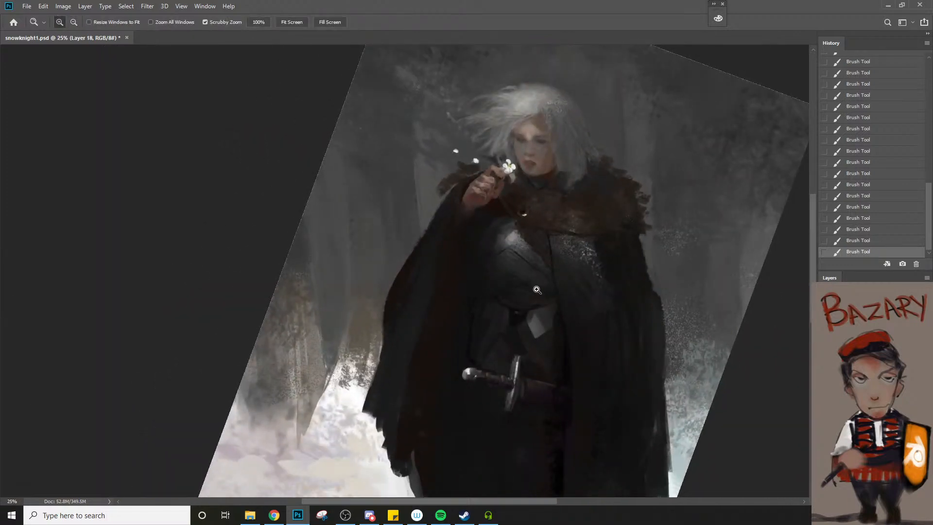
pyautogui.click(556, 260)
pyautogui.scroll(1, 535, 256)
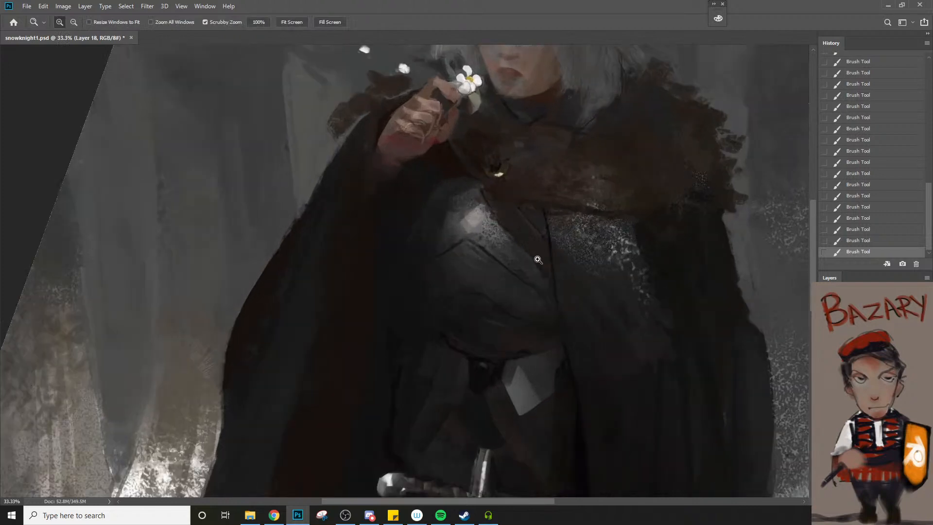
pyautogui.keyDown('alt'); pyautogui.click(483, 195); pyautogui.keyUp('alt')
pyautogui.moveTo(482, 195)
pyautogui.mouseDown()
pyautogui.moveTo(479, 202)
pyautogui.moveTo(468, 183)
pyautogui.moveTo(490, 200)
pyautogui.mouseUp()
pyautogui.press('[')
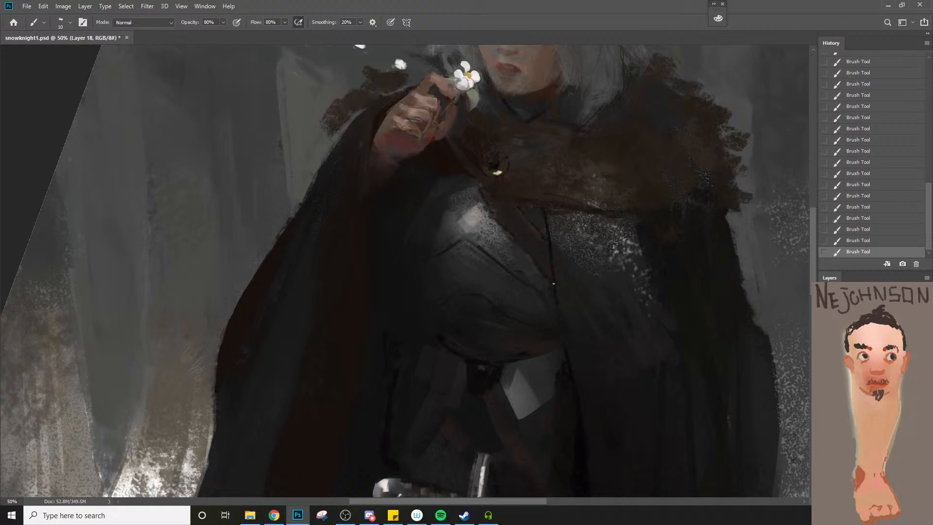
# Retouch the cloak edge below the raised hand with a fine brush, comparing the last stroke by undoing and redoing it
pyautogui.press('z')
pyautogui.keyDown('alt'); pyautogui.click(556, 292); pyautogui.keyUp('alt')
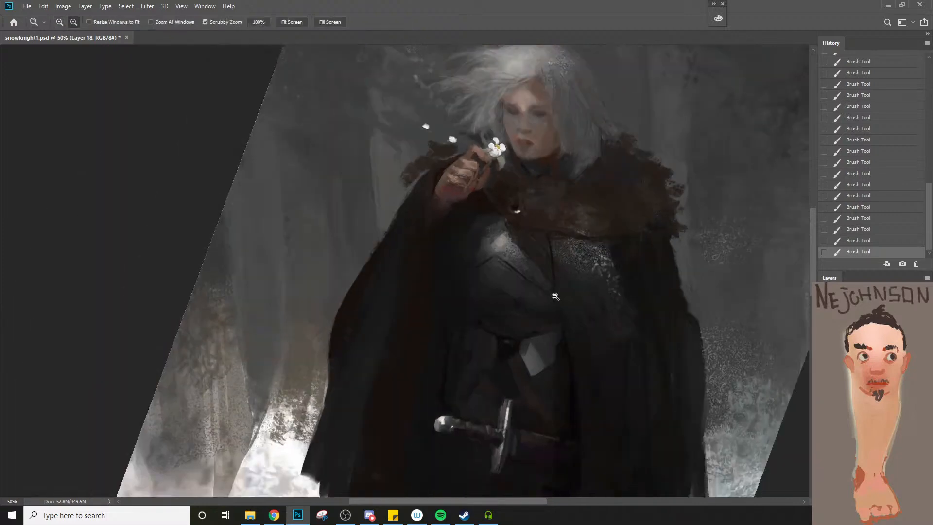
pyautogui.click(428, 237)
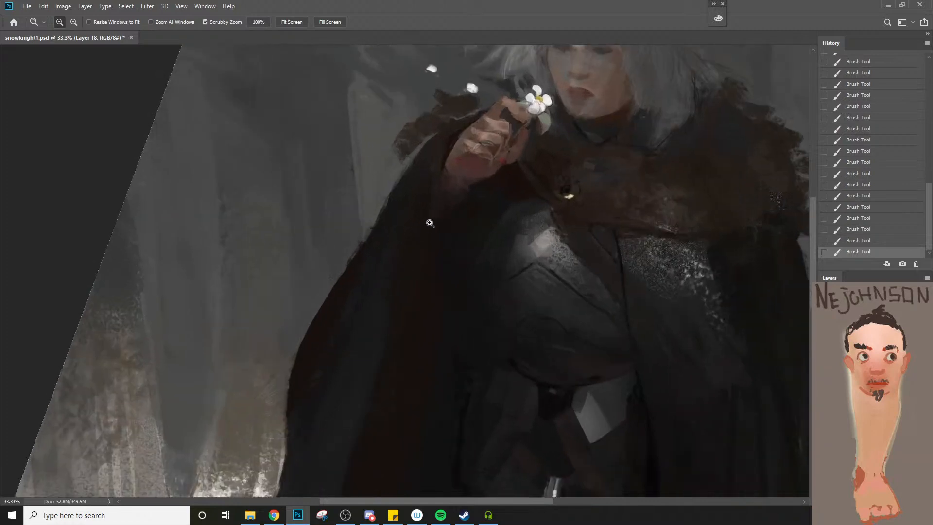
pyautogui.press('b')
pyautogui.keyDown('alt'); pyautogui.click(433, 165); pyautogui.keyUp('alt')
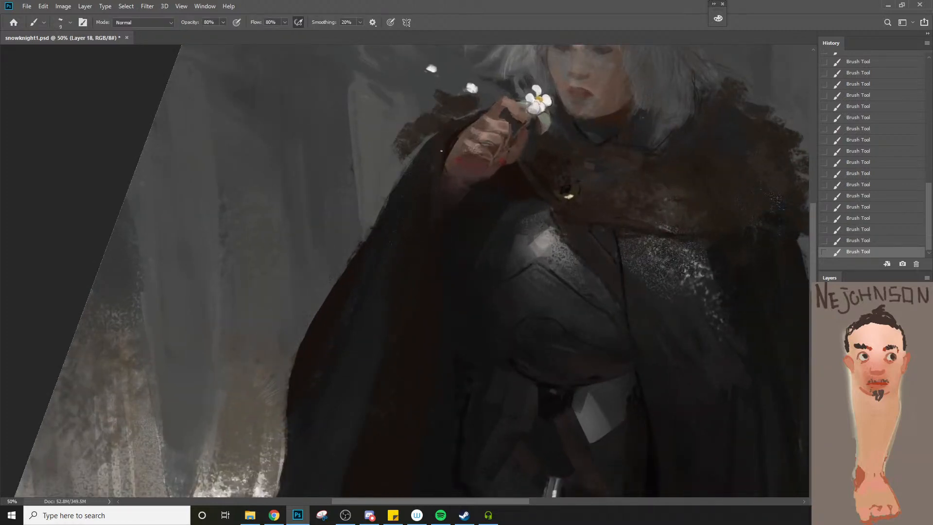
pyautogui.press('[')
pyautogui.hotkey('ctrl', 'z')
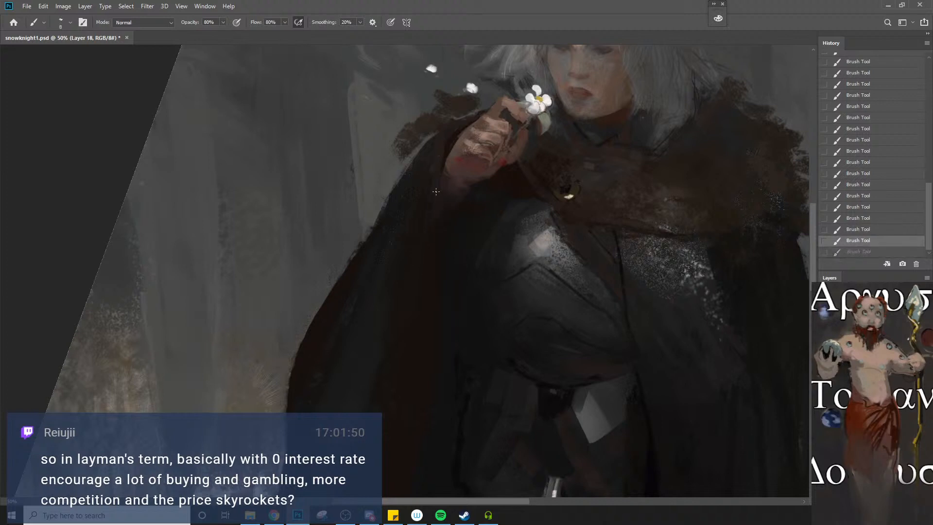
pyautogui.hotkey('ctrl', 'shift', 'z')
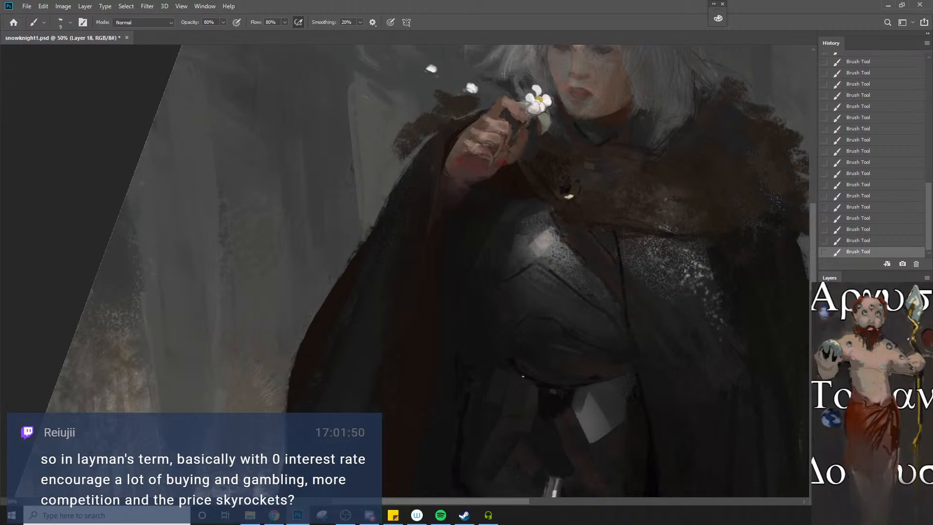
# Soften the dark line between the cloak lining and the waist armour with a 35 px brush
pyautogui.press(']')
pyautogui.press(']')
pyautogui.press(']')
pyautogui.press(']')
pyautogui.press(']')
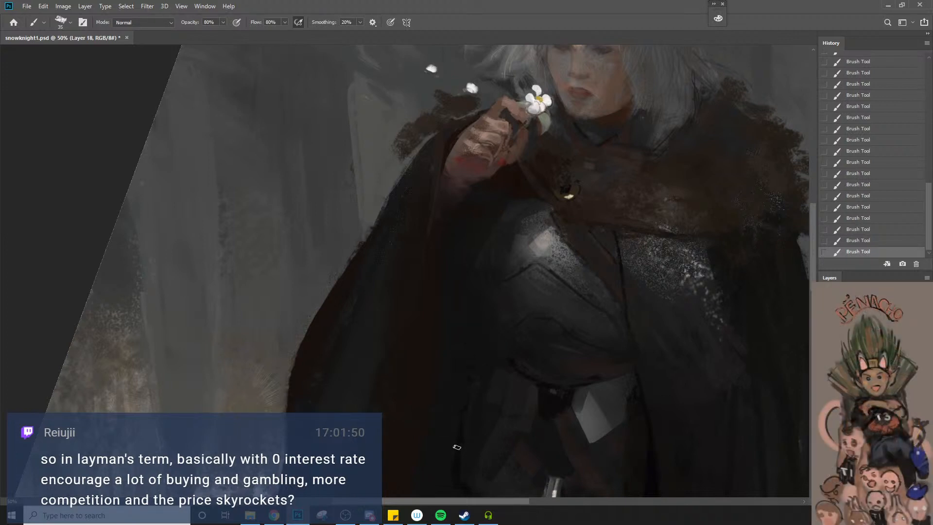
# Set the brush to 30 px with 40% flow and undo the last stroke on the torso
pyautogui.hotkey('alt', 'space')
pyautogui.keyDown('alt'); pyautogui.click(460, 426); pyautogui.keyUp('alt')
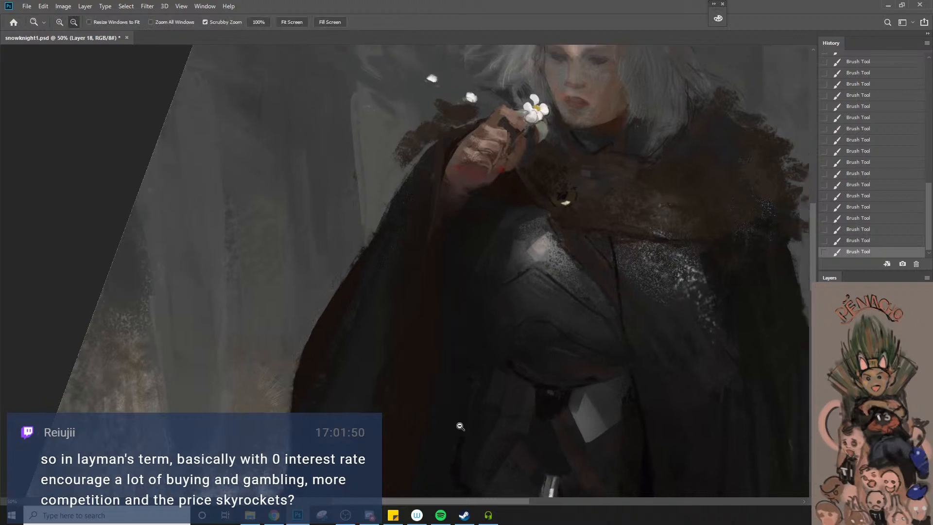
pyautogui.press('space')
pyautogui.moveTo(462, 410); pyautogui.dragTo(454, 353)
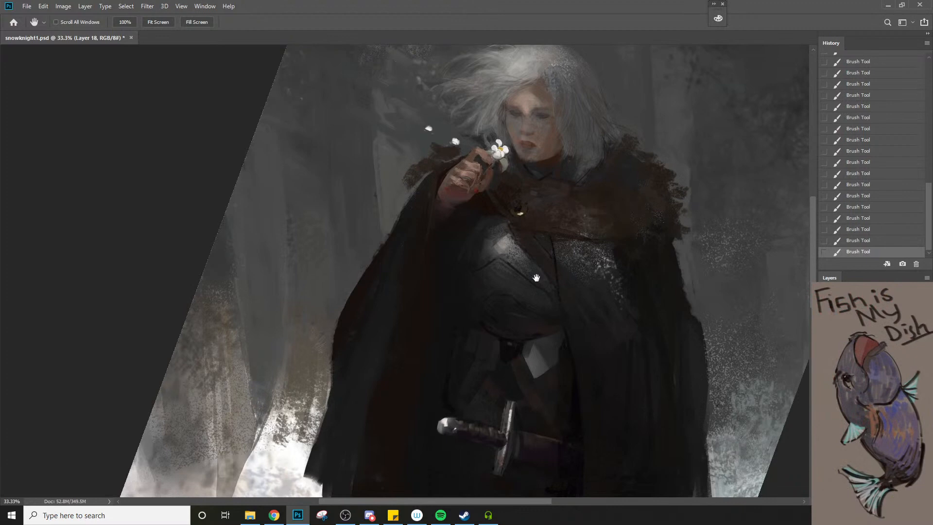
pyautogui.press('b')
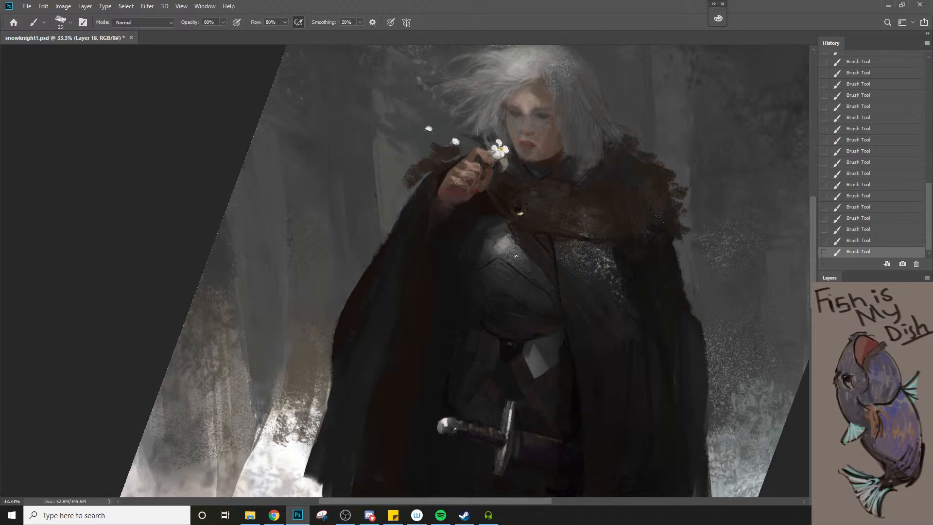
pyautogui.press(']')
pyautogui.hotkey('ctrl', 'z')
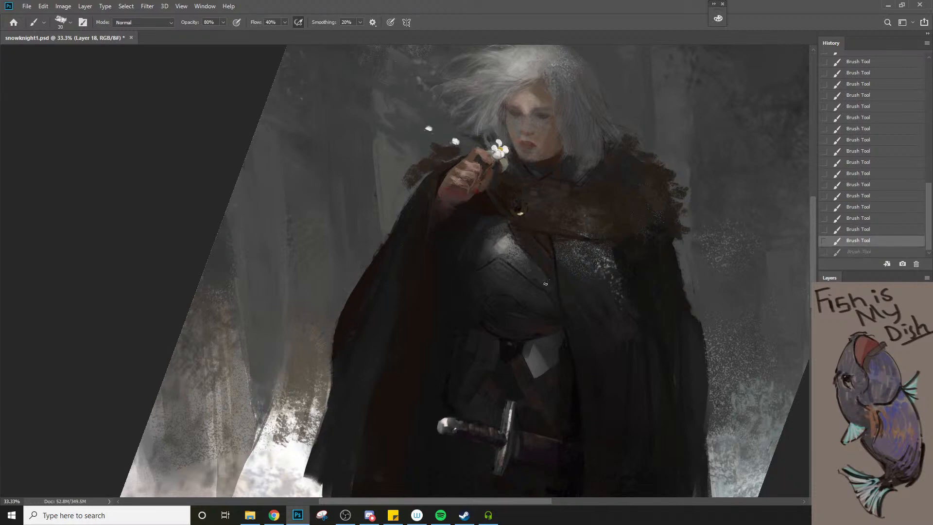
# Sample a tone near the belt and paint the shadow beside the waist with a 15 px brush, comparing the last stroke
pyautogui.press('z')
pyautogui.moveTo(497, 317); pyautogui.dragTo(477, 347)
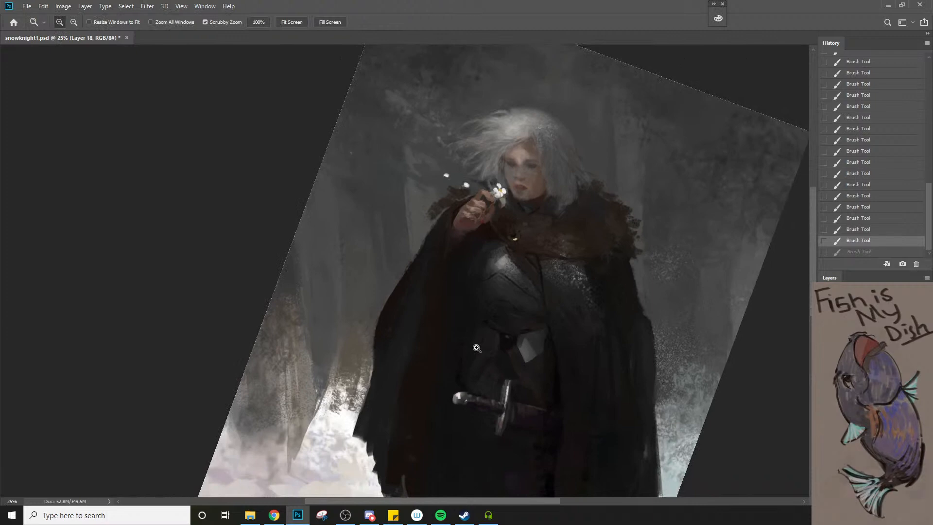
pyautogui.press('b')
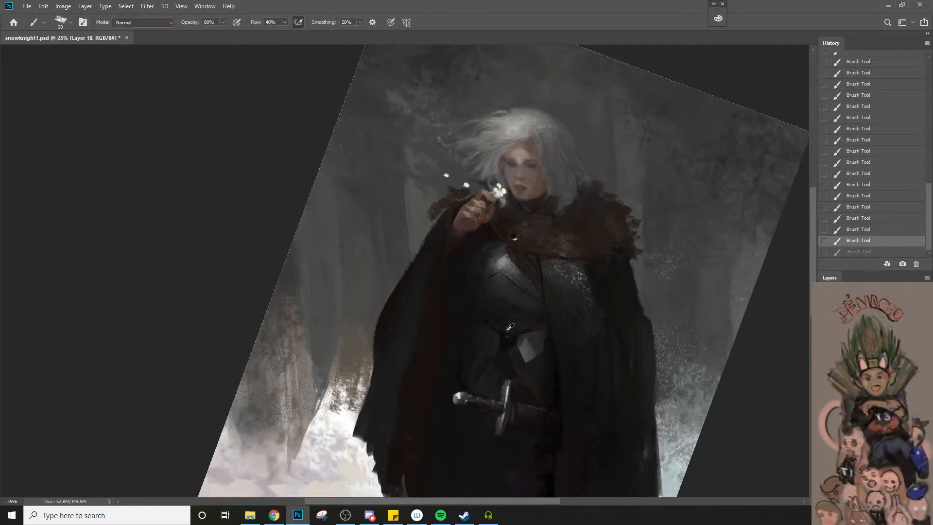
pyautogui.press('[')
pyautogui.press('[')
pyautogui.press('[')
pyautogui.moveTo(441, 308); pyautogui.dragTo(441, 322)
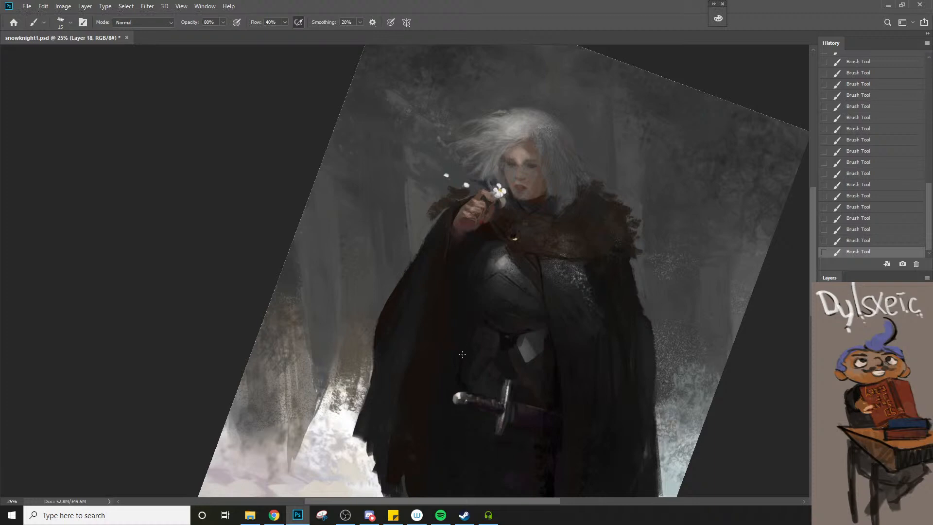
pyautogui.hotkey('ctrl', 'z')
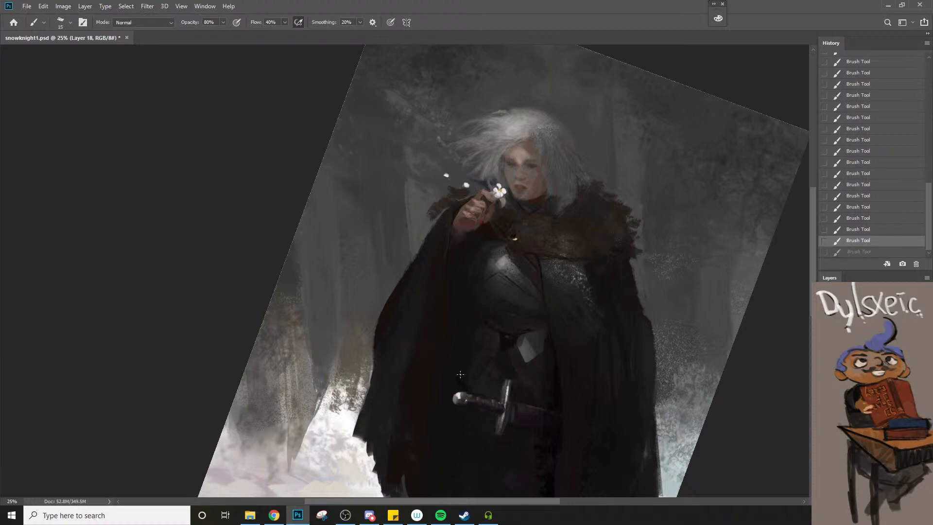
pyautogui.hotkey('ctrl', 'shift', 'z')
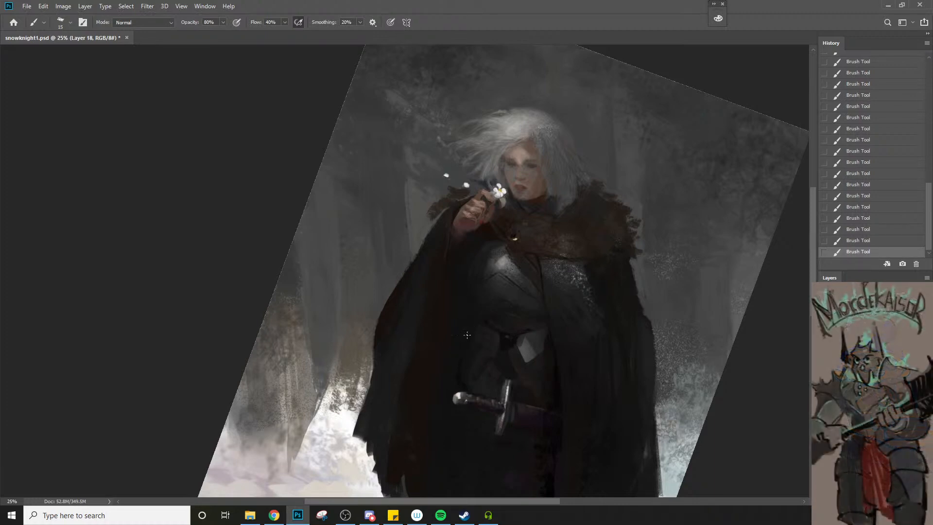
# Paint the waist armour above the sword hilt with a 25 px brush, reducing it to 10 px for the details
pyautogui.press(']')
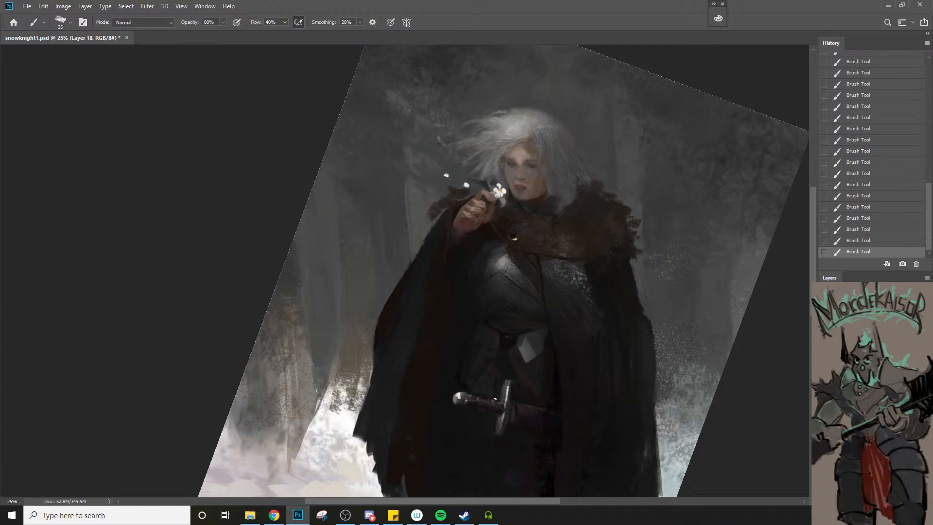
pyautogui.press('[')
pyautogui.press('[')
# Detail the belt buckle and blend the surrounding waist armour with a varied brush size, finishing at 25 px
pyautogui.press('[')
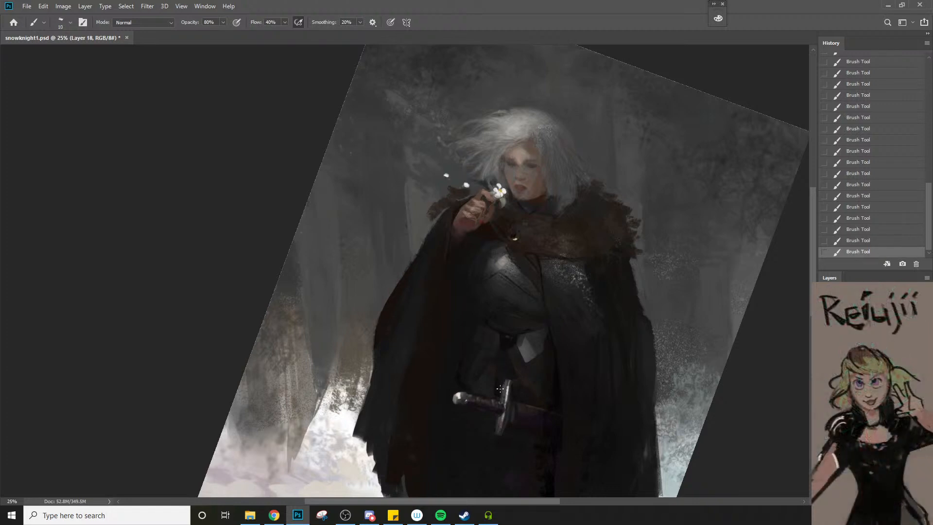
pyautogui.press(']')
pyautogui.press(']')
pyautogui.press(']')
pyautogui.press(']')
pyautogui.press(']')
pyautogui.press('[')
pyautogui.press('[')
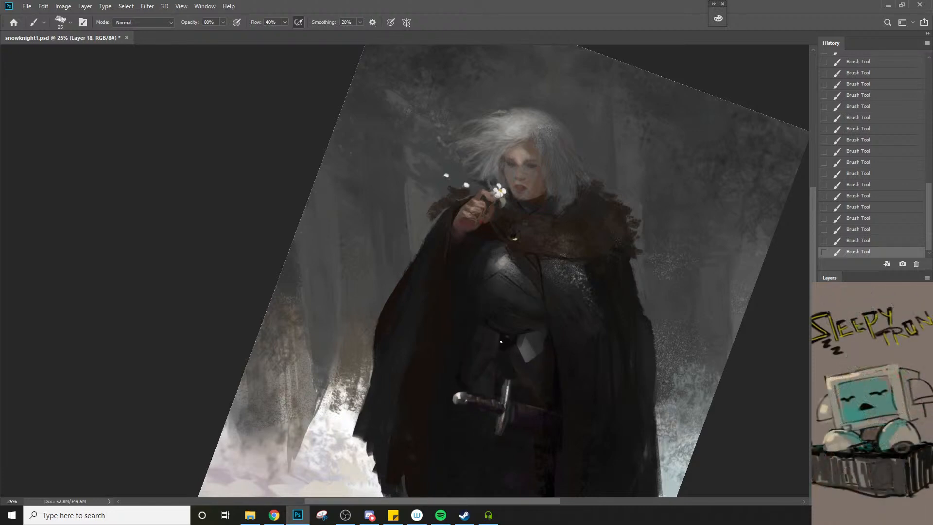
# Paint soft shading over the lower breastplate above the belt with the brush enlarged to 90 px
pyautogui.press('space')
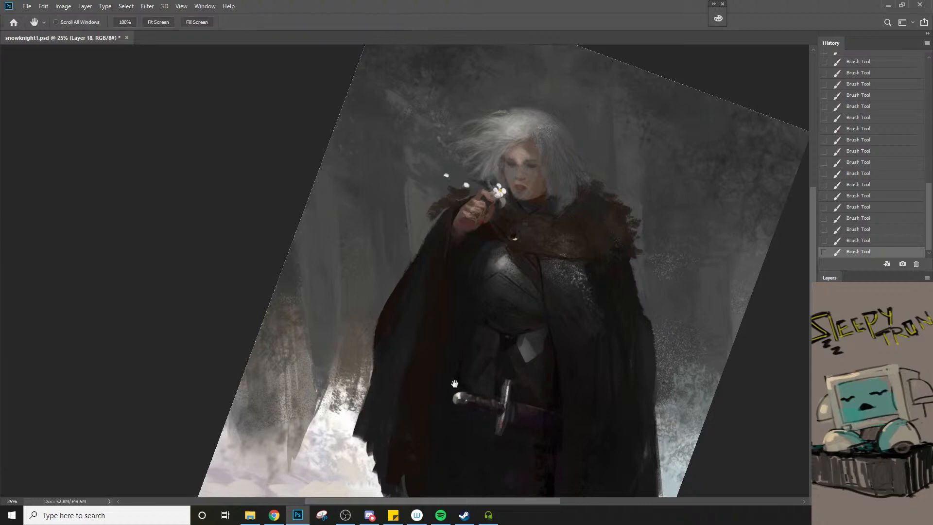
pyautogui.moveTo(498, 399); pyautogui.dragTo(465, 350)
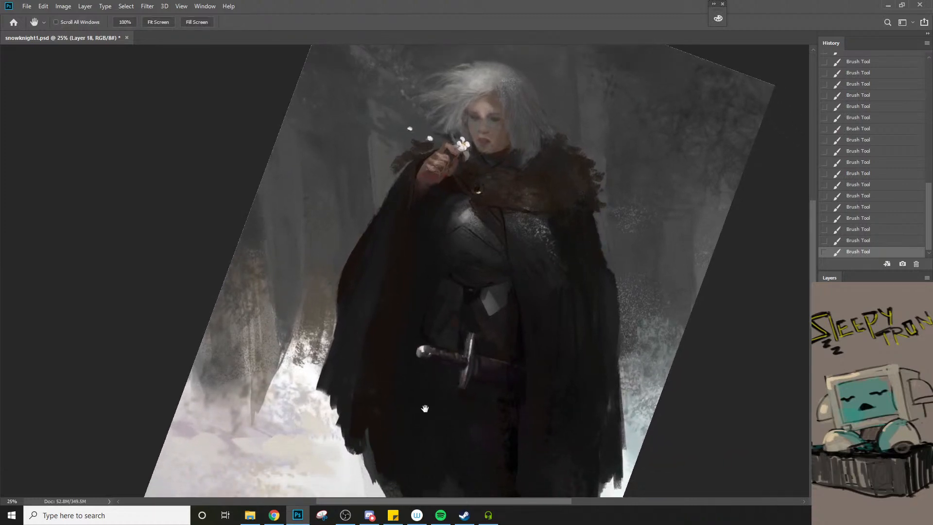
pyautogui.hotkey('ctrl', 'space')
pyautogui.click(477, 201)
pyautogui.click(477, 201)
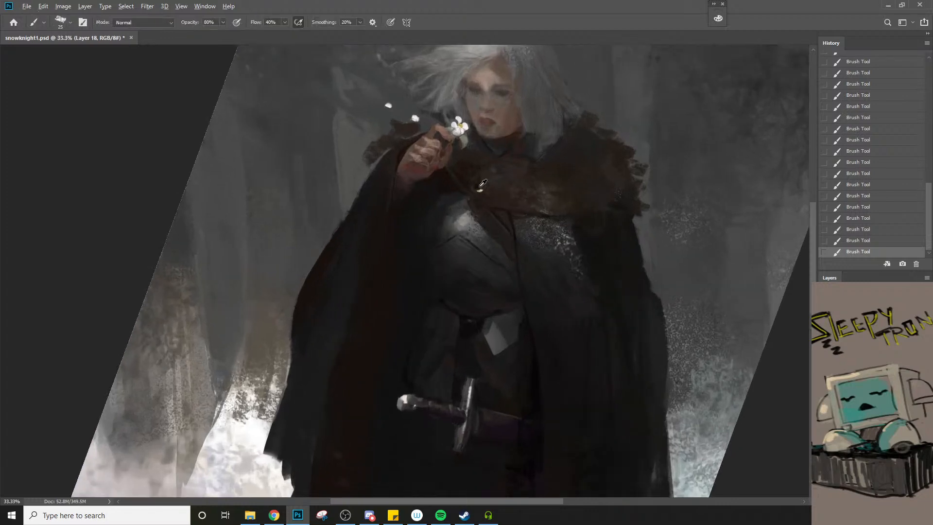
pyautogui.press(']')
pyautogui.press(']')
pyautogui.press(']')
pyautogui.press(']')
pyautogui.press(']')
pyautogui.press(']')
pyautogui.press(']')
pyautogui.press('[')
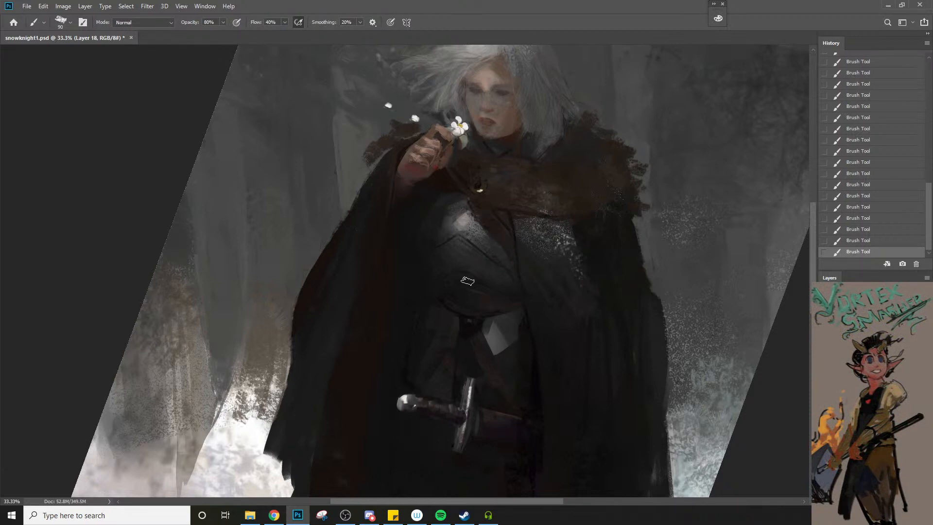
# Refine the breastplate's dark contour lines and the chest area with a 20 px brush
pyautogui.press('[')
pyautogui.press('[')
pyautogui.press('[')
pyautogui.press('[')
pyautogui.press('[')
pyautogui.press('[')
pyautogui.press('[')
pyautogui.press('[')
pyautogui.press('[')
pyautogui.press('[')
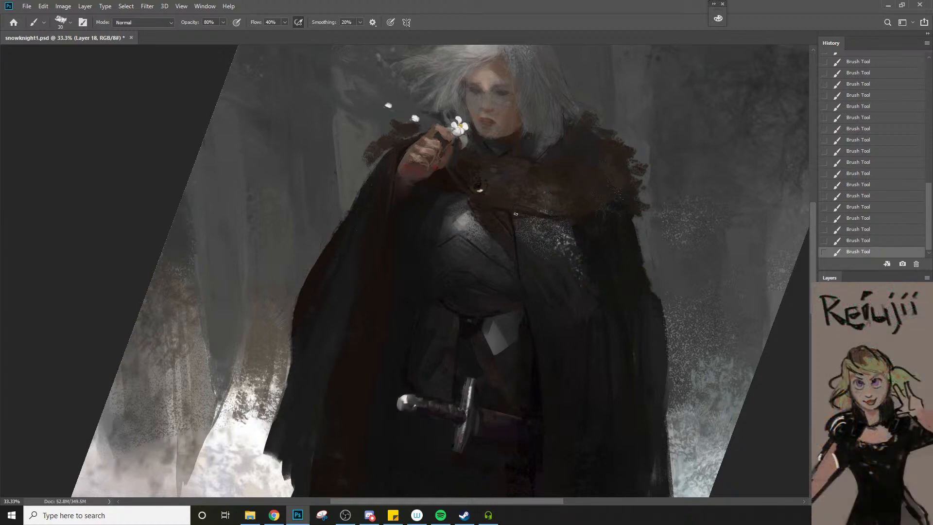
# Sample the fur collar's brown and paint over the collar front with a 60 px brush
pyautogui.press(']')
pyautogui.press(']')
pyautogui.keyDown('alt'); pyautogui.click(554, 182); pyautogui.keyUp('alt')
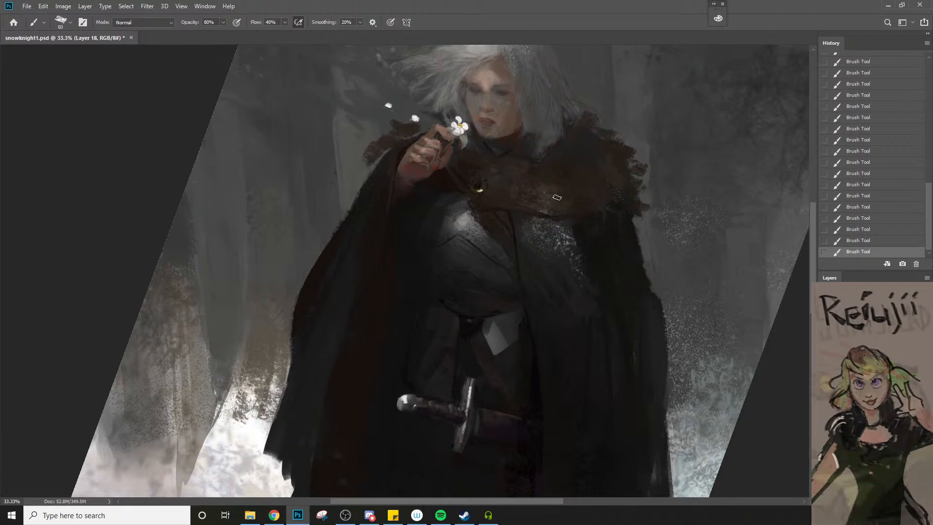
pyautogui.press('z')
pyautogui.keyDown('alt'); pyautogui.click(546, 242); pyautogui.keyUp('alt')
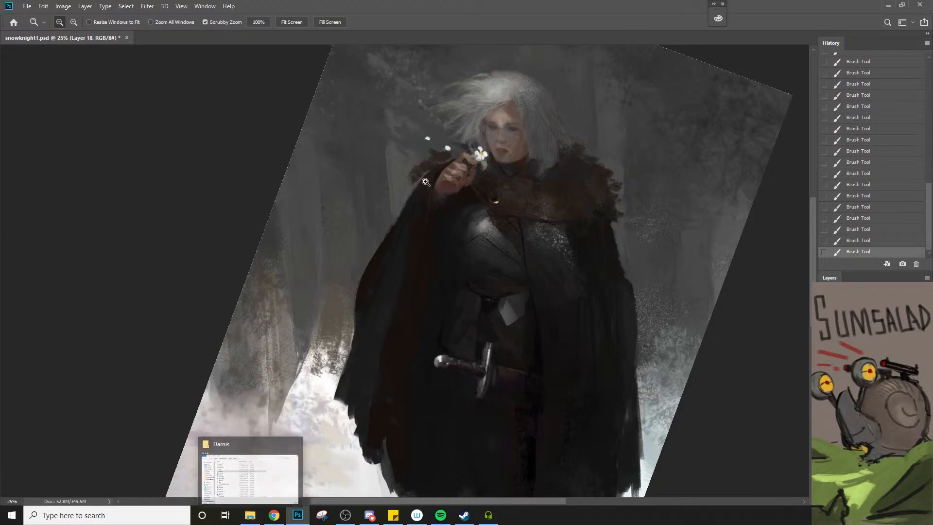
# Sample a tone beside the raised hand and paint the small fur tuft behind it, enlarging the brush to 125 px
pyautogui.press('b')
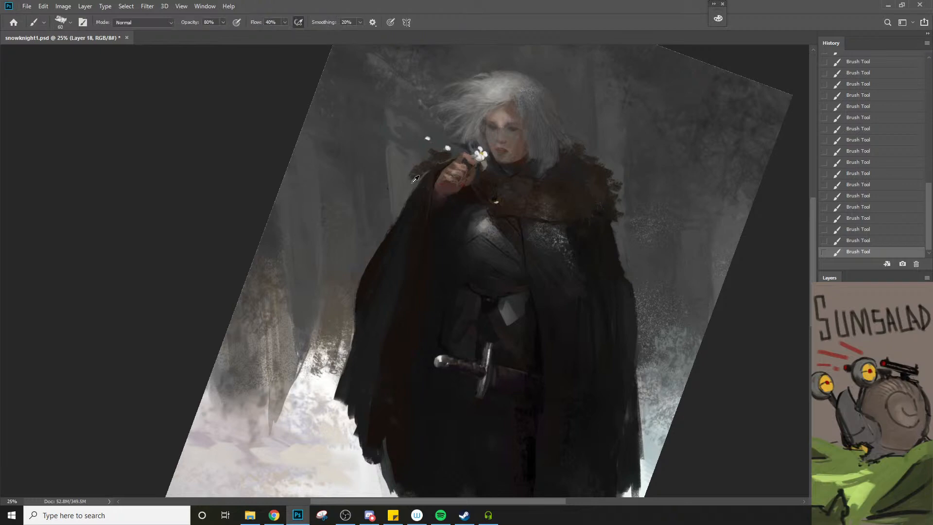
pyautogui.press('[')
pyautogui.keyDown('alt'); pyautogui.click(413, 175); pyautogui.keyUp('alt')
pyautogui.press(']')
pyautogui.press(']')
pyautogui.press(']')
pyautogui.press(']')
pyautogui.press(']')
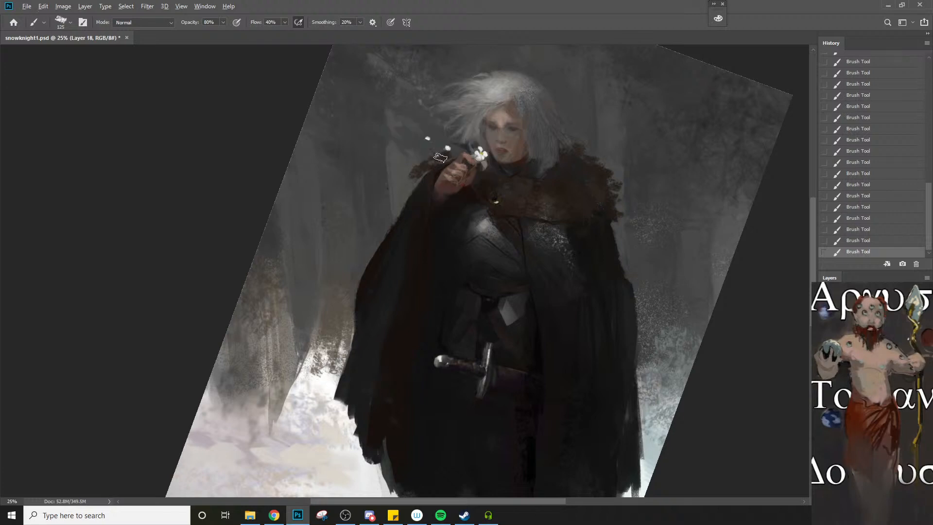
pyautogui.press('[')
pyautogui.press('[')
pyautogui.press(']')
# Sample a tone beside the hair and rework the fur on the far shoulder, ending with a 125 px brush
pyautogui.keyDown('alt'); pyautogui.click(590, 145); pyautogui.keyUp('alt')
pyautogui.press(']')
pyautogui.press(']')
pyautogui.press(']')
pyautogui.press(']')
pyautogui.press('[')
pyautogui.press('[')
pyautogui.press('[')
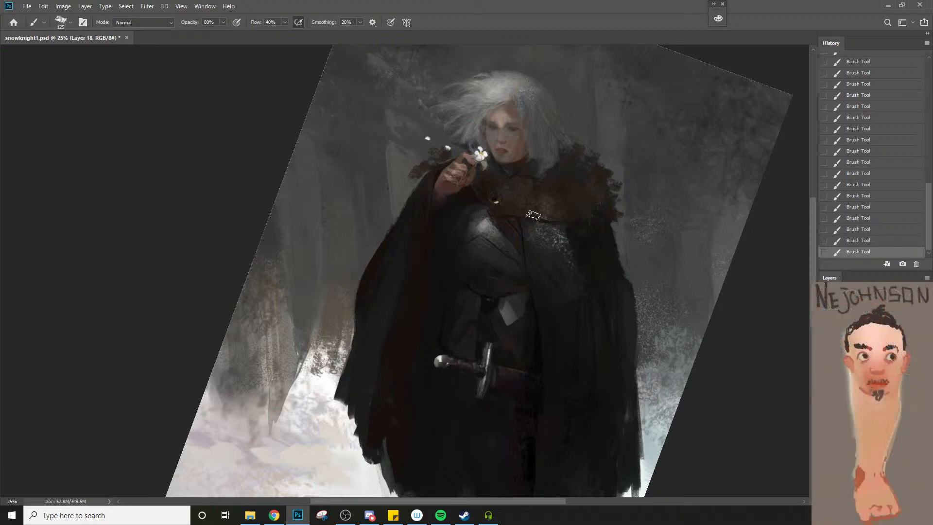
# Sample the chest strap's dark brown below the clasp and reduce the brush to 15 px for detail work
pyautogui.press('z')
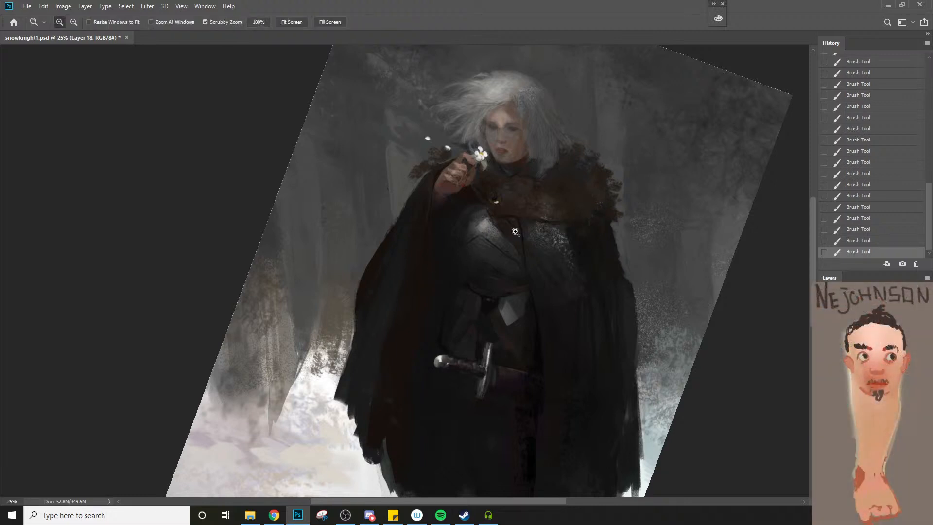
pyautogui.click(513, 206)
pyautogui.click(506, 207)
pyautogui.press('b')
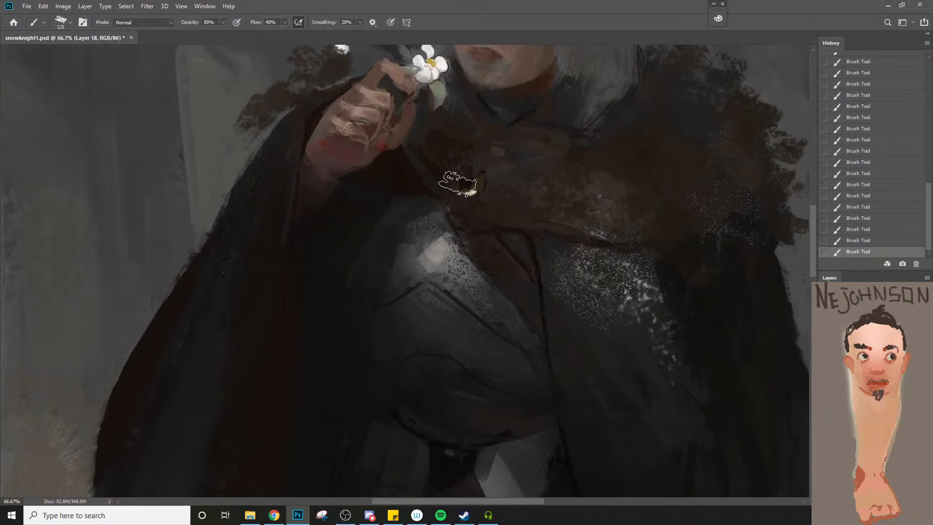
pyautogui.press('[')
pyautogui.press('[')
pyautogui.press('[')
pyautogui.press('[')
pyautogui.press('[')
pyautogui.press('[')
pyautogui.press('[')
pyautogui.press('[')
pyautogui.press('[')
pyautogui.press('[')
pyautogui.keyDown('alt'); pyautogui.click(518, 252); pyautogui.keyUp('alt')
pyautogui.press('[')
pyautogui.press('[')
# Set the foreground color to black (000000) and darken the strap and collar edges below the clasp, enlarging the brush to 25 px
pyautogui.press('n')
pyautogui.moveTo(585, 255); pyautogui.dragTo(590, 260)
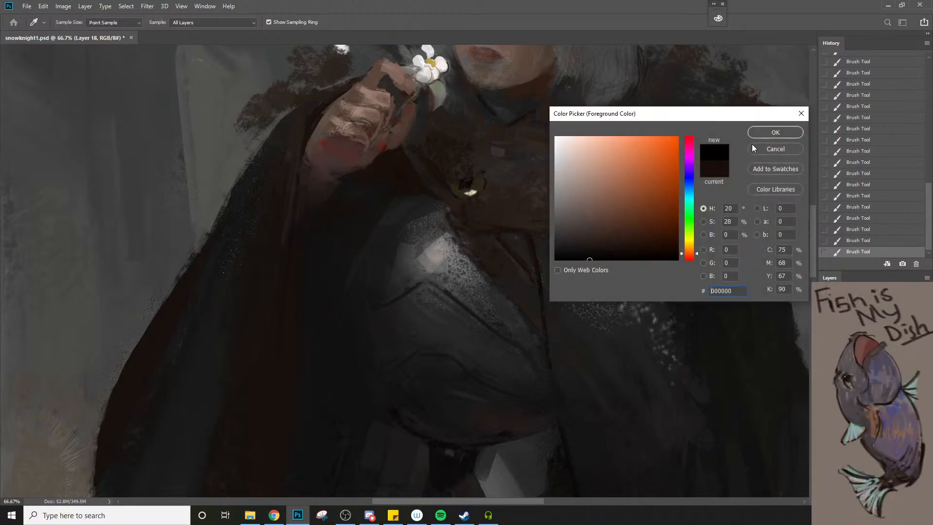
pyautogui.click(758, 135)
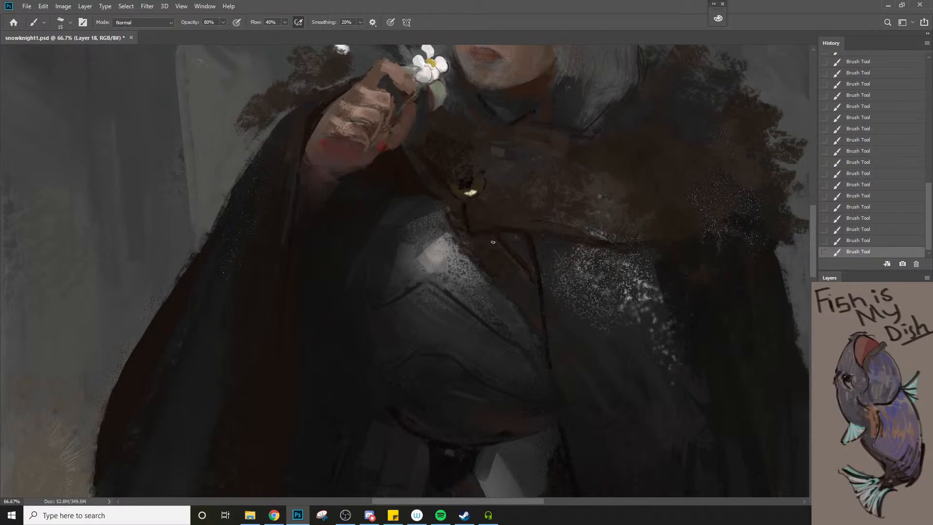
pyautogui.press(']')
pyautogui.press(']')
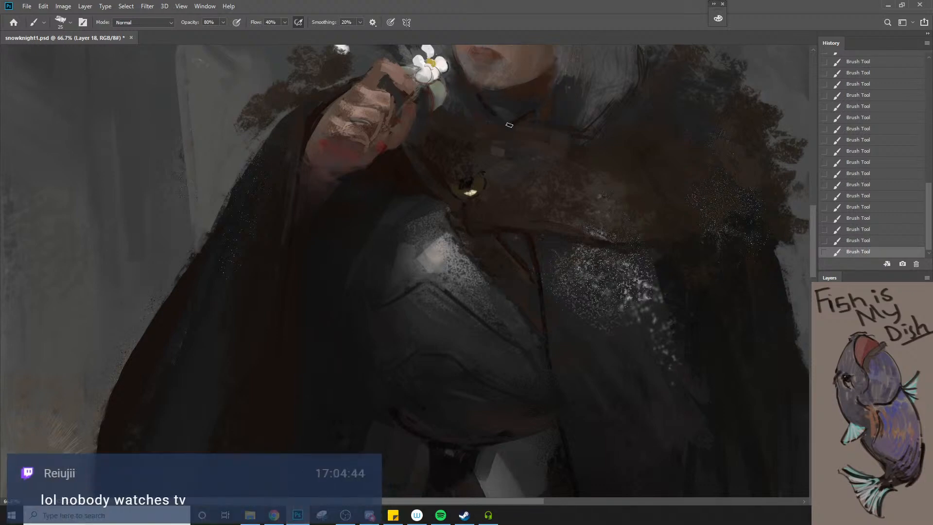
# Sample a tone at the collar's lower edge and paint the upper edge of the fur collar, enlarging the brush
pyautogui.press('z')
pyautogui.moveTo(527, 128); pyautogui.dragTo(508, 158)
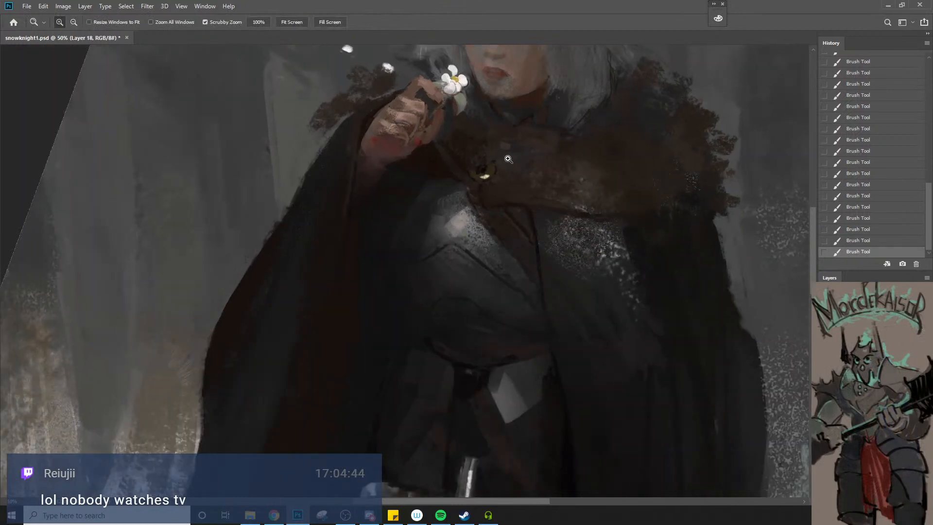
pyautogui.press('space')
pyautogui.moveTo(430, 250); pyautogui.dragTo(448, 327)
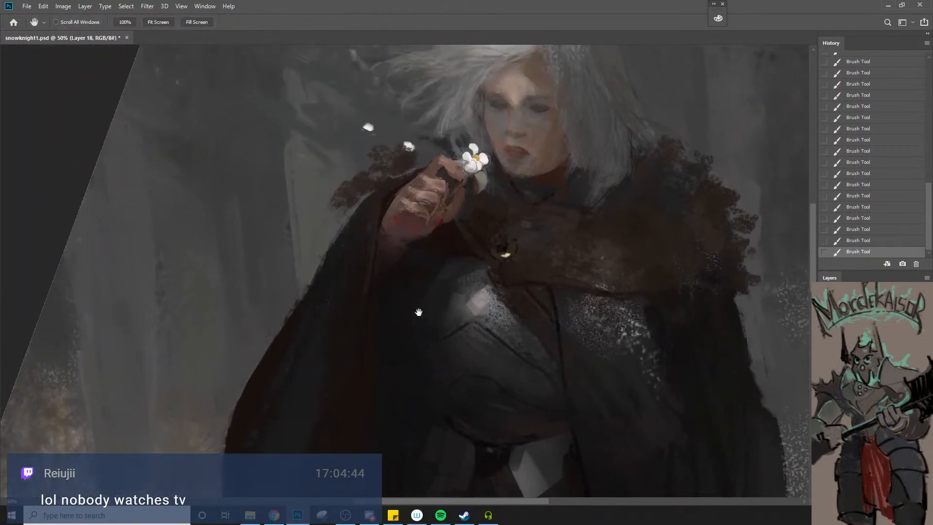
pyautogui.keyDown('alt'); pyautogui.click(372, 326); pyautogui.keyUp('alt')
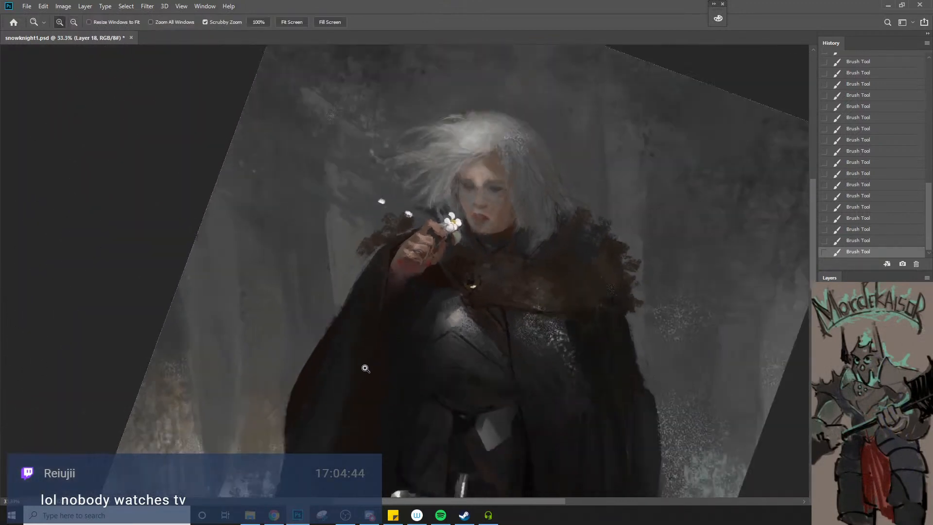
pyautogui.click(502, 306)
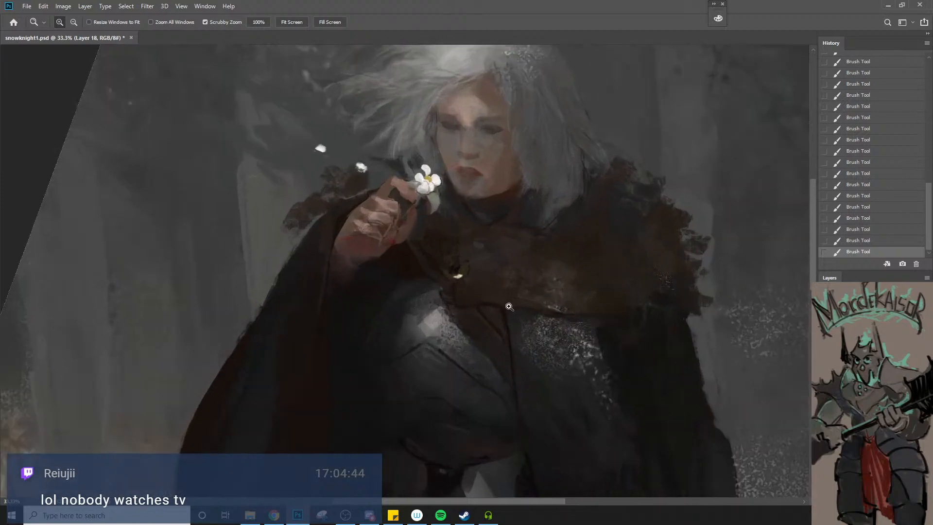
pyautogui.press('b')
pyautogui.keyDown('alt'); pyautogui.click(554, 315); pyautogui.keyUp('alt')
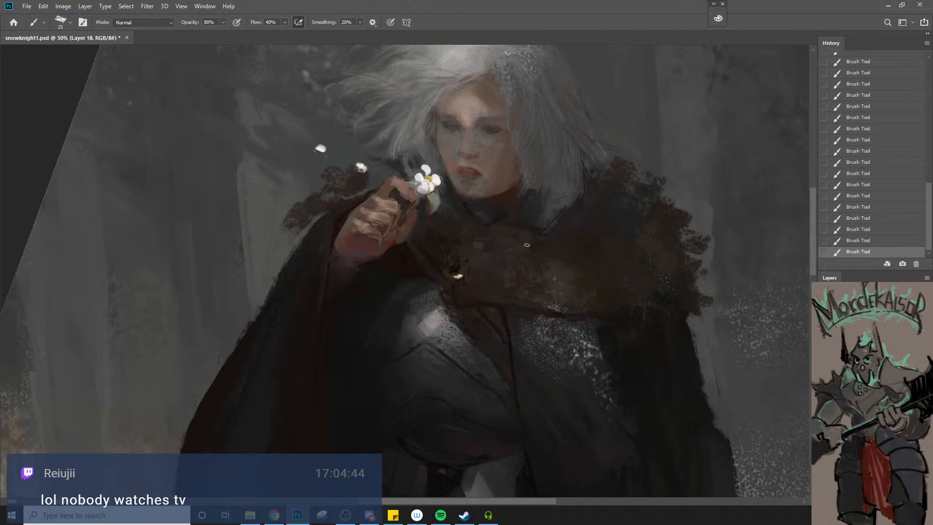
pyautogui.press(']')
pyautogui.press(']')
pyautogui.press(']')
pyautogui.press(']')
pyautogui.press(']')
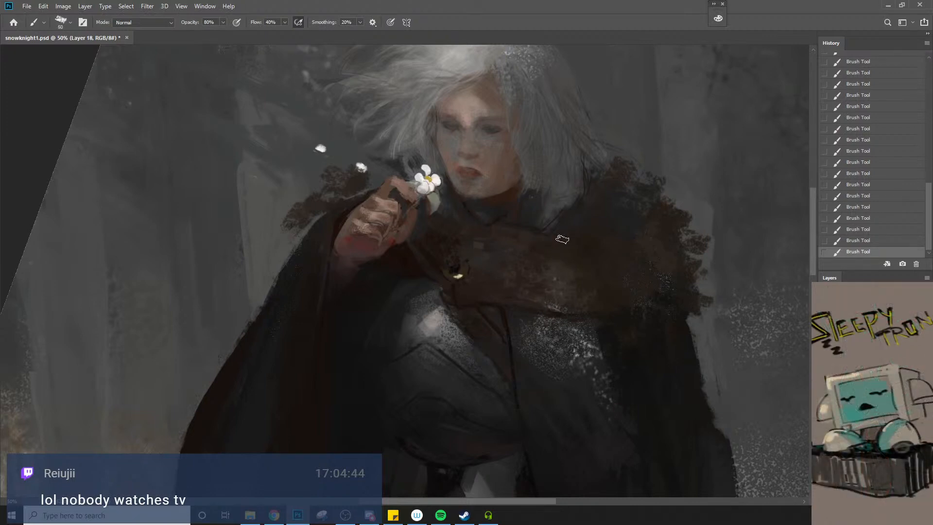
# Blend the fur collar beneath the hair with a varied brush size, finishing at 200 px
pyautogui.press(']')
pyautogui.press(']')
pyautogui.press(']')
pyautogui.press('[')
pyautogui.press('[')
pyautogui.press(']')
pyautogui.press(']')
pyautogui.press(']')
pyautogui.press(']')
pyautogui.press(']')
pyautogui.press(']')
pyautogui.press(']')
pyautogui.press(']')
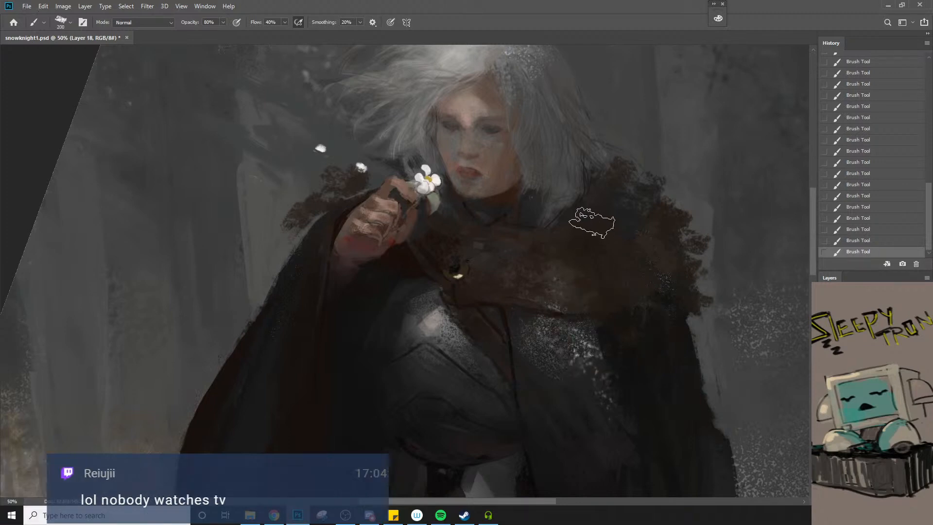
# Try strokes on the fur collar at 60% flow, undo them and return the flow to 40%
pyautogui.press('6')
pyautogui.hotkey('ctrl', 'z')
pyautogui.moveTo(603, 300)
pyautogui.mouseDown()
pyautogui.moveTo(594, 215)
pyautogui.moveTo(589, 233)
pyautogui.mouseUp()
pyautogui.hotkey('ctrl', 'z')
pyautogui.press('4')
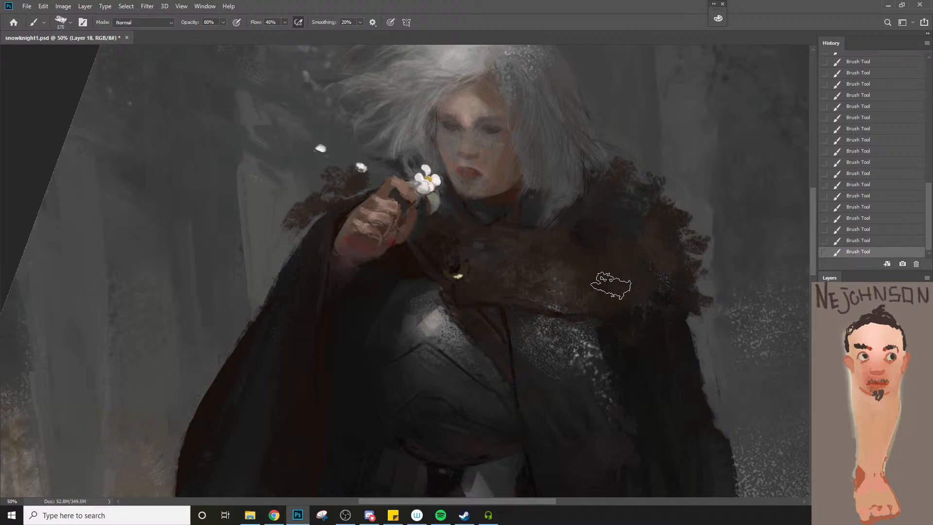
# Sample a tone beside the raised hand and paint the cloak's sleeve edge with a 50 px brush, reducing it to finish
pyautogui.press('z')
pyautogui.keyDown('alt'); pyautogui.click(603, 296); pyautogui.keyUp('alt')
pyautogui.keyDown('alt'); pyautogui.click(603, 296); pyautogui.keyUp('alt')
pyautogui.press('space')
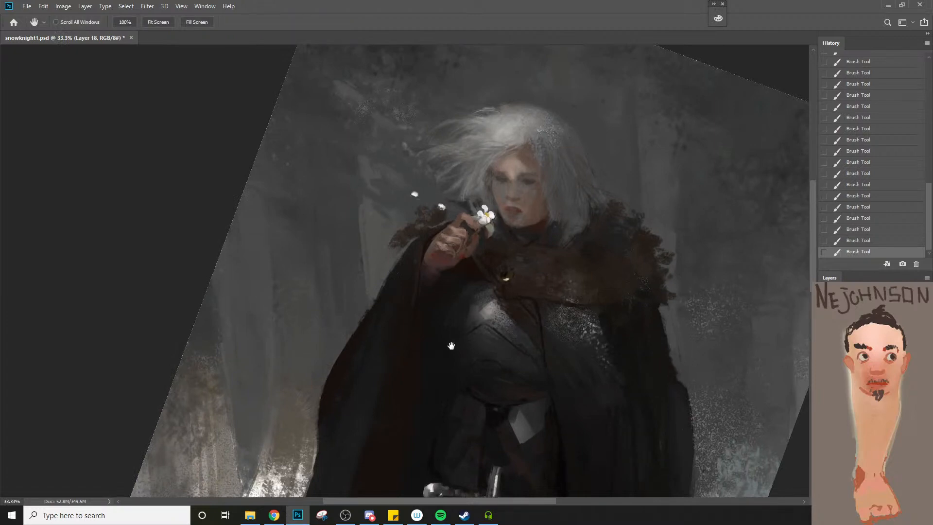
pyautogui.hotkey('ctrl', 'space')
pyautogui.click(438, 343)
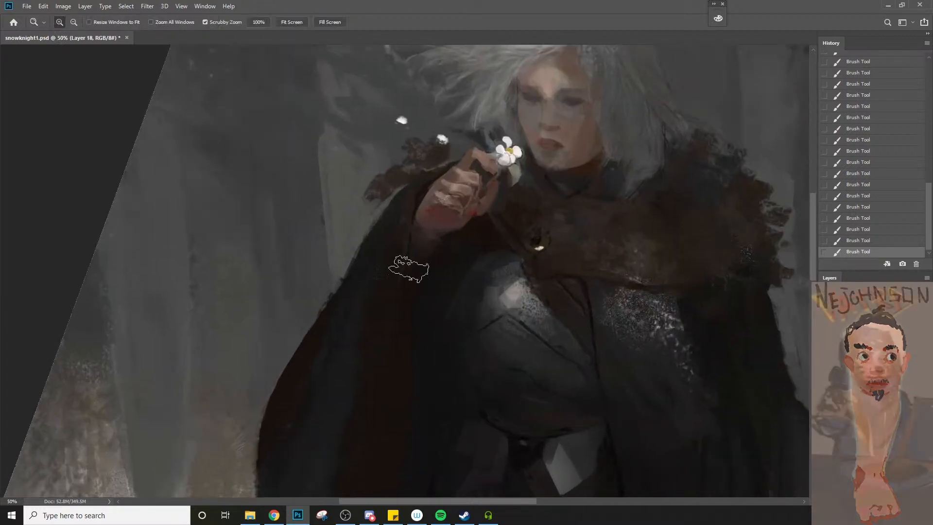
pyautogui.keyDown('alt'); pyautogui.click(408, 220); pyautogui.keyUp('alt')
pyautogui.press('[')
pyautogui.press('[')
pyautogui.press('[')
pyautogui.press('[')
pyautogui.press('[')
pyautogui.press('[')
pyautogui.press('[')
pyautogui.press('[')
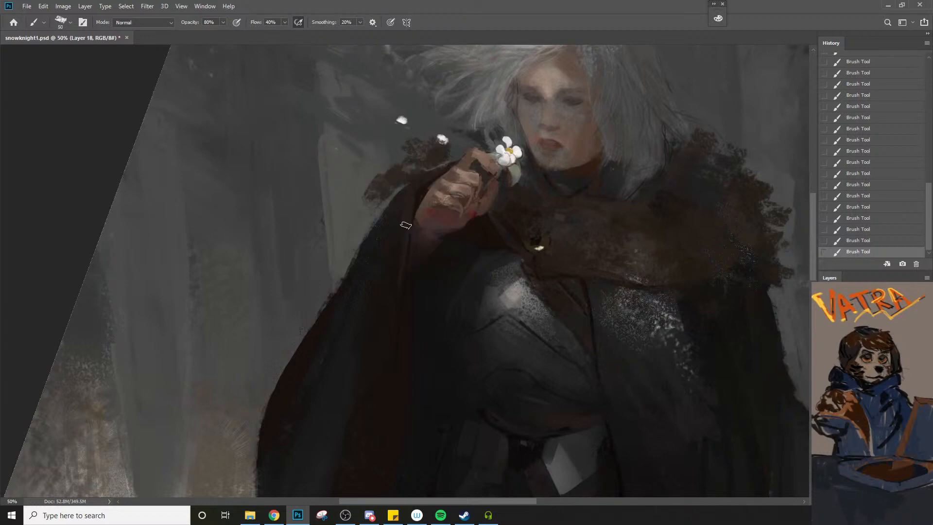
pyautogui.press('[')
# Sample the brown below the clasp and refine the chest strap, enlarging the brush from 35 to 50 px
pyautogui.hotkey('ctrl', 'space')
pyautogui.keyDown('ctrl'); pyautogui.keyDown('alt'); pyautogui.click(395, 295); pyautogui.keyUp('alt'); pyautogui.keyUp('ctrl')
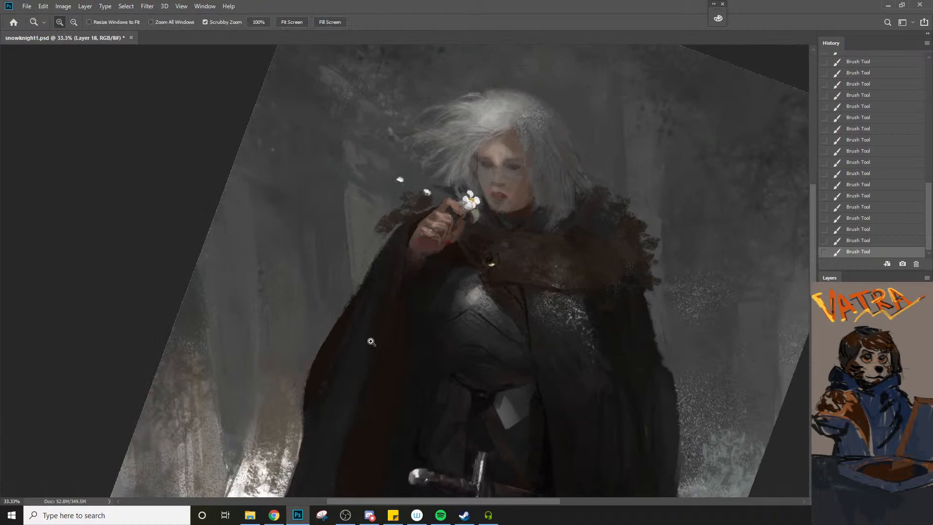
pyautogui.keyDown('ctrl'); pyautogui.click(476, 307); pyautogui.keyUp('ctrl')
pyautogui.keyDown('ctrl'); pyautogui.click(476, 307); pyautogui.keyUp('ctrl')
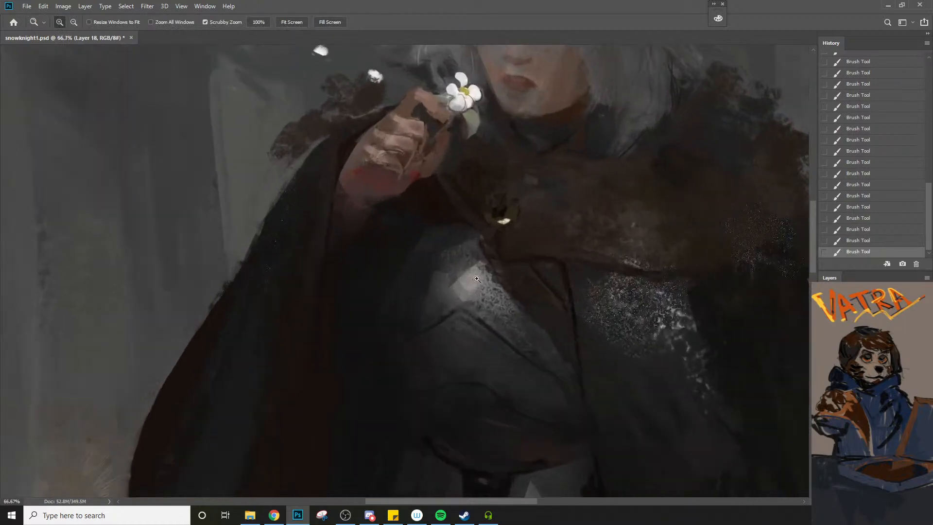
pyautogui.keyDown('alt'); pyautogui.click(494, 249); pyautogui.keyUp('alt')
pyautogui.press('[')
pyautogui.press(']')
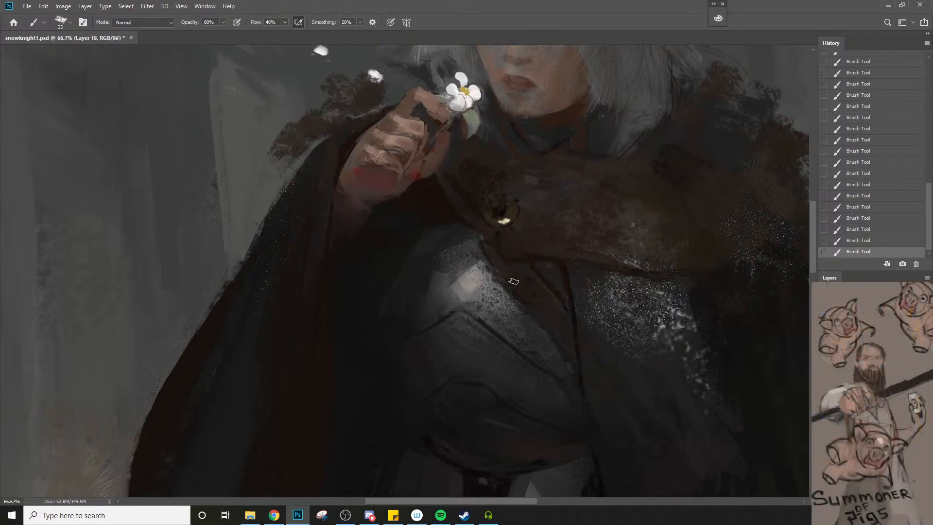
pyautogui.press(']')
pyautogui.press(']')
pyautogui.press(']')
pyautogui.press(']')
pyautogui.press('[')
# Sample the cloak's dark tone below the fur collar and paint the shadow there with a 70 px brush
pyautogui.press('space')
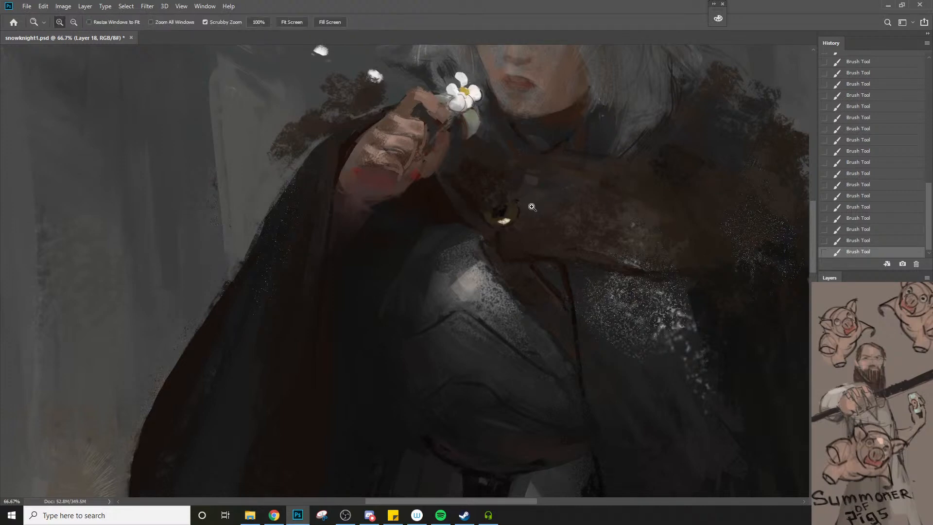
pyautogui.scroll(-1, 532, 202)
pyautogui.press('ctrl')
pyautogui.scroll(-1, 474, 280)
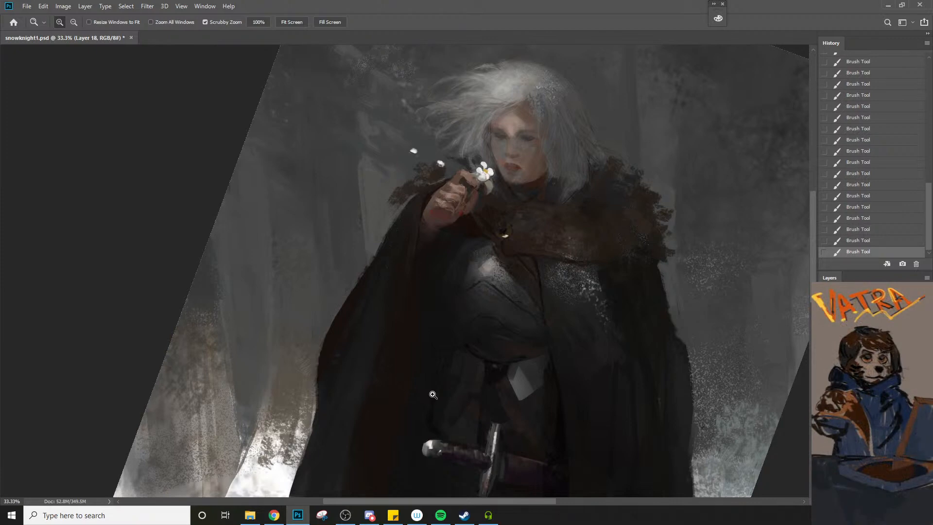
pyautogui.keyDown('alt'); pyautogui.click(625, 291); pyautogui.keyUp('alt')
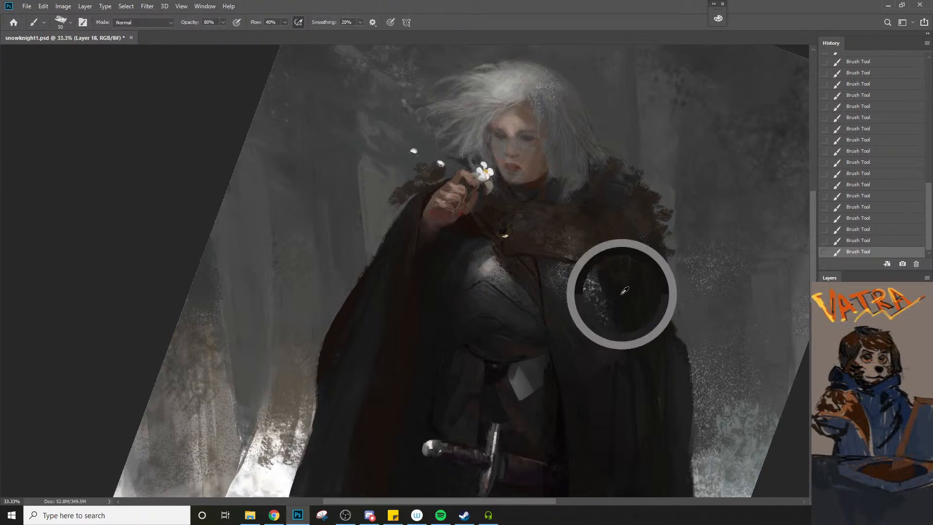
pyautogui.press(']')
pyautogui.press(']')
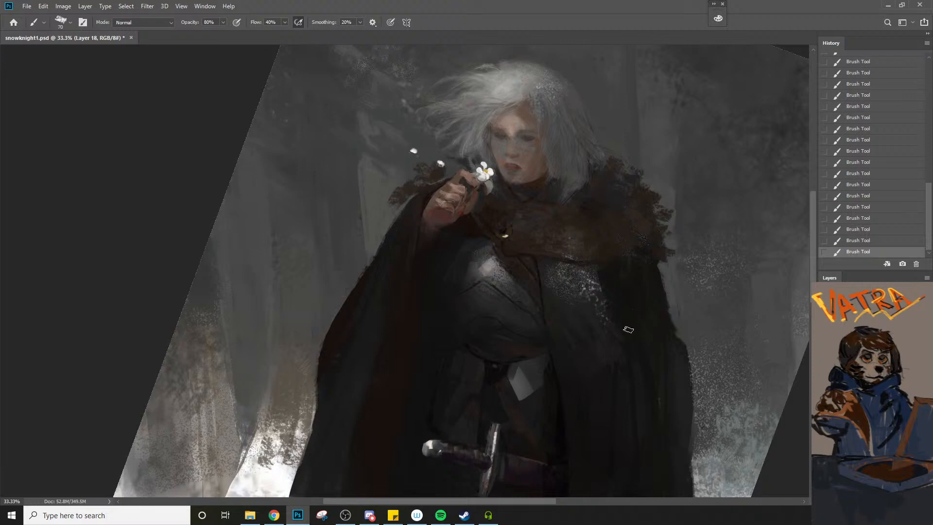
# Sample the cloak's dark tones beside the chest and paint the folds below the speckled highlights with a smaller brush
pyautogui.keyDown('alt'); pyautogui.click(632, 319); pyautogui.keyUp('alt')
pyautogui.moveTo(575, 373); pyautogui.dragTo(561, 280)
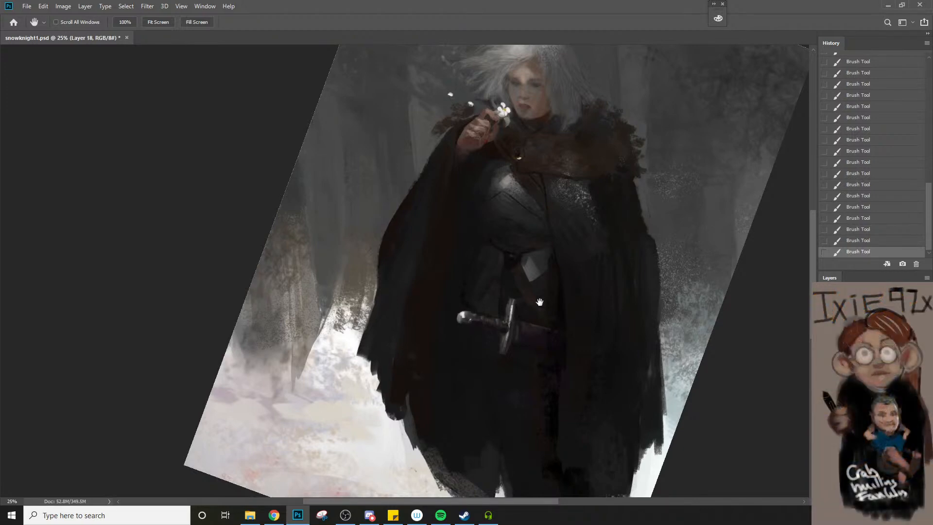
pyautogui.keyDown('alt'); pyautogui.click(604, 234); pyautogui.keyUp('alt')
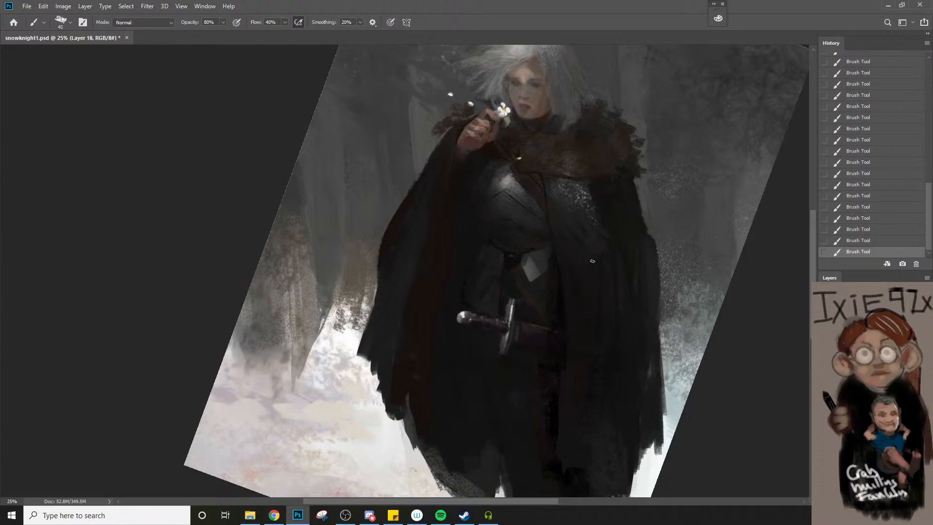
# Undo the last two brush strokes on the cloak and restore them to compare the versions
pyautogui.hotkey('ctrl', 'z')
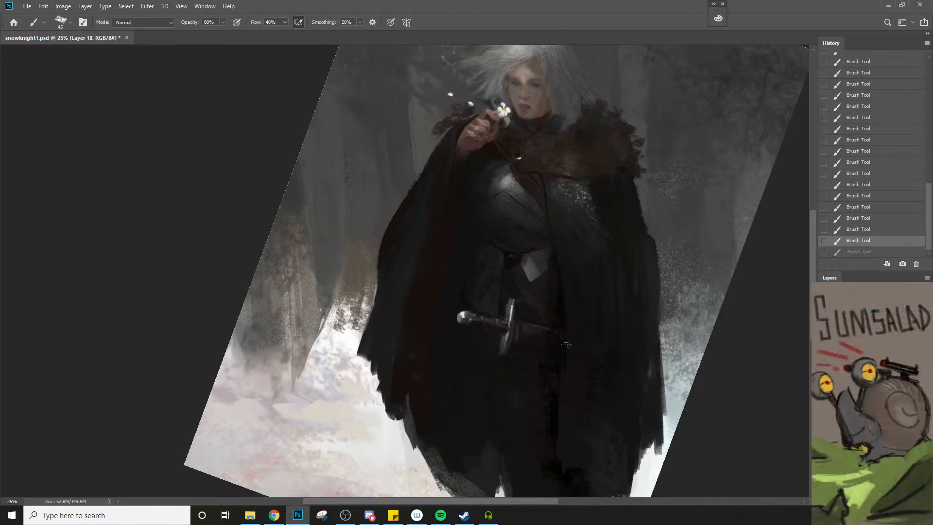
pyautogui.hotkey('ctrl', 'z')
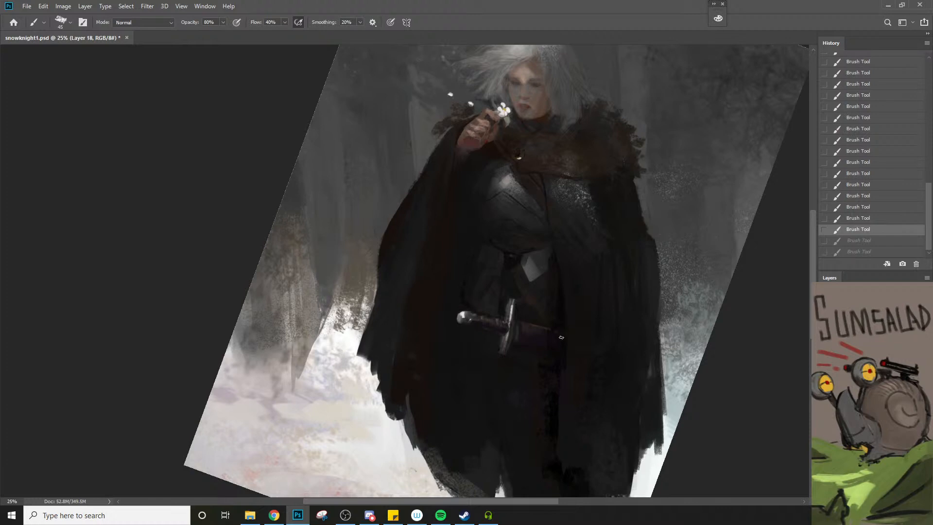
pyautogui.scroll(1, 510, 178)
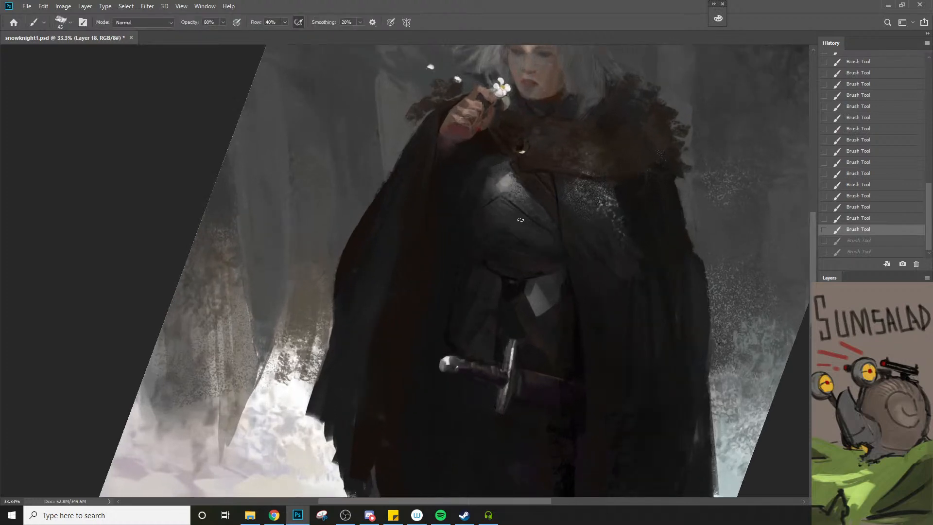
pyautogui.hotkey('ctrl', 'shift', 'z')
pyautogui.hotkey('ctrl', 'shift', 'z')
# Refine the breastplate's diagonal ridge and lower shading, starting with a 25 px brush and enlarging it to 30 px
pyautogui.press('[')
pyautogui.press('[')
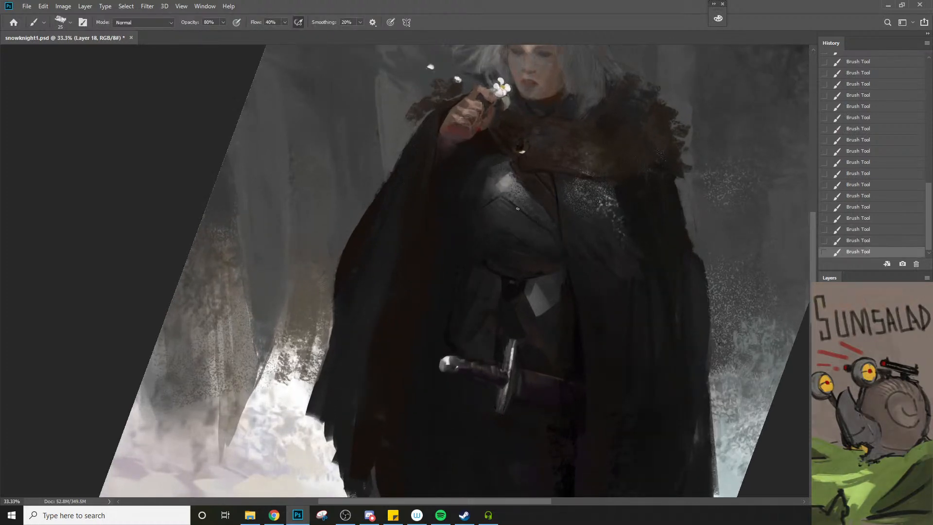
pyautogui.press(']')
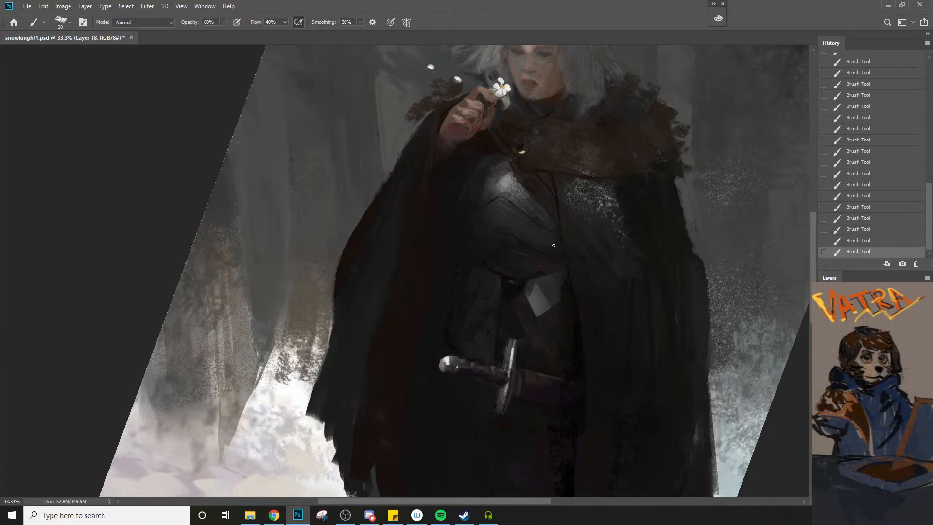
pyautogui.press(']')
# Paint the dark waist area below the breastplate with a 70 px brush, reducing it to 60 px to finish
pyautogui.press('z')
pyautogui.keyDown('alt'); pyautogui.click(474, 268); pyautogui.keyUp('alt')
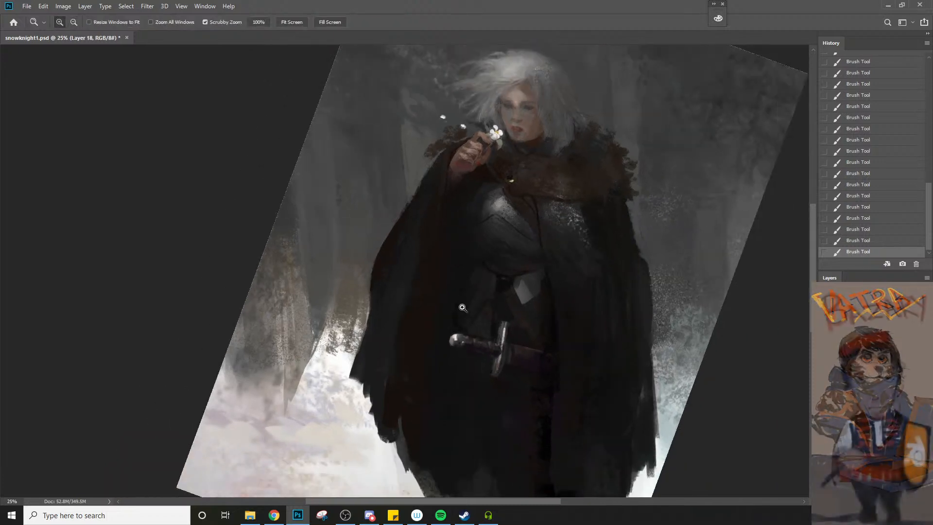
pyautogui.keyDown('alt'); pyautogui.click(461, 310); pyautogui.keyUp('alt')
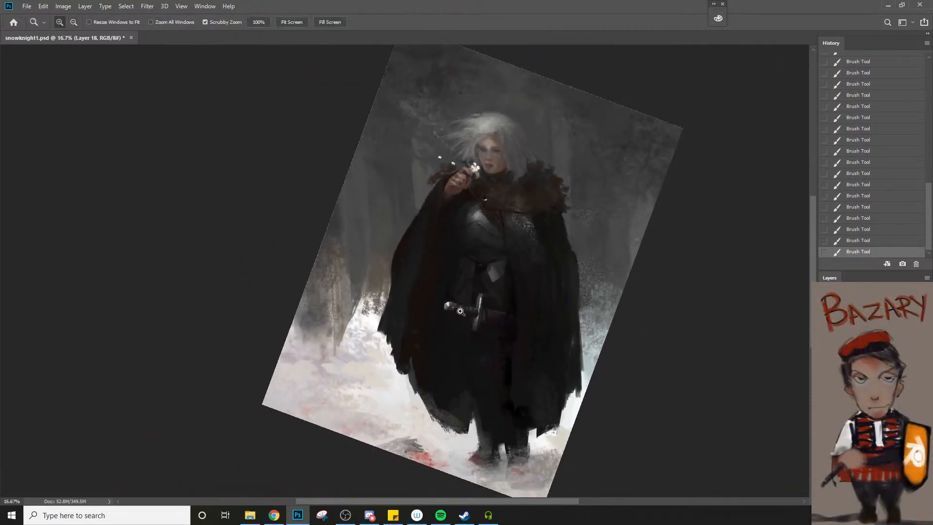
pyautogui.click(468, 269)
pyautogui.press('b')
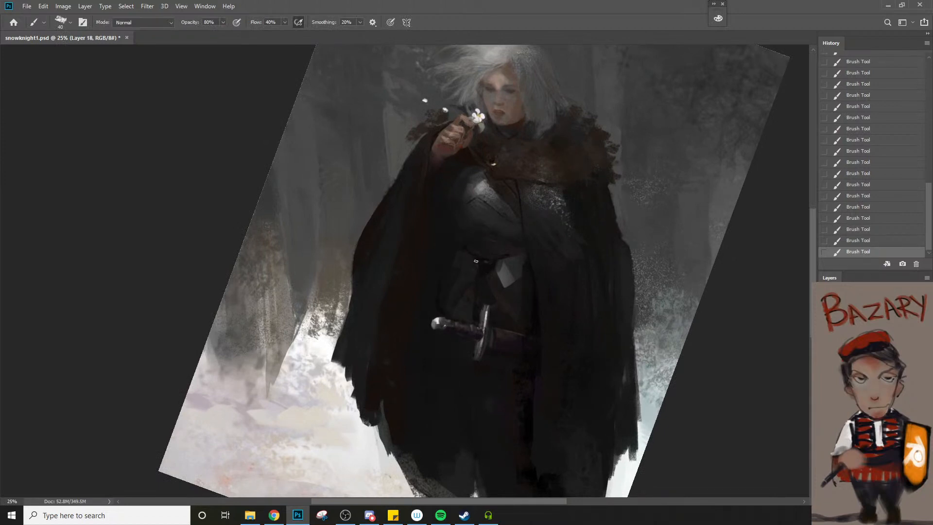
pyautogui.press(']')
pyautogui.press(']')
pyautogui.press(']')
pyautogui.moveTo(476, 273); pyautogui.dragTo(470, 267)
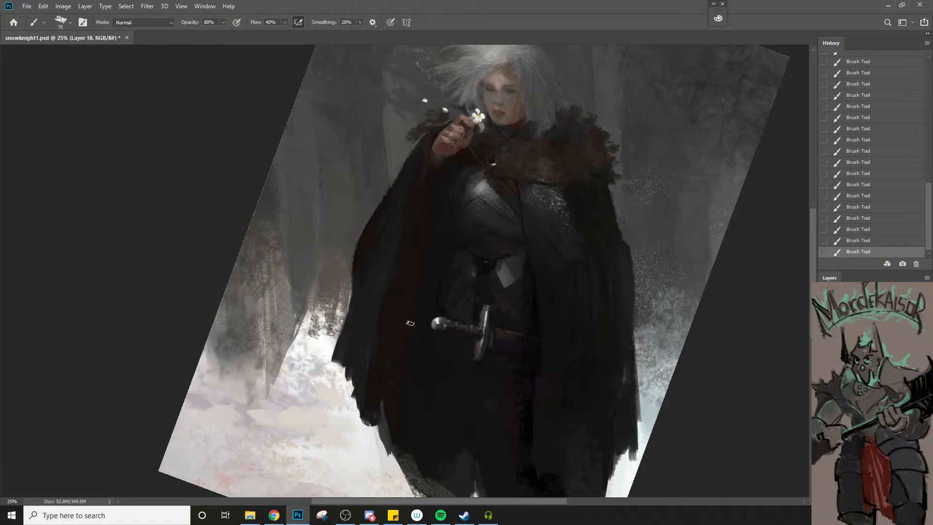
pyautogui.press('[')
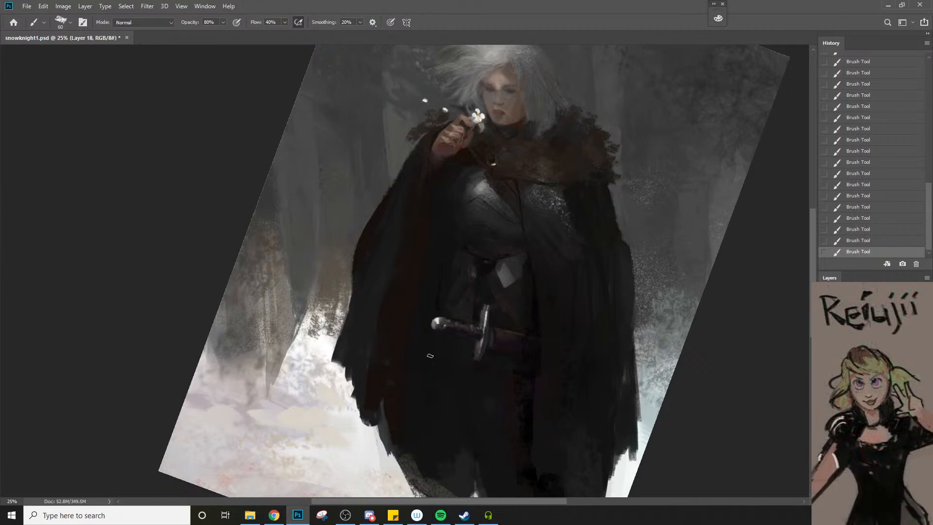
# Sample the dark tone below the scabbard, set the flow to 20%, and refine the scabbard's lower edge with a 25 to 30 px brush
pyautogui.click(523, 378)
pyautogui.press('[')
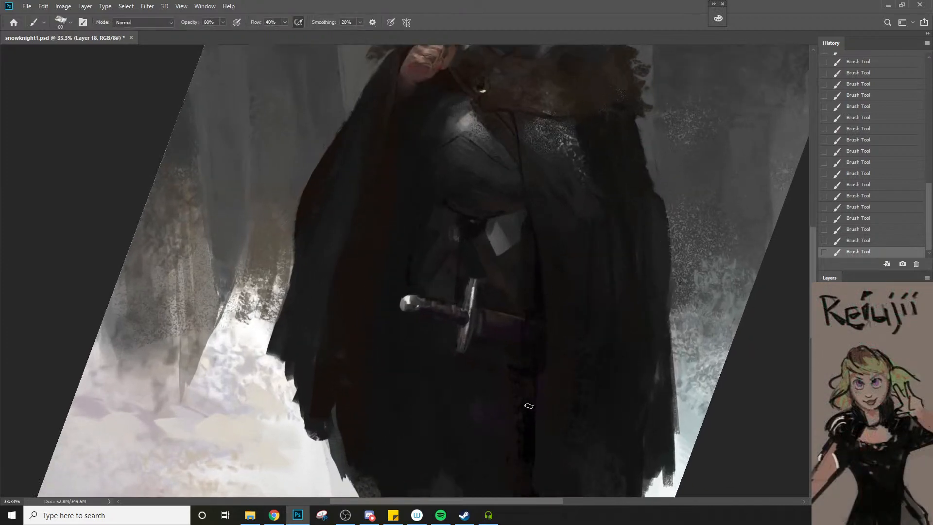
pyautogui.press('[')
pyautogui.press('[')
pyautogui.hotkey('ctrl', 'z')
pyautogui.hotkey('shift', '2')
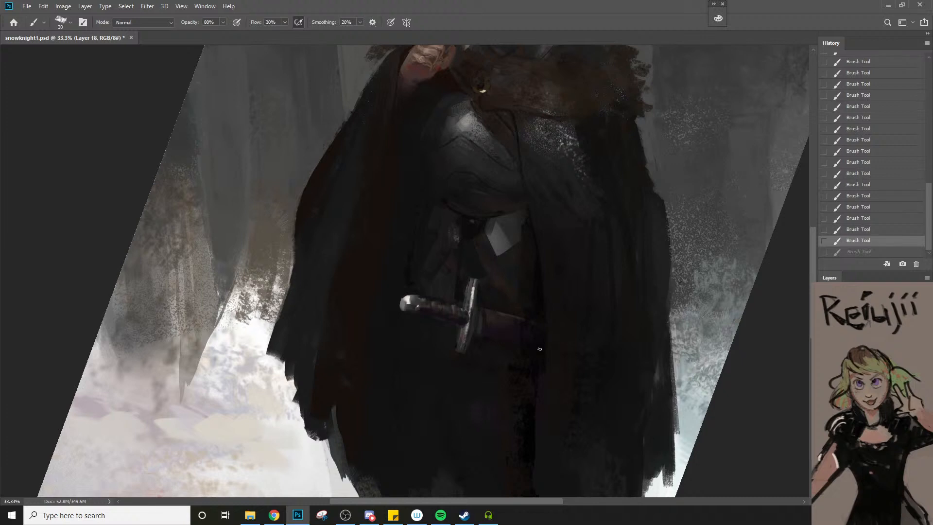
pyautogui.moveTo(539, 349); pyautogui.dragTo(510, 346)
pyautogui.hotkey('ctrl', 'z')
pyautogui.press('[')
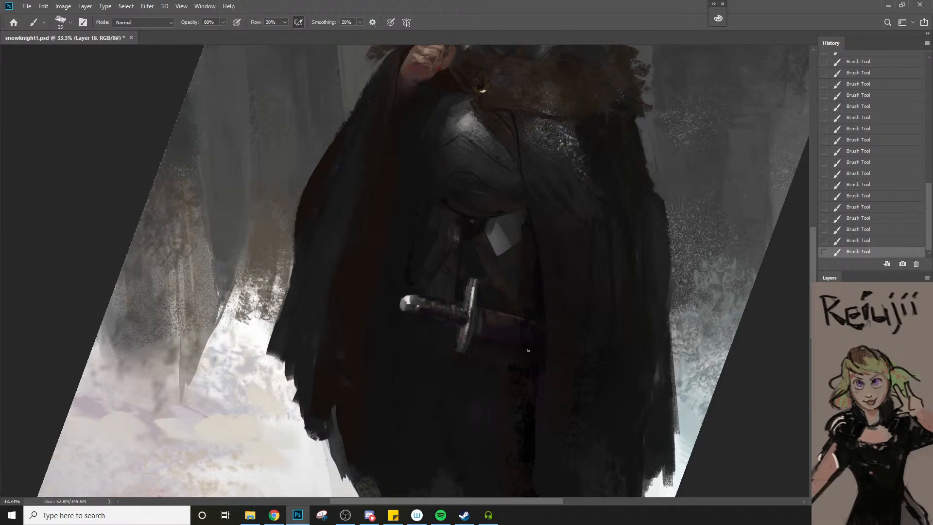
pyautogui.press(']')
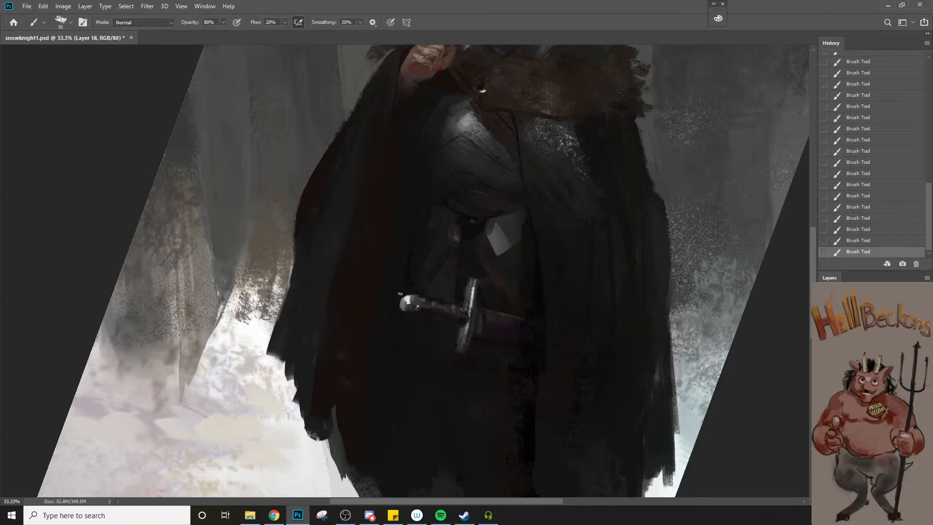
# Refine the dark waist beside the metal plate and the area around the sword's pommel with a 25 to 30 px brush
pyautogui.hotkey('ctrl', 'space')
pyautogui.moveTo(410, 319); pyautogui.dragTo(387, 370)
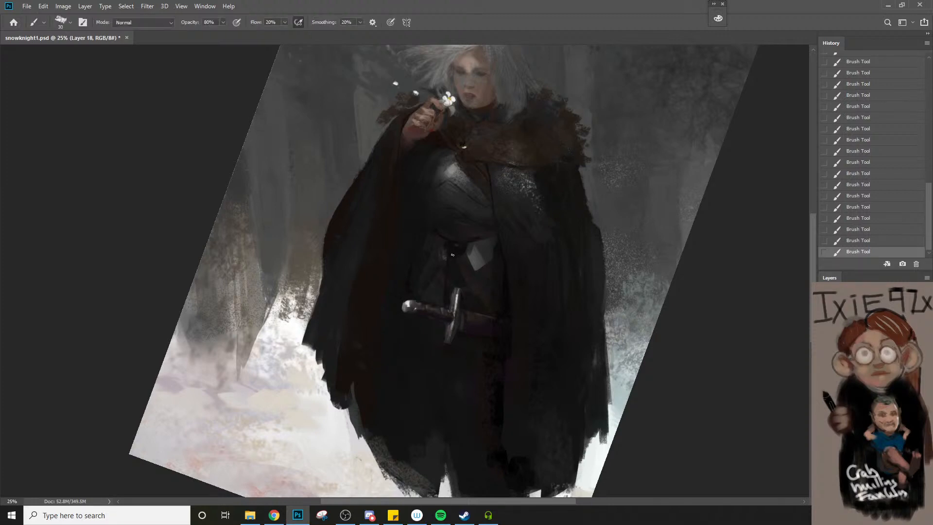
pyautogui.press('[')
pyautogui.press('[')
pyautogui.press('[')
pyautogui.press(']')
pyautogui.press(']')
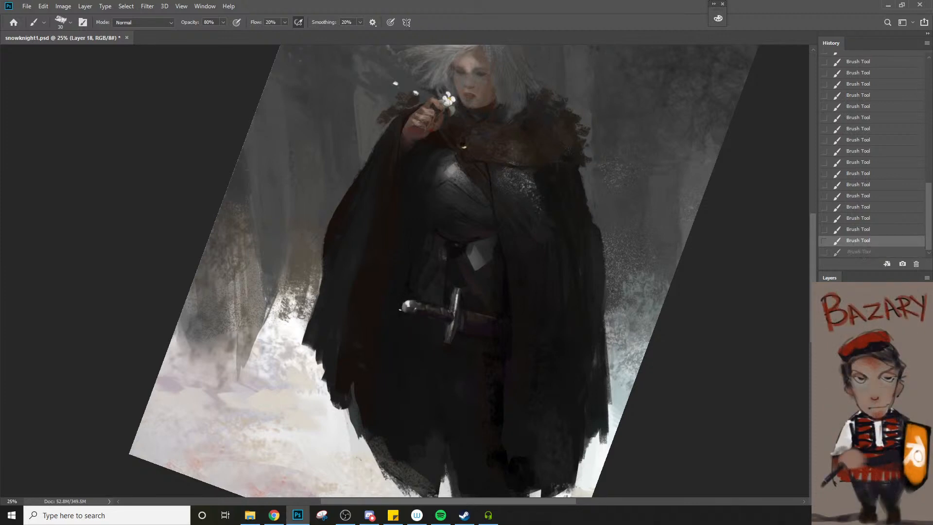
pyautogui.press('[')
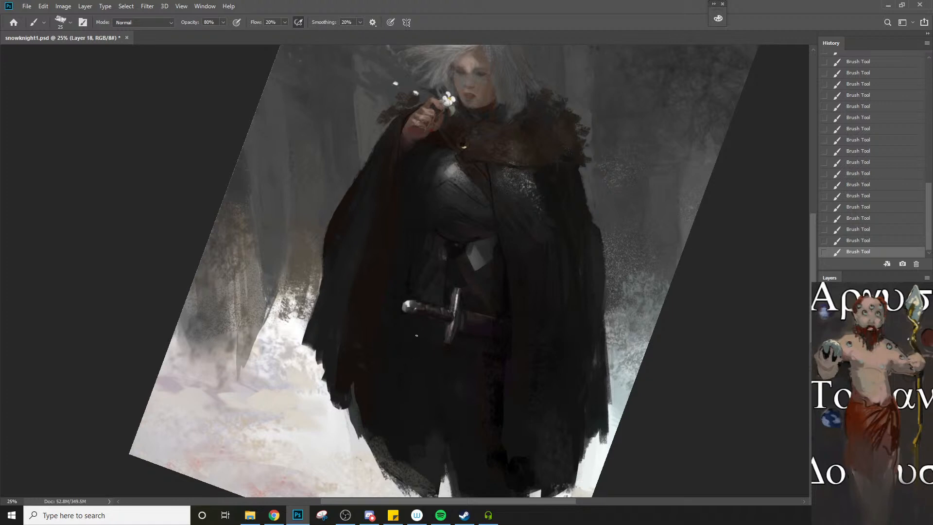
pyautogui.press(']')
# Sample a tone beside the cloak's outer edge and refine the waist and the thigh contour below the sword with a 25 to 35 px brush
pyautogui.press('z')
pyautogui.keyDown('alt'); pyautogui.click(420, 367); pyautogui.keyUp('alt')
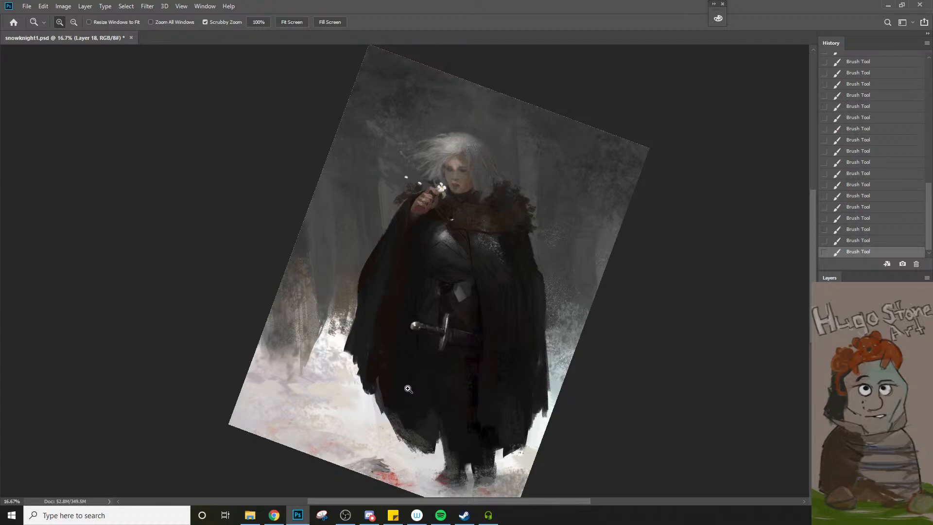
pyautogui.press('b')
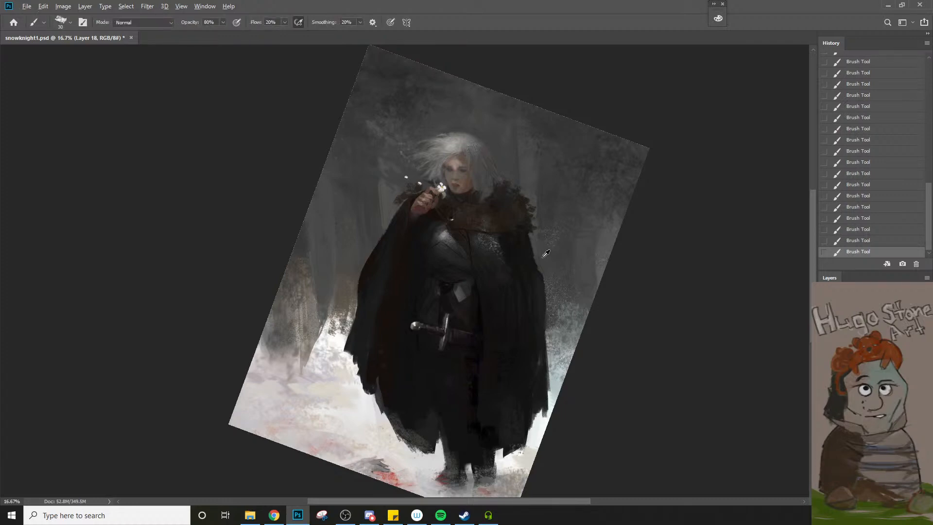
pyautogui.keyDown('alt'); pyautogui.click(551, 267); pyautogui.keyUp('alt')
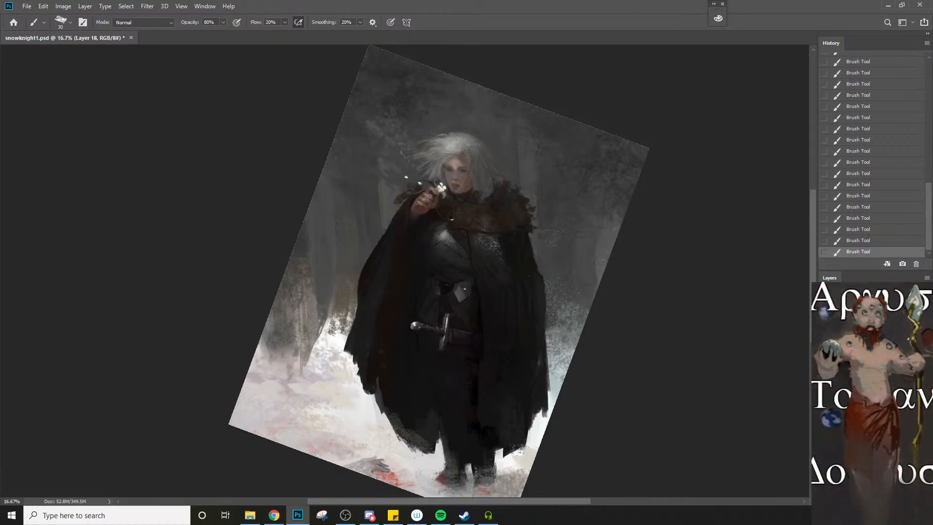
pyautogui.press('[')
pyautogui.press(']')
pyautogui.press('[')
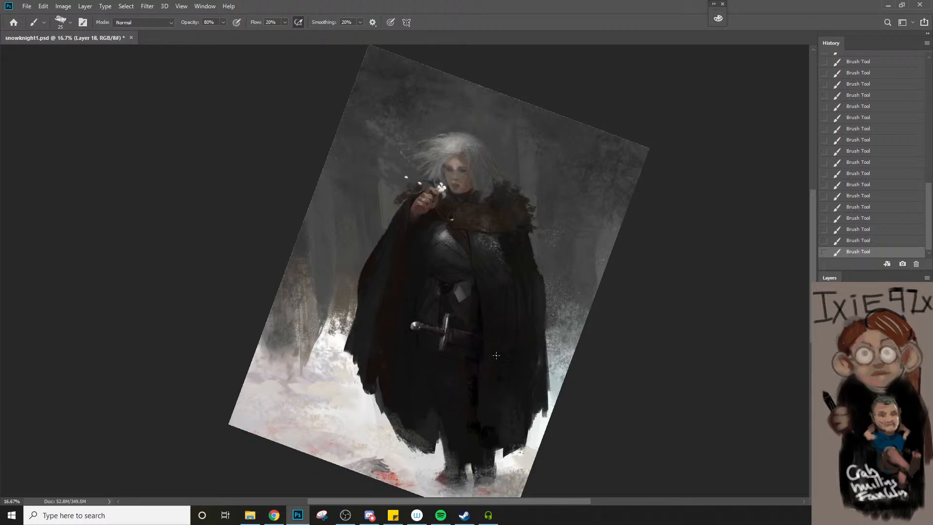
pyautogui.press(']')
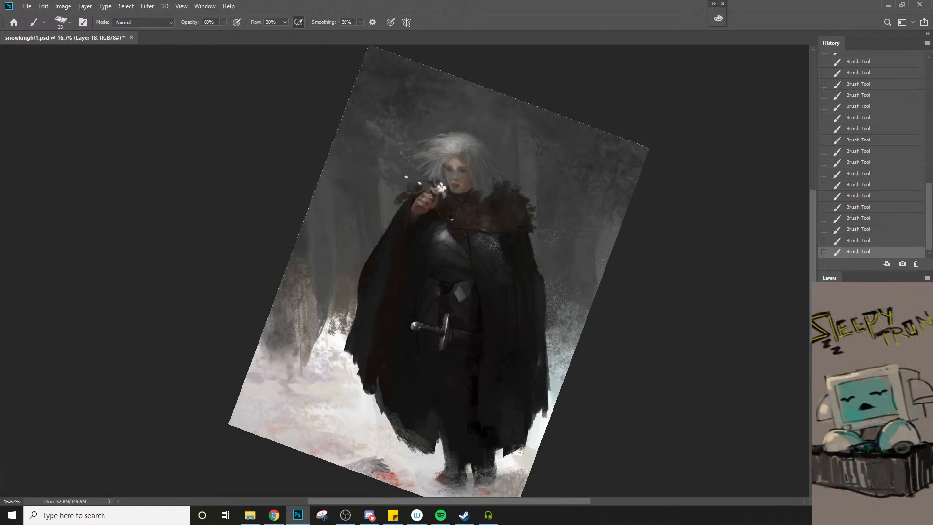
pyautogui.press(']')
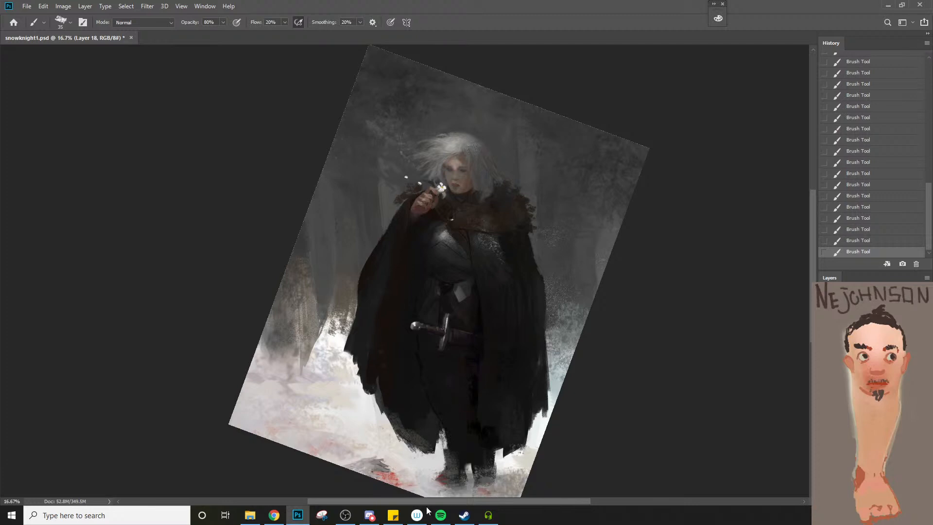
pyautogui.moveTo(392, 515)
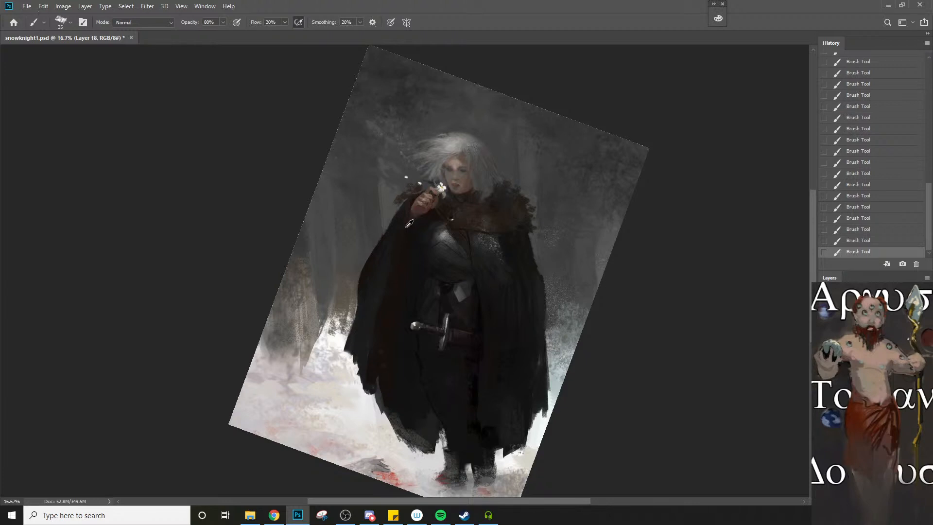
# Sample a tone beside the raised hand, paint the sleeve's inner fold with a 70 px brush, and fade the stroke to 44% opacity
pyautogui.keyDown('alt'); pyautogui.click(401, 199); pyautogui.keyUp('alt')
pyautogui.press(']')
pyautogui.press(']')
pyautogui.press(']')
pyautogui.moveTo(405, 219); pyautogui.dragTo(397, 265)
pyautogui.hotkey('ctrl', 'shift', 'f')
pyautogui.write('44')
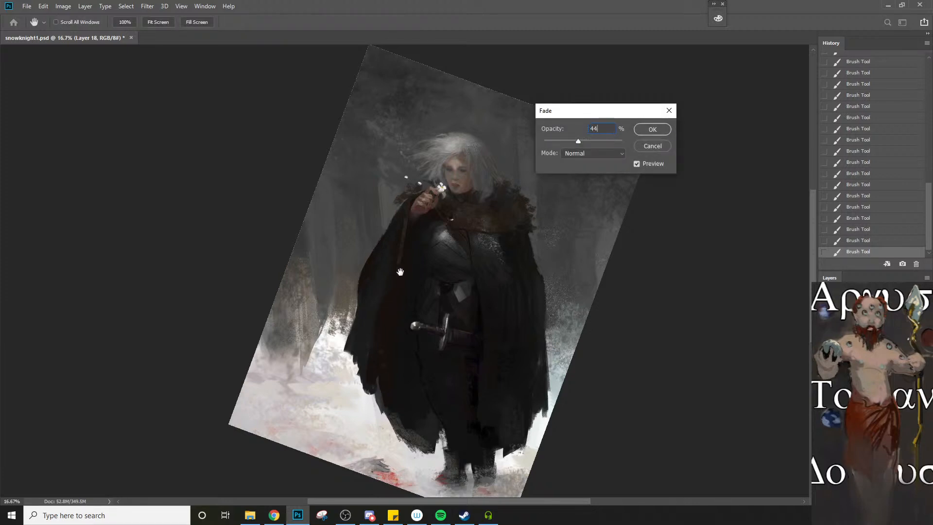
pyautogui.click(652, 129)
pyautogui.moveTo(403, 224)
pyautogui.mouseDown()
pyautogui.moveTo(416, 228)
pyautogui.moveTo(411, 248)
pyautogui.mouseUp()
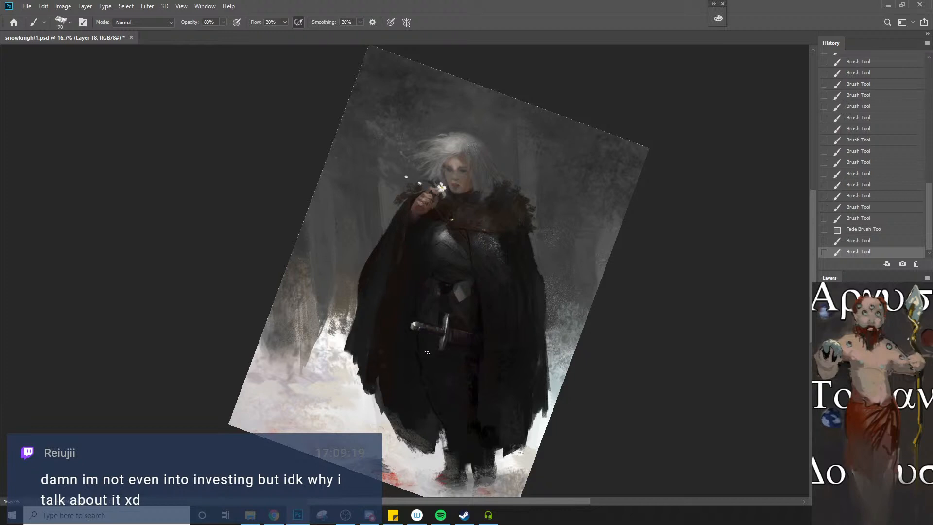
# Paint broad strokes across the thighs below the sword with a 200 px brush at 40% flow
pyautogui.press(']')
pyautogui.press(']')
pyautogui.press(']')
pyautogui.press(']')
pyautogui.press(']')
pyautogui.press(']')
pyautogui.moveTo(431, 382); pyautogui.dragTo(458, 377)
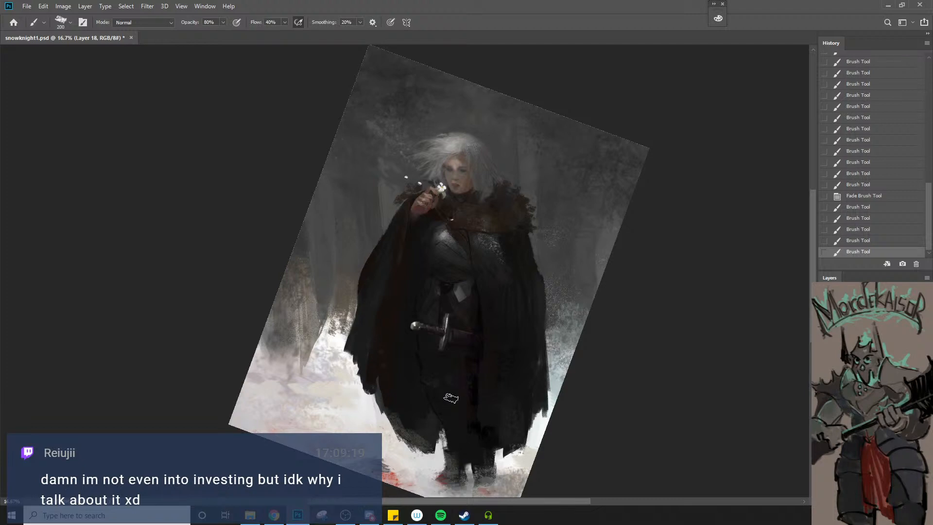
# Sample the near-black between the legs and paint above the boots with an 80 px brush, undoing the last stroke
pyautogui.keyDown('alt'); pyautogui.click(475, 427); pyautogui.keyUp('alt')
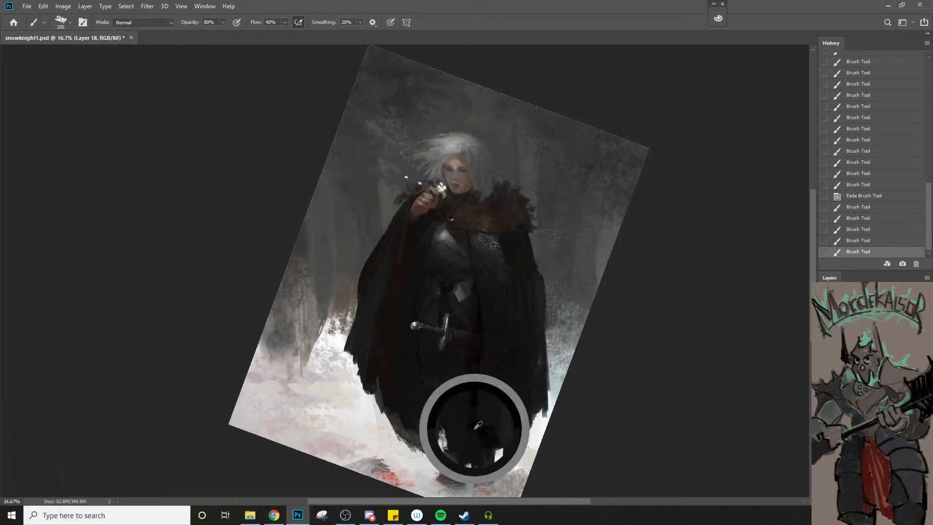
pyautogui.press('[')
pyautogui.press('[')
pyautogui.press('[')
pyautogui.press('[')
pyautogui.press('[')
pyautogui.press('[')
pyautogui.moveTo(448, 452); pyautogui.dragTo(467, 452)
pyautogui.hotkey('ctrl', 'z')
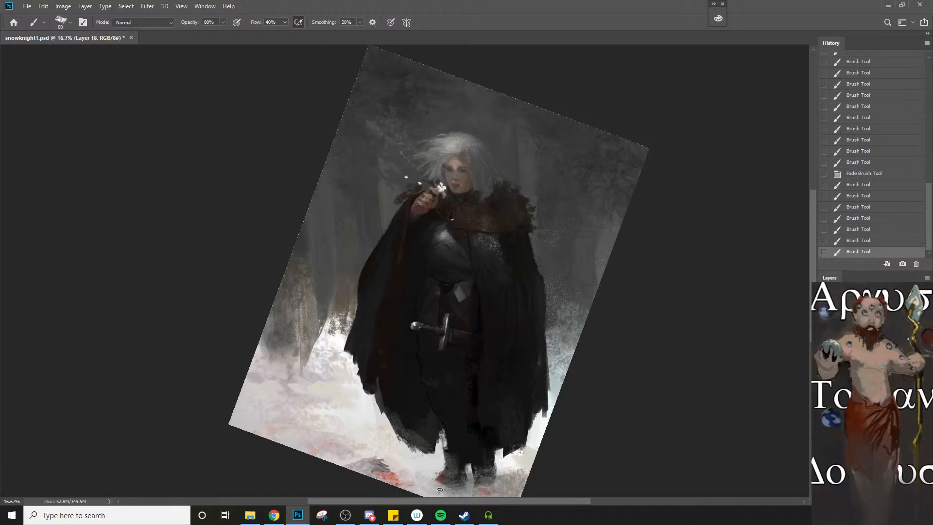
# Sample the reddish brown of the cloak's lining and paint long folds down it with a smaller brush
pyautogui.press('[')
pyautogui.keyDown('alt'); pyautogui.click(399, 262); pyautogui.keyUp('alt')
pyautogui.moveTo(401, 259); pyautogui.dragTo(390, 318)
pyautogui.moveTo(400, 274); pyautogui.dragTo(385, 328)
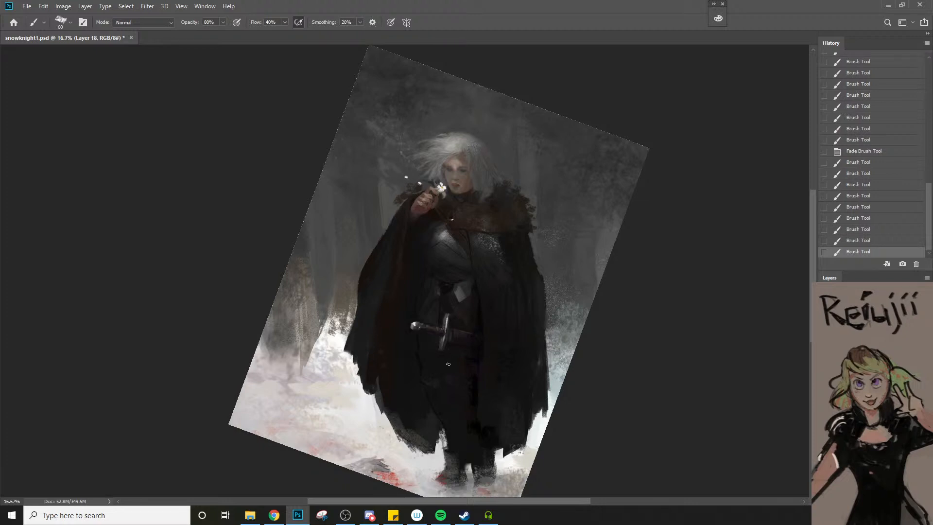
# Sample the dark tone between the legs and paint the lower leg with a 50 px brush, undoing the stroke along the thigh
pyautogui.keyDown('alt'); pyautogui.click(478, 389); pyautogui.keyUp('alt')
pyautogui.press('[')
pyautogui.moveTo(459, 389)
pyautogui.mouseDown()
pyautogui.moveTo(481, 394)
pyautogui.moveTo(456, 413)
pyautogui.mouseUp()
pyautogui.hotkey('ctrl', 'z')
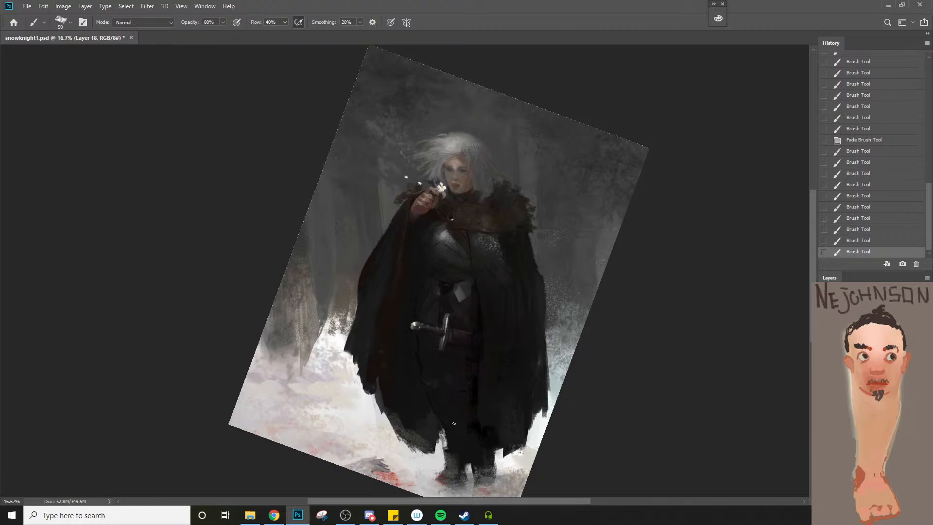
pyautogui.moveTo(452, 454)
pyautogui.mouseDown()
pyautogui.moveTo(470, 460)
pyautogui.moveTo(465, 438)
pyautogui.mouseUp()
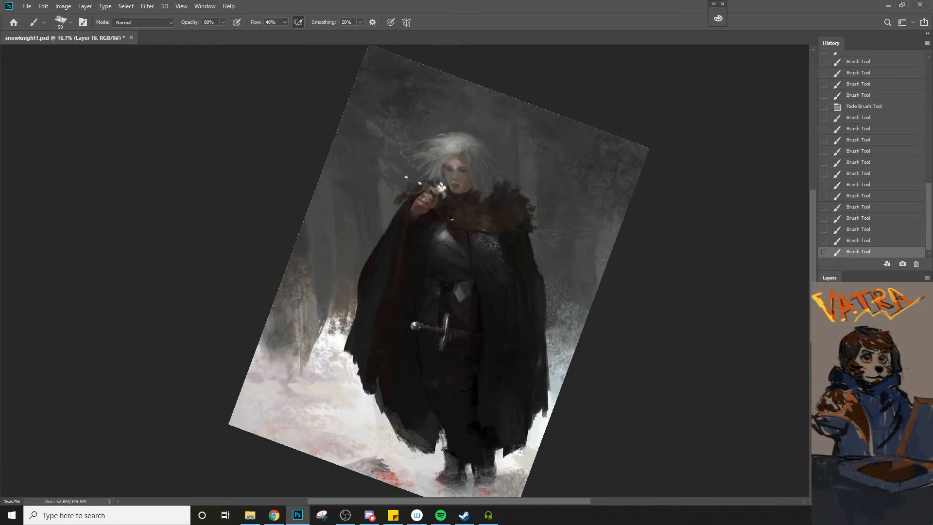
# Sample the gray of the metal waist plate and paint a matching highlight on the waist beside it, enlarging the brush to 80 px
pyautogui.hotkey('ctrl', 'space')
pyautogui.keyDown('ctrl'); pyautogui.click(481, 298); pyautogui.keyUp('ctrl')
pyautogui.keyDown('ctrl'); pyautogui.click(481, 298); pyautogui.keyUp('ctrl')
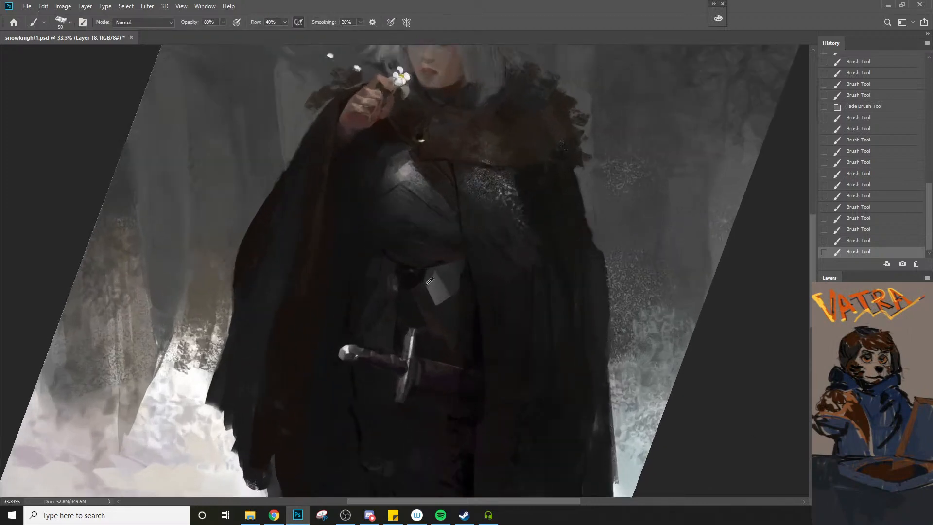
pyautogui.keyDown('alt'); pyautogui.click(432, 288); pyautogui.keyUp('alt')
pyautogui.press(']')
pyautogui.moveTo(386, 295)
pyautogui.mouseDown()
pyautogui.moveTo(389, 278)
pyautogui.moveTo(388, 306)
pyautogui.mouseUp()
pyautogui.press(']')
pyautogui.press(']')
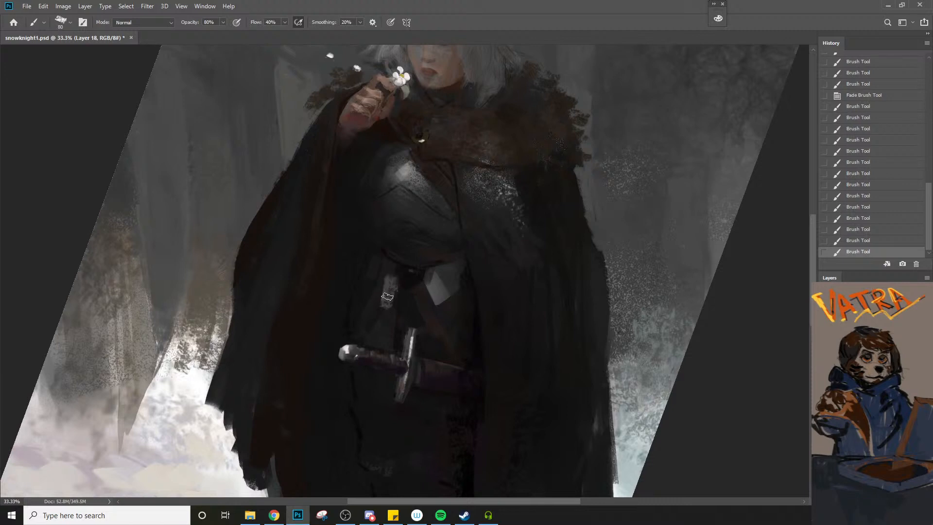
pyautogui.moveTo(389, 272); pyautogui.dragTo(383, 307)
pyautogui.moveTo(387, 279); pyautogui.dragTo(376, 316)
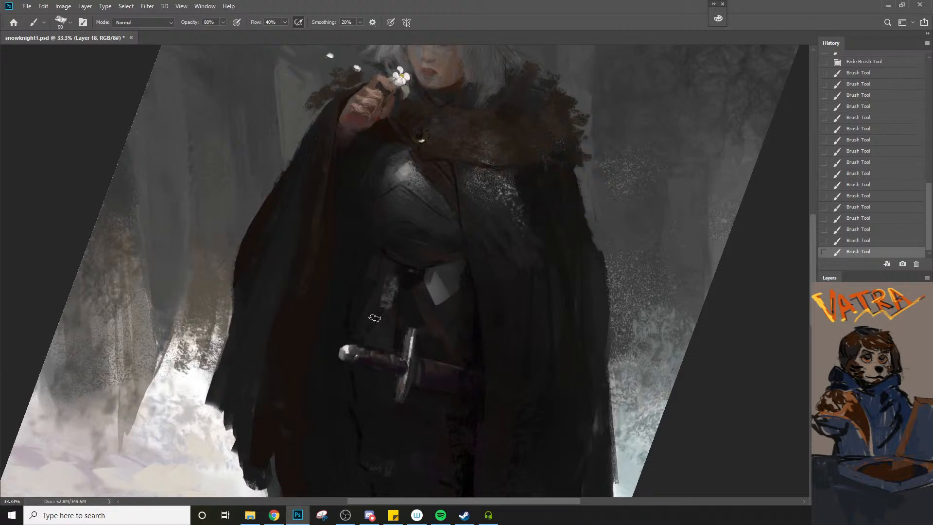
# Touch up the gray highlight on the waist armor above the sword grip, undoing the last stroke
pyautogui.keyDown('alt'); pyautogui.click(387, 301); pyautogui.keyUp('alt')
pyautogui.moveTo(382, 281); pyautogui.dragTo(376, 305)
pyautogui.hotkey('ctrl', 'z')
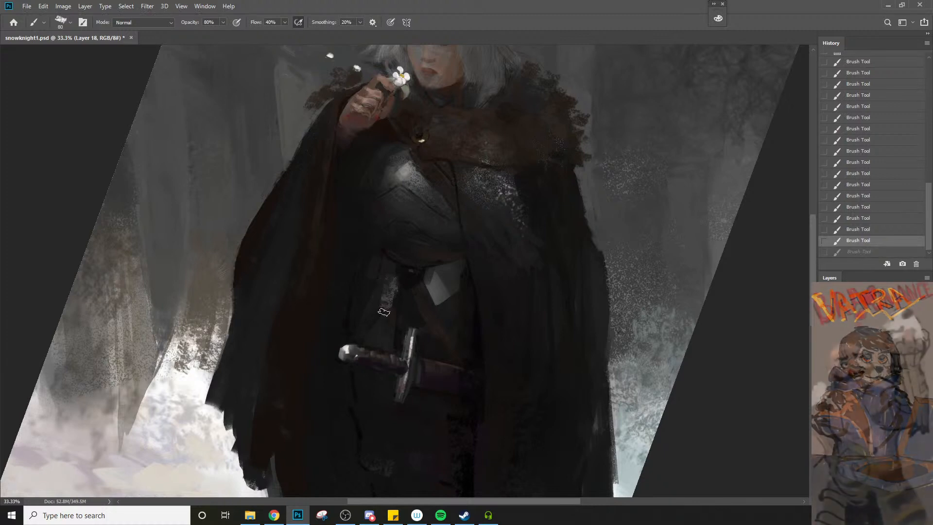
# Paint a short upward stroke along the cloak's outer edge below the fur-covered shoulder
pyautogui.hotkey('ctrl', 'space')
pyautogui.keyDown('ctrl'); pyautogui.keyDown('alt'); pyautogui.click(389, 304); pyautogui.keyUp('alt'); pyautogui.keyUp('ctrl')
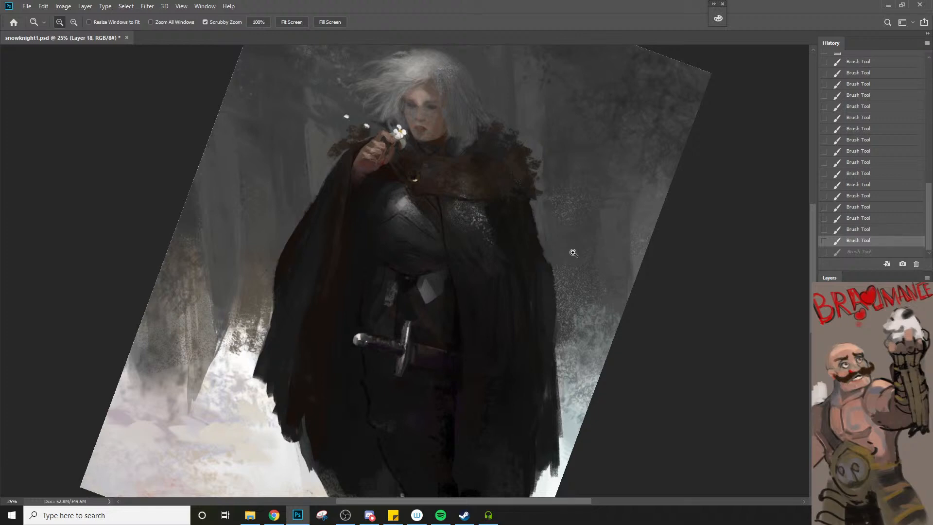
pyautogui.moveTo(547, 256); pyautogui.dragTo(545, 224)
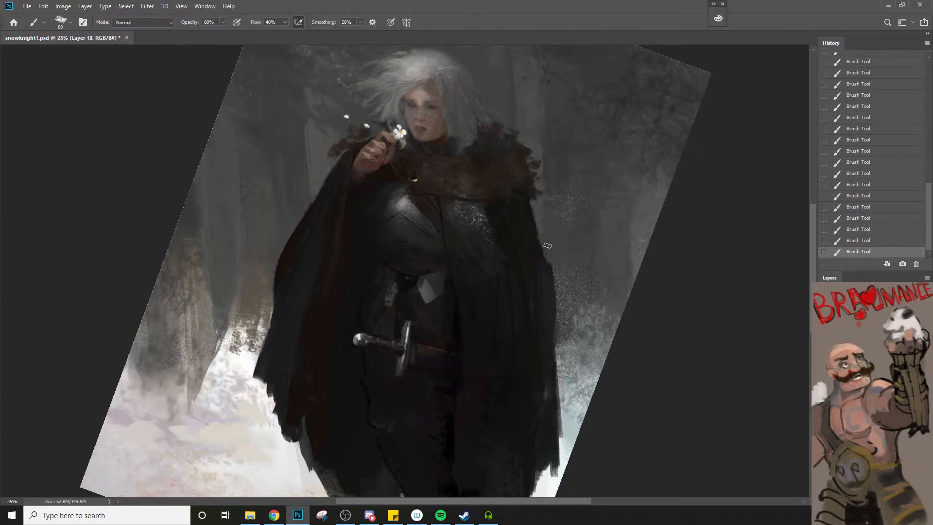
pyautogui.hotkey('ctrl', 'space')
pyautogui.keyDown('ctrl'); pyautogui.keyDown('alt'); pyautogui.click(558, 238); pyautogui.keyUp('alt'); pyautogui.keyUp('ctrl')
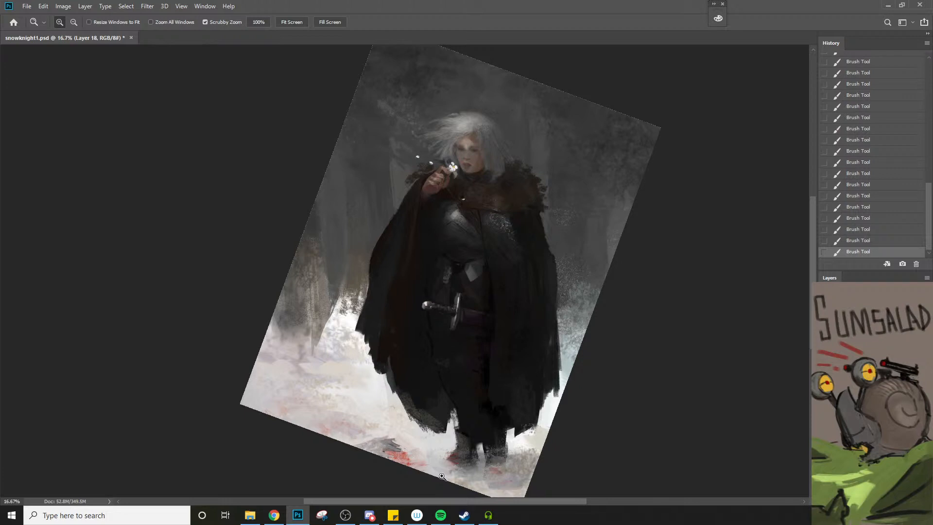
# Reduce the brush to 30 px and paint small touches on the boot beneath the cloak
pyautogui.click(453, 434)
pyautogui.press('b')
pyautogui.press('[')
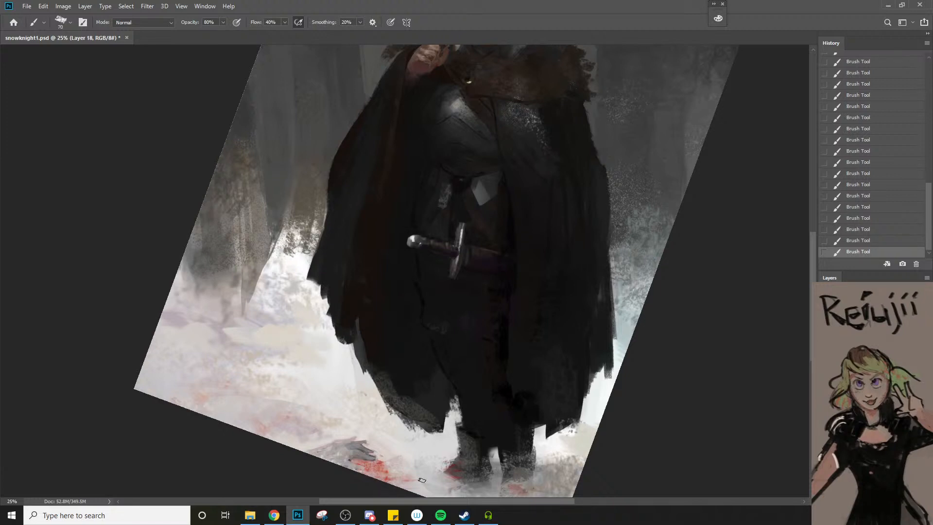
pyautogui.press('[')
pyautogui.press('[')
pyautogui.press('[')
pyautogui.keyDown('alt'); pyautogui.click(509, 470); pyautogui.keyUp('alt')
pyautogui.keyDown('alt'); pyautogui.click(520, 449); pyautogui.keyUp('alt')
pyautogui.press('z')
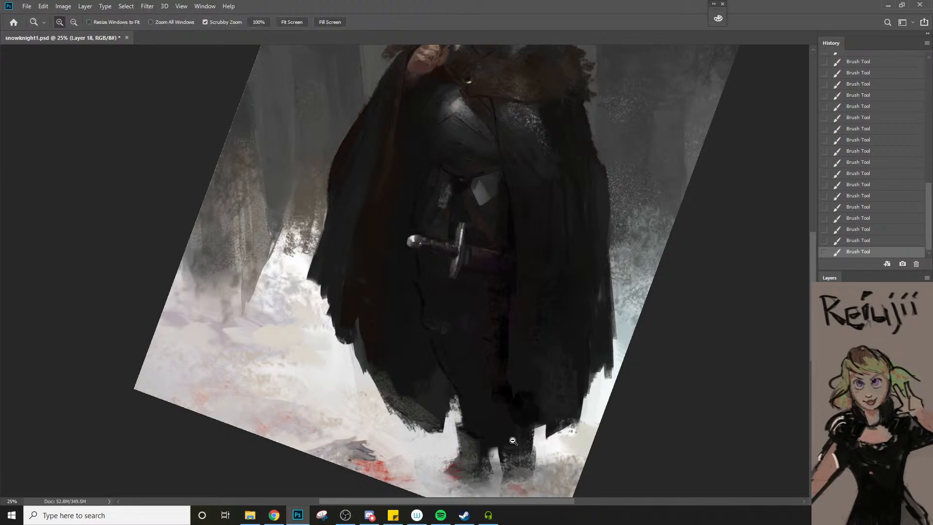
pyautogui.keyDown('alt'); pyautogui.click(514, 447); pyautogui.keyUp('alt')
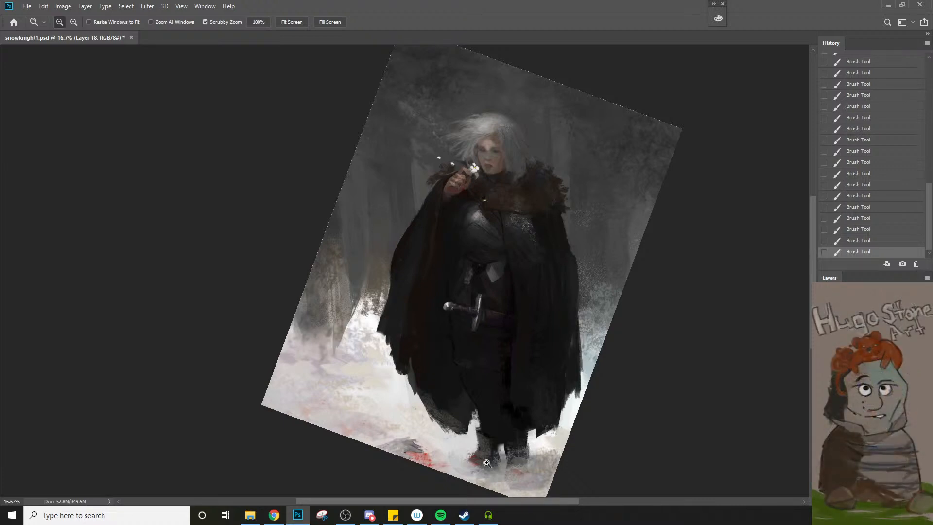
# Undo the last brush stroke and paint a short fold down the cloak's reddish-brown lining beside the waist
pyautogui.press('b')
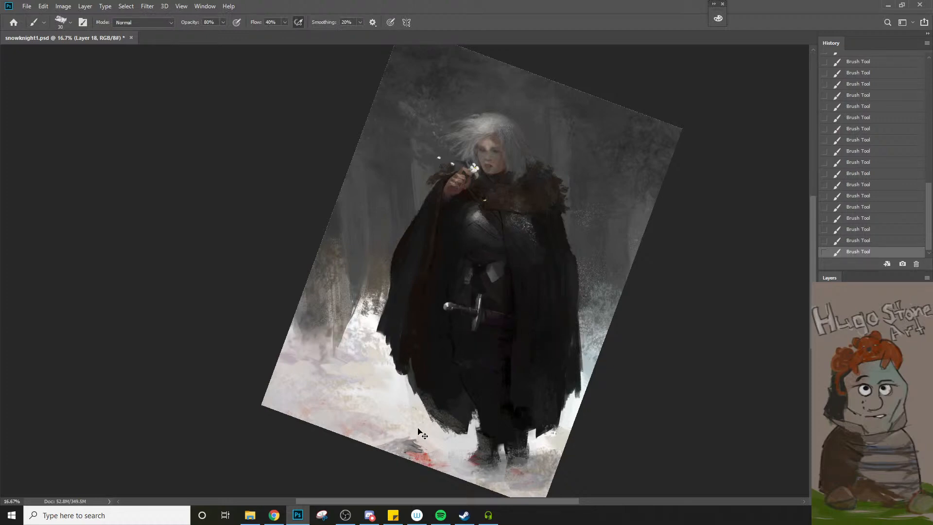
pyautogui.hotkey('ctrl', 'z')
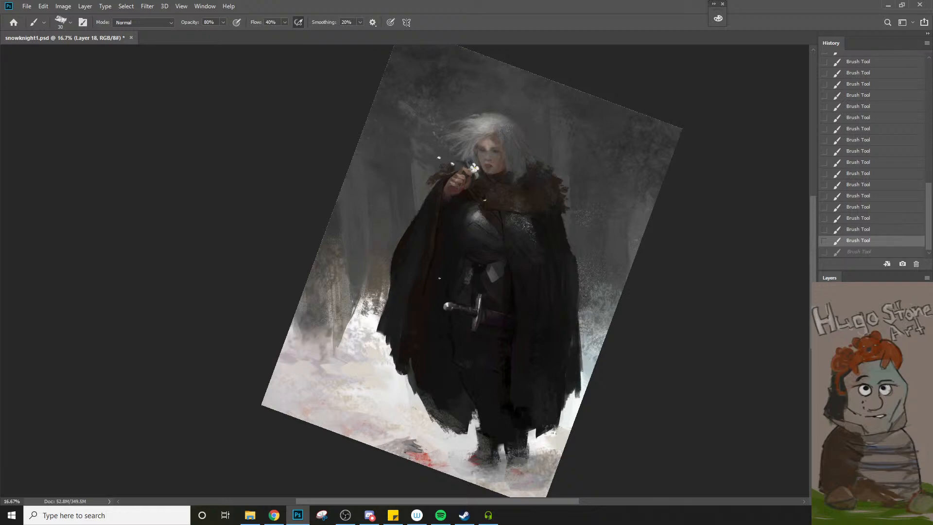
pyautogui.moveTo(438, 281); pyautogui.dragTo(429, 302)
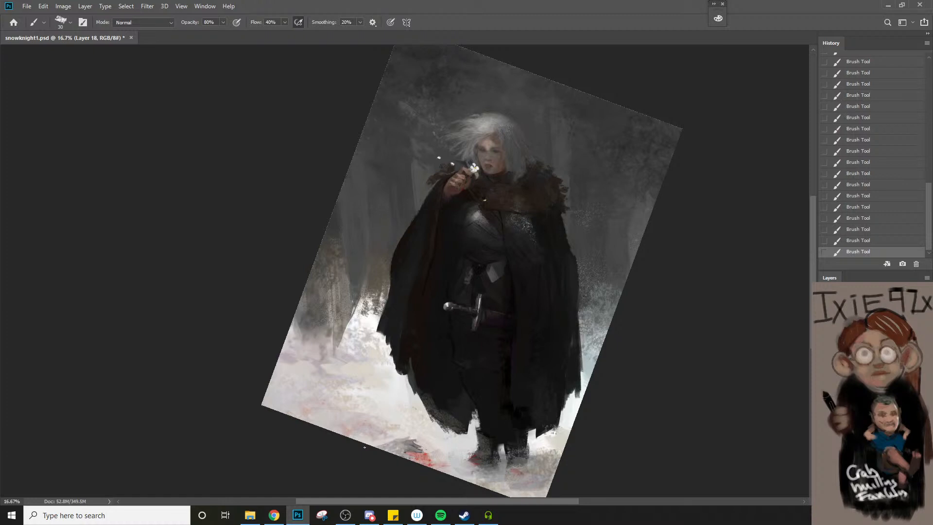
pyautogui.scroll(2, 570, 267)
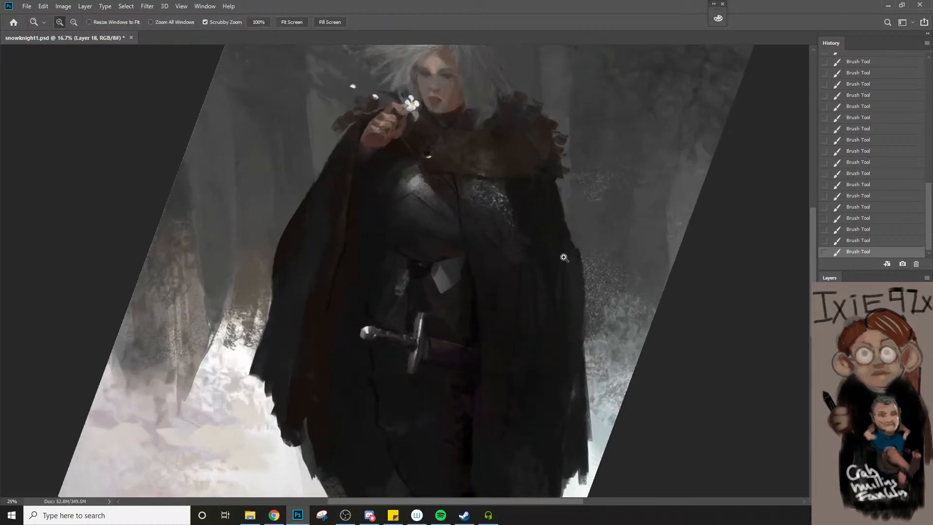
pyautogui.press(']')
pyautogui.press(']')
pyautogui.press(']')
pyautogui.press(']')
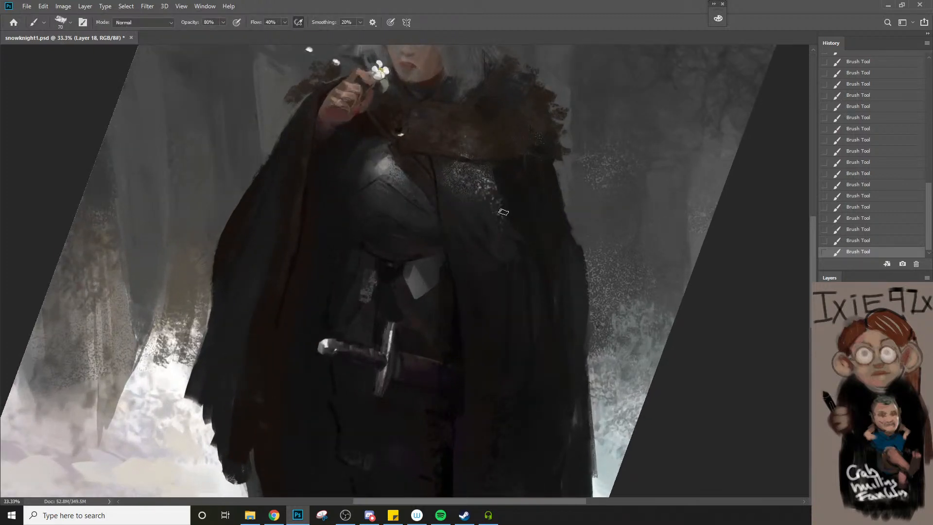
pyautogui.press(']')
pyautogui.press(']')
pyautogui.press('z')
pyautogui.keyDown('alt'); pyautogui.click(525, 244); pyautogui.keyUp('alt')
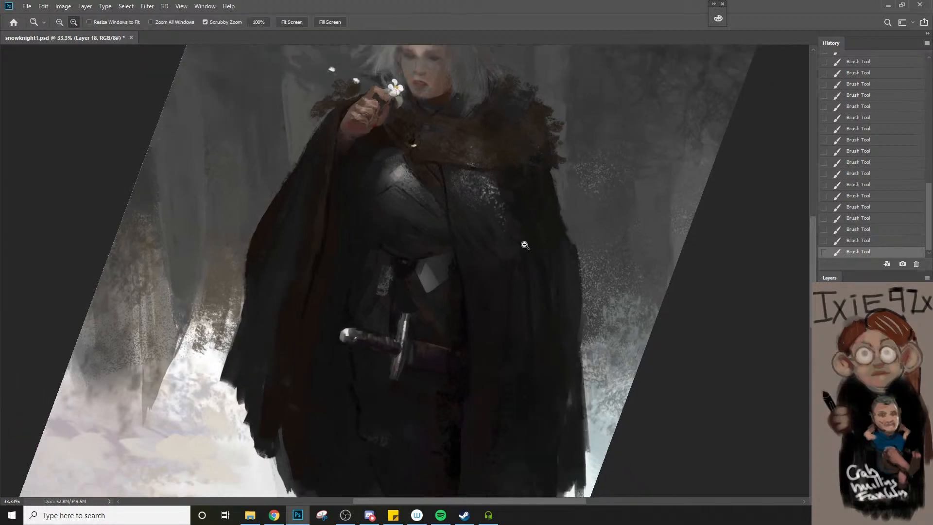
pyautogui.keyDown('alt'); pyautogui.click(525, 244); pyautogui.keyUp('alt')
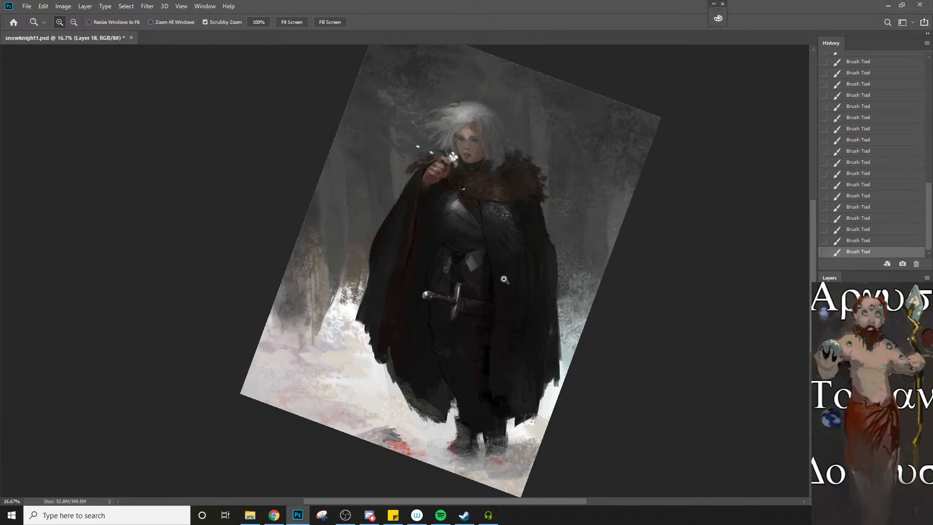
pyautogui.moveTo(282, 522)
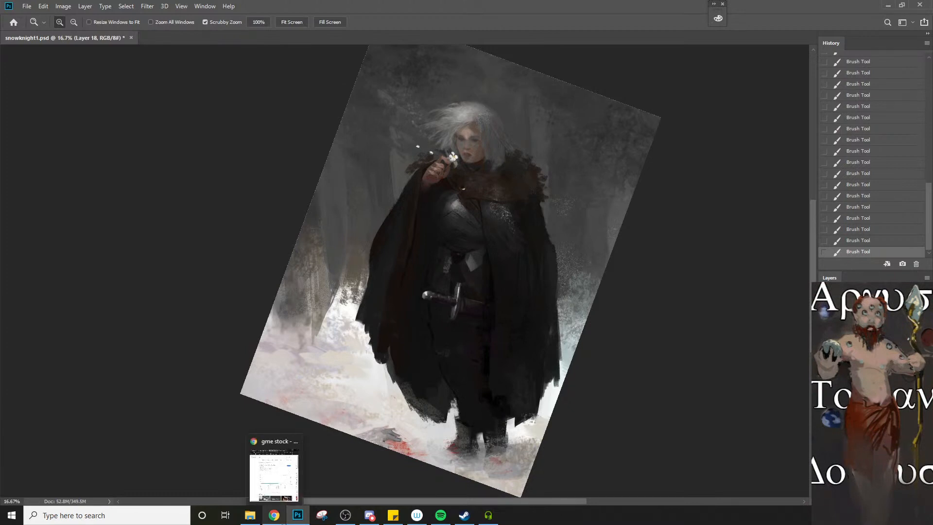
# Paint along the cloak's outer edge beside the snowy trees with a smaller brush
pyautogui.press('b')
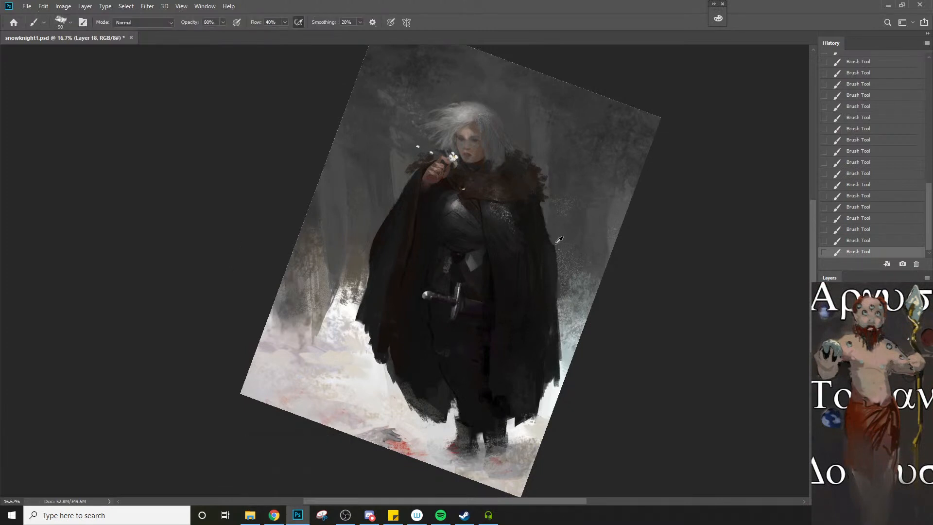
pyautogui.press('[')
pyautogui.press('[')
pyautogui.keyDown('alt'); pyautogui.click(557, 290); pyautogui.keyUp('alt')
pyautogui.moveTo(408, 326); pyautogui.dragTo(493, 352)
# Flip the canvas horizontally and rotate the view to -15° so the knight stands nearly upright
pyautogui.hotkey('ctrl', 'shift', 'h')
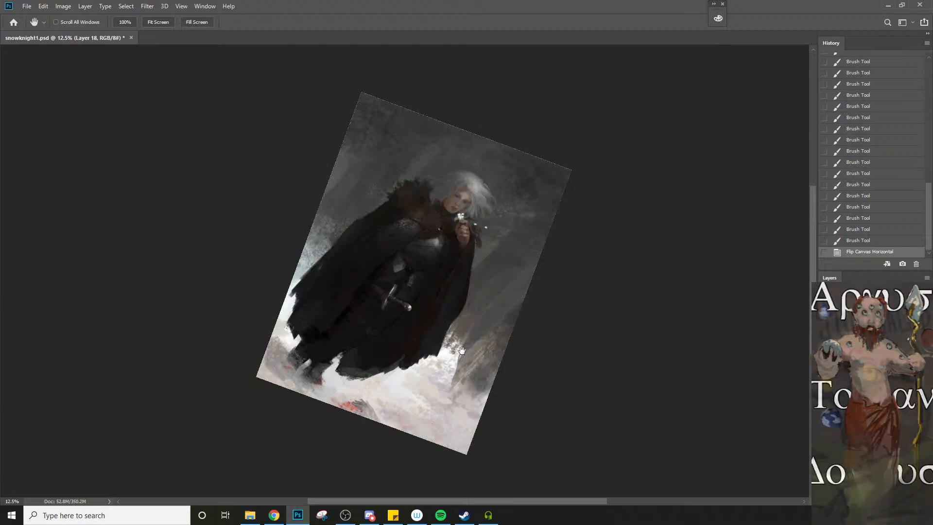
pyautogui.press('r')
pyautogui.moveTo(469, 347); pyautogui.dragTo(529, 284)
pyautogui.moveTo(511, 315); pyautogui.dragTo(501, 339)
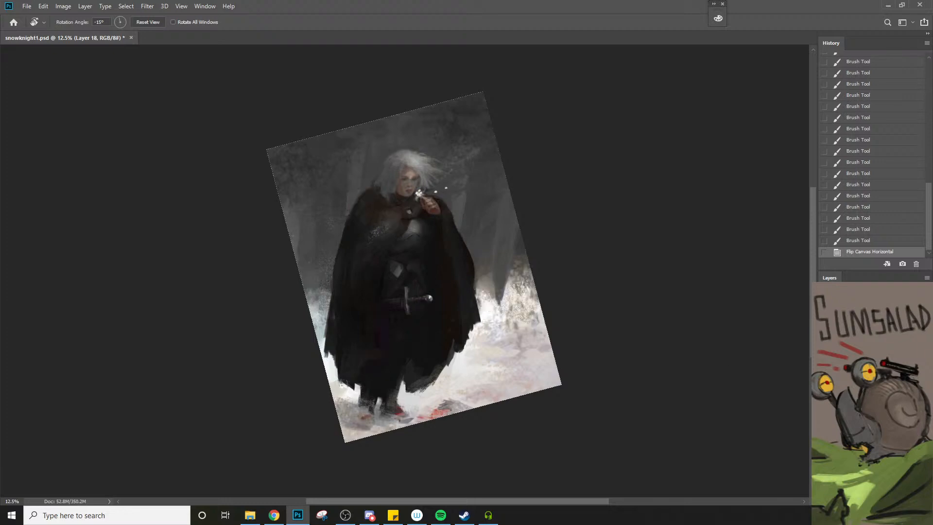
# Erase lightly along the fur collar's outer edge and the top of the hair at 20% opacity
pyautogui.press('e')
pyautogui.scroll(1, 306, 251)
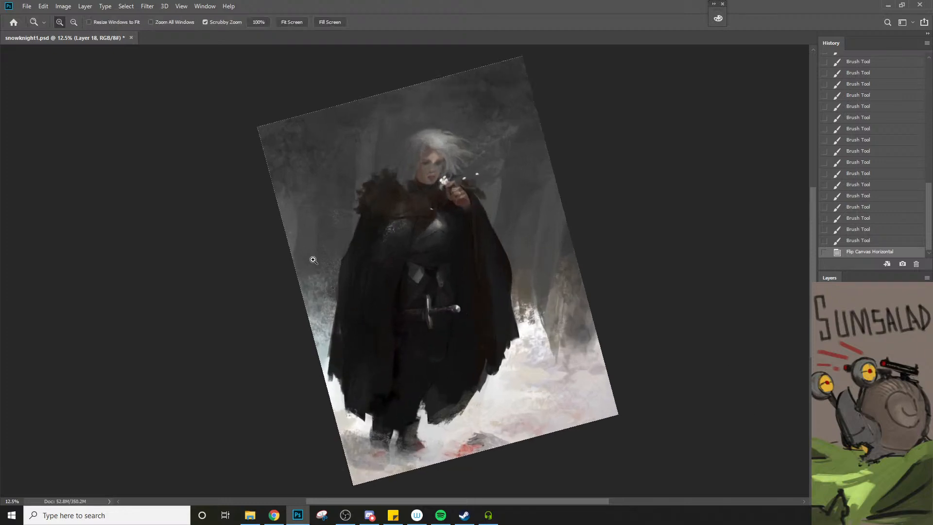
pyautogui.moveTo(368, 218)
pyautogui.mouseDown()
pyautogui.moveTo(355, 257)
pyautogui.moveTo(363, 203)
pyautogui.mouseUp()
pyautogui.moveTo(420, 134)
pyautogui.mouseDown()
pyautogui.moveTo(433, 115)
pyautogui.moveTo(452, 118)
pyautogui.mouseUp()
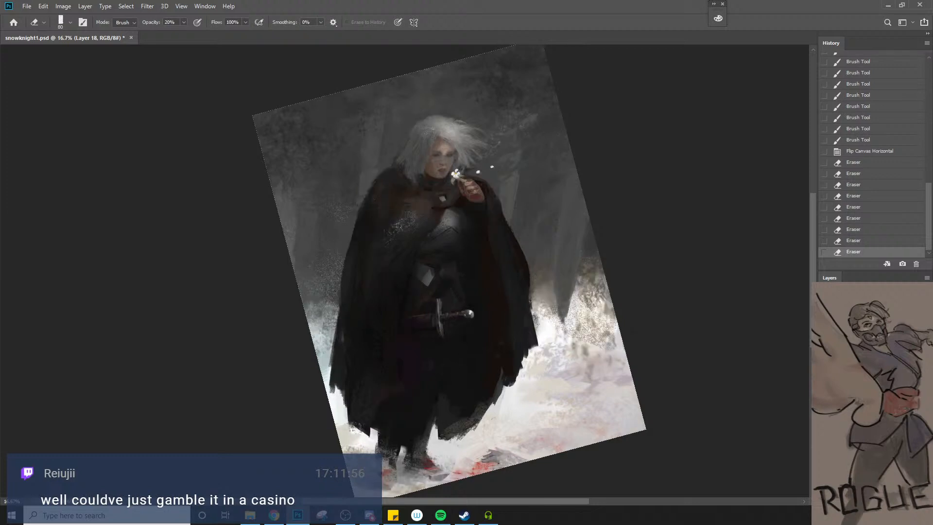
# Toggle the current layer's visibility to compare the painting with and without the fur collar and armor changes
pyautogui.hotkey('ctrl', ',')
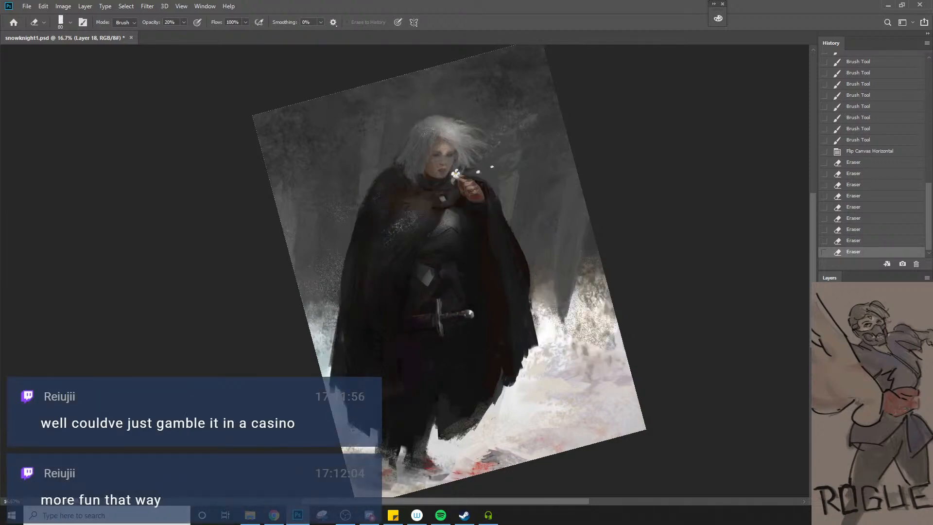
pyautogui.hotkey('ctrl', ',')
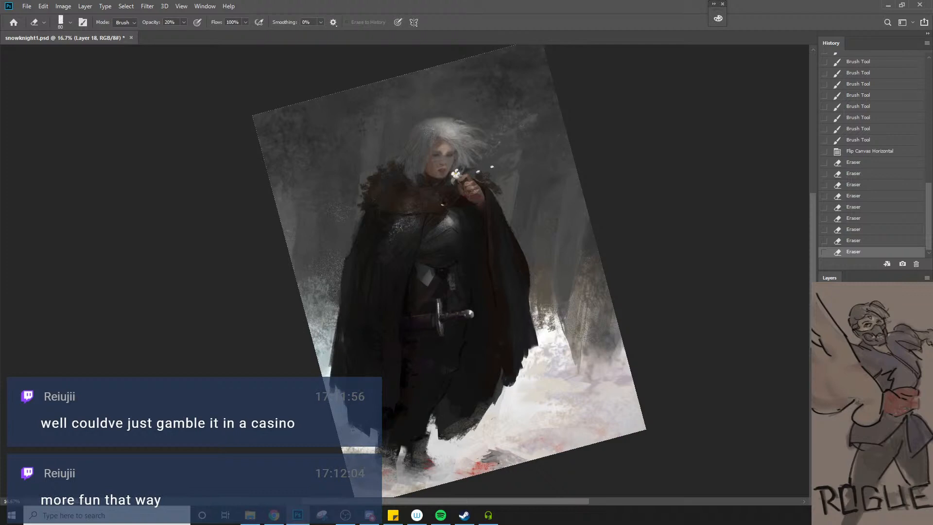
pyautogui.hotkey('ctrl', ',')
pyautogui.hotkey('ctrl', ',')
# Enlarge the eraser and soften the paint below the sword grip, down the thigh and the inner cloak, at 20% opacity
pyautogui.press(']')
pyautogui.press(']')
pyautogui.press(']')
pyautogui.press(']')
pyautogui.press(']')
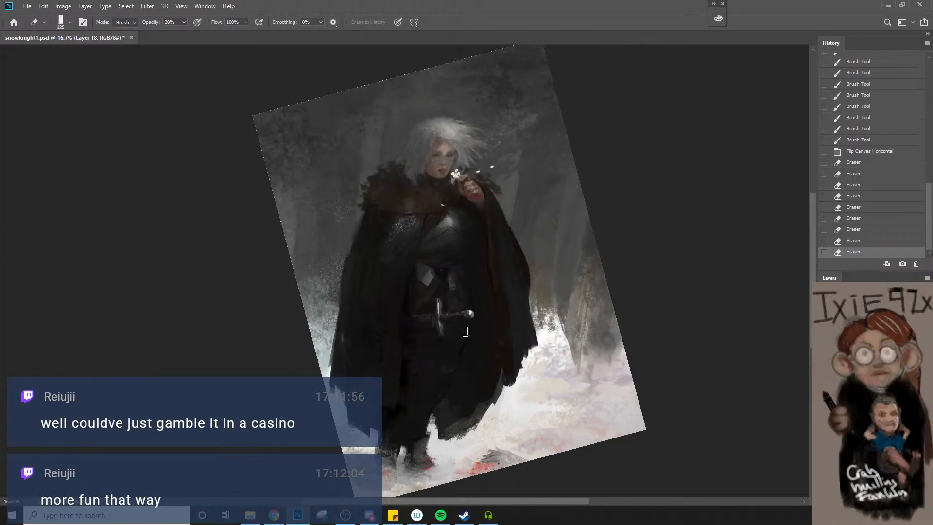
pyautogui.moveTo(465, 330); pyautogui.dragTo(465, 341)
pyautogui.moveTo(462, 350); pyautogui.dragTo(452, 386)
pyautogui.moveTo(454, 374)
pyautogui.mouseDown()
pyautogui.moveTo(446, 394)
pyautogui.moveTo(454, 371)
pyautogui.mouseUp()
pyautogui.moveTo(453, 374)
pyautogui.mouseDown()
pyautogui.moveTo(458, 358)
pyautogui.moveTo(446, 389)
pyautogui.mouseUp()
pyautogui.moveTo(463, 346); pyautogui.dragTo(465, 334)
pyautogui.moveTo(464, 346); pyautogui.dragTo(466, 332)
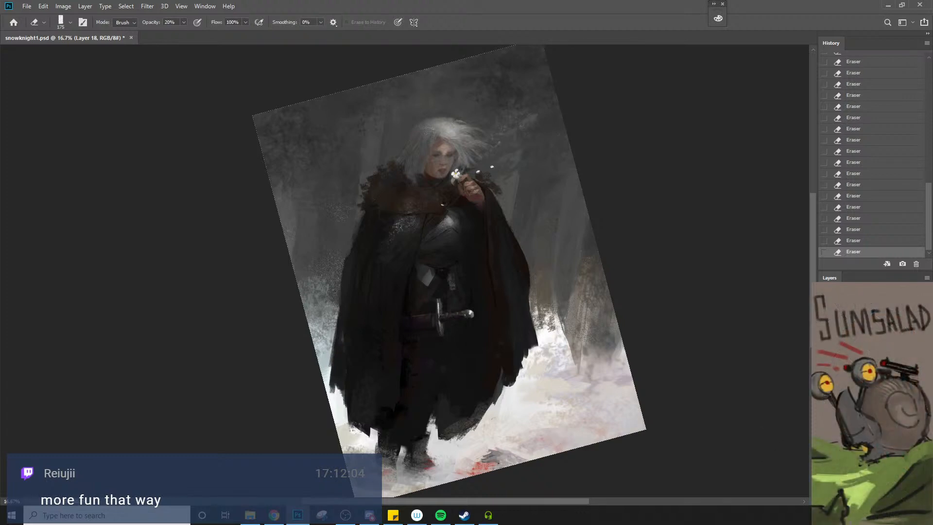
# Compare the erased areas against the earlier version by hiding and showing layers several times
pyautogui.click(825, 413)
pyautogui.click(824, 413)
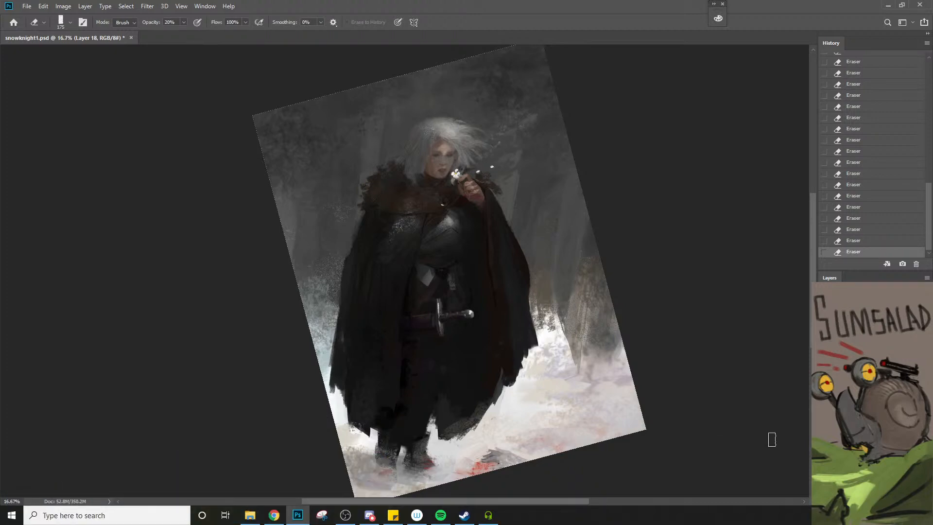
pyautogui.click(824, 335)
pyautogui.click(824, 335)
pyautogui.click(824, 335)
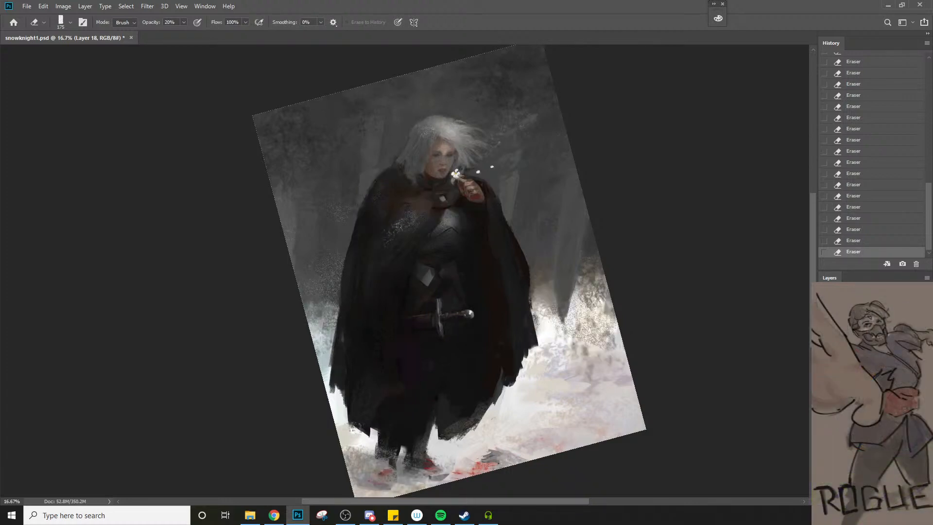
pyautogui.click(824, 335)
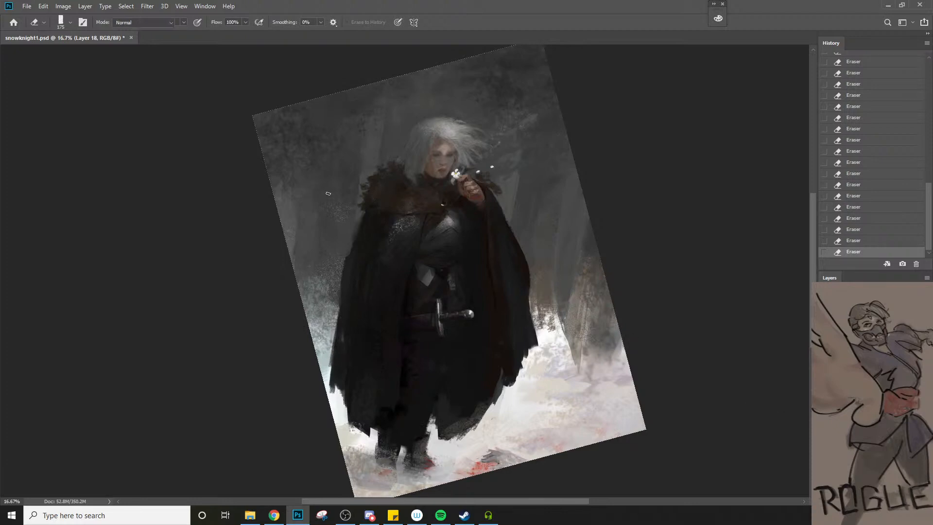
# Paint small strokes down the cloak's outer edge below the fur collar with a 45 px brush
pyautogui.press('b')
pyautogui.click(355, 220)
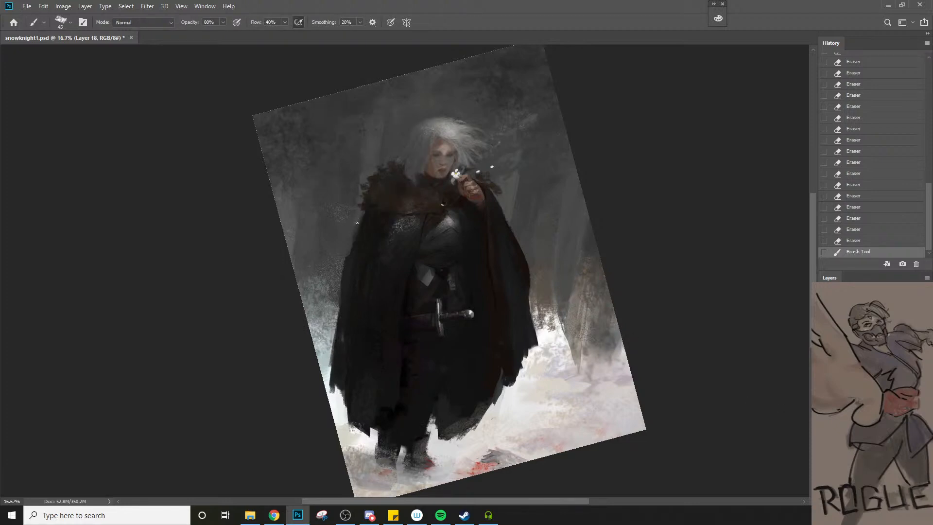
pyautogui.click(357, 218)
pyautogui.click(358, 216)
pyautogui.click(360, 213)
pyautogui.click(356, 227)
pyautogui.keyDown('alt'); pyautogui.click(367, 223); pyautogui.keyUp('alt')
pyautogui.click(351, 260)
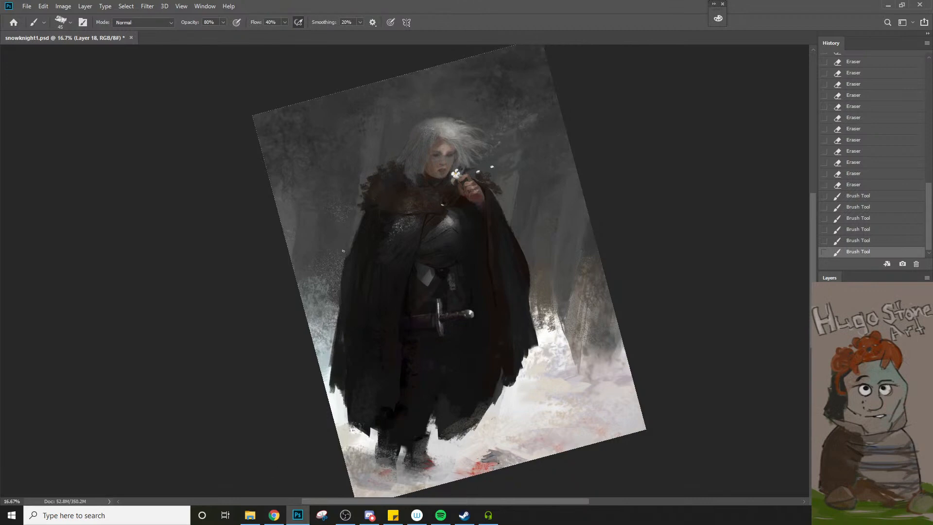
pyautogui.click(360, 245)
# Dab over the area where the fur collar meets the cloak at the shoulder, enlarging the brush partway
pyautogui.click(365, 219)
pyautogui.click(364, 203)
pyautogui.click(365, 203)
pyautogui.click(366, 206)
pyautogui.click(368, 209)
pyautogui.press(']')
pyautogui.click(373, 212)
pyautogui.click(378, 215)
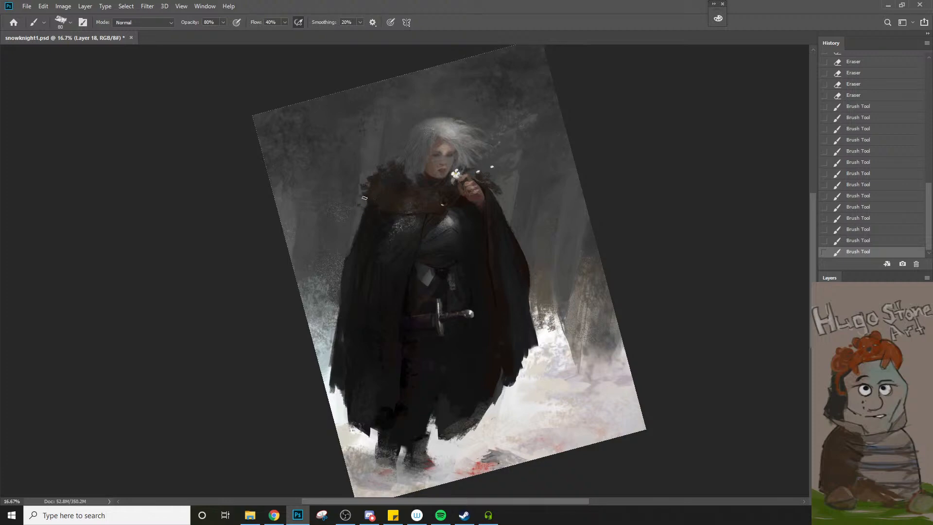
# Rework the fur collar's outer edge with short dabs, then touch up its inner fur with a larger brush
pyautogui.click(364, 198)
pyautogui.click(362, 212)
pyautogui.click(361, 209)
pyautogui.click(359, 205)
pyautogui.press(']')
pyautogui.keyDown('alt'); pyautogui.click(434, 207); pyautogui.keyUp('alt')
pyautogui.keyDown('alt'); pyautogui.click(406, 182); pyautogui.keyUp('alt')
# Enlarge the brush to 100 px and paint over the cloak front and the upper leg below the scabbard
pyautogui.press(']')
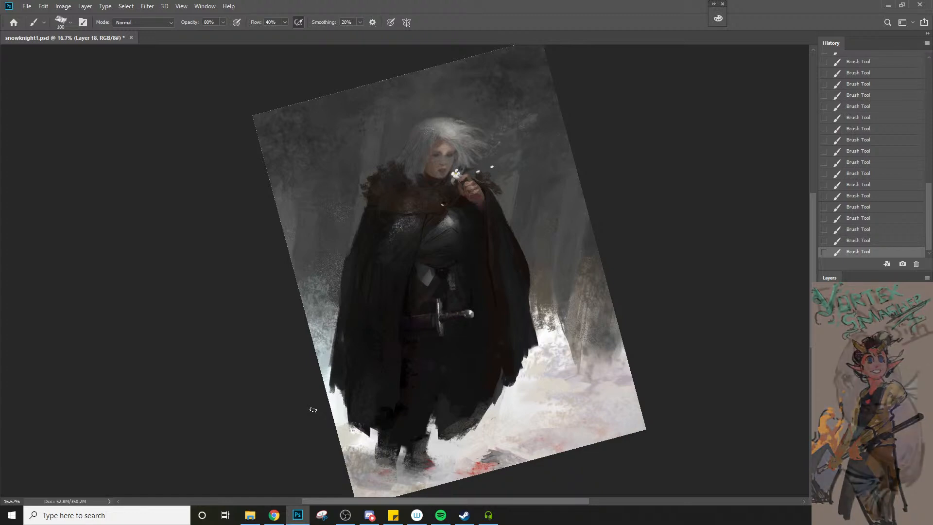
pyautogui.keyDown('alt'); pyautogui.click(384, 278); pyautogui.keyUp('alt')
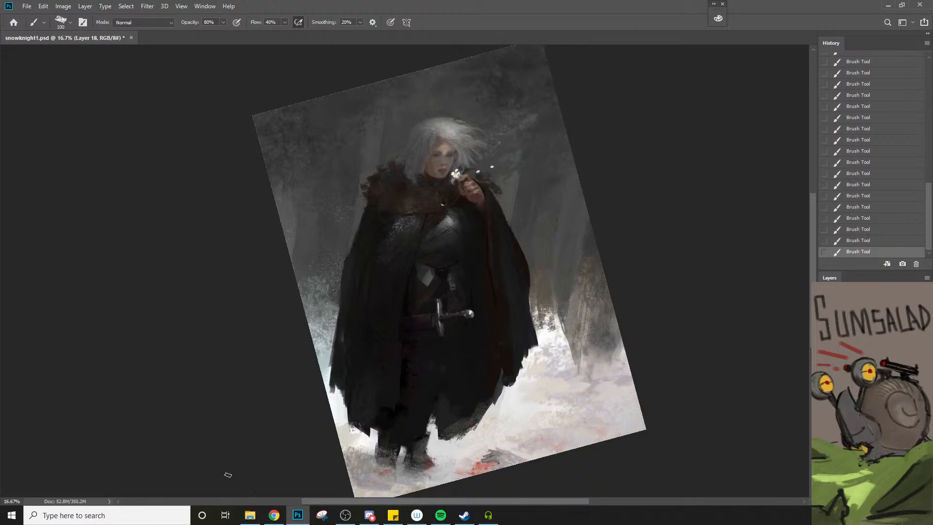
pyautogui.keyDown('alt'); pyautogui.click(414, 338); pyautogui.keyUp('alt')
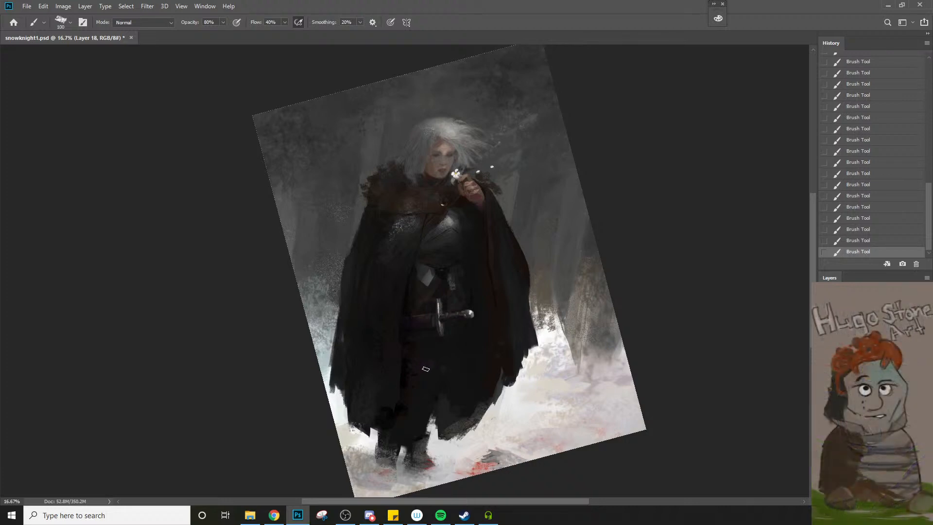
# Paint along the lower edge of the fur collar above the breastplate, working the brush down from 65 px to 35 px
pyautogui.press('[')
pyautogui.press('[')
pyautogui.press('[')
pyautogui.hotkey('ctrl', 'space')
pyautogui.keyDown('ctrl'); pyautogui.click(395, 219); pyautogui.keyUp('ctrl')
pyautogui.keyDown('ctrl'); pyautogui.click(395, 219); pyautogui.keyUp('ctrl')
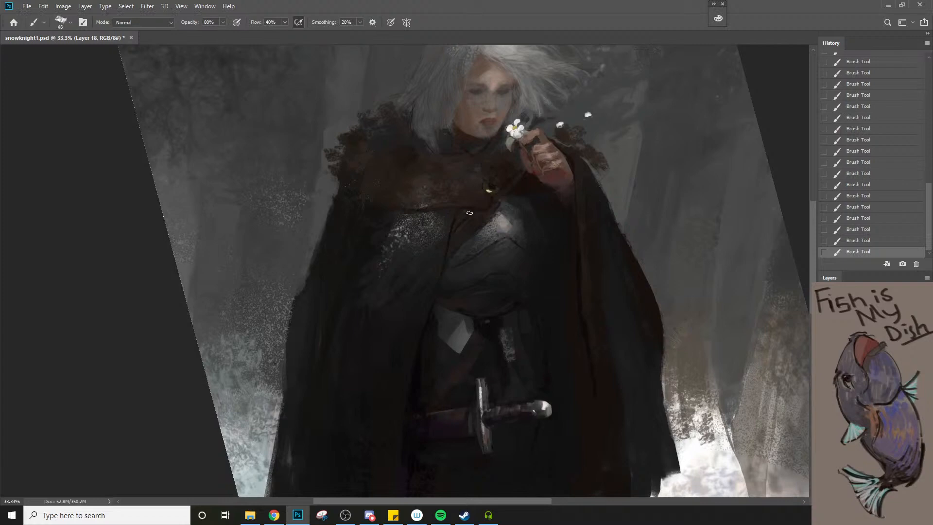
pyautogui.keyDown('alt'); pyautogui.click(465, 212); pyautogui.keyUp('alt')
pyautogui.press('[')
pyautogui.press('[')
pyautogui.press('[')
pyautogui.press('[')
pyautogui.press(']')
pyautogui.press(']')
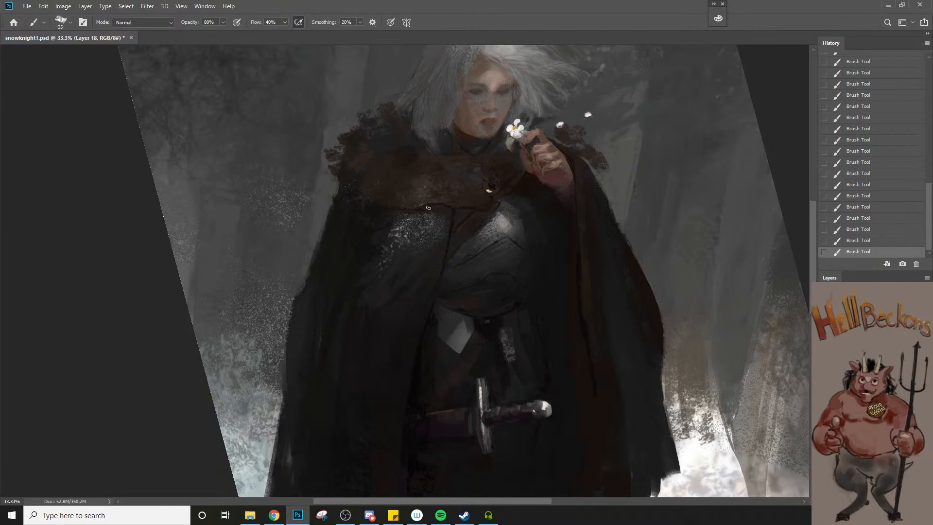
# Darken the scabbard beside the sword hilt with a 40 px brush and touch up the fur collar's lower edge at 30 px
pyautogui.press('z')
pyautogui.keyDown('alt'); pyautogui.click(427, 234); pyautogui.keyUp('alt')
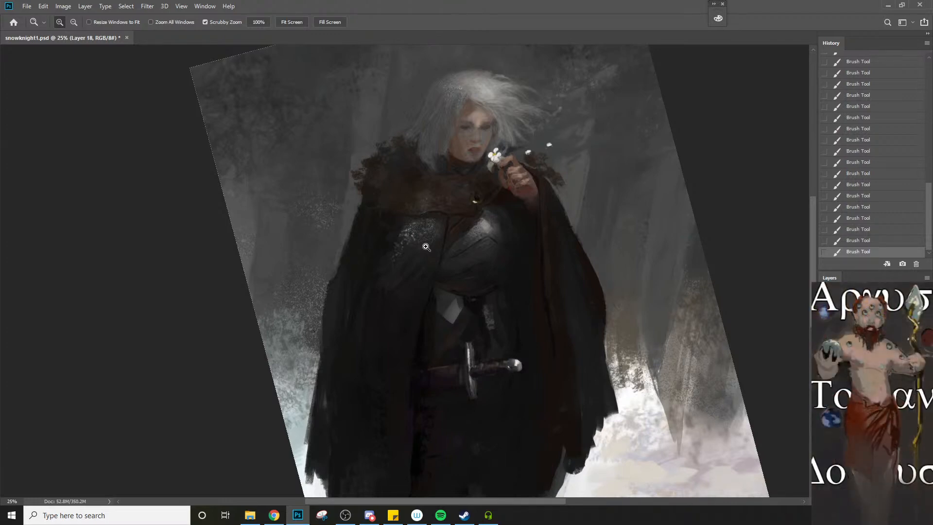
pyautogui.press('b')
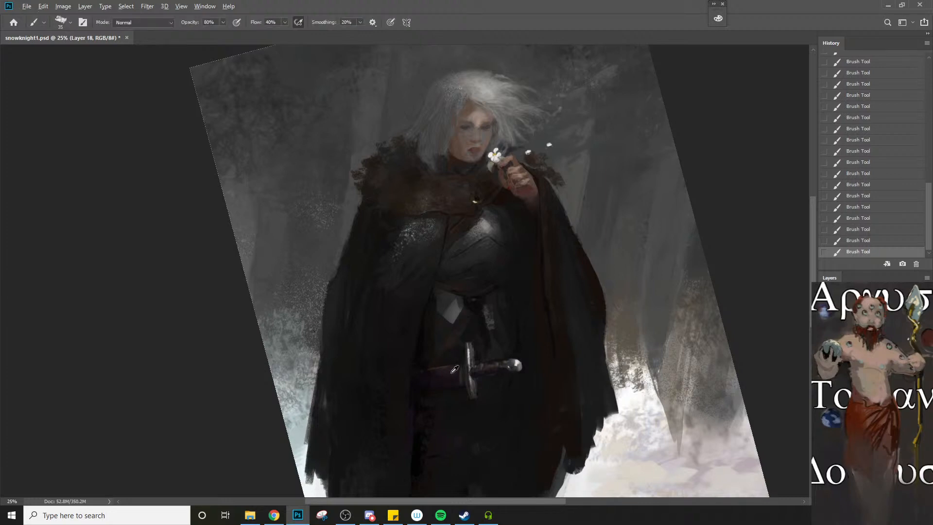
pyautogui.keyDown('alt'); pyautogui.click(433, 364); pyautogui.keyUp('alt')
pyautogui.press(']')
pyautogui.keyDown('alt'); pyautogui.click(450, 343); pyautogui.keyUp('alt')
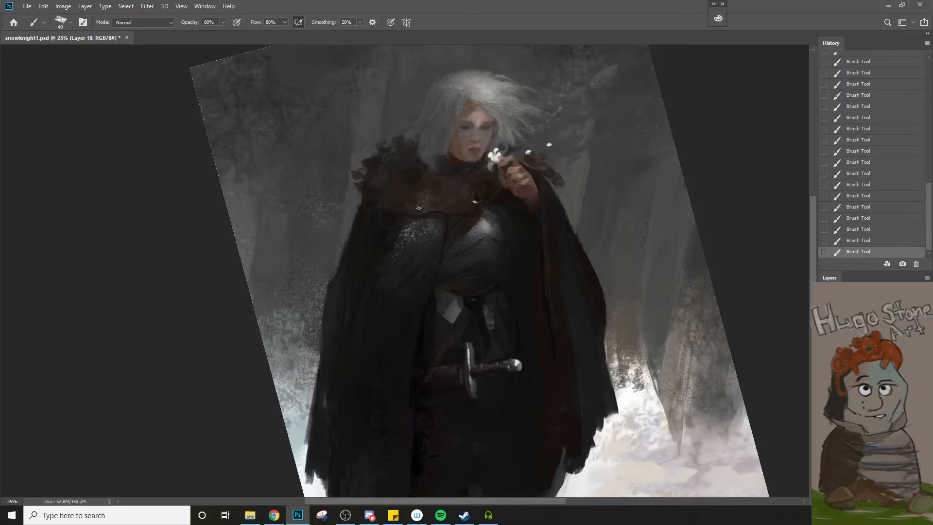
pyautogui.press('[')
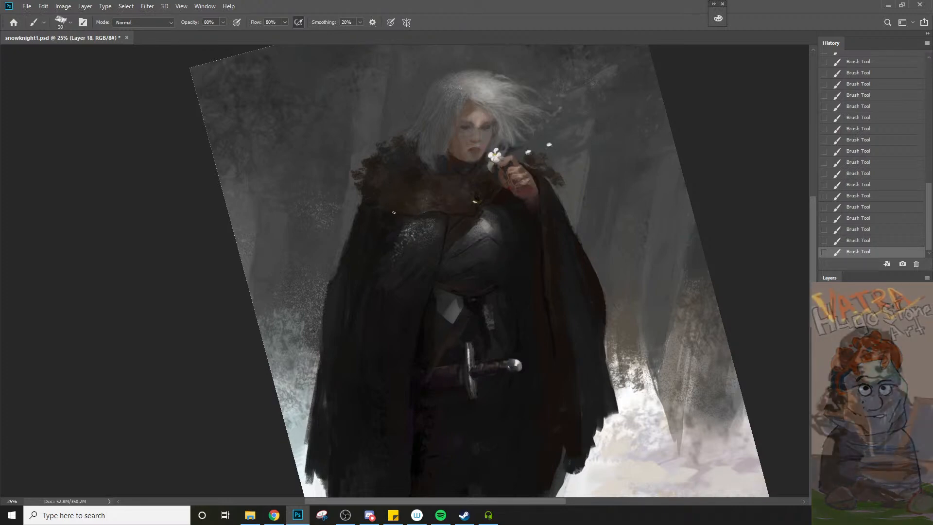
# Repaint the front boot and extend its toe over the red patch in the snow, enlarging the brush up to 100 px
pyautogui.press('z')
pyautogui.keyDown('alt'); pyautogui.click(413, 237); pyautogui.keyUp('alt')
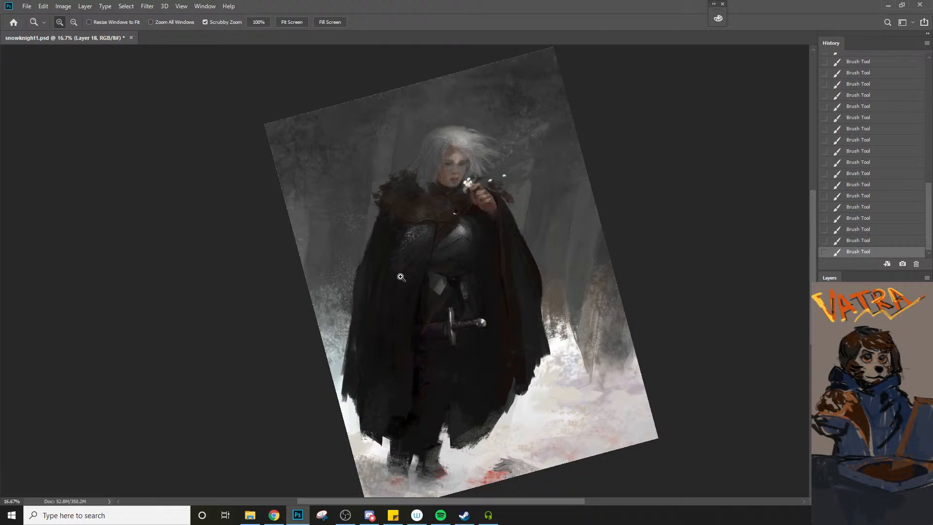
pyautogui.press('b')
pyautogui.keyDown('alt'); pyautogui.click(461, 290); pyautogui.keyUp('alt')
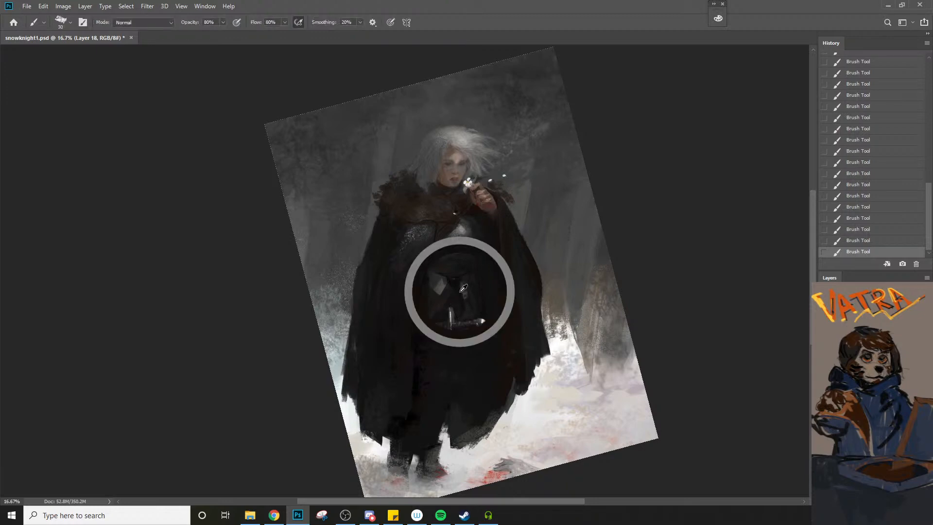
pyautogui.press(']')
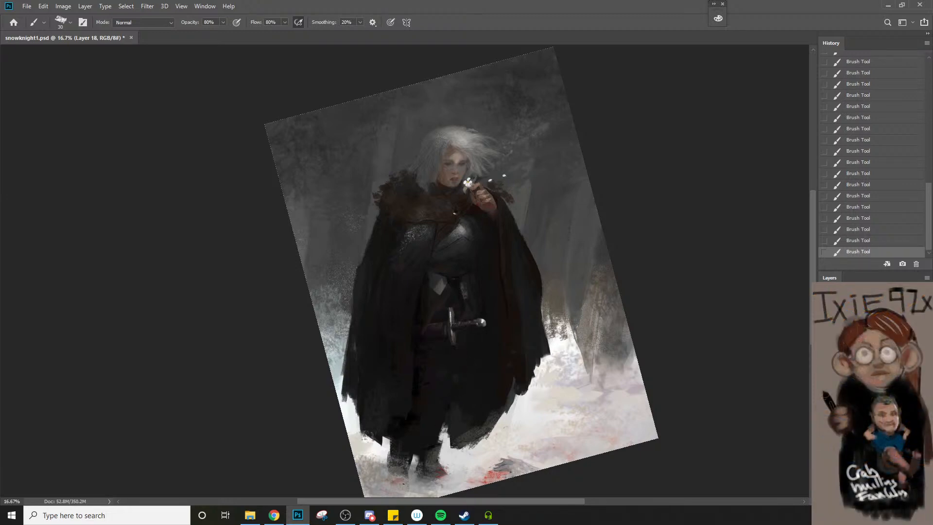
pyautogui.keyDown('alt'); pyautogui.click(433, 456); pyautogui.keyUp('alt')
pyautogui.press(']')
pyautogui.keyDown('alt'); pyautogui.click(443, 485); pyautogui.keyUp('alt')
pyautogui.press(']')
pyautogui.press(']')
pyautogui.press(']')
pyautogui.press(']')
pyautogui.press(']')
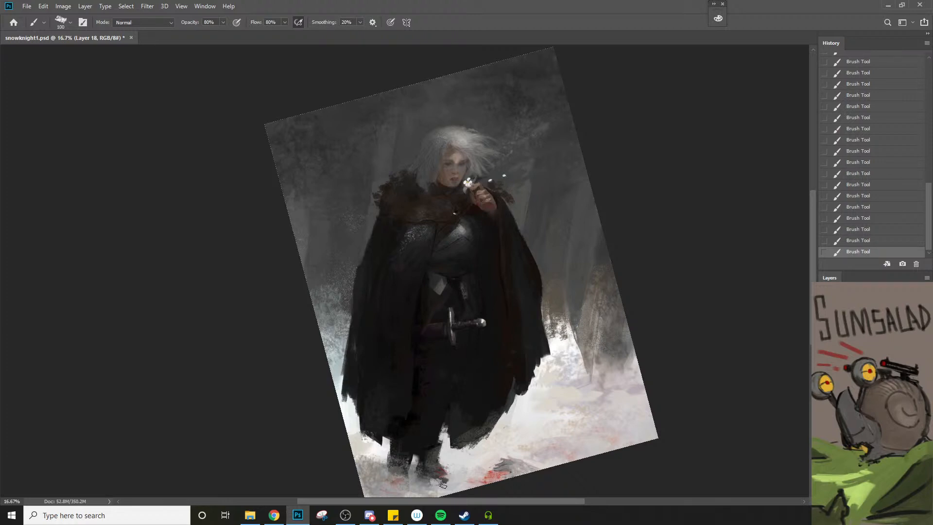
# Touch up the cloak's brown inner lining beside the sword with a 35 px brush, raising it to 50 px
pyautogui.press('[')
pyautogui.press('[')
pyautogui.press('[')
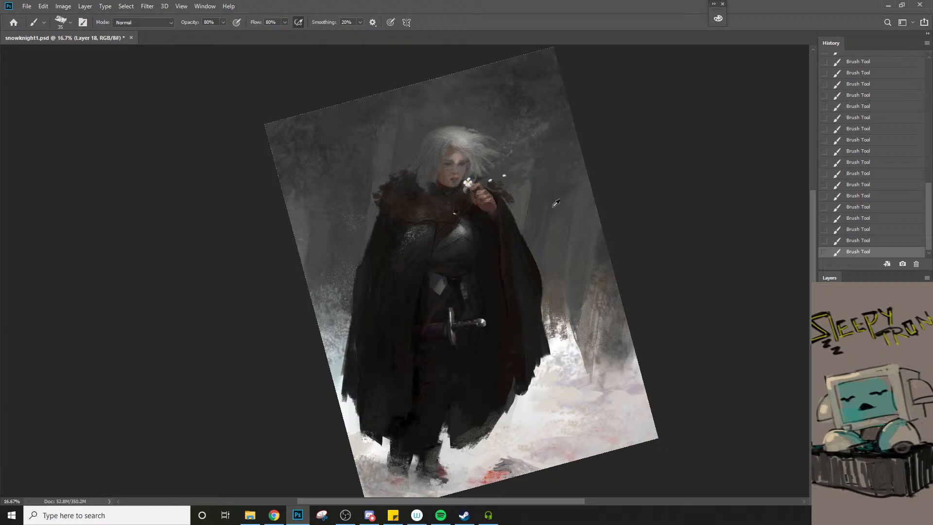
pyautogui.press(']')
pyautogui.press(']')
pyautogui.press(']')
pyautogui.press(']')
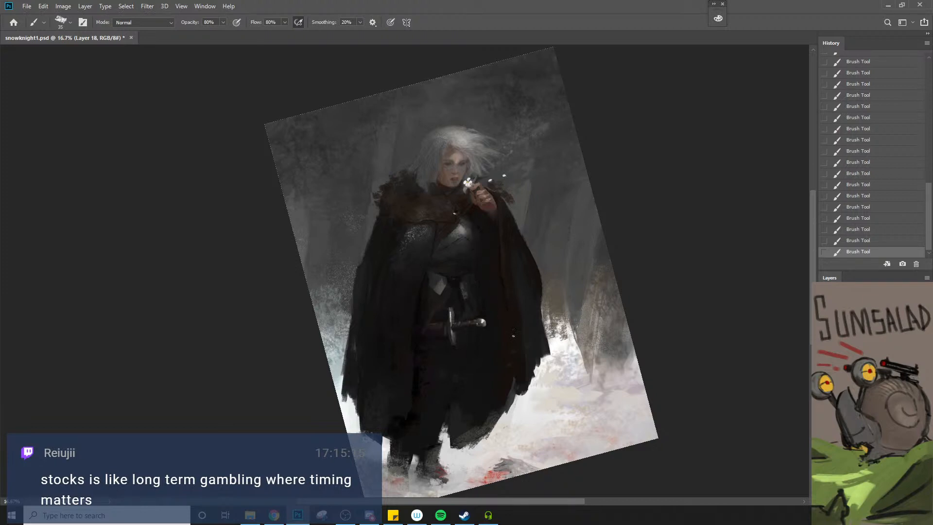
pyautogui.press(']')
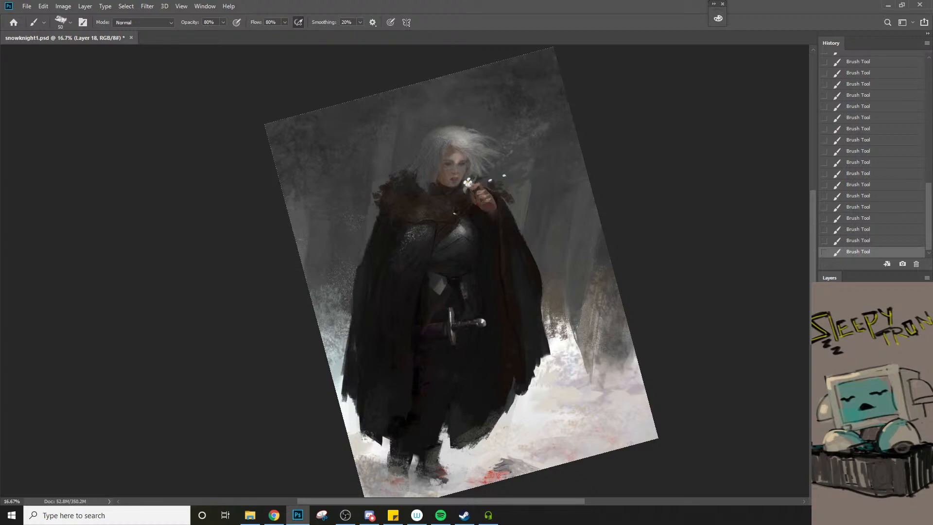
# Check the composition mirrored horizontally with the canvas view rotated upright, and flip it back
pyautogui.hotkey('ctrl', 'shift', 'h')
pyautogui.press('r')
pyautogui.moveTo(673, 443)
pyautogui.mouseDown()
pyautogui.moveTo(639, 471)
pyautogui.moveTo(612, 476)
pyautogui.moveTo(604, 443)
pyautogui.mouseUp()
pyautogui.press('h')
pyautogui.moveTo(487, 367); pyautogui.dragTo(489, 350)
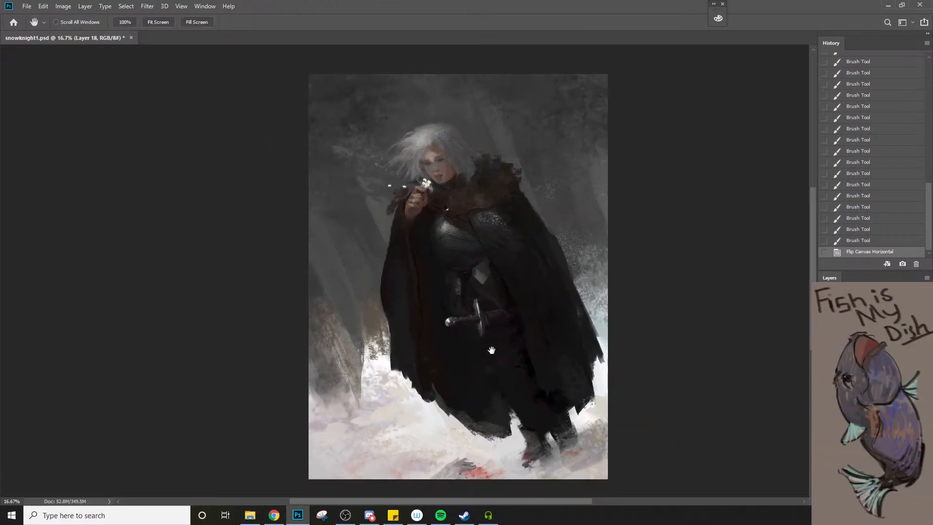
pyautogui.hotkey('ctrl', 'shift', 'h')
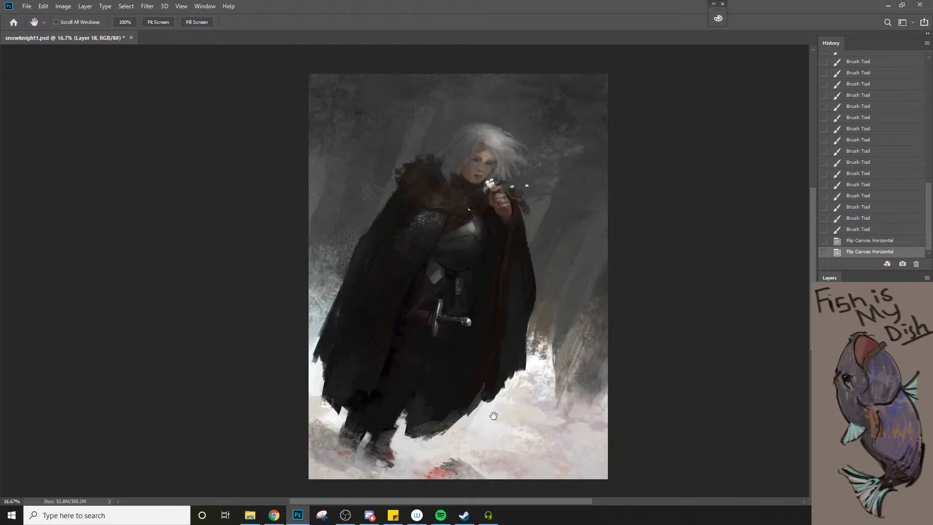
pyautogui.hotkey('ctrl', 't')
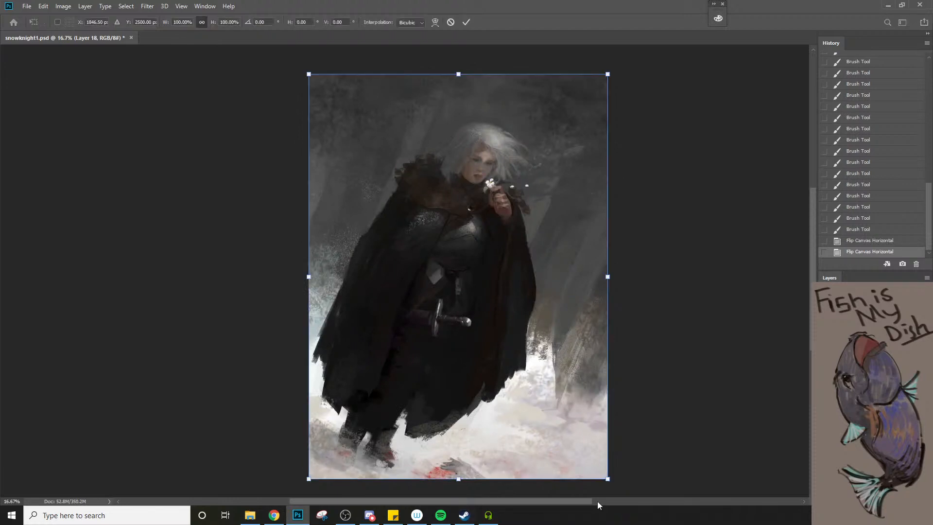
pyautogui.moveTo(638, 482)
pyautogui.mouseDown()
pyautogui.moveTo(645, 476)
pyautogui.moveTo(631, 487)
pyautogui.moveTo(647, 471)
pyautogui.moveTo(632, 482)
pyautogui.mouseUp()
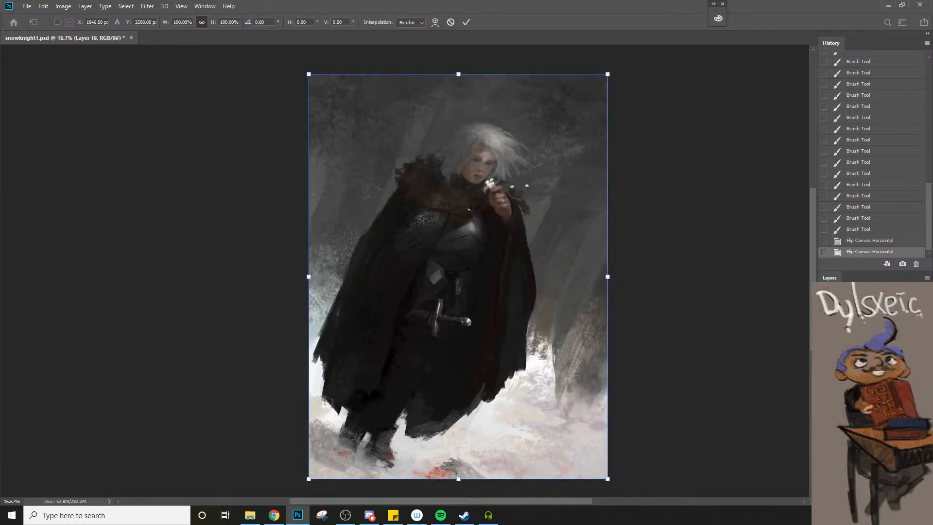
pyautogui.press('Return')
# Extend the lower outer edge of the cloak on the tree side with downward strokes of a 120 px brush
pyautogui.press('b')
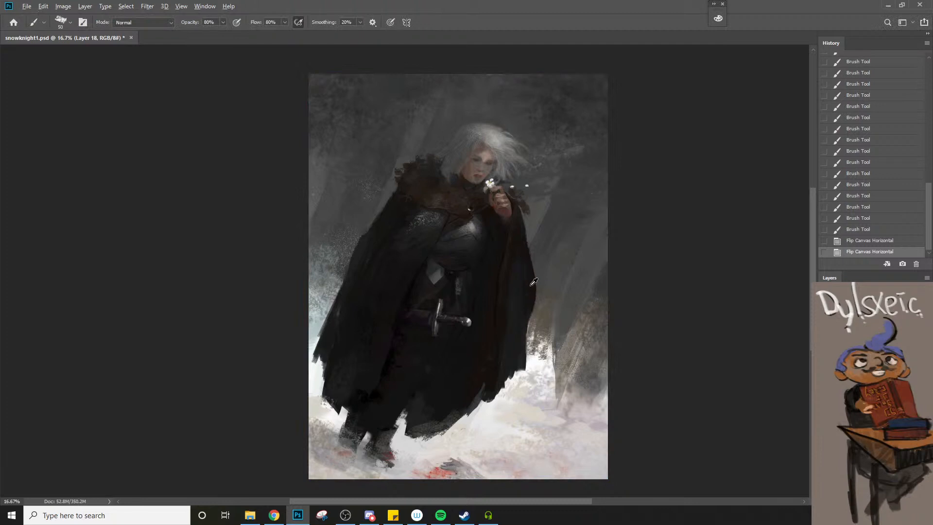
pyautogui.press(']')
pyautogui.press(']')
pyautogui.press(']')
pyautogui.press(']')
pyautogui.press(']')
pyautogui.press(']')
pyautogui.moveTo(531, 297)
pyautogui.mouseDown()
pyautogui.moveTo(531, 341)
pyautogui.moveTo(529, 283)
pyautogui.moveTo(530, 357)
pyautogui.mouseUp()
pyautogui.moveTo(530, 315)
pyautogui.mouseDown()
pyautogui.moveTo(531, 361)
pyautogui.moveTo(532, 347)
pyautogui.mouseUp()
pyautogui.press('[')
pyautogui.press('[')
pyautogui.press('[')
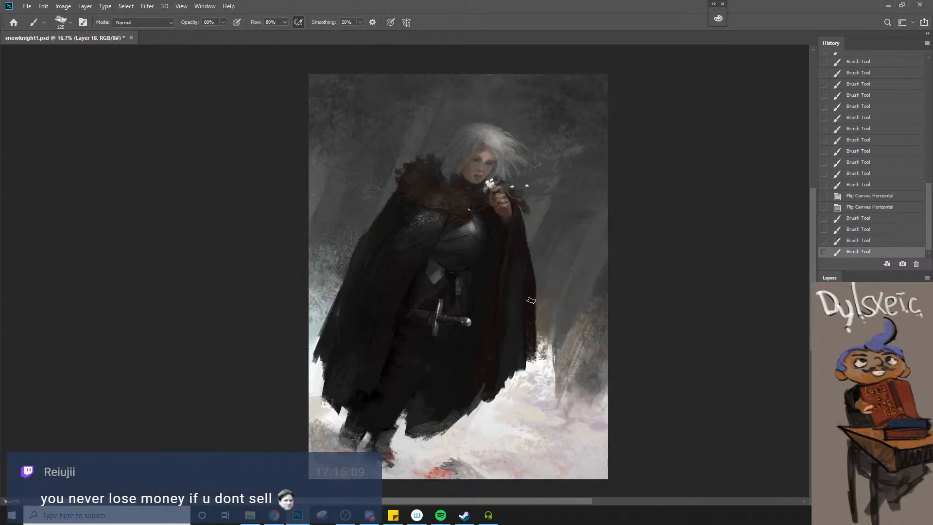
# Blend the cloak's outer edge from below the raised hand down to the hem with a 90 px brush
pyautogui.moveTo(529, 271); pyautogui.dragTo(531, 340)
pyautogui.moveTo(520, 243); pyautogui.dragTo(525, 304)
pyautogui.moveTo(521, 260); pyautogui.dragTo(527, 304)
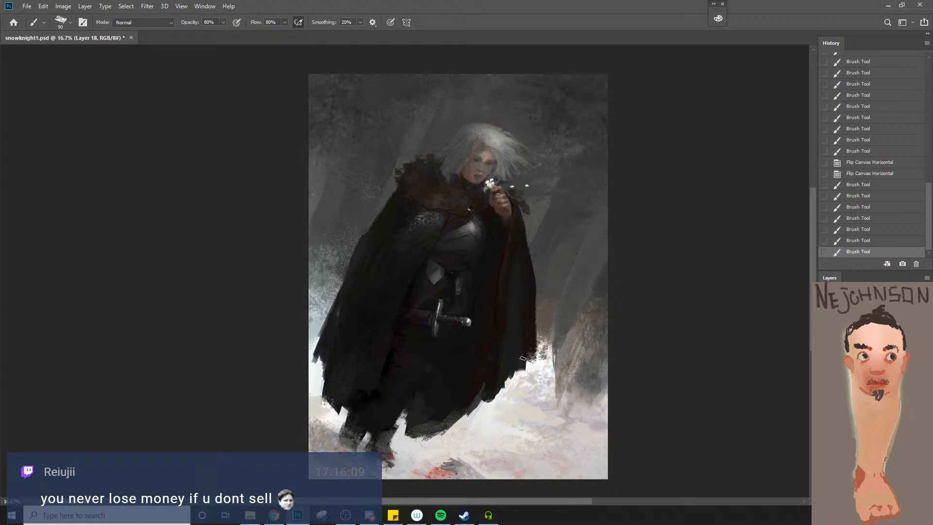
pyautogui.keyDown('alt'); pyautogui.click(519, 239); pyautogui.keyUp('alt')
pyautogui.moveTo(520, 242)
pyautogui.mouseDown()
pyautogui.moveTo(517, 274)
pyautogui.moveTo(524, 263)
pyautogui.mouseUp()
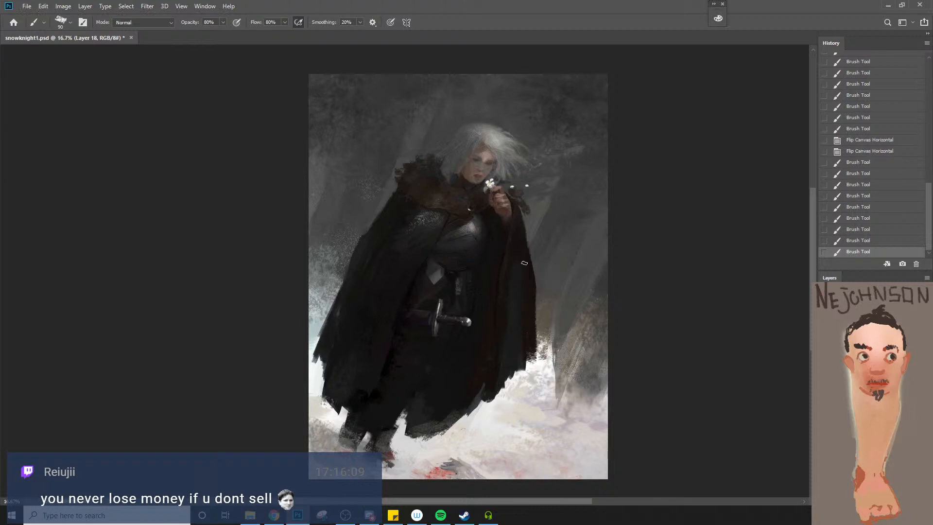
# Lasso the cloak's outer edge below the raised hand, paint within the selection to define the contour, and deselect
pyautogui.press('l')
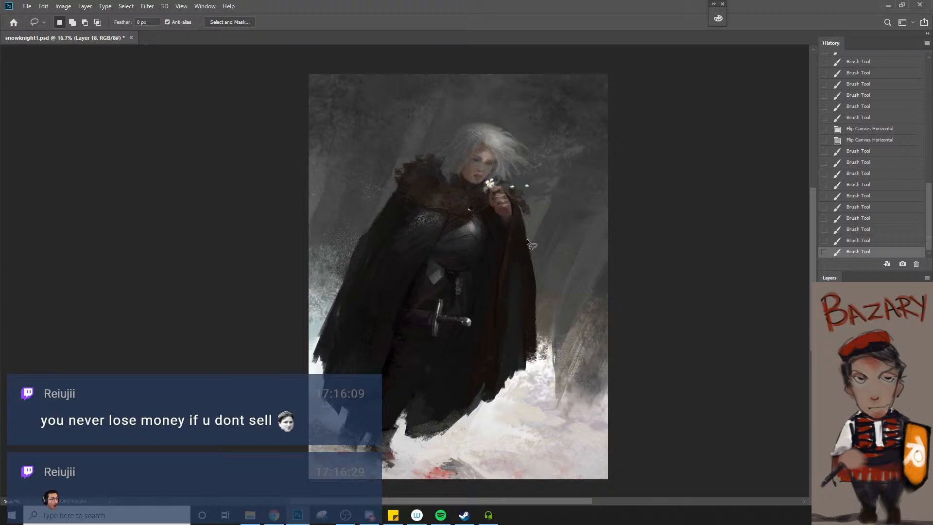
pyautogui.moveTo(527, 239); pyautogui.dragTo(536, 298)
pyautogui.moveTo(525, 224)
pyautogui.mouseDown()
pyautogui.moveTo(538, 292)
pyautogui.moveTo(557, 223)
pyautogui.moveTo(537, 243)
pyautogui.moveTo(534, 272)
pyautogui.mouseUp()
pyautogui.press('b')
pyautogui.moveTo(532, 257); pyautogui.dragTo(536, 287)
pyautogui.hotkey('ctrl', 'd')
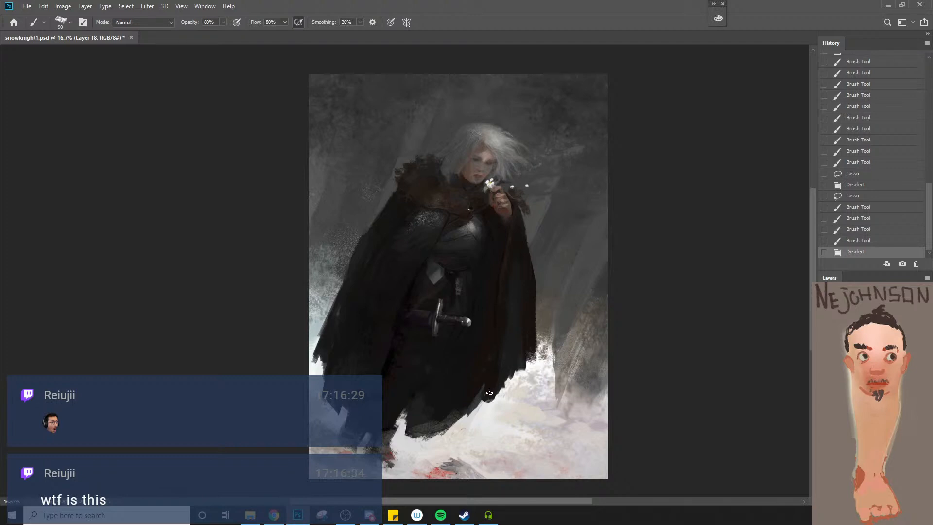
# Paint the fur collar and the cloak's shoulder beneath it with a 150 px brush using a color sampled from the fur
pyautogui.keyDown('alt'); pyautogui.click(404, 185); pyautogui.keyUp('alt')
pyautogui.press(']')
pyautogui.press(']')
pyautogui.press(']')
pyautogui.moveTo(398, 190); pyautogui.dragTo(410, 210)
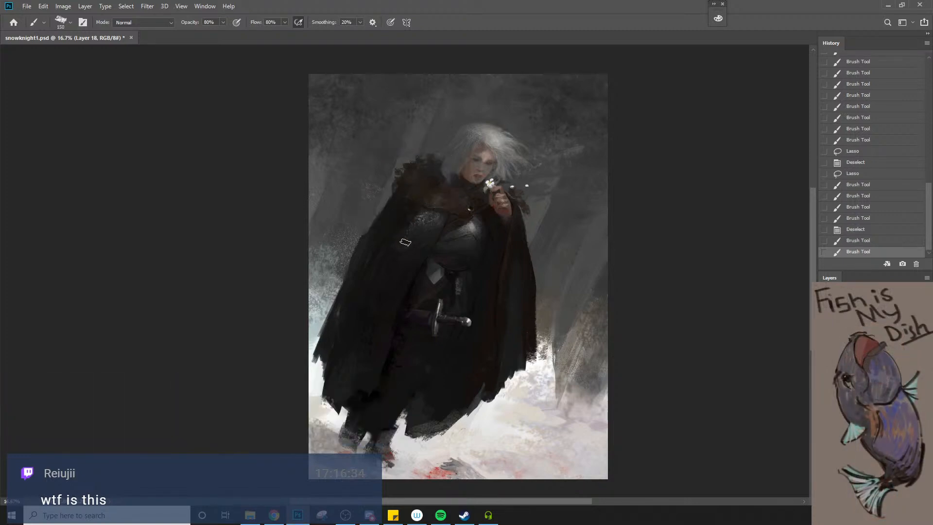
# Compare the painting before and after the current layer's repaint by toggling that layer's visibility
pyautogui.click(824, 384)
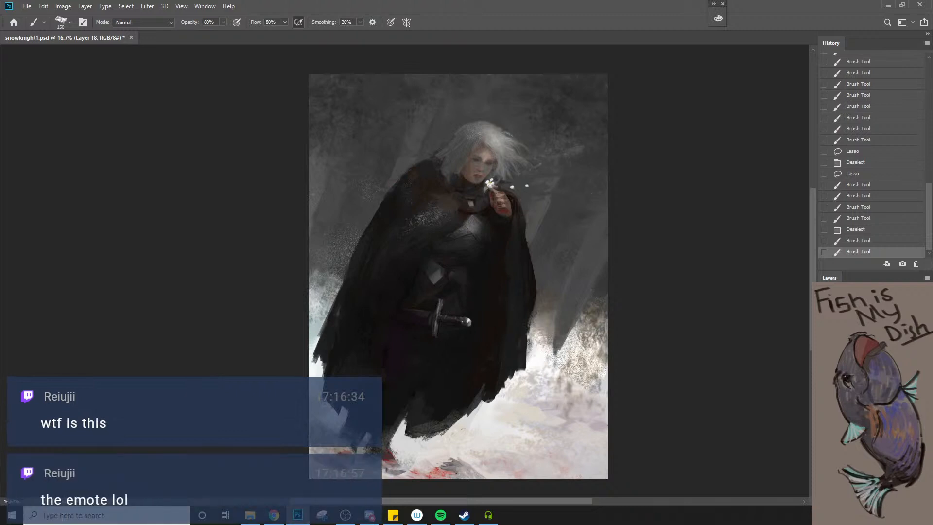
pyautogui.click(824, 383)
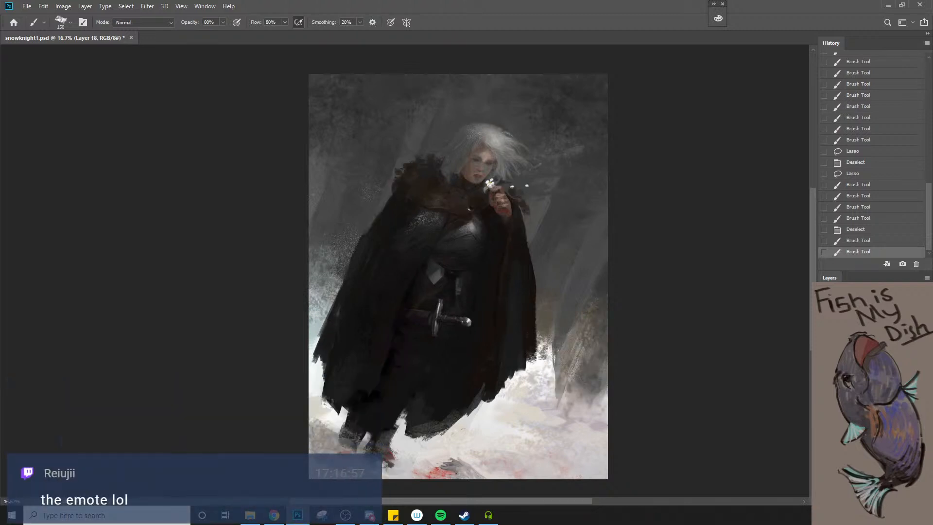
pyautogui.click(824, 384)
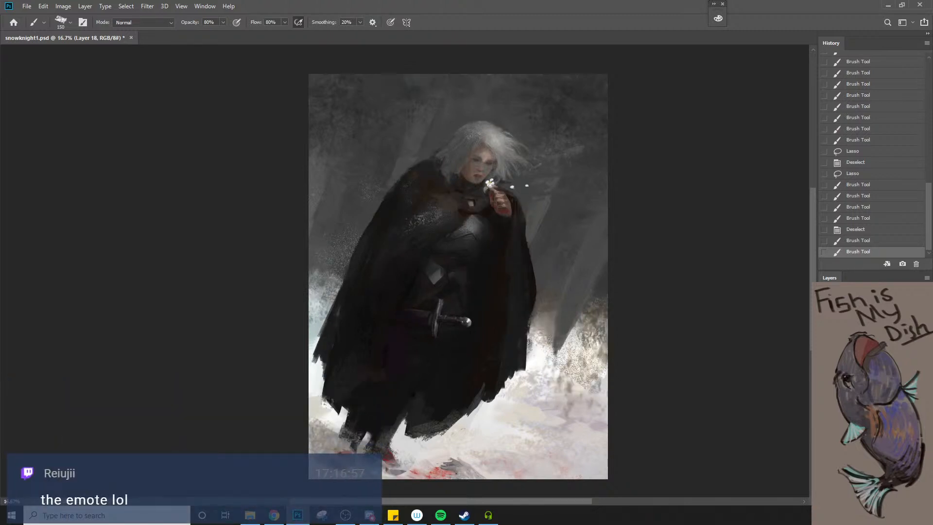
pyautogui.click(824, 384)
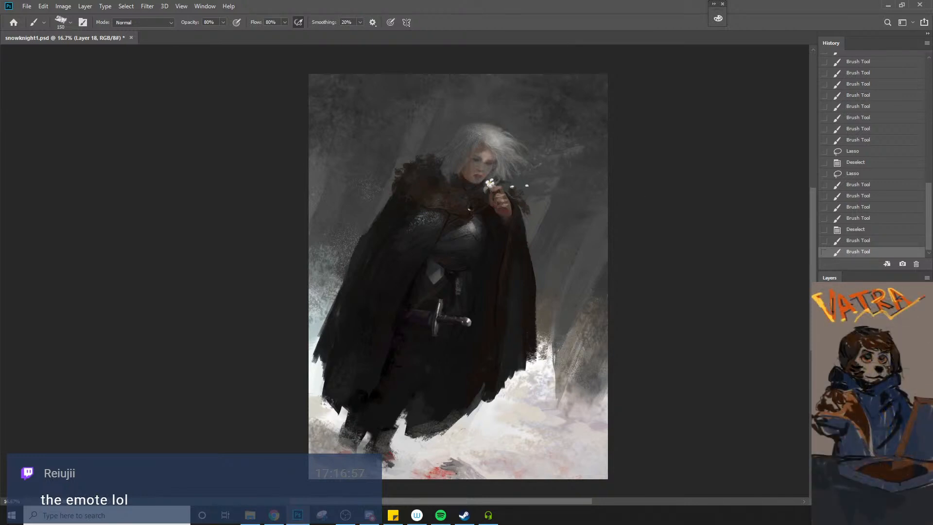
pyautogui.hotkey('alt', 'Tab')
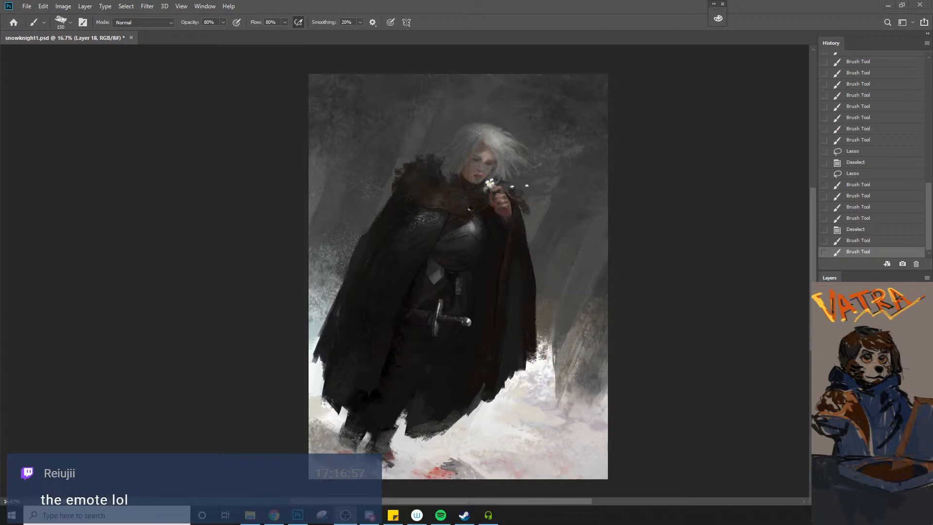
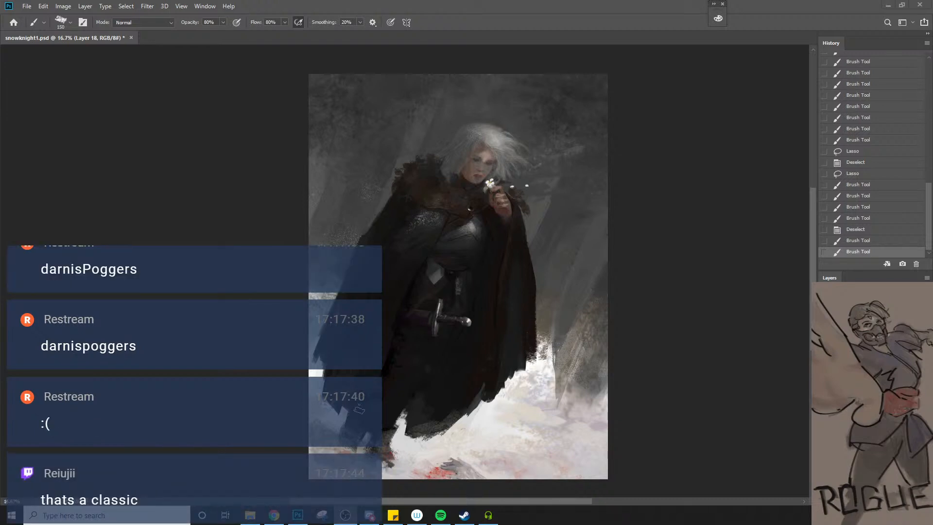
pyautogui.click(464, 371)
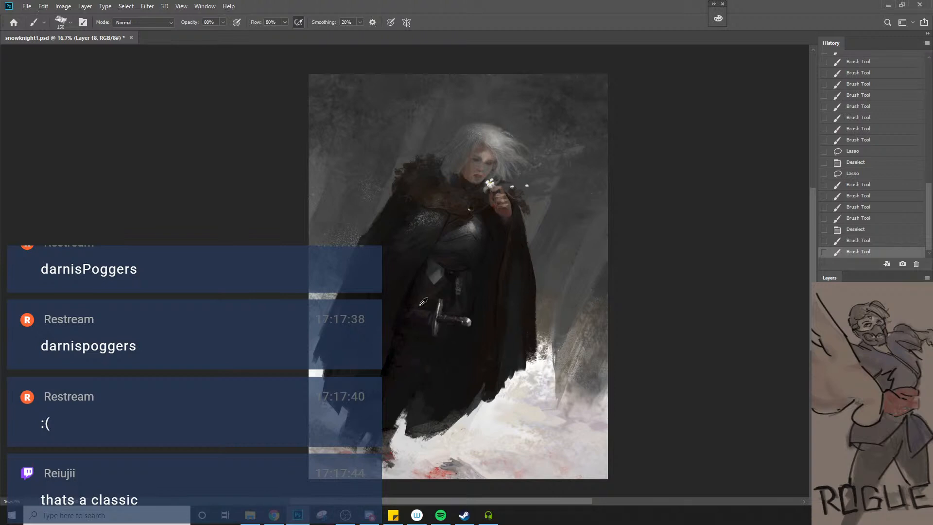
pyautogui.press('[')
pyautogui.press('[')
pyautogui.press('[')
pyautogui.press('[')
pyautogui.press('[')
pyautogui.press('[')
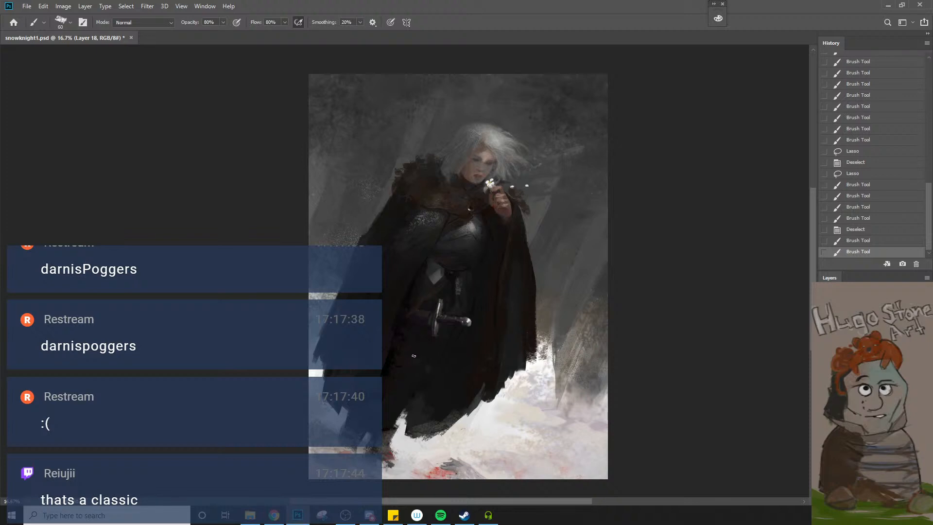
pyautogui.press('l')
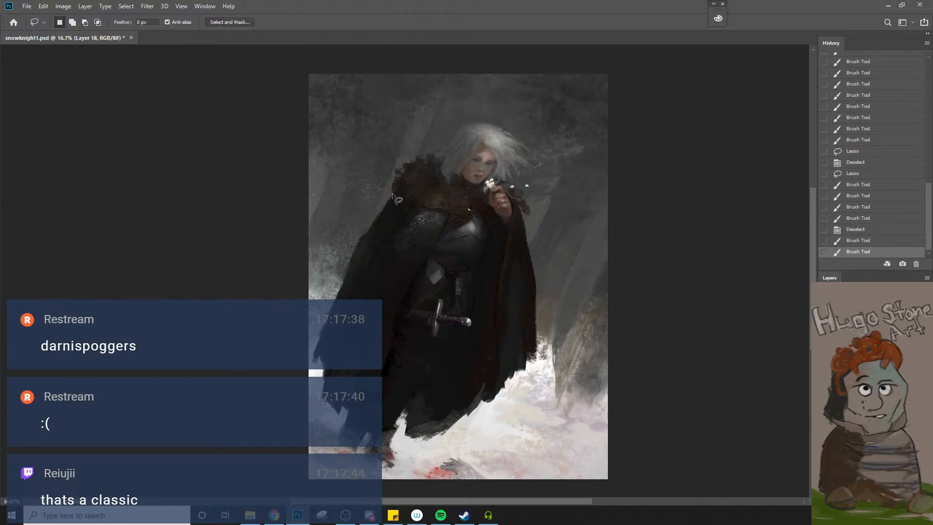
pyautogui.moveTo(392, 194); pyautogui.dragTo(351, 258)
pyautogui.hotkey('ctrl', 'd')
pyautogui.moveTo(368, 226); pyautogui.dragTo(350, 258)
pyautogui.hotkey('ctrl', 'd')
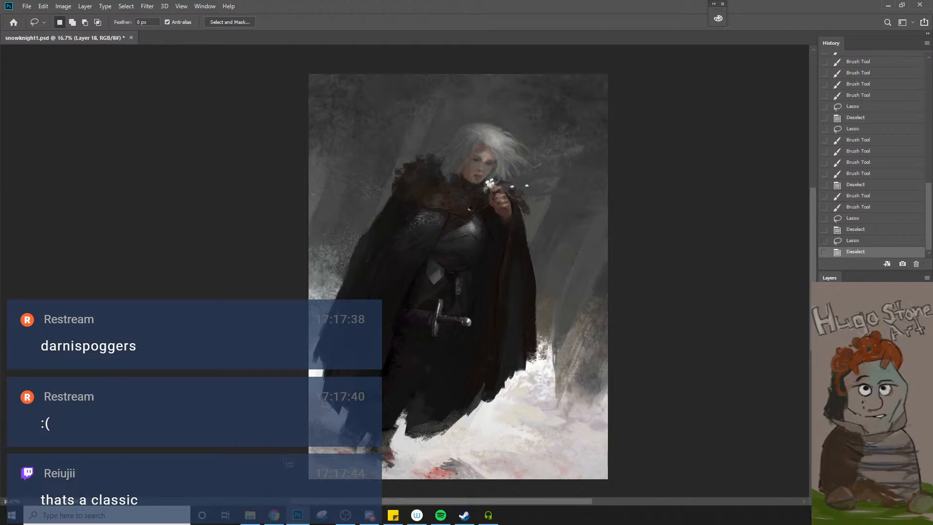
# Paint dark, textured foliage around the tree base and the snow edge beside the cloak, using brush sizes up to 500 px
pyautogui.press('b')
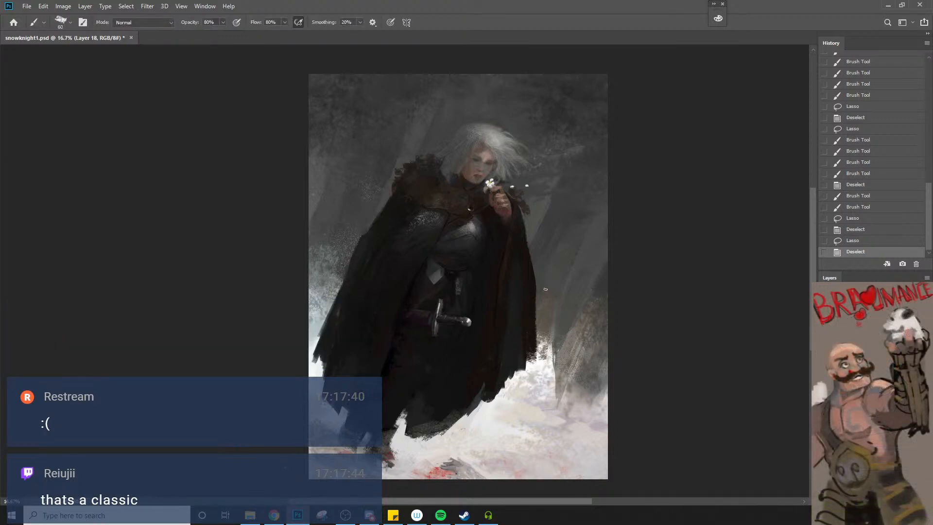
pyautogui.press(']')
pyautogui.press(']')
pyautogui.press(']')
pyautogui.press(']')
pyautogui.press(']')
pyautogui.press(']')
pyautogui.press(']')
pyautogui.press(']')
pyautogui.press(']')
pyautogui.press(']')
pyautogui.press(']')
pyautogui.press(']')
pyautogui.press(']')
pyautogui.press(']')
pyautogui.press(']')
pyautogui.press(']')
pyautogui.moveTo(588, 317)
pyautogui.mouseDown()
pyautogui.moveTo(572, 373)
pyautogui.moveTo(612, 355)
pyautogui.moveTo(617, 341)
pyautogui.moveTo(603, 416)
pyautogui.mouseUp()
pyautogui.press('[')
pyautogui.press('[')
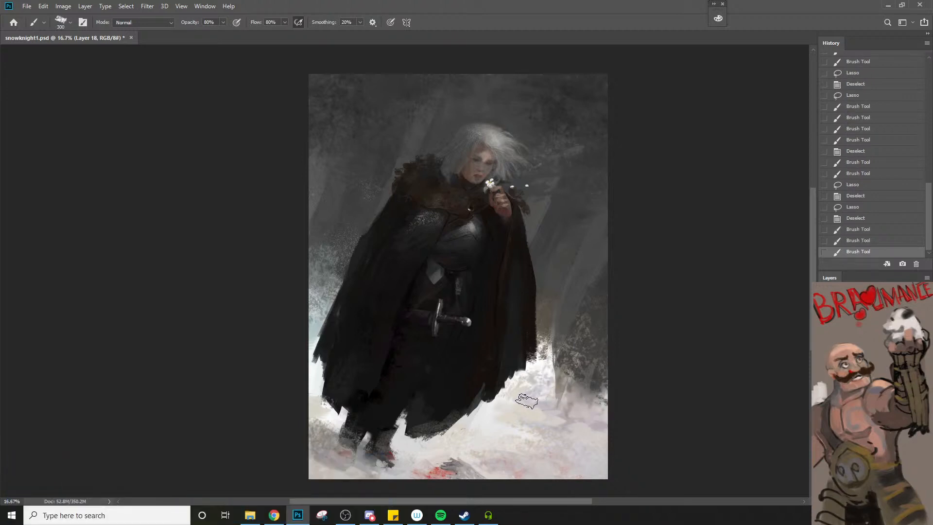
pyautogui.press('l')
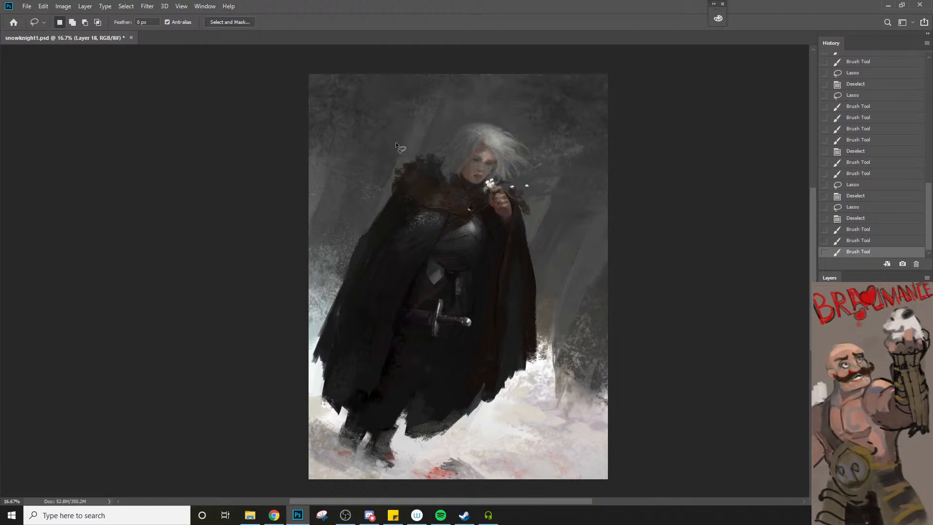
pyautogui.press('r')
pyautogui.moveTo(462, 250)
pyautogui.mouseDown()
pyautogui.moveTo(430, 216)
pyautogui.moveTo(444, 224)
pyautogui.mouseUp()
pyautogui.press('l')
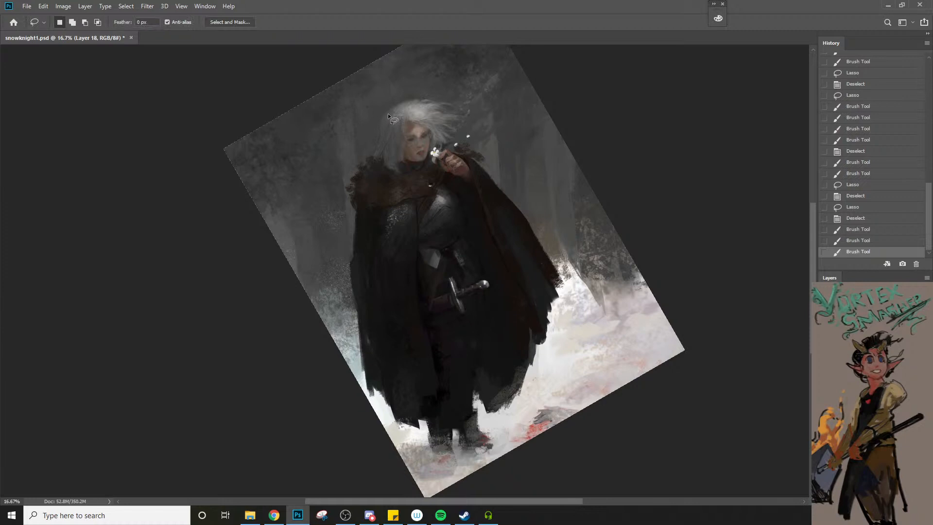
pyautogui.moveTo(381, 119); pyautogui.dragTo(377, 149)
pyautogui.click(394, 113)
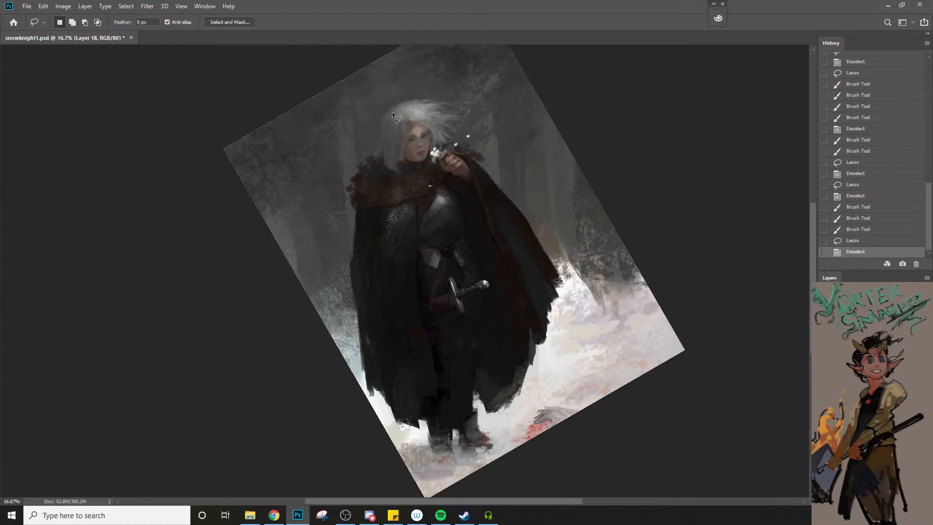
pyautogui.moveTo(393, 115); pyautogui.dragTo(361, 156)
pyautogui.click(378, 134)
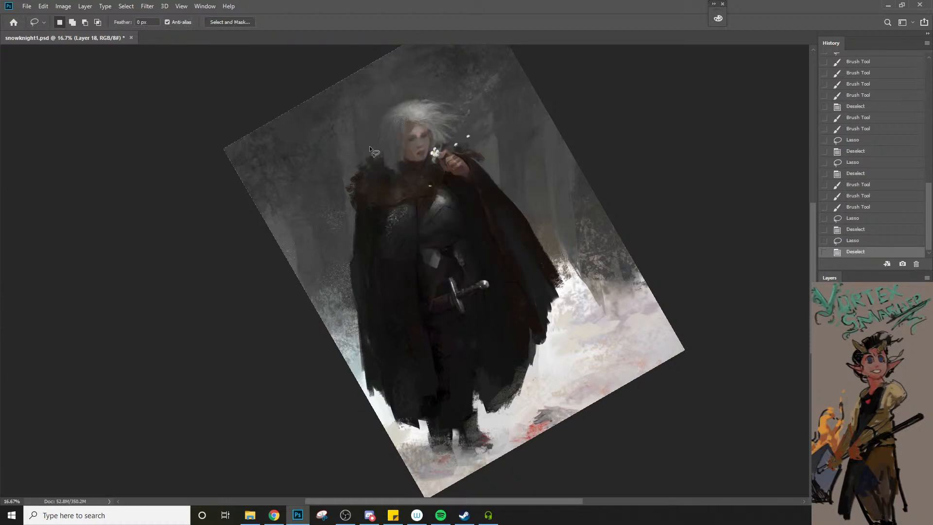
# Choose the Cut(Multiply) brush preset at 100 px for painting the hair
pyautogui.press('b')
pyautogui.rightClick(383, 138)
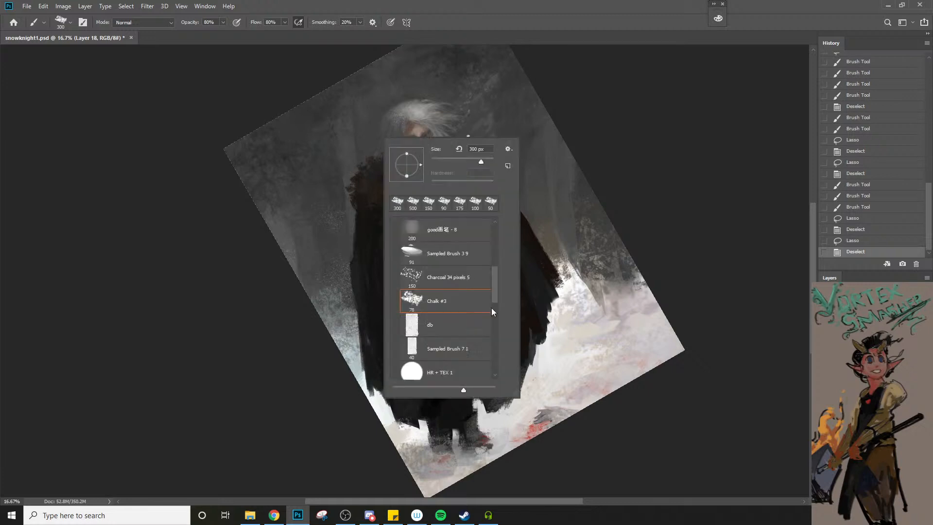
pyautogui.moveTo(494, 297); pyautogui.dragTo(489, 345)
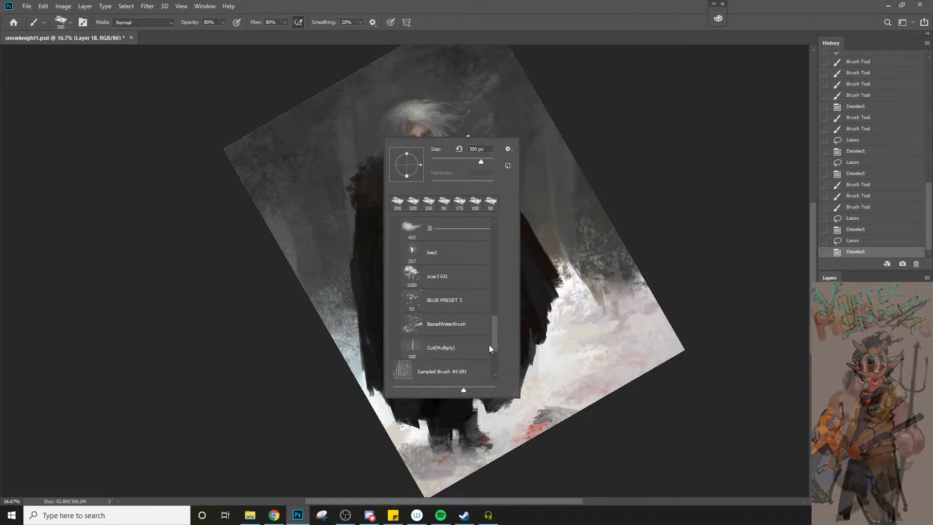
pyautogui.click(477, 331)
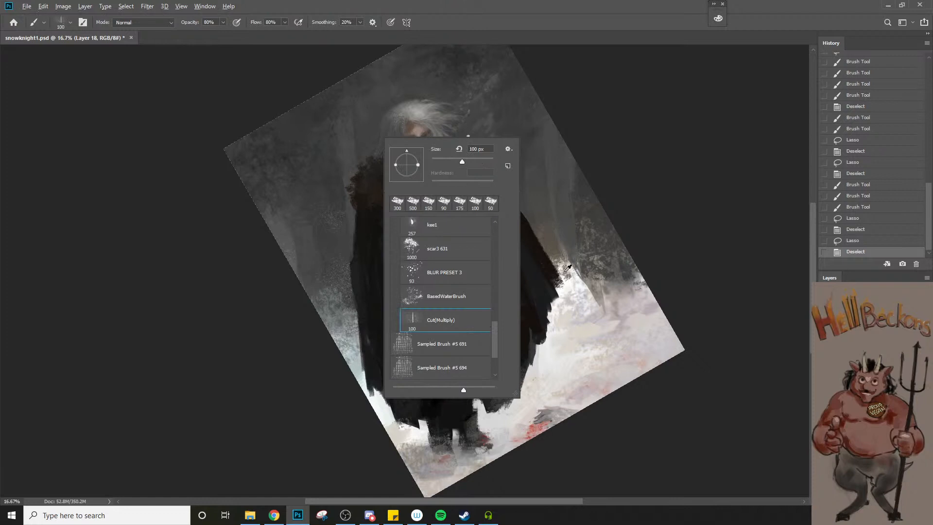
pyautogui.click(531, 138)
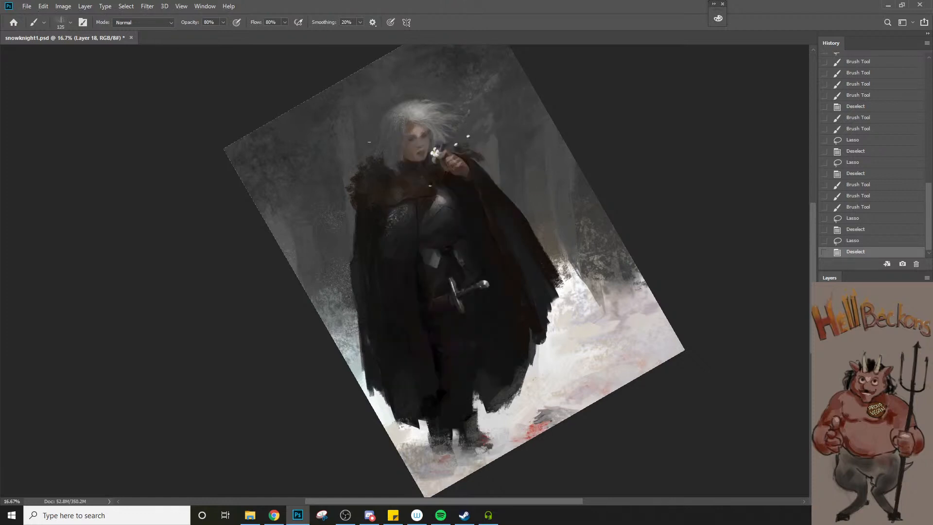
# Paint loose strands along the outer edge of the hair above the fur collar, enlarging the brush to 150 px
pyautogui.press(']')
pyautogui.moveTo(369, 142)
pyautogui.mouseDown()
pyautogui.moveTo(396, 115)
pyautogui.moveTo(385, 125)
pyautogui.mouseUp()
pyautogui.moveTo(389, 119)
pyautogui.mouseDown()
pyautogui.moveTo(382, 132)
pyautogui.moveTo(378, 115)
pyautogui.moveTo(371, 142)
pyautogui.moveTo(385, 122)
pyautogui.moveTo(378, 135)
pyautogui.mouseUp()
pyautogui.hotkey('ctrl', 'z')
pyautogui.press('[')
pyautogui.press(']')
pyautogui.press(']')
pyautogui.moveTo(389, 120); pyautogui.dragTo(386, 137)
pyautogui.moveTo(398, 121); pyautogui.dragTo(391, 138)
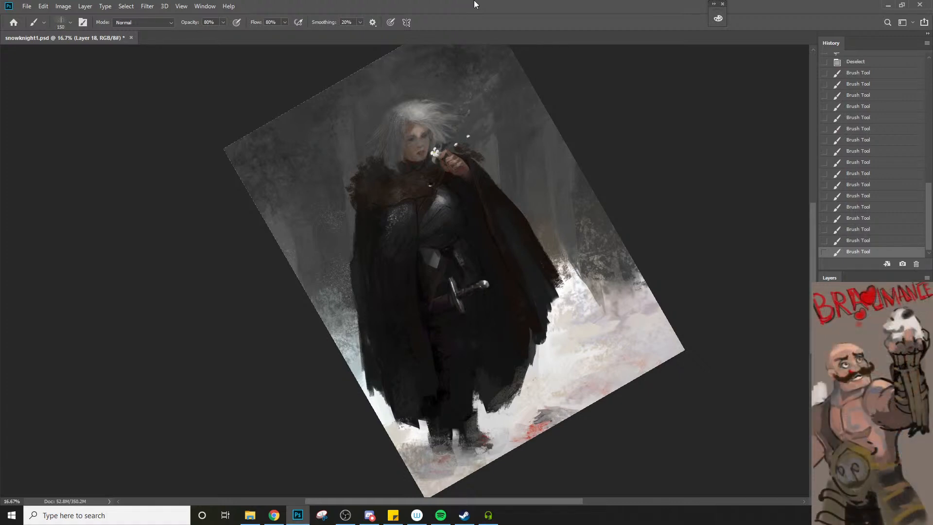
# Compare the painting with the snowknight1.psd opening snapshot, straighten the view rotation to 0°, and return to the latest history state
pyautogui.scroll(10, 891, 131)
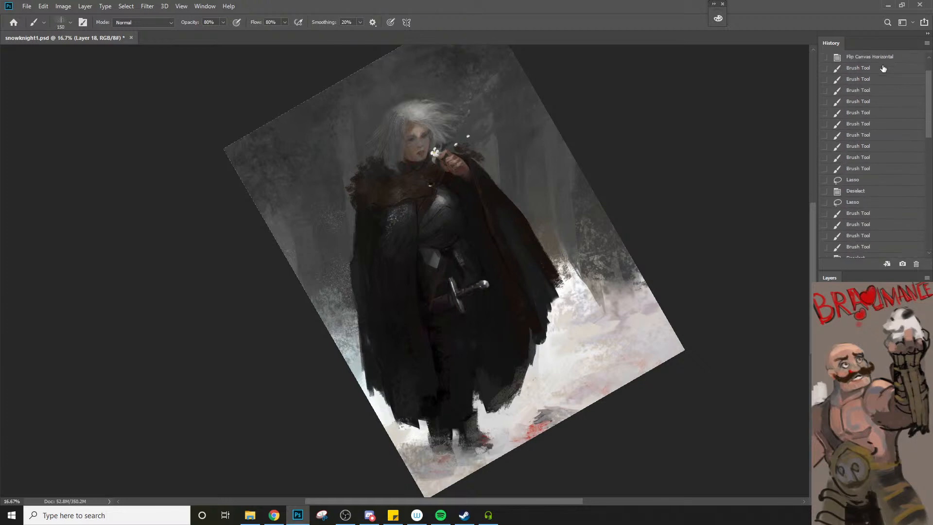
pyautogui.scroll(2, 883, 68)
pyautogui.click(883, 62)
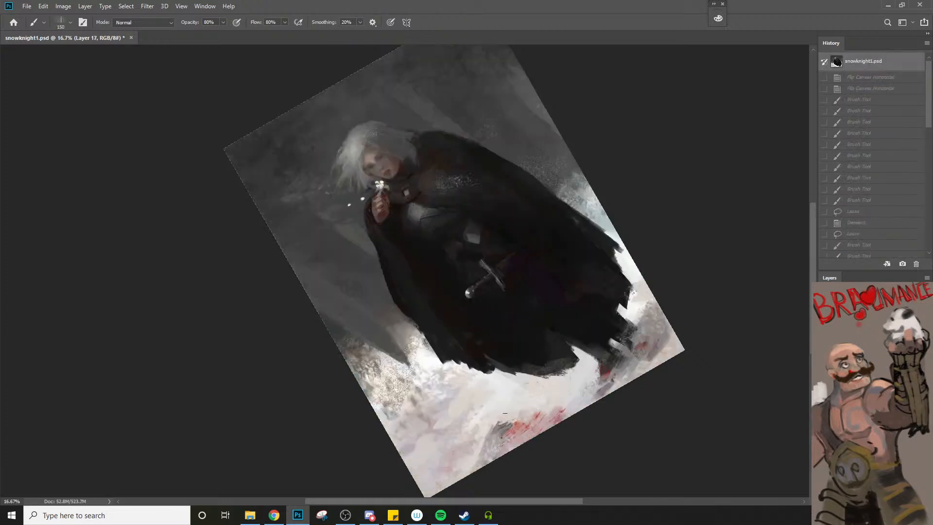
pyautogui.press('r')
pyautogui.moveTo(752, 389); pyautogui.dragTo(586, 451)
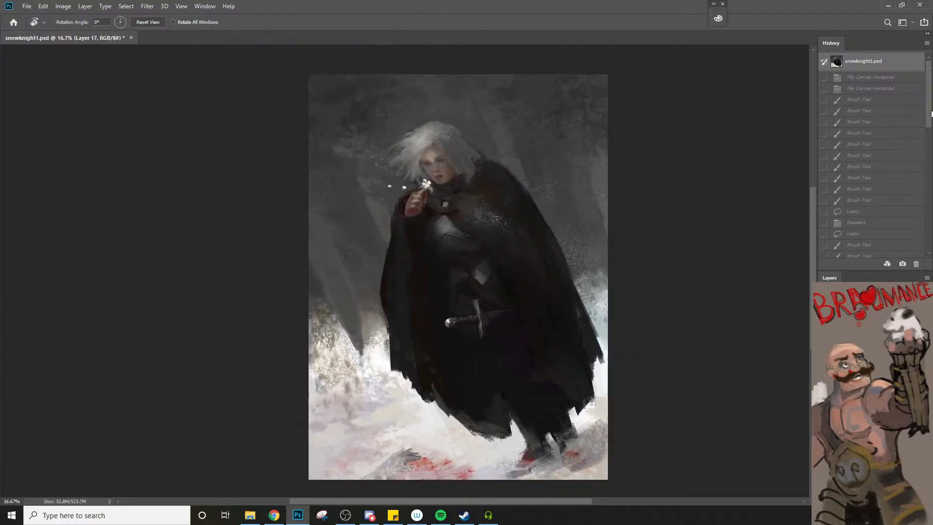
pyautogui.scroll(-5, 931, 113)
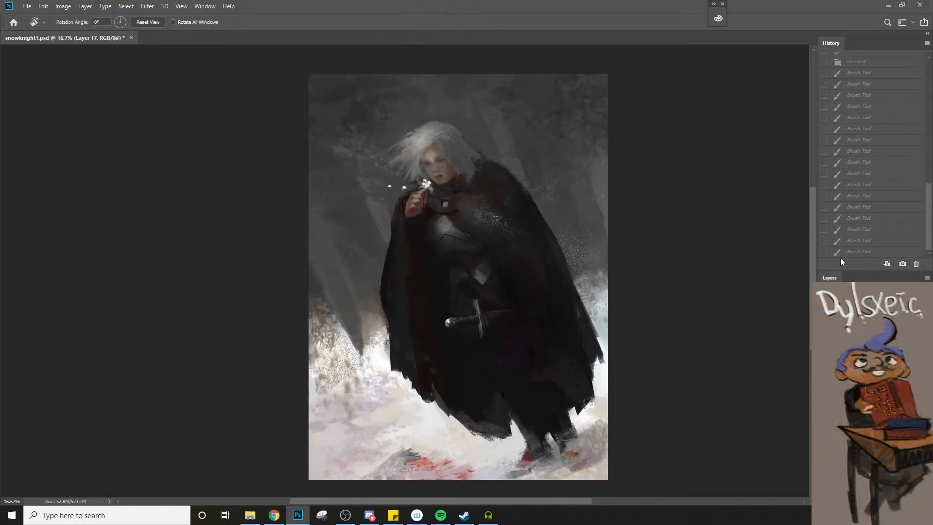
pyautogui.click(843, 251)
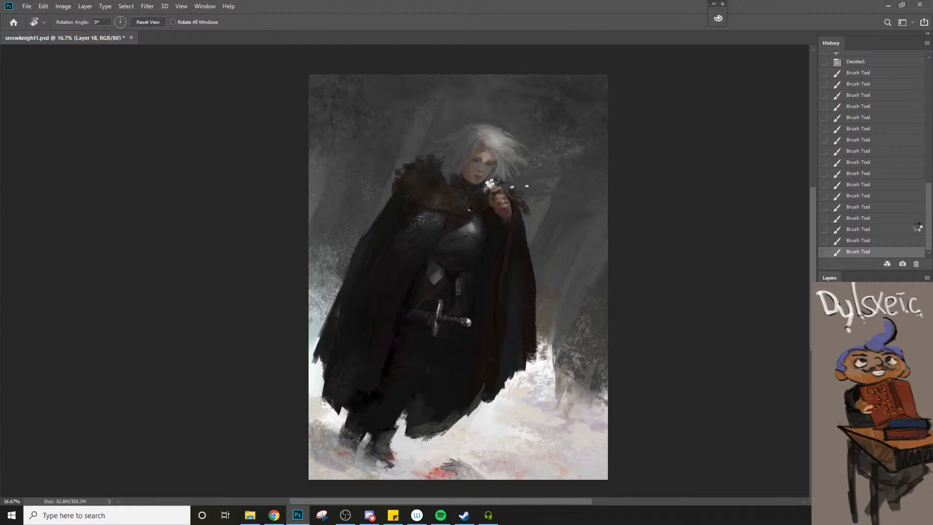
# Flip the canvas horizontally and check the mirrored painting against the snowknight1.psd opening snapshot
pyautogui.hotkey('ctrl', 'shift', 'h')
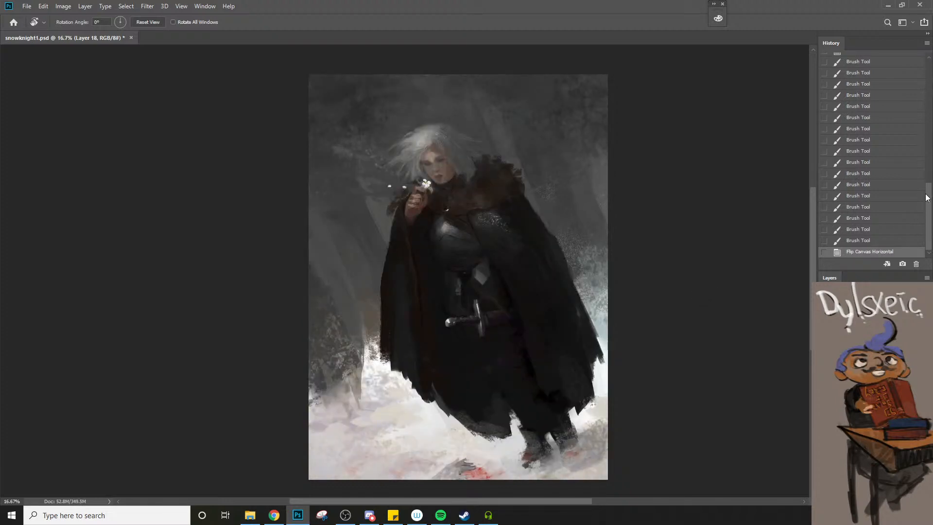
pyautogui.moveTo(927, 198); pyautogui.dragTo(926, 68)
pyautogui.click(871, 68)
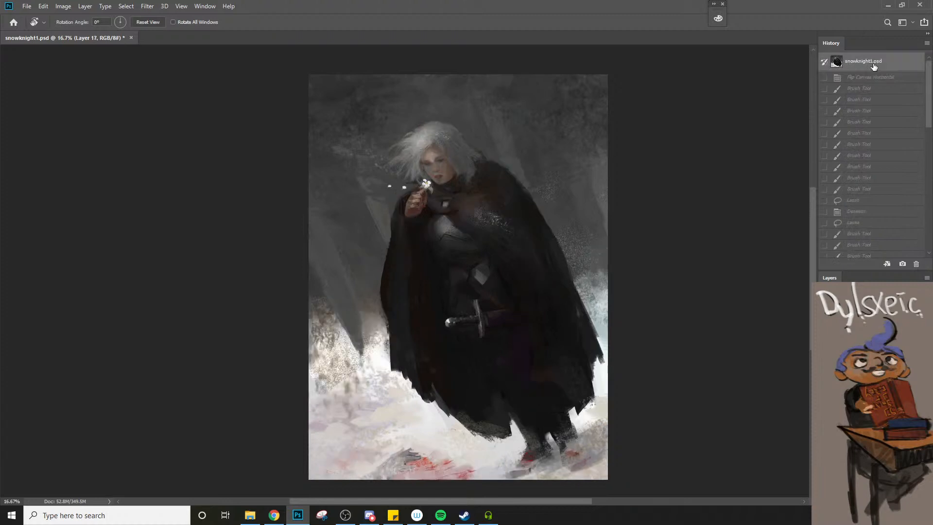
pyautogui.hotkey('ctrl', 'z')
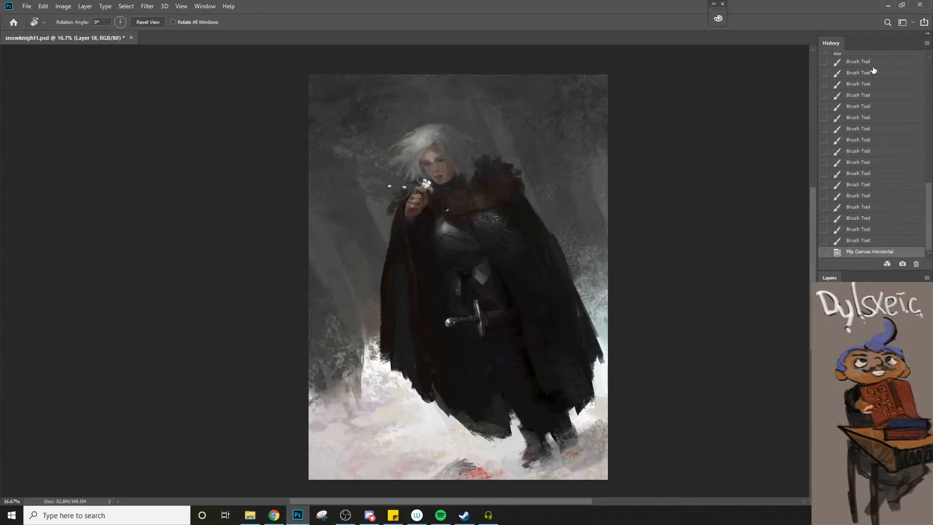
# Compare the mirrored and unmirrored compositions by repeatedly undoing and redoing the canvas flip
pyautogui.hotkey('ctrl', 'z')
pyautogui.hotkey('ctrl', 'z')
pyautogui.hotkey('ctrl', 'z')
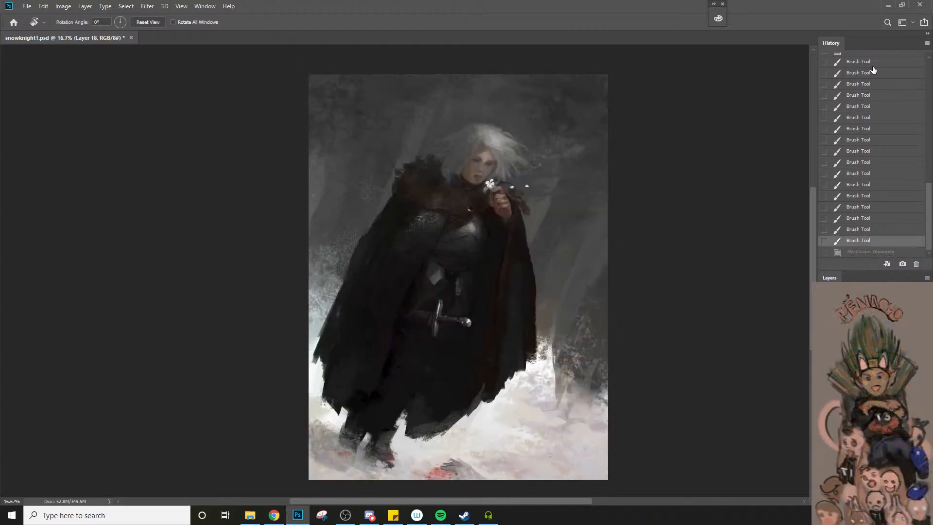
pyautogui.hotkey('ctrl', 'z')
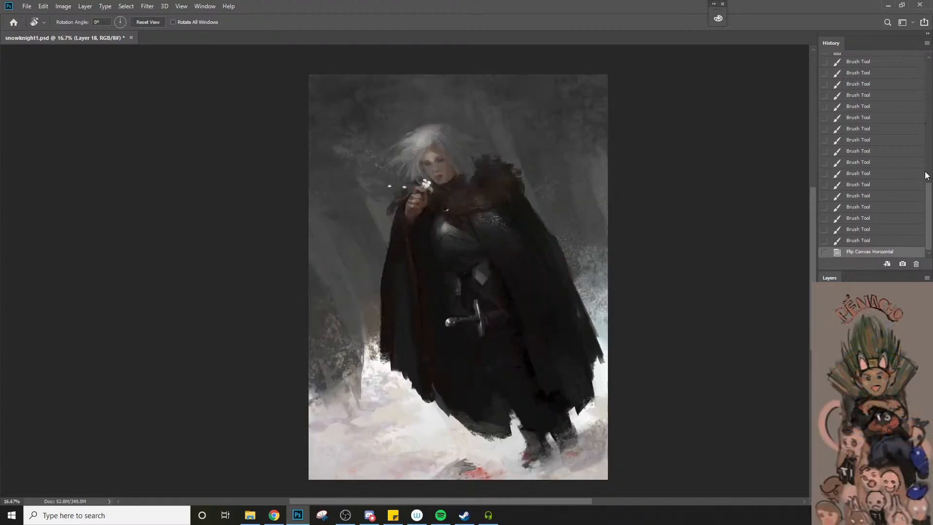
# Compare the mirrored repaint with the snowknight1.psd opening snapshot by alternating between the two history states
pyautogui.scroll(10, 926, 175)
pyautogui.click(886, 62)
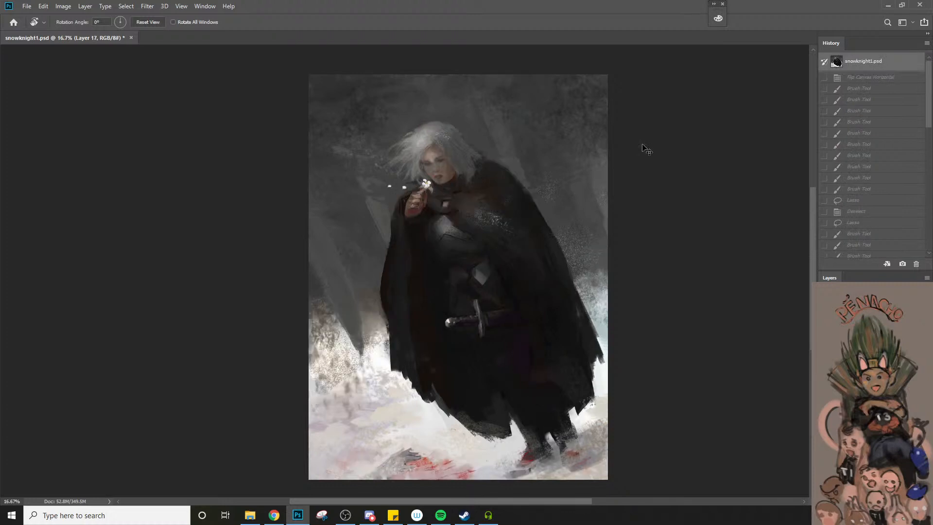
pyautogui.hotkey('ctrl', 'z')
pyautogui.hotkey('ctrl', 'z')
pyautogui.hotkey('ctrl', 'z')
pyautogui.hotkey('ctrl', 'z')
# Check the composition in both orientations by toggling the canvas flip, finishing on the mirrored version
pyautogui.hotkey('ctrl', 'z')
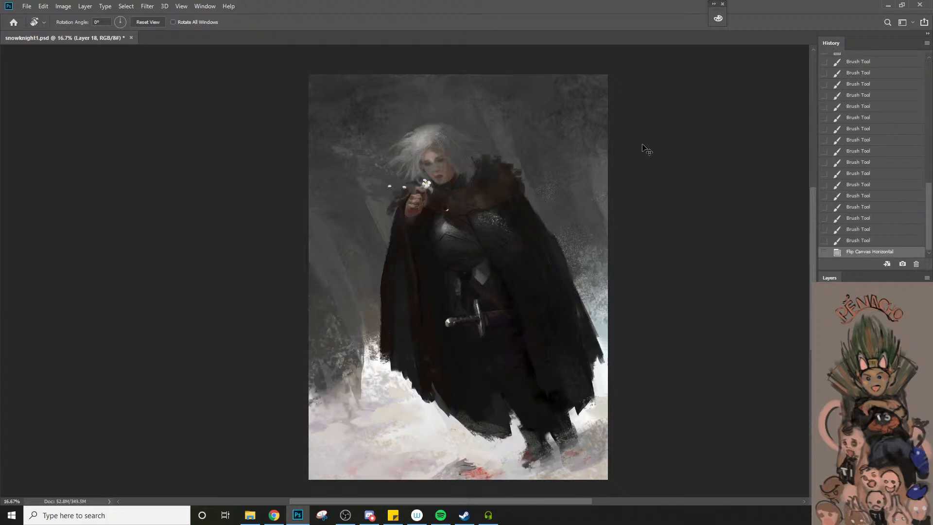
pyautogui.hotkey('ctrl', 'z')
pyautogui.hotkey('ctrl', 'z')
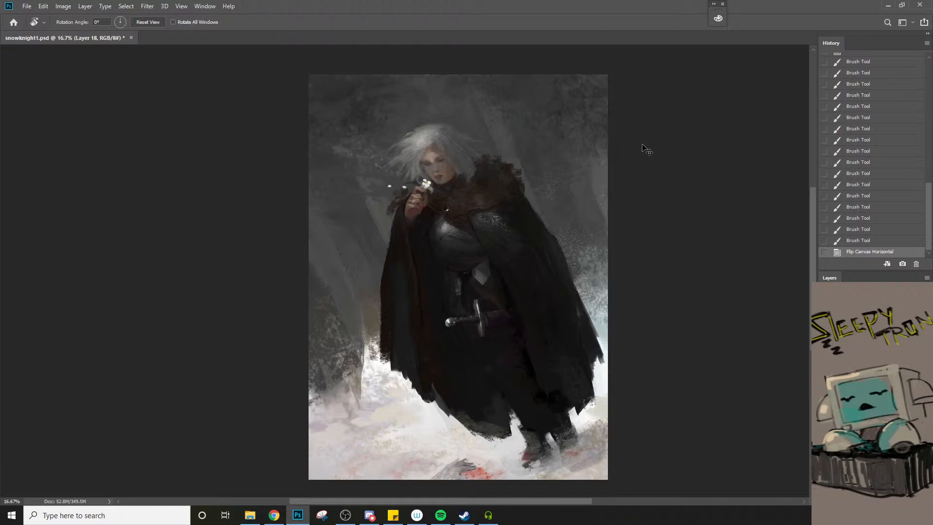
pyautogui.hotkey('ctrl', 'z')
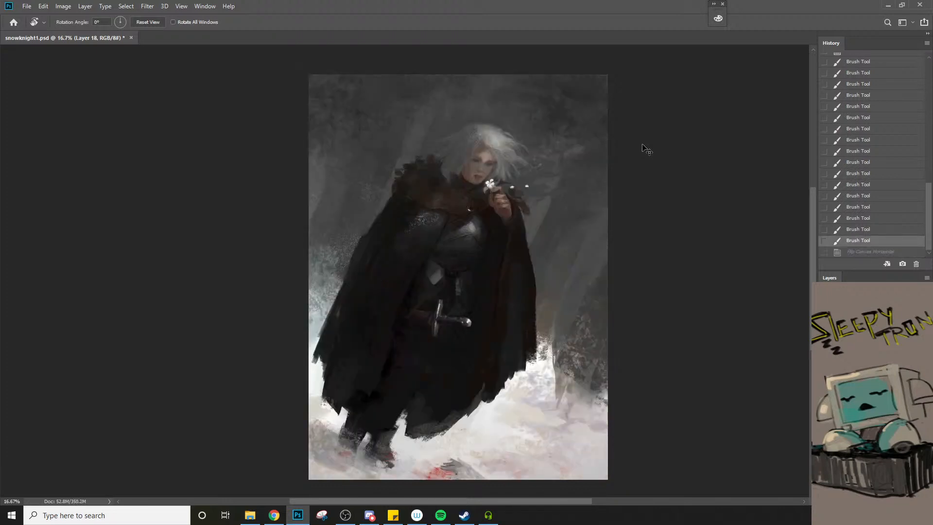
pyautogui.hotkey('ctrl', 'shift', 'z')
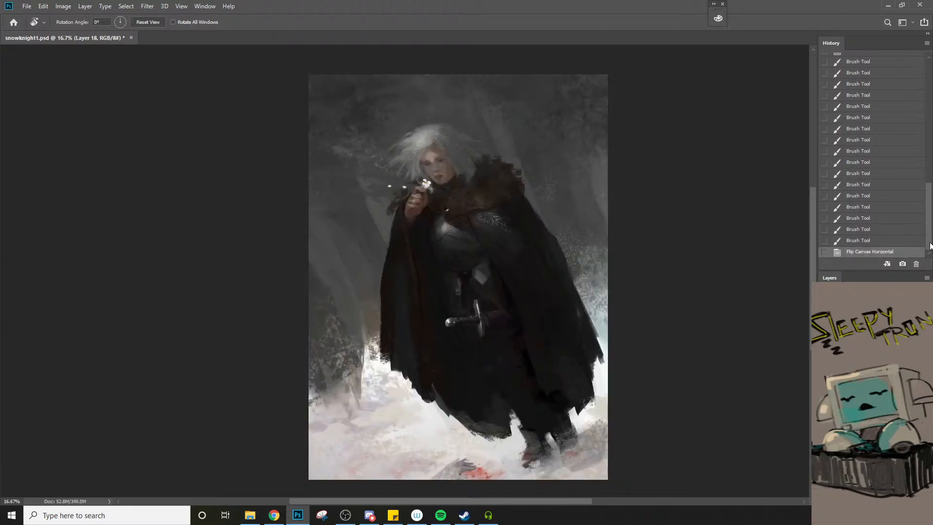
# Compare the repaint with the opening snapshot and the unflipped painting again, finishing on the horizontally flipped version
pyautogui.moveTo(929, 245); pyautogui.dragTo(928, 121)
pyautogui.click(891, 61)
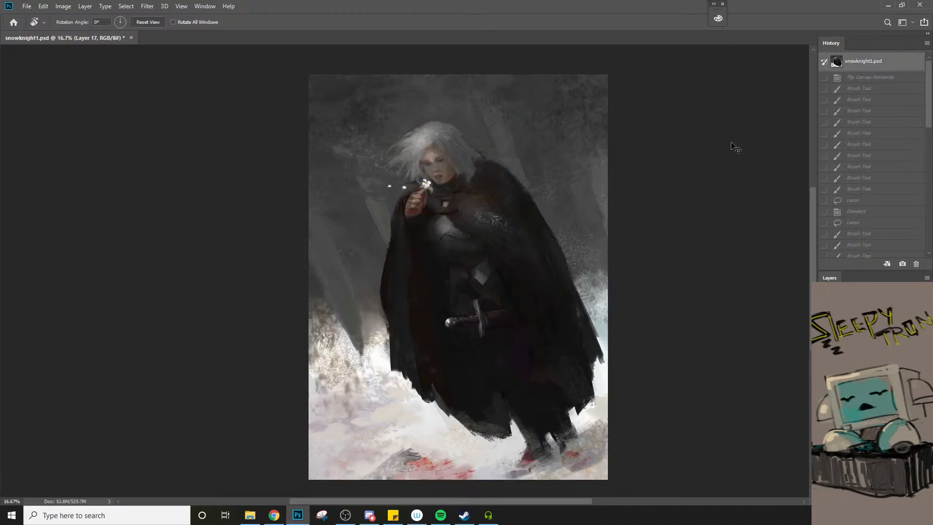
pyautogui.hotkey('ctrl', 'z')
pyautogui.hotkey('ctrl', 'z')
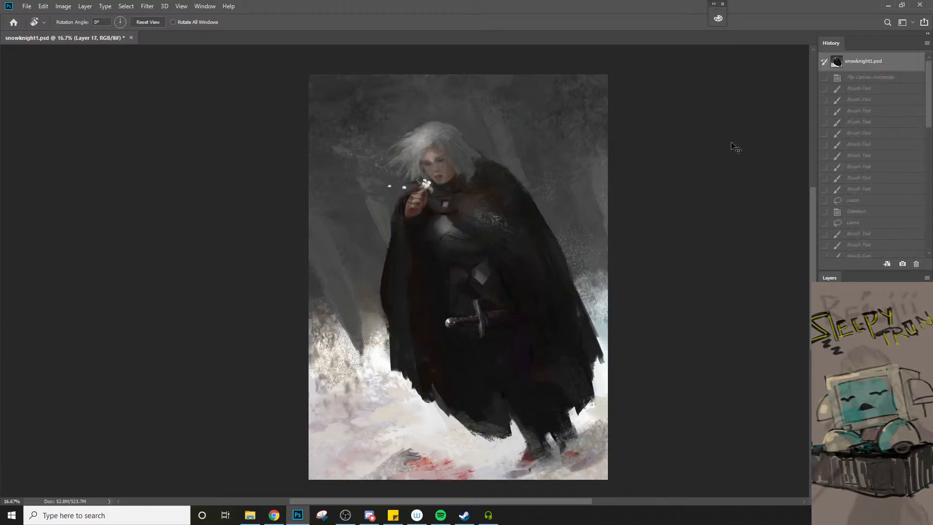
pyautogui.hotkey('ctrl', 'z')
pyautogui.hotkey('ctrl', 'z')
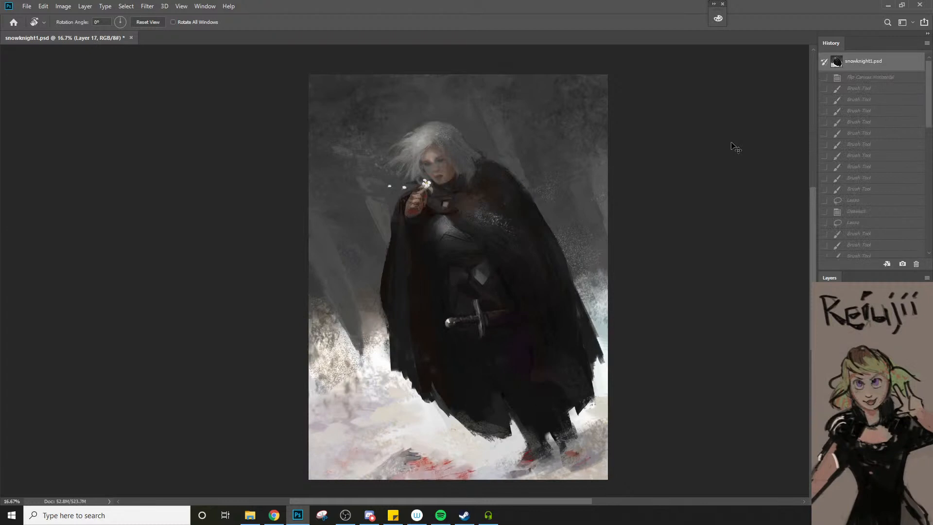
pyautogui.hotkey('ctrl', 'z')
pyautogui.hotkey('ctrl', 'z')
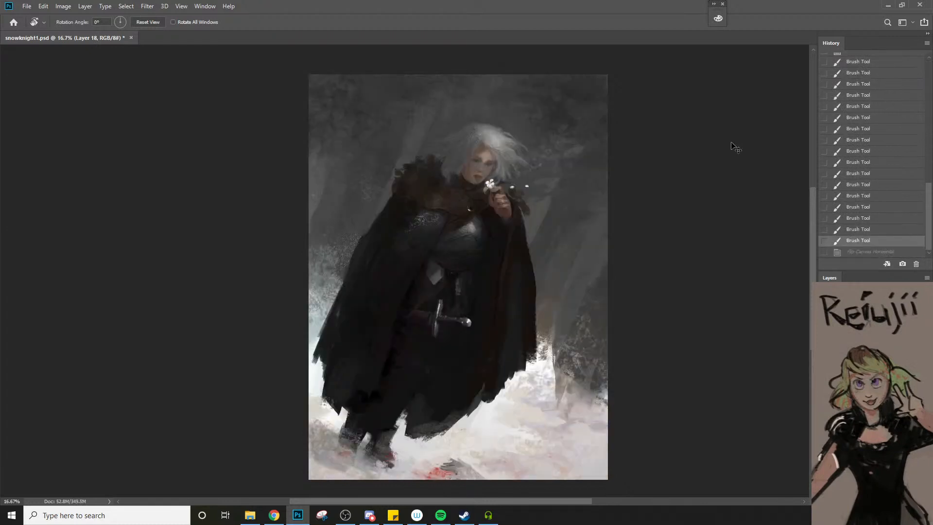
pyautogui.hotkey('ctrl', 'z')
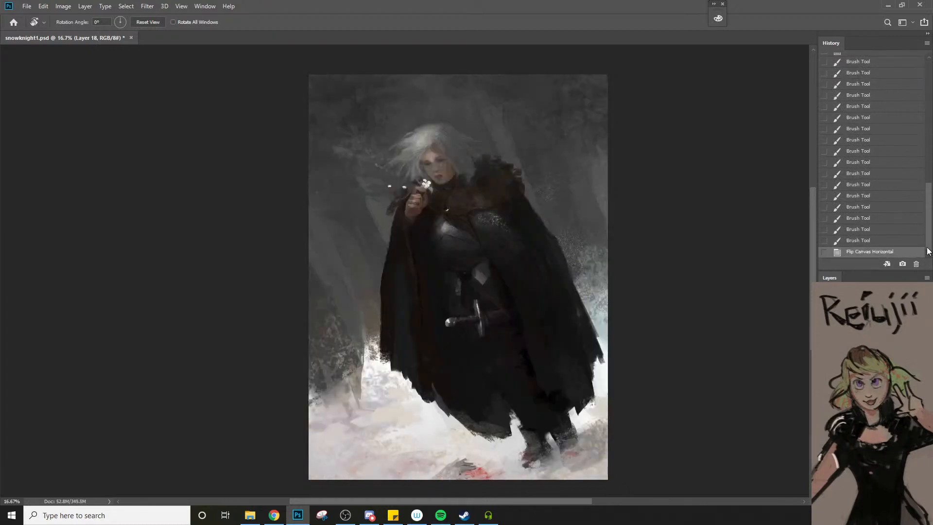
# Compare the repaint with the snowknight1.psd opening snapshot by alternating history states, finishing on the horizontally flipped version
pyautogui.moveTo(929, 246); pyautogui.dragTo(929, 97)
pyautogui.click(890, 67)
pyautogui.hotkey('ctrl', 'z')
pyautogui.hotkey('ctrl', 'z')
pyautogui.hotkey('ctrl', 'z')
pyautogui.hotkey('ctrl', 'z')
pyautogui.hotkey('ctrl', 'z')
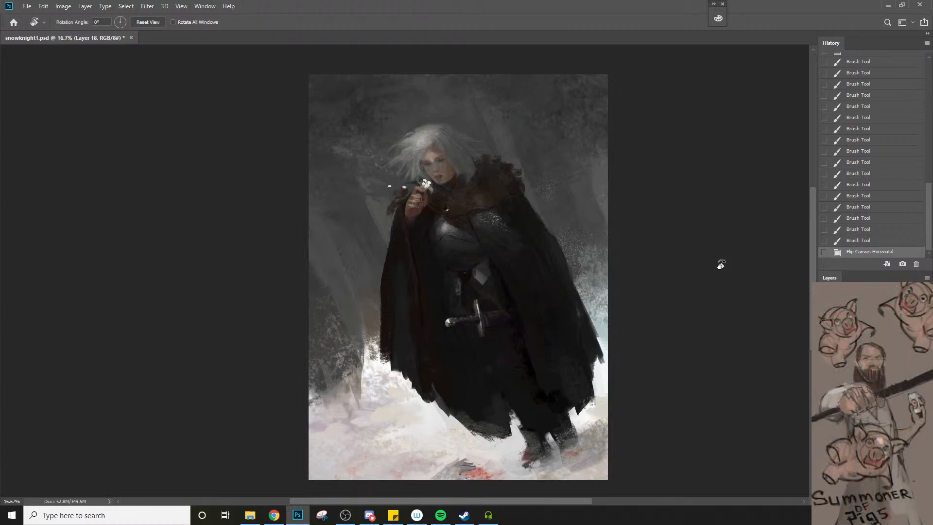
# Brush sampled light snow strokes at 600 px across the snowbank edge beneath the dark bushes beside the cloak
pyautogui.press('b')
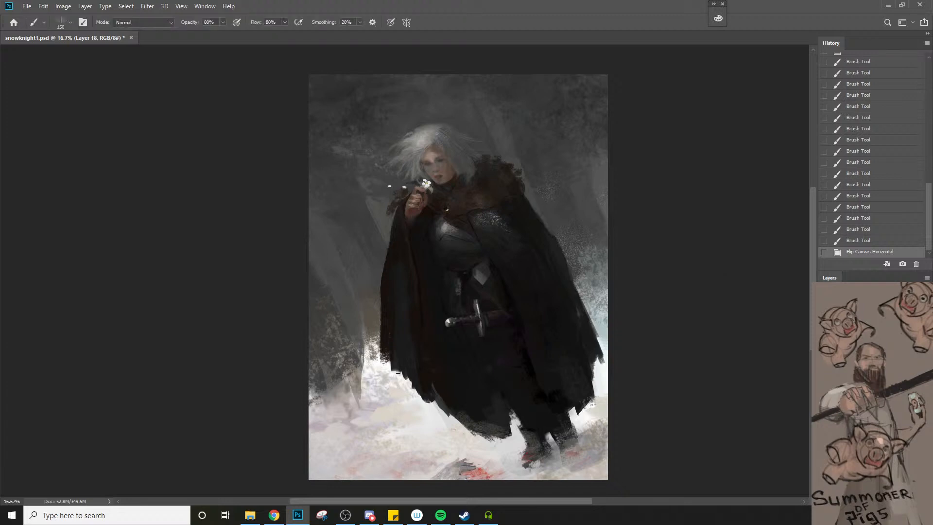
pyautogui.keyDown('alt'); pyautogui.click(376, 362); pyautogui.keyUp('alt')
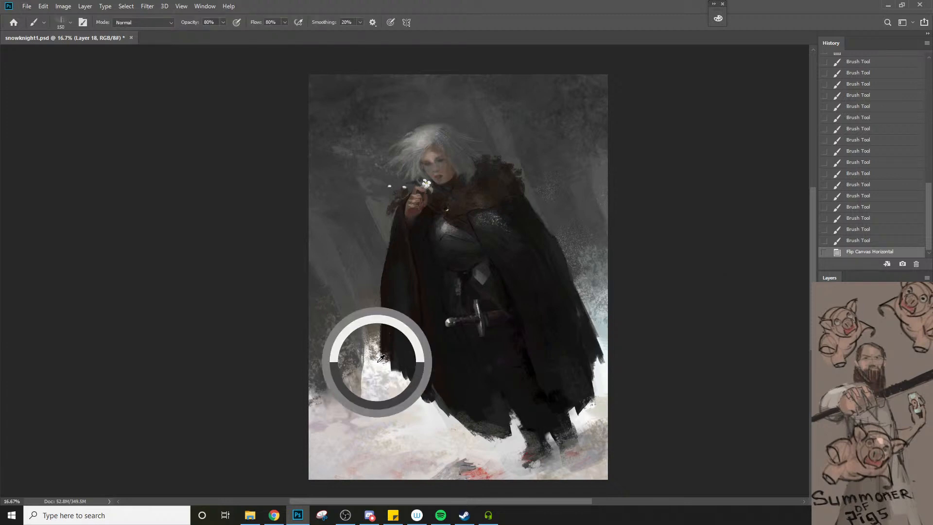
pyautogui.press(']')
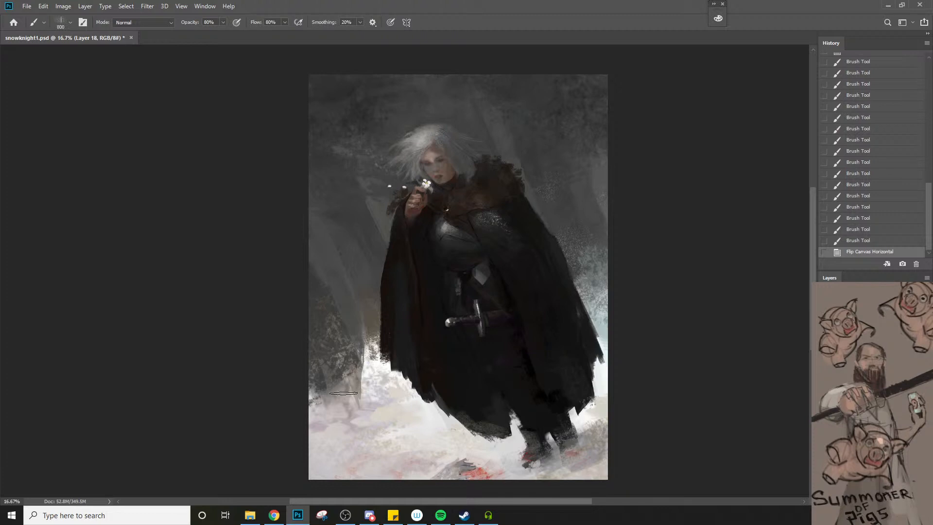
pyautogui.press(']')
pyautogui.press(']')
pyautogui.press(']')
pyautogui.press(']')
pyautogui.press(']')
pyautogui.press(']')
pyautogui.press(']')
pyautogui.press(']')
pyautogui.moveTo(316, 399)
pyautogui.mouseDown()
pyautogui.moveTo(368, 376)
pyautogui.moveTo(331, 421)
pyautogui.mouseUp()
pyautogui.hotkey('ctrl', 'z')
pyautogui.press('[')
pyautogui.press('[')
pyautogui.press('[')
pyautogui.press('[')
pyautogui.moveTo(370, 389); pyautogui.dragTo(337, 412)
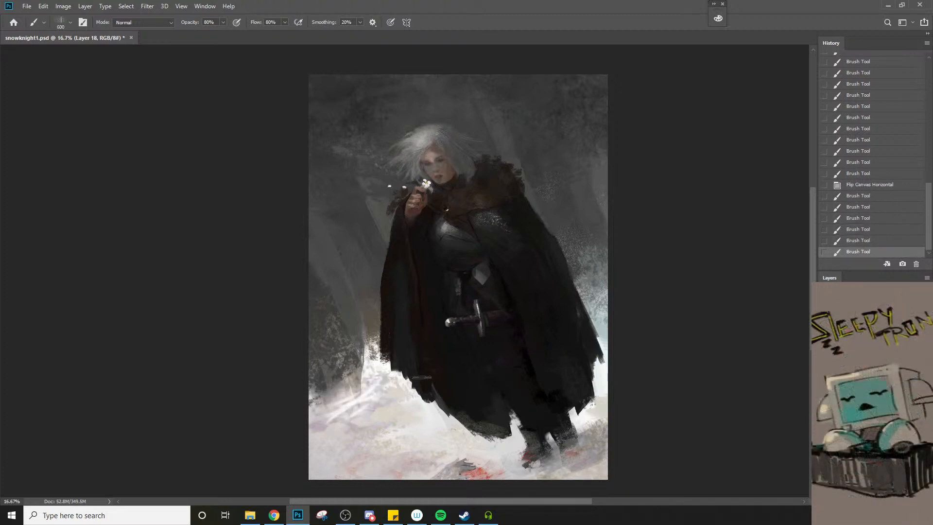
# Paint pale diagonal snow streaks at about 700 px on the distant slope behind the trailing side of the cloak
pyautogui.moveTo(587, 292); pyautogui.dragTo(626, 265)
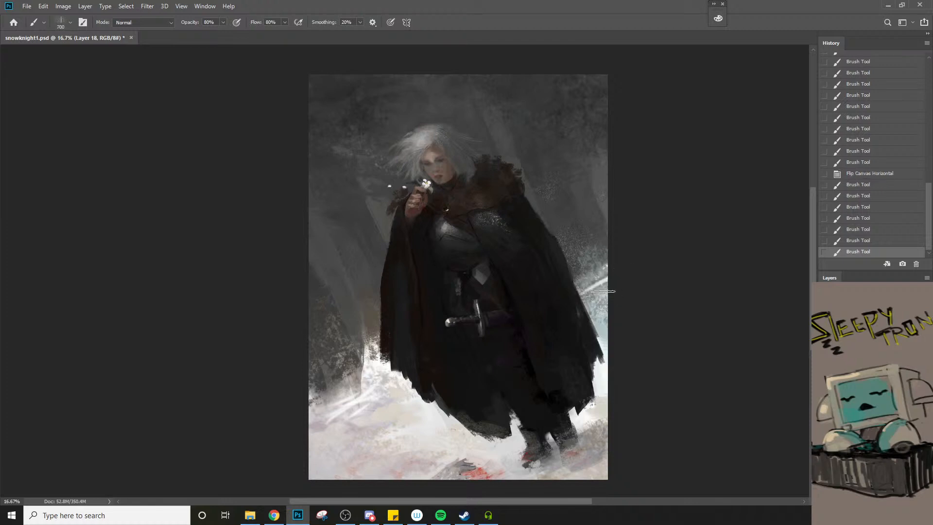
pyautogui.moveTo(588, 308); pyautogui.dragTo(619, 289)
pyautogui.moveTo(606, 320); pyautogui.dragTo(589, 301)
pyautogui.press('[')
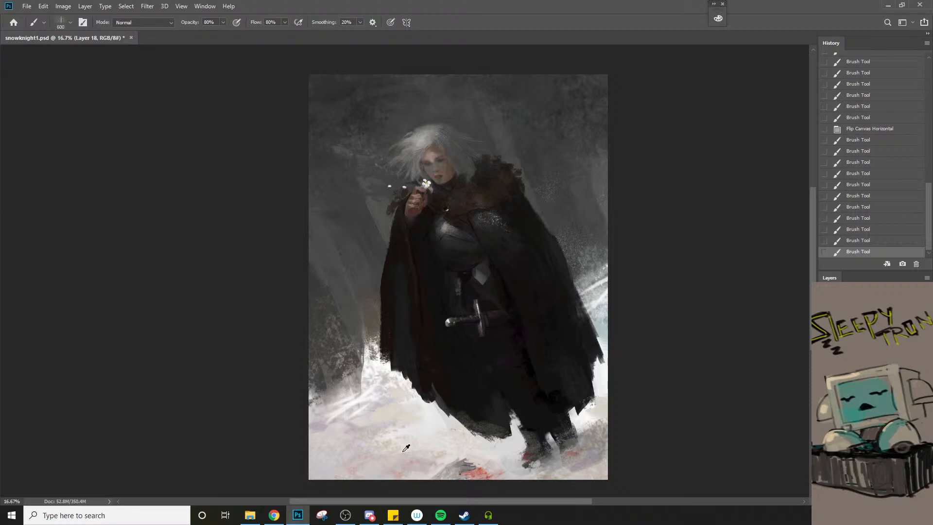
# Sample the bright snow and paint diagonal windblown streaks across the foreground below the cloak's ragged hem
pyautogui.keyDown('alt'); pyautogui.click(380, 361); pyautogui.keyUp('alt')
pyautogui.moveTo(386, 364)
pyautogui.mouseDown()
pyautogui.moveTo(349, 398)
pyautogui.moveTo(369, 392)
pyautogui.mouseUp()
pyautogui.moveTo(427, 421); pyautogui.dragTo(369, 462)
pyautogui.moveTo(413, 430)
pyautogui.mouseDown()
pyautogui.moveTo(381, 452)
pyautogui.moveTo(391, 447)
pyautogui.mouseUp()
pyautogui.press(']')
pyautogui.moveTo(430, 427)
pyautogui.mouseDown()
pyautogui.moveTo(420, 444)
pyautogui.moveTo(433, 434)
pyautogui.mouseUp()
pyautogui.moveTo(435, 434); pyautogui.dragTo(415, 449)
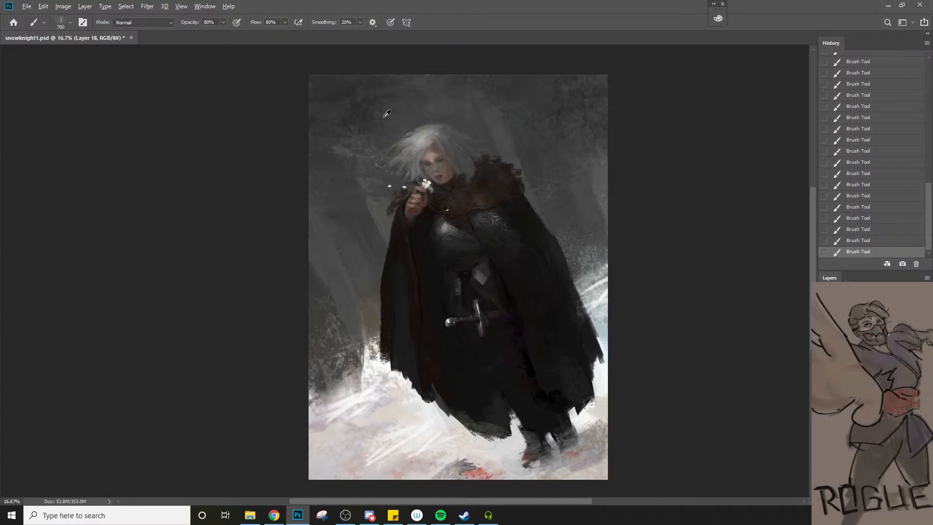
# Sample the dark gray background and darken the area directly above the knight's hair with a 250 px brush
pyautogui.keyDown('alt'); pyautogui.click(350, 88); pyautogui.keyUp('alt')
pyautogui.press('[')
pyautogui.press('[')
pyautogui.press('[')
pyautogui.press('[')
pyautogui.hotkey('ctrl', 'z')
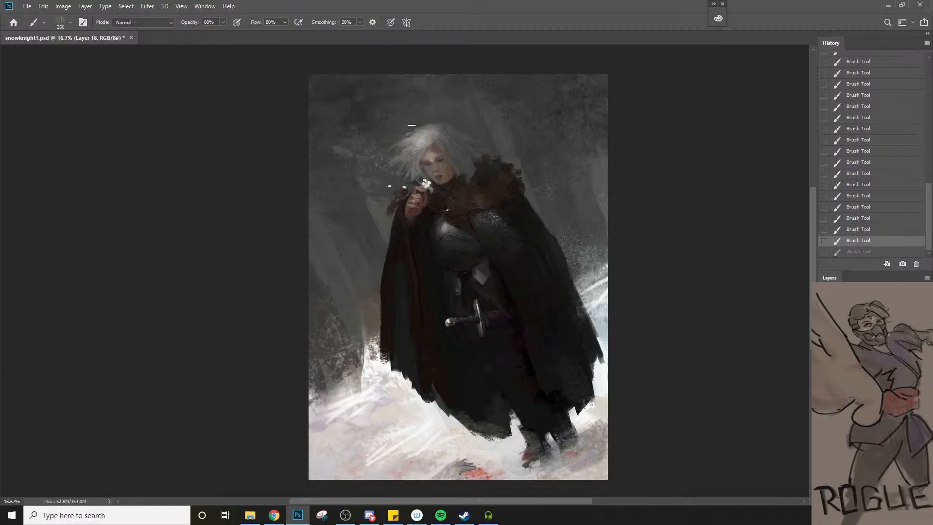
pyautogui.press(']')
pyautogui.moveTo(410, 114)
pyautogui.mouseDown()
pyautogui.moveTo(427, 111)
pyautogui.moveTo(410, 109)
pyautogui.moveTo(407, 125)
pyautogui.mouseUp()
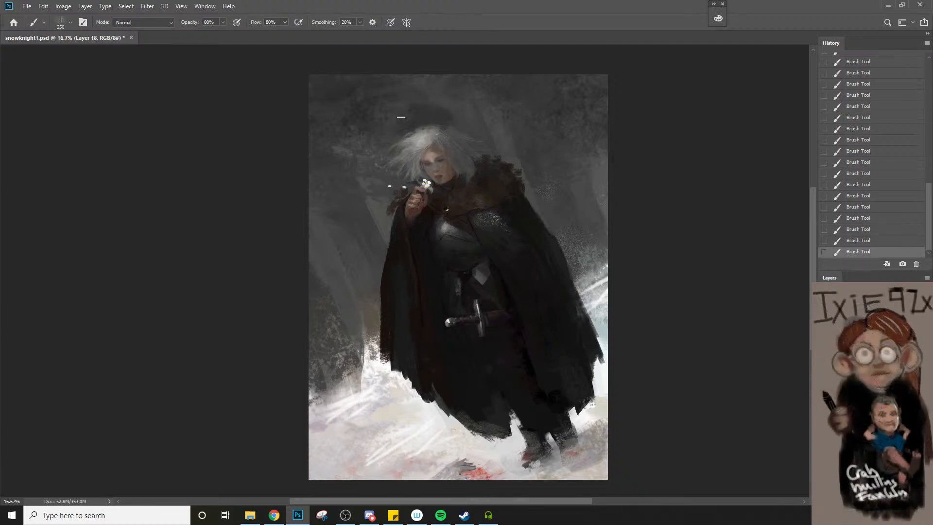
pyautogui.moveTo(442, 128)
pyautogui.mouseDown()
pyautogui.moveTo(479, 135)
pyautogui.moveTo(470, 152)
pyautogui.mouseUp()
# Blend the dark patch above the head into the forest background with textured strokes, varying the brush between 200 and 400 px
pyautogui.press('[')
pyautogui.press('[')
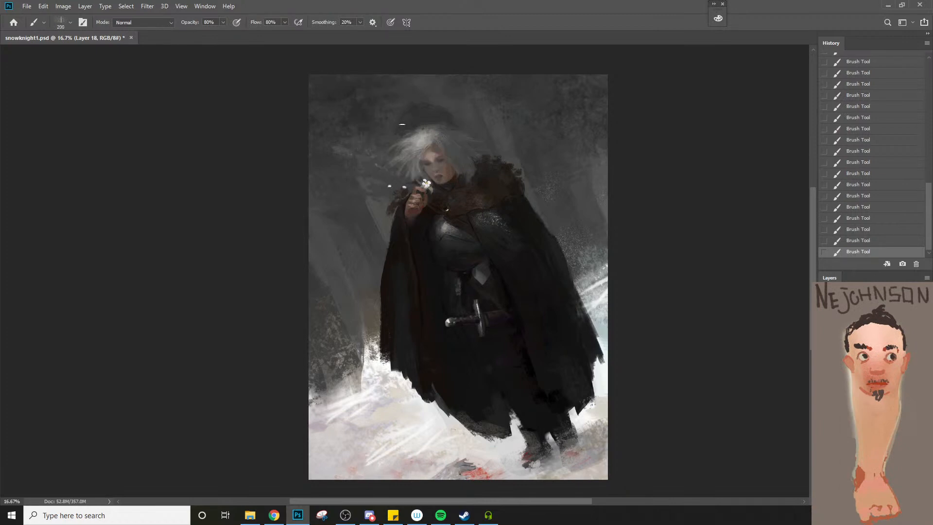
pyautogui.press(']')
pyautogui.press(']')
pyautogui.press(']')
pyautogui.press('[')
pyautogui.press('[')
pyautogui.press('[')
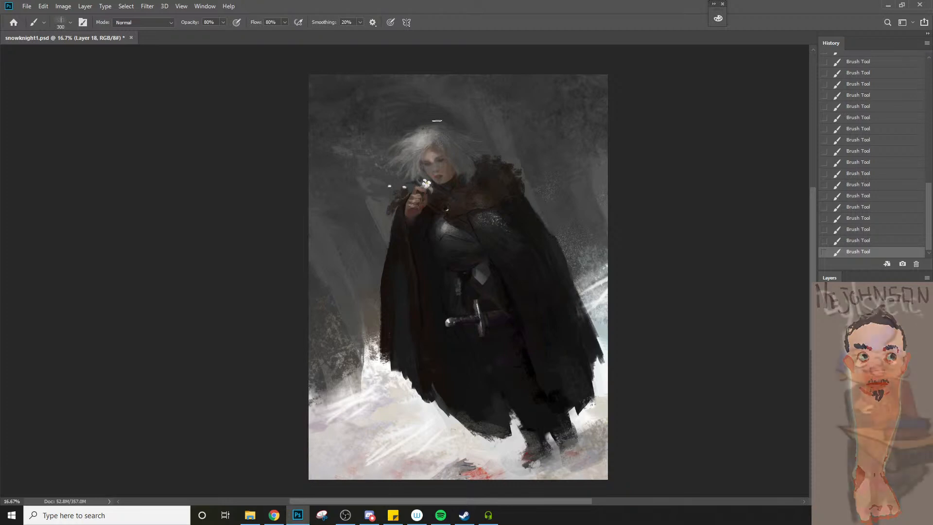
pyautogui.press(']')
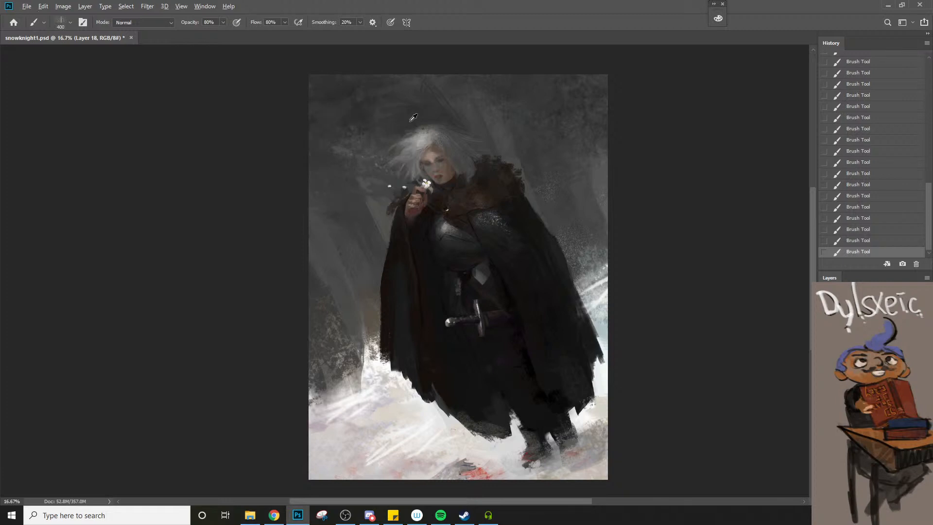
# Paint sampled gray strands into the windblown hair with a 125 to 70 px brush, toggling the last stroke to judge it
pyautogui.keyDown('alt'); pyautogui.click(448, 145); pyautogui.keyUp('alt')
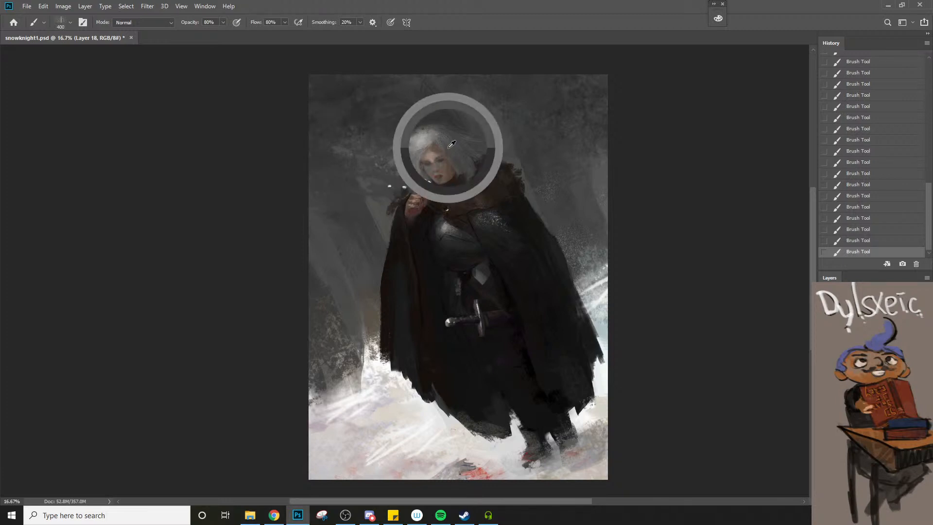
pyautogui.press('[')
pyautogui.press('[')
pyautogui.press('[')
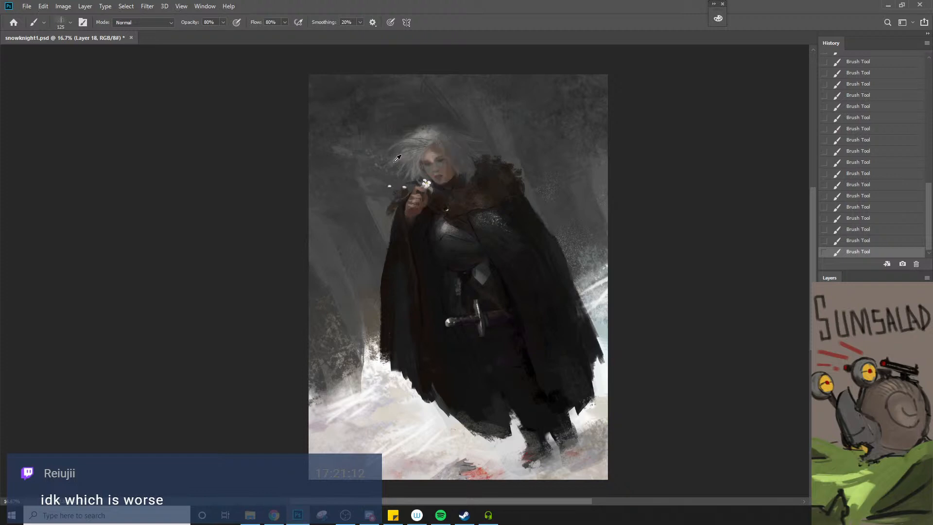
pyautogui.press('[')
pyautogui.press('[')
pyautogui.hotkey('ctrl', 'z')
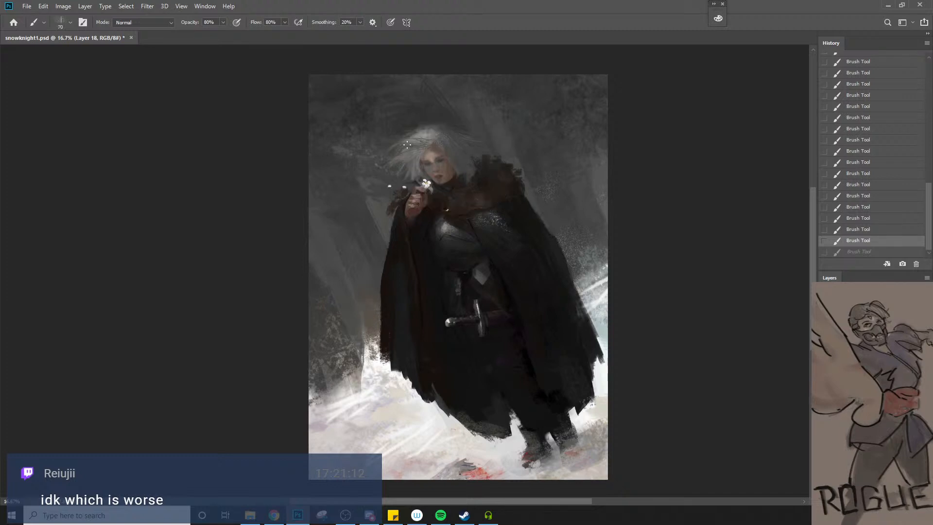
pyautogui.hotkey('ctrl', 'shift', 'z')
pyautogui.press(']')
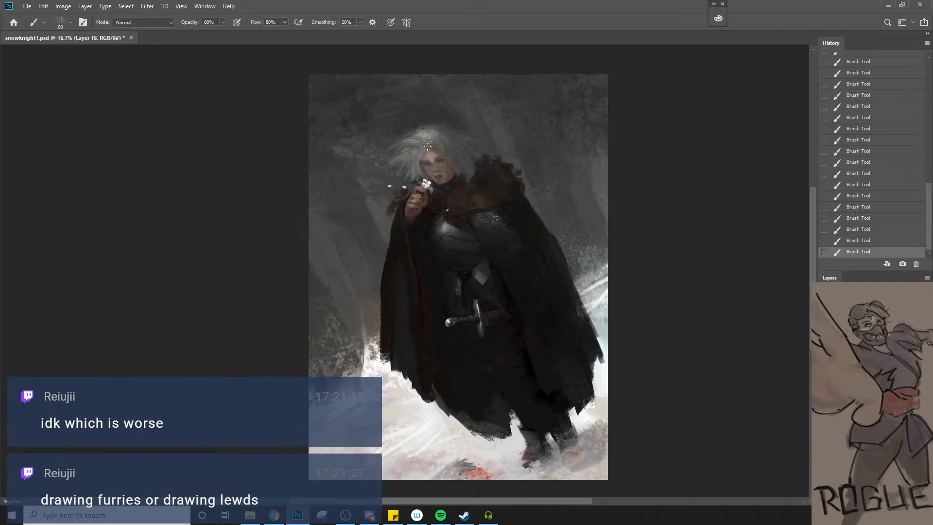
# Refine the hair at the crown with a finer 50 px brush, undoing and restoring the latest stroke to check it
pyautogui.press('[')
pyautogui.press('[')
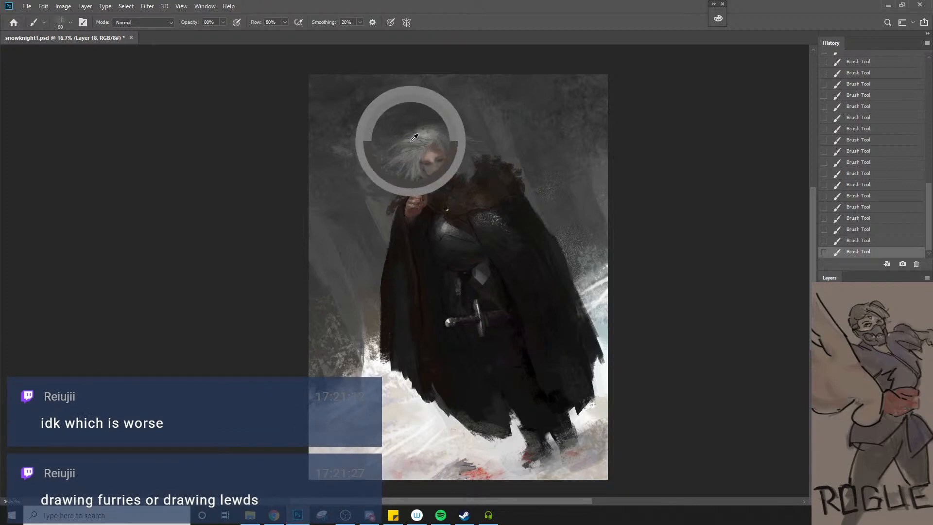
pyautogui.hotkey('ctrl', 'z')
pyautogui.press('[')
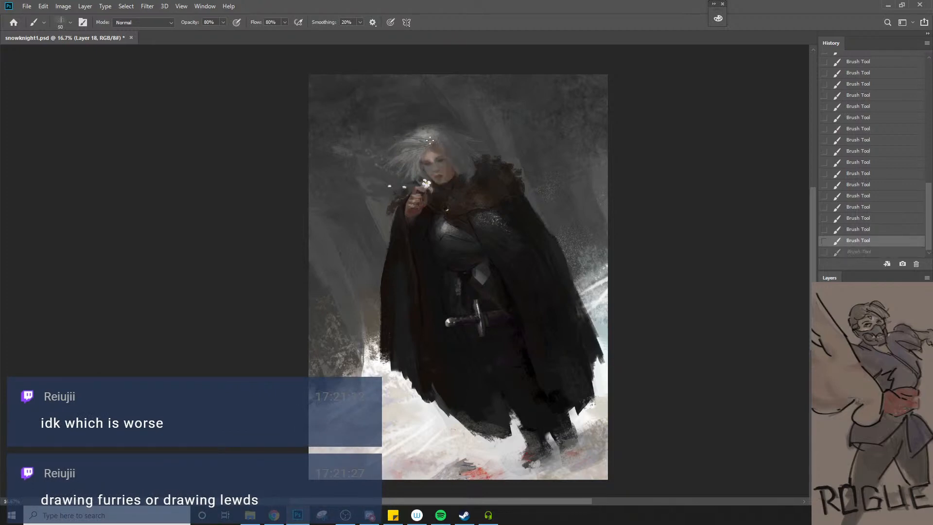
pyautogui.hotkey('ctrl', 'shift', 'z')
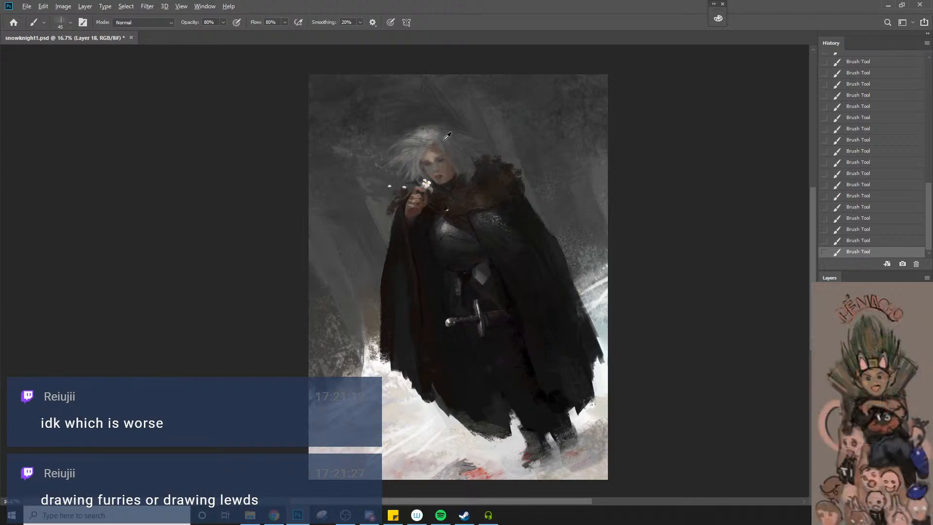
# Paint loose strands in sampled hair tones with a 90 px brush where the hair meets the fur collar
pyautogui.keyDown('alt'); pyautogui.click(447, 136); pyautogui.keyUp('alt')
pyautogui.press(']')
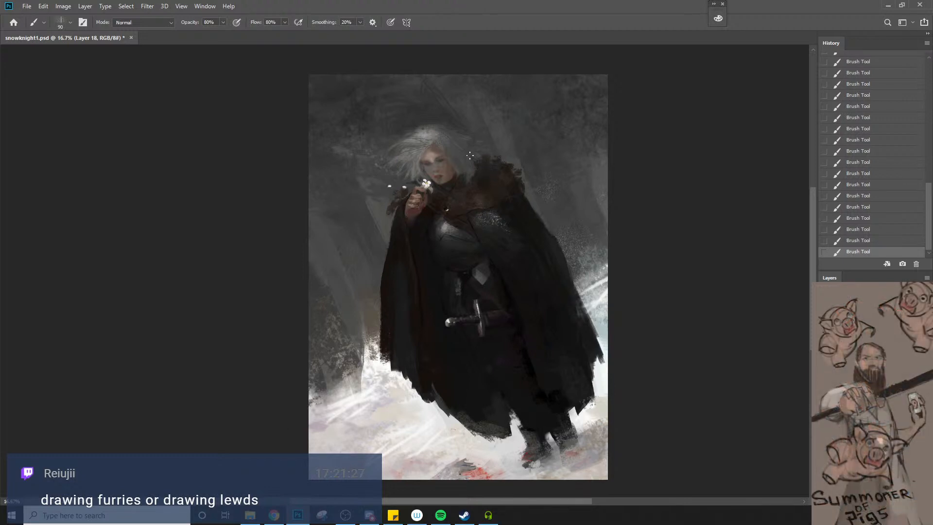
pyautogui.keyDown('alt'); pyautogui.click(476, 179); pyautogui.keyUp('alt')
pyautogui.hotkey('ctrl', 'z')
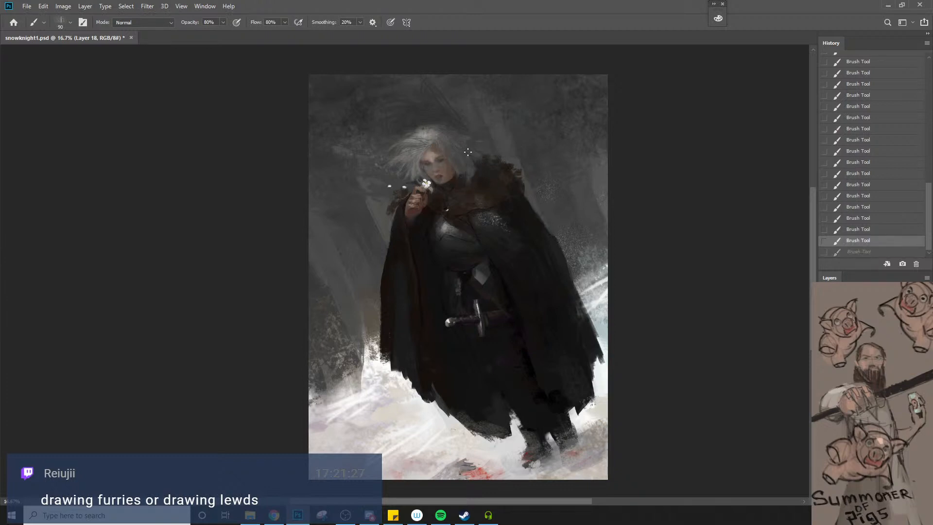
pyautogui.hotkey('ctrl', 'shift', 'z')
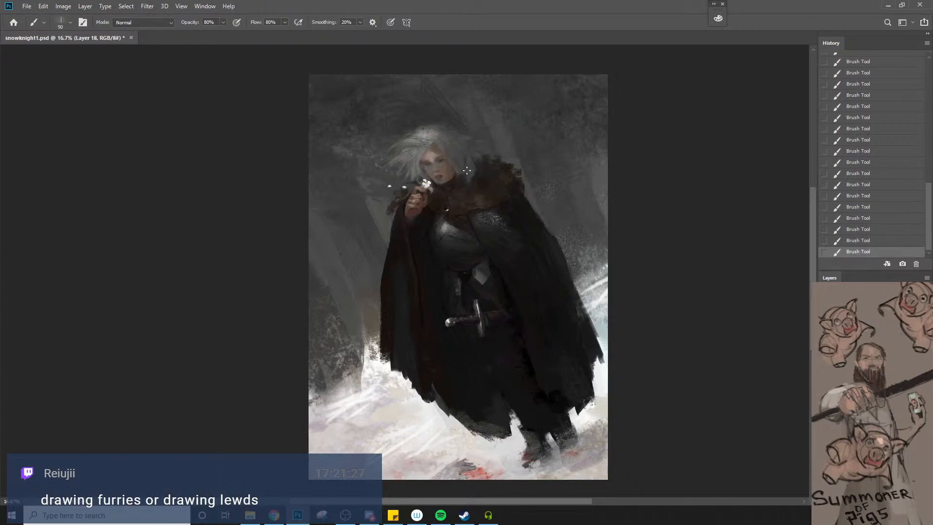
pyautogui.keyDown('alt'); pyautogui.click(444, 132); pyautogui.keyUp('alt')
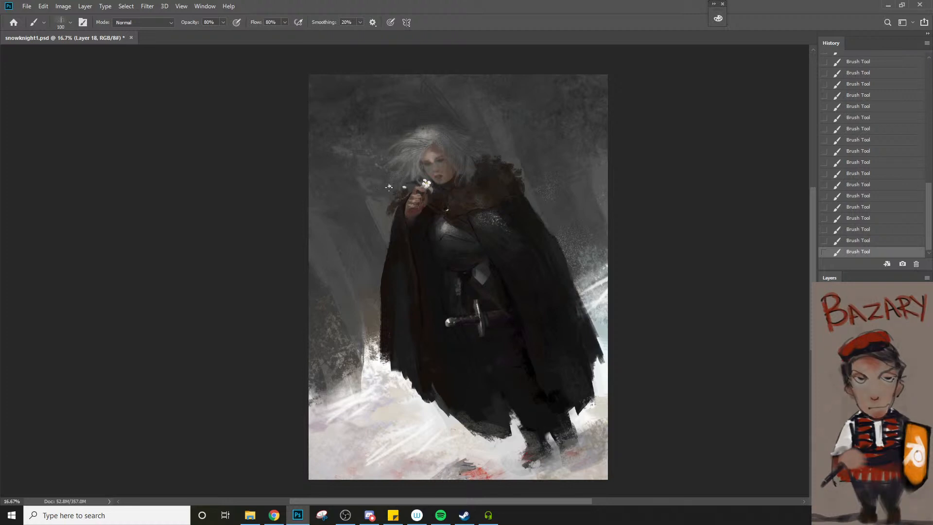
# Add dark strokes at the windblown hair tips with a 90 px brush and smudge them outward into the background
pyautogui.press('[')
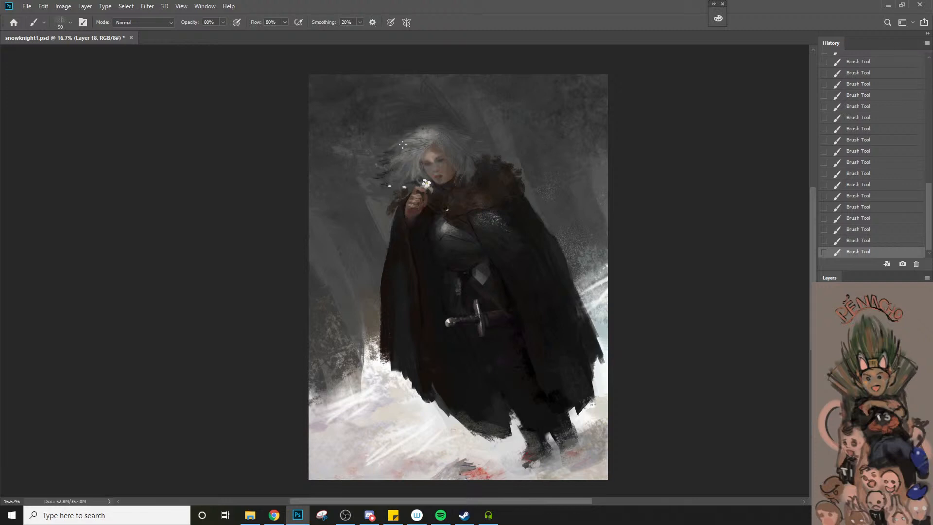
pyautogui.press('r')
pyautogui.moveTo(394, 151)
pyautogui.mouseDown()
pyautogui.moveTo(377, 152)
pyautogui.moveTo(375, 163)
pyautogui.mouseUp()
pyautogui.moveTo(390, 168)
pyautogui.mouseDown()
pyautogui.moveTo(373, 173)
pyautogui.moveTo(367, 193)
pyautogui.mouseUp()
pyautogui.moveTo(384, 195); pyautogui.dragTo(364, 209)
pyautogui.moveTo(381, 210); pyautogui.dragTo(361, 219)
# Brush over the smudged area around the windblown hair tips with a 150 px brush to reshape the hair's edge
pyautogui.press('b')
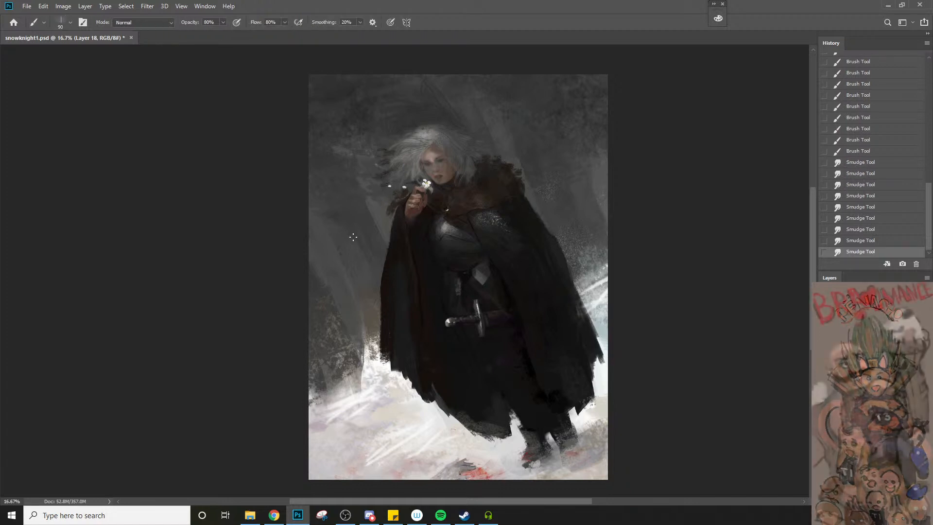
pyautogui.press(']')
pyautogui.moveTo(380, 151)
pyautogui.mouseDown()
pyautogui.moveTo(394, 151)
pyautogui.moveTo(392, 163)
pyautogui.mouseUp()
pyautogui.moveTo(380, 169)
pyautogui.mouseDown()
pyautogui.moveTo(391, 168)
pyautogui.moveTo(394, 182)
pyautogui.mouseUp()
pyautogui.moveTo(385, 183); pyautogui.dragTo(395, 182)
pyautogui.moveTo(386, 185)
pyautogui.mouseDown()
pyautogui.moveTo(396, 184)
pyautogui.moveTo(385, 154)
pyautogui.mouseUp()
pyautogui.moveTo(374, 158); pyautogui.dragTo(393, 144)
# Switch to the 415 px textured brush preset, reduce it to 300 px, and paint sampled background gray around the hair tips
pyautogui.rightClick(395, 144)
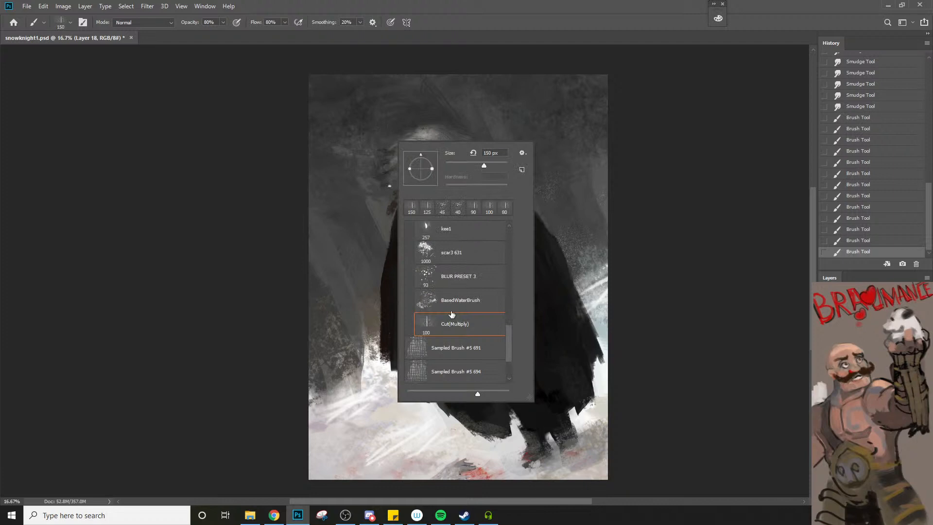
pyautogui.moveTo(508, 333); pyautogui.dragTo(508, 315)
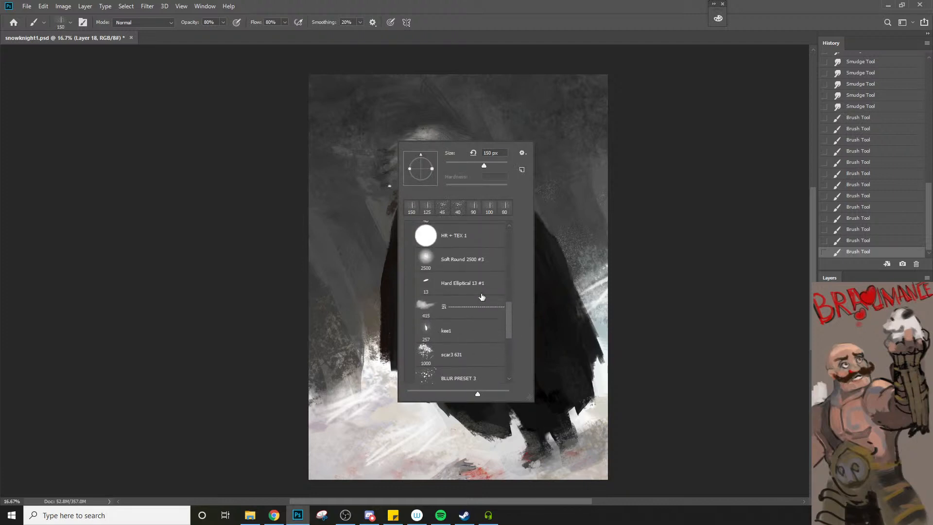
pyautogui.click(463, 310)
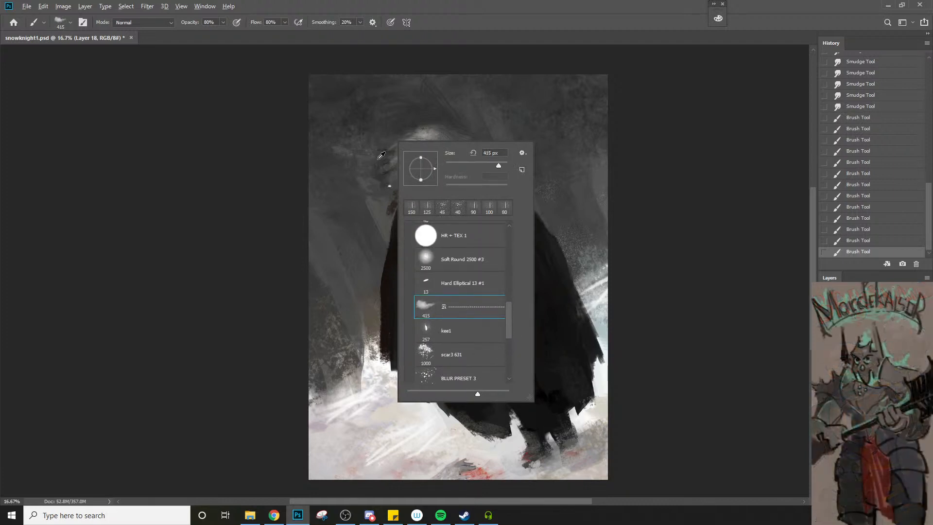
pyautogui.press('Return')
pyautogui.keyDown('alt'); pyautogui.click(353, 116); pyautogui.keyUp('alt')
pyautogui.press('[')
pyautogui.press('[')
pyautogui.press('[')
pyautogui.press('[')
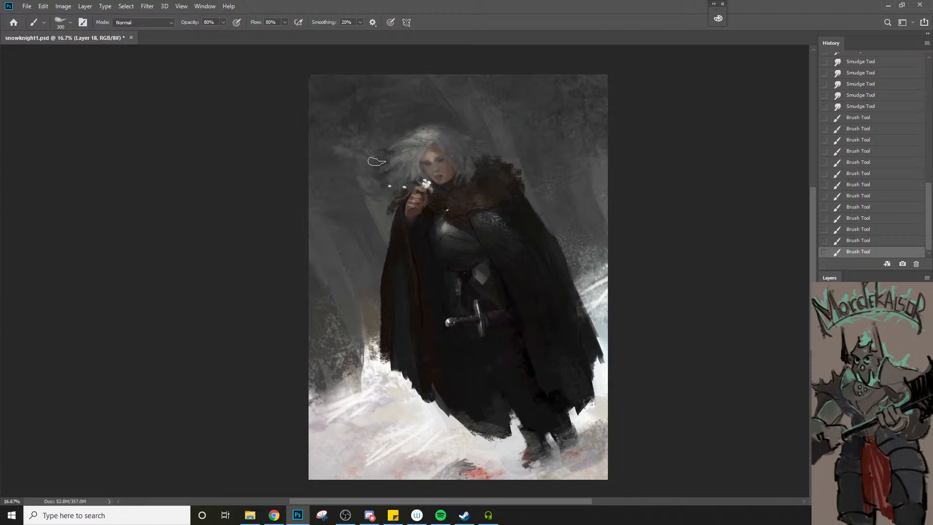
pyautogui.moveTo(372, 173); pyautogui.dragTo(381, 176)
pyautogui.moveTo(383, 173)
pyautogui.mouseDown()
pyautogui.moveTo(399, 165)
pyautogui.moveTo(374, 164)
pyautogui.moveTo(378, 156)
pyautogui.mouseUp()
pyautogui.keyDown('alt'); pyautogui.click(382, 177); pyautogui.keyUp('alt')
# Soften the transition between the windblown hair and the background with the textured brush enlarged up to 700 px
pyautogui.press(']')
pyautogui.press(']')
pyautogui.press(']')
pyautogui.moveTo(379, 154); pyautogui.dragTo(378, 145)
pyautogui.press(']')
pyautogui.press(']')
pyautogui.press(']')
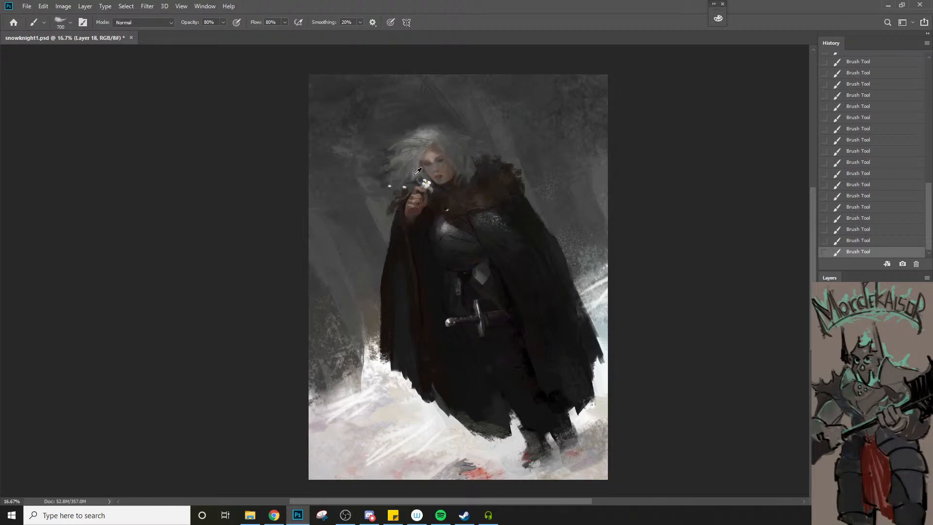
# Paint fine strands into the windblown hair with the textured brush reduced to 35 px
pyautogui.press('[')
pyautogui.press('[')
pyautogui.press('[')
pyautogui.press('[')
pyautogui.press('[')
pyautogui.press('[')
pyautogui.press('[')
pyautogui.press('[')
pyautogui.press('[')
pyautogui.press('[')
pyautogui.press('[')
pyautogui.press('[')
pyautogui.press('[')
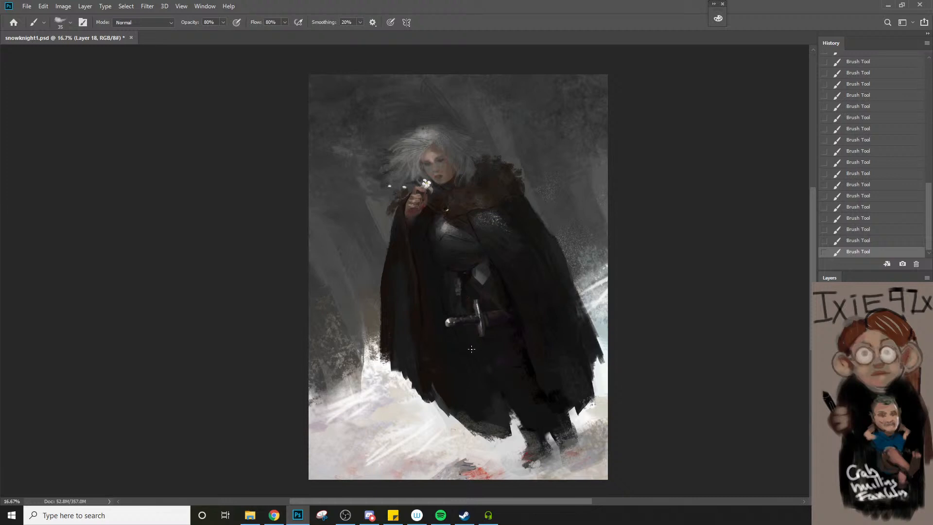
# Check the figure's balance by rotating the canvas view clockwise and returning it to 0°
pyautogui.press('r')
pyautogui.moveTo(486, 365); pyautogui.dragTo(490, 333)
pyautogui.press('h')
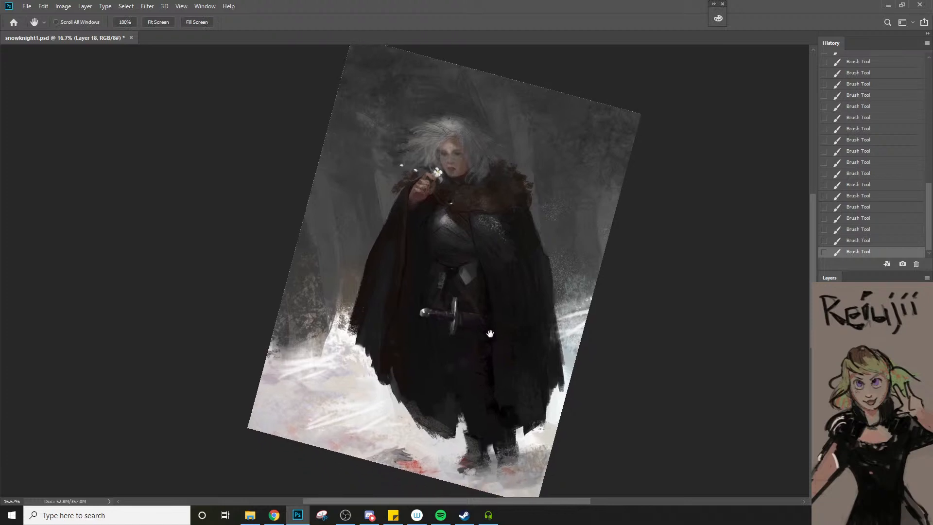
pyautogui.press('r')
pyautogui.moveTo(599, 385); pyautogui.dragTo(629, 354)
# Compare the latest hair and snow repaint with the snowknight1.psd opening snapshot, finishing on the snapshot
pyautogui.moveTo(931, 216); pyautogui.dragTo(929, 93)
pyautogui.click(864, 61)
pyautogui.hotkey('ctrl', 'z')
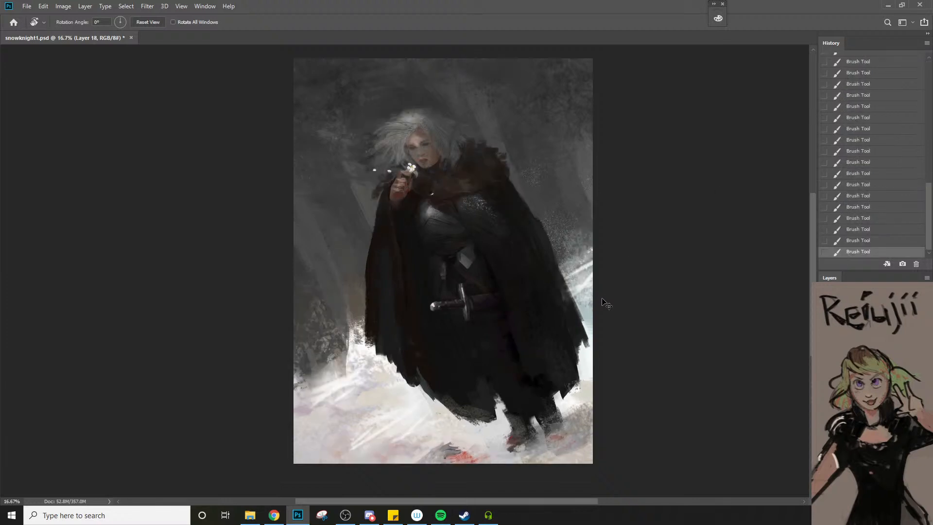
pyautogui.hotkey('ctrl', 'z')
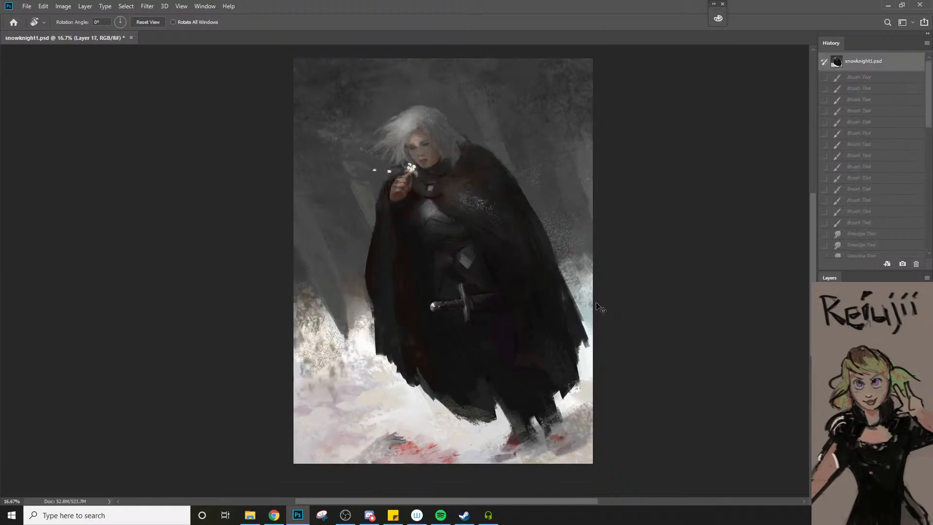
# Return to the latest painted state and outline the background directly above the knight's hair with the Lasso
pyautogui.hotkey('ctrl', 'z')
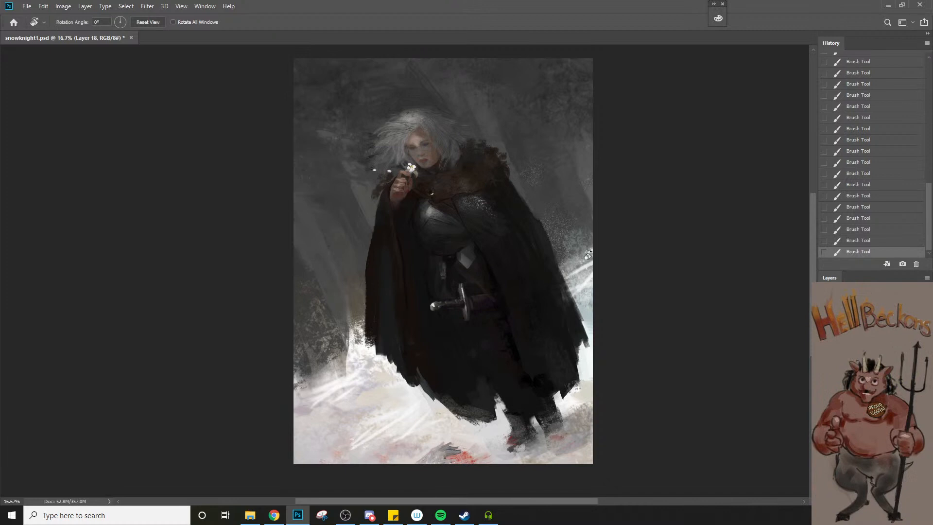
pyautogui.press('z')
pyautogui.moveTo(422, 162)
pyautogui.mouseDown()
pyautogui.moveTo(381, 135)
pyautogui.moveTo(409, 134)
pyautogui.moveTo(440, 150)
pyautogui.mouseUp()
pyautogui.press('l')
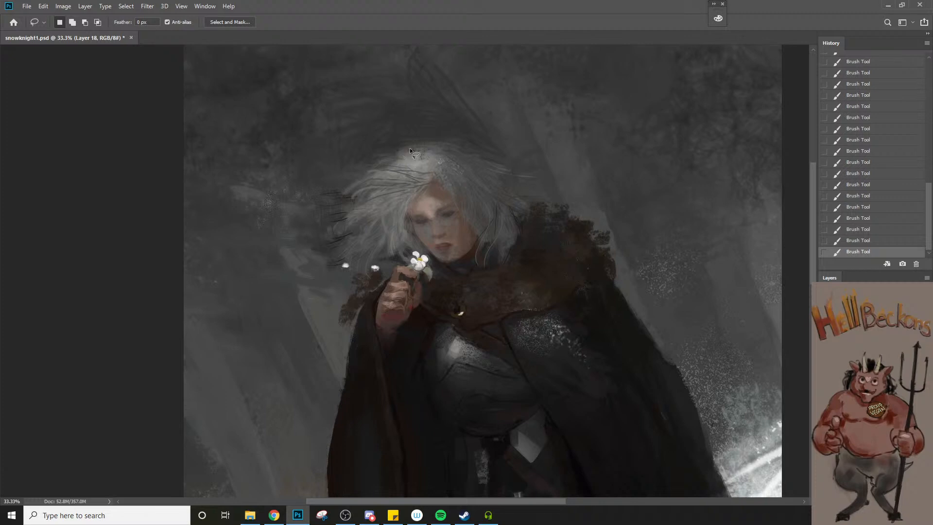
pyautogui.moveTo(392, 150)
pyautogui.mouseDown()
pyautogui.moveTo(451, 146)
pyautogui.moveTo(488, 170)
pyautogui.moveTo(329, 140)
pyautogui.moveTo(394, 142)
pyautogui.mouseUp()
# Paint sampled background grey along the crown inside the selection with the 样本画笔 5 6 brush, enlarged
pyautogui.press('b')
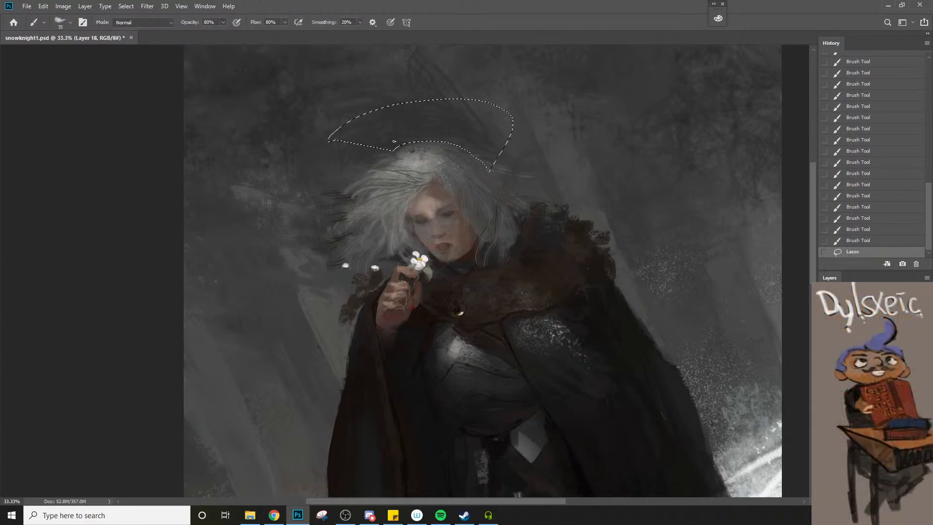
pyautogui.rightClick(394, 142)
pyautogui.moveTo(511, 331)
pyautogui.mouseDown()
pyautogui.moveTo(512, 266)
pyautogui.moveTo(511, 282)
pyautogui.mouseUp()
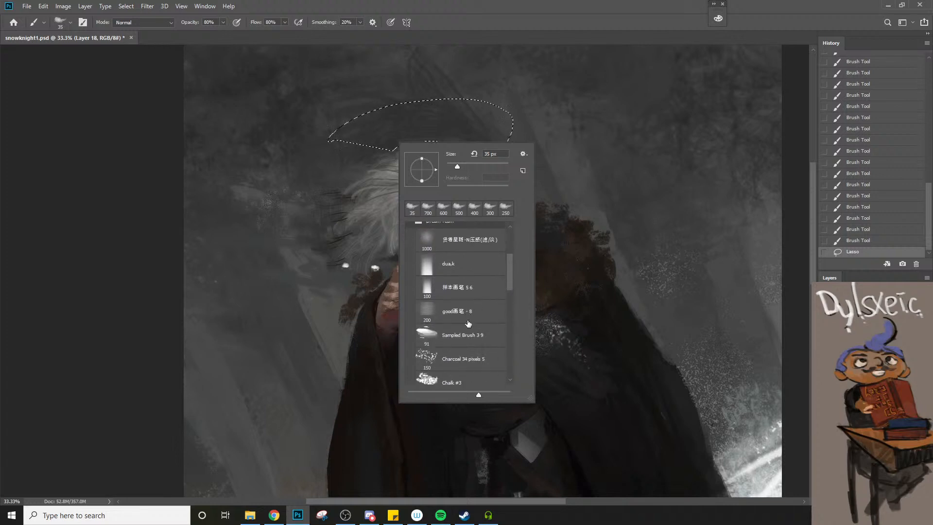
pyautogui.click(459, 290)
pyautogui.click(398, 131)
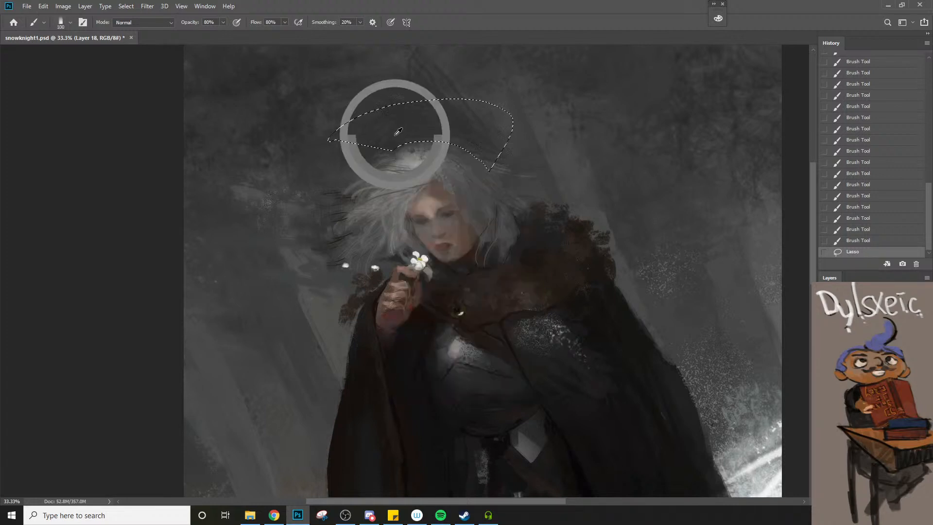
pyautogui.press(']')
pyautogui.press(']')
pyautogui.press(']')
pyautogui.press(']')
pyautogui.press(']')
pyautogui.press(']')
pyautogui.moveTo(396, 144)
pyautogui.mouseDown()
pyautogui.moveTo(496, 156)
pyautogui.moveTo(446, 139)
pyautogui.moveTo(510, 172)
pyautogui.mouseUp()
pyautogui.press('[')
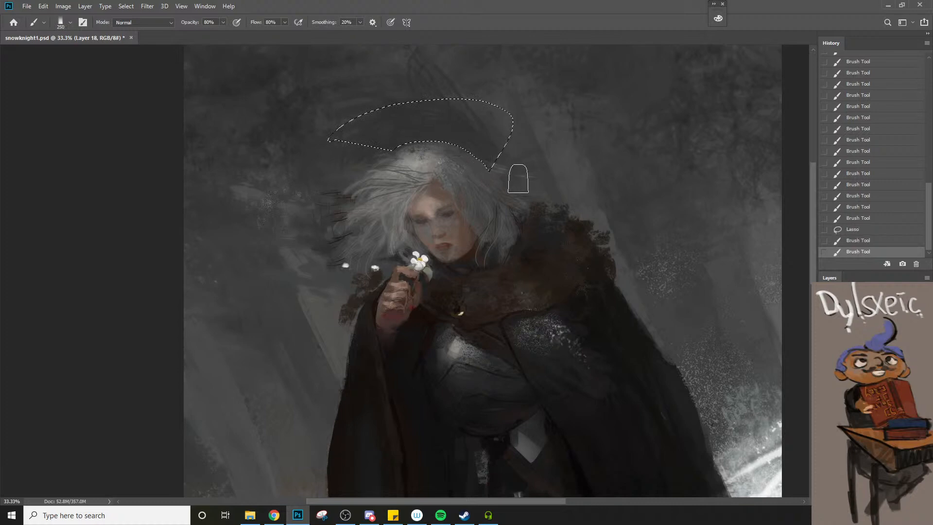
pyautogui.press(']')
pyautogui.moveTo(454, 141); pyautogui.dragTo(503, 165)
pyautogui.moveTo(367, 149)
pyautogui.mouseDown()
pyautogui.moveTo(427, 139)
pyautogui.moveTo(502, 171)
pyautogui.mouseUp()
# Invert the selection, repaint the crown's edge in sampled hair grey with the brush at about 200 px, and deselect
pyautogui.press('l')
pyautogui.rightClick(474, 171)
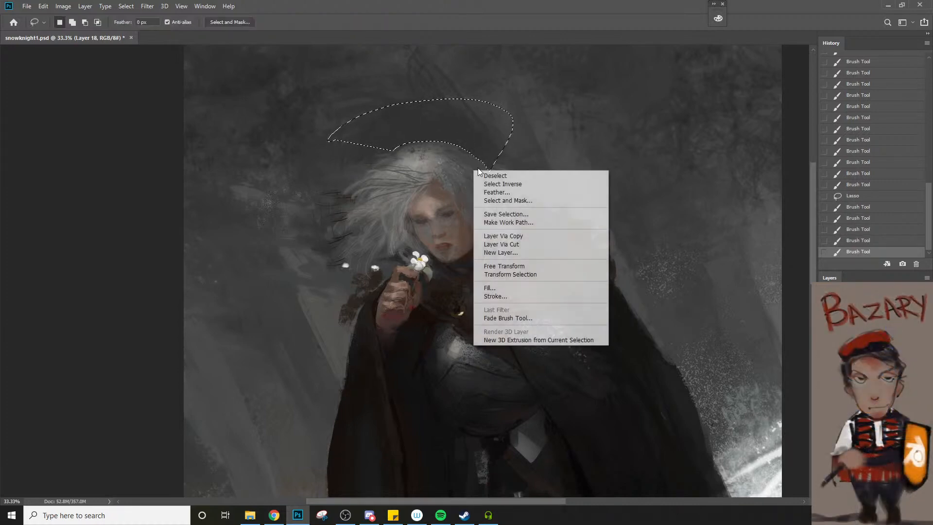
pyautogui.click(508, 183)
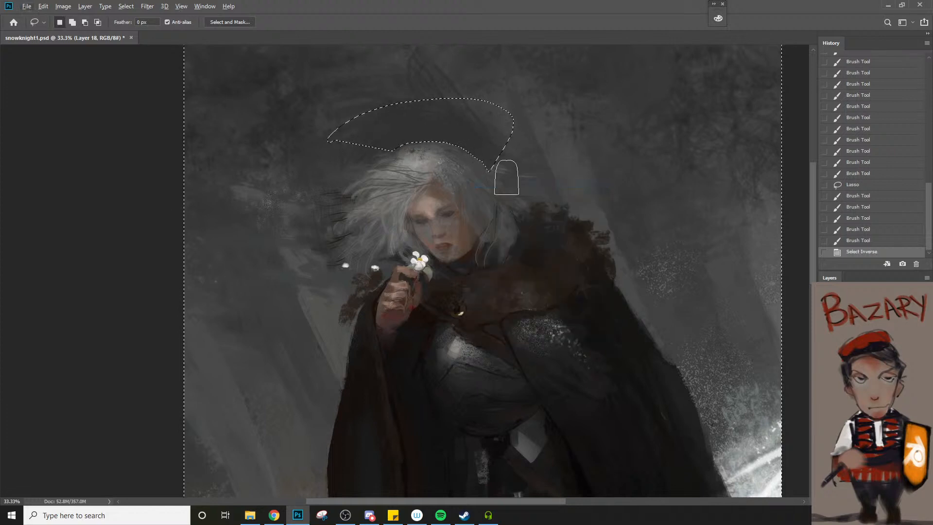
pyautogui.press('b')
pyautogui.keyDown('alt'); pyautogui.click(452, 152); pyautogui.keyUp('alt')
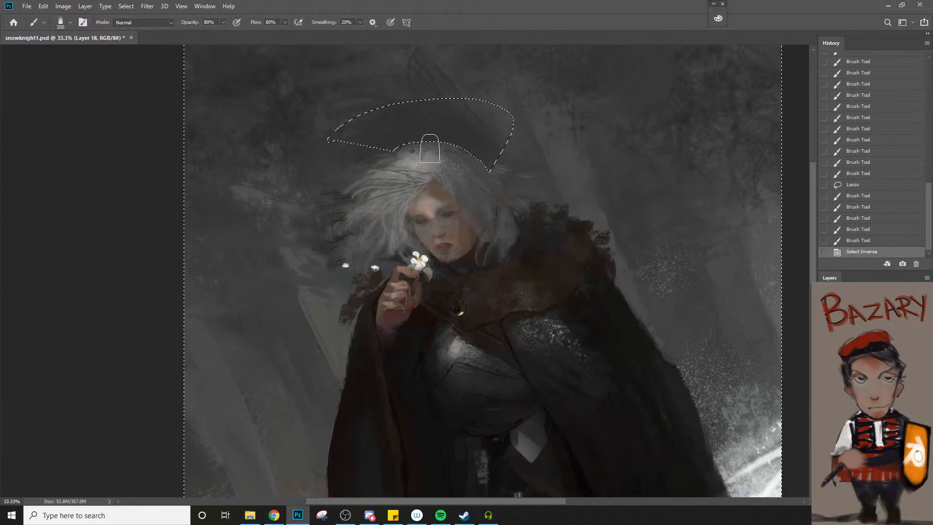
pyautogui.moveTo(430, 150); pyautogui.dragTo(493, 162)
pyautogui.hotkey('ctrl', 'z')
pyautogui.press('[')
pyautogui.press('[')
pyautogui.moveTo(430, 145); pyautogui.dragTo(475, 168)
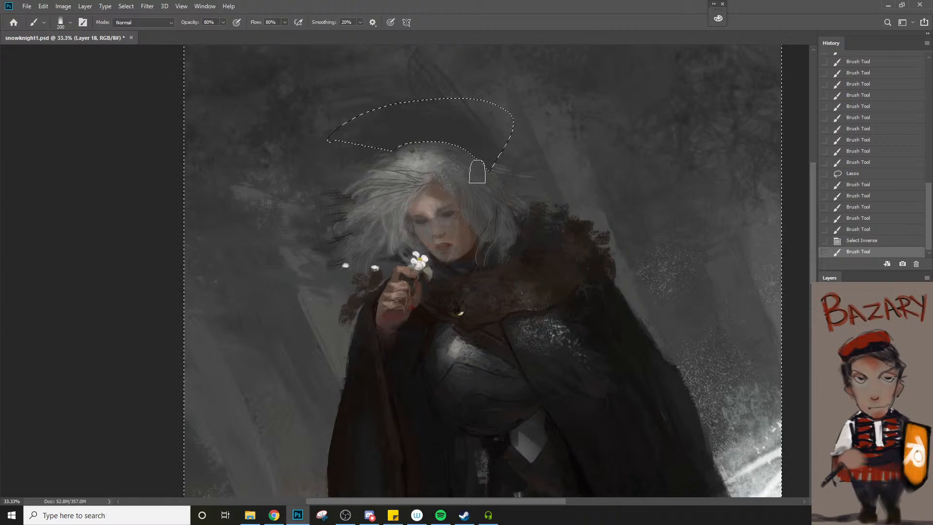
pyautogui.keyDown('alt'); pyautogui.click(485, 175); pyautogui.keyUp('alt')
pyautogui.moveTo(430, 146)
pyautogui.mouseDown()
pyautogui.moveTo(401, 157)
pyautogui.moveTo(437, 147)
pyautogui.mouseUp()
pyautogui.moveTo(455, 150); pyautogui.dragTo(491, 167)
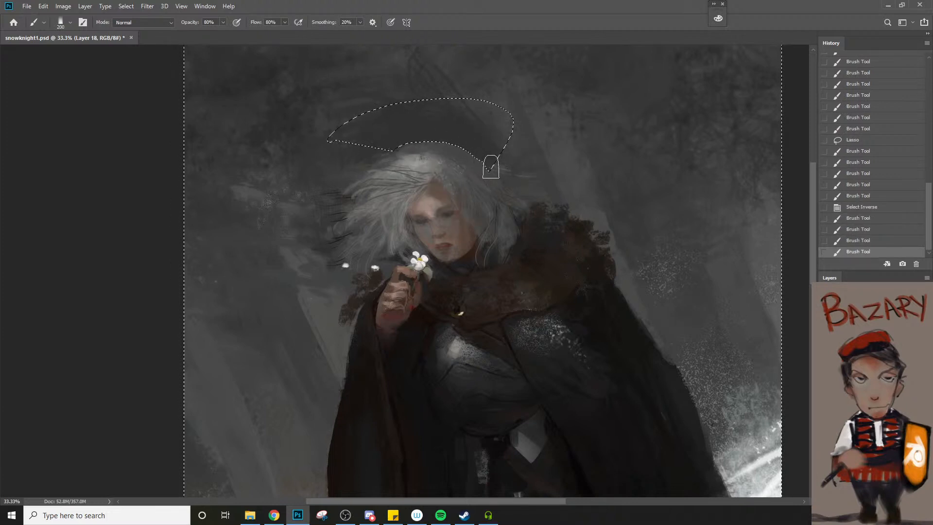
pyautogui.hotkey('ctrl', 'd')
# Lasso the background wedge beneath the fur collar's tip beside the raised hand, paint it cleanly, and deselect
pyautogui.press('z')
pyautogui.keyDown('alt'); pyautogui.click(463, 223); pyautogui.keyUp('alt')
pyautogui.keyDown('alt'); pyautogui.click(461, 225); pyautogui.keyUp('alt')
pyautogui.press('space')
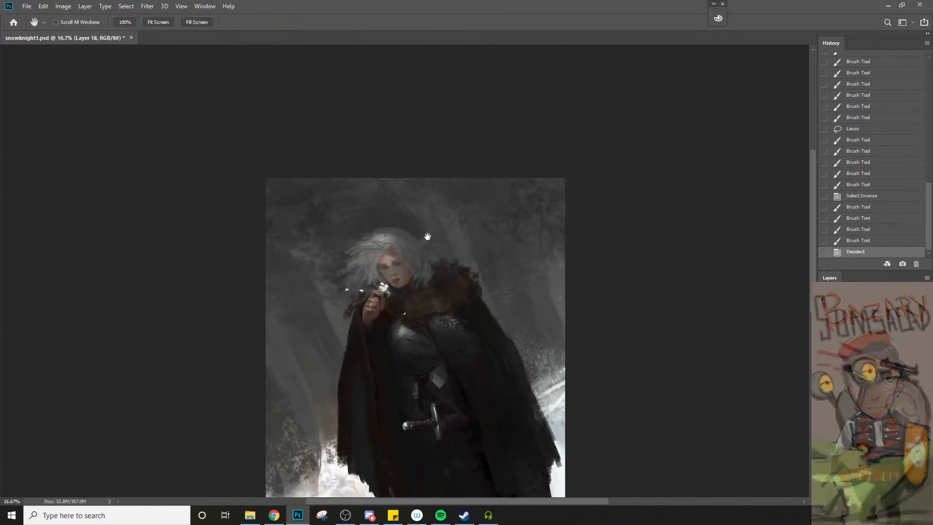
pyautogui.moveTo(407, 278); pyautogui.dragTo(489, 174)
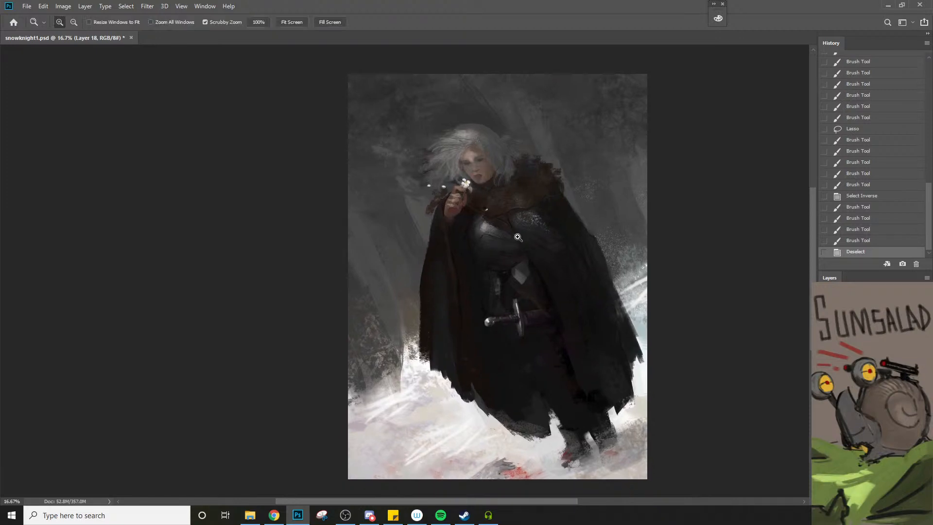
pyautogui.click(532, 219)
pyautogui.press('l')
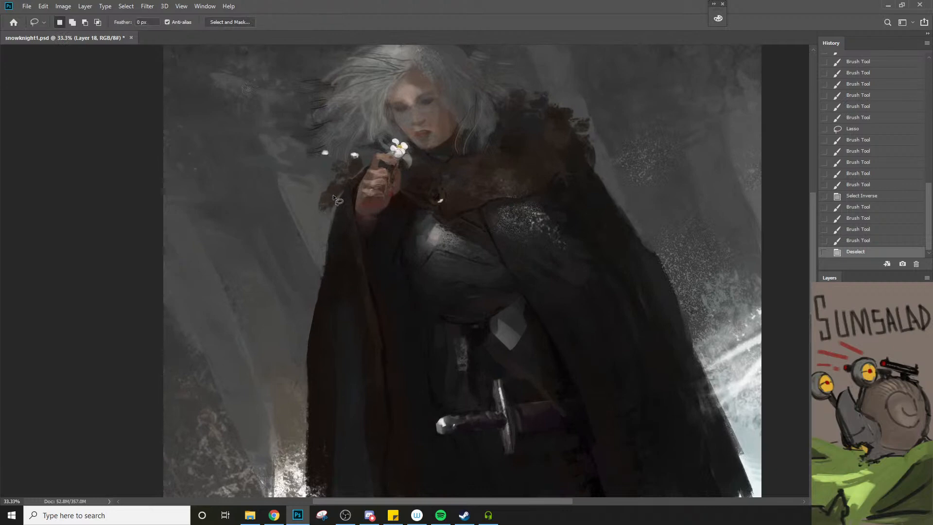
pyautogui.moveTo(318, 209)
pyautogui.mouseDown()
pyautogui.moveTo(344, 190)
pyautogui.moveTo(326, 238)
pyautogui.moveTo(300, 205)
pyautogui.moveTo(324, 213)
pyautogui.moveTo(320, 221)
pyautogui.moveTo(334, 203)
pyautogui.mouseUp()
pyautogui.press('b')
pyautogui.moveTo(335, 203)
pyautogui.mouseDown()
pyautogui.moveTo(343, 193)
pyautogui.moveTo(331, 204)
pyautogui.mouseUp()
pyautogui.moveTo(330, 205); pyautogui.dragTo(342, 194)
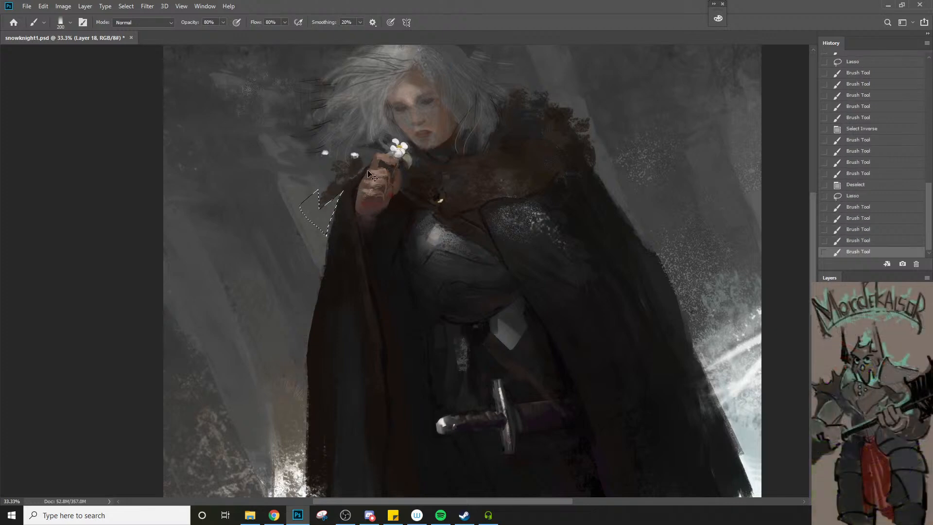
pyautogui.hotkey('ctrl', 'd')
# Lasso the gap between the cloak's ragged hem and the leg, paint it to a clean edge, and deselect
pyautogui.press('z')
pyautogui.keyDown('alt'); pyautogui.click(364, 252); pyautogui.keyUp('alt')
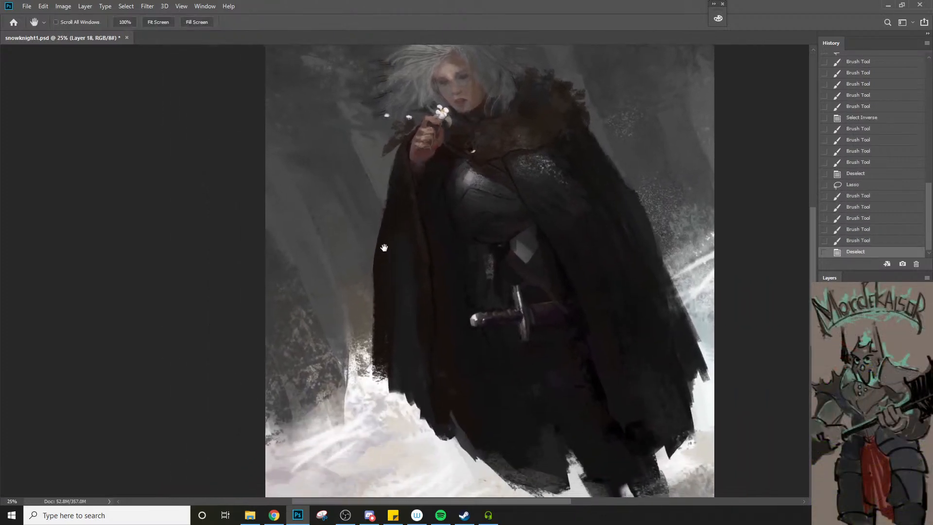
pyautogui.keyDown('alt'); pyautogui.click(380, 248); pyautogui.keyUp('alt')
pyautogui.press('h')
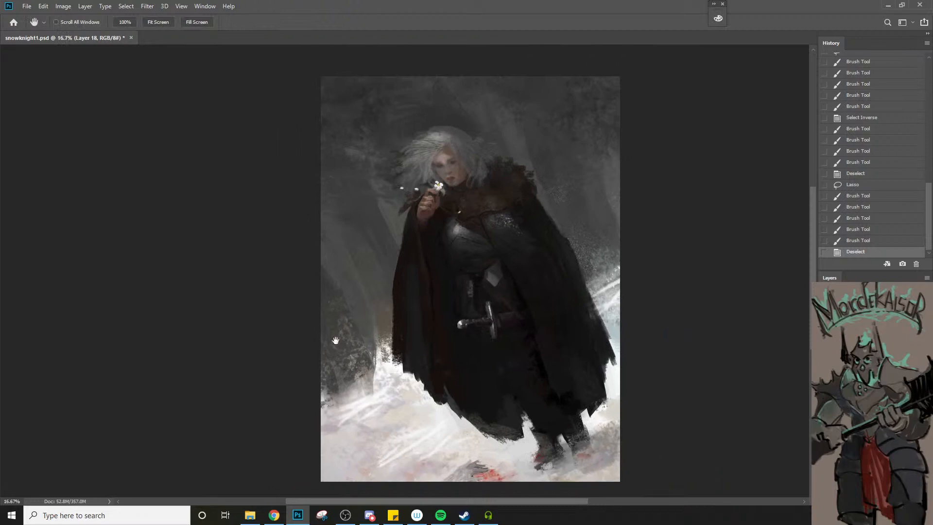
pyautogui.press('l')
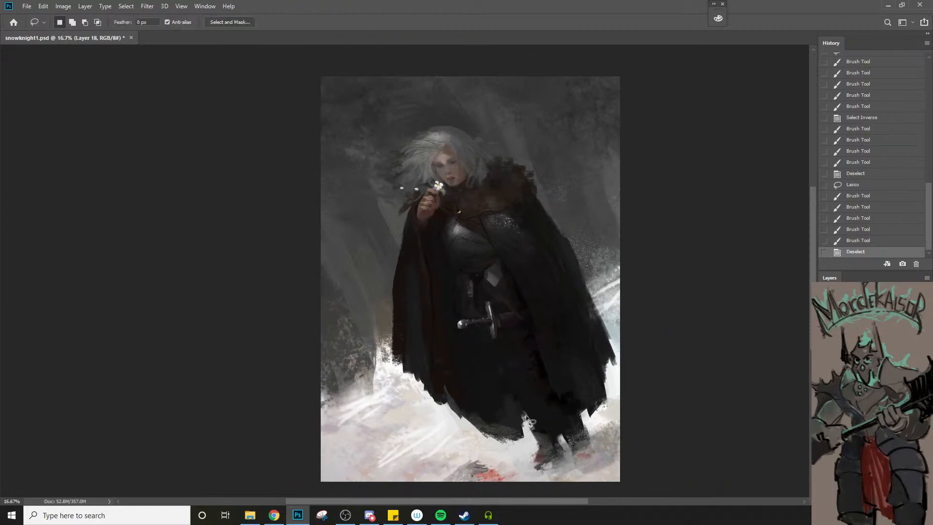
pyautogui.moveTo(523, 438)
pyautogui.mouseDown()
pyautogui.moveTo(521, 407)
pyautogui.moveTo(532, 424)
pyautogui.moveTo(520, 421)
pyautogui.moveTo(524, 439)
pyautogui.moveTo(530, 423)
pyautogui.moveTo(526, 437)
pyautogui.mouseUp()
pyautogui.press('b')
pyautogui.moveTo(526, 423)
pyautogui.mouseDown()
pyautogui.moveTo(521, 450)
pyautogui.moveTo(527, 423)
pyautogui.mouseUp()
pyautogui.moveTo(522, 444)
pyautogui.mouseDown()
pyautogui.moveTo(527, 411)
pyautogui.moveTo(524, 448)
pyautogui.mouseUp()
pyautogui.moveTo(523, 448)
pyautogui.mouseDown()
pyautogui.moveTo(520, 411)
pyautogui.moveTo(522, 447)
pyautogui.mouseUp()
pyautogui.moveTo(523, 447)
pyautogui.mouseDown()
pyautogui.moveTo(524, 418)
pyautogui.moveTo(526, 437)
pyautogui.moveTo(522, 426)
pyautogui.mouseUp()
pyautogui.hotkey('ctrl', 'd')
# Touch up the cloak hem's edge beside the gap at the legs with the brush reduced to 90 px
pyautogui.press('[')
pyautogui.press('[')
pyautogui.press('[')
pyautogui.press('[')
pyautogui.press('[')
pyautogui.press('[')
pyautogui.moveTo(522, 425)
pyautogui.mouseDown()
pyautogui.moveTo(523, 439)
pyautogui.moveTo(524, 425)
pyautogui.mouseUp()
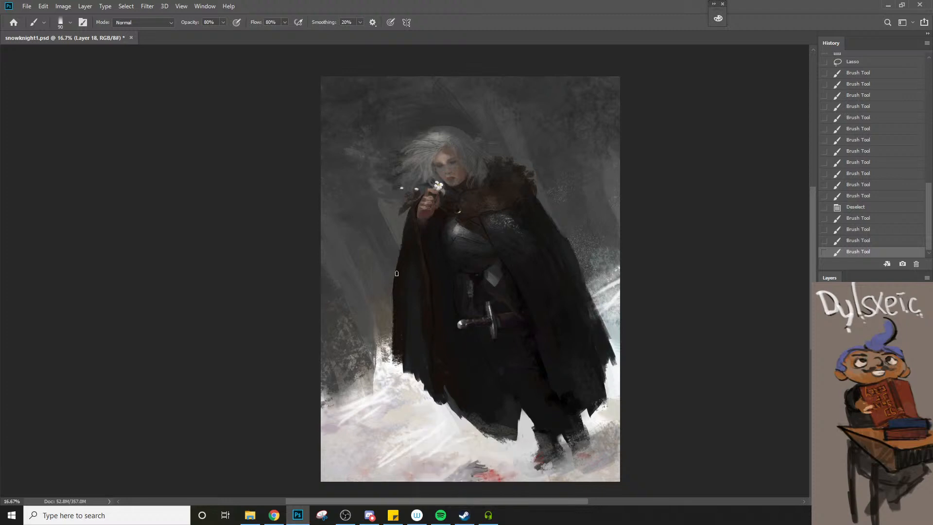
pyautogui.press('l')
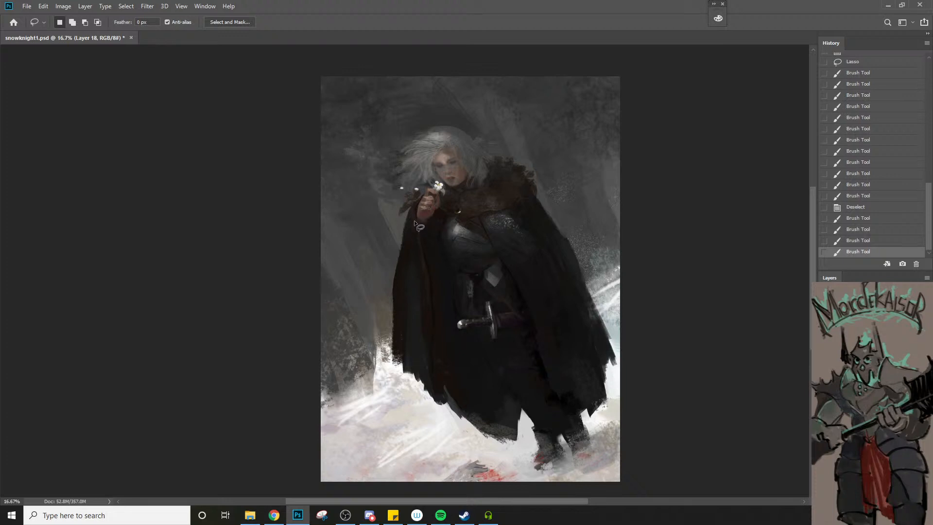
pyautogui.moveTo(407, 253)
pyautogui.mouseDown()
pyautogui.moveTo(405, 307)
pyautogui.moveTo(415, 297)
pyautogui.mouseUp()
pyautogui.hotkey('ctrl', 'd')
pyautogui.moveTo(415, 209)
pyautogui.mouseDown()
pyautogui.moveTo(409, 236)
pyautogui.moveTo(422, 248)
pyautogui.moveTo(426, 241)
pyautogui.moveTo(431, 298)
pyautogui.mouseUp()
pyautogui.hotkey('ctrl', 'd')
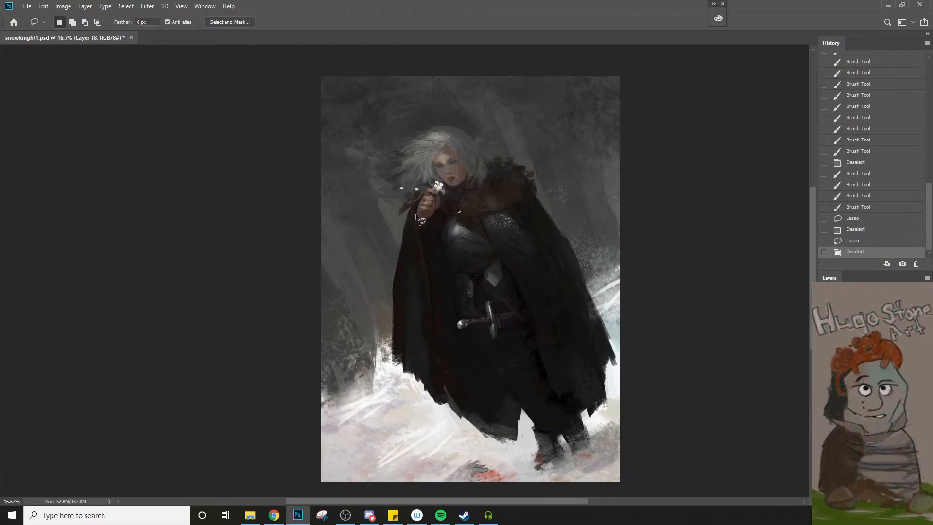
pyautogui.moveTo(413, 212)
pyautogui.mouseDown()
pyautogui.moveTo(412, 245)
pyautogui.moveTo(430, 253)
pyautogui.moveTo(430, 387)
pyautogui.mouseUp()
pyautogui.hotkey('ctrl', 'd')
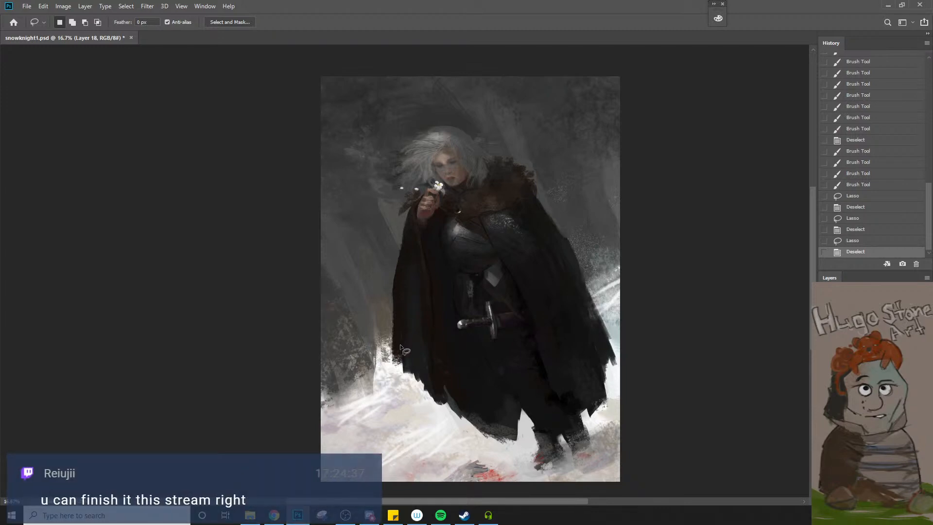
# Rotate the canvas view clockwise and repaint the background above and beside the head with sampled grey and an enlarged brush
pyautogui.press('r')
pyautogui.moveTo(417, 334); pyautogui.dragTo(409, 351)
pyautogui.press('space')
pyautogui.moveTo(452, 375); pyautogui.dragTo(404, 322)
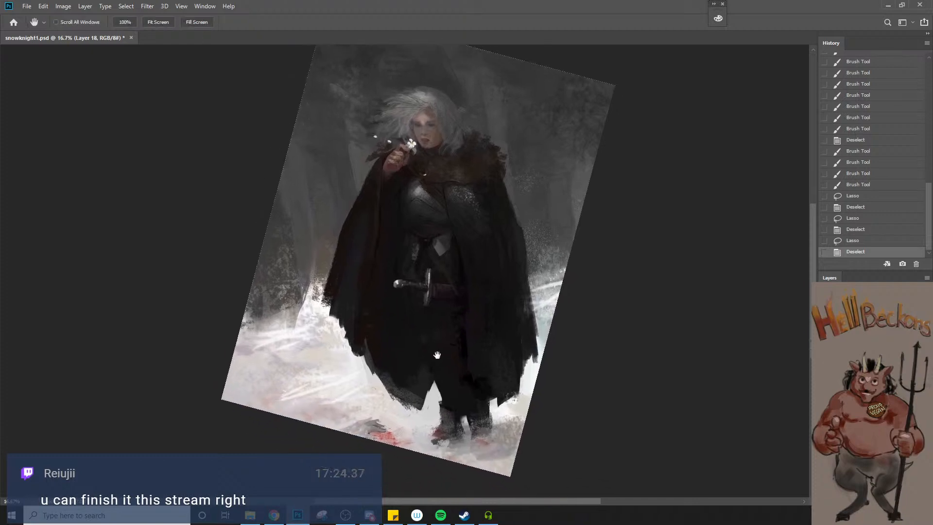
pyautogui.moveTo(437, 355); pyautogui.dragTo(442, 358)
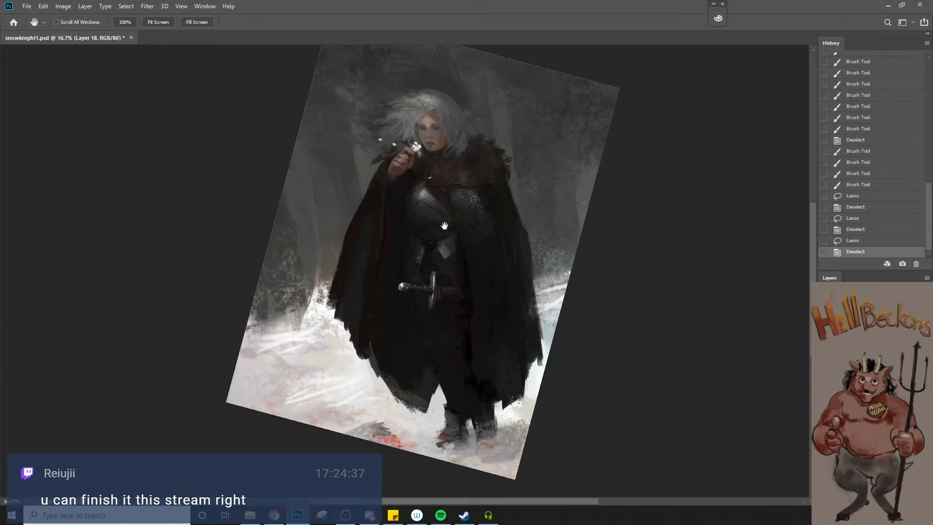
pyautogui.moveTo(484, 236); pyautogui.dragTo(499, 319)
pyautogui.keyDown('alt'); pyautogui.click(467, 180); pyautogui.keyUp('alt')
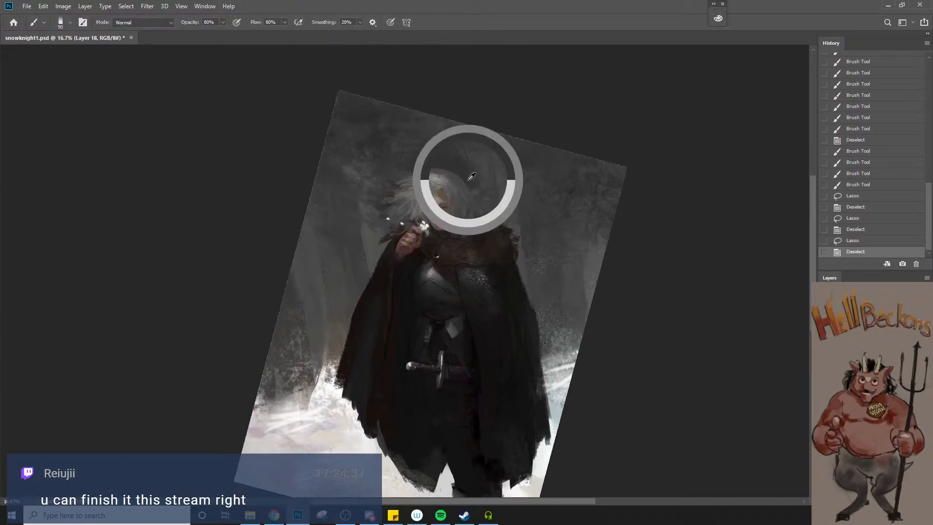
pyautogui.press(']')
pyautogui.press(']')
pyautogui.press(']')
pyautogui.press(']')
pyautogui.press(']')
pyautogui.press(']')
pyautogui.moveTo(461, 161)
pyautogui.mouseDown()
pyautogui.moveTo(478, 166)
pyautogui.moveTo(489, 156)
pyautogui.mouseUp()
pyautogui.moveTo(435, 112); pyautogui.dragTo(438, 117)
pyautogui.moveTo(438, 116); pyautogui.dragTo(450, 127)
pyautogui.moveTo(487, 199); pyautogui.dragTo(495, 216)
# Refine the pale tree trunk behind the hair and fur collar with a smaller brush
pyautogui.press('[')
pyautogui.press('[')
pyautogui.moveTo(475, 179)
pyautogui.mouseDown()
pyautogui.moveTo(494, 189)
pyautogui.moveTo(485, 203)
pyautogui.moveTo(494, 195)
pyautogui.mouseUp()
pyautogui.moveTo(502, 214); pyautogui.dragTo(501, 218)
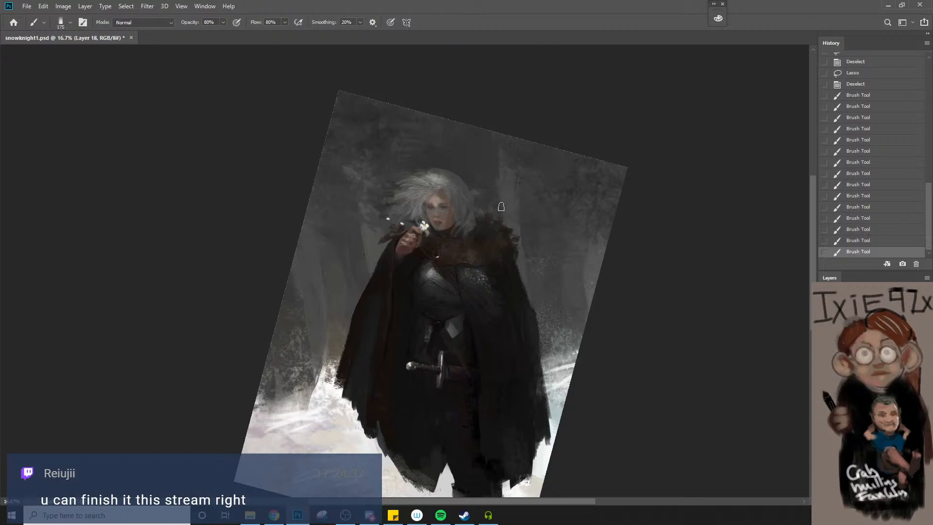
pyautogui.press('[')
pyautogui.press('[')
pyautogui.moveTo(496, 156); pyautogui.dragTo(504, 231)
# Smooth the dark background beyond the windblown side of the hair, enlarging the brush up to 600 px
pyautogui.press(']')
pyautogui.press(']')
pyautogui.press(']')
pyautogui.press(']')
pyautogui.press(']')
pyautogui.moveTo(389, 156); pyautogui.dragTo(381, 146)
pyautogui.moveTo(379, 143); pyautogui.dragTo(351, 114)
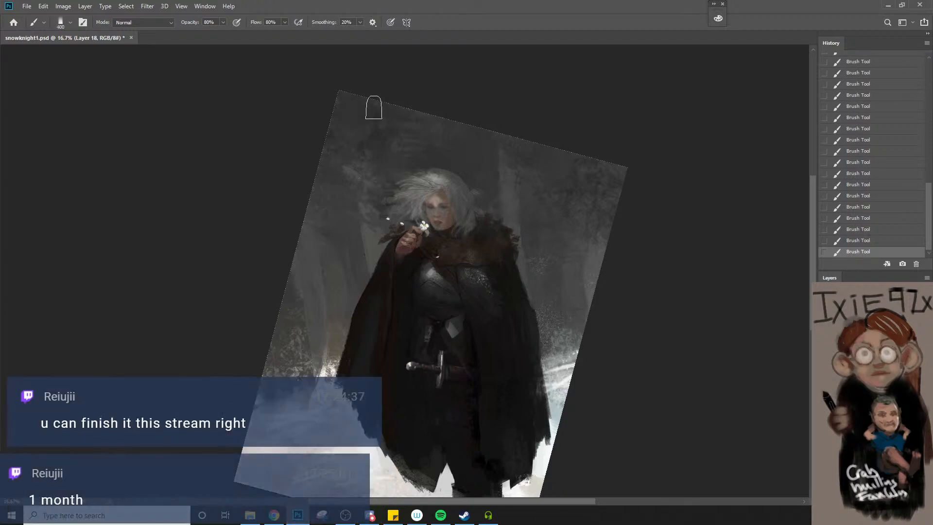
pyautogui.press(']')
pyautogui.press(']')
pyautogui.press(']')
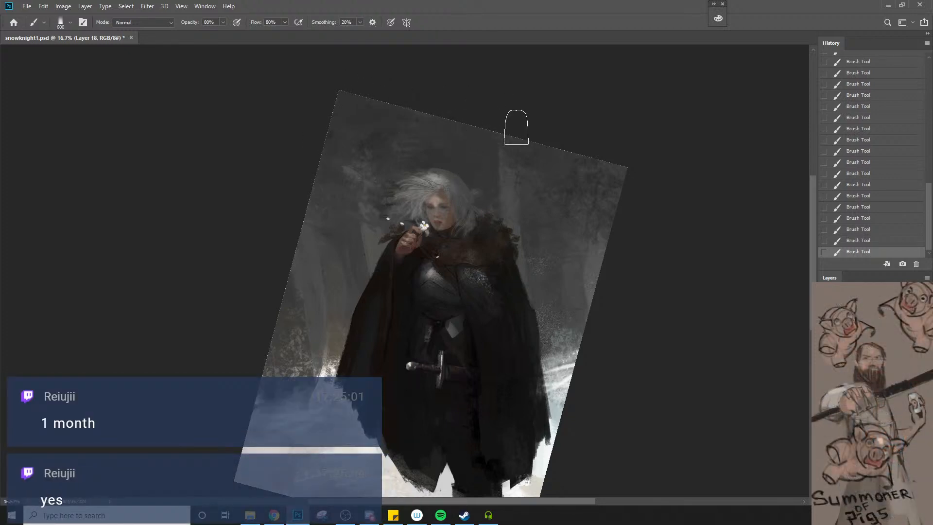
# Check the whole figure zoomed out, with the canvas rotation returned to upright
pyautogui.press('z')
pyautogui.keyDown('alt'); pyautogui.click(513, 237); pyautogui.keyUp('alt')
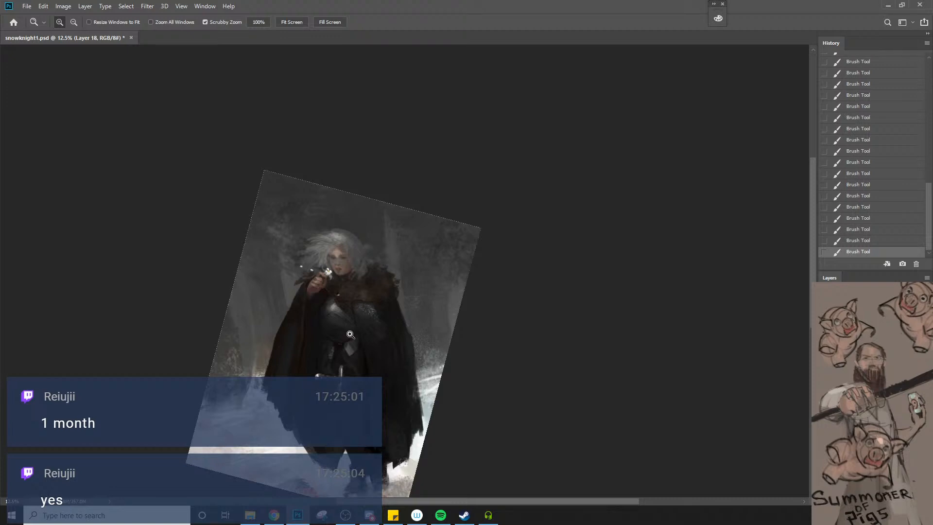
pyautogui.click(389, 413)
pyautogui.press('space')
pyautogui.moveTo(376, 372); pyautogui.dragTo(456, 371)
pyautogui.press('r')
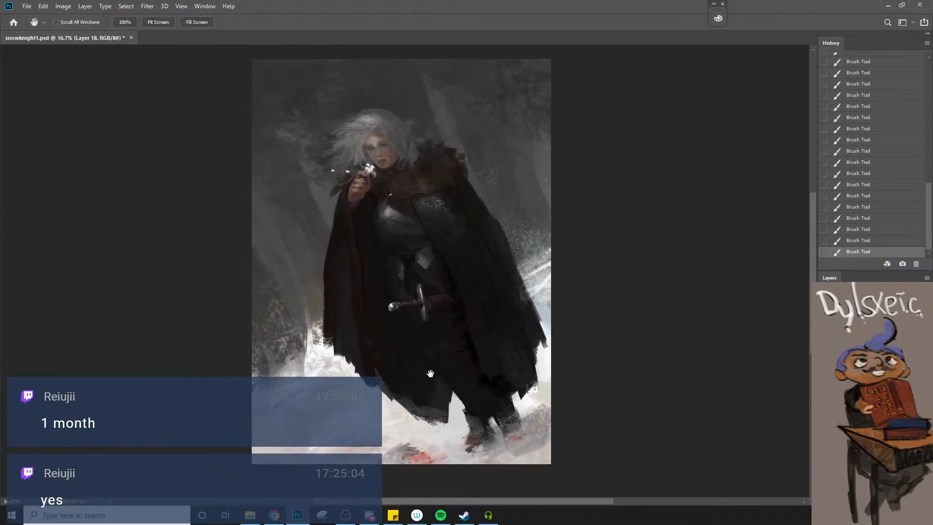
pyautogui.keyDown('ctrl'); pyautogui.click(433, 372); pyautogui.keyUp('ctrl')
pyautogui.keyDown('alt'); pyautogui.click(439, 355); pyautogui.keyUp('alt')
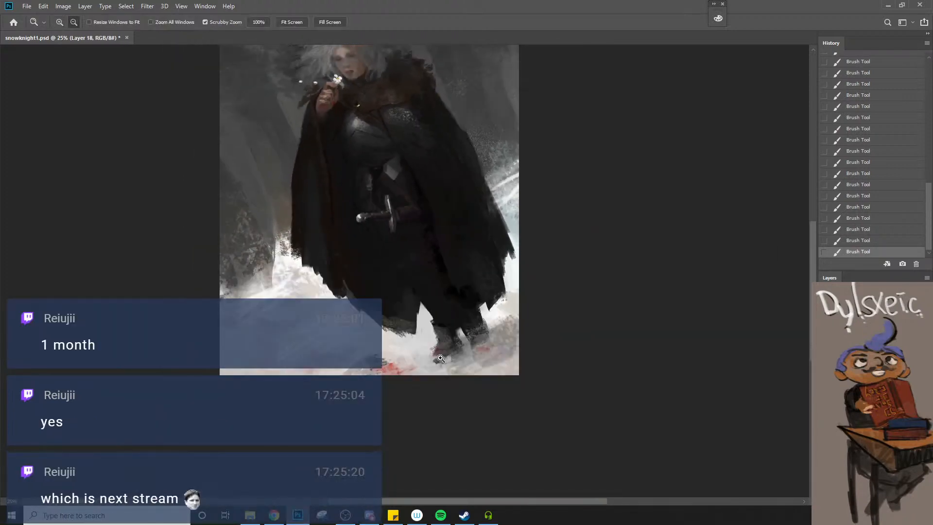
pyautogui.moveTo(430, 276); pyautogui.dragTo(463, 372)
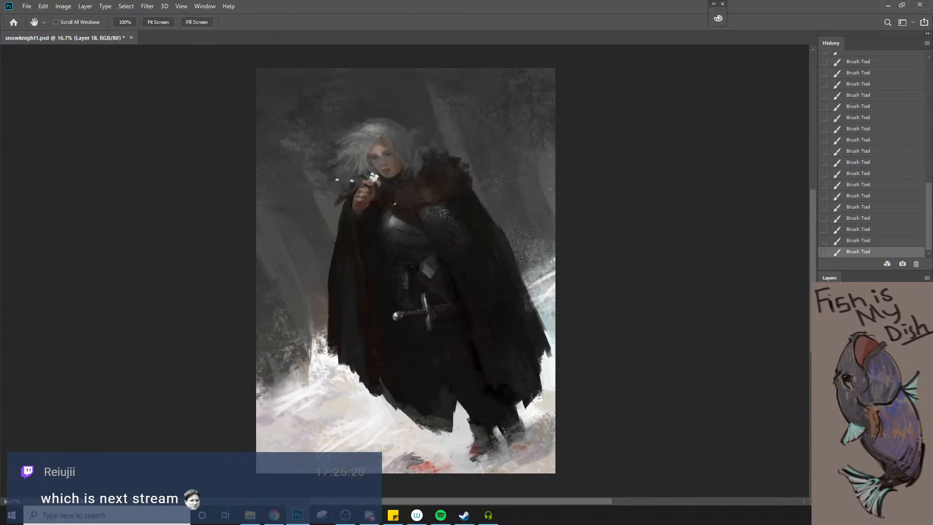
# Erase over the hair above the forehead with the Eraser reduced to 90 px, at 20% and then 100% opacity
pyautogui.press('e')
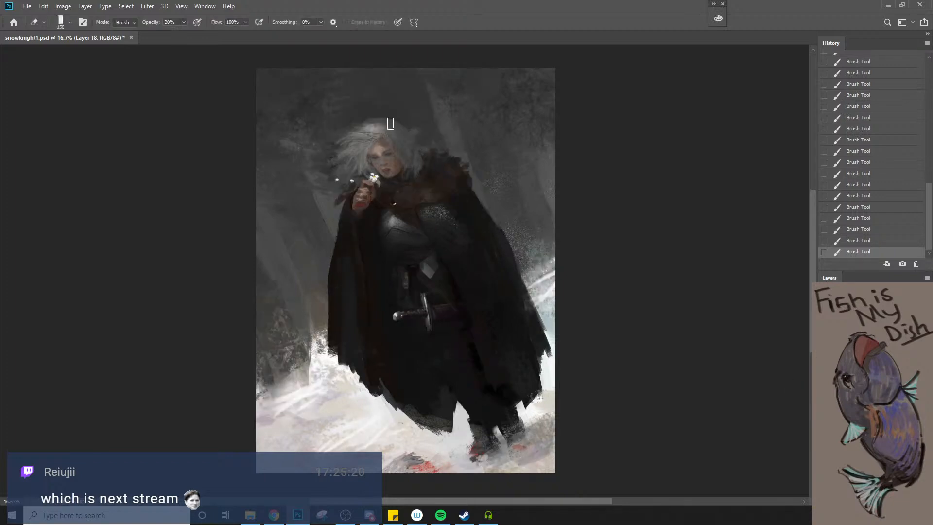
pyautogui.moveTo(388, 132); pyautogui.dragTo(406, 142)
pyautogui.moveTo(385, 127); pyautogui.dragTo(405, 145)
pyautogui.press('[')
pyautogui.moveTo(398, 135); pyautogui.dragTo(406, 145)
pyautogui.moveTo(397, 135); pyautogui.dragTo(404, 142)
pyautogui.moveTo(391, 133)
pyautogui.mouseDown()
pyautogui.moveTo(402, 141)
pyautogui.moveTo(396, 136)
pyautogui.mouseUp()
pyautogui.press('0')
pyautogui.moveTo(392, 132); pyautogui.dragTo(404, 142)
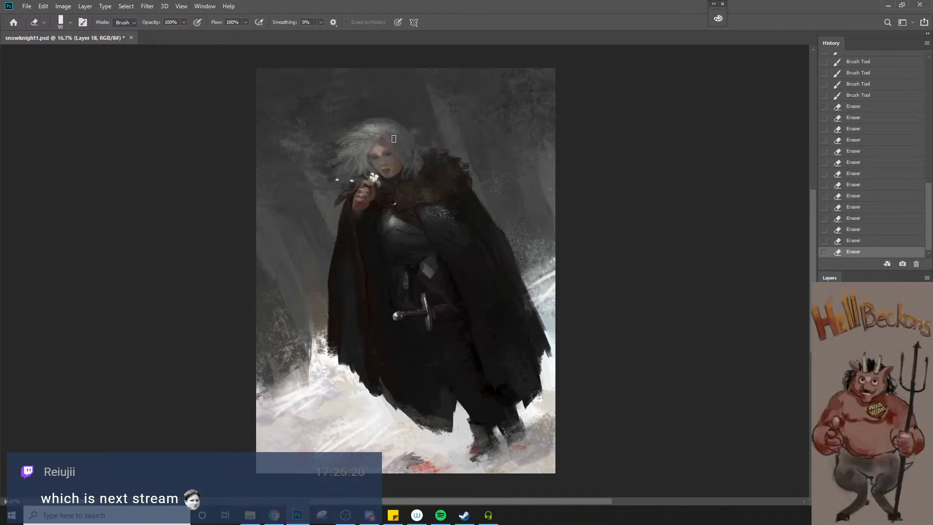
# Try a brush stroke from the crown down through the hair beside the face
pyautogui.press('b')
pyautogui.keyDown('alt'); pyautogui.click(379, 125); pyautogui.keyUp('alt')
pyautogui.press('[')
pyautogui.press('[')
pyautogui.press('[')
pyautogui.press('[')
pyautogui.press('[')
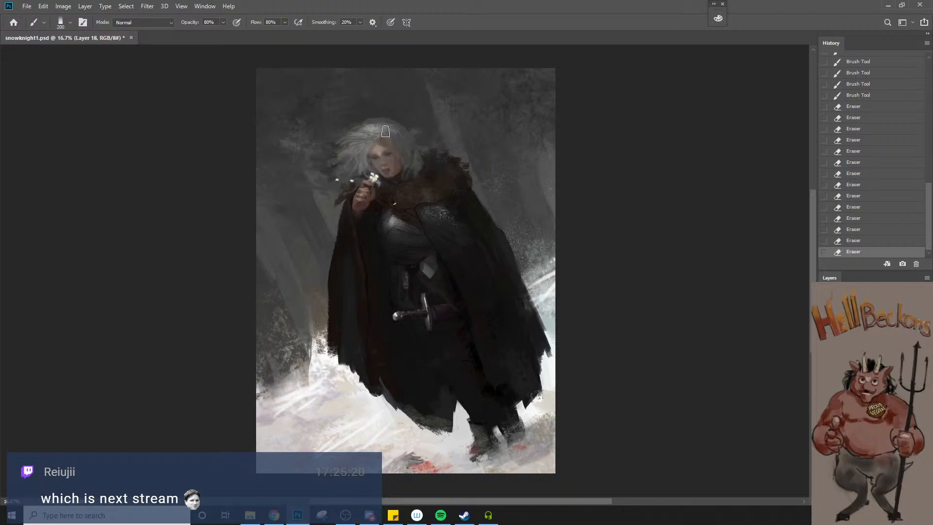
pyautogui.moveTo(384, 131)
pyautogui.mouseDown()
pyautogui.moveTo(408, 142)
pyautogui.moveTo(411, 152)
pyautogui.moveTo(388, 134)
pyautogui.moveTo(426, 174)
pyautogui.moveTo(426, 219)
pyautogui.moveTo(409, 245)
pyautogui.moveTo(373, 127)
pyautogui.moveTo(406, 140)
pyautogui.moveTo(410, 150)
pyautogui.moveTo(387, 139)
pyautogui.moveTo(409, 152)
pyautogui.moveTo(388, 133)
pyautogui.moveTo(409, 148)
pyautogui.moveTo(399, 131)
pyautogui.moveTo(418, 156)
pyautogui.moveTo(419, 197)
pyautogui.moveTo(389, 137)
pyautogui.moveTo(416, 166)
pyautogui.mouseUp()
pyautogui.hotkey('ctrl', 'z')
# Repaint the hair above the forehead with the brush reduced to 40 px
pyautogui.press('[')
pyautogui.press('[')
pyautogui.press('[')
pyautogui.press('[')
pyautogui.press('[')
pyautogui.keyDown('alt'); pyautogui.click(387, 131); pyautogui.keyUp('alt')
pyautogui.press('[')
pyautogui.press('[')
pyautogui.keyDown('alt'); pyautogui.click(396, 140); pyautogui.keyUp('alt')
pyautogui.press('[')
pyautogui.press('[')
pyautogui.press('[')
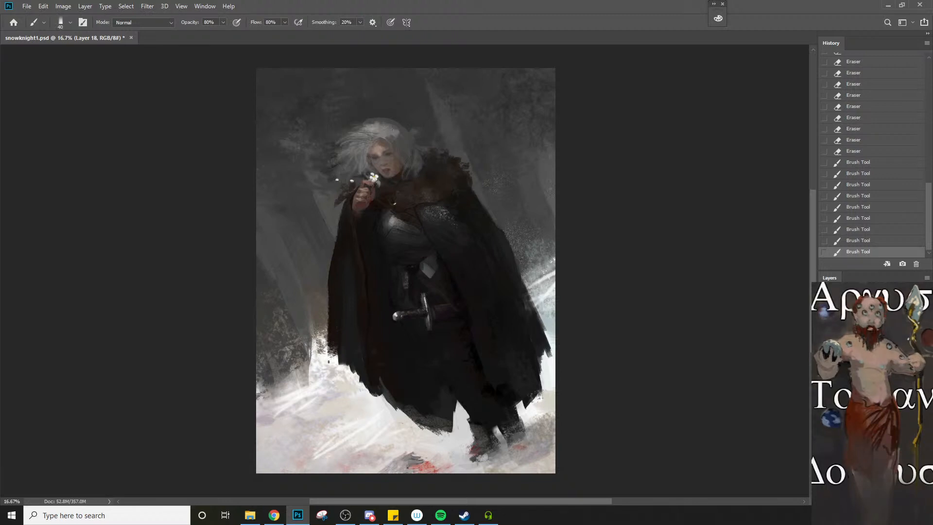
# Choose a bright red brush colour and add a new layer above the painting
pyautogui.press('n')
pyautogui.moveTo(642, 154); pyautogui.dragTo(757, 117)
pyautogui.click(775, 132)
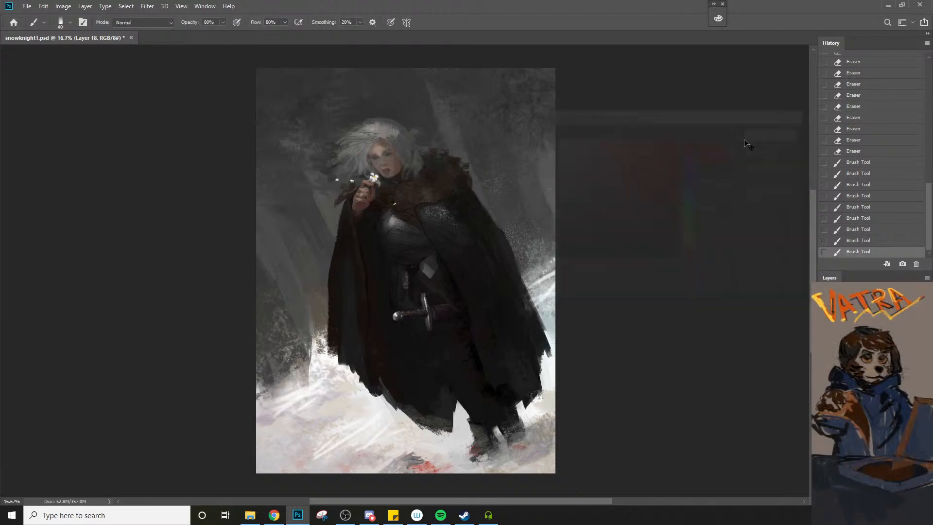
pyautogui.hotkey('ctrl', 'n')
pyautogui.click(704, 409)
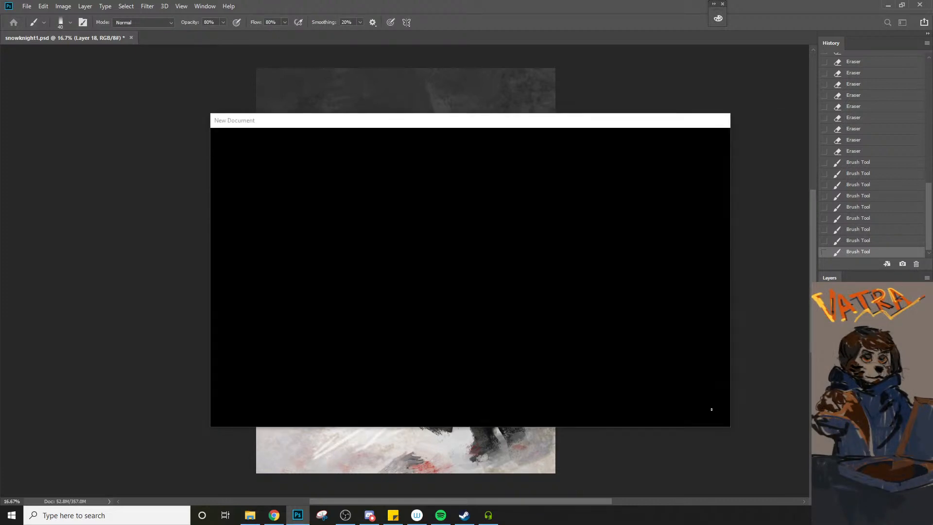
pyautogui.hotkey('ctrl', 'shift', 'n')
pyautogui.click(542, 148)
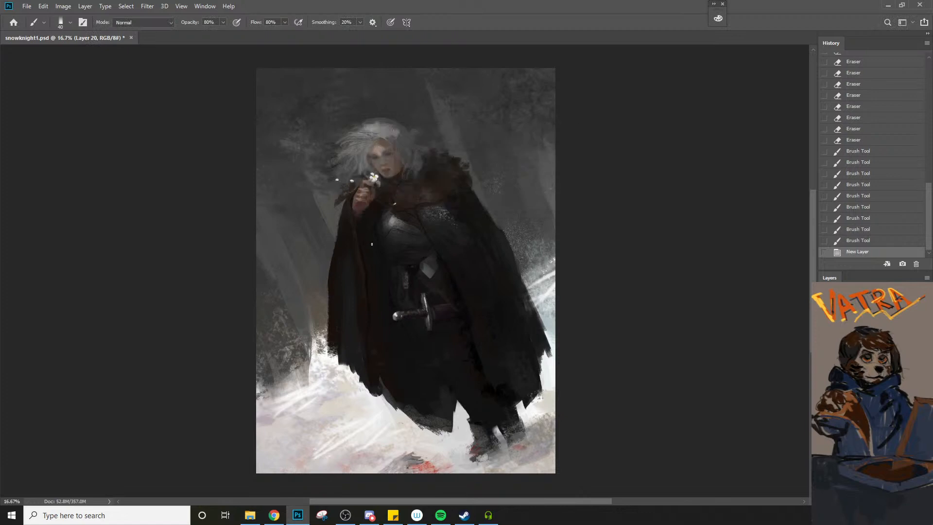
# Outline the raised arm's sleeve and elbow in red beneath the hand holding the flower
pyautogui.moveTo(348, 212)
pyautogui.mouseDown()
pyautogui.moveTo(353, 287)
pyautogui.moveTo(371, 276)
pyautogui.moveTo(362, 229)
pyautogui.mouseUp()
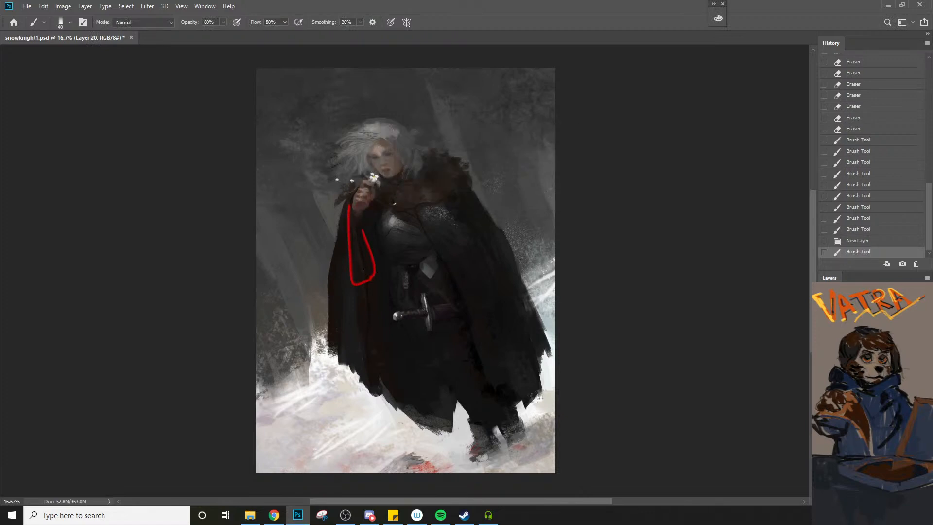
pyautogui.moveTo(356, 276)
pyautogui.mouseDown()
pyautogui.moveTo(364, 282)
pyautogui.moveTo(377, 260)
pyautogui.mouseUp()
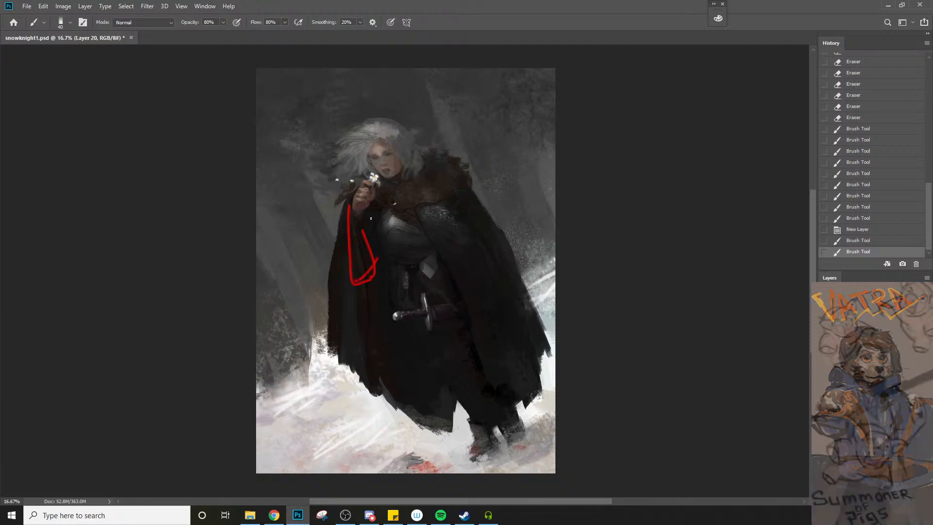
pyautogui.moveTo(369, 211)
pyautogui.mouseDown()
pyautogui.moveTo(365, 257)
pyautogui.moveTo(373, 260)
pyautogui.moveTo(389, 208)
pyautogui.moveTo(370, 210)
pyautogui.moveTo(384, 240)
pyautogui.mouseUp()
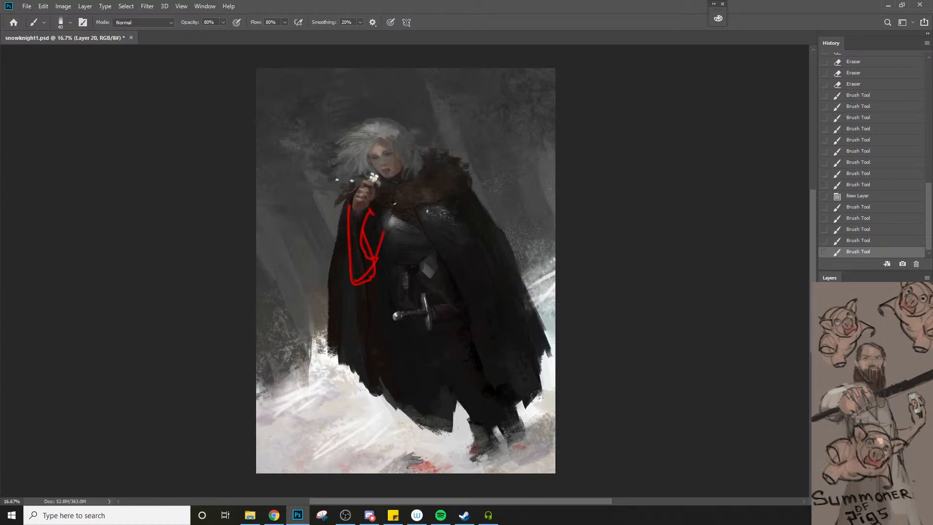
# Sketch the shoulder, breastplate and waist construction in red over the torso, and delete the sketch layer
pyautogui.moveTo(448, 227); pyautogui.dragTo(450, 228)
pyautogui.moveTo(415, 193)
pyautogui.mouseDown()
pyautogui.moveTo(439, 177)
pyautogui.moveTo(459, 219)
pyautogui.mouseUp()
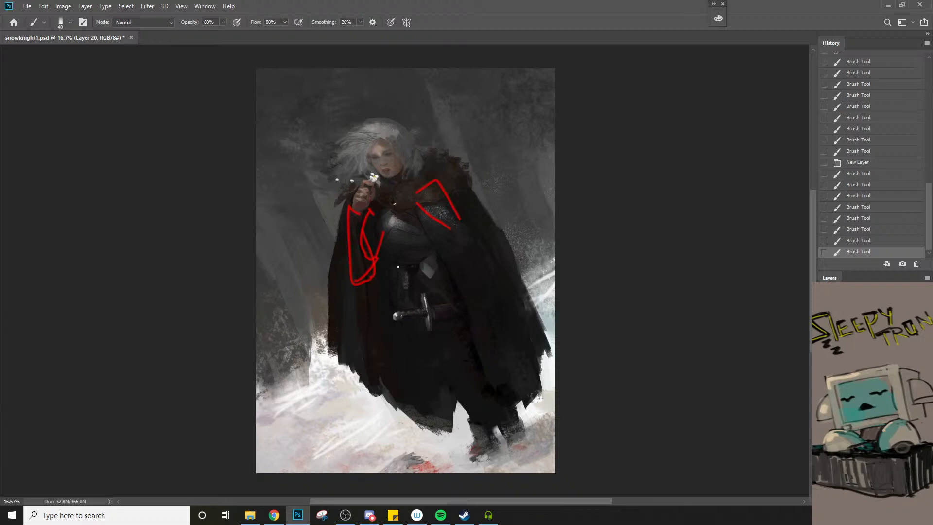
pyautogui.moveTo(381, 244)
pyautogui.mouseDown()
pyautogui.moveTo(421, 272)
pyautogui.moveTo(443, 243)
pyautogui.moveTo(440, 221)
pyautogui.mouseUp()
pyautogui.moveTo(380, 252)
pyautogui.mouseDown()
pyautogui.moveTo(410, 268)
pyautogui.moveTo(406, 293)
pyautogui.moveTo(420, 309)
pyautogui.mouseUp()
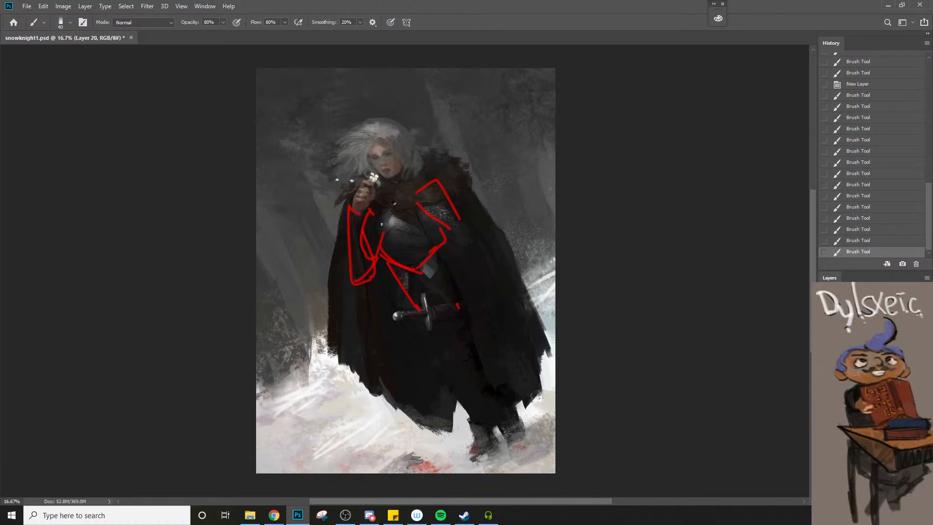
pyautogui.moveTo(380, 216); pyautogui.dragTo(380, 253)
pyautogui.moveTo(385, 220)
pyautogui.mouseDown()
pyautogui.moveTo(421, 212)
pyautogui.moveTo(436, 233)
pyautogui.mouseUp()
pyautogui.press('Delete')
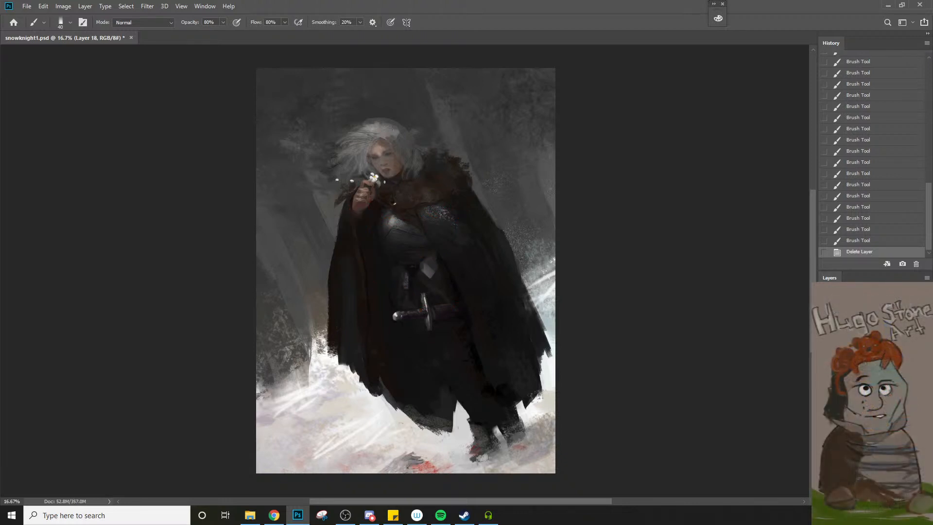
# Sketch the boxy planes of the head in red over the face and hair
pyautogui.moveTo(407, 171)
pyautogui.mouseDown()
pyautogui.moveTo(368, 140)
pyautogui.moveTo(379, 119)
pyautogui.moveTo(414, 167)
pyautogui.mouseUp()
pyautogui.hotkey('ctrl', 'z')
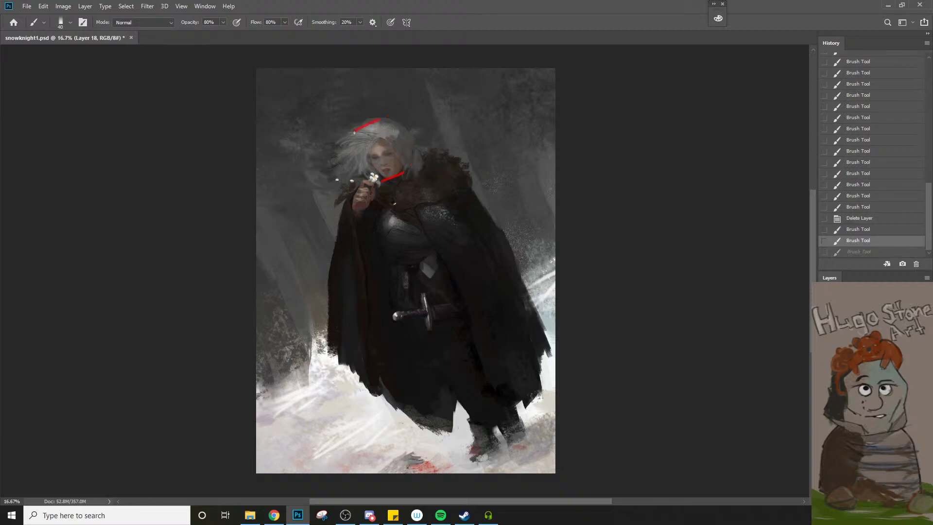
pyautogui.moveTo(354, 132); pyautogui.dragTo(383, 181)
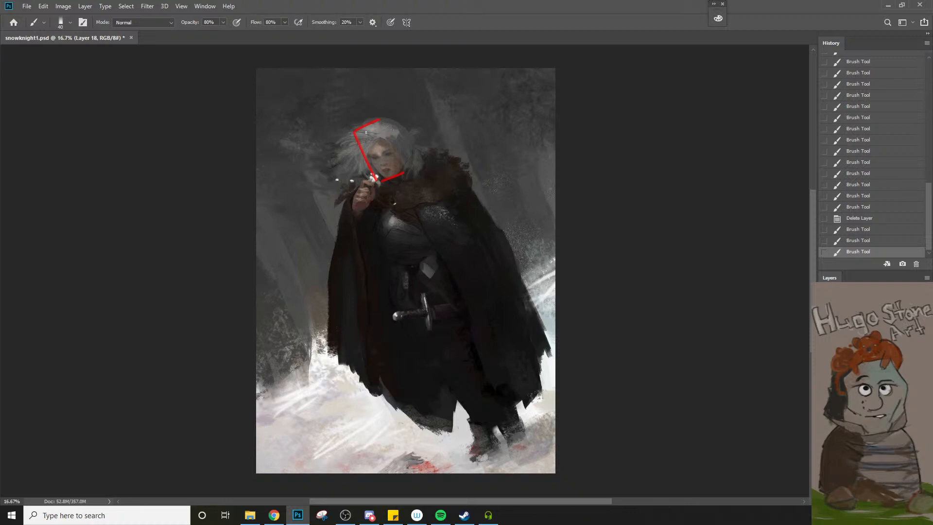
pyautogui.moveTo(359, 140)
pyautogui.mouseDown()
pyautogui.moveTo(376, 119)
pyautogui.moveTo(371, 127)
pyautogui.moveTo(405, 121)
pyautogui.moveTo(394, 124)
pyautogui.moveTo(405, 125)
pyautogui.moveTo(399, 169)
pyautogui.mouseUp()
pyautogui.click(390, 138)
pyautogui.rightClick(398, 157)
pyautogui.click(390, 140)
# Undo all the red construction strokes drawn over the head
pyautogui.hotkey('ctrl', 'z')
pyautogui.hotkey('ctrl', 'z')
pyautogui.hotkey('ctrl', 'z')
pyautogui.hotkey('ctrl', 'z')
pyautogui.hotkey('ctrl', 'z')
pyautogui.hotkey('ctrl', 'z')
pyautogui.hotkey('ctrl', 'z')
pyautogui.hotkey('ctrl', 'z')
pyautogui.hotkey('ctrl', 'z')
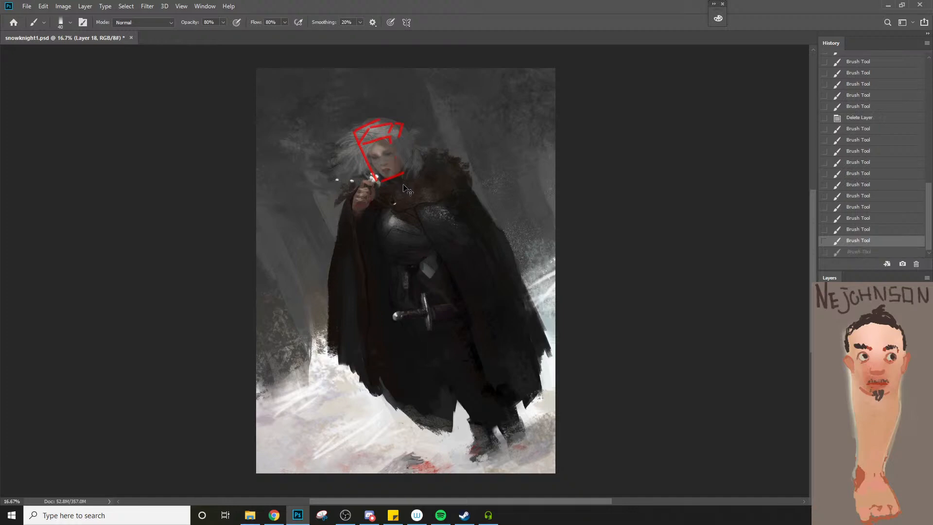
pyautogui.hotkey('ctrl', 'z')
pyautogui.hotkey('ctrl', 'z')
pyautogui.hotkey('ctrl', 'z')
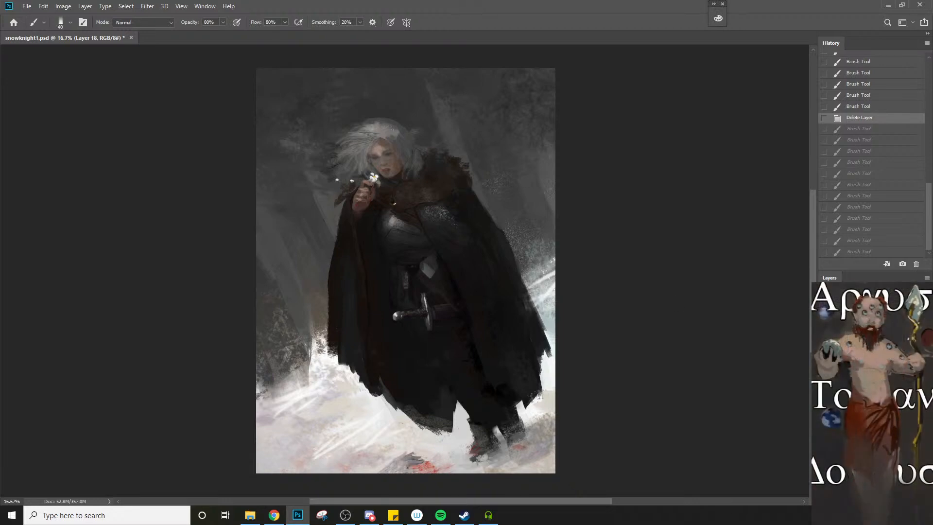
pyautogui.hotkey('ctrl', 'z')
# Save the painting
pyautogui.press('space')
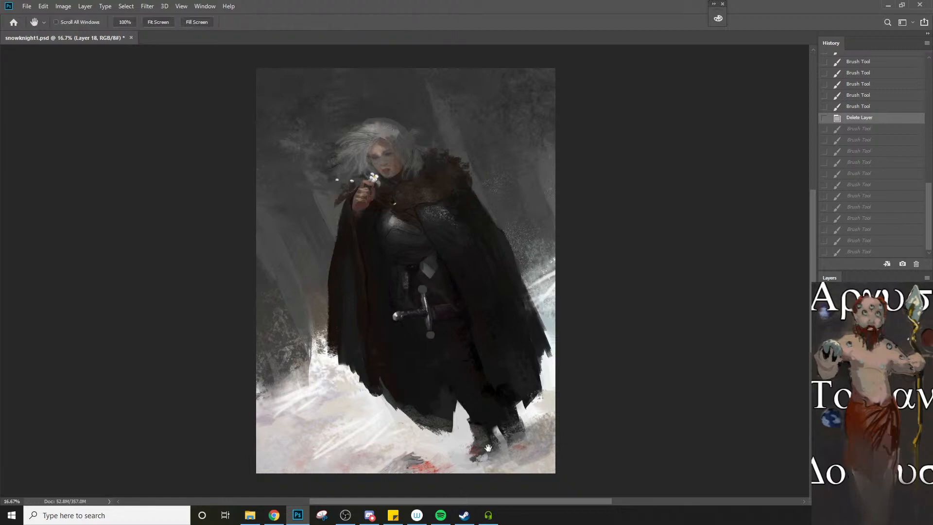
pyautogui.moveTo(488, 447); pyautogui.dragTo(493, 435)
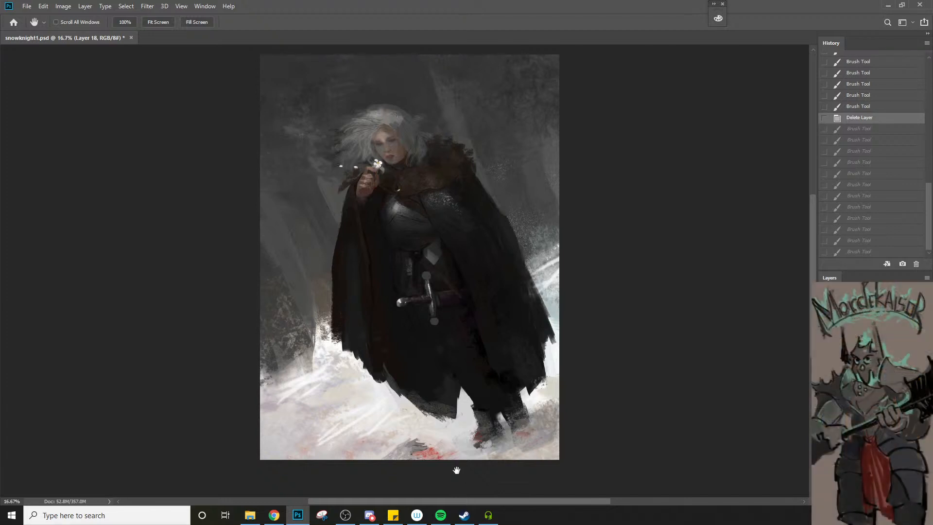
pyautogui.hotkey('ctrl', 's')
# Compare the repainted figure with the earlier version by toggling the visibility of the new paint
pyautogui.click(824, 394)
pyautogui.click(825, 395)
pyautogui.click(824, 403)
pyautogui.click(825, 403)
pyautogui.click(824, 403)
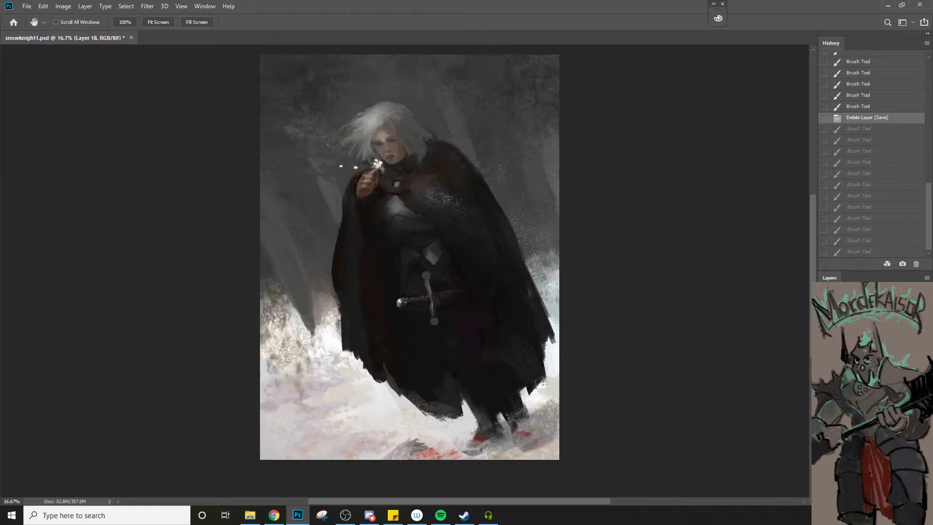
pyautogui.click(824, 403)
pyautogui.click(824, 403)
pyautogui.click(824, 403)
pyautogui.click(824, 403)
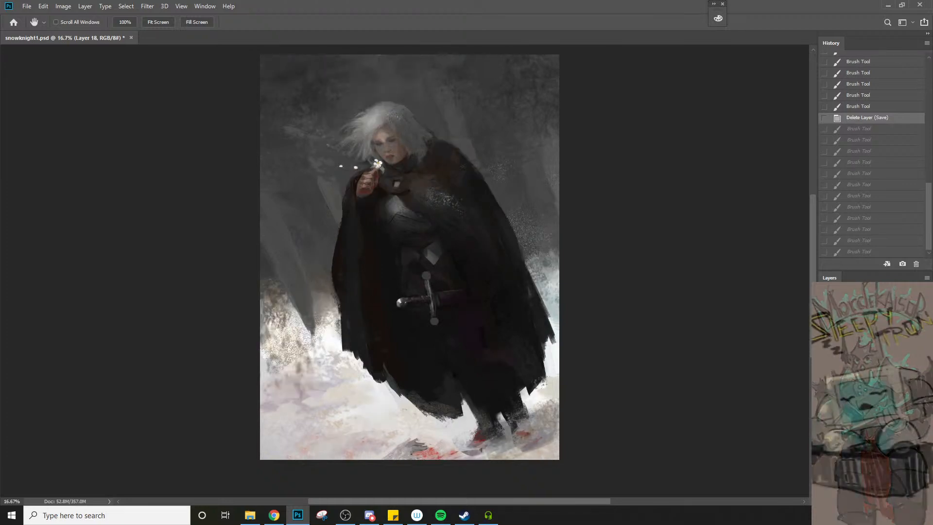
pyautogui.click(824, 403)
# Erase along the upper edge of the windblown hair with the Eraser reduced to 60 px
pyautogui.press('e')
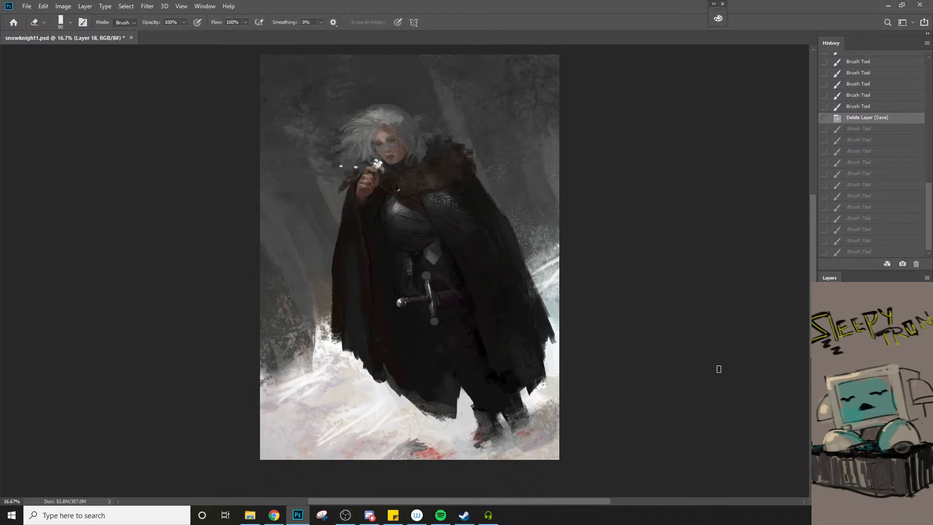
pyautogui.press('[')
pyautogui.press('[')
pyautogui.press('[')
pyautogui.moveTo(367, 109)
pyautogui.mouseDown()
pyautogui.moveTo(348, 114)
pyautogui.moveTo(377, 109)
pyautogui.moveTo(343, 123)
pyautogui.moveTo(366, 113)
pyautogui.mouseUp()
pyautogui.moveTo(374, 109); pyautogui.dragTo(367, 112)
pyautogui.moveTo(375, 110); pyautogui.dragTo(373, 111)
pyautogui.press('[')
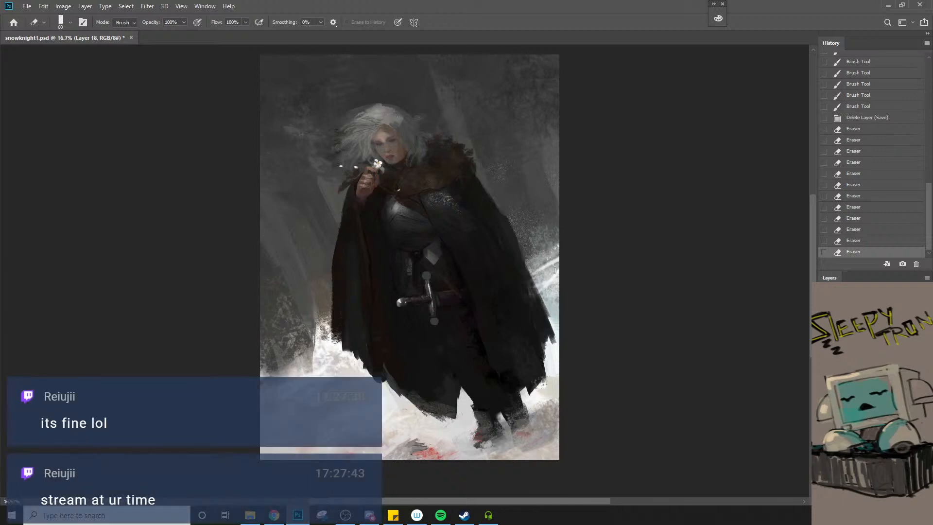
# Check the erased hair against the earlier version by repeatedly hiding and showing the current paint layer
pyautogui.hotkey('ctrl', ',')
pyautogui.hotkey('ctrl', ',')
pyautogui.hotkey('ctrl', ',')
pyautogui.hotkey('ctrl', ',')
pyautogui.hotkey('ctrl', ',')
pyautogui.hotkey('ctrl', ',')
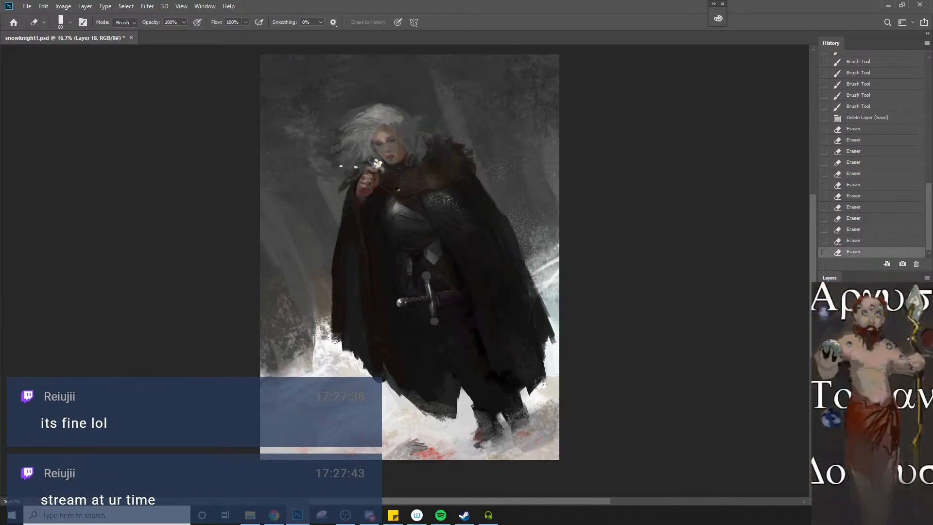
pyautogui.hotkey('ctrl', ',')
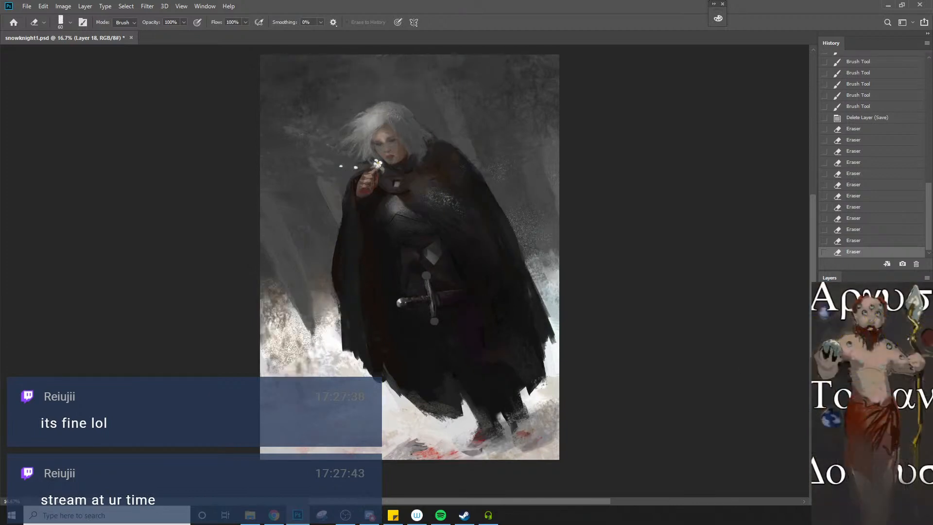
pyautogui.hotkey('ctrl', ',')
# Erase at the crown of the hair and along the cloak's outer edge beside the snow, and save the painting
pyautogui.click(394, 107)
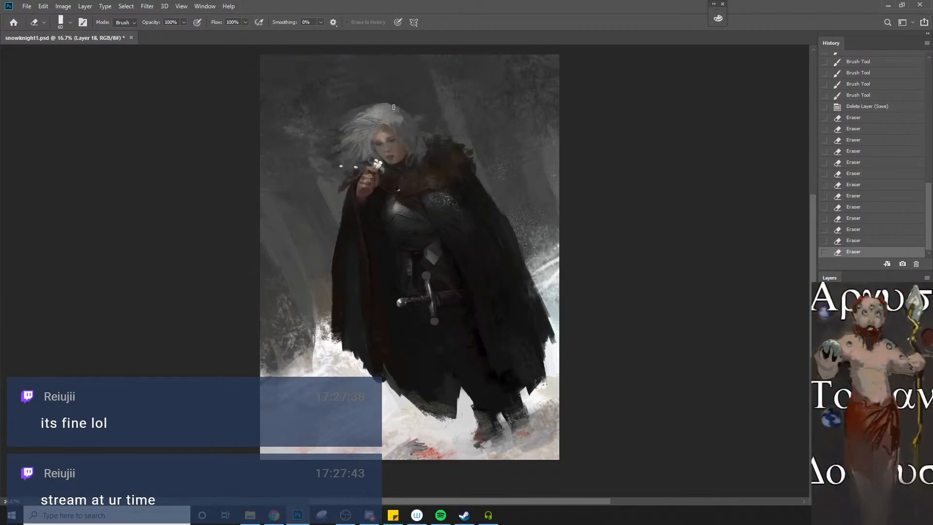
pyautogui.moveTo(394, 107); pyautogui.dragTo(399, 109)
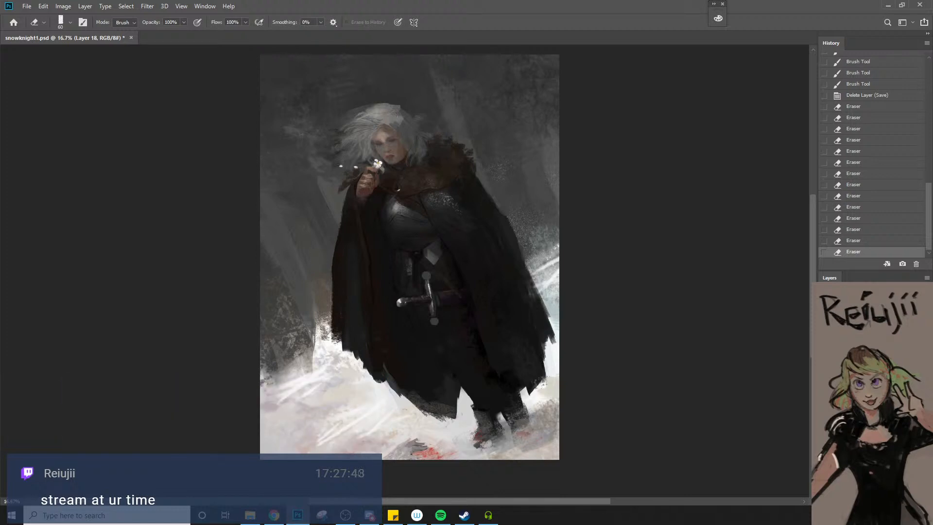
pyautogui.press('b')
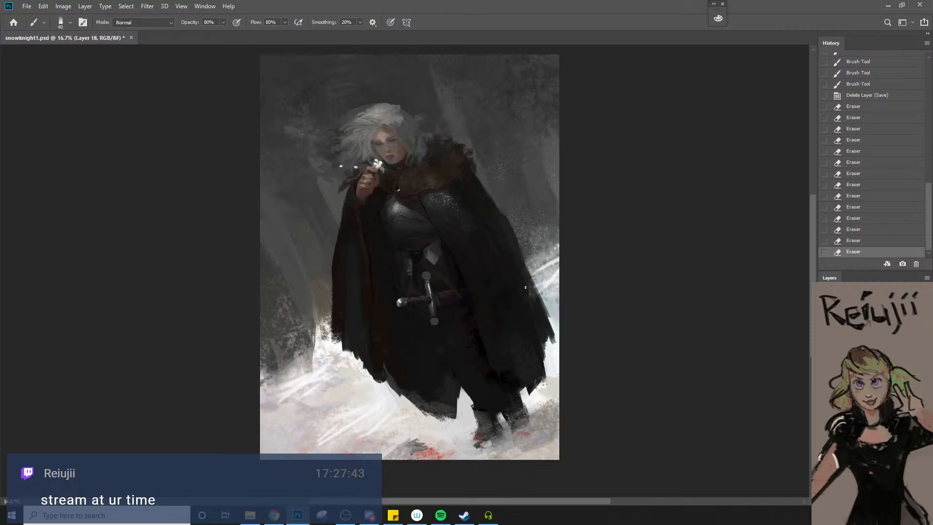
pyautogui.press('e')
pyautogui.moveTo(528, 281); pyautogui.dragTo(532, 290)
pyautogui.moveTo(529, 284); pyautogui.dragTo(538, 313)
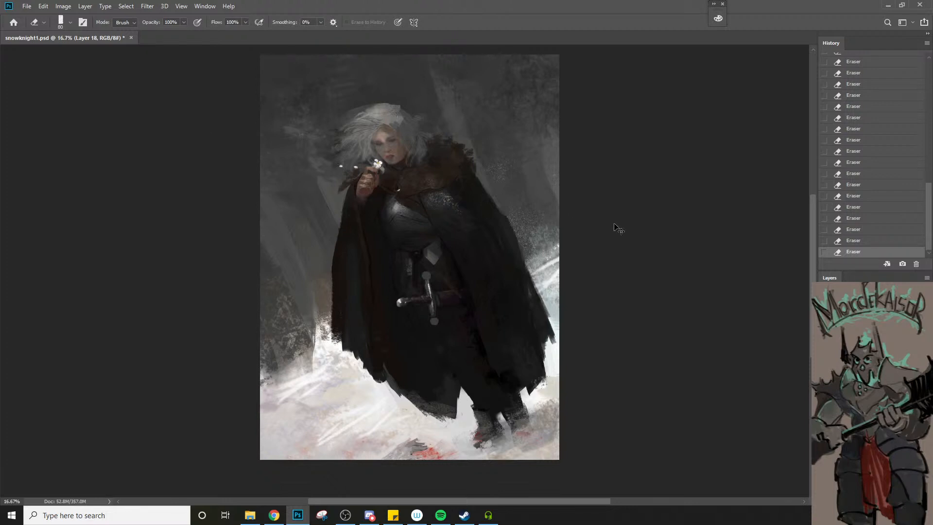
pyautogui.hotkey('ctrl', 's')
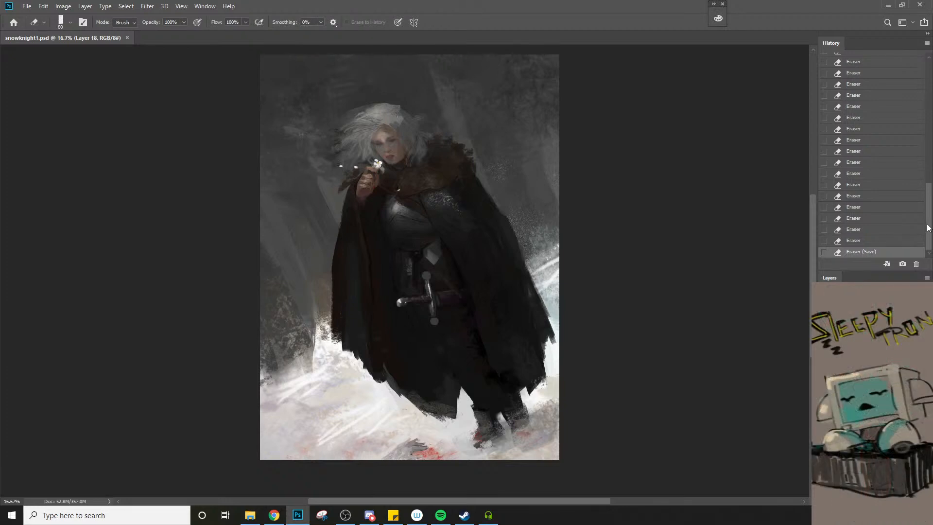
# Compare the painting with its originally opened state in the history, and return to the latest saved state
pyautogui.moveTo(927, 228); pyautogui.dragTo(927, 103)
pyautogui.click(870, 61)
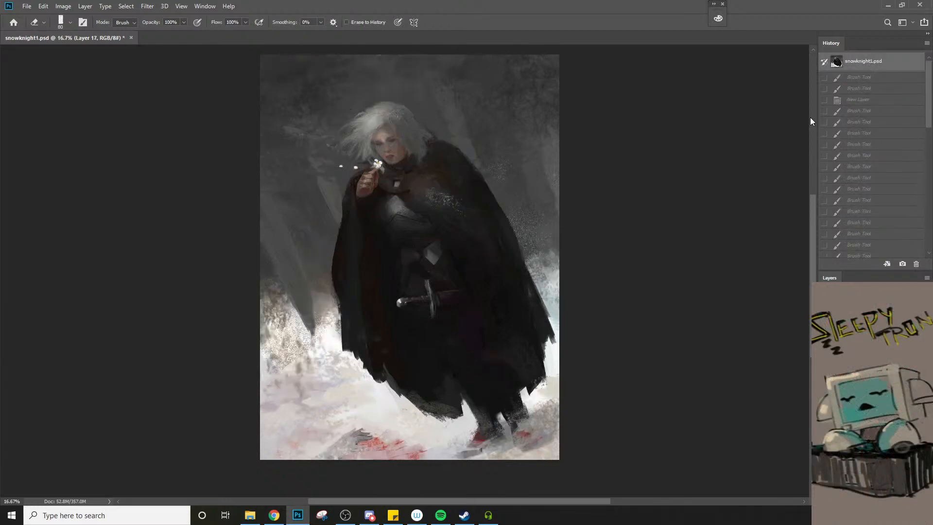
pyautogui.hotkey('ctrl', 'z')
pyautogui.hotkey('ctrl', 'z')
pyautogui.hotkey('ctrl', 'z')
pyautogui.hotkey('ctrl', 'z')
pyautogui.hotkey('ctrl', 'z')
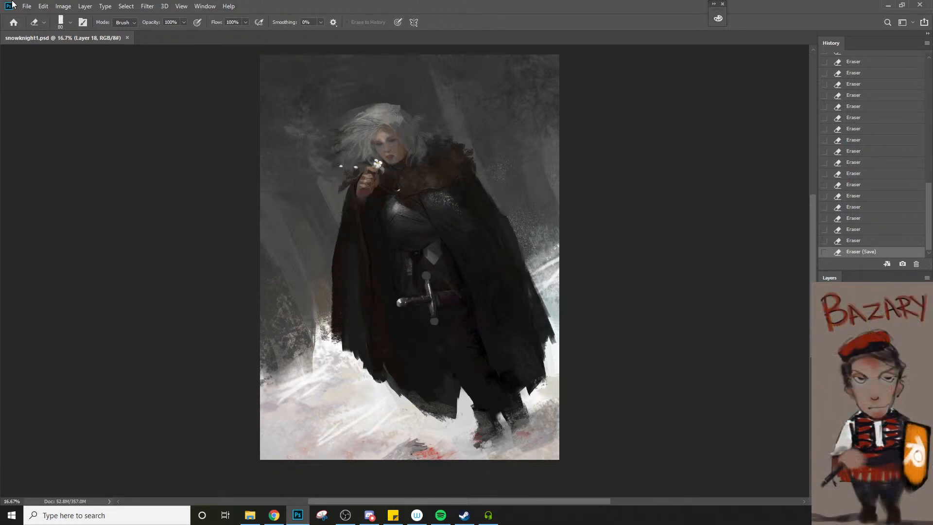
# Open the recent file DuoSketch1.psd
pyautogui.click(27, 6)
pyautogui.moveTo(90, 71)
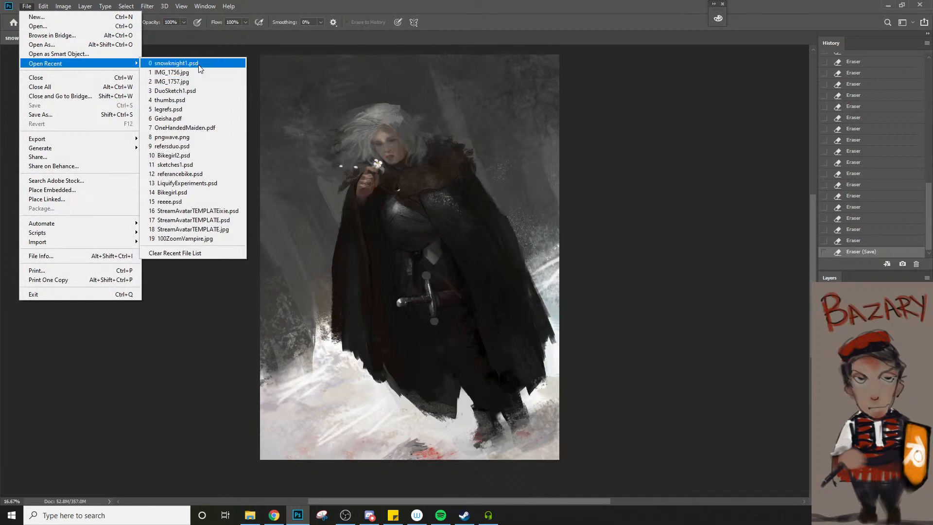
pyautogui.click(200, 92)
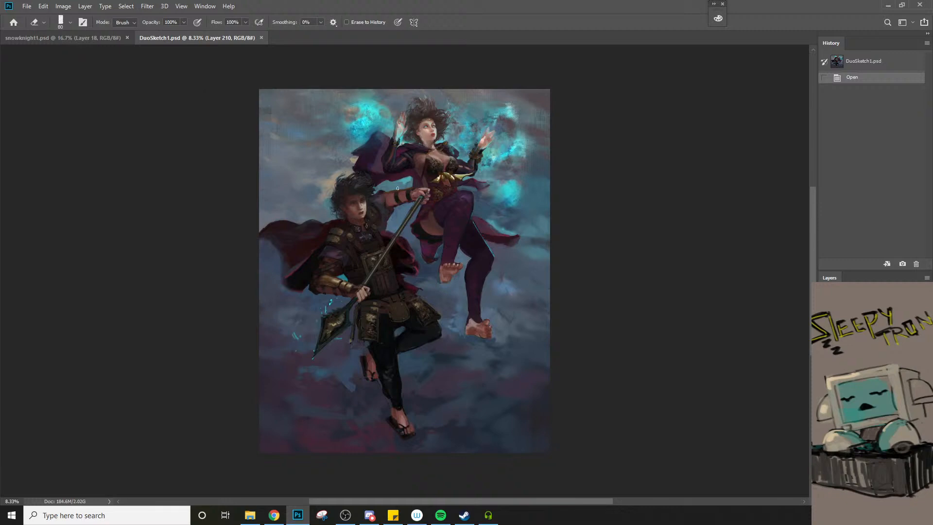
# Try a short brush stroke on the face of the armoured man holding the spear
pyautogui.press('z')
pyautogui.moveTo(362, 200); pyautogui.dragTo(363, 200)
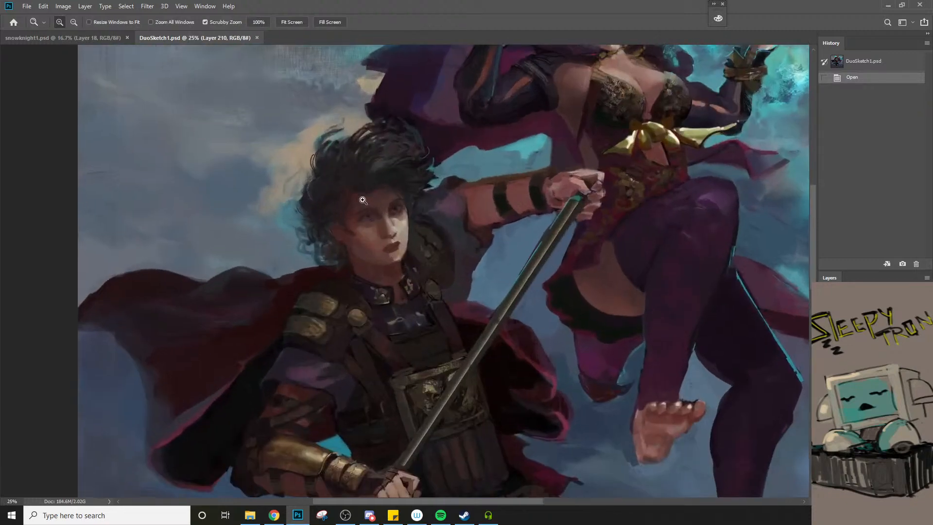
pyautogui.click(363, 200)
pyautogui.press('b')
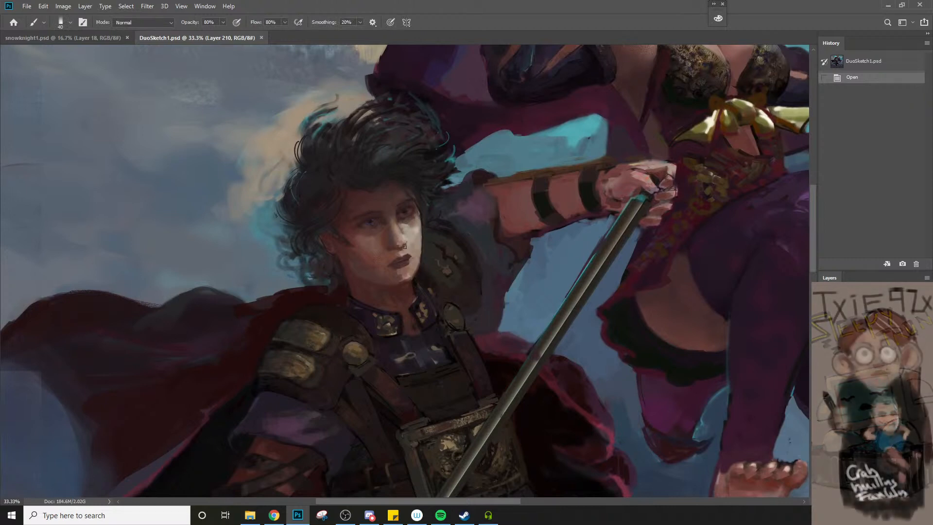
pyautogui.moveTo(391, 218); pyautogui.dragTo(392, 226)
pyautogui.hotkey('ctrl', 'z')
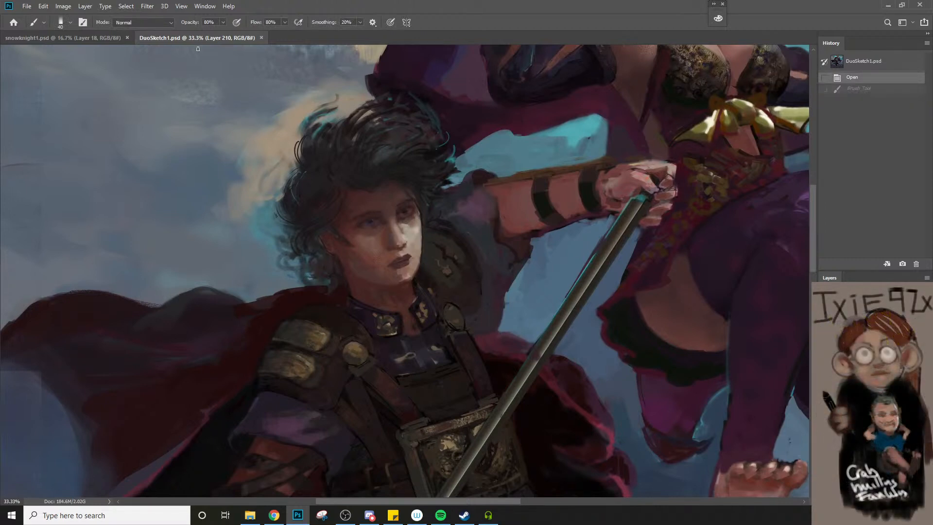
# Set the brush's blending mode to Color Dodge and brush a light stroke over the armoured man's eye, undoing the extra dab
pyautogui.click(138, 25)
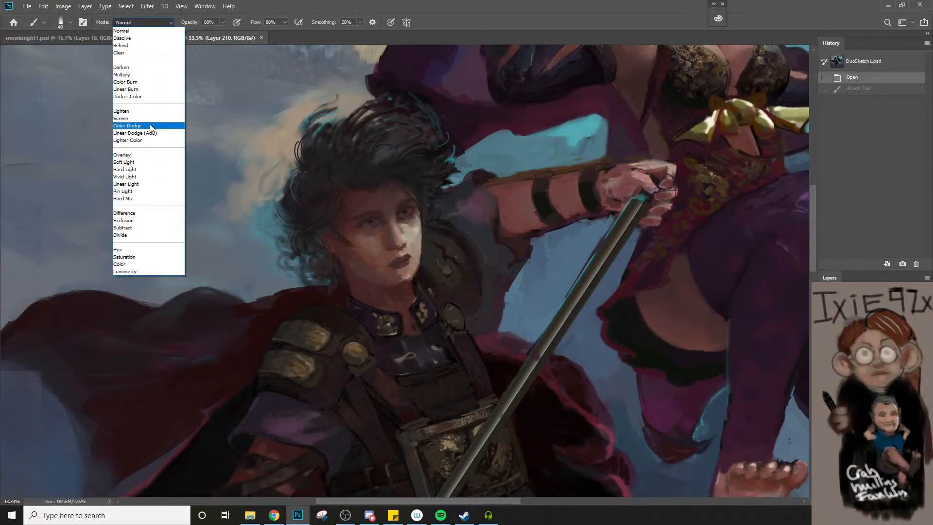
pyautogui.click(150, 124)
pyautogui.moveTo(361, 224); pyautogui.dragTo(373, 222)
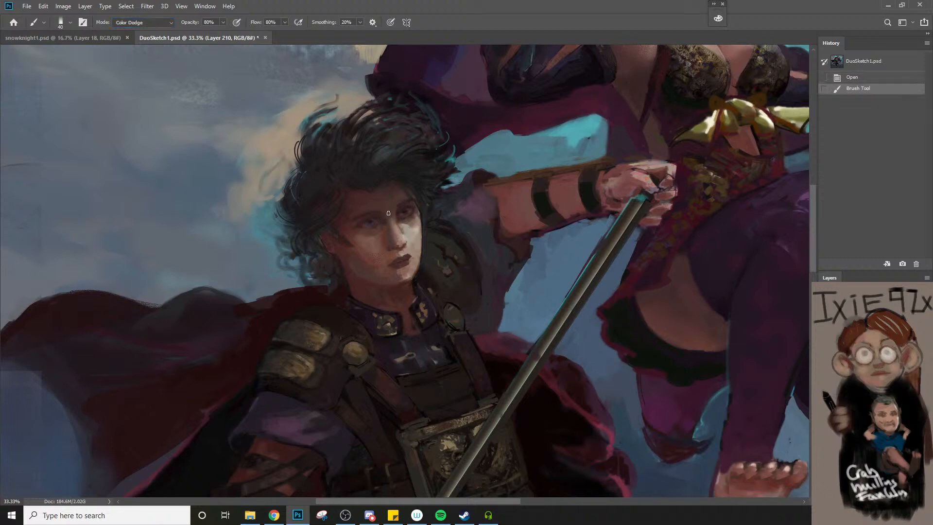
pyautogui.click(364, 223)
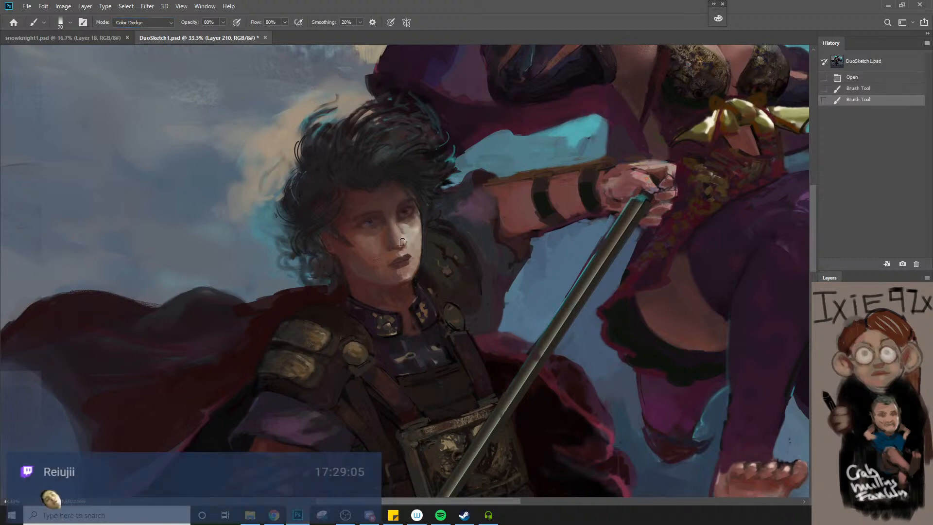
pyautogui.hotkey('ctrl', 'z')
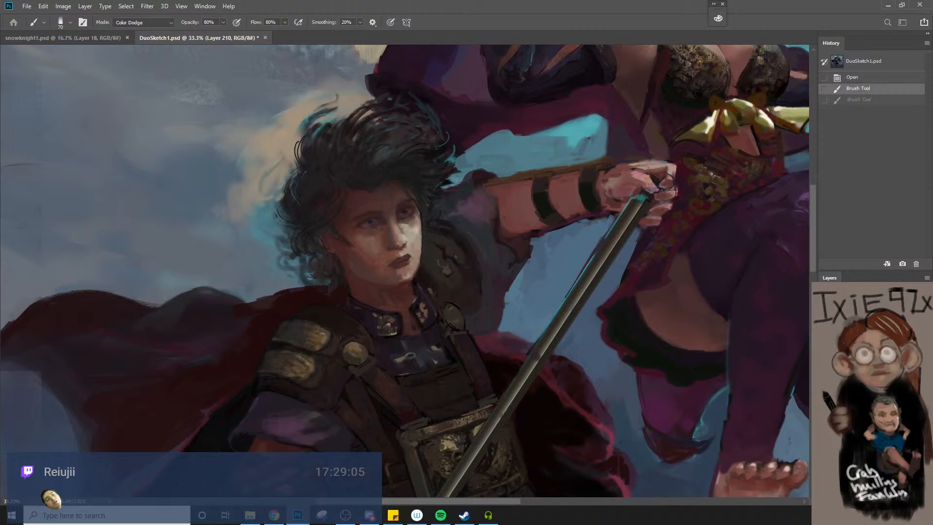
# Add a new empty layer with the default settings
pyautogui.hotkey('ctrl', 'n')
pyautogui.click(705, 416)
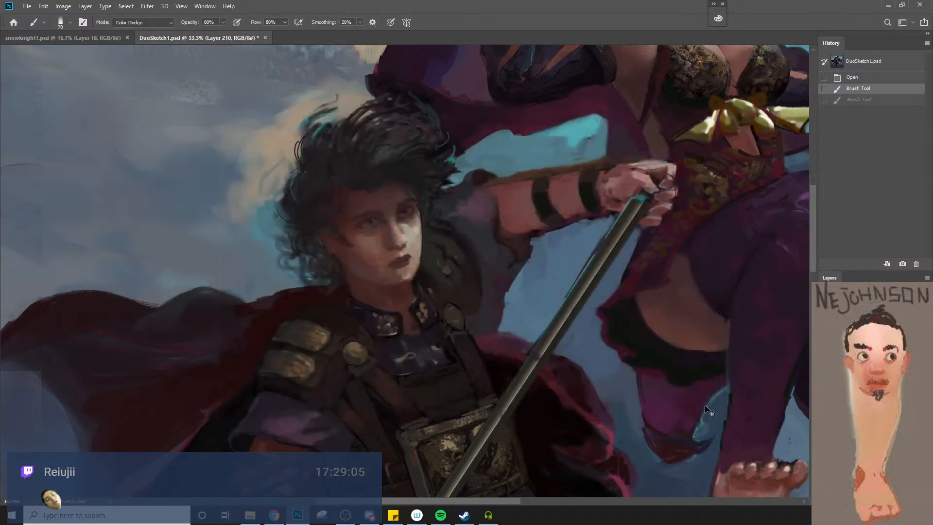
pyautogui.hotkey('ctrl', 'shift', 'n')
pyautogui.press('Return')
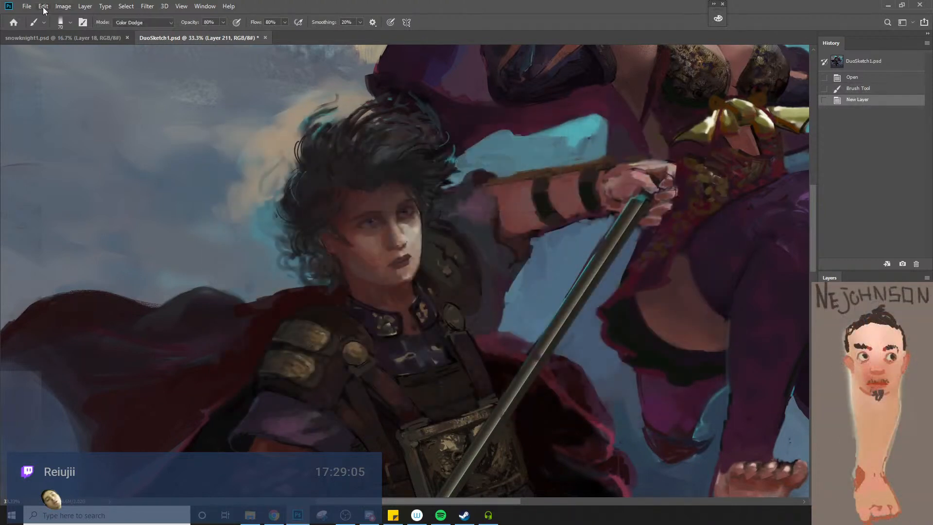
# Reassign the New Layer command's keyboard shortcut to Ctrl+N and apply the change
pyautogui.click(43, 6)
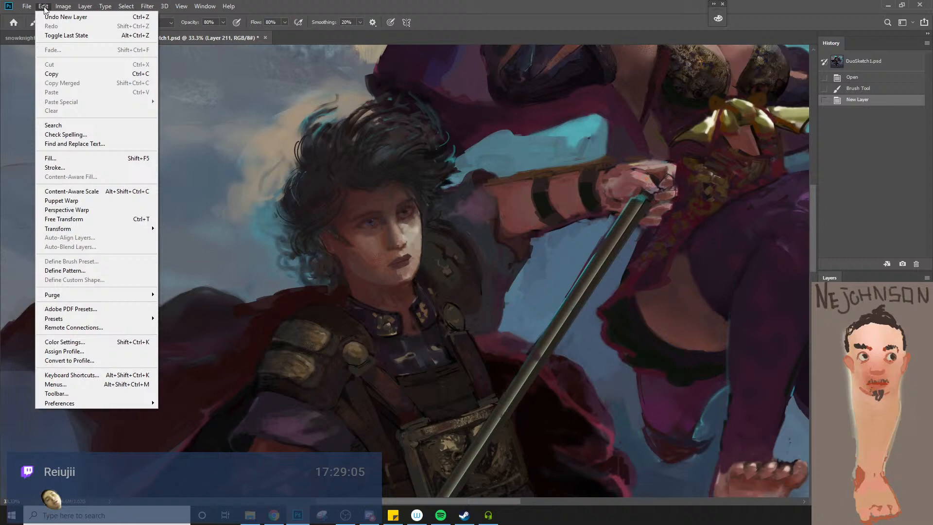
pyautogui.click(111, 374)
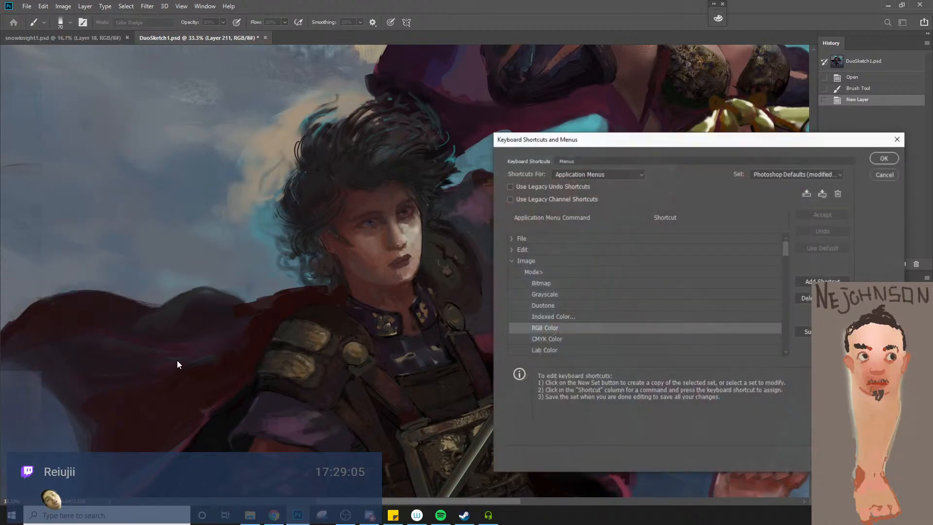
pyautogui.click(512, 262)
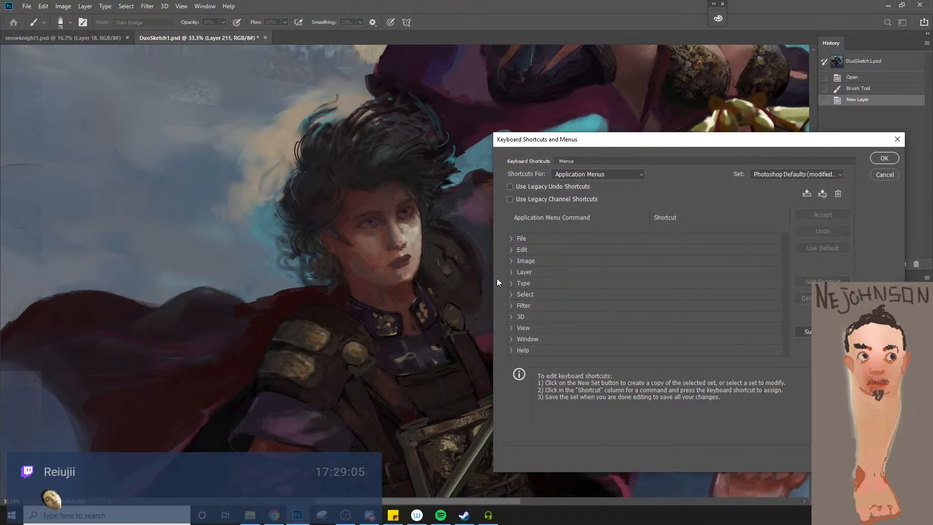
pyautogui.click(511, 272)
pyautogui.click(663, 296)
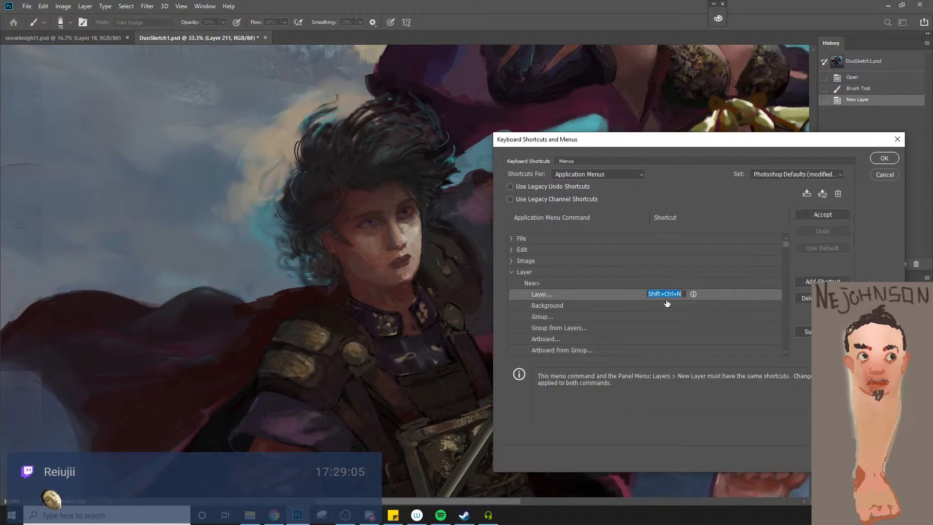
pyautogui.hotkey('ctrl', 'n')
pyautogui.click(821, 215)
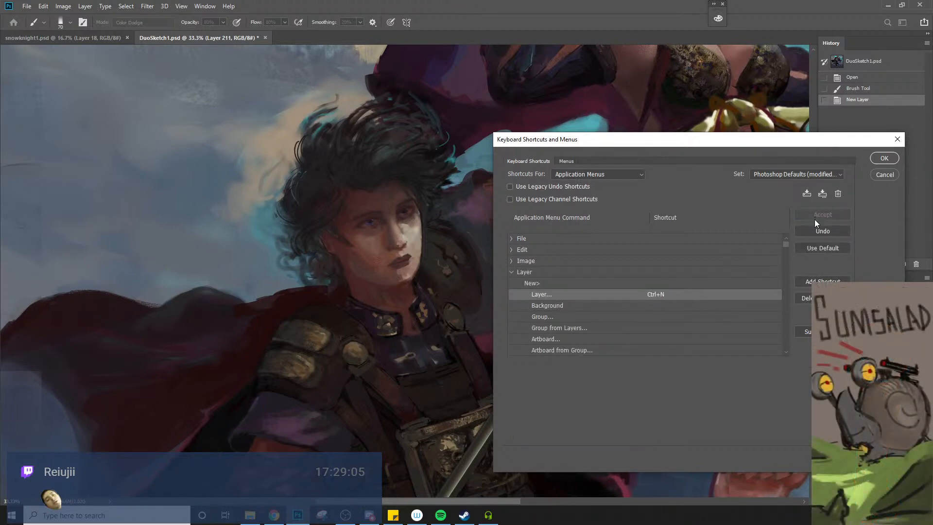
pyautogui.click(884, 158)
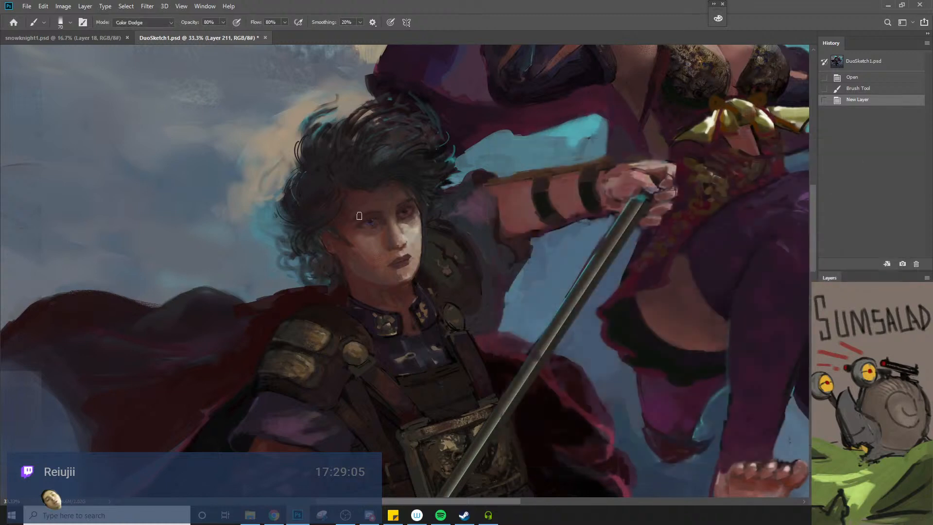
# Undo a test stroke across the eyes, set the brush opacity to 100%, and sample the reddish-brown skin beside the eye as the foreground colour
pyautogui.moveTo(366, 226); pyautogui.dragTo(399, 215)
pyautogui.hotkey('ctrl', 'z')
pyautogui.press('0')
pyautogui.press('n')
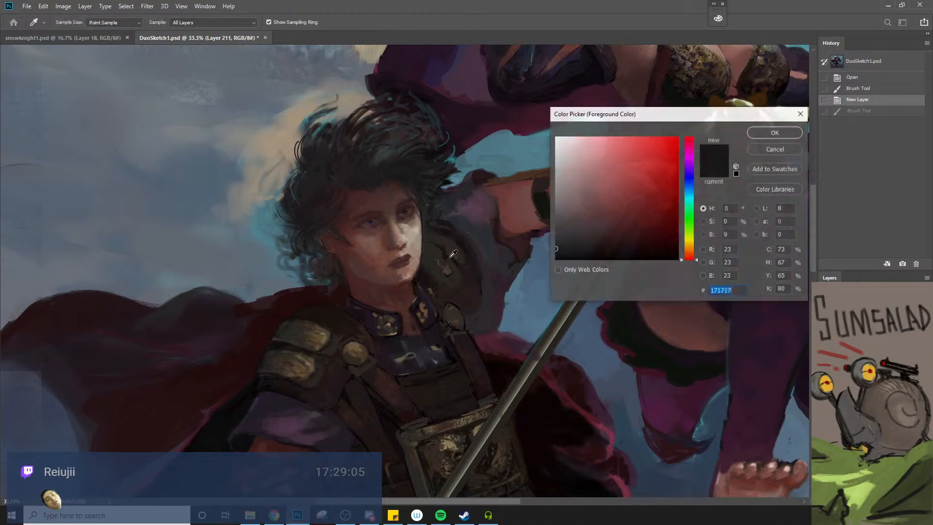
pyautogui.keyDown('alt'); pyautogui.click(367, 226); pyautogui.keyUp('alt')
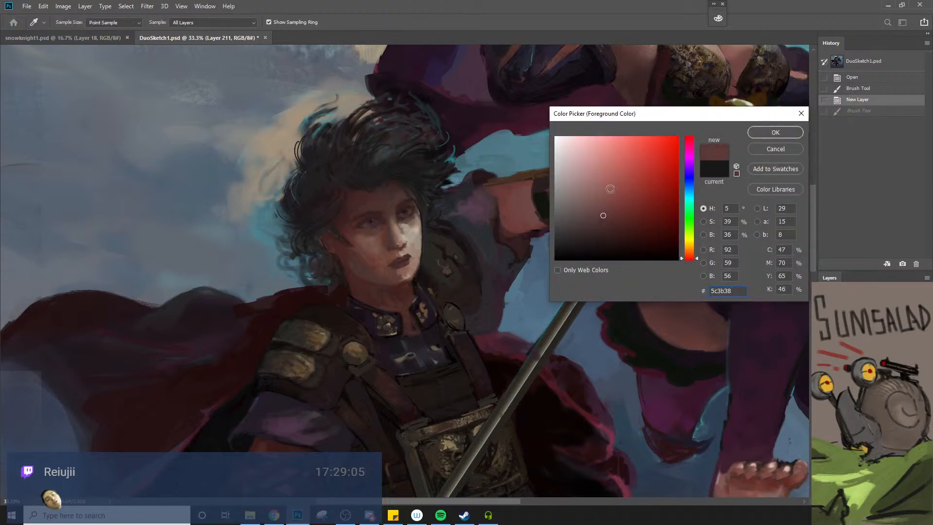
pyautogui.click(775, 132)
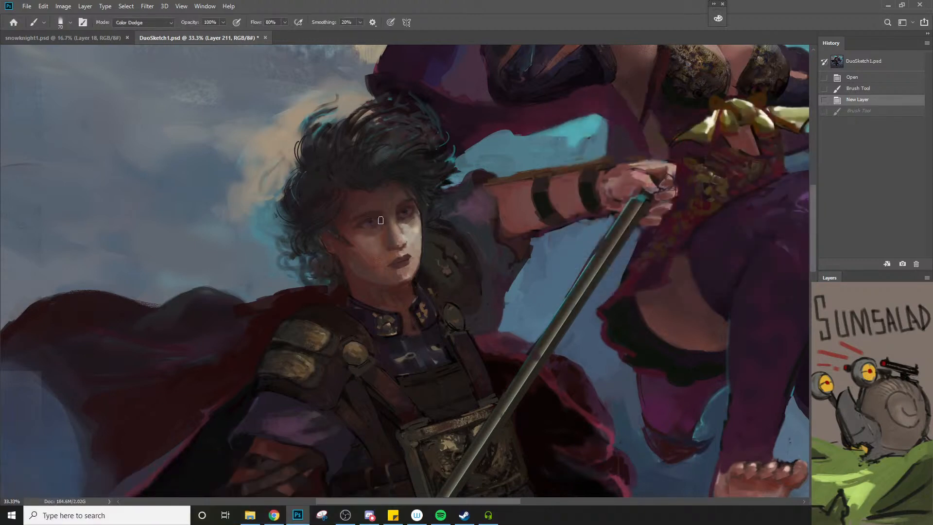
# Lower the brush opacity to 20%, reduce its size, and try Color Dodge strokes over both eyes, undoing each attempt
pyautogui.click(404, 211)
pyautogui.hotkey('ctrl', 'z')
pyautogui.press('2')
pyautogui.click(369, 222)
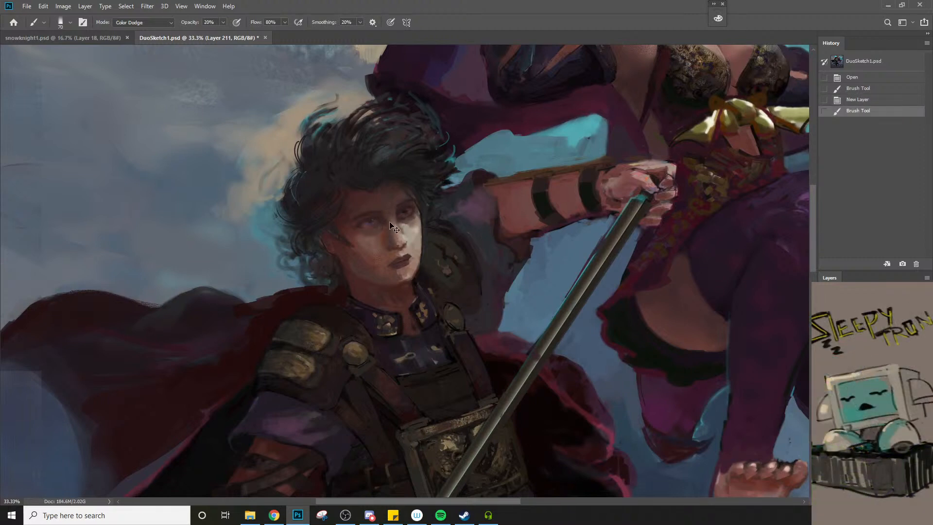
pyautogui.hotkey('ctrl', 'z')
pyautogui.press('[')
pyautogui.moveTo(362, 225); pyautogui.dragTo(406, 213)
pyautogui.hotkey('ctrl', 'alt', 'space')
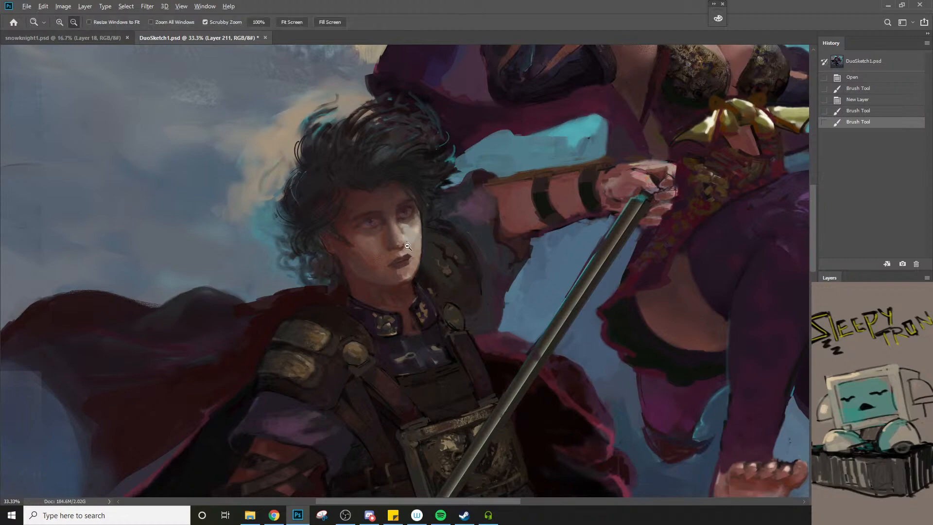
pyautogui.keyDown('ctrl'); pyautogui.keyDown('alt'); pyautogui.click(407, 249); pyautogui.keyUp('alt'); pyautogui.keyUp('ctrl')
pyautogui.keyDown('ctrl'); pyautogui.keyDown('alt'); pyautogui.click(407, 248); pyautogui.keyUp('alt'); pyautogui.keyUp('ctrl')
pyautogui.keyDown('ctrl'); pyautogui.keyDown('alt'); pyautogui.click(407, 248); pyautogui.keyUp('alt'); pyautogui.keyUp('ctrl')
pyautogui.hotkey('ctrl', 'z')
pyautogui.hotkey('ctrl', 'z')
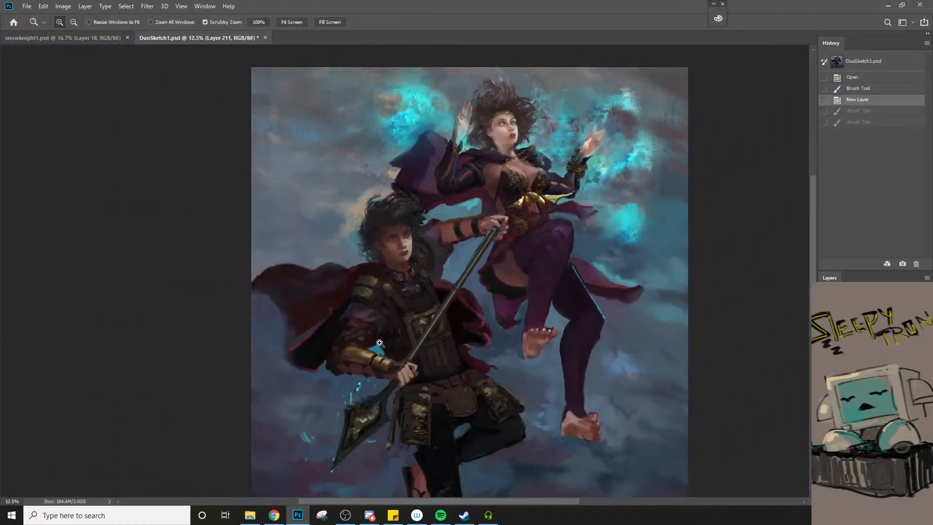
# Turn off Transparency Shapes Layer in the new layer's blending options
pyautogui.keyDown('ctrl'); pyautogui.click(391, 302); pyautogui.keyUp('ctrl')
pyautogui.keyDown('ctrl'); pyautogui.click(390, 301); pyautogui.keyUp('ctrl')
pyautogui.keyDown('ctrl'); pyautogui.click(392, 294); pyautogui.keyUp('ctrl')
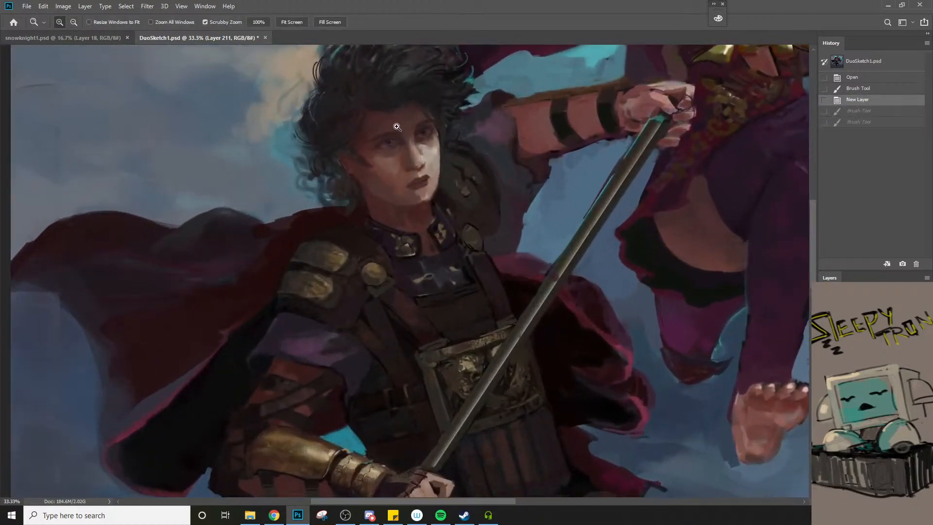
pyautogui.keyDown('ctrl'); pyautogui.click(396, 128); pyautogui.keyUp('ctrl')
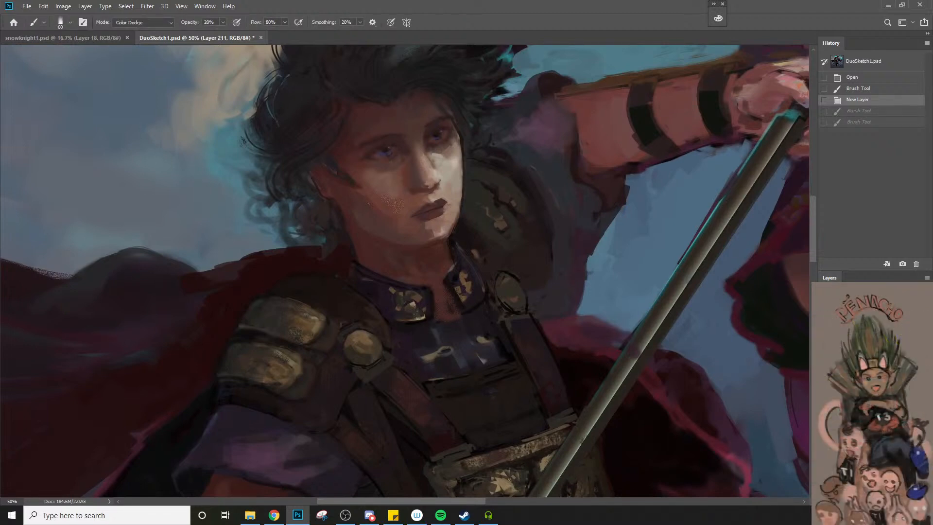
pyautogui.doubleClick(885, 413)
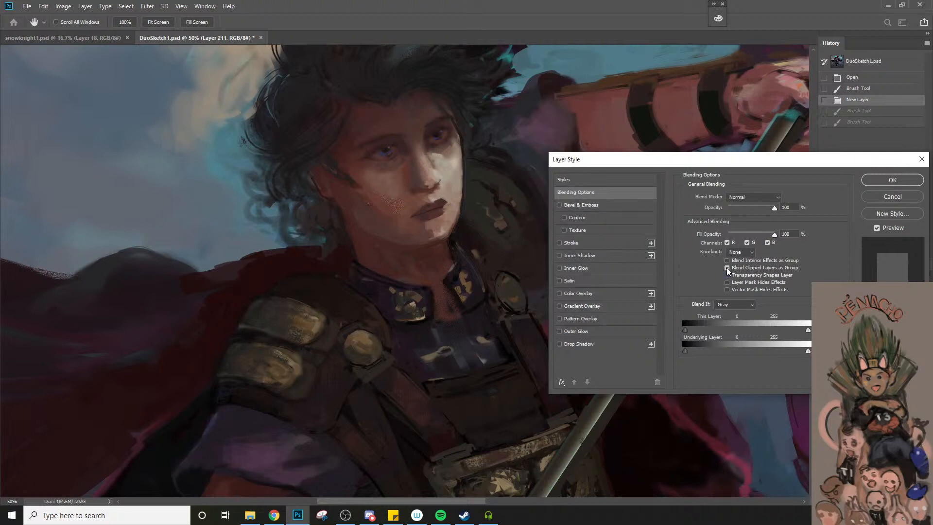
pyautogui.click(879, 180)
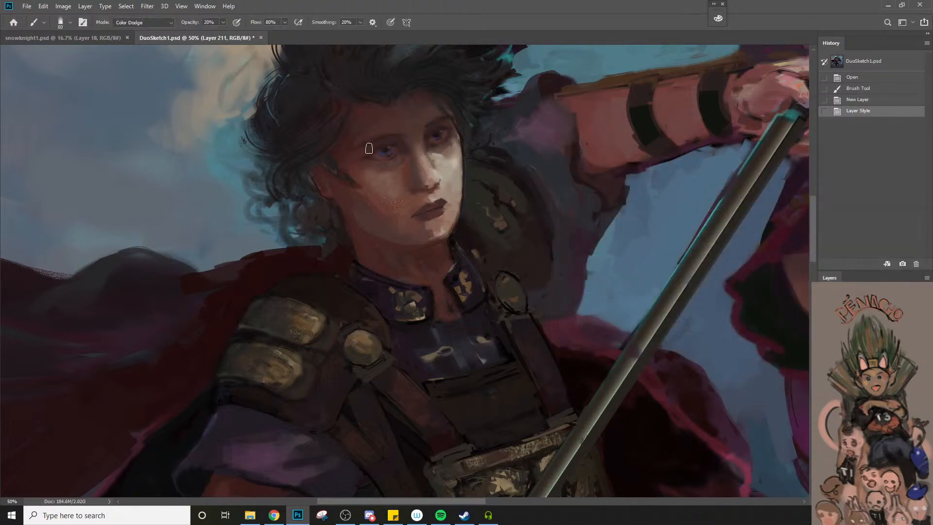
# Brighten both of the armoured man's eyes with light Color Dodge strokes at 20% opacity
pyautogui.moveTo(369, 148); pyautogui.dragTo(386, 151)
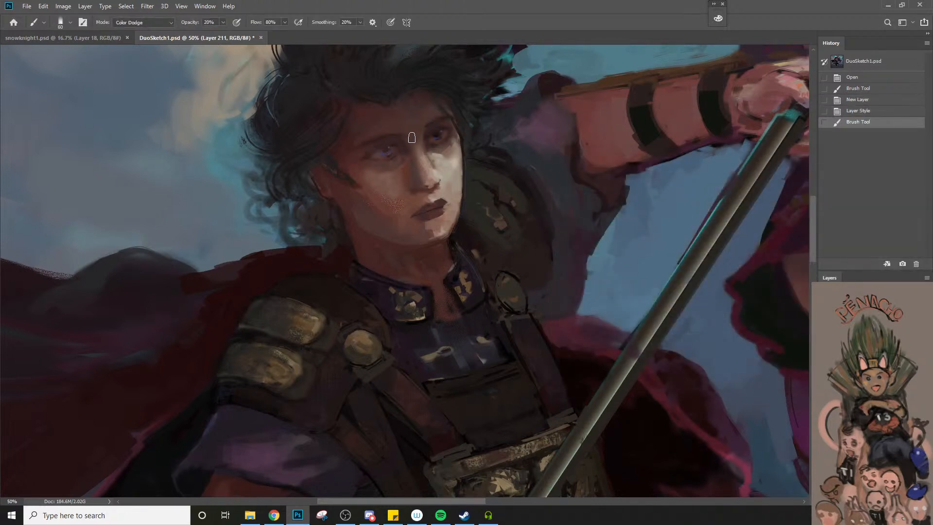
pyautogui.keyDown('alt'); pyautogui.click(384, 153); pyautogui.keyUp('alt')
pyautogui.click(383, 153)
pyautogui.moveTo(442, 138)
pyautogui.mouseDown()
pyautogui.moveTo(461, 124)
pyautogui.moveTo(442, 136)
pyautogui.mouseUp()
pyautogui.keyDown('alt'); pyautogui.click(424, 238); pyautogui.keyUp('alt')
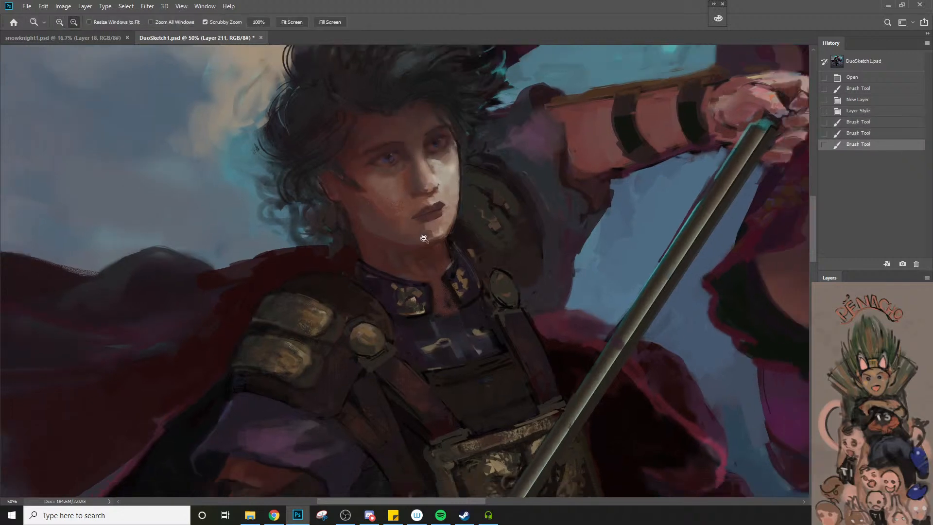
pyautogui.keyDown('alt'); pyautogui.click(424, 238); pyautogui.keyUp('alt')
pyautogui.keyDown('alt'); pyautogui.click(424, 238); pyautogui.keyUp('alt')
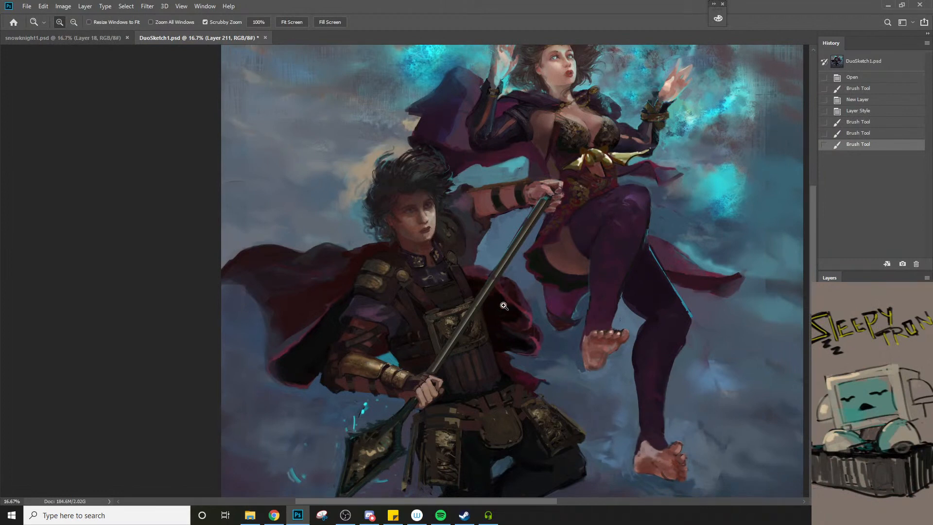
# Sample the lip colour, shift it to the deeper red #6b221d, and paint the armoured man's lips with a smaller brush
pyautogui.click(432, 213)
pyautogui.click(434, 216)
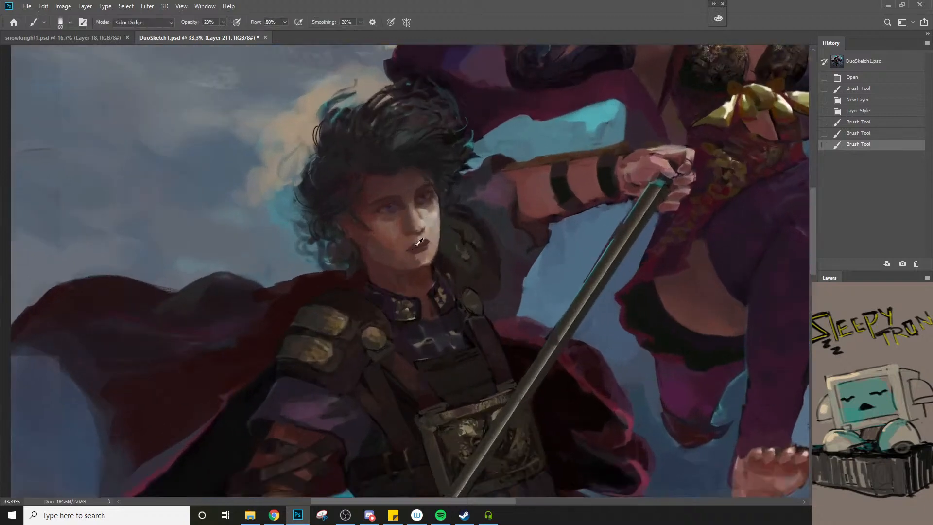
pyautogui.keyDown('alt'); pyautogui.click(416, 246); pyautogui.keyUp('alt')
pyautogui.press('n')
pyautogui.click(645, 208)
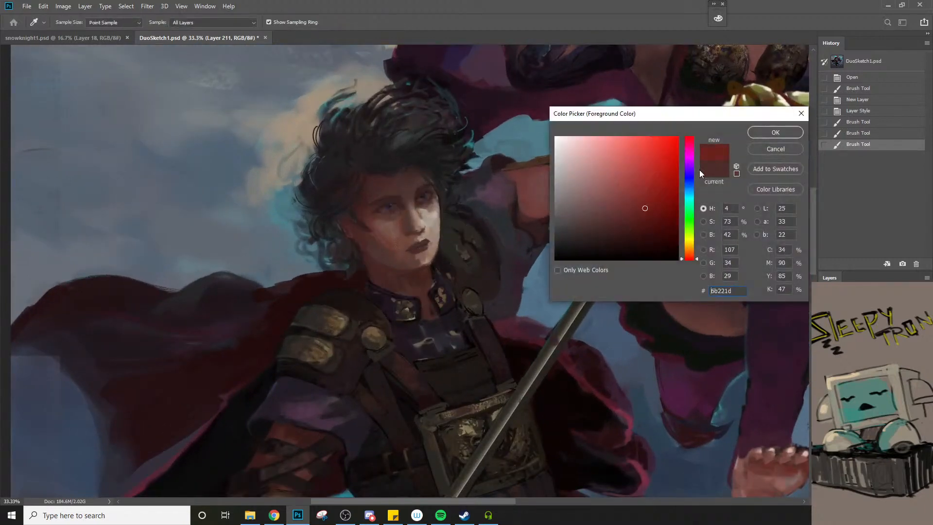
pyautogui.click(774, 133)
pyautogui.press('[')
pyautogui.press('[')
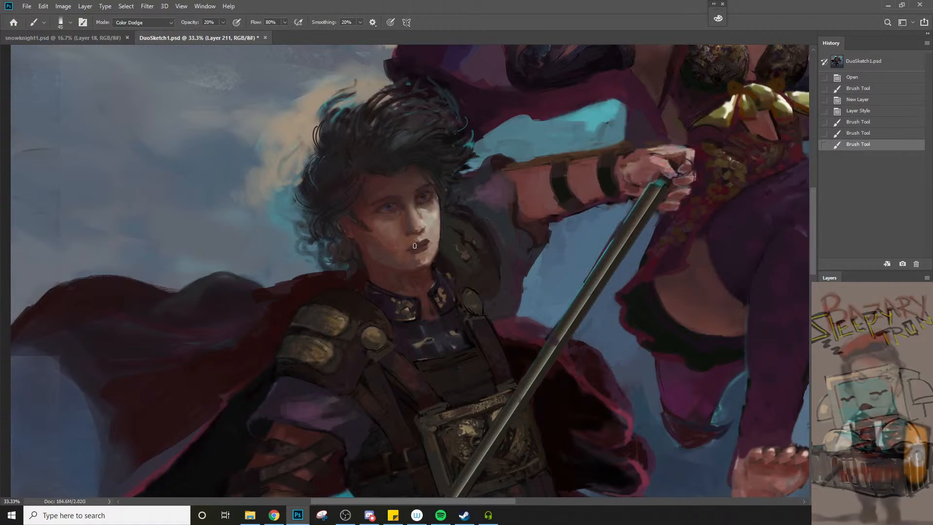
pyautogui.moveTo(413, 248)
pyautogui.mouseDown()
pyautogui.moveTo(429, 242)
pyautogui.moveTo(378, 375)
pyautogui.moveTo(378, 346)
pyautogui.moveTo(366, 342)
pyautogui.mouseUp()
pyautogui.hotkey('ctrl', 'space')
pyautogui.press('space')
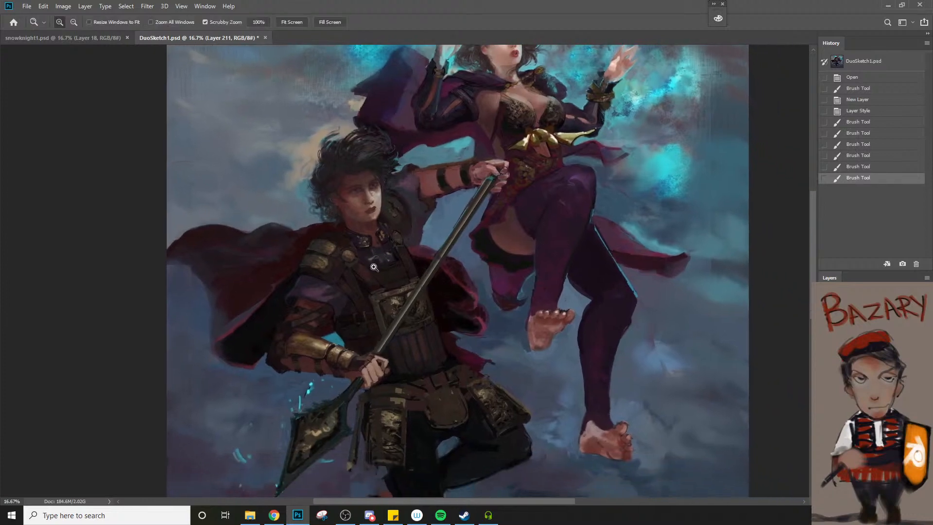
# Choose a pale pinkish foreground colour based on the eye and dab small bright highlights into both of the armoured man's eyes
pyautogui.moveTo(339, 175)
pyautogui.mouseDown()
pyautogui.moveTo(371, 221)
pyautogui.moveTo(374, 211)
pyautogui.mouseUp()
pyautogui.keyDown('alt'); pyautogui.click(370, 216); pyautogui.keyUp('alt')
pyautogui.press('n')
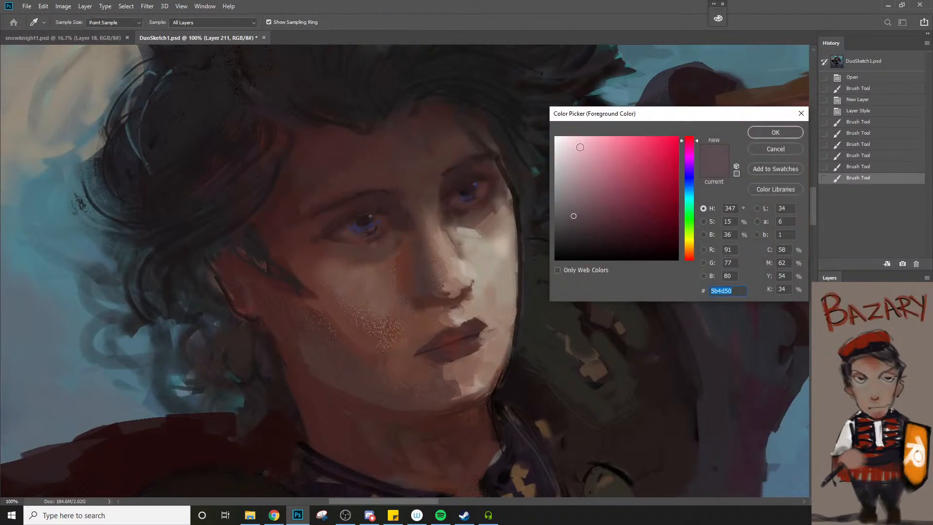
pyautogui.click(571, 145)
pyautogui.click(776, 134)
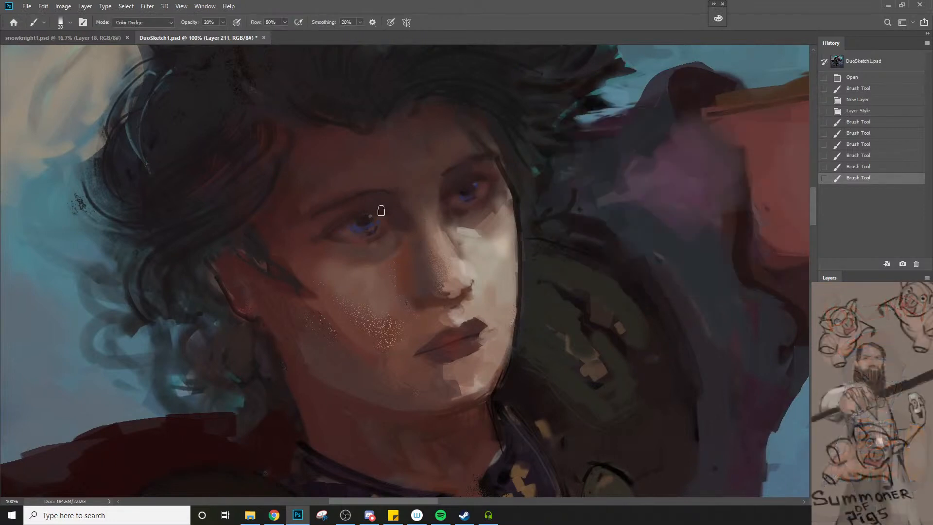
pyautogui.click(369, 216)
pyautogui.click(471, 193)
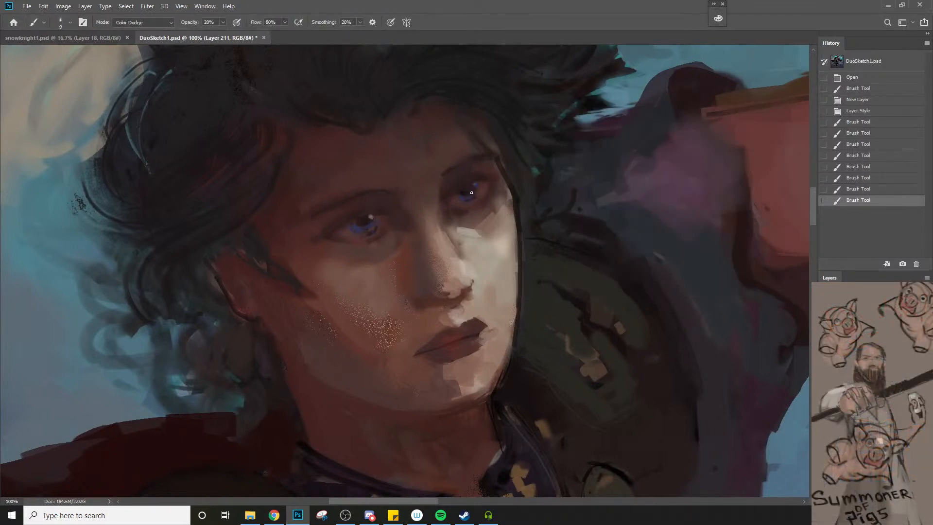
pyautogui.click(472, 186)
pyautogui.click(473, 186)
pyautogui.keyDown('alt'); pyautogui.click(480, 252); pyautogui.keyUp('alt')
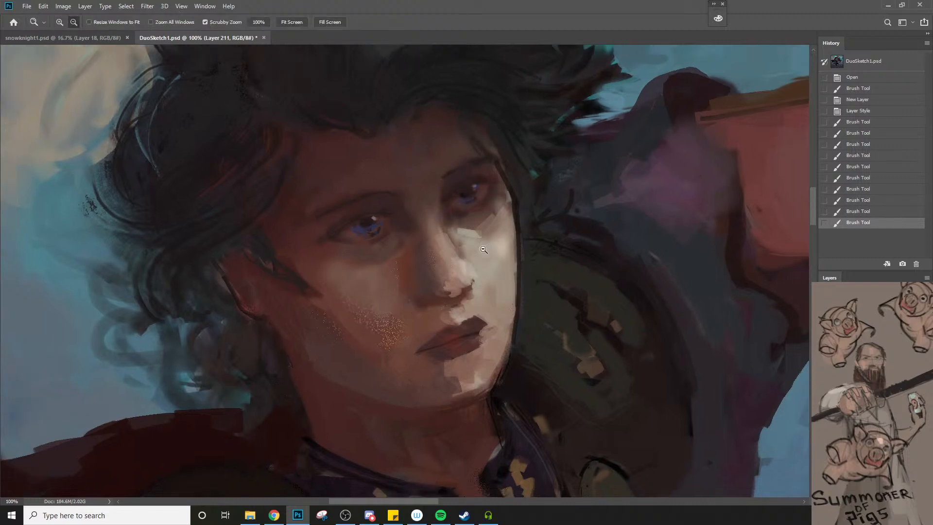
pyautogui.keyDown('alt'); pyautogui.click(475, 269); pyautogui.keyUp('alt')
pyautogui.keyDown('alt'); pyautogui.click(475, 270); pyautogui.keyUp('alt')
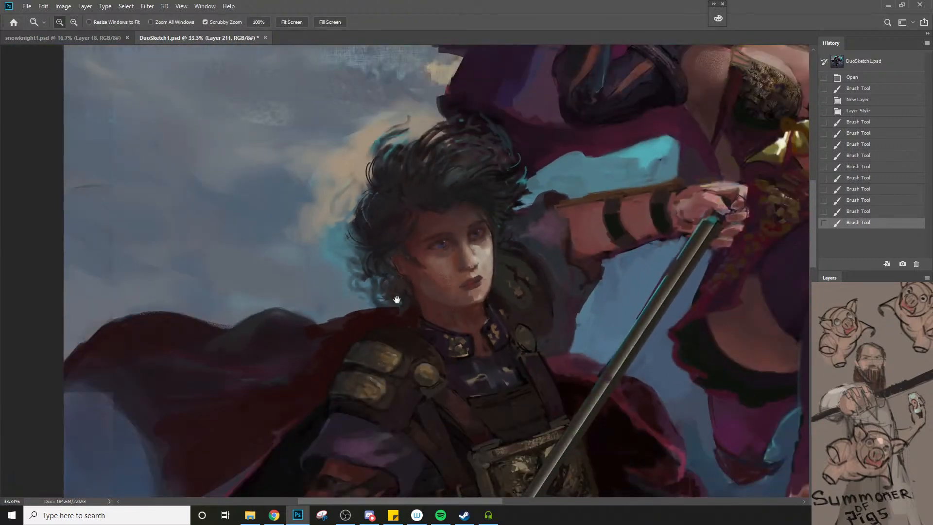
pyautogui.click(470, 263)
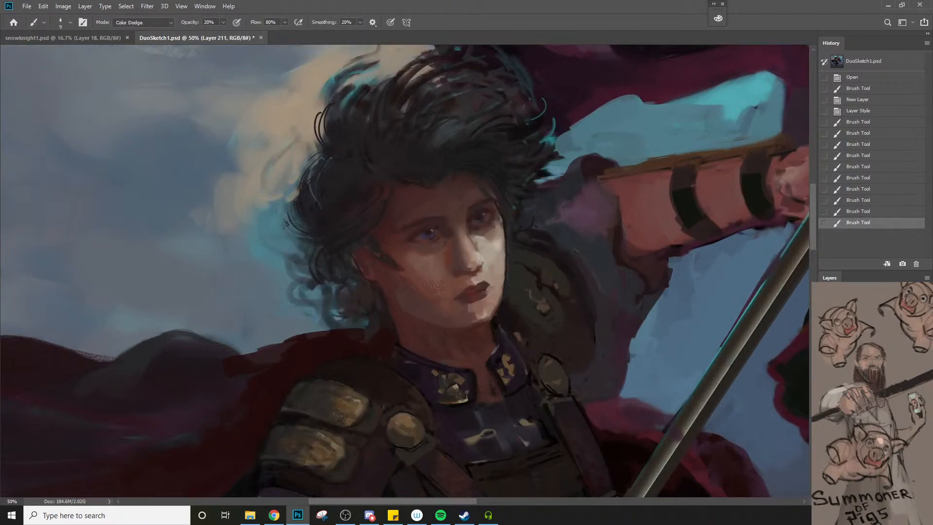
# Open the Discord attachments s2s.png and knight.JPG in the browser and view both paintings
pyautogui.click(370, 518)
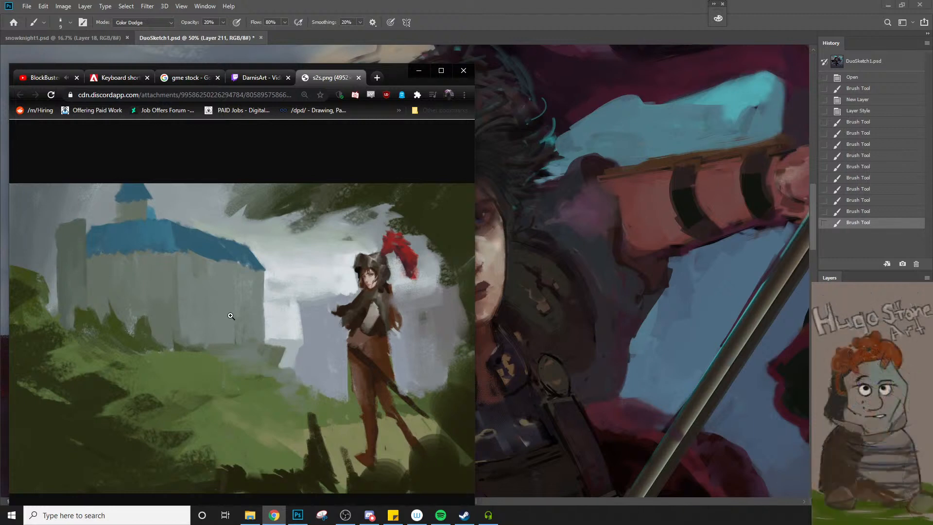
pyautogui.click(231, 316)
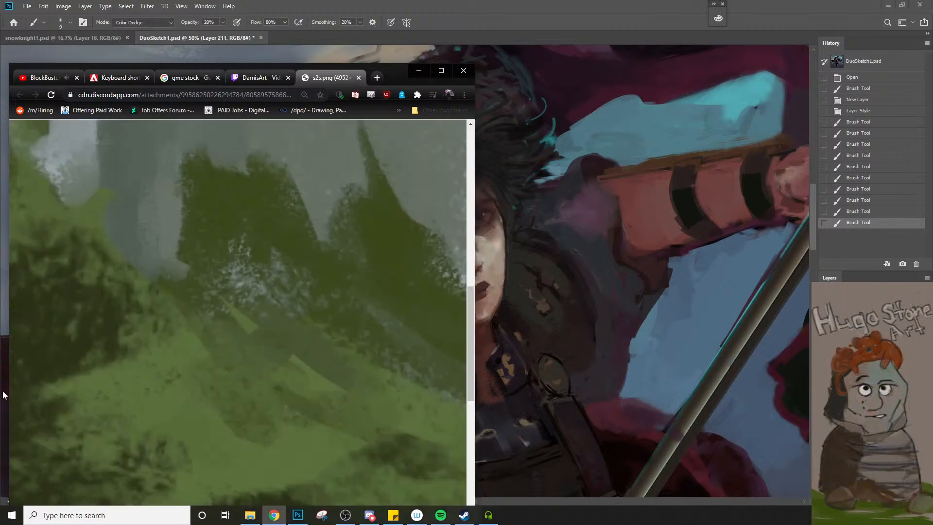
pyautogui.click(245, 412)
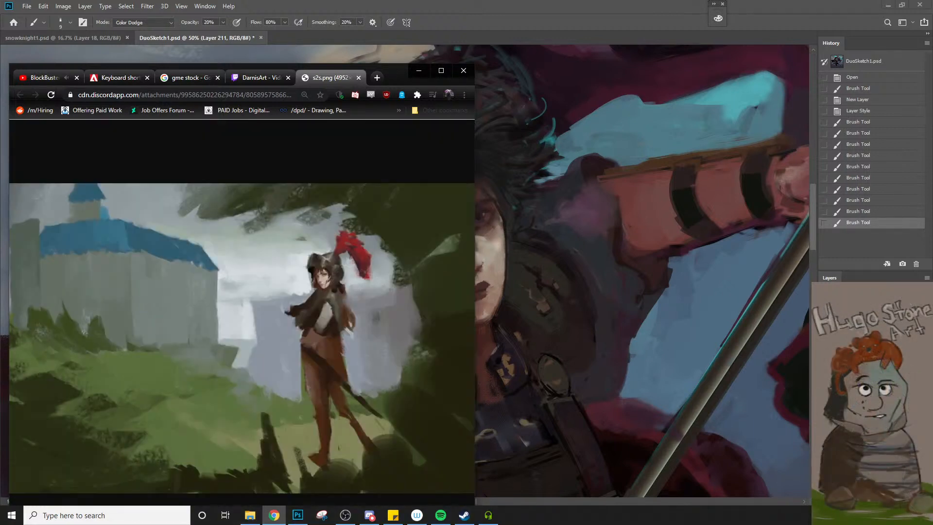
pyautogui.hotkey('alt', 'Tab')
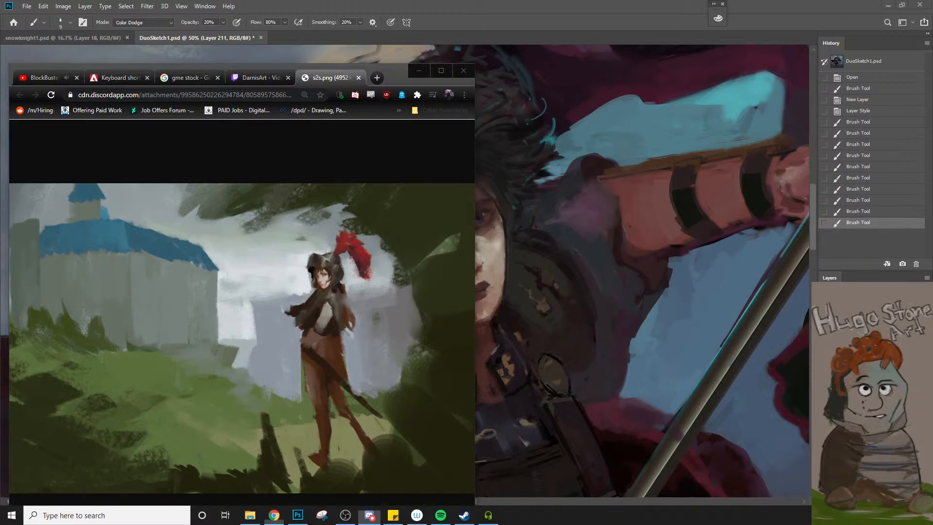
pyautogui.click(440, 305)
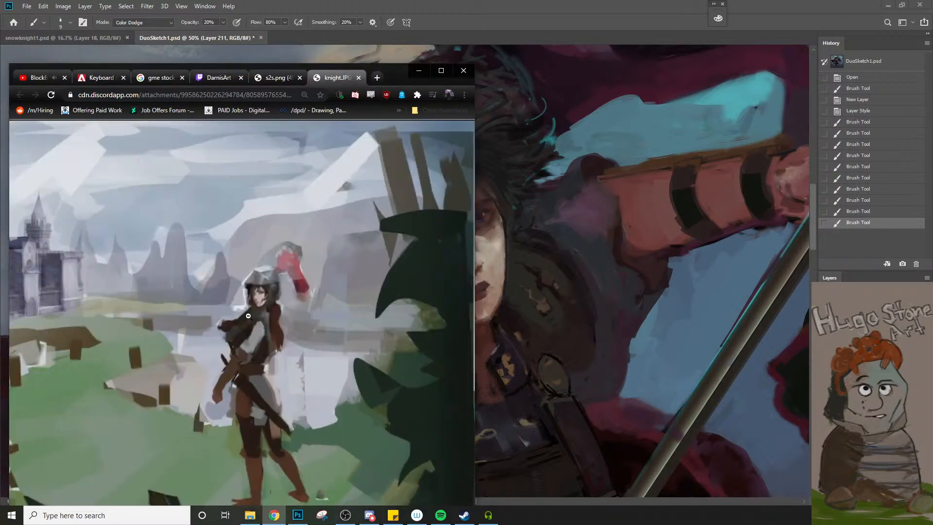
pyautogui.click(250, 316)
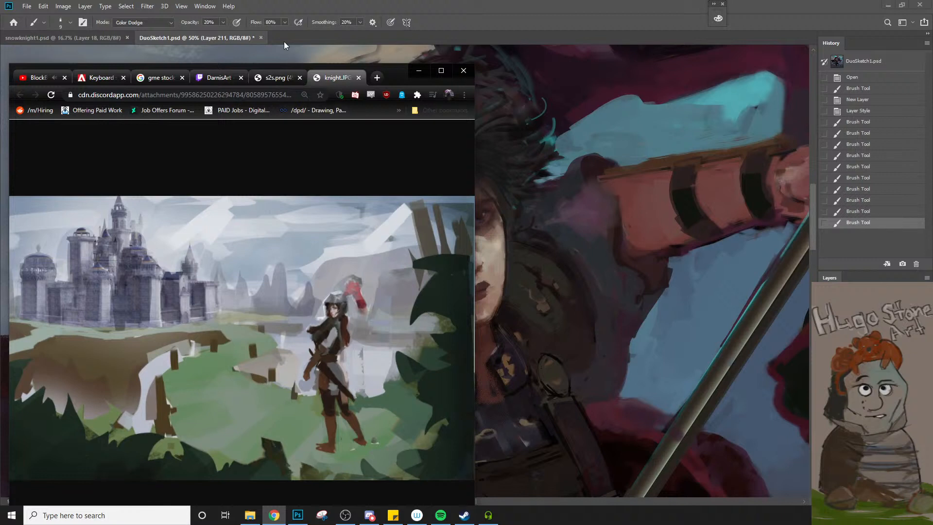
# Copy the s2s.png image from the browser and close the browser window
pyautogui.click(265, 75)
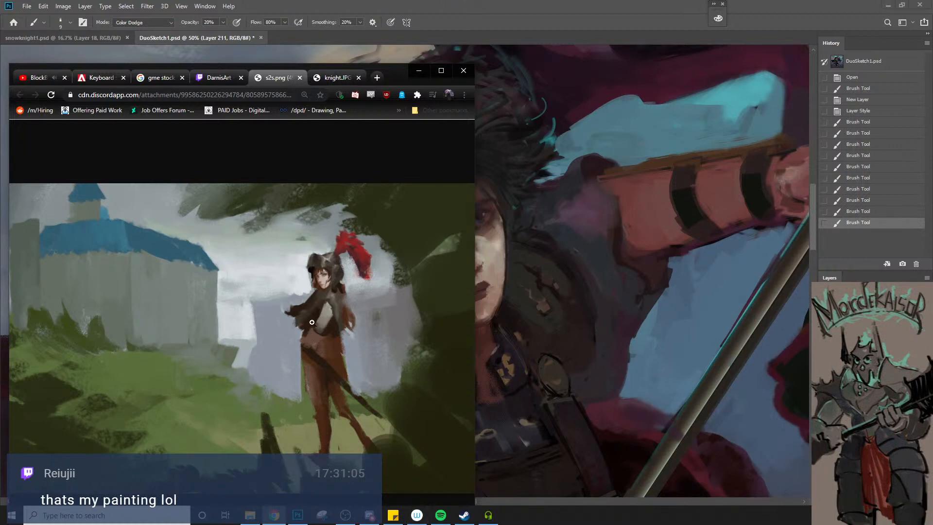
pyautogui.rightClick(327, 291)
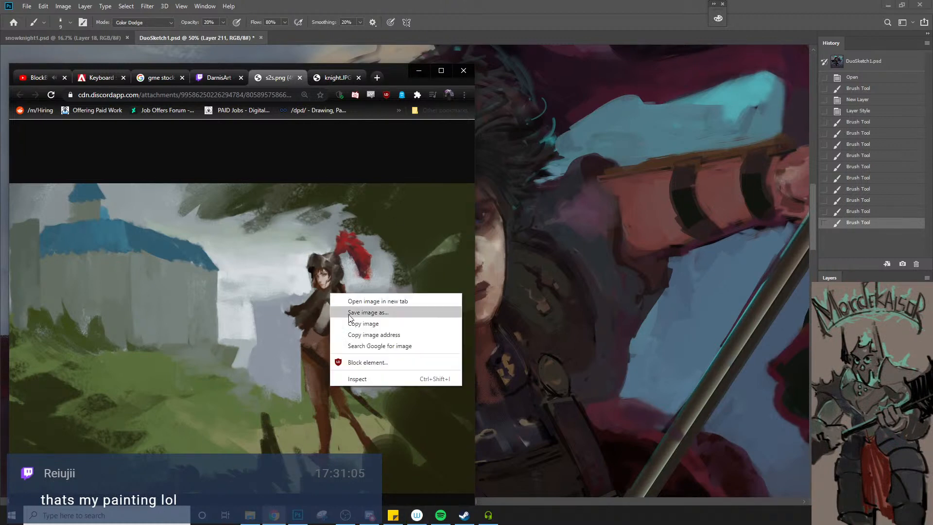
pyautogui.click(366, 320)
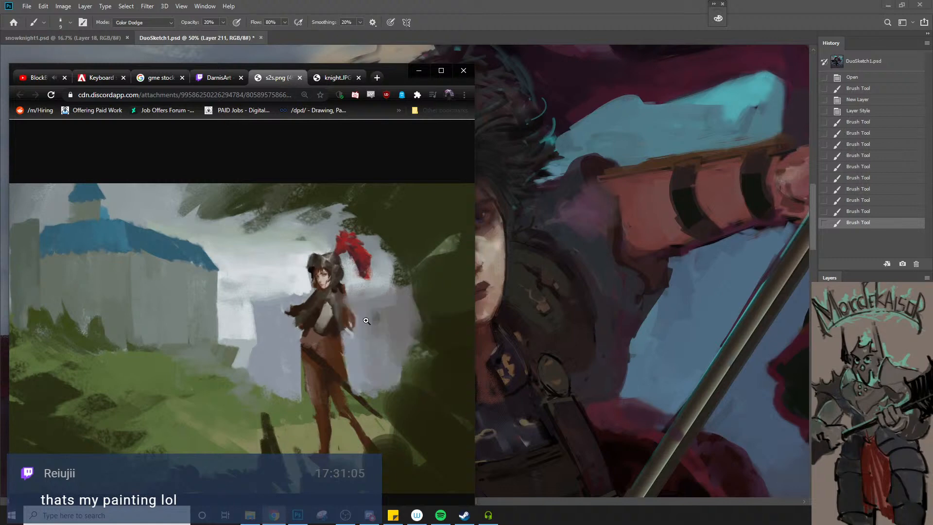
pyautogui.click(467, 69)
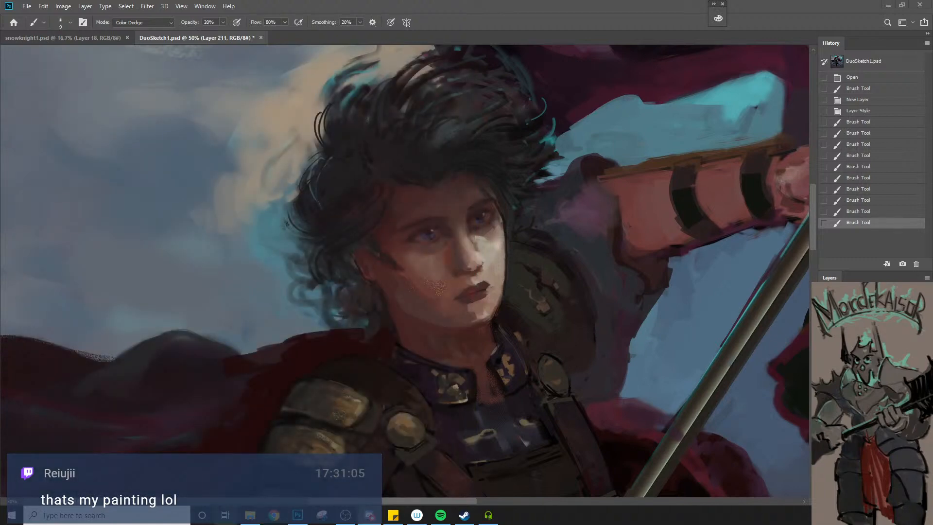
pyautogui.click(274, 515)
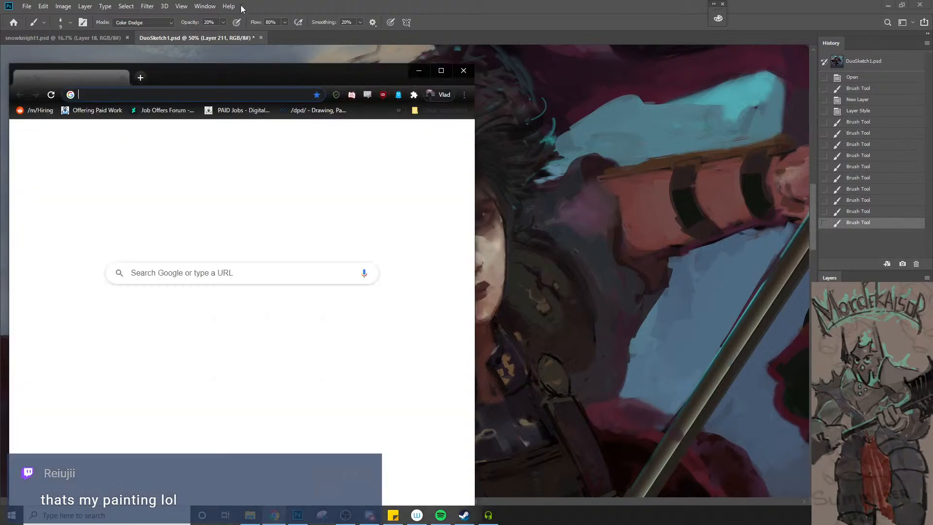
pyautogui.hotkey('ctrl', 'shift', 'n')
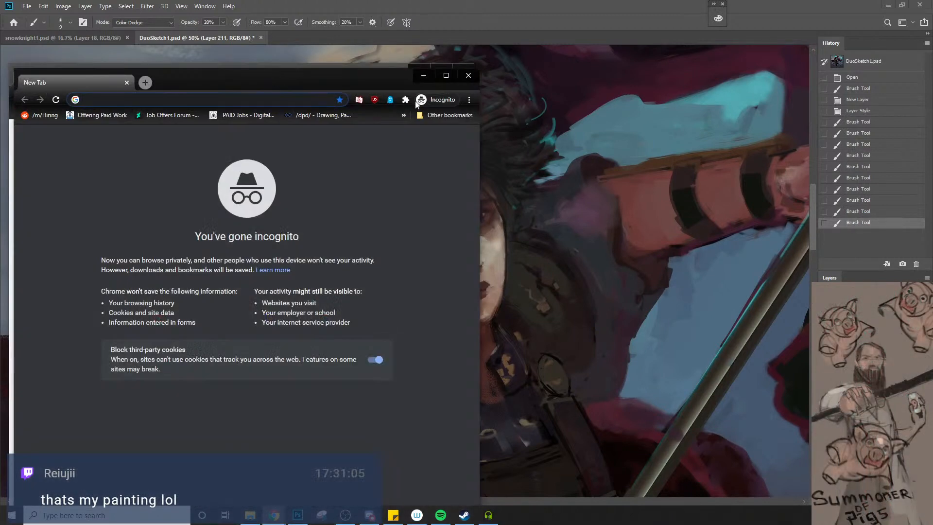
pyautogui.click(467, 75)
pyautogui.click(467, 69)
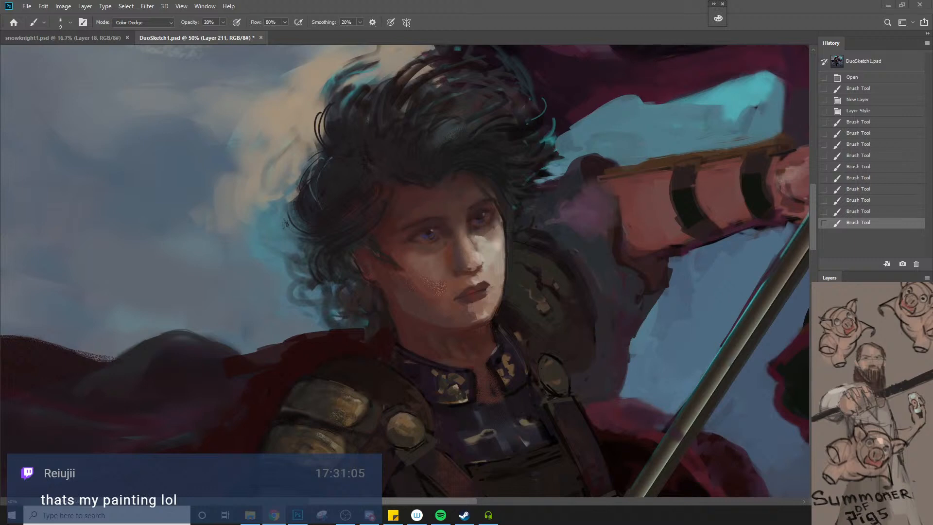
# Reopen the browser with its earlier tabs and examine the knight.JPG painting enlarged and in full
pyautogui.click(274, 515)
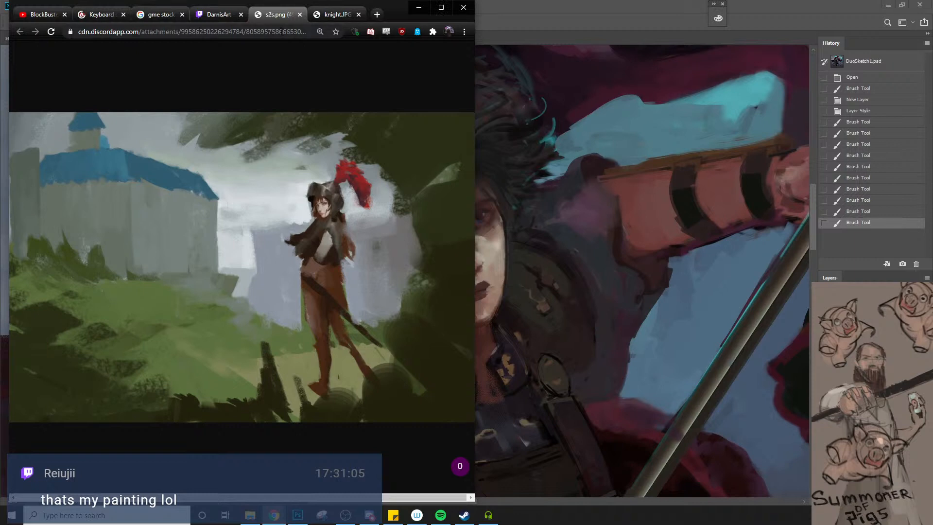
pyautogui.click(319, 16)
pyautogui.click(274, 331)
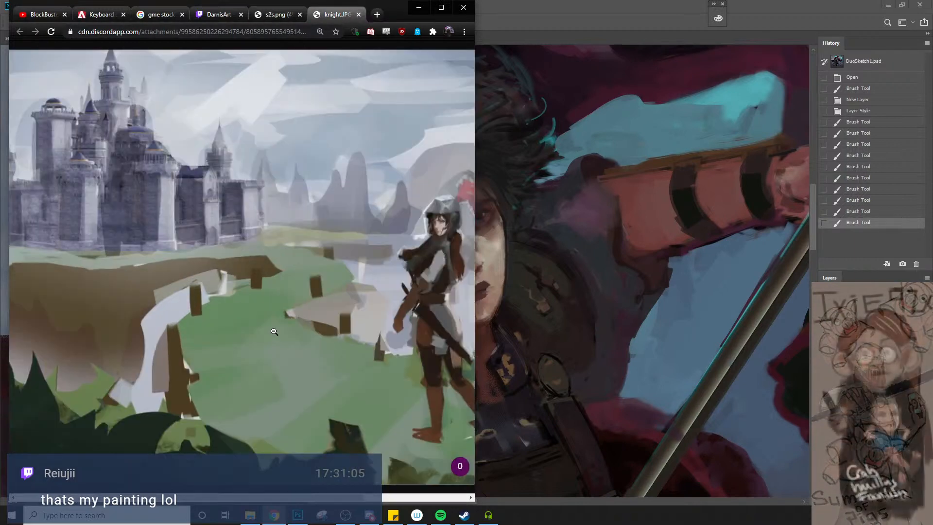
pyautogui.click(274, 331)
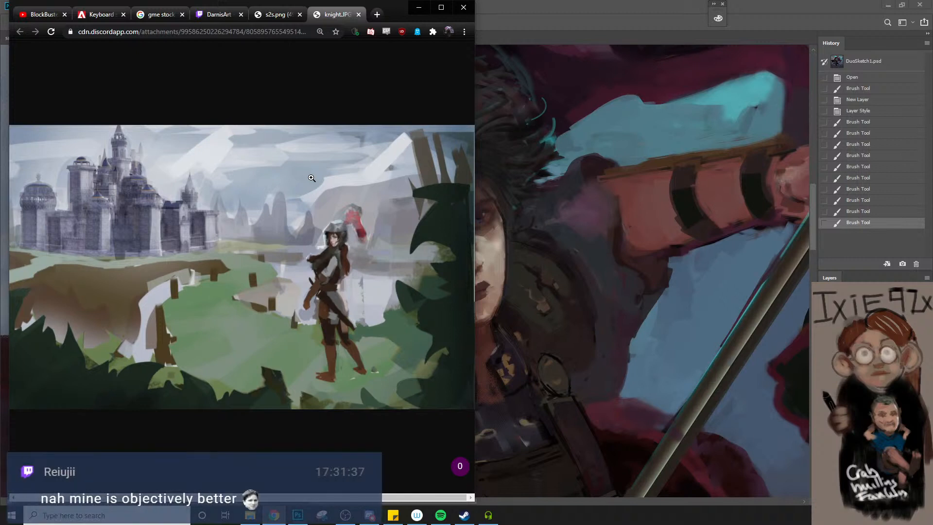
# Examine the s2s.png painting up close, including the knight's face and upper body and the pale sky behind her
pyautogui.click(289, 16)
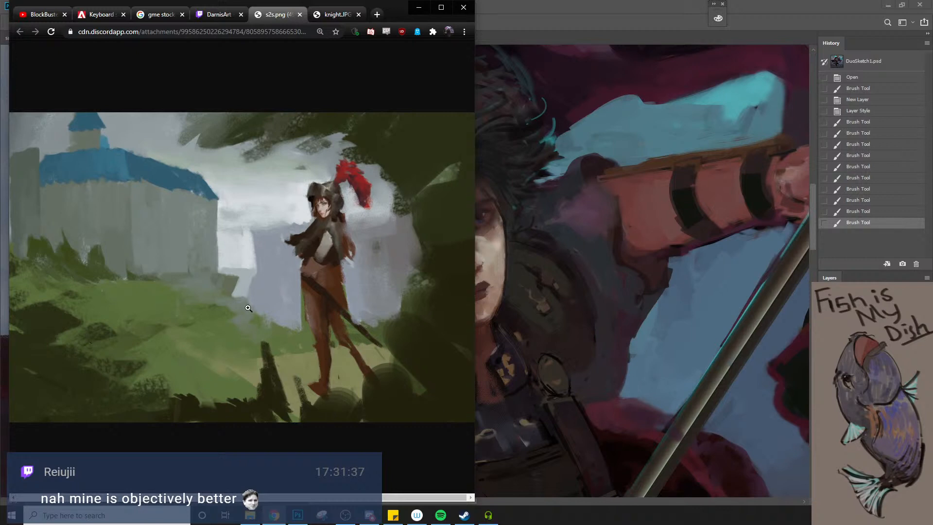
pyautogui.click(319, 225)
pyautogui.click(317, 228)
pyautogui.click(306, 277)
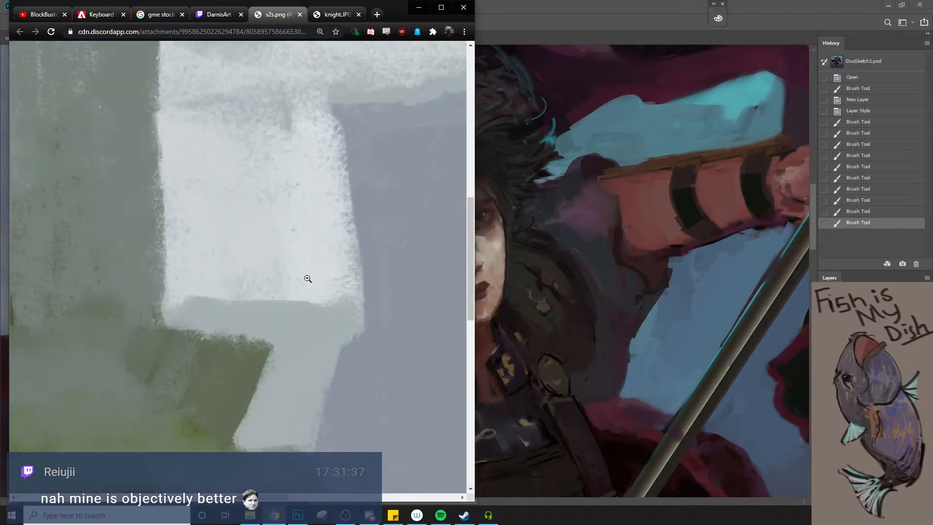
pyautogui.click(307, 282)
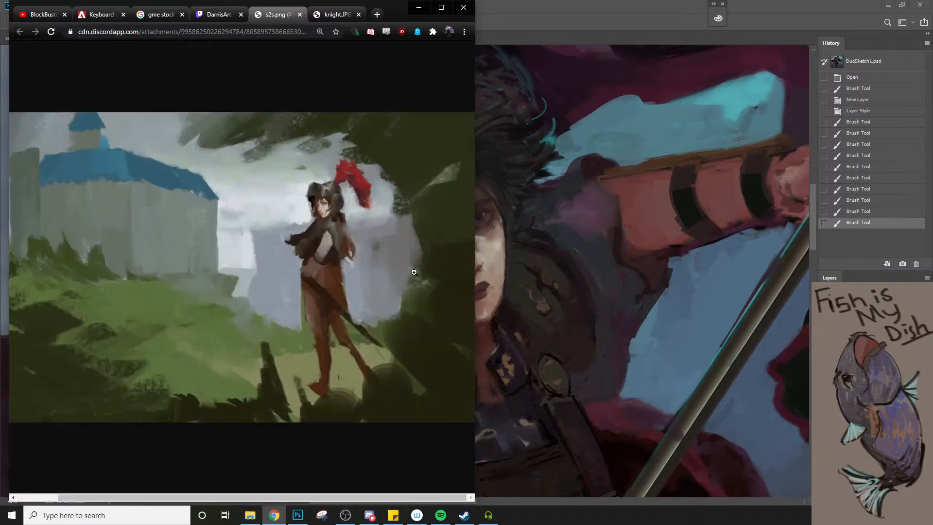
pyautogui.click(372, 228)
pyautogui.hscroll(3, 326, 257)
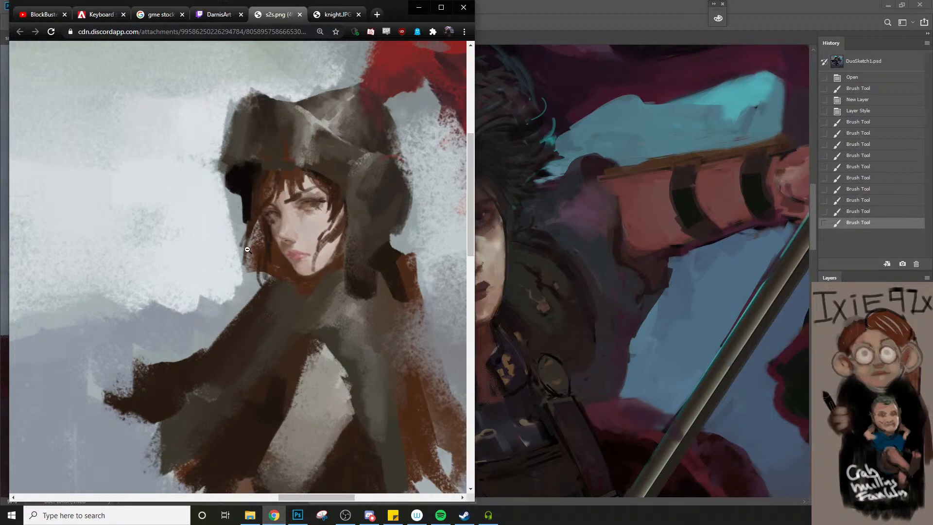
pyautogui.click(223, 223)
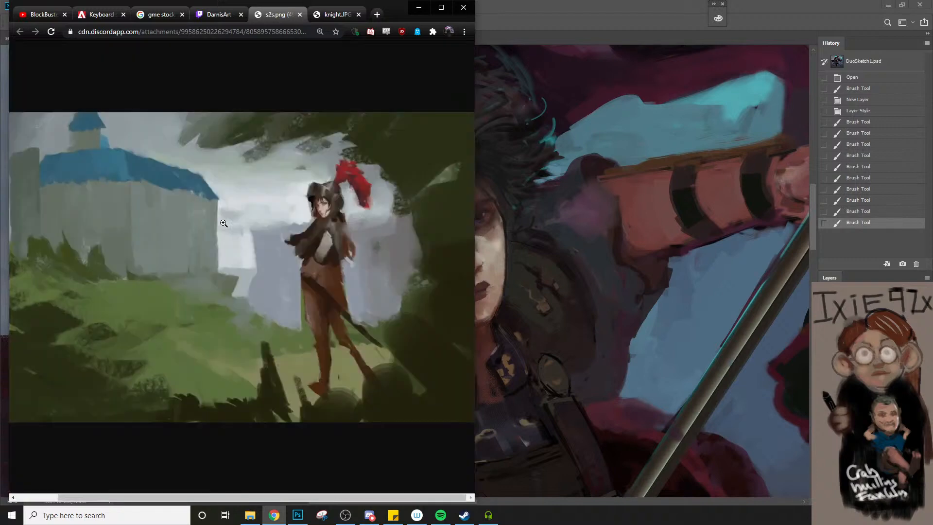
pyautogui.click(226, 219)
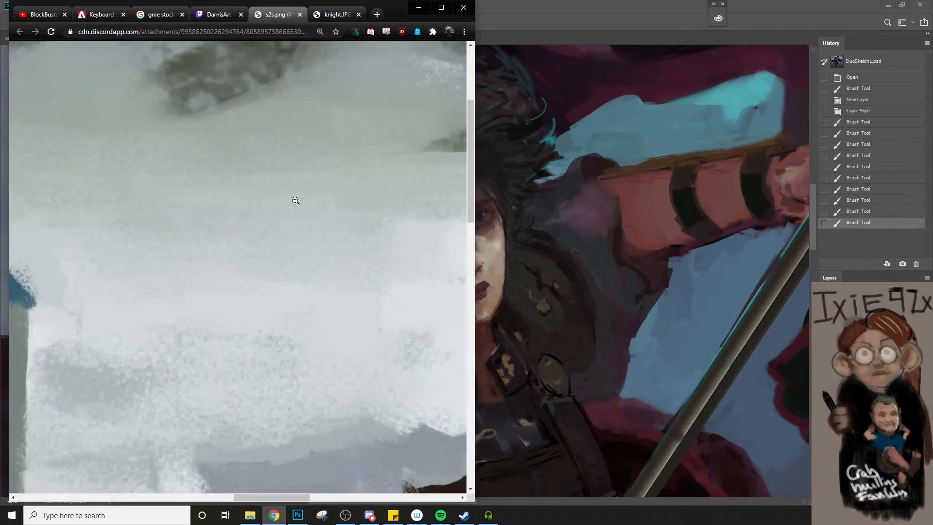
pyautogui.click(293, 199)
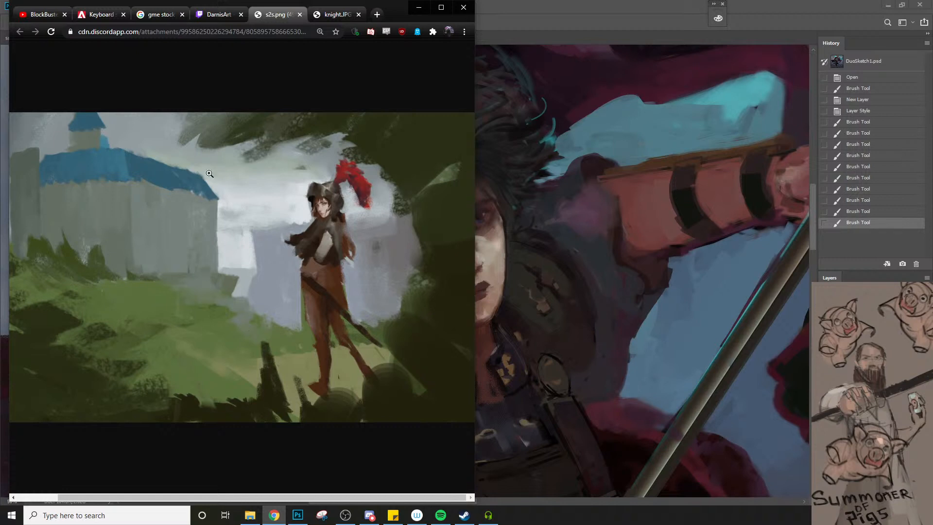
# Copy the s2s.png image to the clipboard and switch back to Photoshop
pyautogui.rightClick(187, 306)
pyautogui.click(221, 337)
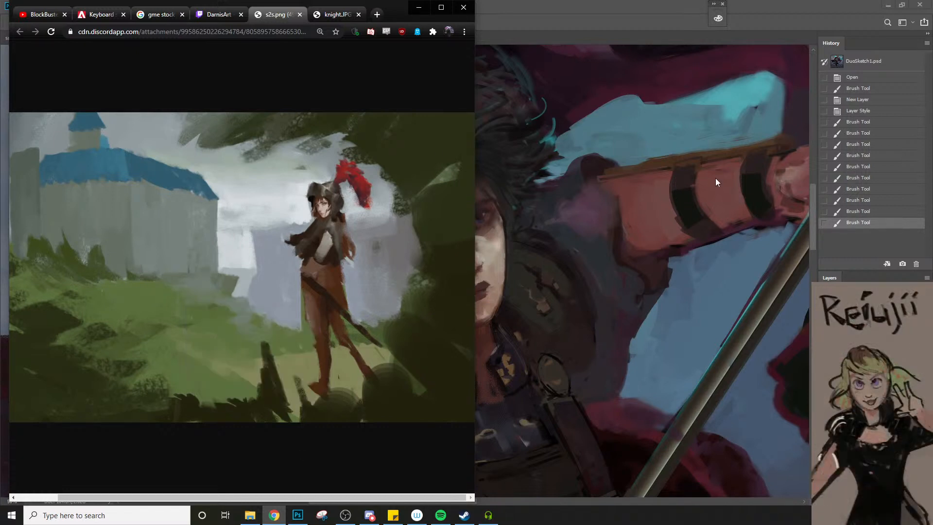
pyautogui.click(715, 177)
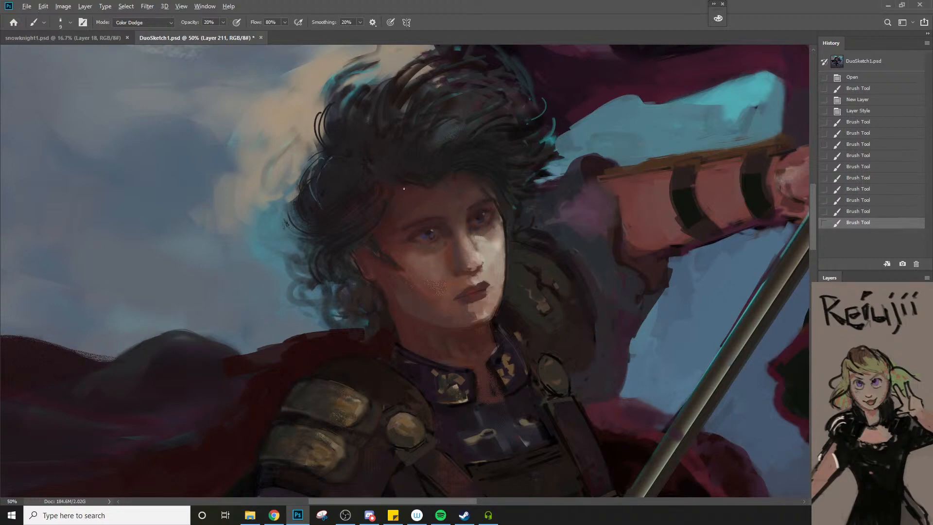
# Narrow the browser window to uncover more of the canvas and return to the DuoSketch1 painting in Photoshop
pyautogui.hotkey('alt', 'Tab')
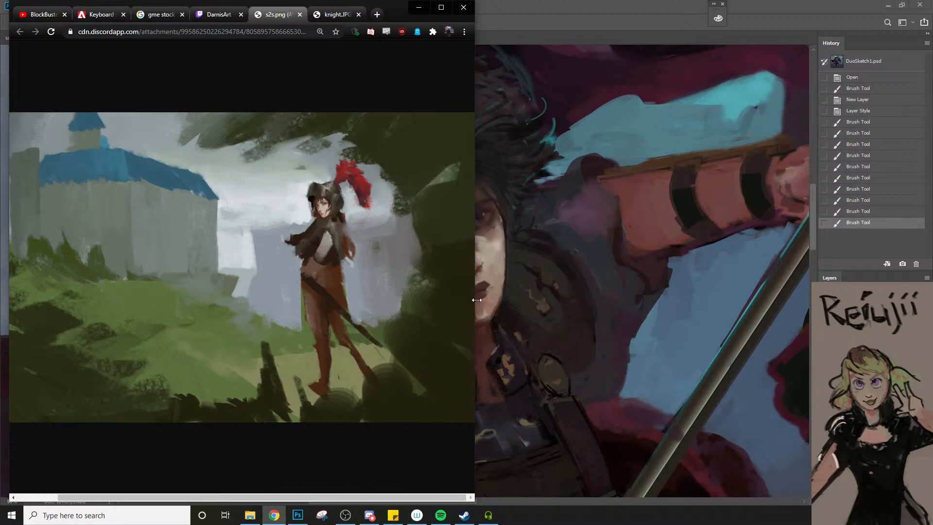
pyautogui.moveTo(476, 300); pyautogui.dragTo(384, 310)
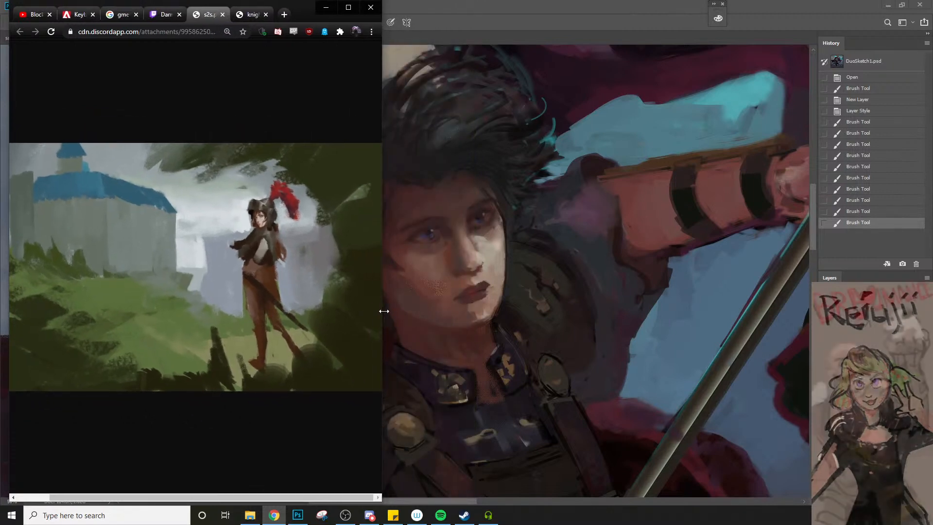
pyautogui.click(552, 276)
# Sample a tone beside the armoured man's temple, set the brush to Normal mode, and paint along his temple and upper cheek
pyautogui.keyDown('alt'); pyautogui.click(374, 244); pyautogui.keyUp('alt')
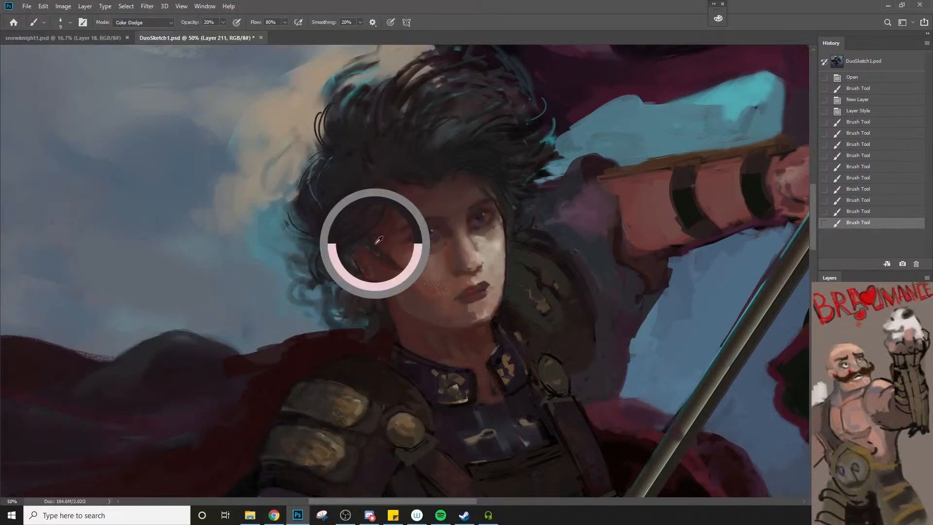
pyautogui.press('[')
pyautogui.moveTo(372, 237); pyautogui.dragTo(379, 248)
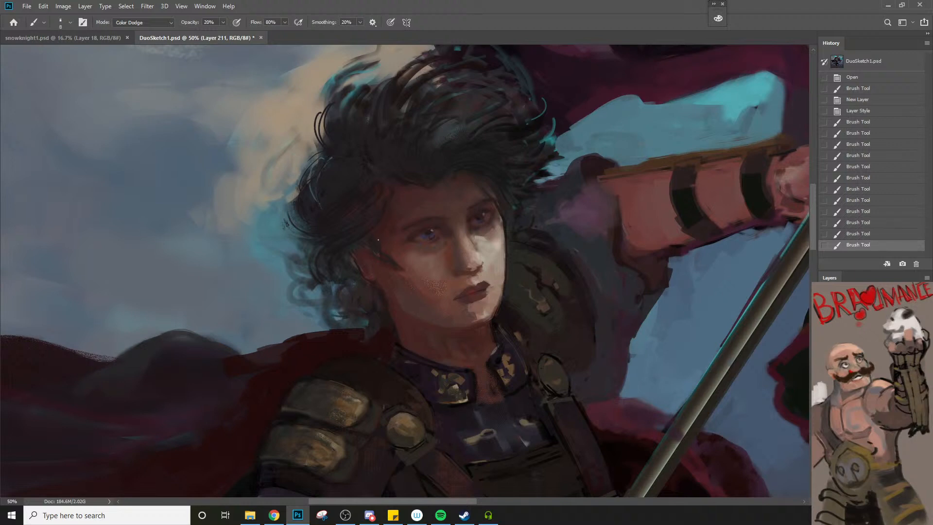
pyautogui.click(127, 23)
pyautogui.click(137, 29)
pyautogui.moveTo(387, 219)
pyautogui.mouseDown()
pyautogui.moveTo(375, 252)
pyautogui.moveTo(384, 254)
pyautogui.mouseUp()
pyautogui.press(']')
pyautogui.press(']')
pyautogui.moveTo(387, 243); pyautogui.dragTo(392, 254)
# Soften the new strokes on the armoured man's temple and cheek with the Eraser at 50% opacity
pyautogui.press('z')
pyautogui.keyDown('alt'); pyautogui.click(399, 286); pyautogui.keyUp('alt')
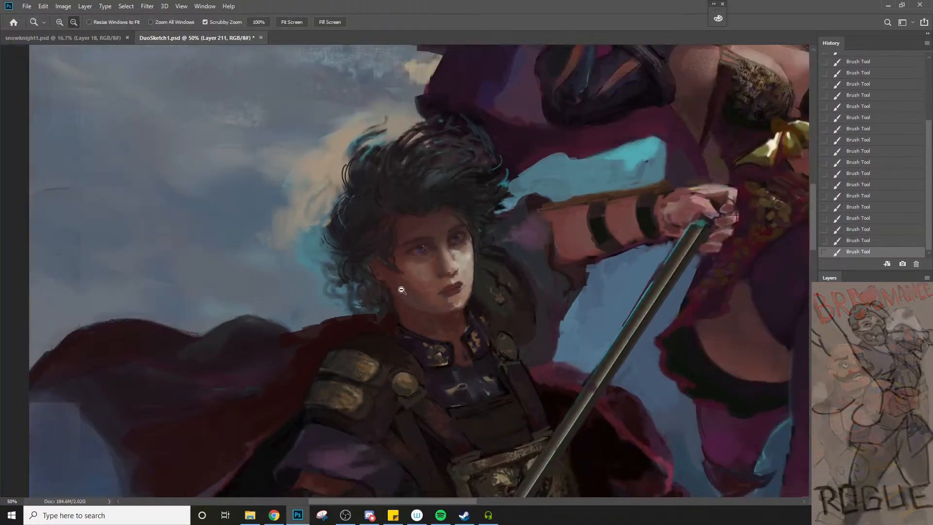
pyautogui.keyDown('alt'); pyautogui.click(439, 359); pyautogui.keyUp('alt')
pyautogui.moveTo(436, 373)
pyautogui.mouseDown()
pyautogui.moveTo(418, 325)
pyautogui.moveTo(402, 315)
pyautogui.mouseUp()
pyautogui.press('e')
pyautogui.press('5')
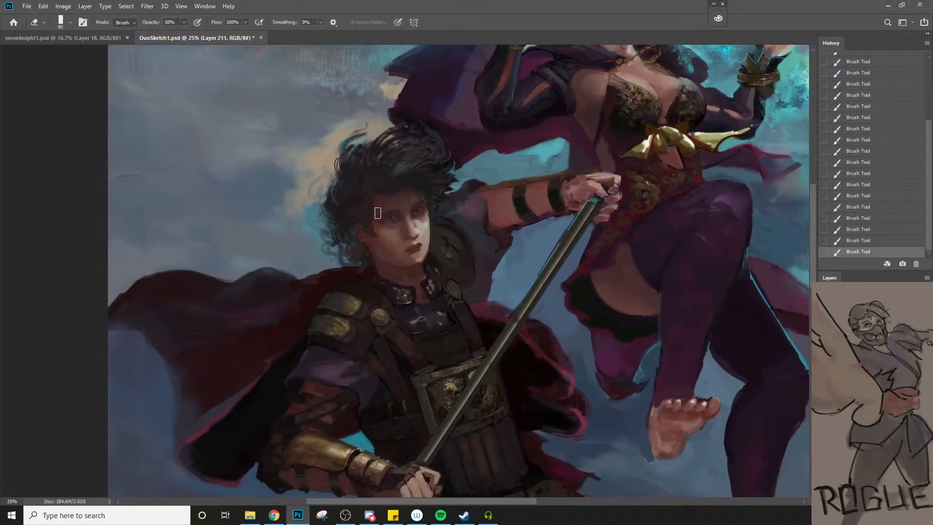
pyautogui.click(380, 218)
pyautogui.press('z')
pyautogui.keyDown('alt'); pyautogui.click(397, 305); pyautogui.keyUp('alt')
pyautogui.click(395, 282)
pyautogui.press('e')
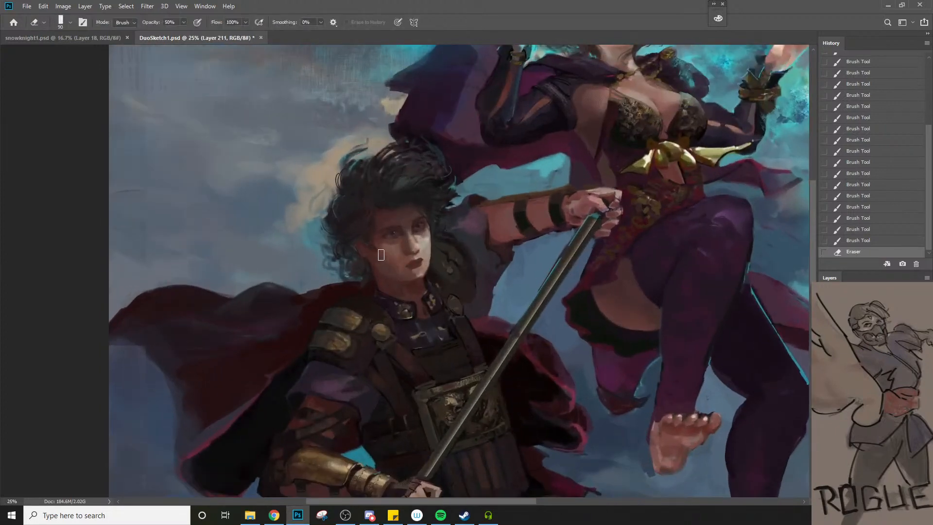
pyautogui.moveTo(381, 254); pyautogui.dragTo(394, 255)
pyautogui.moveTo(375, 225)
pyautogui.mouseDown()
pyautogui.moveTo(386, 254)
pyautogui.moveTo(402, 251)
pyautogui.moveTo(404, 261)
pyautogui.mouseUp()
pyautogui.press('z')
pyautogui.press('e')
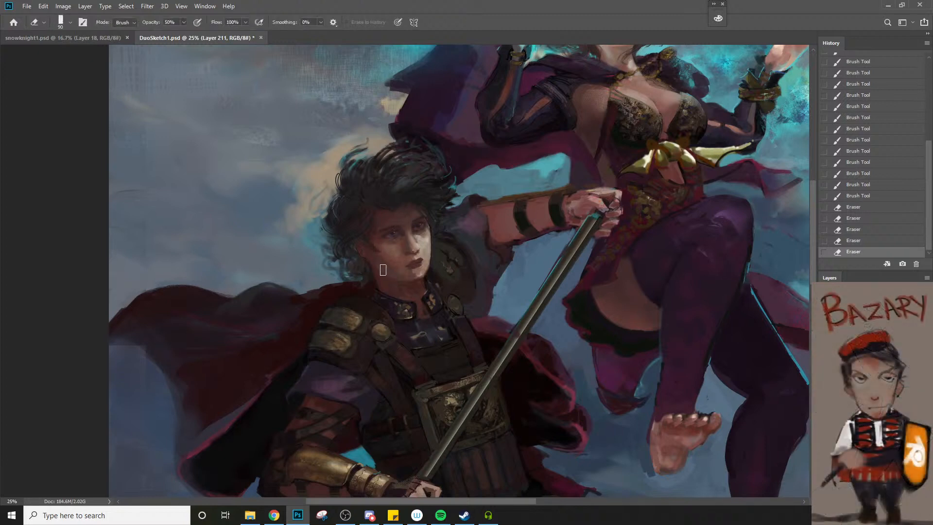
# Paint over the armoured man's shadowed cheek with a larger Normal-mode brush and check the whole composition
pyautogui.press('z')
pyautogui.press('b')
pyautogui.press(']')
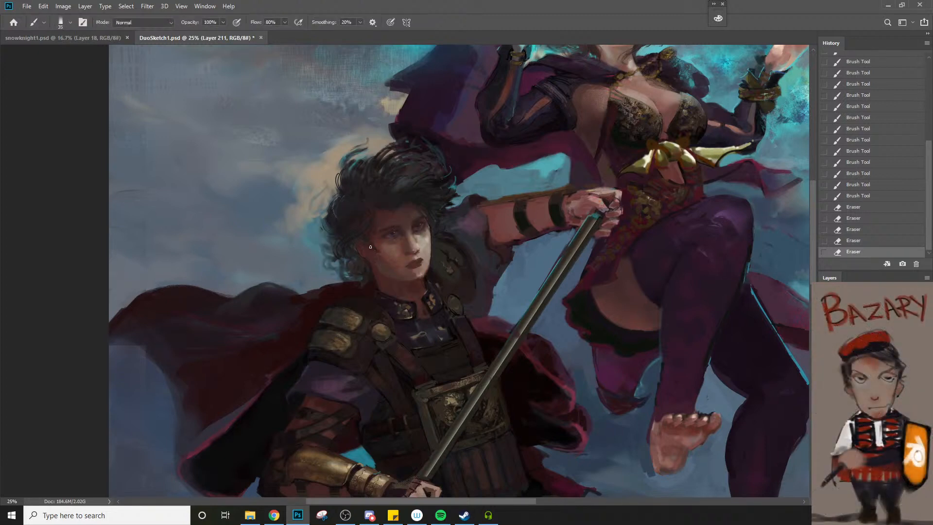
pyautogui.moveTo(379, 250); pyautogui.dragTo(387, 265)
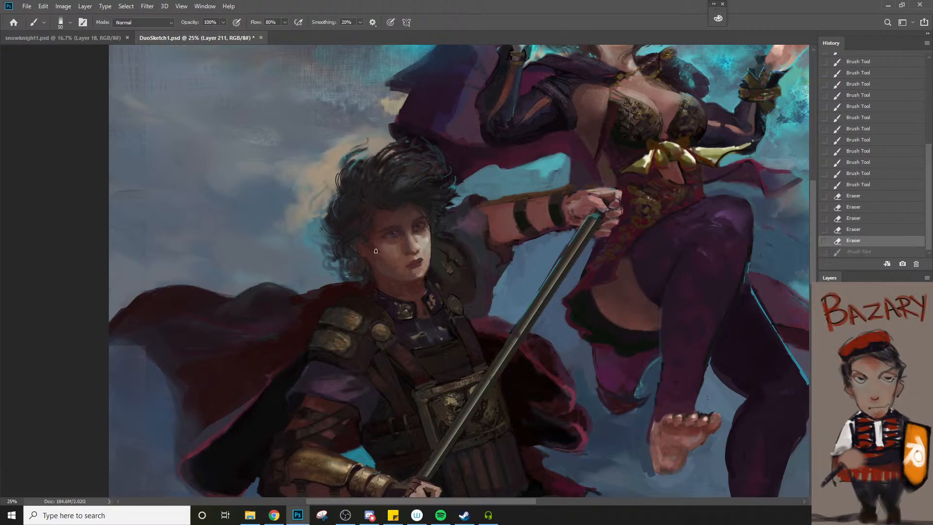
pyautogui.press('z')
pyautogui.keyDown('alt'); pyautogui.click(387, 271); pyautogui.keyUp('alt')
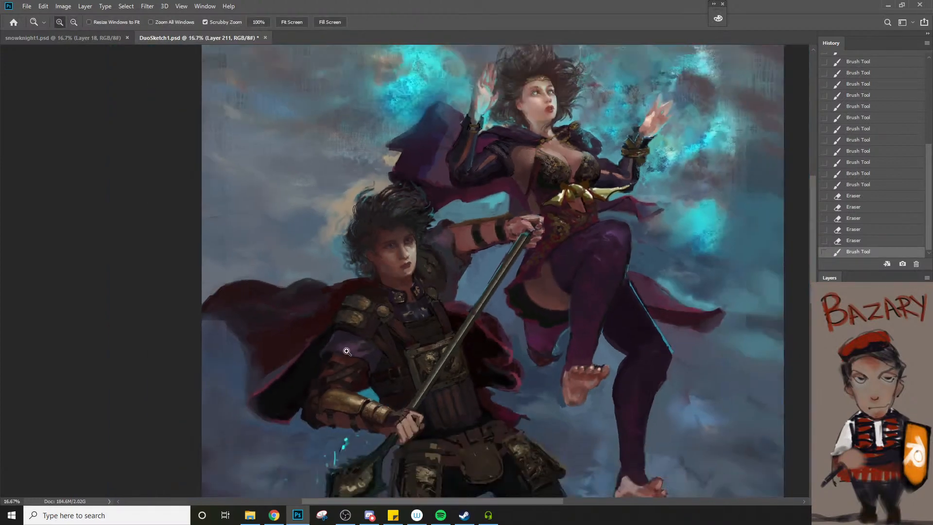
# Create a new 4952 x 3000 px document at 72 ppi from the Clipboard preset and paste the copied knight painting into it
pyautogui.click(27, 6)
pyautogui.click(34, 15)
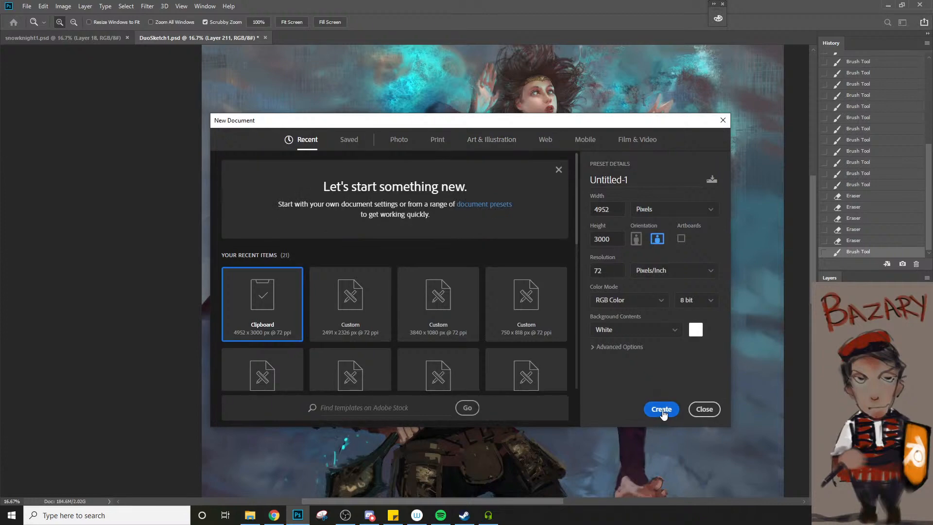
pyautogui.click(662, 409)
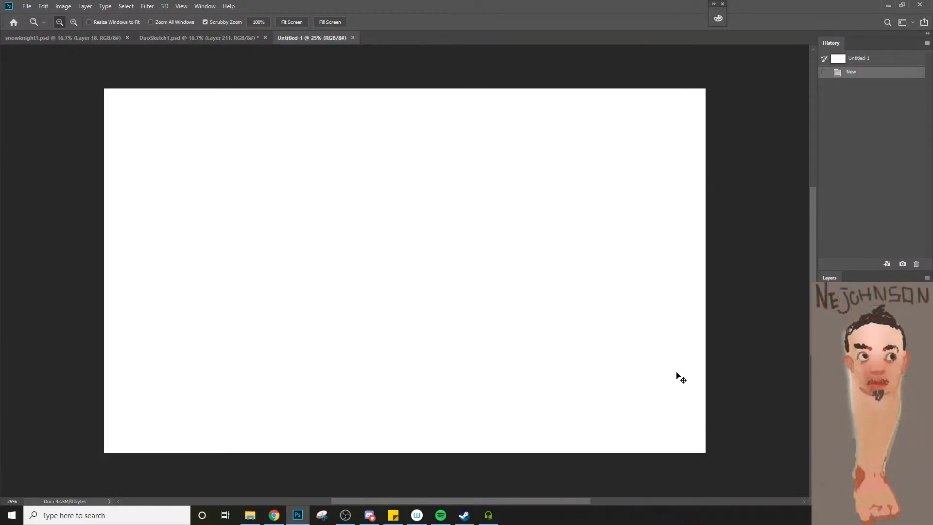
pyautogui.hotkey('ctrl', 'v')
pyautogui.hotkey('alt', 'Tab')
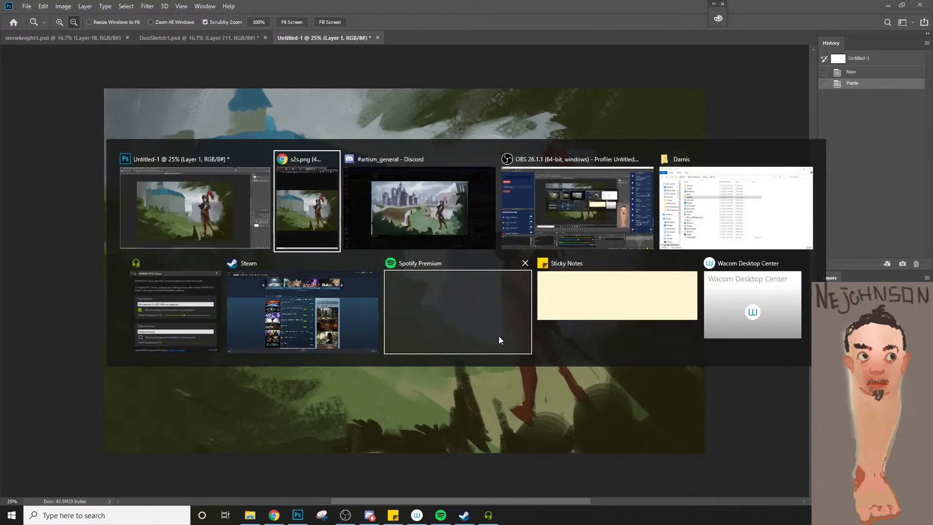
pyautogui.hotkey('alt', 'Tab')
pyautogui.hotkey('alt', 'Tab')
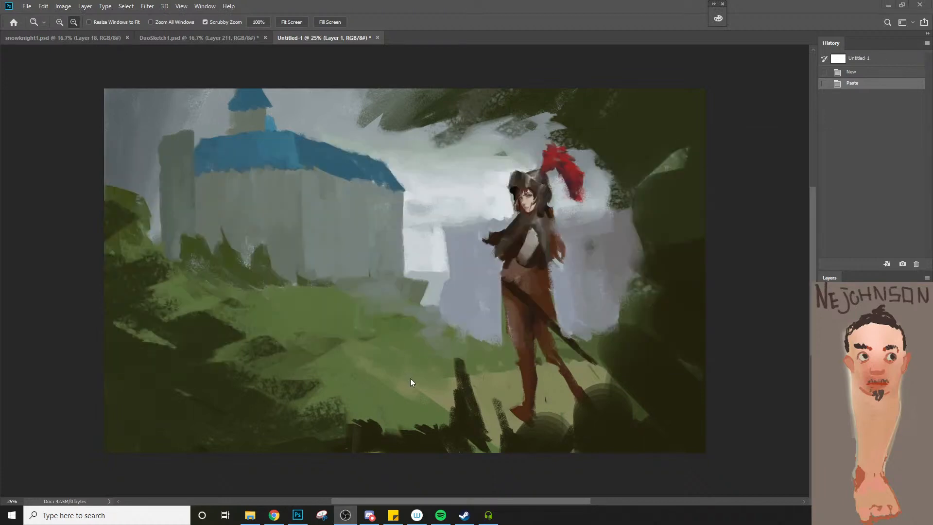
pyautogui.click(411, 378)
# Set the foreground color to a bright red and activate the Brush tool for marking up the knight painting
pyautogui.press('n')
pyautogui.moveTo(668, 165); pyautogui.dragTo(690, 137)
pyautogui.click(757, 135)
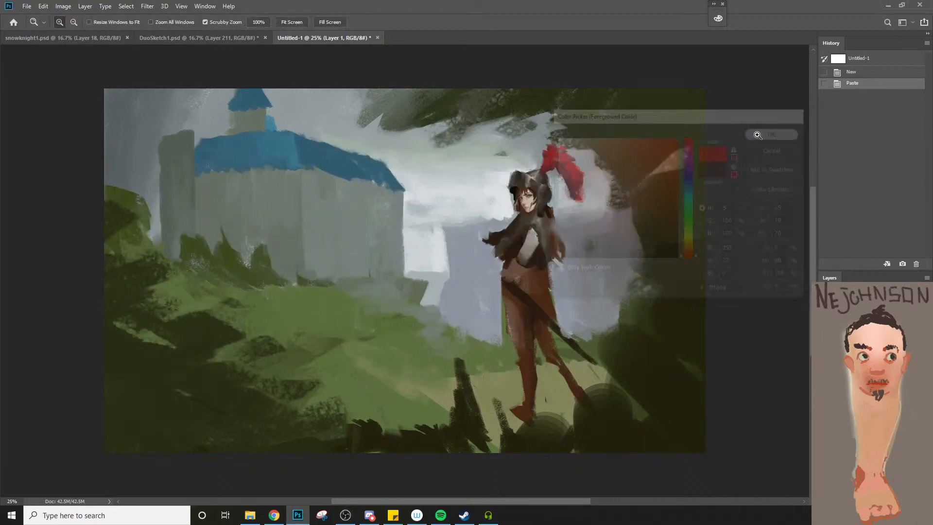
pyautogui.press('b')
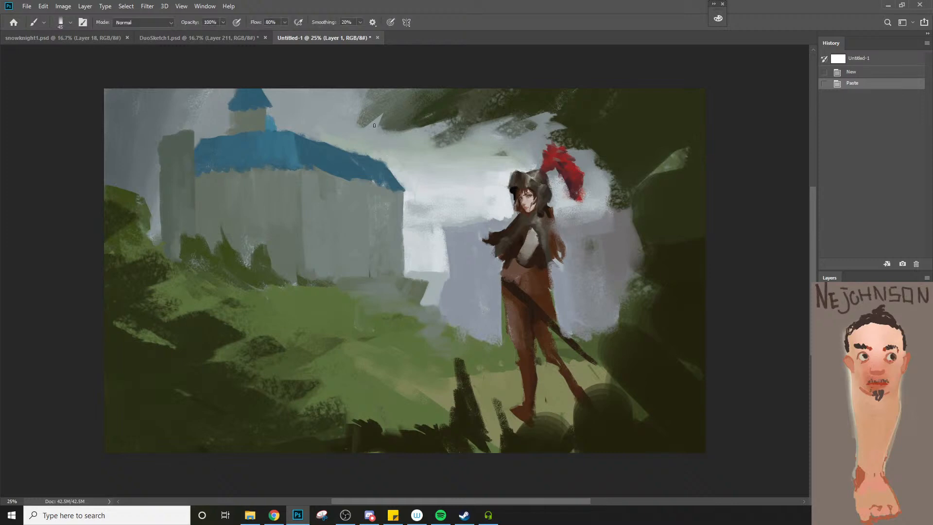
pyautogui.moveTo(405, 107)
pyautogui.mouseDown()
pyautogui.moveTo(637, 204)
pyautogui.moveTo(640, 348)
pyautogui.moveTo(490, 434)
pyautogui.moveTo(321, 425)
pyautogui.moveTo(173, 360)
pyautogui.moveTo(121, 145)
pyautogui.mouseUp()
pyautogui.hotkey('ctrl', 'z')
pyautogui.moveTo(107, 208)
pyautogui.mouseDown()
pyautogui.moveTo(124, 232)
pyautogui.moveTo(640, 314)
pyautogui.moveTo(620, 160)
pyautogui.moveTo(573, 116)
pyautogui.mouseUp()
pyautogui.hotkey('ctrl', 'z')
pyautogui.moveTo(385, 137)
pyautogui.mouseDown()
pyautogui.moveTo(458, 111)
pyautogui.moveTo(631, 222)
pyautogui.moveTo(559, 371)
pyautogui.moveTo(321, 421)
pyautogui.moveTo(197, 350)
pyautogui.moveTo(85, 176)
pyautogui.moveTo(263, 371)
pyautogui.moveTo(522, 417)
pyautogui.moveTo(674, 315)
pyautogui.moveTo(651, 174)
pyautogui.moveTo(541, 103)
pyautogui.moveTo(401, 107)
pyautogui.moveTo(340, 155)
pyautogui.mouseUp()
pyautogui.hotkey('ctrl', 'z')
pyautogui.hotkey('ctrl', 'z')
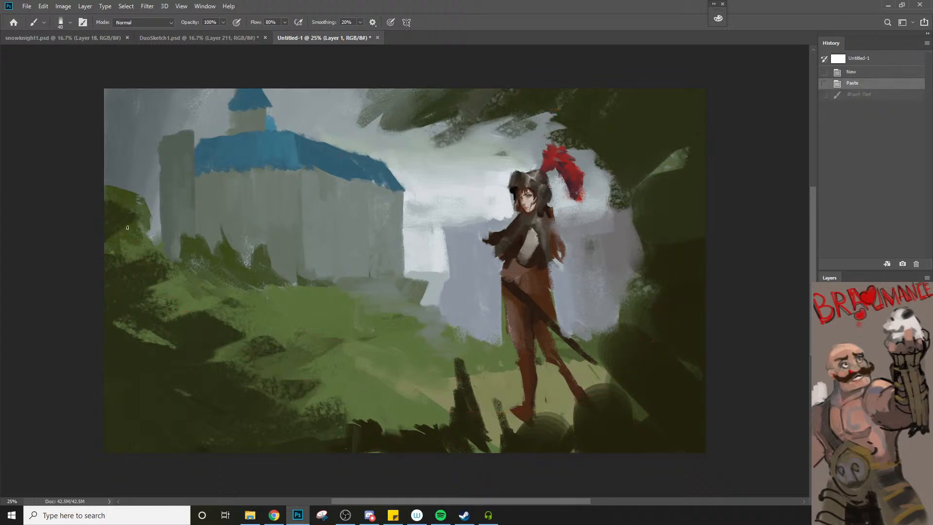
# Draw a red curve from the hillside beneath and around the knight up into the sky, plus horizontal and vertical guide lines crossing at her waist
pyautogui.moveTo(104, 198)
pyautogui.mouseDown()
pyautogui.moveTo(168, 275)
pyautogui.moveTo(385, 403)
pyautogui.moveTo(582, 382)
pyautogui.moveTo(642, 242)
pyautogui.moveTo(563, 130)
pyautogui.moveTo(450, 111)
pyautogui.moveTo(401, 130)
pyautogui.moveTo(389, 151)
pyautogui.mouseUp()
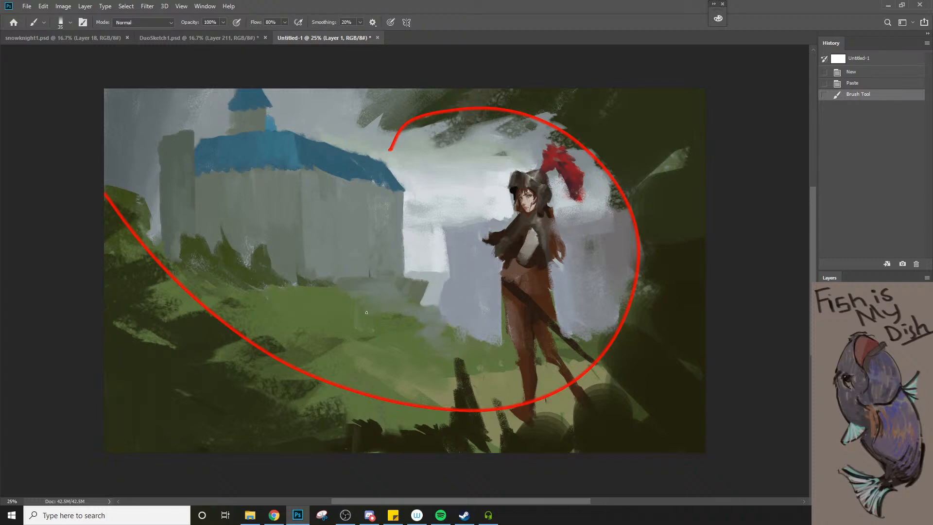
pyautogui.moveTo(404, 254); pyautogui.dragTo(631, 251)
pyautogui.hotkey('ctrl', 'z')
pyautogui.moveTo(326, 275); pyautogui.dragTo(648, 266)
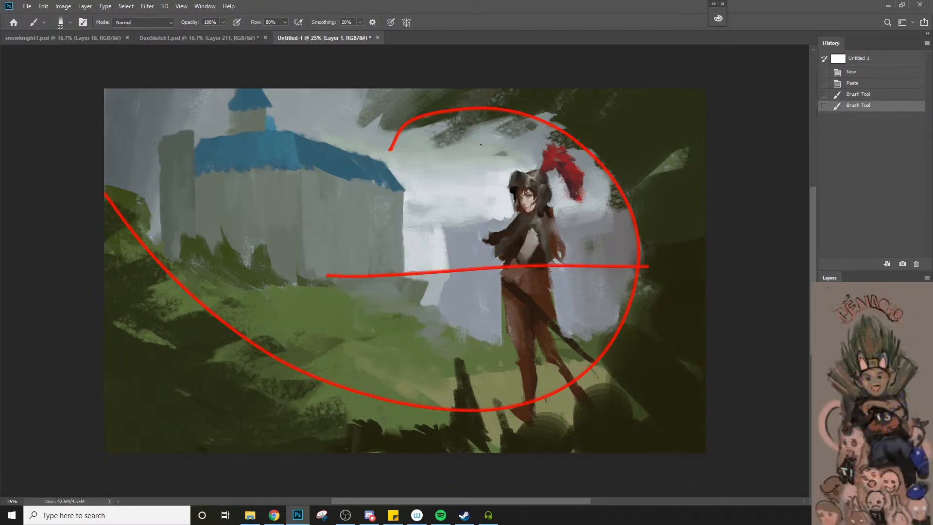
pyautogui.moveTo(475, 114); pyautogui.dragTo(511, 425)
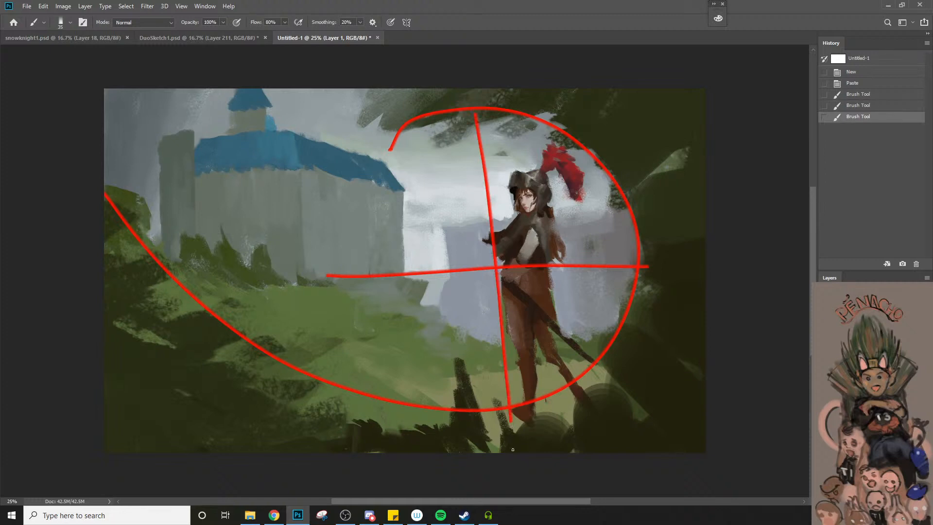
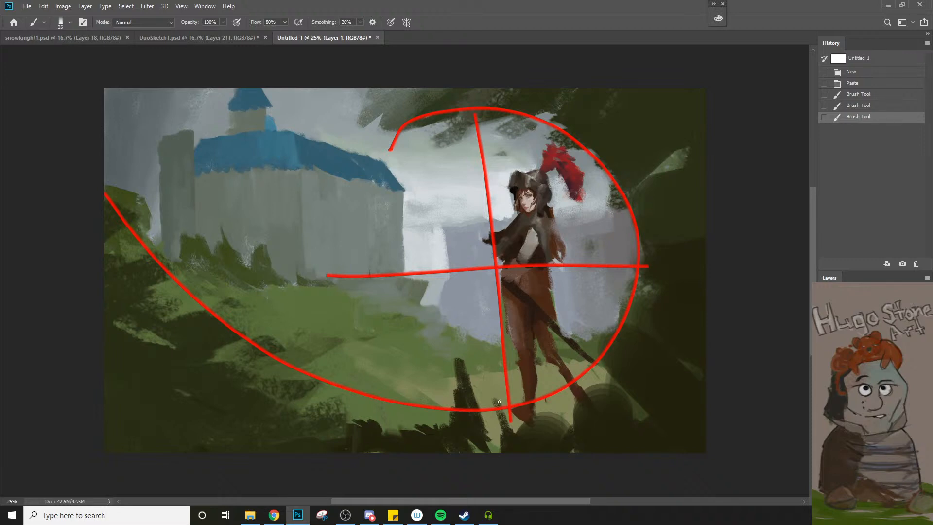
# Draw red strokes crossing the upper and right-hand parts of the red vignette curve around the knight
pyautogui.moveTo(364, 125)
pyautogui.mouseDown()
pyautogui.moveTo(414, 95)
pyautogui.moveTo(383, 147)
pyautogui.moveTo(450, 108)
pyautogui.moveTo(530, 123)
pyautogui.mouseUp()
pyautogui.moveTo(579, 142); pyautogui.dragTo(602, 123)
pyautogui.moveTo(563, 156); pyautogui.dragTo(579, 142)
pyautogui.moveTo(607, 187); pyautogui.dragTo(638, 159)
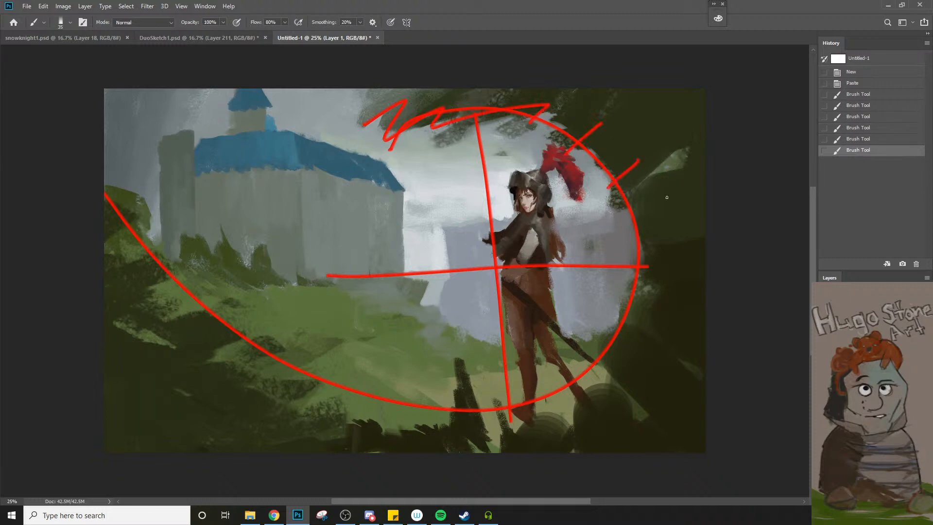
pyautogui.moveTo(622, 221); pyautogui.dragTo(671, 199)
pyautogui.moveTo(625, 285); pyautogui.dragTo(676, 274)
pyautogui.moveTo(606, 306); pyautogui.dragTo(663, 369)
pyautogui.moveTo(576, 344); pyautogui.dragTo(607, 410)
pyautogui.moveTo(542, 380); pyautogui.dragTo(539, 424)
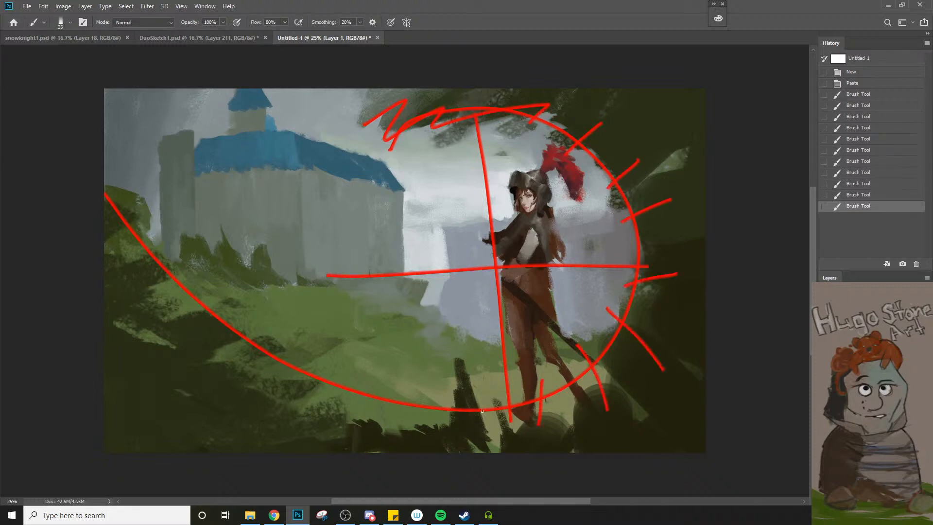
# Draw red dashes across the lower sweep of the curve, from the knight's feet to the dark left foreground
pyautogui.moveTo(482, 386); pyautogui.dragTo(474, 439)
pyautogui.moveTo(460, 375)
pyautogui.mouseDown()
pyautogui.moveTo(427, 445)
pyautogui.moveTo(382, 429)
pyautogui.mouseUp()
pyautogui.moveTo(381, 392); pyautogui.dragTo(343, 419)
pyautogui.moveTo(354, 382); pyautogui.dragTo(271, 422)
pyautogui.moveTo(301, 368)
pyautogui.mouseDown()
pyautogui.moveTo(180, 397)
pyautogui.moveTo(170, 374)
pyautogui.mouseUp()
pyautogui.moveTo(159, 341); pyautogui.dragTo(133, 347)
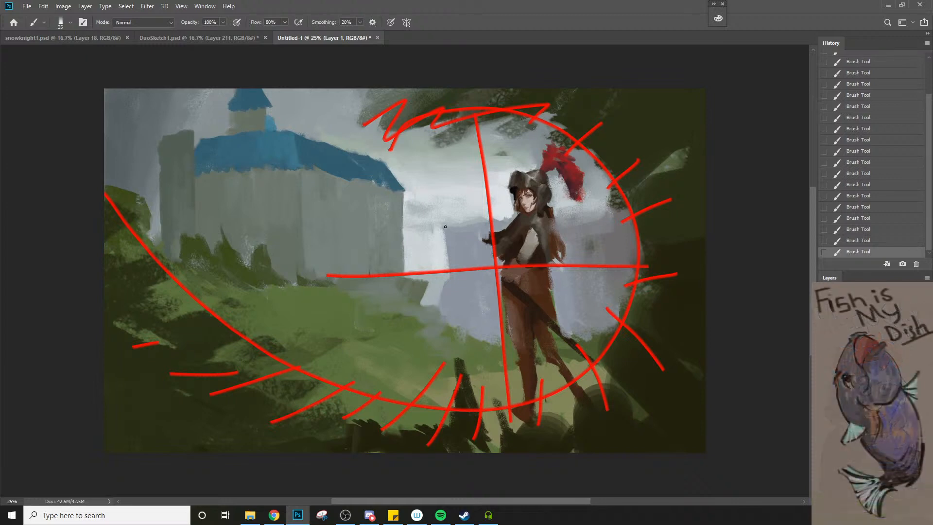
# Draw a red arrow from the knight's head toward the castle and zigzag along the grassy slope's edge between them
pyautogui.moveTo(542, 209); pyautogui.dragTo(432, 225)
pyautogui.moveTo(431, 227); pyautogui.dragTo(455, 234)
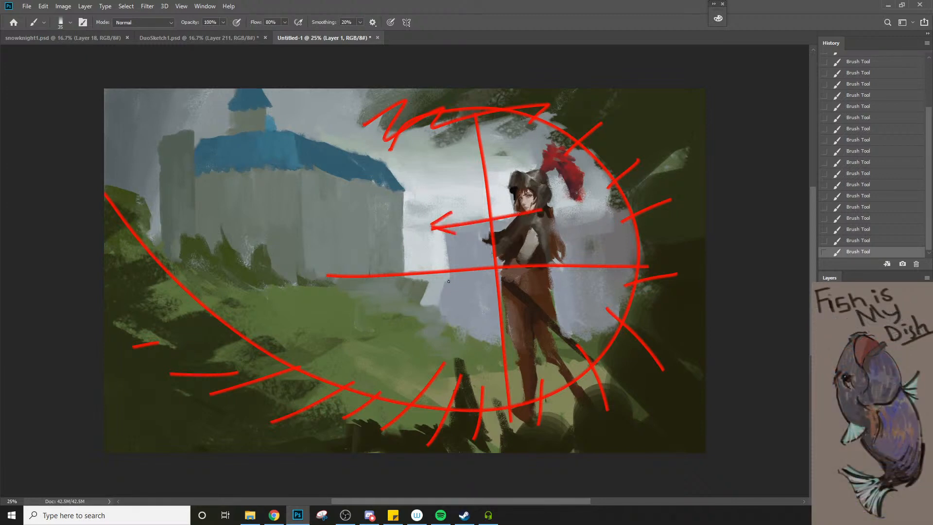
pyautogui.moveTo(484, 342); pyautogui.dragTo(416, 302)
pyautogui.moveTo(488, 335); pyautogui.dragTo(465, 336)
pyautogui.moveTo(455, 313)
pyautogui.mouseDown()
pyautogui.moveTo(440, 327)
pyautogui.moveTo(391, 282)
pyautogui.mouseUp()
pyautogui.moveTo(418, 125)
pyautogui.mouseDown()
pyautogui.moveTo(554, 130)
pyautogui.moveTo(634, 245)
pyautogui.mouseUp()
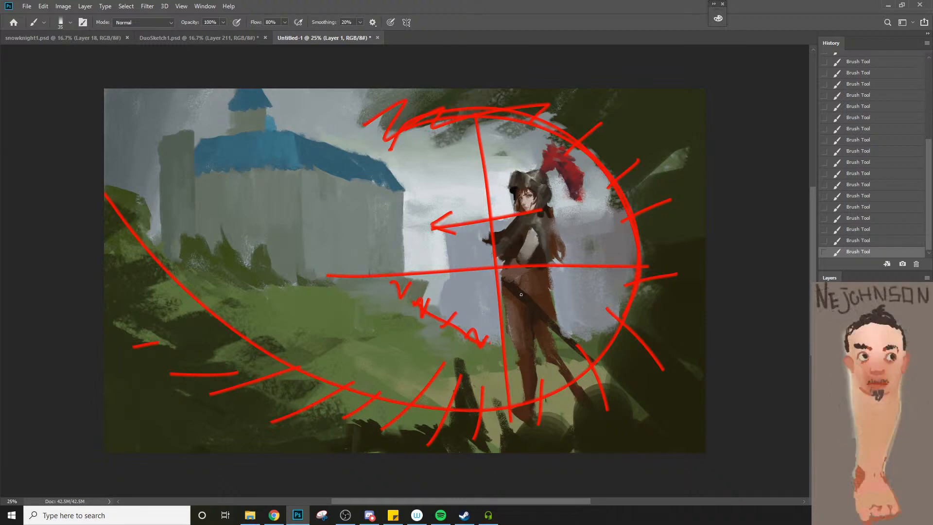
pyautogui.moveTo(487, 343)
pyautogui.mouseDown()
pyautogui.moveTo(431, 318)
pyautogui.moveTo(442, 303)
pyautogui.moveTo(386, 297)
pyautogui.moveTo(380, 272)
pyautogui.mouseUp()
# Mark the bushes at the castle's base with a row of short red strokes
pyautogui.moveTo(216, 218); pyautogui.dragTo(193, 252)
pyautogui.moveTo(232, 229)
pyautogui.mouseDown()
pyautogui.moveTo(220, 256)
pyautogui.moveTo(273, 261)
pyautogui.mouseUp()
pyautogui.moveTo(282, 259); pyautogui.dragTo(283, 266)
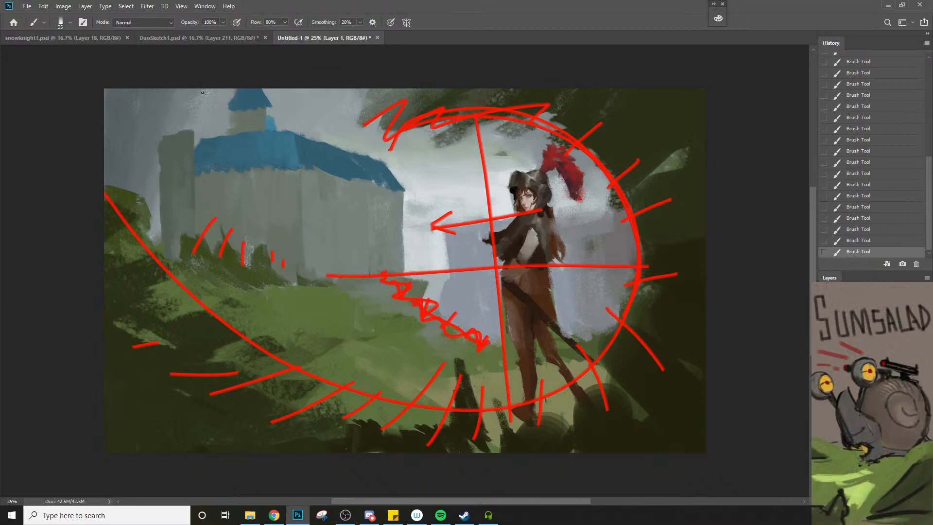
pyautogui.hotkey('alt', 'Tab')
pyautogui.hotkey('alt', 'Tab')
pyautogui.hotkey('alt', 'Tab')
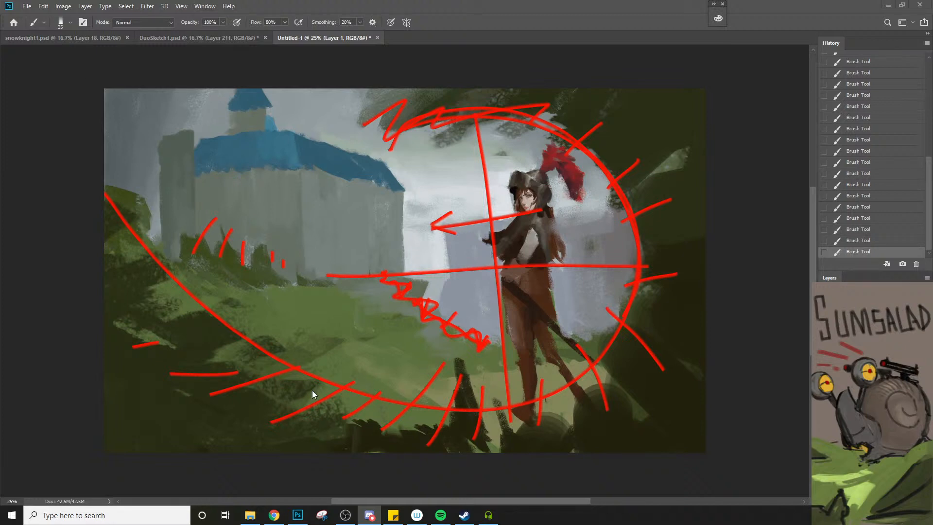
pyautogui.hotkey('alt', 'Tab')
pyautogui.hotkey('ctrl', 'b')
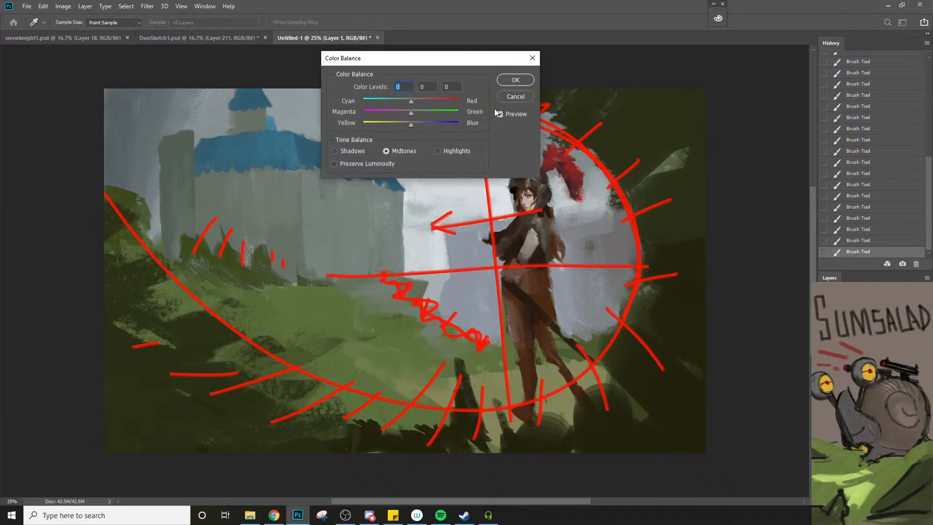
pyautogui.click(516, 97)
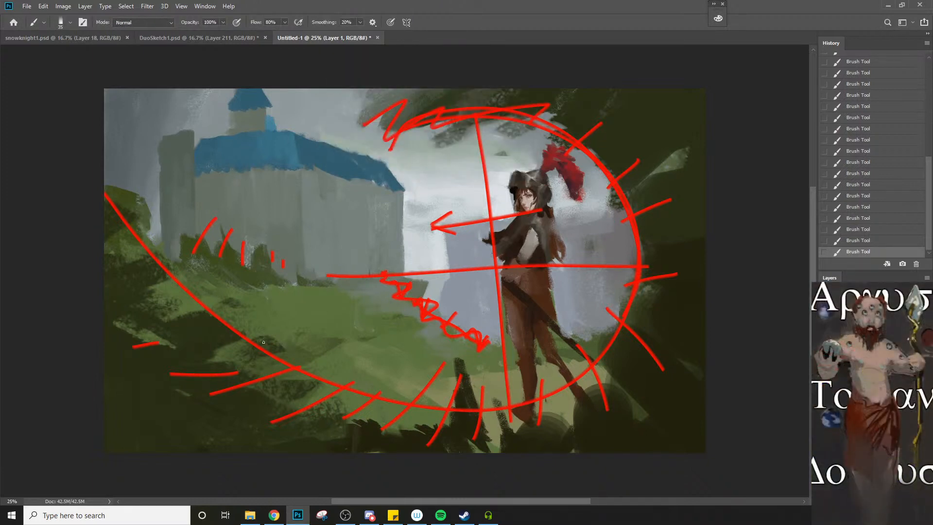
# Copy the full castle-and-knight painting from the browser and paste it into the Untitled-1 document in Photoshop
pyautogui.hotkey('alt', 'Tab')
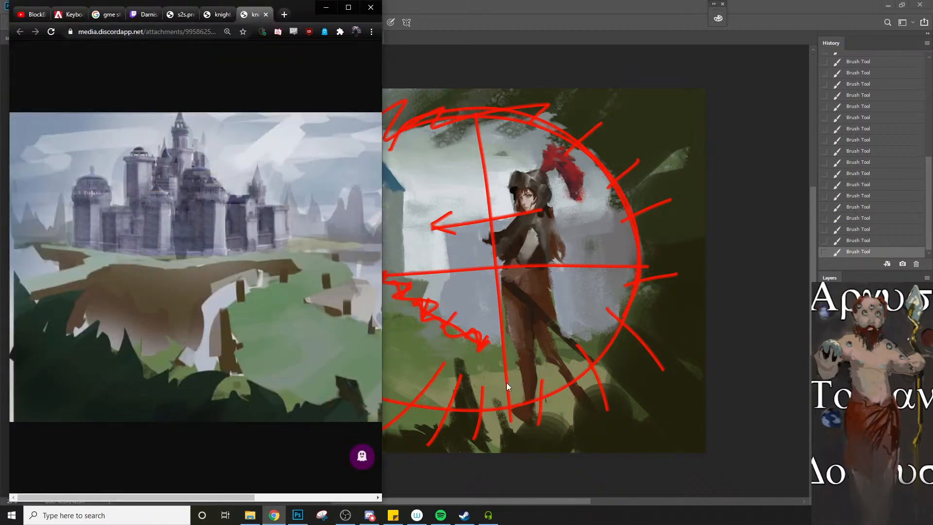
pyautogui.rightClick(279, 334)
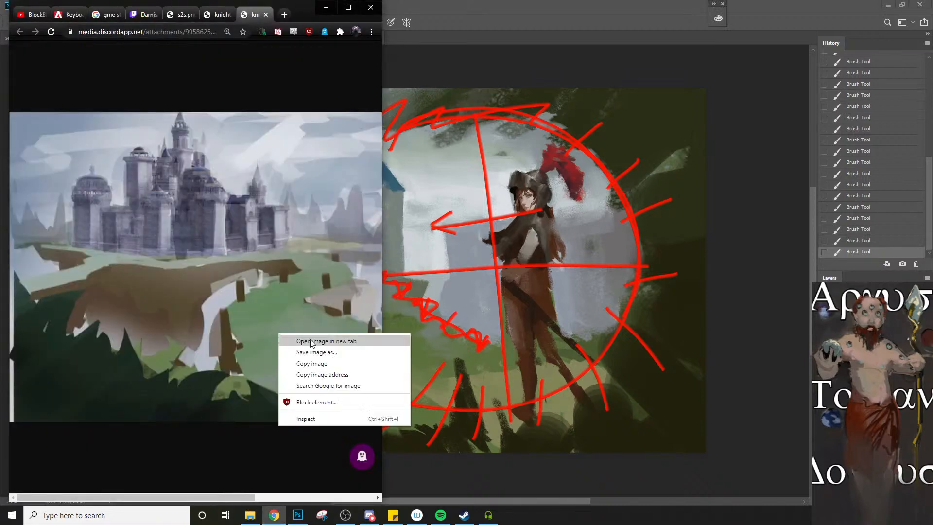
pyautogui.click(314, 364)
pyautogui.hotkey('alt', 'Tab')
pyautogui.hotkey('ctrl', 'v')
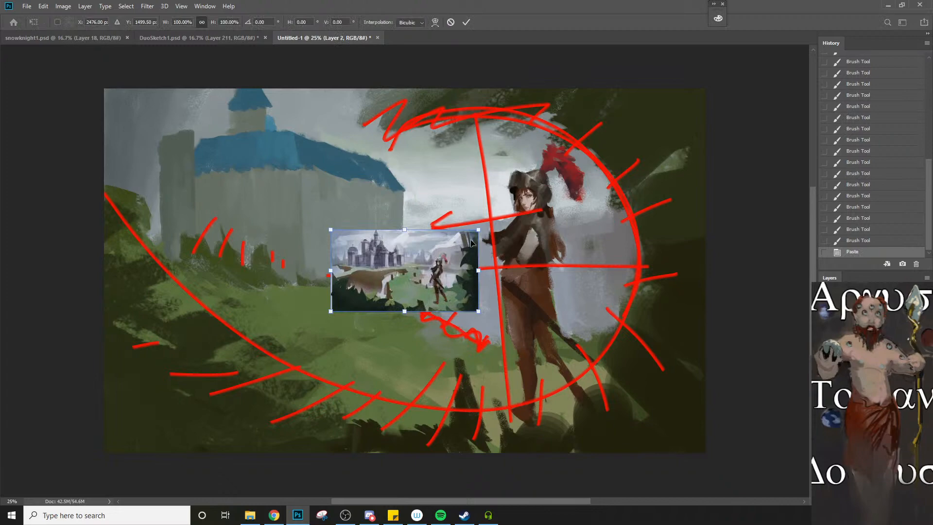
# Enlarge the pasted painting, centre it over the marked-up one and apply the transform
pyautogui.moveTo(478, 229); pyautogui.dragTo(748, 80)
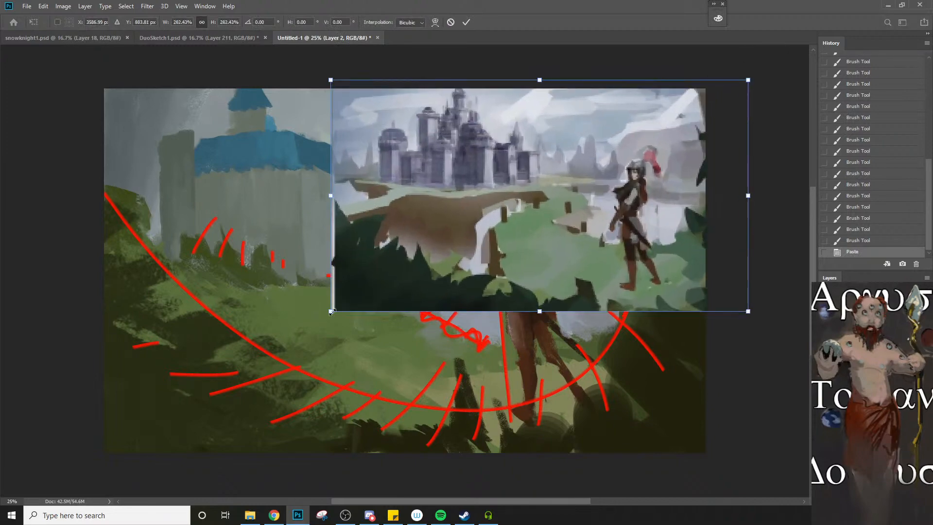
pyautogui.moveTo(332, 312); pyautogui.dragTo(269, 317)
pyautogui.moveTo(652, 78)
pyautogui.mouseDown()
pyautogui.moveTo(555, 196)
pyautogui.moveTo(563, 146)
pyautogui.mouseUp()
pyautogui.press('Return')
pyautogui.scroll(1, 493, 304)
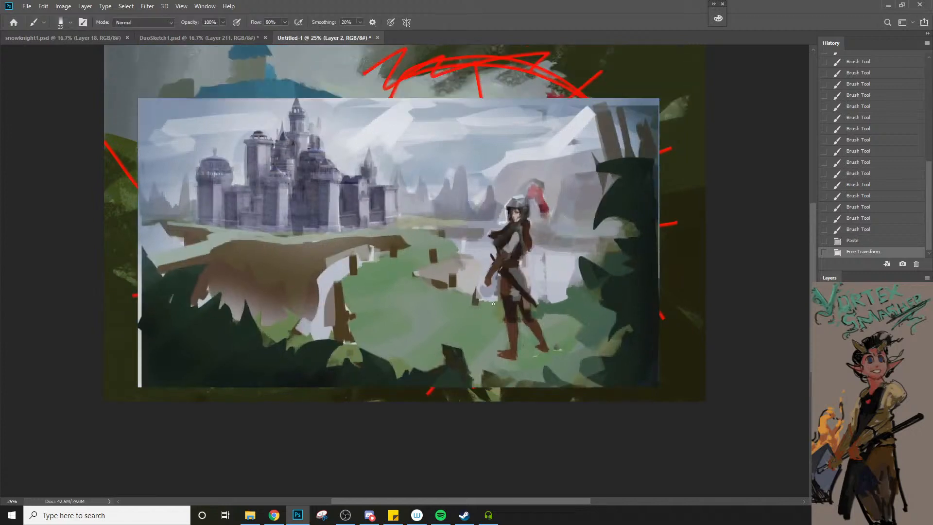
pyautogui.scroll(1, 493, 303)
pyautogui.press('e')
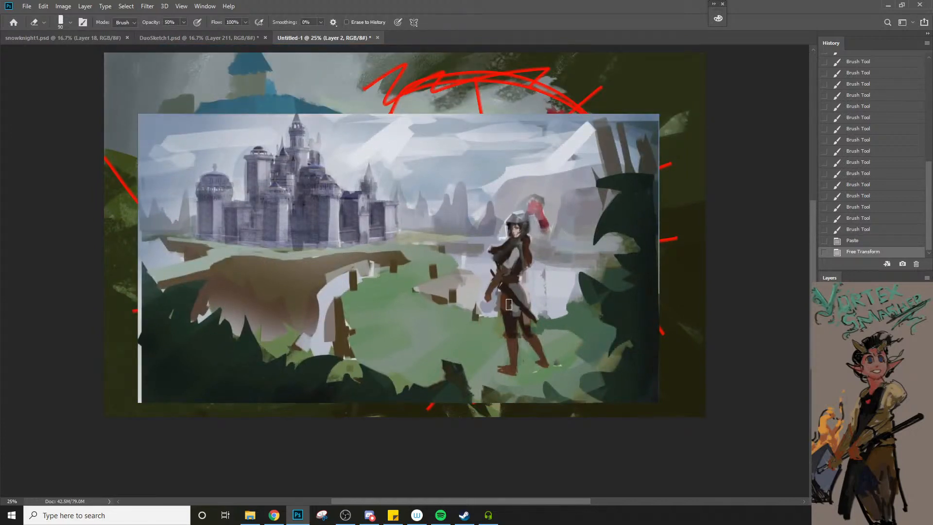
pyautogui.press('b')
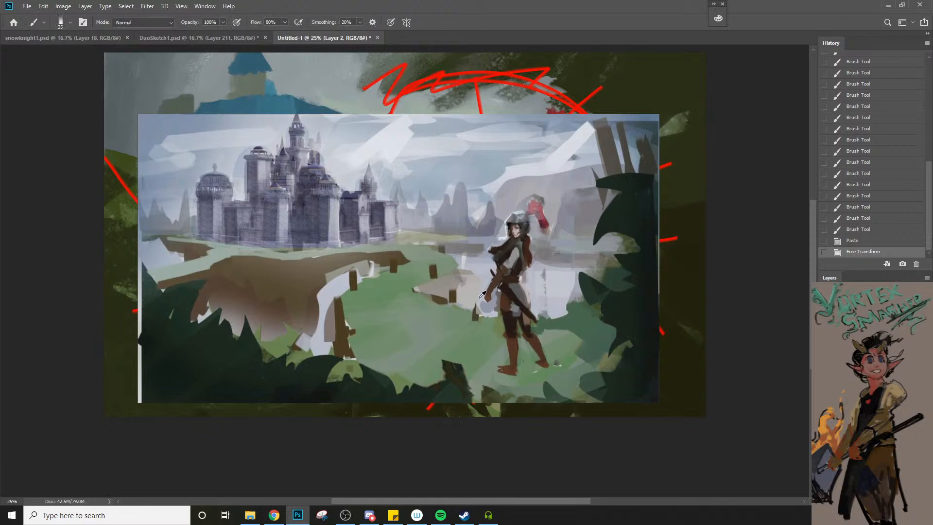
pyautogui.keyDown('alt'); pyautogui.click(510, 295); pyautogui.keyUp('alt')
pyautogui.press(']')
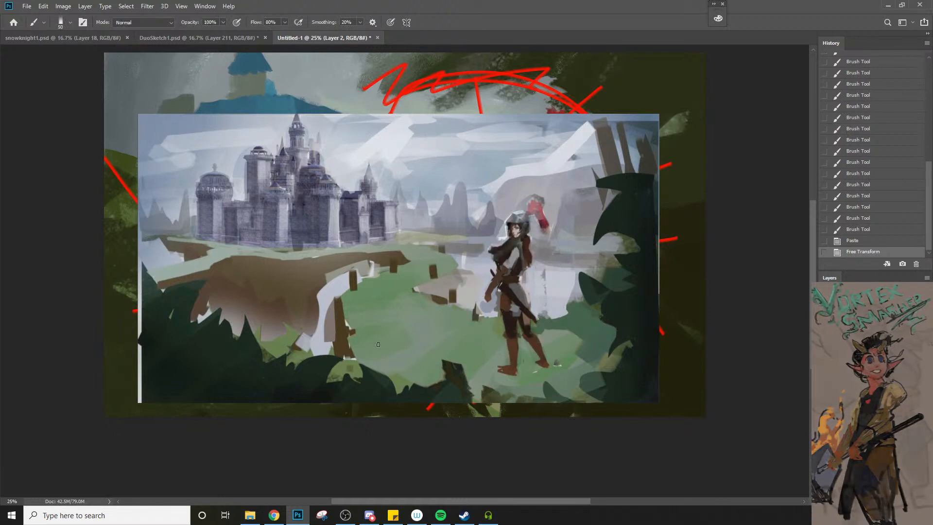
pyautogui.moveTo(354, 344); pyautogui.dragTo(490, 322)
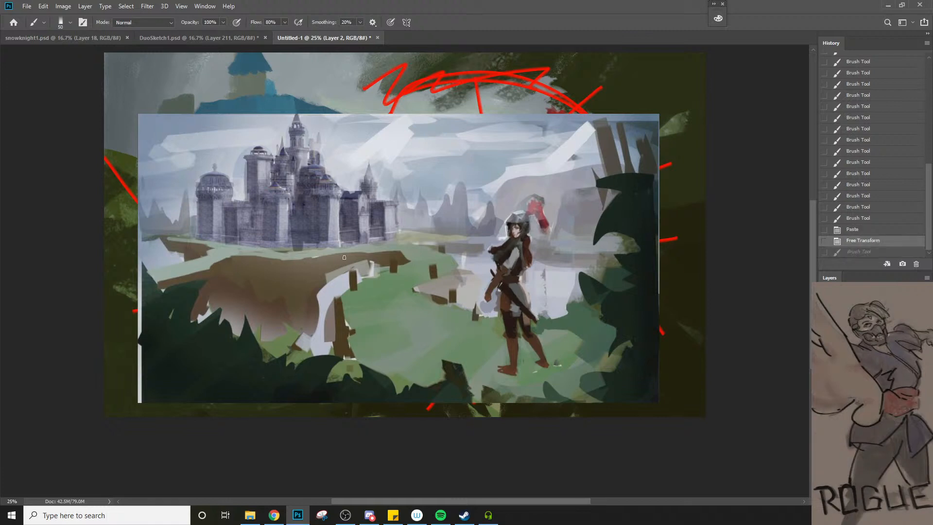
pyautogui.hotkey('ctrl', 'z')
pyautogui.hotkey('ctrl', 'shift', 'z')
pyautogui.hotkey('ctrl', 'shift', 'z')
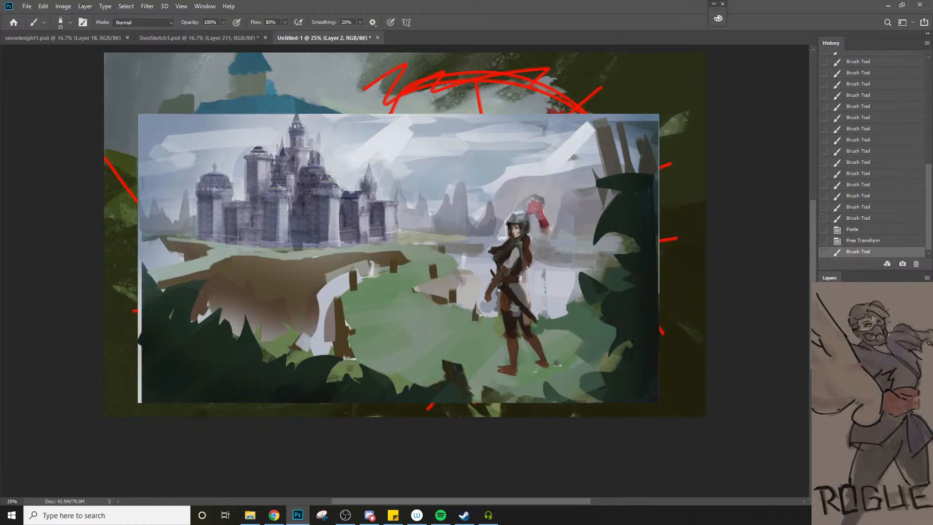
# Draw a thin dark horizon line across the pasted painting and a vertical line down through the castle's tallest tower
pyautogui.moveTo(137, 233); pyautogui.dragTo(603, 250)
pyautogui.hotkey('ctrl', 'z')
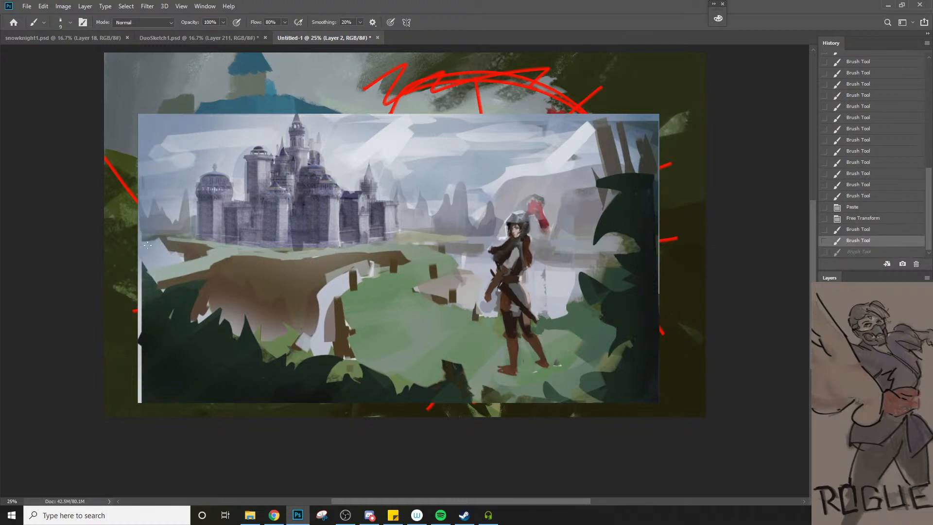
pyautogui.moveTo(285, 225); pyautogui.dragTo(786, 238)
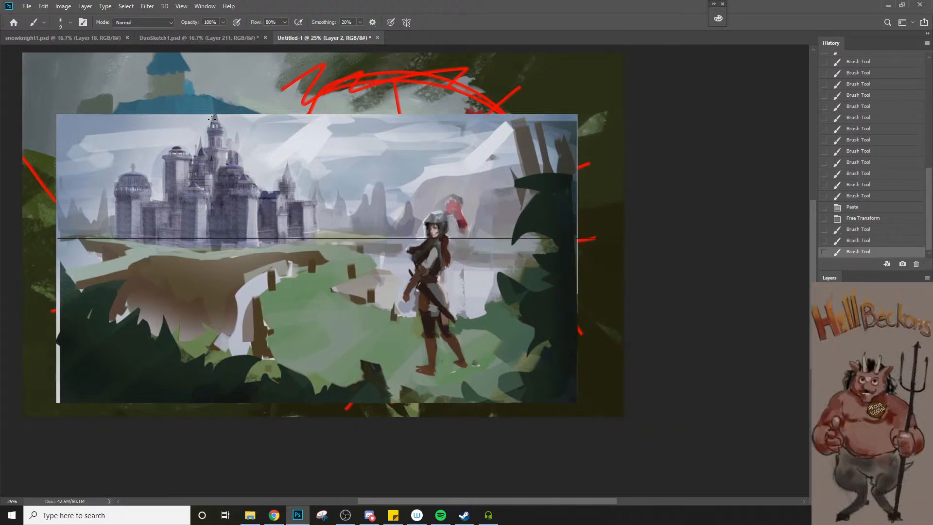
pyautogui.moveTo(215, 152); pyautogui.dragTo(215, 264)
pyautogui.hotkey('ctrl', 'z')
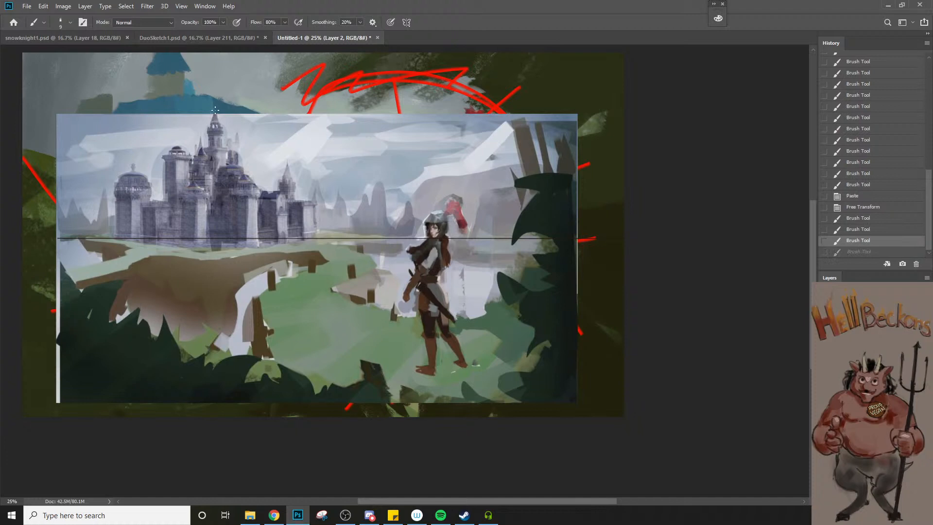
pyautogui.moveTo(215, 110); pyautogui.dragTo(215, 365)
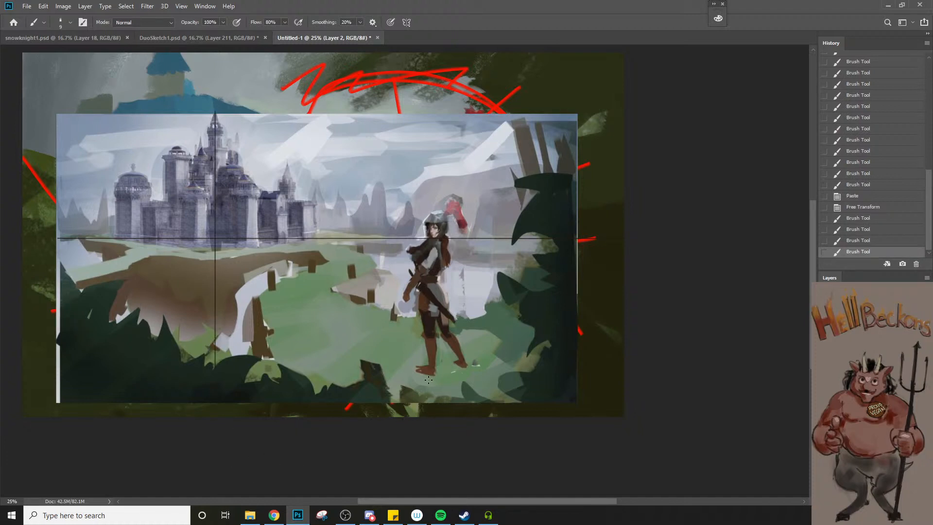
# Draw perspective lines from the knight's feet and head to the point where the horizon and vertical lines cross
pyautogui.moveTo(428, 380); pyautogui.dragTo(435, 378)
pyautogui.keyDown('shift'); pyautogui.click(216, 239); pyautogui.keyUp('shift')
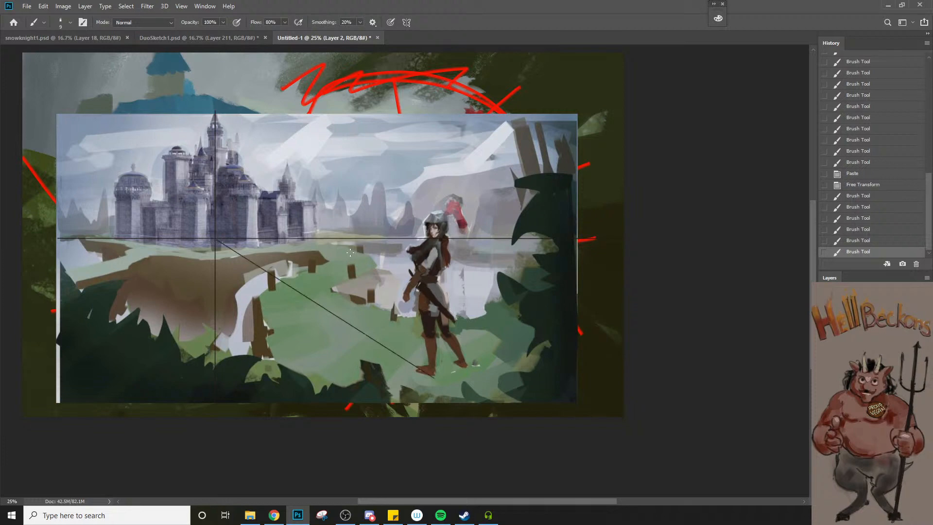
pyautogui.keyDown('shift'); pyautogui.click(444, 212); pyautogui.keyUp('shift')
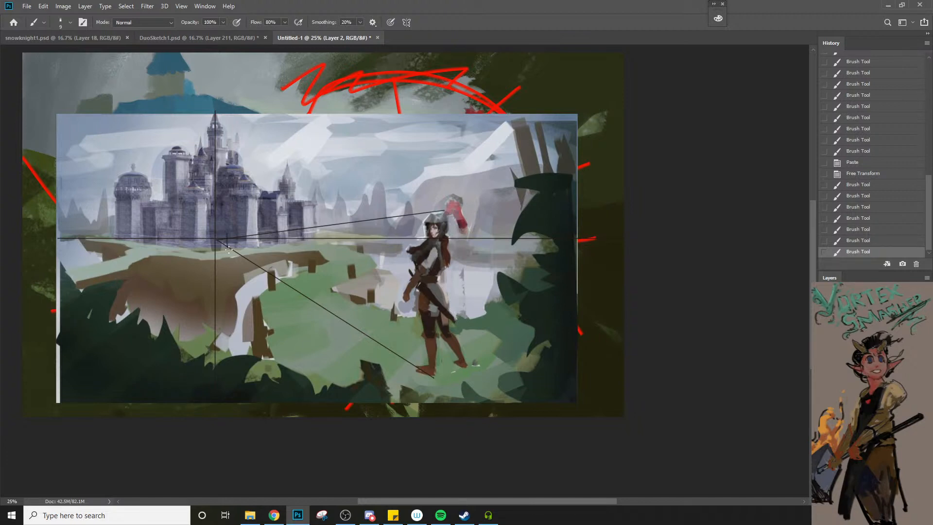
# Sketch a tiny height marker between the converging perspective lines at the castle's base
pyautogui.moveTo(226, 234); pyautogui.dragTo(228, 248)
pyautogui.click(240, 231)
pyautogui.hotkey('ctrl', 'z')
pyautogui.moveTo(233, 235); pyautogui.dragTo(229, 239)
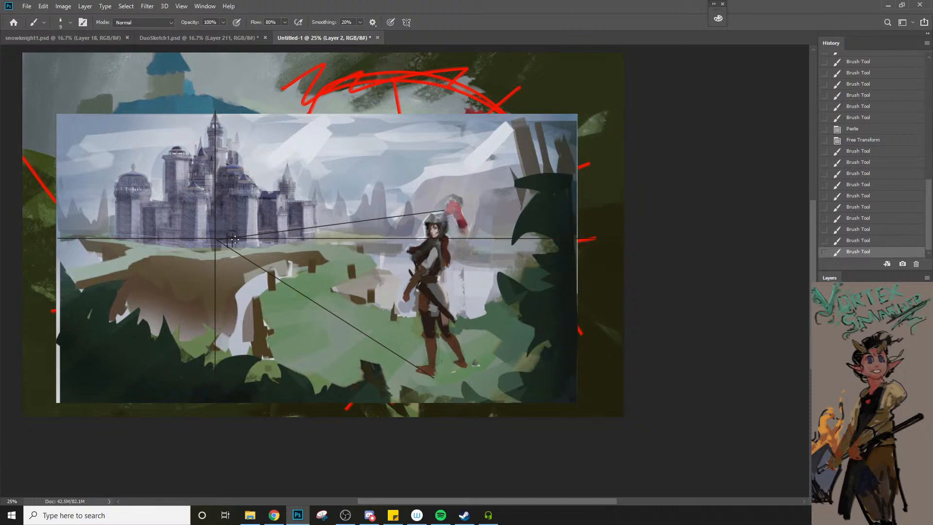
pyautogui.click(234, 239)
pyautogui.click(232, 241)
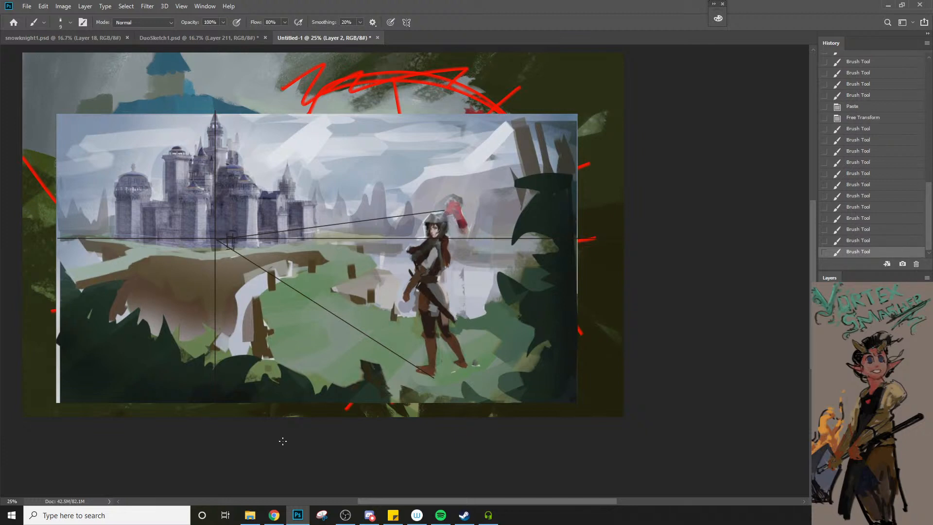
# Add small dark window marks to the castle's right-hand towers
pyautogui.click(280, 208)
pyautogui.click(288, 237)
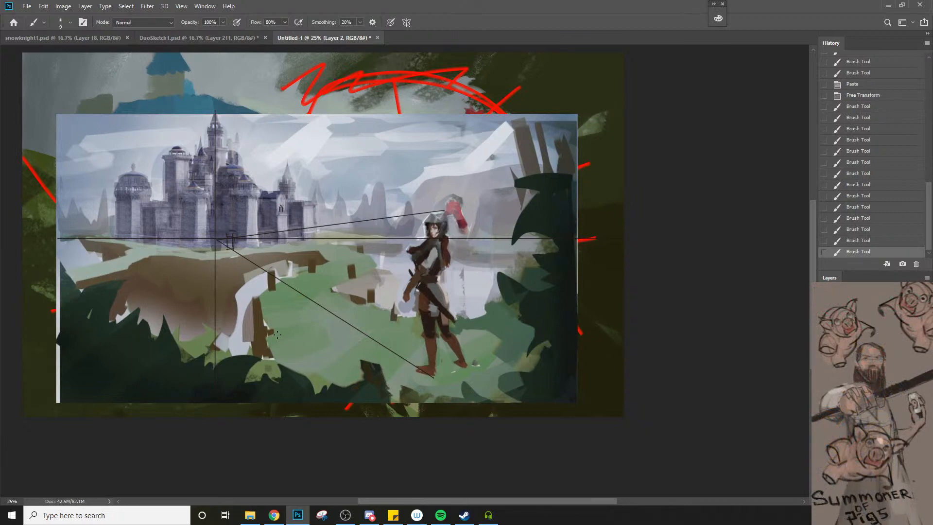
pyautogui.click(288, 180)
pyautogui.click(295, 277)
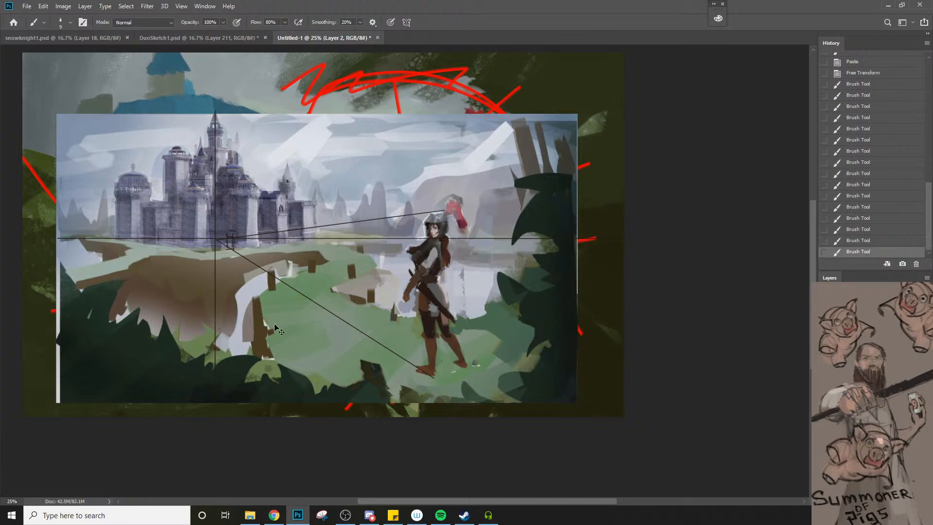
# Undo the tower marks, height marker and all perspective guide lines on the pasted painting
pyautogui.hotkey('ctrl', 'z')
pyautogui.hotkey('ctrl', 'z')
pyautogui.hotkey('ctrl', 'z')
pyautogui.hotkey('ctrl', 'z')
pyautogui.hotkey('ctrl', 'z')
pyautogui.hotkey('ctrl', 'z')
pyautogui.hotkey('ctrl', 'z')
pyautogui.hotkey('ctrl', 'z')
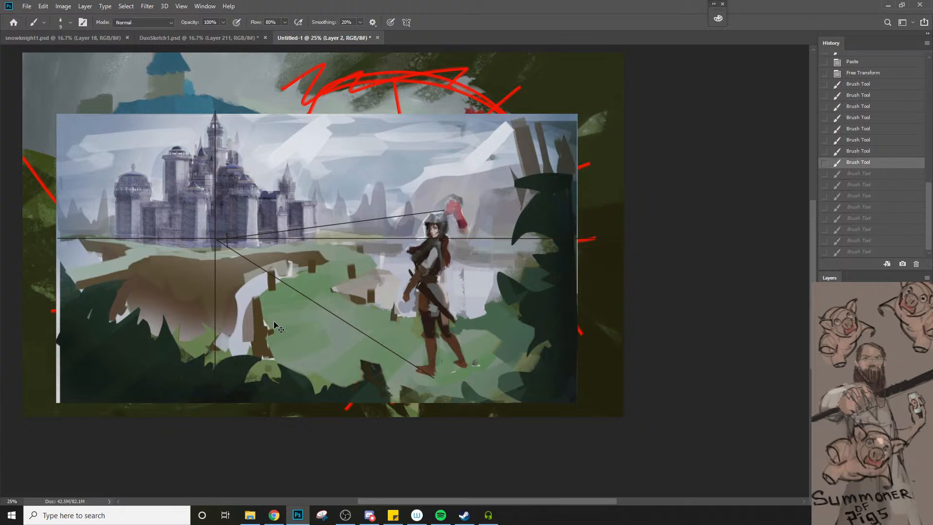
pyautogui.hotkey('ctrl', 'z')
pyautogui.hotkey('ctrl', 'z')
pyautogui.hotkey('ctrl', 'z')
pyautogui.hotkey('ctrl', 'z')
pyautogui.hotkey('ctrl', 'z')
pyautogui.hotkey('ctrl', 'z')
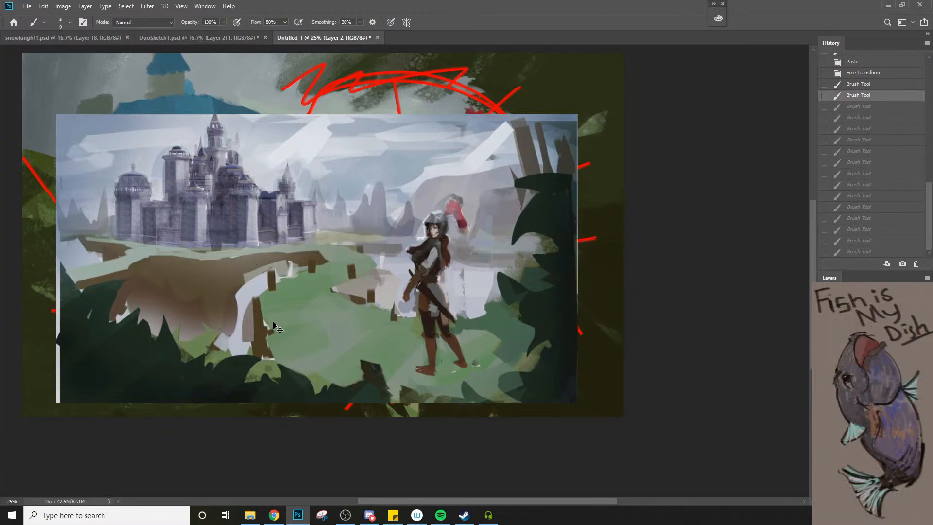
# Paint out the knight with a larger brush, using colours sampled from the surrounding rock, lake and grass
pyautogui.press(']')
pyautogui.keyDown('alt'); pyautogui.click(395, 284); pyautogui.keyUp('alt')
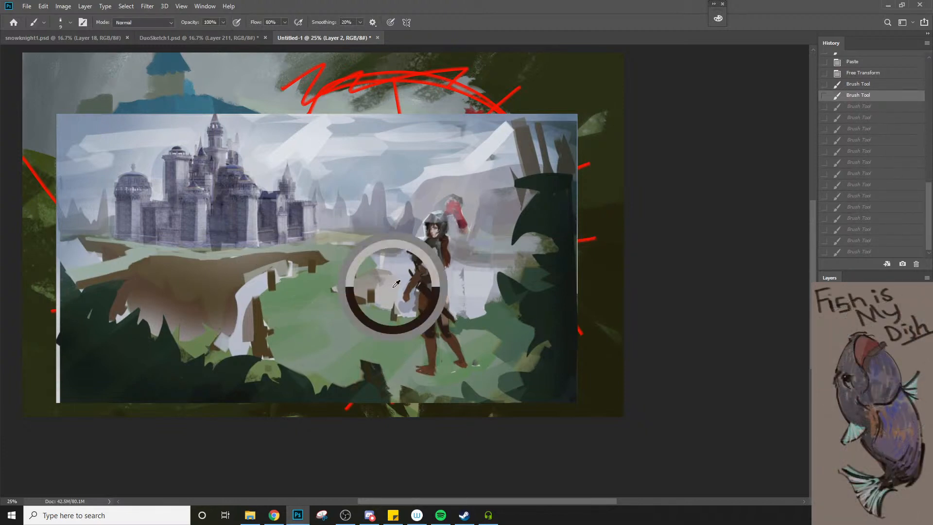
pyautogui.press(']')
pyautogui.press(']')
pyautogui.press(']')
pyautogui.press(']')
pyautogui.press(']')
pyautogui.press(']')
pyautogui.press(']')
pyautogui.press(']')
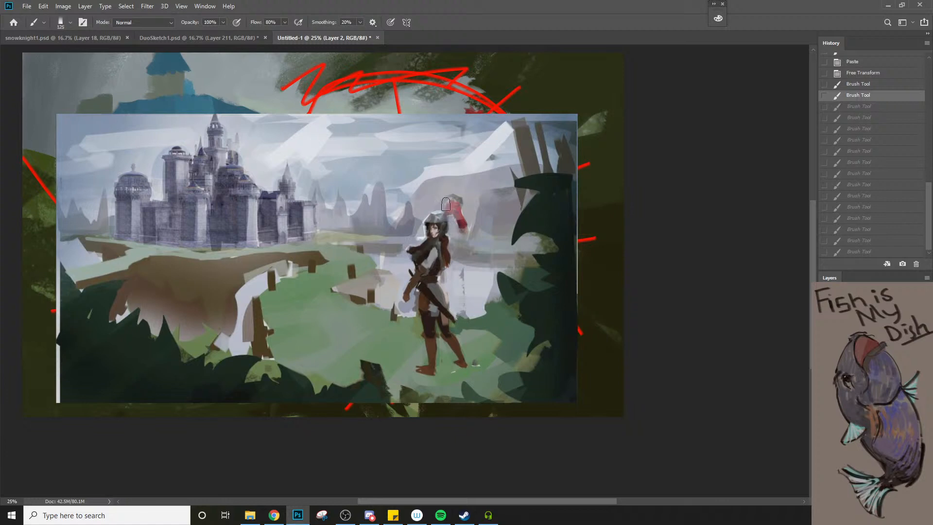
pyautogui.moveTo(450, 209)
pyautogui.mouseDown()
pyautogui.moveTo(433, 224)
pyautogui.moveTo(449, 229)
pyautogui.mouseUp()
pyautogui.moveTo(407, 257)
pyautogui.mouseDown()
pyautogui.moveTo(448, 278)
pyautogui.moveTo(437, 308)
pyautogui.mouseUp()
pyautogui.moveTo(437, 341)
pyautogui.mouseDown()
pyautogui.moveTo(410, 361)
pyautogui.moveTo(406, 324)
pyautogui.moveTo(468, 337)
pyautogui.mouseUp()
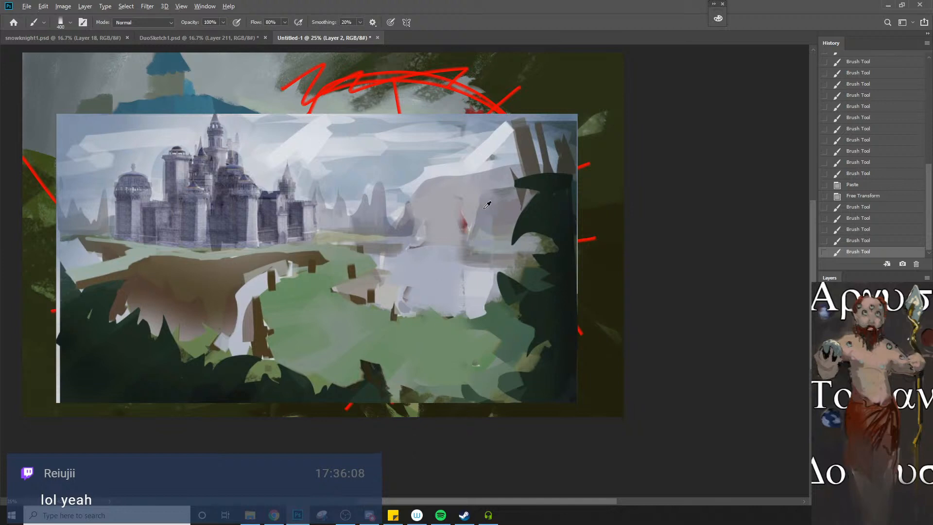
pyautogui.moveTo(486, 204)
pyautogui.mouseDown()
pyautogui.moveTo(460, 241)
pyautogui.moveTo(459, 272)
pyautogui.mouseUp()
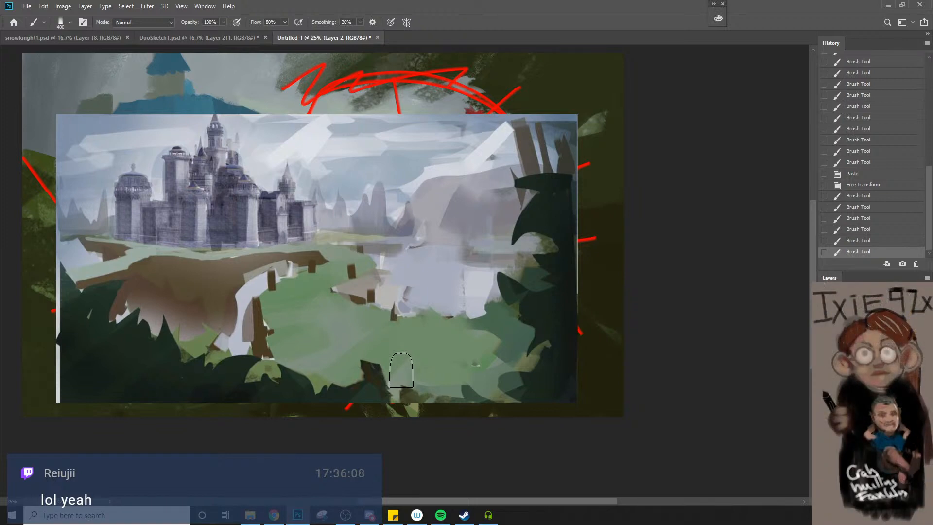
# Delete the pasted second painting's layer, then sample the first castle's blue roof and grey wall colours in the colour picker
pyautogui.press('Delete')
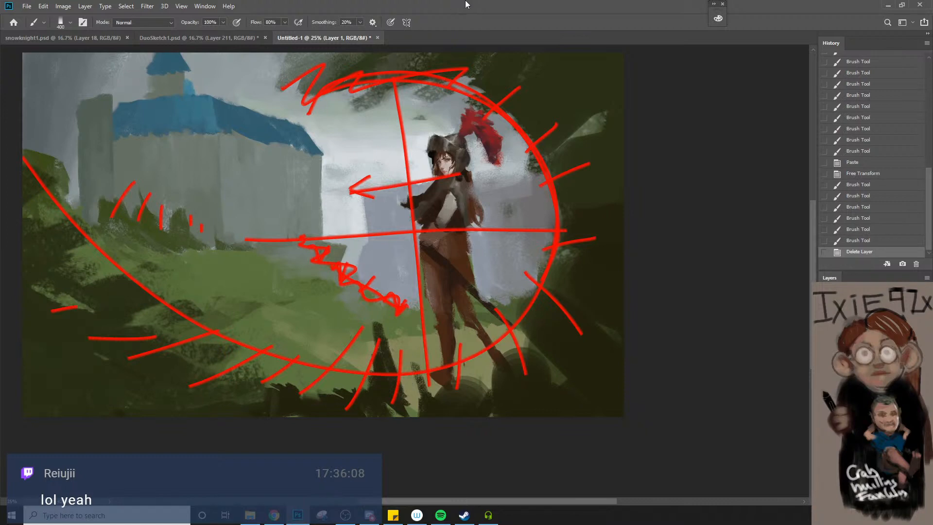
pyautogui.press('e')
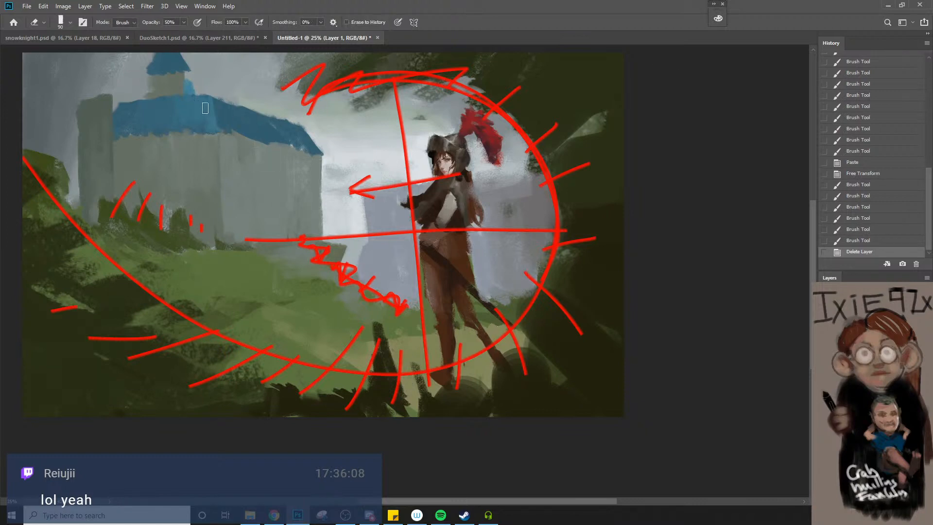
pyautogui.press('n')
pyautogui.click(206, 115)
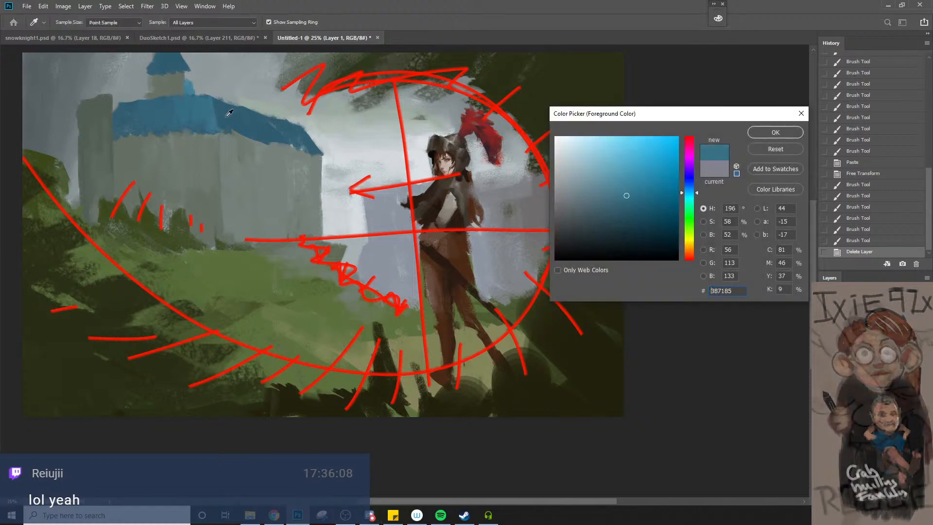
pyautogui.click(189, 128)
pyautogui.moveTo(192, 125); pyautogui.dragTo(221, 150)
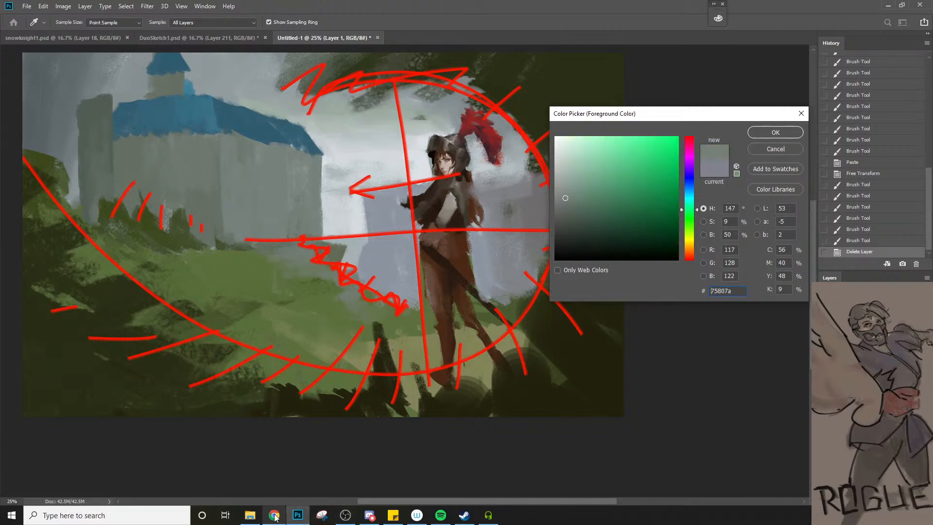
# Switch to Chrome and open Ruan Jia's ArtStation portfolio at artstation.com/ruanjia
pyautogui.moveTo(274, 518)
pyautogui.click(273, 478)
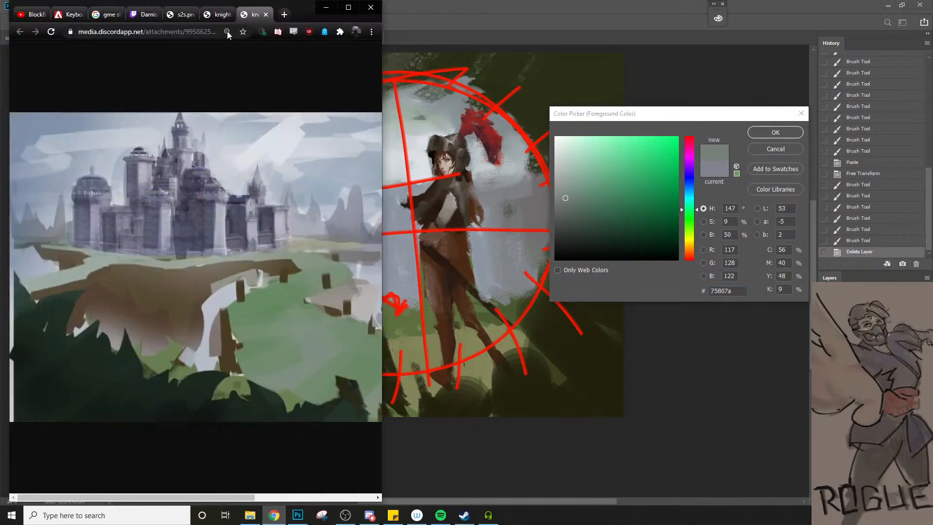
pyautogui.click(145, 29)
pyautogui.write('ruy')
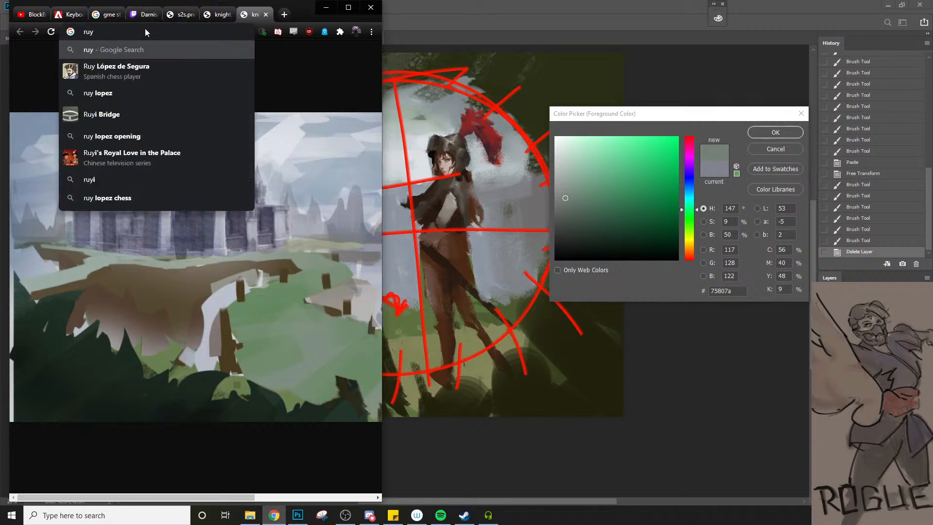
pyautogui.press('BackSpace')
pyautogui.write('an')
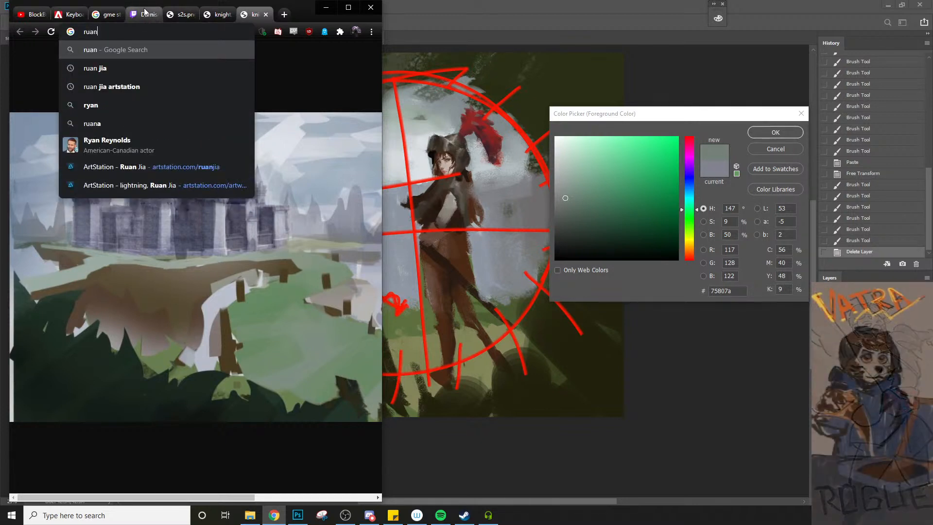
pyautogui.click(148, 166)
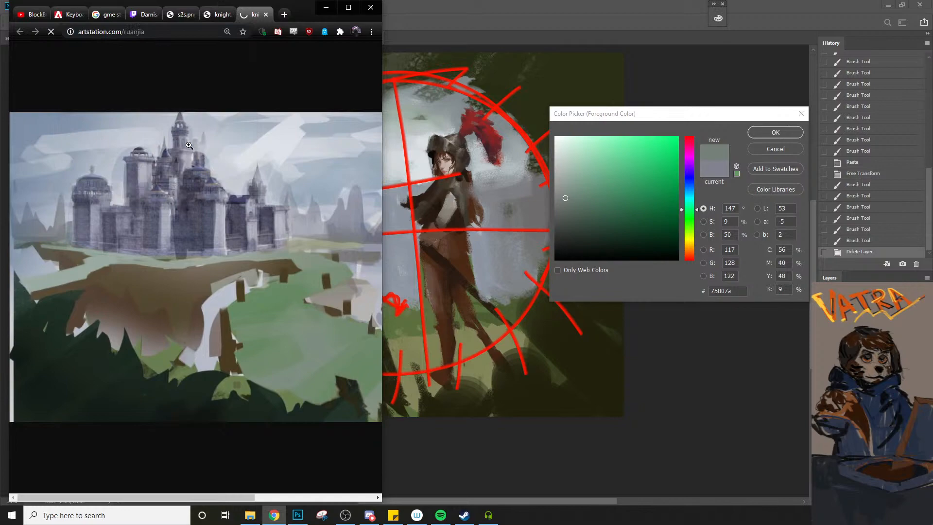
# Find the sunlit castle landscape with blue roofs in the portfolio and open its artwork page
pyautogui.scroll(-10, 223, 280)
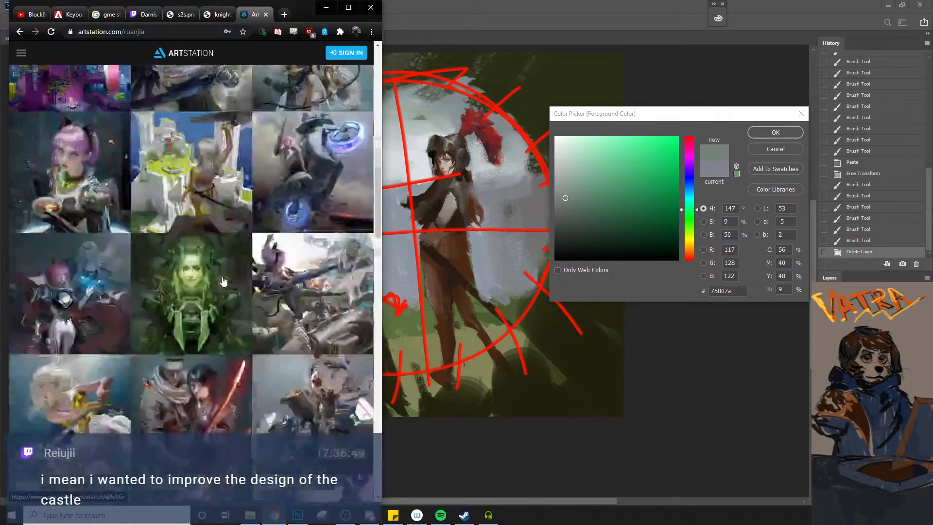
pyautogui.scroll(-15, 222, 281)
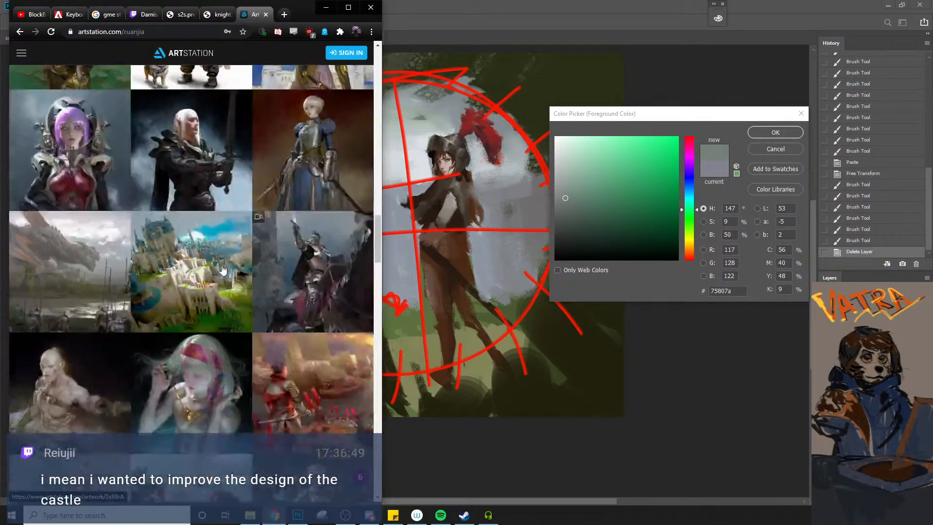
pyautogui.scroll(-3, 223, 269)
pyautogui.click(223, 270)
# Copy the Castle artwork image and paste it into the Photoshop painting, cancelling the open colour picker
pyautogui.rightClick(214, 275)
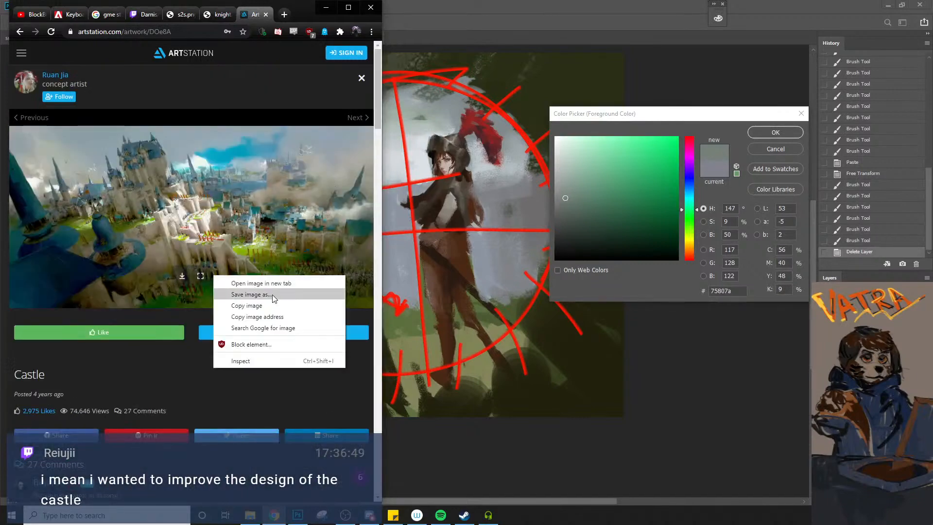
pyautogui.click(273, 307)
pyautogui.click(418, 276)
pyautogui.hotkey('ctrl', 'v')
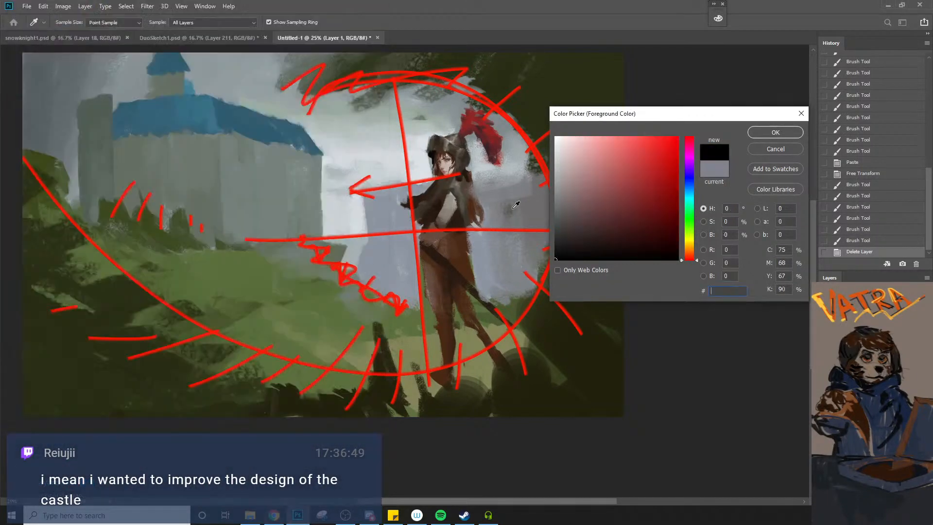
pyautogui.click(775, 149)
pyautogui.hotkey('ctrl', 'v')
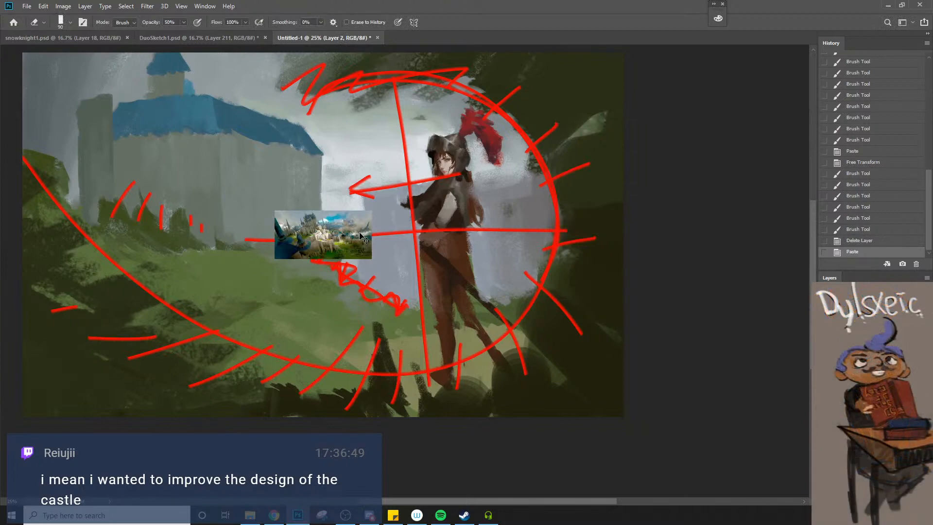
# Compare the reference castle's blue tower roof with the painted castle's roof by sampling both in the colour picker
pyautogui.press('b')
pyautogui.scroll(2, 294, 207)
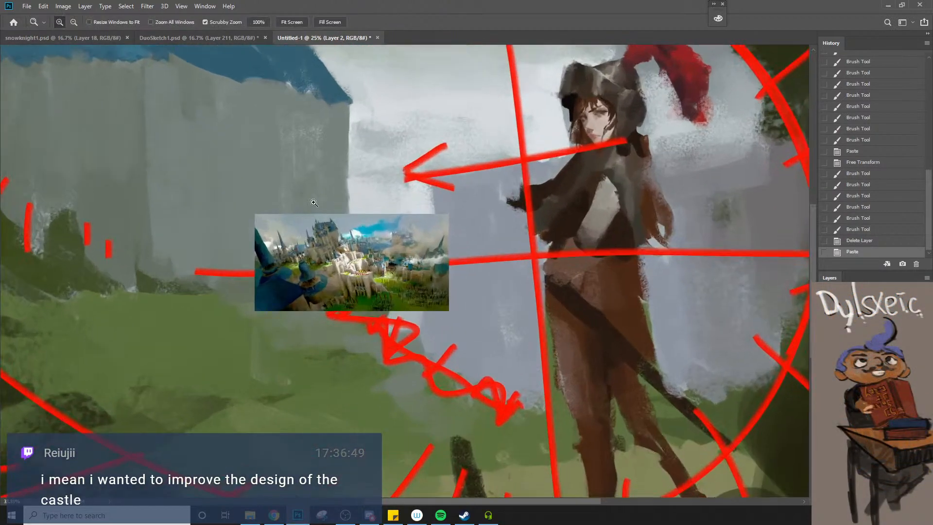
pyautogui.keyDown('alt'); pyautogui.click(333, 226); pyautogui.keyUp('alt')
pyautogui.press('n')
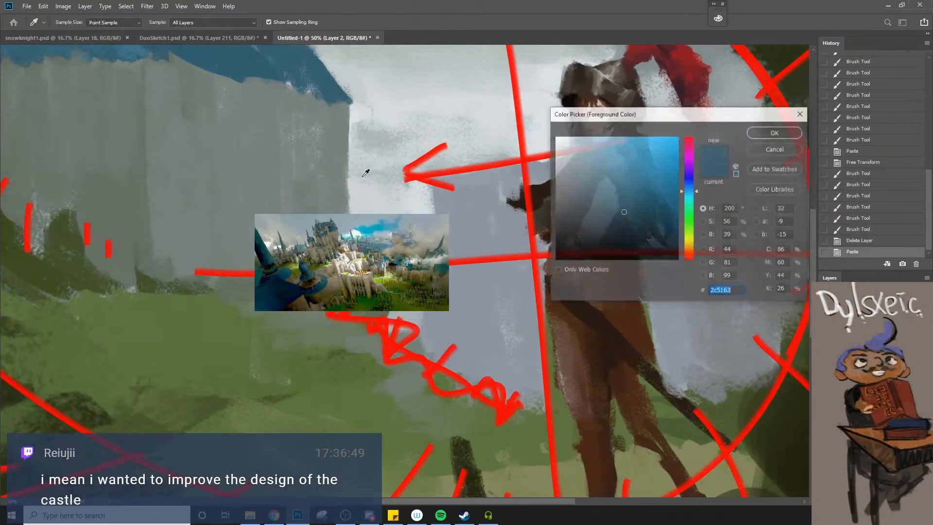
pyautogui.click(333, 227)
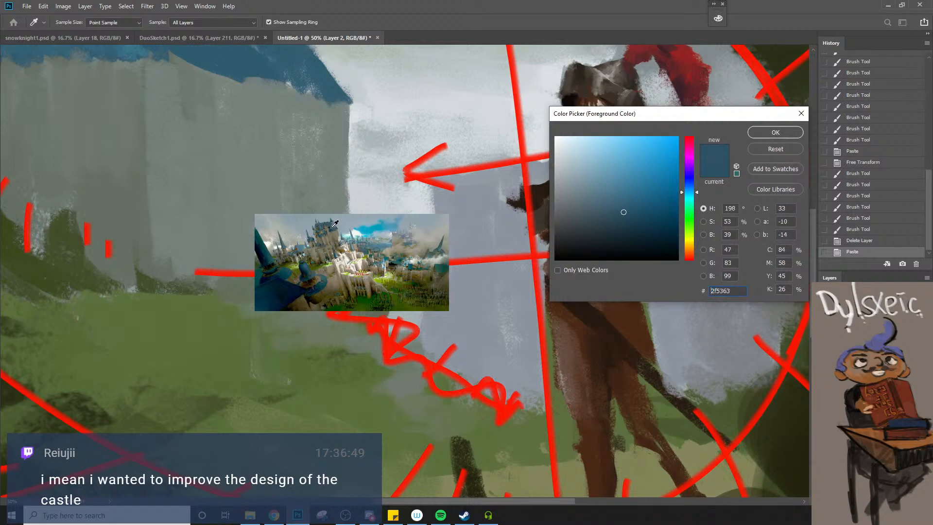
pyautogui.click(261, 66)
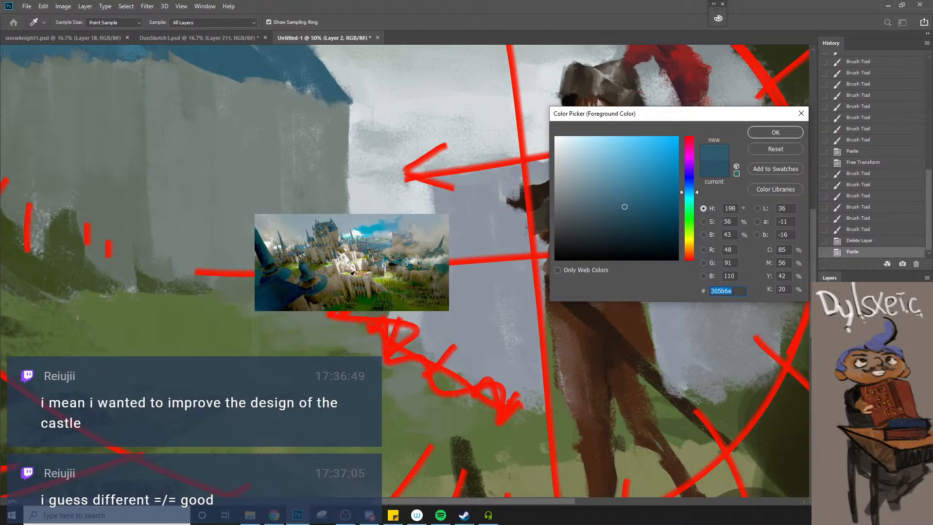
# Compare the painted castle's grey wall with the reference's shaded walls and distant areas in the colour picker, then cancel it
pyautogui.click(243, 193)
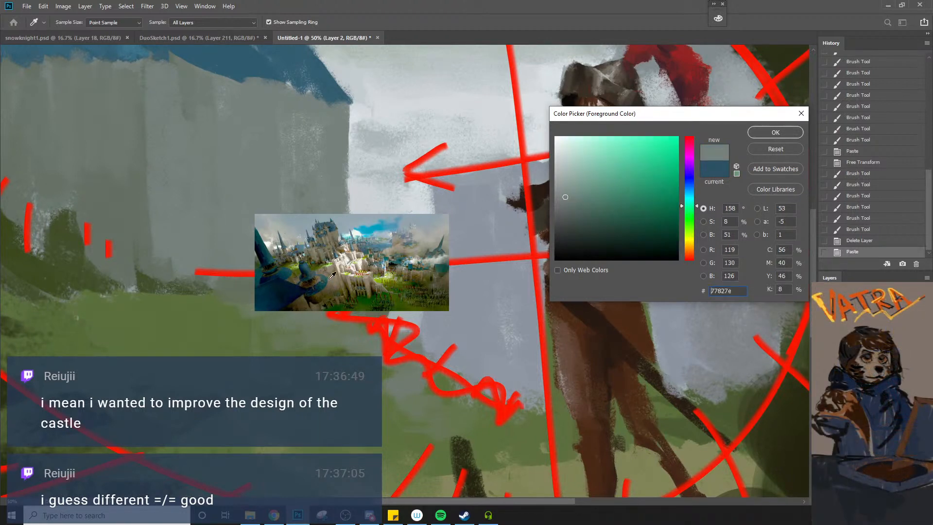
pyautogui.click(339, 232)
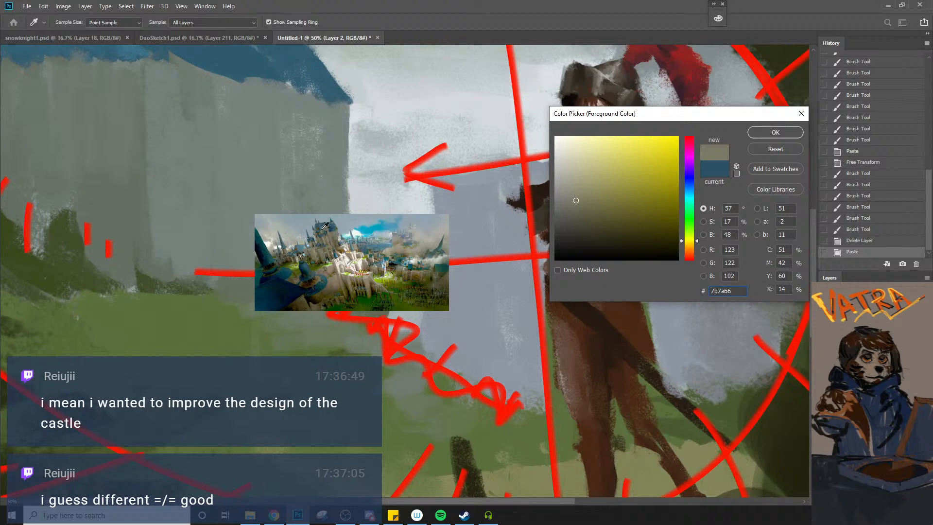
pyautogui.click(223, 153)
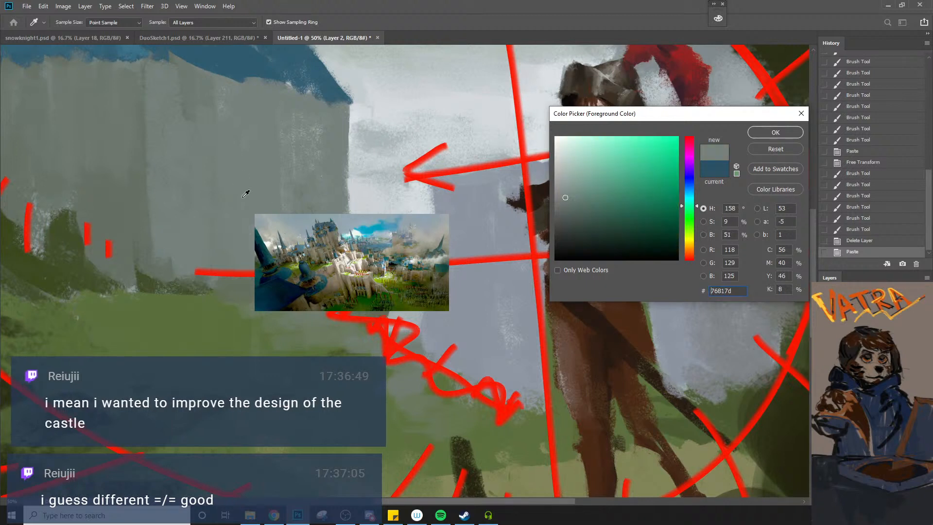
pyautogui.click(324, 249)
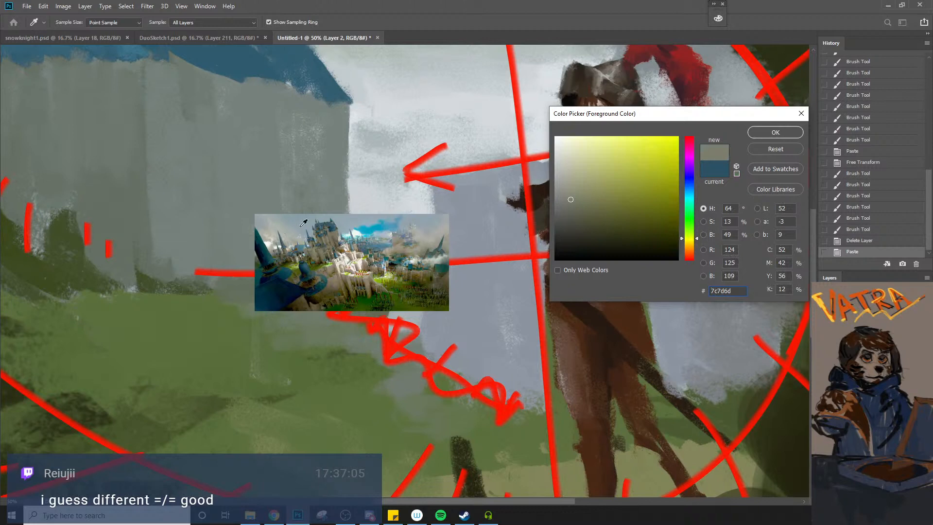
pyautogui.click(282, 188)
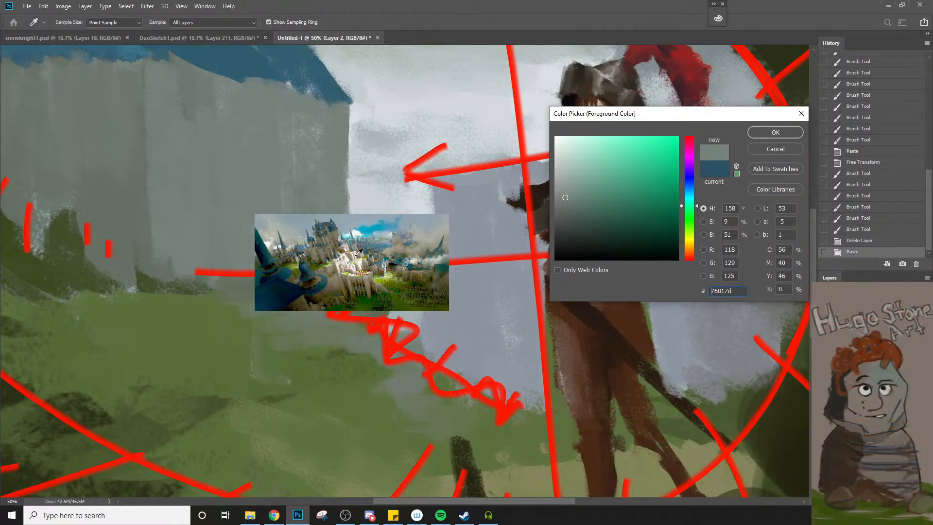
pyautogui.keyDown('alt'); pyautogui.click(405, 271); pyautogui.keyUp('alt')
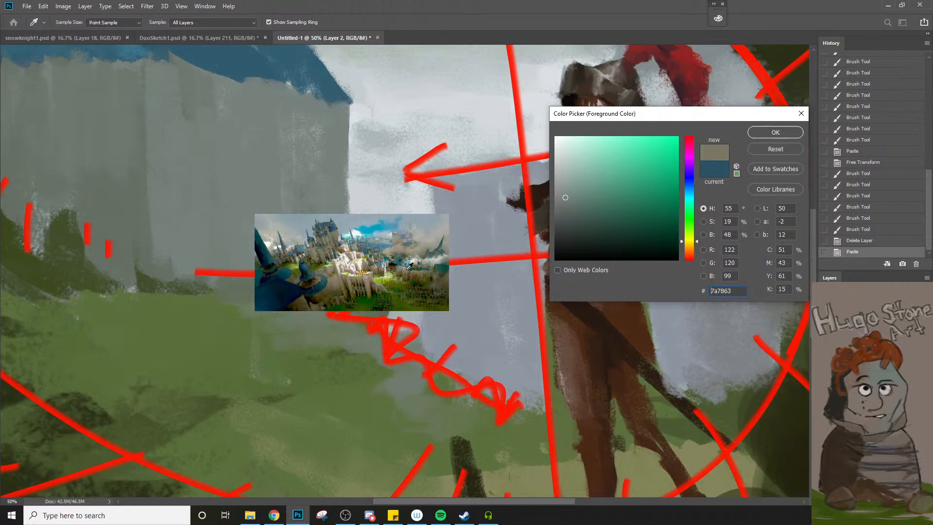
pyautogui.keyDown('alt'); pyautogui.click(441, 273); pyautogui.keyUp('alt')
pyautogui.click(785, 154)
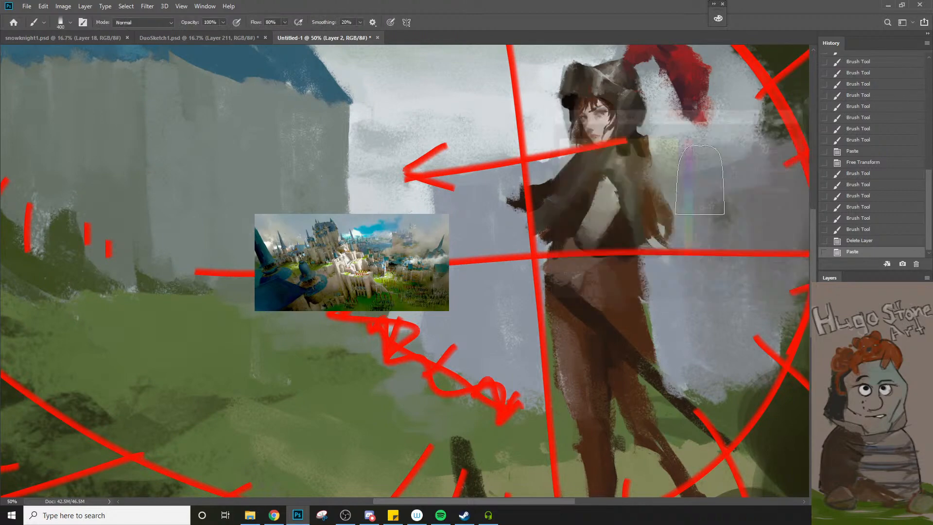
# Sample a sunlit cream colour from the castle in the pasted reference, with the whole painting in view
pyautogui.hotkey('alt', 'space')
pyautogui.keyDown('alt'); pyautogui.click(359, 246); pyautogui.keyUp('alt')
pyautogui.keyDown('alt'); pyautogui.click(359, 247); pyautogui.keyUp('alt')
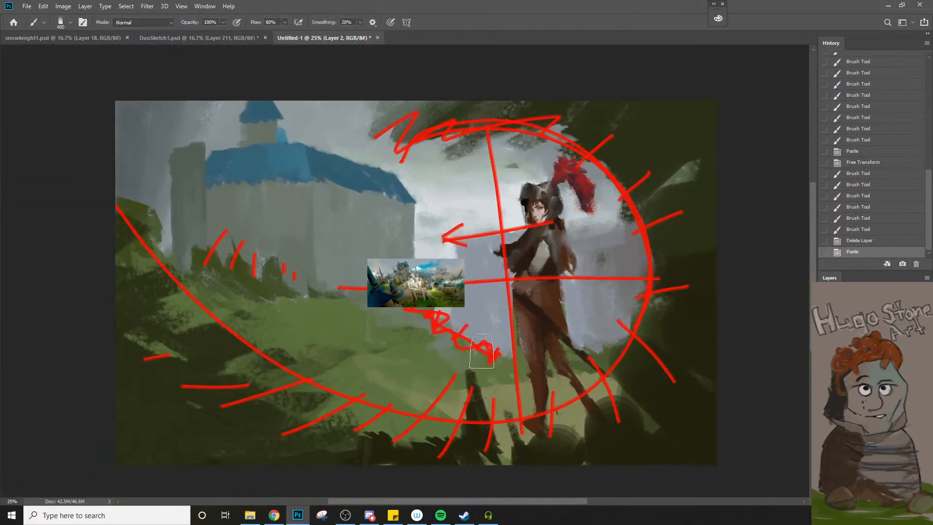
pyautogui.press('alt')
pyautogui.keyDown('alt'); pyautogui.click(414, 291); pyautogui.keyUp('alt')
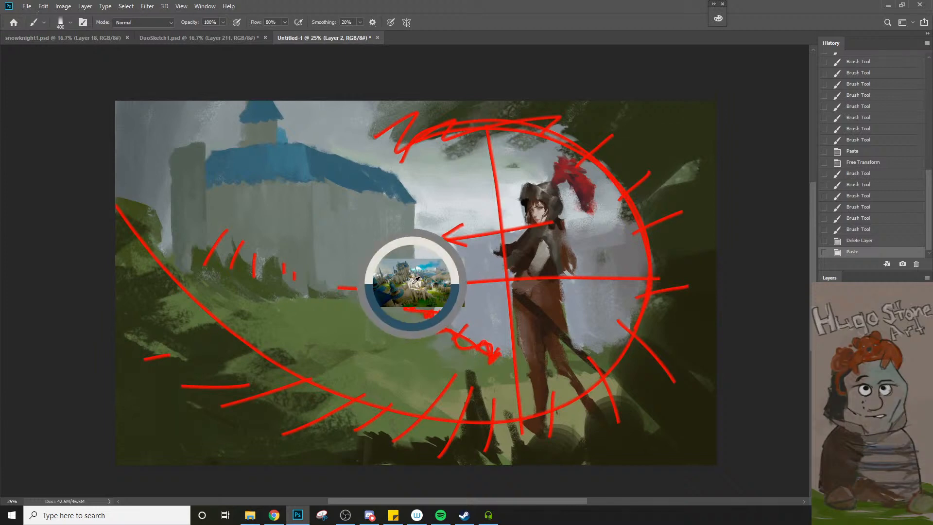
# Try cream strokes on the castle wall and beside its far-left tower at brush sizes 1000 and 100
pyautogui.press(']')
pyautogui.press(']')
pyautogui.press(']')
pyautogui.press(']')
pyautogui.press(']')
pyautogui.press(']')
pyautogui.moveTo(348, 305); pyautogui.dragTo(348, 323)
pyautogui.hotkey('ctrl', 'z')
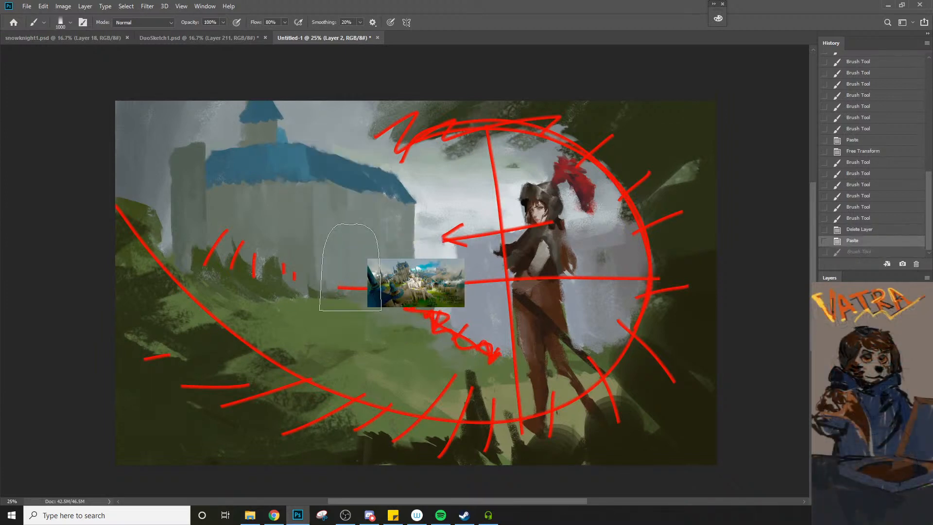
pyautogui.press('[')
pyautogui.press('[')
pyautogui.press('[')
pyautogui.press('[')
pyautogui.press('[')
pyautogui.press('[')
pyautogui.press('[')
pyautogui.press('[')
pyautogui.press('[')
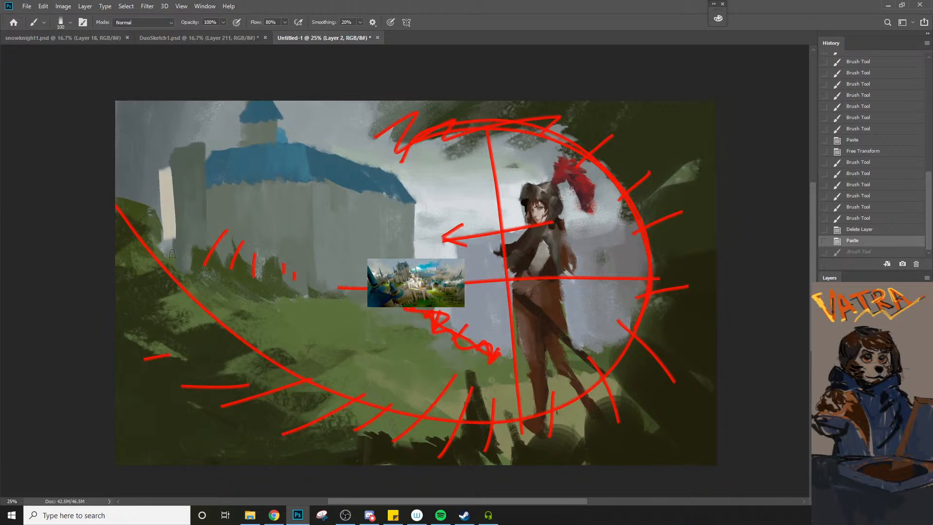
# Paint tall cream wall strips on the castle's right part with the brush size at 175
pyautogui.press(']')
pyautogui.press(']')
pyautogui.press(']')
pyautogui.press(']')
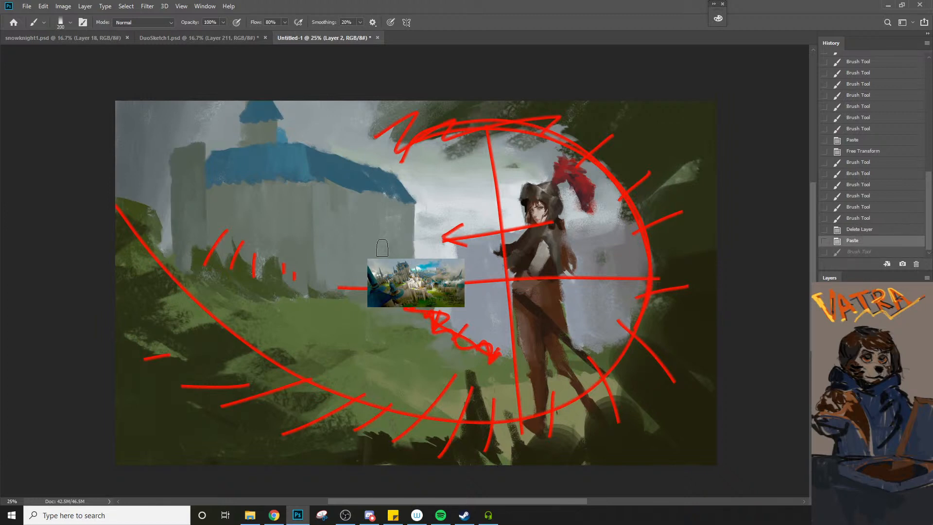
pyautogui.press('[')
pyautogui.moveTo(344, 229)
pyautogui.mouseDown()
pyautogui.moveTo(374, 227)
pyautogui.moveTo(384, 314)
pyautogui.mouseUp()
# Sample a lighter cream from the reference and add brighter sunlit blocks over and around the cream wall strips
pyautogui.keyDown('alt'); pyautogui.click(426, 274); pyautogui.keyUp('alt')
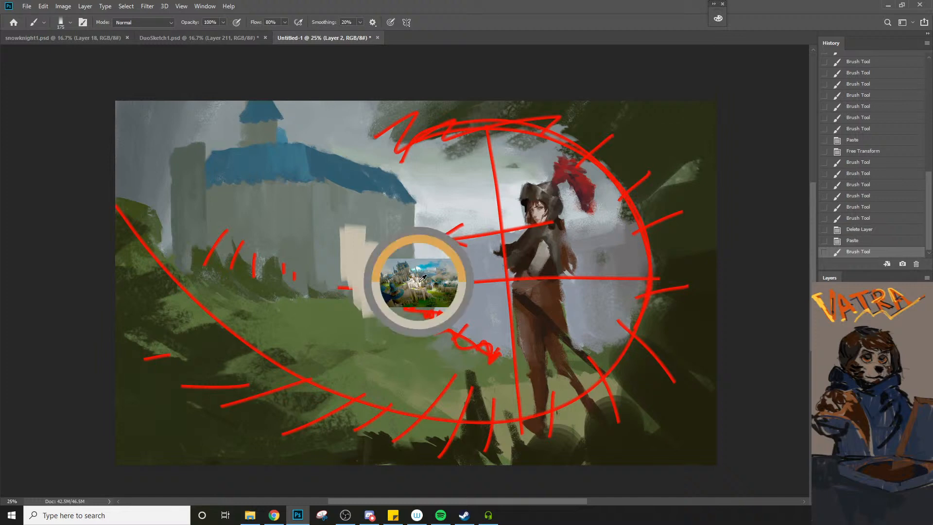
pyautogui.moveTo(358, 226); pyautogui.dragTo(367, 293)
pyautogui.moveTo(369, 258); pyautogui.dragTo(373, 275)
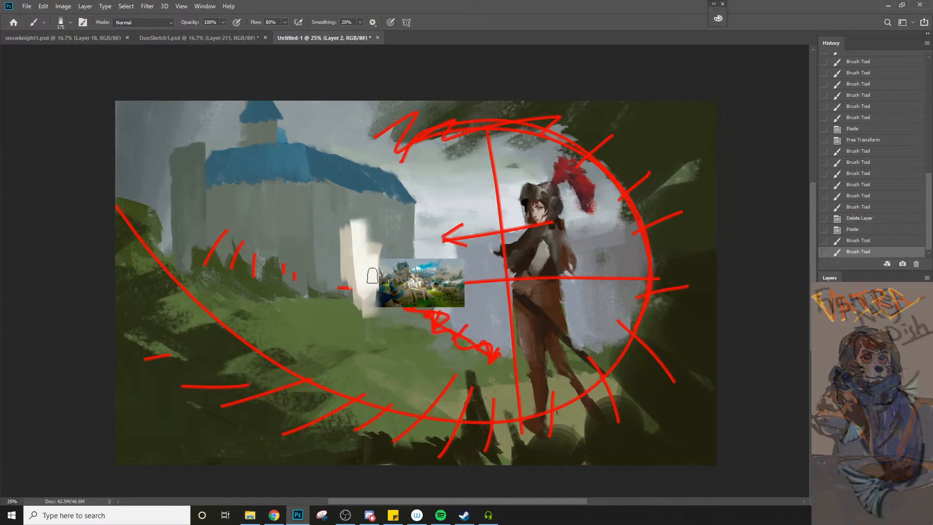
pyautogui.moveTo(374, 241)
pyautogui.mouseDown()
pyautogui.moveTo(384, 243)
pyautogui.moveTo(347, 280)
pyautogui.mouseUp()
pyautogui.moveTo(341, 266); pyautogui.dragTo(358, 267)
pyautogui.moveTo(360, 272); pyautogui.dragTo(367, 291)
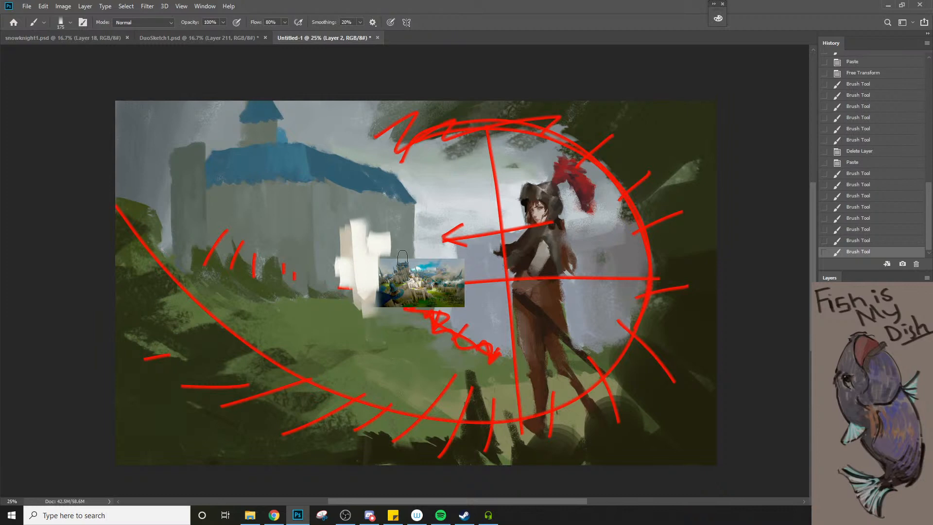
# Paint a grey shadow wall beside the sunlit blocks, using the castle wall's colour over the reference's left edge
pyautogui.press('e')
pyautogui.press('b')
pyautogui.keyDown('alt'); pyautogui.click(401, 243); pyautogui.keyUp('alt')
pyautogui.moveTo(393, 258)
pyautogui.mouseDown()
pyautogui.moveTo(388, 329)
pyautogui.moveTo(406, 304)
pyautogui.moveTo(409, 317)
pyautogui.moveTo(380, 254)
pyautogui.mouseUp()
# Add a light blue highlight to the castle roof and near-white sunlit wall strokes directly beneath it
pyautogui.press(']')
pyautogui.press(']')
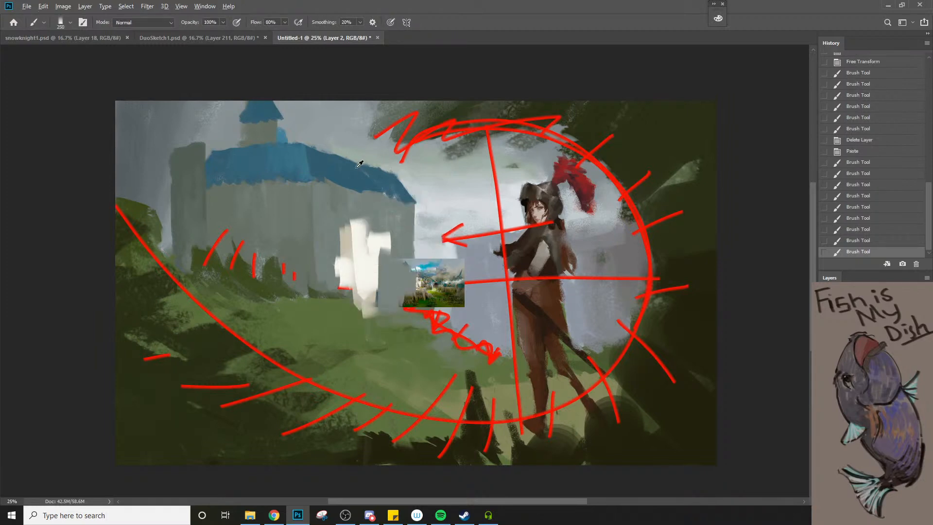
pyautogui.keyDown('alt'); pyautogui.click(431, 262); pyautogui.keyUp('alt')
pyautogui.moveTo(333, 163)
pyautogui.mouseDown()
pyautogui.moveTo(361, 190)
pyautogui.moveTo(356, 225)
pyautogui.mouseUp()
pyautogui.press('[')
pyautogui.press('[')
pyautogui.moveTo(361, 194); pyautogui.dragTo(372, 226)
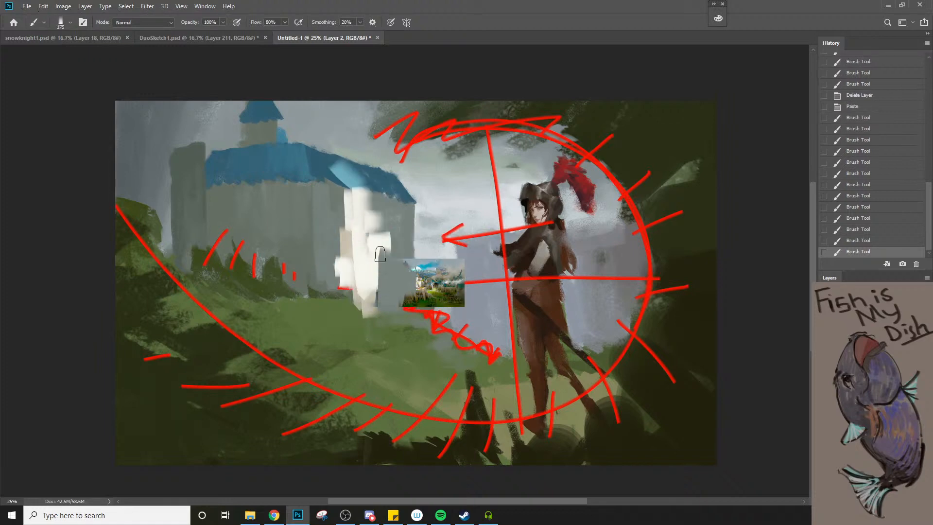
# Extend the grey shadow wall to the right over more of the pasted reference
pyautogui.keyDown('alt'); pyautogui.click(391, 275); pyautogui.keyUp('alt')
pyautogui.moveTo(408, 266); pyautogui.dragTo(409, 304)
pyautogui.keyDown('alt'); pyautogui.click(431, 249); pyautogui.keyUp('alt')
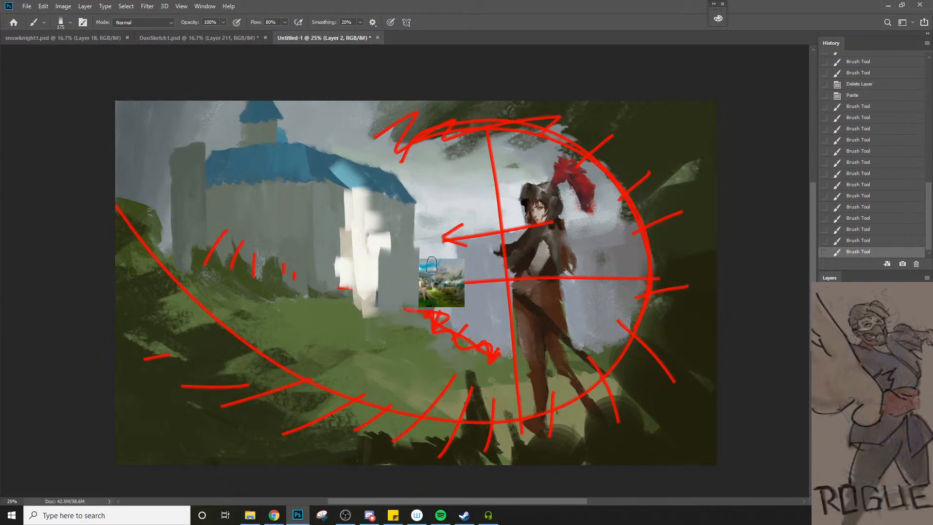
# Paint over the pasted Castle reference with near-white and the surrounding blue-grey background colour, leaving a pale strip beside the shadow wall
pyautogui.moveTo(428, 258)
pyautogui.mouseDown()
pyautogui.moveTo(428, 327)
pyautogui.moveTo(462, 320)
pyautogui.moveTo(482, 336)
pyautogui.moveTo(495, 300)
pyautogui.moveTo(480, 315)
pyautogui.moveTo(467, 308)
pyautogui.moveTo(450, 320)
pyautogui.mouseUp()
pyautogui.keyDown('alt'); pyautogui.click(493, 300); pyautogui.keyUp('alt')
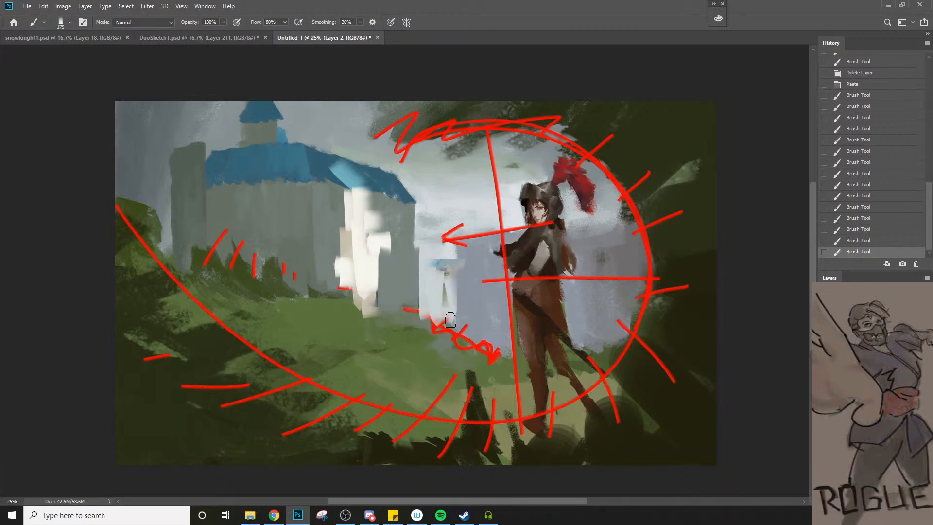
pyautogui.rightClick(450, 319)
pyautogui.moveTo(427, 264)
pyautogui.mouseDown()
pyautogui.moveTo(450, 260)
pyautogui.moveTo(473, 296)
pyautogui.moveTo(439, 315)
pyautogui.mouseUp()
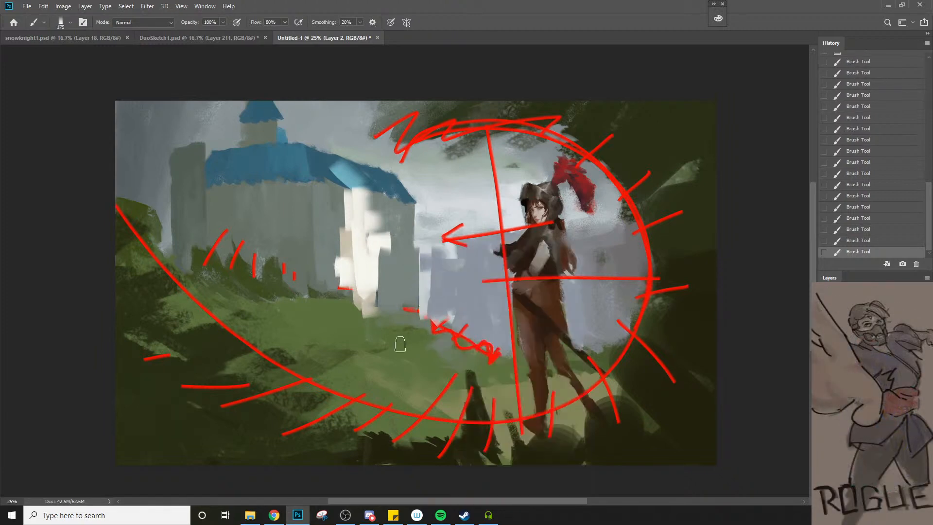
# Cover the base of the sunlit walls with grass green and trim their left edge with the castle's wall grey
pyautogui.keyDown('alt'); pyautogui.click(334, 309); pyautogui.keyUp('alt')
pyautogui.moveTo(339, 300); pyautogui.dragTo(362, 302)
pyautogui.moveTo(361, 303); pyautogui.dragTo(398, 315)
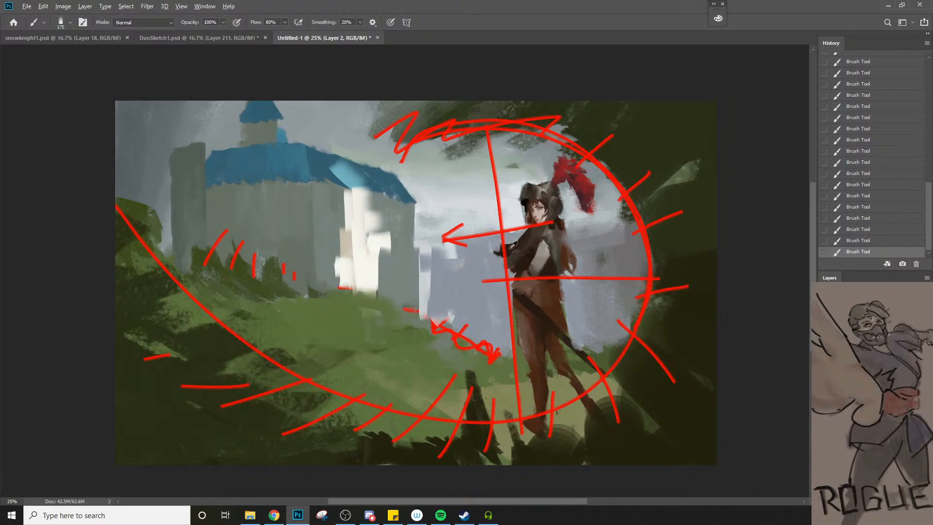
pyautogui.keyDown('alt'); pyautogui.click(334, 232); pyautogui.keyUp('alt')
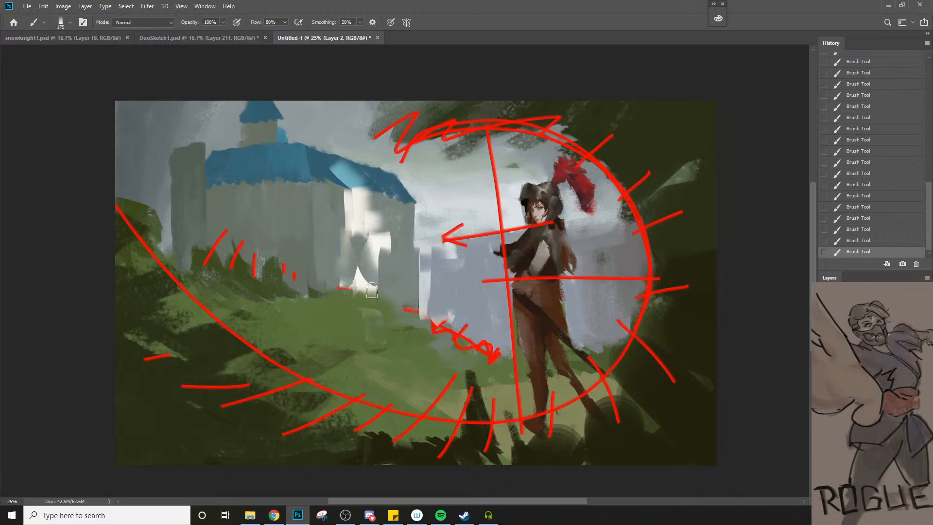
pyautogui.hotkey('ctrl', 'z')
pyautogui.moveTo(342, 233)
pyautogui.mouseDown()
pyautogui.moveTo(386, 301)
pyautogui.moveTo(360, 297)
pyautogui.mouseUp()
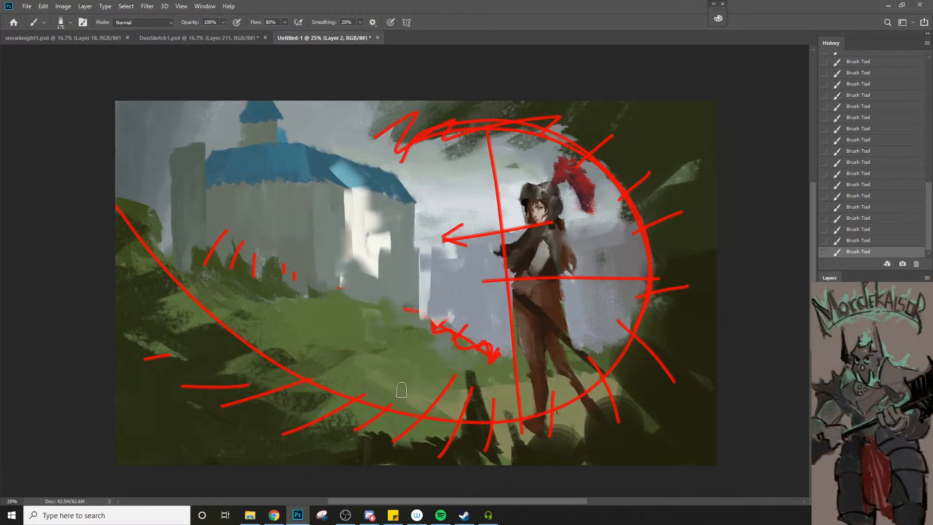
# Add near-white sunlit strokes to the castle's small tower under its blue roof, and reduce the brush size to 90
pyautogui.keyDown('alt'); pyautogui.click(355, 173); pyautogui.keyUp('alt')
pyautogui.moveTo(265, 106)
pyautogui.mouseDown()
pyautogui.moveTo(281, 117)
pyautogui.moveTo(268, 138)
pyautogui.moveTo(280, 127)
pyautogui.mouseUp()
pyautogui.press('[')
pyautogui.press('[')
pyautogui.press('[')
pyautogui.press('[')
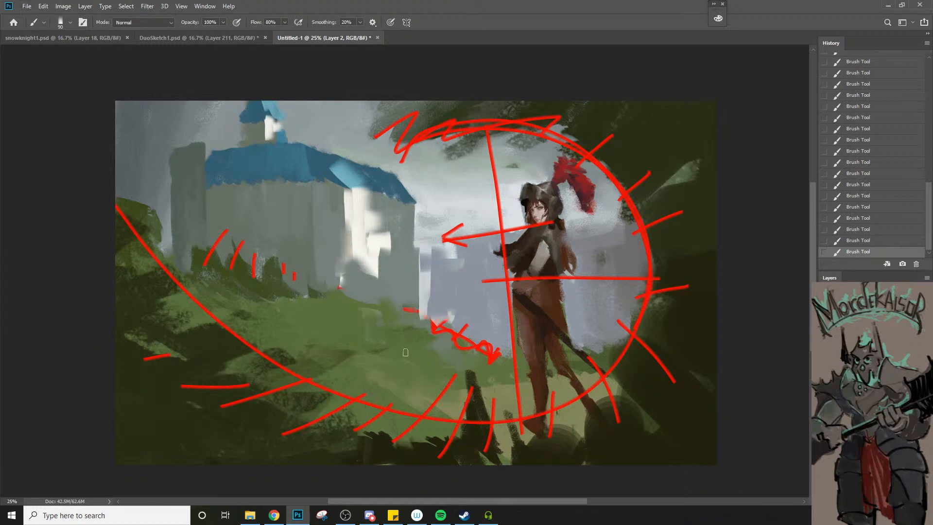
# Undo the latest trial strokes and hide the repaint layer to compare against the original castle
pyautogui.keyDown('alt'); pyautogui.click(404, 365); pyautogui.keyUp('alt')
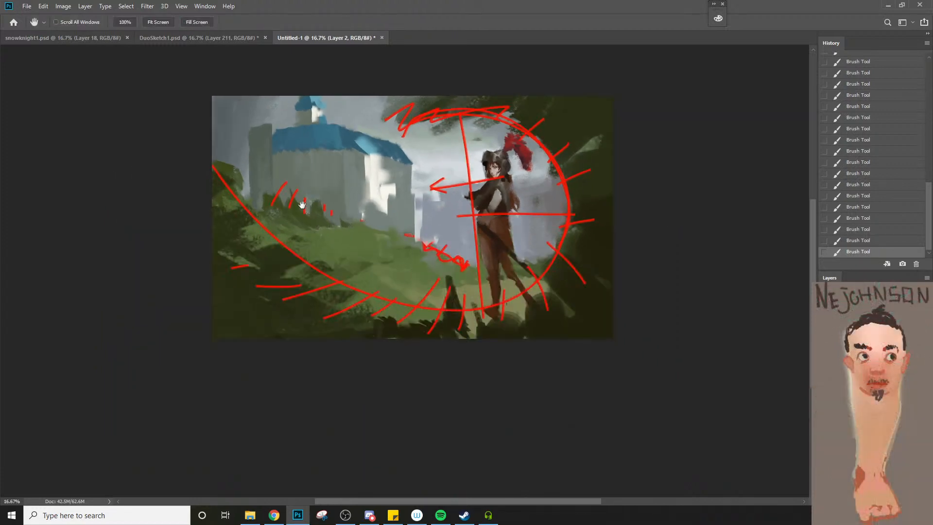
pyautogui.keyDown('alt'); pyautogui.click(557, 295); pyautogui.keyUp('alt')
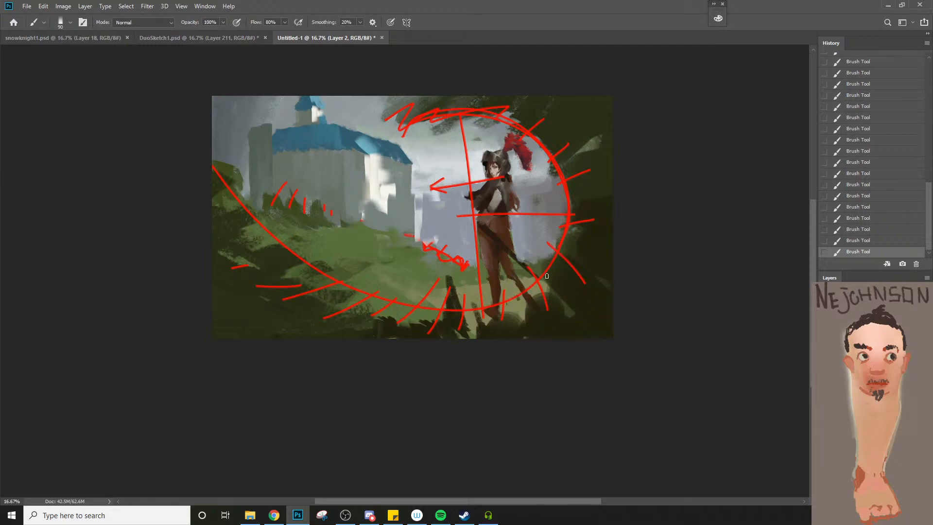
pyautogui.hotkey('ctrl', 'z')
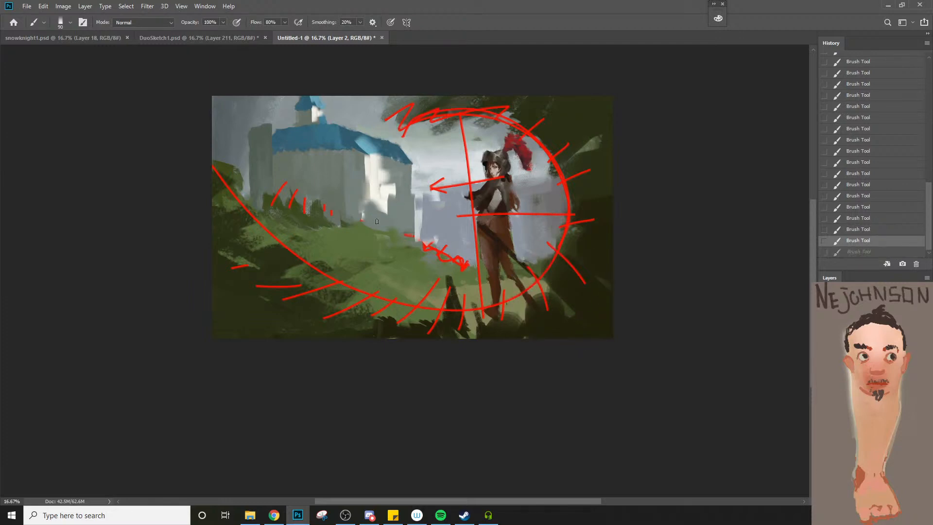
pyautogui.moveTo(335, 202); pyautogui.dragTo(444, 248)
pyautogui.hotkey('ctrl', 'z')
pyautogui.hotkey('ctrl', ',')
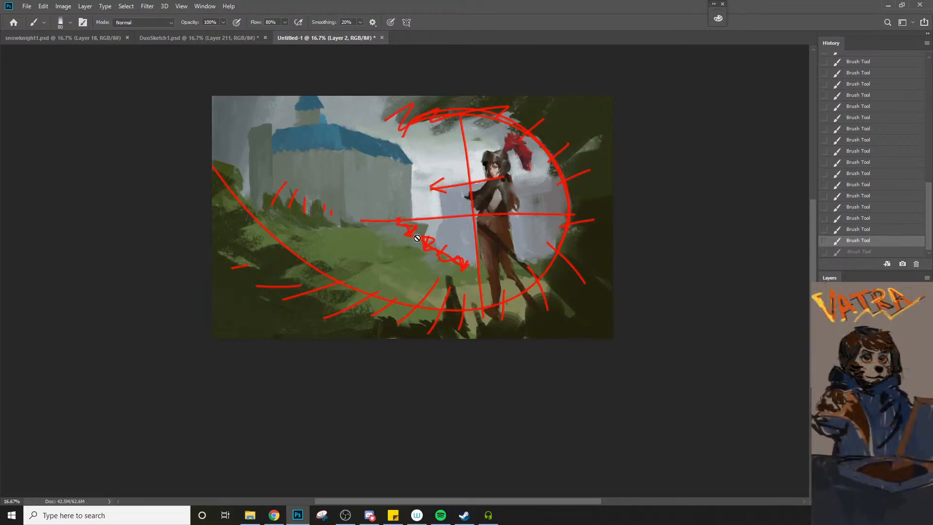
# Set the foreground colour to a very dark olive, 11110a, and return to a closer view of the painting
pyautogui.press('n')
pyautogui.moveTo(609, 243); pyautogui.dragTo(608, 251)
pyautogui.click(761, 135)
pyautogui.press('space')
pyautogui.moveTo(496, 233); pyautogui.dragTo(504, 310)
pyautogui.click(505, 310)
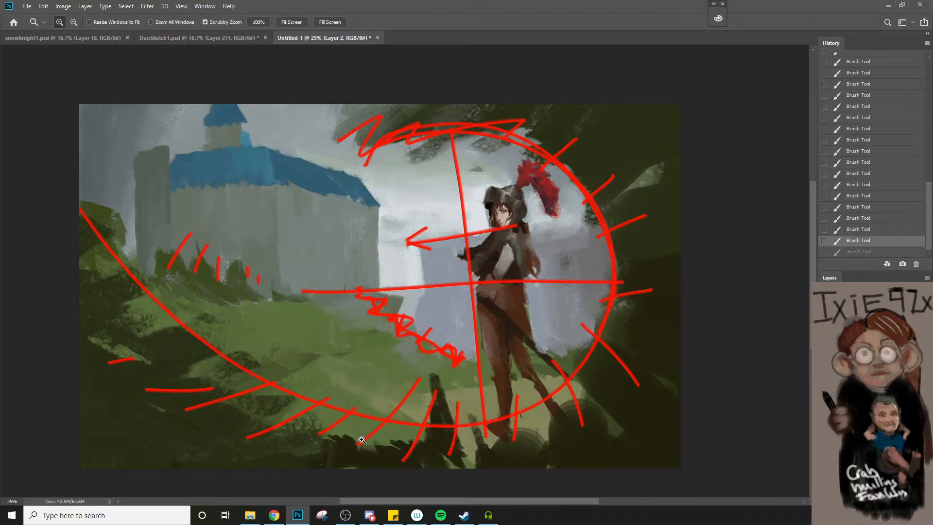
pyautogui.hotkey('alt', 'Tab')
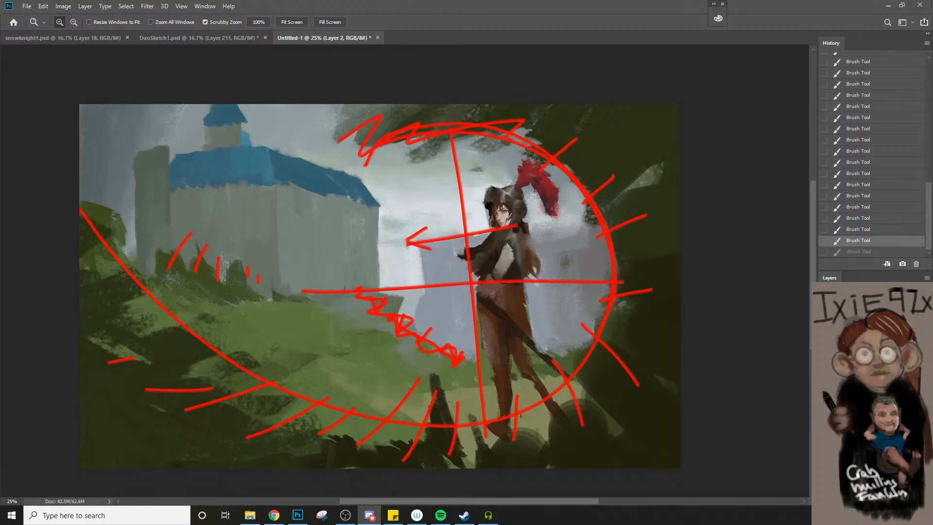
pyautogui.hotkey('alt', 'Tab')
pyautogui.hotkey('alt', 'Tab')
pyautogui.hotkey('alt', 'Tab')
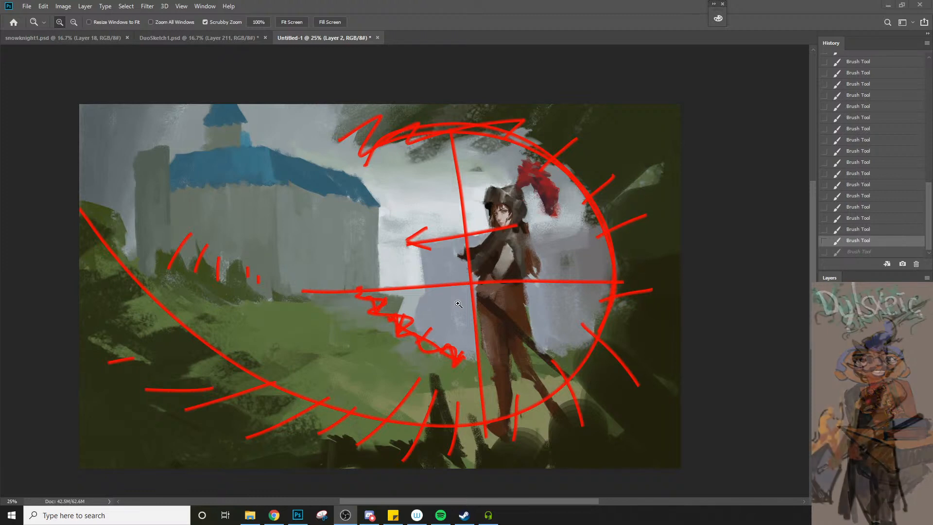
# Set the foreground colour to near-black, 020201
pyautogui.press('n')
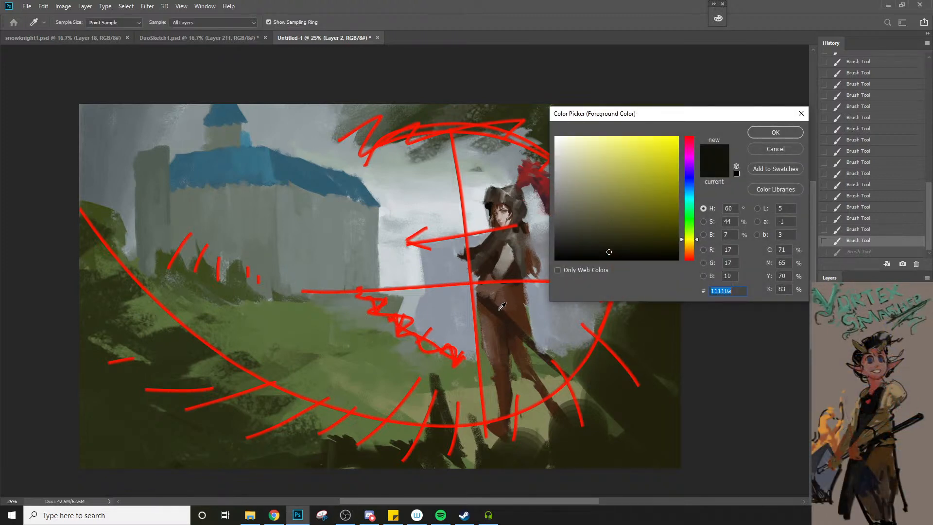
pyautogui.click(628, 259)
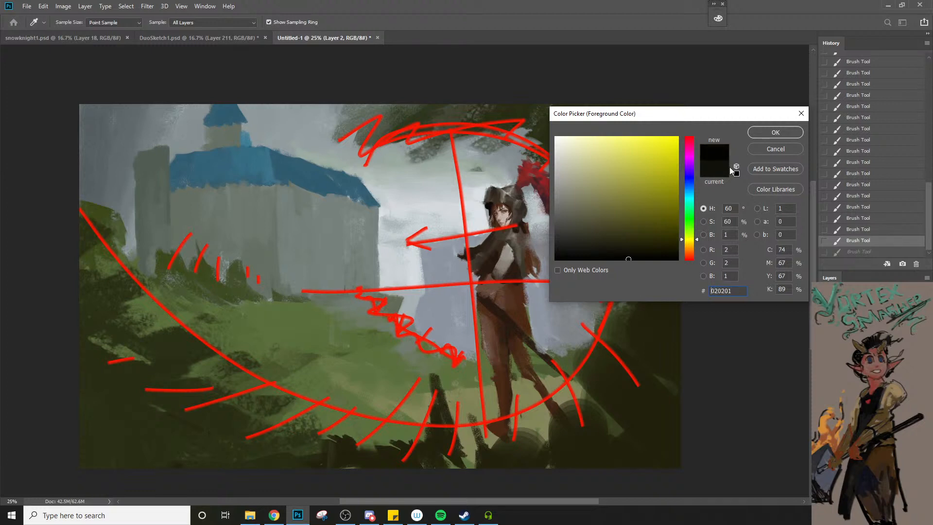
pyautogui.click(761, 135)
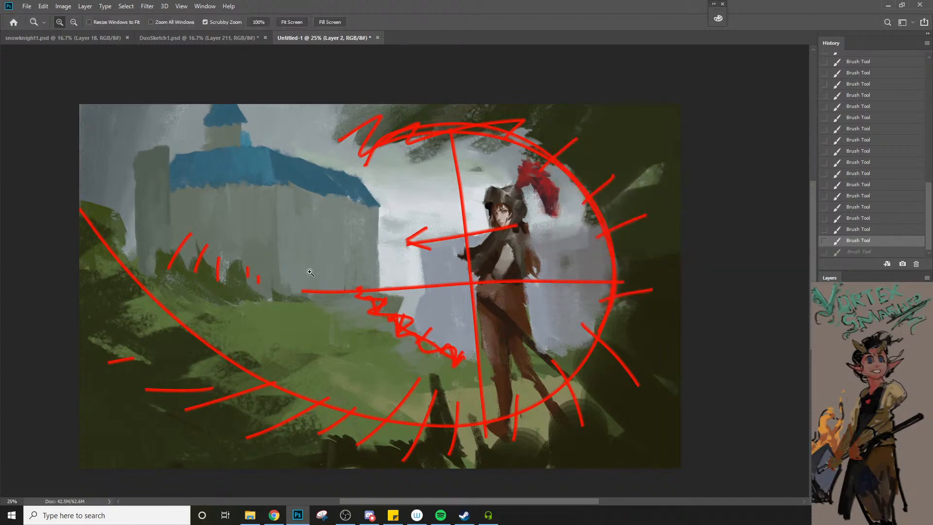
# Change the foreground colour to a pale yellow-beige, c2c297
pyautogui.press('b')
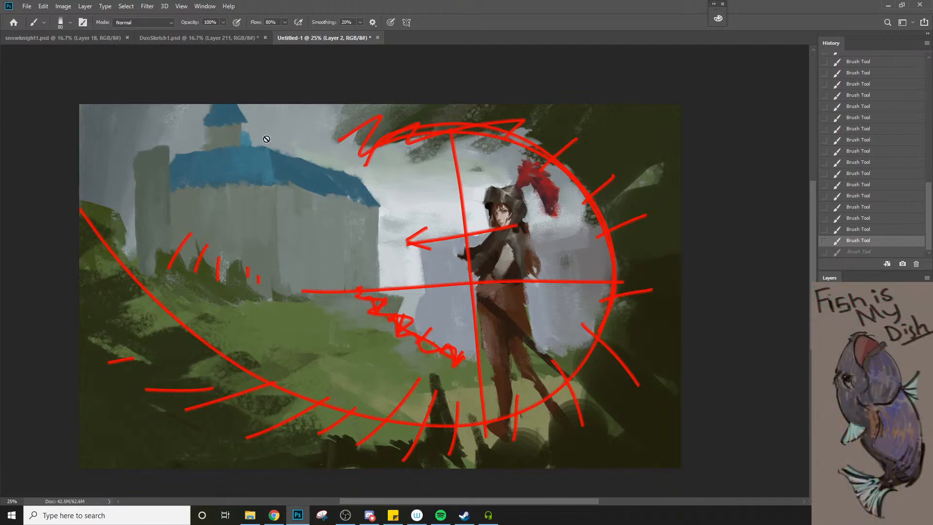
pyautogui.press('n')
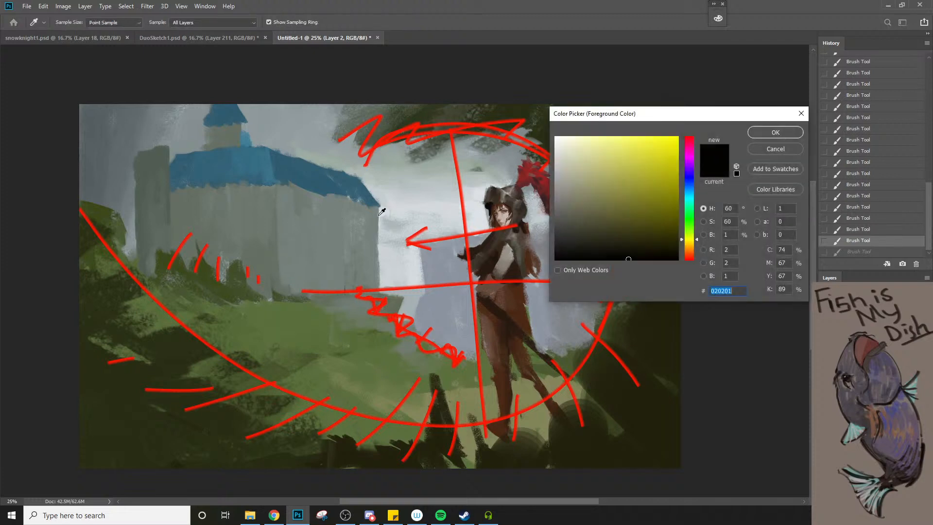
pyautogui.click(558, 153)
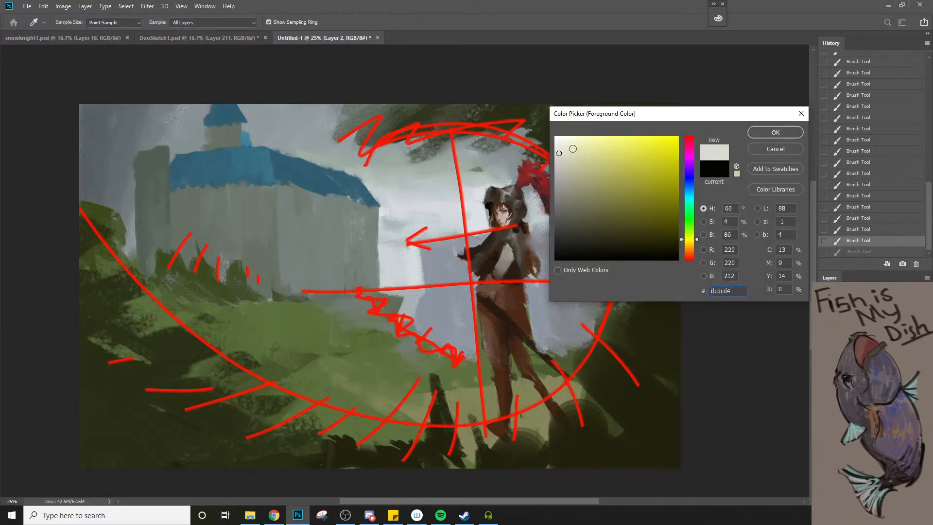
pyautogui.click(775, 133)
# Change the foreground colour from the castle wall's grey to a light warm grey, b7b7a9
pyautogui.press('n')
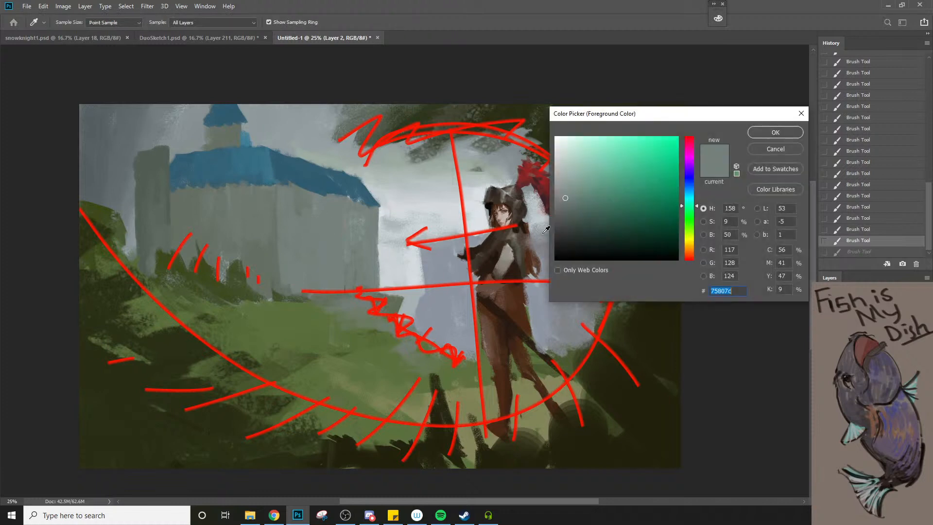
pyautogui.click(563, 171)
pyautogui.click(688, 243)
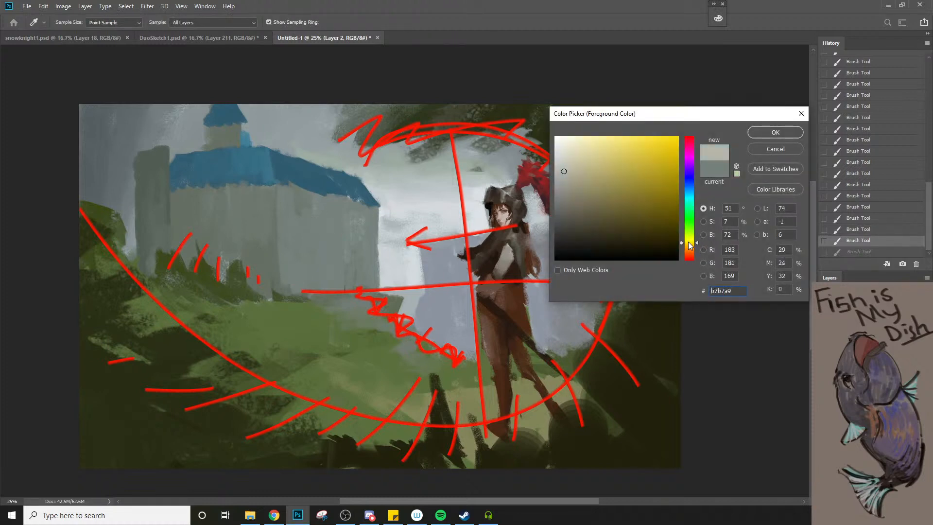
pyautogui.click(754, 136)
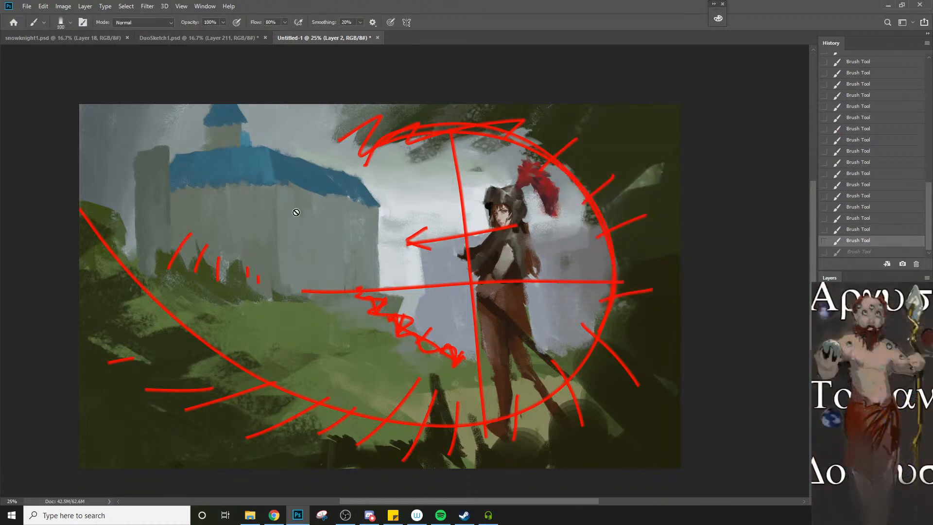
# With the repaint layer hidden, paint a pale sunlit strip down the castle's front corner on Layer 1 and touch the small tower
pyautogui.click(824, 327)
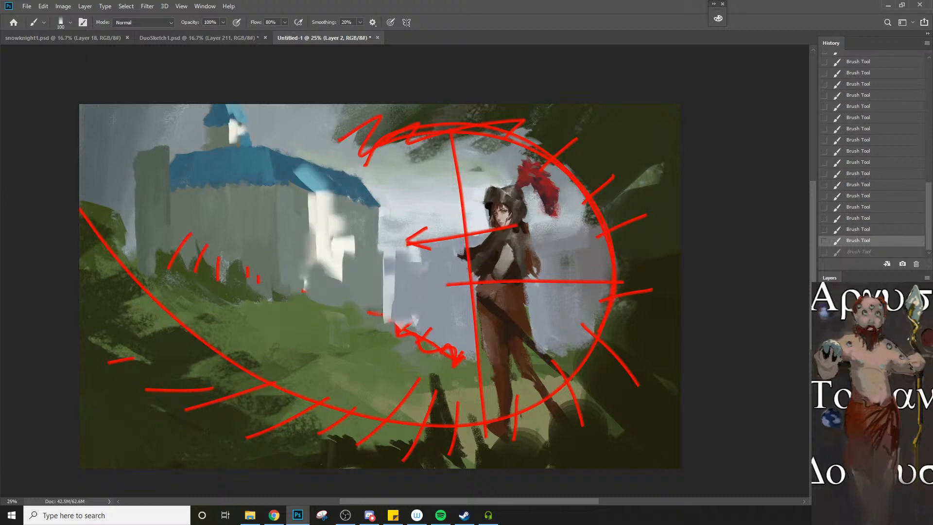
pyautogui.click(824, 326)
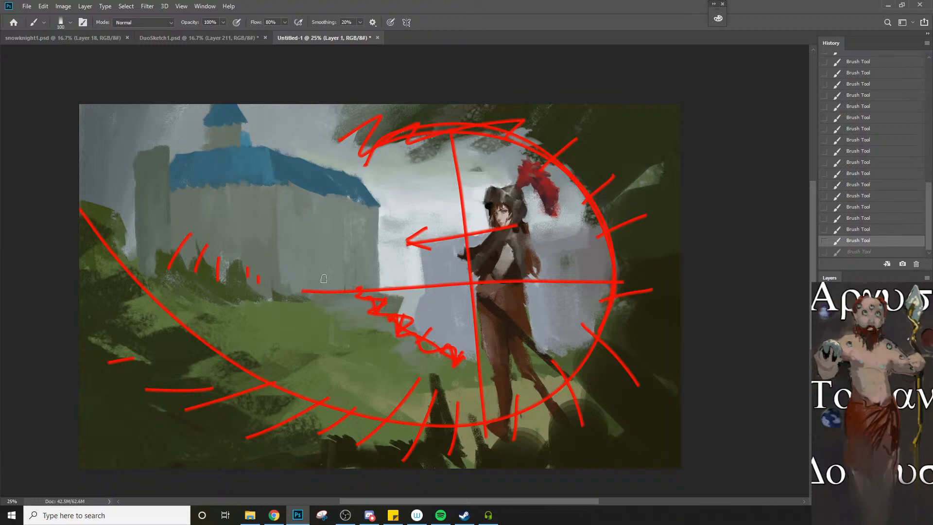
pyautogui.press(']')
pyautogui.moveTo(285, 181); pyautogui.dragTo(290, 311)
pyautogui.moveTo(234, 121); pyautogui.dragTo(236, 140)
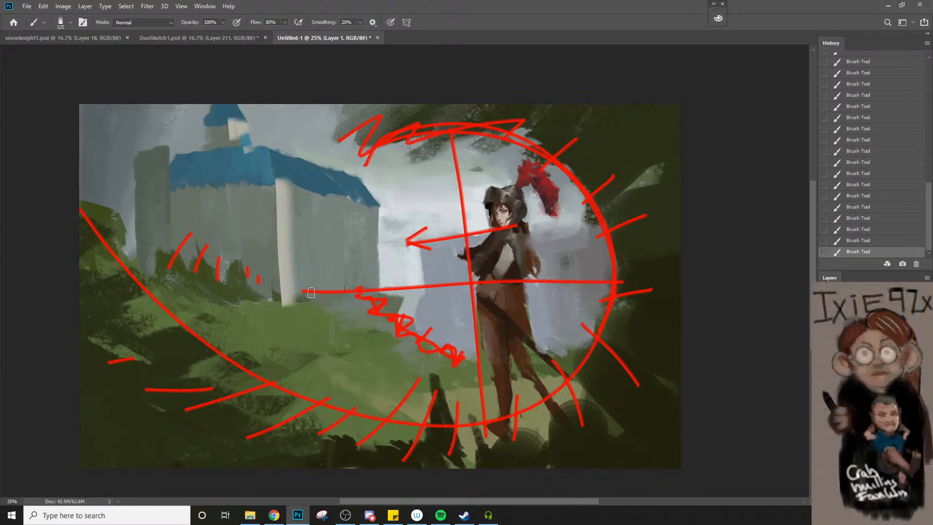
pyautogui.moveTo(311, 292); pyautogui.dragTo(296, 294)
# Close the Untitled-1 document without saving its changes
pyautogui.press('[')
pyautogui.click(378, 38)
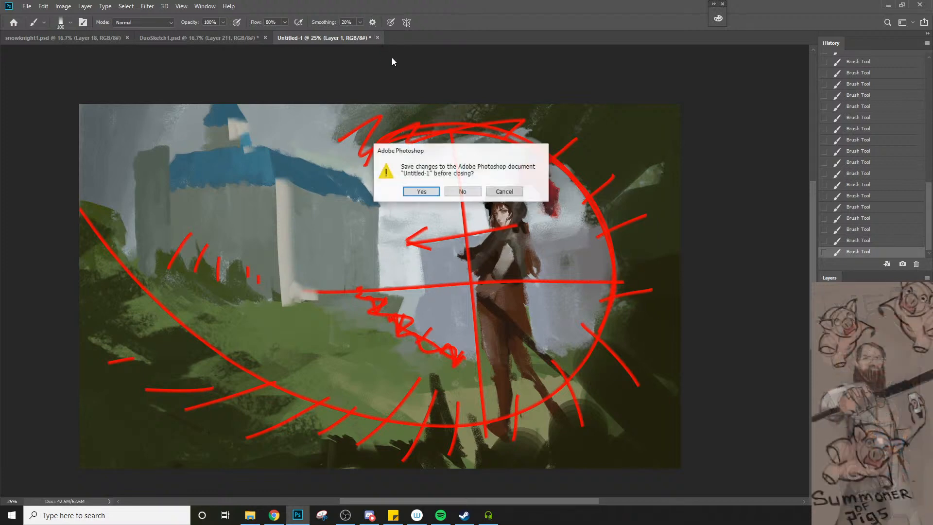
pyautogui.click(470, 192)
# Try a brush stroke along the lower edge of the man's belt pouch in DuoSketch1.psd
pyautogui.press('h')
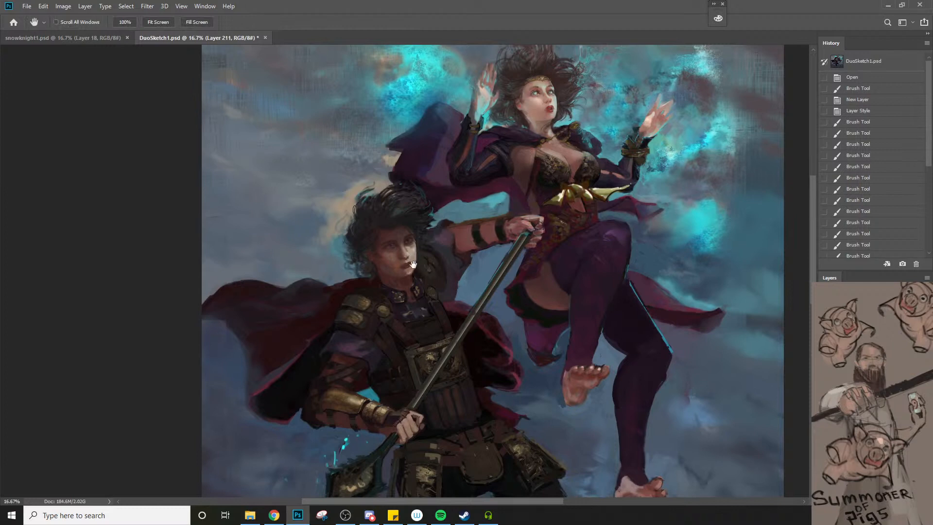
pyautogui.moveTo(392, 310); pyautogui.dragTo(379, 292)
pyautogui.press('z')
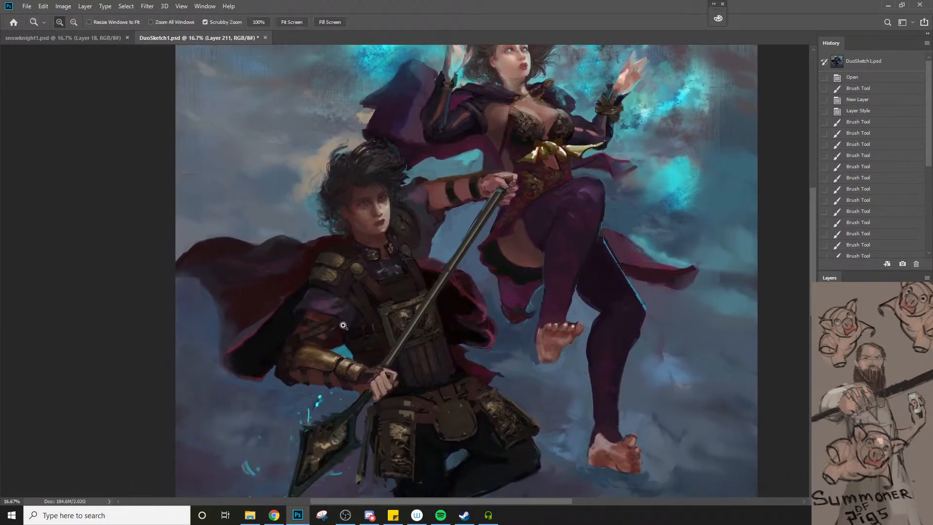
pyautogui.click(473, 416)
pyautogui.press('b')
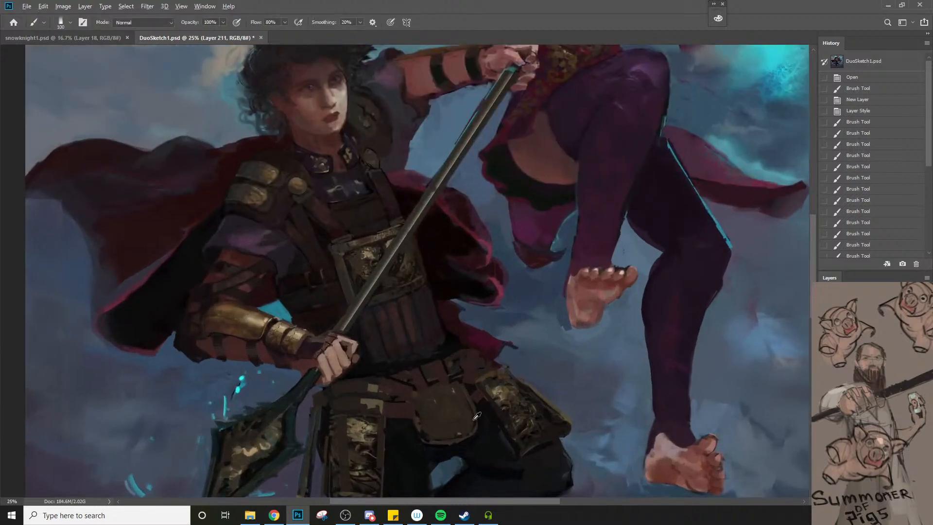
pyautogui.keyDown('alt'); pyautogui.click(504, 410); pyautogui.keyUp('alt')
pyautogui.press('[')
pyautogui.press('[')
pyautogui.moveTo(458, 435); pyautogui.dragTo(436, 438)
pyautogui.hotkey('ctrl', 'z')
# Paint along the left side and top flap of the man's belt pouch with a brush of size 70
pyautogui.press('[')
pyautogui.press('[')
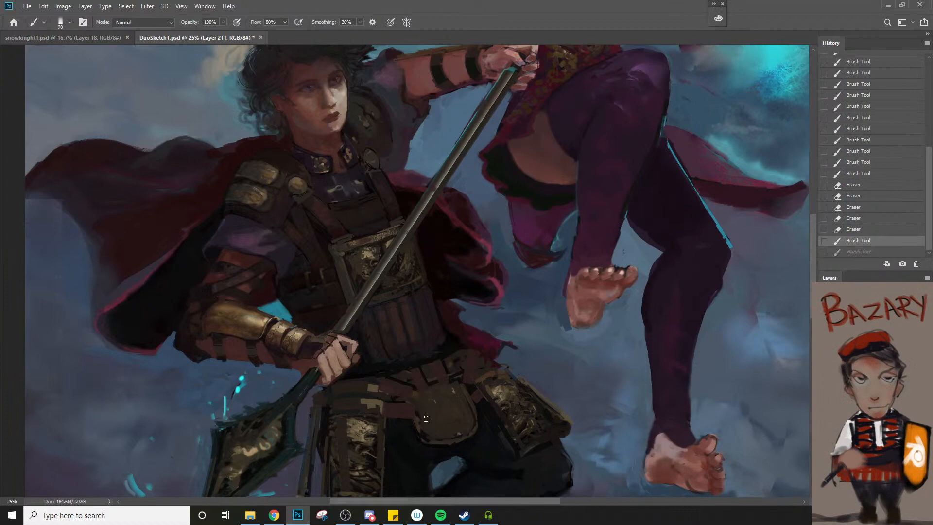
pyautogui.moveTo(421, 407); pyautogui.dragTo(436, 442)
pyautogui.moveTo(417, 398); pyautogui.dragTo(423, 392)
pyautogui.moveTo(422, 393); pyautogui.dragTo(471, 395)
pyautogui.moveTo(470, 393); pyautogui.dragTo(474, 406)
pyautogui.hotkey('alt', 'space')
pyautogui.keyDown('alt'); pyautogui.click(461, 440); pyautogui.keyUp('alt')
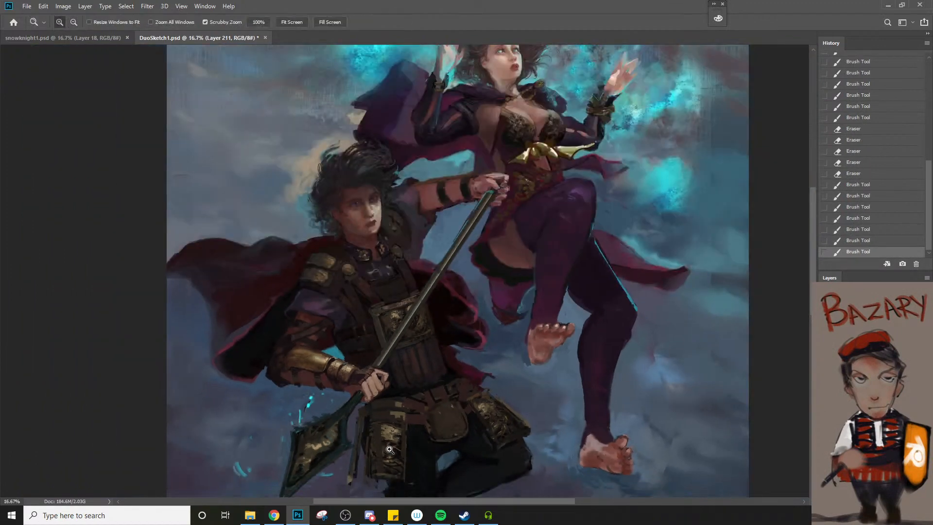
# Paint short strokes over the upper part of the embossed armour plate hanging at the left of the man's belt
pyautogui.keyDown('ctrl'); pyautogui.click(379, 461); pyautogui.keyUp('ctrl')
pyautogui.keyDown('ctrl'); pyautogui.click(381, 461); pyautogui.keyUp('ctrl')
pyautogui.keyDown('alt'); pyautogui.click(390, 436); pyautogui.keyUp('alt')
pyautogui.moveTo(375, 428); pyautogui.dragTo(377, 437)
pyautogui.moveTo(388, 426)
pyautogui.mouseDown()
pyautogui.moveTo(392, 414)
pyautogui.moveTo(388, 433)
pyautogui.moveTo(398, 436)
pyautogui.mouseUp()
pyautogui.press(']')
pyautogui.keyDown('alt'); pyautogui.click(371, 421); pyautogui.keyUp('alt')
pyautogui.moveTo(389, 430); pyautogui.dragTo(406, 441)
pyautogui.moveTo(389, 426); pyautogui.dragTo(399, 435)
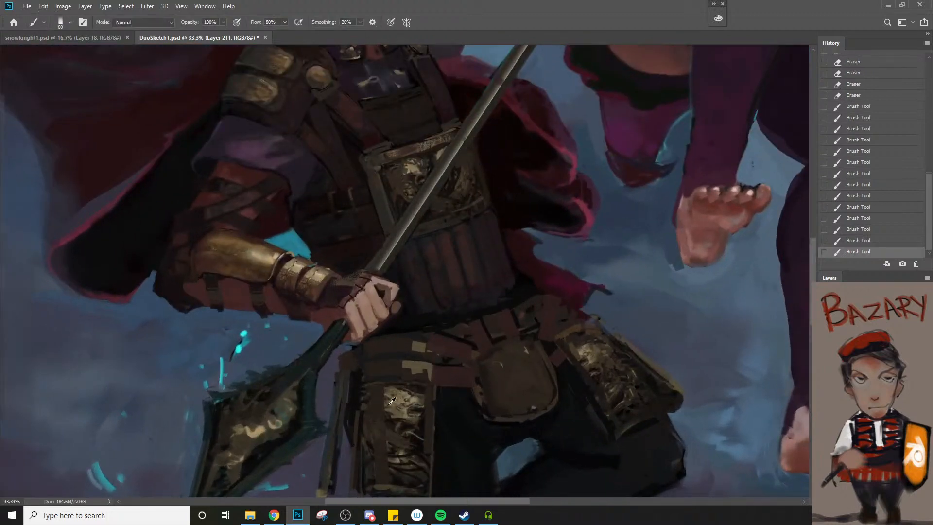
# Refine the top band and gold detail of the same hip armour plate, reducing the brush to size 35
pyautogui.keyDown('alt'); pyautogui.click(388, 404); pyautogui.keyUp('alt')
pyautogui.press('[')
pyautogui.moveTo(369, 408); pyautogui.dragTo(381, 408)
pyautogui.moveTo(376, 394)
pyautogui.mouseDown()
pyautogui.moveTo(375, 404)
pyautogui.moveTo(402, 392)
pyautogui.moveTo(425, 418)
pyautogui.mouseUp()
pyautogui.press('[')
pyautogui.keyDown('alt'); pyautogui.click(407, 399); pyautogui.keyUp('alt')
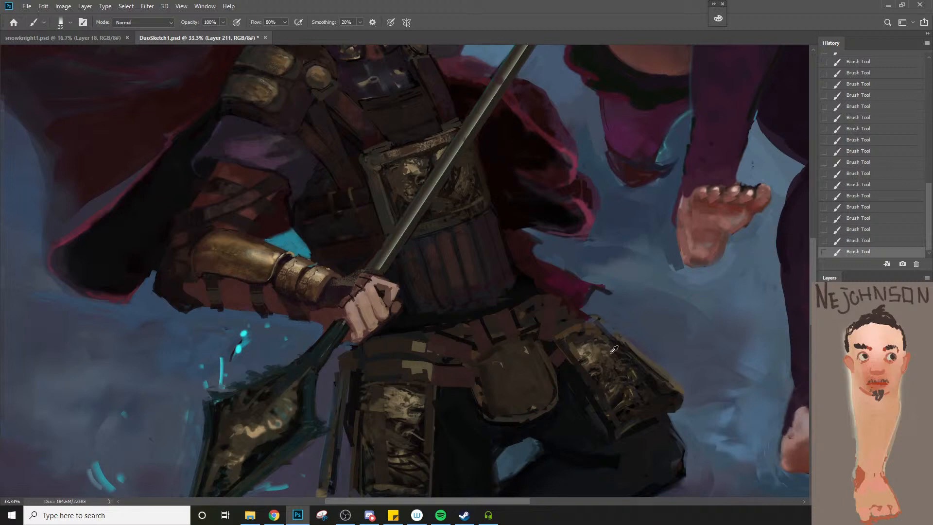
# Try small highlight dabs on the armour plate at the man's other hip, and undo the latest brush strokes
pyautogui.keyDown('alt'); pyautogui.click(589, 346); pyautogui.keyUp('alt')
pyautogui.keyDown('alt'); pyautogui.click(593, 342); pyautogui.keyUp('alt')
pyautogui.keyDown('alt'); pyautogui.click(592, 341); pyautogui.keyUp('alt')
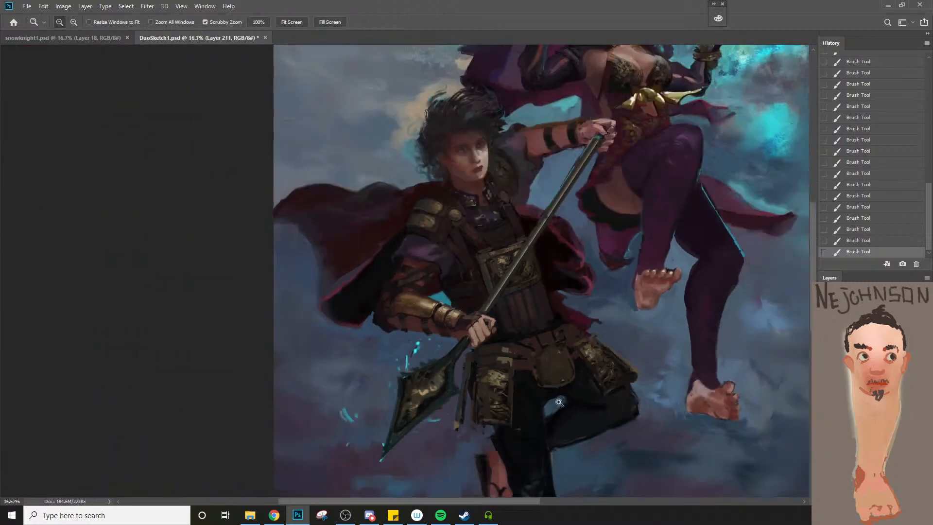
pyautogui.moveTo(510, 382)
pyautogui.mouseDown()
pyautogui.moveTo(472, 381)
pyautogui.moveTo(450, 365)
pyautogui.mouseUp()
pyautogui.hotkey('ctrl', 'z')
pyautogui.hotkey('ctrl', 'z')
pyautogui.hotkey('ctrl', 'z')
pyautogui.hotkey('ctrl', 'z')
pyautogui.hotkey('ctrl', 'z')
pyautogui.hotkey('ctrl', 'z')
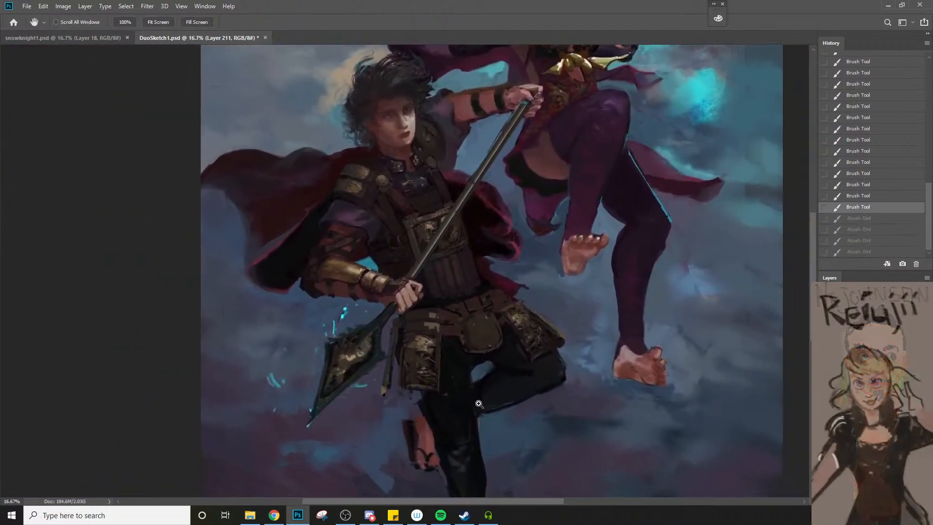
# Restore the undone brush strokes on the armour plate at the man's hip
pyautogui.keyDown('alt'); pyautogui.click(539, 316); pyautogui.keyUp('alt')
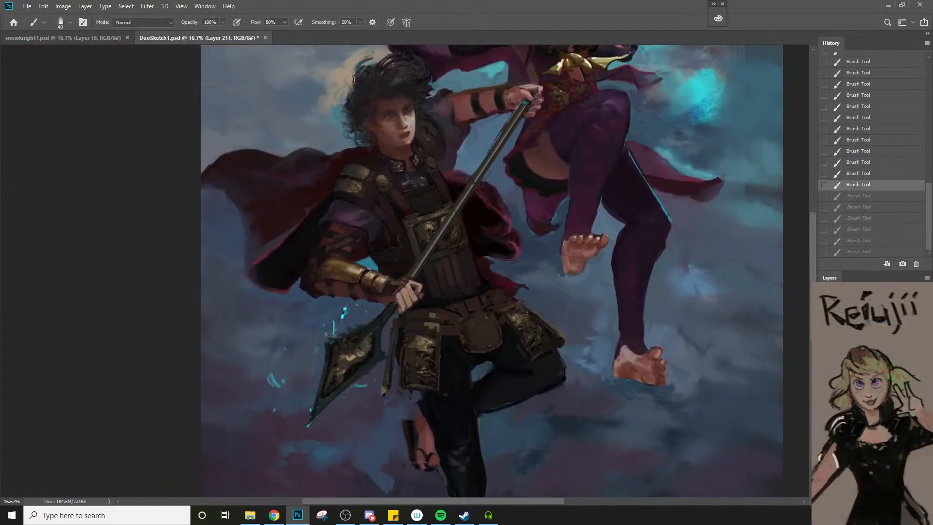
pyautogui.hotkey('ctrl', 'shift', 'z')
pyautogui.hotkey('ctrl', 'shift', 'z')
pyautogui.hotkey('ctrl', 'shift', 'z')
pyautogui.hotkey('ctrl', 'shift', 'z')
pyautogui.hotkey('ctrl', 'shift', 'z')
pyautogui.hotkey('ctrl', 'shift', 'z')
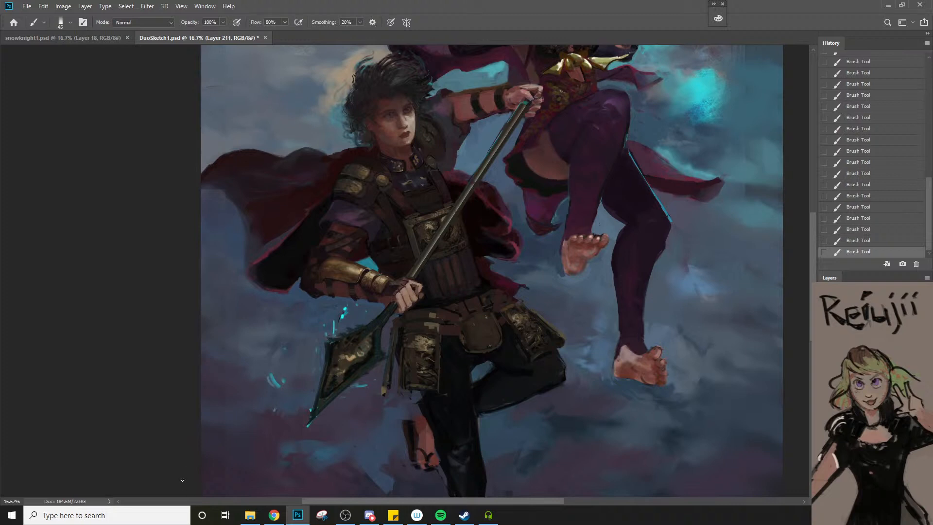
# Switch to Chrome and open Ruan Jia's ArtStation portfolio from the Castle artwork page
pyautogui.moveTo(274, 518)
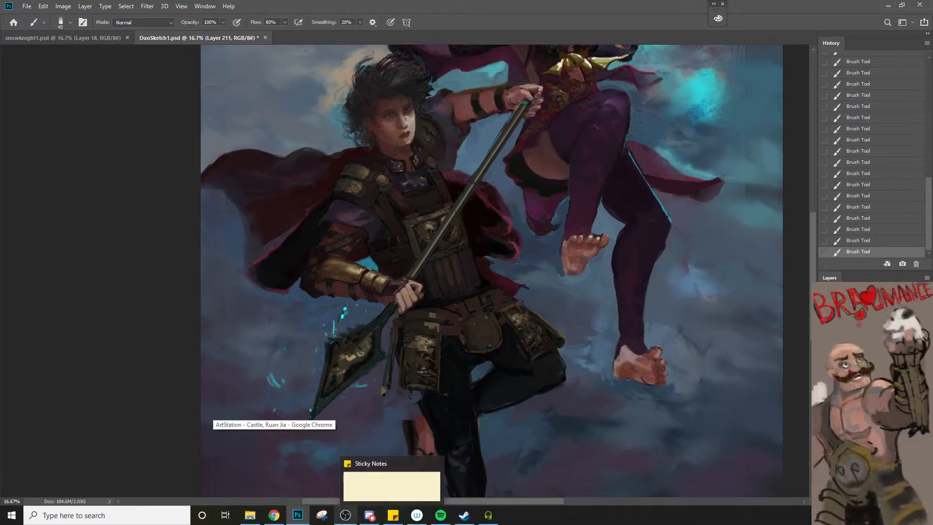
pyautogui.click(274, 479)
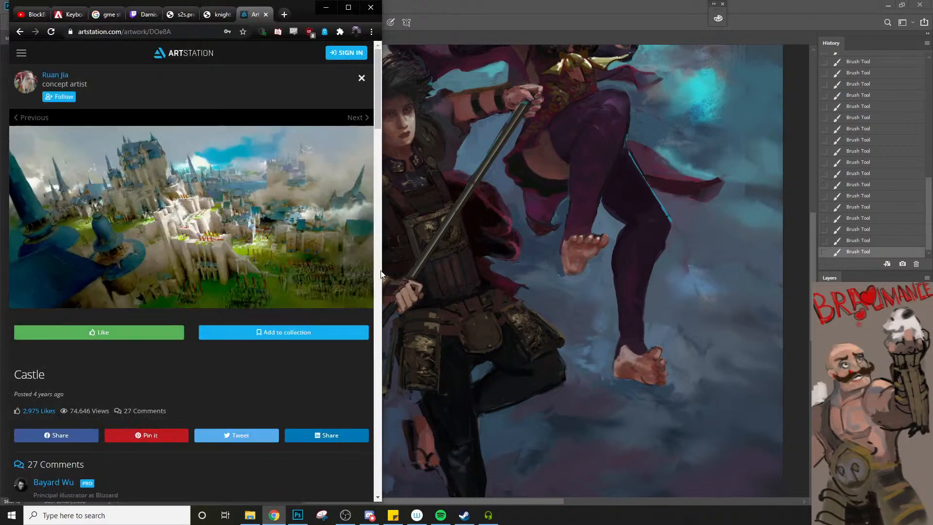
pyautogui.scroll(-3, 339, 266)
pyautogui.scroll(3, 135, 270)
pyautogui.click(64, 77)
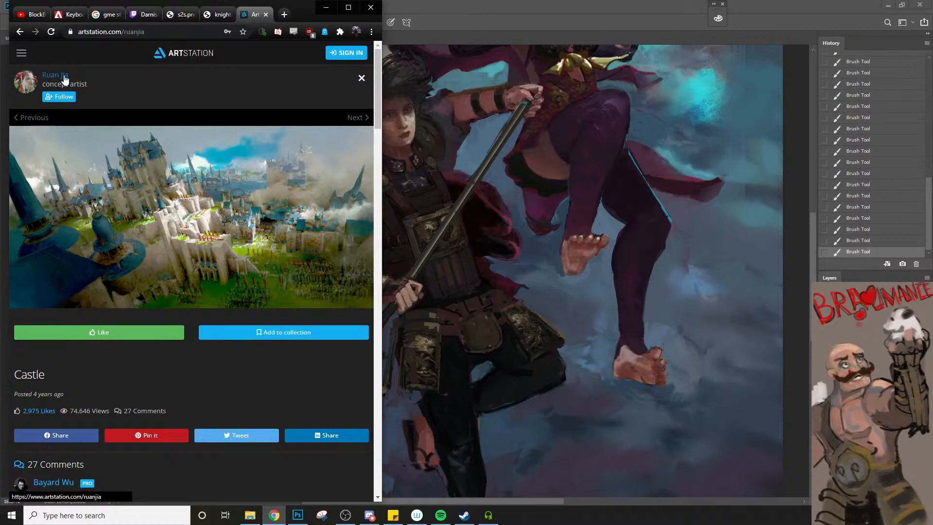
# Browse the portfolio, examine the painting of the silver-haired woman and bird above a white castle, and return to Photoshop
pyautogui.scroll(-3, 331, 426)
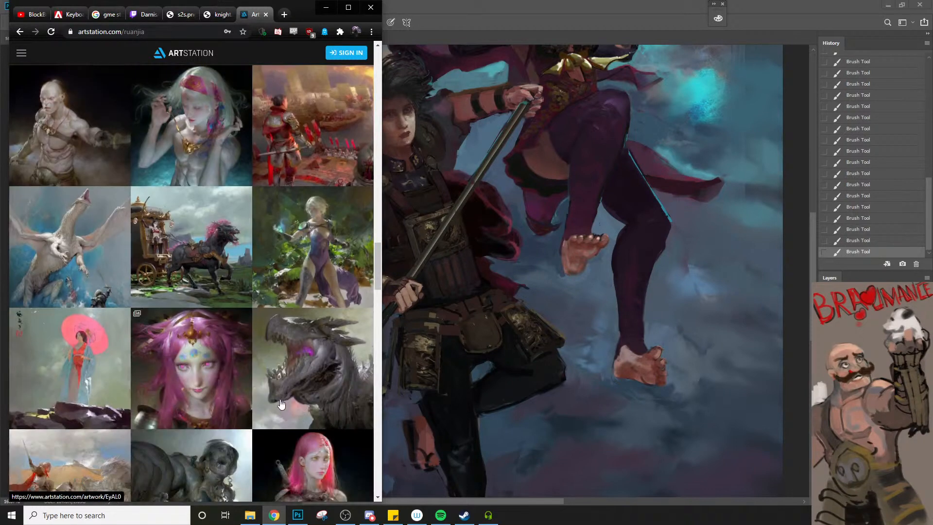
pyautogui.scroll(-6, 204, 372)
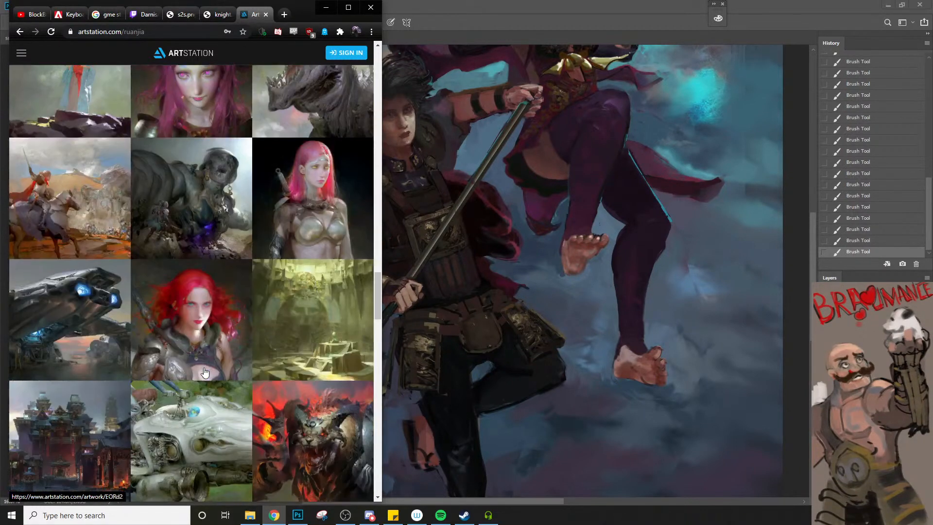
pyautogui.scroll(-3, 204, 372)
pyautogui.scroll(8, 205, 372)
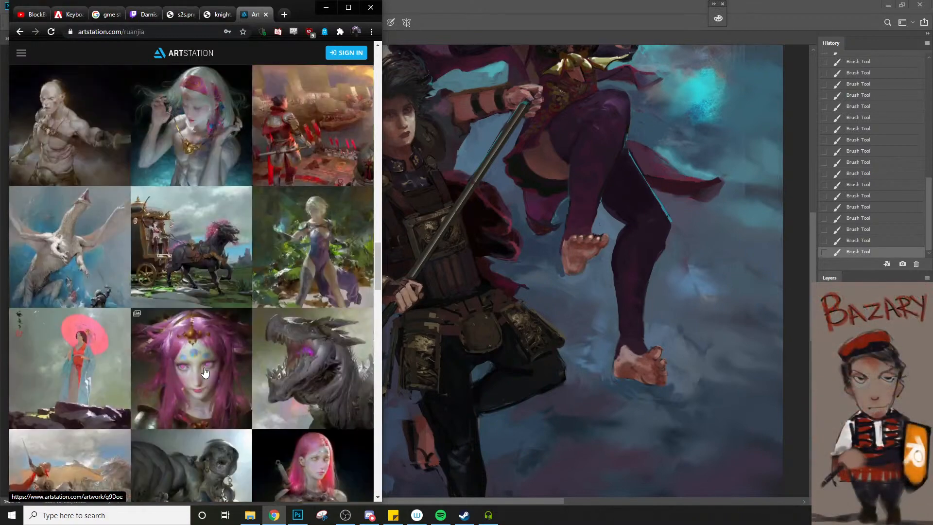
pyautogui.scroll(10, 204, 372)
pyautogui.scroll(10, 204, 372)
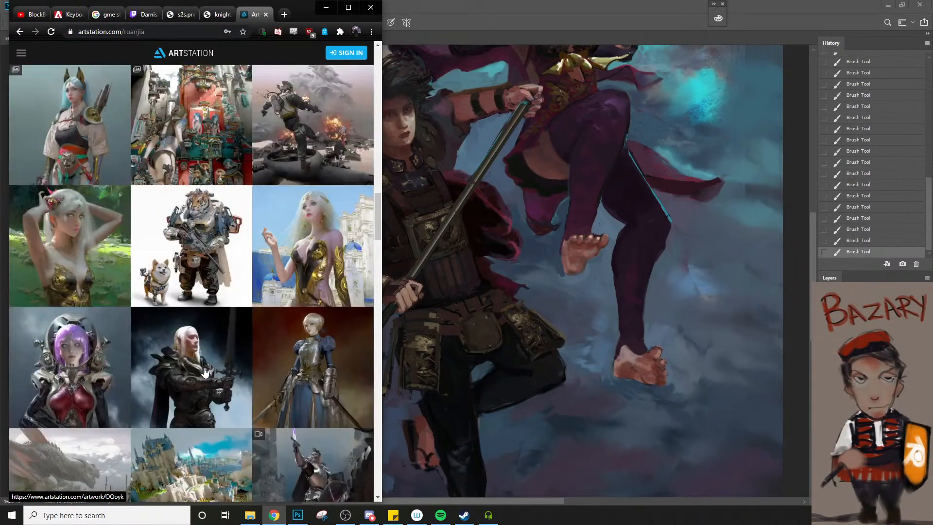
pyautogui.scroll(10, 205, 372)
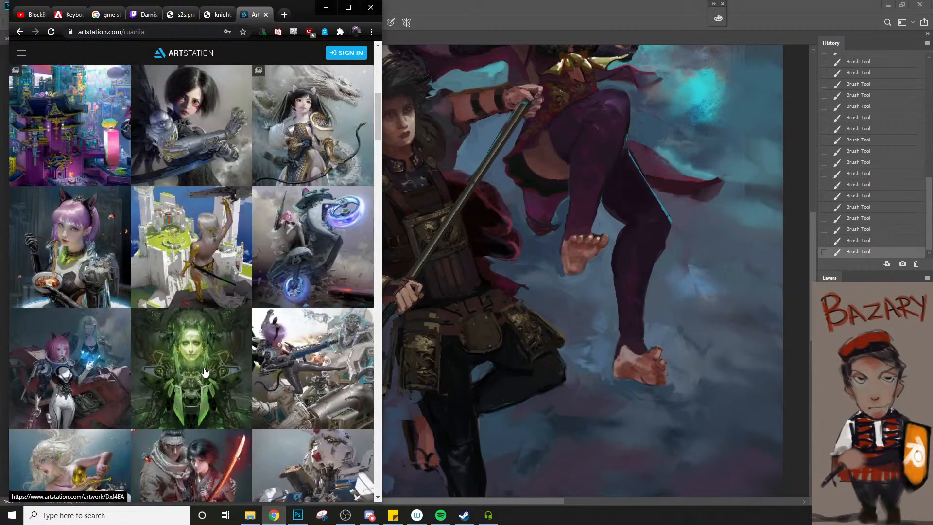
pyautogui.click(209, 278)
pyautogui.scroll(-3, 187, 342)
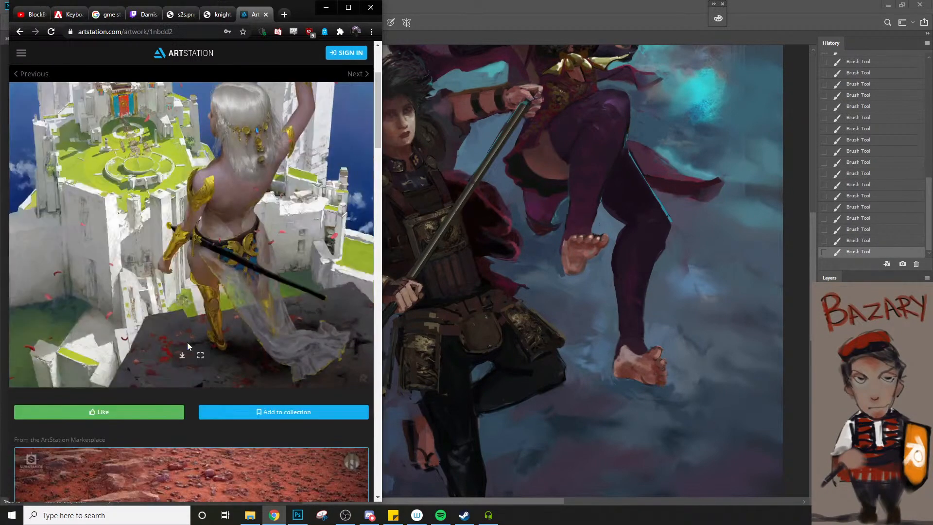
pyautogui.scroll(3, 187, 342)
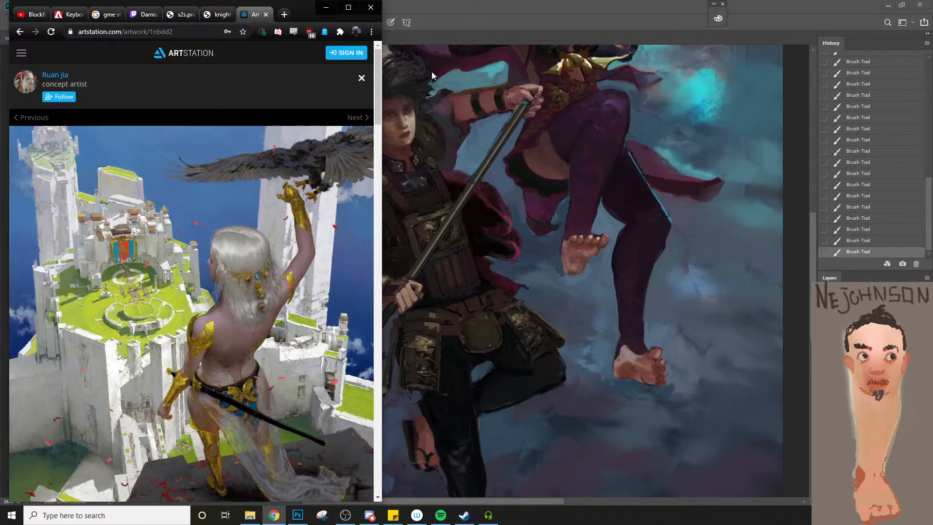
pyautogui.click(325, 8)
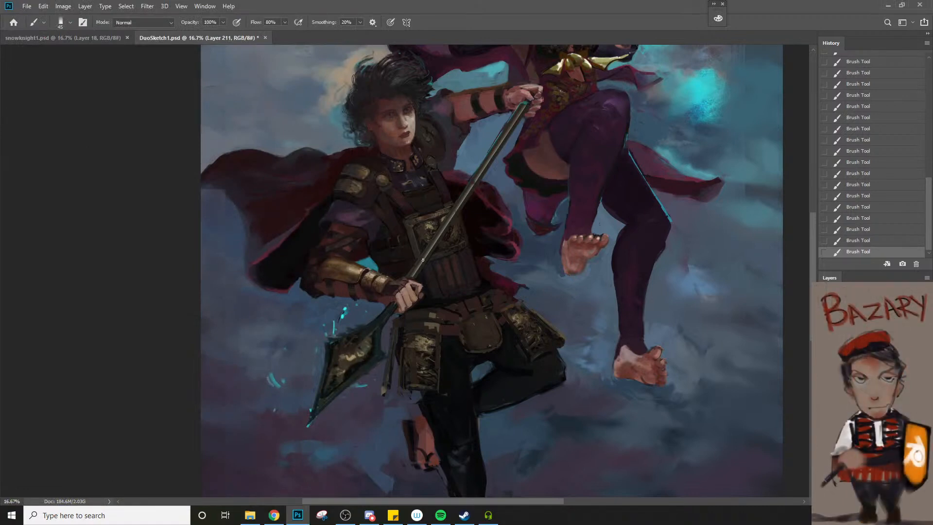
# Touch up the man's upper chest armour below the collar with small strokes, reducing the brush size
pyautogui.press('space')
pyautogui.moveTo(466, 241); pyautogui.dragTo(482, 288)
pyautogui.hotkey('ctrl', 'space')
pyautogui.keyDown('ctrl'); pyautogui.click(429, 298); pyautogui.keyUp('ctrl')
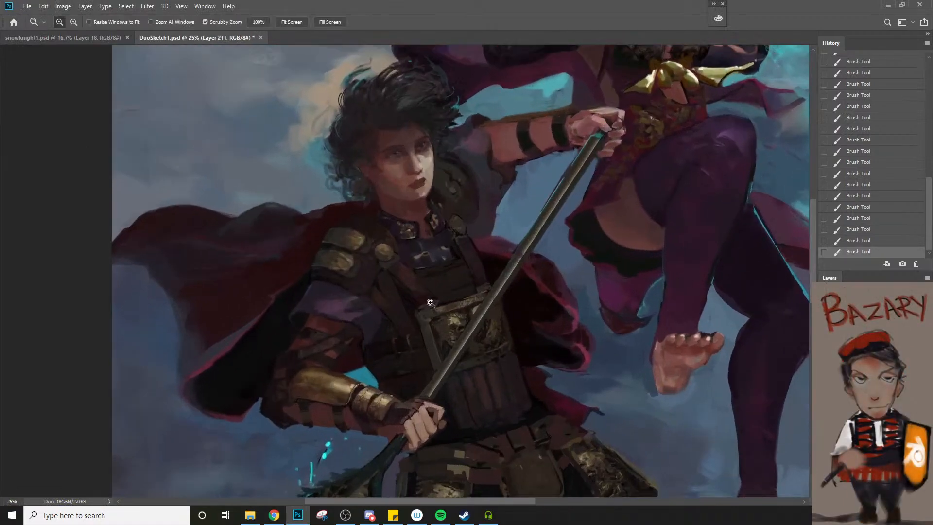
pyautogui.keyDown('ctrl'); pyautogui.click(430, 303); pyautogui.keyUp('ctrl')
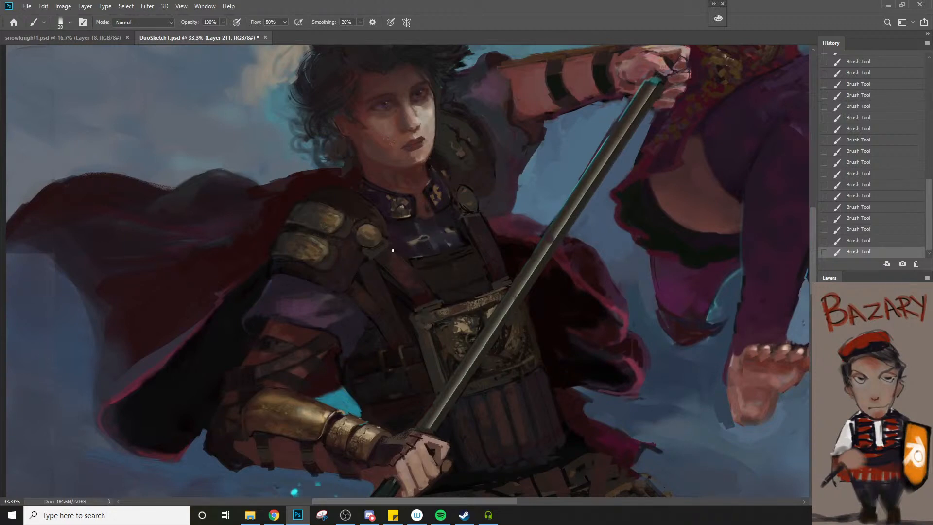
pyautogui.press('[')
pyautogui.press('[')
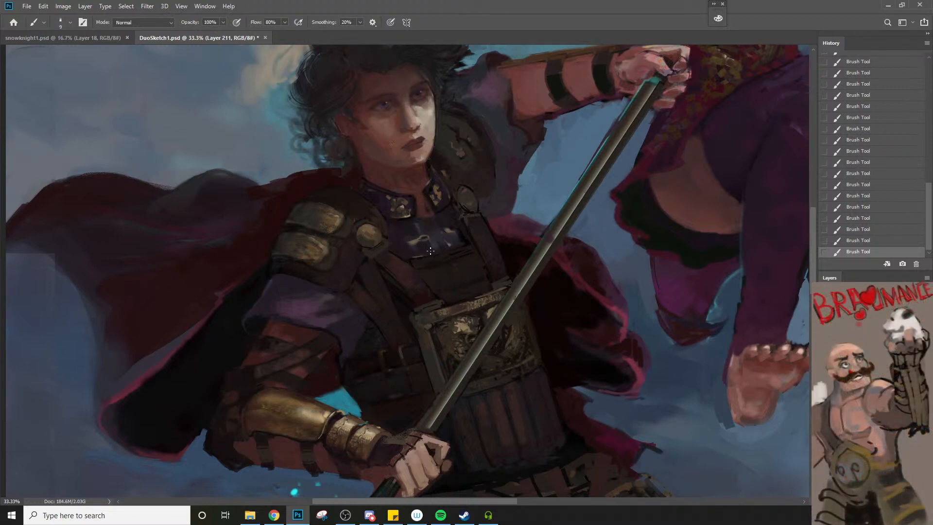
# Refine the dark chest armour above the embossed breastplate, enlarging the brush to size 35
pyautogui.press('z')
pyautogui.keyDown('alt'); pyautogui.click(428, 311); pyautogui.keyUp('alt')
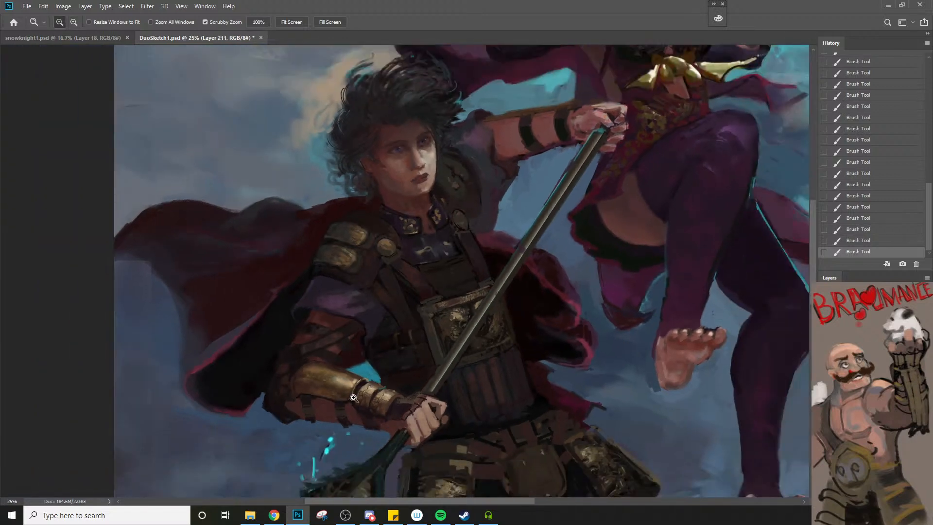
pyautogui.click(427, 326)
pyautogui.press('b')
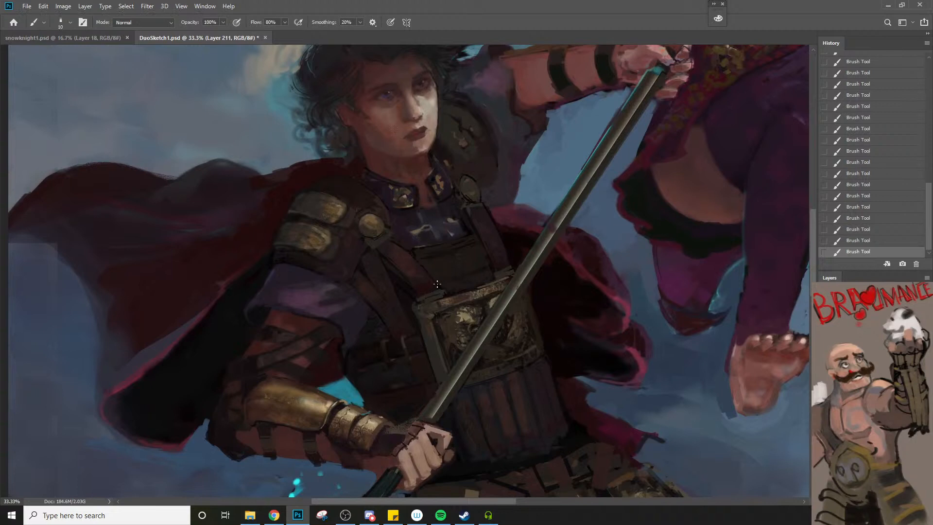
pyautogui.keyDown('alt'); pyautogui.click(429, 252); pyautogui.keyUp('alt')
pyautogui.press(']')
pyautogui.press(']')
pyautogui.press(']')
pyautogui.keyDown('alt'); pyautogui.click(432, 252); pyautogui.keyUp('alt')
pyautogui.press(']')
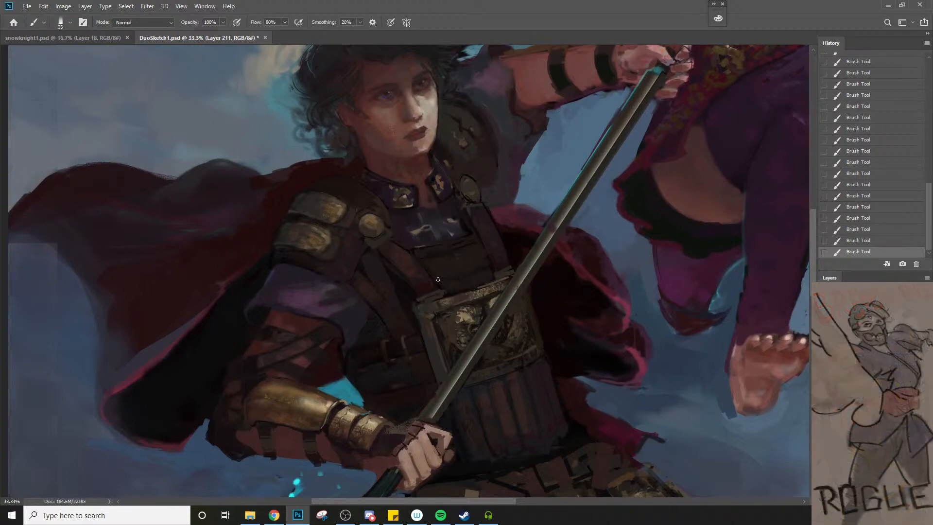
pyautogui.press(']')
# Review the white castle reference painting in Chrome again, and return to DuoSketch1.psd in Photoshop
pyautogui.press('z')
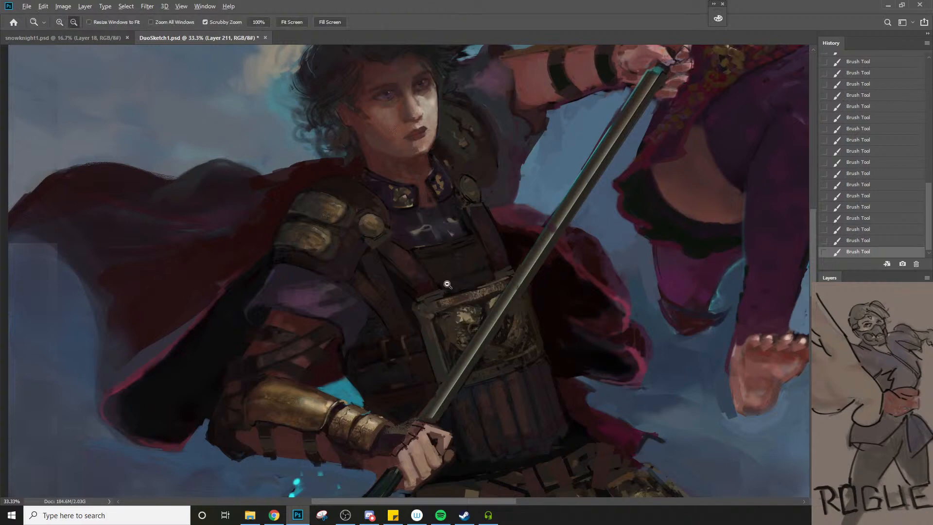
pyautogui.keyDown('alt'); pyautogui.click(430, 293); pyautogui.keyUp('alt')
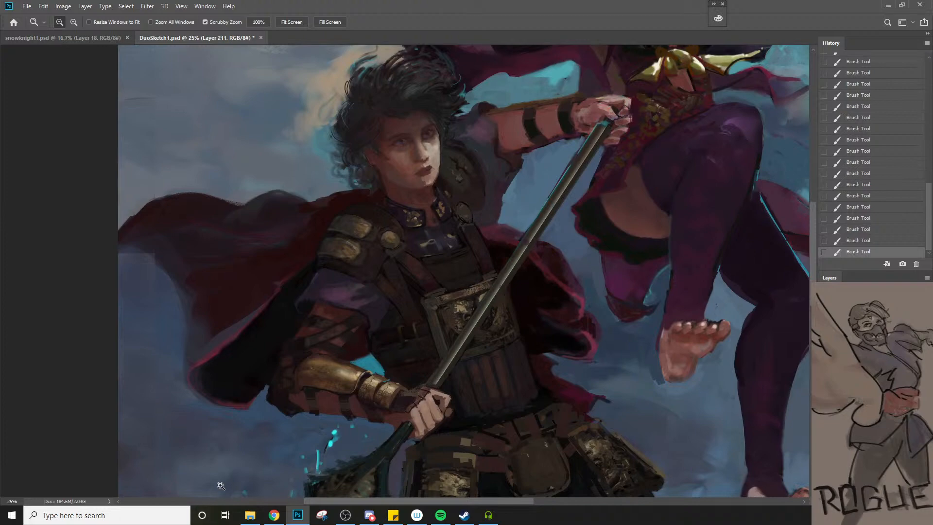
pyautogui.click(274, 515)
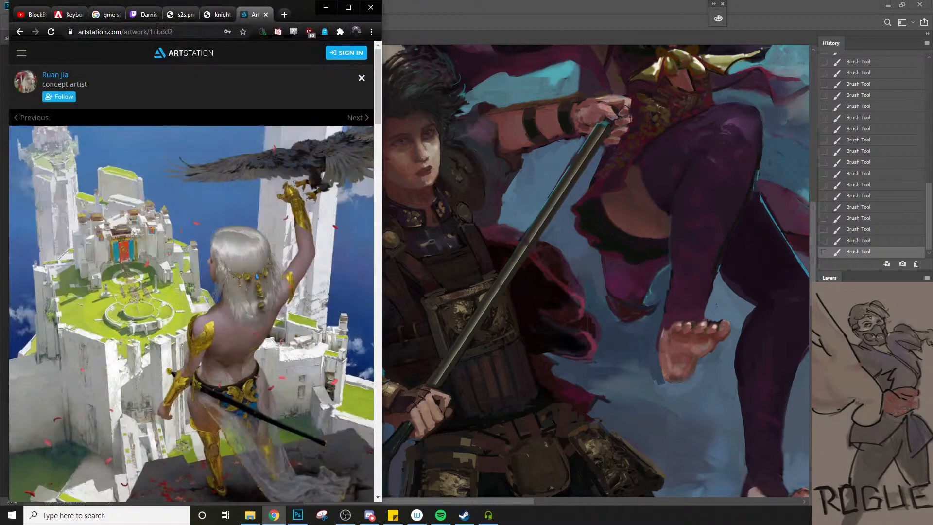
pyautogui.click(326, 7)
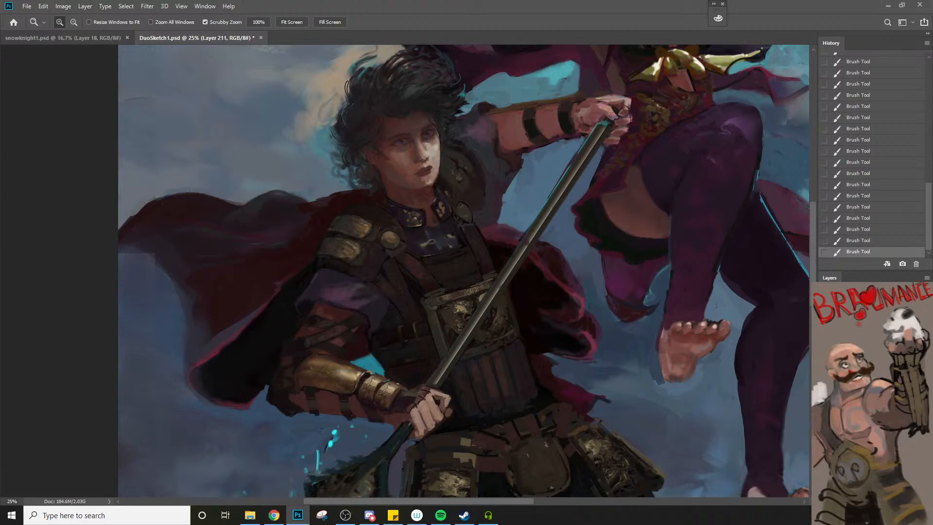
# Sample the dark shoulder armour behind the man's face and touch up along his cheek with a brush of size 20
pyautogui.press('b')
pyautogui.keyDown('alt'); pyautogui.click(461, 163); pyautogui.keyUp('alt')
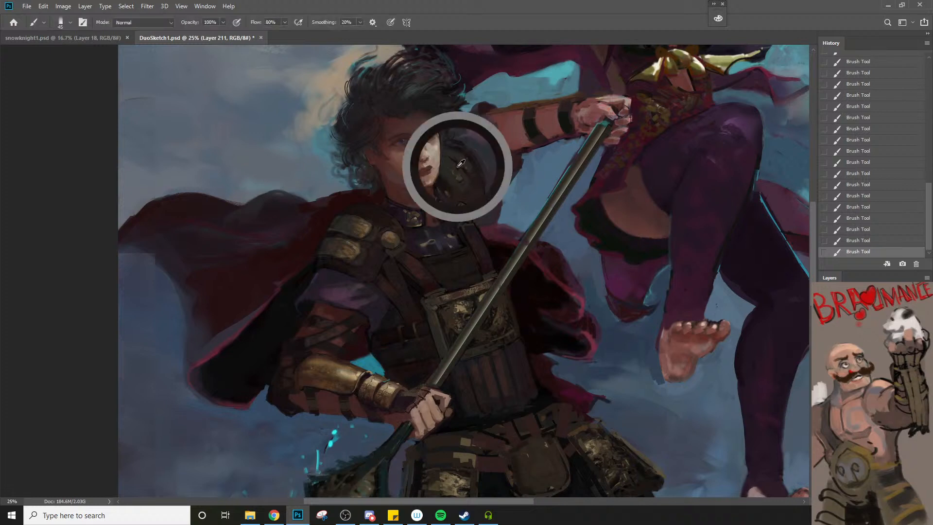
pyautogui.press('[')
pyautogui.press('[')
pyautogui.press('[')
pyautogui.press('[')
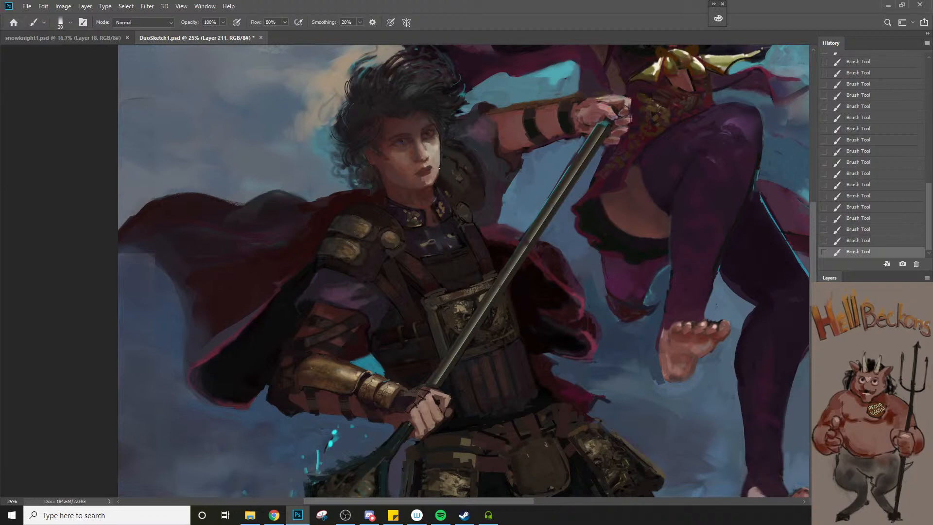
# Paint a small stroke beneath the man's eye beside the bridge of his nose with a brush of size 20
pyautogui.press('z')
pyautogui.click(431, 140)
pyautogui.click(431, 140)
pyautogui.click(431, 140)
pyautogui.press('b')
pyautogui.keyDown('alt'); pyautogui.click(427, 145); pyautogui.keyUp('alt')
pyautogui.press(']')
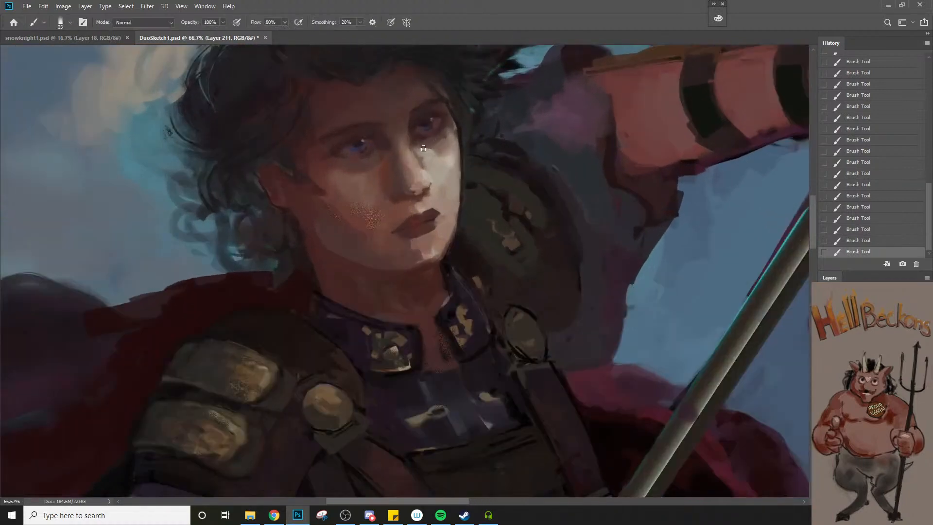
pyautogui.hotkey('ctrl', 'z')
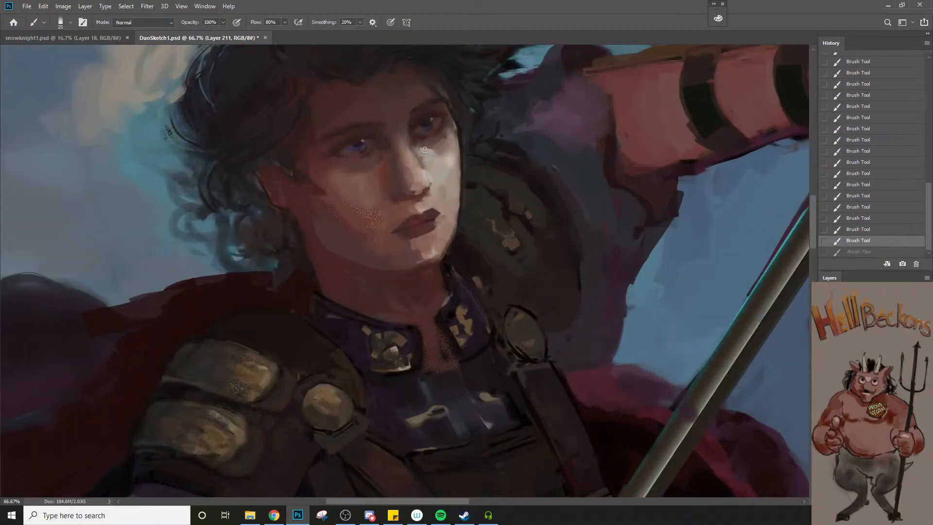
pyautogui.press('[')
pyautogui.moveTo(425, 149); pyautogui.dragTo(419, 148)
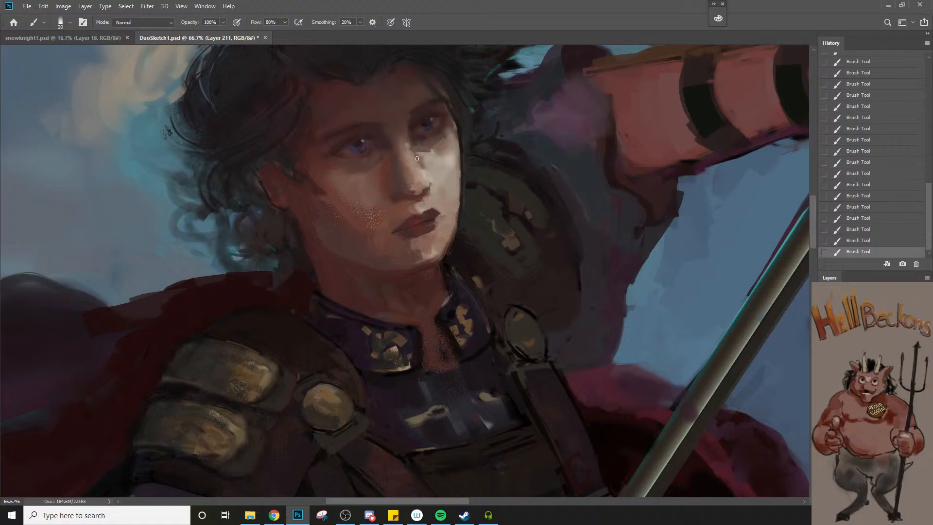
pyautogui.hotkey('ctrl', 'z')
pyautogui.hotkey('ctrl', 'shift', 'z')
# Set the brush opacity to 20% and softly shade the bridge of the man's nose between the eyes
pyautogui.press('z')
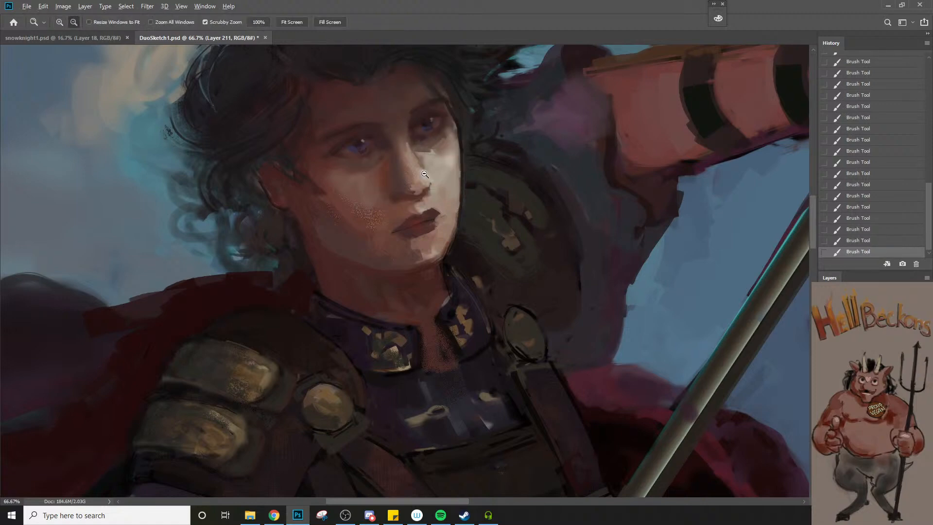
pyautogui.keyDown('alt'); pyautogui.click(425, 174); pyautogui.keyUp('alt')
pyautogui.keyDown('alt'); pyautogui.click(425, 174); pyautogui.keyUp('alt')
pyautogui.keyDown('alt'); pyautogui.click(424, 174); pyautogui.keyUp('alt')
pyautogui.click(422, 173)
pyautogui.click(422, 173)
pyautogui.press('b')
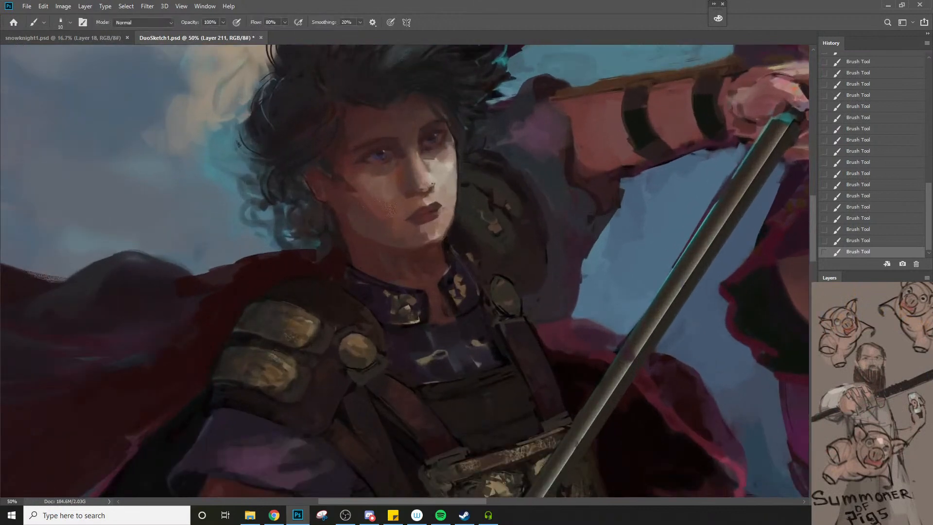
pyautogui.press(']')
pyautogui.press(']')
pyautogui.press('2')
pyautogui.hotkey('ctrl', 'z')
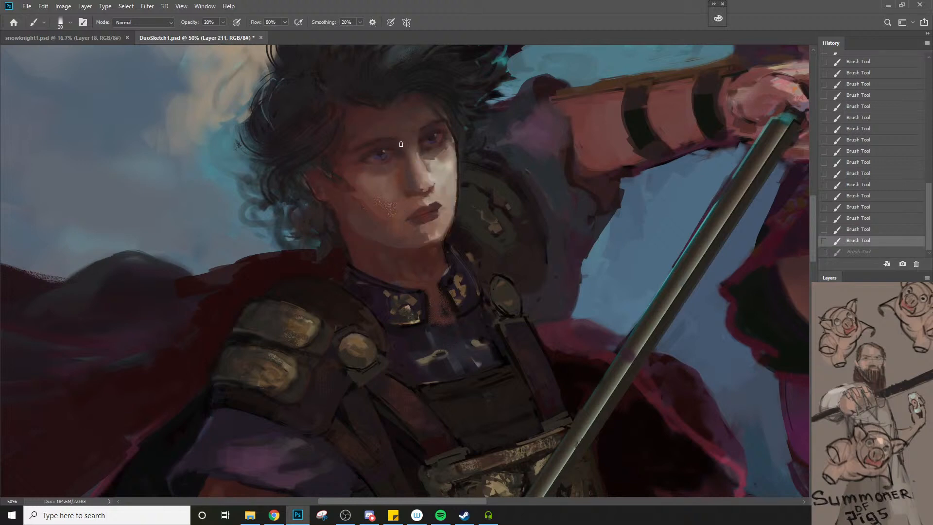
pyautogui.moveTo(410, 148); pyautogui.dragTo(410, 144)
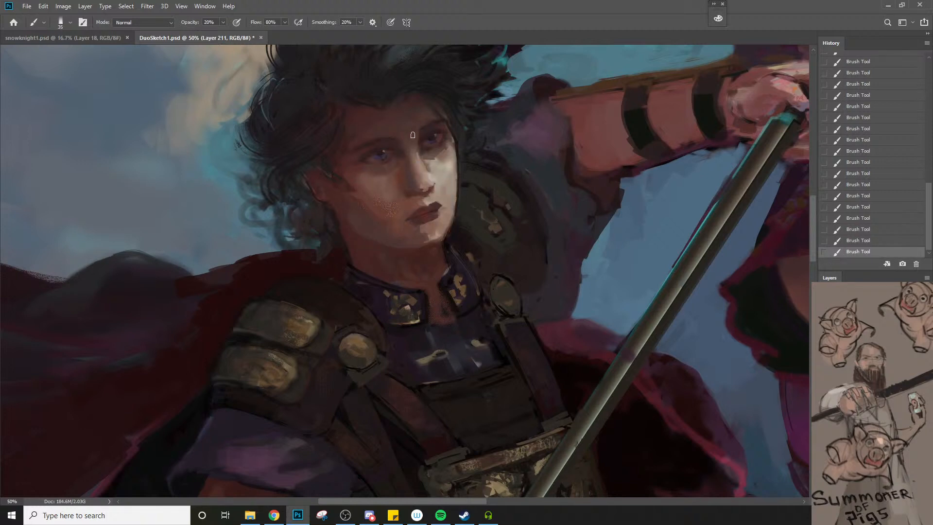
# Examine the man's face against the whole figure at 25%, and return to a 50% close-up with the brush active
pyautogui.press('z')
pyautogui.keyDown('alt'); pyautogui.click(416, 175); pyautogui.keyUp('alt')
pyautogui.keyDown('alt'); pyautogui.click(415, 177); pyautogui.keyUp('alt')
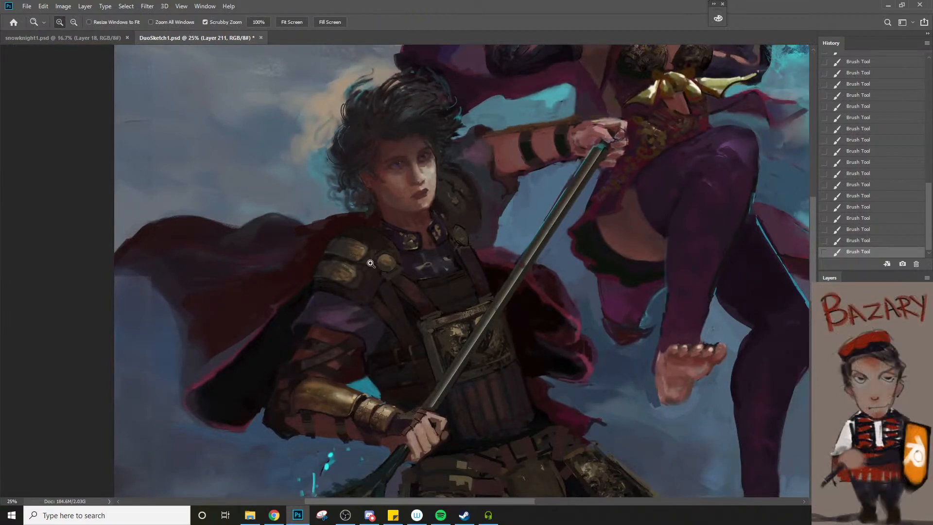
pyautogui.click(408, 191)
pyautogui.click(428, 172)
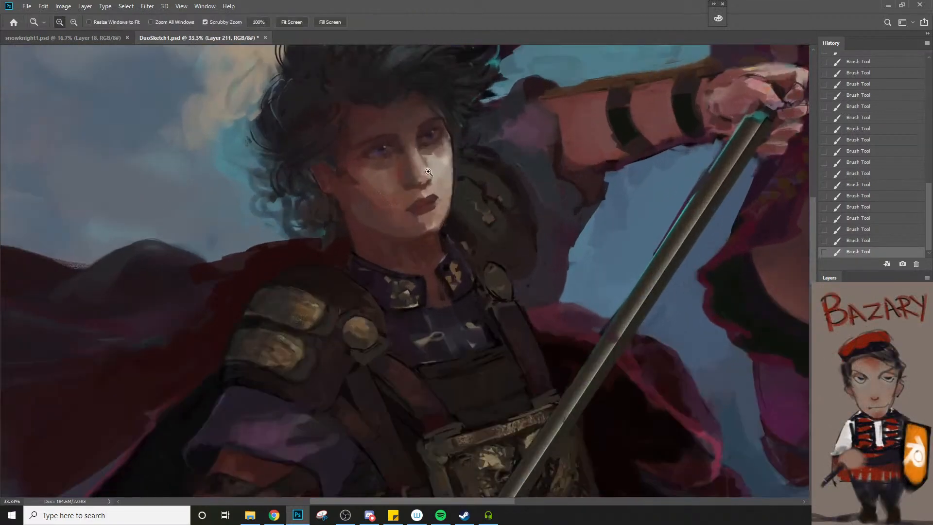
pyautogui.click(428, 172)
pyautogui.press('b')
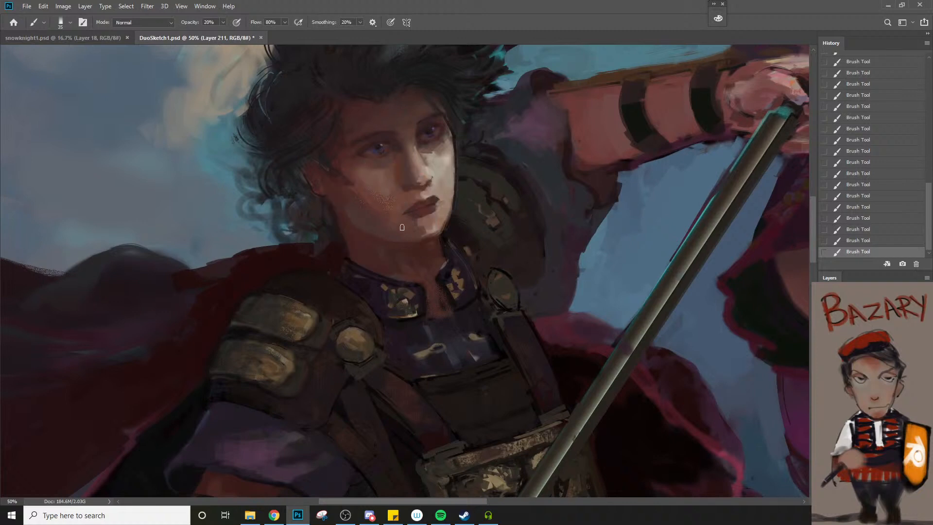
# Soften the shading on the man's lower cheek beside his mouth with short brush strokes at 20% opacity
pyautogui.keyDown('alt'); pyautogui.click(377, 208); pyautogui.keyUp('alt')
pyautogui.moveTo(391, 206); pyautogui.dragTo(381, 208)
pyautogui.keyDown('alt'); pyautogui.click(378, 215); pyautogui.keyUp('alt')
pyautogui.press(']')
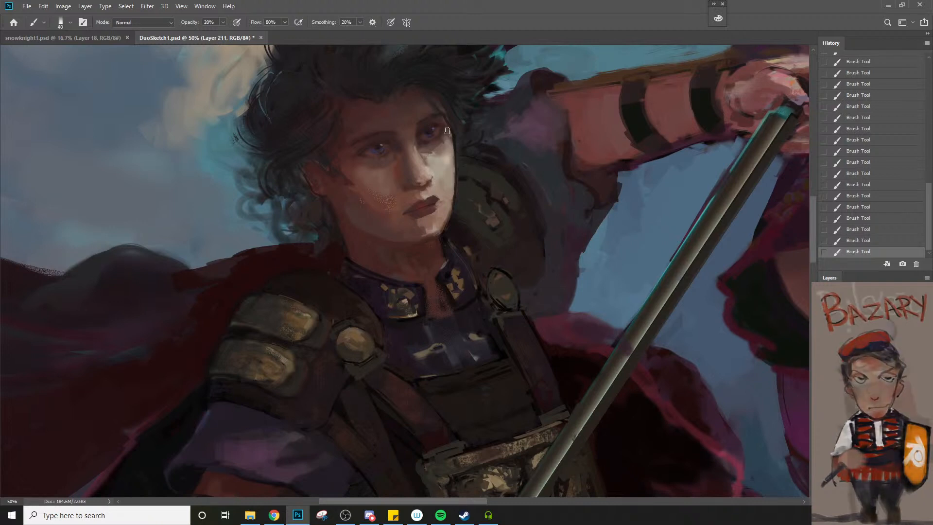
# Try a stroke down the outer edge of the man's lit cheek with a smaller brush
pyautogui.press('[')
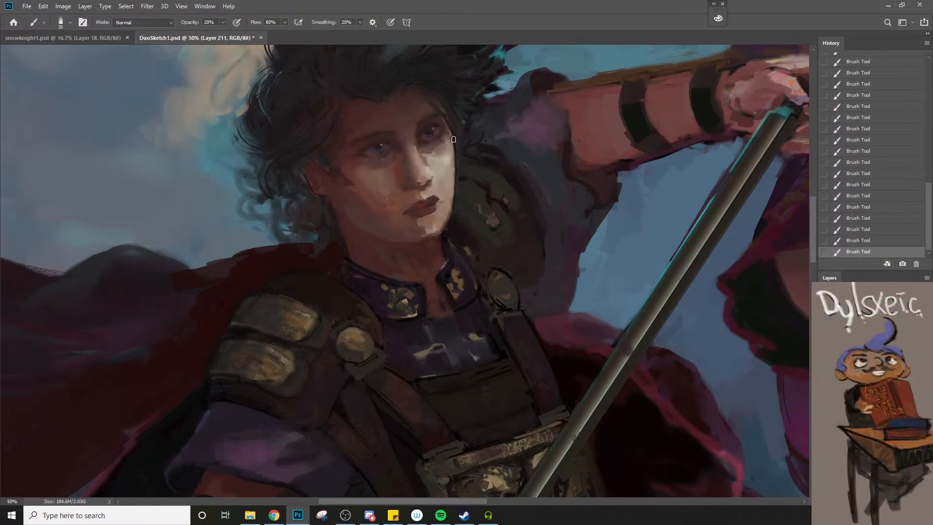
pyautogui.press('[')
pyautogui.press('[')
pyautogui.moveTo(453, 136); pyautogui.dragTo(456, 162)
pyautogui.hotkey('ctrl', 'z')
# Touch up the gold ornaments on both sides of the man's collar at 90% opacity with a brush of about size 10
pyautogui.press('[')
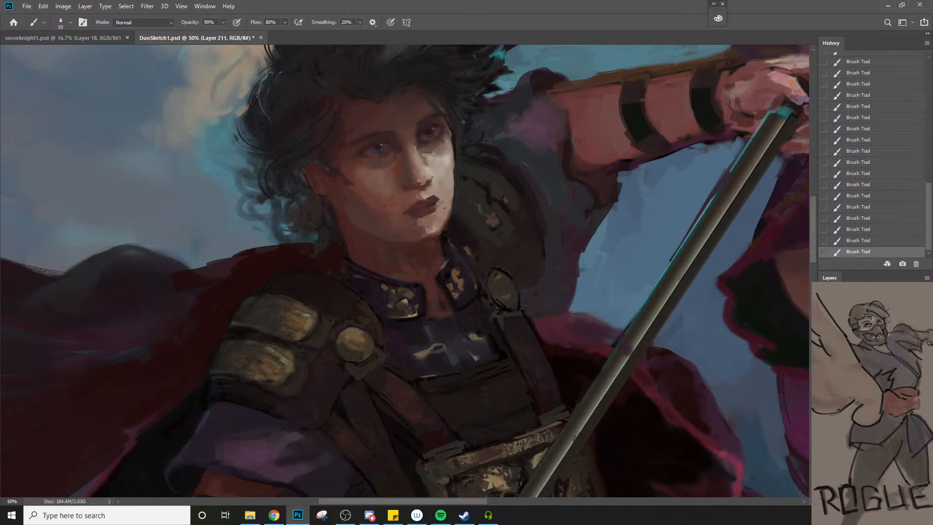
pyautogui.press('z')
pyautogui.keyDown('alt'); pyautogui.click(399, 250); pyautogui.keyUp('alt')
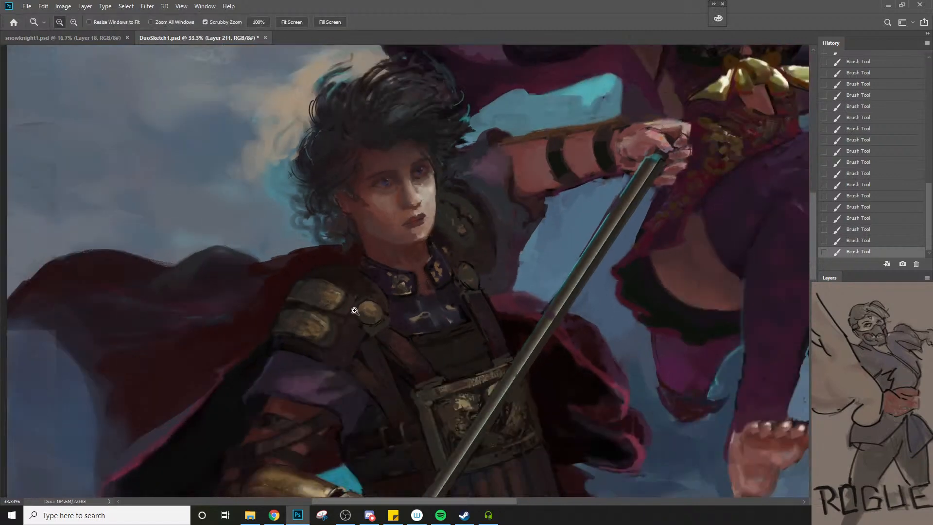
pyautogui.click(376, 275)
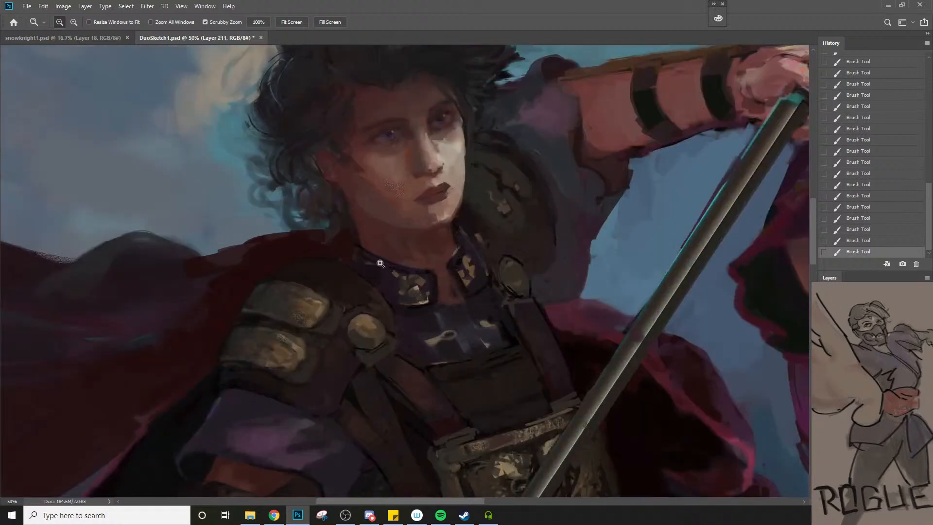
pyautogui.press('b')
pyautogui.press('[')
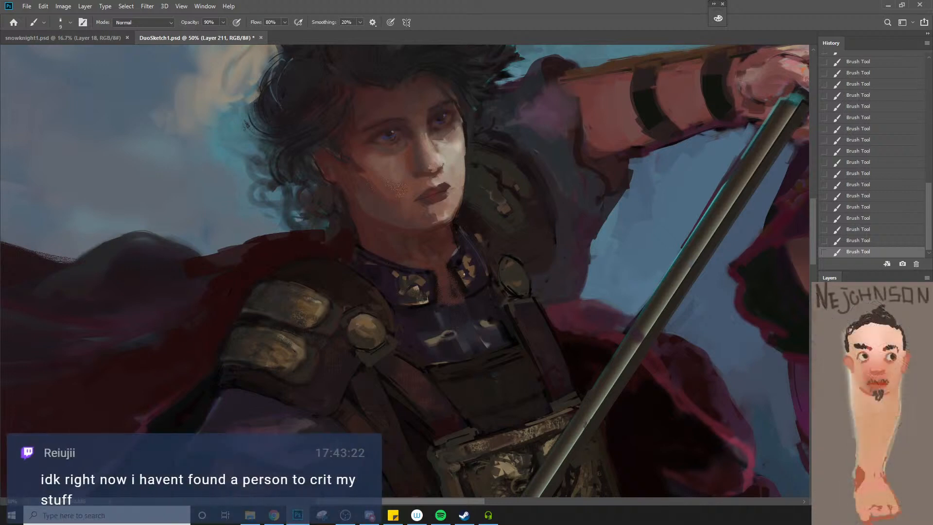
pyautogui.press(']')
pyautogui.keyDown('alt'); pyautogui.click(408, 282); pyautogui.keyUp('alt')
pyautogui.press(']')
pyautogui.keyDown('alt'); pyautogui.click(459, 261); pyautogui.keyUp('alt')
# Undo the last stroke and softly shade beneath the eye on the lit side of the man's face at 20% opacity
pyautogui.press('[')
pyautogui.press('[')
pyautogui.press('[')
pyautogui.press('[')
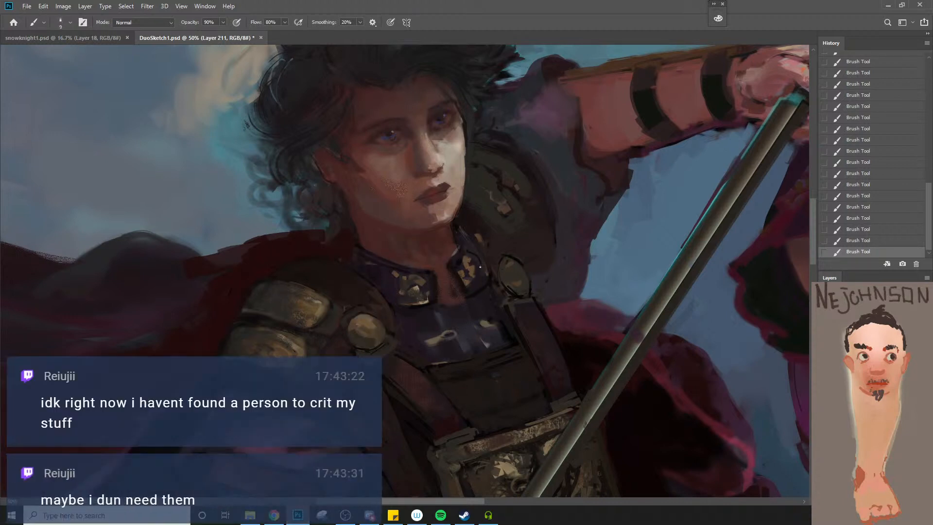
pyautogui.hotkey('ctrl', 'z')
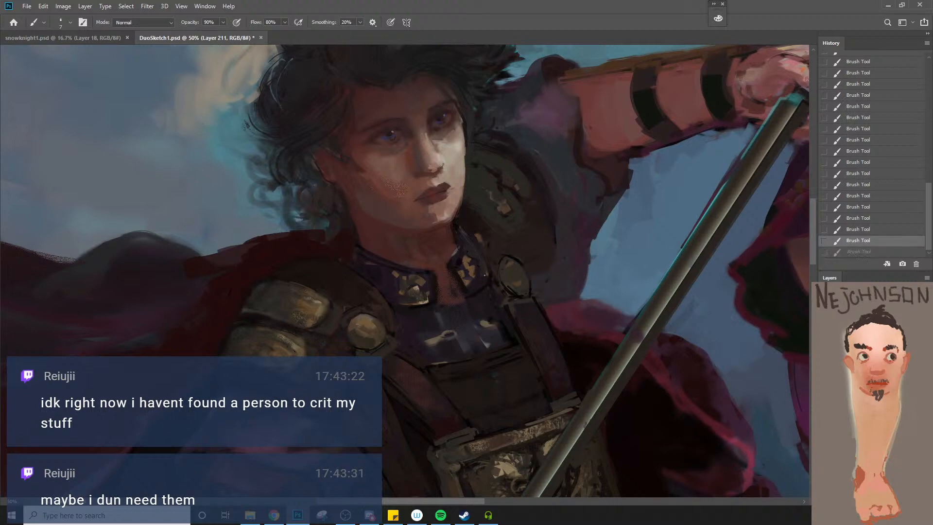
pyautogui.hotkey('ctrl', 'shift', 'z')
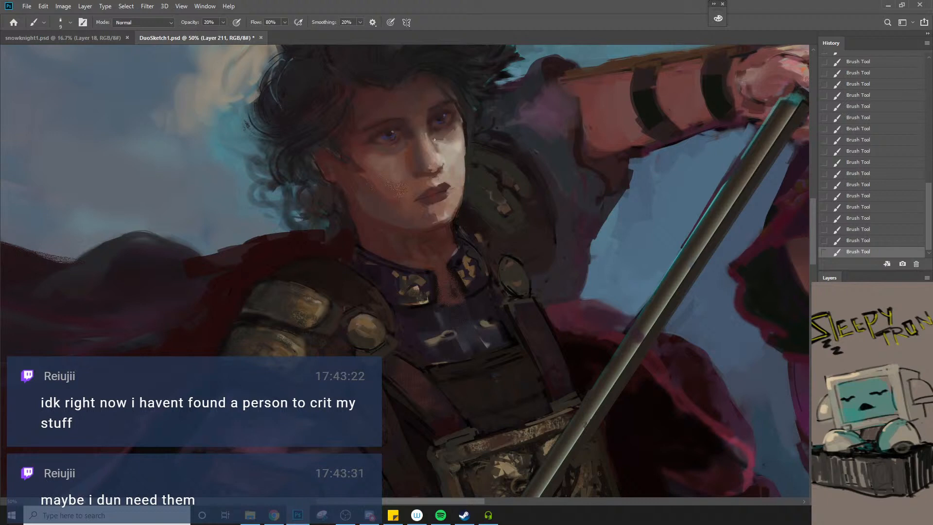
pyautogui.hotkey('ctrl', 'z')
pyautogui.moveTo(449, 143); pyautogui.dragTo(447, 139)
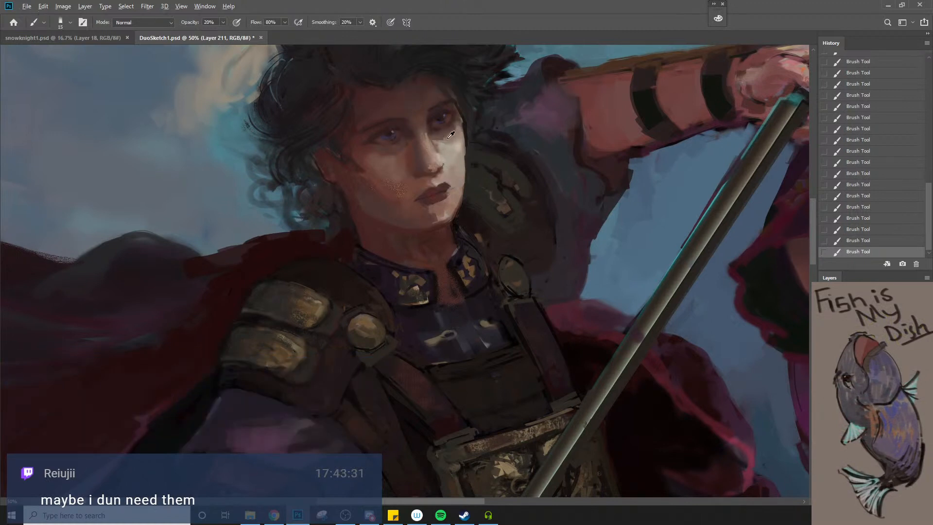
pyautogui.press('[')
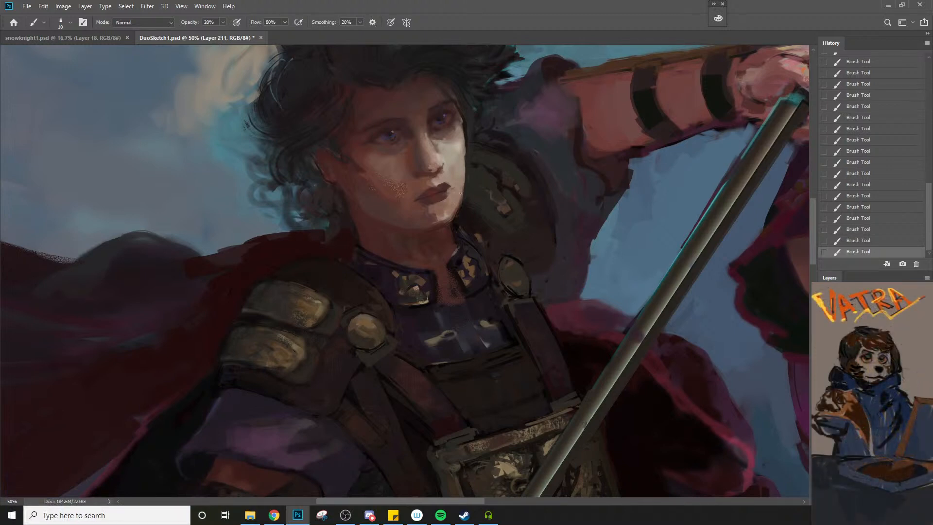
# Sample the shoulder armour's tones and touch up its two brass plates at 20% opacity with a brush of size 25
pyautogui.press('z')
pyautogui.keyDown('alt'); pyautogui.click(457, 197); pyautogui.keyUp('alt')
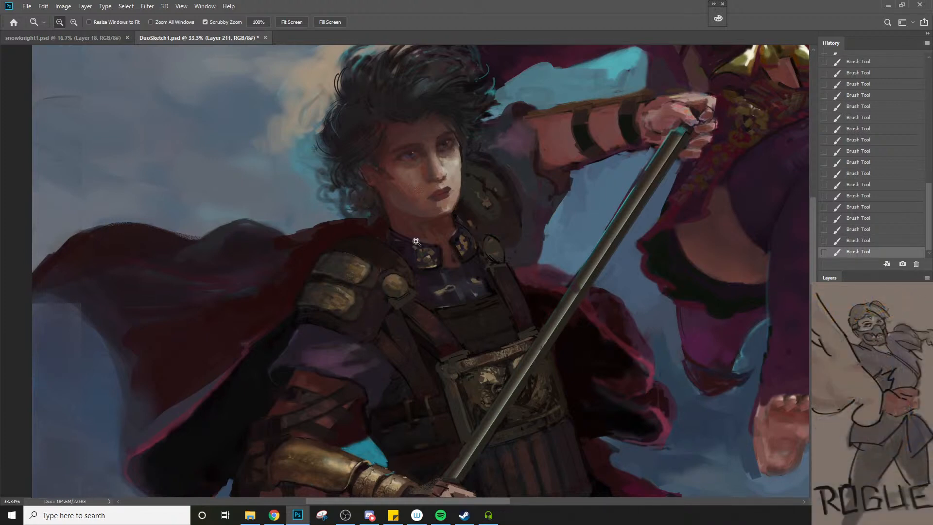
pyautogui.press('b')
pyautogui.press(']')
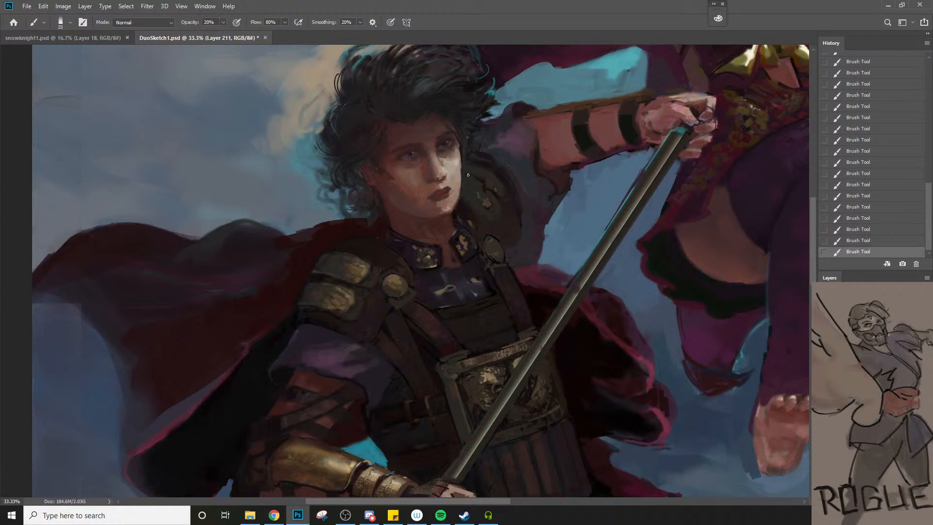
pyautogui.keyDown('alt'); pyautogui.click(316, 272); pyautogui.keyUp('alt')
pyautogui.press('[')
pyautogui.keyDown('alt'); pyautogui.click(343, 305); pyautogui.keyUp('alt')
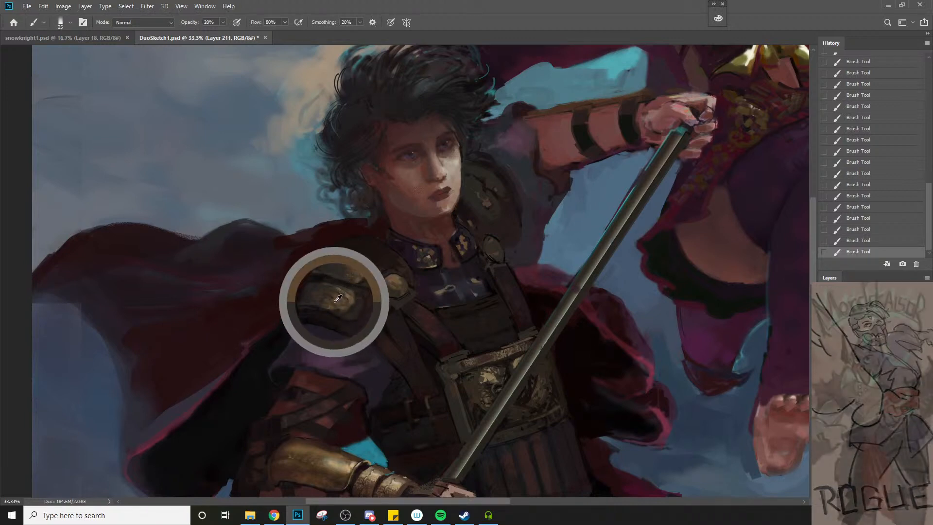
pyautogui.keyDown('alt'); pyautogui.click(337, 290); pyautogui.keyUp('alt')
pyautogui.press('[')
pyautogui.press('[')
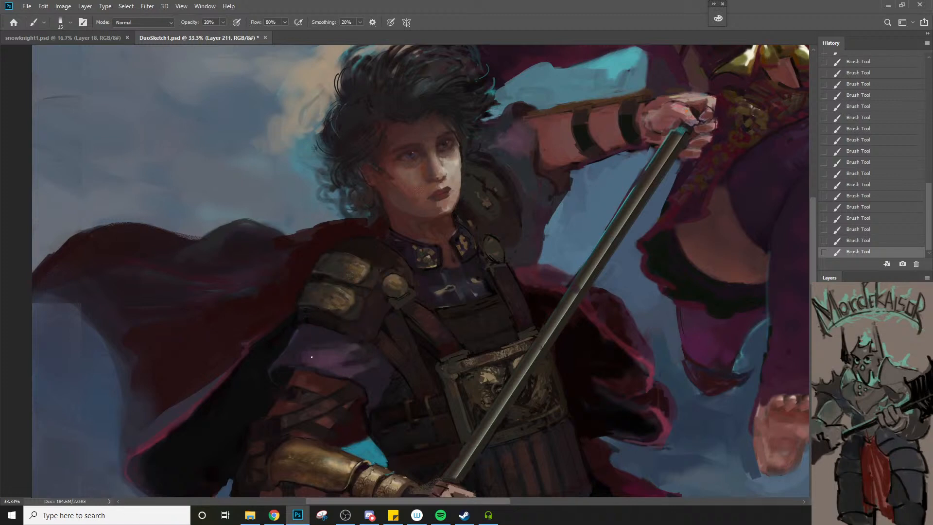
# Undo the stroke beside the shoulder strap and paint along the top edge of the upper brass shoulder plate
pyautogui.keyDown('alt'); pyautogui.click(386, 328); pyautogui.keyUp('alt')
pyautogui.hotkey('ctrl', 'z')
pyautogui.press(']')
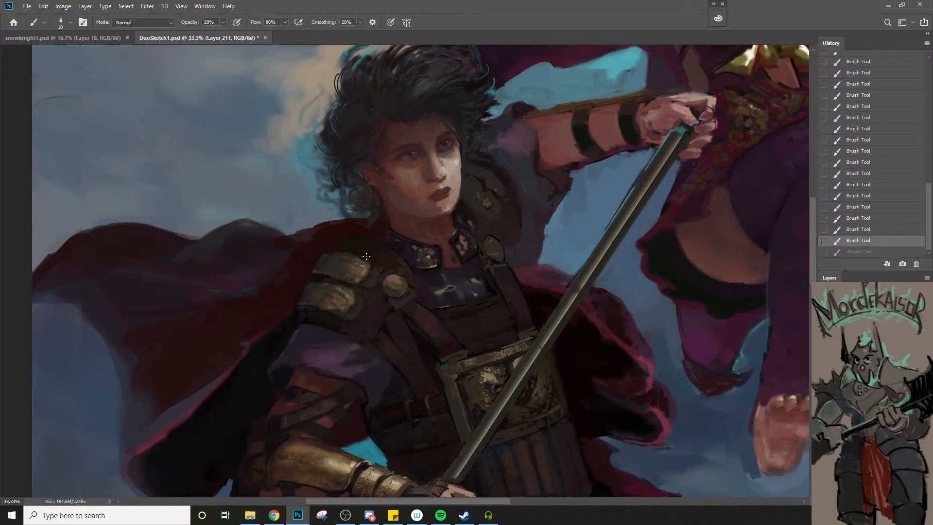
pyautogui.moveTo(366, 256); pyautogui.dragTo(343, 250)
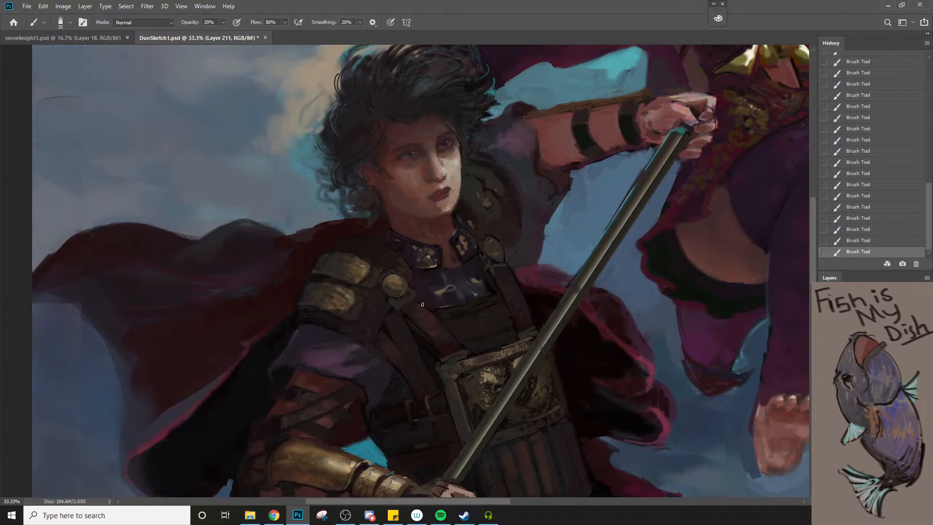
# Touch up the leather straps below the man's shoulder armour at 90% opacity with a brush of size 15
pyautogui.keyDown('alt'); pyautogui.click(453, 307); pyautogui.keyUp('alt')
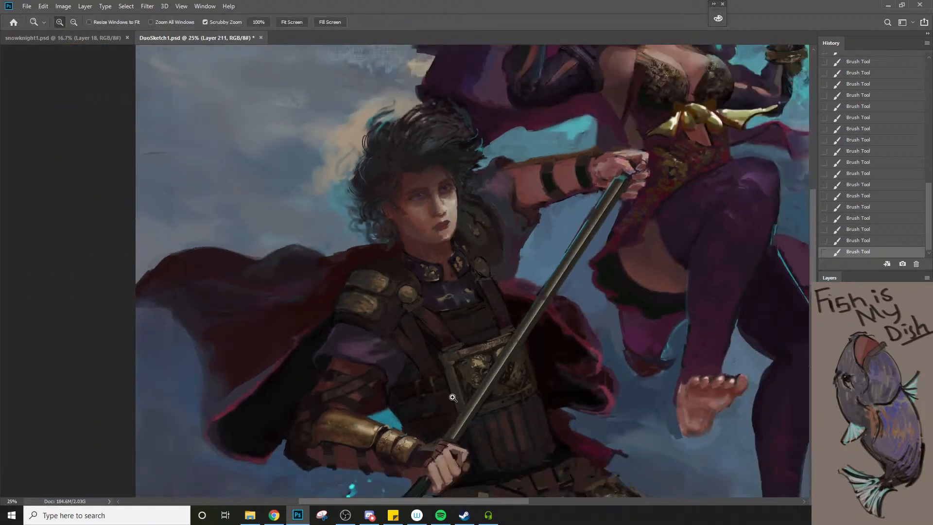
pyautogui.keyDown('ctrl'); pyautogui.click(473, 356); pyautogui.keyUp('ctrl')
pyautogui.keyDown('ctrl'); pyautogui.click(431, 346); pyautogui.keyUp('ctrl')
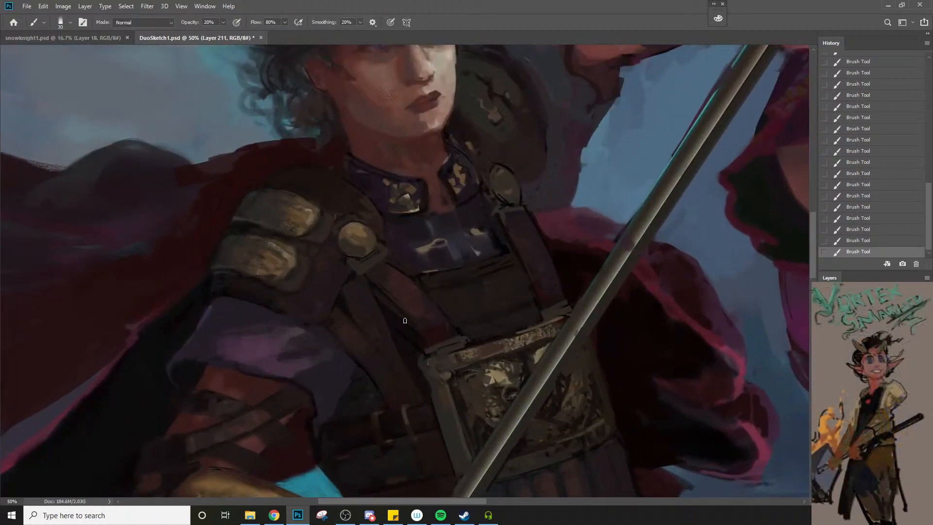
pyautogui.press('9')
pyautogui.keyDown('alt'); pyautogui.click(363, 338); pyautogui.keyUp('alt')
pyautogui.press('[')
pyautogui.press('[')
pyautogui.press('[')
pyautogui.moveTo(395, 386); pyautogui.dragTo(339, 458)
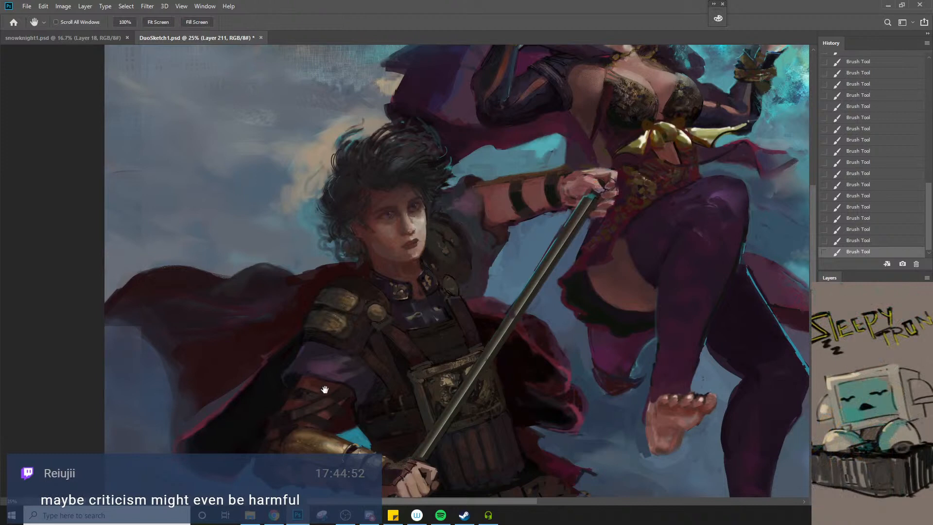
# Sample the purple sleeve below the shoulder armour and touch it up at 90% opacity with brushes of size 60 and 100
pyautogui.press('b')
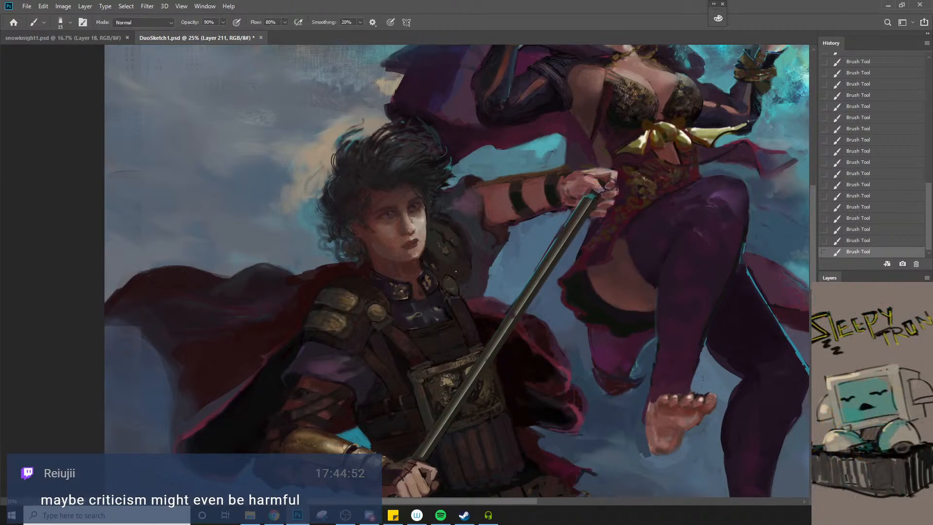
pyautogui.press(']')
pyautogui.press(']')
pyautogui.press(']')
pyautogui.press(']')
pyautogui.press(']')
pyautogui.press(']')
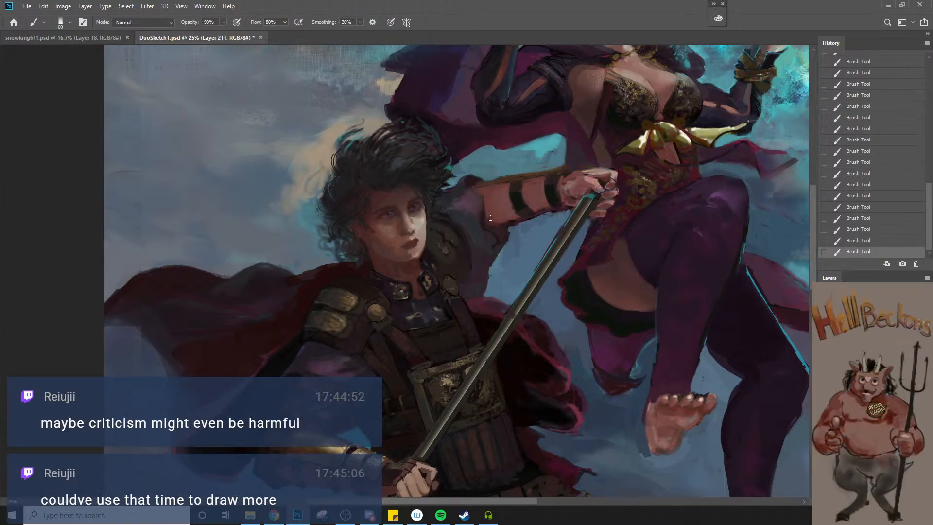
pyautogui.keyDown('alt'); pyautogui.click(346, 373); pyautogui.keyUp('alt')
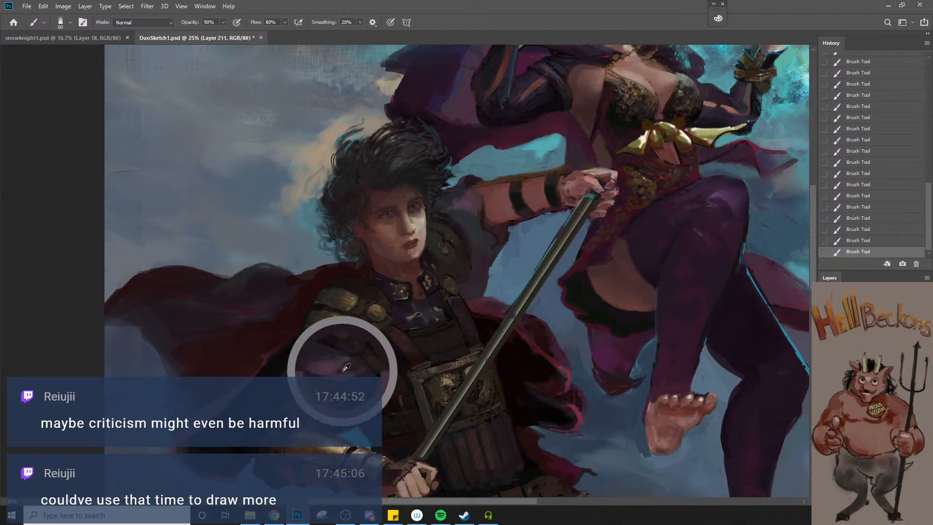
pyautogui.keyDown('alt'); pyautogui.click(311, 366); pyautogui.keyUp('alt')
pyautogui.press(']')
pyautogui.press(']')
pyautogui.press(']')
pyautogui.press(']')
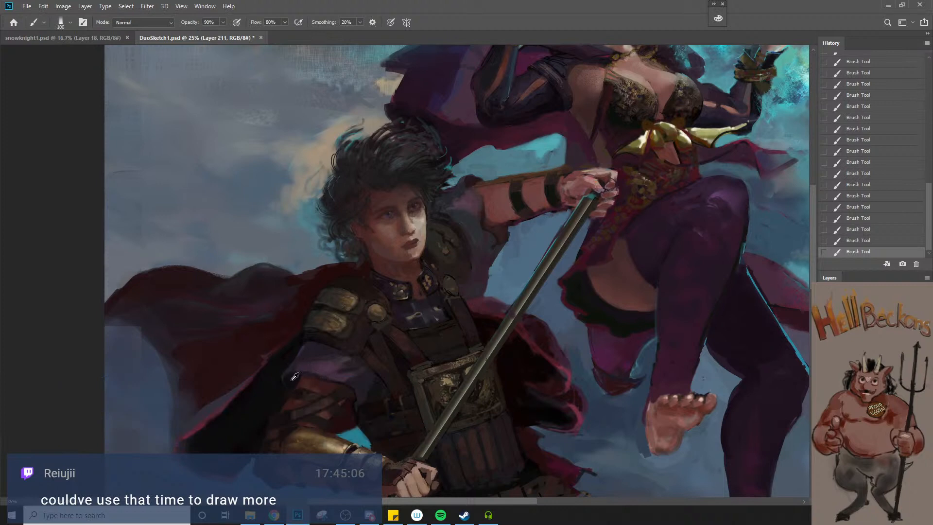
pyautogui.press('[')
pyautogui.press('[')
pyautogui.press('[')
pyautogui.press('[')
pyautogui.press('[')
pyautogui.press('[')
pyautogui.press('[')
pyautogui.press('[')
pyautogui.keyDown('alt'); pyautogui.click(337, 392); pyautogui.keyUp('alt')
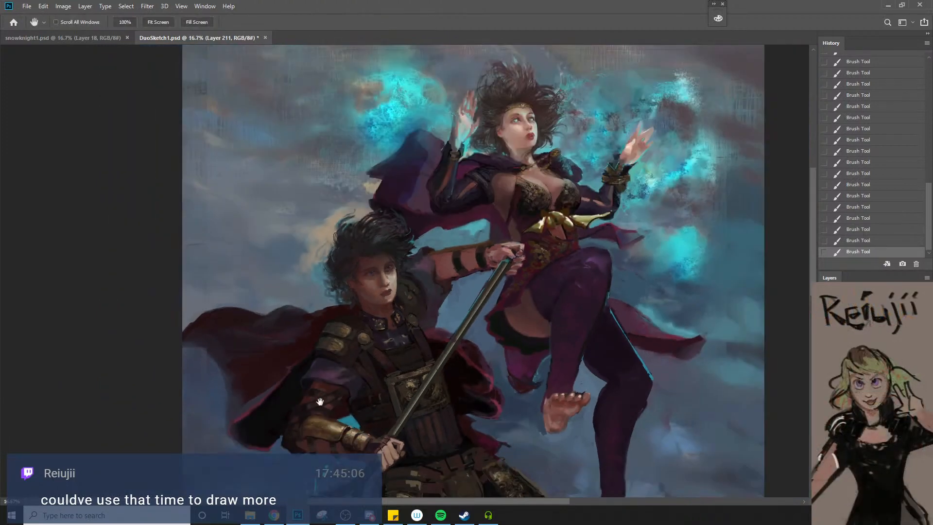
# Sample the raised arm's reddish shadow and refine the sleeve edge beneath the elbow at 90% opacity with a brush of size 40
pyautogui.keyDown('ctrl'); pyautogui.click(413, 323); pyautogui.keyUp('ctrl')
pyautogui.keyDown('ctrl'); pyautogui.click(412, 323); pyautogui.keyUp('ctrl')
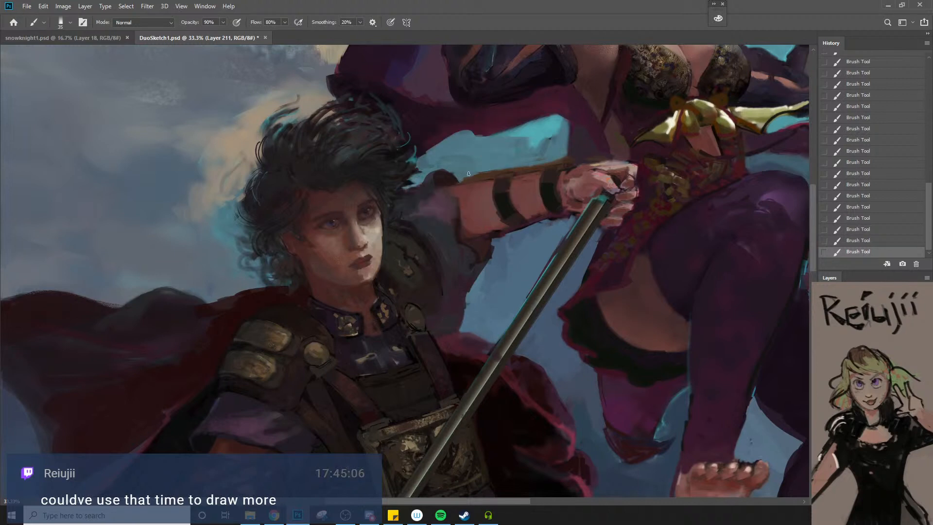
pyautogui.press('z')
pyautogui.keyDown('alt'); pyautogui.click(461, 210); pyautogui.keyUp('alt')
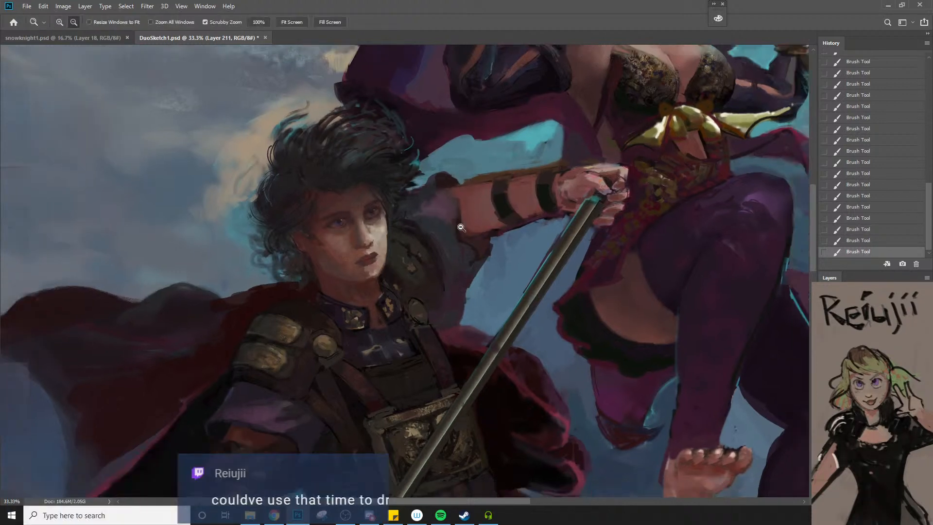
pyautogui.click(473, 279)
pyautogui.press('b')
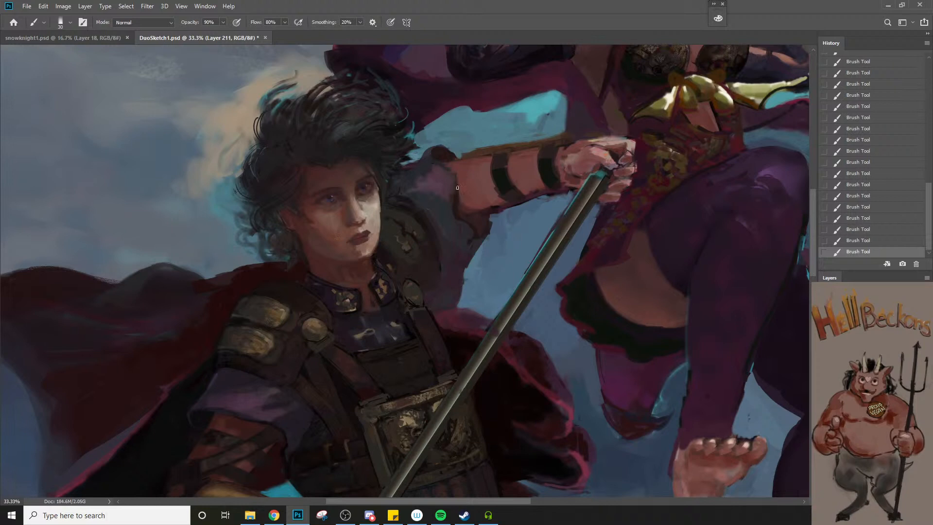
pyautogui.moveTo(450, 171); pyautogui.dragTo(459, 187)
pyautogui.hotkey('ctrl', 'z')
pyautogui.keyDown('alt'); pyautogui.click(464, 204); pyautogui.keyUp('alt')
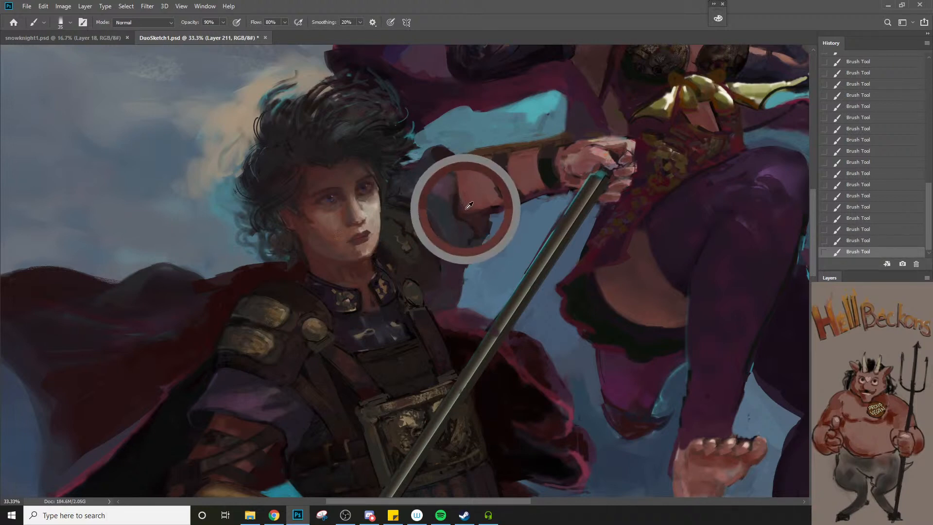
pyautogui.press(']')
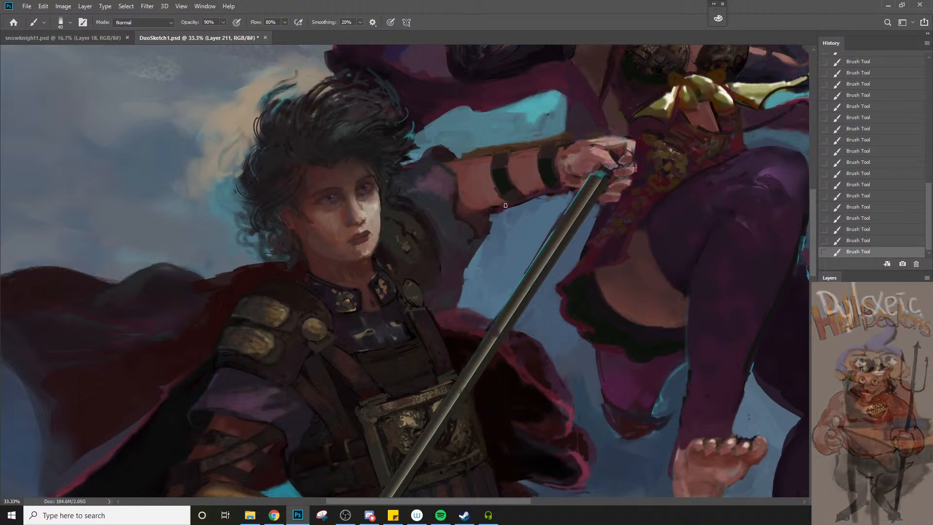
pyautogui.moveTo(496, 215); pyautogui.dragTo(496, 228)
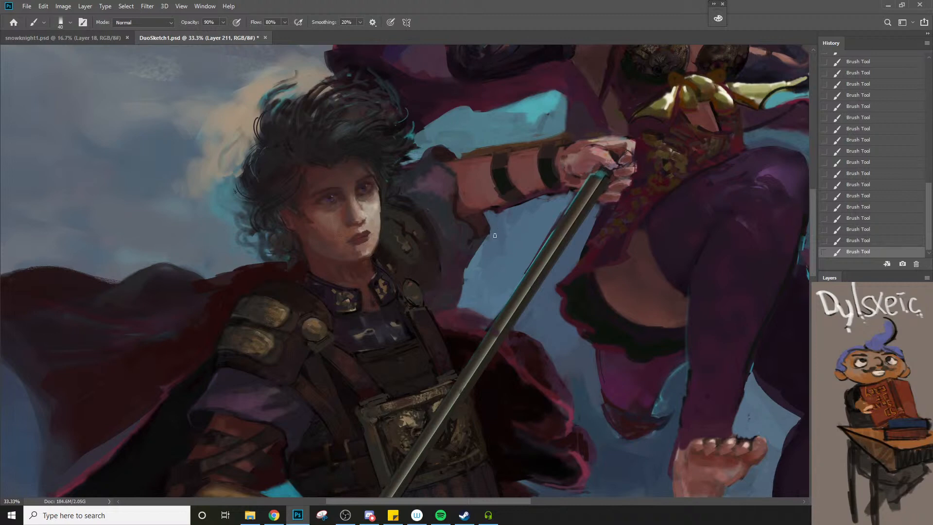
# Examine the raised arm and sleeve against both figures at 16.7%, and return to a 25% view with the brush active
pyautogui.press('z')
pyautogui.keyDown('alt'); pyautogui.click(482, 259); pyautogui.keyUp('alt')
pyautogui.keyDown('alt'); pyautogui.click(482, 258); pyautogui.keyUp('alt')
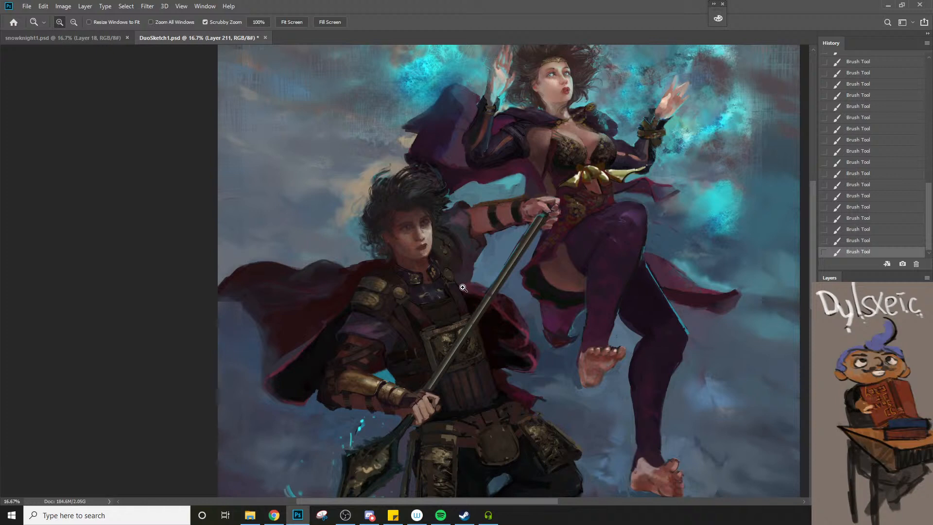
pyautogui.click(445, 262)
pyautogui.press('b')
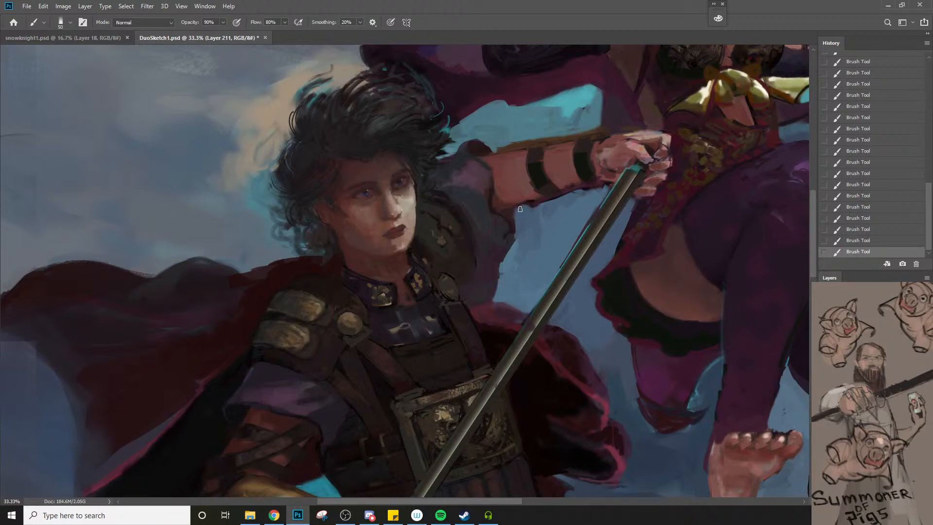
pyautogui.press('[')
pyautogui.press('[')
pyautogui.press('z')
pyautogui.moveTo(523, 210); pyautogui.dragTo(479, 277)
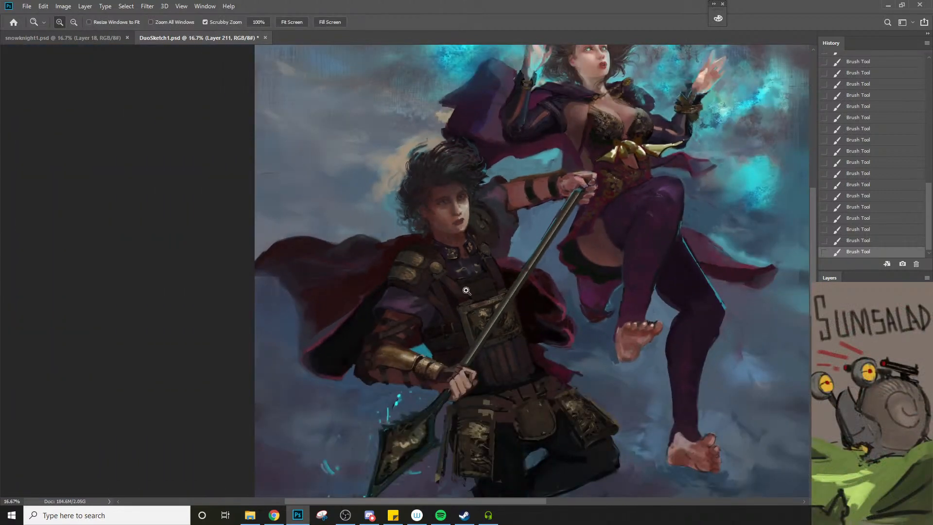
pyautogui.click(510, 190)
pyautogui.press('b')
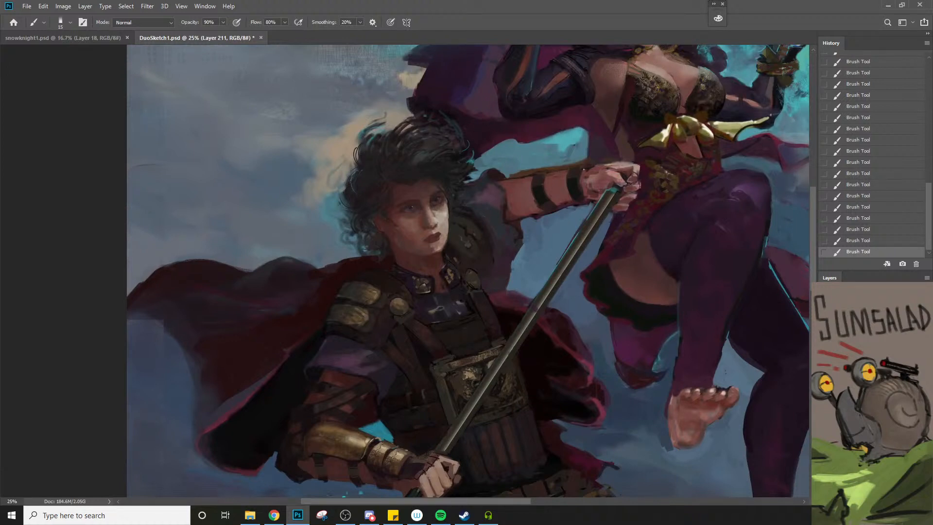
# Sample the raised forearm's brownish upper edge and touch up the forearm at 90% opacity with a brush of size 30
pyautogui.press('z')
pyautogui.keyDown('alt'); pyautogui.click(514, 246); pyautogui.keyUp('alt')
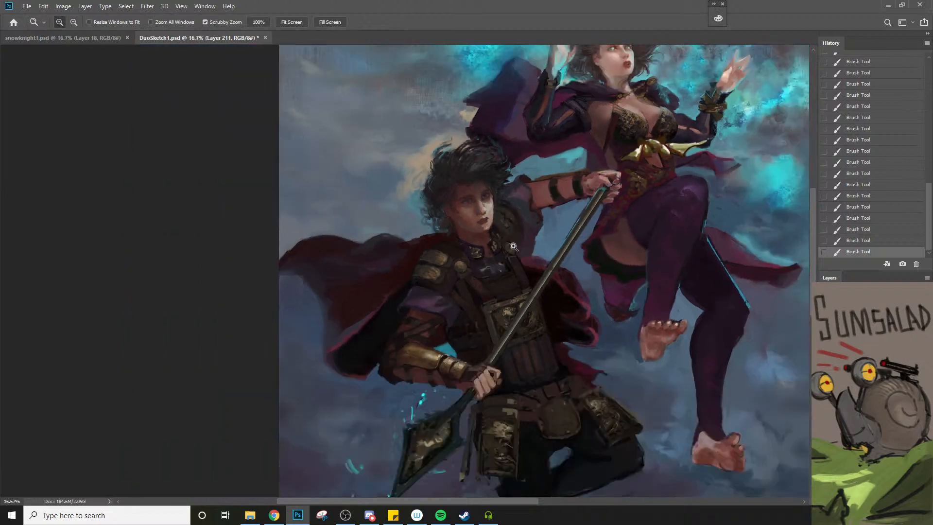
pyautogui.click(536, 212)
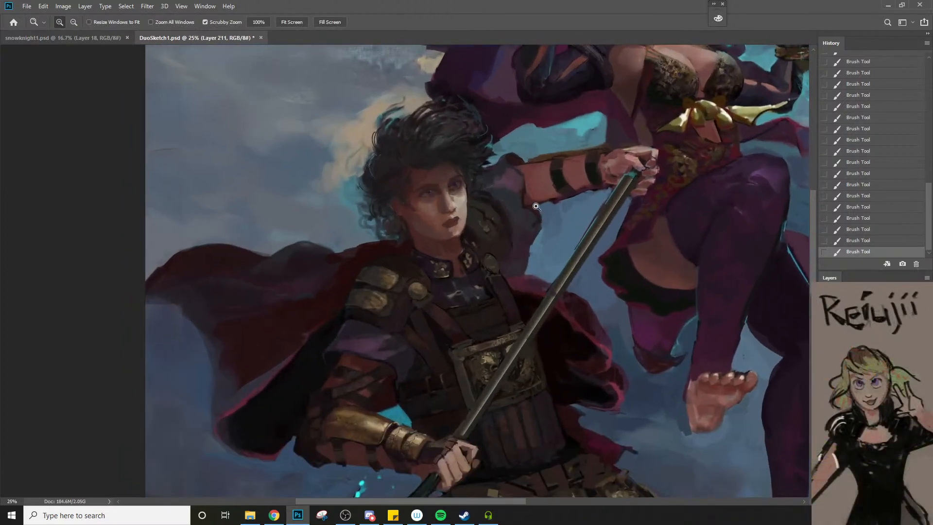
pyautogui.click(544, 214)
pyautogui.press('b')
pyautogui.keyDown('alt'); pyautogui.click(576, 206); pyautogui.keyUp('alt')
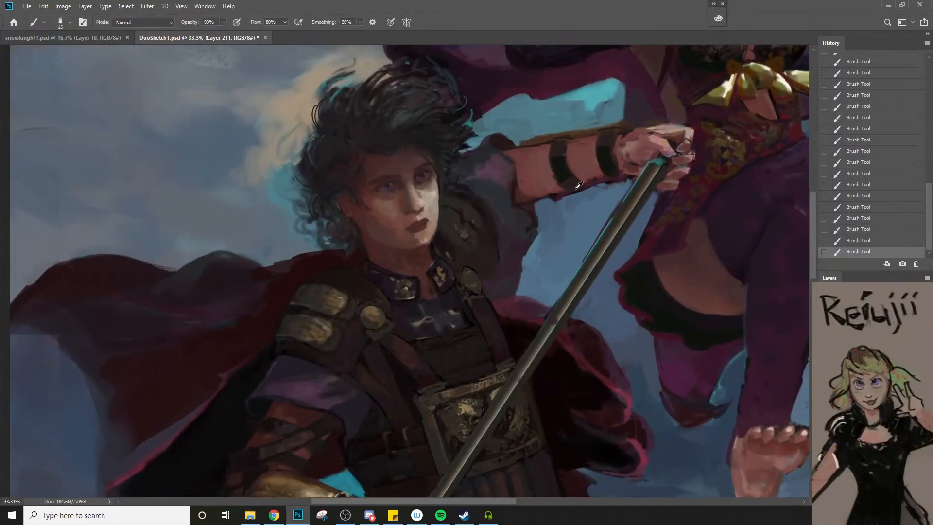
pyautogui.keyDown('alt'); pyautogui.click(576, 136); pyautogui.keyUp('alt')
pyautogui.press(']')
pyautogui.press(']')
pyautogui.press('[')
# Move on to the man's waist armour and choose the Charcoal 34 pixels brush for texturing it
pyautogui.press('z')
pyautogui.moveTo(599, 195); pyautogui.dragTo(558, 217)
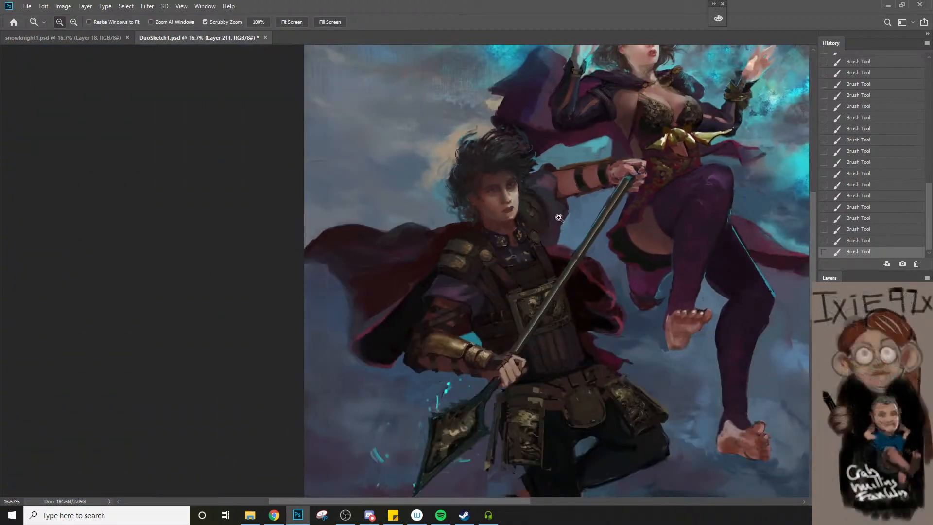
pyautogui.press('space')
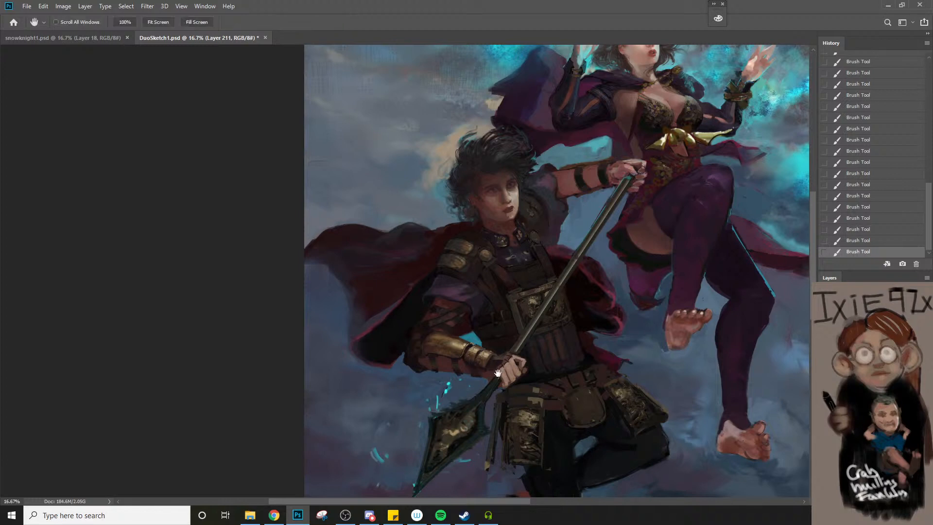
pyautogui.moveTo(560, 408); pyautogui.dragTo(467, 342)
pyautogui.moveTo(467, 342); pyautogui.dragTo(483, 344)
pyautogui.press('b')
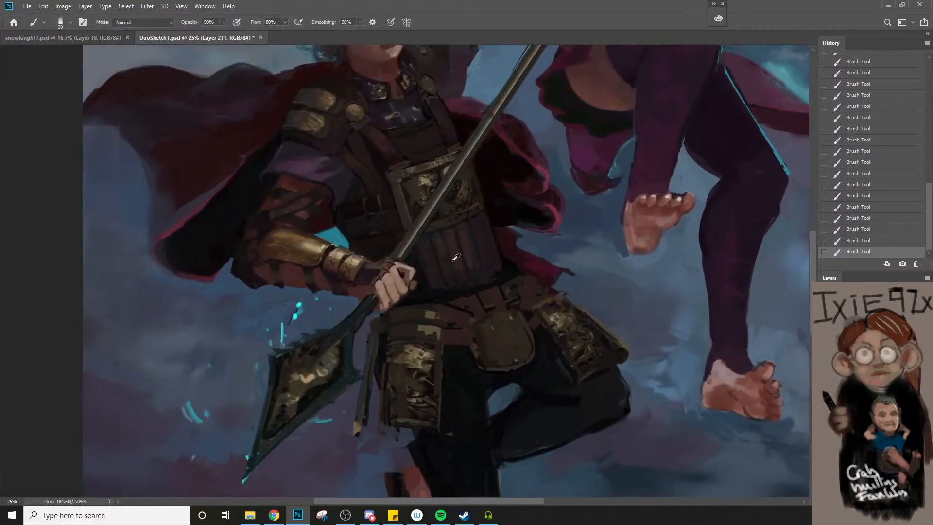
pyautogui.rightClick(428, 251)
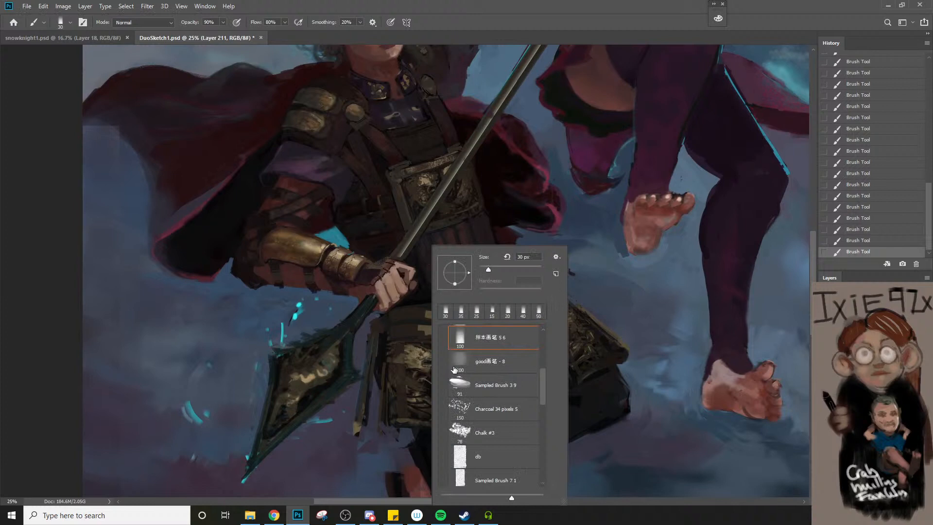
pyautogui.click(496, 413)
pyautogui.click(430, 245)
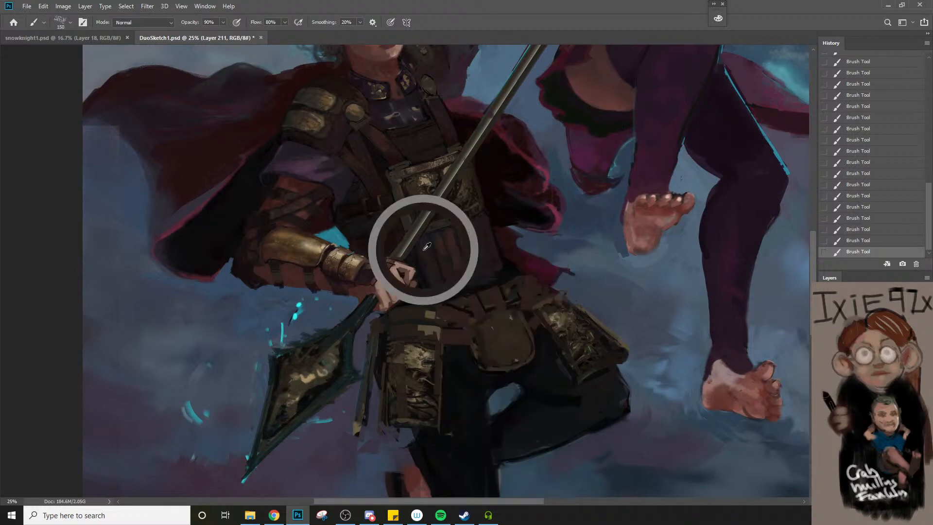
# Texture the man's belt and waist armour at 90% opacity with the charcoal brush at sizes 100, 90 and 70
pyautogui.press('[')
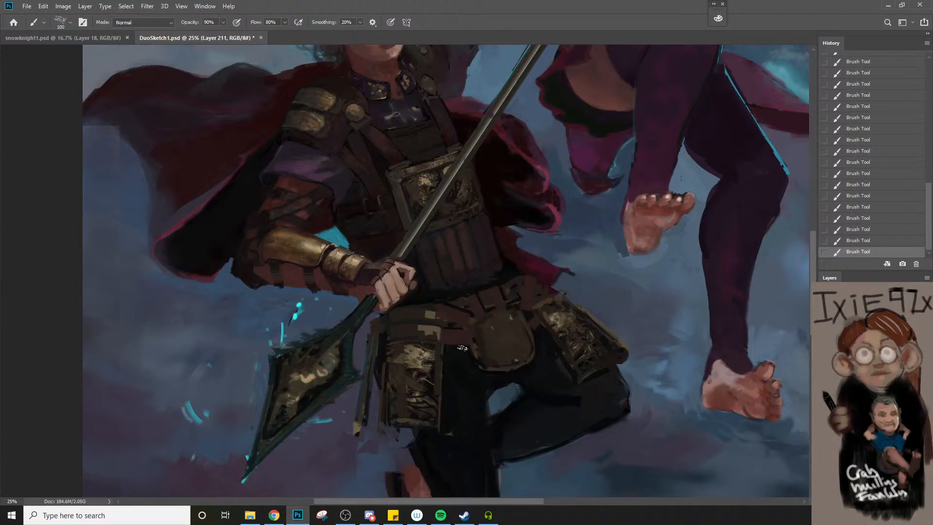
pyautogui.press('[')
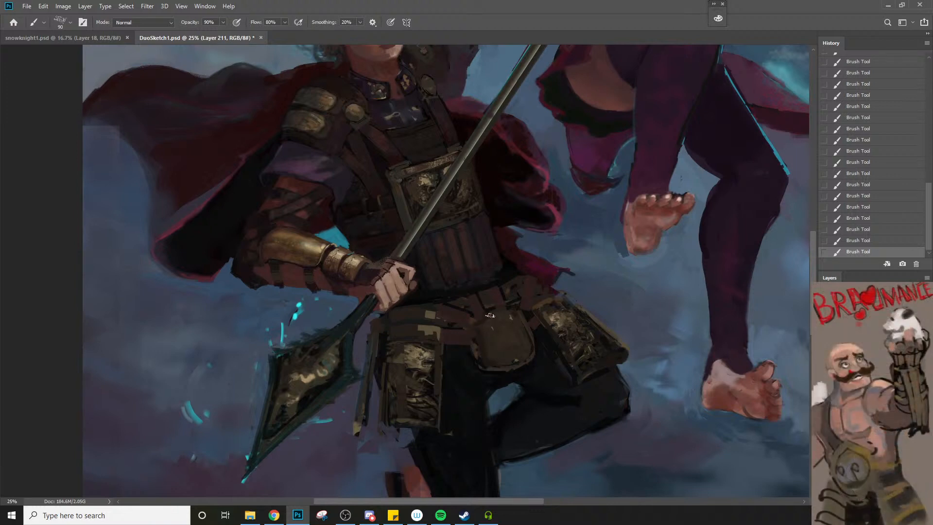
pyautogui.press('[')
pyautogui.keyDown('alt'); pyautogui.click(465, 277); pyautogui.keyUp('alt')
pyautogui.press(']')
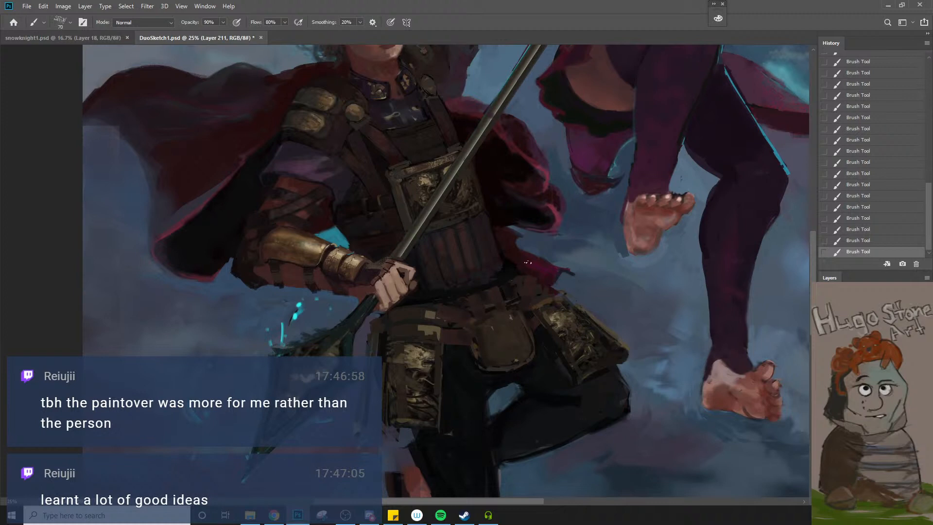
# Refine the hip plates and the straps above them with the charcoal brush at size 80, and check them against the whole painting
pyautogui.press('z')
pyautogui.keyDown('alt'); pyautogui.click(514, 342); pyautogui.keyUp('alt')
pyautogui.click(459, 347)
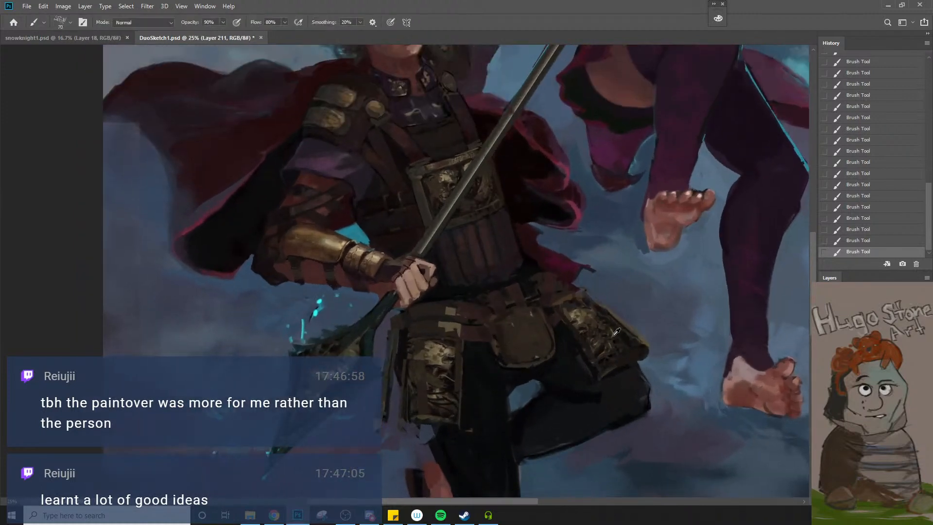
pyautogui.press('b')
pyautogui.press(']')
pyautogui.press('z')
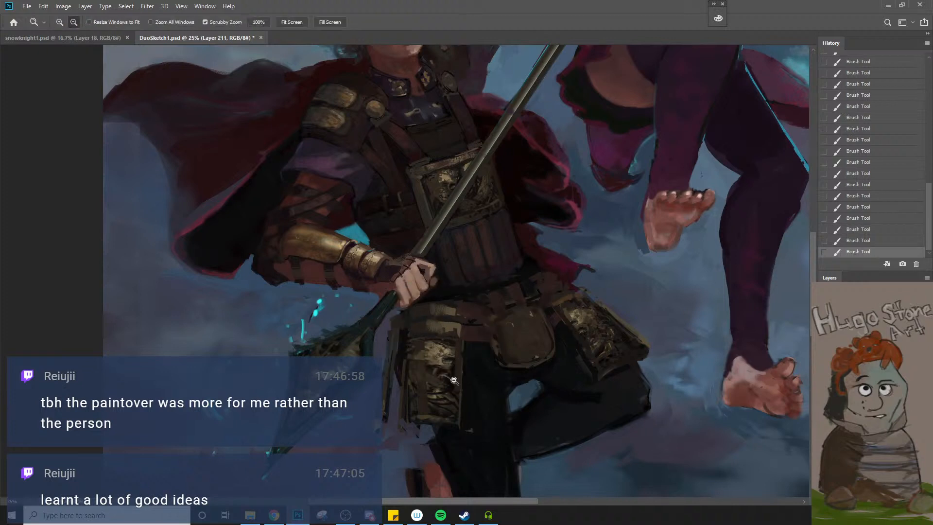
pyautogui.keyDown('alt'); pyautogui.click(459, 357); pyautogui.keyUp('alt')
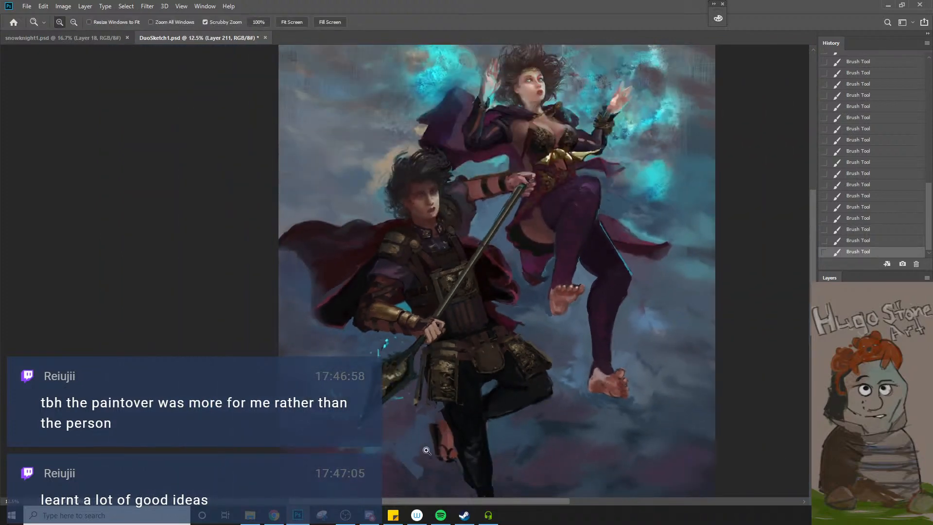
pyautogui.doubleClick(487, 405)
# Paint worn highlights on the belt pouch and hip armour at 90% opacity with the charcoal brush at sizes 90 and 40
pyautogui.press('b')
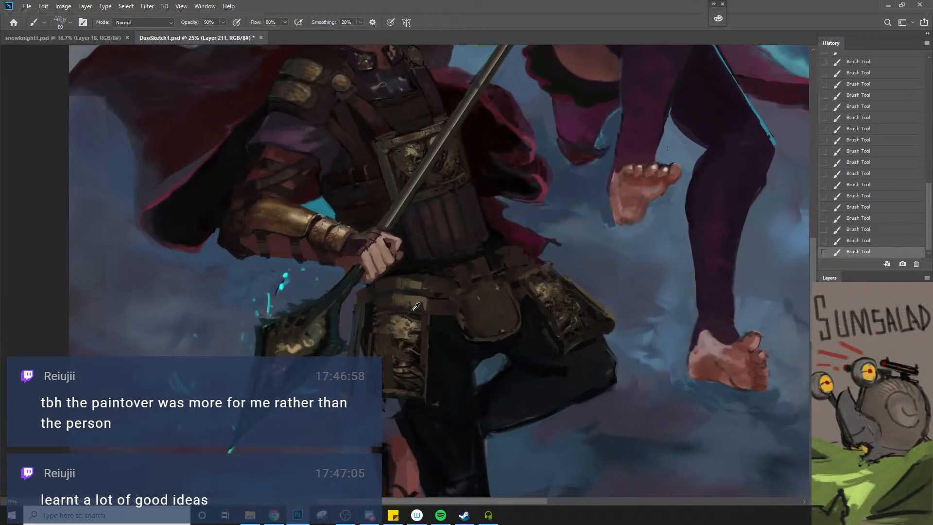
pyautogui.press(']')
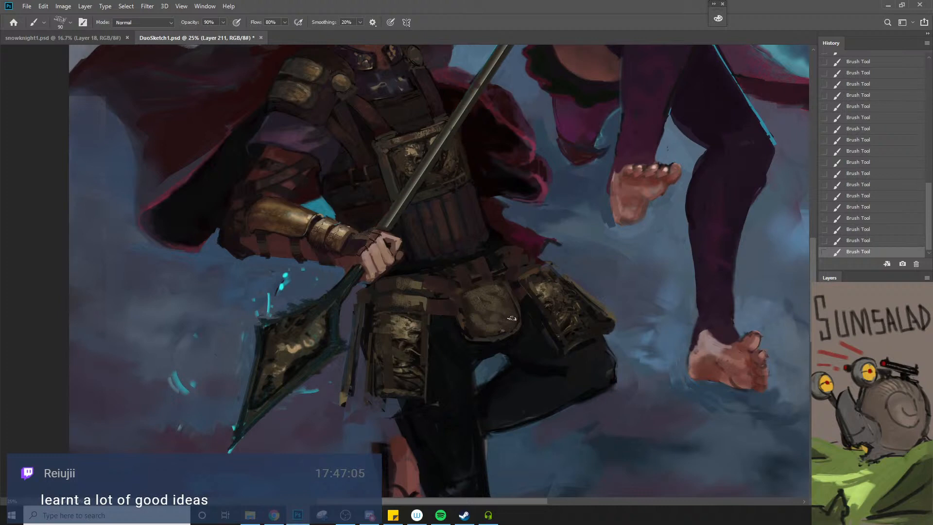
pyautogui.keyDown('alt'); pyautogui.click(541, 285); pyautogui.keyUp('alt')
pyautogui.press('[')
pyautogui.press('[')
pyautogui.press('[')
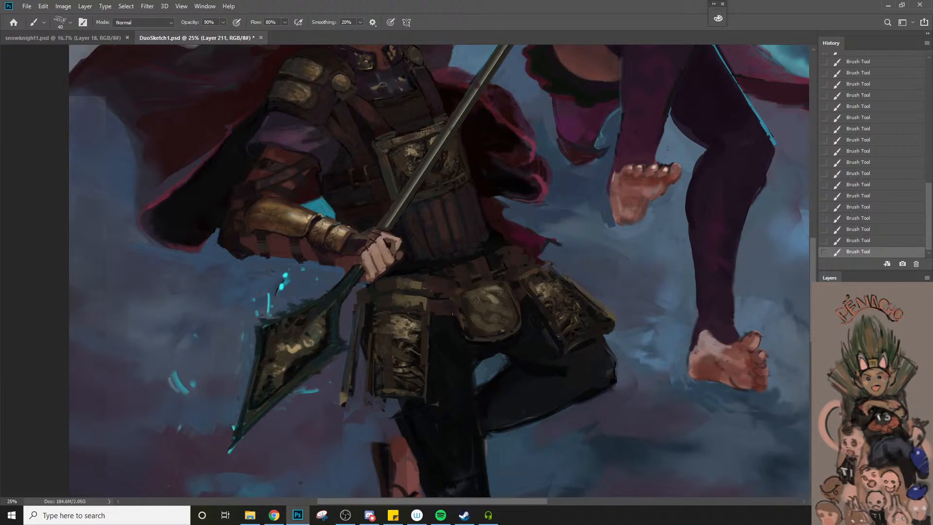
# Try a short charcoal stroke on the belt beside the pouch, and undo the latest strokes
pyautogui.hotkey('ctrl', 'z')
pyautogui.hotkey('ctrl', 'shift', 'z')
pyautogui.moveTo(431, 301); pyautogui.dragTo(430, 309)
pyautogui.hotkey('ctrl', 'z')
pyautogui.press('[')
pyautogui.hotkey('ctrl', 'z')
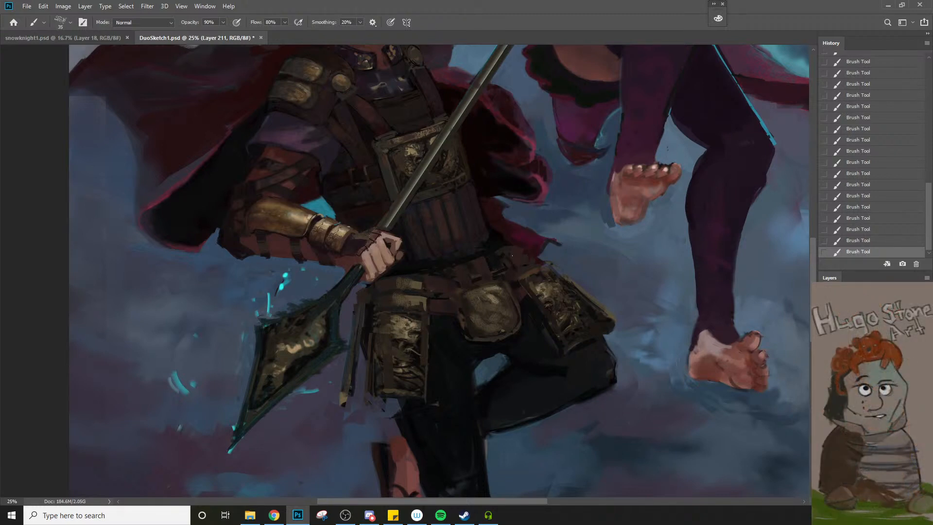
# Enlarge the charcoal brush to size 50 and texture the belt straps above the hip plate by the raised thigh
pyautogui.press(']')
pyautogui.press(']')
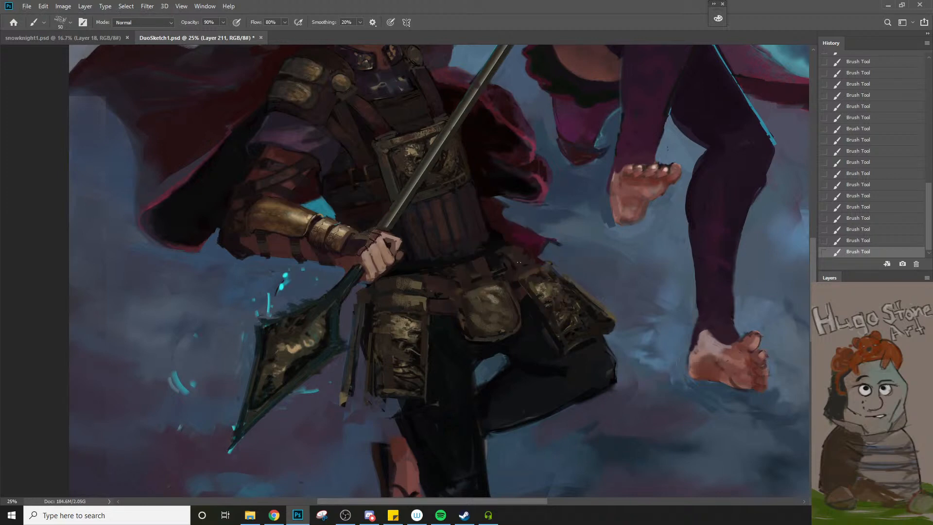
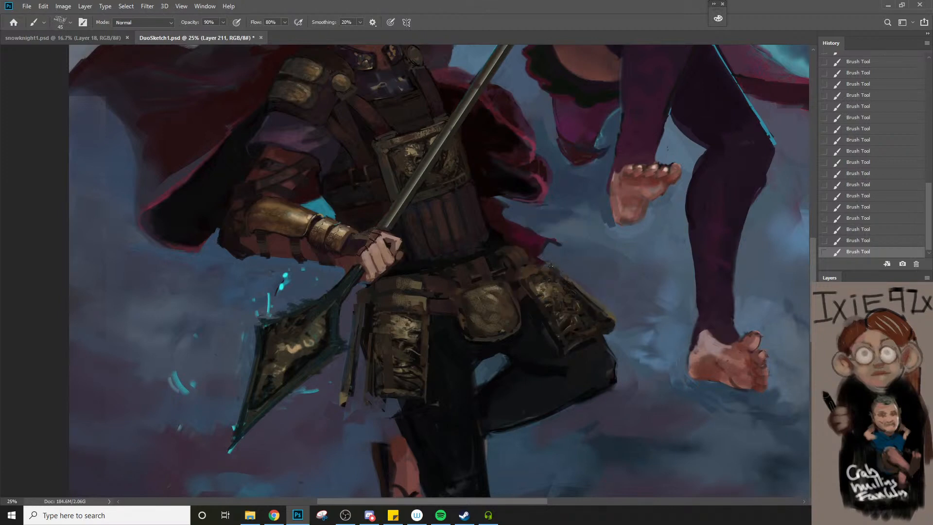
# Sample colours and texture the belt straps above the raised-thigh hip plate with the charcoal brush at sizes 45 and 40
pyautogui.moveTo(543, 255); pyautogui.dragTo(530, 264)
pyautogui.keyDown('alt'); pyautogui.click(497, 244); pyautogui.keyUp('alt')
pyautogui.press(']')
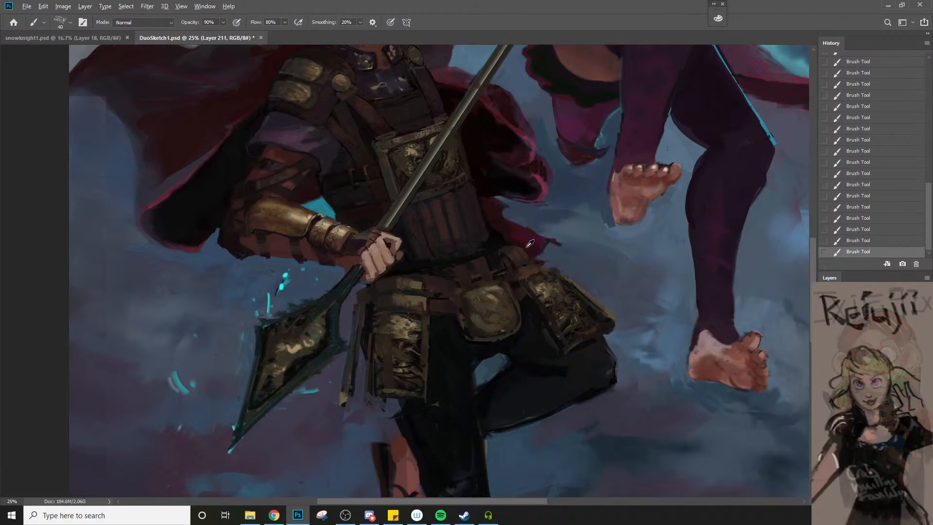
pyautogui.keyDown('alt'); pyautogui.click(531, 251); pyautogui.keyUp('alt')
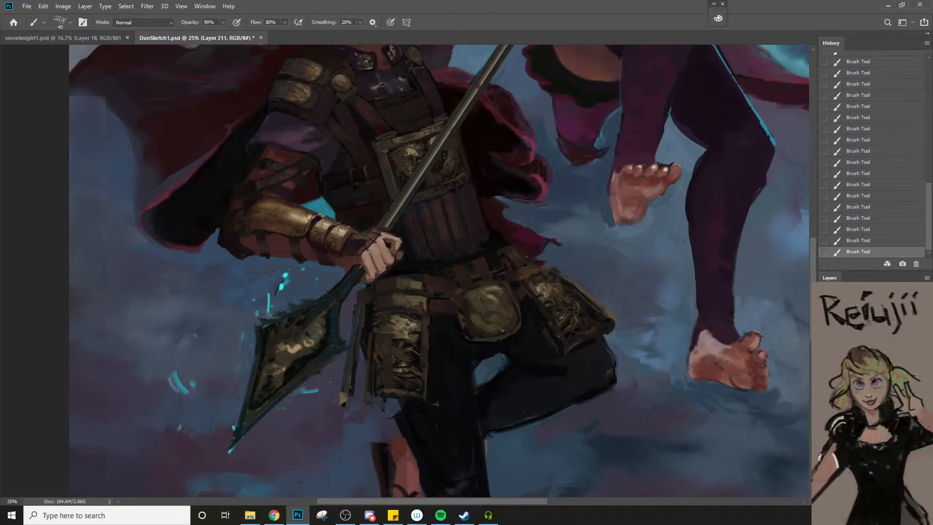
pyautogui.press('[')
pyautogui.press('z')
pyautogui.moveTo(512, 290); pyautogui.dragTo(490, 374)
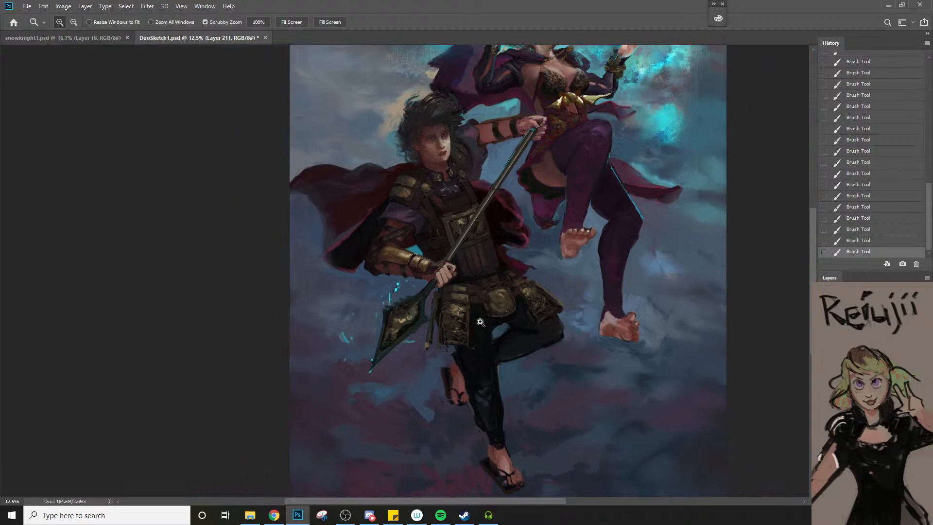
# Examine the man's face, collar and shoulder armour up close, and compare them with the whole painting
pyautogui.click(414, 125)
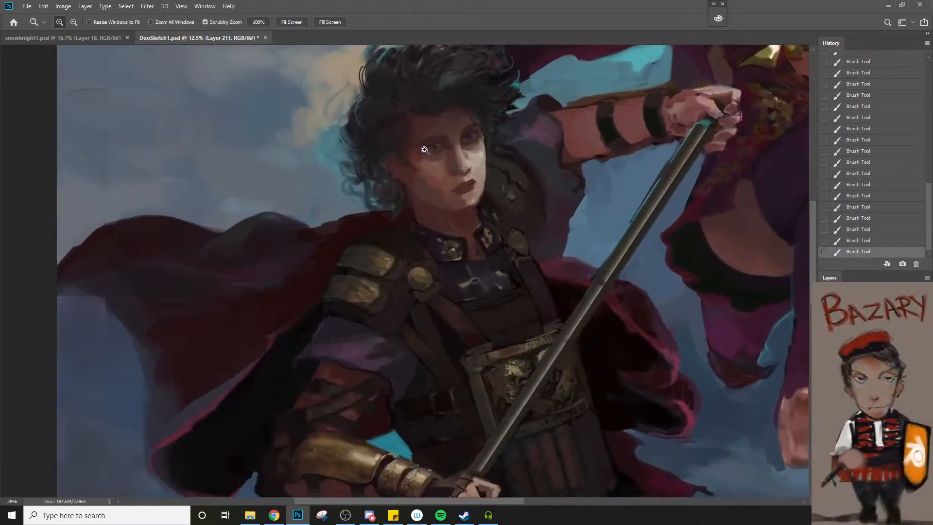
pyautogui.click(424, 150)
pyautogui.press('b')
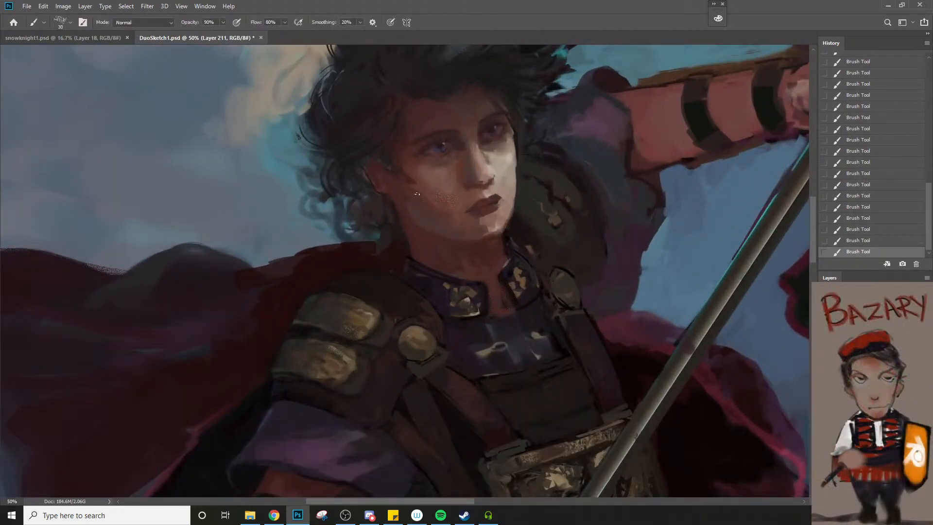
pyautogui.press('z')
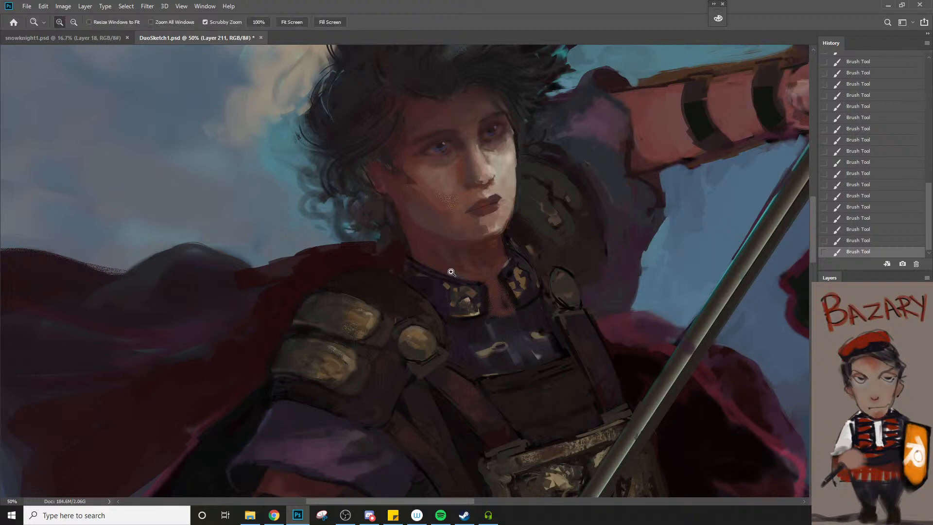
pyautogui.keyDown('alt'); pyautogui.click(455, 272); pyautogui.keyUp('alt')
pyautogui.keyDown('alt'); pyautogui.click(454, 272); pyautogui.keyUp('alt')
pyautogui.click(474, 237)
pyautogui.click(475, 237)
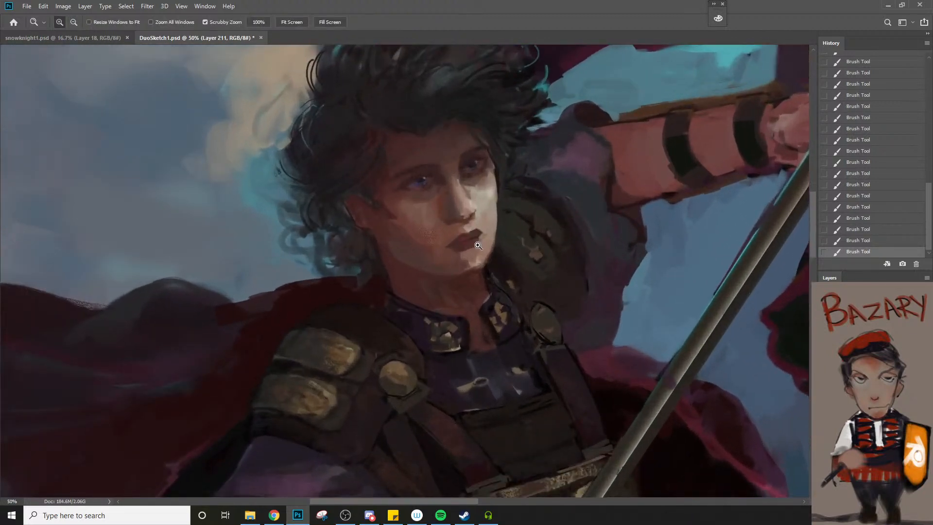
pyautogui.click(475, 237)
pyautogui.press('b')
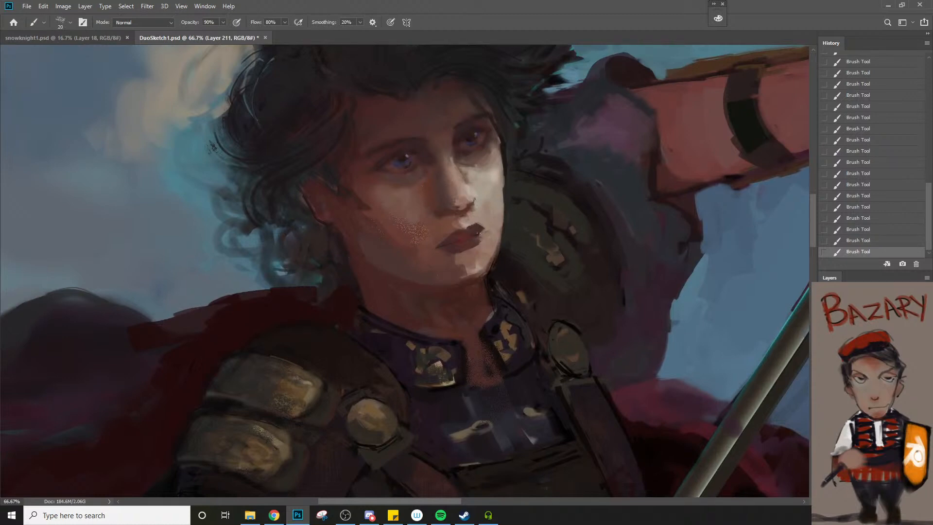
pyautogui.press('z')
pyautogui.keyDown('alt'); pyautogui.click(479, 275); pyautogui.keyUp('alt')
pyautogui.keyDown('alt'); pyautogui.click(479, 275); pyautogui.keyUp('alt')
pyautogui.keyDown('alt'); pyautogui.click(478, 275); pyautogui.keyUp('alt')
pyautogui.keyDown('alt'); pyautogui.click(479, 275); pyautogui.keyUp('alt')
pyautogui.keyDown('alt'); pyautogui.click(478, 275); pyautogui.keyUp('alt')
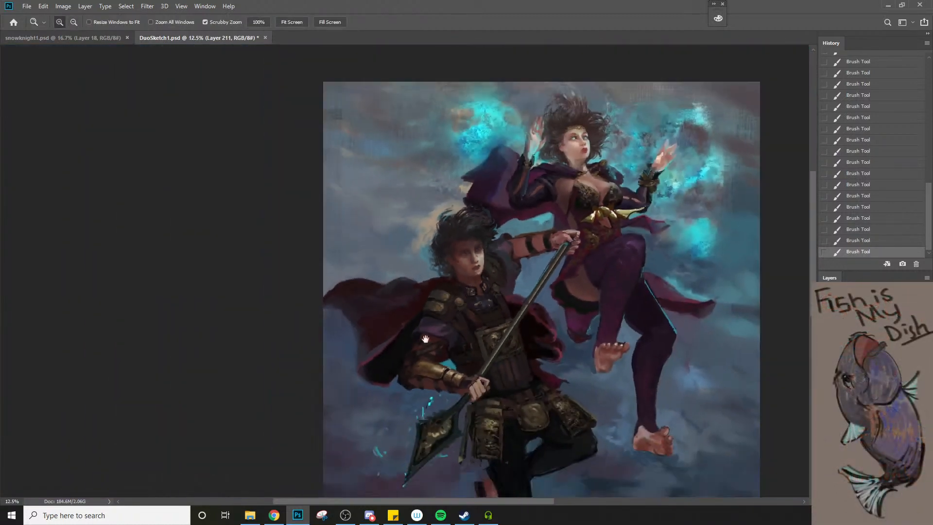
pyautogui.press('space')
pyautogui.moveTo(506, 354); pyautogui.dragTo(415, 303)
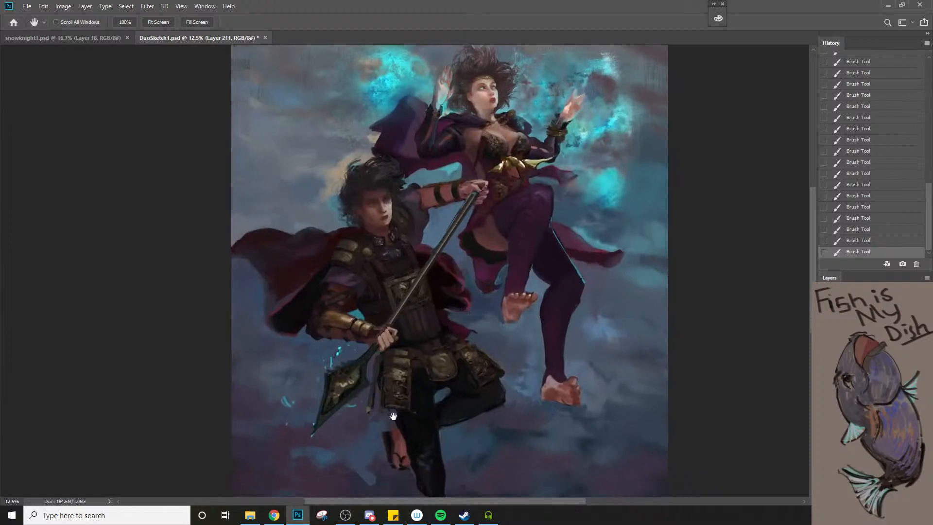
# Texture the cups of the woman's patterned bodice with the charcoal brush at sizes 15 and 20, using colours sampled from the fabric
pyautogui.press('z')
pyautogui.click(479, 148)
pyautogui.click(478, 148)
pyautogui.click(478, 149)
pyautogui.press('b')
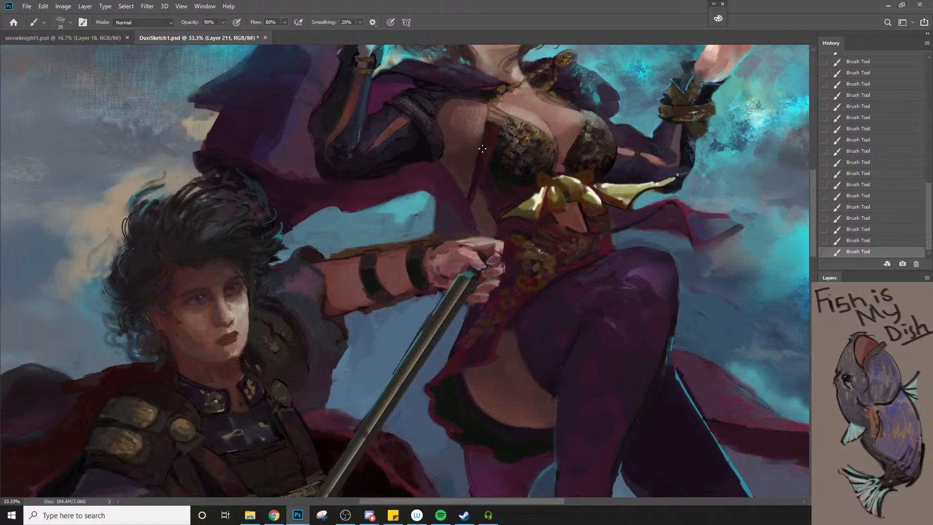
pyautogui.press('z')
pyautogui.keyDown('alt'); pyautogui.click(483, 191); pyautogui.keyUp('alt')
pyautogui.keyDown('alt'); pyautogui.click(483, 199); pyautogui.keyUp('alt')
pyautogui.click(531, 153)
pyautogui.click(532, 155)
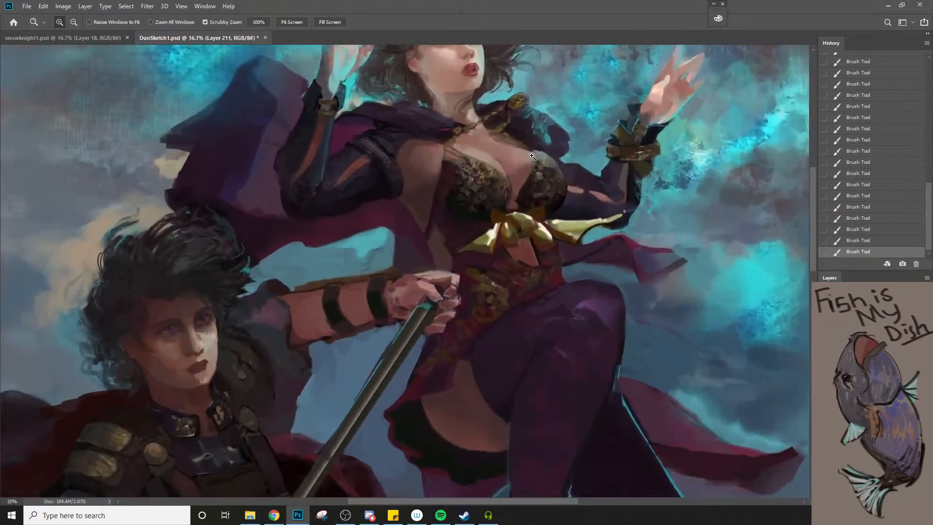
pyautogui.click(532, 156)
pyautogui.click(532, 156)
pyautogui.click(532, 156)
pyautogui.press('b')
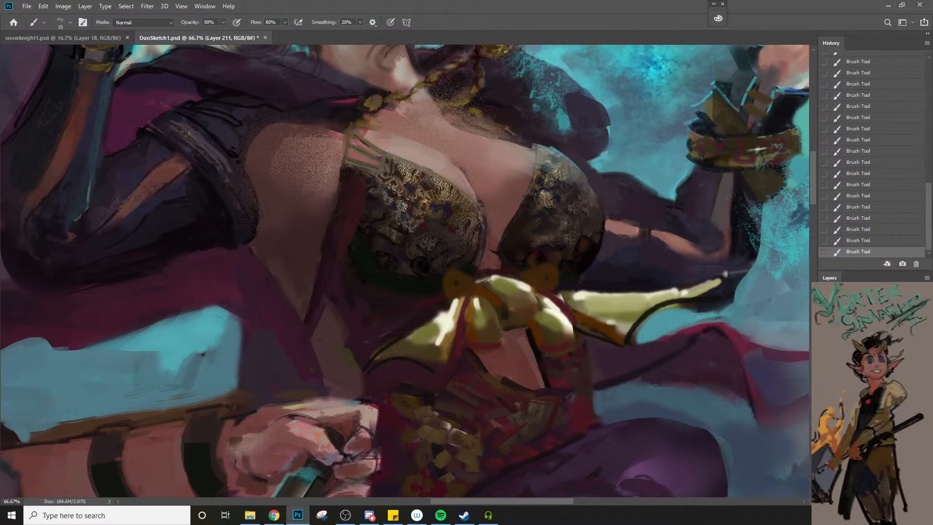
pyautogui.keyDown('alt'); pyautogui.click(437, 201); pyautogui.keyUp('alt')
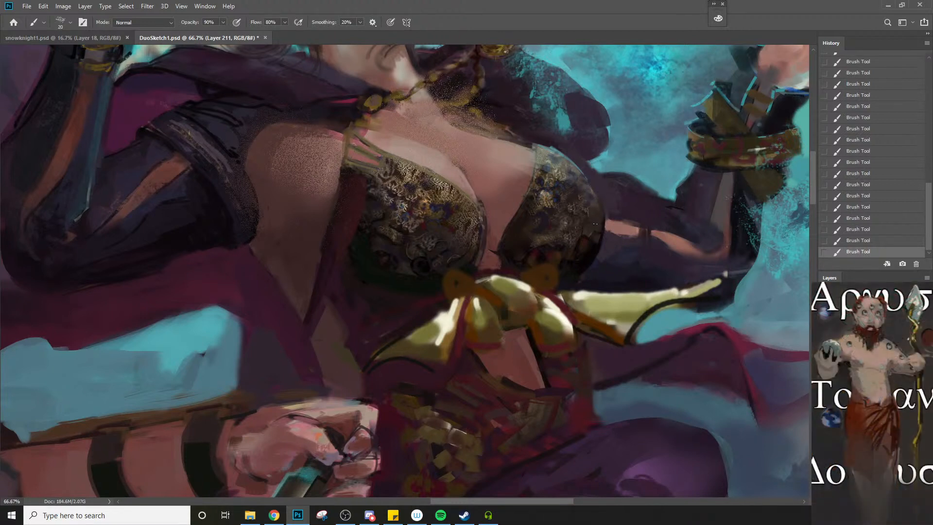
pyautogui.keyDown('alt'); pyautogui.click(553, 225); pyautogui.keyUp('alt')
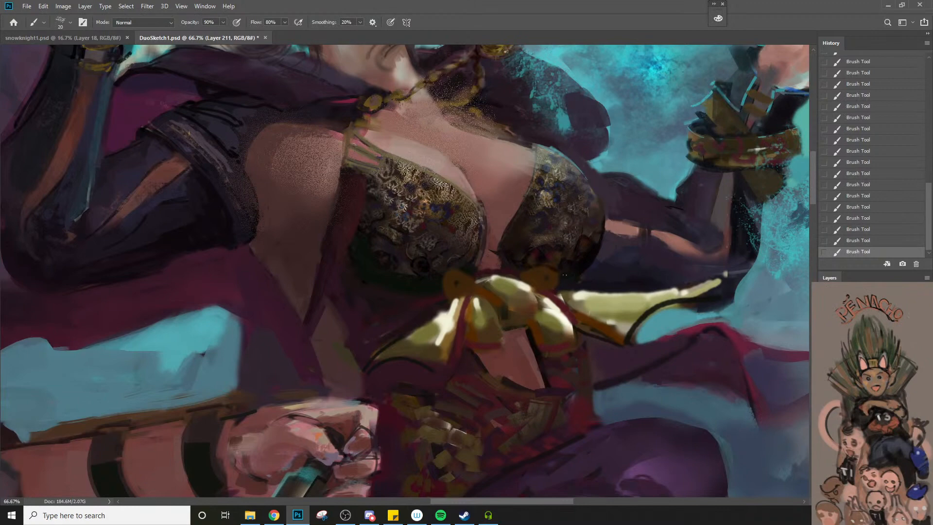
# Examine the woman's gold bow and patterned waist up close and against the rest of her figure
pyautogui.press('z')
pyautogui.keyDown('alt'); pyautogui.click(532, 284); pyautogui.keyUp('alt')
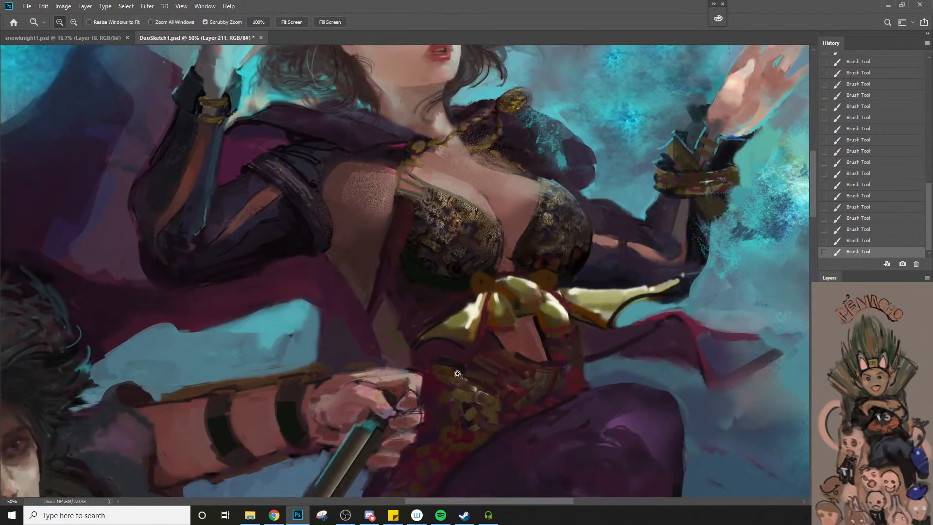
pyautogui.press('b')
pyautogui.press(']')
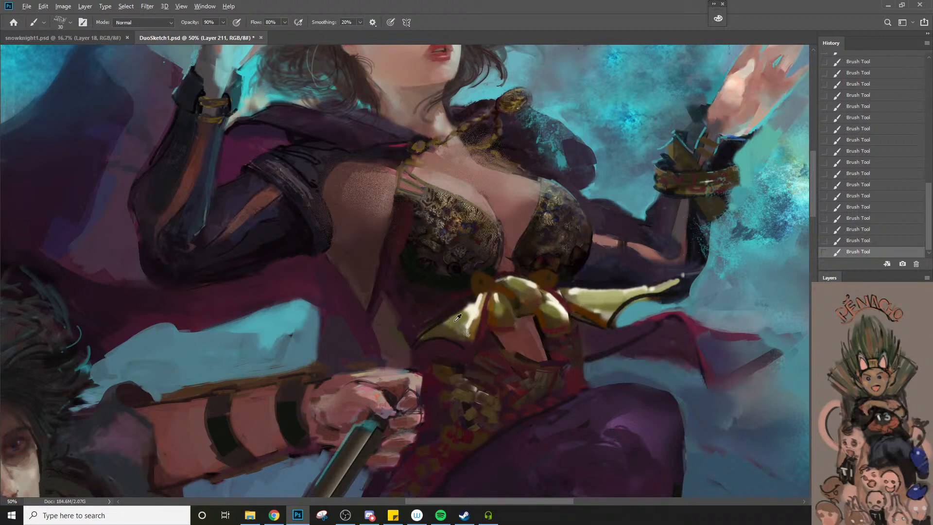
pyautogui.press('z')
pyautogui.keyDown('alt'); pyautogui.click(423, 341); pyautogui.keyUp('alt')
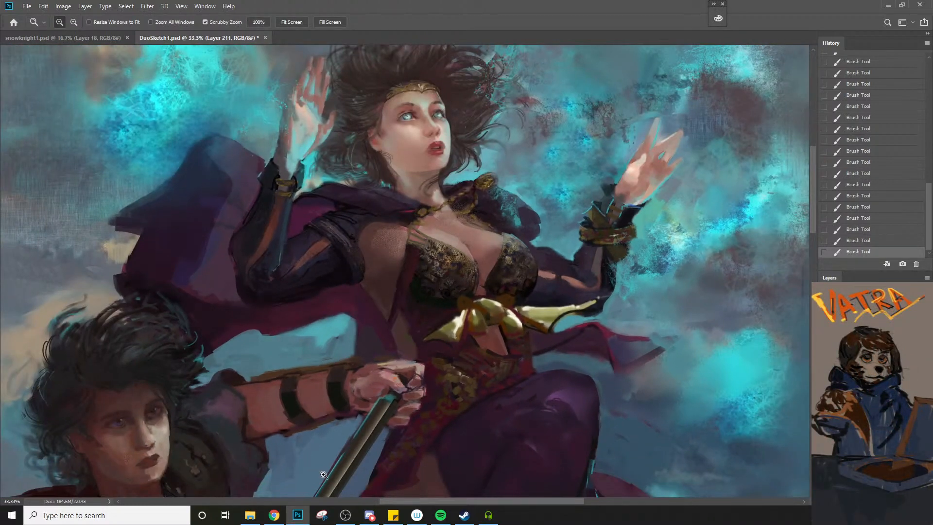
pyautogui.click(473, 363)
pyautogui.press('b')
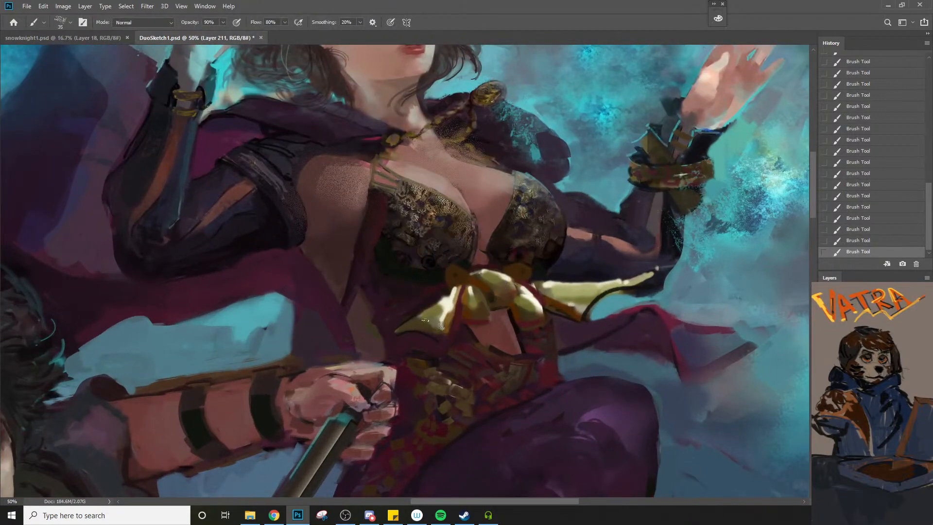
pyautogui.press('z')
pyautogui.keyDown('alt'); pyautogui.click(461, 362); pyautogui.keyUp('alt')
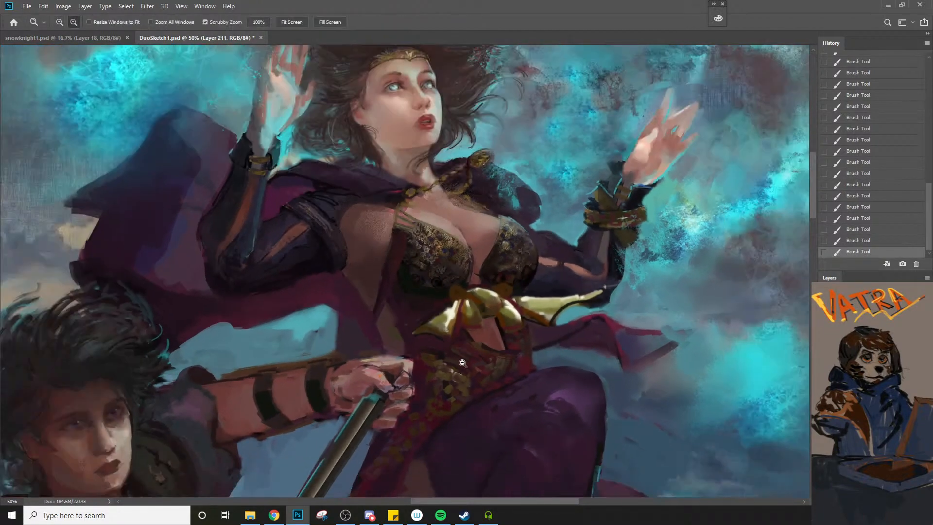
pyautogui.keyDown('alt'); pyautogui.click(462, 363); pyautogui.keyUp('alt')
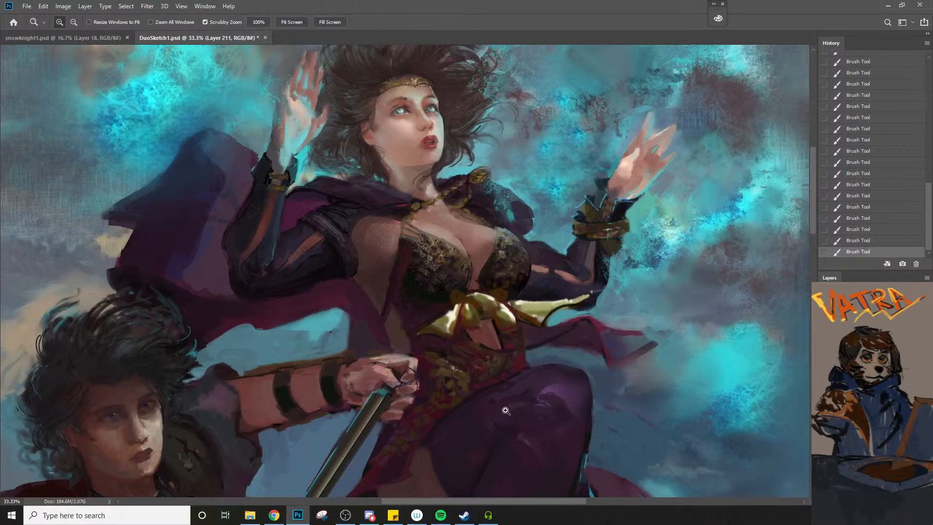
# Paste the gold gift-box photo as a reference, scale it to 190.11%, and place it above the man's outstretched forearm
pyautogui.hotkey('alt', 'Tab')
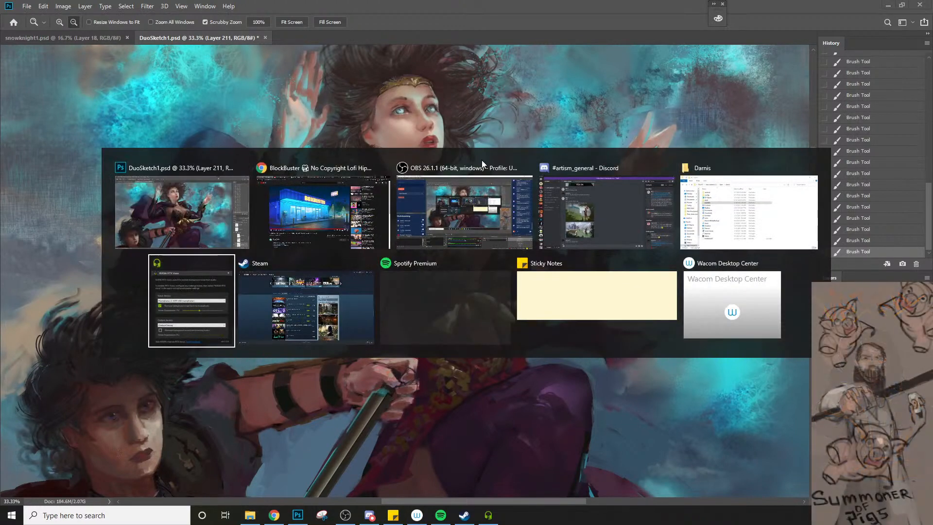
pyautogui.hotkey('alt', 'Tab')
pyautogui.hotkey('alt', 'Tab')
pyautogui.hotkey('alt', 'Tab')
pyautogui.hotkey('alt', 'Tab')
pyautogui.hotkey('alt', 'Tab')
pyautogui.hotkey('alt', 'Tab')
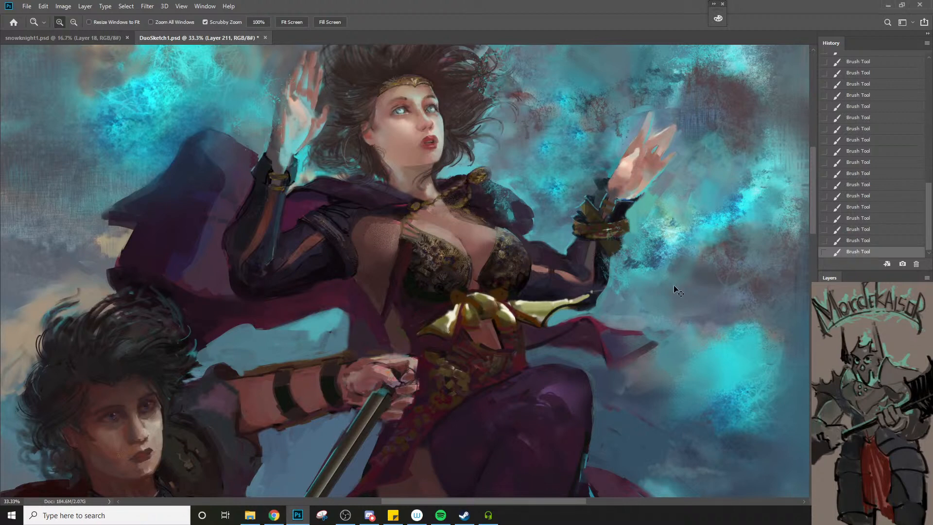
pyautogui.hotkey('ctrl', 'v')
pyautogui.hotkey('ctrl', 't')
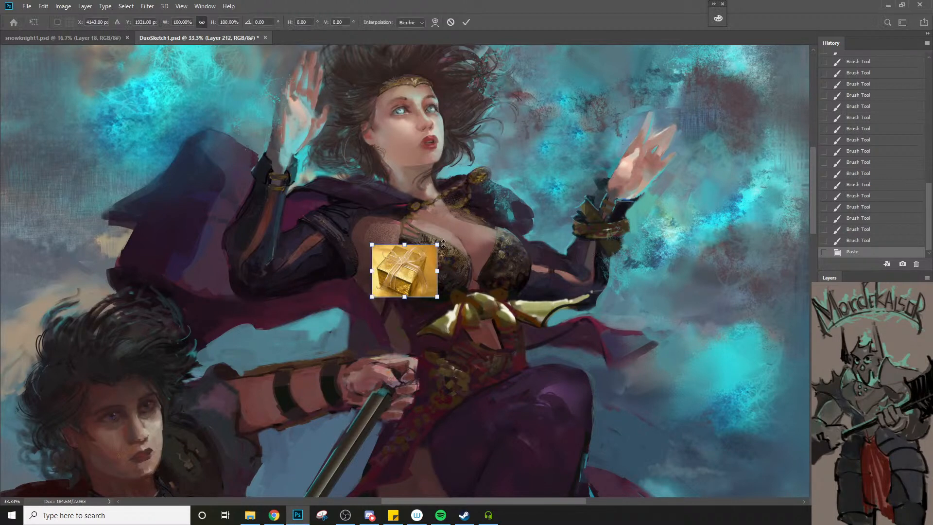
pyautogui.moveTo(437, 244); pyautogui.dragTo(497, 197)
pyautogui.moveTo(447, 276); pyautogui.dragTo(299, 329)
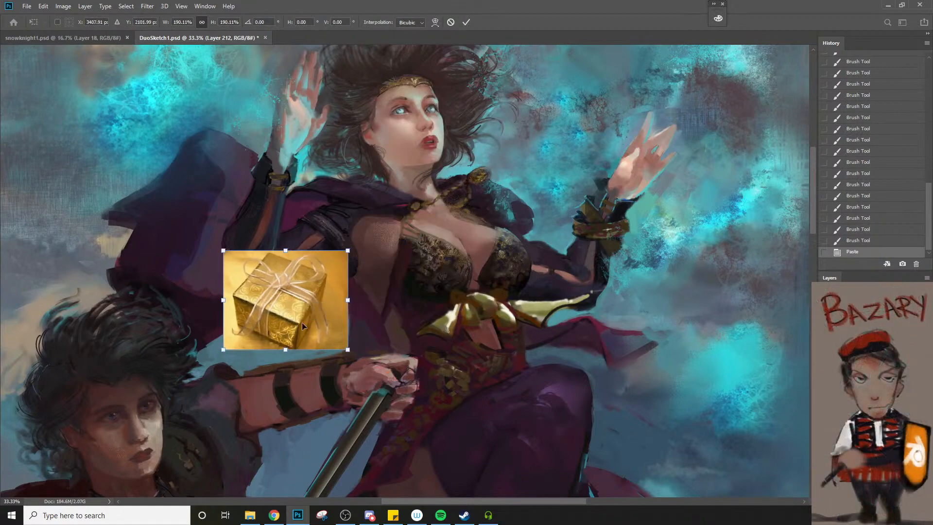
pyautogui.press('Return')
# Switch the Brush tool to the 样本画笔 5 6 preset at size 100
pyautogui.press('z')
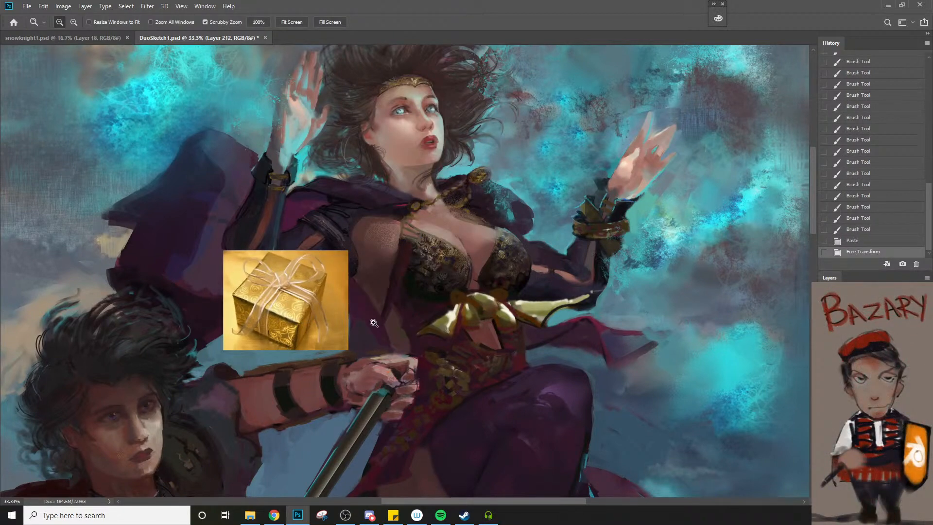
pyautogui.press('b')
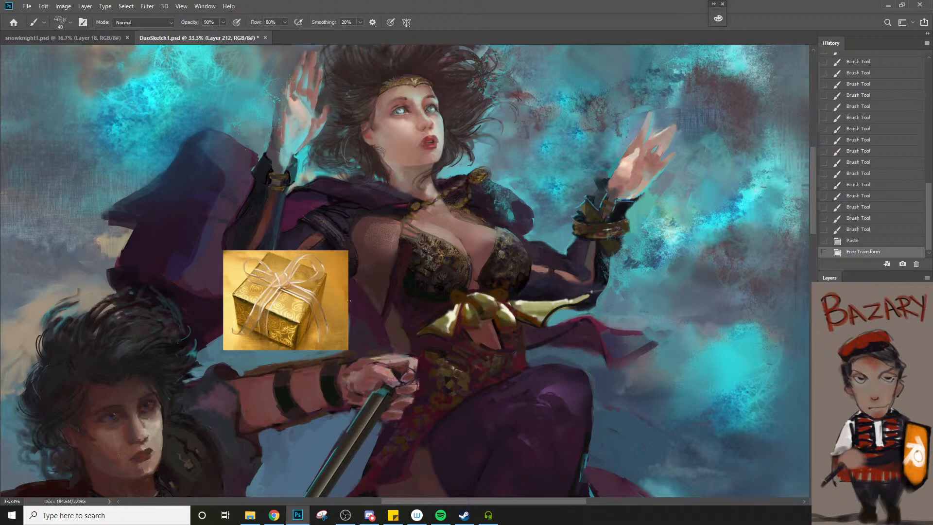
pyautogui.rightClick(292, 309)
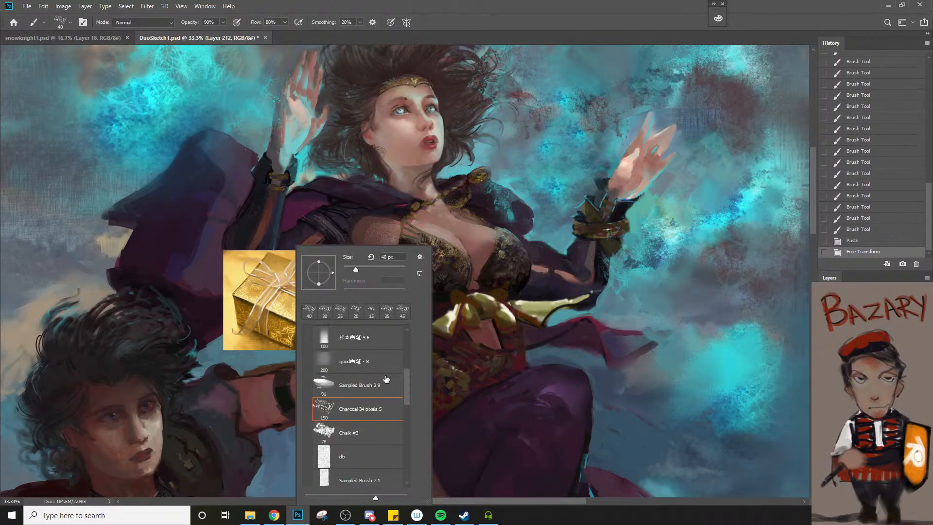
pyautogui.click(362, 341)
pyautogui.hotkey('alt', 'Tab')
pyautogui.press('Tab')
pyautogui.press('Tab')
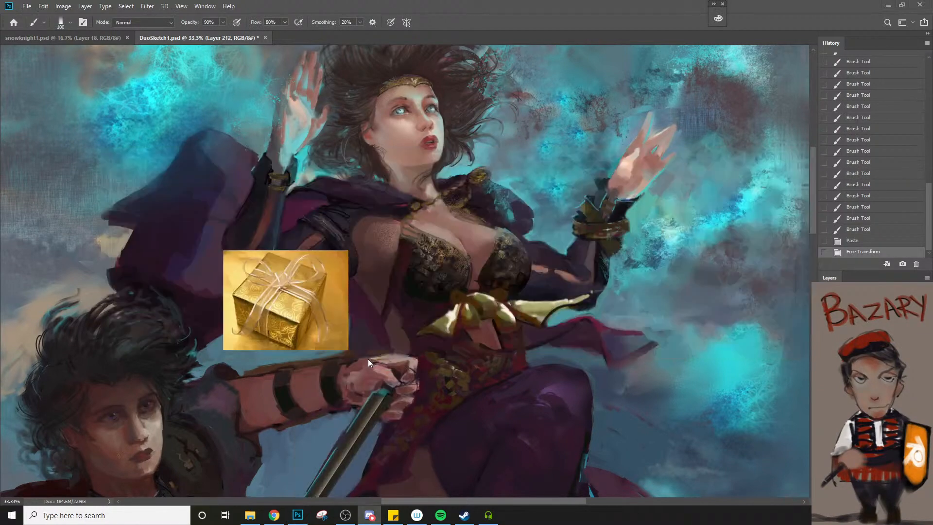
pyautogui.hotkey('alt', 'Tab')
pyautogui.press('Tab')
pyautogui.press('Tab')
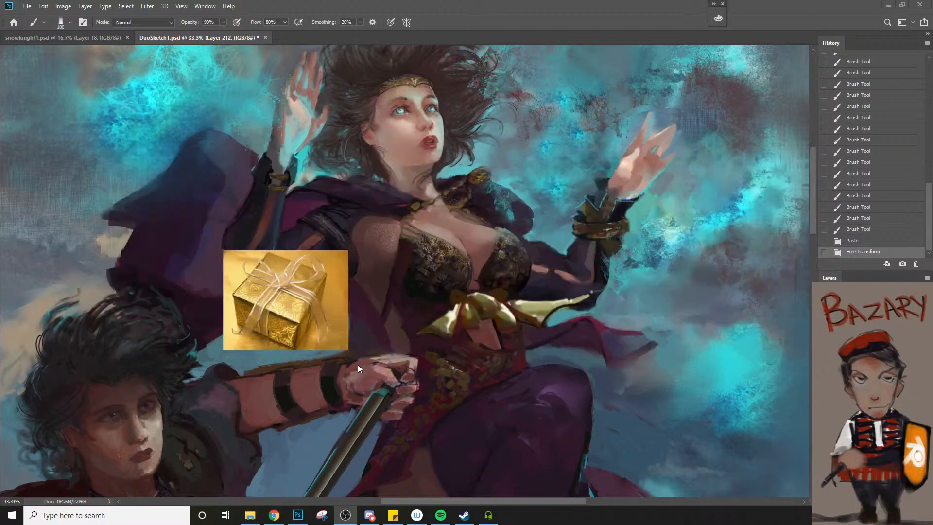
# Sample a dark gold-brown from the gift-box photo as the painting colour
pyautogui.click(288, 307)
pyautogui.keyDown('alt'); pyautogui.rightClick(287, 307); pyautogui.keyUp('alt')
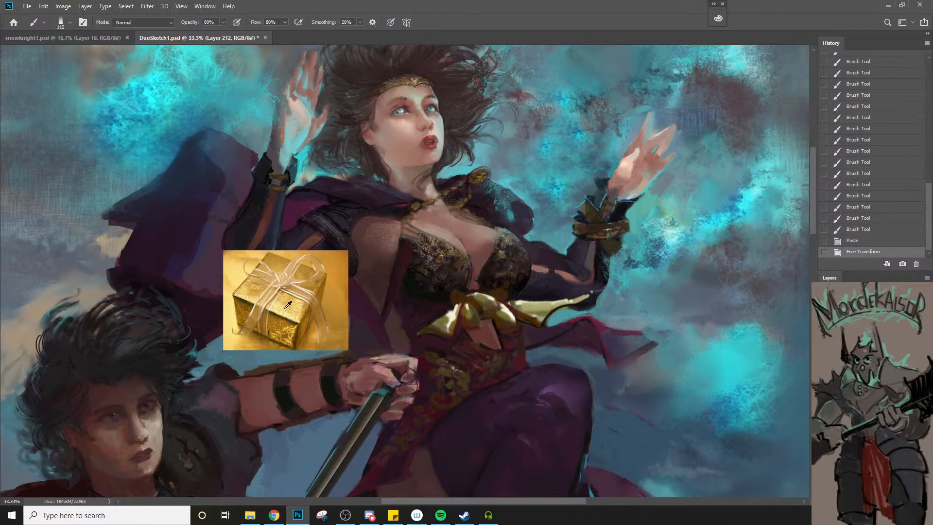
pyautogui.keyDown('alt'); pyautogui.rightClick(285, 308); pyautogui.keyUp('alt')
pyautogui.keyDown('alt'); pyautogui.rightClick(278, 315); pyautogui.keyUp('alt')
pyautogui.keyDown('alt'); pyautogui.click(278, 311); pyautogui.keyUp('alt')
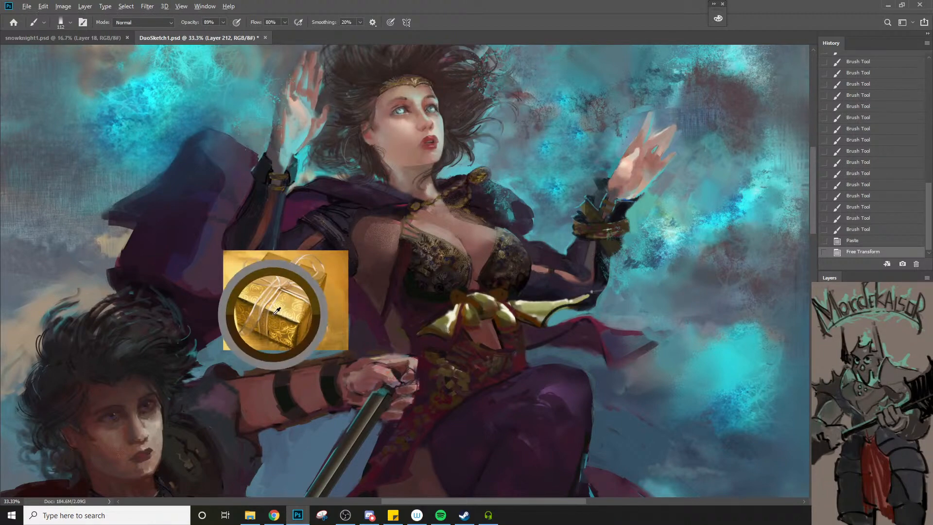
# Load the Mixer Brush with gold from the gift-box photo and give it the 样本画笔 5 6 preset at size 100
pyautogui.hotkey('shift', 'b')
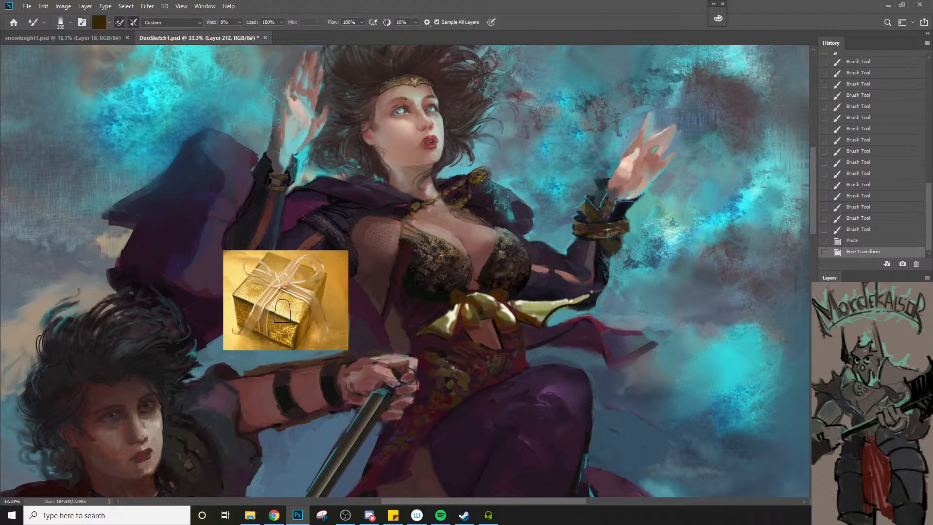
pyautogui.moveTo(276, 314); pyautogui.dragTo(285, 322)
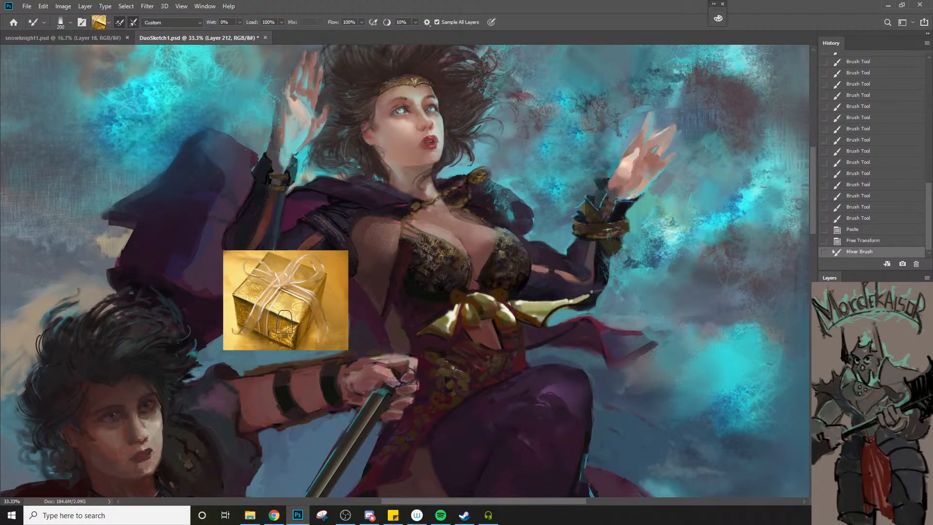
pyautogui.rightClick(283, 318)
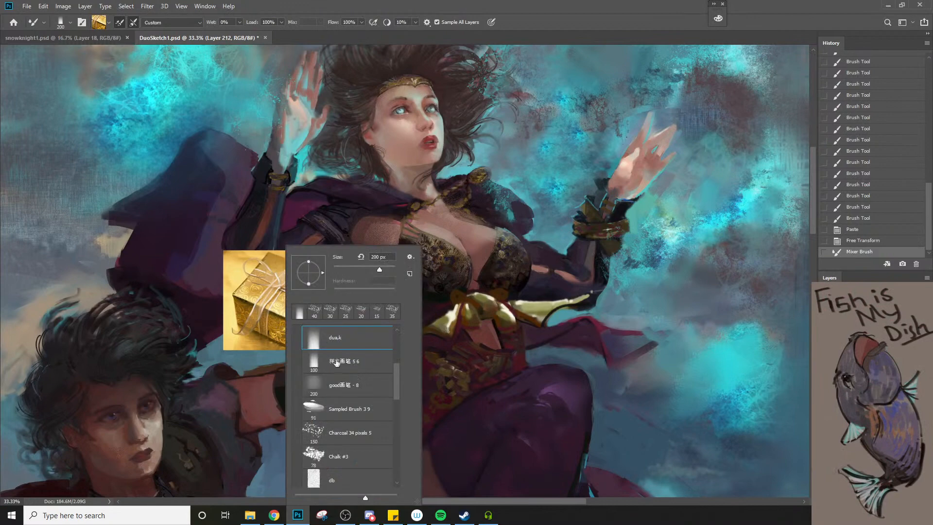
pyautogui.click(337, 362)
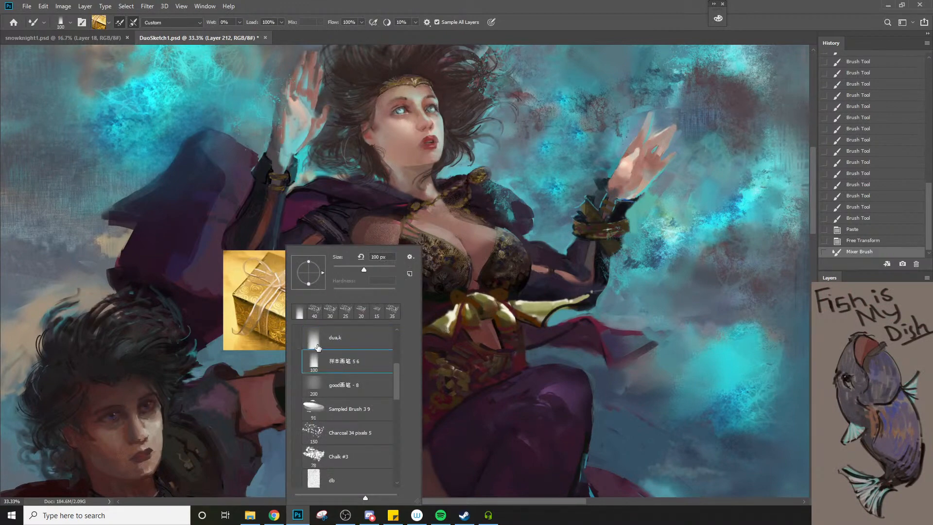
pyautogui.click(278, 321)
pyautogui.press('n')
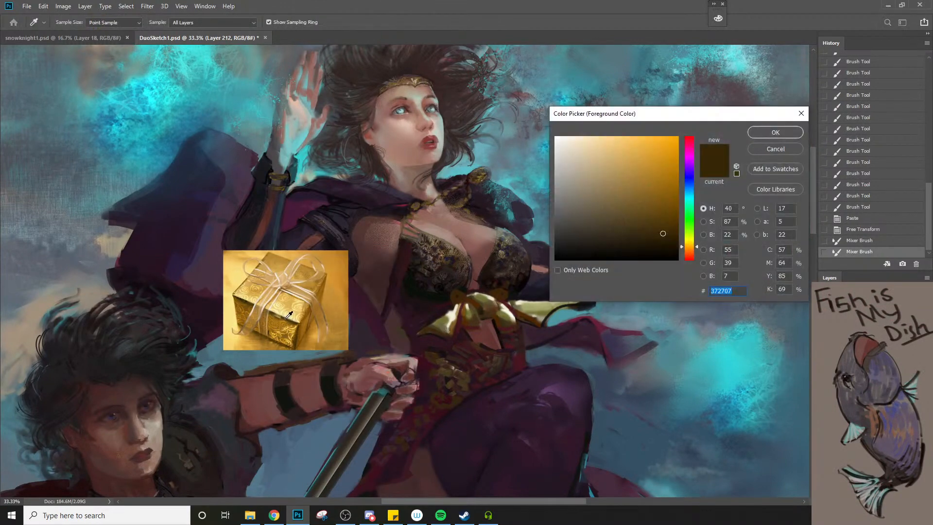
pyautogui.press('Return')
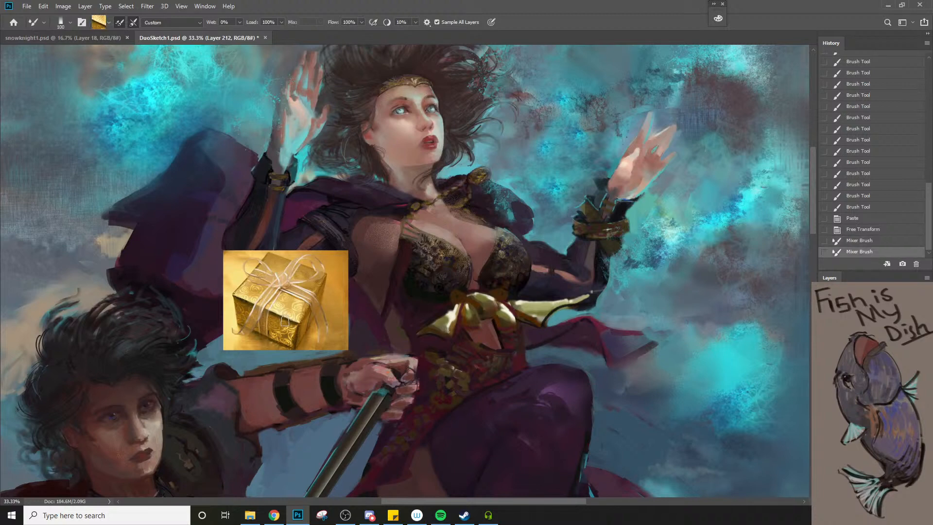
# Shade the underside of the woman's bow with the regular Brush in a dark gold sampled from the gift-box photo
pyautogui.press('m')
pyautogui.hotkey('shift', 'm')
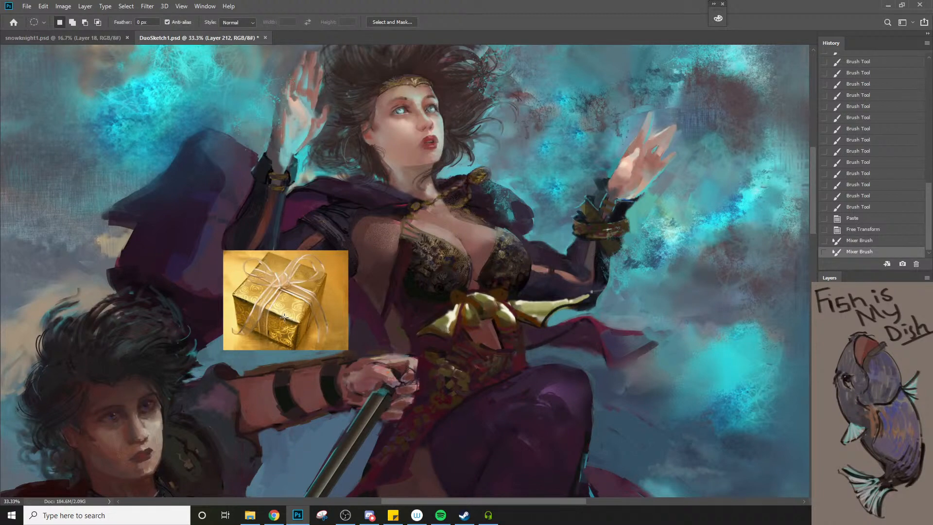
pyautogui.press('b')
pyautogui.keyDown('alt'); pyautogui.click(285, 311); pyautogui.keyUp('alt')
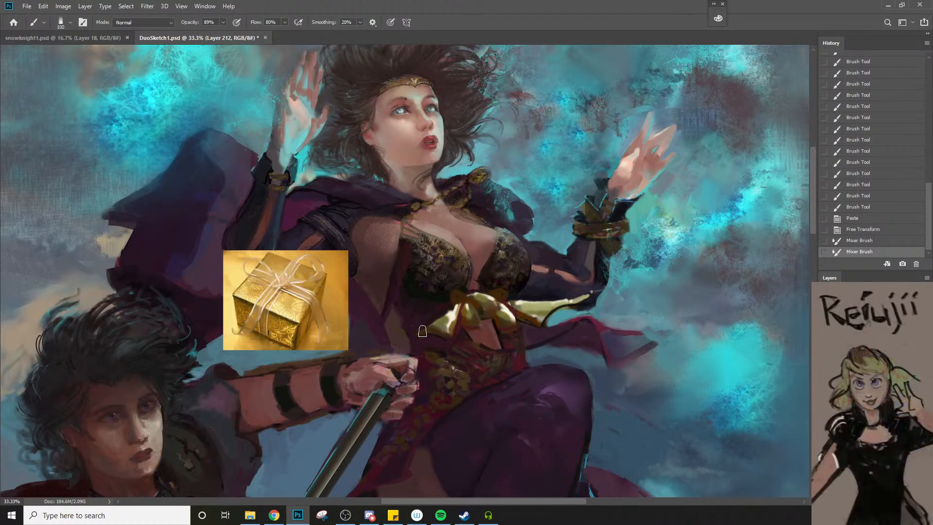
pyautogui.press('[')
pyautogui.press('[')
pyautogui.press('[')
pyautogui.press('[')
pyautogui.press('[')
pyautogui.moveTo(420, 332); pyautogui.dragTo(459, 333)
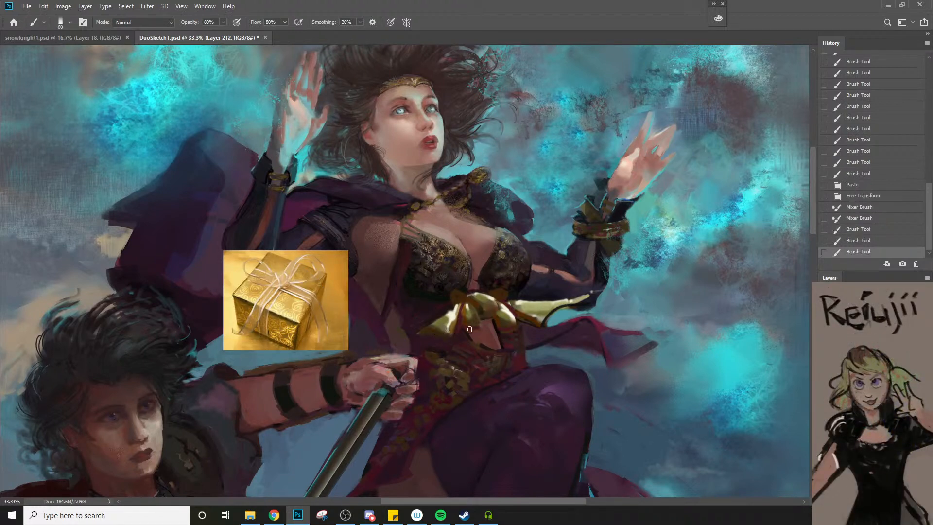
pyautogui.press(']')
pyautogui.click(477, 325)
# Paint small accents on the bow's left loop in gold tones sampled from the gift box, using a much smaller brush
pyautogui.keyDown('alt'); pyautogui.click(275, 309); pyautogui.keyUp('alt')
pyautogui.keyDown('alt'); pyautogui.click(296, 344); pyautogui.keyUp('alt')
pyautogui.press('[')
pyautogui.press('[')
pyautogui.press('[')
pyautogui.press('[')
pyautogui.press('[')
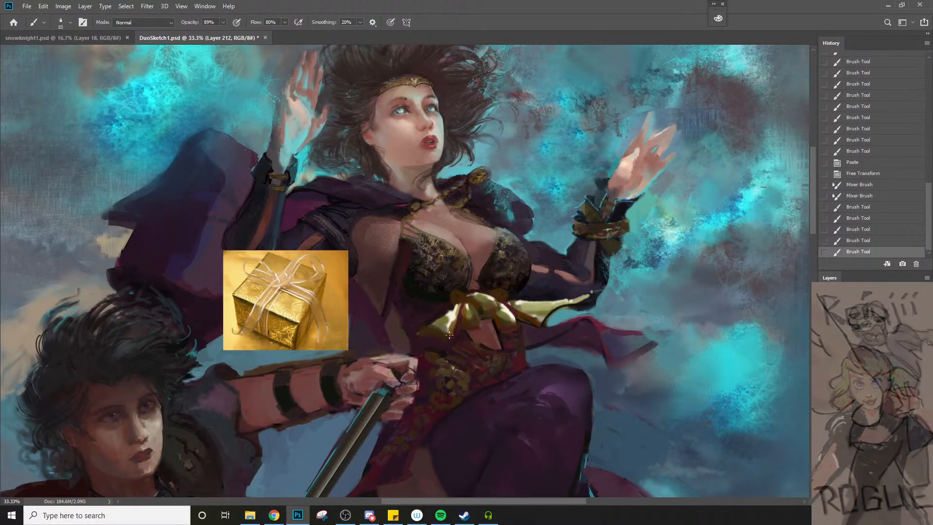
pyautogui.press(']')
pyautogui.moveTo(443, 323)
pyautogui.mouseDown()
pyautogui.moveTo(453, 332)
pyautogui.moveTo(453, 320)
pyautogui.mouseUp()
pyautogui.press(']')
pyautogui.moveTo(457, 307); pyautogui.dragTo(455, 317)
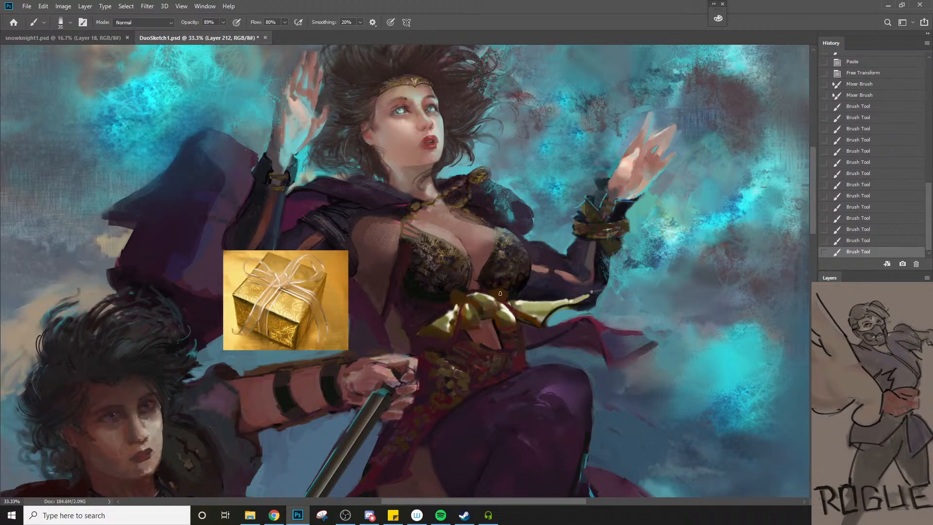
# Deepen the gold across the bow's loops and knot with another colour sampled from the gift box
pyautogui.moveTo(500, 293)
pyautogui.mouseDown()
pyautogui.moveTo(475, 300)
pyautogui.moveTo(485, 302)
pyautogui.mouseUp()
pyautogui.keyDown('alt'); pyautogui.click(287, 301); pyautogui.keyUp('alt')
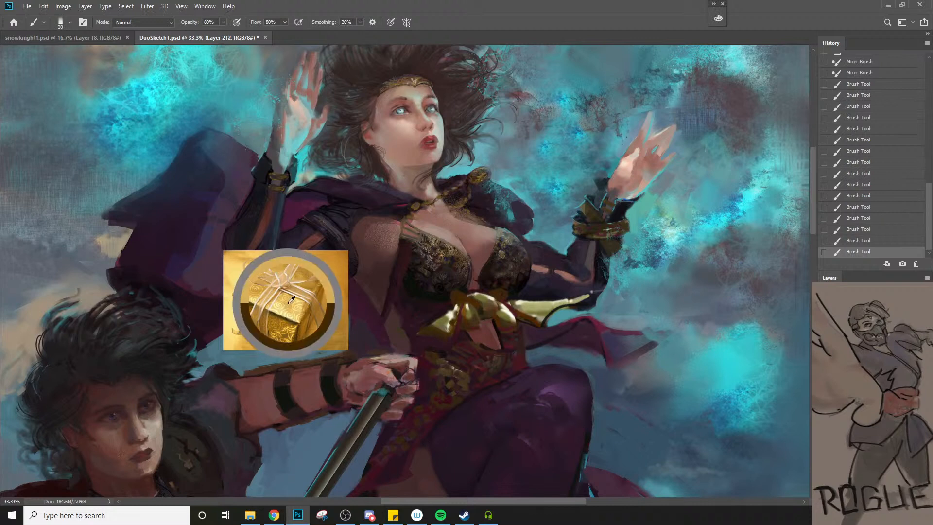
pyautogui.press(']')
pyautogui.moveTo(438, 325)
pyautogui.mouseDown()
pyautogui.moveTo(494, 305)
pyautogui.moveTo(505, 313)
pyautogui.mouseUp()
pyautogui.press(']')
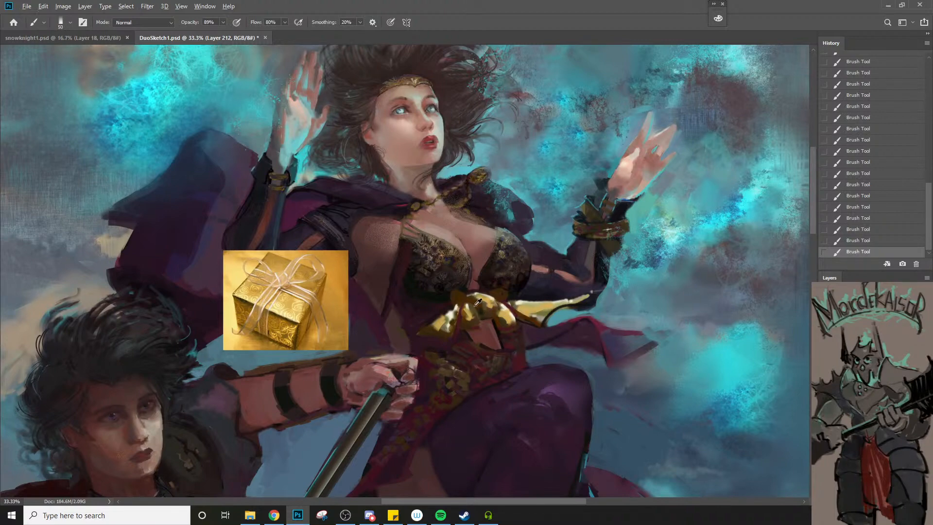
# Paint the right ribbon of the bow in a darker gold sampled beside the knot, at brush size 45
pyautogui.keyDown('alt'); pyautogui.click(460, 297); pyautogui.keyUp('alt')
pyautogui.press('[')
pyautogui.moveTo(525, 315)
pyautogui.mouseDown()
pyautogui.moveTo(539, 309)
pyautogui.moveTo(551, 322)
pyautogui.mouseUp()
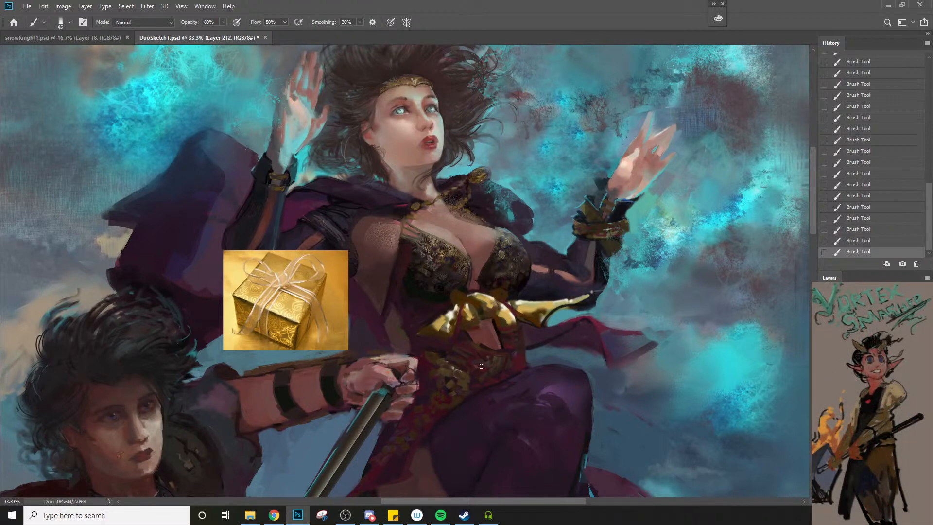
# Try to stamp gold foil from the photo onto the bow's left loop with the Mixer Brush at sizes 100 and 150
pyautogui.hotkey('shift', 'b')
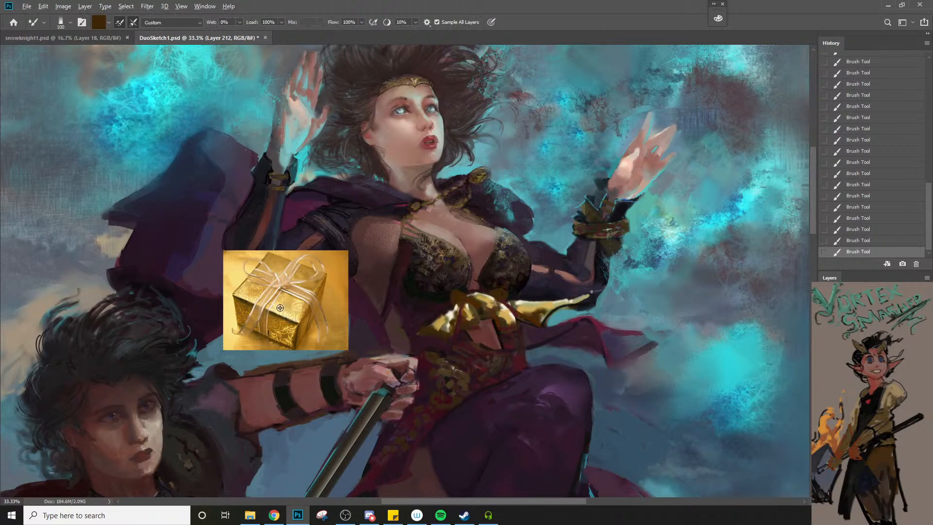
pyautogui.keyDown('alt'); pyautogui.click(281, 307); pyautogui.keyUp('alt')
pyautogui.press(']')
pyautogui.click(439, 327)
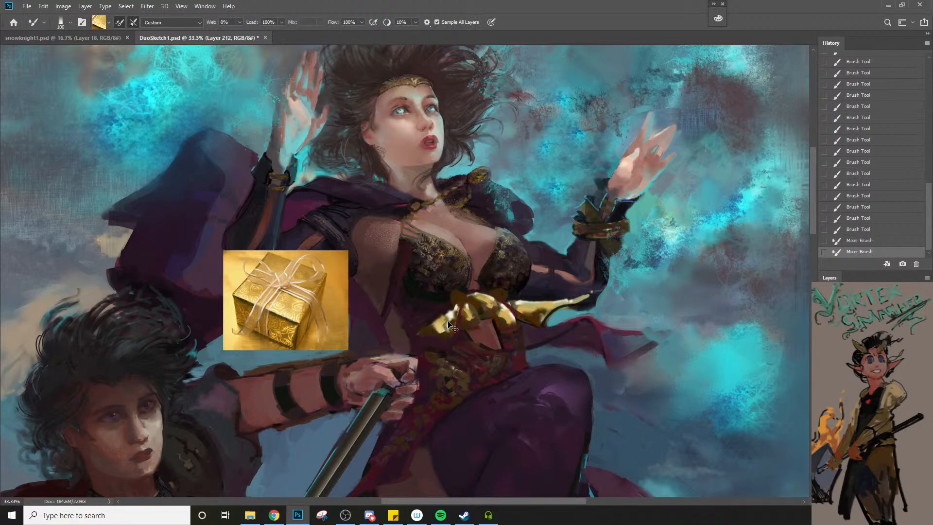
pyautogui.hotkey('ctrl', 'z')
pyautogui.press(']')
pyautogui.click(445, 324)
pyautogui.hotkey('ctrl', 'z')
# Try the db brush preset with a test stroke near the man's hand and undo the stroke
pyautogui.rightClick(454, 304)
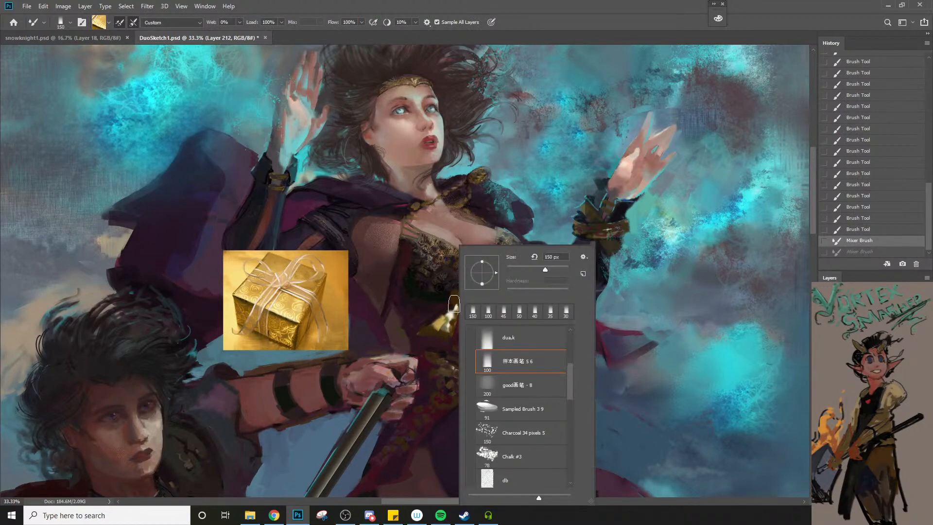
pyautogui.click(517, 480)
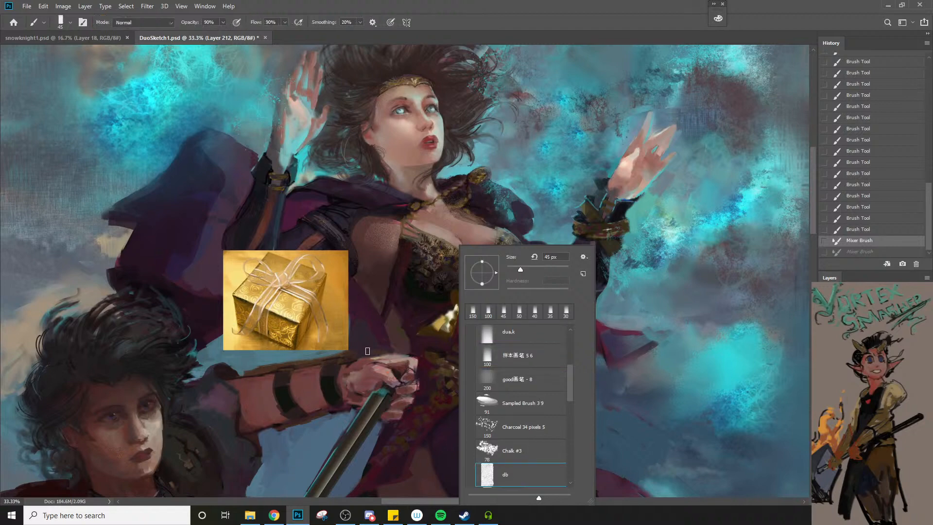
pyautogui.click(375, 346)
pyautogui.hotkey('ctrl', 'z')
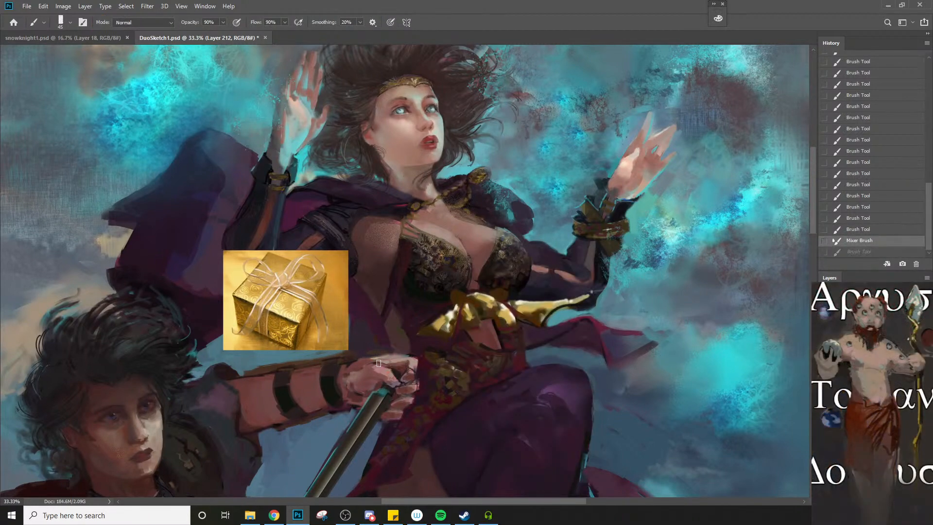
pyautogui.hotkey('shift', 'b')
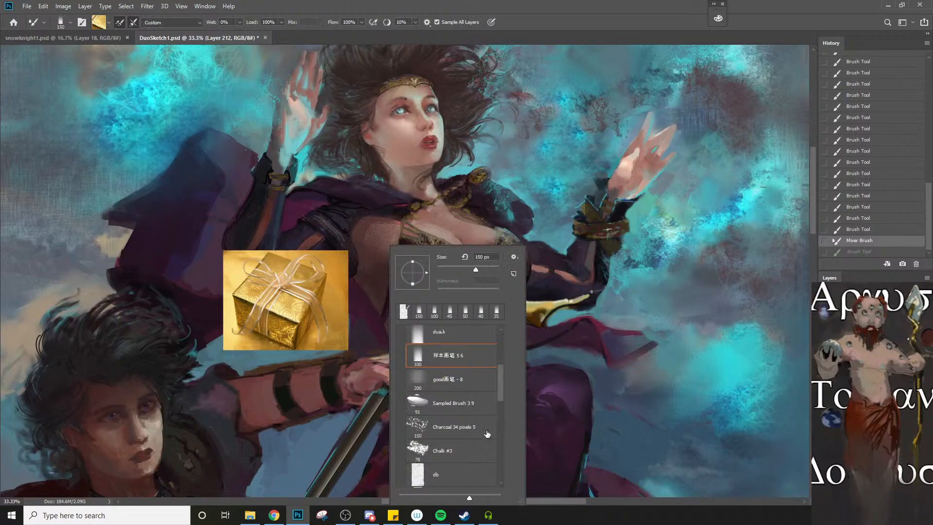
pyautogui.click(467, 472)
pyautogui.hotkey('shift', 'b')
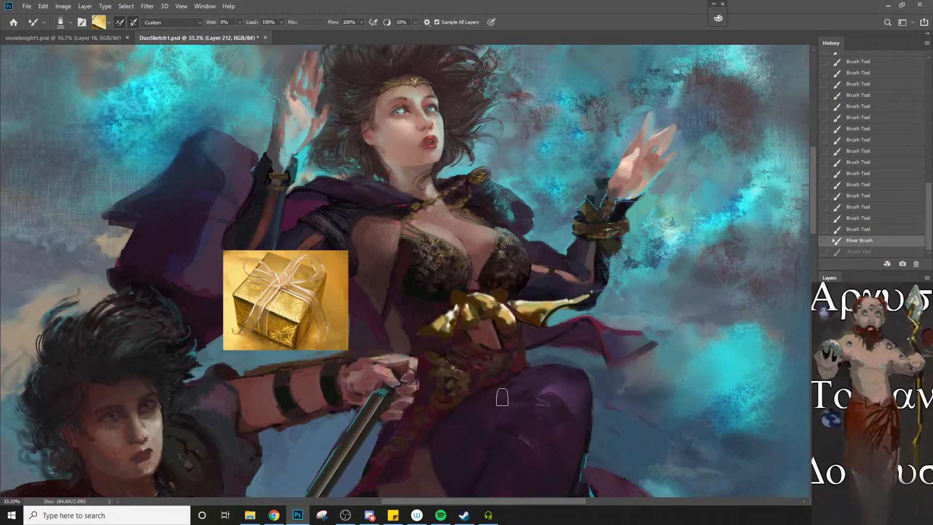
# Switch both the Brush tool and the Mixer Brush to the Sampled Brush 7 1 preset at size 40
pyautogui.rightClick(490, 382)
pyautogui.scroll(-5, 607, 393)
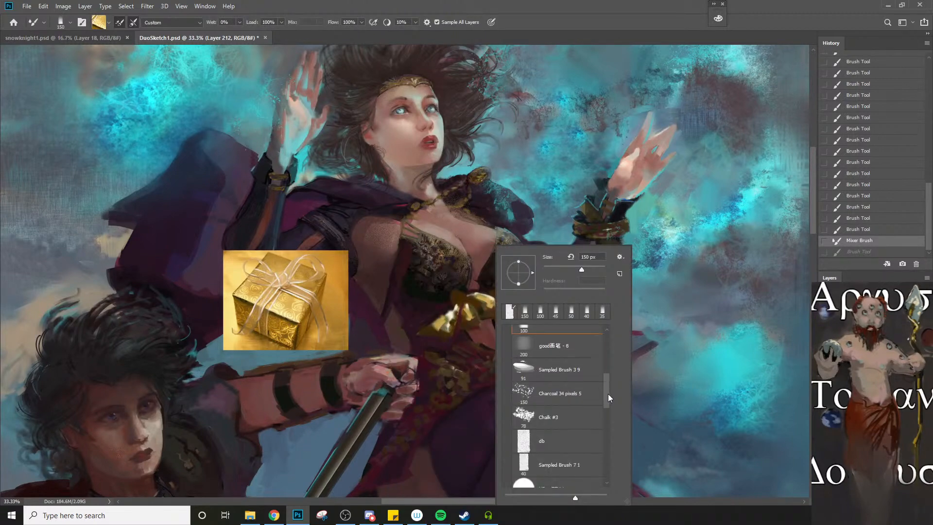
pyautogui.click(581, 411)
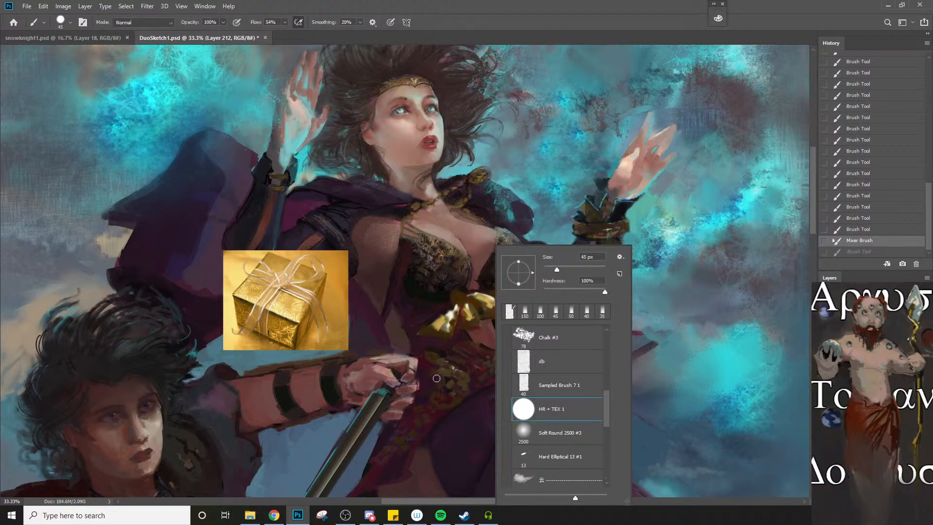
pyautogui.click(558, 386)
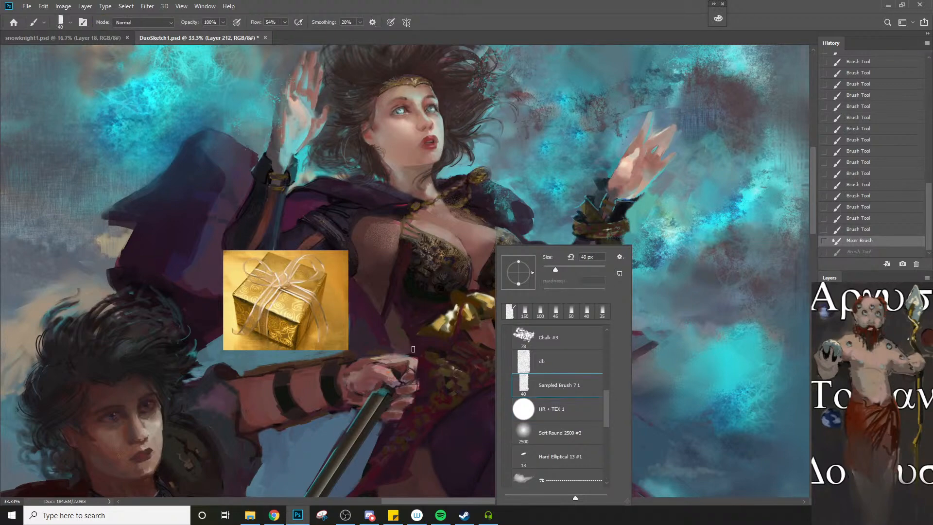
pyautogui.hotkey('shift', 'b')
pyautogui.rightClick(426, 342)
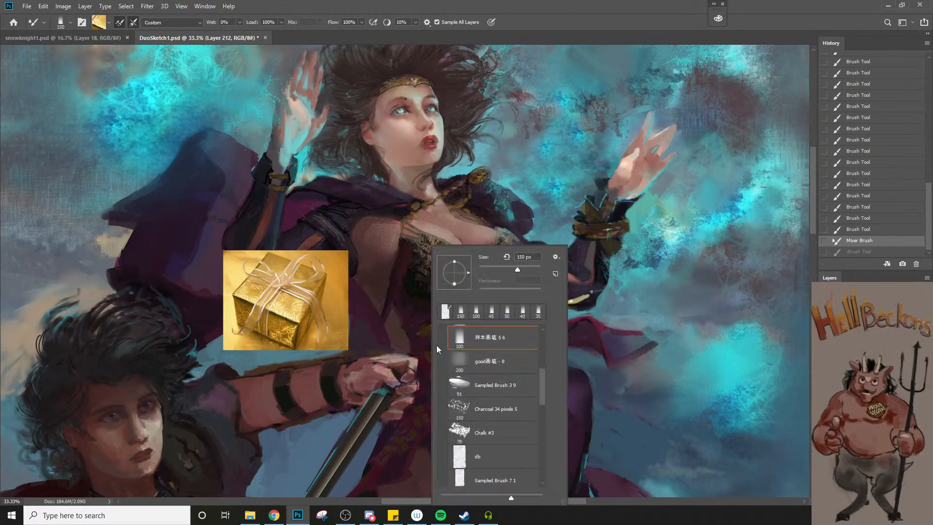
pyautogui.moveTo(540, 396); pyautogui.dragTo(541, 429)
pyautogui.click(515, 357)
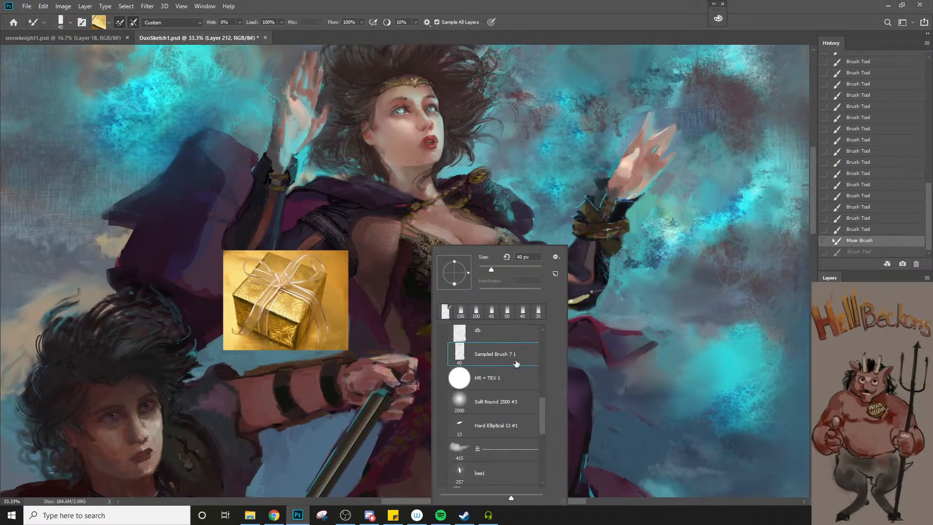
# Load the Mixer Brush with the foil pattern from the gift box's front and stamp it on the bow's left loop at size 90
pyautogui.keyDown('alt'); pyautogui.rightClick(287, 305); pyautogui.keyUp('alt')
pyautogui.moveTo(288, 306); pyautogui.dragTo(278, 332)
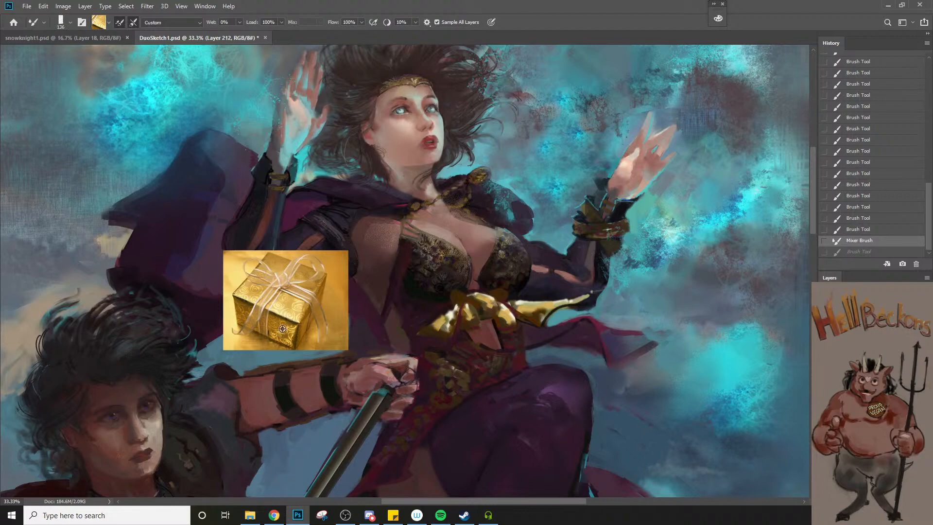
pyautogui.keyDown('alt'); pyautogui.click(282, 328); pyautogui.keyUp('alt')
pyautogui.press('[')
pyautogui.press('[')
pyautogui.press('[')
pyautogui.click(433, 329)
pyautogui.click(443, 328)
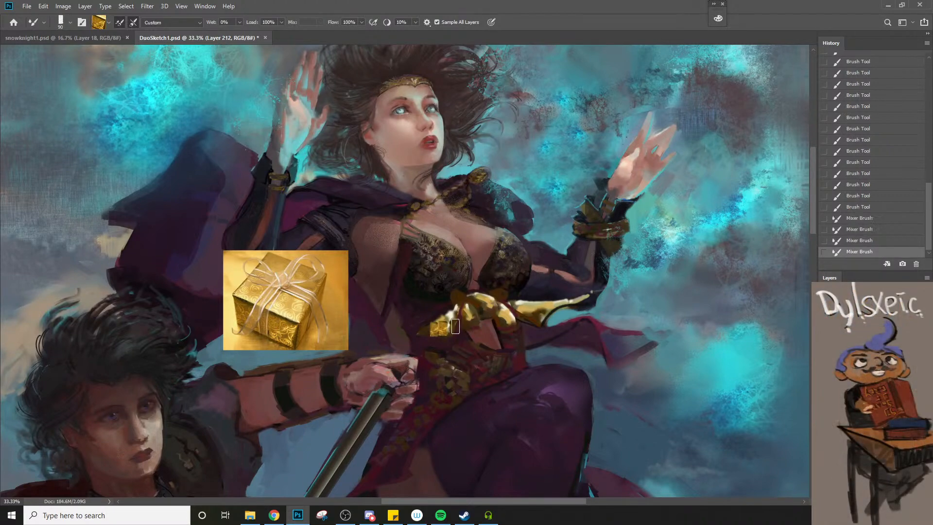
pyautogui.click(446, 324)
pyautogui.click(451, 320)
# Stamp the foil pattern beside the bow's knot and on its central loop, with the Mixer Brush at size 80 and slightly smaller
pyautogui.click(474, 317)
pyautogui.click(477, 309)
pyautogui.click(498, 302)
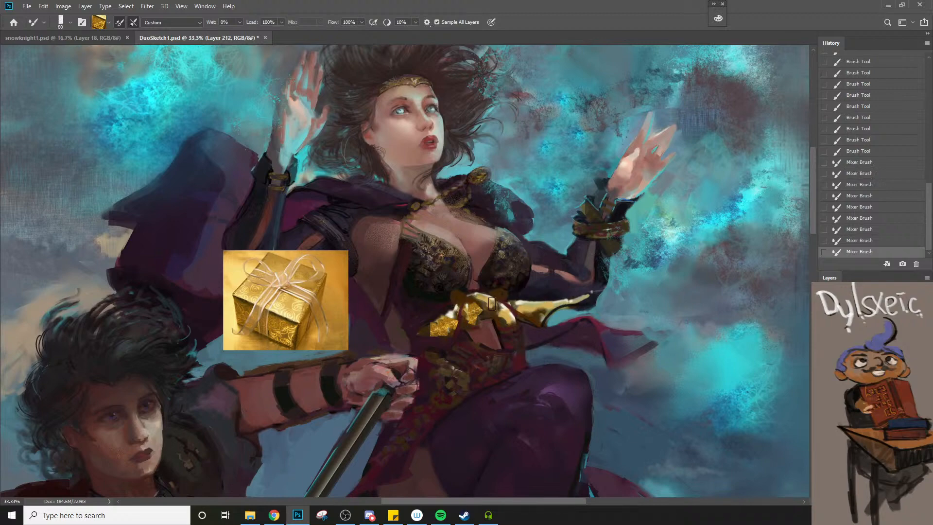
pyautogui.click(492, 302)
pyautogui.press('[')
pyautogui.click(505, 321)
pyautogui.click(510, 321)
# Stamp the foil pattern on the bow's right ribbon with the Mixer Brush at sizes 80 and 70
pyautogui.press(']')
pyautogui.click(535, 315)
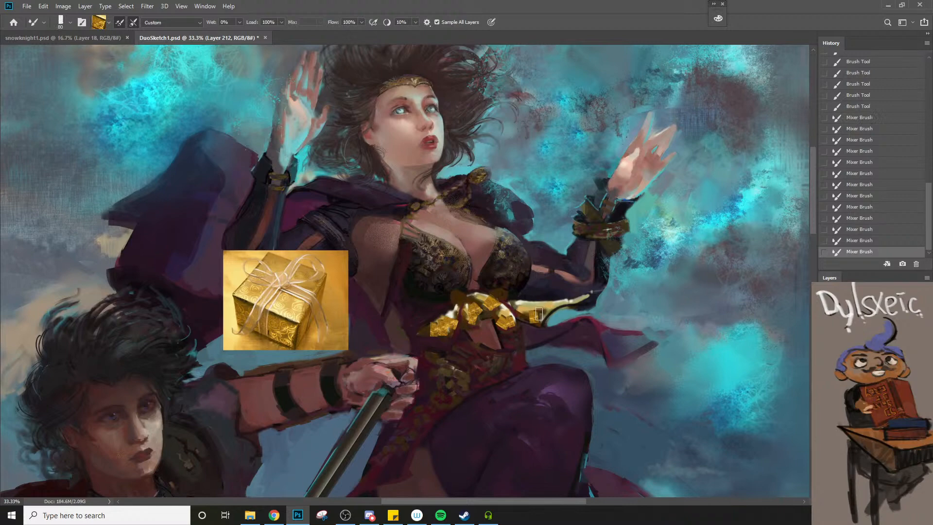
pyautogui.click(540, 313)
pyautogui.click(546, 308)
pyautogui.press('[')
pyautogui.click(547, 310)
pyautogui.click(541, 312)
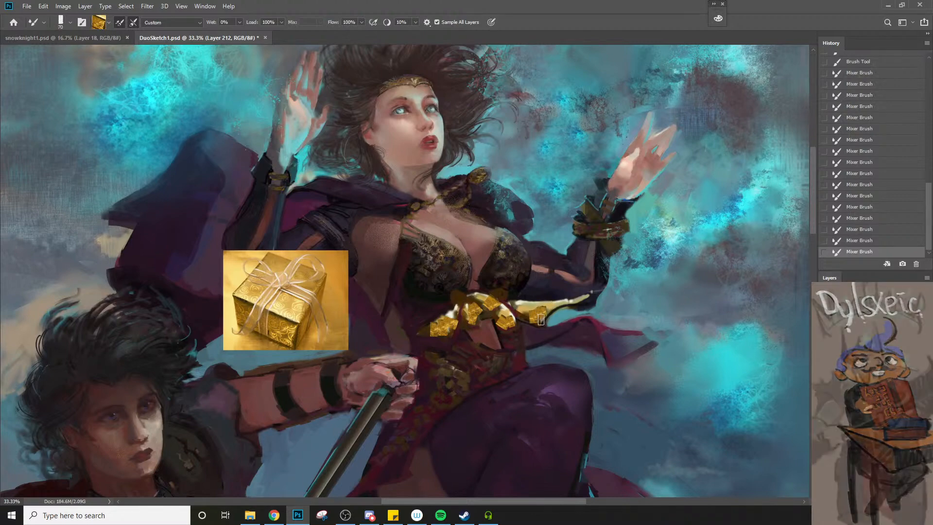
# Sample a colour from the bow's left loop and paint over the foil patch's left edge with the Brush at size 20
pyautogui.press('m')
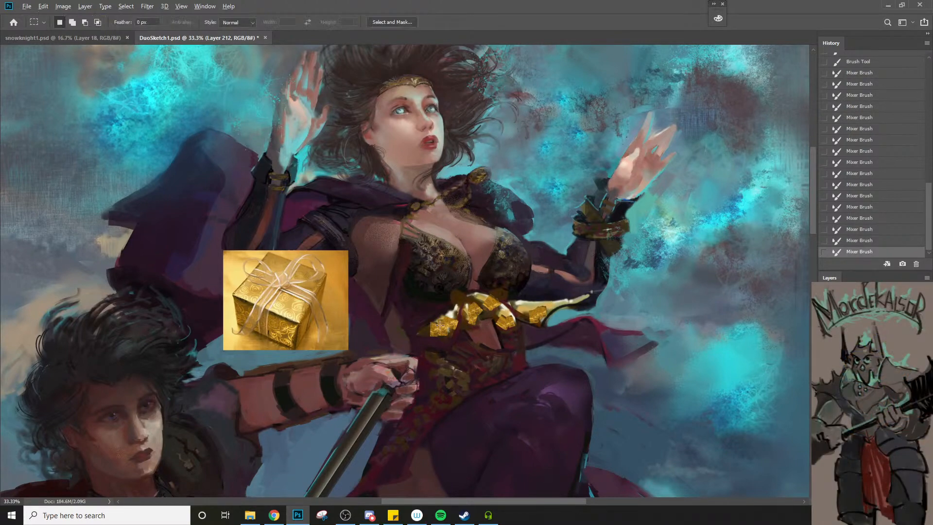
pyautogui.scroll(3, 446, 324)
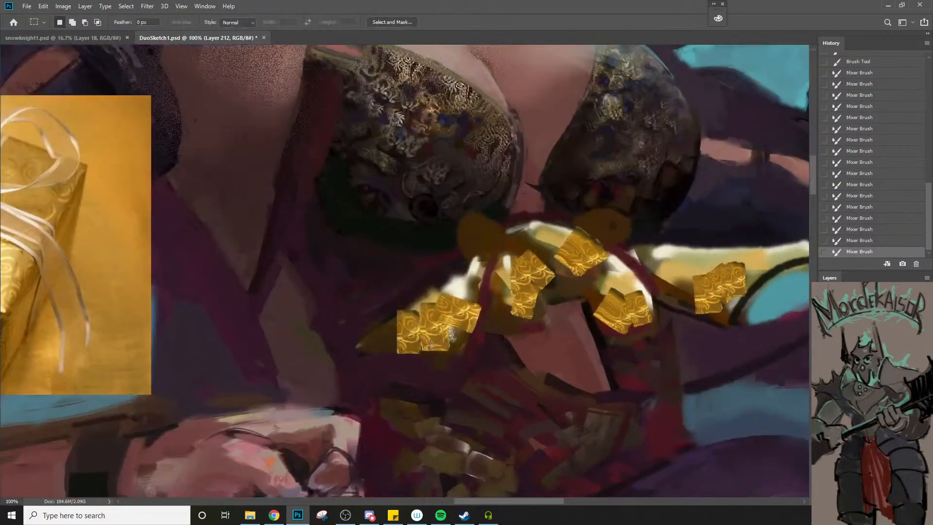
pyautogui.press('b')
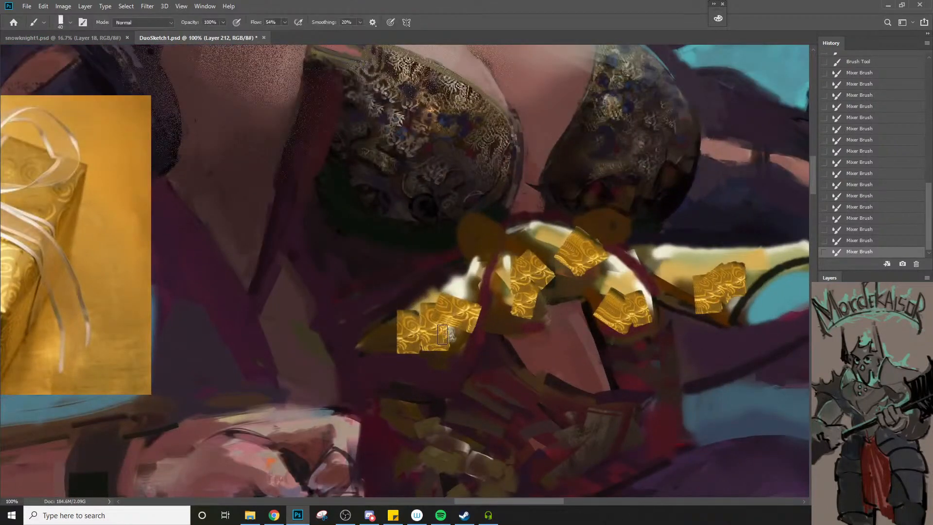
pyautogui.keyDown('alt'); pyautogui.click(403, 321); pyautogui.keyUp('alt')
pyautogui.press('[')
pyautogui.press('[')
pyautogui.press('[')
pyautogui.click(393, 332)
pyautogui.press('[')
pyautogui.moveTo(386, 332); pyautogui.dragTo(402, 334)
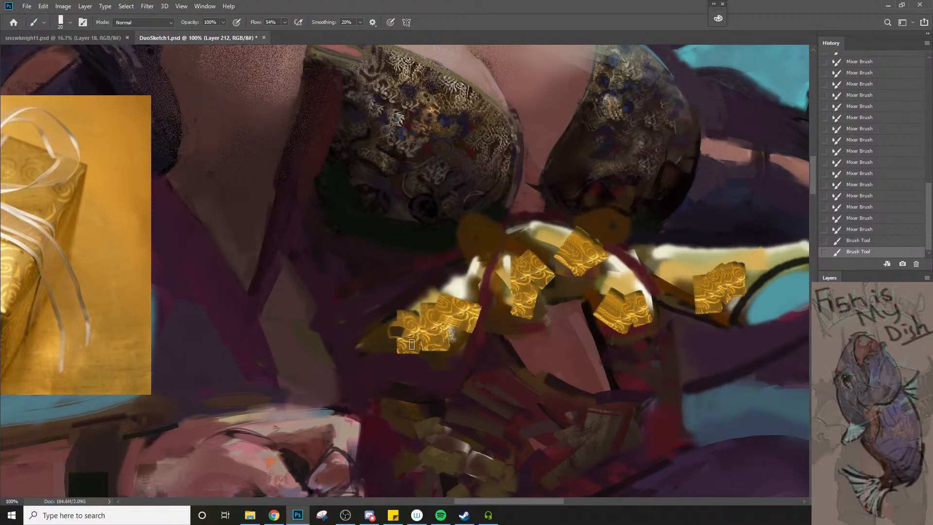
# Set the brush opacity to 54% and blend the foil into the left loop's outer and upper edges at sizes 15 to 25
pyautogui.press('5')
pyautogui.press('4')
pyautogui.moveTo(393, 332)
pyautogui.mouseDown()
pyautogui.moveTo(404, 333)
pyautogui.moveTo(382, 336)
pyautogui.moveTo(388, 348)
pyautogui.mouseUp()
pyautogui.press('[')
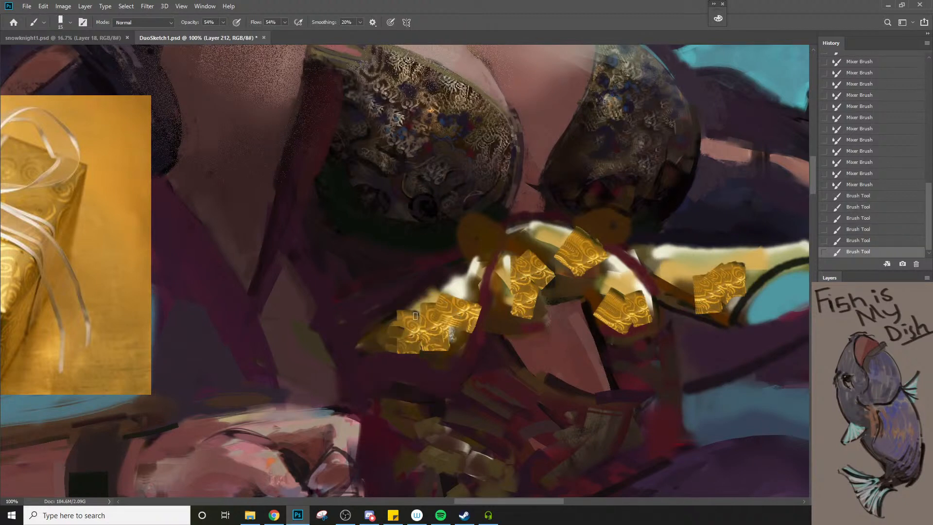
pyautogui.keyDown('alt'); pyautogui.click(400, 319); pyautogui.keyUp('alt')
pyautogui.moveTo(401, 314); pyautogui.dragTo(418, 308)
pyautogui.press(']')
pyautogui.press(']')
pyautogui.moveTo(409, 311); pyautogui.dragTo(426, 296)
pyautogui.moveTo(432, 293)
pyautogui.mouseDown()
pyautogui.moveTo(426, 300)
pyautogui.moveTo(438, 290)
pyautogui.mouseUp()
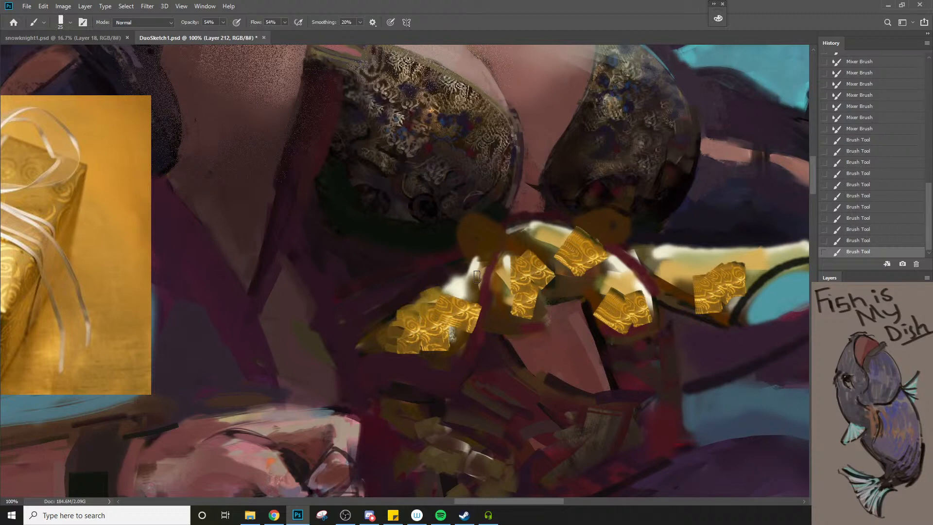
# Blend the foil into the left loop's highlight near the knot and along its lower edge at sizes 15 and 10
pyautogui.keyDown('alt'); pyautogui.click(447, 299); pyautogui.keyUp('alt')
pyautogui.press('[')
pyautogui.press('[')
pyautogui.press('[')
pyautogui.moveTo(457, 294)
pyautogui.mouseDown()
pyautogui.moveTo(452, 285)
pyautogui.moveTo(448, 293)
pyautogui.moveTo(461, 287)
pyautogui.moveTo(472, 297)
pyautogui.mouseUp()
pyautogui.keyDown('alt'); pyautogui.click(451, 300); pyautogui.keyUp('alt')
pyautogui.press(']')
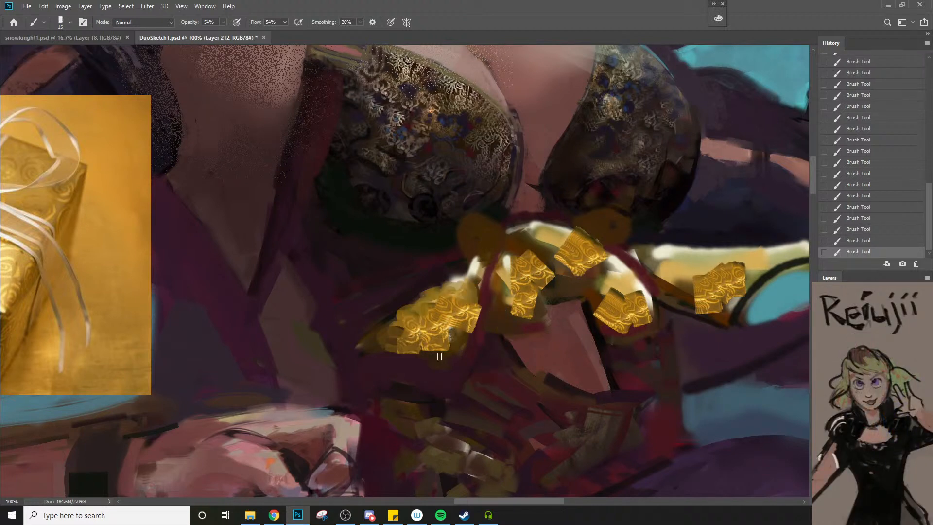
pyautogui.moveTo(454, 346)
pyautogui.mouseDown()
pyautogui.moveTo(440, 360)
pyautogui.moveTo(469, 335)
pyautogui.moveTo(459, 333)
pyautogui.mouseUp()
pyautogui.hotkey('alt', 'Tab')
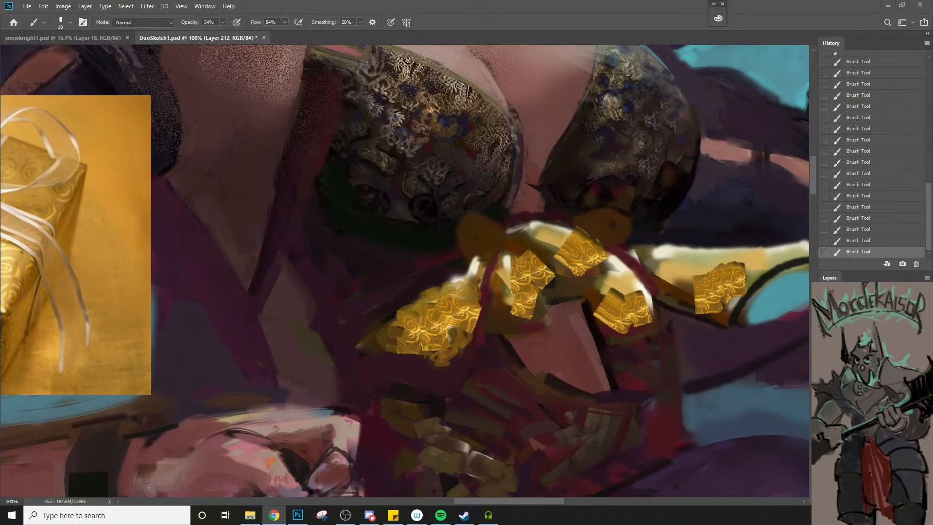
pyautogui.hotkey('alt', 'Tab')
pyautogui.press('Tab')
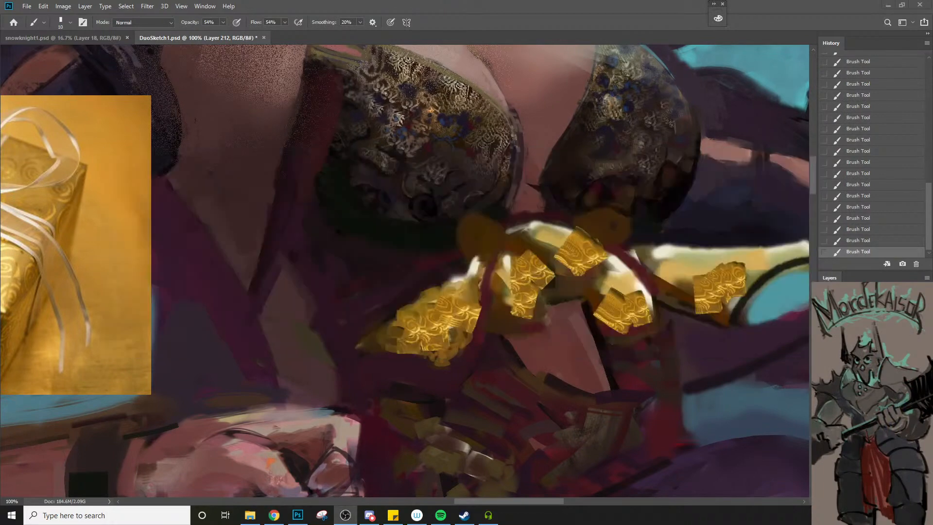
pyautogui.hotkey('alt', 'Tab')
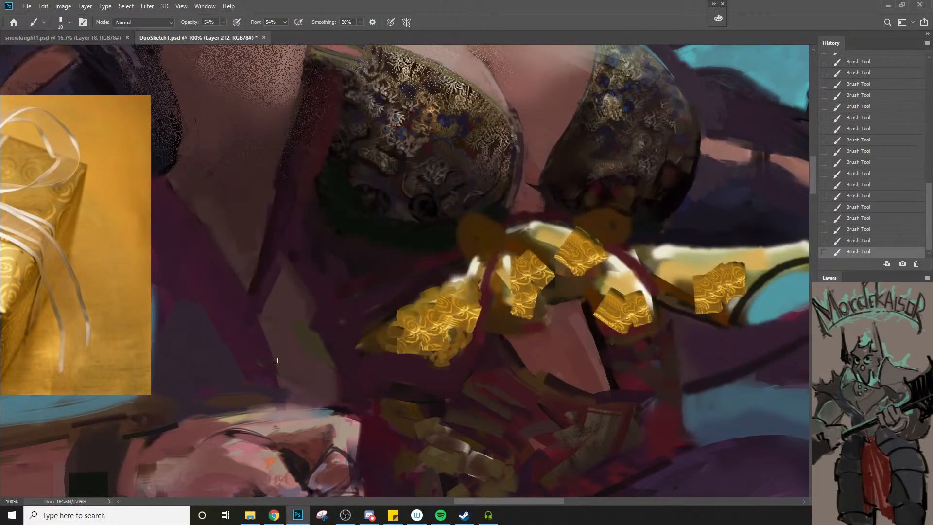
# Blend the foil across the bow's central loop and paint dark accents beneath it and beside the right tail at sizes 8 and 7
pyautogui.keyDown('alt'); pyautogui.click(579, 242); pyautogui.keyUp('alt')
pyautogui.press(']')
pyautogui.press('[')
pyautogui.keyDown('alt'); pyautogui.click(580, 260); pyautogui.keyUp('alt')
pyautogui.press('[')
pyautogui.press('[')
pyautogui.keyDown('alt'); pyautogui.click(588, 233); pyautogui.keyUp('alt')
pyautogui.moveTo(570, 231)
pyautogui.mouseDown()
pyautogui.moveTo(532, 234)
pyautogui.moveTo(567, 227)
pyautogui.moveTo(536, 223)
pyautogui.moveTo(525, 228)
pyautogui.moveTo(536, 242)
pyautogui.mouseUp()
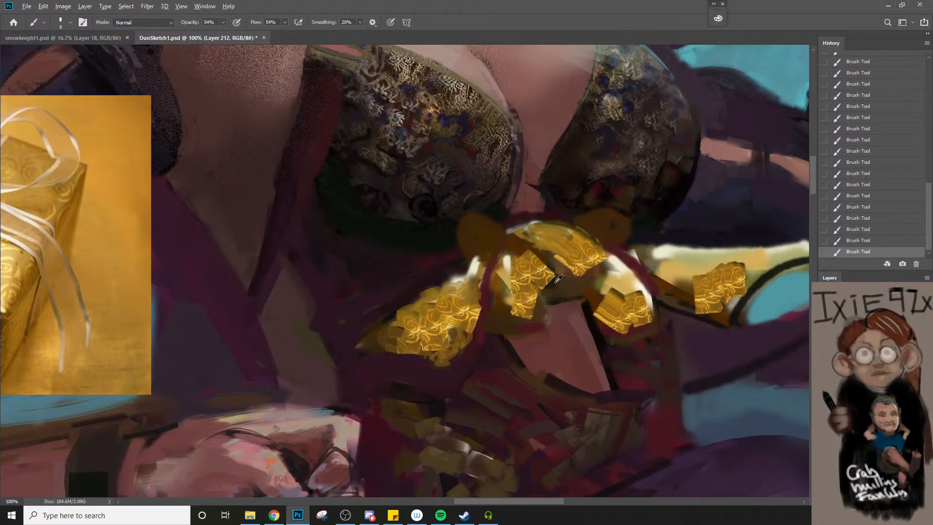
pyautogui.moveTo(557, 279)
pyautogui.mouseDown()
pyautogui.moveTo(535, 249)
pyautogui.moveTo(560, 267)
pyautogui.mouseUp()
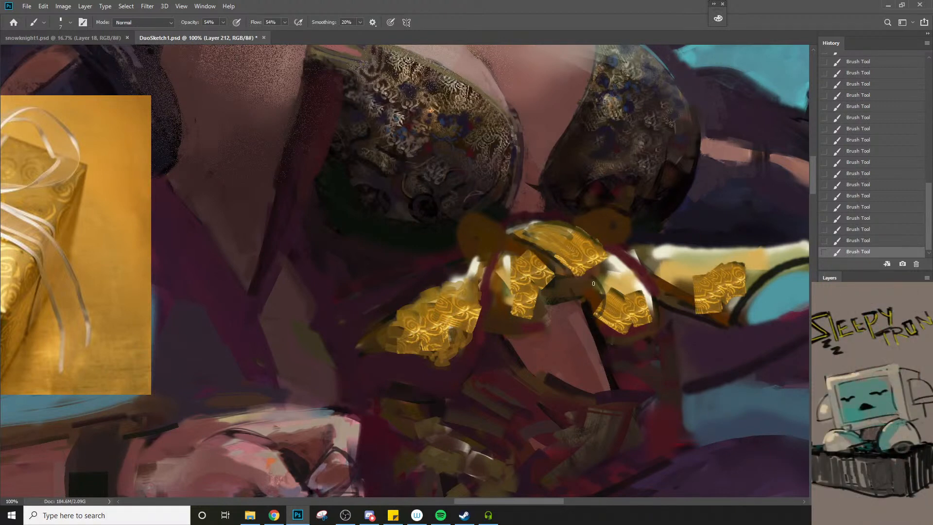
pyautogui.moveTo(593, 283); pyautogui.dragTo(593, 318)
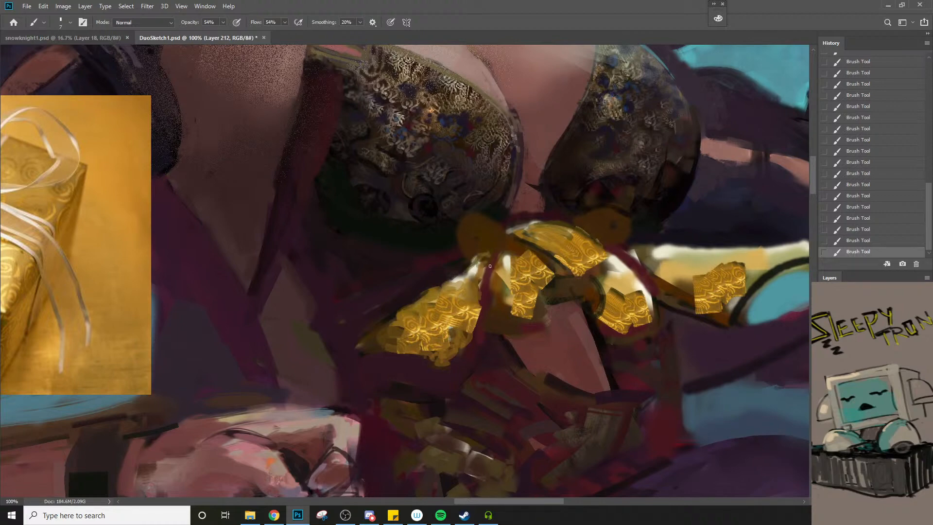
# Paint gold detail on the bow's knot and refine the adjoining central loop with sampled colours at 54% opacity
pyautogui.press('z')
pyautogui.keyDown('alt'); pyautogui.click(496, 302); pyautogui.keyUp('alt')
pyautogui.keyDown('alt'); pyautogui.click(496, 302); pyautogui.keyUp('alt')
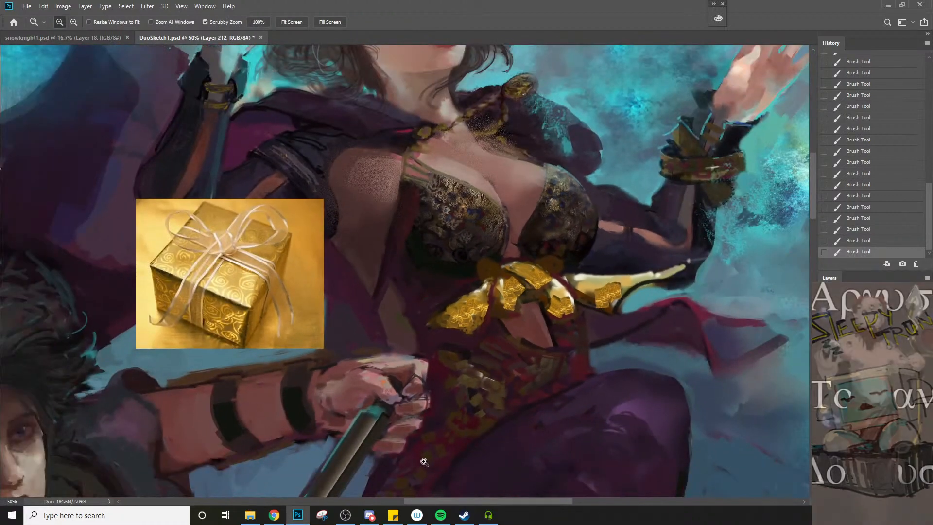
pyautogui.click(478, 304)
pyautogui.press('b')
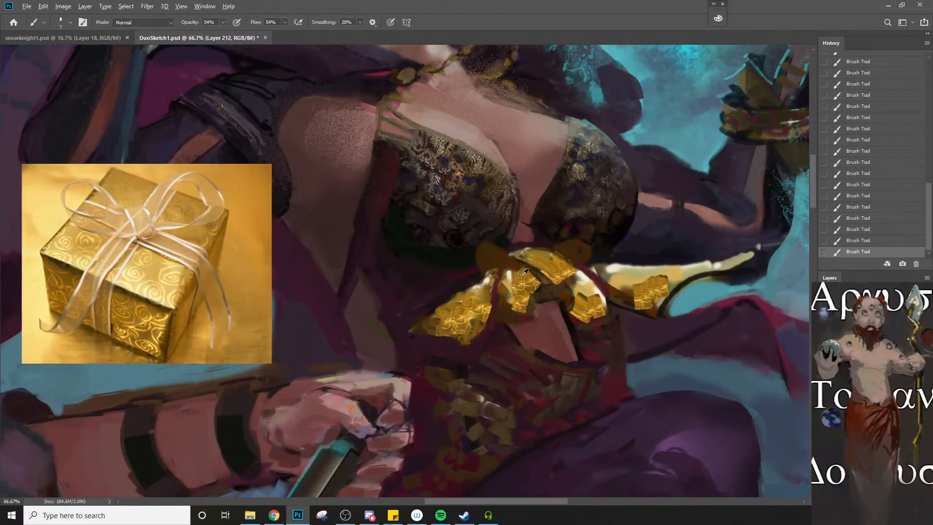
pyautogui.keyDown('alt'); pyautogui.click(522, 276); pyautogui.keyUp('alt')
pyautogui.press(']')
pyautogui.keyDown('alt'); pyautogui.click(516, 303); pyautogui.keyUp('alt')
pyautogui.press(']')
pyautogui.press(']')
pyautogui.press(']')
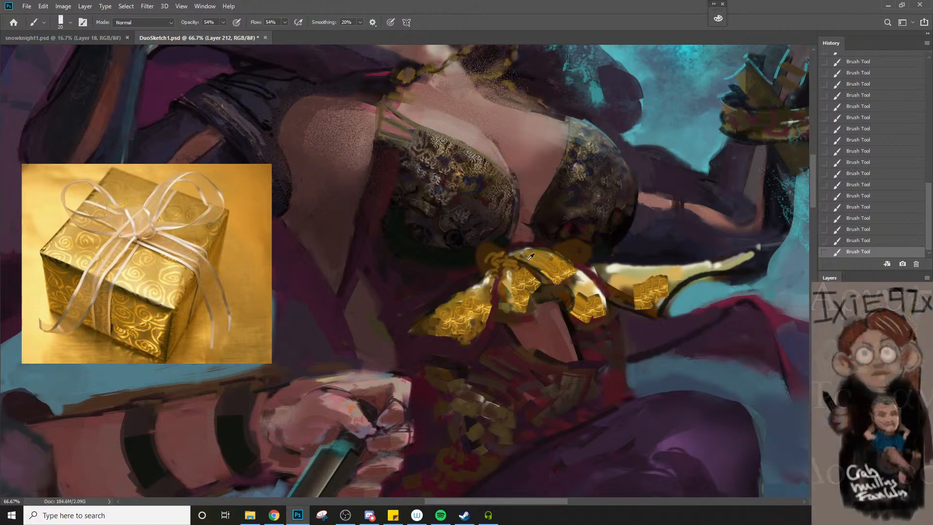
pyautogui.keyDown('alt'); pyautogui.click(545, 265); pyautogui.keyUp('alt')
pyautogui.press('[')
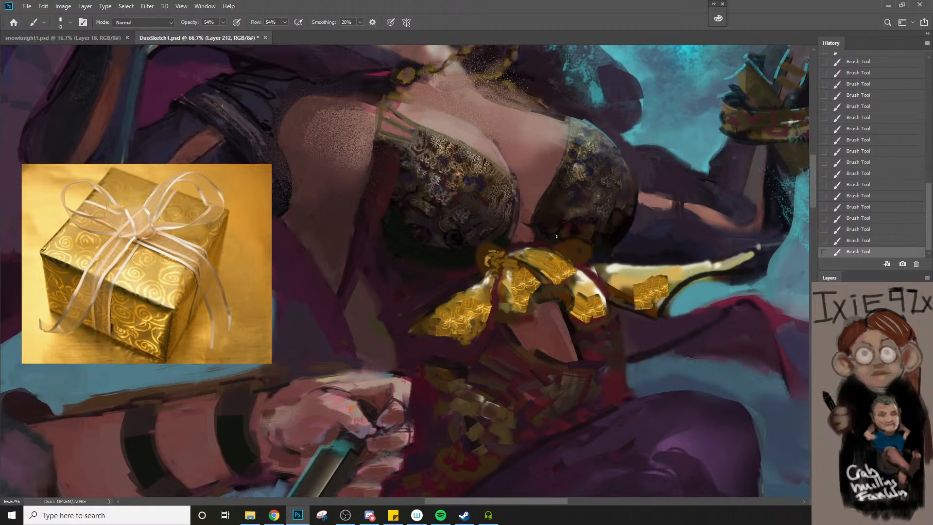
pyautogui.keyDown('alt'); pyautogui.click(519, 264); pyautogui.keyUp('alt')
# Set the brush to Color Burn at 20% opacity and glaze gold over both bodice cups at sizes 30 to 40
pyautogui.press(']')
pyautogui.press(']')
pyautogui.click(138, 23)
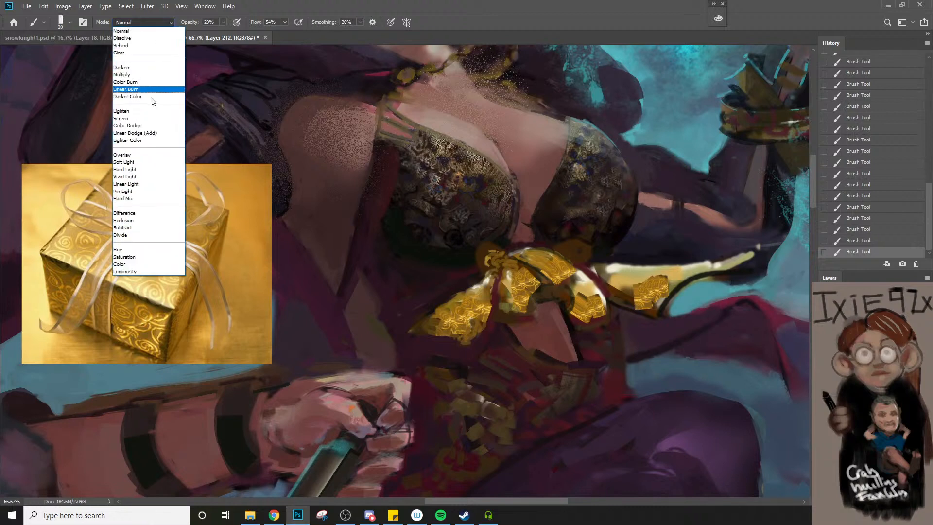
pyautogui.click(145, 82)
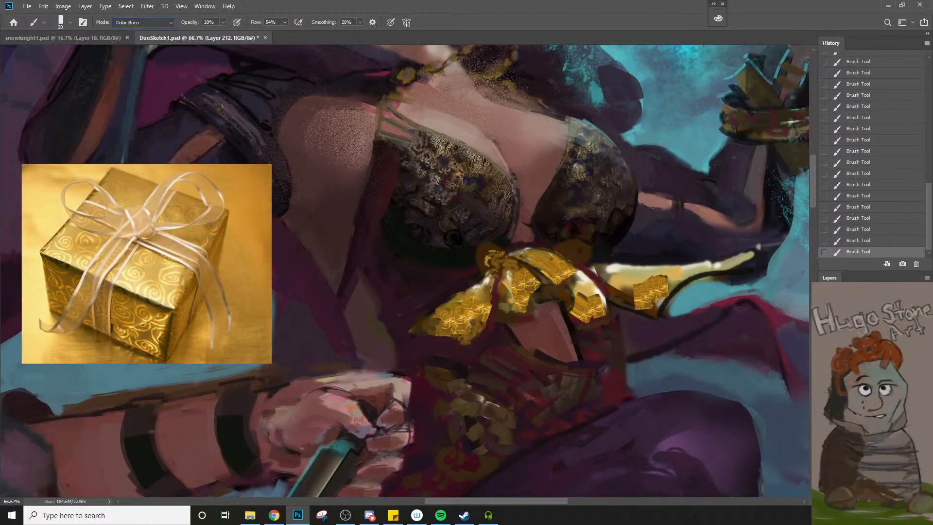
pyautogui.press(']')
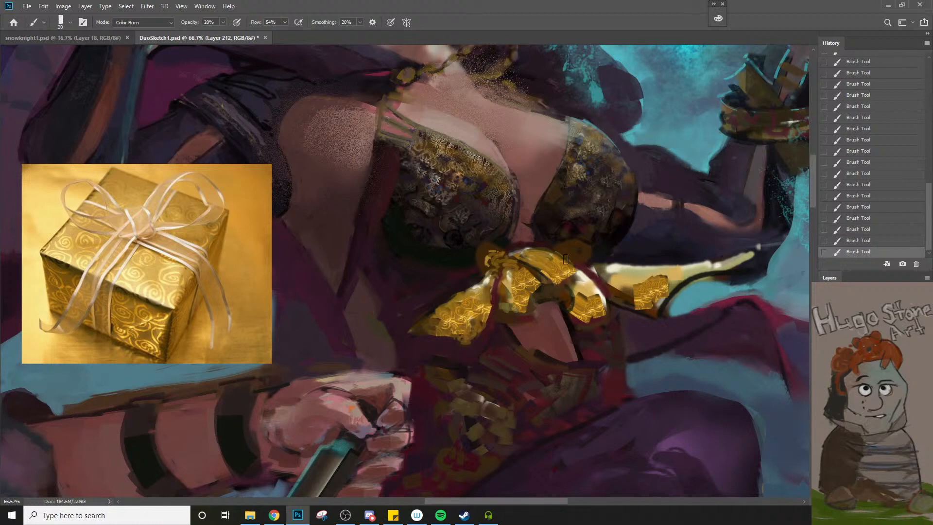
pyautogui.press(']')
pyautogui.press(']')
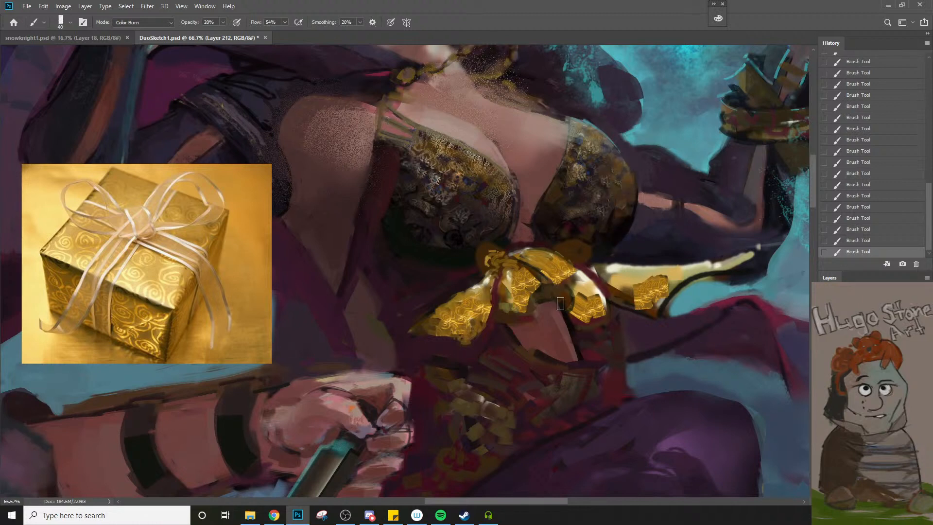
pyautogui.hotkey('ctrl', 'z')
pyautogui.press('[')
pyautogui.hotkey('ctrl', 'shift', 'z')
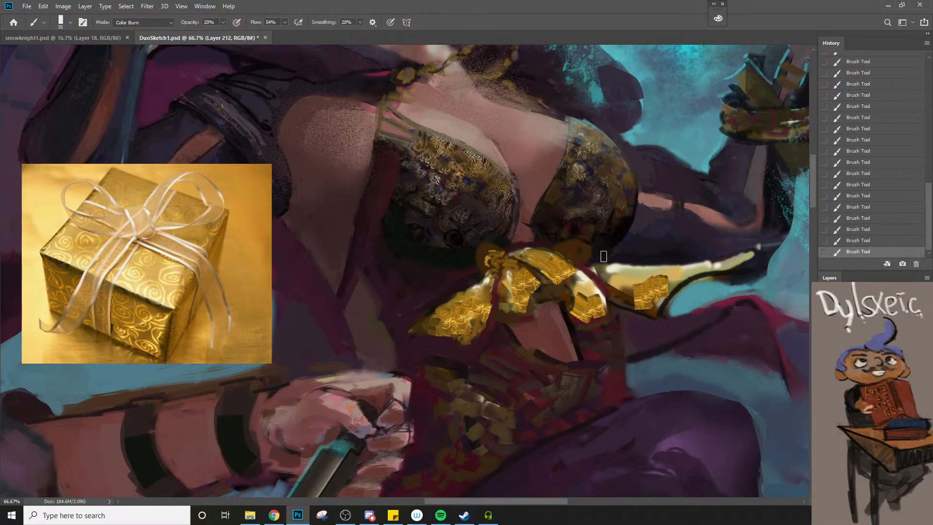
# Return the brush to Normal mode at 100% opacity and darken the lower part of the foil on the right ribbon
pyautogui.press('z')
pyautogui.moveTo(602, 256)
pyautogui.mouseDown()
pyautogui.moveTo(594, 247)
pyautogui.moveTo(440, 304)
pyautogui.mouseUp()
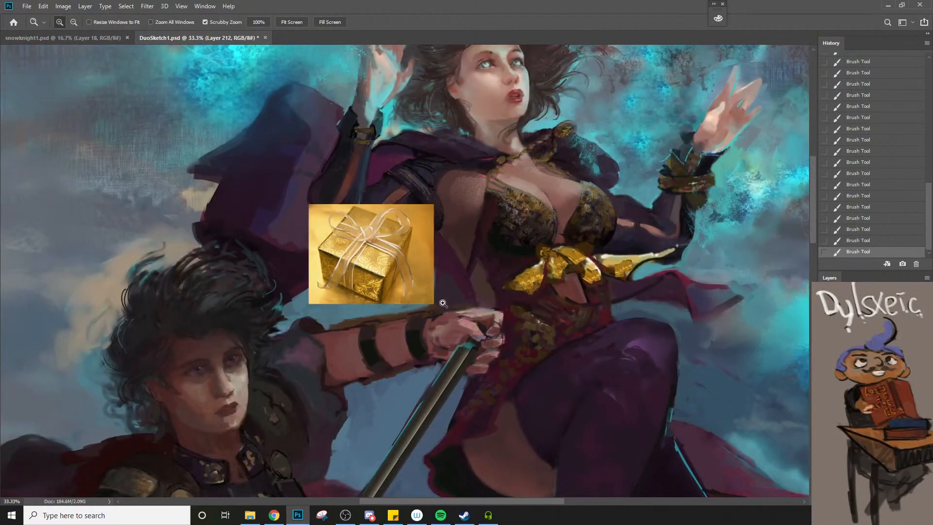
pyautogui.click(554, 285)
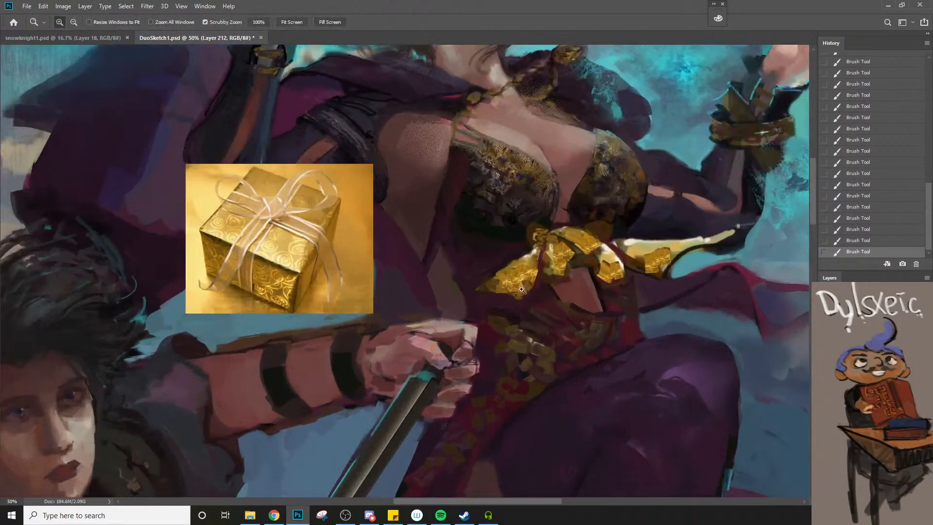
pyautogui.press('b')
pyautogui.keyDown('alt'); pyautogui.click(633, 264); pyautogui.keyUp('alt')
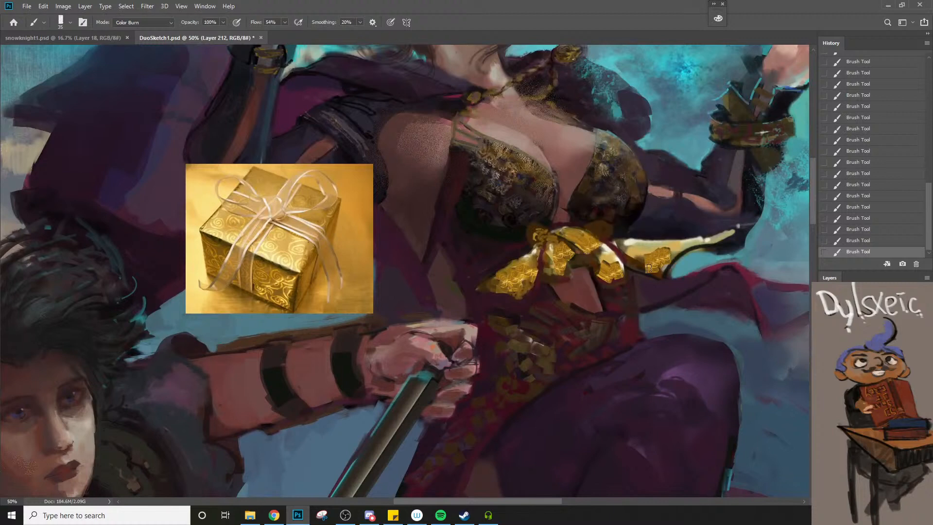
pyautogui.click(166, 22)
pyautogui.click(127, 29)
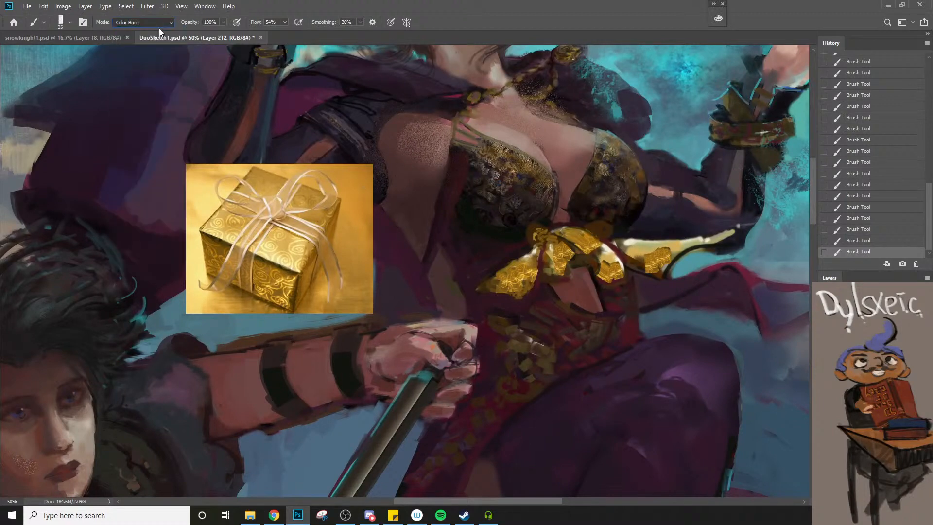
pyautogui.moveTo(640, 263); pyautogui.dragTo(656, 270)
pyautogui.keyDown('alt'); pyautogui.click(634, 266); pyautogui.keyUp('alt')
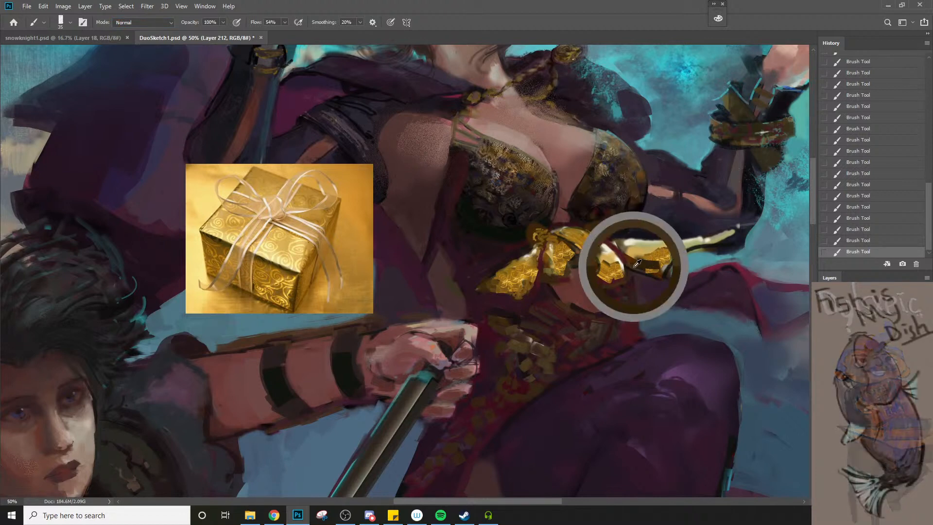
pyautogui.press('[')
pyautogui.press('[')
pyautogui.press('[')
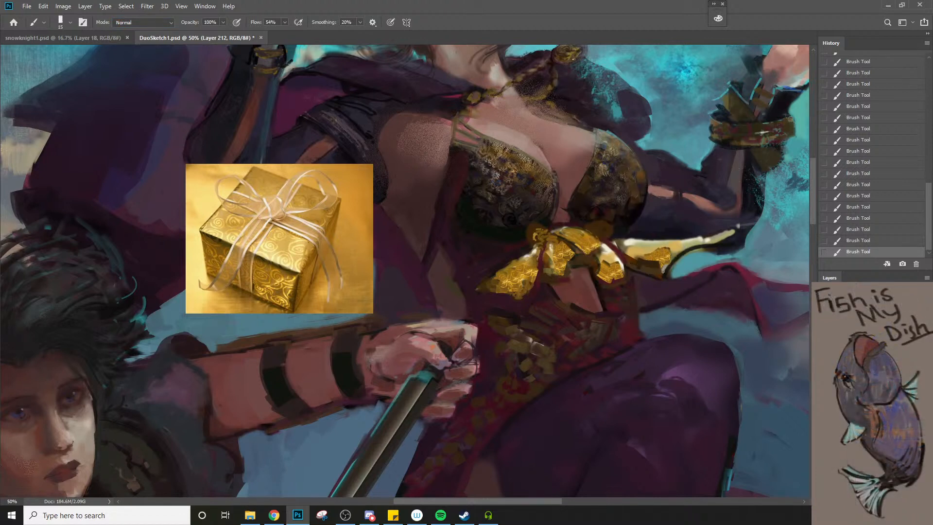
# Paint gold foil detail along the bow's right ribbon with the brush at size 9
pyautogui.keyDown('alt'); pyautogui.click(651, 256); pyautogui.keyUp('alt')
pyautogui.press('[')
pyautogui.keyDown('alt'); pyautogui.click(674, 252); pyautogui.keyUp('alt')
pyautogui.keyDown('alt'); pyautogui.click(581, 230); pyautogui.keyUp('alt')
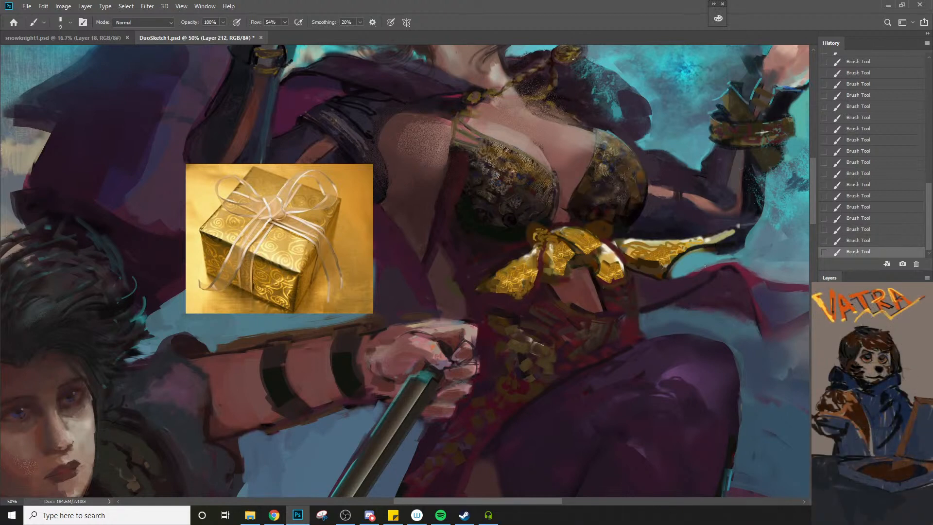
# Lasso the lower edge of the bow's left loop, paint along it to sharpen its outline, and deselect
pyautogui.press('l')
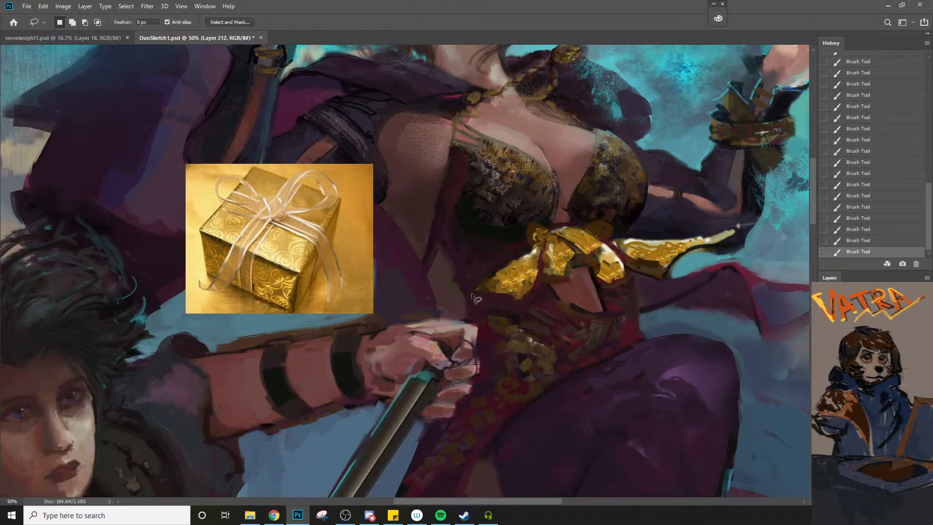
pyautogui.moveTo(514, 305)
pyautogui.mouseDown()
pyautogui.moveTo(474, 290)
pyautogui.moveTo(535, 286)
pyautogui.moveTo(532, 307)
pyautogui.moveTo(485, 296)
pyautogui.mouseUp()
pyautogui.click(474, 290)
pyautogui.press('b')
pyautogui.click(494, 292)
pyautogui.moveTo(484, 295); pyautogui.dragTo(527, 301)
pyautogui.press(']')
pyautogui.press(']')
pyautogui.moveTo(517, 302)
pyautogui.mouseDown()
pyautogui.moveTo(533, 287)
pyautogui.moveTo(495, 298)
pyautogui.mouseUp()
pyautogui.moveTo(505, 299)
pyautogui.mouseDown()
pyautogui.moveTo(473, 295)
pyautogui.moveTo(510, 300)
pyautogui.mouseUp()
pyautogui.moveTo(510, 301)
pyautogui.mouseDown()
pyautogui.moveTo(567, 277)
pyautogui.moveTo(573, 258)
pyautogui.moveTo(563, 276)
pyautogui.mouseUp()
pyautogui.hotkey('ctrl', 'd')
# Lasso the area beneath the bow's central loop, paint the dark fabric there at size 25, and deselect
pyautogui.press('l')
pyautogui.moveTo(573, 258)
pyautogui.mouseDown()
pyautogui.moveTo(568, 276)
pyautogui.moveTo(541, 287)
pyautogui.moveTo(575, 279)
pyautogui.moveTo(564, 282)
pyautogui.mouseUp()
pyautogui.press('b')
pyautogui.moveTo(564, 283); pyautogui.dragTo(570, 279)
pyautogui.moveTo(568, 283)
pyautogui.mouseDown()
pyautogui.moveTo(546, 287)
pyautogui.moveTo(545, 303)
pyautogui.mouseUp()
pyautogui.keyDown('alt'); pyautogui.click(547, 301); pyautogui.keyUp('alt')
pyautogui.hotkey('ctrl', 'd')
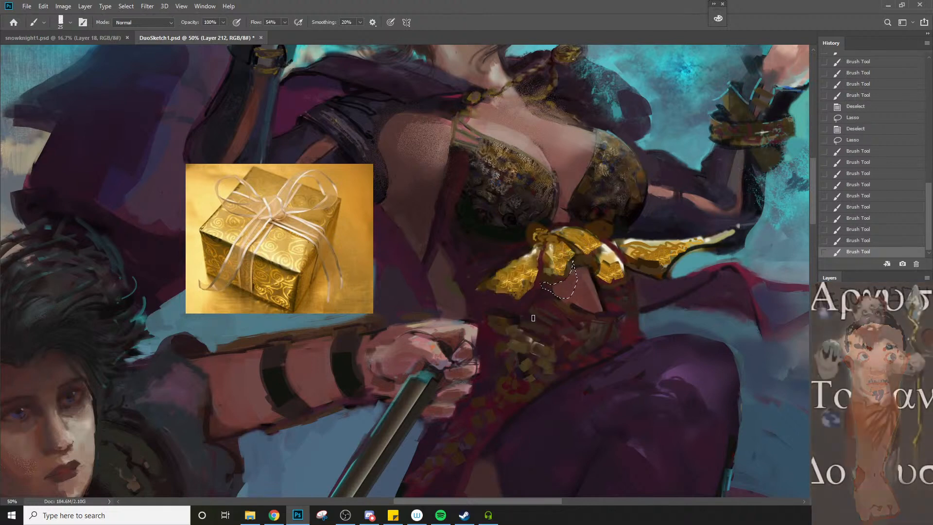
# Lasso the right edge of the bare-skin gap below the bow, paint its shadow, deselect, and touch up the edge
pyautogui.press('l')
pyautogui.moveTo(572, 267)
pyautogui.mouseDown()
pyautogui.moveTo(600, 255)
pyautogui.moveTo(597, 286)
pyautogui.mouseUp()
pyautogui.moveTo(601, 297); pyautogui.dragTo(603, 310)
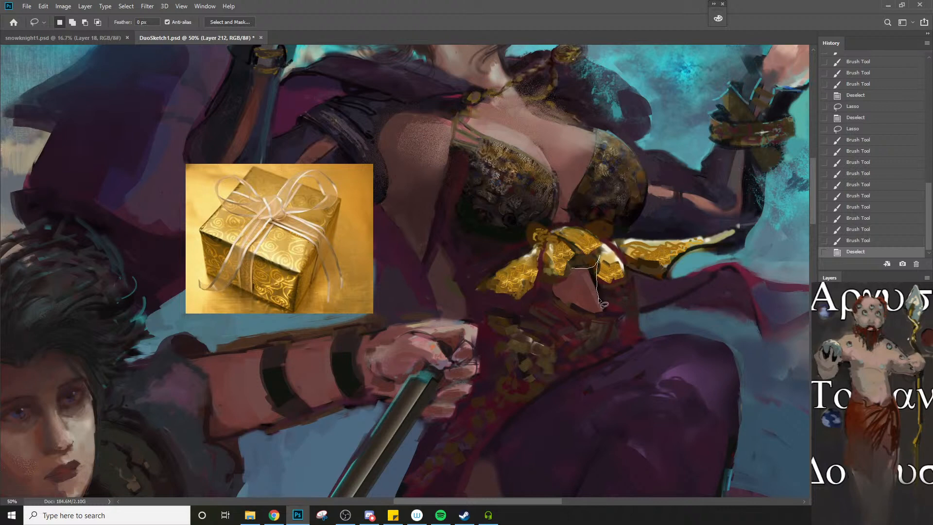
pyautogui.press('b')
pyautogui.keyDown('alt'); pyautogui.click(619, 300); pyautogui.keyUp('alt')
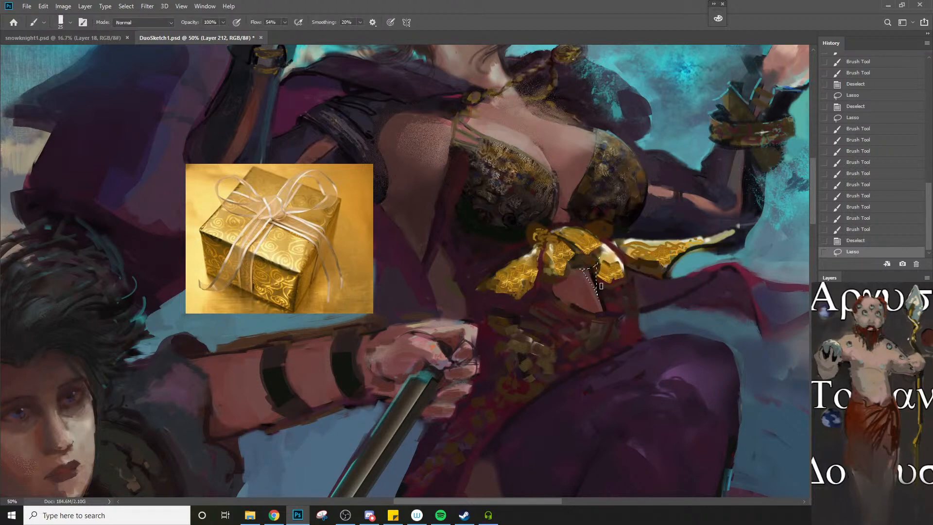
pyautogui.moveTo(585, 269); pyautogui.dragTo(599, 297)
pyautogui.moveTo(596, 291); pyautogui.dragTo(595, 276)
pyautogui.moveTo(593, 268)
pyautogui.mouseDown()
pyautogui.moveTo(596, 278)
pyautogui.moveTo(585, 271)
pyautogui.mouseUp()
pyautogui.hotkey('ctrl', 'd')
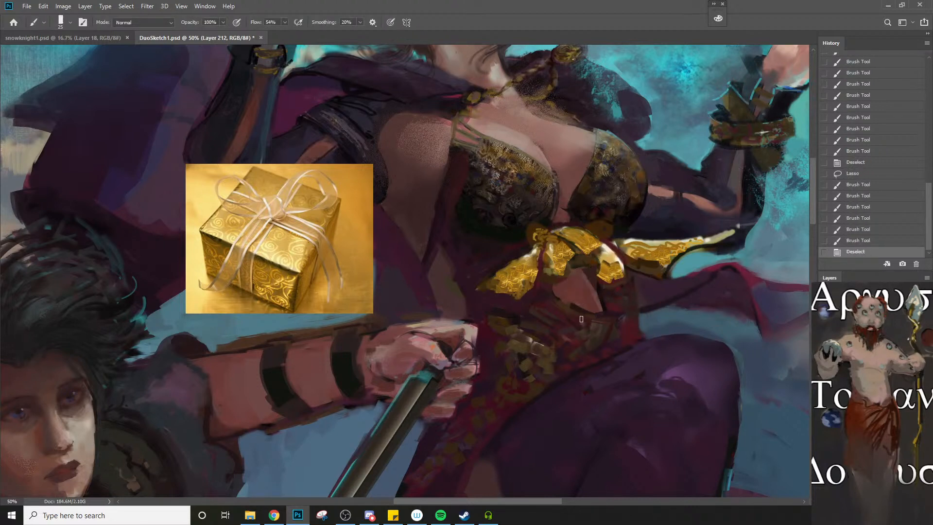
pyautogui.moveTo(604, 305); pyautogui.dragTo(596, 285)
pyautogui.moveTo(598, 295); pyautogui.dragTo(605, 310)
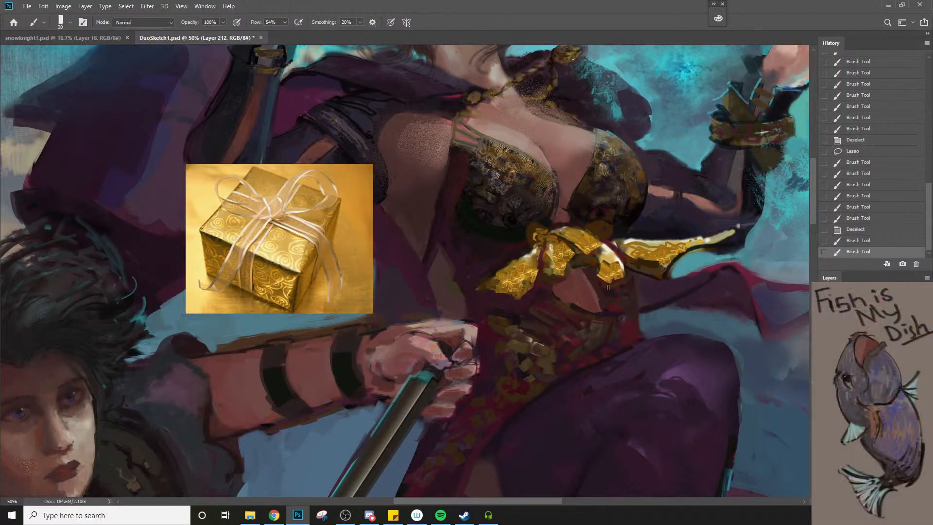
# Lasso the lower tip of the bow's white-highlighted centre tail, darken the fabric just beneath it, and deselect
pyautogui.press('l')
pyautogui.moveTo(593, 278)
pyautogui.mouseDown()
pyautogui.moveTo(622, 291)
pyautogui.moveTo(605, 290)
pyautogui.moveTo(625, 286)
pyautogui.moveTo(626, 260)
pyautogui.moveTo(629, 284)
pyautogui.mouseUp()
pyautogui.hotkey('ctrl', 'd')
pyautogui.press('b')
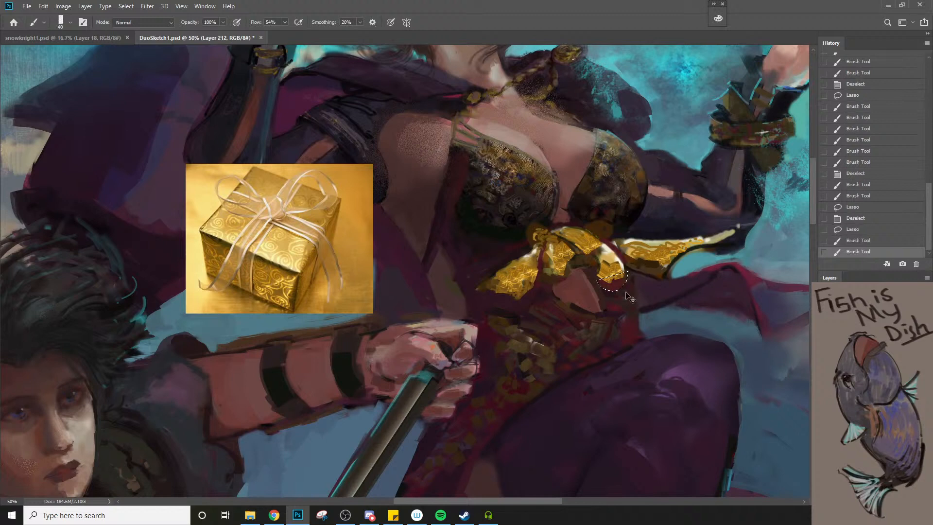
pyautogui.hotkey('ctrl', 'd')
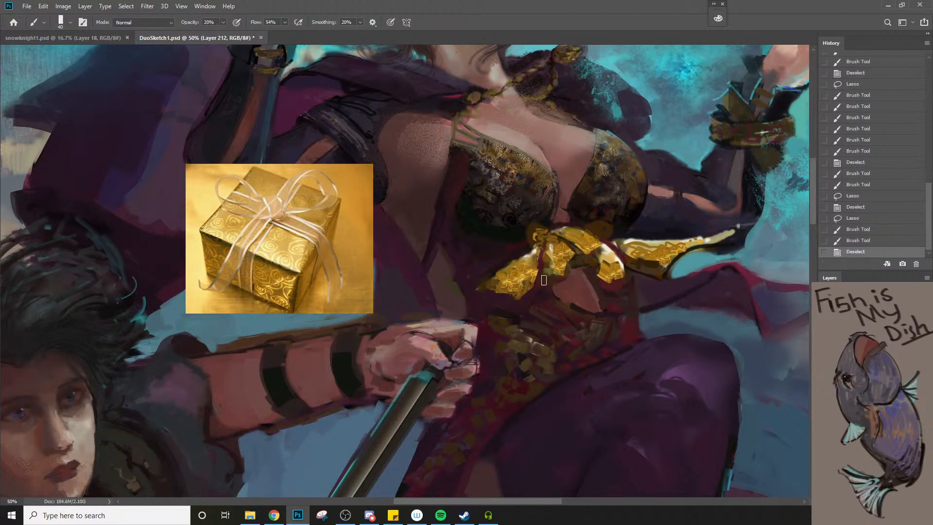
# Lightly shade the fabric under the bow's left tail at 20% opacity and undo the last stroke
pyautogui.moveTo(543, 280); pyautogui.dragTo(553, 289)
pyautogui.moveTo(490, 292); pyautogui.dragTo(516, 297)
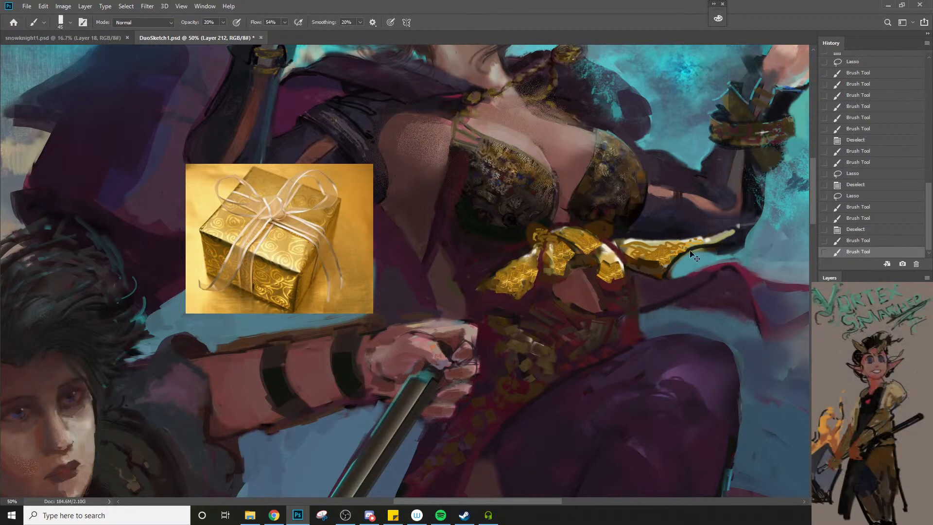
pyautogui.hotkey('ctrl', 'z')
# Lasso the area below the bow's right ribbon and paint it in teal background colour at size 40 and 100% opacity
pyautogui.press('[')
pyautogui.press('l')
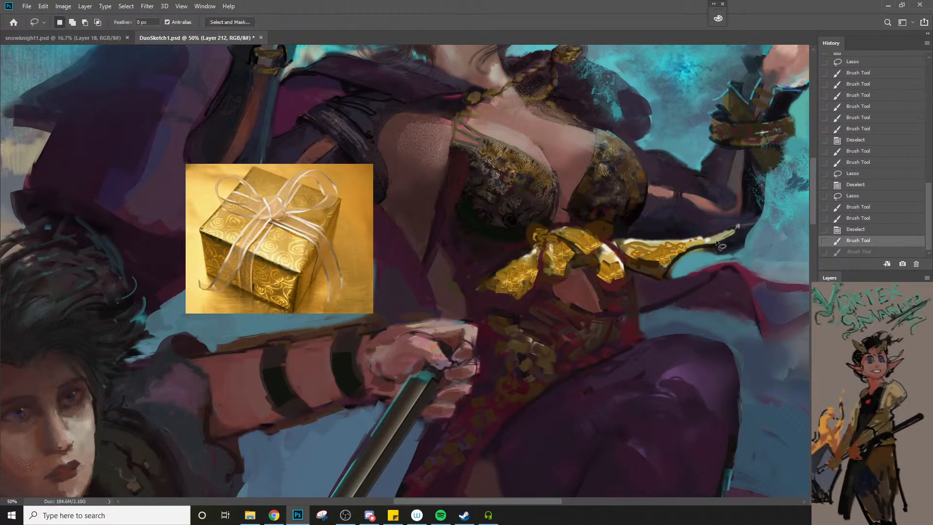
pyautogui.moveTo(657, 281)
pyautogui.mouseDown()
pyautogui.moveTo(706, 270)
pyautogui.moveTo(714, 252)
pyautogui.moveTo(663, 279)
pyautogui.mouseUp()
pyautogui.press('b')
pyautogui.moveTo(688, 253); pyautogui.dragTo(661, 277)
pyautogui.press('0')
pyautogui.moveTo(663, 278); pyautogui.dragTo(670, 276)
pyautogui.moveTo(669, 277)
pyautogui.mouseDown()
pyautogui.moveTo(694, 267)
pyautogui.moveTo(681, 272)
pyautogui.mouseUp()
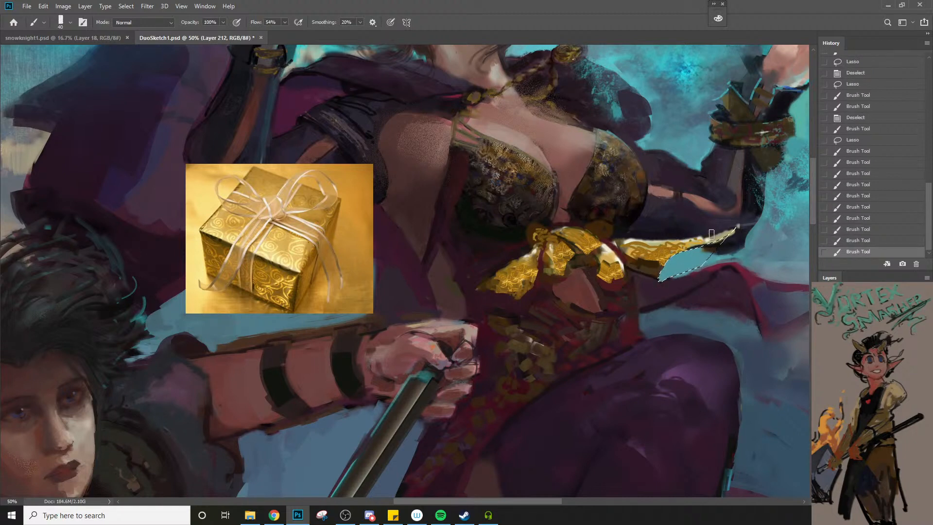
pyautogui.moveTo(731, 236)
pyautogui.mouseDown()
pyautogui.moveTo(712, 248)
pyautogui.moveTo(718, 243)
pyautogui.mouseUp()
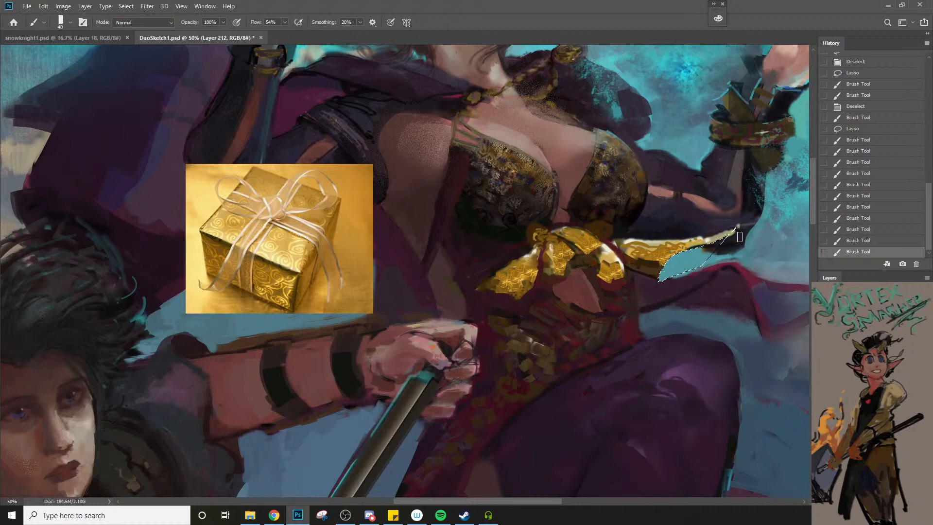
# Paint over the far tip of the bow's right ribbon to shorten it, deselect, and clean up the sleeve beneath
pyautogui.press('l')
pyautogui.rightClick(675, 247)
pyautogui.press('Escape')
pyautogui.press('b')
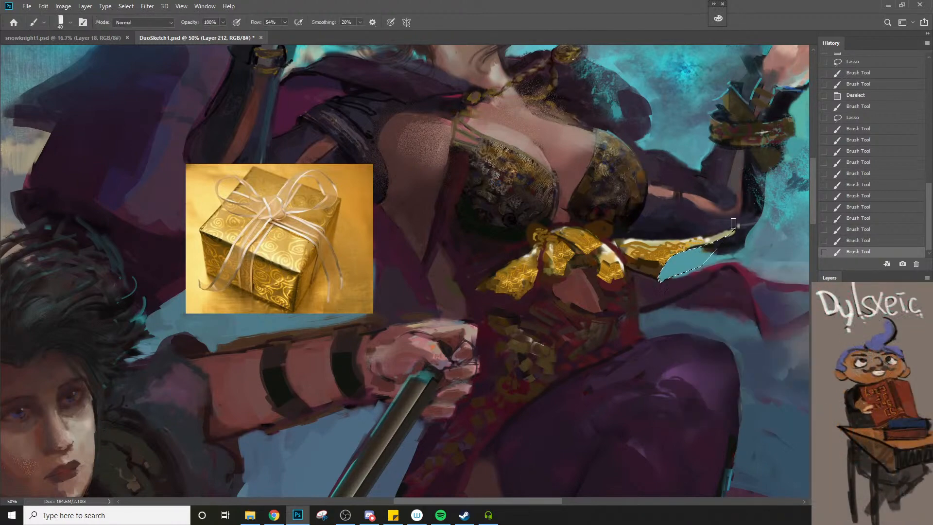
pyautogui.moveTo(739, 231); pyautogui.dragTo(733, 238)
pyautogui.moveTo(738, 228); pyautogui.dragTo(727, 243)
pyautogui.moveTo(738, 232); pyautogui.dragTo(721, 244)
pyautogui.hotkey('ctrl', 'd')
pyautogui.moveTo(728, 234); pyautogui.dragTo(718, 245)
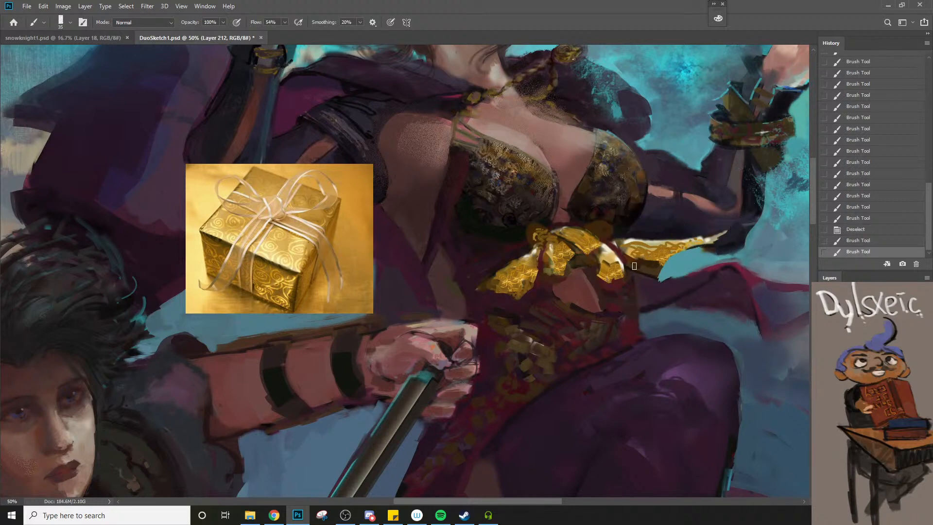
# Repaint the dark underside of the bow's right ribbon and its lower edge against the sky, reducing the brush to size 20
pyautogui.press('[')
pyautogui.moveTo(631, 265); pyautogui.dragTo(644, 275)
pyautogui.moveTo(646, 267)
pyautogui.mouseDown()
pyautogui.moveTo(678, 275)
pyautogui.moveTo(665, 287)
pyautogui.moveTo(658, 276)
pyautogui.moveTo(684, 275)
pyautogui.mouseUp()
pyautogui.press('[')
pyautogui.moveTo(682, 277); pyautogui.dragTo(693, 275)
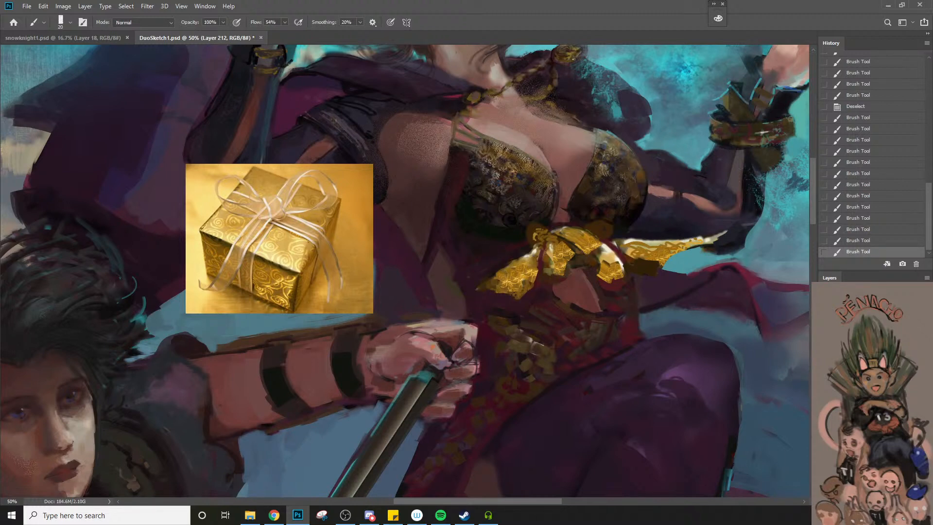
# Paint small gold details on the knot under the woman's right-hand bra cup with the brush at size 9
pyautogui.keyDown('alt'); pyautogui.click(539, 231); pyautogui.keyUp('alt')
pyautogui.press('[')
pyautogui.click(608, 232)
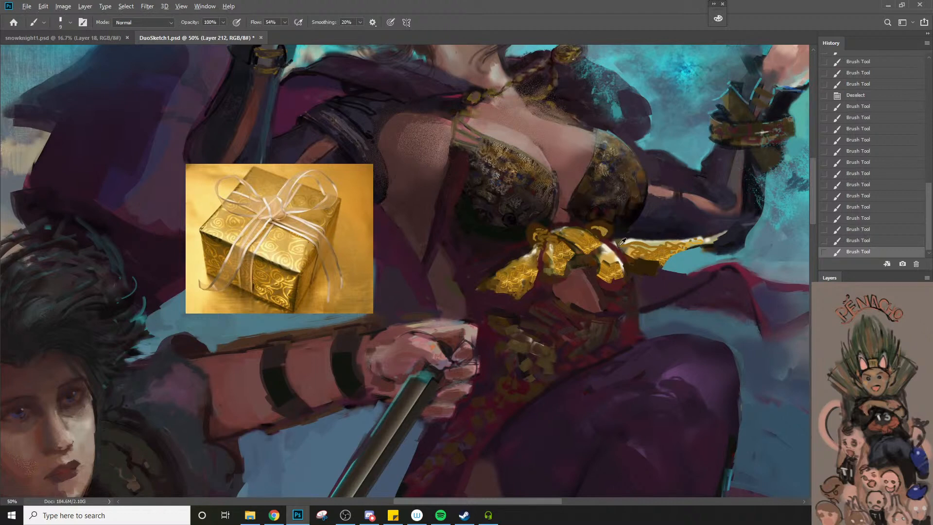
pyautogui.keyDown('alt'); pyautogui.click(644, 251); pyautogui.keyUp('alt')
pyautogui.moveTo(594, 229); pyautogui.dragTo(599, 233)
pyautogui.moveTo(596, 230); pyautogui.dragTo(600, 230)
pyautogui.keyDown('alt'); pyautogui.click(601, 224); pyautogui.keyUp('alt')
pyautogui.press('4')
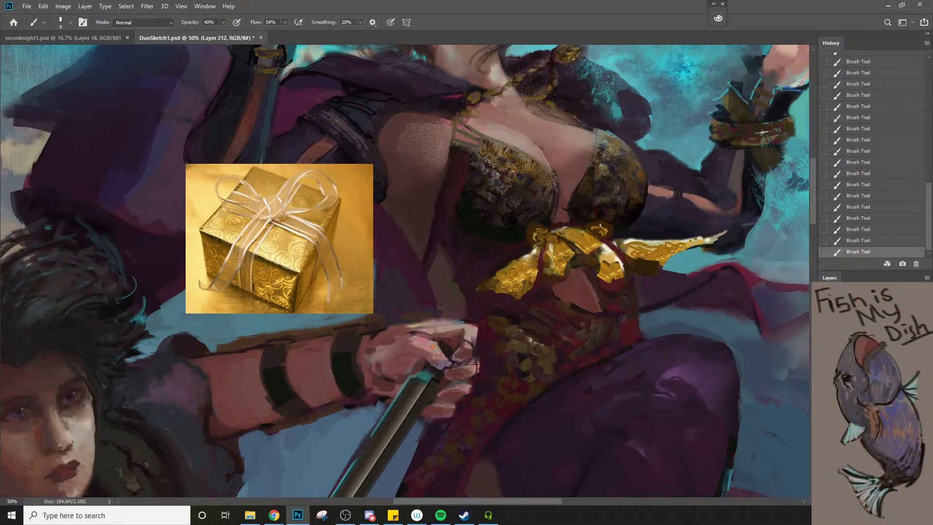
pyautogui.keyDown('alt'); pyautogui.click(616, 230); pyautogui.keyUp('alt')
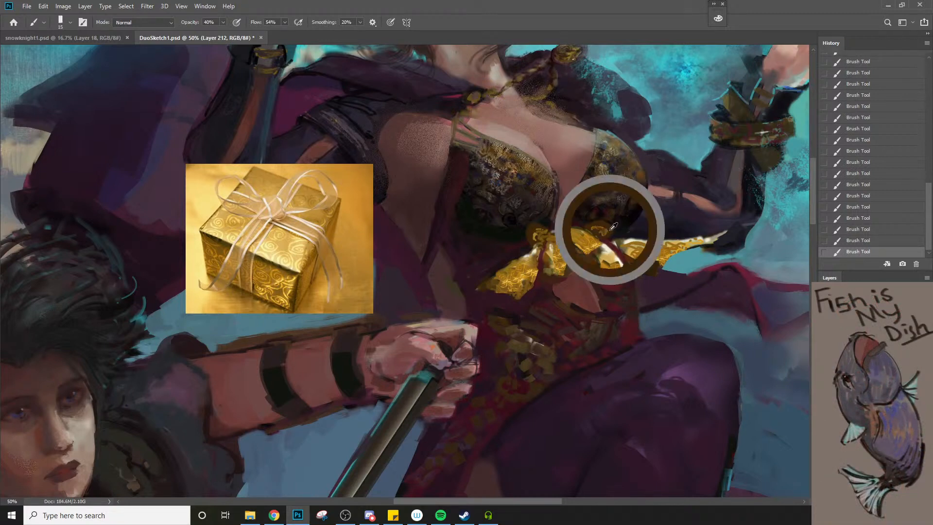
pyautogui.press('8')
# Soften the lower edge of the bow's left tail using the Eraser at size 90 and 20% opacity
pyautogui.press('z')
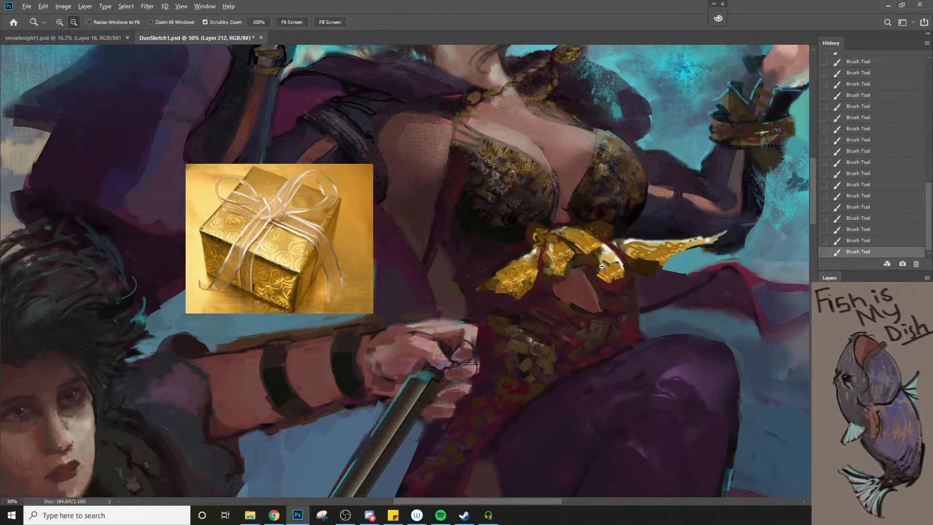
pyautogui.moveTo(598, 227); pyautogui.dragTo(577, 293)
pyautogui.keyDown('alt'); pyautogui.click(576, 294); pyautogui.keyUp('alt')
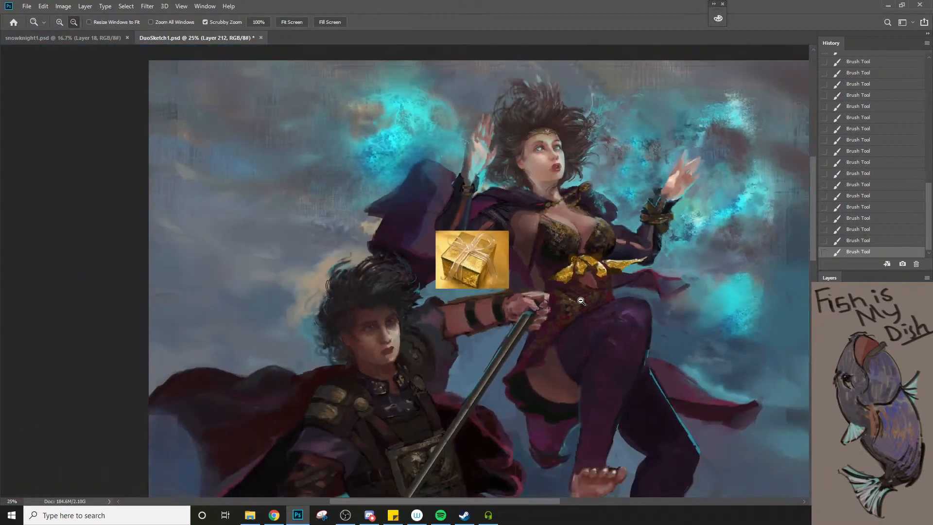
pyautogui.click(597, 286)
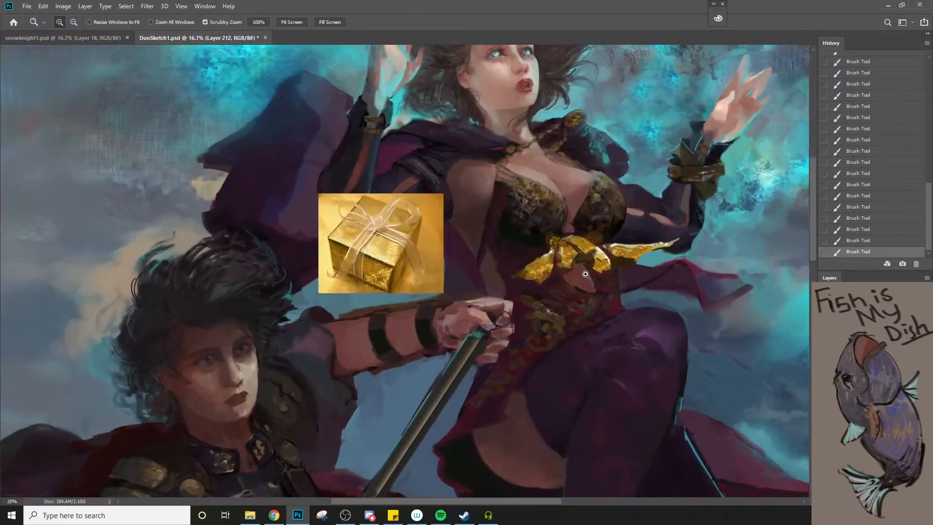
pyautogui.click(505, 247)
pyautogui.press('e')
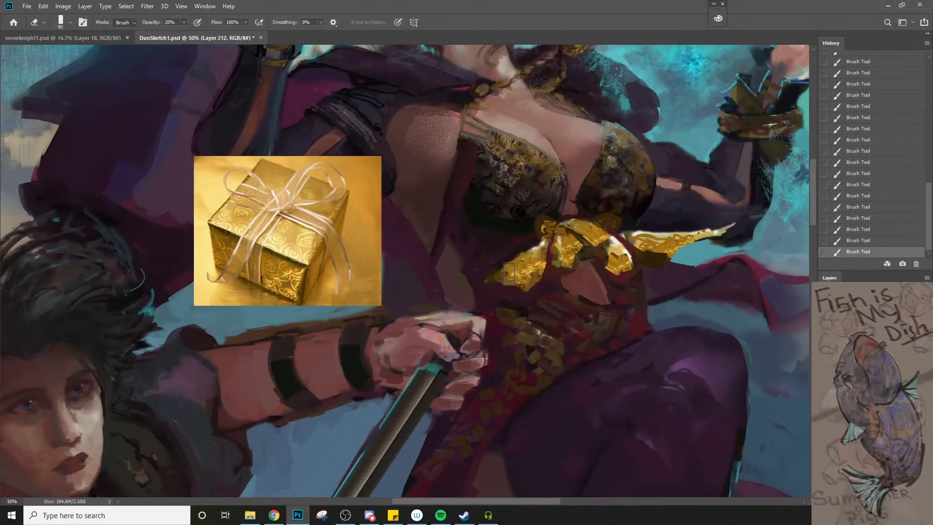
pyautogui.moveTo(535, 283); pyautogui.dragTo(532, 305)
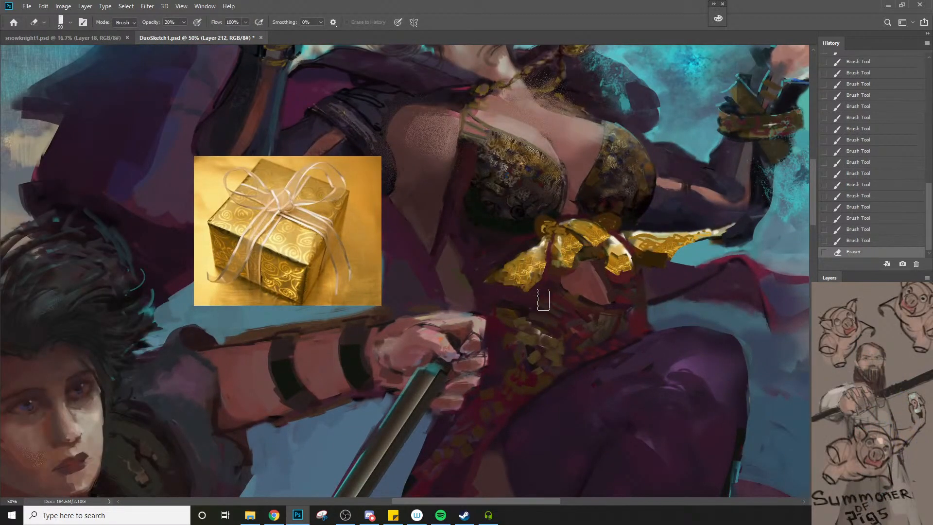
# Lightly erase over the bow's central loops and right ribbon, undo the last stroke, and reduce the eraser to size 45
pyautogui.moveTo(561, 238); pyautogui.dragTo(579, 265)
pyautogui.moveTo(582, 230)
pyautogui.mouseDown()
pyautogui.moveTo(624, 276)
pyautogui.moveTo(578, 225)
pyautogui.moveTo(644, 264)
pyautogui.moveTo(612, 252)
pyautogui.moveTo(675, 240)
pyautogui.mouseUp()
pyautogui.hotkey('ctrl', 'z')
pyautogui.press('[')
pyautogui.press('[')
pyautogui.press('[')
pyautogui.press('[')
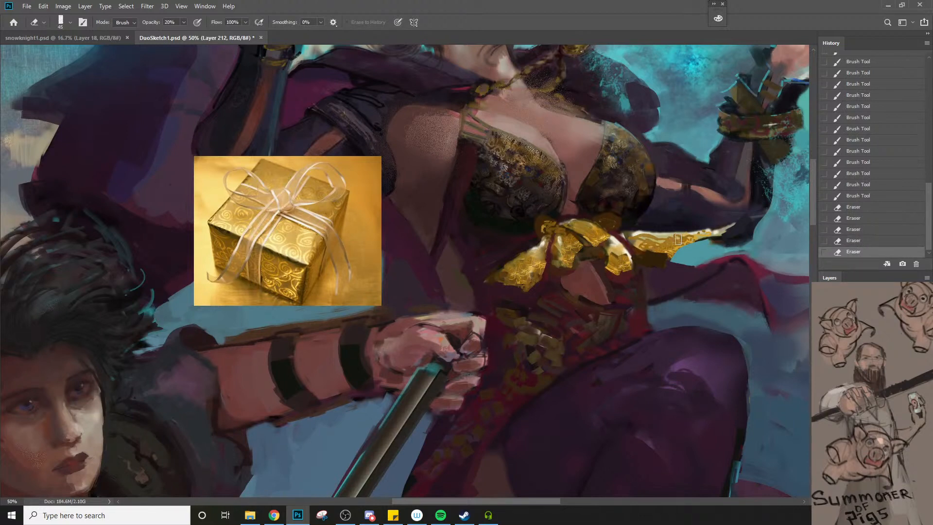
pyautogui.press('z')
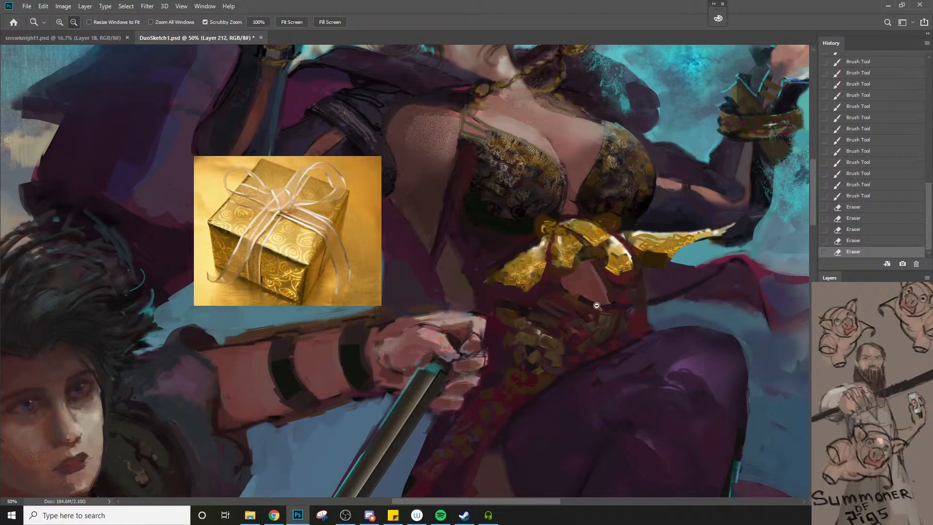
pyautogui.keyDown('alt'); pyautogui.click(599, 304); pyautogui.keyUp('alt')
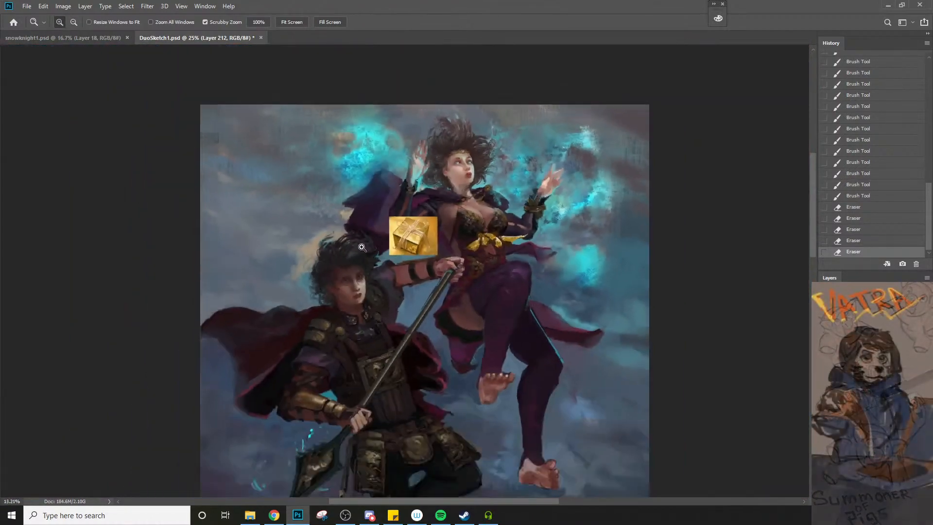
pyautogui.press('f')
pyautogui.press('f')
pyautogui.press('f')
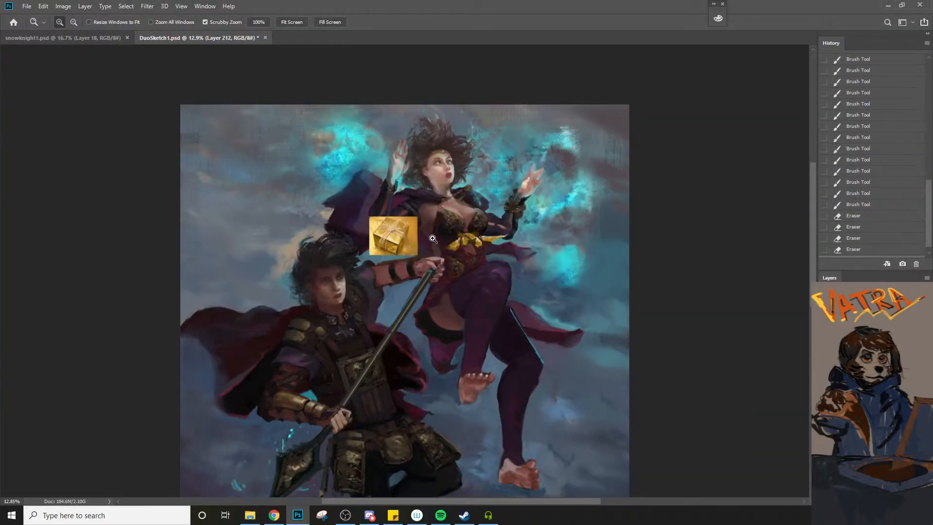
# Open the keyboard shortcut settings for Tools and look through the list of tool shortcuts
pyautogui.click(43, 5)
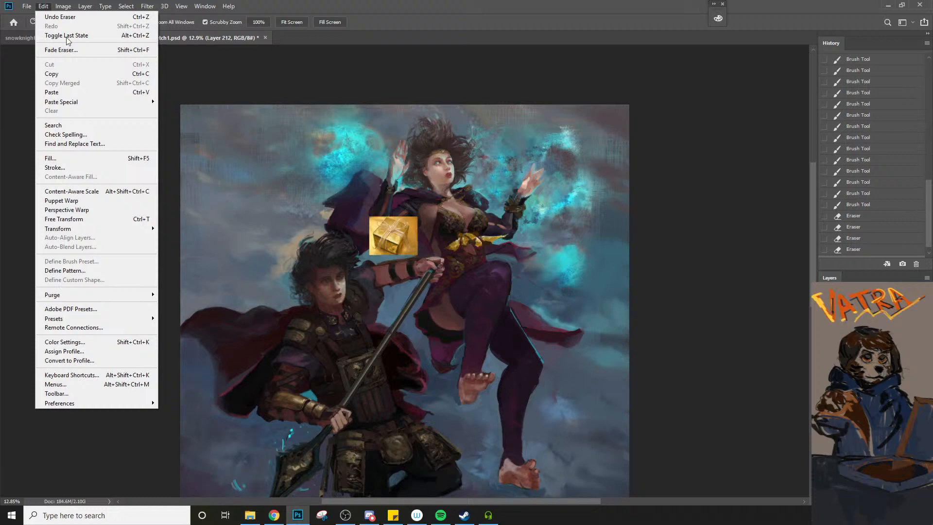
pyautogui.click(123, 376)
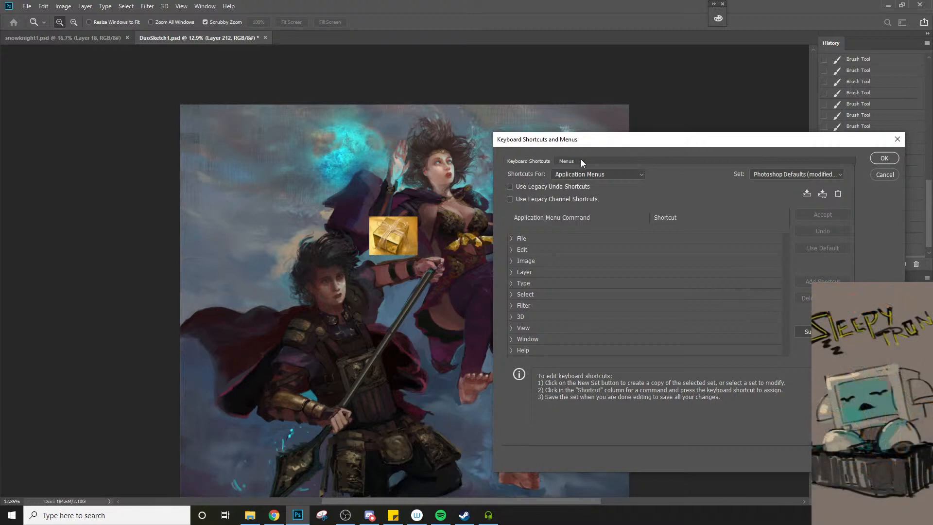
pyautogui.click(596, 174)
pyautogui.click(592, 201)
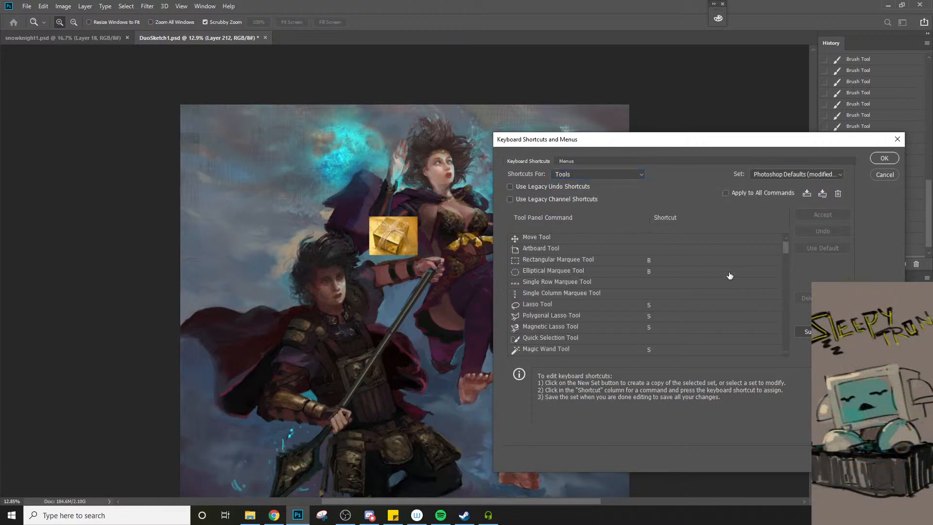
pyautogui.moveTo(787, 252); pyautogui.dragTo(779, 285)
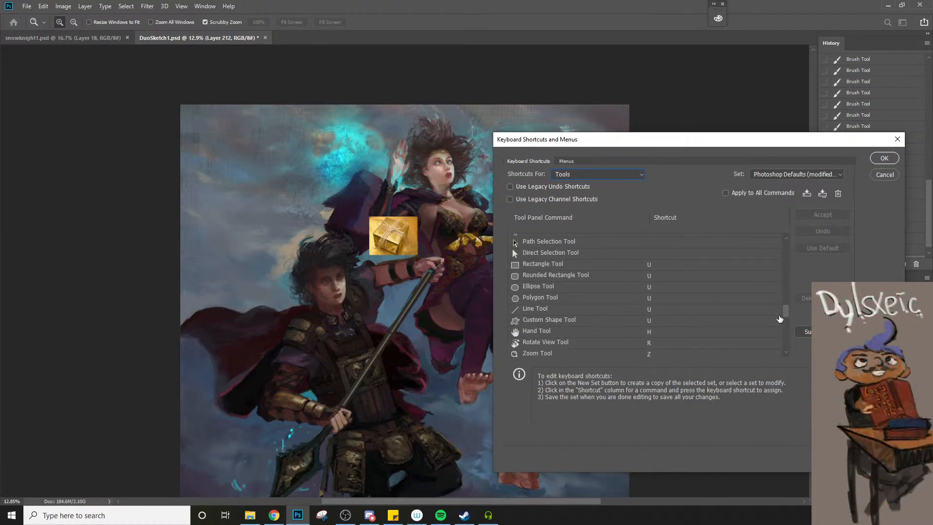
pyautogui.moveTo(779, 318); pyautogui.dragTo(780, 288)
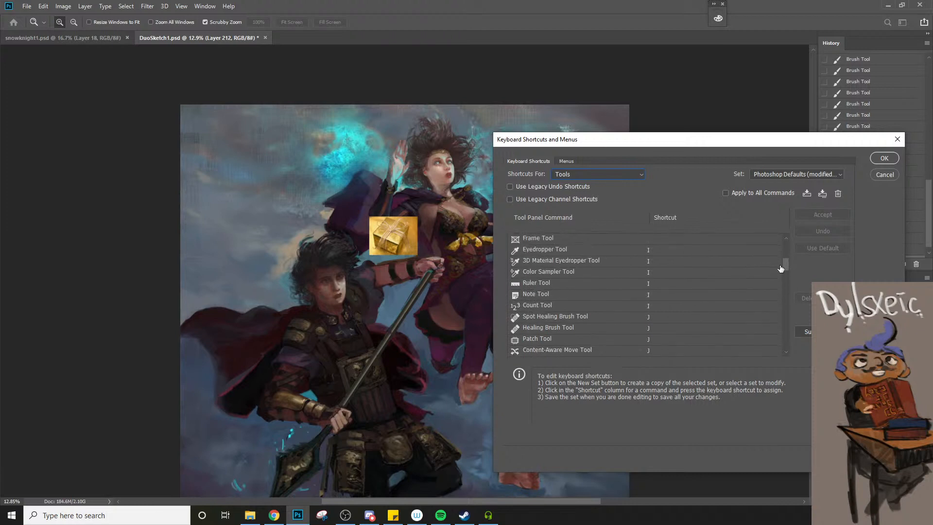
pyautogui.moveTo(780, 265); pyautogui.dragTo(780, 248)
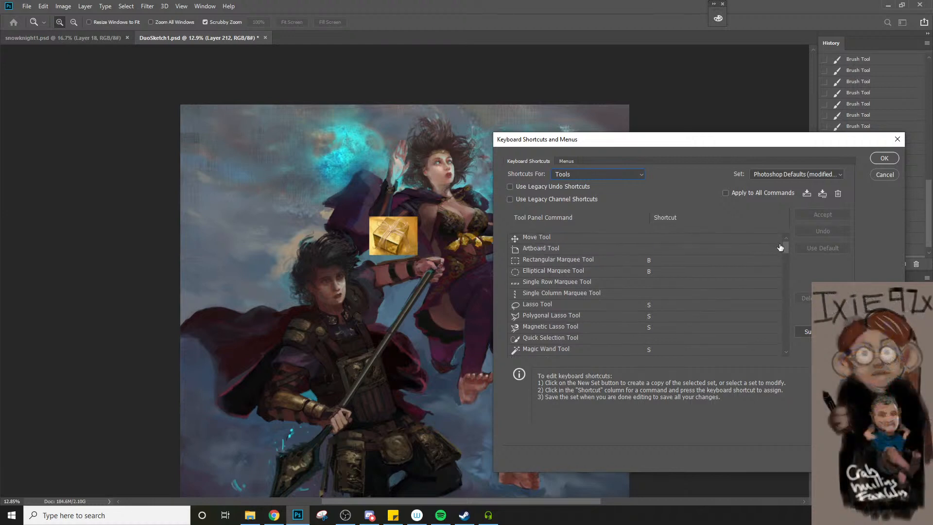
# Try to assign the shortcut D to the Rectangular Marquee Tool and the Elliptical Marquee Tool
pyautogui.click(650, 260)
pyautogui.write('d')
pyautogui.click(654, 272)
pyautogui.write('d')
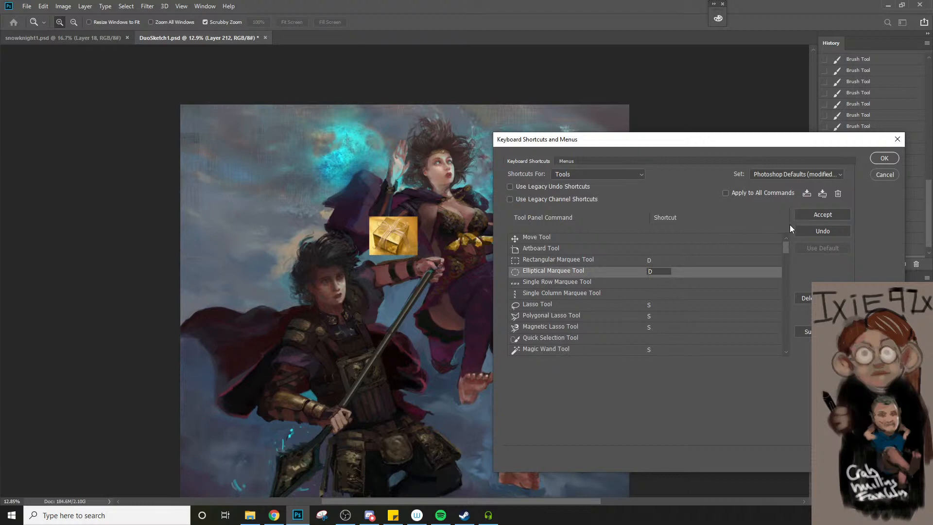
pyautogui.click(811, 215)
pyautogui.press('Return')
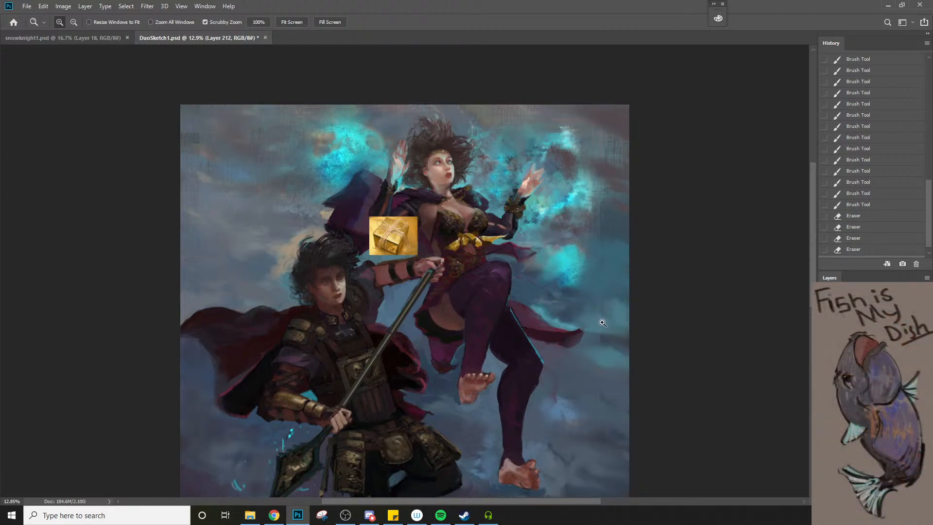
# Reopen the keyboard shortcut settings for Tools and clear the shortcut of Default Foreground/Background Colors
pyautogui.click(45, 6)
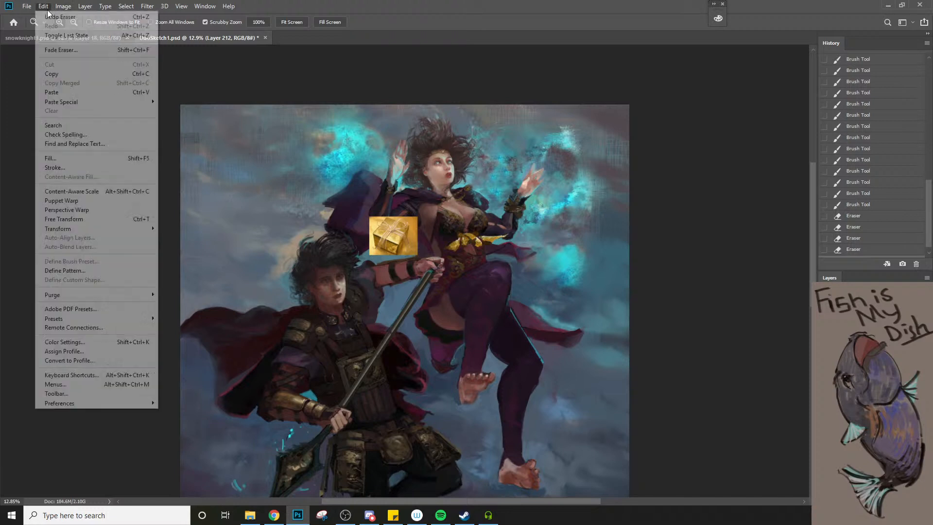
pyautogui.click(102, 374)
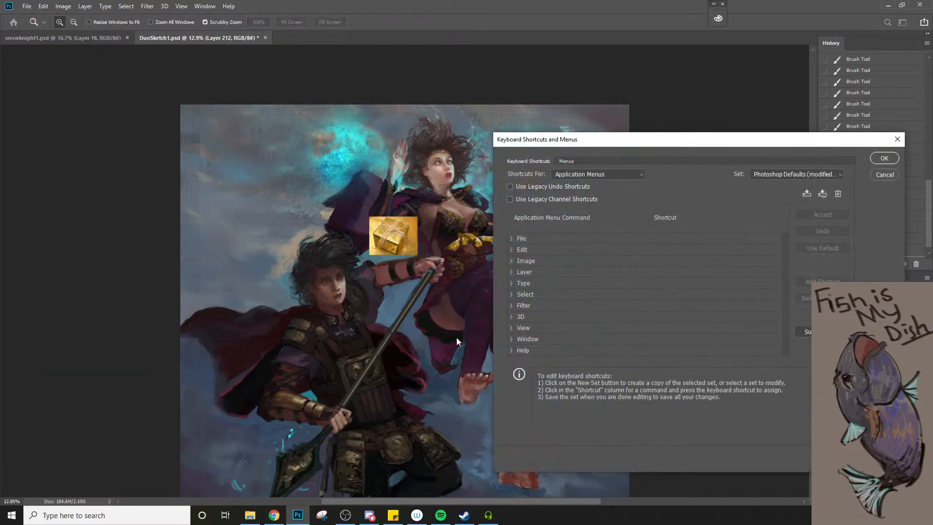
pyautogui.click(571, 175)
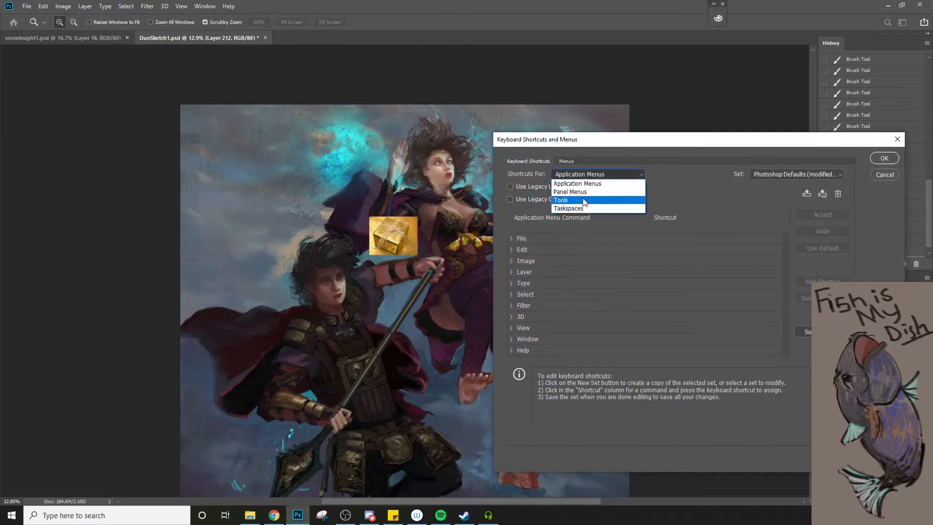
pyautogui.click(584, 201)
pyautogui.moveTo(786, 248)
pyautogui.mouseDown()
pyautogui.moveTo(769, 348)
pyautogui.moveTo(774, 325)
pyautogui.mouseUp()
pyautogui.click(653, 284)
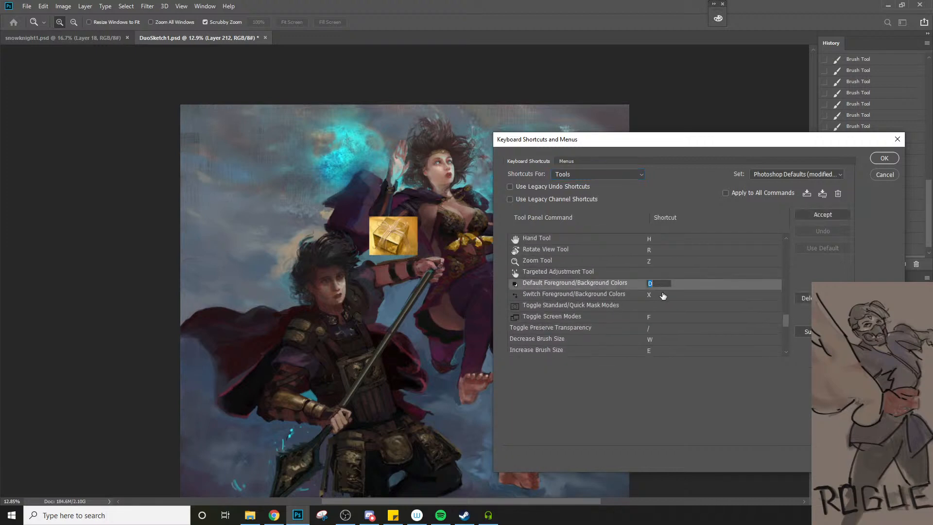
pyautogui.press('Return')
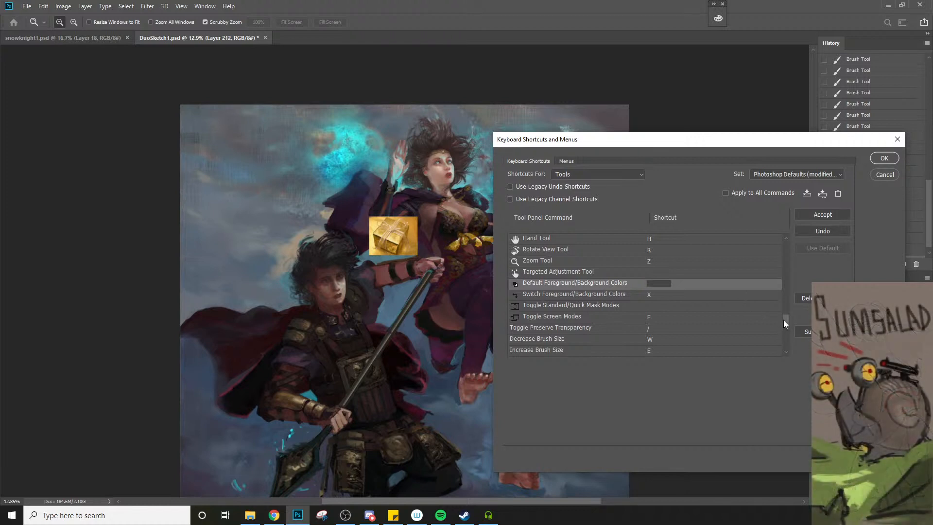
# Assign the shortcut D to the Rectangular and Elliptical Marquee Tools, save the shortcuts, and test D with an elliptical selection
pyautogui.moveTo(783, 326)
pyautogui.mouseDown()
pyautogui.moveTo(782, 339)
pyautogui.moveTo(782, 250)
pyautogui.mouseUp()
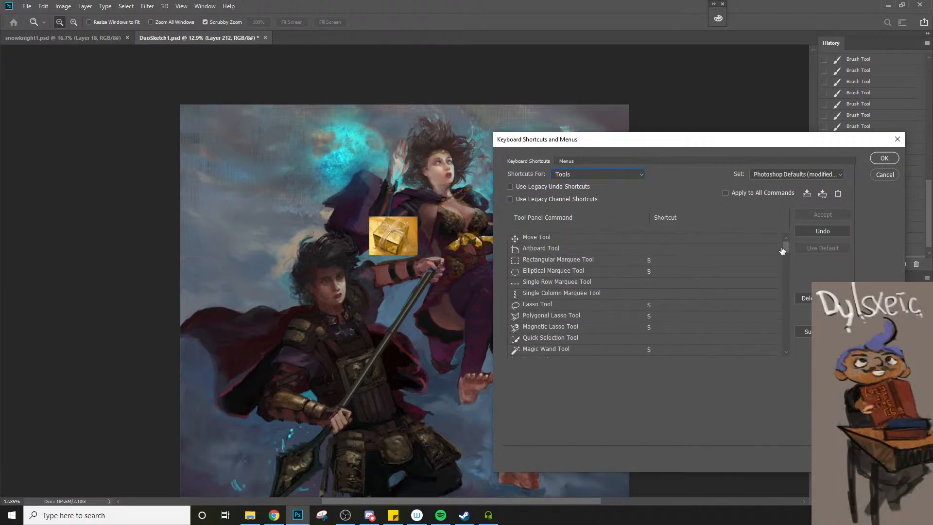
pyautogui.click(649, 262)
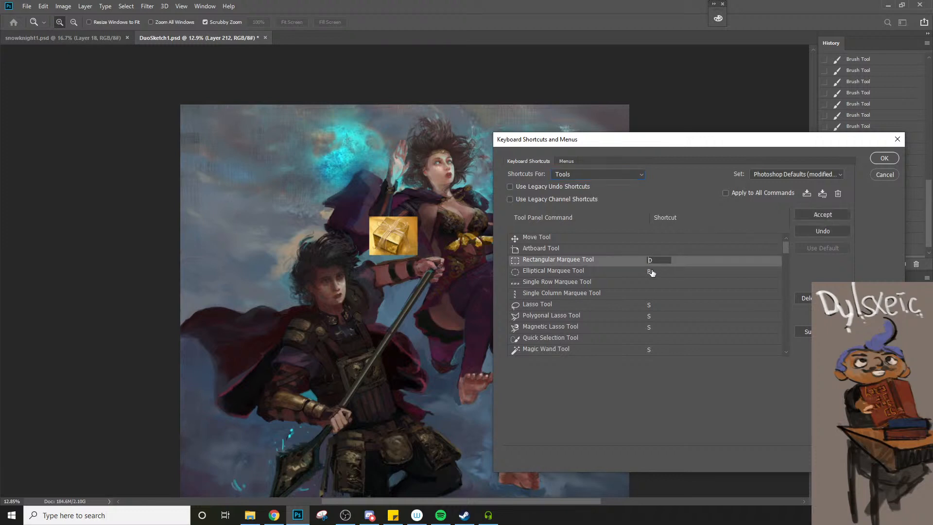
pyautogui.click(651, 271)
pyautogui.click(824, 216)
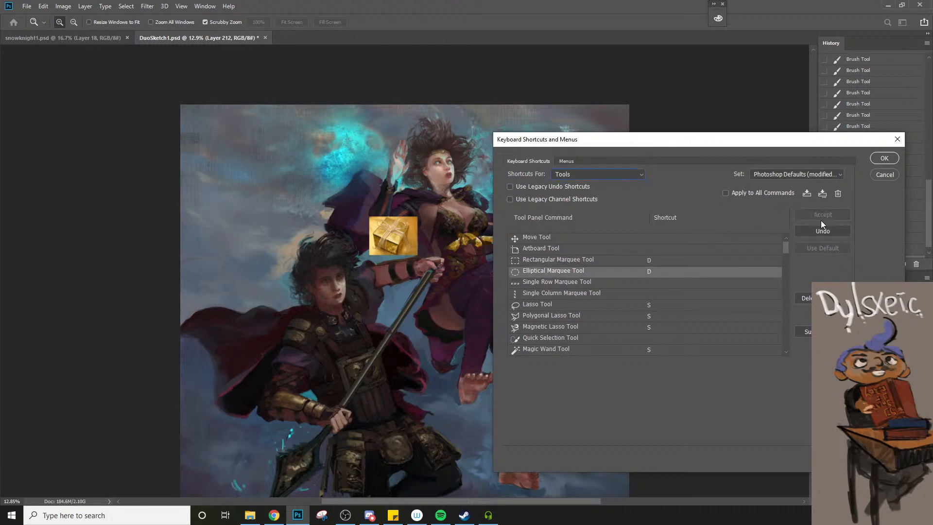
pyautogui.click(883, 158)
pyautogui.press('d')
pyautogui.moveTo(451, 193); pyautogui.dragTo(574, 350)
pyautogui.click(560, 349)
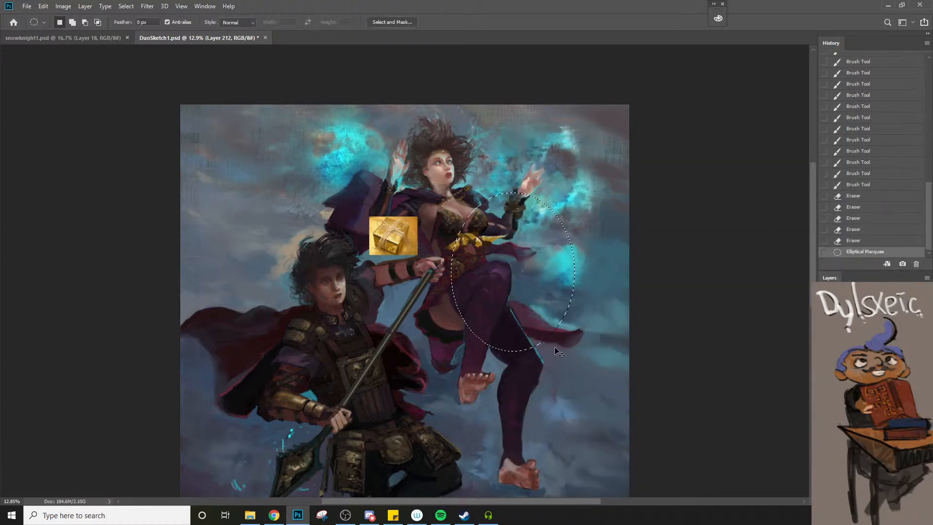
# Select the pasted gold gift-box reference image with a rectangular marquee and delete it from the canvas
pyautogui.press('m')
pyautogui.moveTo(361, 210); pyautogui.dragTo(336, 197)
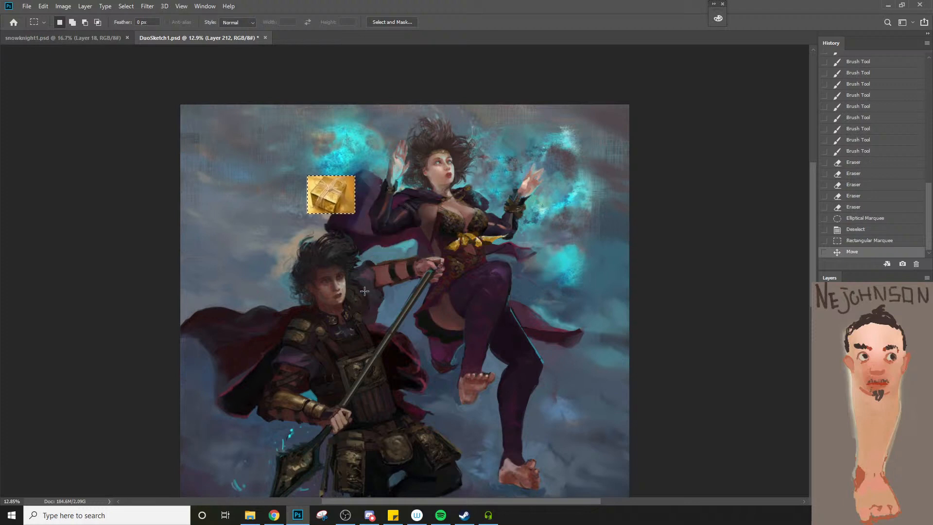
pyautogui.press('Delete')
# Paint small brush strokes on the woman's red bodice just below the gold bow, working across to the edge of the waist
pyautogui.press('z')
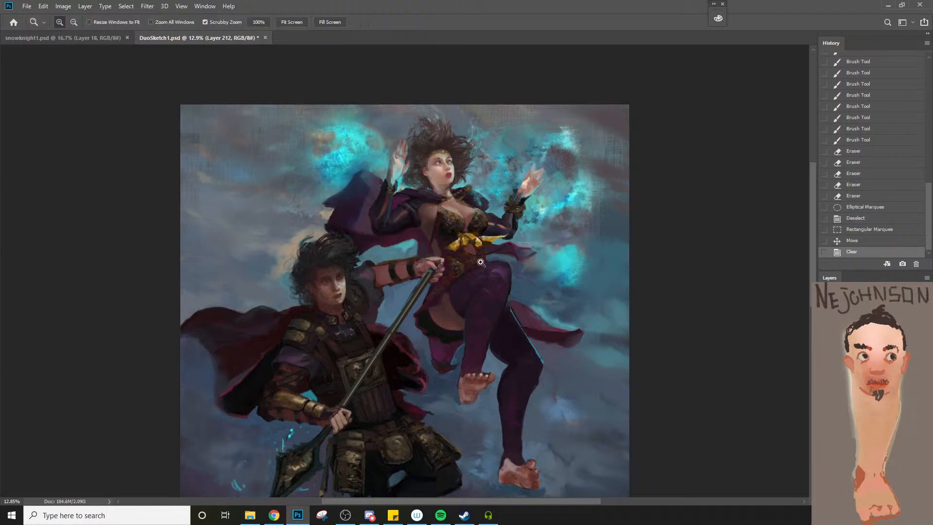
pyautogui.click(487, 257)
pyautogui.click(487, 257)
pyautogui.click(487, 258)
pyautogui.press('e')
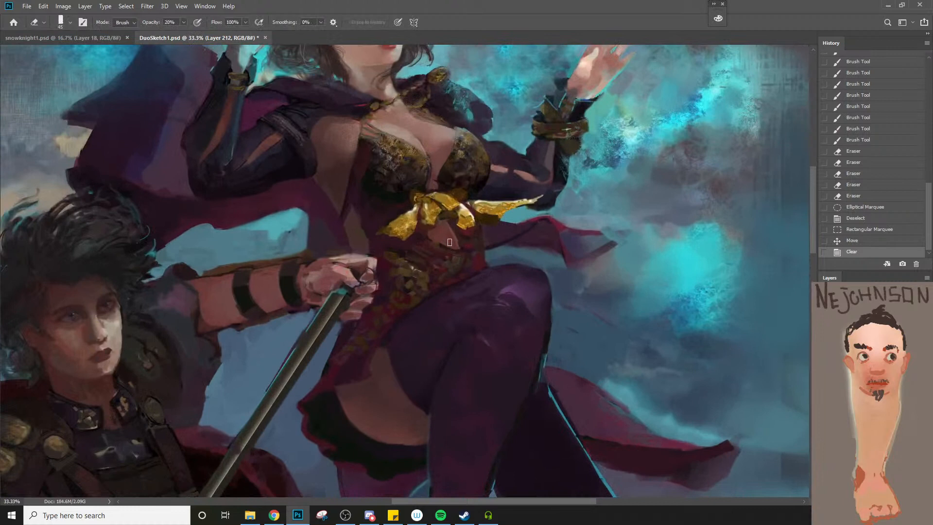
pyautogui.press('b')
pyautogui.click(440, 249)
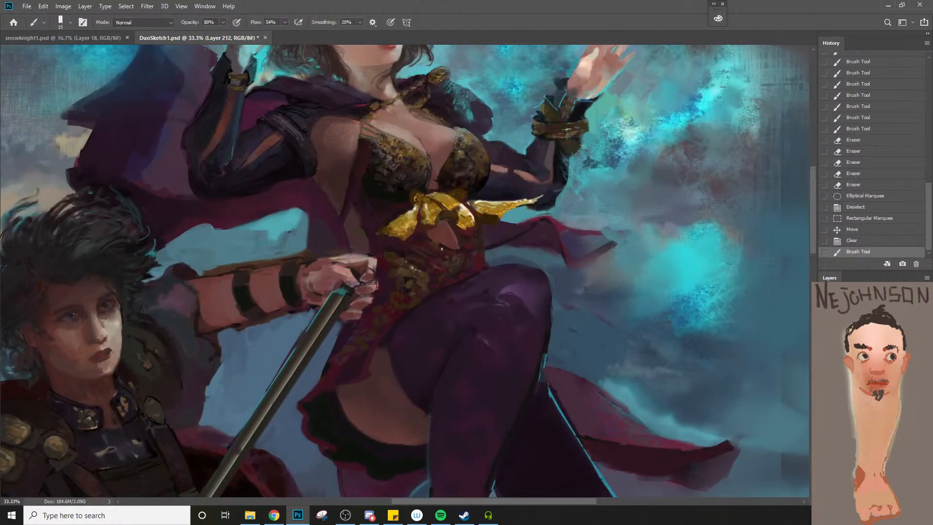
pyautogui.click(439, 245)
pyautogui.click(459, 246)
pyautogui.click(481, 248)
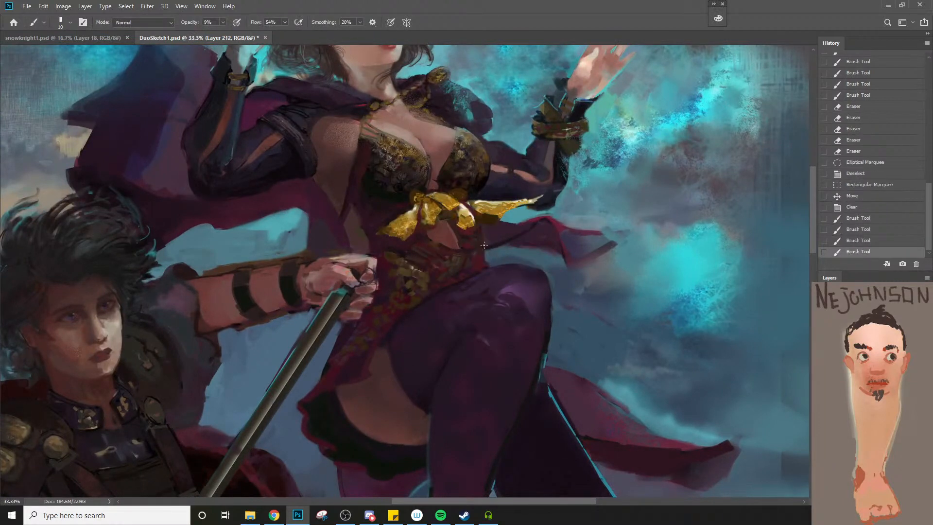
pyautogui.keyDown('alt'); pyautogui.click(482, 245); pyautogui.keyUp('alt')
# Enlarge the brush to size 20 and soften the waist edge above the thigh with low-opacity strokes at 9%
pyautogui.press(']')
pyautogui.moveTo(482, 243); pyautogui.dragTo(484, 253)
pyautogui.moveTo(482, 248); pyautogui.dragTo(483, 260)
pyautogui.moveTo(482, 254); pyautogui.dragTo(481, 261)
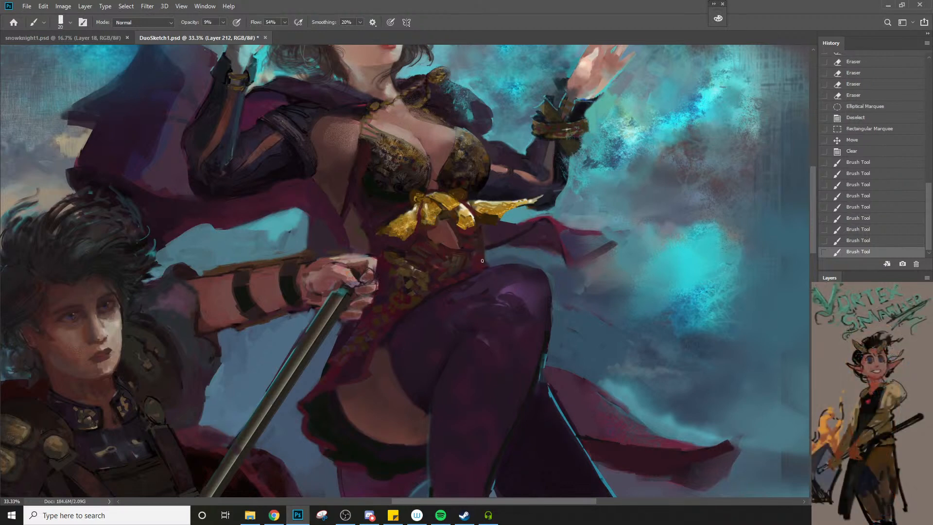
pyautogui.keyDown('alt'); pyautogui.click(481, 244); pyautogui.keyUp('alt')
# Raise the brush opacity to 100% and dab colour onto the bodice just above the raised thigh
pyautogui.press('0')
pyautogui.click(474, 254)
pyautogui.click(473, 255)
pyautogui.click(473, 256)
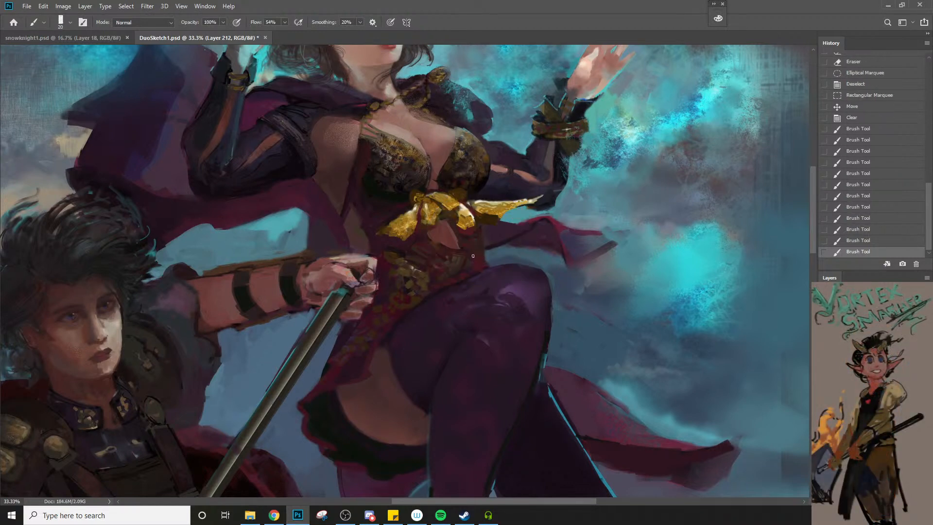
pyautogui.click(474, 257)
pyautogui.click(476, 257)
pyautogui.click(477, 259)
pyautogui.click(479, 260)
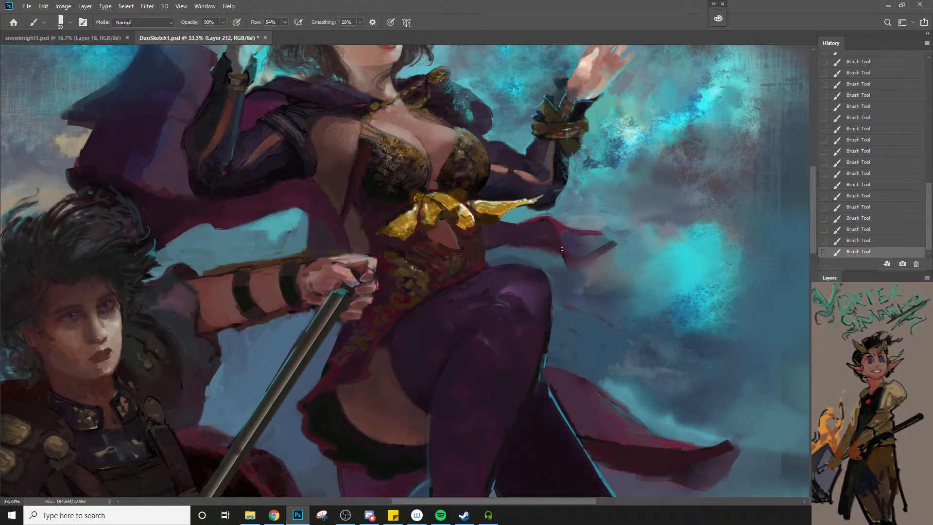
# Sample a dark purple from the woman's sleeve and enlarge the brush to size 45 for the cape behind her waist
pyautogui.press(']')
pyautogui.keyDown('alt'); pyautogui.click(531, 153); pyautogui.keyUp('alt')
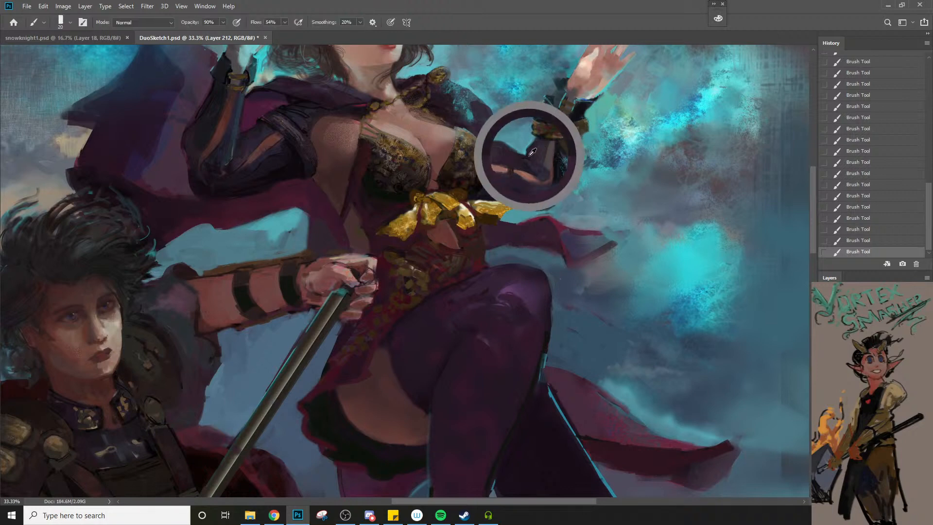
pyautogui.press(']')
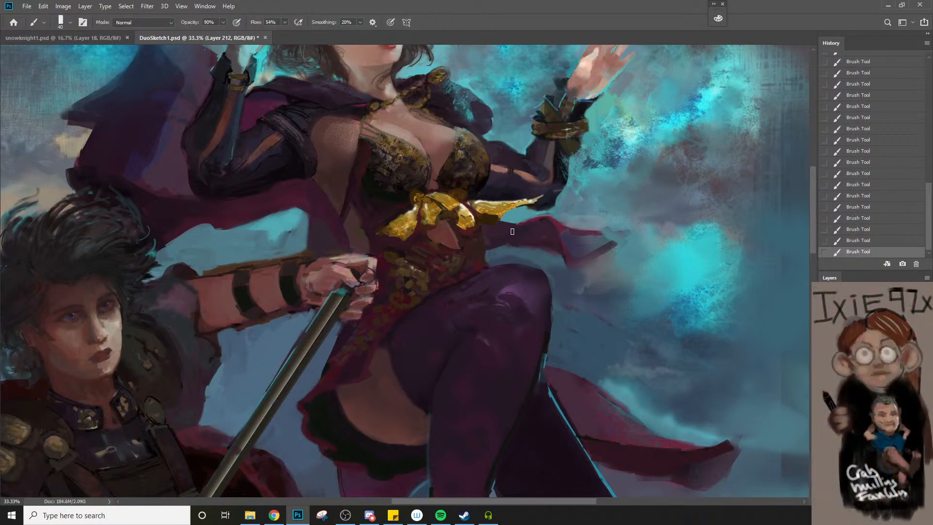
pyautogui.press(']')
pyautogui.press('z')
pyautogui.keyDown('alt'); pyautogui.click(559, 250); pyautogui.keyUp('alt')
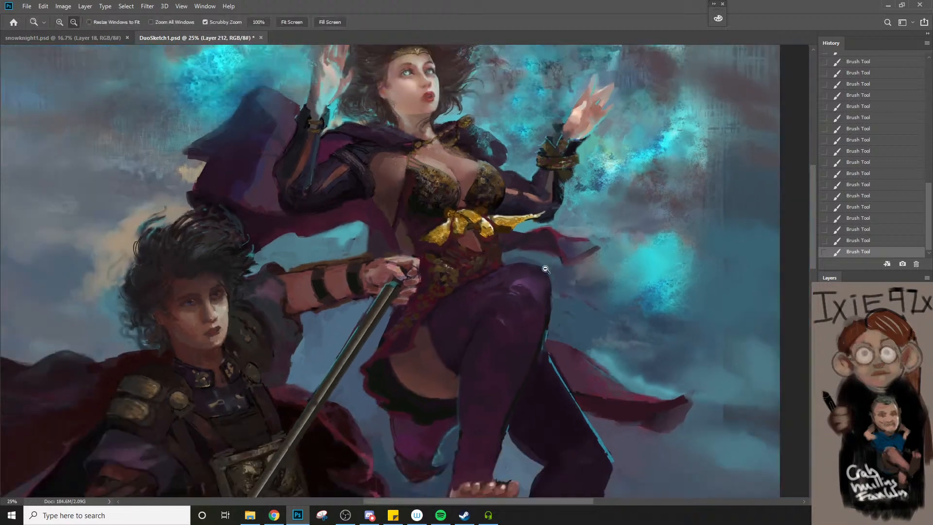
# Reduce the brush and paint magenta tones over the flying tip of the cape beside the woman's waist
pyautogui.press('b')
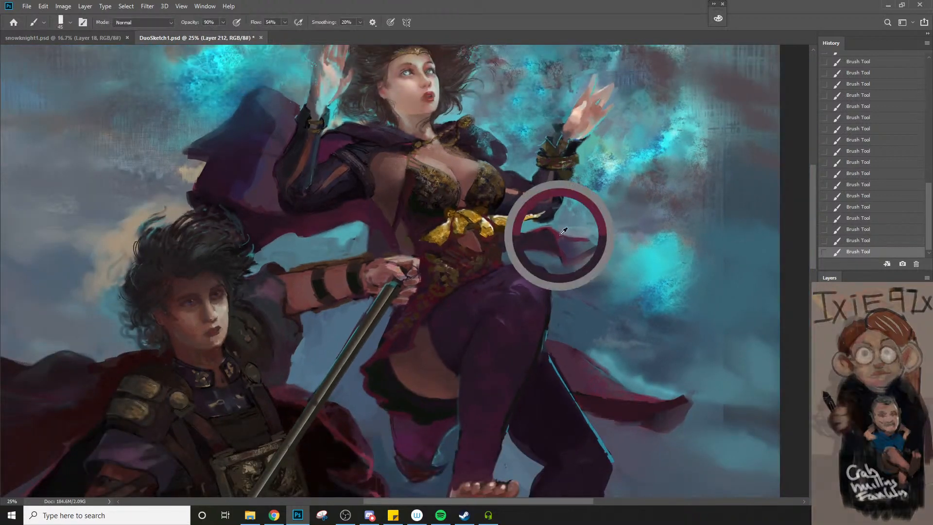
pyautogui.press('[')
pyautogui.moveTo(581, 241)
pyautogui.mouseDown()
pyautogui.moveTo(581, 256)
pyautogui.moveTo(569, 245)
pyautogui.mouseUp()
pyautogui.keyDown('alt'); pyautogui.click(557, 235); pyautogui.keyUp('alt')
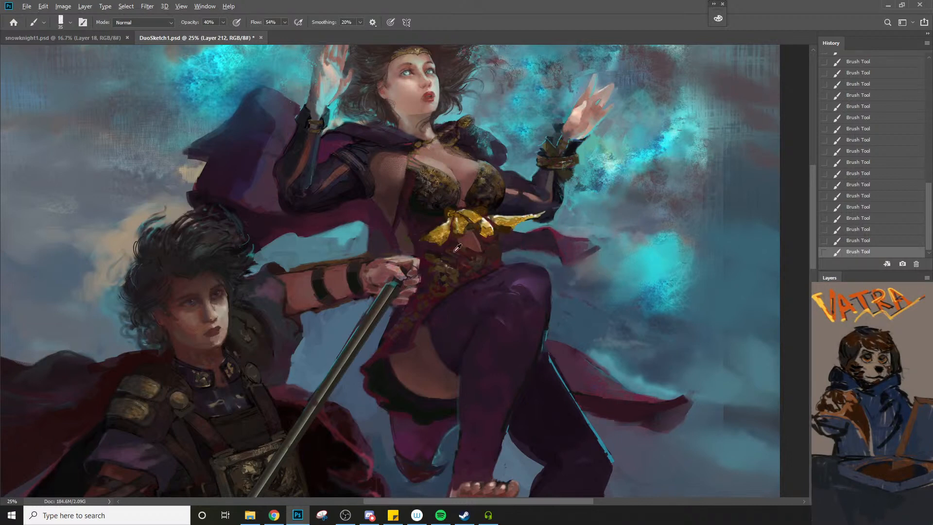
# Sample the dress's brown-gold pattern and touch up the pattern and waist edge at 90% opacity, undoing one stray stroke
pyautogui.keyDown('alt'); pyautogui.click(456, 275); pyautogui.keyUp('alt')
pyautogui.keyDown('alt'); pyautogui.click(452, 287); pyautogui.keyUp('alt')
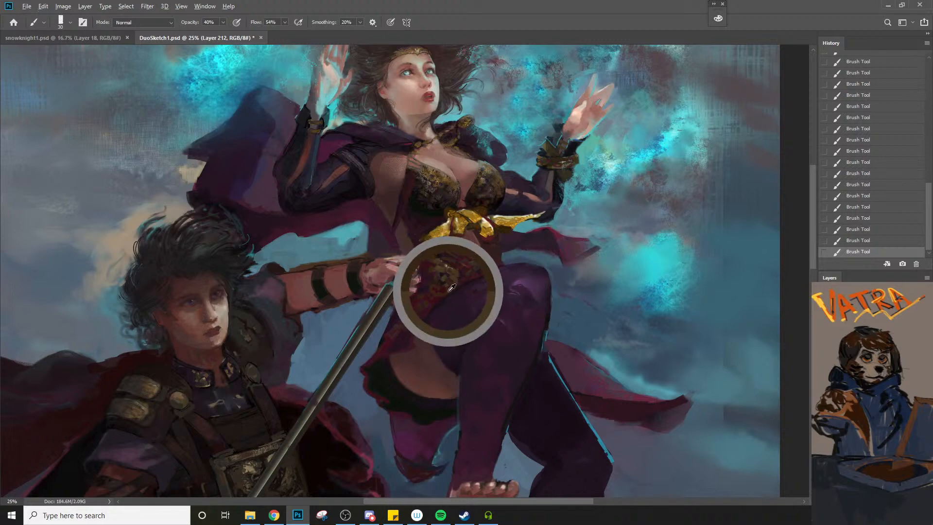
pyautogui.press('9')
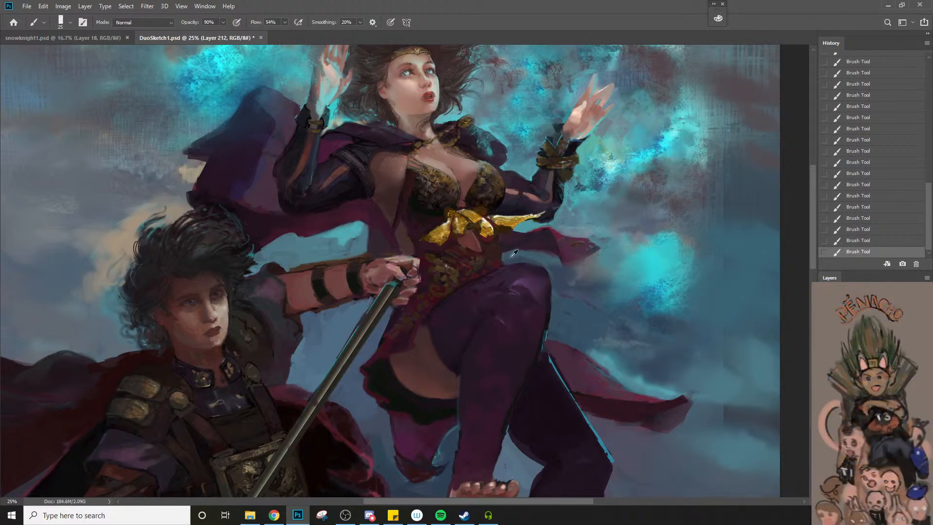
pyautogui.keyDown('alt'); pyautogui.click(503, 241); pyautogui.keyUp('alt')
pyautogui.hotkey('ctrl', 'z')
pyautogui.moveTo(504, 253); pyautogui.dragTo(503, 263)
pyautogui.keyDown('alt'); pyautogui.click(501, 255); pyautogui.keyUp('alt')
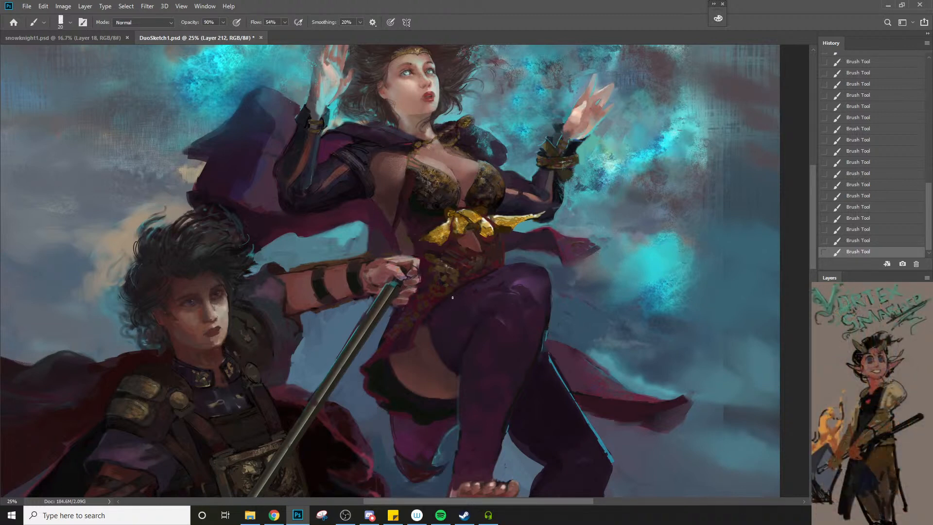
# Touch up the dress hem, the thigh edge and the raised shin, adjusting the brush size between strokes
pyautogui.press('[')
pyautogui.keyDown('alt'); pyautogui.click(429, 333); pyautogui.keyUp('alt')
pyautogui.press(']')
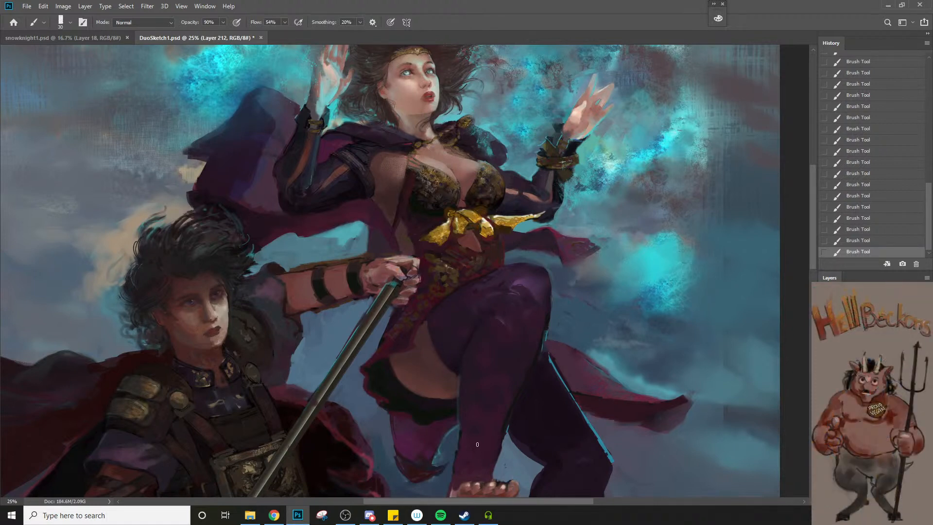
pyautogui.keyDown('alt'); pyautogui.click(471, 443); pyautogui.keyUp('alt')
pyautogui.keyDown('alt'); pyautogui.click(448, 307); pyautogui.keyUp('alt')
pyautogui.press('[')
# Refine the ribbed band on the woman's upper sleeve with a size 15 brush, undoing and redoing strokes to compare
pyautogui.scroll(2, 330, 168)
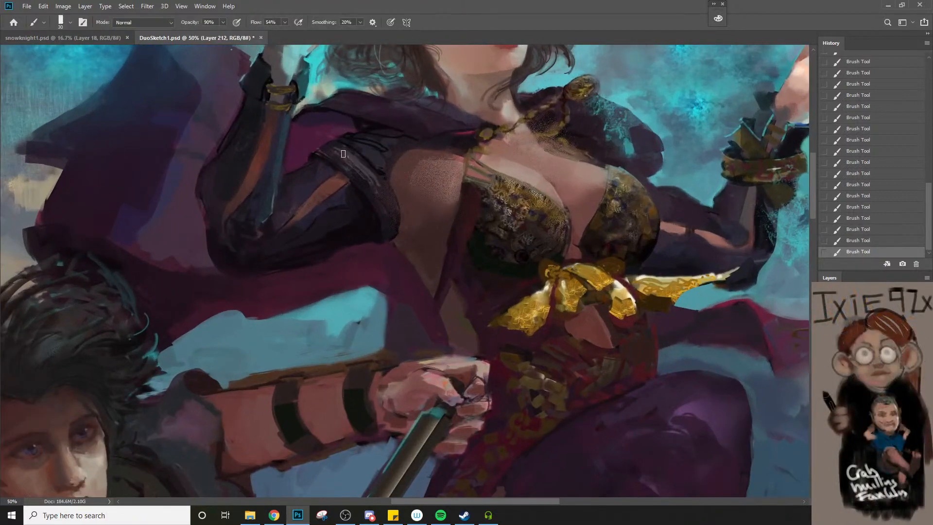
pyautogui.press('[')
pyautogui.press('z')
pyautogui.keyDown('alt'); pyautogui.click(378, 237); pyautogui.keyUp('alt')
pyautogui.keyDown('alt'); pyautogui.click(377, 233); pyautogui.keyUp('alt')
pyautogui.click(379, 191)
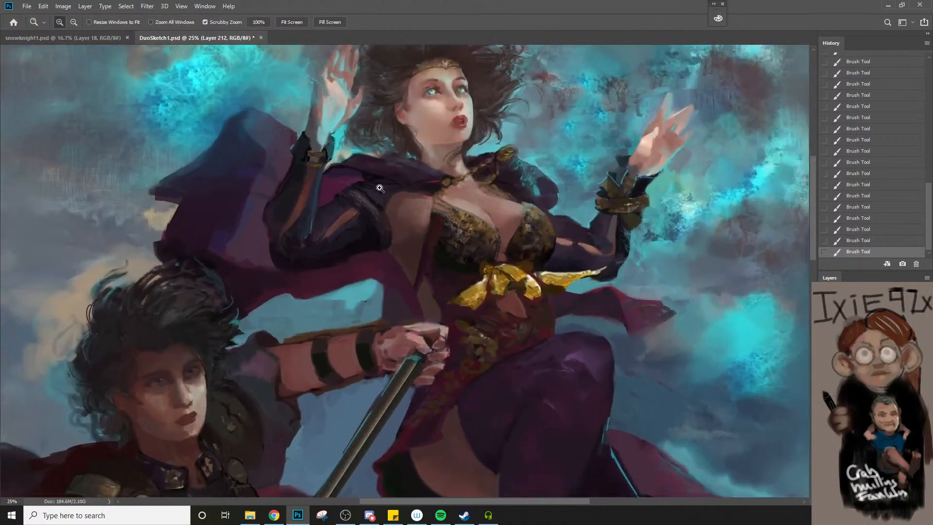
pyautogui.click(378, 192)
pyautogui.click(377, 192)
pyautogui.press('b')
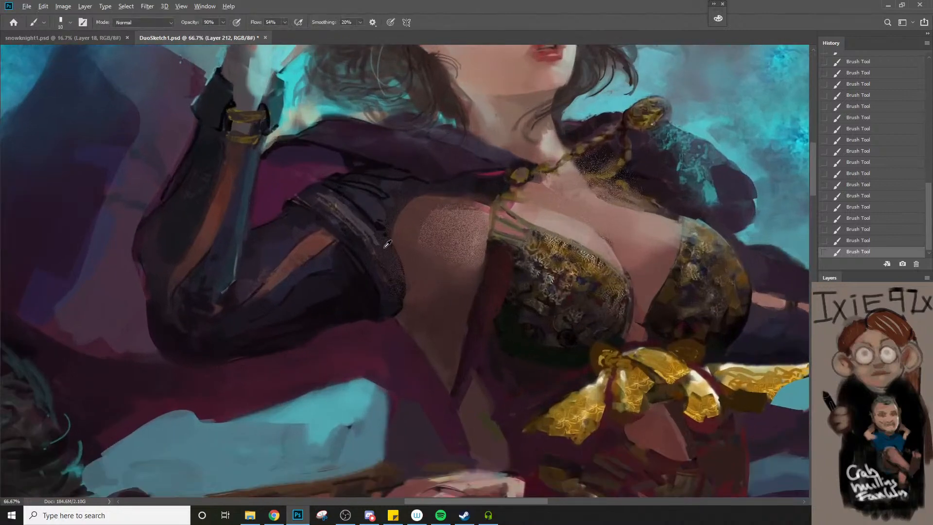
pyautogui.press(']')
pyautogui.hotkey('ctrl', 'z')
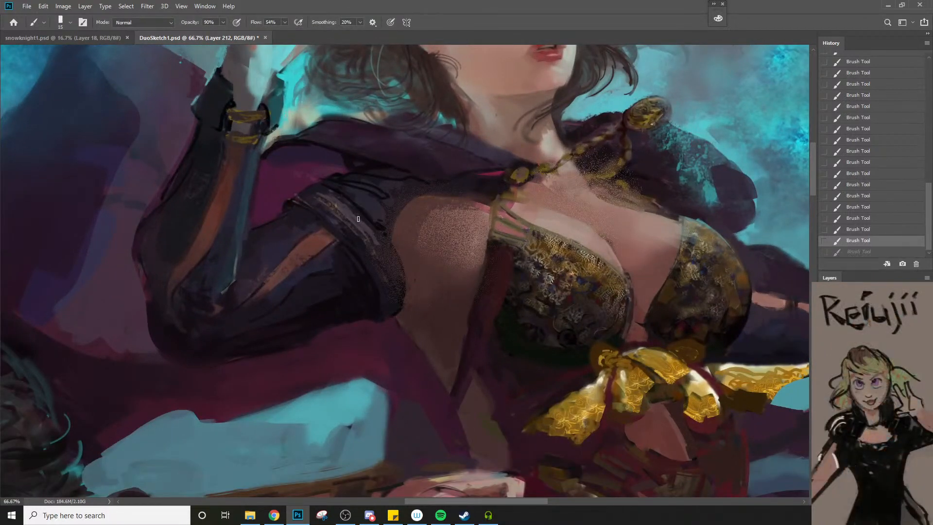
pyautogui.keyDown('alt'); pyautogui.click(347, 206); pyautogui.keyUp('alt')
pyautogui.hotkey('ctrl', 'shift', 'z')
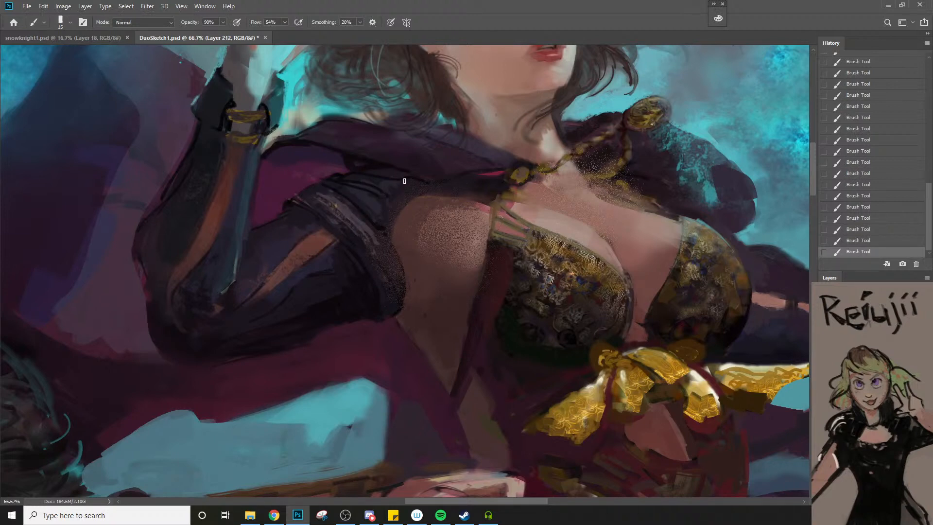
# Enlarge the brush to about size 40 and paint over the purple cape folds around the woman's raised-arm shoulder
pyautogui.press(']')
pyautogui.press('z')
pyautogui.keyDown('alt'); pyautogui.click(421, 194); pyautogui.keyUp('alt')
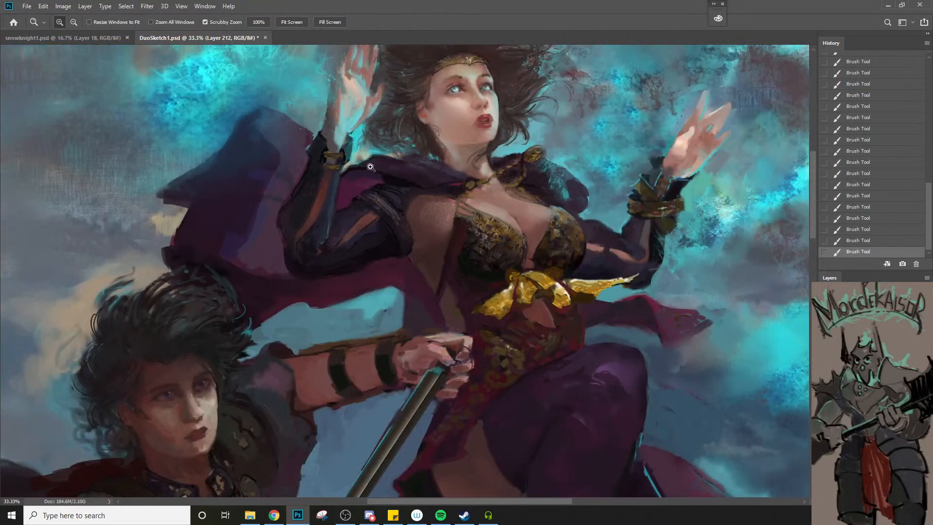
pyautogui.press('b')
pyautogui.press(']')
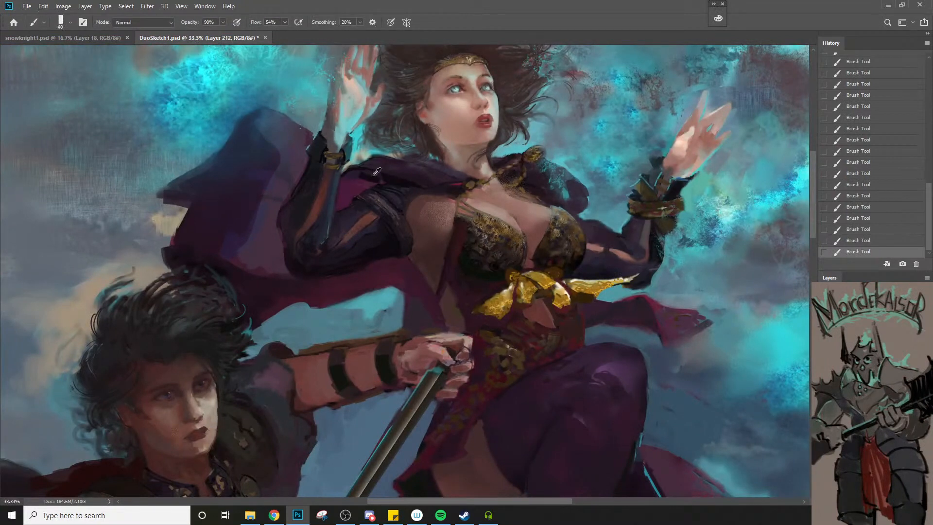
pyautogui.press(']')
pyautogui.press('z')
pyautogui.keyDown('alt'); pyautogui.click(408, 181); pyautogui.keyUp('alt')
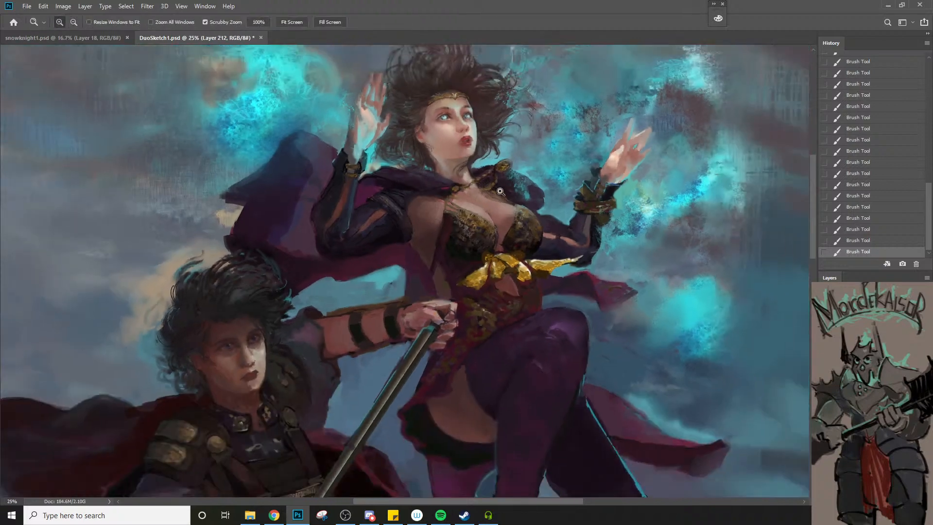
# Paint the dark cape collar around the gold chain and clasp at the neck, using brush sizes 10 to 25
pyautogui.click(499, 193)
pyautogui.click(499, 191)
pyautogui.press('b')
pyautogui.press('[')
pyautogui.press('[')
pyautogui.press('[')
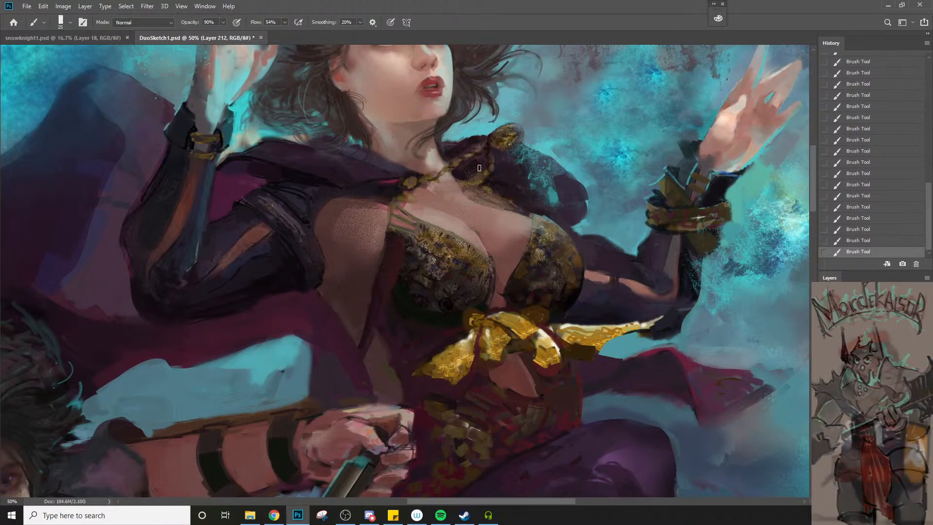
pyautogui.press(']')
pyautogui.press(']')
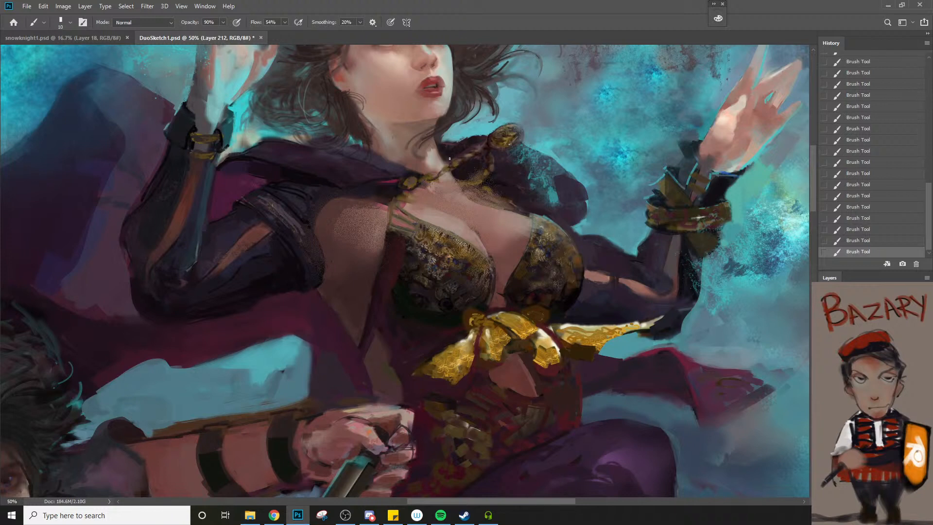
pyautogui.press(']')
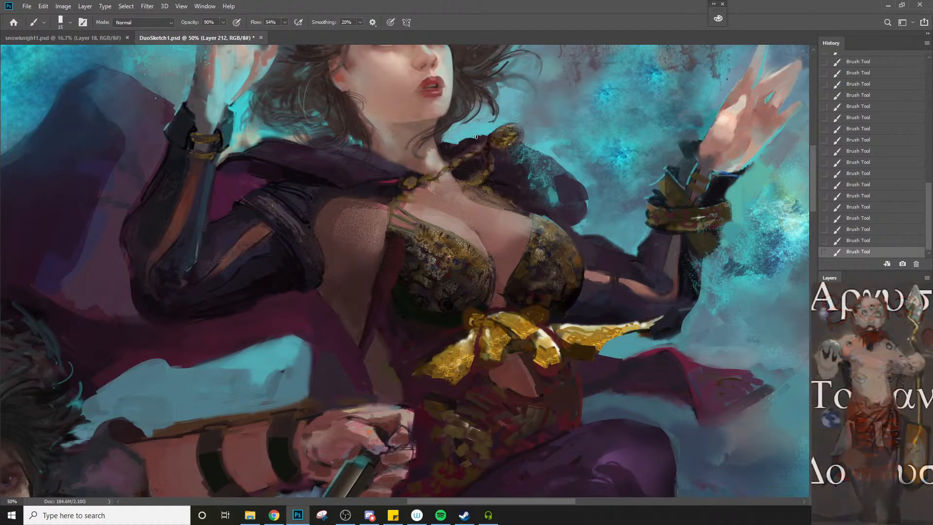
# Sample a gold tone from the bow and retouch its central loops, lowering the brush opacity to 40%
pyautogui.scroll(-1, 492, 142)
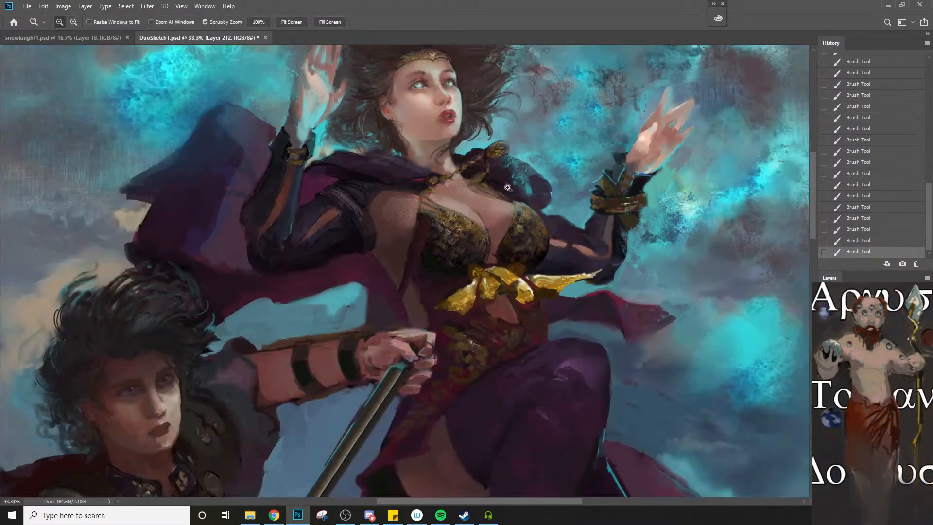
pyautogui.keyDown('alt'); pyautogui.click(491, 278); pyautogui.keyUp('alt')
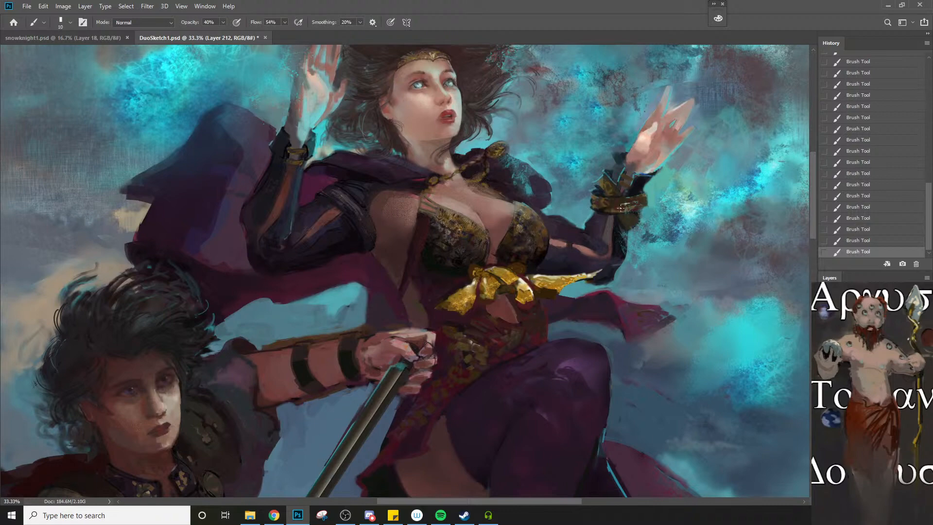
pyautogui.press(']')
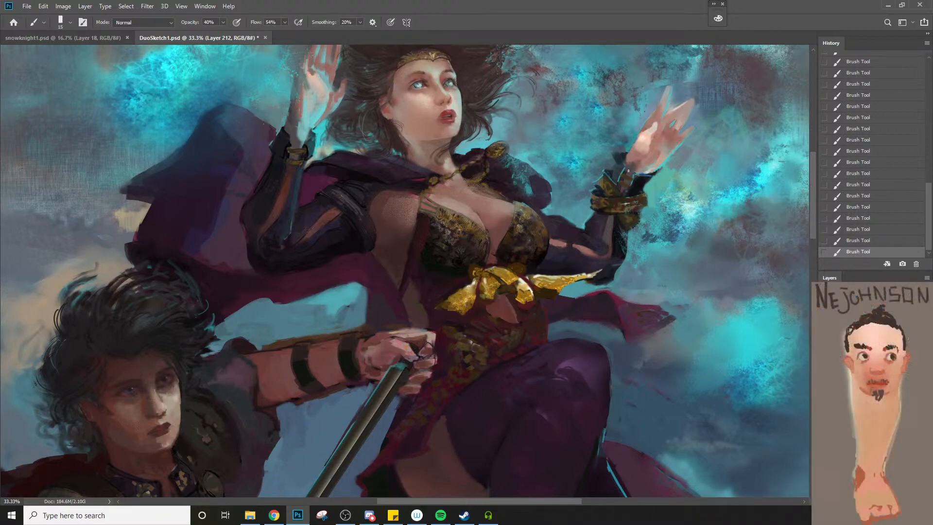
# Sample the dark sleeve colour and retouch the woman's lower sleeve beneath the gold cuff, using a size 30 brush and 90% opacity
pyautogui.hotkey('ctrl', 'space')
pyautogui.keyDown('ctrl'); pyautogui.click(634, 191); pyautogui.keyUp('ctrl')
pyautogui.press(']')
pyautogui.press(']')
pyautogui.press(']')
pyautogui.press(']')
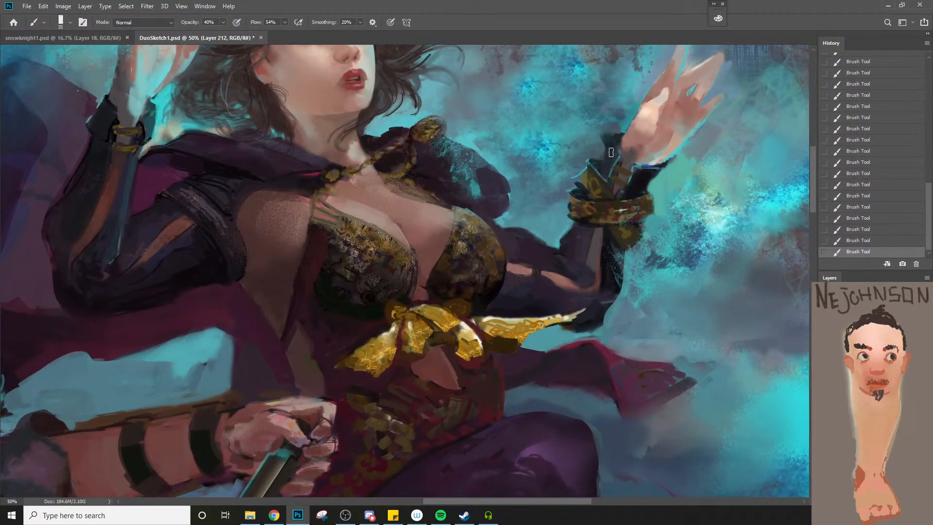
pyautogui.keyDown('alt'); pyautogui.click(576, 243); pyautogui.keyUp('alt')
pyautogui.press('[')
pyautogui.press('9')
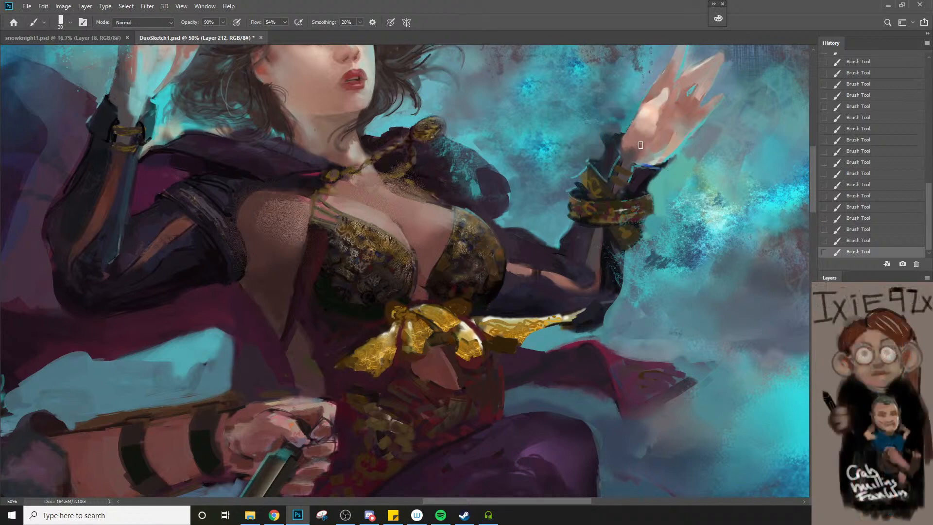
# Paint broad purple strokes into the cape folds behind the woman's raised arm, using brush sizes 60 to 80 at 90% opacity
pyautogui.press('z')
pyautogui.keyDown('alt'); pyautogui.click(633, 176); pyautogui.keyUp('alt')
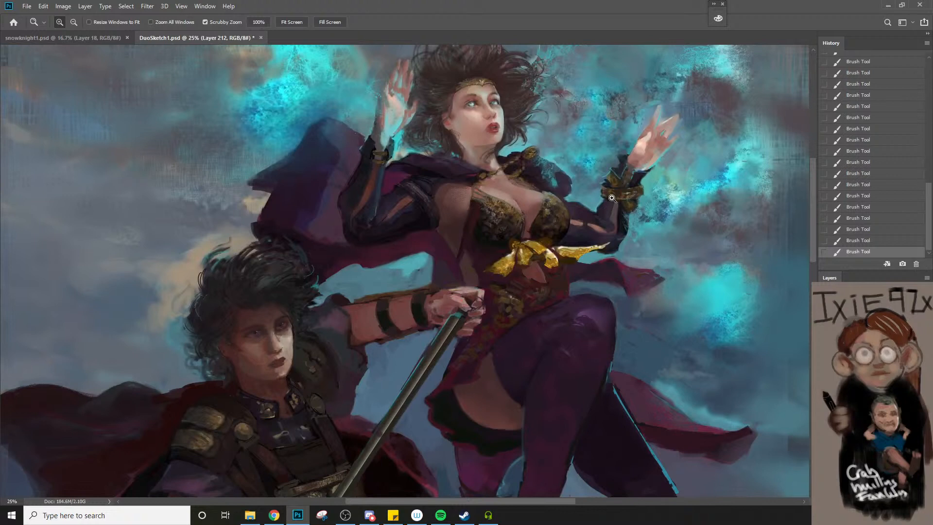
pyautogui.click(371, 262)
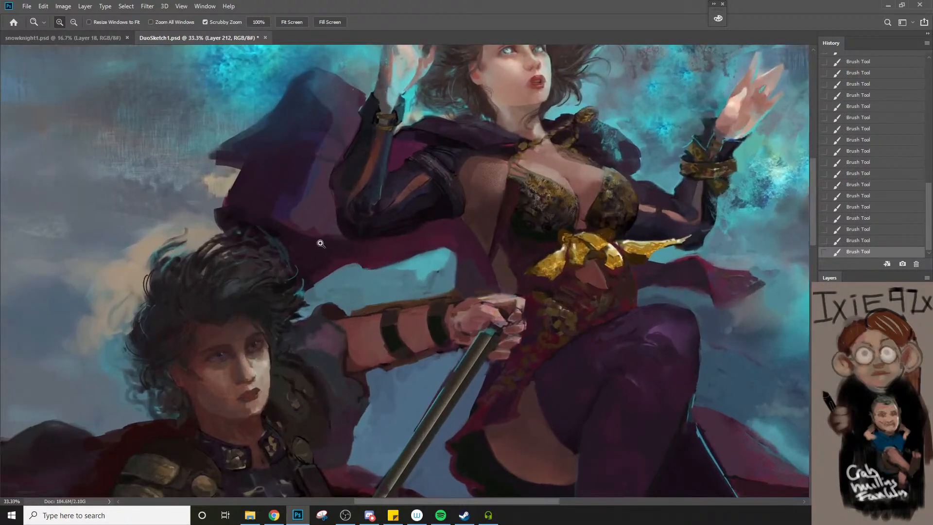
pyautogui.press('b')
pyautogui.press(']')
pyautogui.press(']')
pyautogui.press(']')
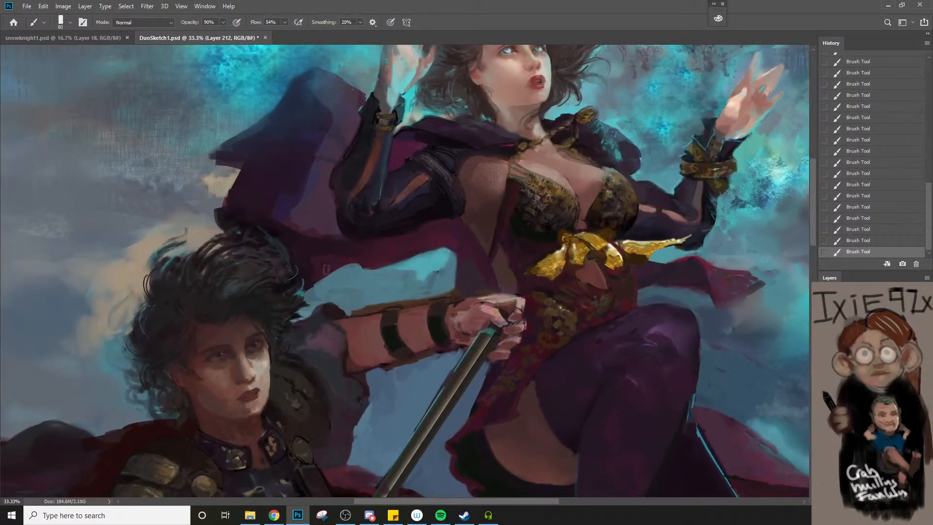
pyautogui.keyDown('alt'); pyautogui.click(309, 264); pyautogui.keyUp('alt')
pyautogui.press(']')
pyautogui.keyDown('alt'); pyautogui.click(291, 211); pyautogui.keyUp('alt')
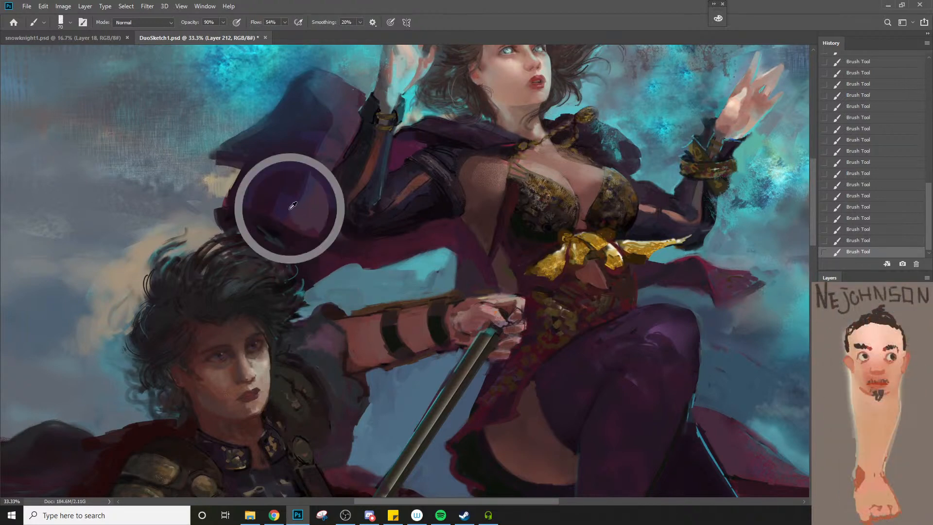
pyautogui.press(']')
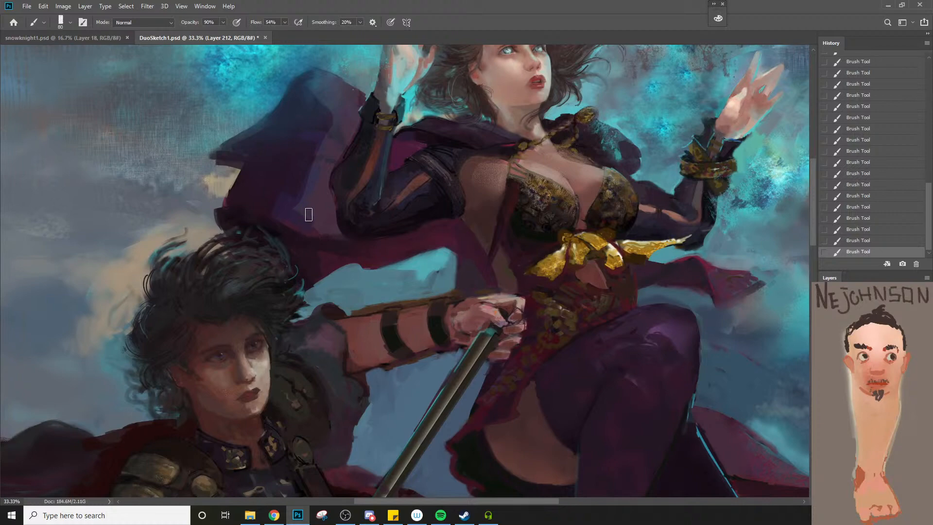
pyautogui.keyDown('alt'); pyautogui.click(316, 230); pyautogui.keyUp('alt')
# Blend the lighter purple cape fold beside the raised elbow with a size 100 brush, varying the opacity between 30% and 80%
pyautogui.press('z')
pyautogui.keyDown('alt'); pyautogui.click(338, 256); pyautogui.keyUp('alt')
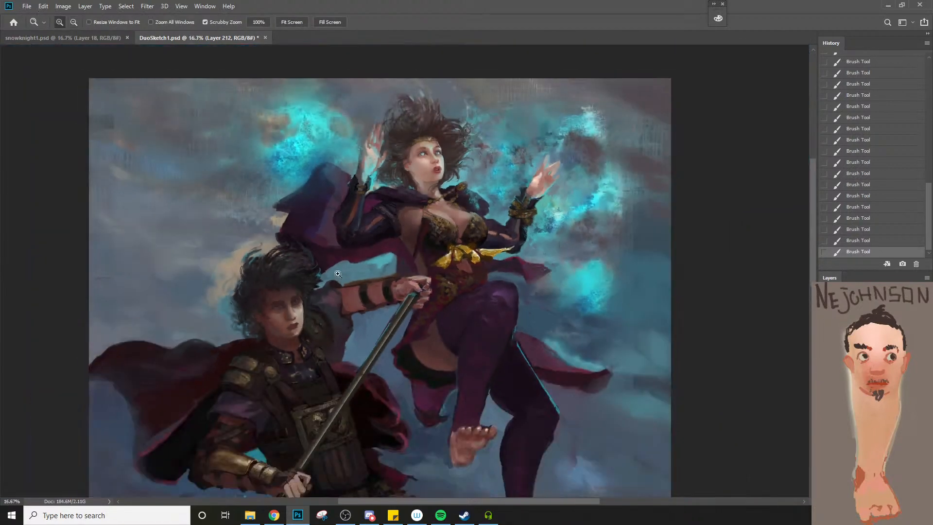
pyautogui.click(309, 232)
pyautogui.press('b')
pyautogui.keyDown('alt'); pyautogui.click(335, 206); pyautogui.keyUp('alt')
pyautogui.press('3')
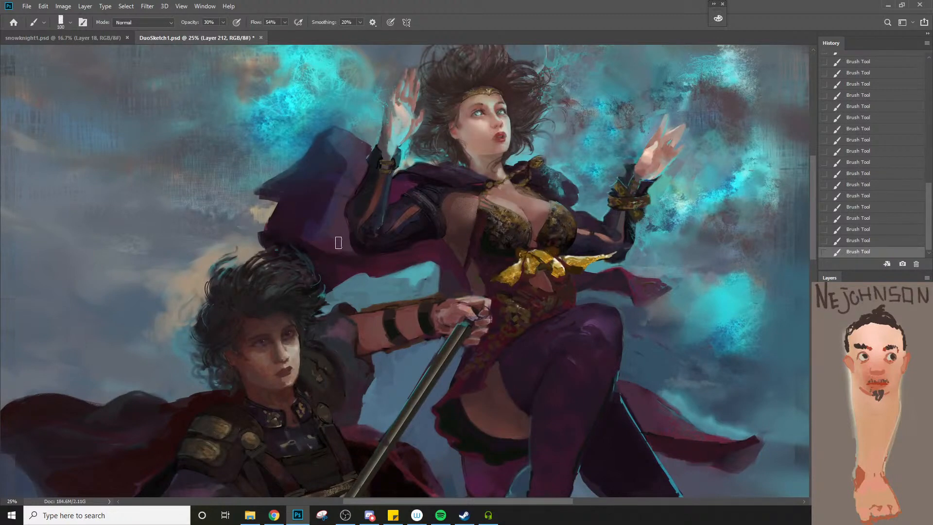
pyautogui.keyDown('alt'); pyautogui.click(340, 210); pyautogui.keyUp('alt')
pyautogui.press('8')
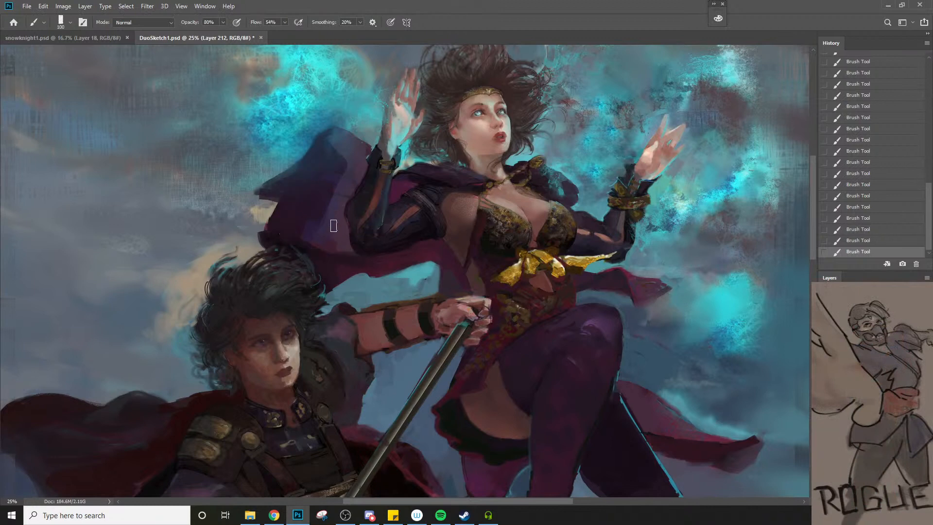
# Sample a tone beside the raised wrist and tidy the cape edge there with smaller brushes, undoing the last stroke on the cuff
pyautogui.press('[')
pyautogui.press('[')
pyautogui.press('[')
pyautogui.keyDown('alt'); pyautogui.click(377, 138); pyautogui.keyUp('alt')
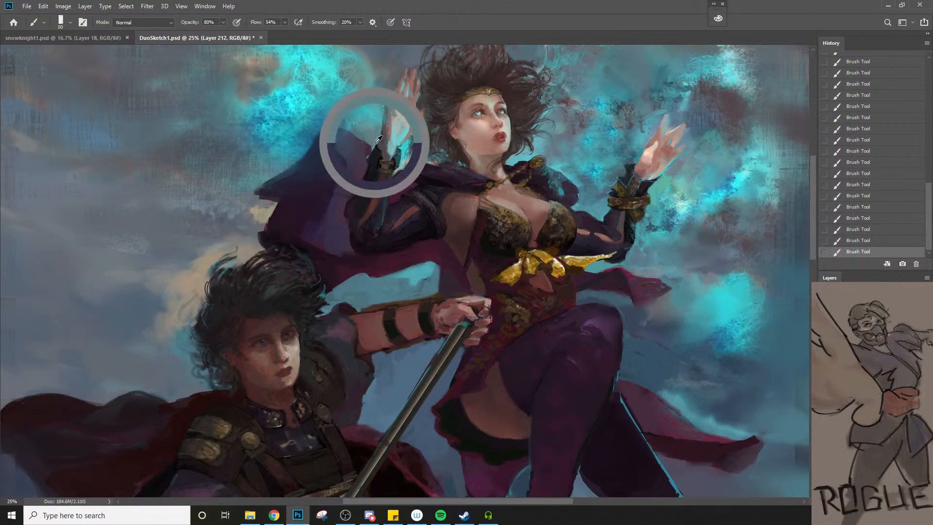
pyautogui.press('[')
pyautogui.press('[')
pyautogui.press('[')
pyautogui.press('[')
pyautogui.press('[')
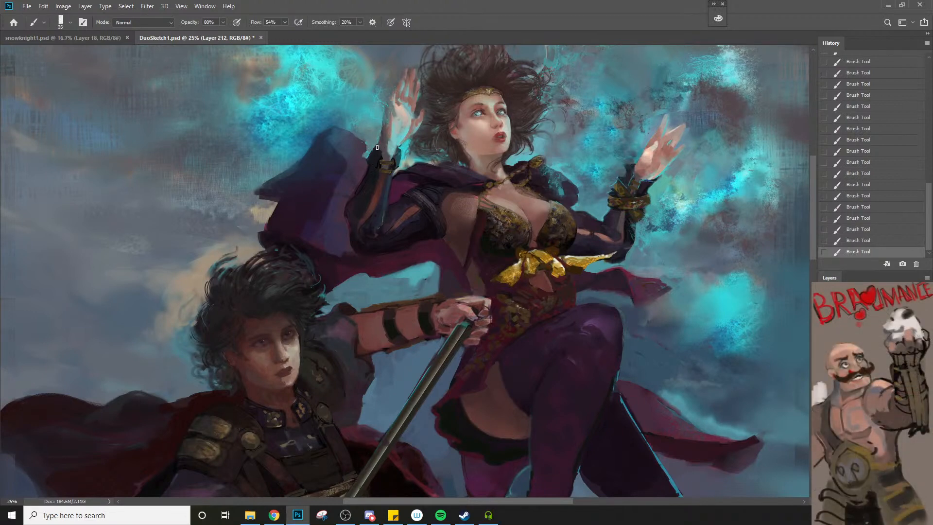
pyautogui.moveTo(372, 150)
pyautogui.mouseDown()
pyautogui.moveTo(377, 144)
pyautogui.moveTo(370, 157)
pyautogui.mouseUp()
pyautogui.hotkey('ctrl', 'z')
# Sample blue from the raised forearm and repaint the sleeve's lit edge up to the wrist with a size 15 brush
pyautogui.press('[')
pyautogui.scroll(1, 361, 223)
pyautogui.press('[')
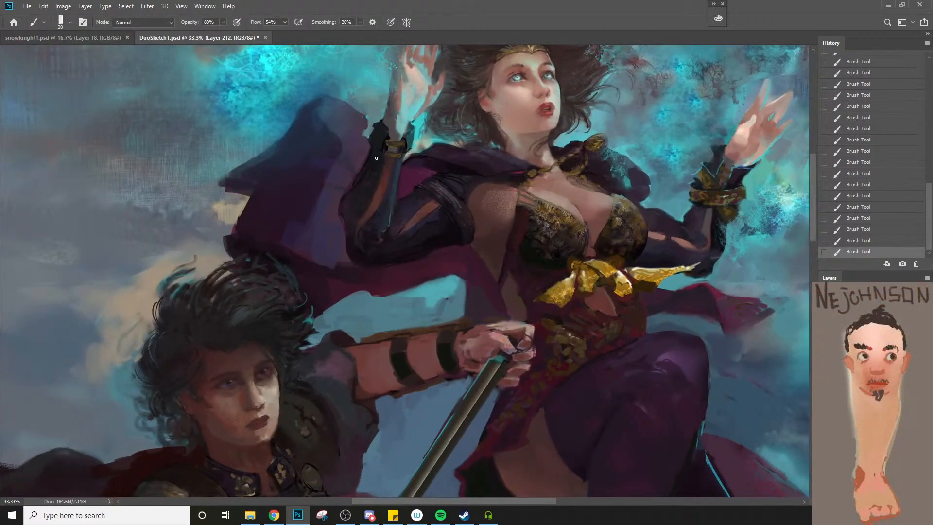
pyautogui.keyDown('alt'); pyautogui.click(391, 219); pyautogui.keyUp('alt')
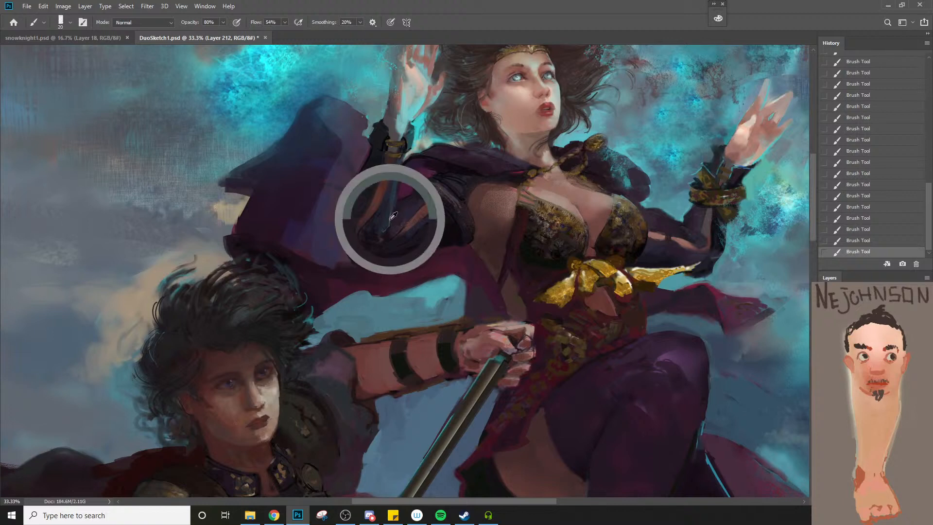
pyautogui.press('[')
pyautogui.press('[')
pyautogui.press('[')
pyautogui.moveTo(389, 226); pyautogui.dragTo(397, 173)
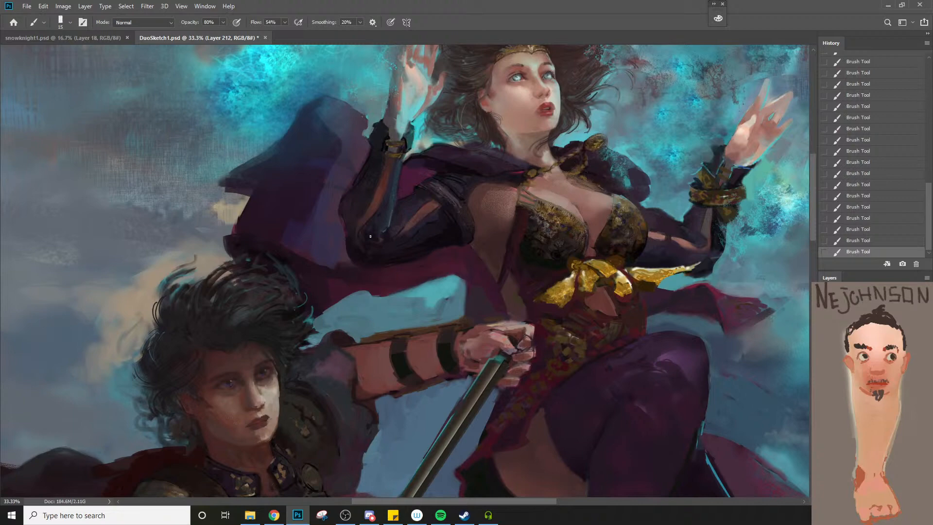
# Refine the raised forearm's dark sleeve and skin-coloured slit below the gold wristband, using brush sizes 25 down to 9
pyautogui.scroll(2, 372, 165)
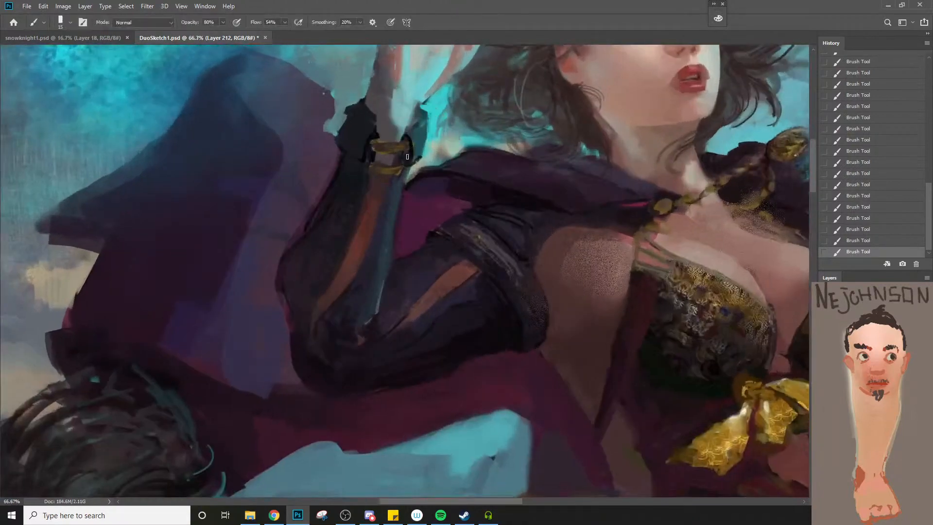
pyautogui.press('[')
pyautogui.press('[')
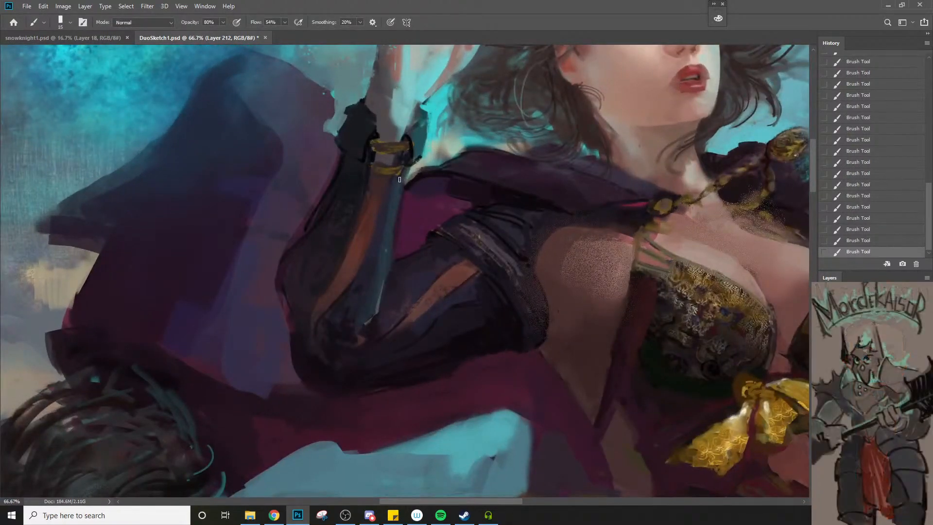
pyautogui.press(']')
pyautogui.press(']')
pyautogui.press(']')
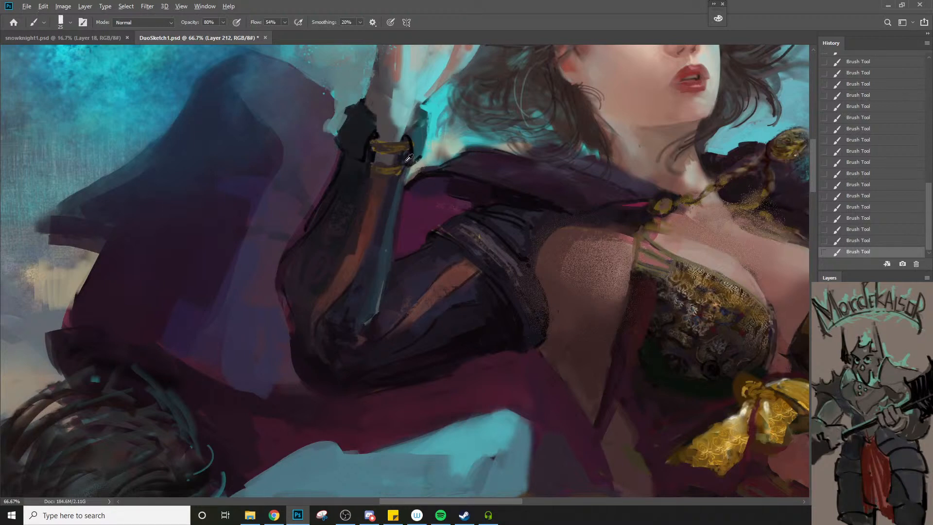
pyautogui.press('[')
pyautogui.press('[')
pyautogui.press('[')
pyautogui.moveTo(379, 214); pyautogui.dragTo(361, 261)
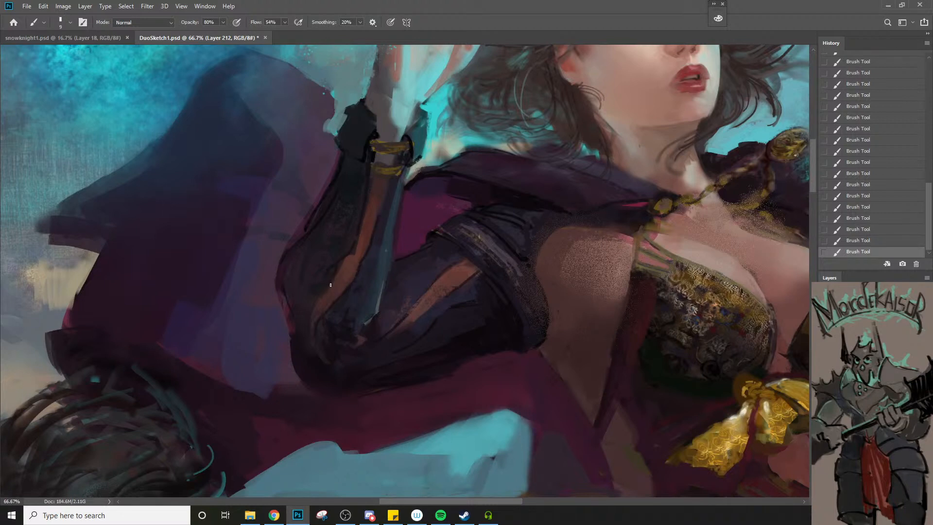
# Sample gold from the bracelet on the opposite arm and paint it onto the wristband of the raised forearm
pyautogui.press('z')
pyautogui.moveTo(316, 311); pyautogui.dragTo(301, 348)
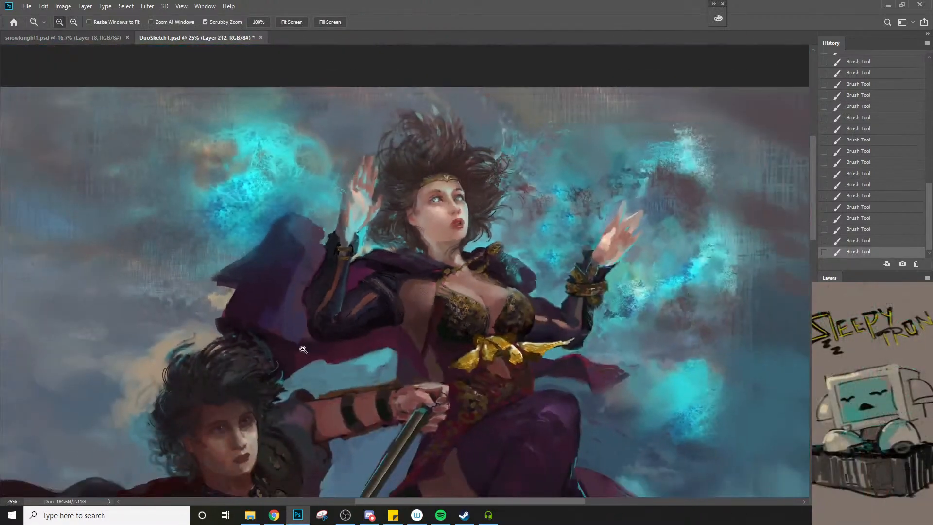
pyautogui.press('b')
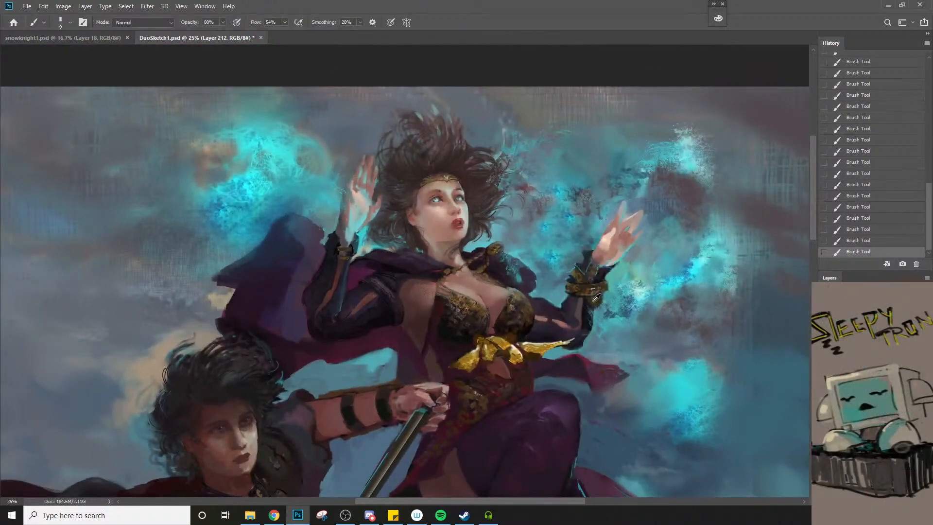
pyautogui.keyDown('alt'); pyautogui.click(594, 297); pyautogui.keyUp('alt')
pyautogui.press('z')
pyautogui.moveTo(353, 266); pyautogui.dragTo(389, 264)
pyautogui.press('b')
pyautogui.press(']')
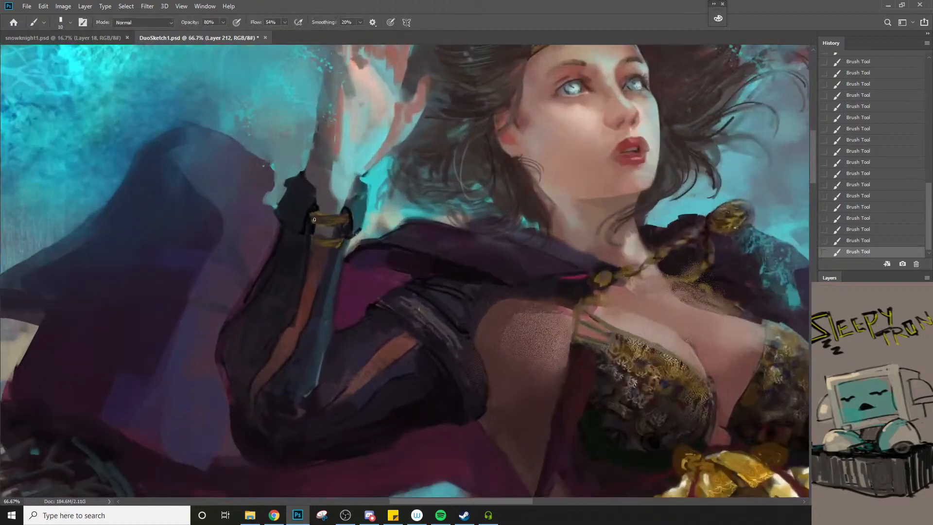
pyautogui.press(']')
pyautogui.keyDown('alt'); pyautogui.click(325, 220); pyautogui.keyUp('alt')
# Sample bright golds from the bow and add highlights to the raised forearm's wristband with a size 9 brush
pyautogui.keyDown('alt'); pyautogui.click(741, 467); pyautogui.keyUp('alt')
pyautogui.keyDown('alt'); pyautogui.click(711, 477); pyautogui.keyUp('alt')
pyautogui.press('[')
pyautogui.press('[')
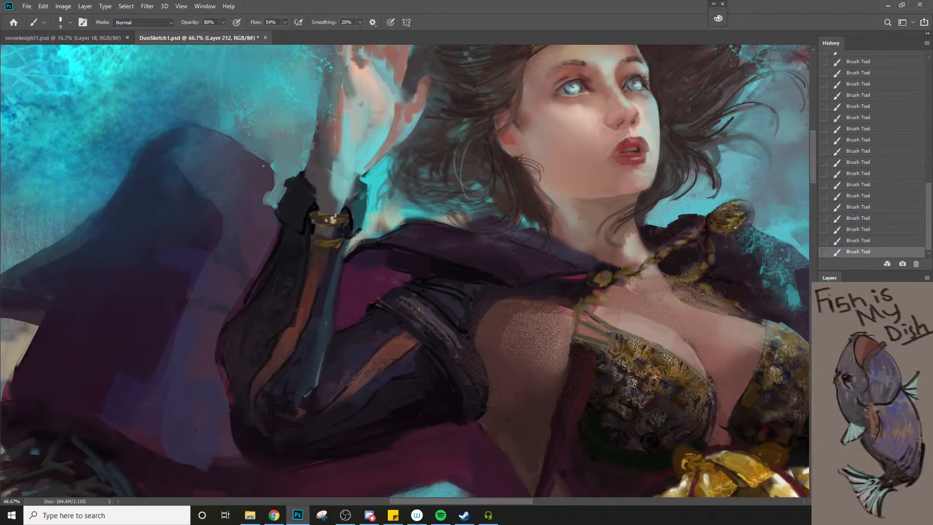
pyautogui.keyDown('alt'); pyautogui.click(704, 464); pyautogui.keyUp('alt')
pyautogui.keyDown('alt'); pyautogui.click(736, 467); pyautogui.keyUp('alt')
# Retouch the gold patterned bracelet on the woman's other wrist, sampling nearby colours and using brush sizes up to 15
pyautogui.press('z')
pyautogui.moveTo(340, 281); pyautogui.dragTo(302, 393)
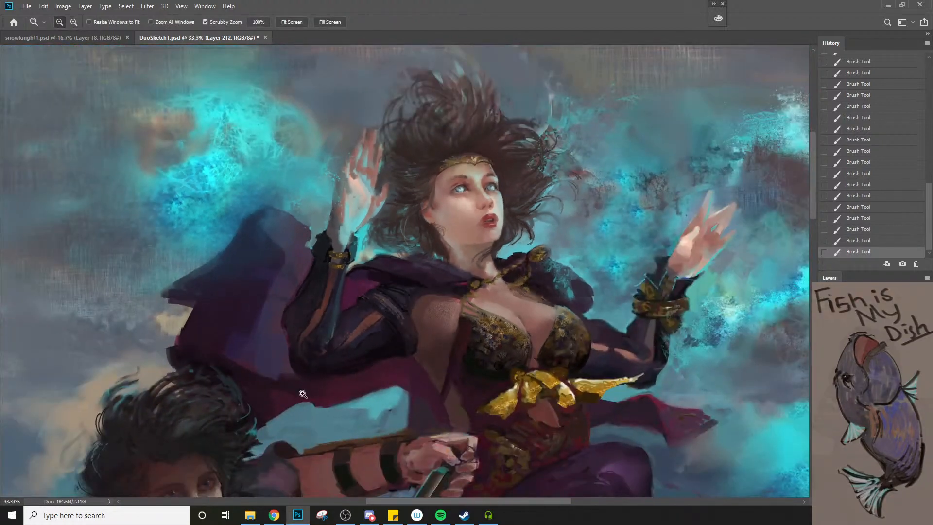
pyautogui.click(666, 315)
pyautogui.click(667, 284)
pyautogui.press('b')
pyautogui.keyDown('alt'); pyautogui.click(618, 254); pyautogui.keyUp('alt')
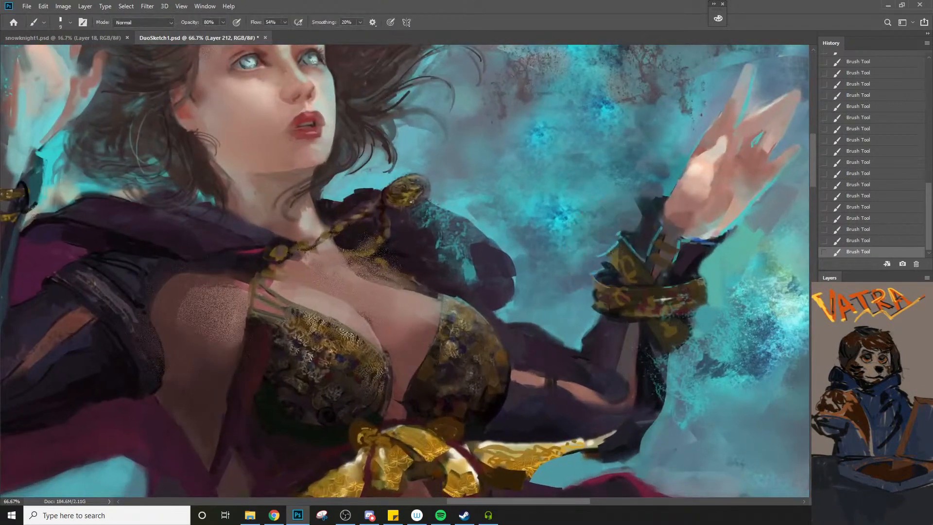
pyautogui.press(']')
pyautogui.keyDown('alt'); pyautogui.click(713, 294); pyautogui.keyUp('alt')
pyautogui.keyDown('alt'); pyautogui.click(707, 298); pyautogui.keyUp('alt')
pyautogui.keyDown('alt'); pyautogui.click(602, 294); pyautogui.keyUp('alt')
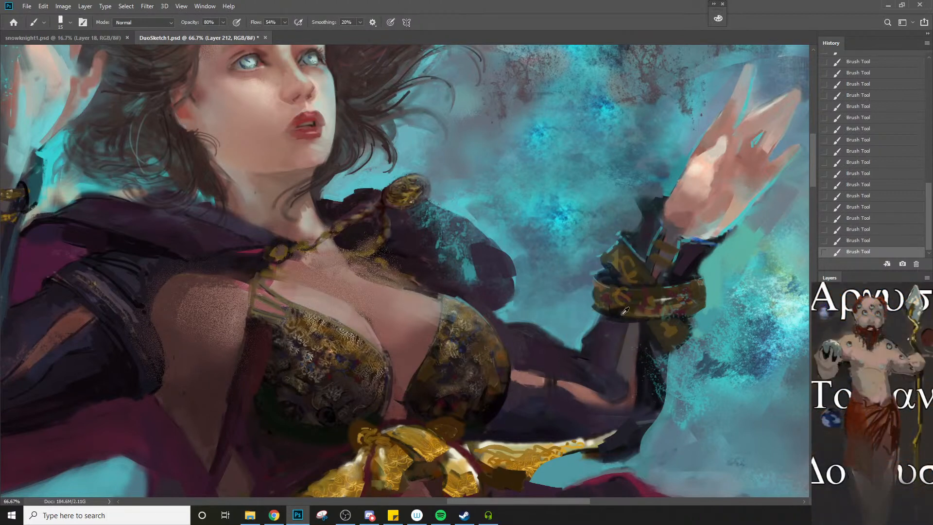
pyautogui.press('[')
# Sample a tone beside the folded gold cuff and paint its pale blue edge and pattern with a size 10 brush
pyautogui.press('z')
pyautogui.keyDown('alt'); pyautogui.click(657, 338); pyautogui.keyUp('alt')
pyautogui.keyDown('alt'); pyautogui.click(656, 342); pyautogui.keyUp('alt')
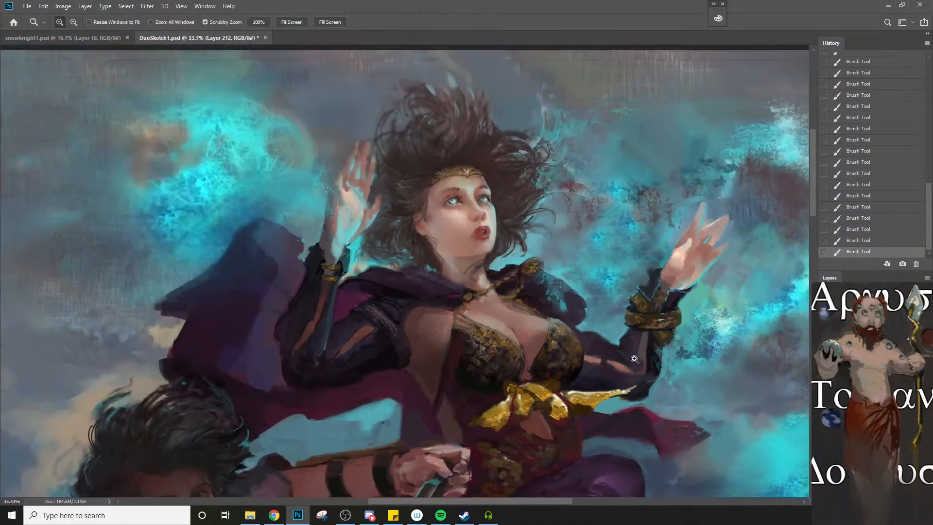
pyautogui.click(671, 307)
pyautogui.click(671, 308)
pyautogui.click(670, 308)
pyautogui.press('b')
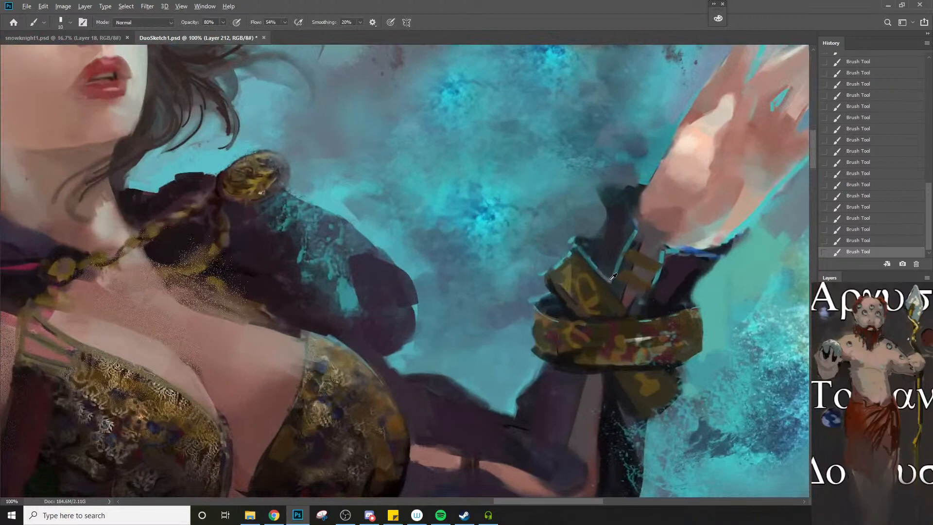
pyautogui.keyDown('alt'); pyautogui.click(613, 276); pyautogui.keyUp('alt')
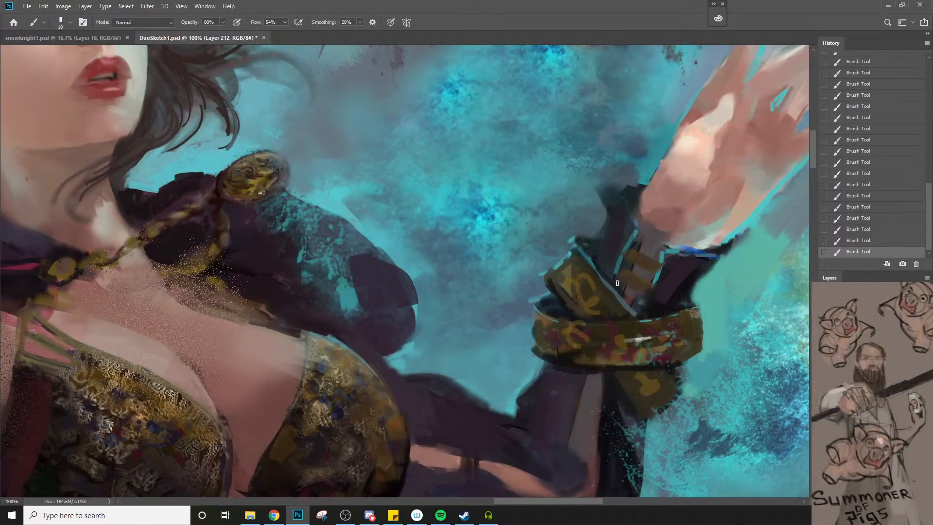
# Sample gold-brown from the warrior's belt armour and paint over the ornament inside the spearhead, using brush sizes 20 to 15
pyautogui.press('z')
pyautogui.keyDown('alt'); pyautogui.click(636, 318); pyautogui.keyUp('alt')
pyautogui.keyDown('alt'); pyautogui.click(636, 318); pyautogui.keyUp('alt')
pyautogui.keyDown('alt'); pyautogui.click(637, 317); pyautogui.keyUp('alt')
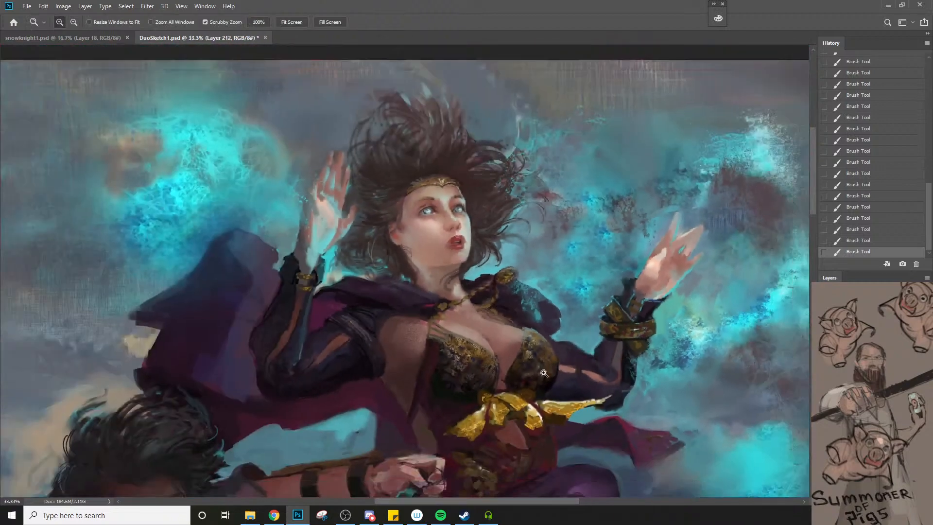
pyautogui.moveTo(515, 373); pyautogui.dragTo(599, 298)
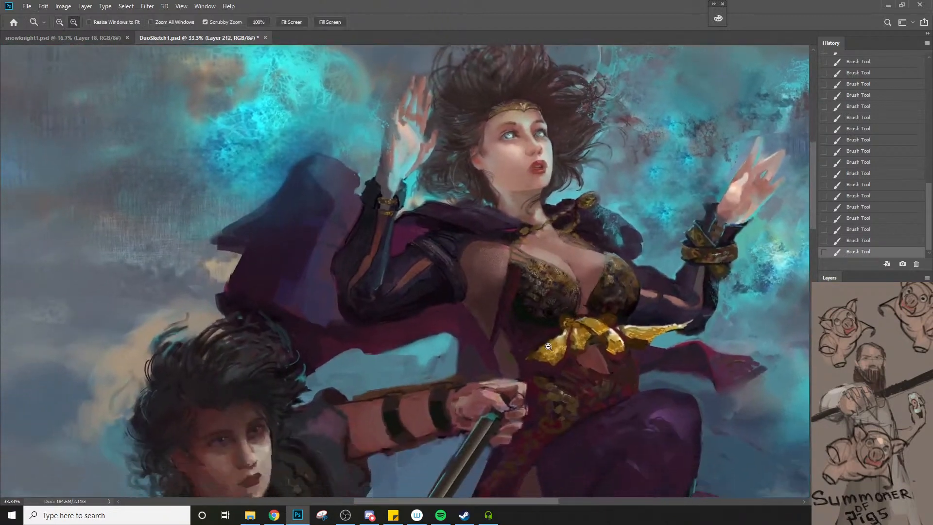
pyautogui.keyDown('alt'); pyautogui.click(536, 357); pyautogui.keyUp('alt')
pyautogui.moveTo(536, 377); pyautogui.dragTo(483, 311)
pyautogui.keyDown('alt'); pyautogui.click(514, 358); pyautogui.keyUp('alt')
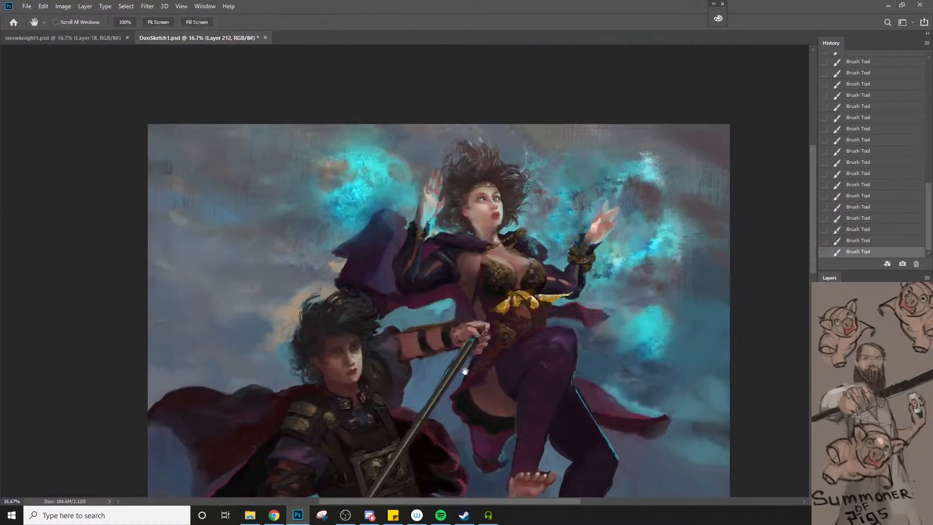
pyautogui.moveTo(479, 469); pyautogui.dragTo(498, 339)
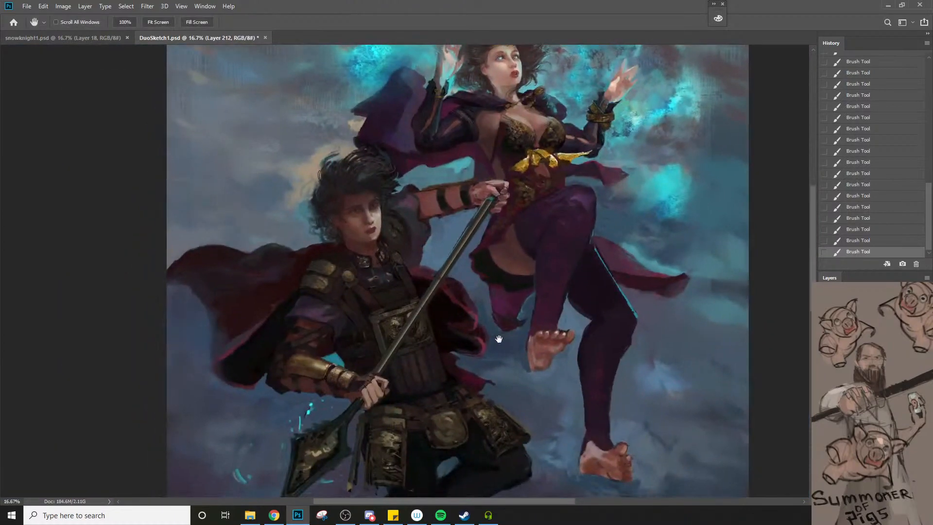
pyautogui.click(317, 388)
pyautogui.moveTo(375, 451)
pyautogui.mouseDown()
pyautogui.moveTo(466, 335)
pyautogui.moveTo(495, 263)
pyautogui.mouseUp()
pyautogui.click(417, 343)
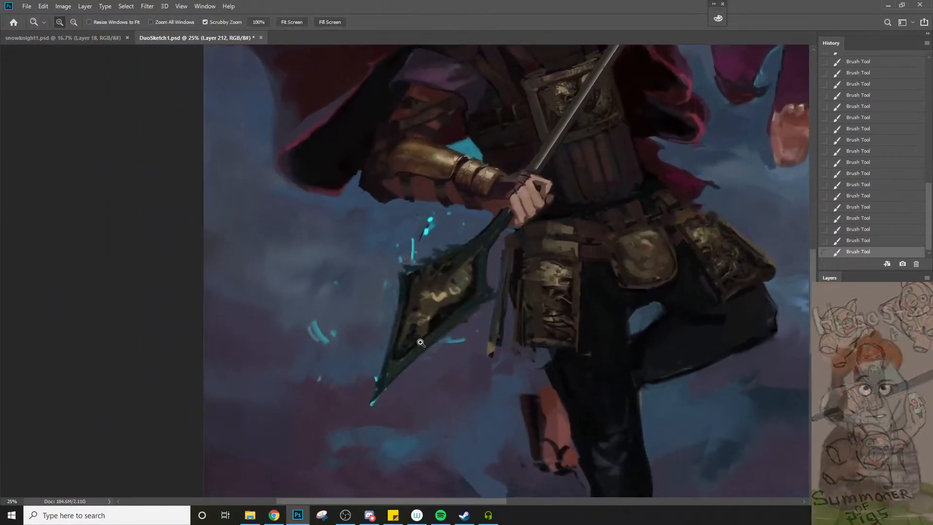
pyautogui.click(416, 343)
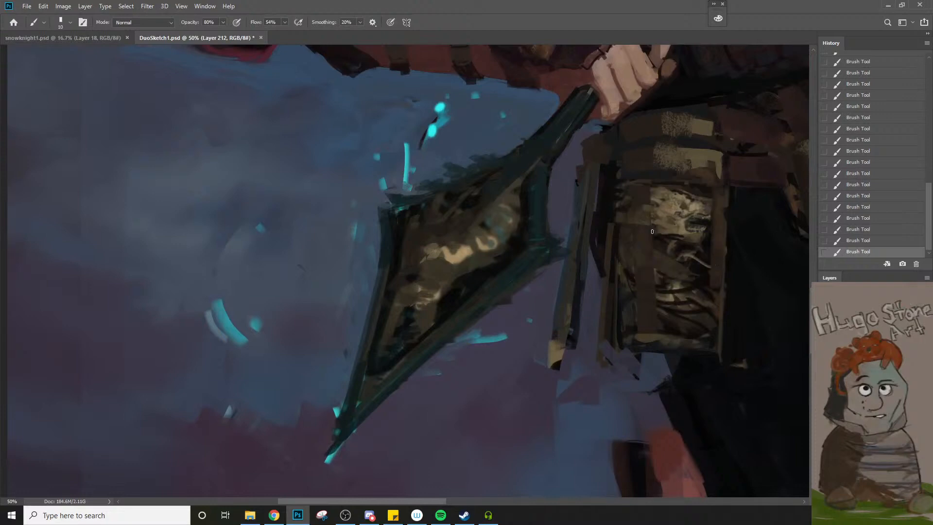
pyautogui.press(']')
pyautogui.keyDown('alt'); pyautogui.click(647, 235); pyautogui.keyUp('alt')
pyautogui.press(']')
pyautogui.keyDown('alt'); pyautogui.click(416, 275); pyautogui.keyUp('alt')
pyautogui.press('[')
pyautogui.keyDown('alt'); pyautogui.click(421, 287); pyautogui.keyUp('alt')
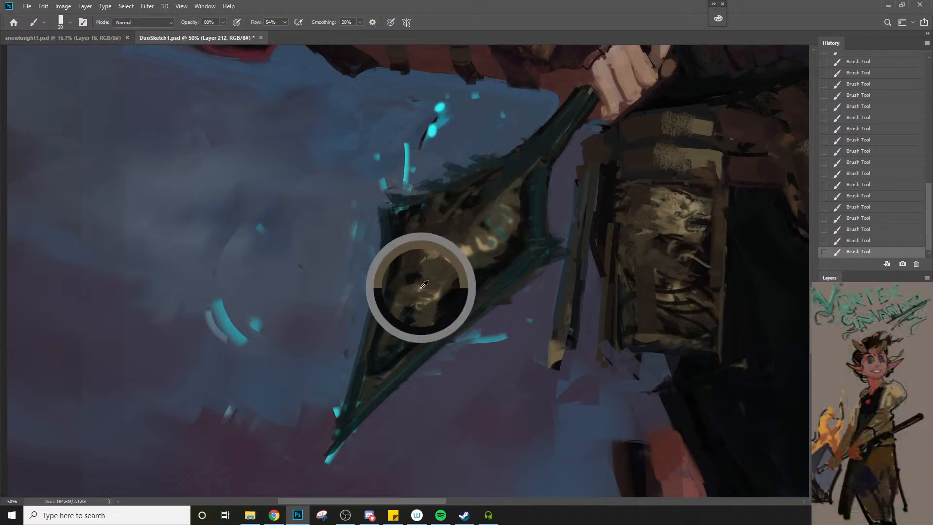
pyautogui.press('[')
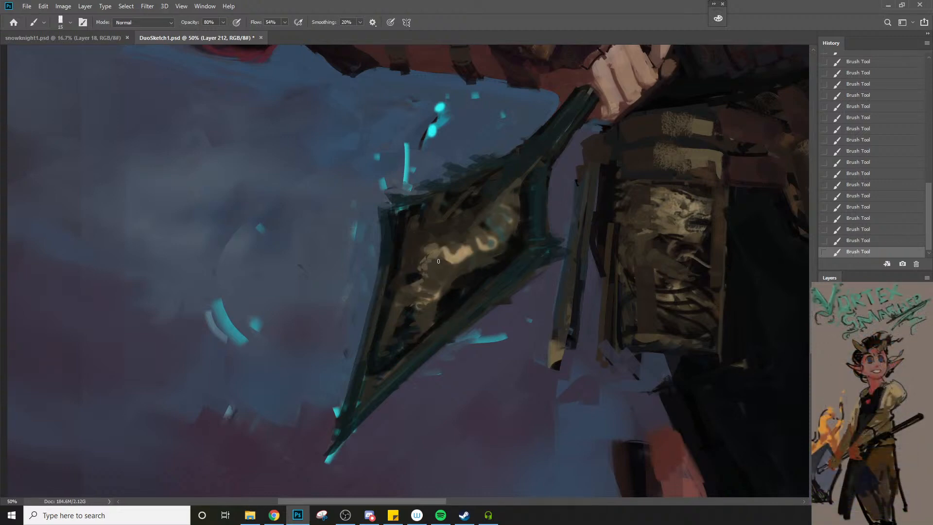
# Build up the spearhead's gold centre with sampled tones and brushes around size 25, covering the cyan and cream marks
pyautogui.press(']')
pyautogui.press(']')
pyautogui.press(']')
pyautogui.moveTo(443, 261)
pyautogui.mouseDown()
pyautogui.moveTo(432, 273)
pyautogui.moveTo(439, 268)
pyautogui.moveTo(426, 251)
pyautogui.mouseUp()
pyautogui.keyDown('alt'); pyautogui.click(427, 291); pyautogui.keyUp('alt')
pyautogui.press('[')
pyautogui.press('[')
pyautogui.press(']')
pyautogui.press(']')
pyautogui.press(']')
pyautogui.moveTo(474, 260)
pyautogui.mouseDown()
pyautogui.moveTo(476, 237)
pyautogui.moveTo(497, 242)
pyautogui.moveTo(498, 257)
pyautogui.moveTo(515, 240)
pyautogui.mouseUp()
pyautogui.press('[')
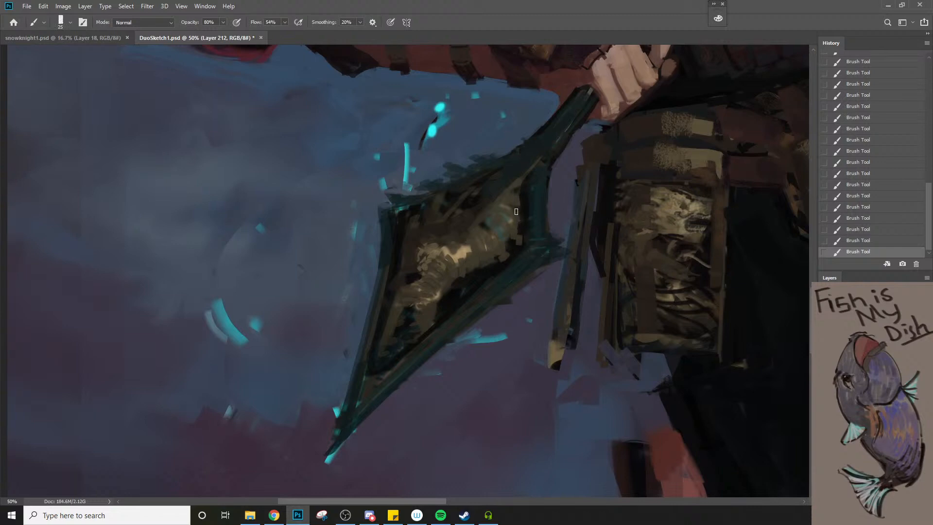
# Paint thin curved engraving lines across the middle of the spearhead's gold inlay with a size 10 brush
pyautogui.press('[')
pyautogui.press('[')
pyautogui.press(']')
pyautogui.moveTo(470, 268)
pyautogui.mouseDown()
pyautogui.moveTo(475, 226)
pyautogui.moveTo(469, 282)
pyautogui.moveTo(486, 261)
pyautogui.mouseUp()
pyautogui.moveTo(492, 224); pyautogui.dragTo(496, 248)
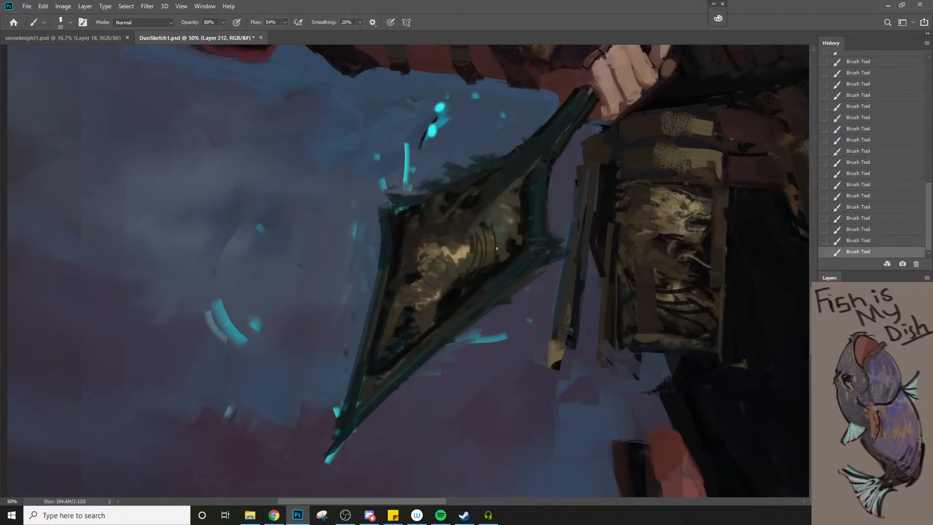
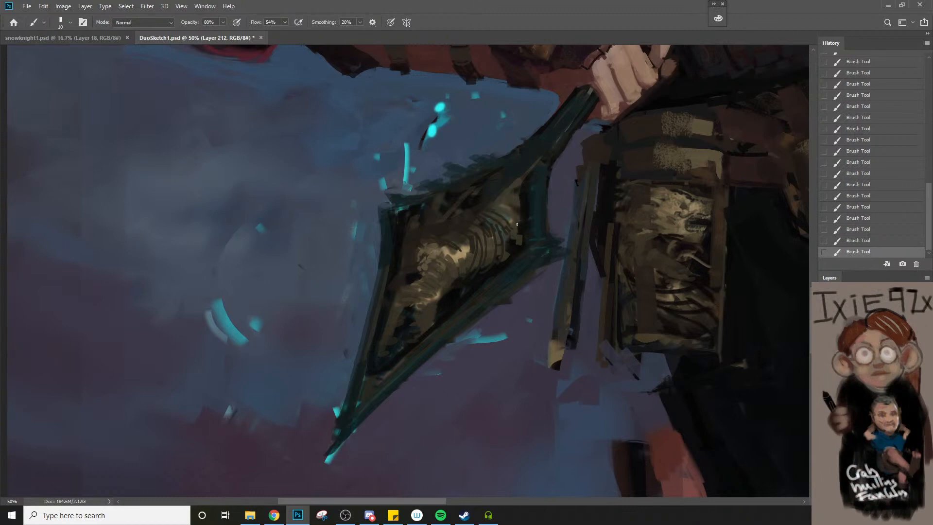
# Sample cyan from the stroke beside the spearhead and dab small cyan accents on its gold inlay, enlarging the brush from size 20
pyautogui.press(']')
pyautogui.press(']')
pyautogui.keyDown('alt'); pyautogui.click(411, 316); pyautogui.keyUp('alt')
pyautogui.keyDown('alt'); pyautogui.click(493, 335); pyautogui.keyUp('alt')
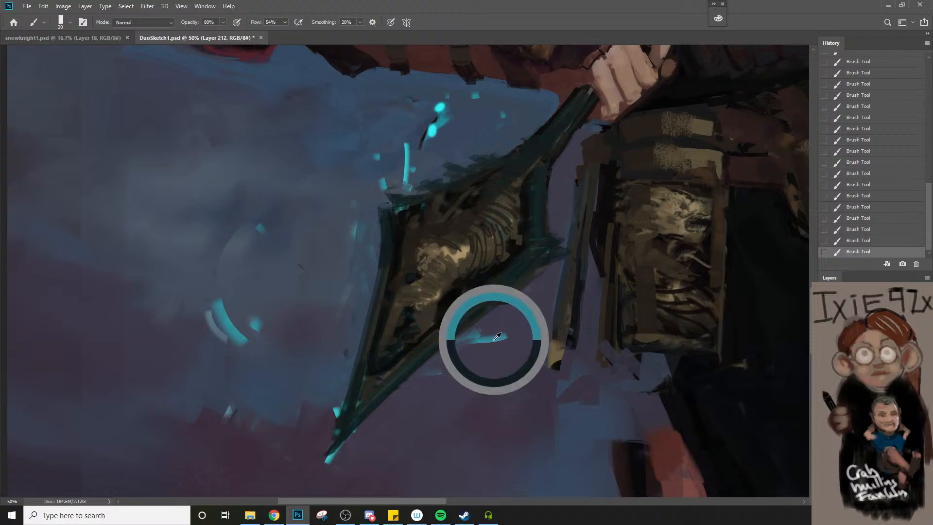
pyautogui.press(']')
pyautogui.press(']')
pyautogui.click(413, 275)
pyautogui.press('[')
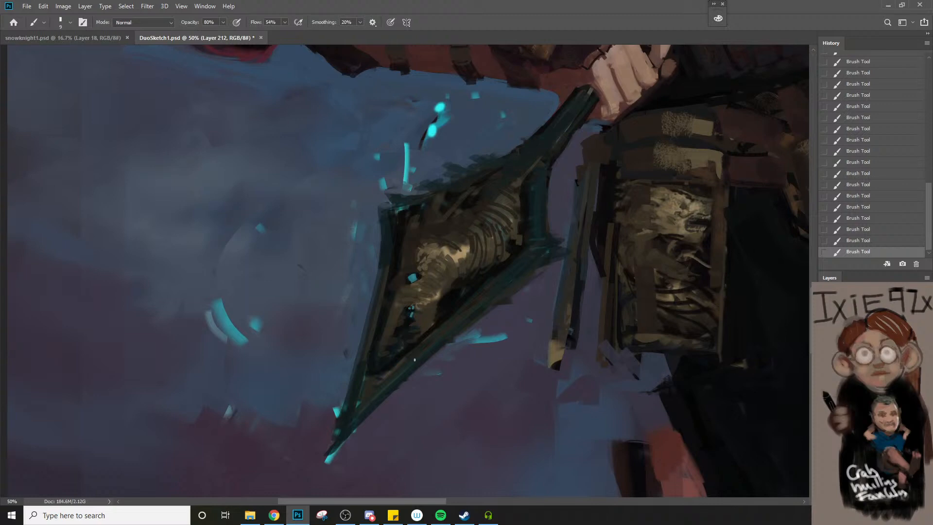
# Paint dark gold-brown strokes over the inlay and inner border of the spearhead's lower half with brush sizes 15 to 20
pyautogui.press(']')
pyautogui.press(']')
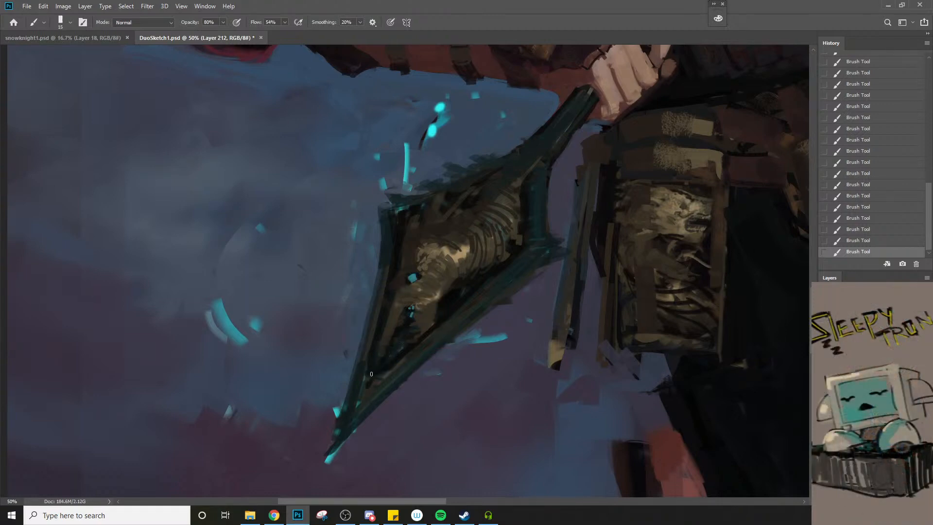
pyautogui.moveTo(371, 373)
pyautogui.mouseDown()
pyautogui.moveTo(367, 391)
pyautogui.moveTo(412, 355)
pyautogui.mouseUp()
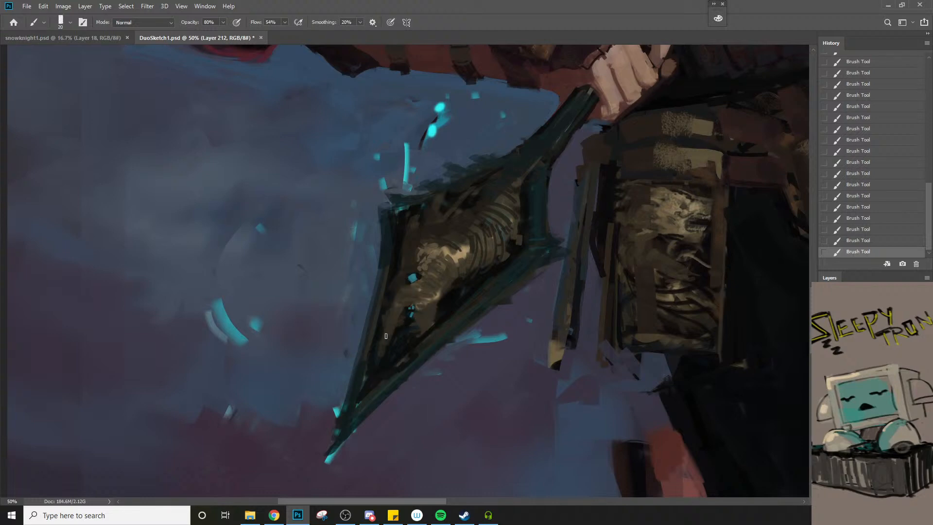
pyautogui.moveTo(385, 336); pyautogui.dragTo(380, 351)
pyautogui.keyDown('alt'); pyautogui.click(413, 324); pyautogui.keyUp('alt')
pyautogui.moveTo(376, 335); pyautogui.dragTo(380, 303)
pyautogui.moveTo(369, 360)
pyautogui.mouseDown()
pyautogui.moveTo(376, 326)
pyautogui.moveTo(422, 348)
pyautogui.mouseUp()
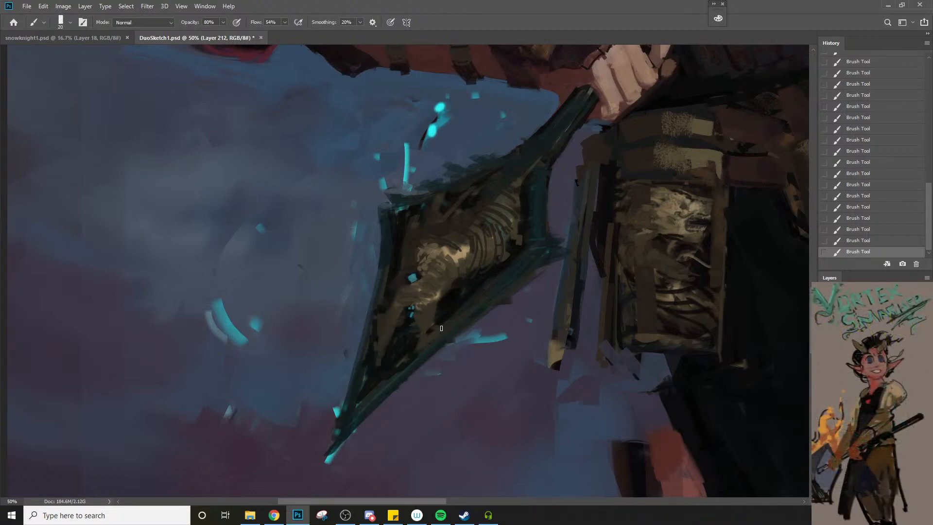
pyautogui.moveTo(446, 299); pyautogui.dragTo(439, 311)
pyautogui.keyDown('alt'); pyautogui.click(456, 297); pyautogui.keyUp('alt')
# Extend the cyan marks down through the dark recess in the lower inlay, using brush sizes from 10 to 30
pyautogui.press('[')
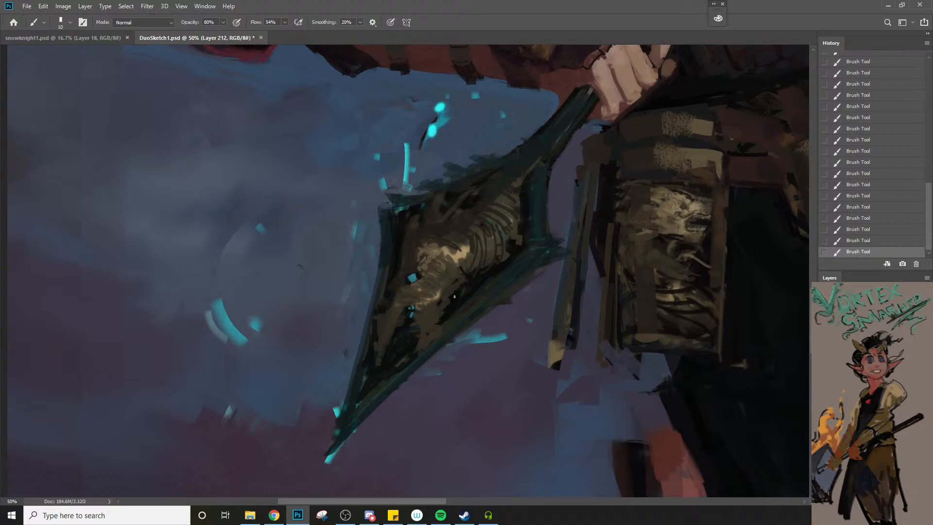
pyautogui.keyDown('alt'); pyautogui.click(414, 311); pyautogui.keyUp('alt')
pyautogui.press(']')
pyautogui.moveTo(411, 315)
pyautogui.mouseDown()
pyautogui.moveTo(408, 335)
pyautogui.moveTo(405, 316)
pyautogui.moveTo(396, 329)
pyautogui.mouseUp()
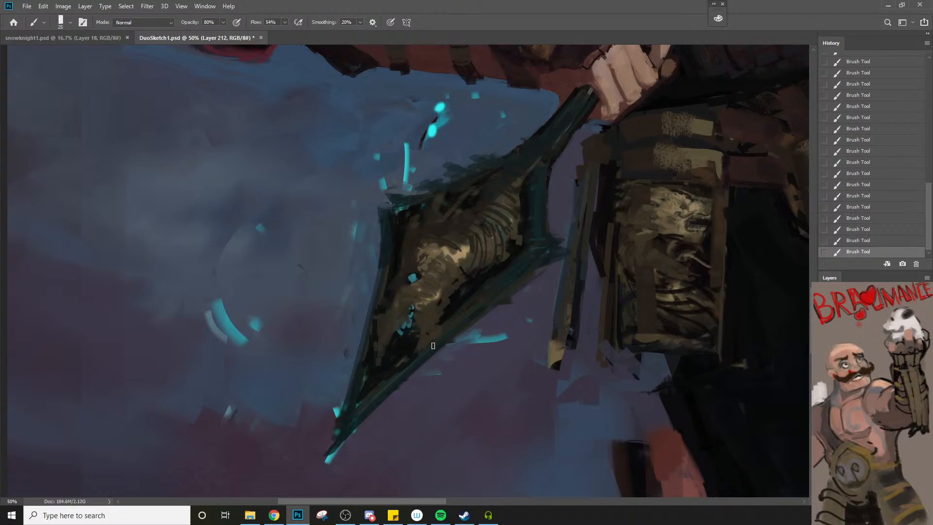
pyautogui.press(']')
pyautogui.keyDown('alt'); pyautogui.click(405, 327); pyautogui.keyUp('alt')
pyautogui.moveTo(408, 325); pyautogui.dragTo(384, 356)
# Sample gold-brown from the inlay and paint a border around the cyan-marked recess with a brush around size 20
pyautogui.press('[')
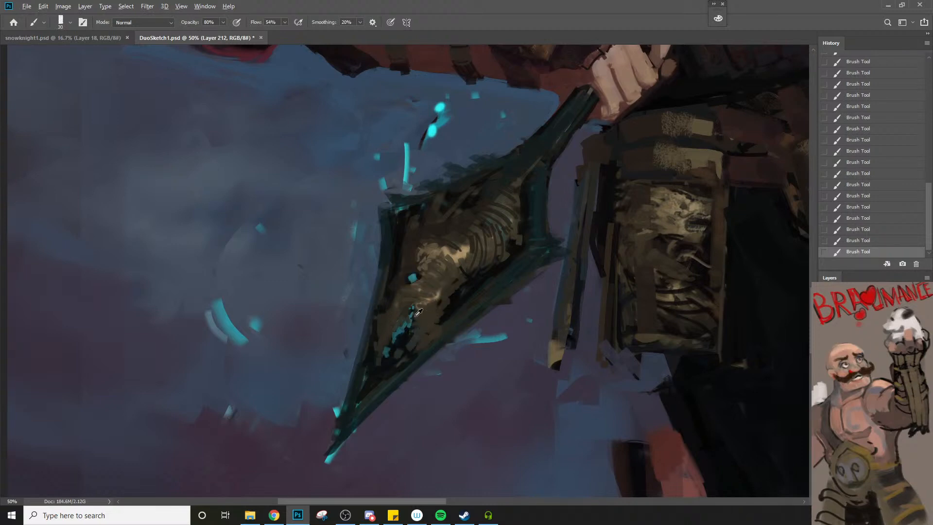
pyautogui.keyDown('alt'); pyautogui.click(410, 326); pyautogui.keyUp('alt')
pyautogui.moveTo(417, 332); pyautogui.dragTo(396, 354)
pyautogui.keyDown('alt'); pyautogui.click(404, 342); pyautogui.keyUp('alt')
pyautogui.keyDown('ctrl'); pyautogui.keyDown('alt'); pyautogui.click(413, 356); pyautogui.keyUp('alt'); pyautogui.keyUp('ctrl')
pyautogui.keyDown('ctrl'); pyautogui.keyDown('alt'); pyautogui.click(413, 359); pyautogui.keyUp('alt'); pyautogui.keyUp('ctrl')
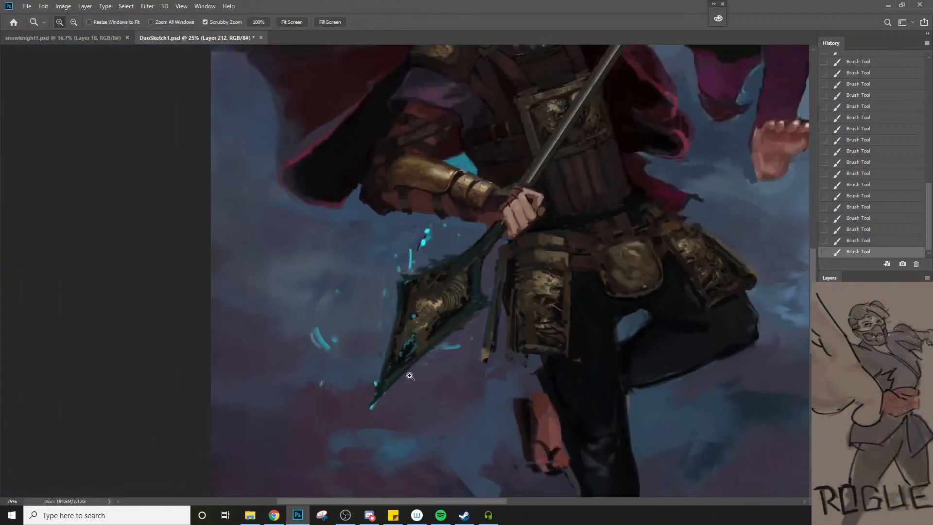
pyautogui.keyDown('ctrl'); pyautogui.click(420, 326); pyautogui.keyUp('ctrl')
pyautogui.keyDown('ctrl'); pyautogui.click(420, 326); pyautogui.keyUp('ctrl')
pyautogui.keyDown('alt'); pyautogui.click(433, 329); pyautogui.keyUp('alt')
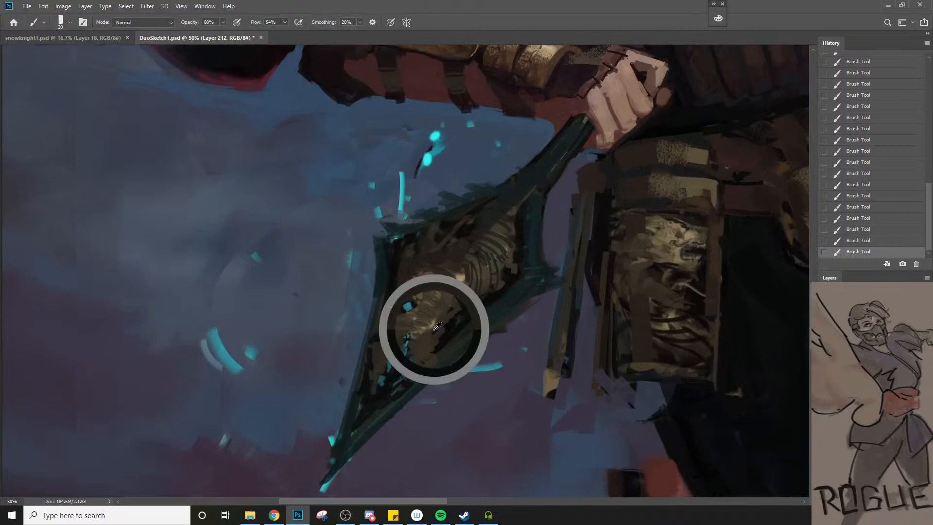
pyautogui.moveTo(420, 337)
pyautogui.mouseDown()
pyautogui.moveTo(433, 338)
pyautogui.moveTo(421, 348)
pyautogui.moveTo(422, 340)
pyautogui.moveTo(415, 375)
pyautogui.mouseUp()
pyautogui.keyDown('alt'); pyautogui.click(416, 335); pyautogui.keyUp('alt')
# Refine the gold surface around the cyan recess with brush sizes 9 to 25 and check the whole figure
pyautogui.press('[')
pyautogui.press('[')
pyautogui.press('[')
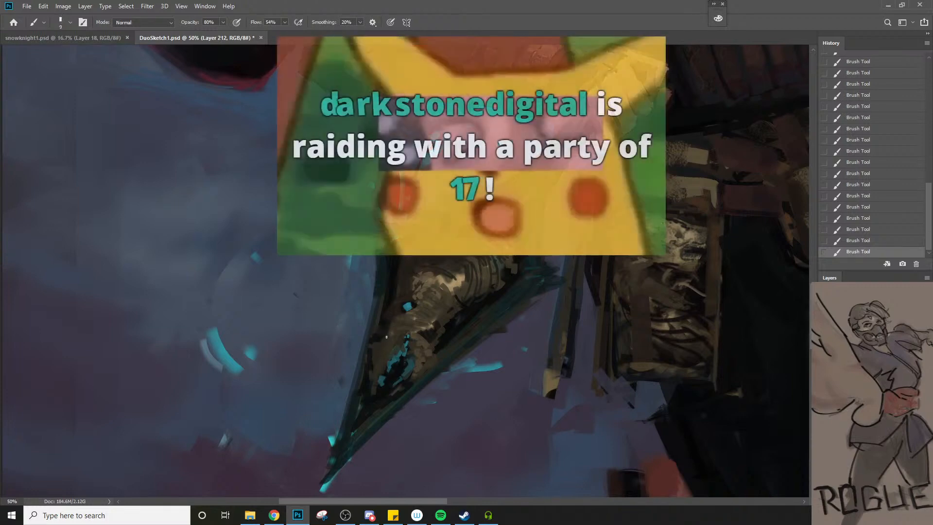
pyautogui.press(']')
pyautogui.press(']')
pyautogui.moveTo(406, 335); pyautogui.dragTo(388, 343)
pyautogui.press(']')
pyautogui.press(']')
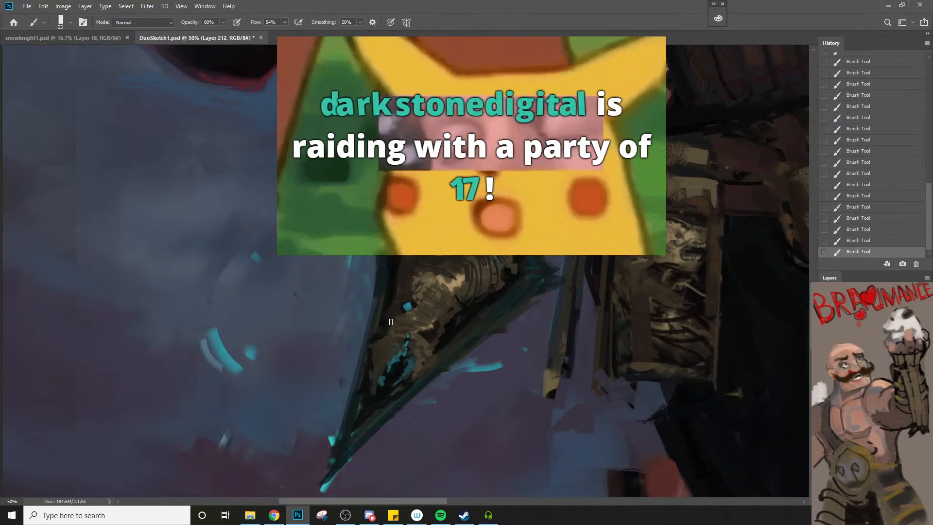
pyautogui.press('[')
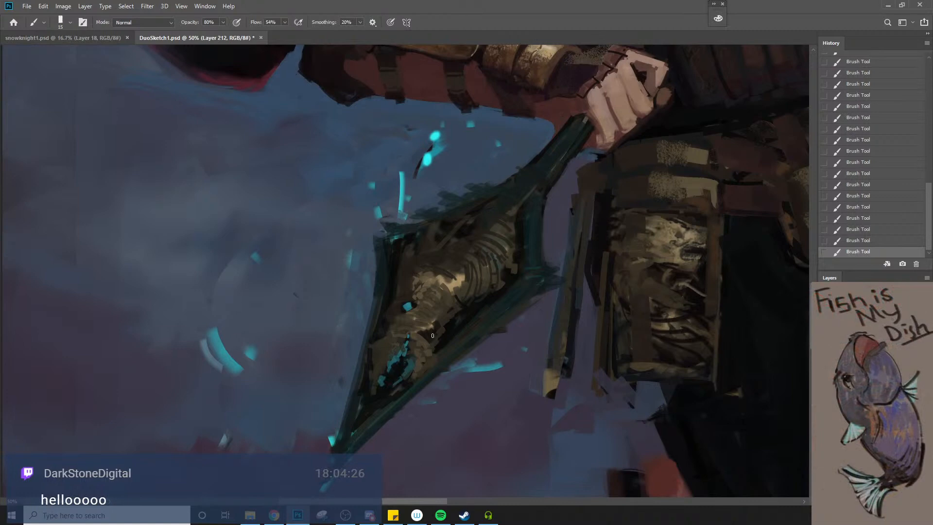
pyautogui.keyDown('alt'); pyautogui.click(422, 341); pyautogui.keyUp('alt')
pyautogui.press(']')
pyautogui.keyDown('alt'); pyautogui.click(455, 321); pyautogui.keyUp('alt')
pyautogui.keyDown('alt'); pyautogui.click(451, 326); pyautogui.keyUp('alt')
pyautogui.keyDown('alt'); pyautogui.click(448, 328); pyautogui.keyUp('alt')
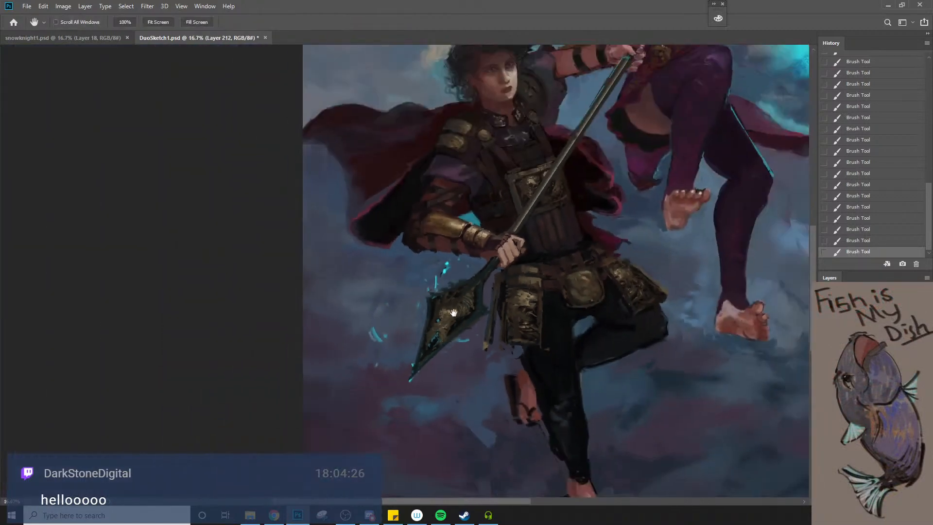
pyautogui.moveTo(453, 313); pyautogui.dragTo(427, 379)
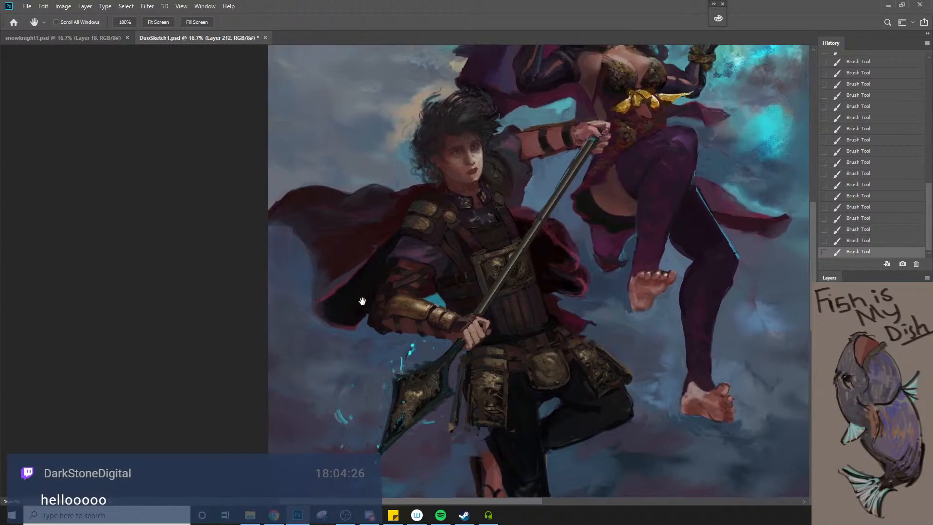
# Switch to snowknight1.psd, sample the dark grey background and paint it along the top of the knight's white hair with a large brush
pyautogui.click(71, 42)
pyautogui.keyDown('ctrl'); pyautogui.click(412, 262); pyautogui.keyUp('ctrl')
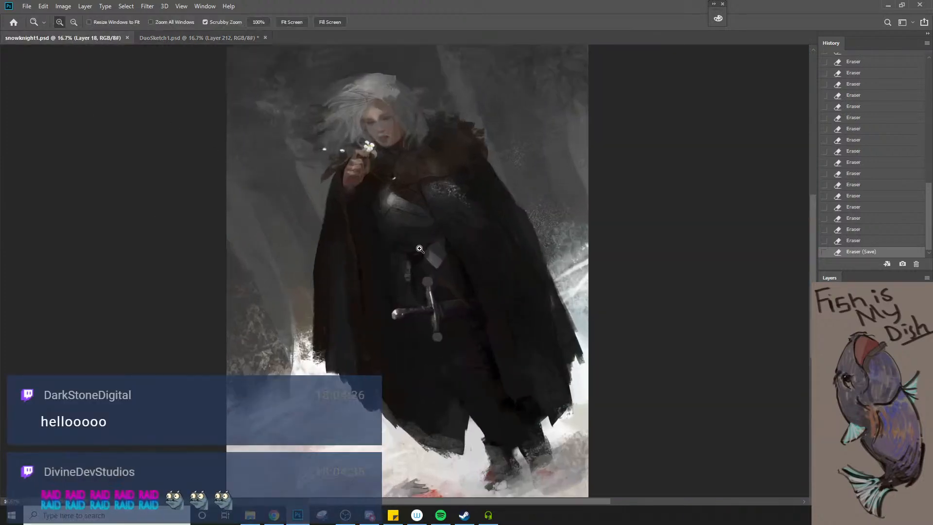
pyautogui.moveTo(420, 252); pyautogui.dragTo(424, 285)
pyautogui.moveTo(402, 210); pyautogui.dragTo(412, 272)
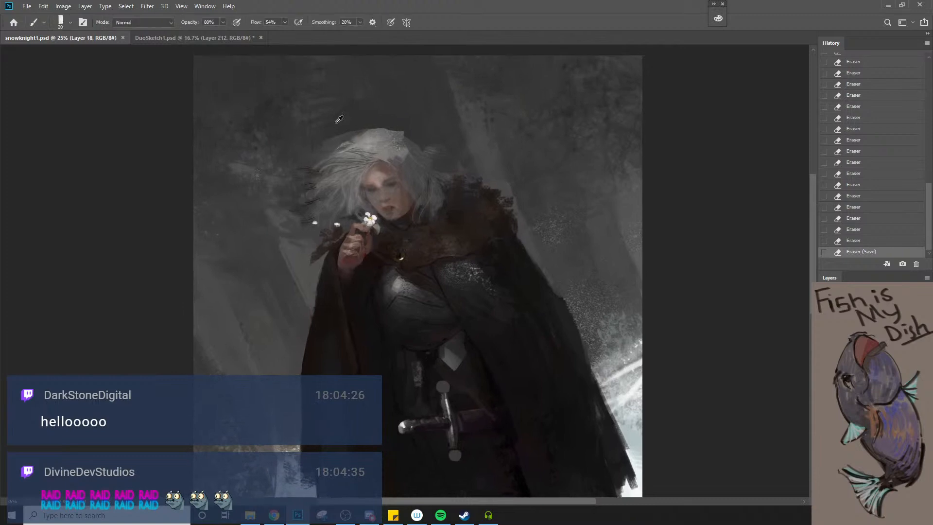
pyautogui.keyDown('alt'); pyautogui.click(341, 123); pyautogui.keyUp('alt')
pyautogui.press(']')
pyautogui.press(']')
pyautogui.press(']')
pyautogui.press(']')
pyautogui.press(']')
pyautogui.press(']')
pyautogui.press(']')
pyautogui.moveTo(324, 149)
pyautogui.mouseDown()
pyautogui.moveTo(343, 129)
pyautogui.moveTo(322, 148)
pyautogui.moveTo(364, 122)
pyautogui.moveTo(347, 130)
pyautogui.moveTo(382, 128)
pyautogui.mouseUp()
pyautogui.press('[')
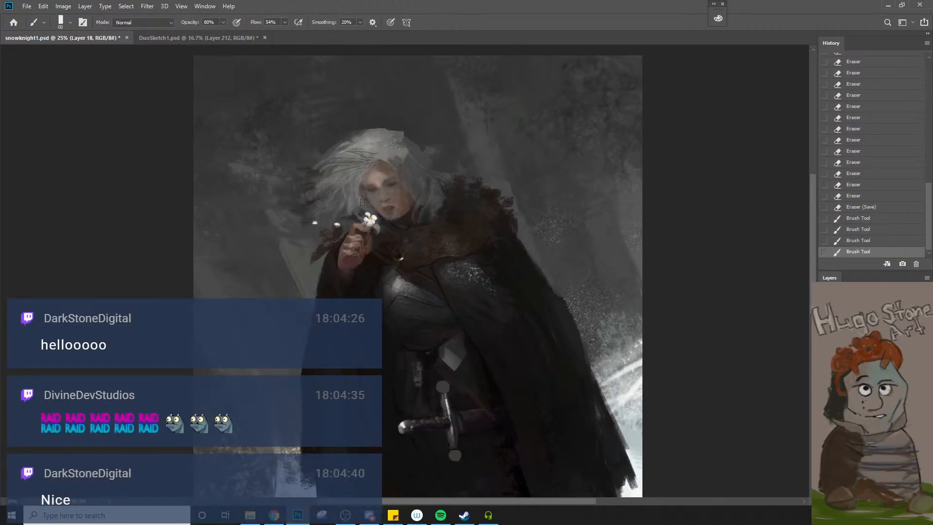
# Return to DuoSketch1.psd and touch up the upper edge of the ornate plate over the raised thigh with brush sizes 45 to 15
pyautogui.click(173, 38)
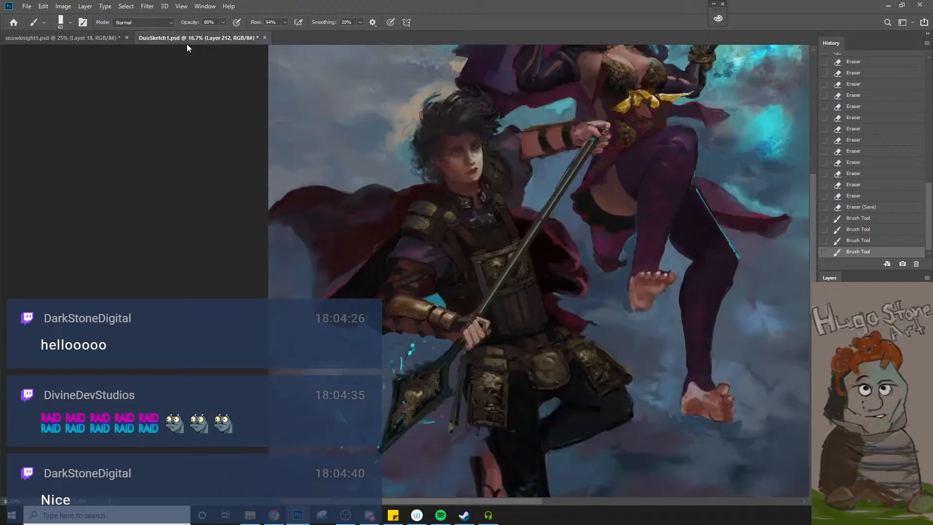
pyautogui.press('space')
pyautogui.moveTo(404, 318); pyautogui.dragTo(327, 315)
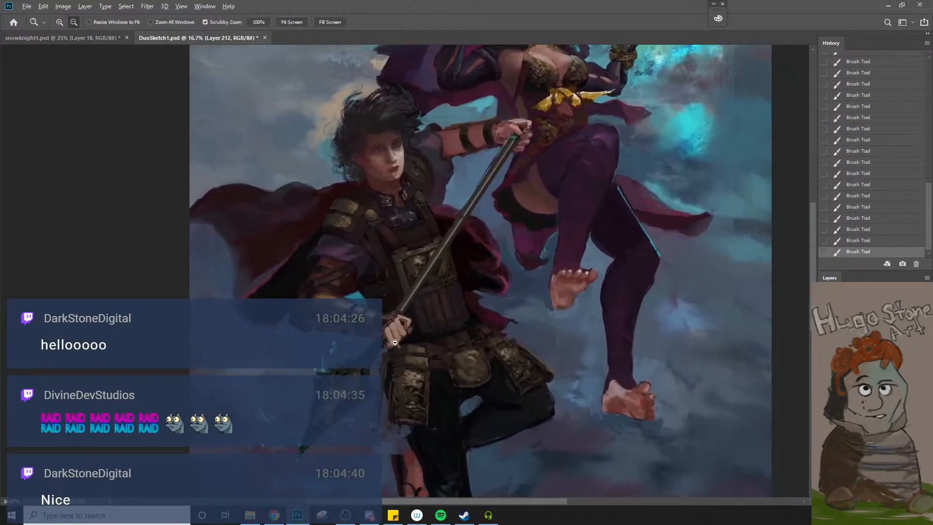
pyautogui.keyDown('alt'); pyautogui.click(389, 362); pyautogui.keyUp('alt')
pyautogui.click(389, 362)
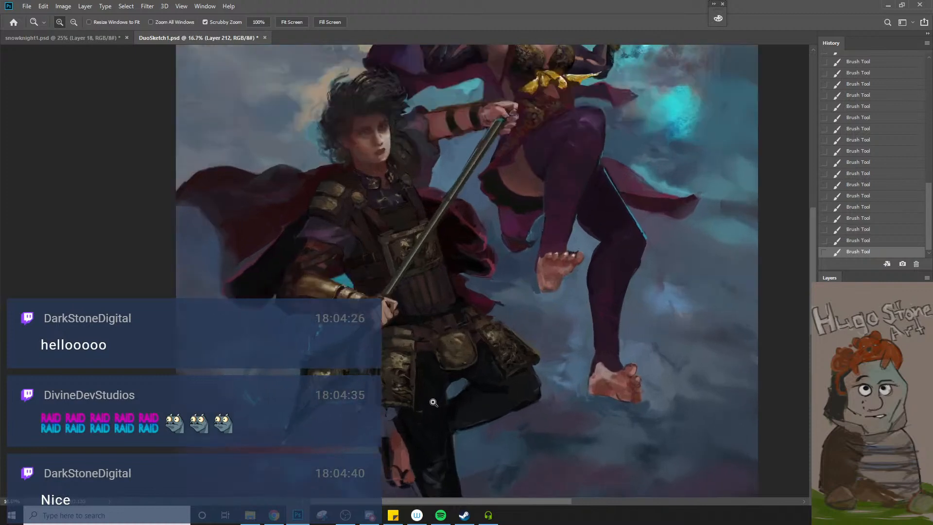
pyautogui.press('[')
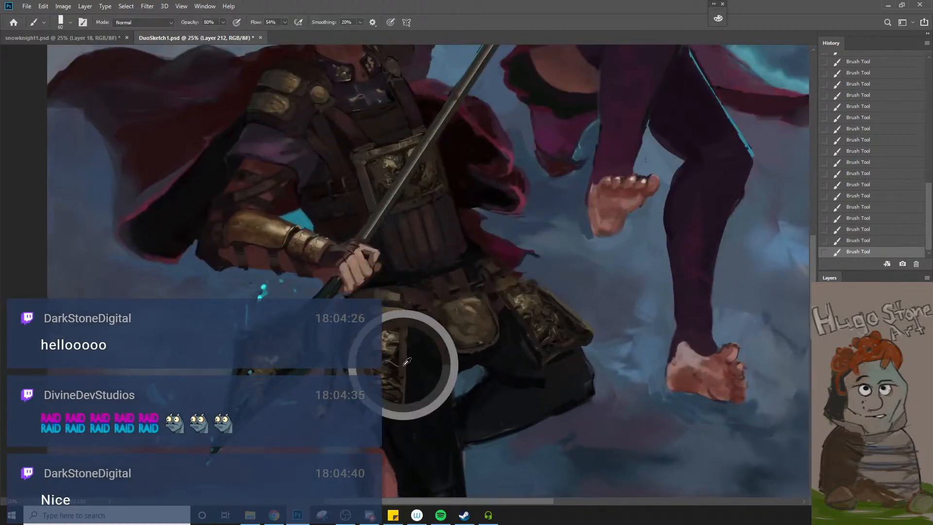
pyautogui.press('[')
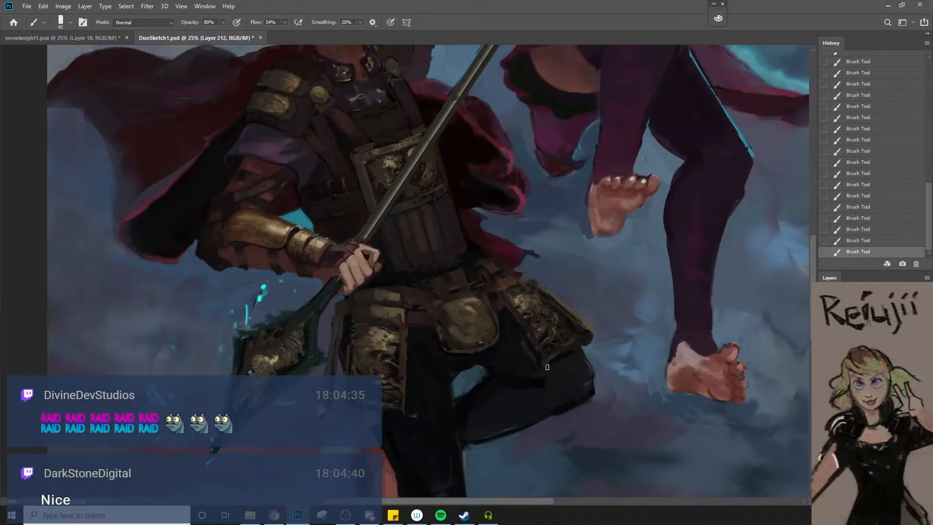
pyautogui.press('[')
pyautogui.keyDown('alt'); pyautogui.click(547, 303); pyautogui.keyUp('alt')
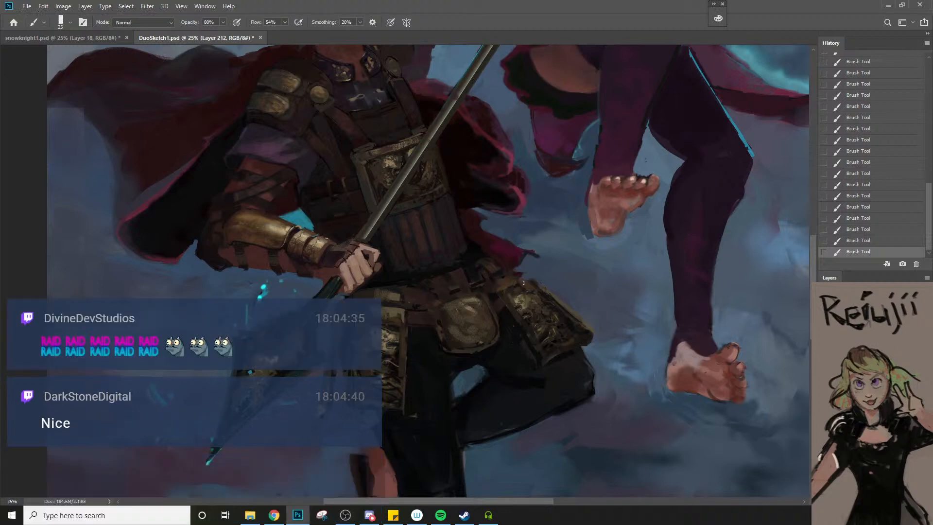
pyautogui.press('[')
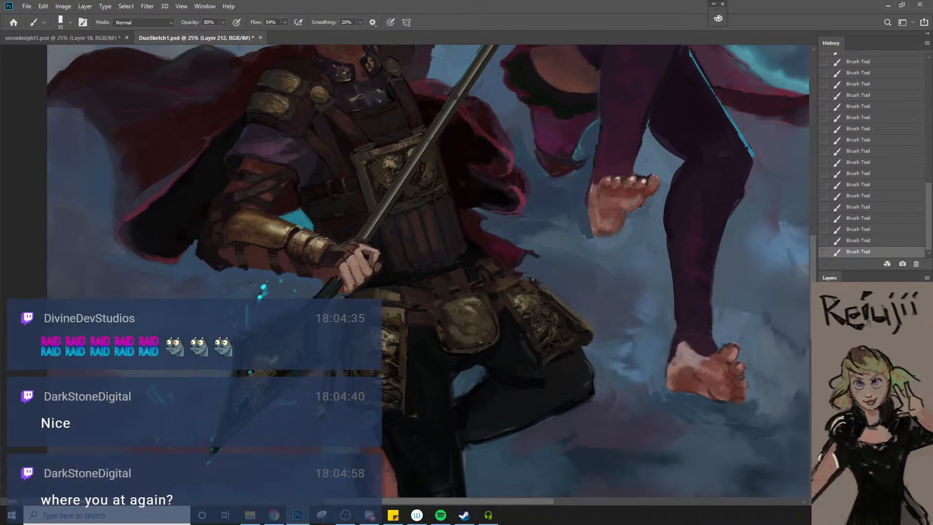
# Sample a tone from the warrior's chest plate and touch up its frame and the side straps with a brush around size 25
pyautogui.hotkey('alt', 'space')
pyautogui.keyDown('alt'); pyautogui.click(552, 332); pyautogui.keyUp('alt')
pyautogui.press('space')
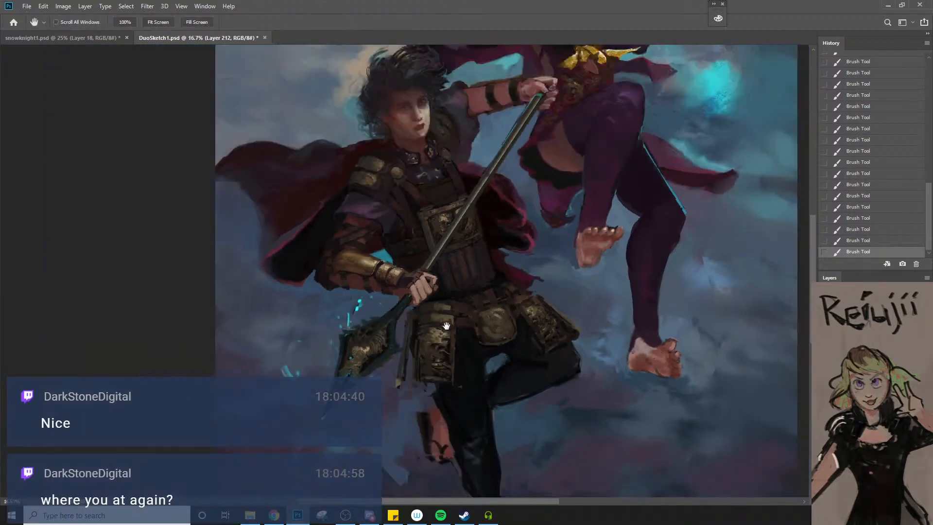
pyautogui.moveTo(446, 325); pyautogui.dragTo(471, 357)
pyautogui.hotkey('ctrl', 'space')
pyautogui.keyDown('ctrl'); pyautogui.click(495, 292); pyautogui.keyUp('ctrl')
pyautogui.keyDown('ctrl'); pyautogui.click(494, 292); pyautogui.keyUp('ctrl')
pyautogui.press('alt')
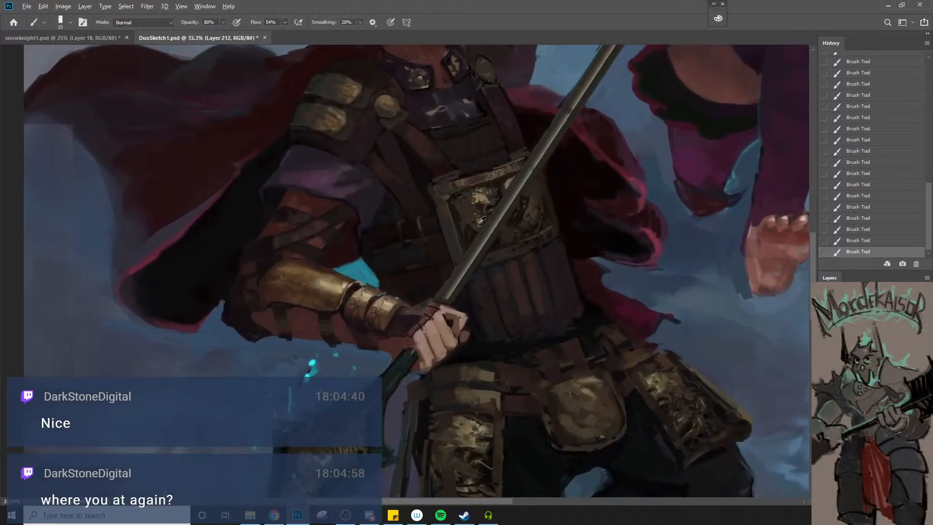
pyautogui.keyDown('alt'); pyautogui.click(469, 210); pyautogui.keyUp('alt')
pyautogui.press(']')
pyautogui.press(']')
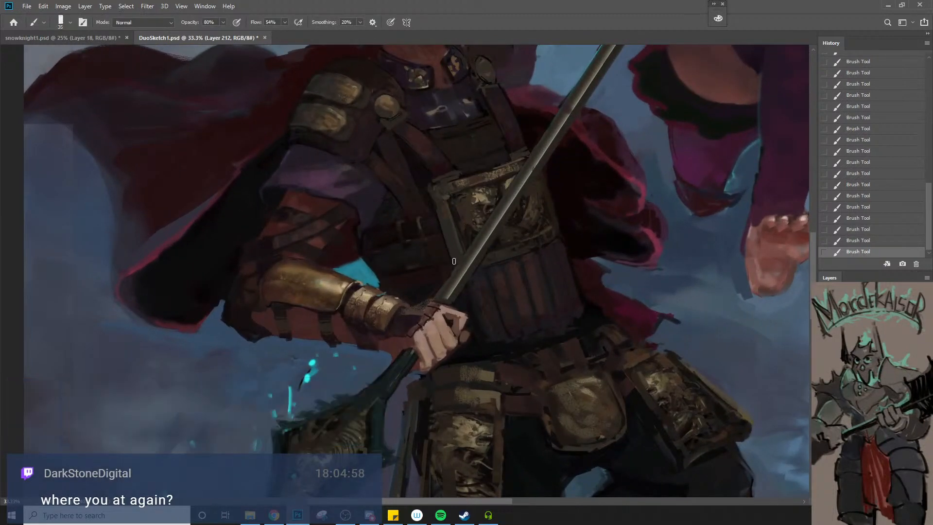
pyautogui.press(']')
pyautogui.keyDown('alt'); pyautogui.click(502, 244); pyautogui.keyUp('alt')
pyautogui.keyDown('alt'); pyautogui.click(401, 232); pyautogui.keyUp('alt')
pyautogui.press('[')
# Refine the rim of the rounded central belt plate and the straps beside it with brush sizes 20 to 15
pyautogui.hotkey('ctrl', 'space')
pyautogui.moveTo(403, 264)
pyautogui.mouseDown()
pyautogui.moveTo(454, 252)
pyautogui.moveTo(457, 261)
pyautogui.mouseUp()
pyautogui.keyDown('alt'); pyautogui.click(456, 262); pyautogui.keyUp('alt')
pyautogui.keyDown('alt'); pyautogui.click(456, 262); pyautogui.keyUp('alt')
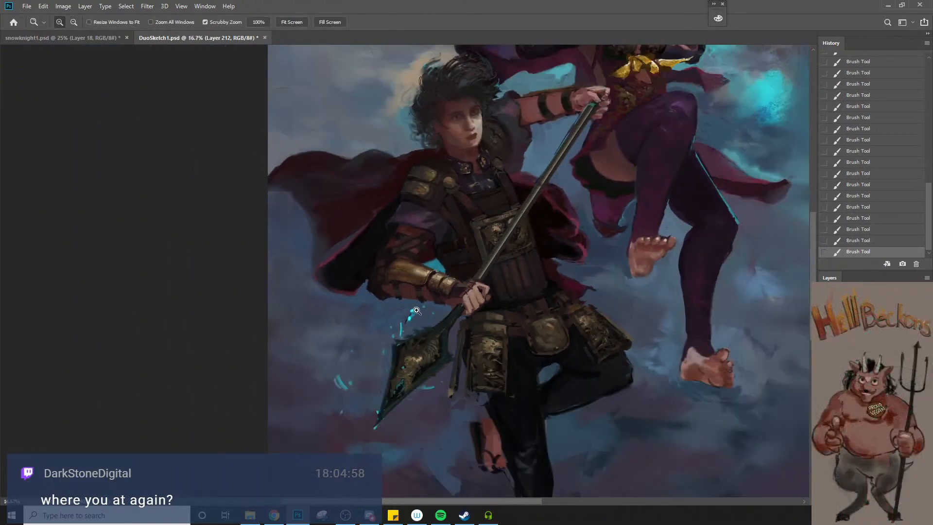
pyautogui.click(416, 310)
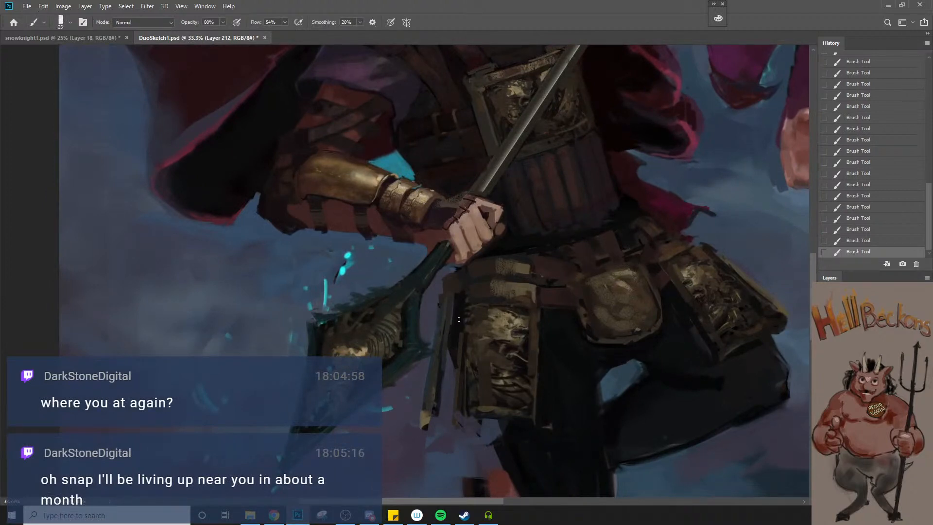
pyautogui.keyDown('ctrl'); pyautogui.keyDown('alt'); pyautogui.click(463, 349); pyautogui.keyUp('alt'); pyautogui.keyUp('ctrl')
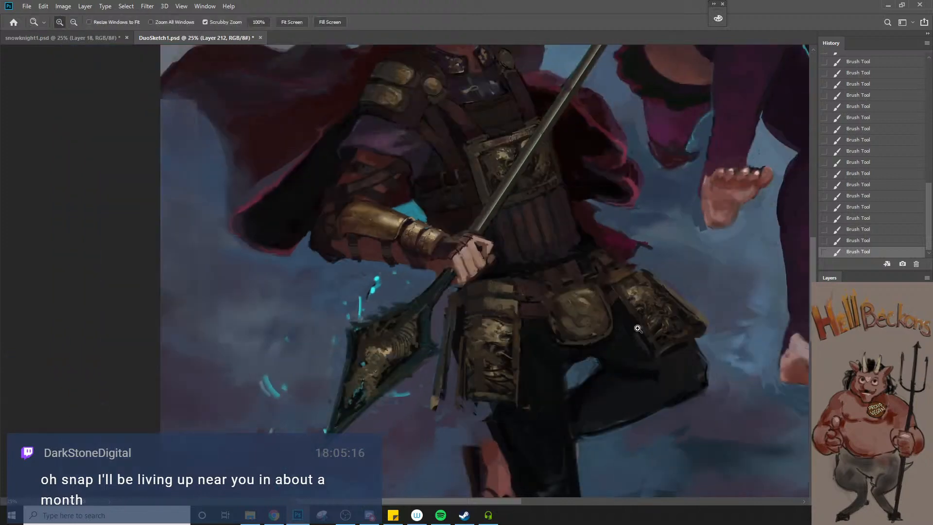
pyautogui.keyDown('ctrl'); pyautogui.click(593, 340); pyautogui.keyUp('ctrl')
pyautogui.keyDown('alt'); pyautogui.click(541, 324); pyautogui.keyUp('alt')
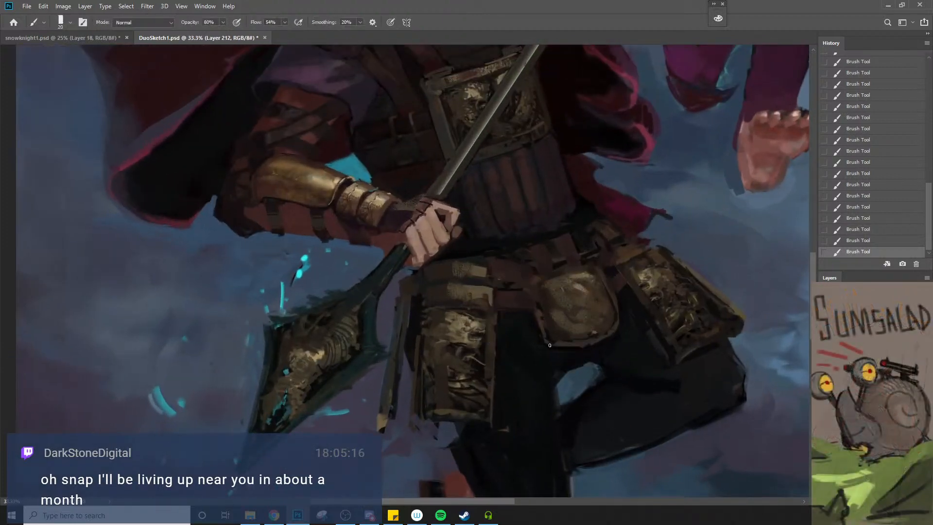
pyautogui.press('[')
pyautogui.press('[')
pyautogui.press('[')
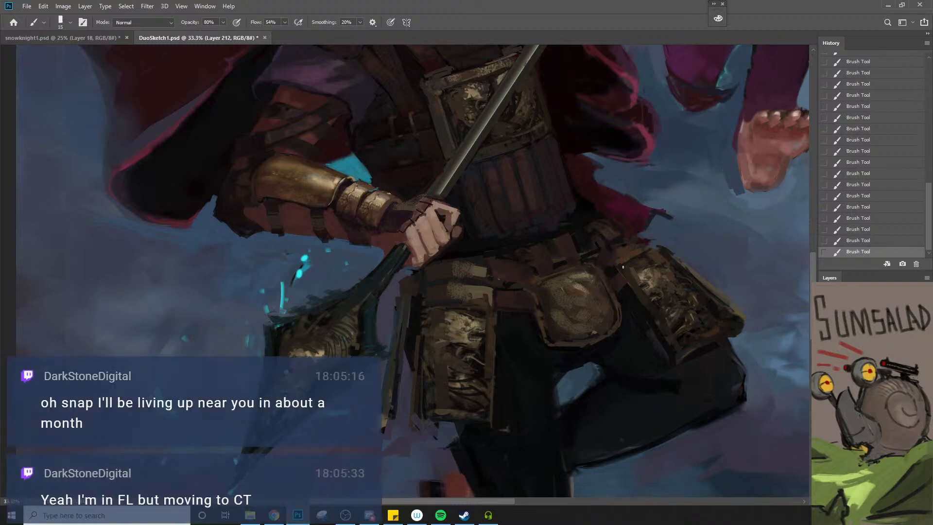
pyautogui.press(']')
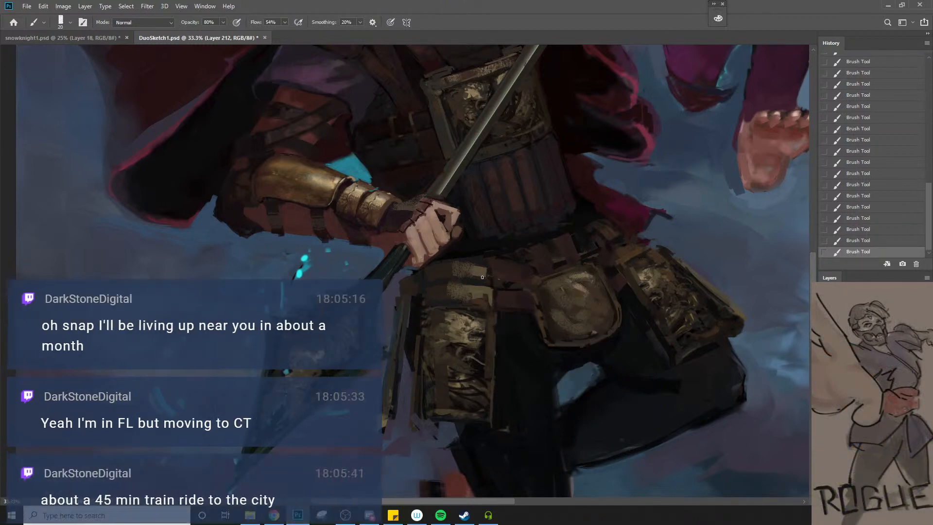
pyautogui.press('[')
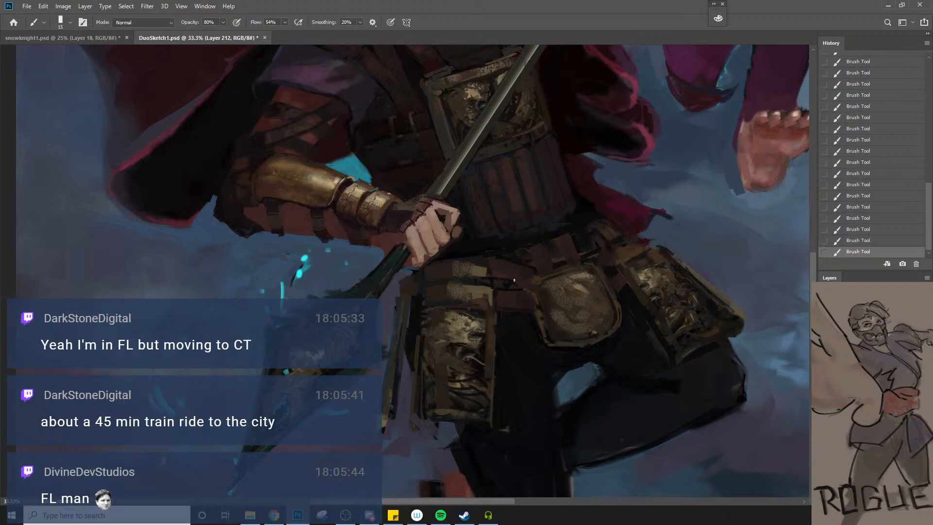
# Refine the leather belt straps between the hanging thigh plate and the rounded central plate with brush sizes 20 and 15
pyautogui.press(']')
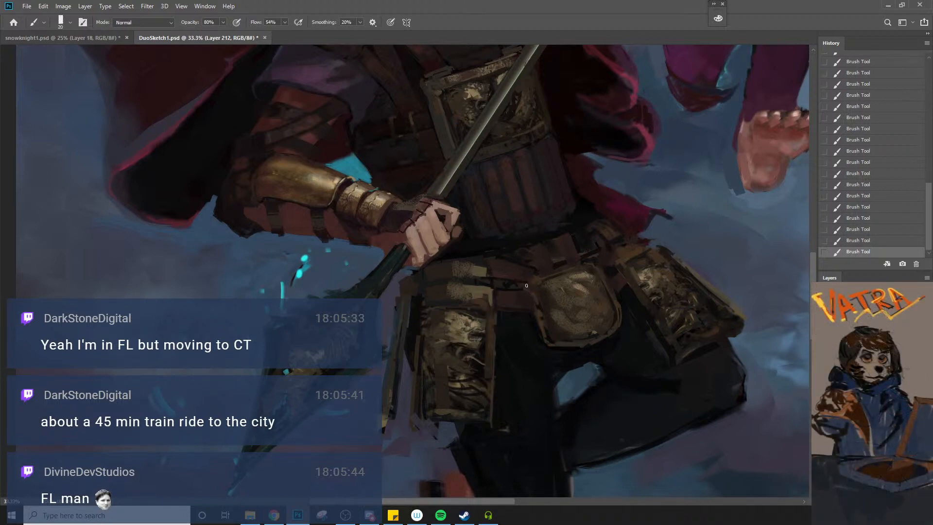
pyautogui.press('[')
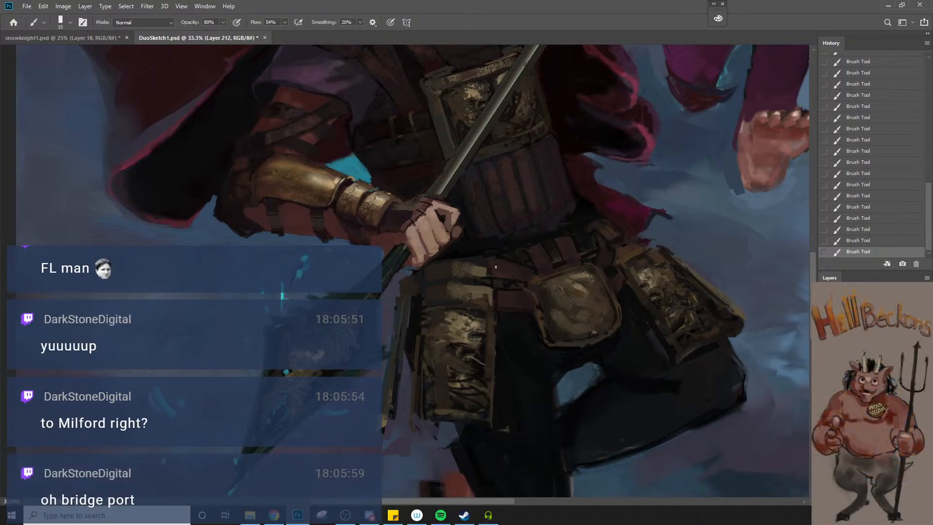
# Rework the dark trousers of the warrior's legs with a brush enlarged to sizes 80 to 100
pyautogui.press('z')
pyautogui.keyDown('alt'); pyautogui.click(506, 306); pyautogui.keyUp('alt')
pyautogui.keyDown('alt'); pyautogui.click(501, 327); pyautogui.keyUp('alt')
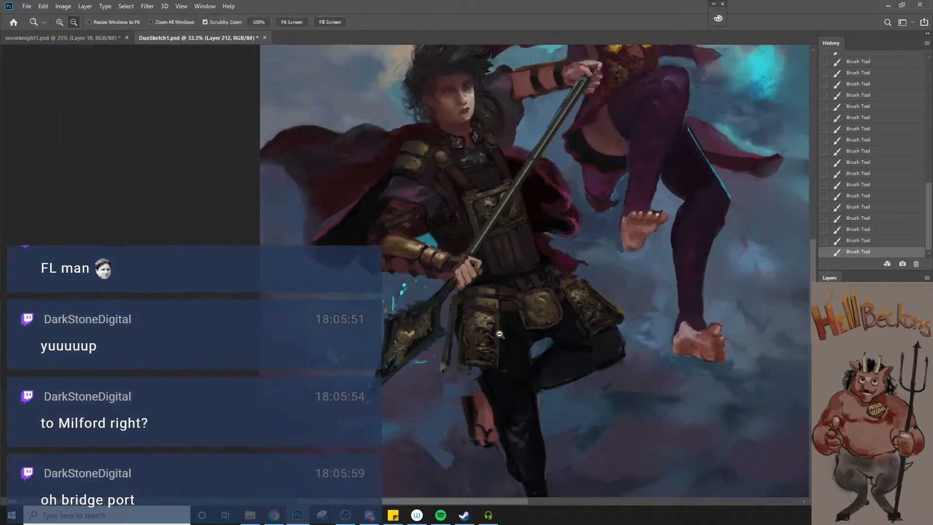
pyautogui.keyDown('alt'); pyautogui.click(498, 336); pyautogui.keyUp('alt')
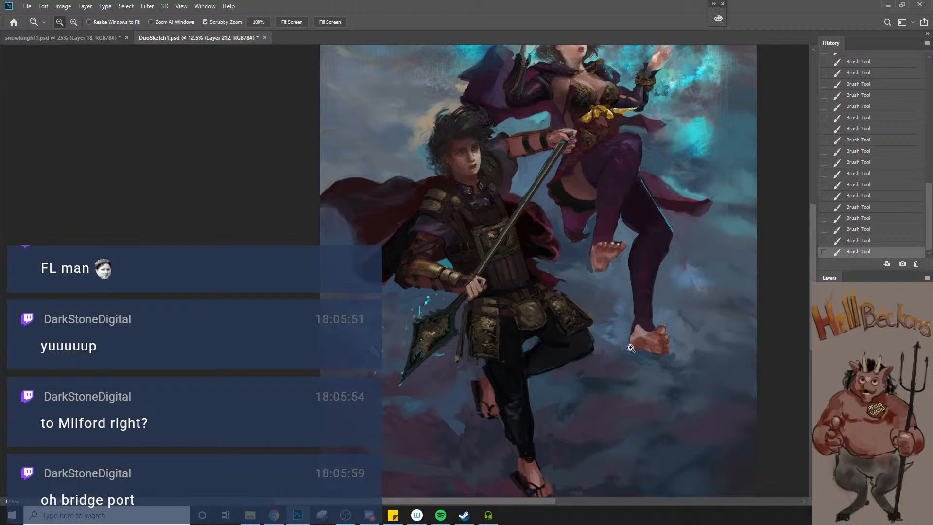
pyautogui.press('b')
pyautogui.press(']')
pyautogui.press(']')
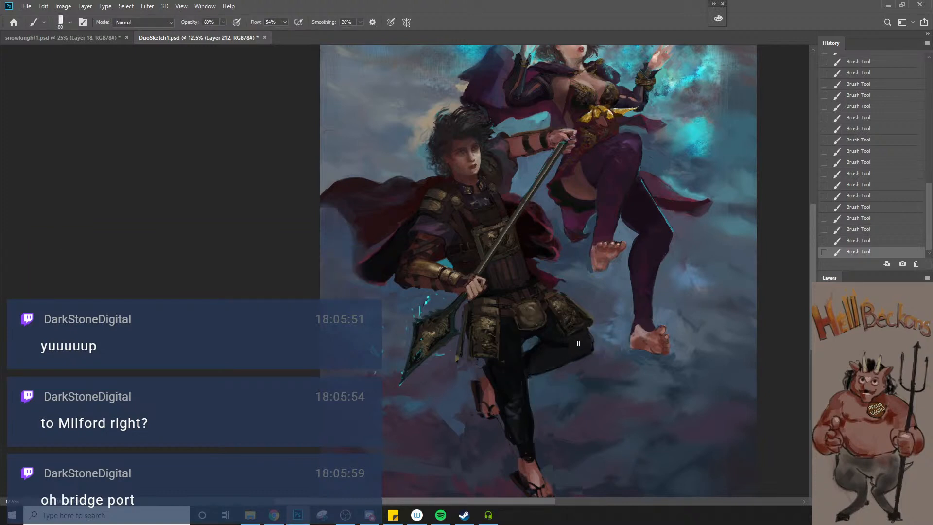
pyautogui.press(']')
pyautogui.press(']')
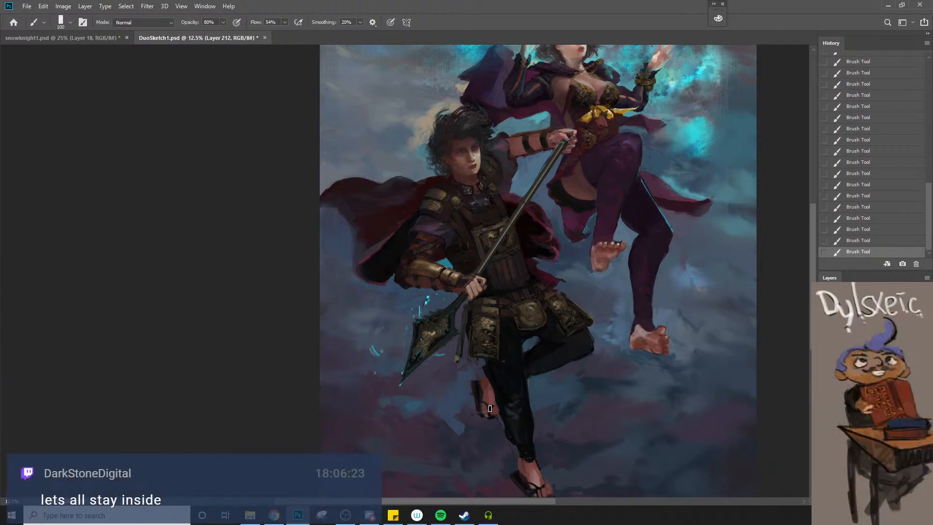
# Undo the last stroke, then paint muted tones over the bent knee with sampled trouser colours and brush sizes 175 to 125
pyautogui.keyDown('alt'); pyautogui.click(516, 415); pyautogui.keyUp('alt')
pyautogui.press(']')
pyautogui.press(']')
pyautogui.hotkey('ctrl', 'z')
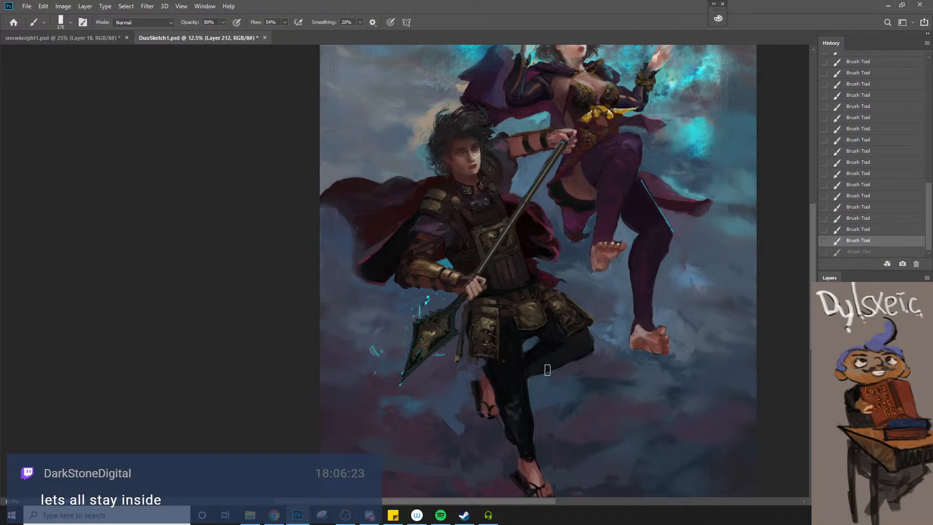
pyautogui.press('[')
pyautogui.moveTo(590, 342); pyautogui.dragTo(578, 351)
pyautogui.keyDown('alt'); pyautogui.click(558, 343); pyautogui.keyUp('alt')
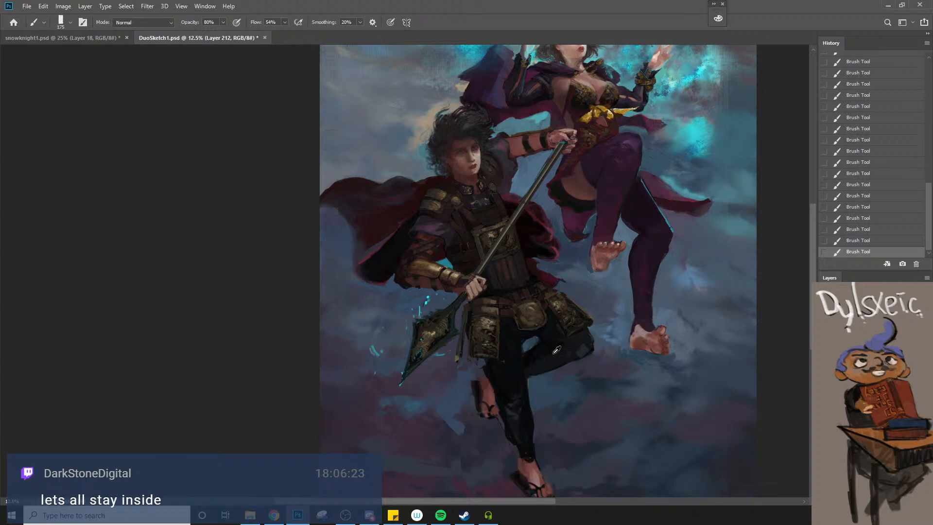
pyautogui.keyDown('alt'); pyautogui.click(557, 350); pyautogui.keyUp('alt')
pyautogui.press(']')
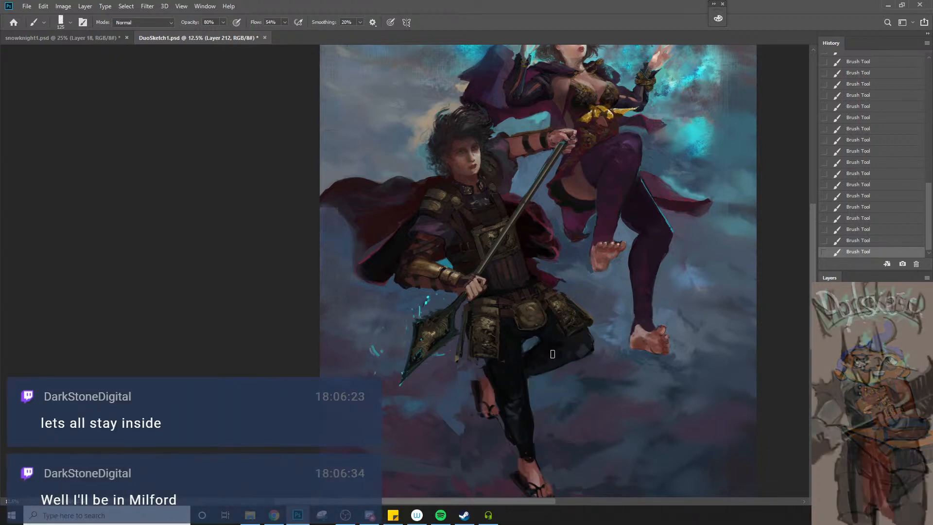
# Examine the whole two-figure composition in full-screen view, fitted to the screen
pyautogui.press('z')
pyautogui.keyDown('alt'); pyautogui.click(572, 342); pyautogui.keyUp('alt')
pyautogui.press('space')
pyautogui.moveTo(470, 241)
pyautogui.mouseDown()
pyautogui.moveTo(560, 343)
pyautogui.moveTo(584, 334)
pyautogui.mouseUp()
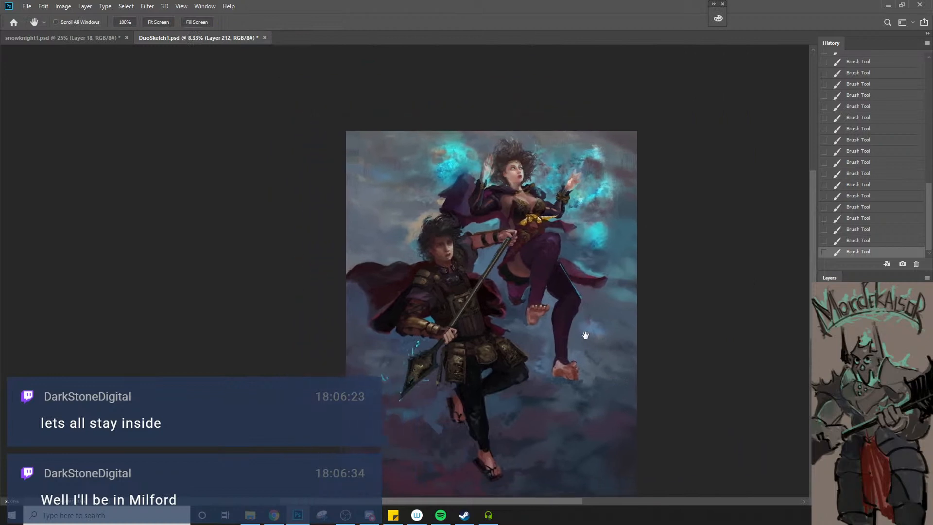
pyautogui.press('l')
pyautogui.rightClick(501, 333)
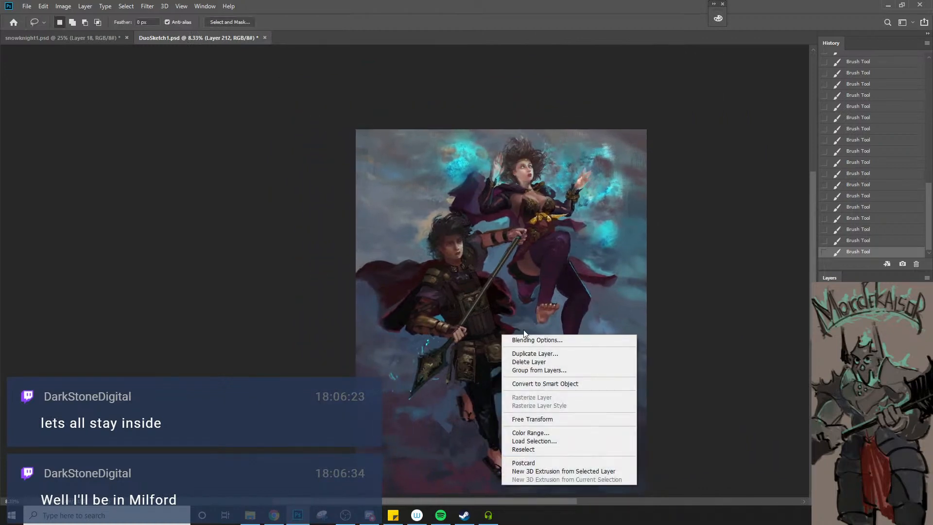
pyautogui.press('Escape')
pyautogui.rightClick(497, 352)
pyautogui.press('Escape')
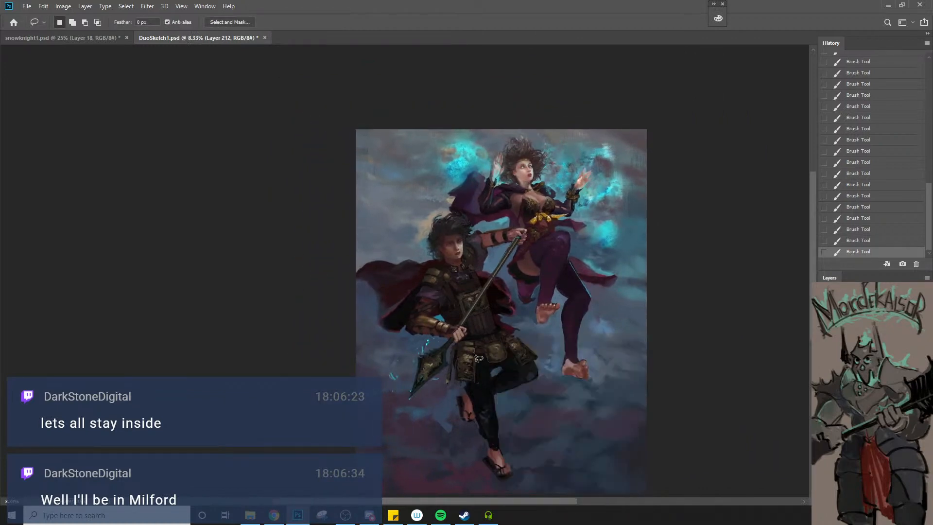
pyautogui.press('z')
pyautogui.rightClick(488, 347)
pyautogui.click(514, 352)
pyautogui.press('h')
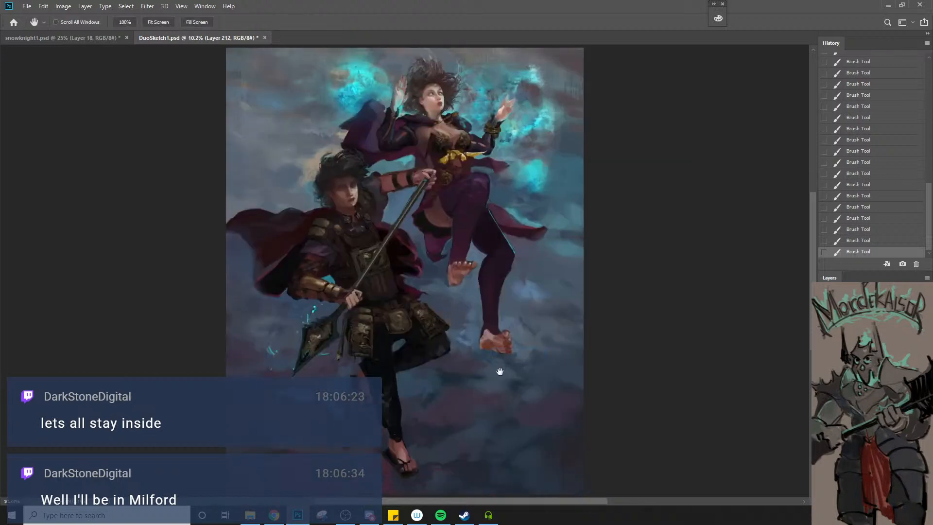
pyautogui.press('f')
pyautogui.press('f')
pyautogui.rightClick(479, 275)
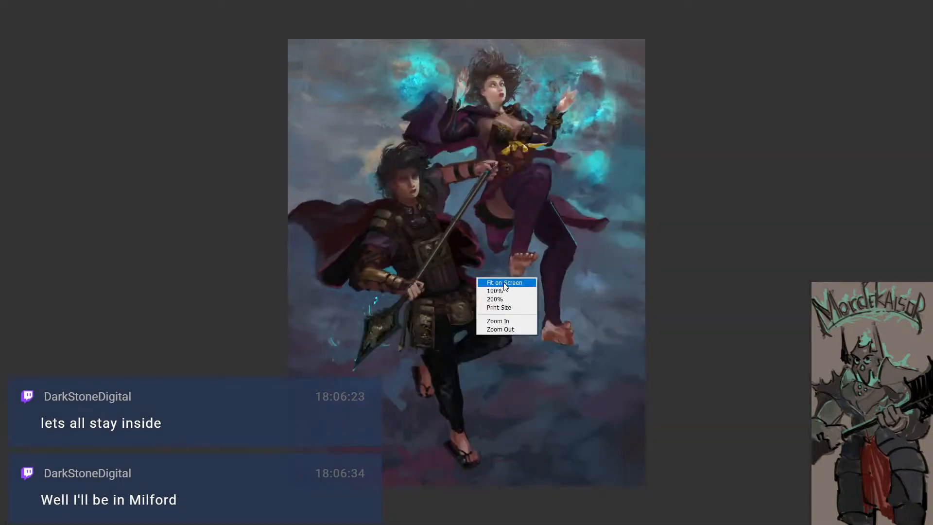
pyautogui.click(486, 280)
pyautogui.press('z')
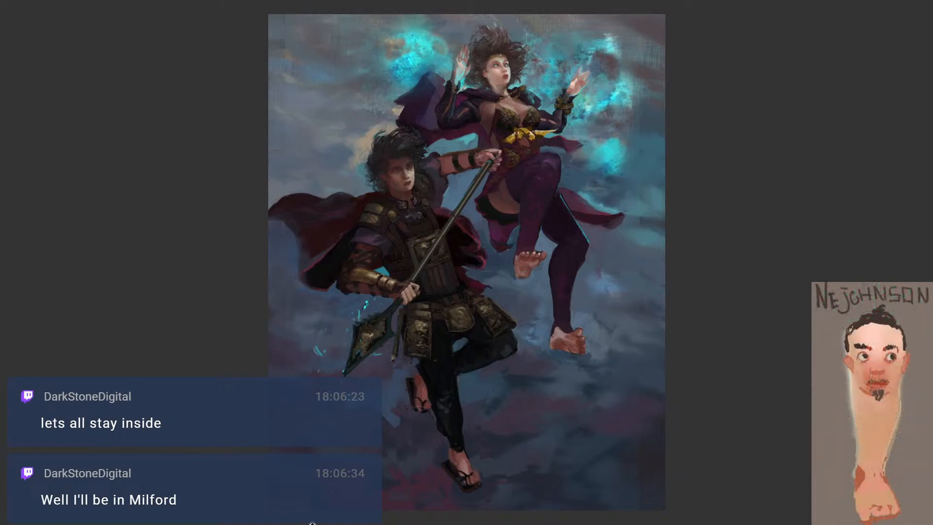
# Sample tones from the sorceress's hair and sleeve and touch up the warrior's neck area and her dark sleeve with a smaller brush
pyautogui.press('i')
pyautogui.click(504, 51)
pyautogui.press('b')
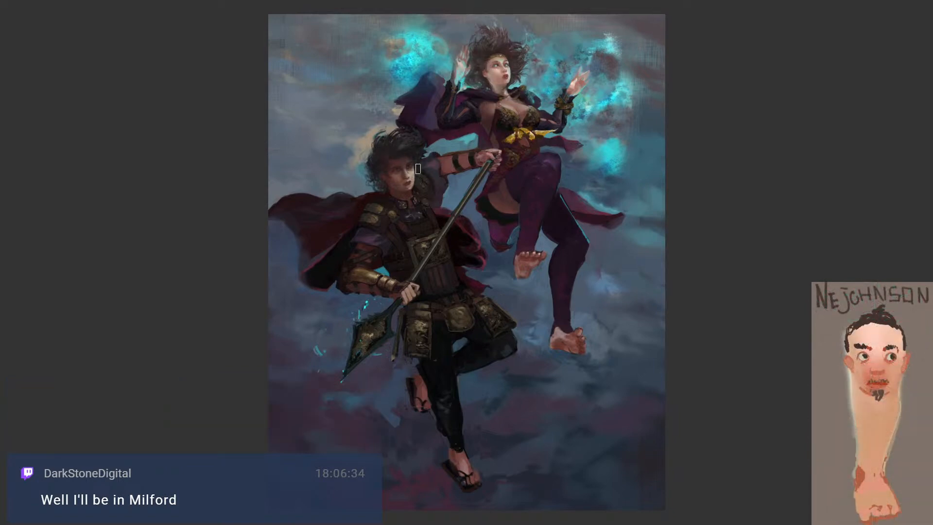
pyautogui.keyDown('alt'); pyautogui.click(418, 186); pyautogui.keyUp('alt')
pyautogui.press('[')
pyautogui.press('[')
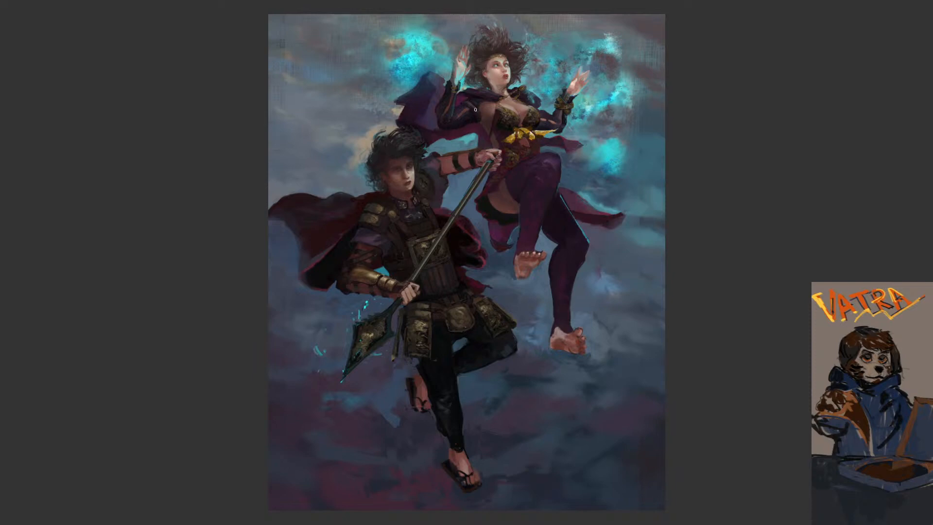
pyautogui.keyDown('alt'); pyautogui.click(461, 123); pyautogui.keyUp('alt')
pyautogui.keyDown('alt'); pyautogui.click(452, 136); pyautogui.keyUp('alt')
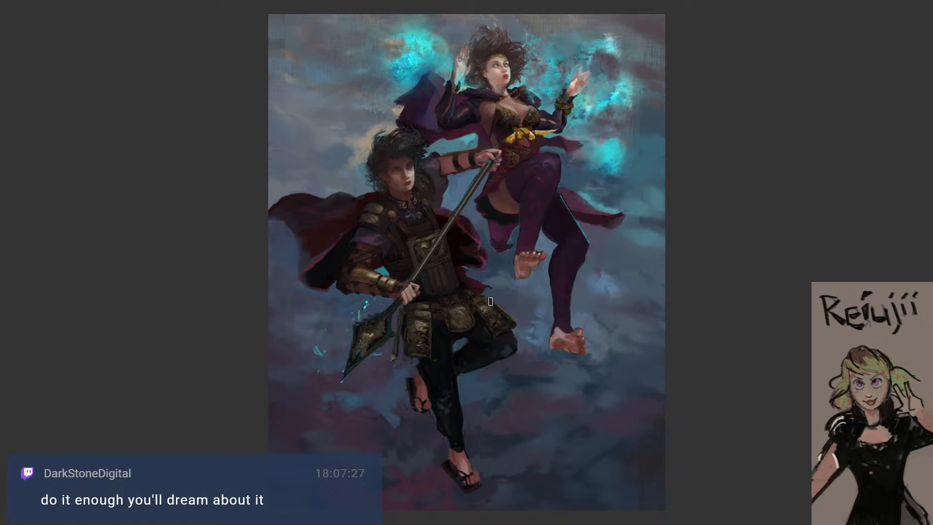
# Sample dark tones around the spearhead's socket and touch up the shaft just below the warrior's gripping hand
pyautogui.keyDown('alt'); pyautogui.click(384, 322); pyautogui.keyUp('alt')
pyautogui.keyDown('alt'); pyautogui.click(375, 323); pyautogui.keyUp('alt')
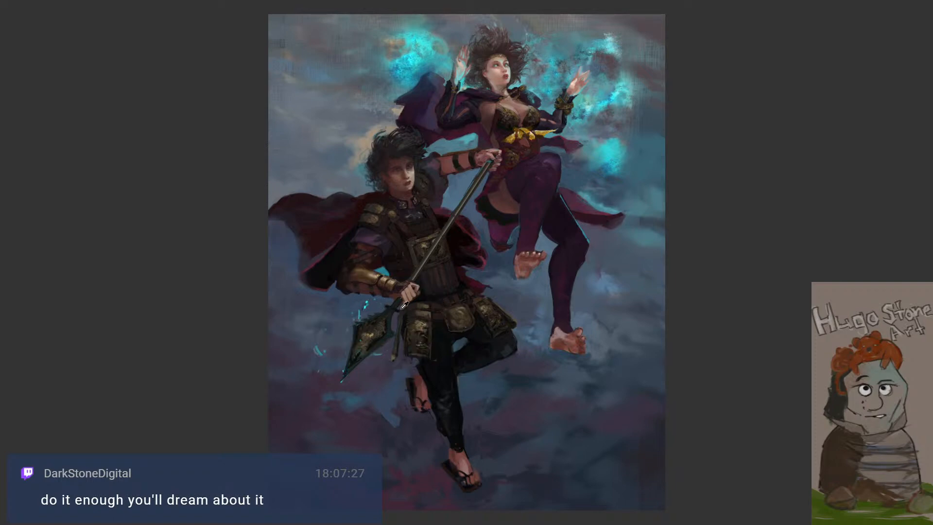
pyautogui.keyDown('alt'); pyautogui.click(400, 306); pyautogui.keyUp('alt')
pyautogui.keyDown('alt'); pyautogui.click(395, 314); pyautogui.keyUp('alt')
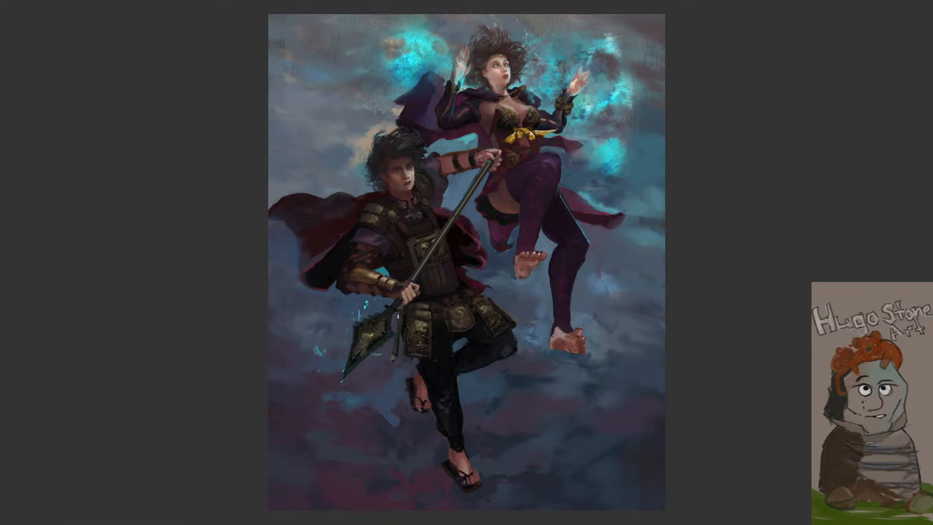
# Touch up the outer edge of the ornate plate over the raised thigh and the area above the warrior's rear foot
pyautogui.keyDown('alt'); pyautogui.click(509, 312); pyautogui.keyUp('alt')
pyautogui.keyDown('alt'); pyautogui.click(498, 314); pyautogui.keyUp('alt')
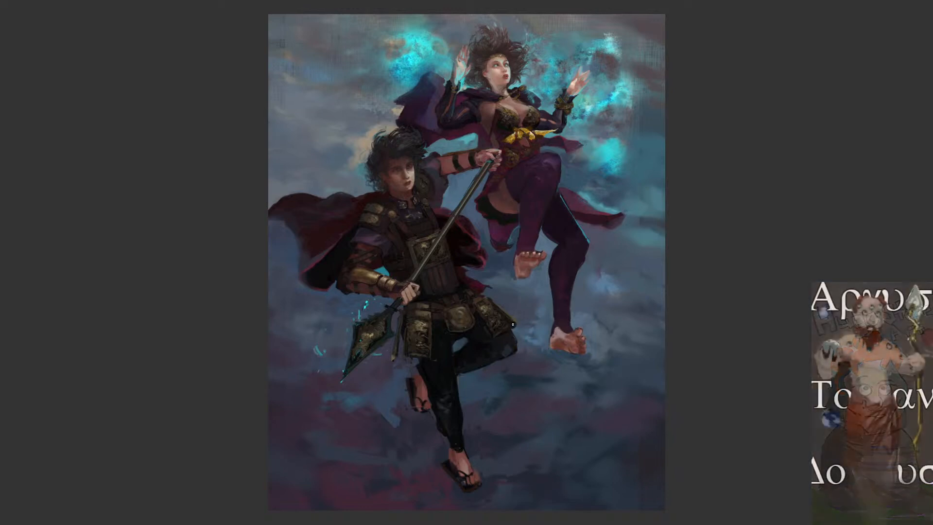
pyautogui.keyDown('alt'); pyautogui.click(511, 318); pyautogui.keyUp('alt')
pyautogui.keyDown('alt'); pyautogui.click(514, 306); pyautogui.keyUp('alt')
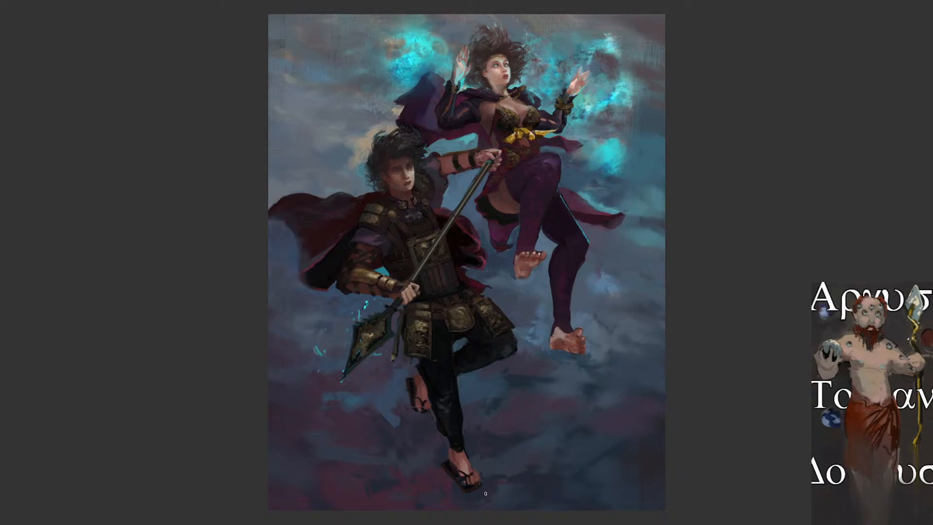
pyautogui.keyDown('alt'); pyautogui.click(420, 378); pyautogui.keyUp('alt')
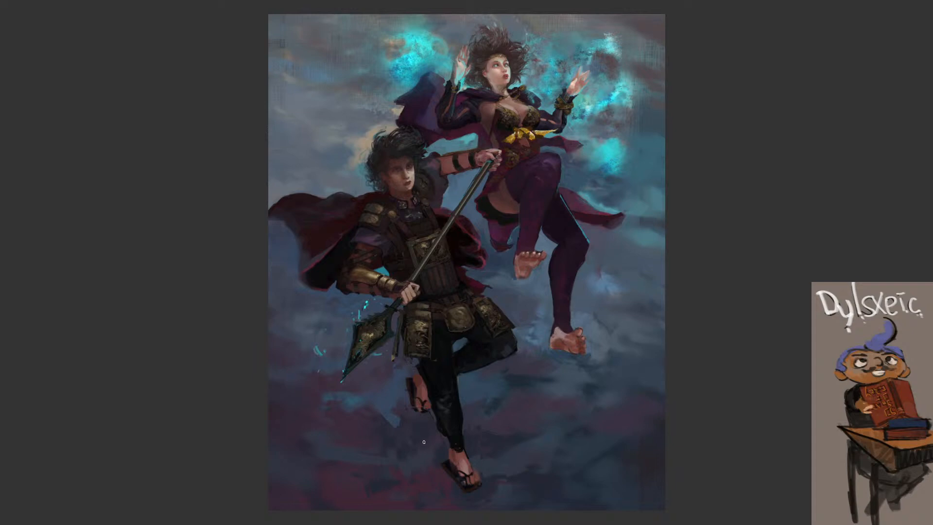
# Sample the warrior's eye colour and change the foreground colour to a more saturated blue with hue 244
pyautogui.press('f')
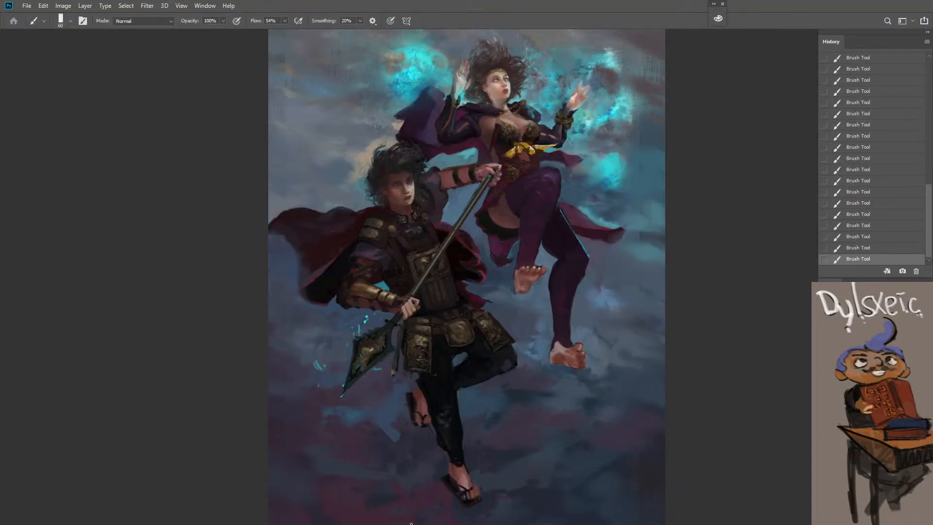
pyautogui.scroll(-1, 734, 435)
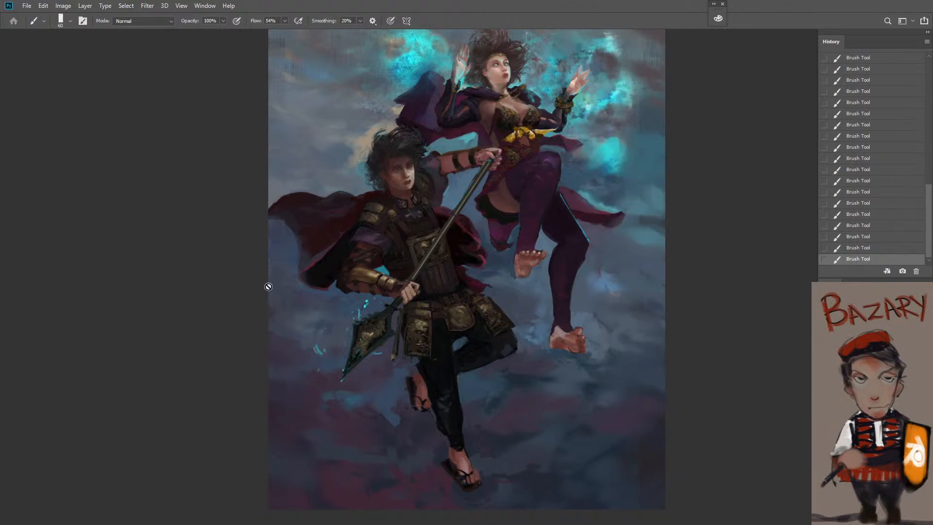
pyautogui.press('z')
pyautogui.click(386, 239)
pyautogui.moveTo(373, 166); pyautogui.dragTo(484, 230)
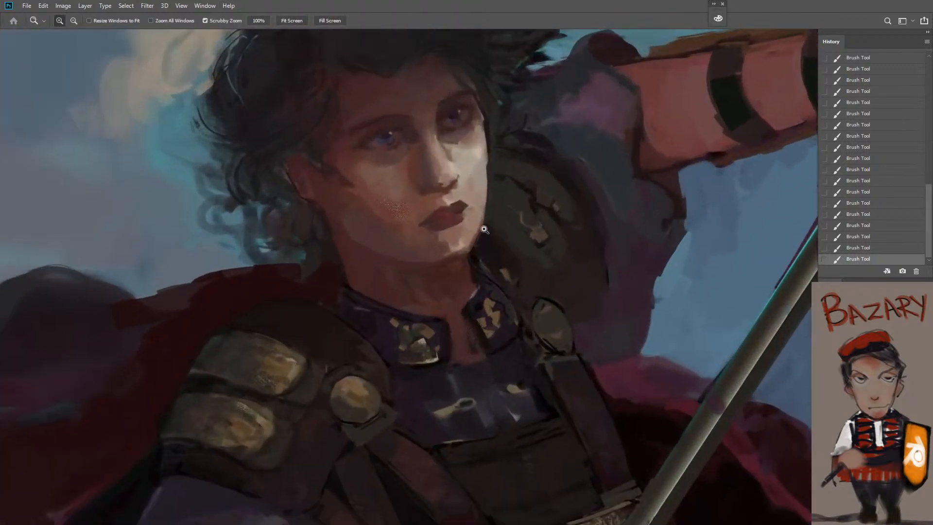
pyautogui.press('b')
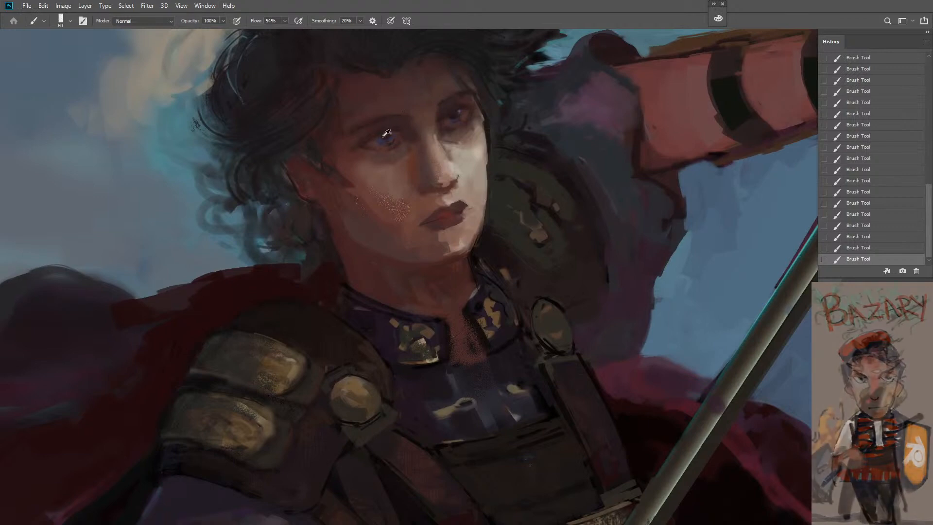
pyautogui.keyDown('alt'); pyautogui.click(383, 139); pyautogui.keyUp('alt')
pyautogui.press('n')
pyautogui.moveTo(647, 172); pyautogui.dragTo(662, 159)
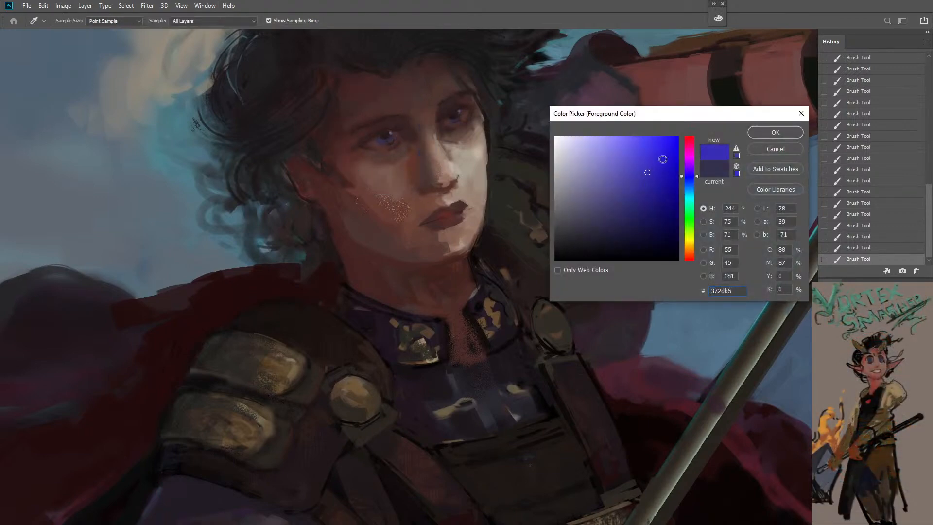
pyautogui.click(775, 132)
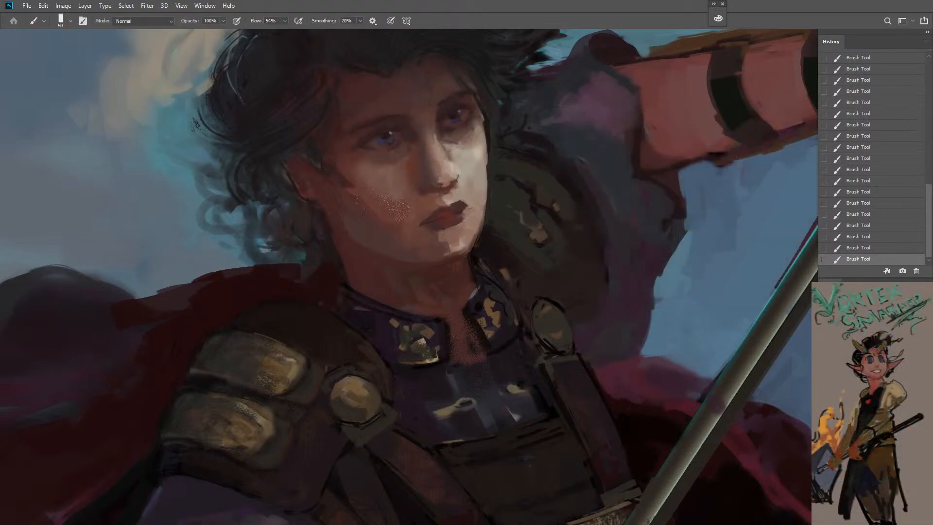
# Tint the warrior's iris blue, undoing the first stroke and switching to 21% opacity with a smaller brush
pyautogui.press('[')
pyautogui.press('[')
pyautogui.moveTo(393, 141); pyautogui.dragTo(391, 141)
pyautogui.hotkey('ctrl', 'z')
pyautogui.press('2')
pyautogui.press('1')
pyautogui.press('[')
pyautogui.press('[')
pyautogui.press('[')
# Sample a skin tone from the woman's face and dab it around the warrior's nose, undoing the first stroke and switching to 60% opacity
pyautogui.press('z')
pyautogui.moveTo(461, 167); pyautogui.dragTo(399, 182)
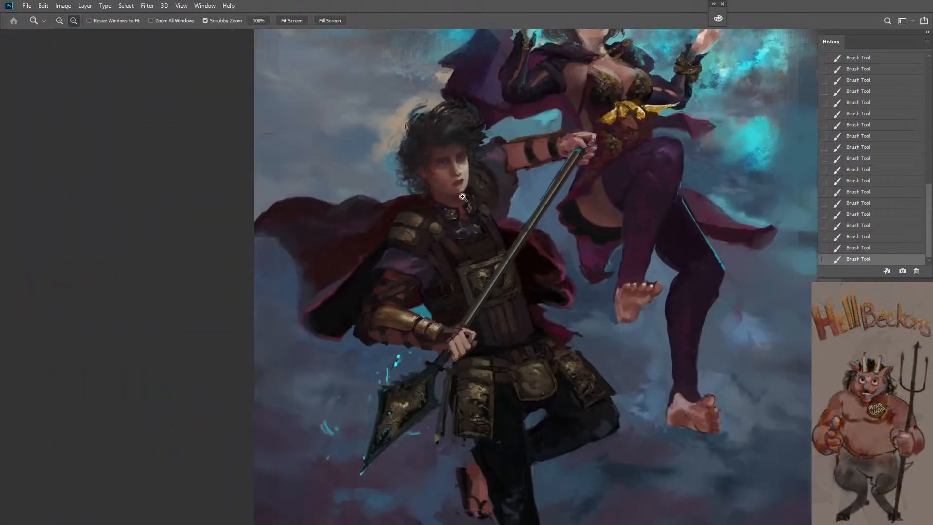
pyautogui.moveTo(454, 258); pyautogui.dragTo(441, 297)
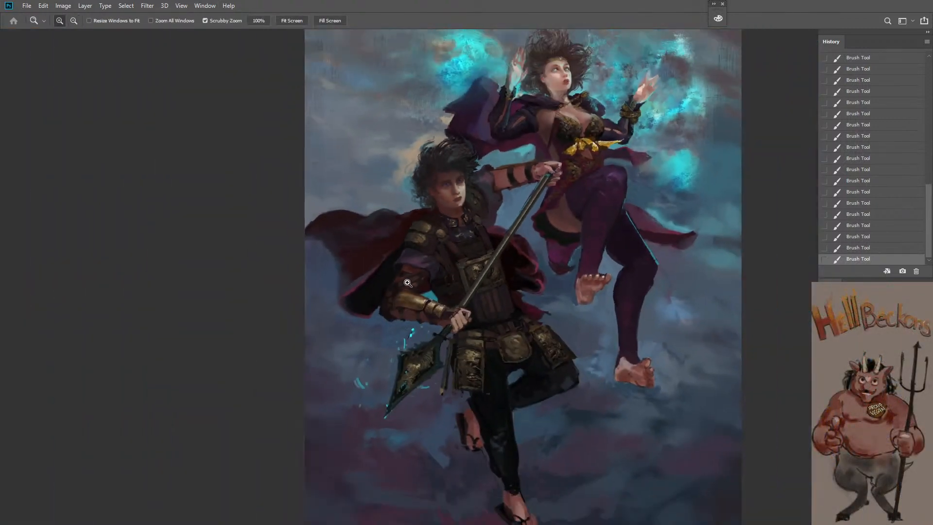
pyautogui.click(464, 215)
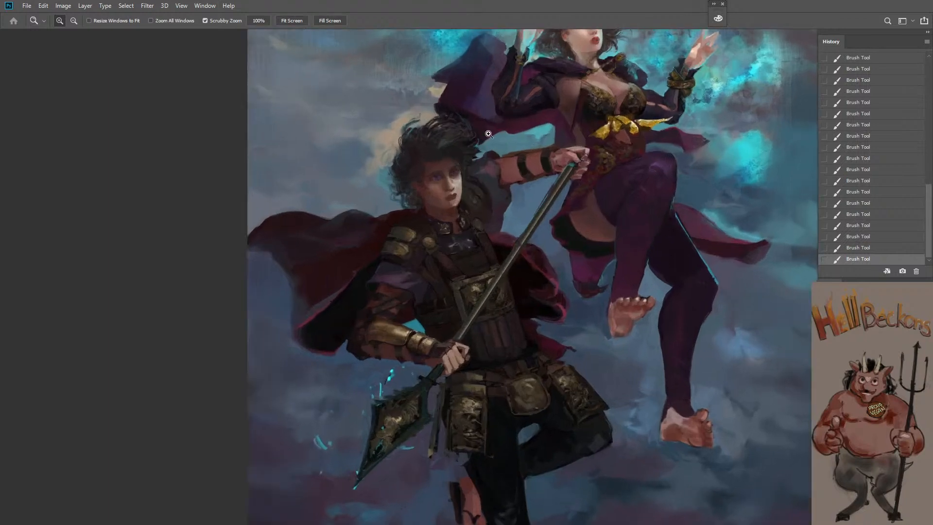
pyautogui.press('space')
pyautogui.moveTo(490, 131); pyautogui.dragTo(500, 230)
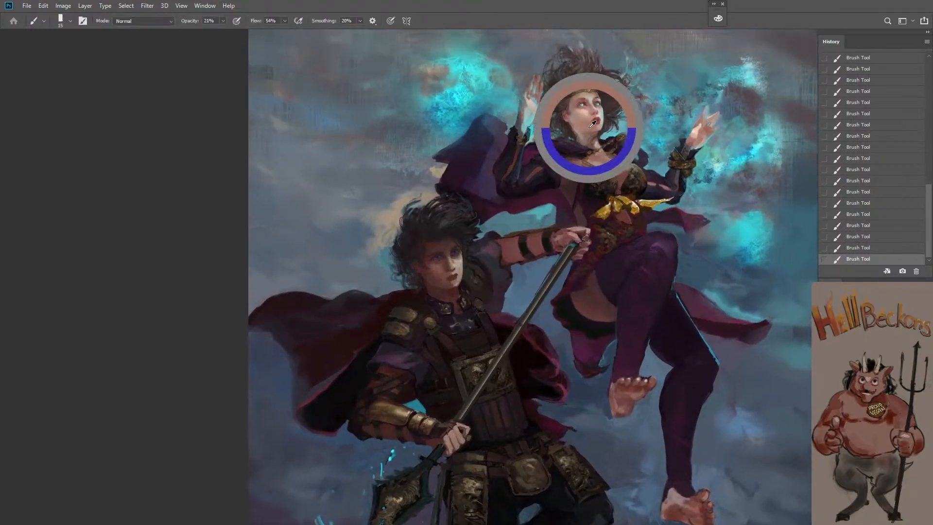
pyautogui.click(471, 281)
pyautogui.click(439, 285)
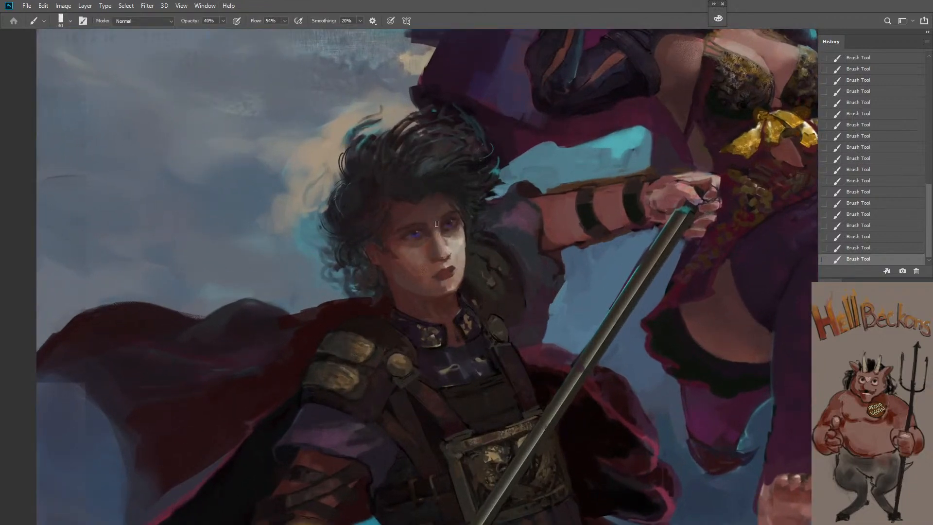
pyautogui.hotkey('ctrl', 'z')
pyautogui.press('6')
pyautogui.moveTo(436, 228); pyautogui.dragTo(438, 242)
pyautogui.press('[')
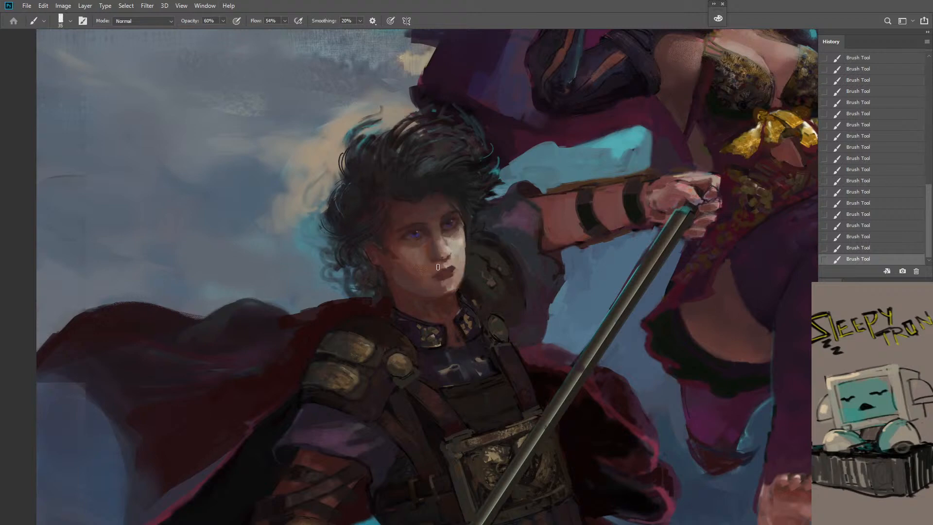
# Undo the last dab and touch up the warrior's cheek and the lit outer edge of his face with a smaller brush
pyautogui.hotkey('ctrl', 'z')
pyautogui.press('[')
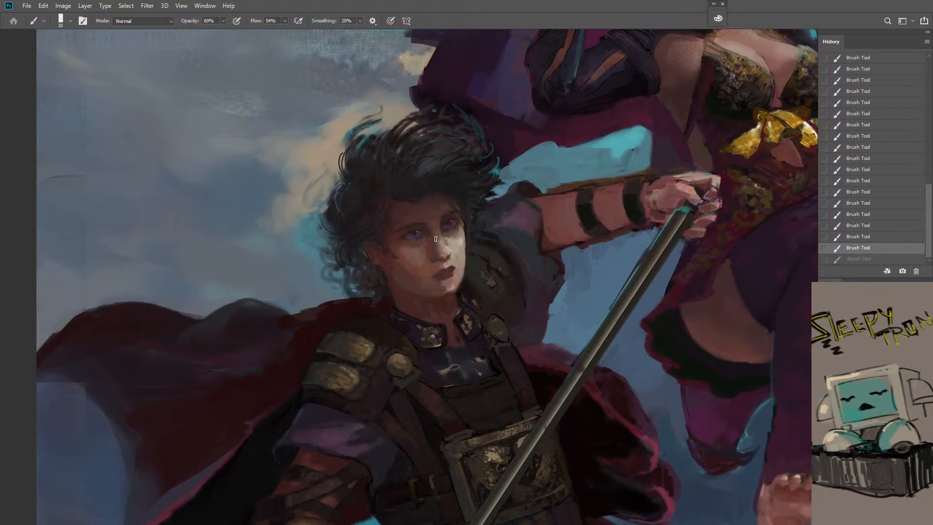
pyautogui.press('[')
pyautogui.moveTo(403, 257); pyautogui.dragTo(398, 264)
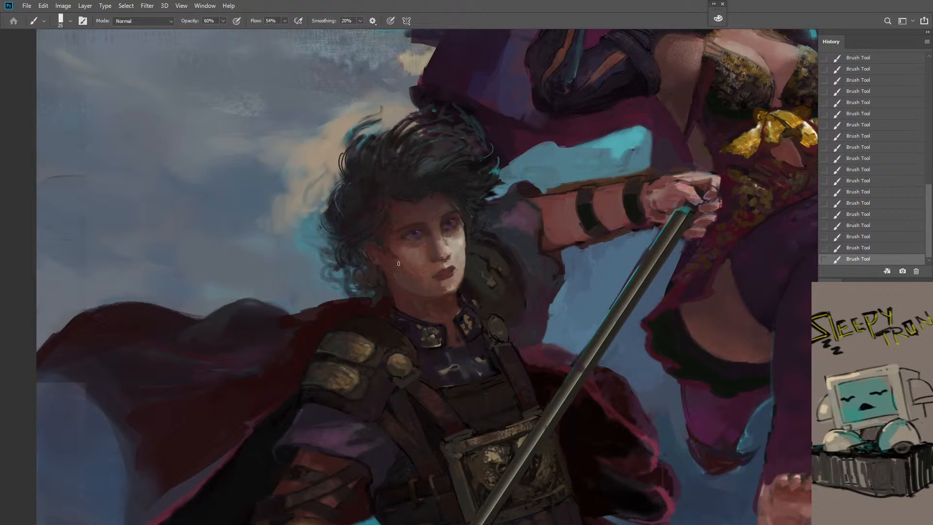
pyautogui.keyDown('alt'); pyautogui.click(469, 228); pyautogui.keyUp('alt')
pyautogui.press('[')
pyautogui.keyDown('alt'); pyautogui.click(469, 288); pyautogui.keyUp('alt')
pyautogui.press(']')
pyautogui.press(']')
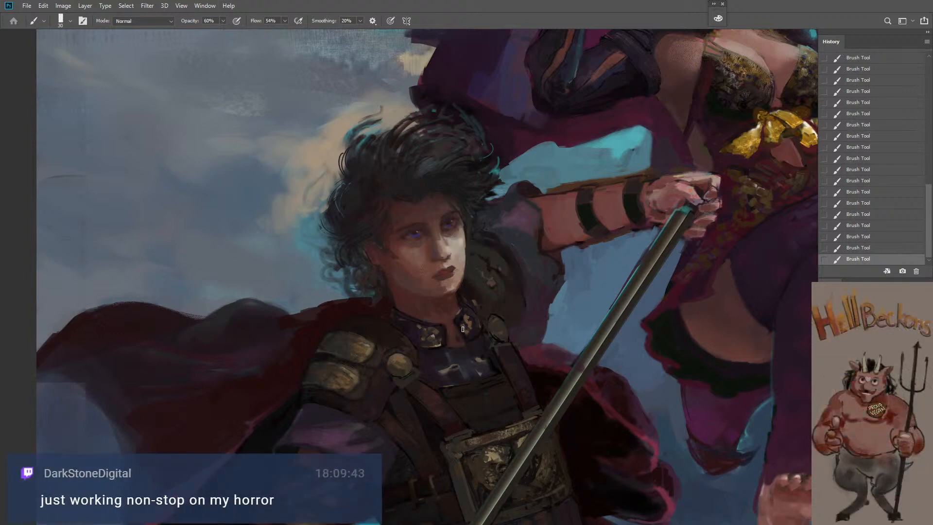
# Sample a dark tone from the warrior's collar and touch up the collar at 100% opacity with a small brush
pyautogui.press('0')
pyautogui.press('[')
pyautogui.press('[')
pyautogui.keyDown('alt'); pyautogui.click(432, 338); pyautogui.keyUp('alt')
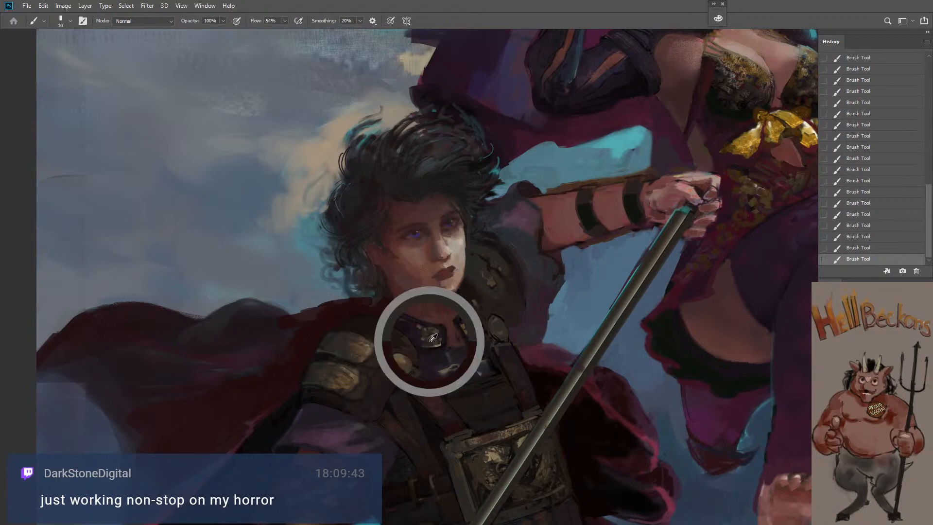
pyautogui.press(']')
pyautogui.press(']')
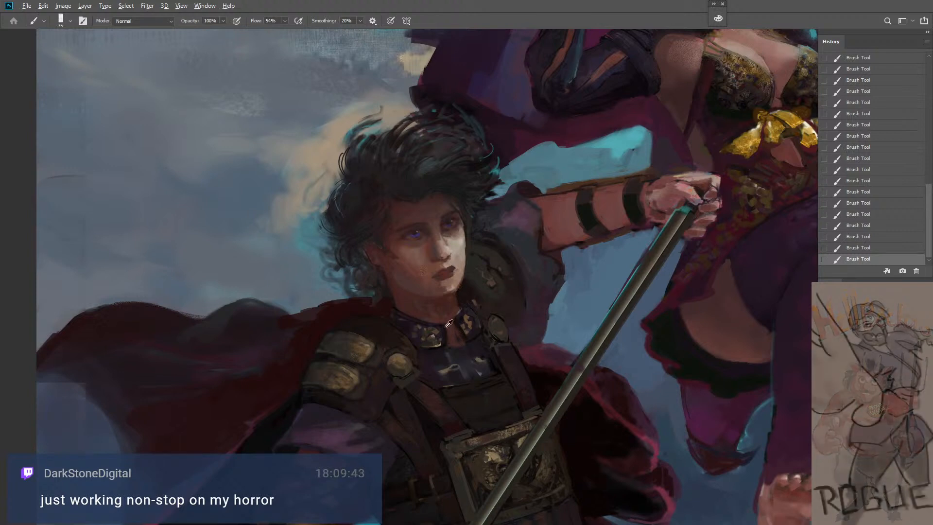
pyautogui.press('[')
pyautogui.press('[')
pyautogui.press('[')
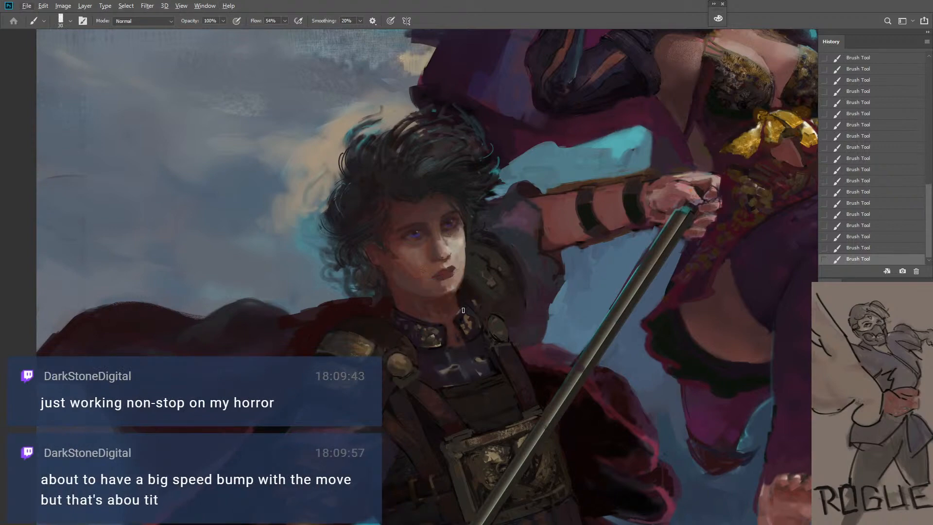
# Refine the upper edge of the warrior's collar against his neck with a finer brush
pyautogui.hotkey('ctrl', 'space')
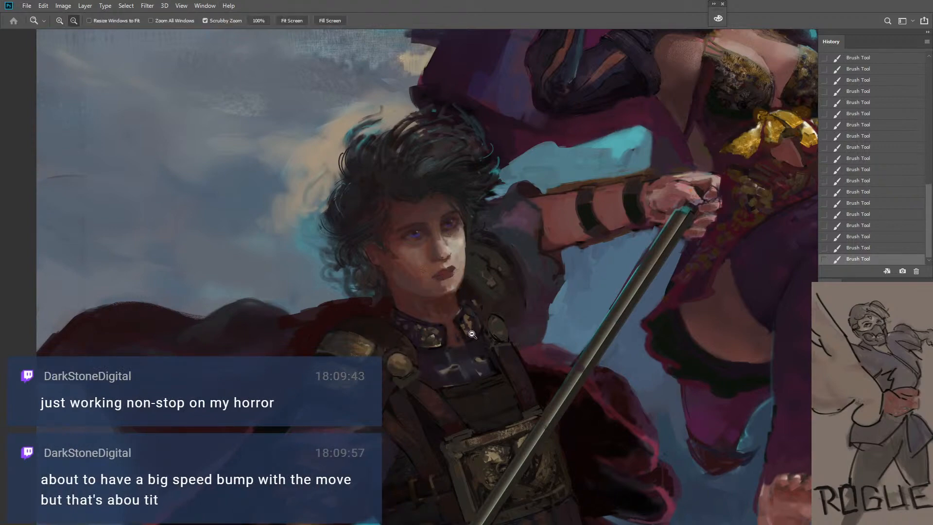
pyautogui.moveTo(472, 335); pyautogui.dragTo(429, 394)
pyautogui.moveTo(438, 354); pyautogui.dragTo(468, 321)
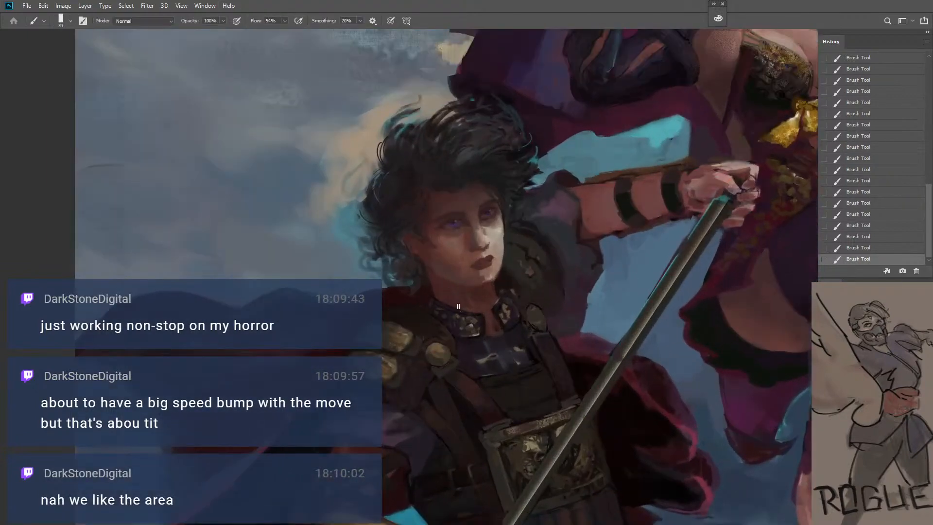
pyautogui.keyDown('alt'); pyautogui.click(461, 300); pyautogui.keyUp('alt')
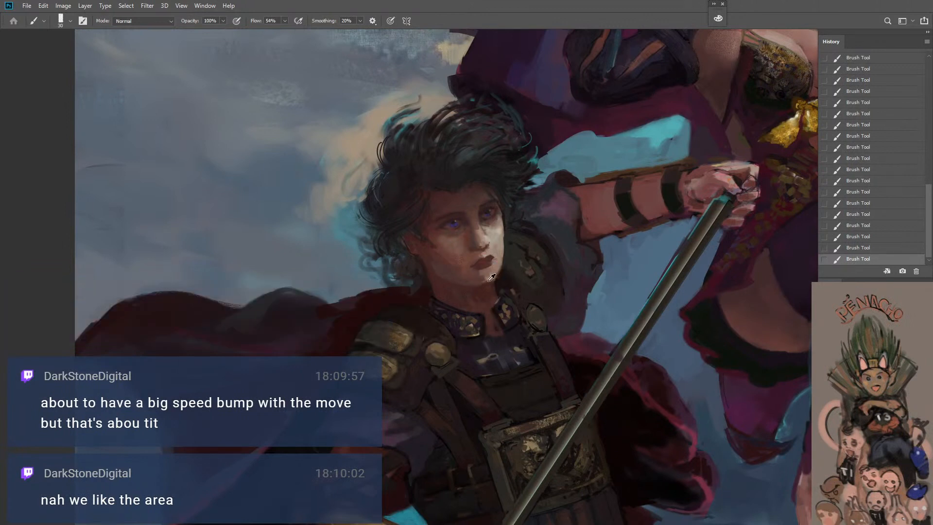
pyautogui.press('[')
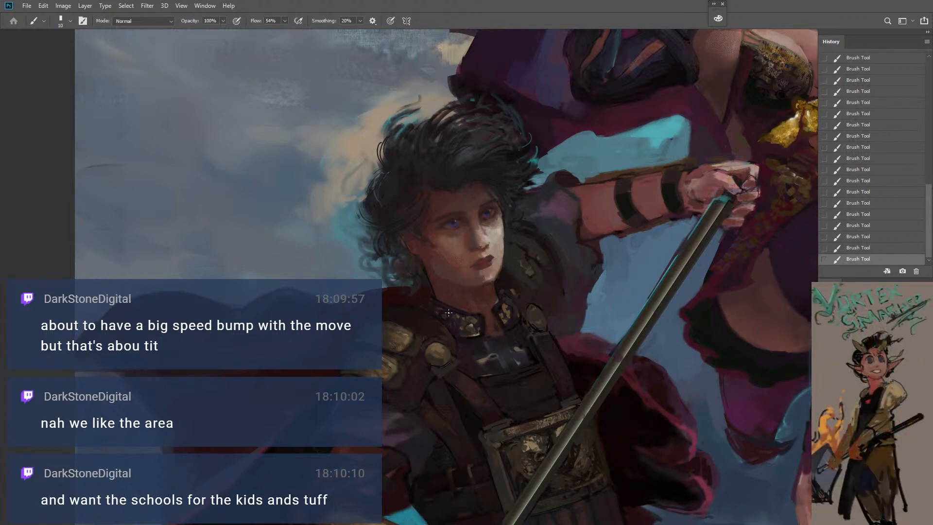
# Sample a dark hair tone above the warrior's ear and touch up the adjoining hair with a small brush
pyautogui.press(']')
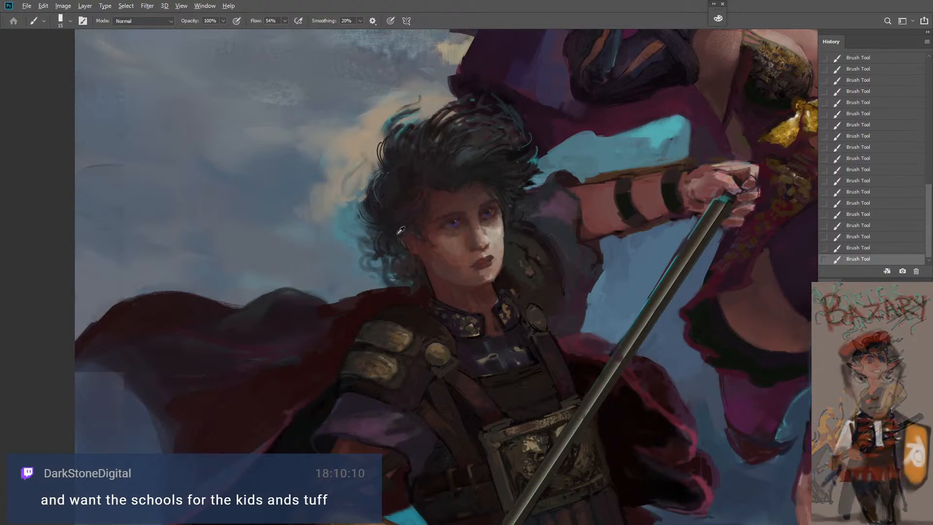
pyautogui.press('[')
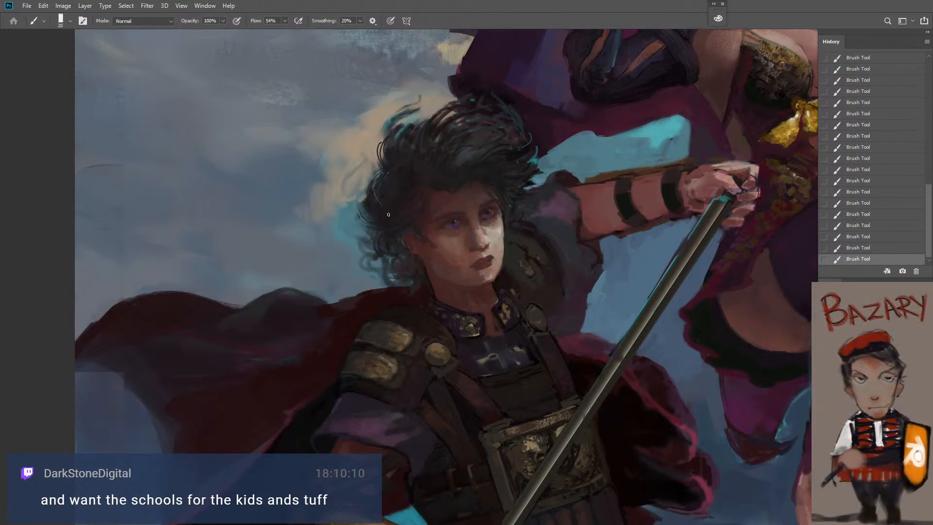
pyautogui.press('[')
pyautogui.press('[')
# Touch up the dark shoulder area behind the warrior's face with a larger brush
pyautogui.press('z')
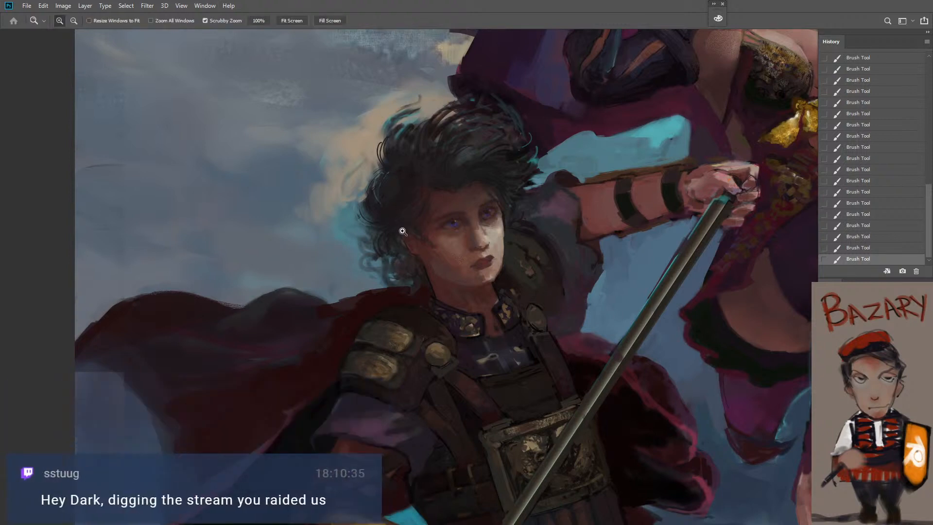
pyautogui.keyDown('alt'); pyautogui.click(410, 243); pyautogui.keyUp('alt')
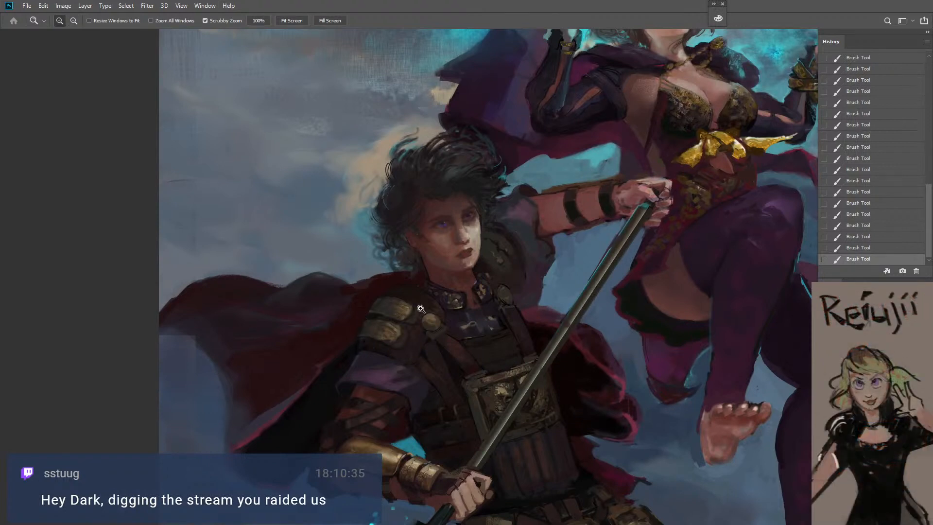
pyautogui.click(522, 227)
pyautogui.press('b')
pyautogui.press(']')
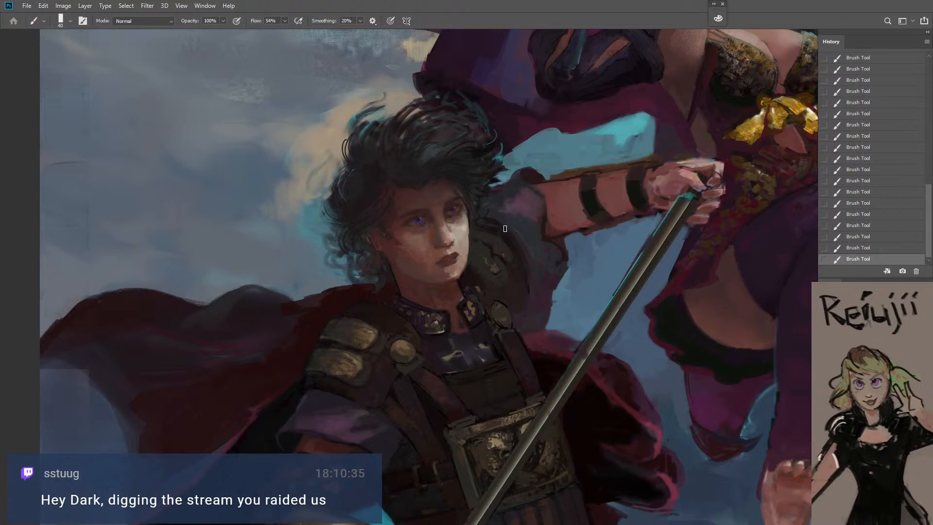
pyautogui.press(']')
pyautogui.press('alt')
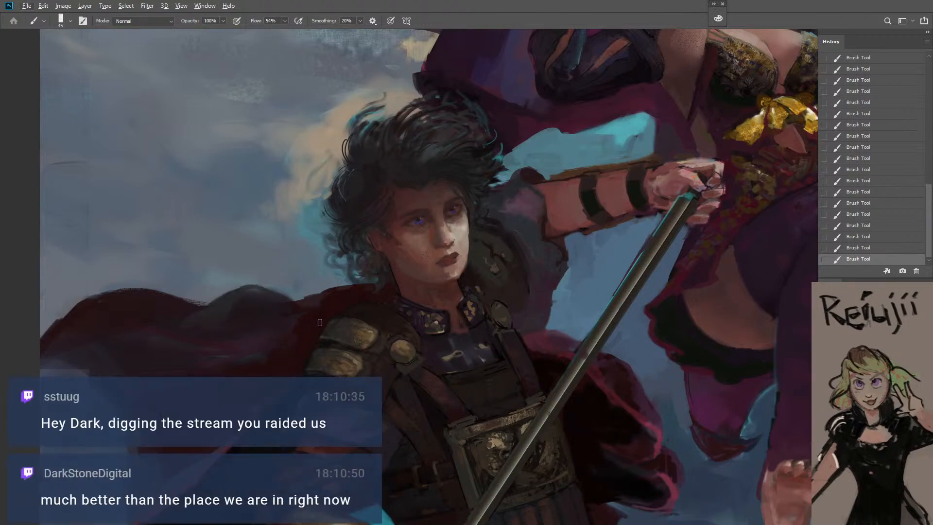
# Touch up the area between the spear shaft and the woman's skirt at 45% opacity, varying the brush size
pyautogui.press('z')
pyautogui.keyDown('alt'); pyautogui.click(320, 322); pyautogui.keyUp('alt')
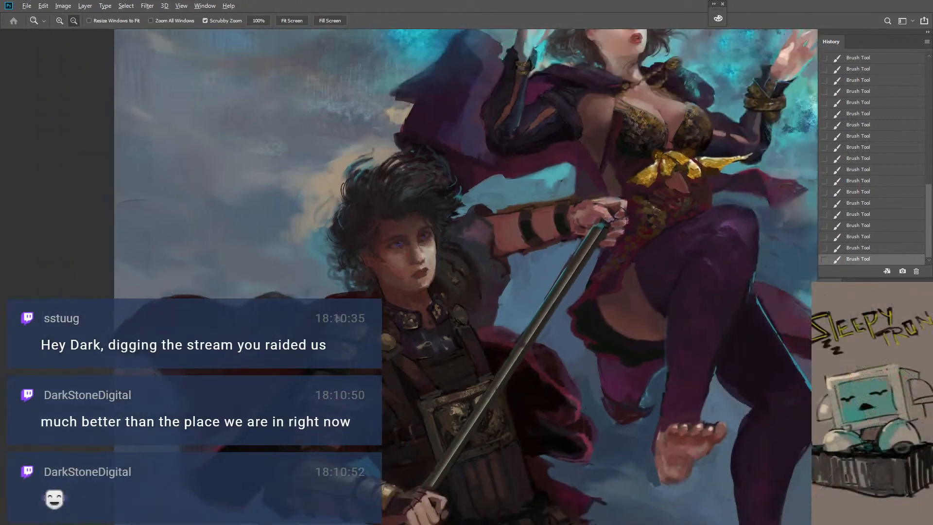
pyautogui.keyDown('alt'); pyautogui.click(339, 318); pyautogui.keyUp('alt')
pyautogui.press('space')
pyautogui.moveTo(407, 318); pyautogui.dragTo(451, 276)
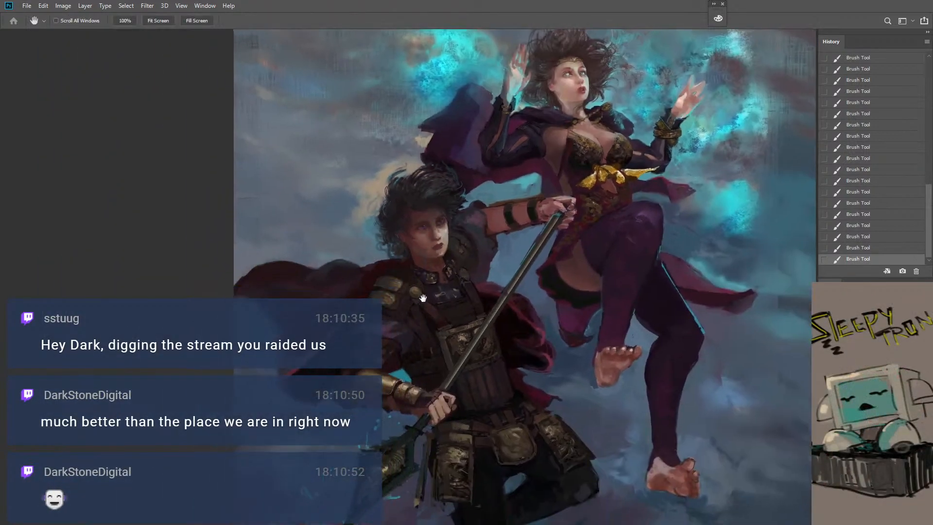
pyautogui.click(586, 245)
pyautogui.press('b')
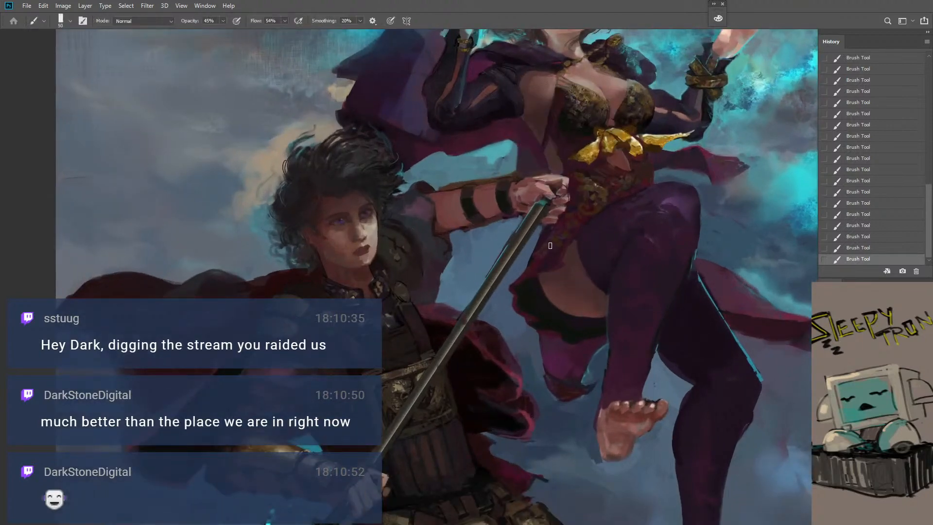
pyautogui.press(']')
pyautogui.press(']')
pyautogui.press(']')
pyautogui.press(']')
pyautogui.press(']')
pyautogui.press(']')
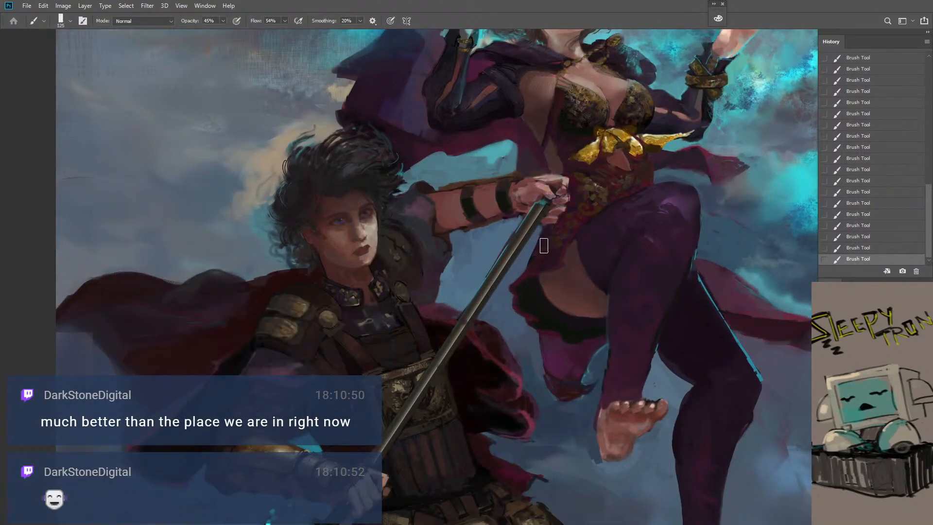
pyautogui.press('[')
pyautogui.press('[')
pyautogui.press('[')
pyautogui.press('[')
# Rework the warrior's ornate chest plate where the spear shaft crosses its upper edge, undoing the first stroke
pyautogui.press('z')
pyautogui.keyDown('alt'); pyautogui.click(524, 302); pyautogui.keyUp('alt')
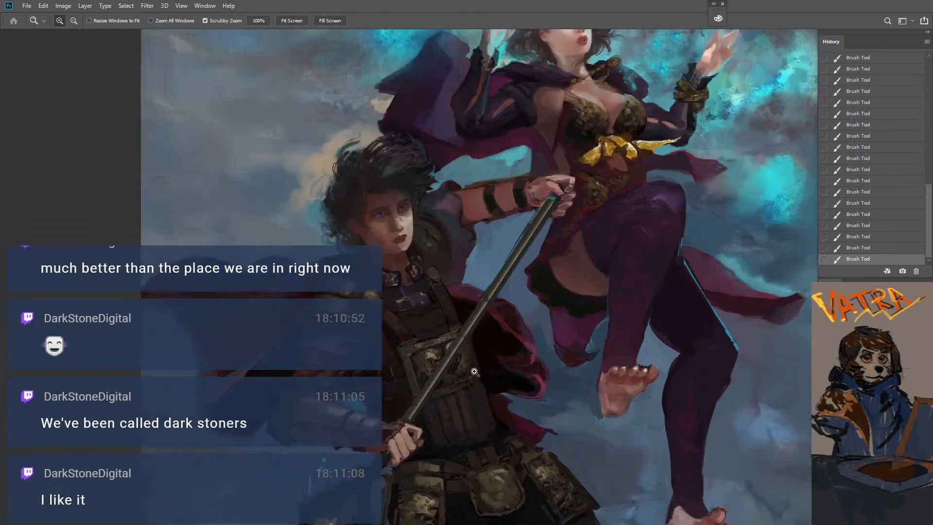
pyautogui.click(466, 350)
pyautogui.press('b')
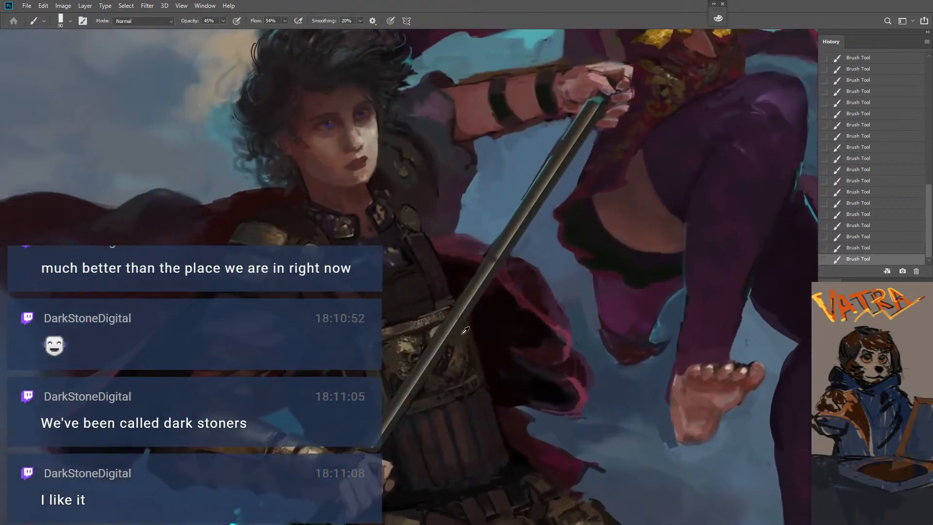
pyautogui.keyDown('alt'); pyautogui.click(453, 306); pyautogui.keyUp('alt')
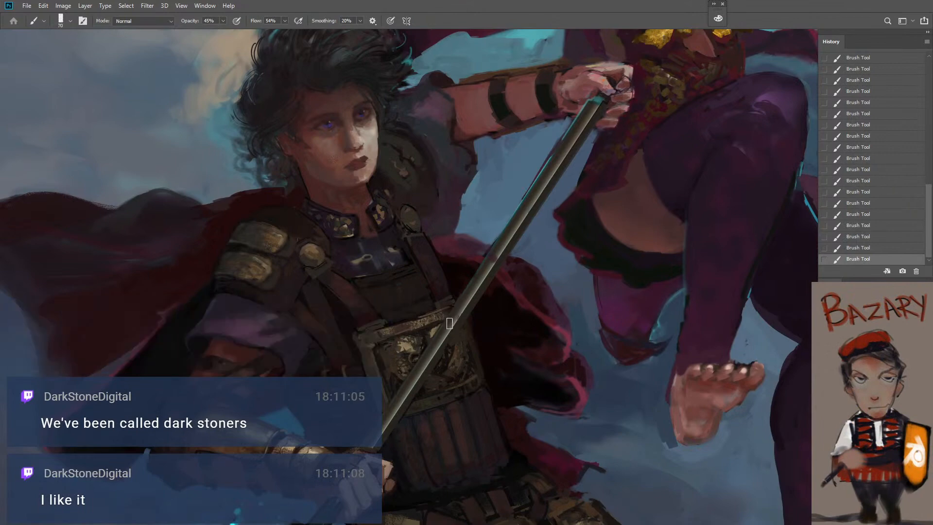
pyautogui.hotkey('ctrl', 'z')
pyautogui.moveTo(448, 313); pyautogui.dragTo(446, 307)
pyautogui.press('[')
# Try a stroke at 90% opacity along the armour above the ornate chest plate, then undo it and reduce the brush size
pyautogui.moveTo(489, 390)
pyautogui.mouseDown()
pyautogui.moveTo(449, 402)
pyautogui.moveTo(493, 351)
pyautogui.mouseUp()
pyautogui.click(493, 351)
pyautogui.press('b')
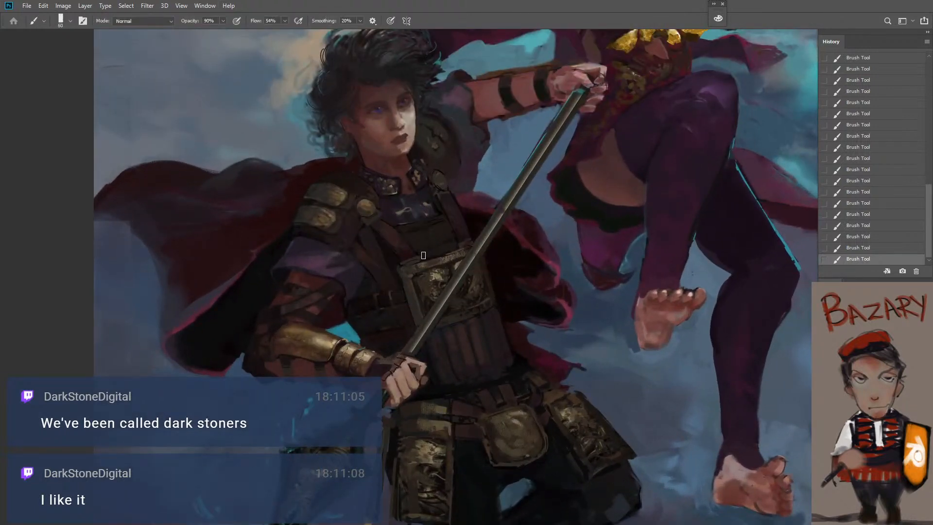
pyautogui.moveTo(423, 255); pyautogui.dragTo(451, 244)
pyautogui.hotkey('ctrl', 'z')
pyautogui.press('[')
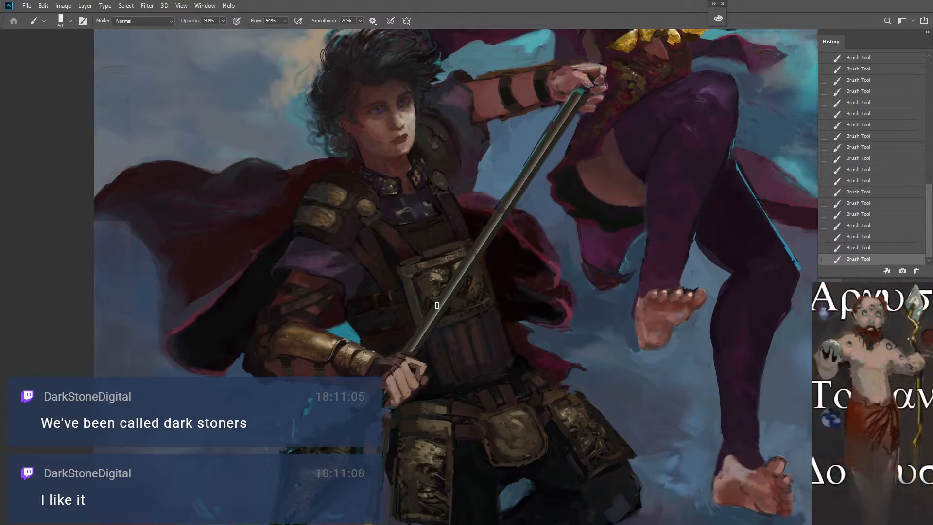
# Compare the chest plate with and without the last stroke and sample a colour from its lower edge
pyautogui.press('z')
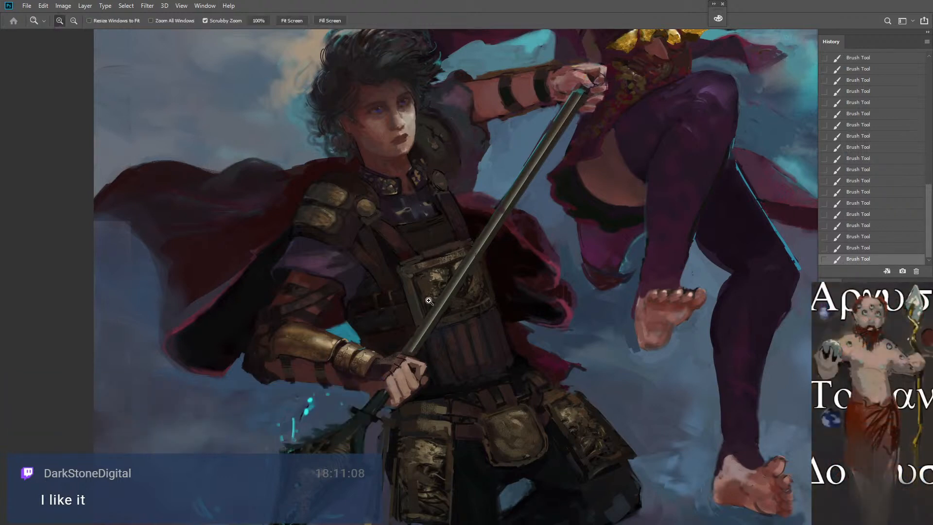
pyautogui.keyDown('alt'); pyautogui.click(430, 292); pyautogui.keyUp('alt')
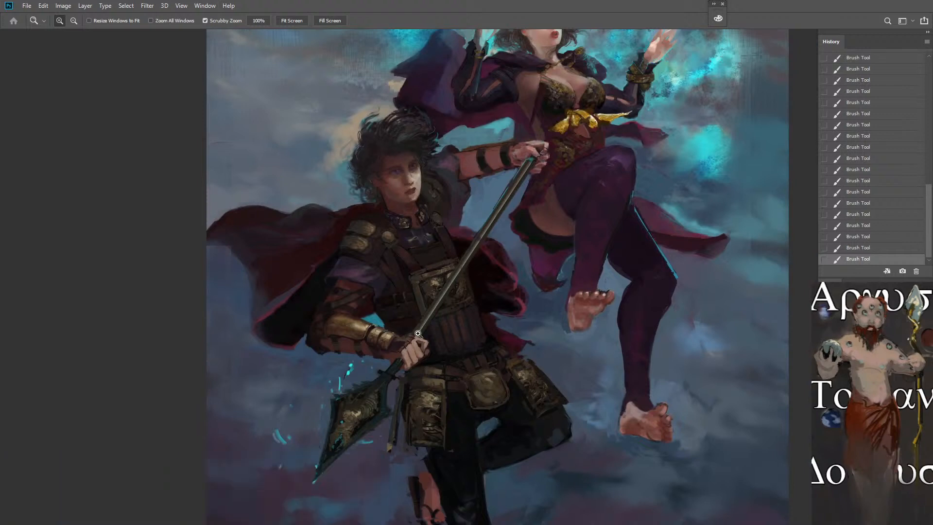
pyautogui.click(451, 327)
pyautogui.press('b')
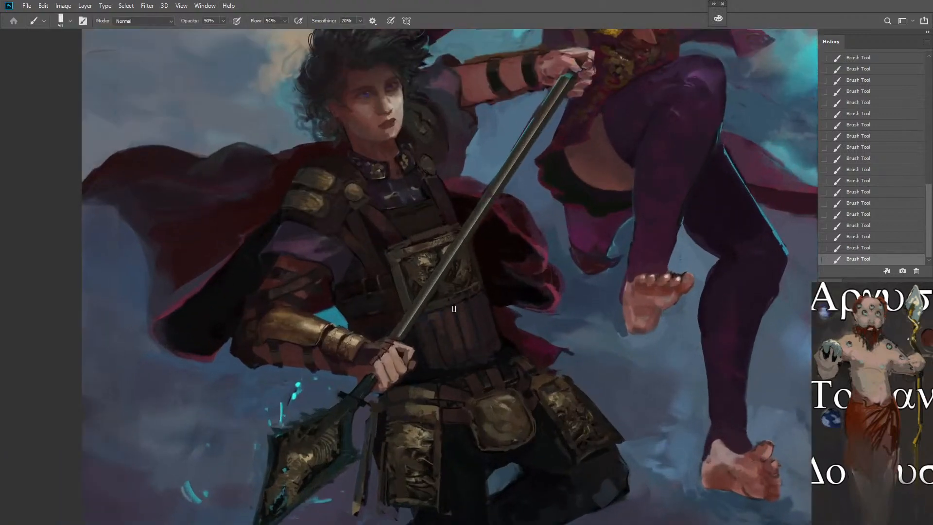
pyautogui.keyDown('alt'); pyautogui.click(447, 301); pyautogui.keyUp('alt')
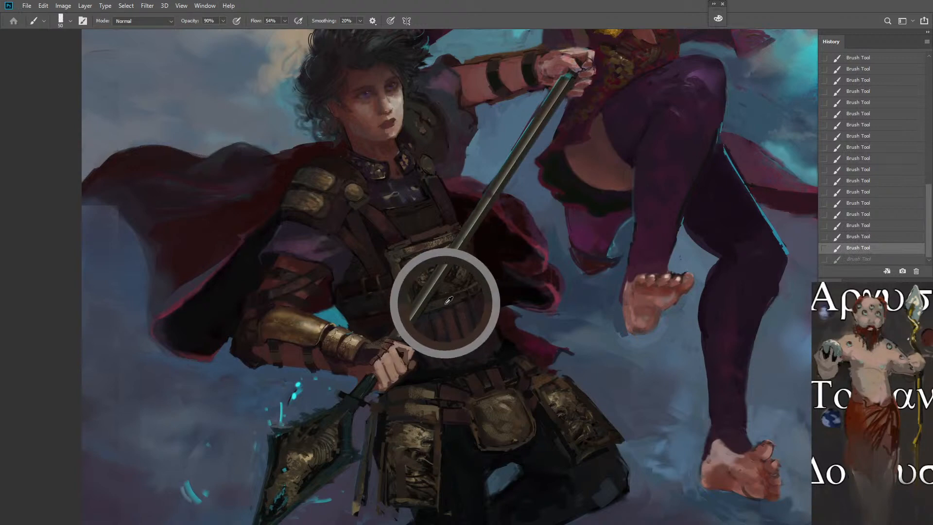
pyautogui.hotkey('ctrl', 'shift', 'z')
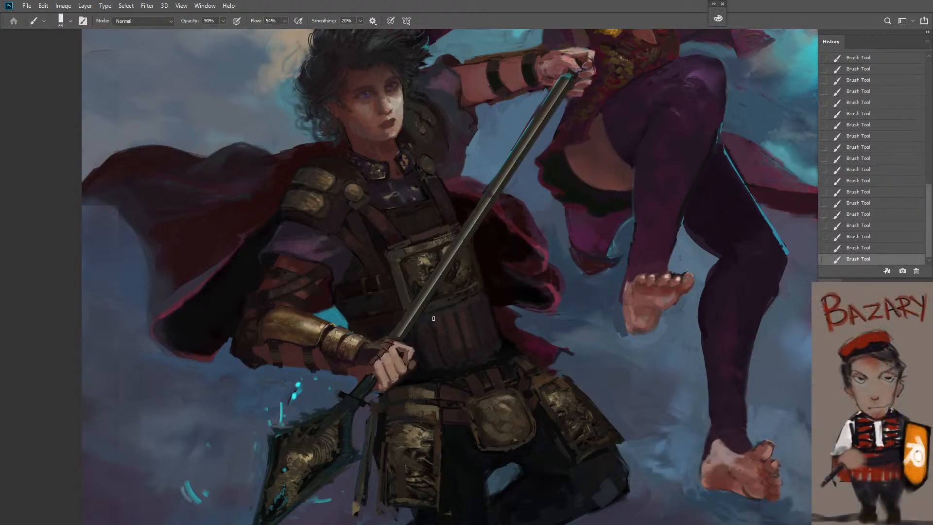
# Touch up the lower edge of the ornate chest plate at 23% opacity with a smaller brush, comparing strokes through undo and redo
pyautogui.press('2')
pyautogui.press('3')
pyautogui.hotkey('ctrl', 'z')
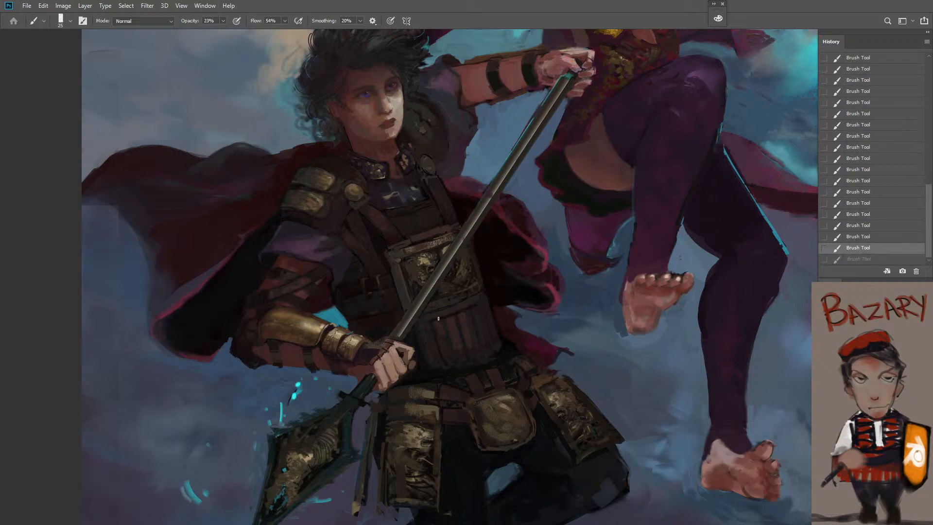
pyautogui.hotkey('ctrl', 'z')
pyautogui.hotkey('ctrl', 'shift', 'z')
pyautogui.hotkey('ctrl', 'shift', 'z')
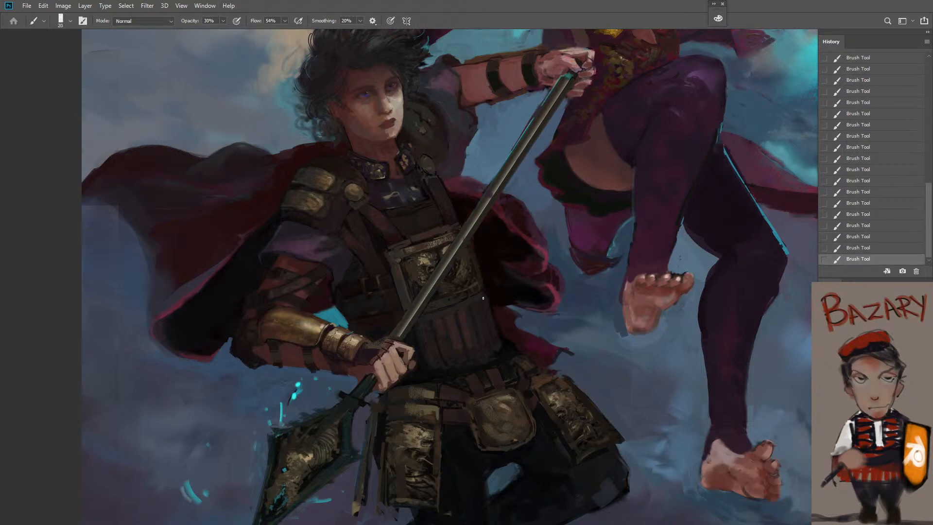
# Sample the brass colour of the warrior's forearm guard and set the brush to 20% opacity
pyautogui.press('z')
pyautogui.keyDown('alt'); pyautogui.click(473, 326); pyautogui.keyUp('alt')
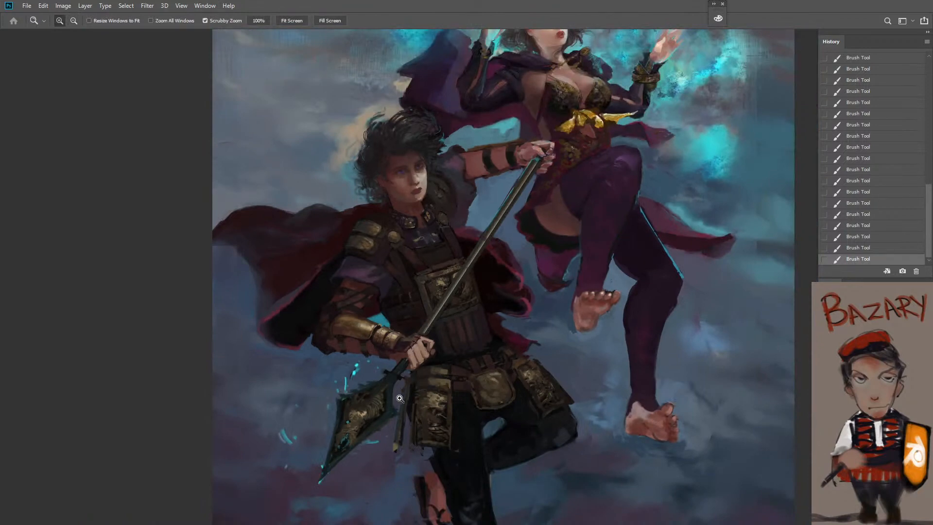
pyautogui.press('b')
pyautogui.keyDown('alt'); pyautogui.click(357, 322); pyautogui.keyUp('alt')
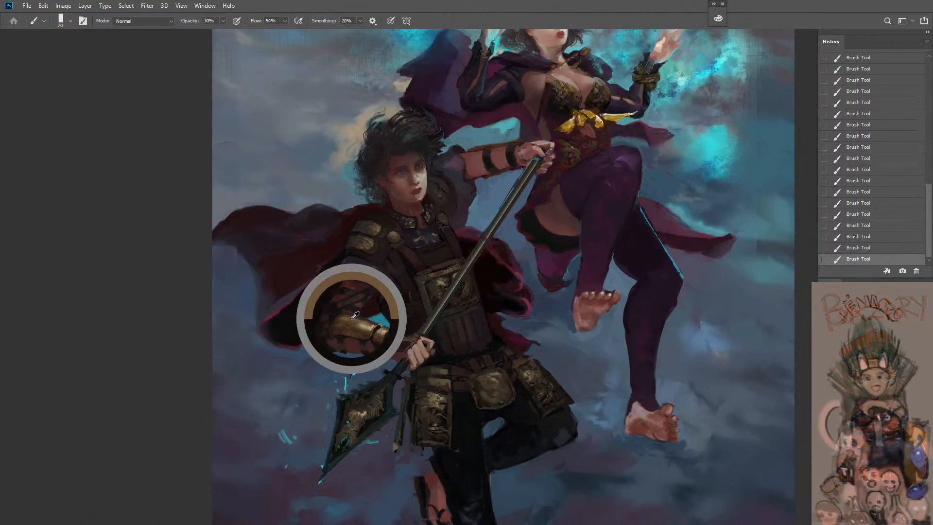
pyautogui.press('2')
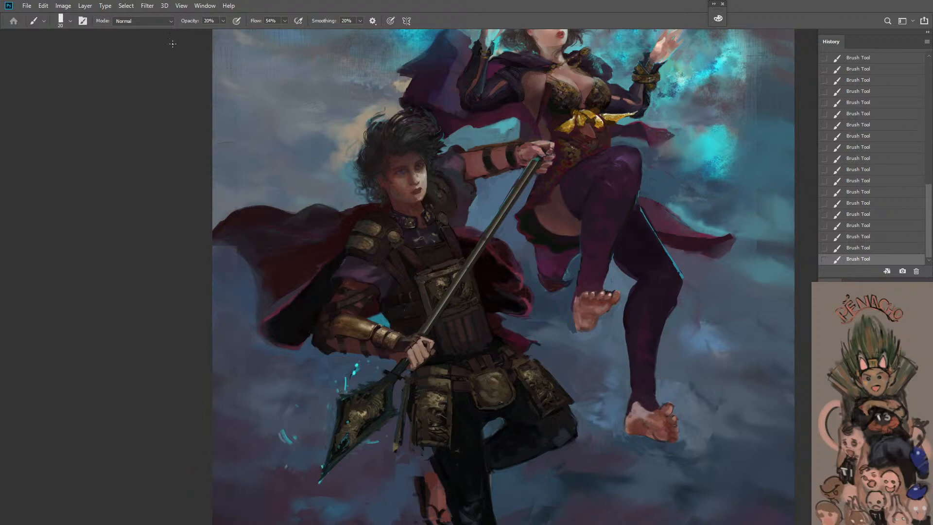
# Switch the brush to Color Dodge mode and set its size to 45 px
pyautogui.click(166, 23)
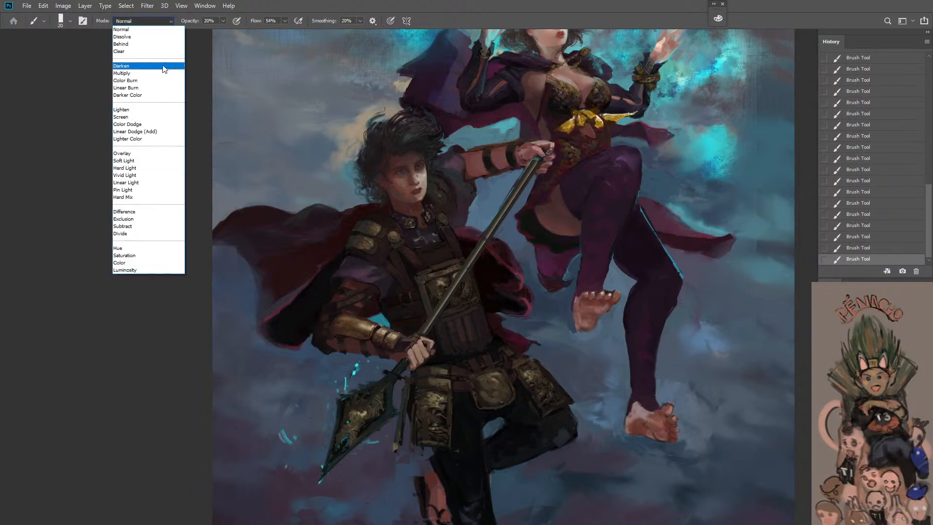
pyautogui.click(152, 124)
pyautogui.press(']')
pyautogui.press(']')
pyautogui.press(']')
pyautogui.press(']')
pyautogui.press(']')
pyautogui.press(']')
pyautogui.press(']')
pyautogui.press(']')
pyautogui.press(']')
pyautogui.press(']')
pyautogui.press(']')
pyautogui.press(']')
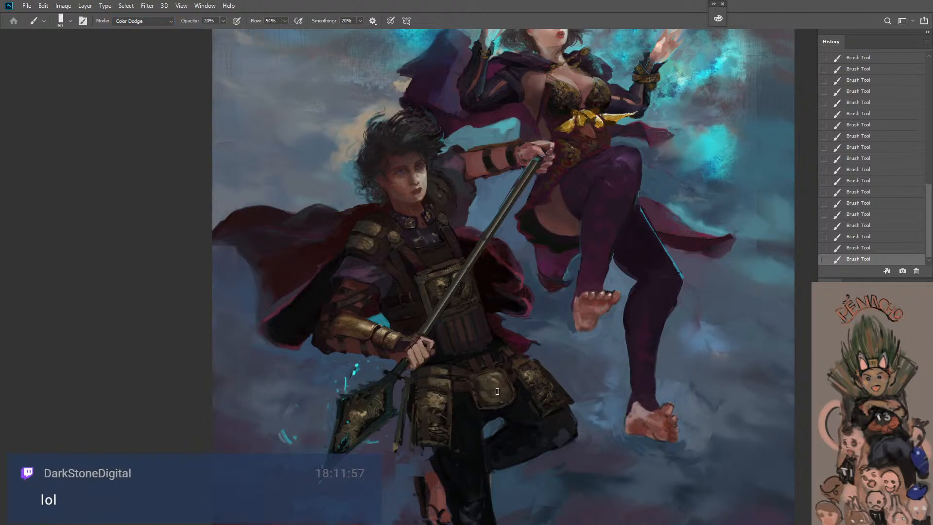
pyautogui.press('[')
pyautogui.press('[')
pyautogui.press('[')
pyautogui.press('[')
pyautogui.press('[')
# Choose the HR + TEX 1 brush and block brass highlights onto the central belt plate, undoing one stroke and varying the brush size
pyautogui.rightClick(522, 381)
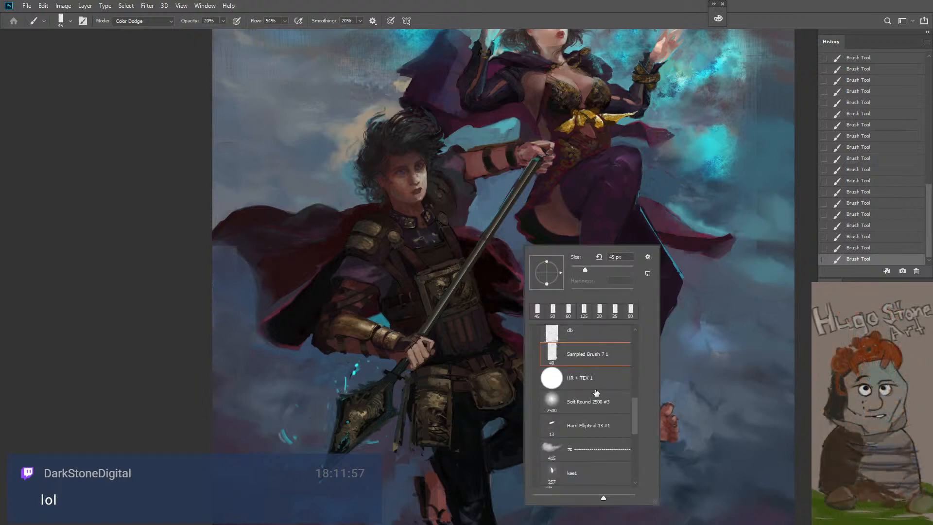
pyautogui.click(588, 384)
pyautogui.moveTo(482, 382)
pyautogui.mouseDown()
pyautogui.moveTo(506, 397)
pyautogui.moveTo(486, 382)
pyautogui.mouseUp()
pyautogui.hotkey('ctrl', 'z')
pyautogui.press(']')
pyautogui.press(']')
pyautogui.press(']')
pyautogui.press(']')
pyautogui.press('[')
pyautogui.press('[')
pyautogui.press('[')
pyautogui.press('[')
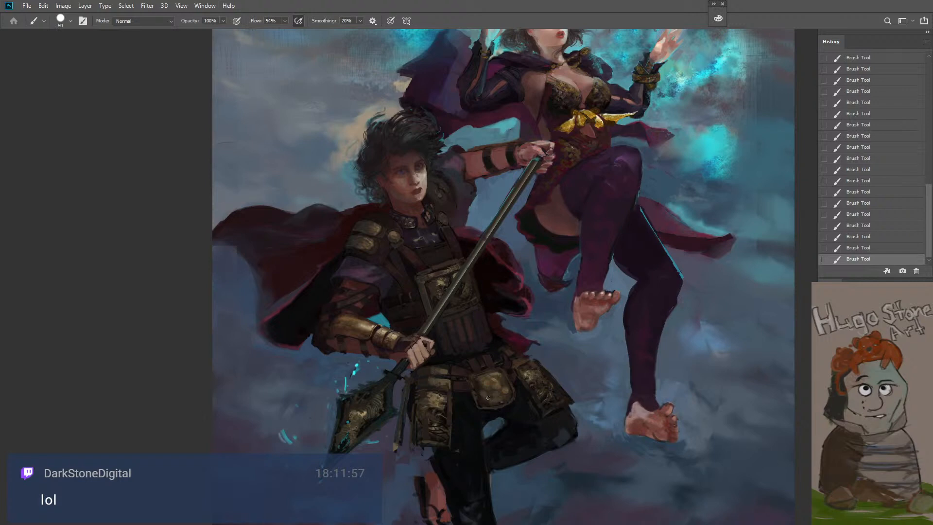
pyautogui.press('[')
# Paint finer marks across the upper part of the central belt plate with a smaller brush at 90% flow
pyautogui.hotkey('ctrl', 'space')
pyautogui.keyDown('ctrl'); pyautogui.click(516, 419); pyautogui.keyUp('ctrl')
pyautogui.hotkey('ctrl', 'space')
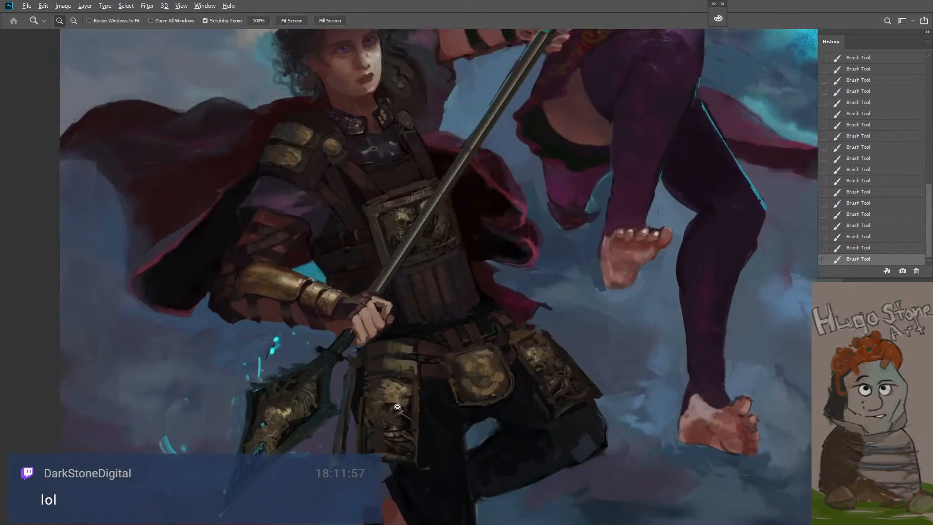
pyautogui.keyDown('ctrl'); pyautogui.click(438, 386); pyautogui.keyUp('ctrl')
pyautogui.keyDown('ctrl'); pyautogui.click(471, 392); pyautogui.keyUp('ctrl')
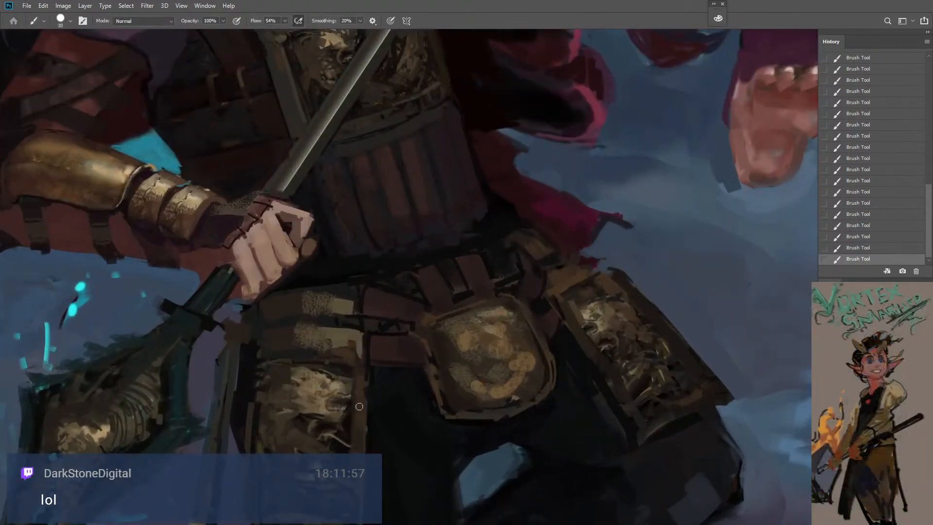
pyautogui.press('[')
pyautogui.press('[')
pyautogui.press(']')
pyautogui.press('9')
pyautogui.moveTo(487, 329); pyautogui.dragTo(506, 336)
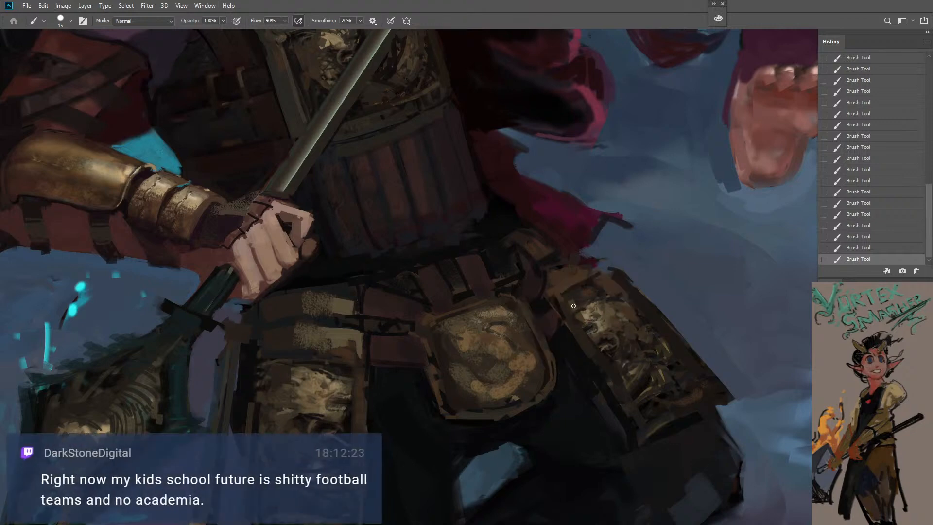
# Sample a light metal tone from the hip plate farther from the spear and paint highlights along the belt plate's upper edge
pyautogui.keyDown('alt'); pyautogui.click(588, 313); pyautogui.keyUp('alt')
pyautogui.keyDown('alt'); pyautogui.click(592, 324); pyautogui.keyUp('alt')
pyautogui.press('[')
pyautogui.moveTo(492, 314); pyautogui.dragTo(481, 316)
pyautogui.press(']')
pyautogui.press(']')
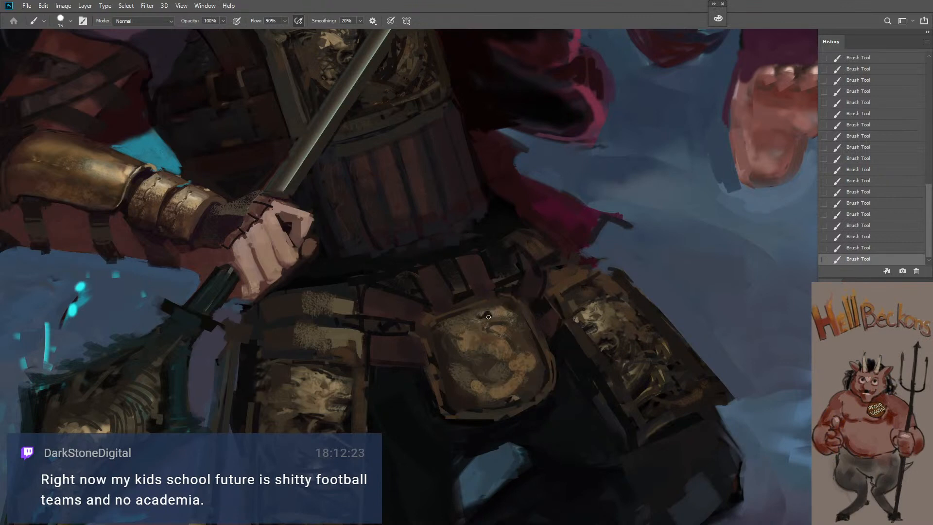
pyautogui.keyDown('alt'); pyautogui.click(497, 362); pyautogui.keyUp('alt')
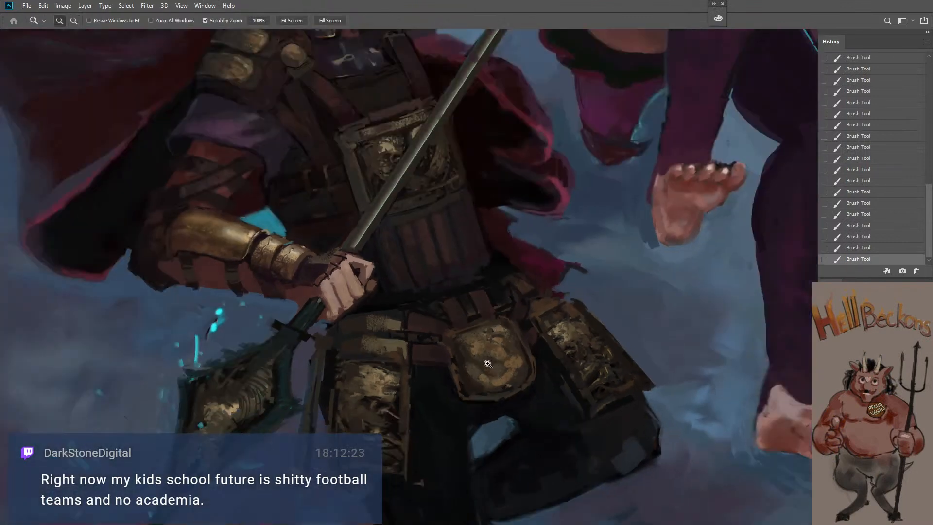
pyautogui.click(492, 410)
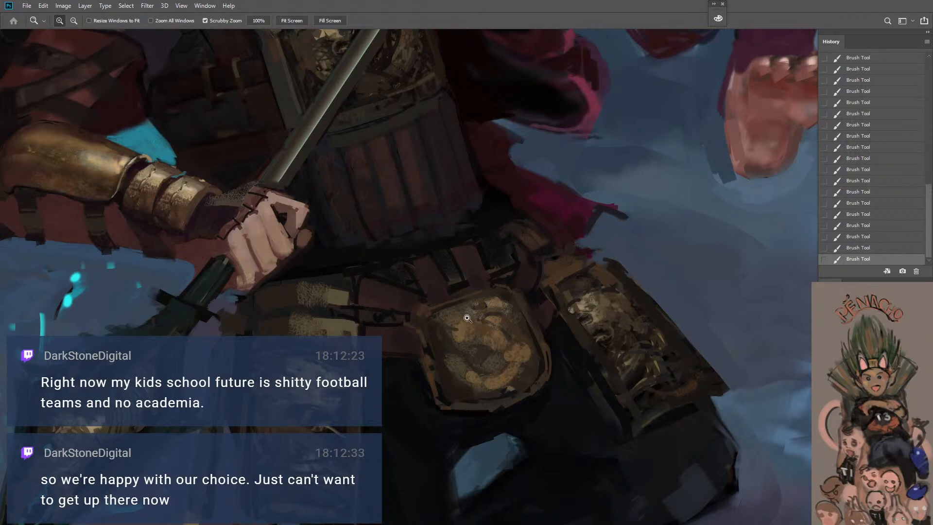
pyautogui.press('b')
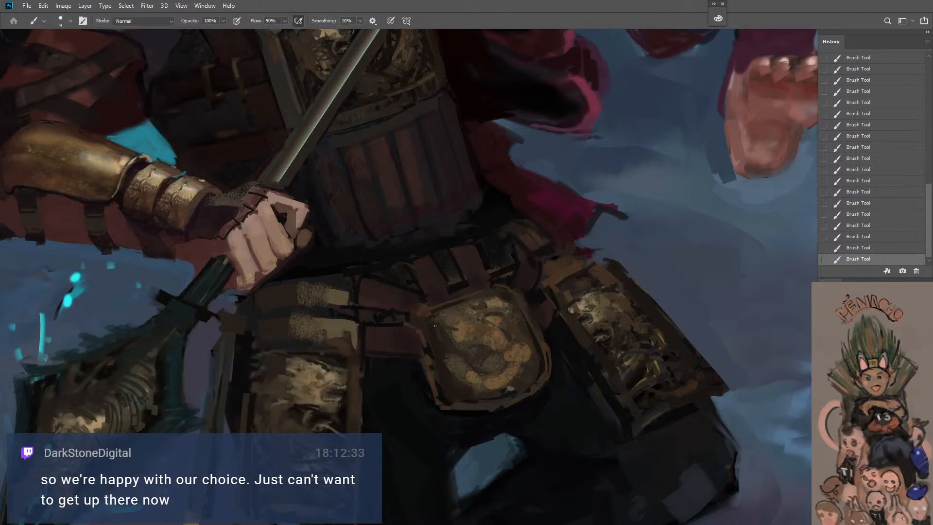
# Pick a very dark brown and draw thin engraved lines into the upper relief of the central belt plate
pyautogui.keyDown('alt'); pyautogui.click(491, 311); pyautogui.keyUp('alt')
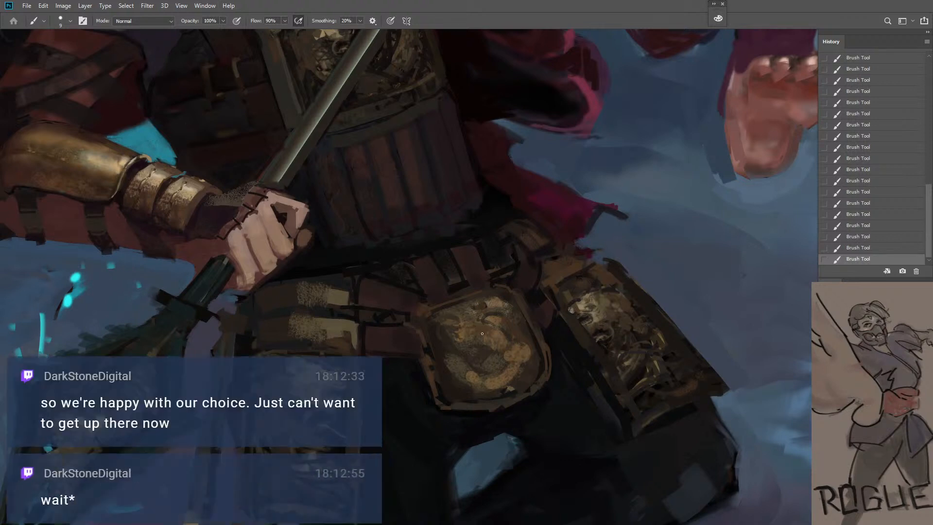
pyautogui.press('n')
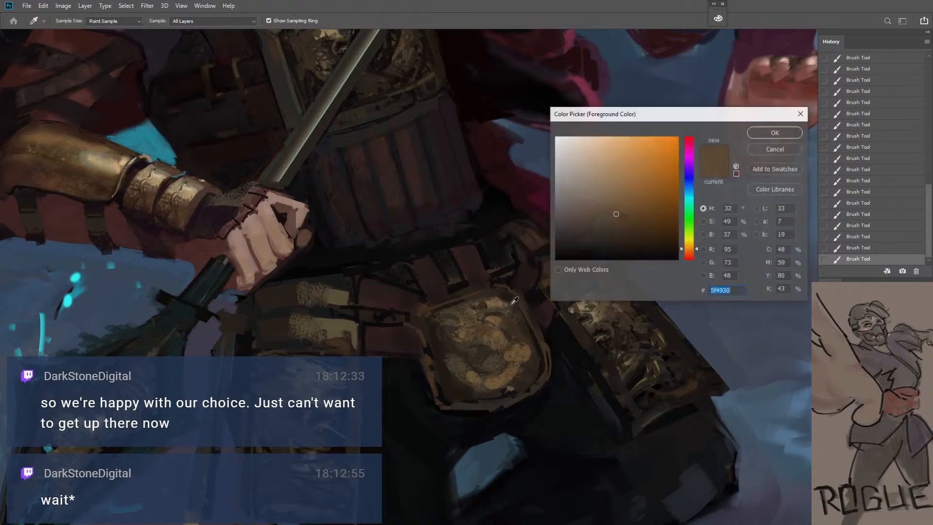
pyautogui.click(600, 255)
pyautogui.click(766, 133)
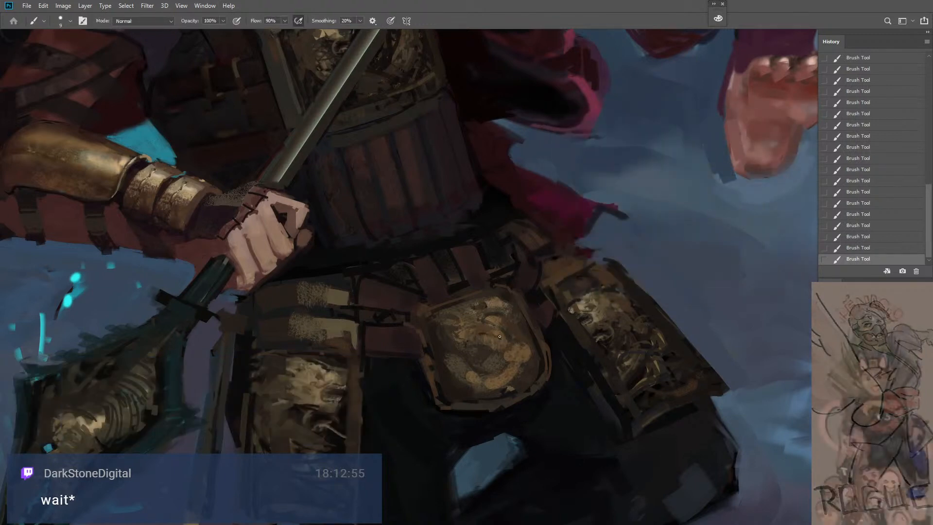
pyautogui.moveTo(452, 332)
pyautogui.mouseDown()
pyautogui.moveTo(464, 316)
pyautogui.moveTo(439, 313)
pyautogui.moveTo(471, 326)
pyautogui.mouseUp()
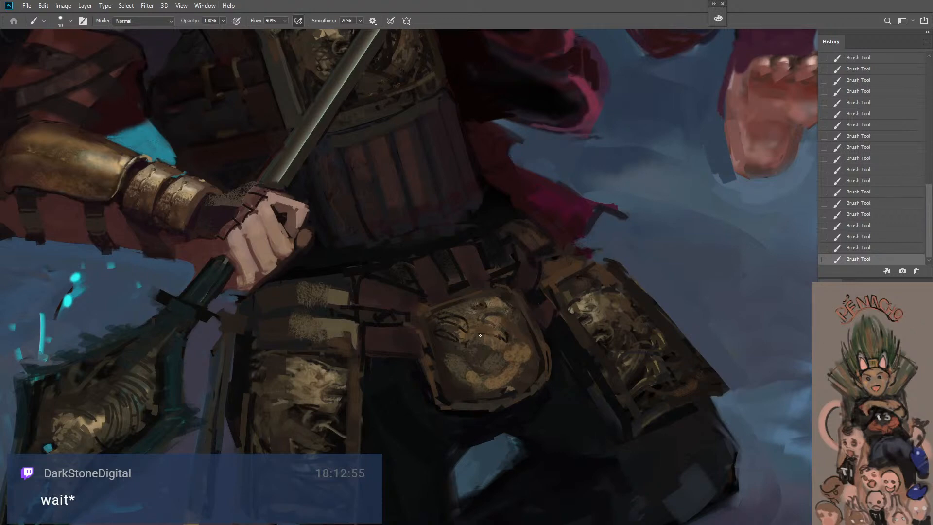
pyautogui.moveTo(480, 335); pyautogui.dragTo(456, 358)
# Carve the middle and lower relief of the central belt plate with sampled tones and a slightly larger brush
pyautogui.keyDown('alt'); pyautogui.click(483, 327); pyautogui.keyUp('alt')
pyautogui.press(']')
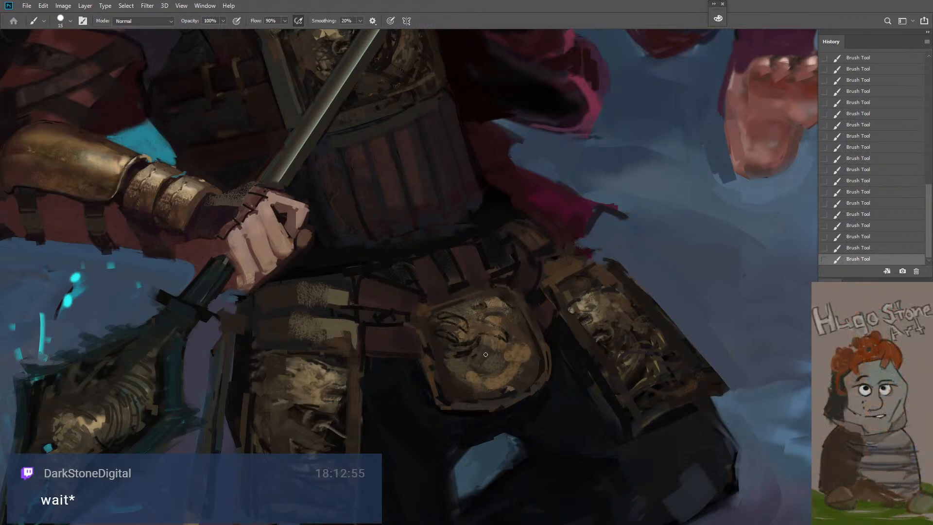
pyautogui.keyDown('alt'); pyautogui.click(464, 355); pyautogui.keyUp('alt')
pyautogui.moveTo(471, 360)
pyautogui.mouseDown()
pyautogui.moveTo(451, 362)
pyautogui.moveTo(463, 378)
pyautogui.mouseUp()
pyautogui.press(']')
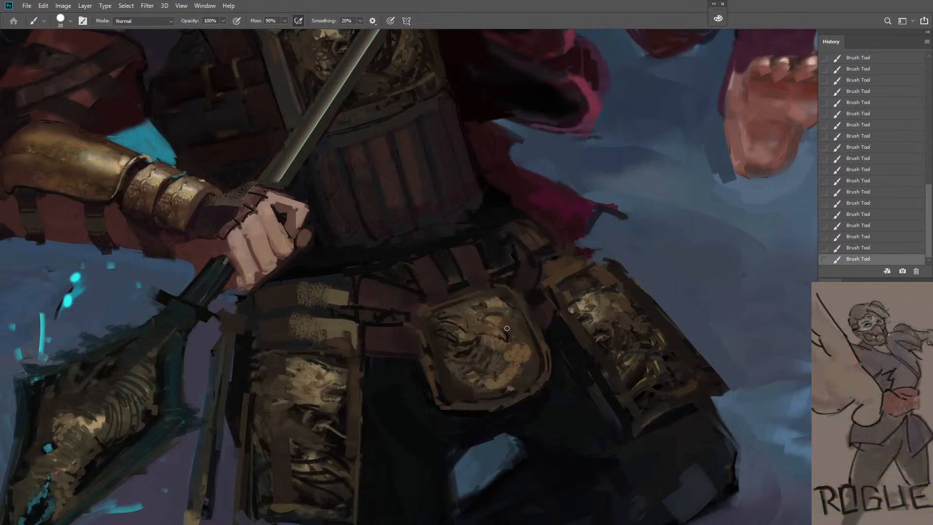
# Sample a bright tone from the neighbouring hip plate and paint fine highlights on the belt plate's upper relief
pyautogui.press('[')
pyautogui.press(']')
pyautogui.keyDown('alt'); pyautogui.click(588, 300); pyautogui.keyUp('alt')
pyautogui.press(']')
pyautogui.press('[')
pyautogui.moveTo(477, 330); pyautogui.dragTo(490, 329)
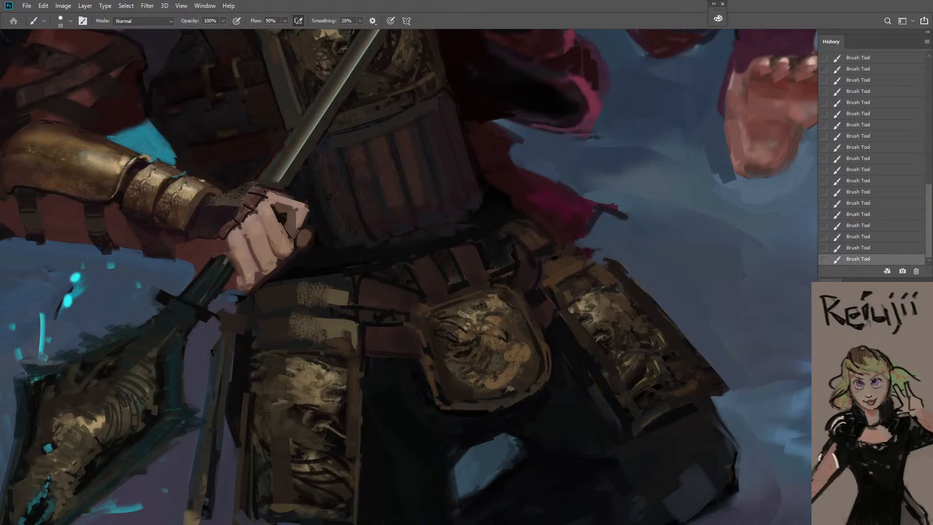
# Refine the ornament on the hip plate beside the spear and the belt plate with a small brush, lowering the flow to 80%
pyautogui.press(']')
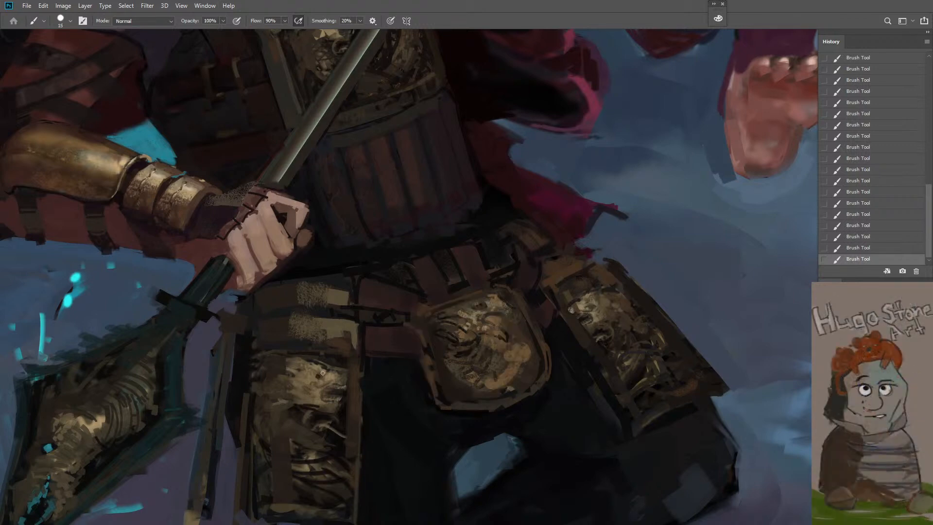
pyautogui.press('[')
pyautogui.press('[')
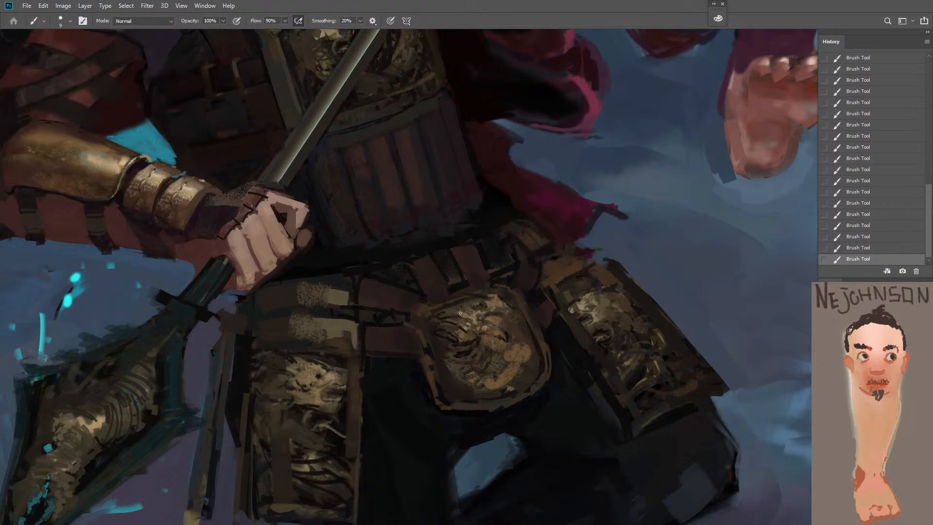
pyautogui.hotkey('shift', '8')
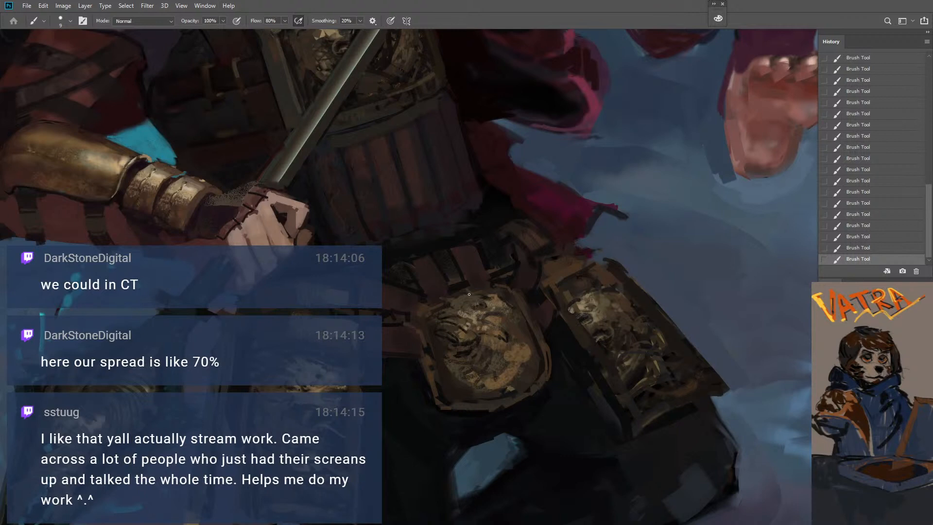
pyautogui.keyDown('ctrl'); pyautogui.keyDown('alt'); pyautogui.click(476, 335); pyautogui.keyUp('alt'); pyautogui.keyUp('ctrl')
pyautogui.keyDown('ctrl'); pyautogui.keyDown('alt'); pyautogui.click(477, 334); pyautogui.keyUp('alt'); pyautogui.keyUp('ctrl')
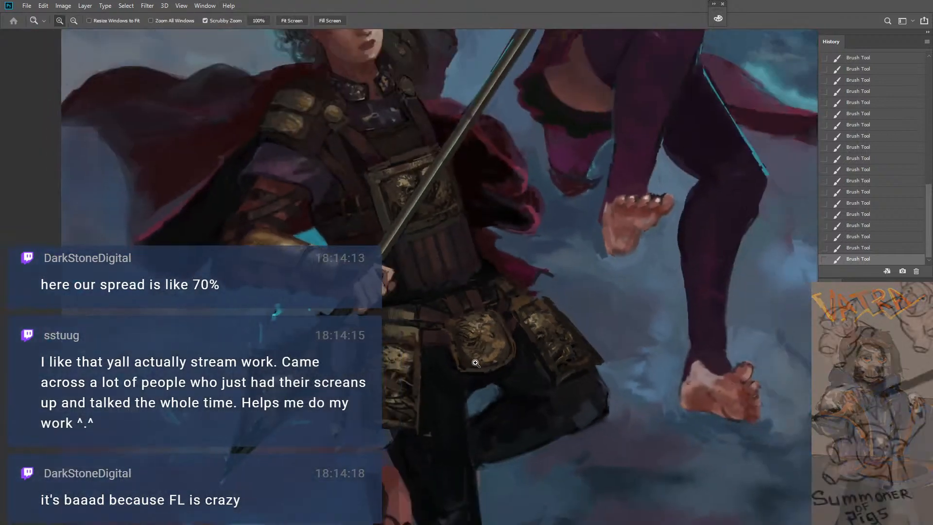
pyautogui.keyDown('ctrl'); pyautogui.click(475, 363); pyautogui.keyUp('ctrl')
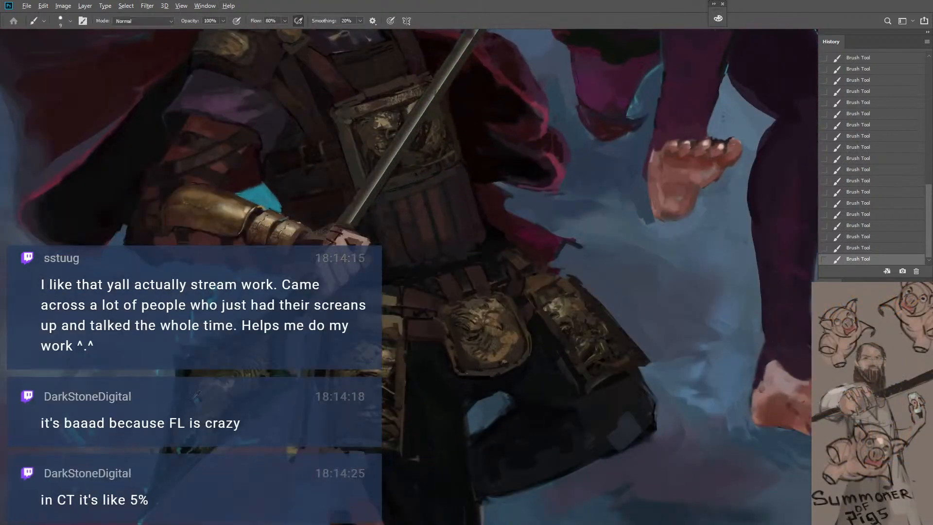
# Sample cyan from the spearhead and add a small cyan accent to the nearby hip plate at 100% flow
pyautogui.keyDown('alt'); pyautogui.click(196, 401); pyautogui.keyUp('alt')
pyautogui.press(']')
pyautogui.press(']')
pyautogui.press(']')
pyautogui.keyDown('alt'); pyautogui.click(198, 401); pyautogui.keyUp('alt')
pyautogui.hotkey('shift', '0')
pyautogui.press('[')
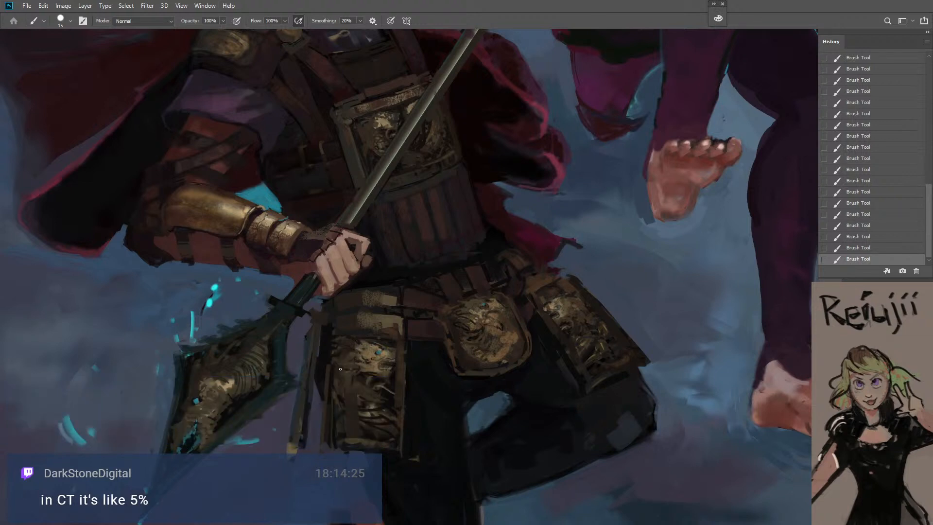
pyautogui.keyDown('alt'); pyautogui.click(379, 303); pyautogui.keyUp('alt')
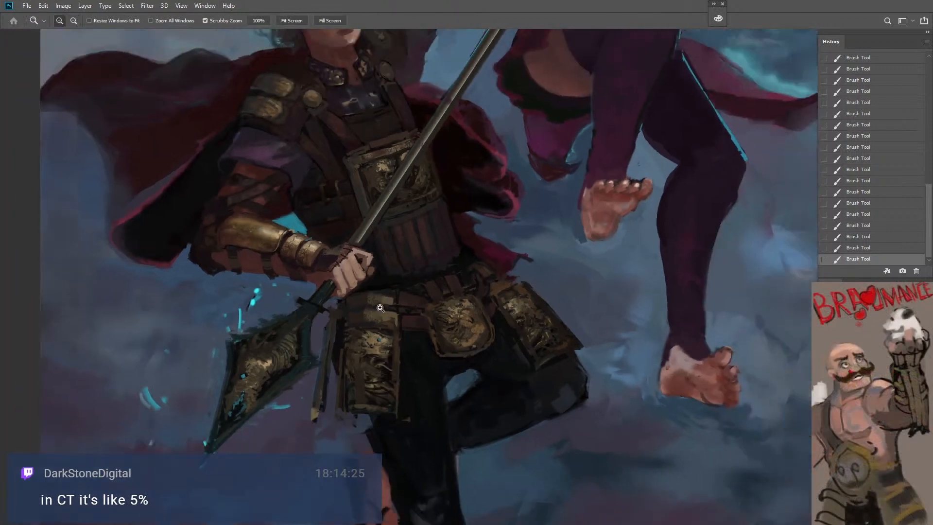
# Paint the leather straps on the warrior's upper arm above the golden bracer, enlarging the brush to size 50
pyautogui.moveTo(374, 283); pyautogui.dragTo(400, 314)
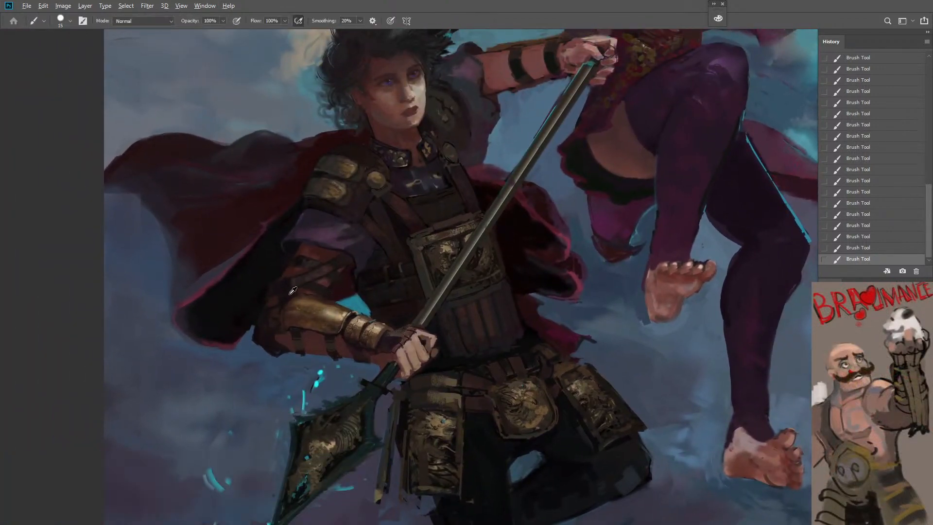
pyautogui.press(']')
pyautogui.press(']')
pyautogui.press(']')
pyautogui.press(']')
pyautogui.keyDown('alt'); pyautogui.click(318, 273); pyautogui.keyUp('alt')
pyautogui.press(']')
pyautogui.hotkey('ctrl', 'z')
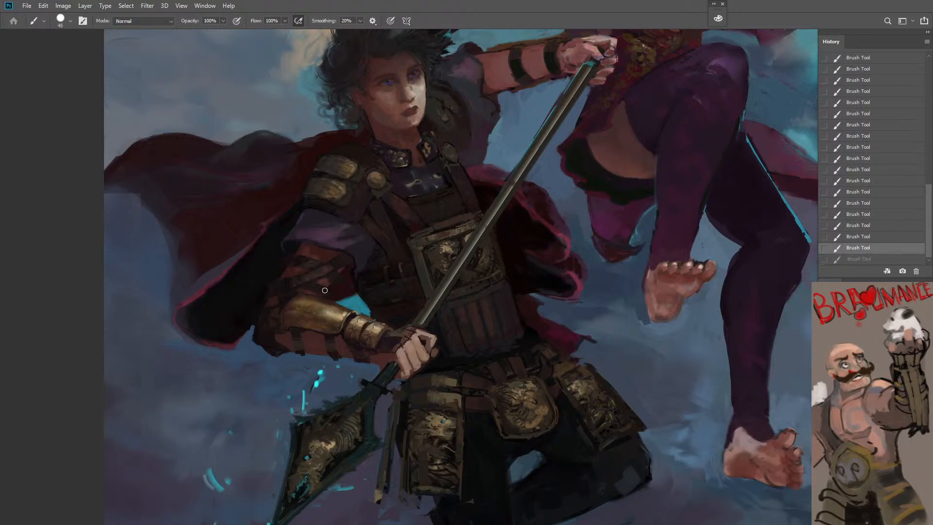
pyautogui.moveTo(325, 290); pyautogui.dragTo(341, 291)
pyautogui.press('[')
pyautogui.press(']')
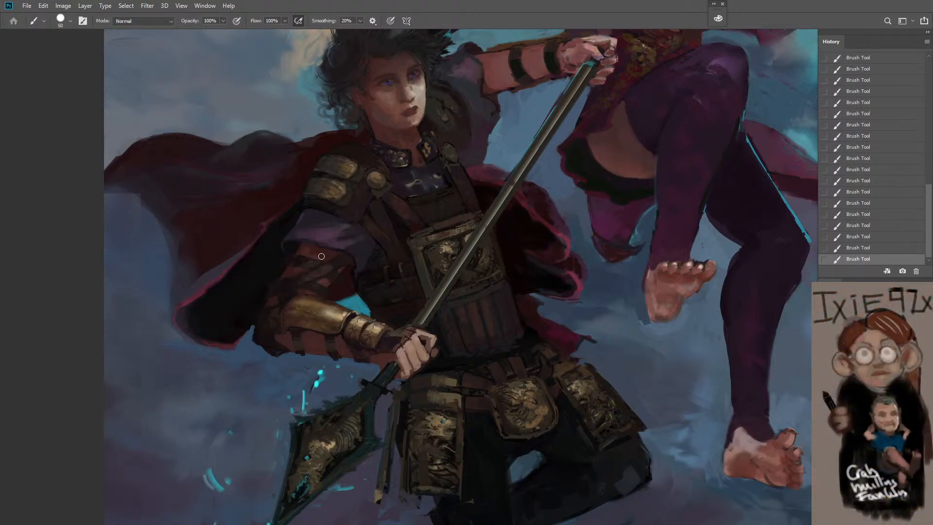
# Refine the relief and upper rim of the chest plate behind the spear shaft with a brush of size 20
pyautogui.press('[')
pyautogui.press('[')
pyautogui.press('[')
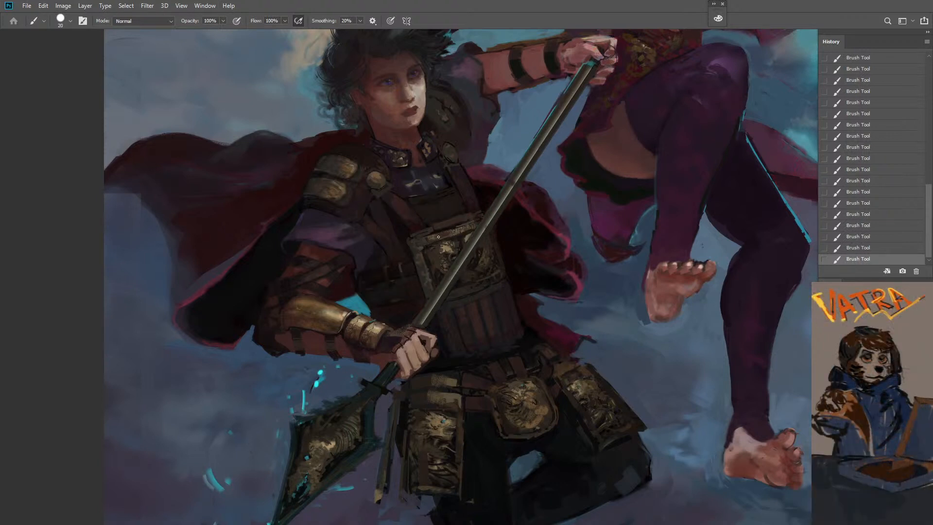
pyautogui.press('[')
pyautogui.press(']')
# Try a brush stroke beside the upper edge of the central belt plate and undo it
pyautogui.press('z')
pyautogui.moveTo(476, 311); pyautogui.dragTo(453, 319)
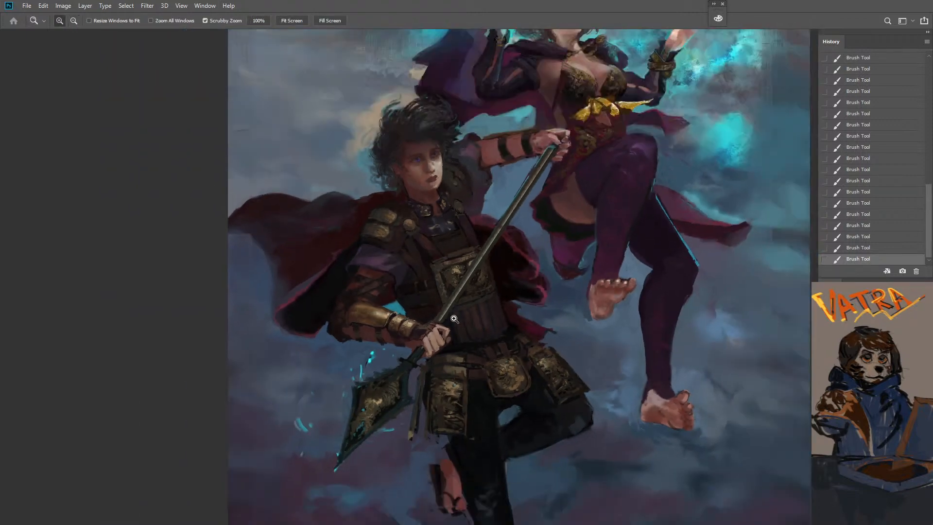
pyautogui.click(559, 416)
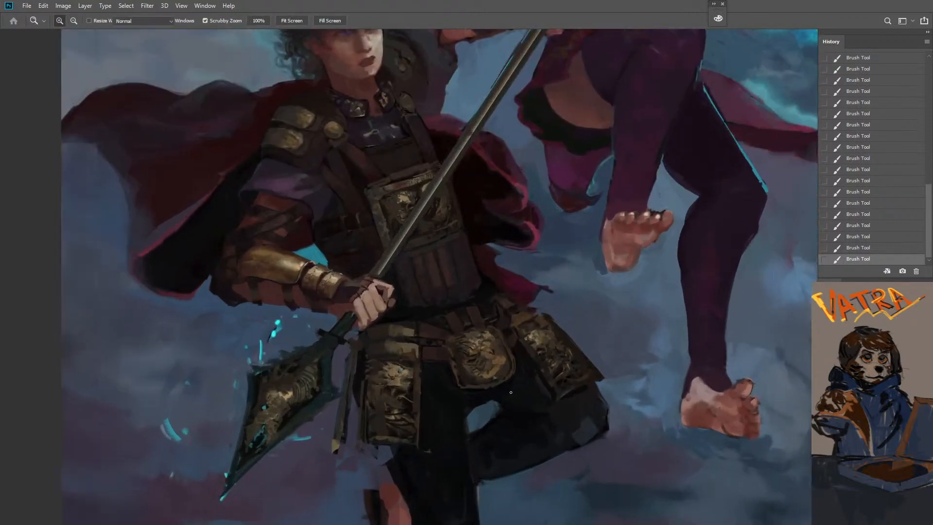
pyautogui.press('b')
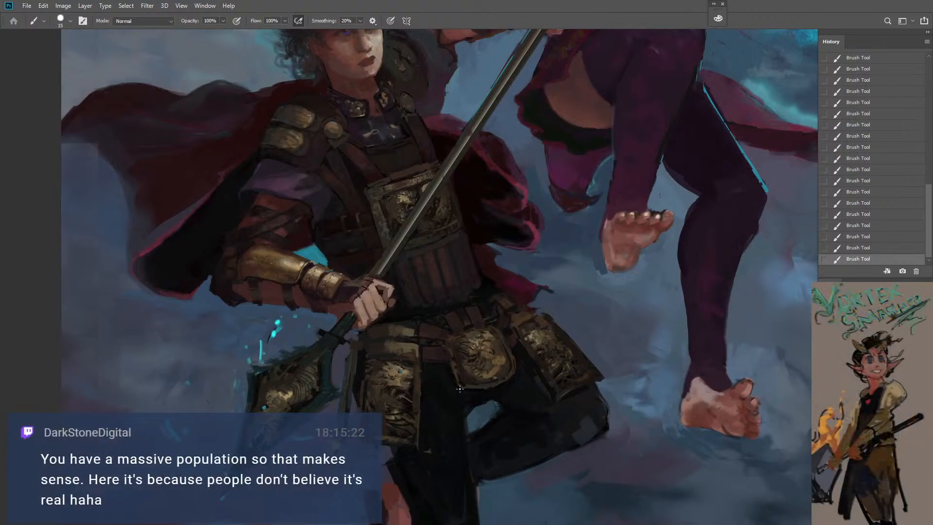
pyautogui.press(']')
pyautogui.moveTo(490, 330); pyautogui.dragTo(504, 344)
pyautogui.hotkey('ctrl', 'z')
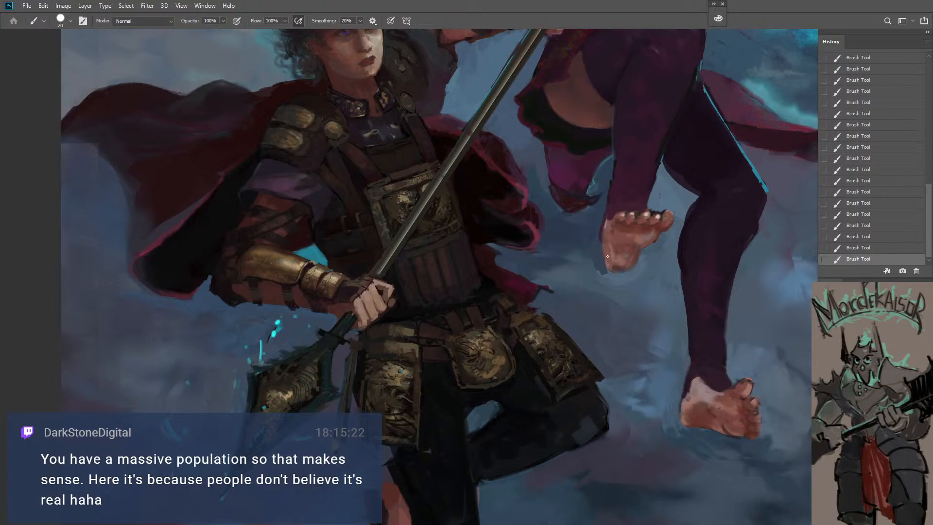
# Sample skin tones from the sorceress's raised foot and paint the warrior's hand gripping the spear with a larger brush
pyautogui.keyDown('alt'); pyautogui.click(639, 225); pyautogui.keyUp('alt')
pyautogui.press(']')
pyautogui.press(']')
pyautogui.press(']')
pyautogui.press(']')
pyautogui.moveTo(356, 299); pyautogui.dragTo(360, 309)
pyautogui.press('[')
pyautogui.press('[')
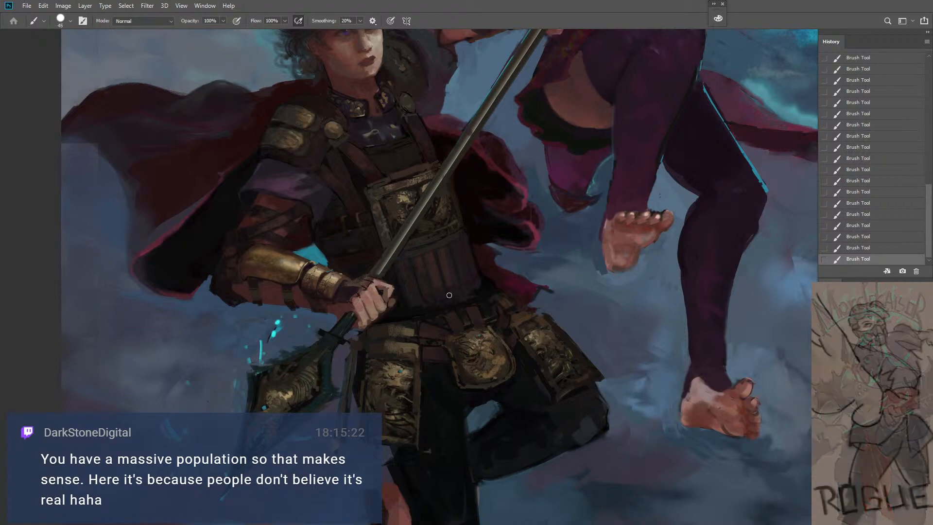
pyautogui.keyDown('alt'); pyautogui.click(642, 240); pyautogui.keyUp('alt')
pyautogui.press('[')
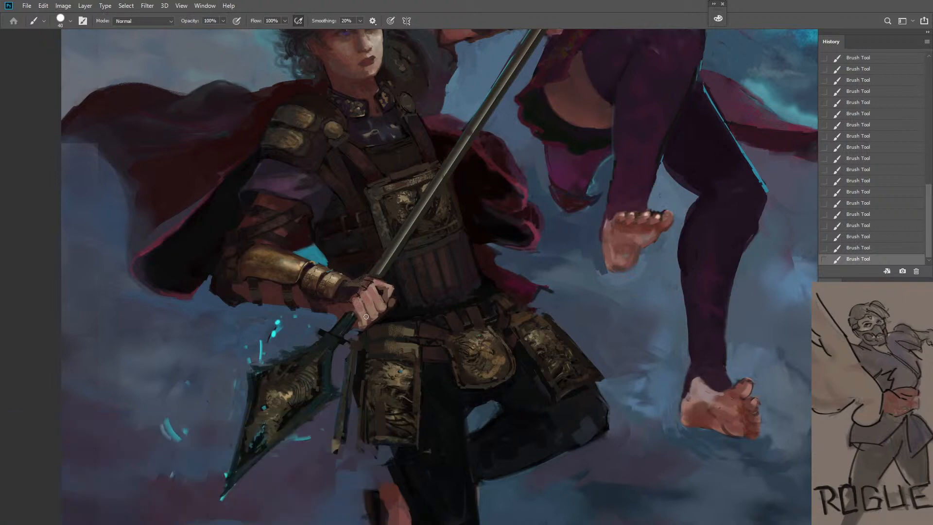
# Sample gold from the spearhead's ornament and extend the relief towards its upper part with a brush of size 20
pyautogui.press('[')
pyautogui.keyDown('alt'); pyautogui.click(275, 394); pyautogui.keyUp('alt')
pyautogui.moveTo(279, 389)
pyautogui.mouseDown()
pyautogui.moveTo(284, 383)
pyautogui.moveTo(292, 394)
pyautogui.moveTo(306, 378)
pyautogui.moveTo(294, 370)
pyautogui.mouseUp()
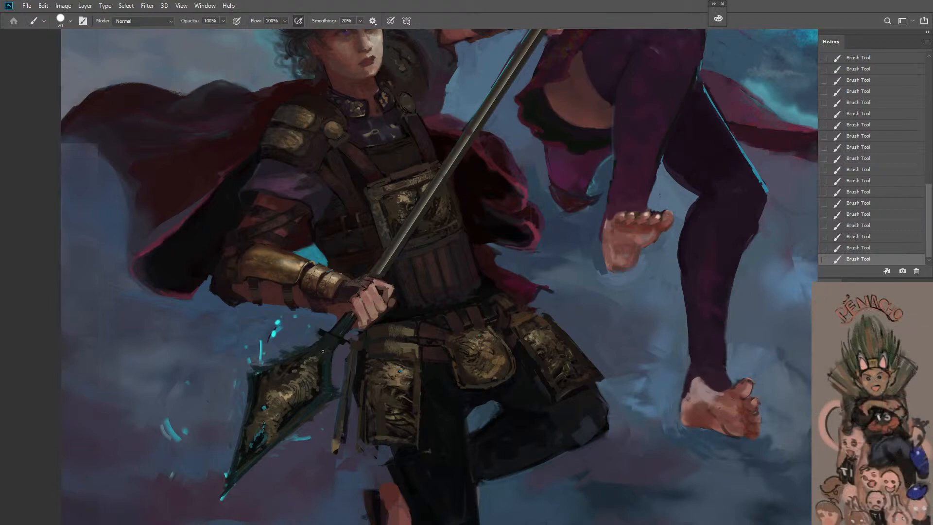
pyautogui.press('z')
pyautogui.moveTo(321, 387); pyautogui.dragTo(306, 430)
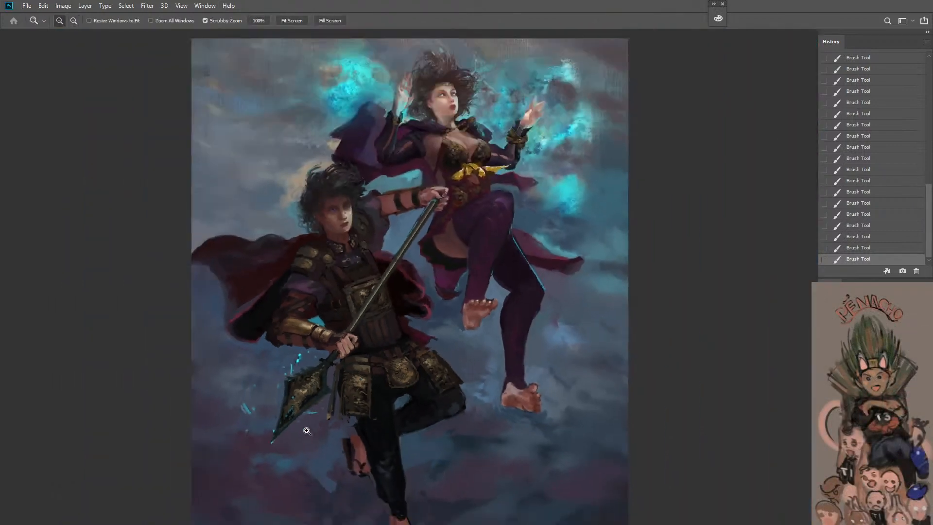
# Define the spearhead's lower rim near the hanging strap with a small brush, reducing its size to 15
pyautogui.click(286, 448)
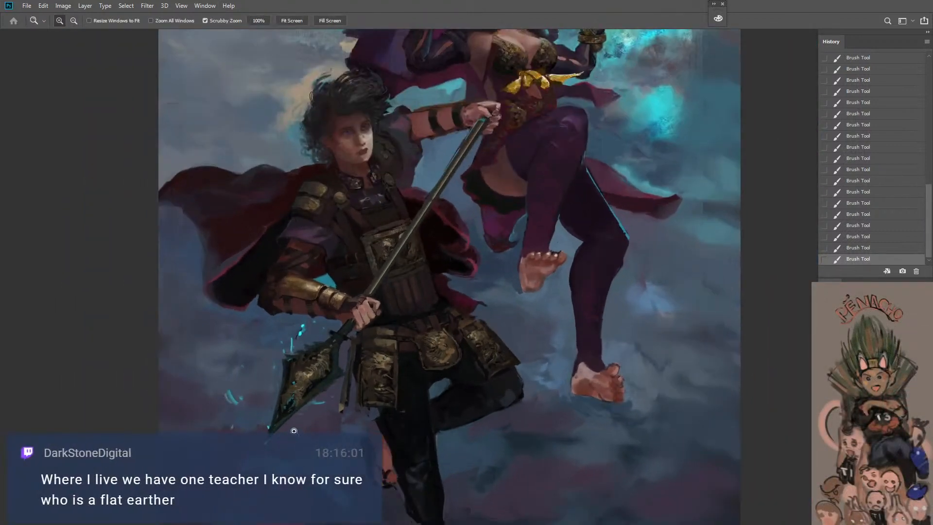
pyautogui.click(291, 427)
pyautogui.press('b')
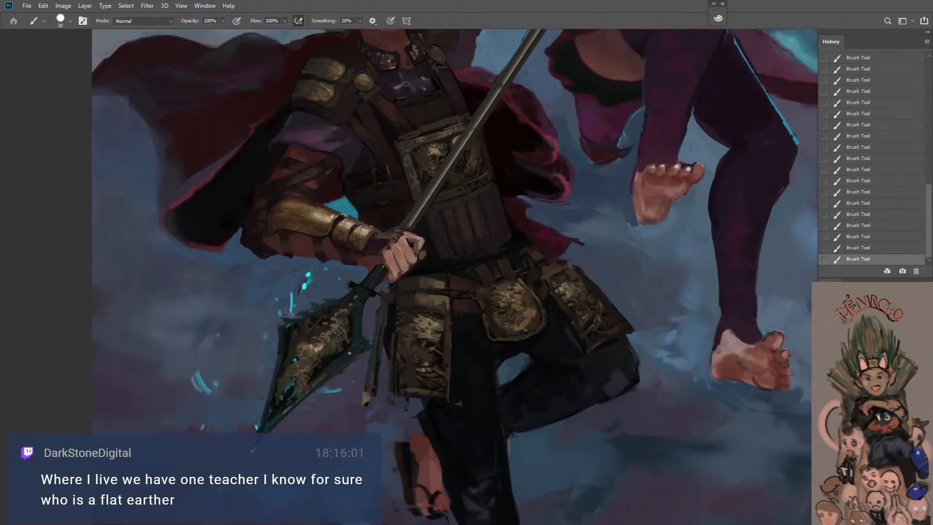
pyautogui.moveTo(344, 357); pyautogui.dragTo(362, 350)
pyautogui.press('[')
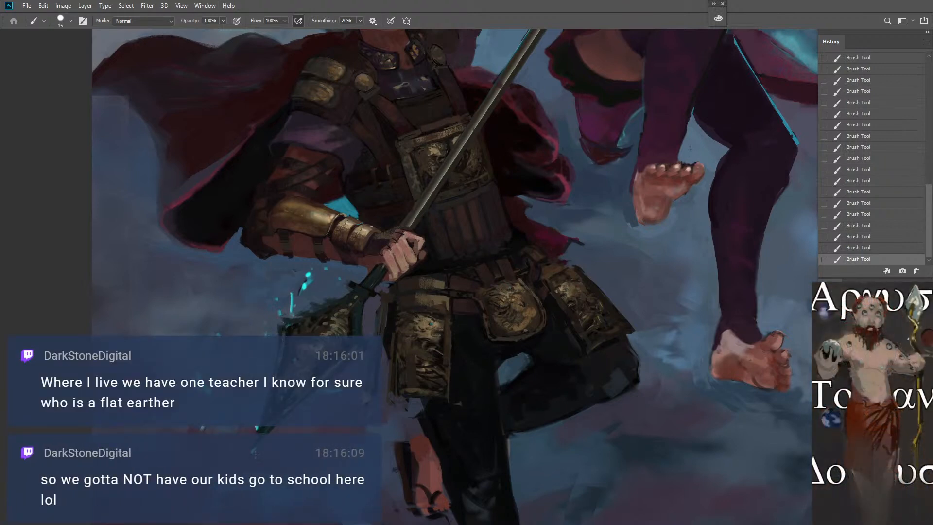
# Sample a tone from the far hip plate and touch up the near hip plate's edge with a brush of size 20
pyautogui.press(']')
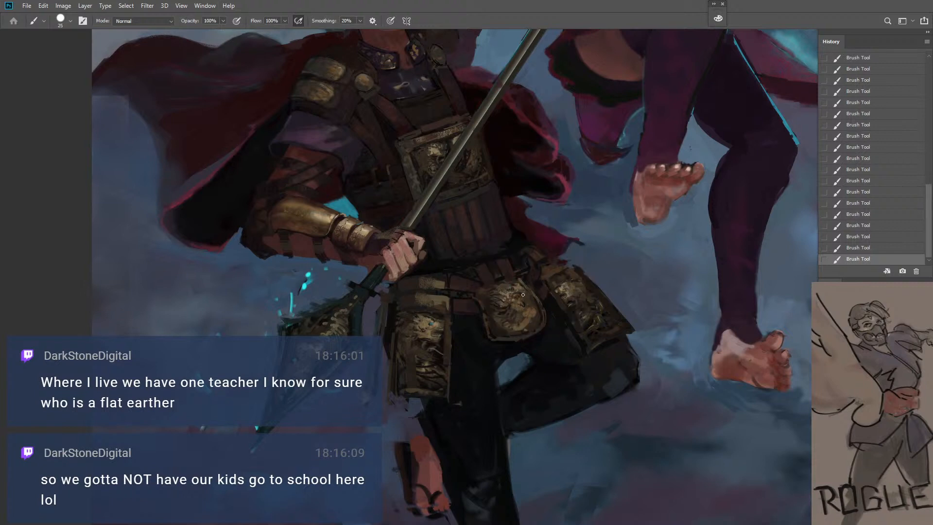
pyautogui.press('[')
pyautogui.click(567, 286)
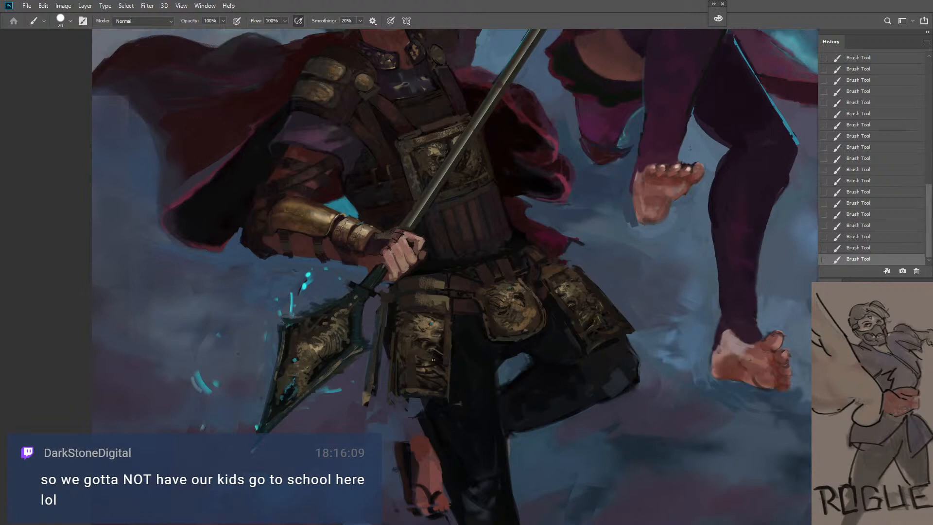
pyautogui.keyDown('alt'); pyautogui.click(447, 313); pyautogui.keyUp('alt')
pyautogui.press('[')
pyautogui.press(']')
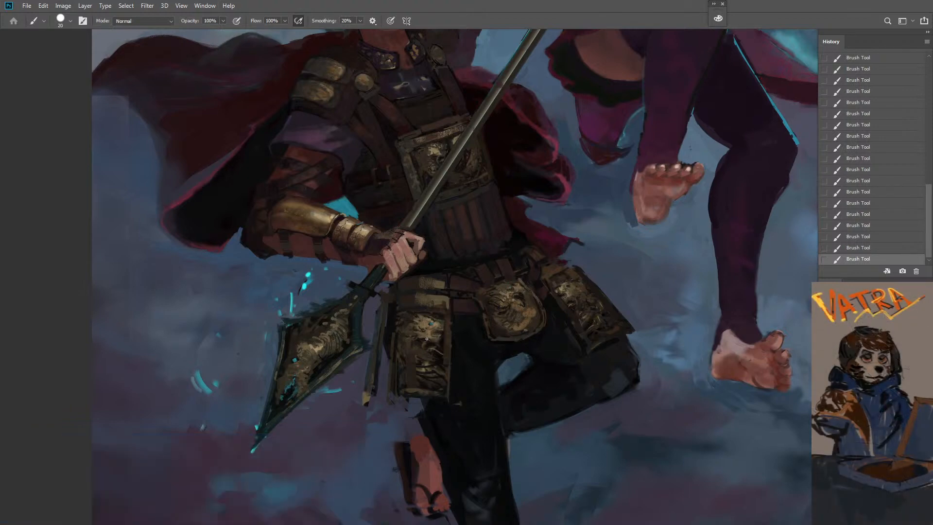
# Sample tones within the near hip plate and refine the ornament in its middle with the small brush
pyautogui.keyDown('alt'); pyautogui.click(425, 356); pyautogui.keyUp('alt')
pyautogui.keyDown('alt'); pyautogui.click(431, 354); pyautogui.keyUp('alt')
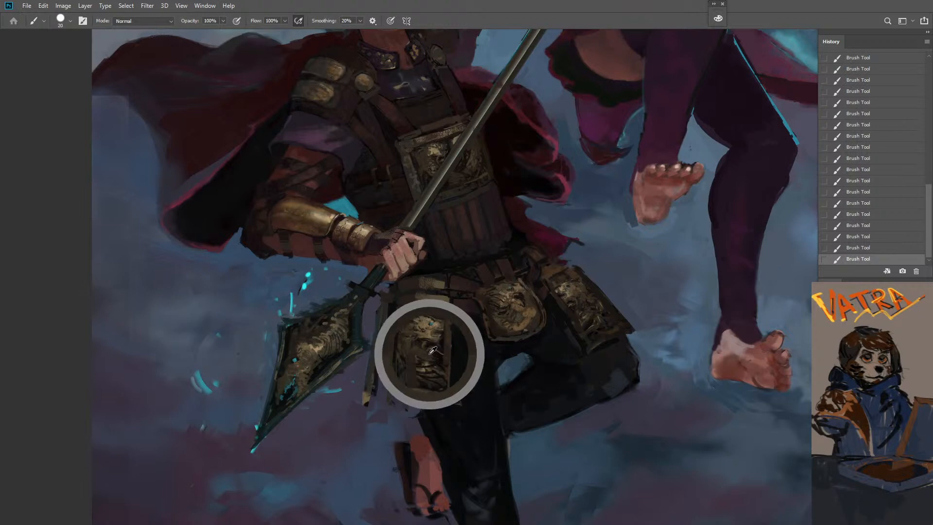
pyautogui.keyDown('alt'); pyautogui.click(414, 357); pyautogui.keyUp('alt')
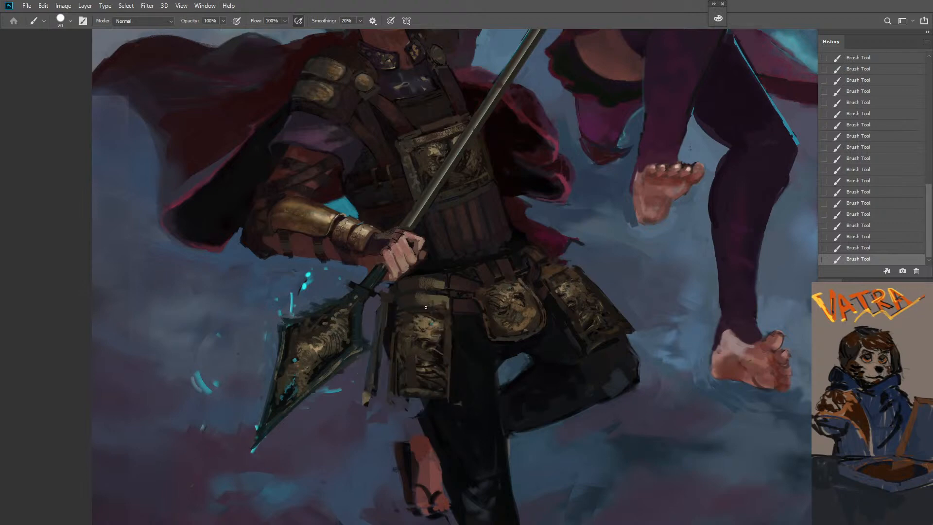
pyautogui.press('[')
pyautogui.press(']')
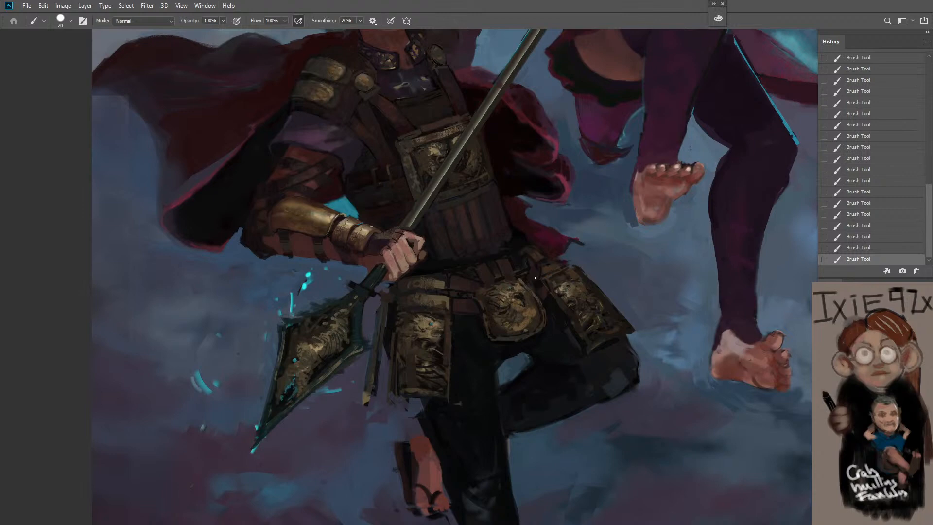
# Try a stroke with a larger brush below the far hip plate and undo it
pyautogui.press(']')
pyautogui.press(']')
pyautogui.press(']')
pyautogui.press(']')
pyautogui.press(']')
pyautogui.keyDown('alt'); pyautogui.click(602, 345); pyautogui.keyUp('alt')
pyautogui.press('[')
pyautogui.press('[')
pyautogui.press('[')
pyautogui.hotkey('ctrl', 'z')
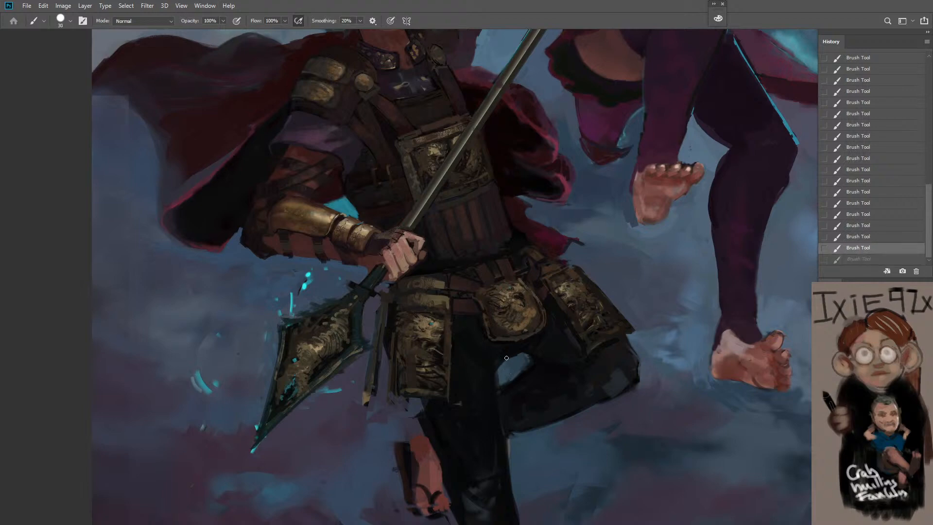
# Touch up the warrior's standing leg and the area beneath the near hip plate with a brush of size 45
pyautogui.click(503, 359)
pyautogui.hotkey('ctrl', '0')
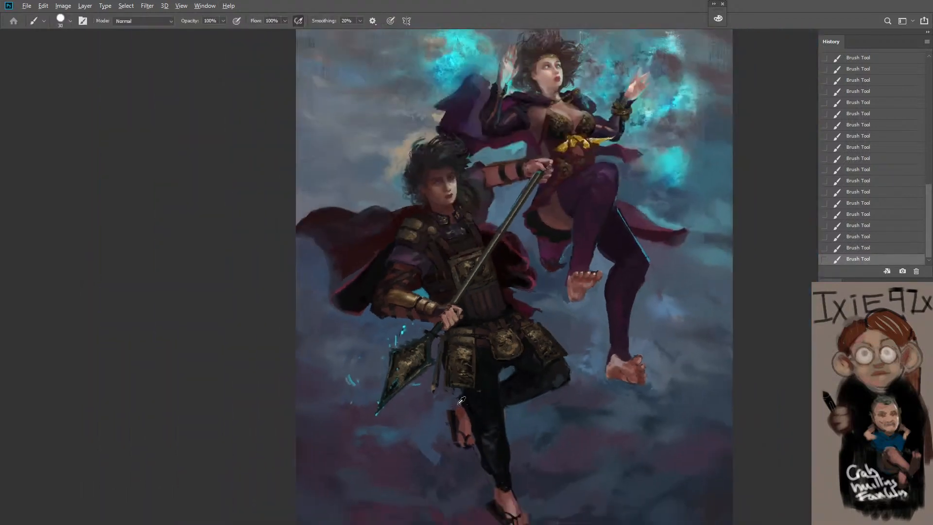
pyautogui.press(']')
pyautogui.press(']')
pyautogui.press(']')
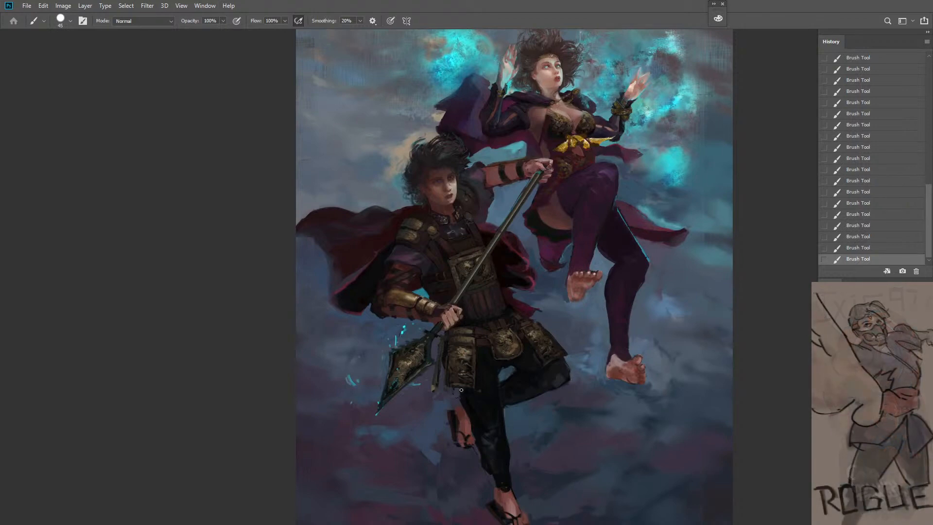
pyautogui.keyDown('alt'); pyautogui.click(494, 426); pyautogui.keyUp('alt')
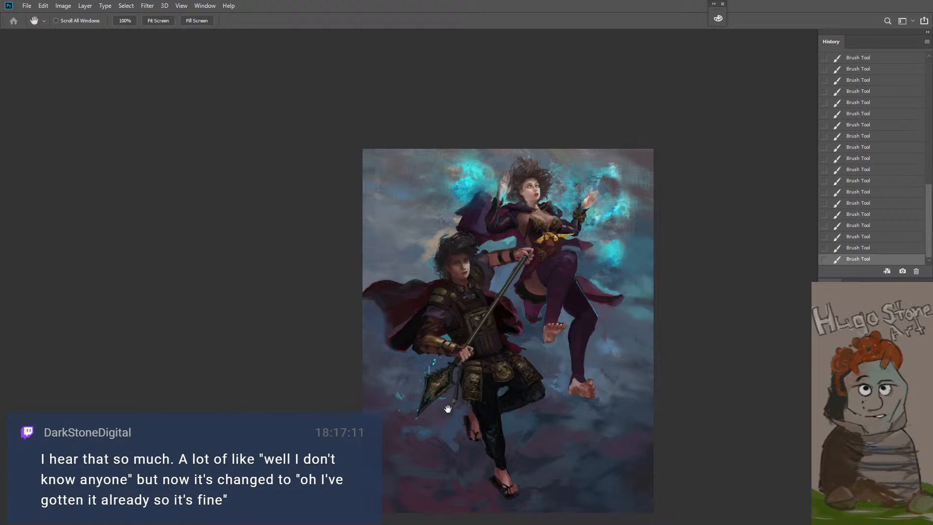
# Try a brush stroke on the golden bracer and undo it
pyautogui.press('z')
pyautogui.click(523, 371)
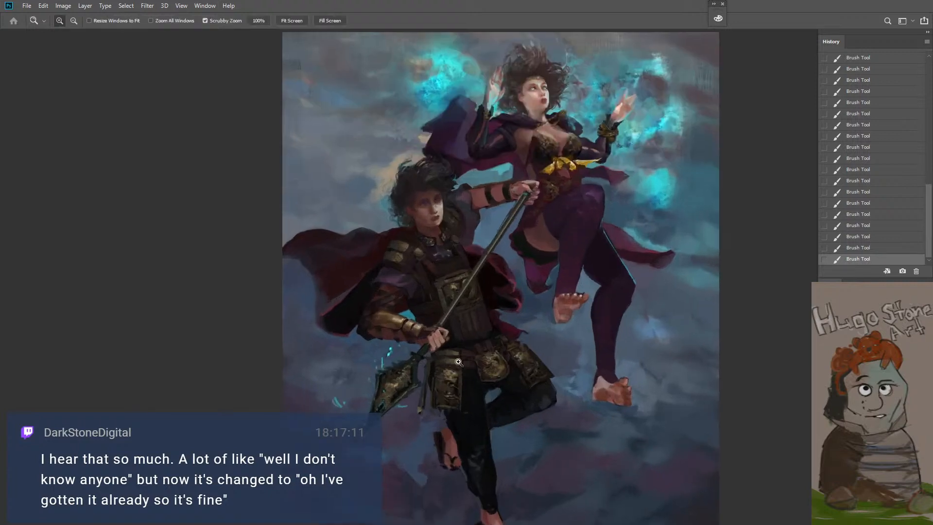
pyautogui.click(455, 360)
pyautogui.press('b')
pyautogui.press('z')
pyautogui.click(448, 354)
pyautogui.press('b')
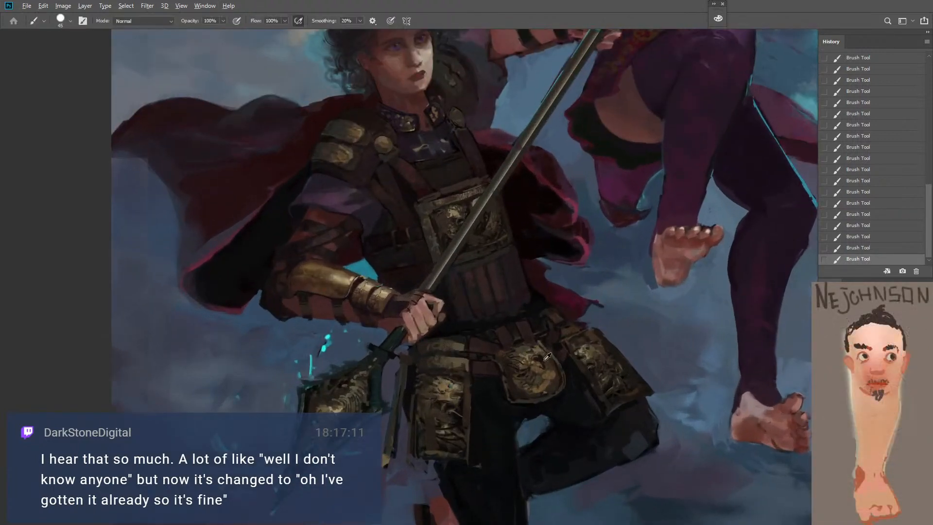
pyautogui.moveTo(357, 278); pyautogui.dragTo(336, 273)
pyautogui.press('[')
pyautogui.hotkey('ctrl', 'z')
# Lower the brush flow to 20% and softly glaze the near hip plate's upper relief with a larger brush
pyautogui.press('2')
pyautogui.press(']')
pyautogui.press(']')
pyautogui.moveTo(452, 361); pyautogui.dragTo(452, 367)
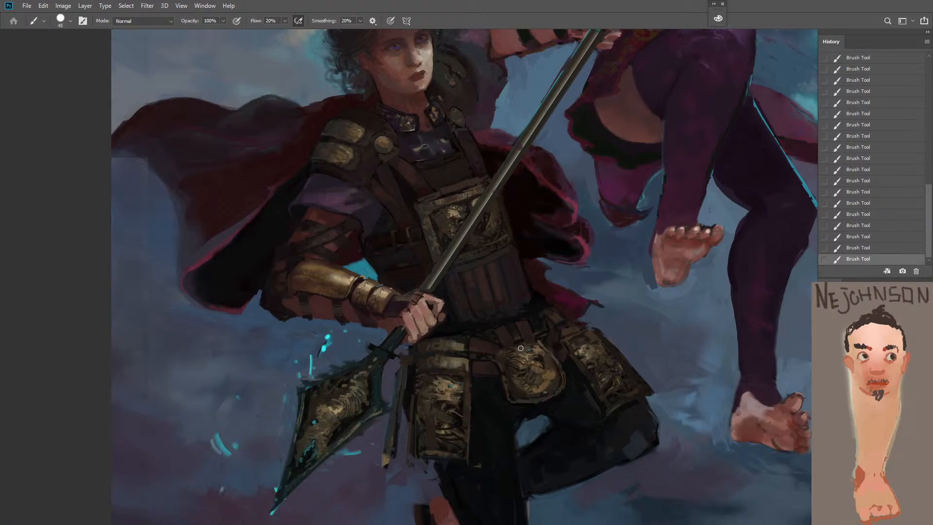
# Reduce the brush to size 20 and touch up the far hip plate's ornament and the spearhead's relief
pyautogui.press('[')
pyautogui.press('[')
pyautogui.press('[')
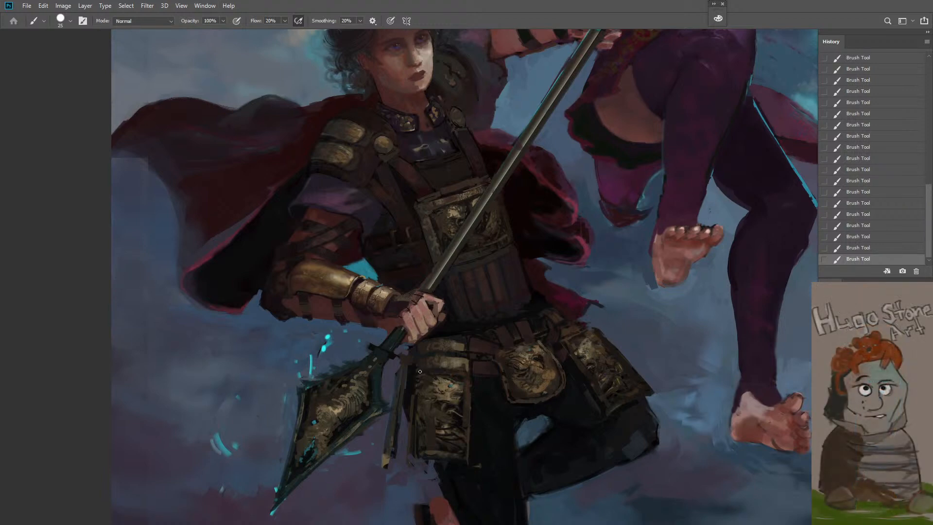
pyautogui.keyDown('alt'); pyautogui.click(608, 382); pyautogui.keyUp('alt')
pyautogui.keyDown('alt'); pyautogui.click(344, 386); pyautogui.keyUp('alt')
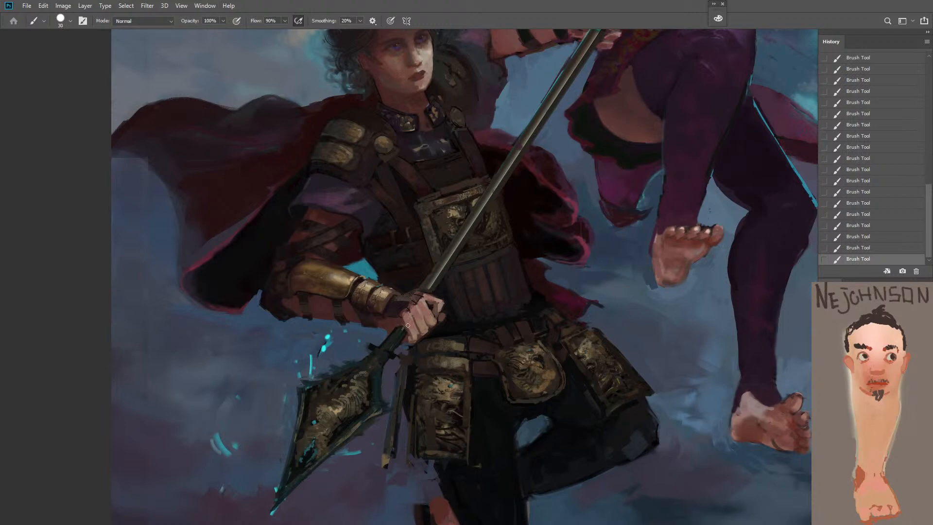
# Paint the narrow gap between the hanging strap and the near hip plate at 90% flow with a larger brush
pyautogui.keyDown('alt'); pyautogui.click(438, 303); pyautogui.keyUp('alt')
pyautogui.keyDown('alt'); pyautogui.click(437, 303); pyautogui.keyUp('alt')
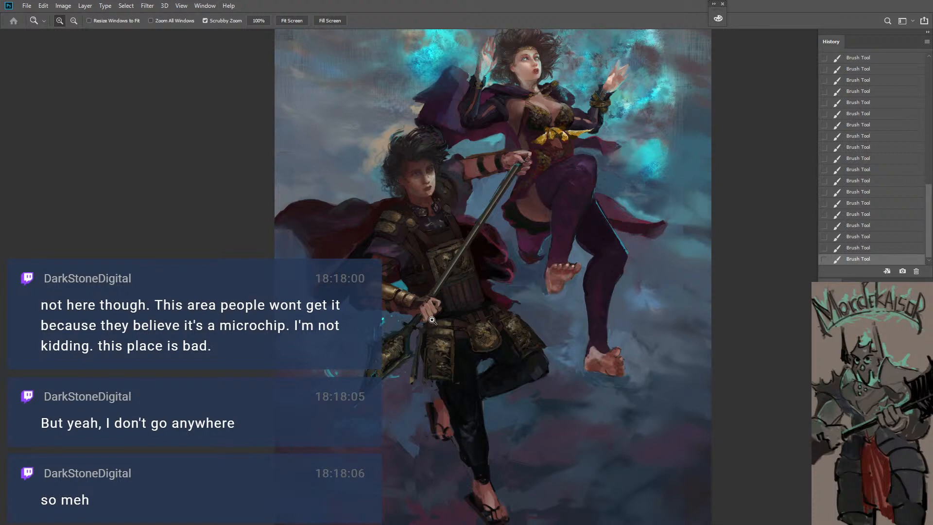
pyautogui.moveTo(411, 391); pyautogui.dragTo(440, 381)
pyautogui.keyDown('alt'); pyautogui.click(435, 317); pyautogui.keyUp('alt')
pyautogui.press(']')
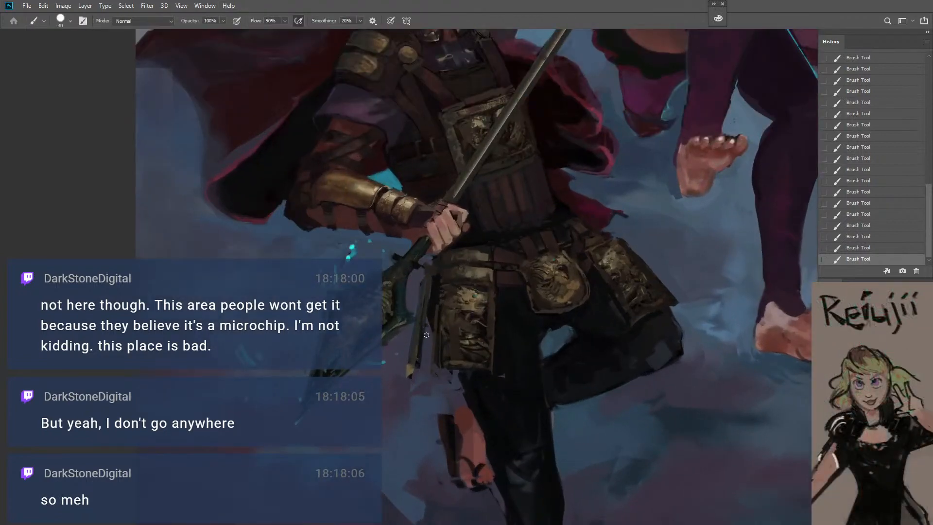
pyautogui.moveTo(426, 329)
pyautogui.mouseDown()
pyautogui.moveTo(426, 366)
pyautogui.moveTo(427, 321)
pyautogui.moveTo(427, 372)
pyautogui.moveTo(412, 379)
pyautogui.moveTo(424, 351)
pyautogui.mouseUp()
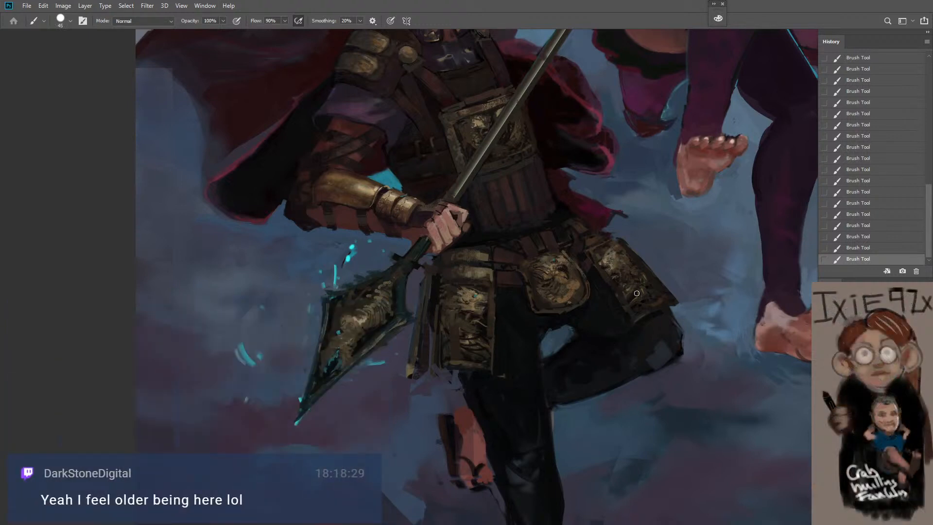
# Enlarge the brush and paint over the cloudy background below the hanging strap beside the spearhead
pyautogui.press(']')
pyautogui.press(']')
pyautogui.press(']')
pyautogui.moveTo(427, 385); pyautogui.dragTo(416, 386)
pyautogui.press(']')
# Sample a teal tone from the spearhead's edge and paint a soft glow around the blade with a brush of size 60
pyautogui.keyDown('alt'); pyautogui.click(367, 359); pyautogui.keyUp('alt')
pyautogui.press('[')
pyautogui.press('[')
pyautogui.press('[')
pyautogui.press(']')
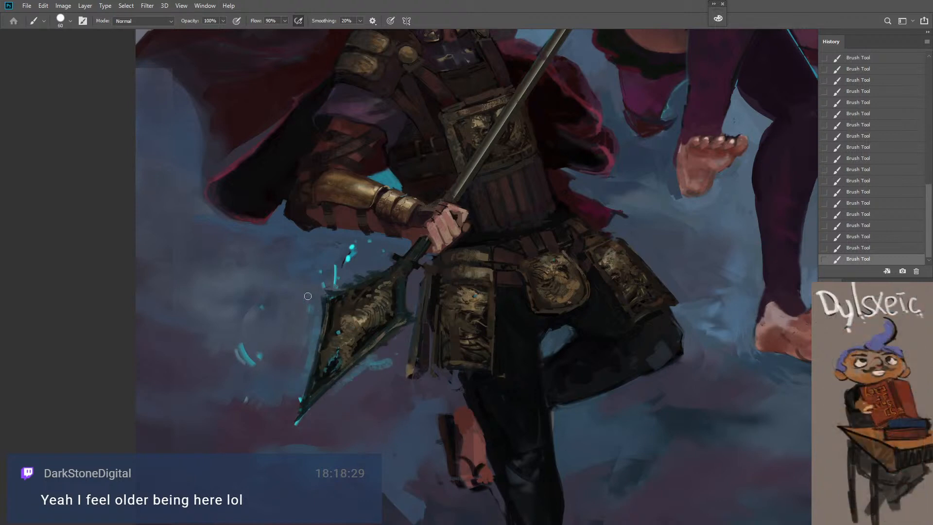
pyautogui.press('[')
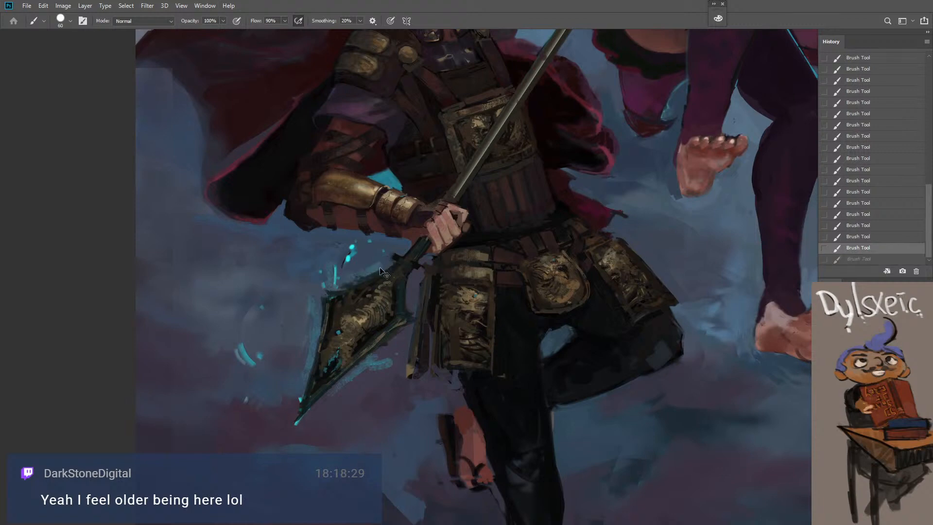
# Rework the glow between the spearhead and the hanging strap with a brush of size 50, discarding an unwanted stroke
pyautogui.moveTo(408, 290); pyautogui.dragTo(407, 291)
pyautogui.hotkey('ctrl', 'z')
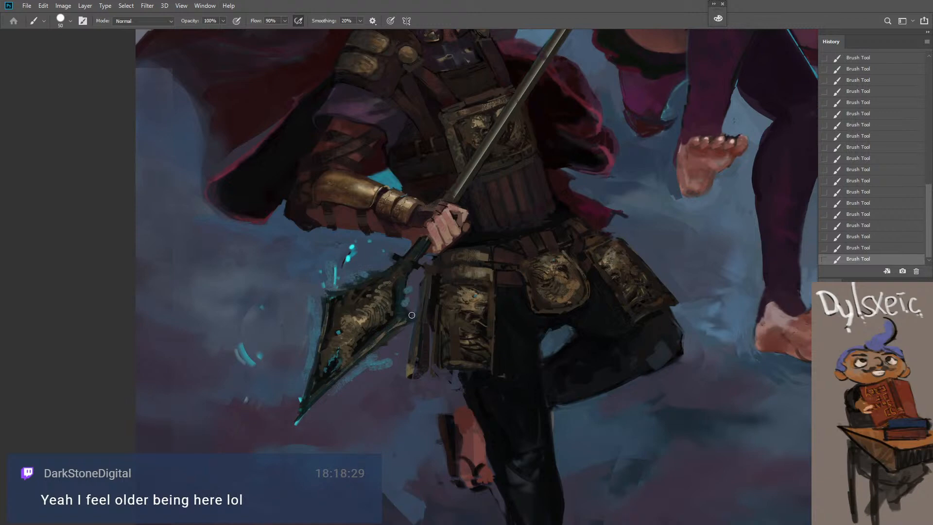
pyautogui.press('z')
pyautogui.keyDown('alt'); pyautogui.click(391, 339); pyautogui.keyUp('alt')
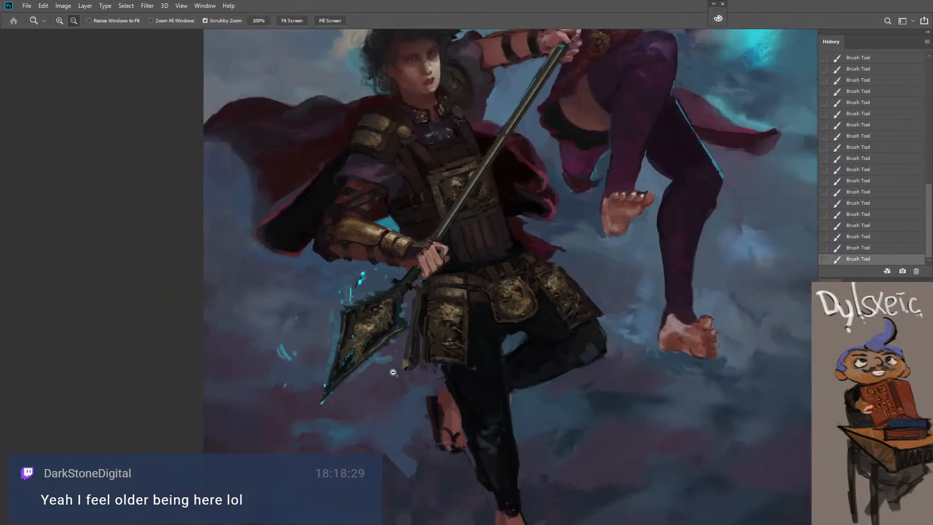
pyautogui.press('b')
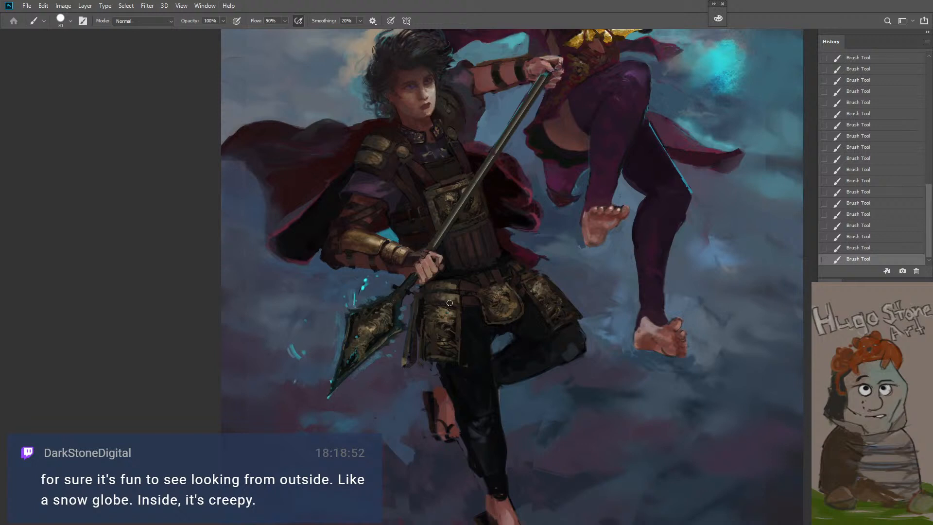
# Sample a tone from the central belt plate and touch up its far side and rim with a brush of size 20
pyautogui.press('z')
pyautogui.click(499, 294)
pyautogui.click(491, 270)
pyautogui.press('b')
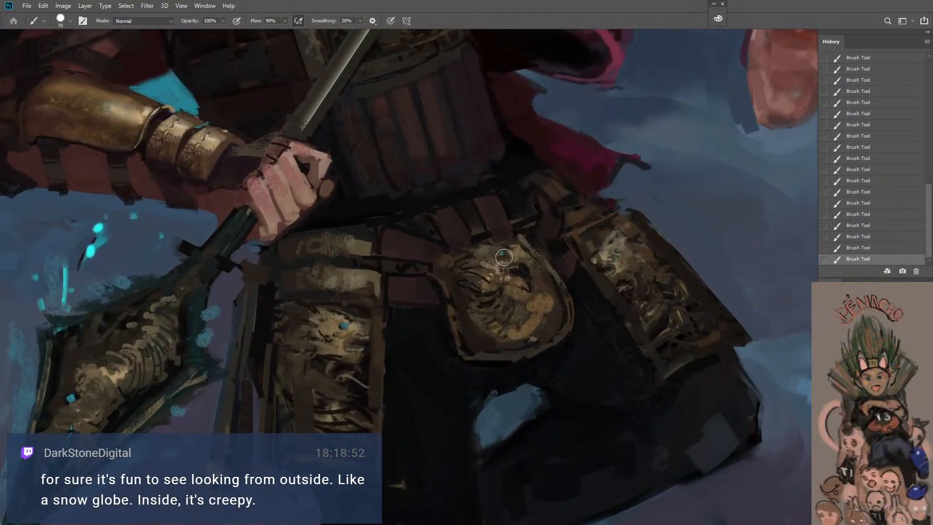
pyautogui.press('[')
pyautogui.press('[')
pyautogui.press('[')
pyautogui.press('[')
pyautogui.press('[')
pyautogui.press('[')
pyautogui.press('[')
pyautogui.press('[')
pyautogui.keyDown('alt'); pyautogui.click(548, 276); pyautogui.keyUp('alt')
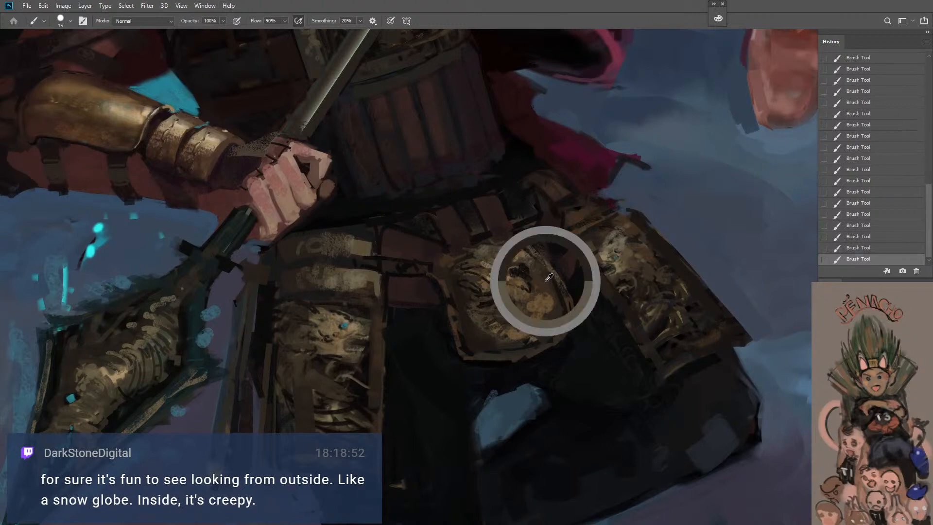
pyautogui.press(']')
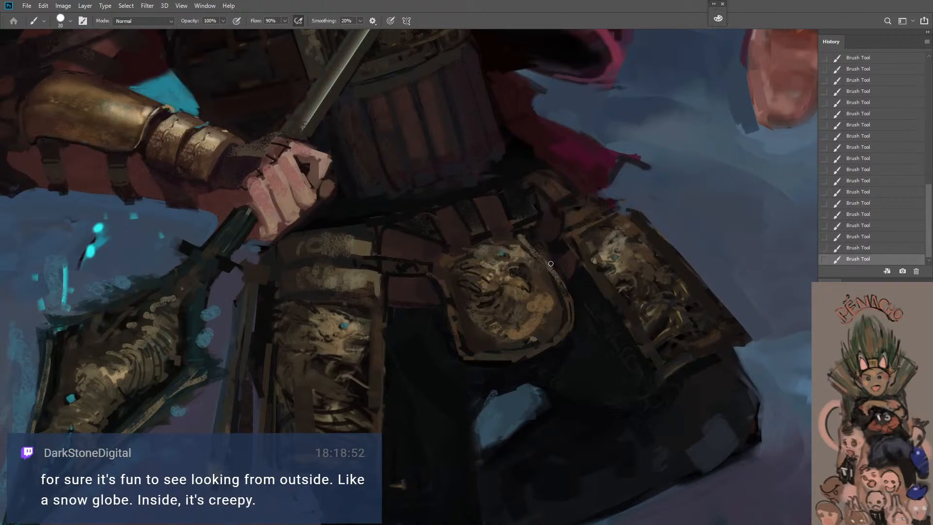
pyautogui.press(']')
pyautogui.keyDown('alt'); pyautogui.click(554, 314); pyautogui.keyUp('alt')
# Paint radiating mane lines across the lower part of the central belt plate's relief and touch up its near rim, using brush size 15
pyautogui.press('[')
pyautogui.keyDown('alt'); pyautogui.click(490, 301); pyautogui.keyUp('alt')
pyautogui.press('[')
pyautogui.press('[')
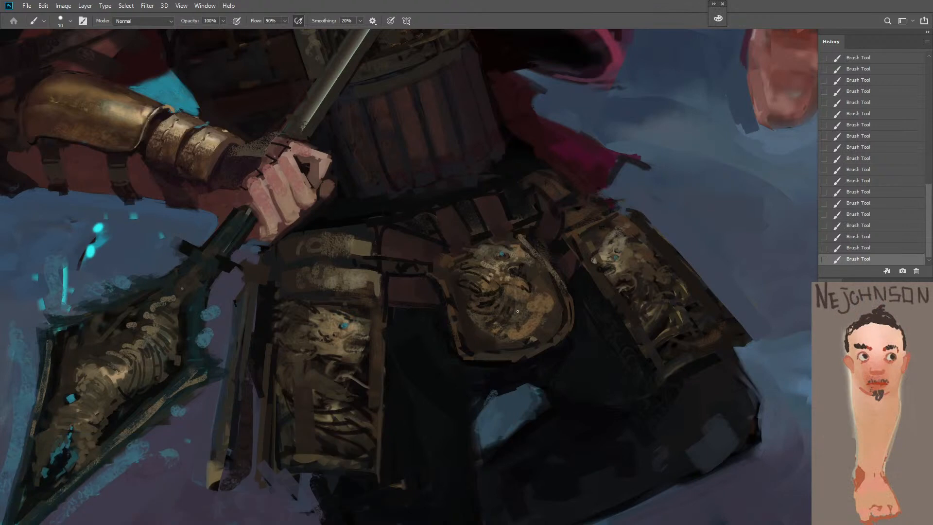
pyautogui.press(']')
pyautogui.moveTo(518, 307)
pyautogui.mouseDown()
pyautogui.moveTo(505, 341)
pyautogui.moveTo(522, 317)
pyautogui.moveTo(537, 340)
pyautogui.mouseUp()
pyautogui.moveTo(531, 312); pyautogui.dragTo(542, 323)
pyautogui.moveTo(534, 303)
pyautogui.mouseDown()
pyautogui.moveTo(560, 324)
pyautogui.moveTo(548, 285)
pyautogui.mouseUp()
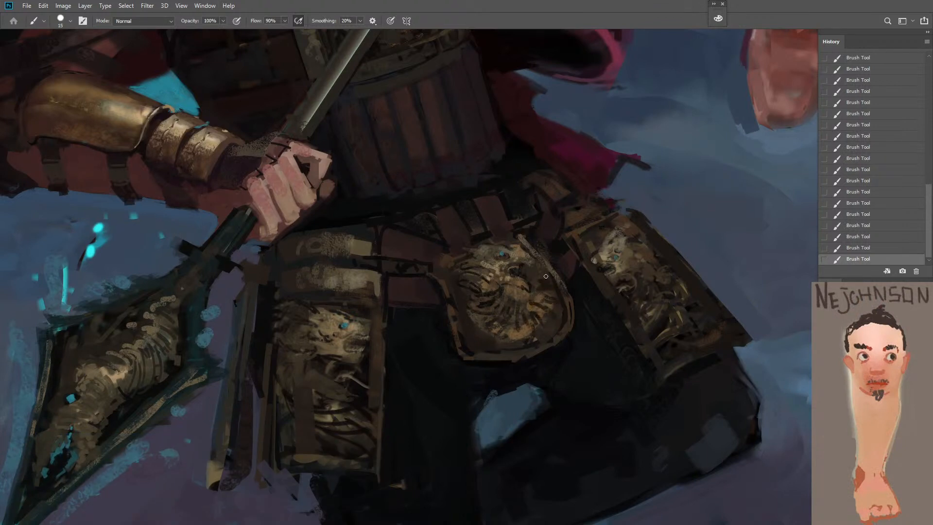
pyautogui.keyDown('alt'); pyautogui.click(446, 289); pyautogui.keyUp('alt')
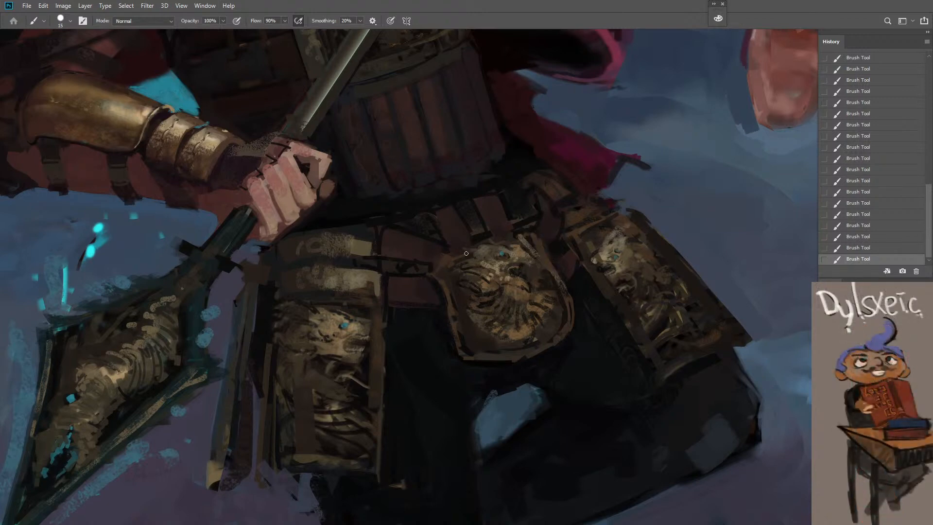
# Sample the teal accent on the central belt plate and dab it onto the eye of the far hip plate's relief with a small brush
pyautogui.scroll(-3, 484, 258)
pyautogui.scroll(5, 552, 258)
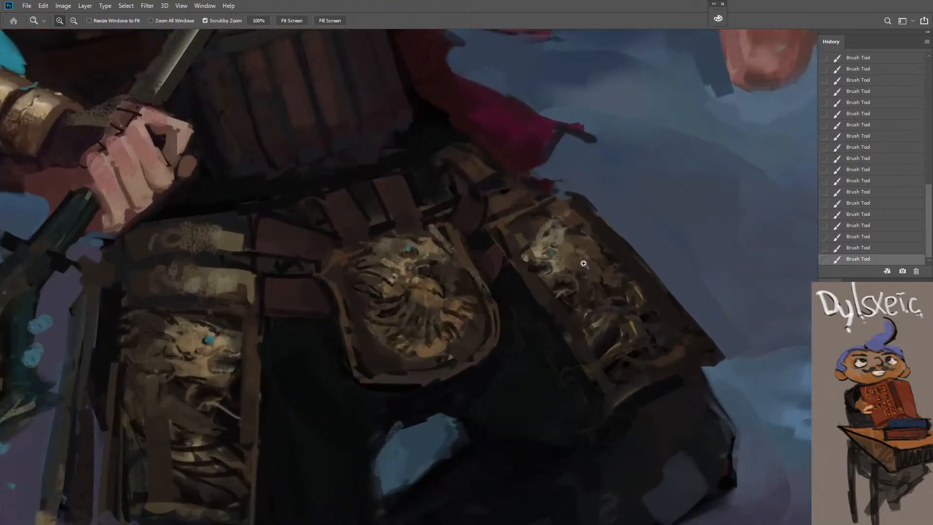
pyautogui.press('[')
pyautogui.press('[')
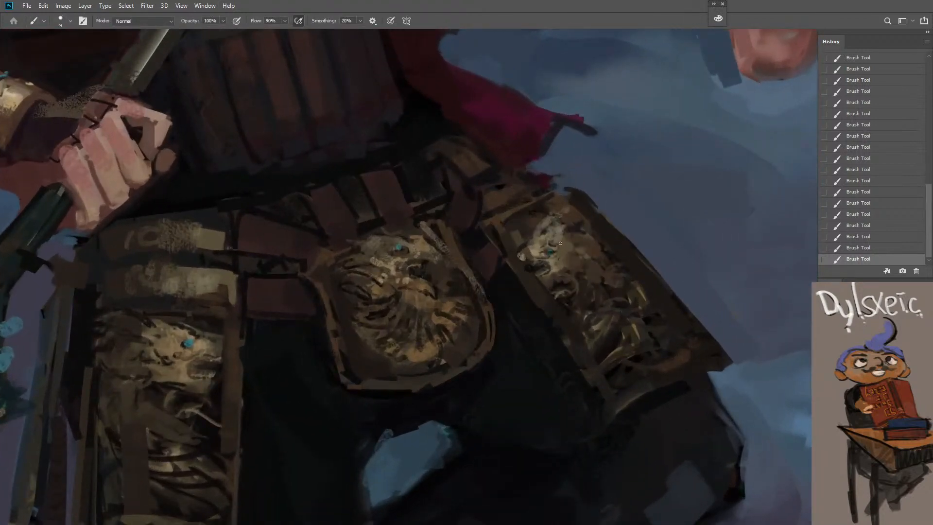
pyautogui.keyDown('alt'); pyautogui.click(400, 248); pyautogui.keyUp('alt')
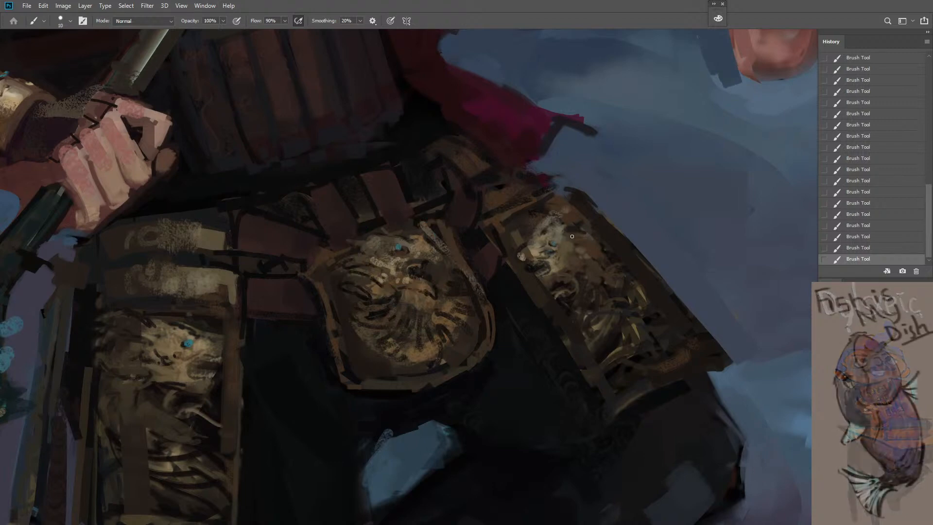
pyautogui.hotkey('ctrl', 'z')
pyautogui.click(559, 238)
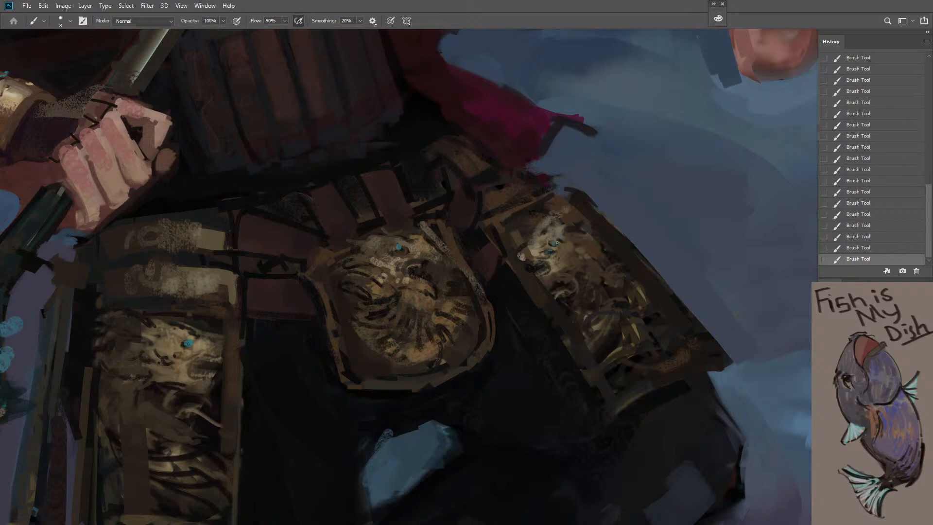
pyautogui.moveTo(557, 242); pyautogui.dragTo(555, 245)
pyautogui.hotkey('ctrl', 'z')
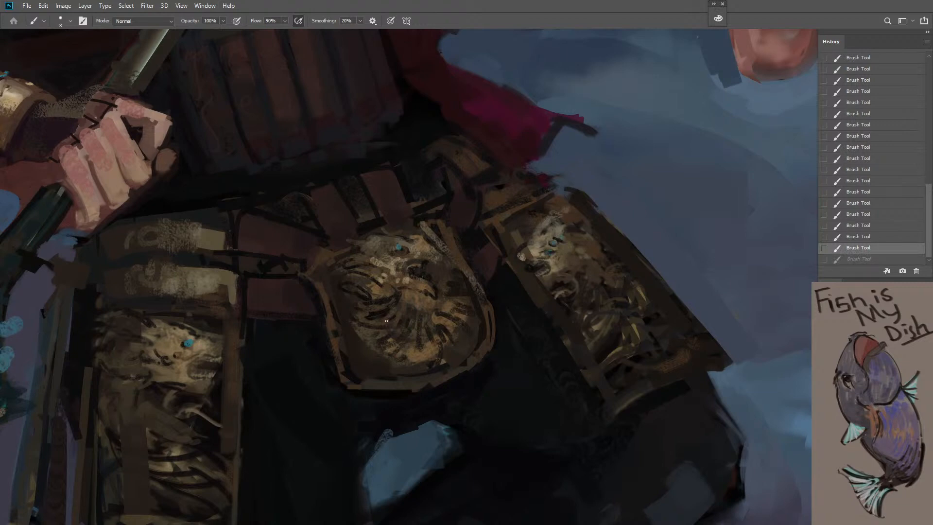
# Sample a tone from the central belt plate and paint finer mane strands on the near side of its relief with brush size 7
pyautogui.click(402, 280)
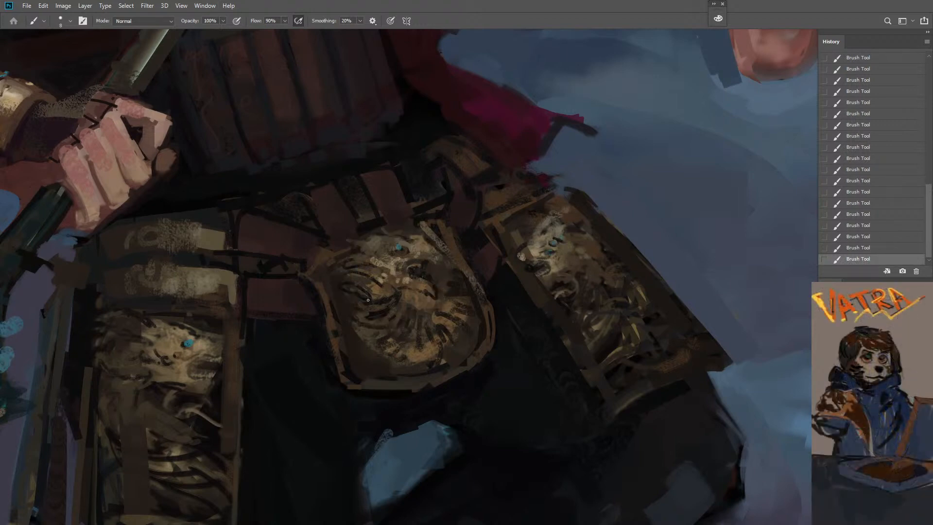
pyautogui.press('[')
pyautogui.moveTo(396, 300); pyautogui.dragTo(384, 316)
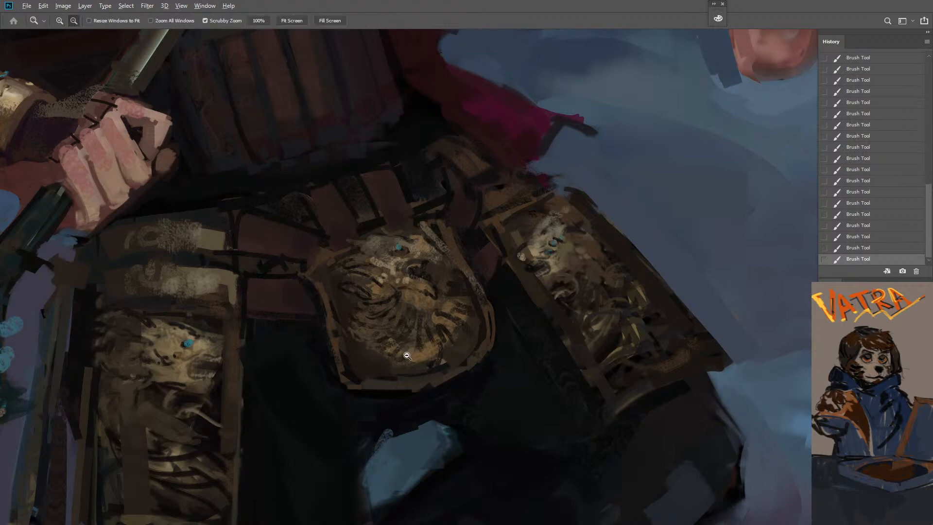
# Sample a tone from the spearhead's relief and enlarge the brush to size 20 for its edge
pyautogui.moveTo(406, 356); pyautogui.dragTo(380, 358)
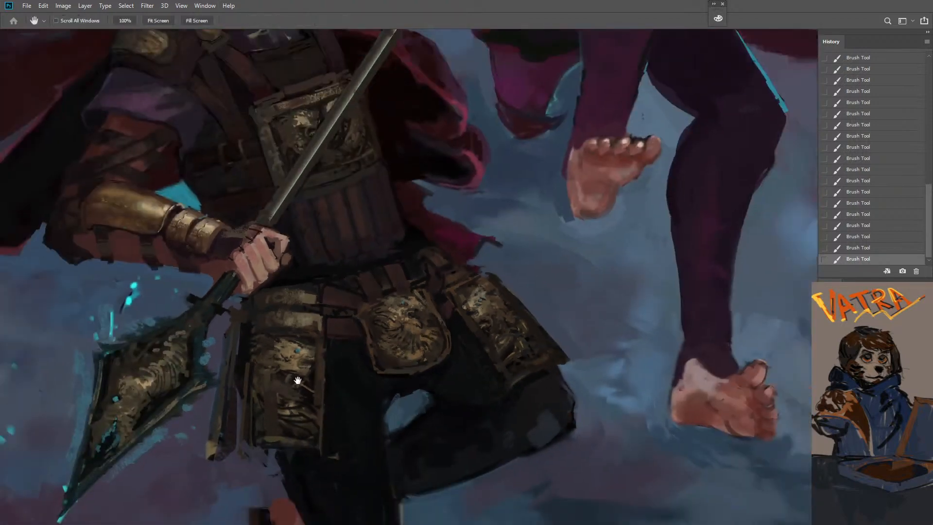
pyautogui.moveTo(296, 378); pyautogui.dragTo(362, 331)
pyautogui.moveTo(327, 328); pyautogui.dragTo(346, 327)
pyautogui.press(']')
pyautogui.press(']')
pyautogui.press(']')
pyautogui.press(']')
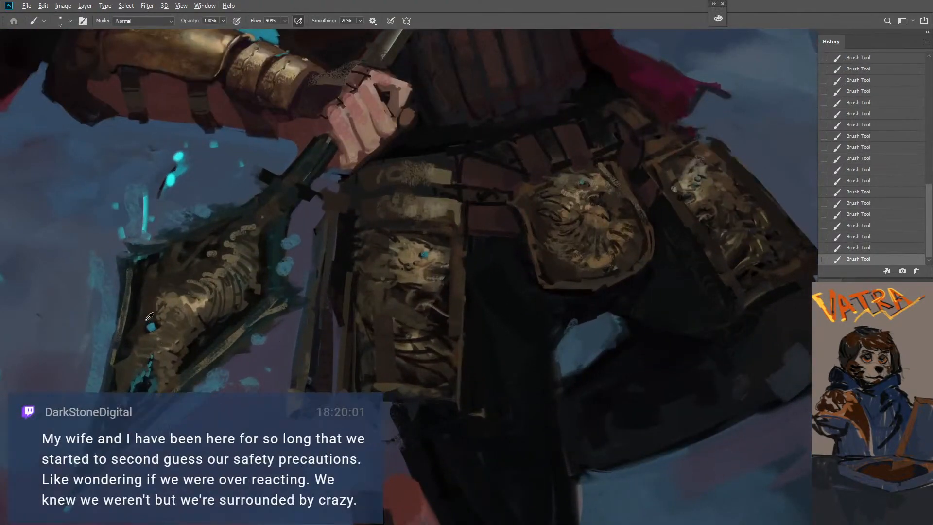
pyautogui.press(']')
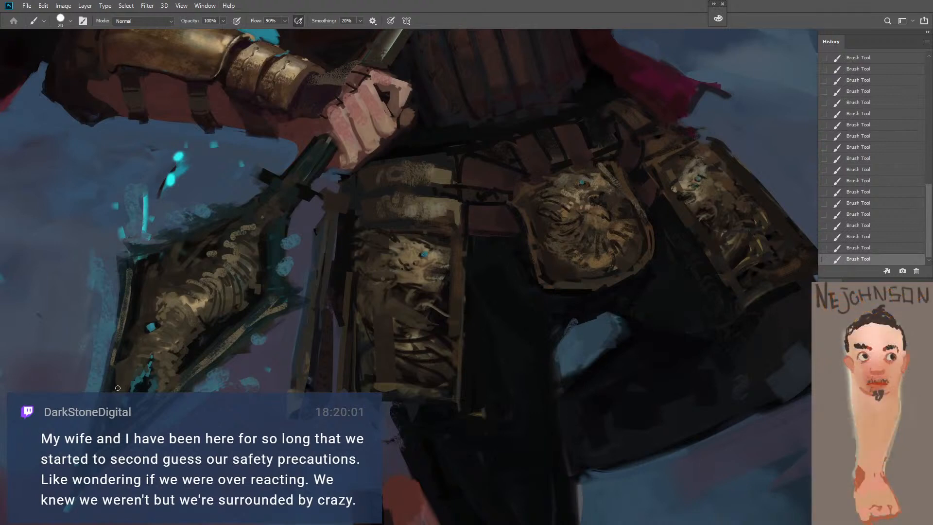
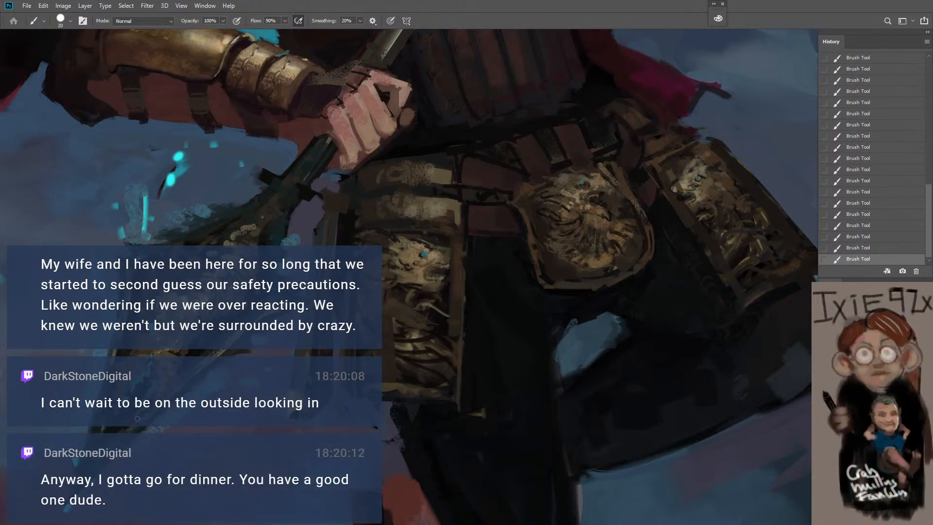
# Dab small zigzag marks onto the band above the near hip plate's relief using brush size 20
pyautogui.press(']')
pyautogui.keyDown('alt'); pyautogui.click(444, 207); pyautogui.keyUp('alt')
pyautogui.keyDown('alt'); pyautogui.click(453, 222); pyautogui.keyUp('alt')
pyautogui.moveTo(455, 204)
pyautogui.mouseDown()
pyautogui.moveTo(448, 221)
pyautogui.moveTo(423, 206)
pyautogui.moveTo(420, 216)
pyautogui.moveTo(456, 221)
pyautogui.mouseUp()
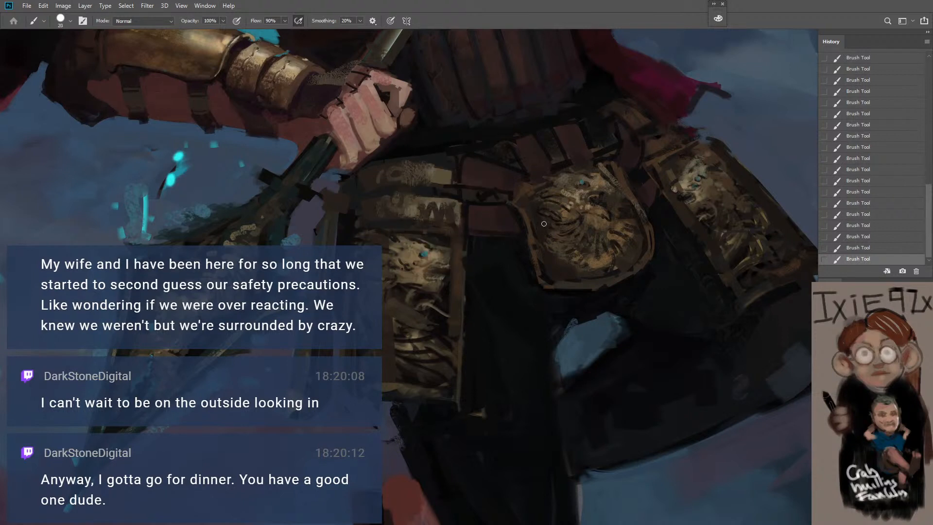
# Sample tones from the central belt plate and near hip plate, and refine the central relief's face with brush sizes 15 and 9
pyautogui.press('[')
pyautogui.press('[')
pyautogui.keyDown('alt'); pyautogui.click(597, 202); pyautogui.keyUp('alt')
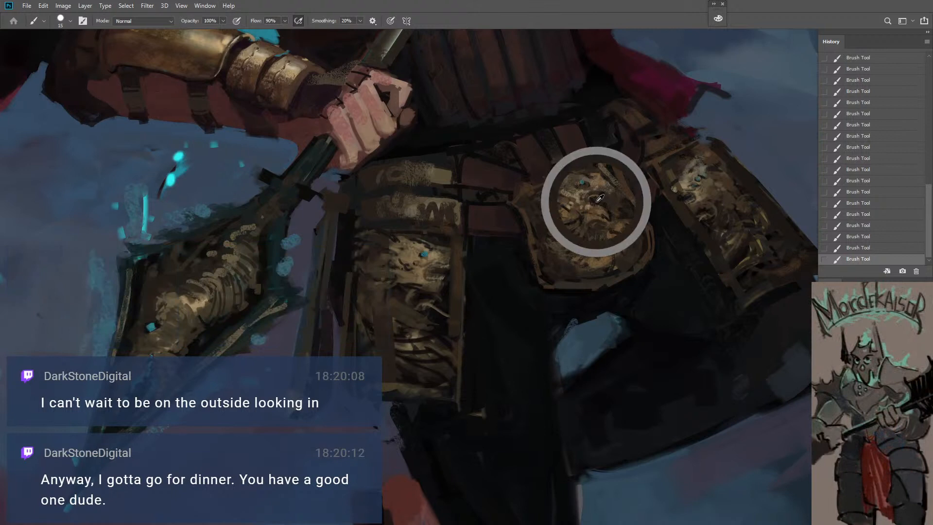
pyautogui.keyDown('alt'); pyautogui.click(602, 209); pyautogui.keyUp('alt')
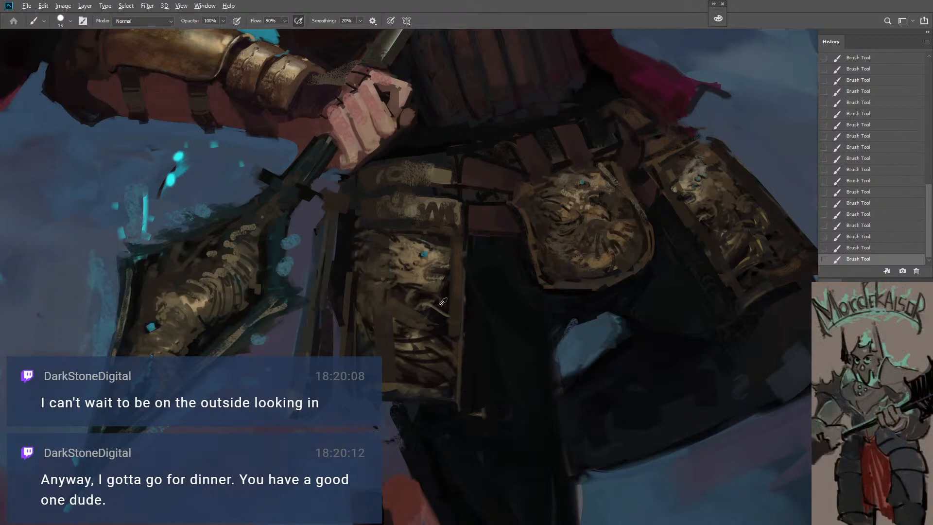
pyautogui.keyDown('alt'); pyautogui.click(427, 296); pyautogui.keyUp('alt')
pyautogui.press('[')
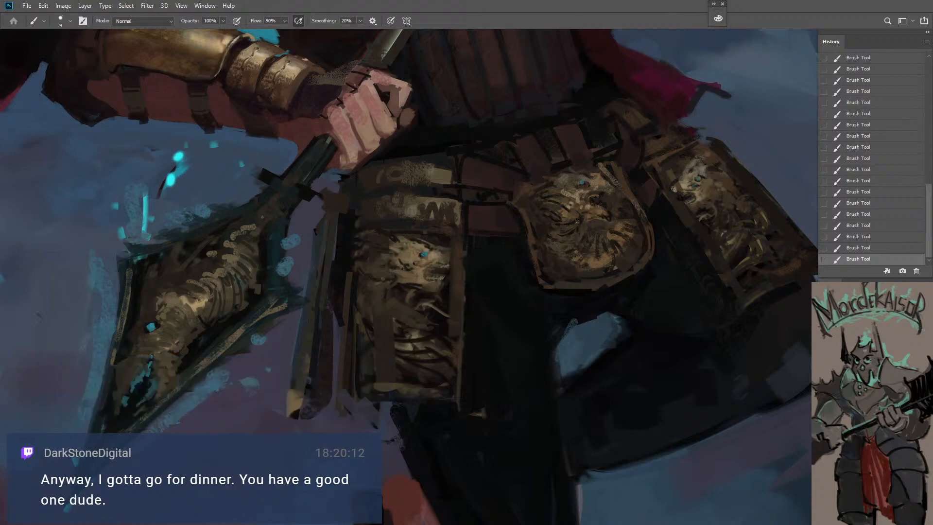
pyautogui.press(']')
pyautogui.press(']')
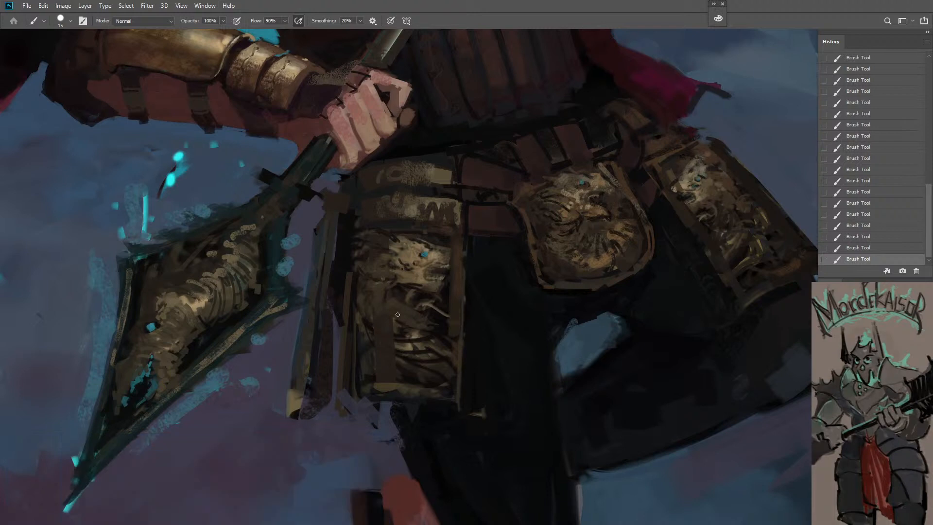
# Sample tones from the near hip plate, touch up its relief with brush size 20, and paint along its upper rim
pyautogui.keyDown('alt'); pyautogui.click(399, 274); pyautogui.keyUp('alt')
pyautogui.press(']')
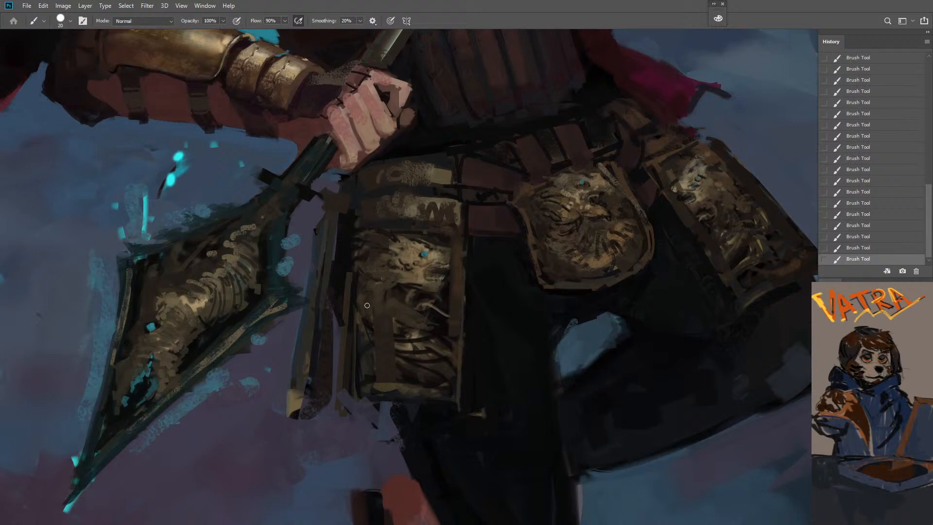
pyautogui.keyDown('alt'); pyautogui.click(377, 256); pyautogui.keyUp('alt')
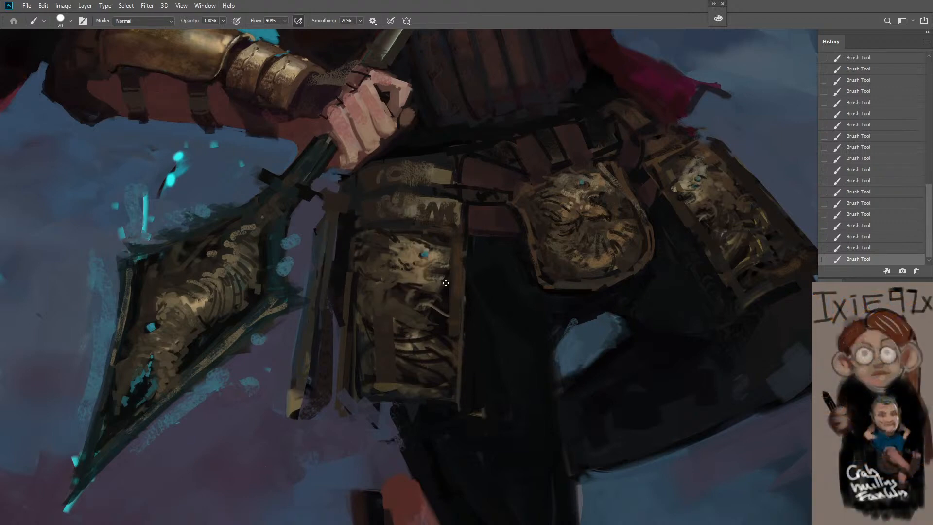
pyautogui.press('[')
pyautogui.moveTo(360, 229)
pyautogui.mouseDown()
pyautogui.moveTo(451, 216)
pyautogui.moveTo(458, 237)
pyautogui.mouseUp()
# Sample tones from the central belt plate and paint a curved line along its lower rim with brush size 10
pyautogui.keyDown('alt'); pyautogui.click(554, 262); pyautogui.keyUp('alt')
pyautogui.press(']')
pyautogui.moveTo(535, 256); pyautogui.dragTo(552, 279)
pyautogui.keyDown('alt'); pyautogui.click(599, 262); pyautogui.keyUp('alt')
pyautogui.press('[')
pyautogui.press('[')
pyautogui.moveTo(549, 264)
pyautogui.mouseDown()
pyautogui.moveTo(581, 274)
pyautogui.moveTo(577, 281)
pyautogui.moveTo(612, 272)
pyautogui.mouseUp()
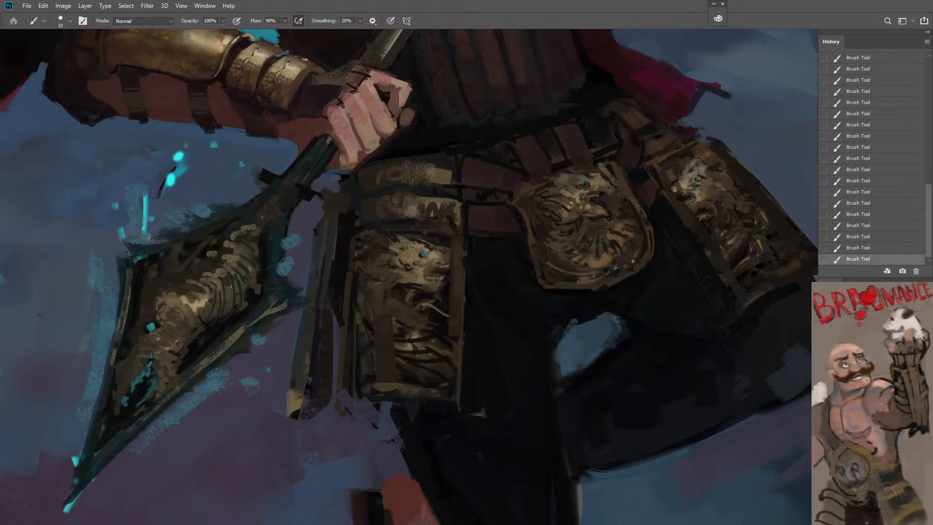
pyautogui.press(']')
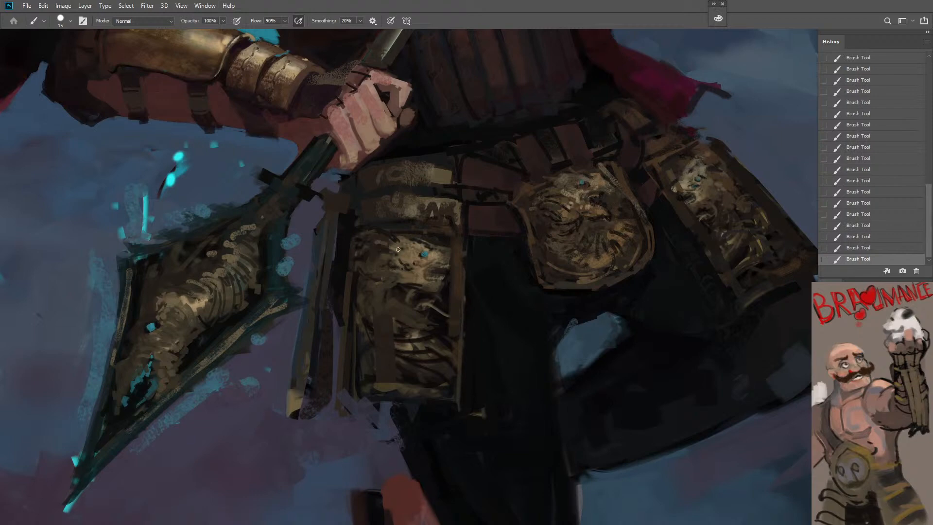
pyautogui.press('[')
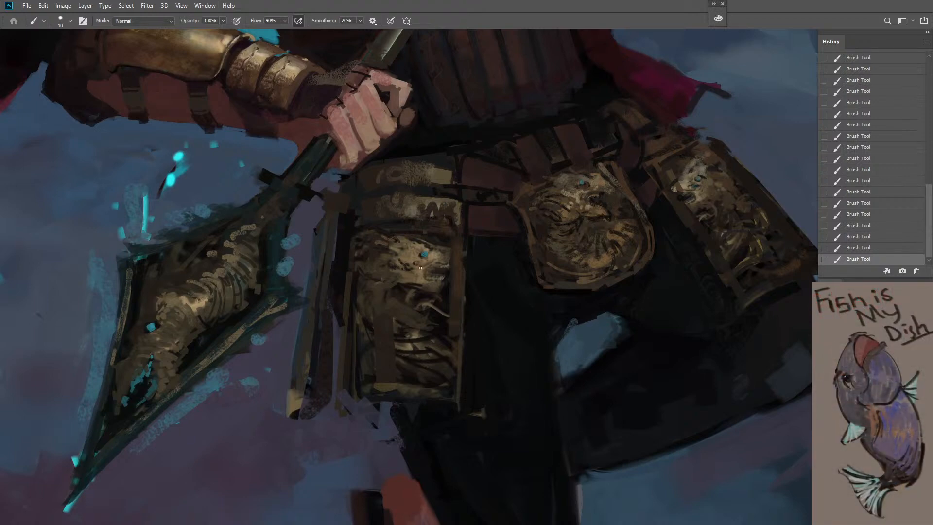
# Try a stroke down the near hip plate's relief with a larger brush and a tone sampled from the plate
pyautogui.press(']')
pyautogui.press(']')
pyautogui.press(']')
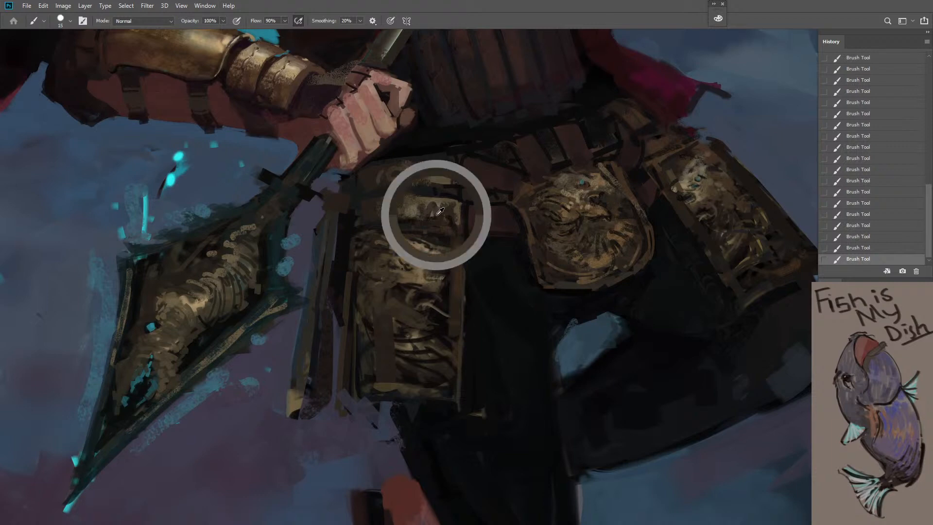
pyautogui.press(']')
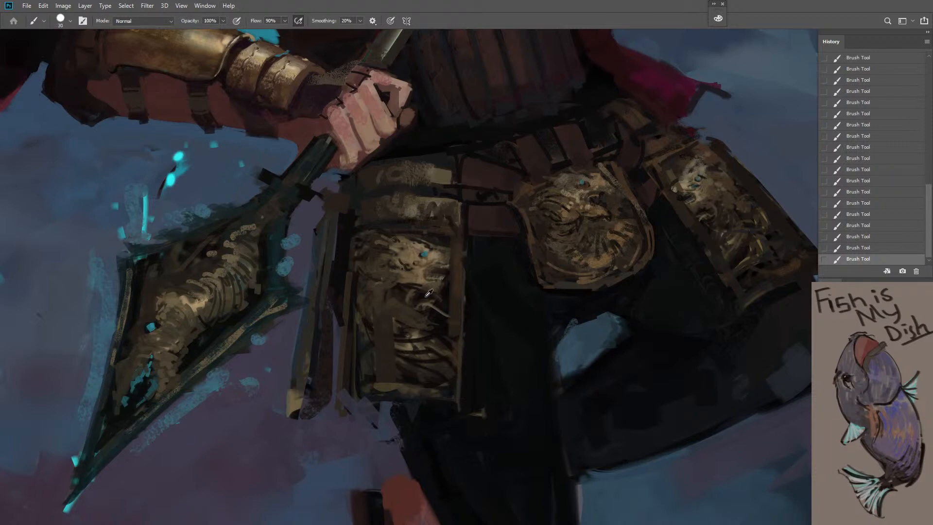
pyautogui.keyDown('alt'); pyautogui.click(412, 256); pyautogui.keyUp('alt')
pyautogui.press('[')
pyautogui.moveTo(457, 235)
pyautogui.mouseDown()
pyautogui.moveTo(457, 265)
pyautogui.moveTo(440, 305)
pyautogui.moveTo(422, 315)
pyautogui.mouseUp()
pyautogui.hotkey('ctrl', 'z')
# Paint along the spearhead's outer edges, from near the tip up to the socket, with brush size 20
pyautogui.press('z')
pyautogui.press('space')
pyautogui.moveTo(380, 281); pyautogui.dragTo(405, 353)
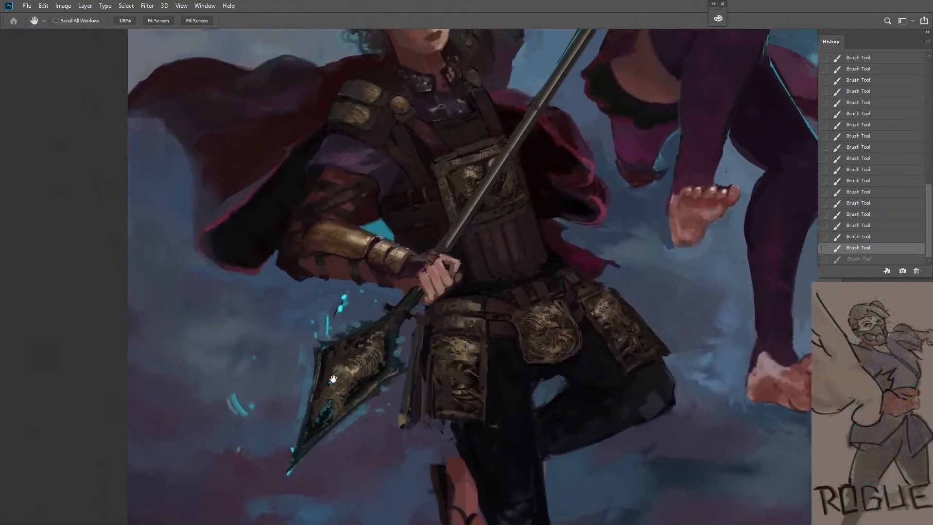
pyautogui.moveTo(329, 378); pyautogui.dragTo(335, 388)
pyautogui.press('b')
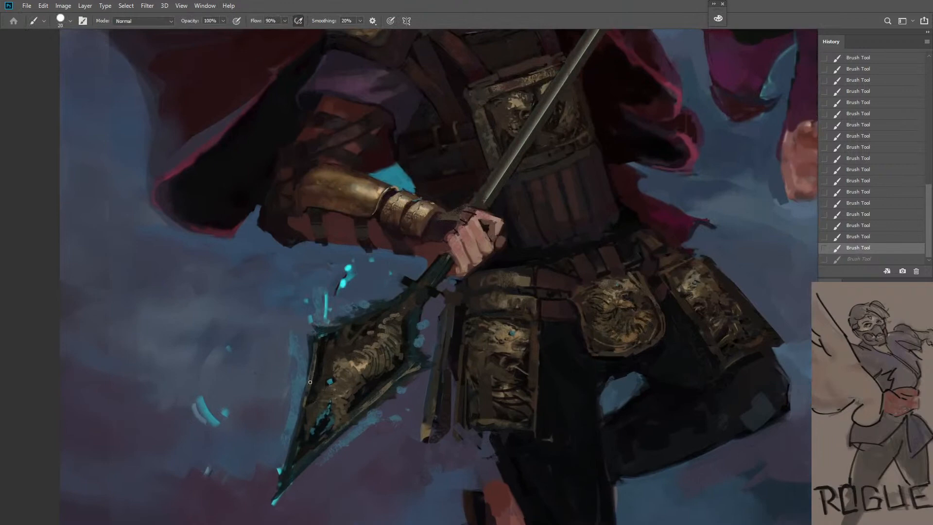
pyautogui.moveTo(299, 434); pyautogui.dragTo(290, 475)
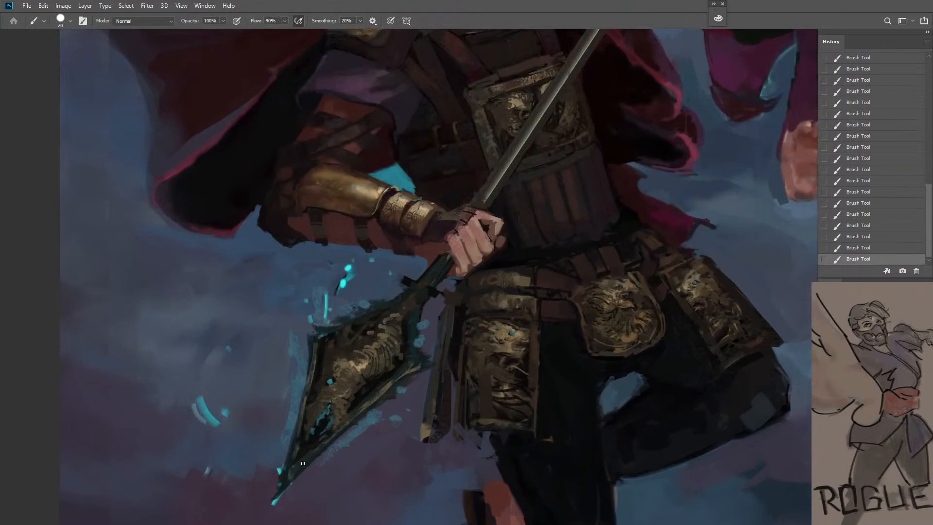
pyautogui.moveTo(333, 430); pyautogui.dragTo(348, 418)
pyautogui.moveTo(427, 359)
pyautogui.mouseDown()
pyautogui.moveTo(407, 345)
pyautogui.moveTo(427, 299)
pyautogui.mouseUp()
# Flip the canvas horizontally to check the whole composition of the two figures
pyautogui.hotkey('ctrl', 'space')
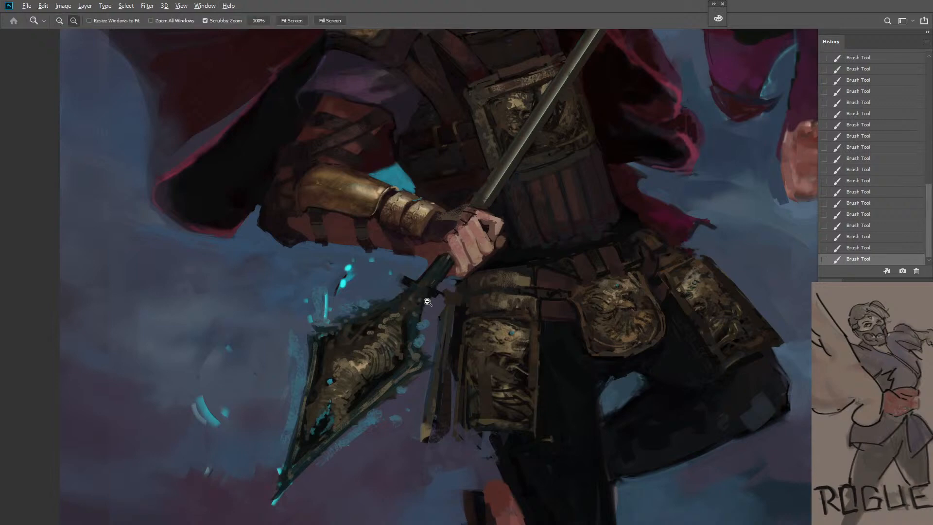
pyautogui.moveTo(425, 306); pyautogui.dragTo(411, 310)
pyautogui.keyDown('ctrl'); pyautogui.keyDown('alt'); pyautogui.click(412, 322); pyautogui.keyUp('alt'); pyautogui.keyUp('ctrl')
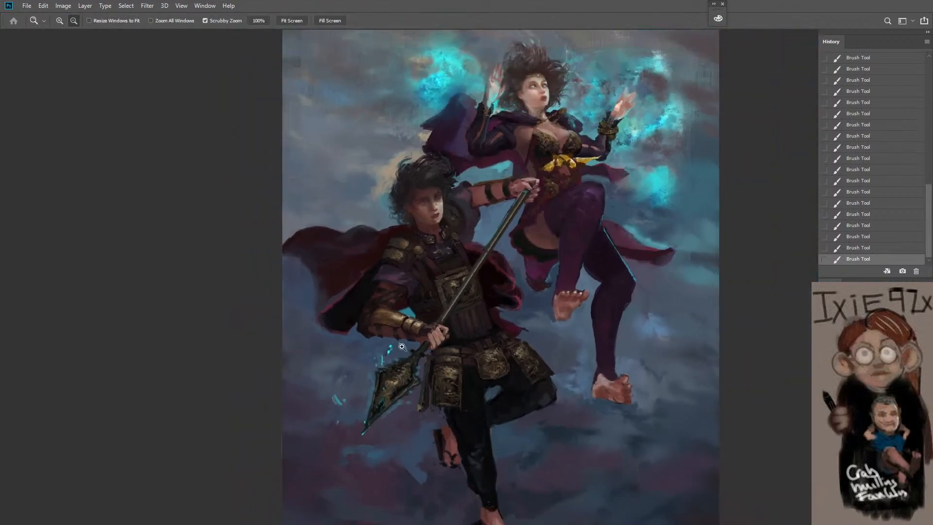
pyautogui.moveTo(376, 362)
pyautogui.mouseDown()
pyautogui.moveTo(398, 316)
pyautogui.moveTo(393, 374)
pyautogui.mouseUp()
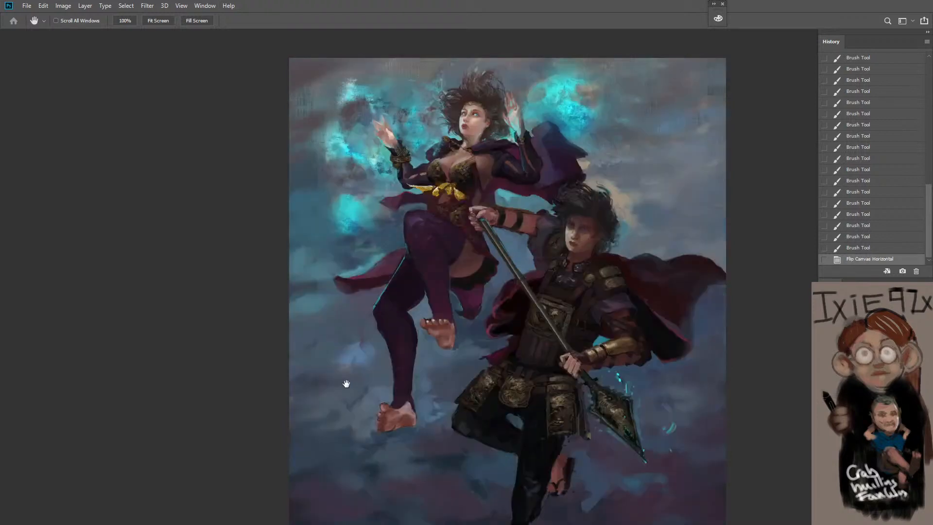
# Sample a sky tone and paint over the dark marks near the canvas's upper right edge with brush size 200
pyautogui.press('b')
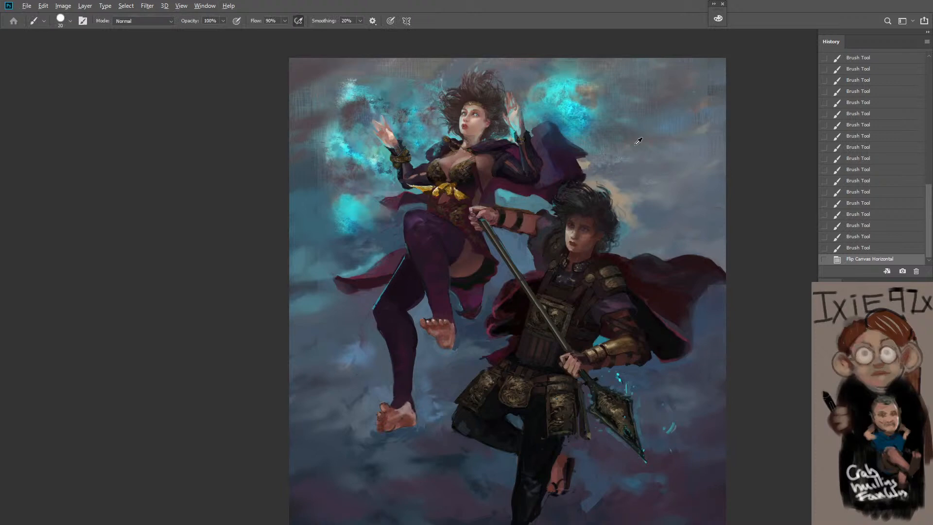
pyautogui.keyDown('alt'); pyautogui.click(713, 90); pyautogui.keyUp('alt')
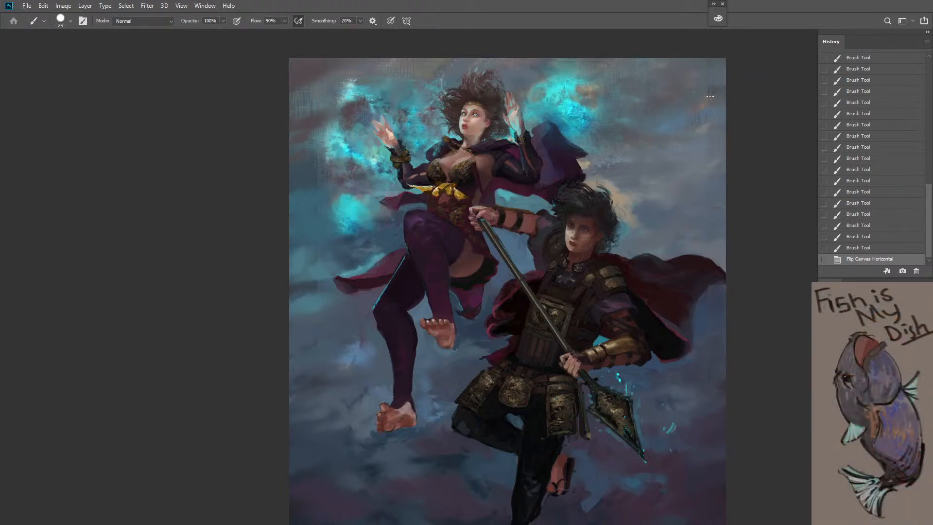
pyautogui.press(']')
pyautogui.press(']')
pyautogui.press(']')
pyautogui.press(']')
pyautogui.press(']')
pyautogui.moveTo(708, 93)
pyautogui.mouseDown()
pyautogui.moveTo(742, 98)
pyautogui.moveTo(716, 92)
pyautogui.mouseUp()
pyautogui.keyDown('alt'); pyautogui.click(719, 90); pyautogui.keyUp('alt')
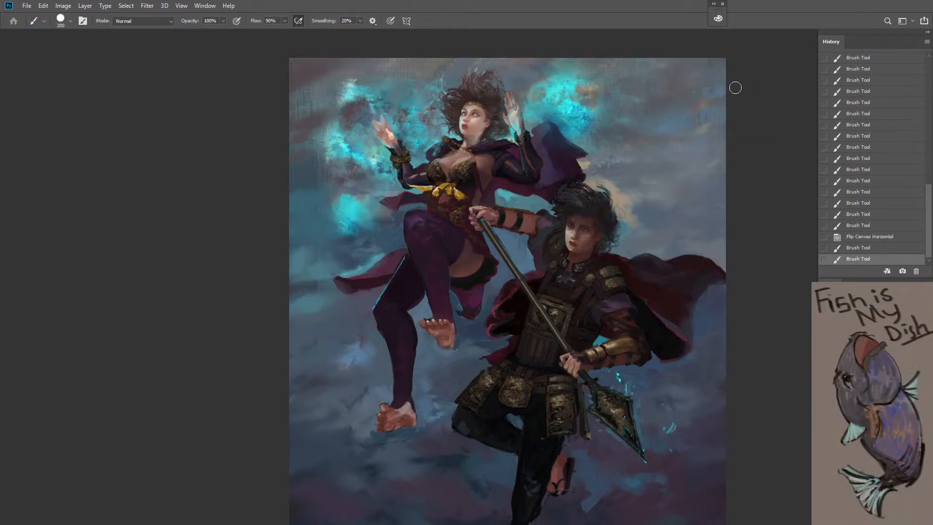
# Sample the surrounding sky tone and paint broad strokes over the canvas's upper left corner, enlarging the brush to size 900
pyautogui.keyDown('alt'); pyautogui.click(308, 120); pyautogui.keyUp('alt')
pyautogui.press(']')
pyautogui.moveTo(291, 125)
pyautogui.mouseDown()
pyautogui.moveTo(307, 139)
pyautogui.moveTo(322, 83)
pyautogui.moveTo(318, 112)
pyautogui.mouseUp()
pyautogui.press(']')
pyautogui.press(']')
pyautogui.press(']')
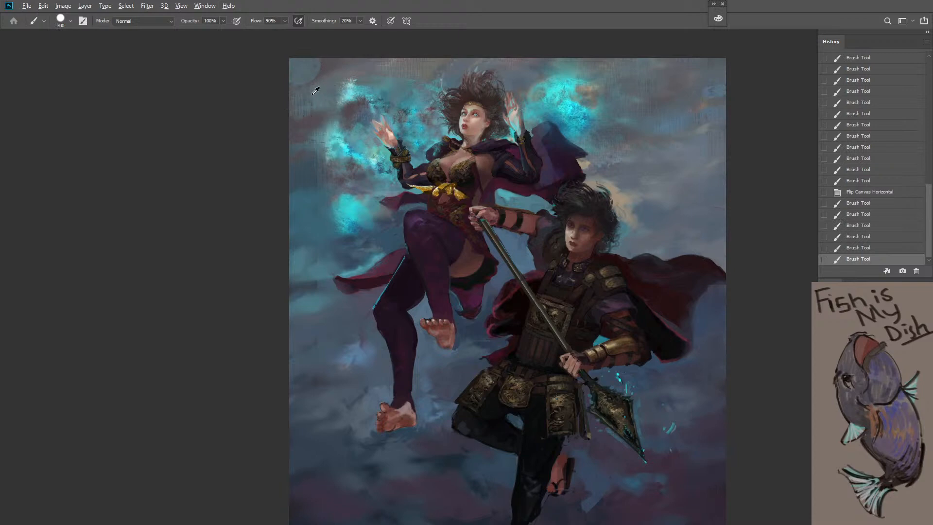
pyautogui.press(']')
pyautogui.moveTo(317, 69); pyautogui.dragTo(331, 78)
pyautogui.keyDown('alt'); pyautogui.click(325, 76); pyautogui.keyUp('alt')
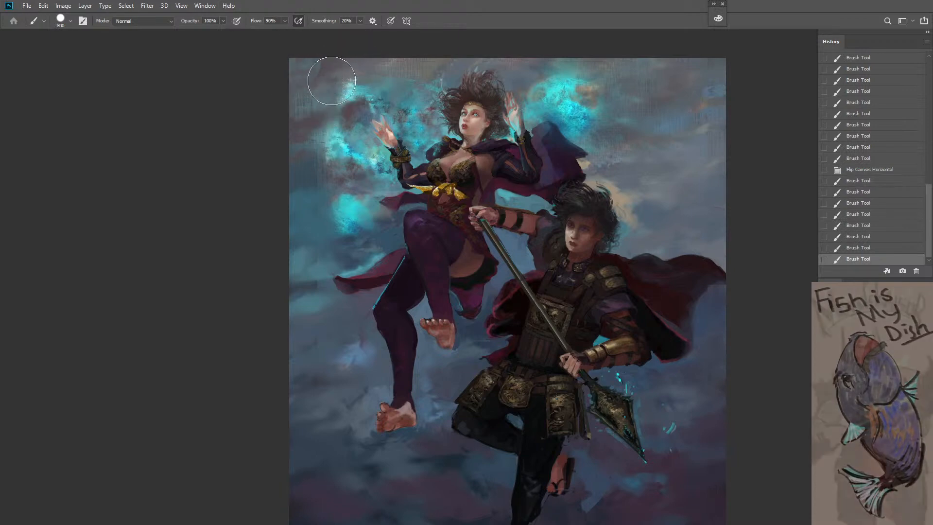
# Sample a dark tone from the warrior's torso and deepen the shadows around his waist and belt, starting with brush size 50
pyautogui.press('space')
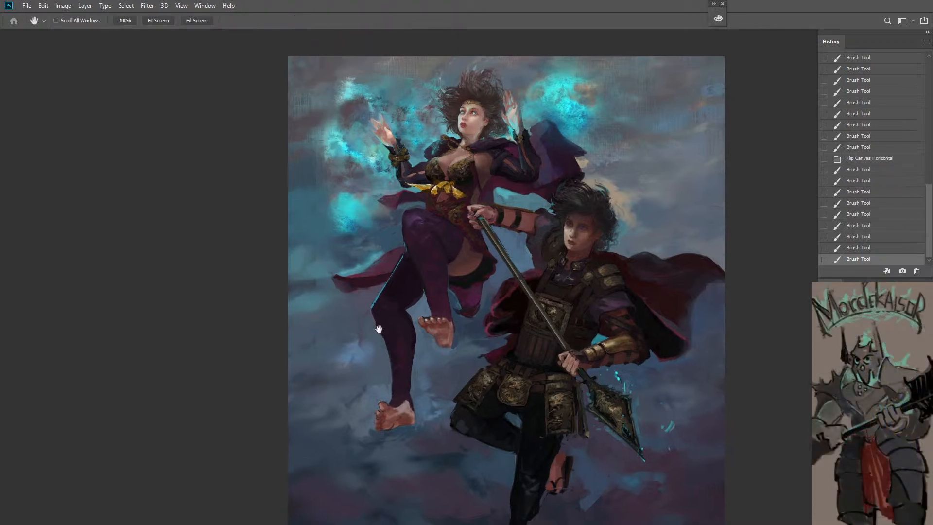
pyautogui.moveTo(487, 414); pyautogui.dragTo(367, 328)
pyautogui.hotkey('ctrl', 'space')
pyautogui.doubleClick(378, 270)
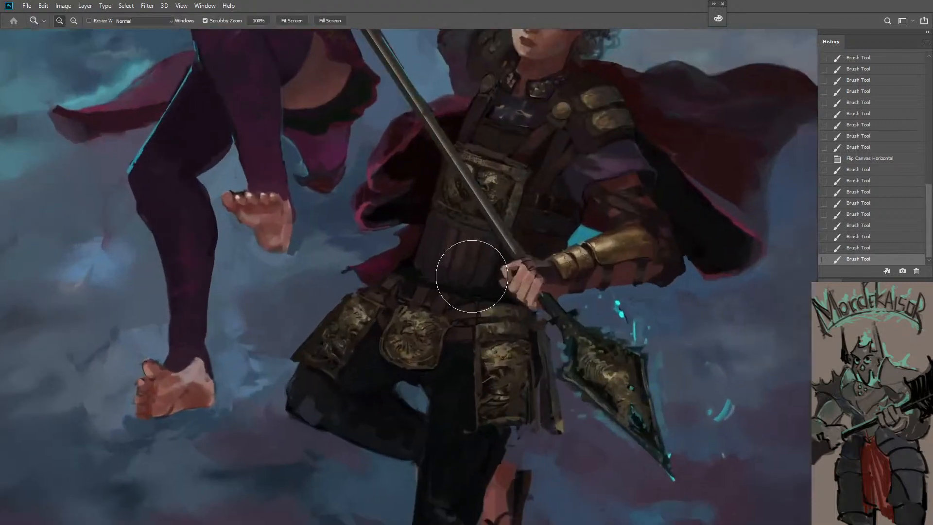
pyautogui.keyDown('alt'); pyautogui.click(482, 286); pyautogui.keyUp('alt')
pyautogui.press('[')
pyautogui.press('[')
pyautogui.press('[')
pyautogui.press('[')
pyautogui.press('[')
pyautogui.press('[')
pyautogui.press('[')
pyautogui.press('[')
pyautogui.press('[')
pyautogui.press('[')
pyautogui.press('[')
pyautogui.press('[')
pyautogui.press('[')
pyautogui.press('[')
pyautogui.press('[')
pyautogui.press('[')
pyautogui.press('[')
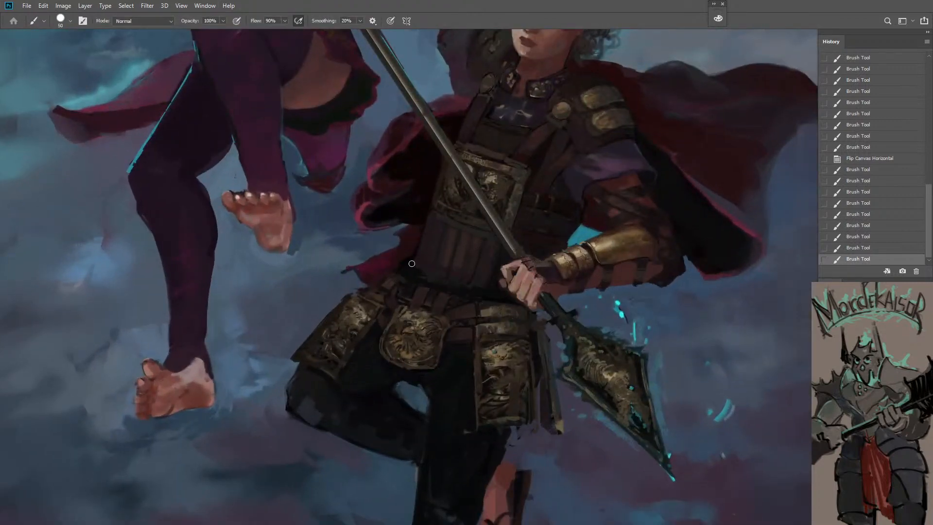
pyautogui.moveTo(412, 263); pyautogui.dragTo(455, 291)
pyautogui.press('[')
pyautogui.moveTo(427, 280)
pyautogui.mouseDown()
pyautogui.moveTo(450, 289)
pyautogui.moveTo(442, 287)
pyautogui.mouseUp()
pyautogui.moveTo(434, 284)
pyautogui.mouseDown()
pyautogui.moveTo(420, 278)
pyautogui.moveTo(383, 308)
pyautogui.moveTo(395, 317)
pyautogui.mouseUp()
pyautogui.press(']')
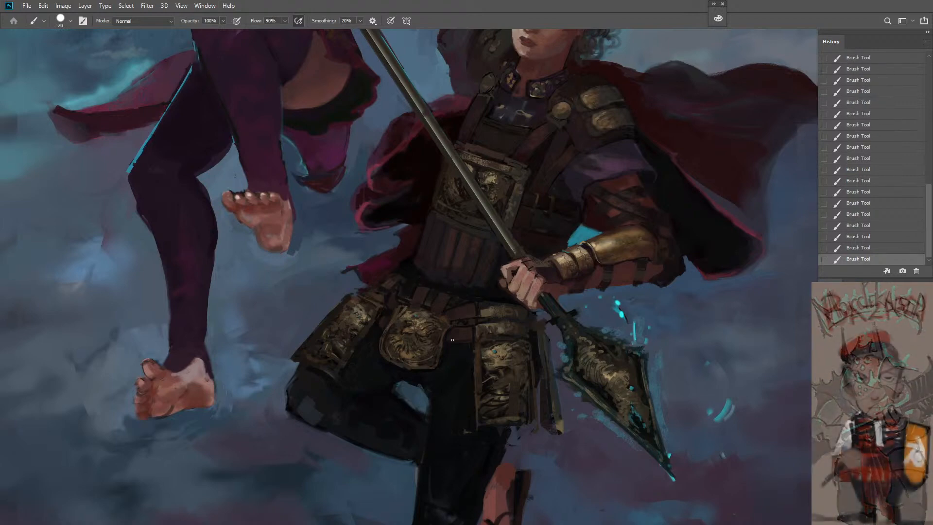
# Refine the blue iris and lid line of the warrior's nearer eye with brush size 8
pyautogui.press('z')
pyautogui.moveTo(471, 422); pyautogui.dragTo(460, 439)
pyautogui.press('b')
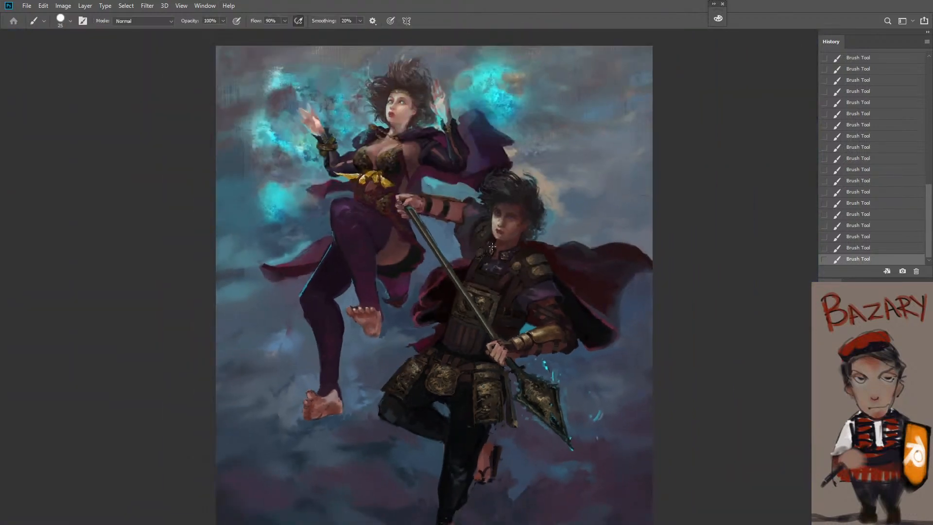
pyautogui.press('z')
pyautogui.click(497, 265)
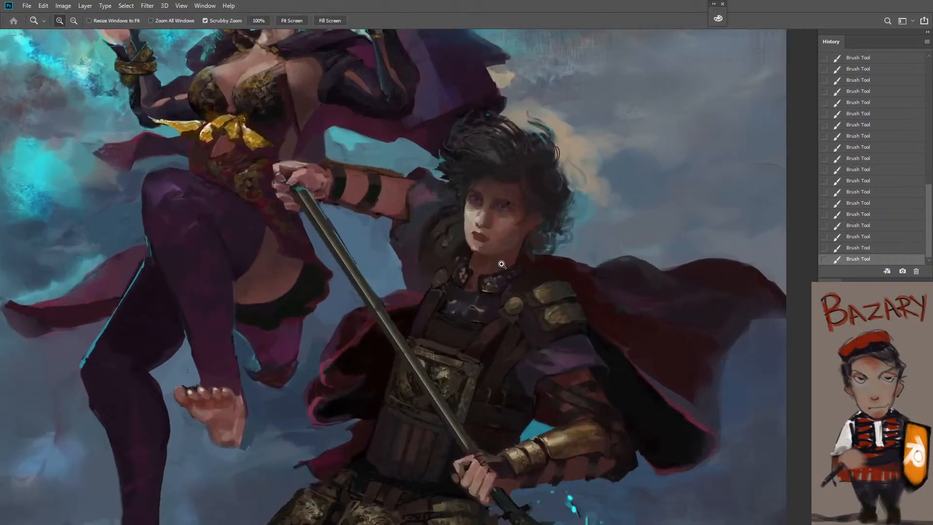
pyautogui.hotkey('ctrl', 'z')
pyautogui.moveTo(491, 249); pyautogui.dragTo(510, 195)
pyautogui.press('b')
pyautogui.press('[')
pyautogui.press('[')
pyautogui.press('[')
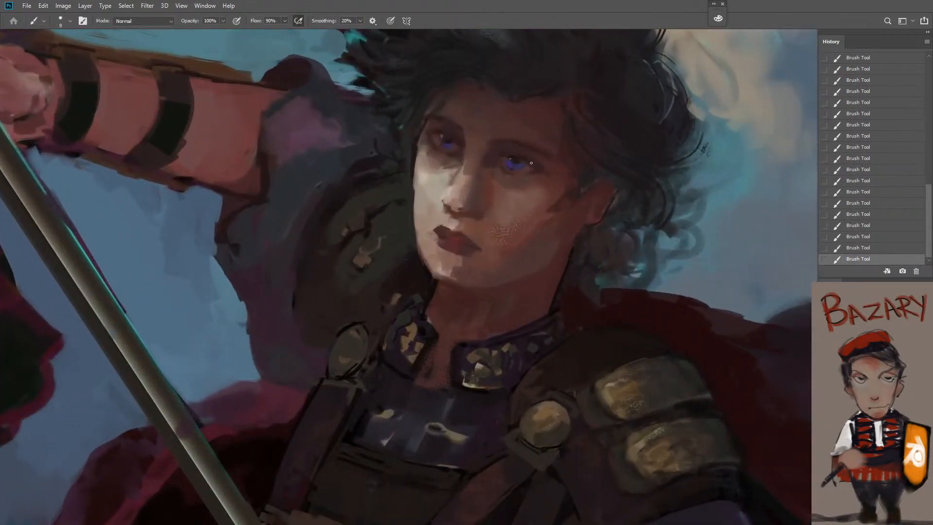
pyautogui.moveTo(509, 166); pyautogui.dragTo(518, 166)
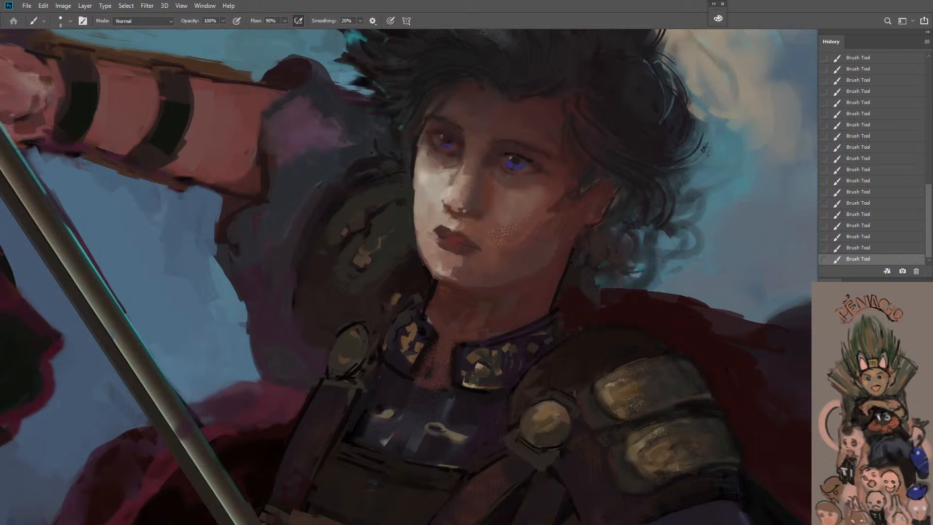
# Sample skin tones from the warrior's face and shade beneath his far eye and beside the nose, enlarging the brush from size 9
pyautogui.keyDown('alt'); pyautogui.click(451, 140); pyautogui.keyUp('alt')
pyautogui.keyDown('alt'); pyautogui.click(469, 167); pyautogui.keyUp('alt')
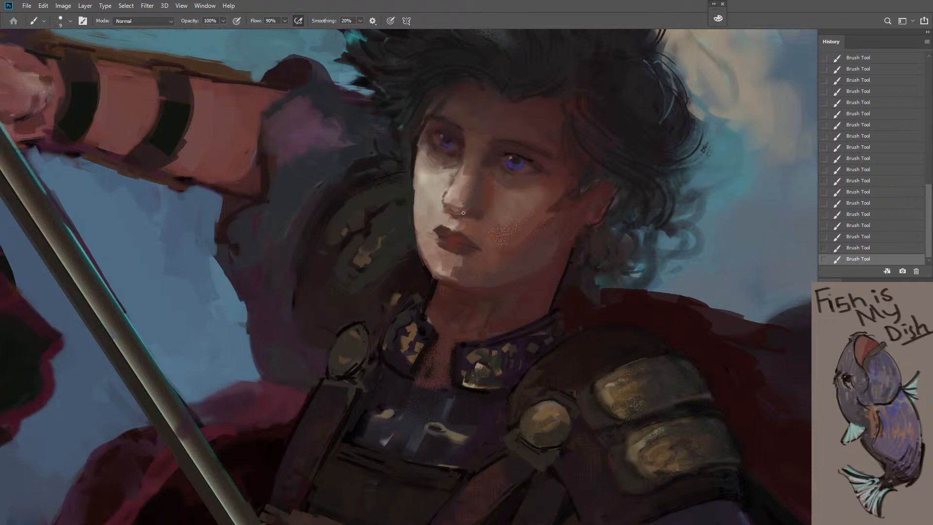
pyautogui.keyDown('alt'); pyautogui.click(443, 232); pyautogui.keyUp('alt')
pyautogui.moveTo(430, 158)
pyautogui.mouseDown()
pyautogui.moveTo(447, 159)
pyautogui.moveTo(429, 176)
pyautogui.moveTo(457, 163)
pyautogui.moveTo(428, 177)
pyautogui.mouseUp()
pyautogui.press(']')
pyautogui.press(']')
pyautogui.keyDown('alt'); pyautogui.click(427, 162); pyautogui.keyUp('alt')
pyautogui.keyDown('alt'); pyautogui.click(443, 173); pyautogui.keyUp('alt')
pyautogui.press('z')
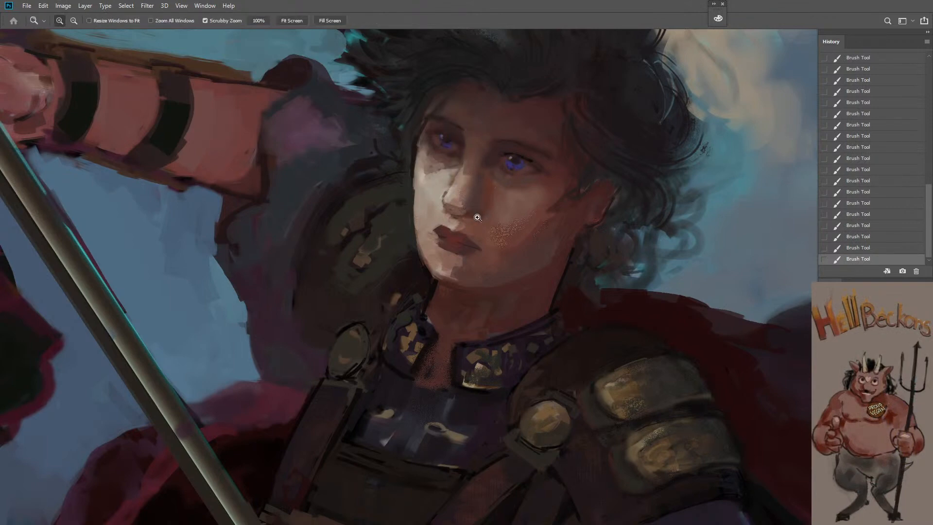
# Touch up the skin beside the warrior's nearer eye and refine his dark hair, reducing the brush from size 20
pyautogui.moveTo(469, 232); pyautogui.dragTo(452, 292)
pyautogui.moveTo(471, 229); pyautogui.dragTo(500, 193)
pyautogui.press('b')
pyautogui.keyDown('alt'); pyautogui.click(498, 199); pyautogui.keyUp('alt')
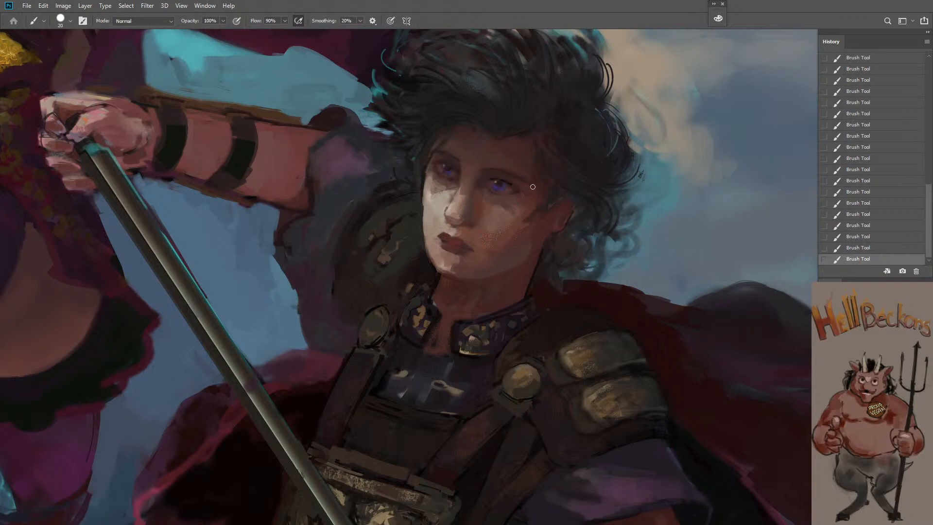
pyautogui.press('[')
pyautogui.press('[')
pyautogui.press('[')
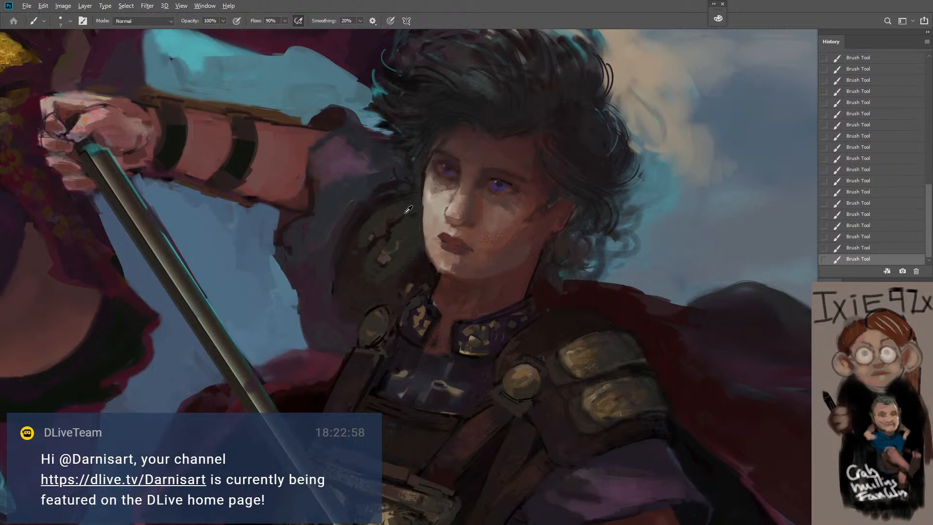
pyautogui.keyDown('alt'); pyautogui.click(391, 223); pyautogui.keyUp('alt')
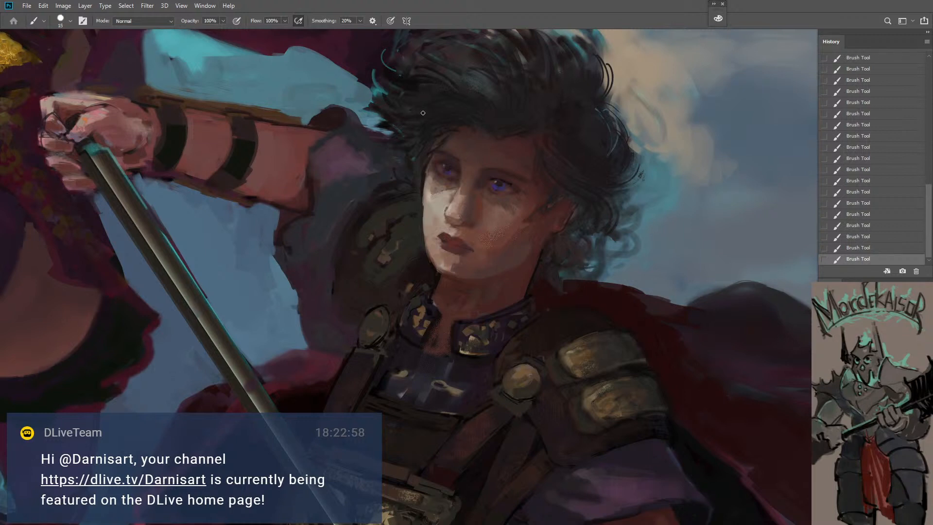
pyautogui.press('[')
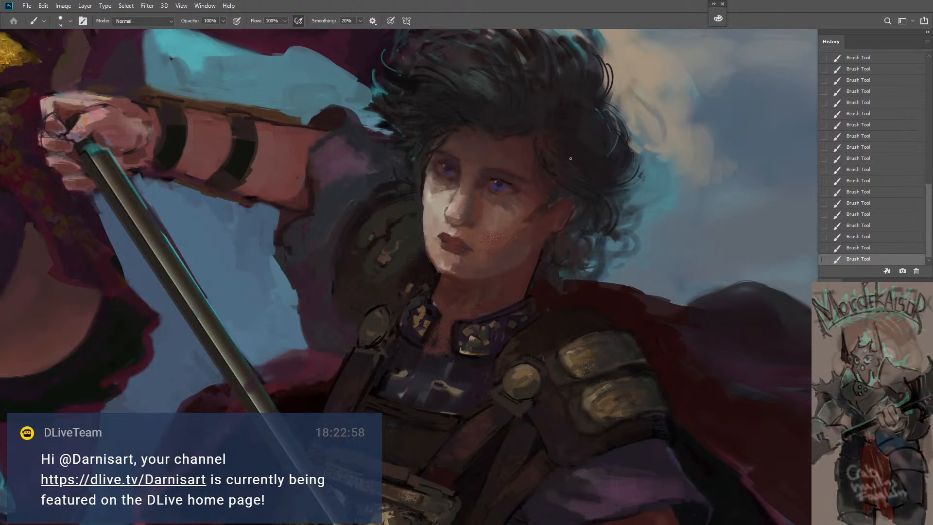
# Darken the skin beneath the warrior's nearer eye and blend it into the cheek, enlarging the brush from size 8 to 35
pyautogui.press('z')
pyautogui.moveTo(548, 204); pyautogui.dragTo(473, 222)
pyautogui.click(473, 221)
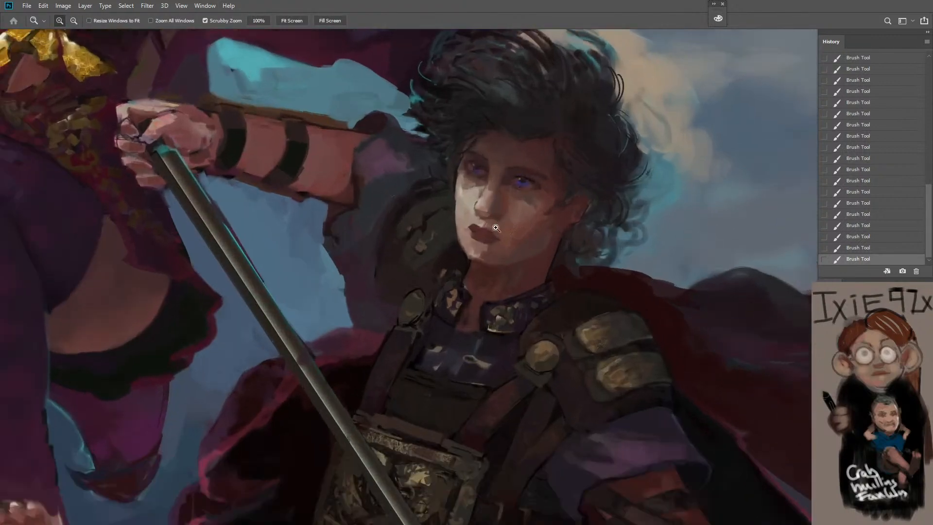
pyautogui.press('b')
pyautogui.press('z')
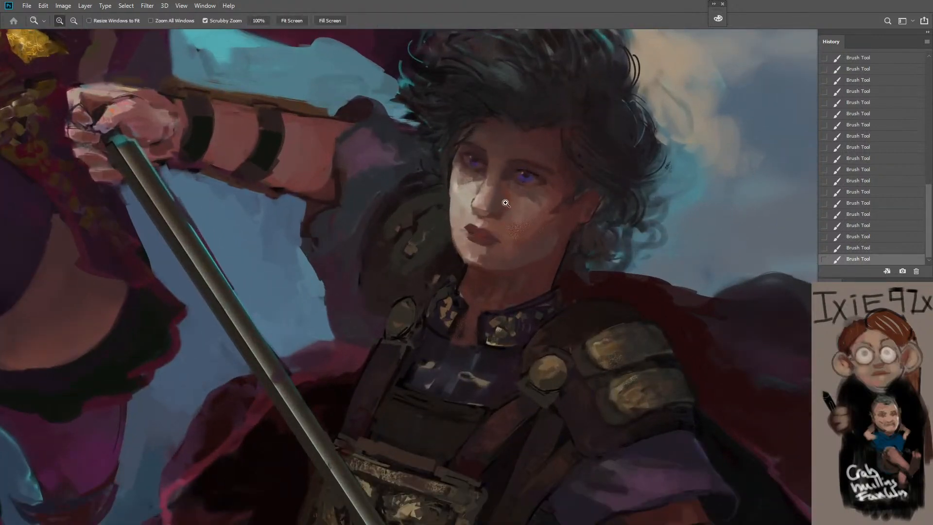
pyautogui.click(504, 202)
pyautogui.press('b')
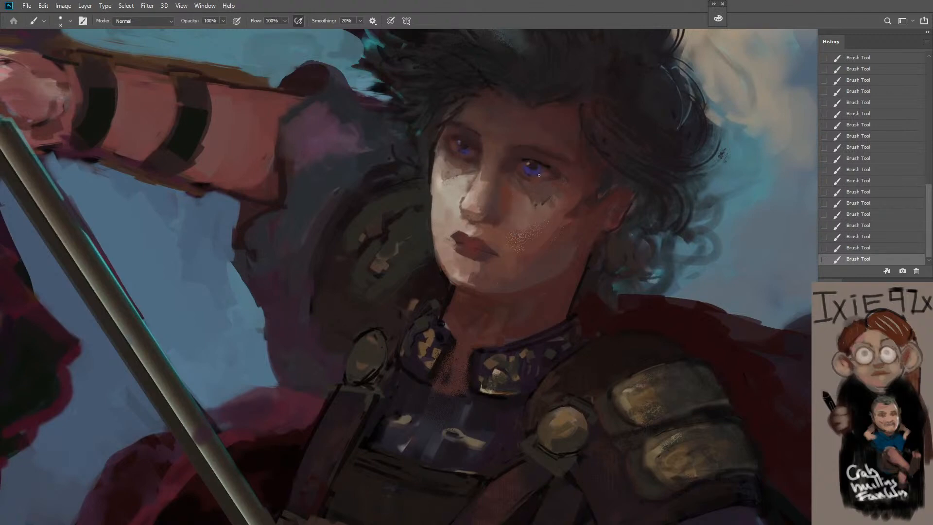
pyautogui.keyDown('alt'); pyautogui.click(572, 195); pyautogui.keyUp('alt')
pyautogui.press(']')
pyautogui.press(']')
pyautogui.press(']')
pyautogui.press(']')
pyautogui.press(']')
pyautogui.press(']')
pyautogui.press(']')
pyautogui.moveTo(538, 202); pyautogui.dragTo(552, 196)
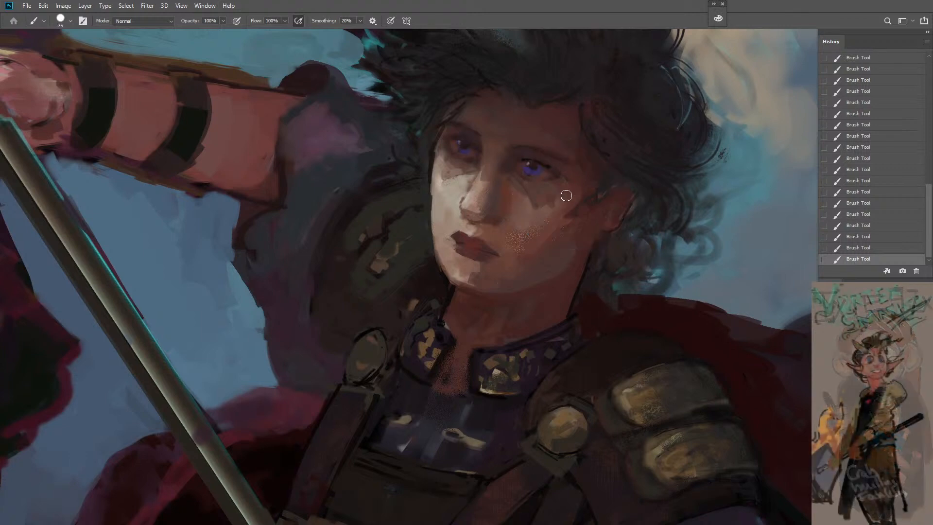
pyautogui.keyDown('alt'); pyautogui.click(570, 224); pyautogui.keyUp('alt')
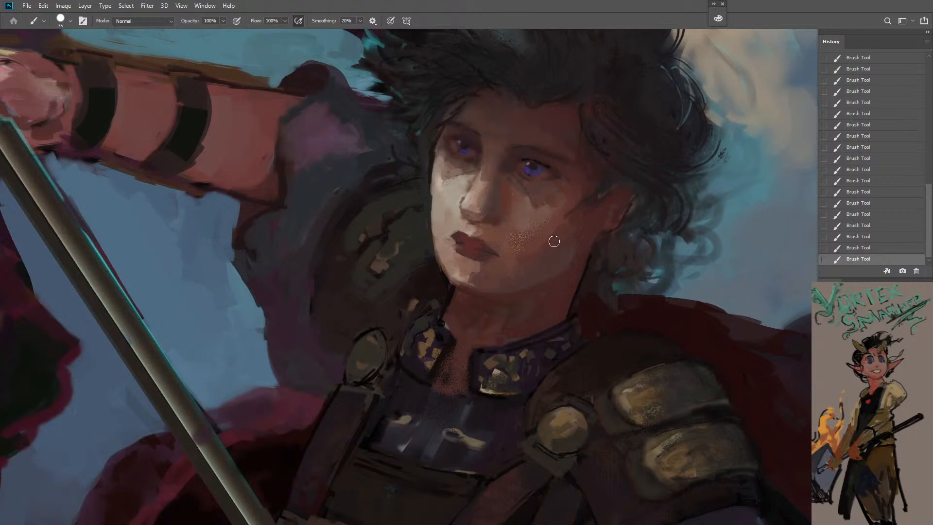
# Sample the skin tone beside the warrior's nose and soften the upper cheek with a smaller brush
pyautogui.keyDown('alt'); pyautogui.click(520, 206); pyautogui.keyUp('alt')
pyautogui.press('[')
pyautogui.press('[')
pyautogui.keyDown('alt'); pyautogui.click(542, 224); pyautogui.keyUp('alt')
pyautogui.press(']')
# Sample the dark tone at the outer corner of the warrior's nearer eye and refine the lid there, reducing the brush from size 20
pyautogui.press('z')
pyautogui.moveTo(557, 213)
pyautogui.mouseDown()
pyautogui.moveTo(476, 214)
pyautogui.moveTo(500, 214)
pyautogui.mouseUp()
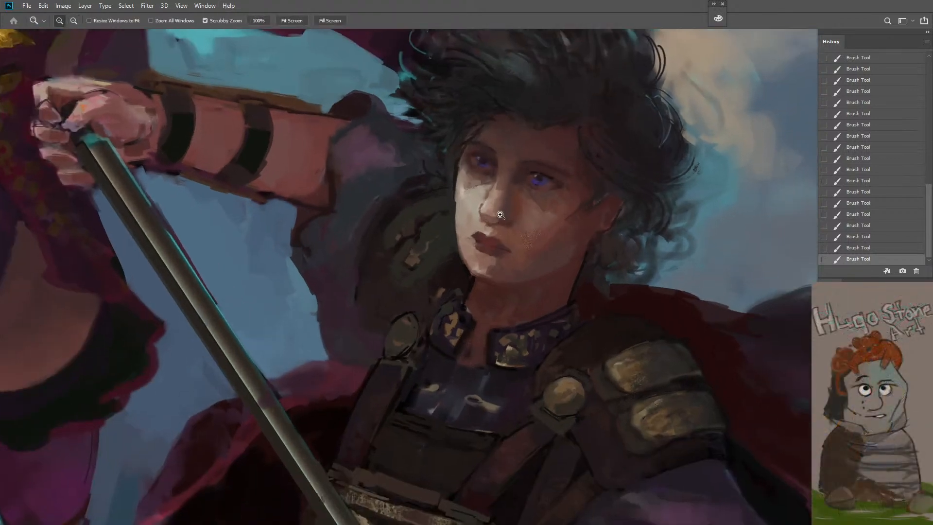
pyautogui.click(500, 214)
pyautogui.click(545, 163)
pyautogui.press('b')
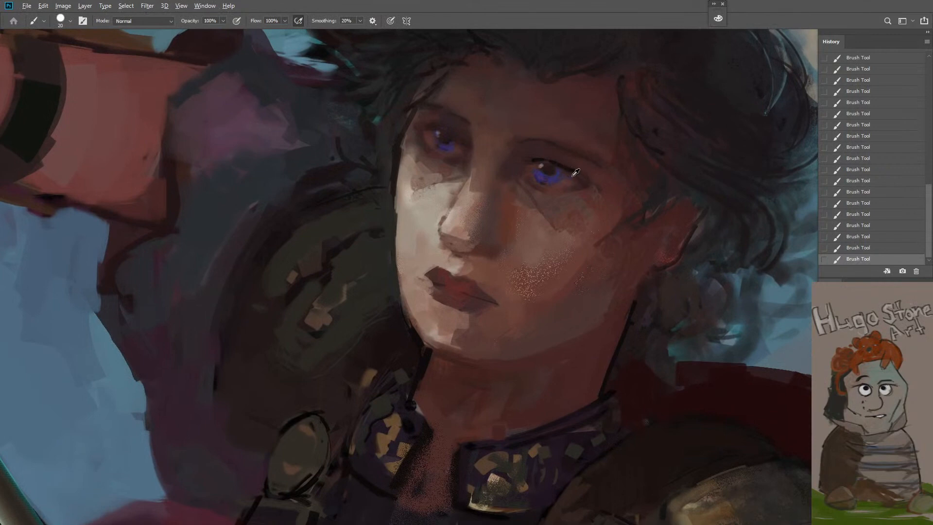
pyautogui.keyDown('alt'); pyautogui.click(569, 169); pyautogui.keyUp('alt')
pyautogui.press('[')
pyautogui.press('[')
pyautogui.press('[')
pyautogui.press('[')
pyautogui.press('[')
pyautogui.press('[')
# Define the warrior's nostrils and the underside of his nose with dark strokes at brush size 7
pyautogui.press('z')
pyautogui.keyDown('alt'); pyautogui.click(527, 239); pyautogui.keyUp('alt')
pyautogui.keyDown('alt'); pyautogui.click(526, 247); pyautogui.keyUp('alt')
pyautogui.keyDown('alt'); pyautogui.click(524, 256); pyautogui.keyUp('alt')
pyautogui.click(548, 248)
pyautogui.click(541, 252)
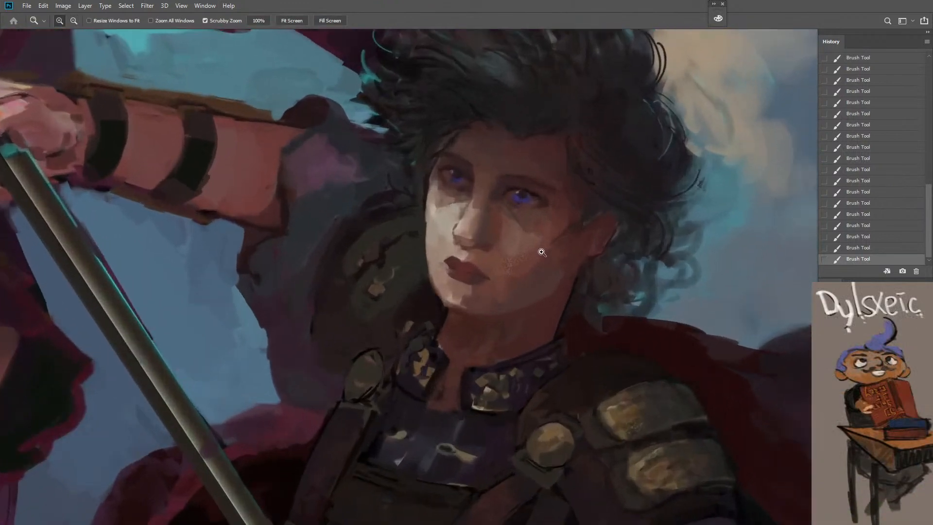
pyautogui.keyDown('alt'); pyautogui.click(455, 290); pyautogui.keyUp('alt')
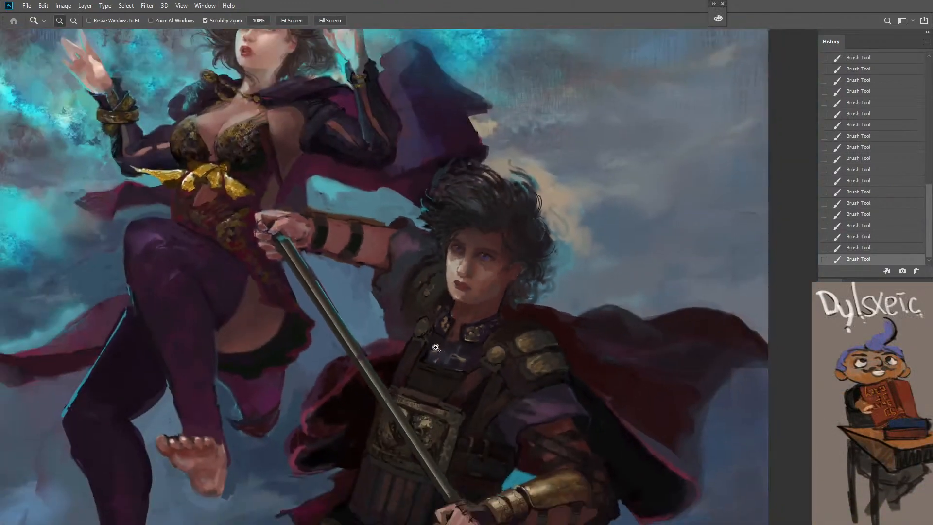
pyautogui.click(458, 313)
pyautogui.click(467, 273)
pyautogui.click(468, 272)
pyautogui.click(467, 267)
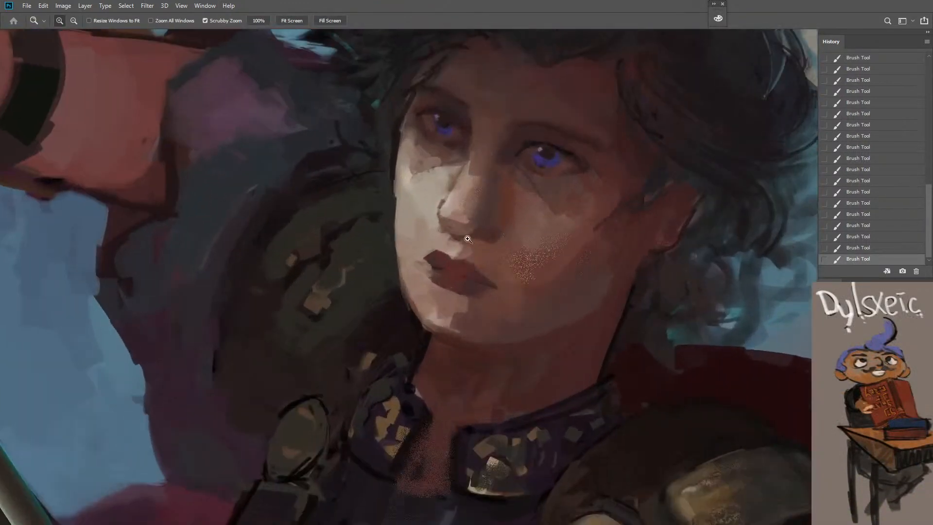
pyautogui.press('b')
pyautogui.moveTo(442, 220); pyautogui.dragTo(475, 231)
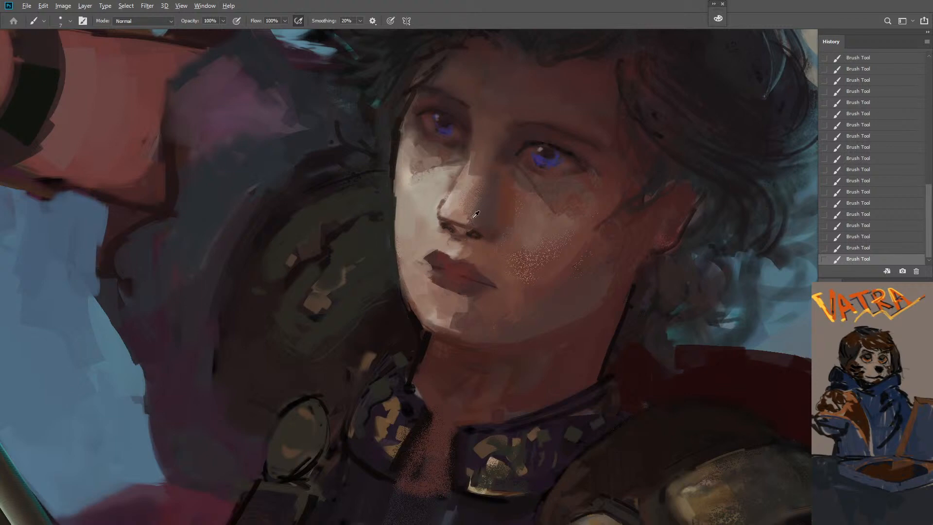
pyautogui.keyDown('alt'); pyautogui.click(451, 224); pyautogui.keyUp('alt')
# Sample a tone from the spear shaft and touch up the shaft between the warrior's hands, starting with brush size 8
pyautogui.press('z')
pyautogui.keyDown('alt'); pyautogui.click(465, 252); pyautogui.keyUp('alt')
pyautogui.keyDown('alt'); pyautogui.click(463, 262); pyautogui.keyUp('alt')
pyautogui.keyDown('alt'); pyautogui.click(462, 267); pyautogui.keyUp('alt')
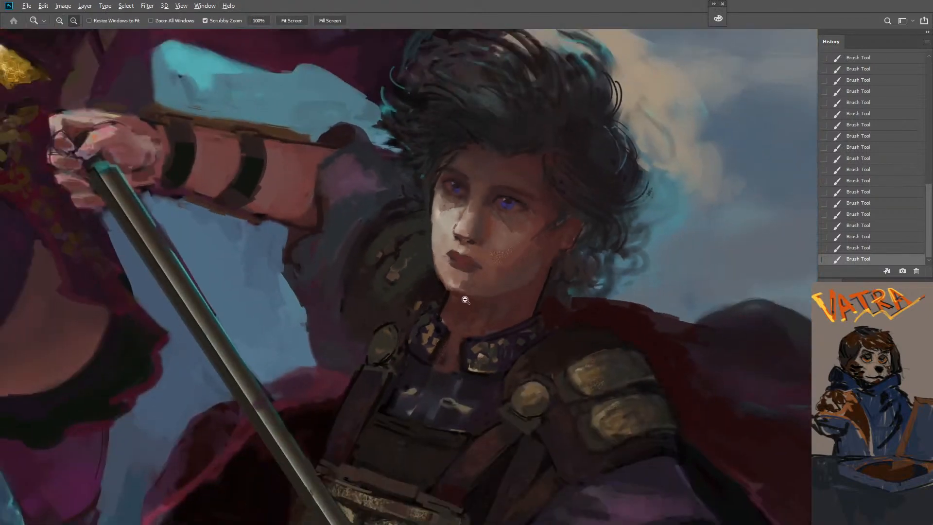
pyautogui.keyDown('alt'); pyautogui.click(462, 306); pyautogui.keyUp('alt')
pyautogui.keyDown('alt'); pyautogui.click(462, 305); pyautogui.keyUp('alt')
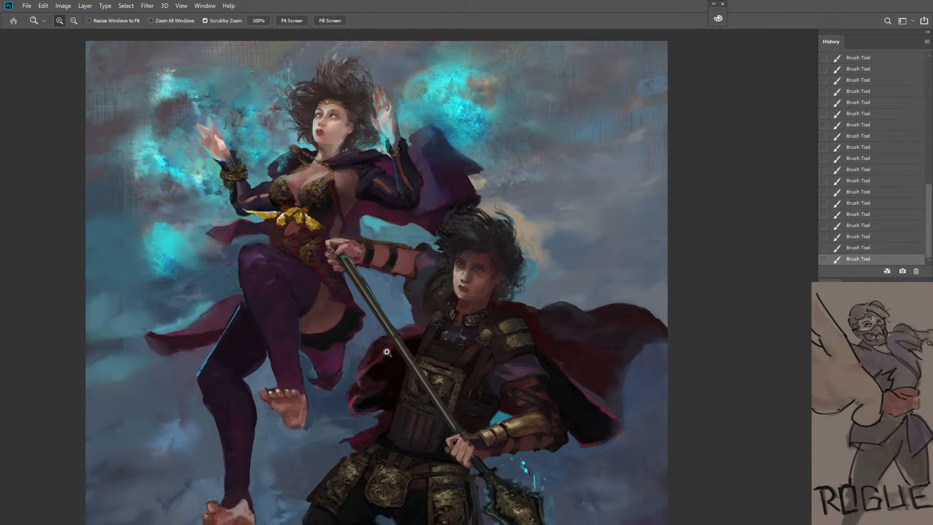
pyautogui.click(403, 347)
pyautogui.click(397, 340)
pyautogui.press('b')
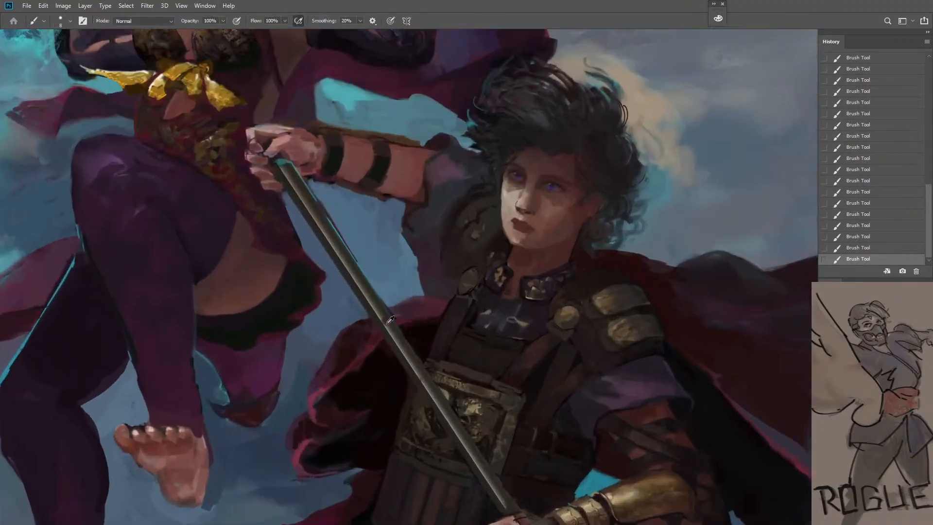
pyautogui.keyDown('alt'); pyautogui.click(390, 319); pyautogui.keyUp('alt')
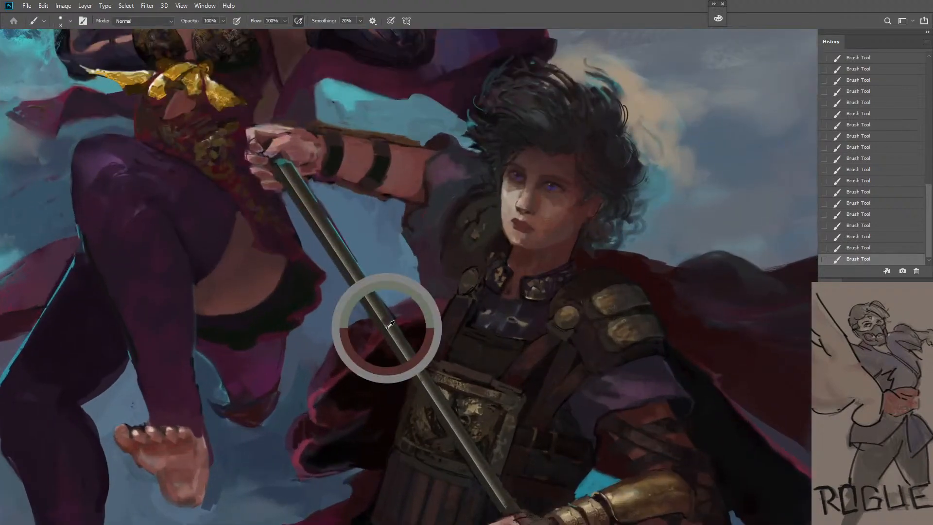
pyautogui.keyDown('alt'); pyautogui.click(409, 350); pyautogui.keyUp('alt')
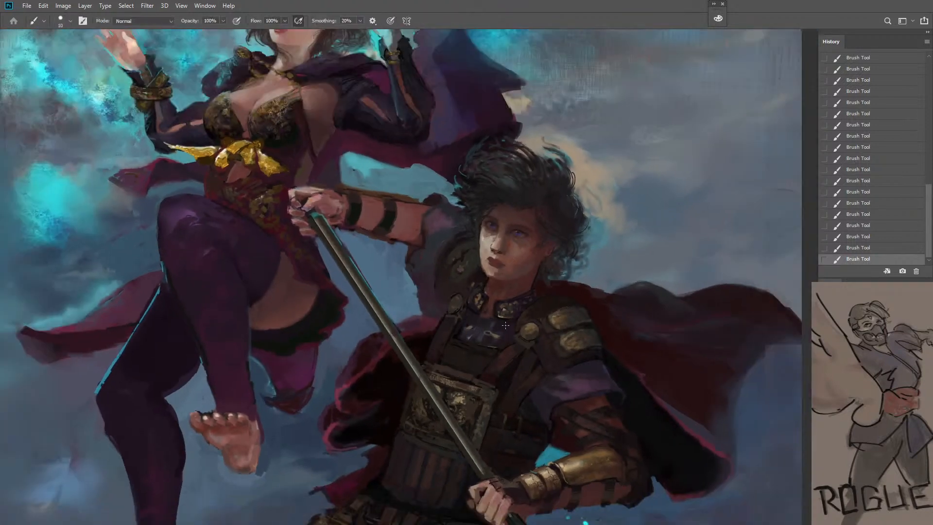
# Undo the last stroke and shade the middle of the spear shaft with a larger brush at 20% flow
pyautogui.press('space')
pyautogui.moveTo(508, 376); pyautogui.dragTo(479, 277)
pyautogui.hotkey('ctrl', 'space')
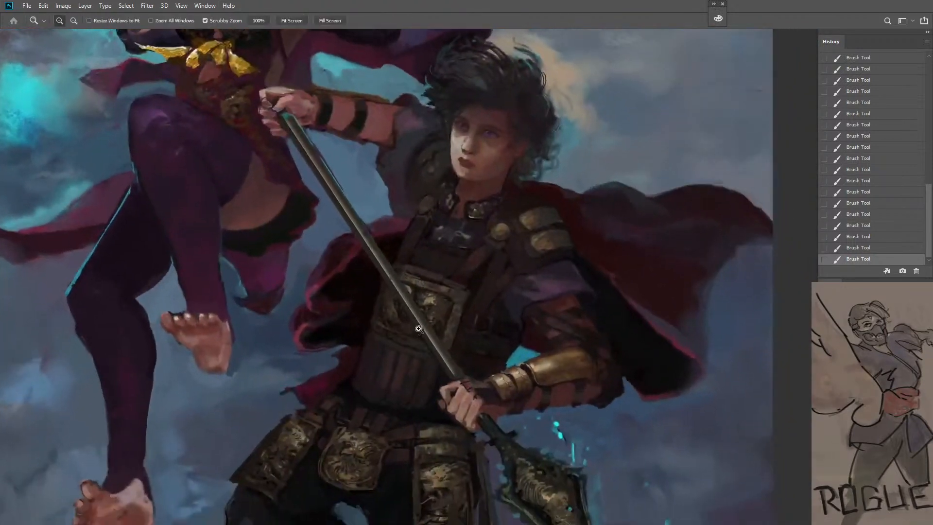
pyautogui.click(415, 333)
pyautogui.keyDown('alt'); pyautogui.click(593, 375); pyautogui.keyUp('alt')
pyautogui.keyDown('alt'); pyautogui.click(593, 375); pyautogui.keyUp('alt')
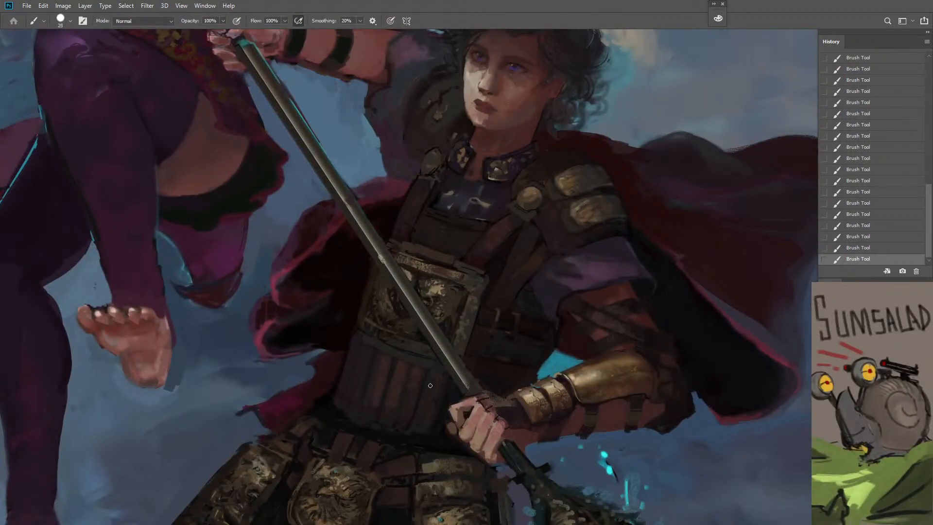
pyautogui.hotkey('ctrl', 'z')
pyautogui.hotkey('shift', '2')
pyautogui.press(']')
pyautogui.moveTo(370, 240); pyautogui.dragTo(400, 282)
# Undo the last brush stroke and add a new layer in Normal mode at 100% opacity for the warrior's eyes
pyautogui.hotkey('ctrl', 'space')
pyautogui.moveTo(430, 333); pyautogui.dragTo(424, 365)
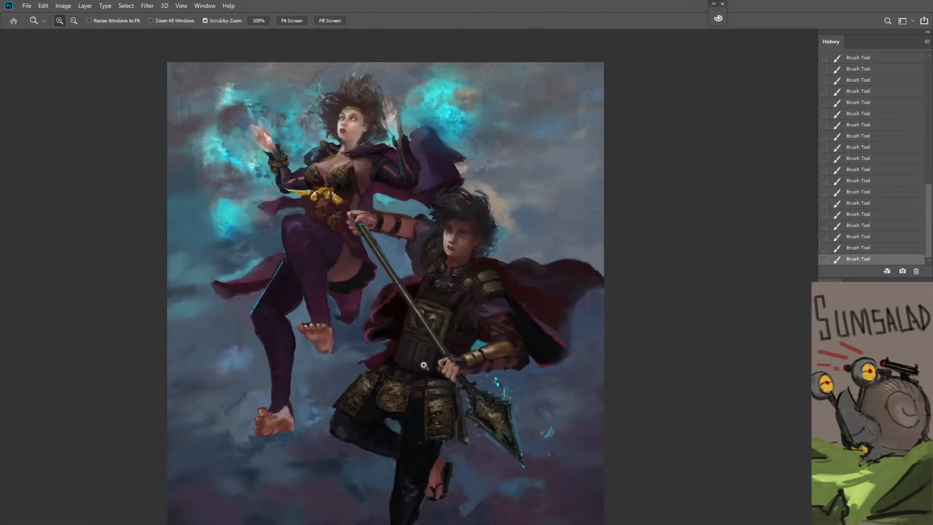
pyautogui.moveTo(471, 252); pyautogui.dragTo(415, 193)
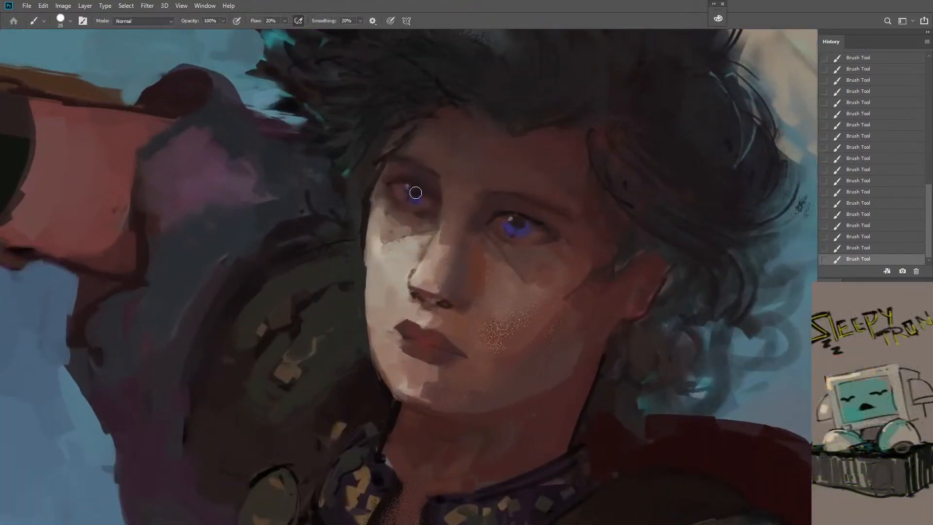
pyautogui.hotkey('ctrl', 'z')
pyautogui.hotkey('ctrl', 'shift', 'n')
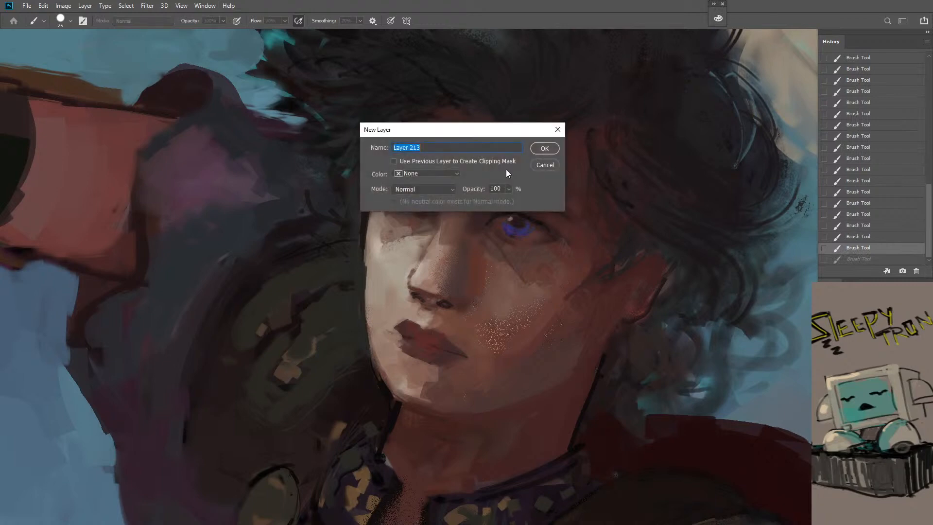
pyautogui.click(544, 148)
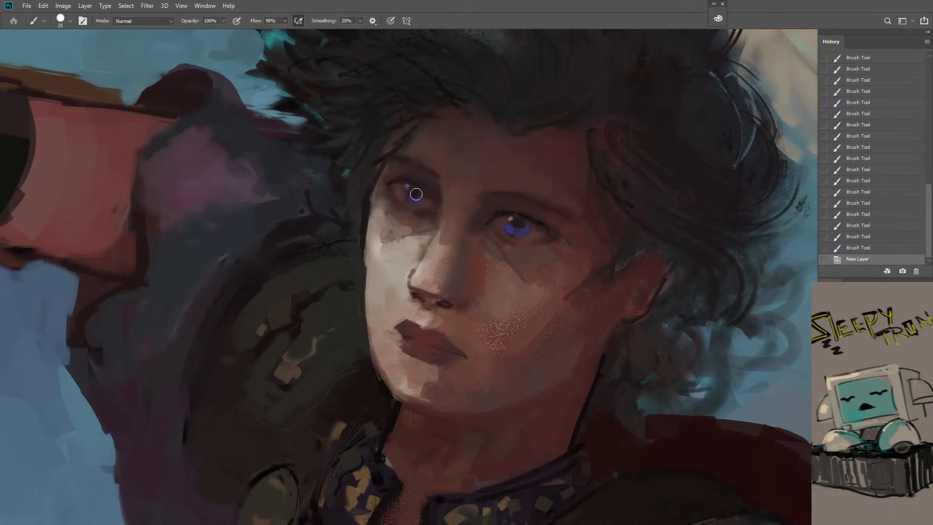
# Paint over the irises of both of the warrior's eyes in blue-violet with brush size 25 at 90% flow
pyautogui.click(416, 194)
pyautogui.click(417, 194)
pyautogui.click(514, 226)
pyautogui.click(524, 223)
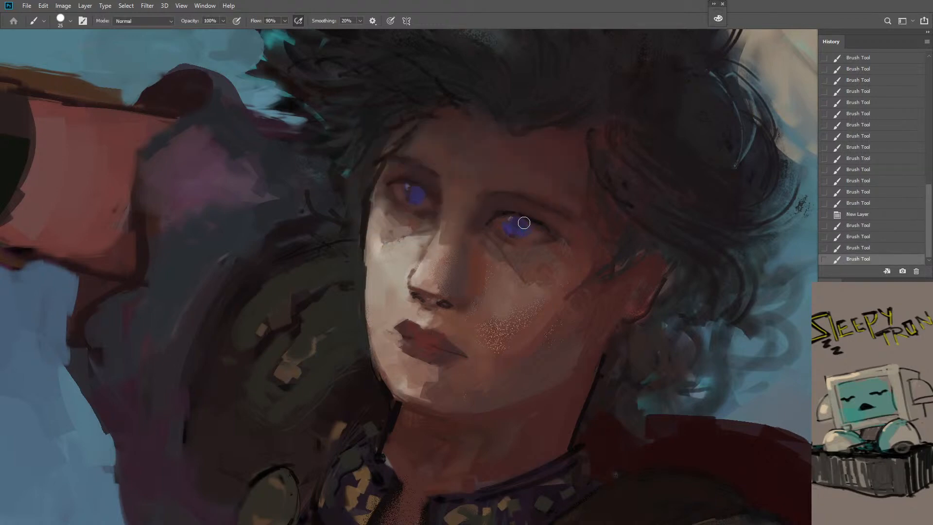
pyautogui.click(523, 224)
pyautogui.click(515, 227)
# Clean up the iris edges and surrounding lids of both of the warrior's eyes with brush size 6
pyautogui.press('[')
pyautogui.press('[')
pyautogui.press('[')
pyautogui.press('[')
pyautogui.press('[')
pyautogui.press('[')
pyautogui.moveTo(409, 190)
pyautogui.mouseDown()
pyautogui.moveTo(419, 203)
pyautogui.moveTo(425, 197)
pyautogui.mouseUp()
pyautogui.moveTo(424, 192); pyautogui.dragTo(427, 196)
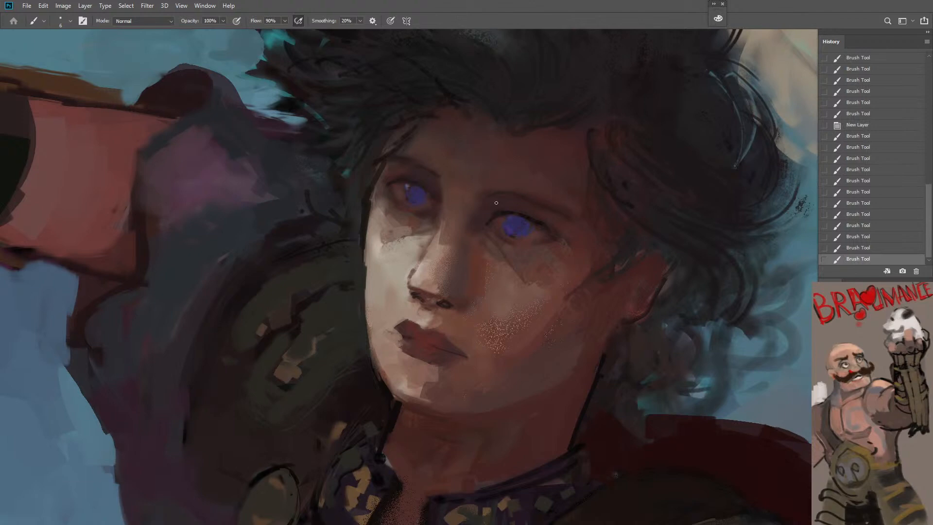
pyautogui.moveTo(412, 177); pyautogui.dragTo(428, 201)
pyautogui.moveTo(424, 206); pyautogui.dragTo(431, 196)
pyautogui.moveTo(508, 219)
pyautogui.mouseDown()
pyautogui.moveTo(517, 231)
pyautogui.moveTo(531, 226)
pyautogui.mouseUp()
# Set the foreground to a near-black tone, undo the last stroke and redraw the upper lid line of the warrior's nearer eye
pyautogui.press('n')
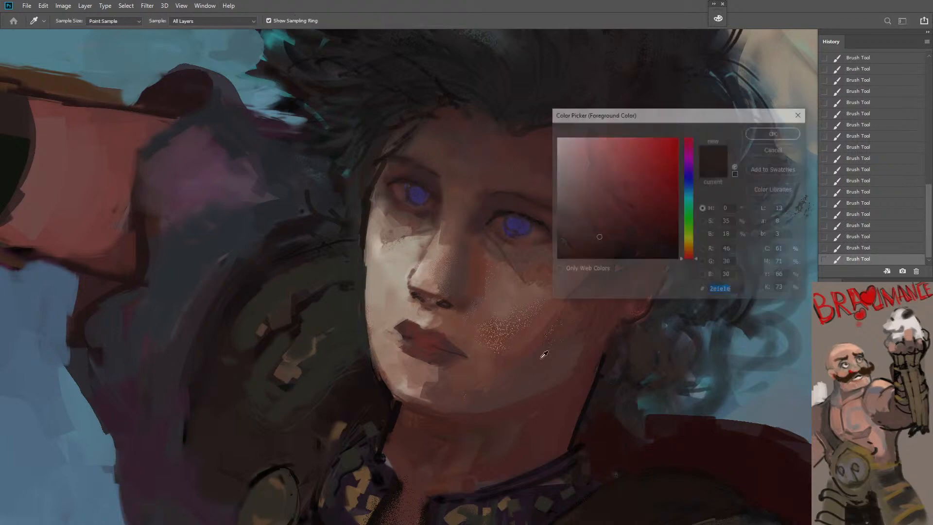
pyautogui.click(604, 257)
pyautogui.click(762, 134)
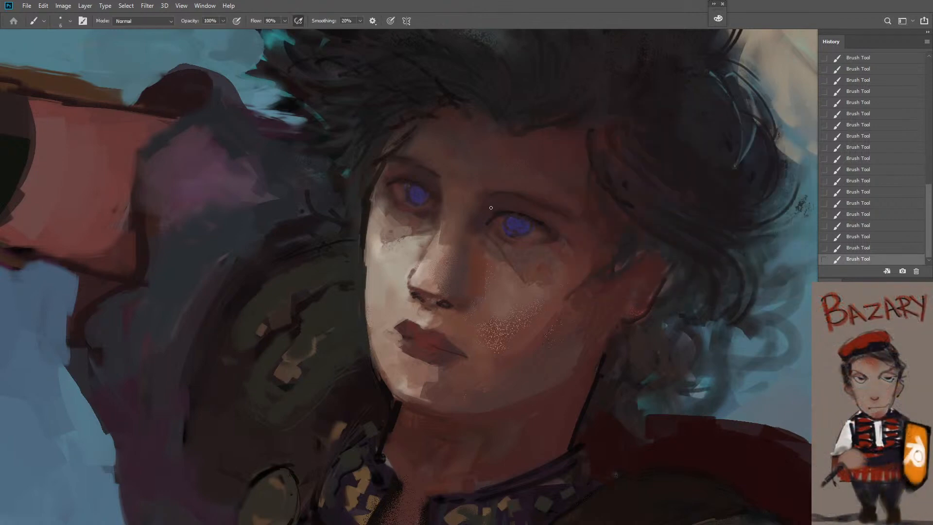
pyautogui.hotkey('ctrl', 'z')
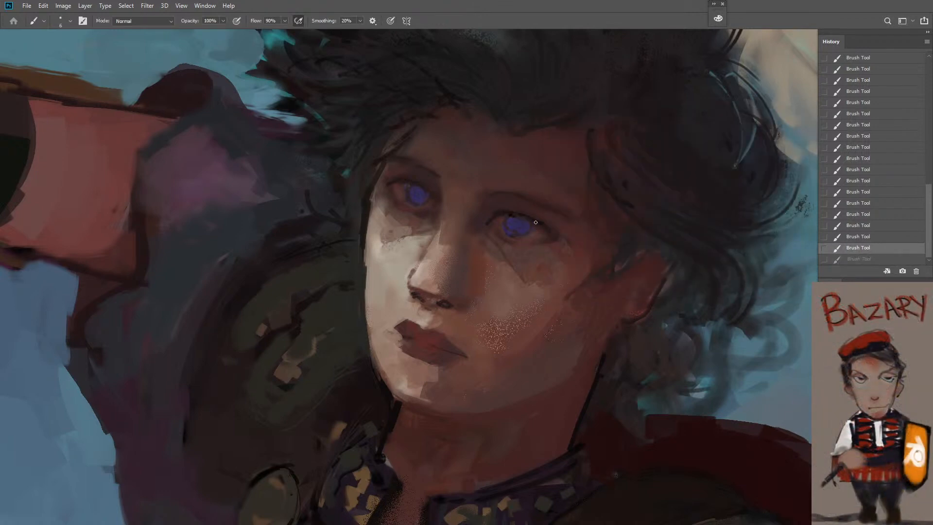
pyautogui.moveTo(509, 214); pyautogui.dragTo(543, 225)
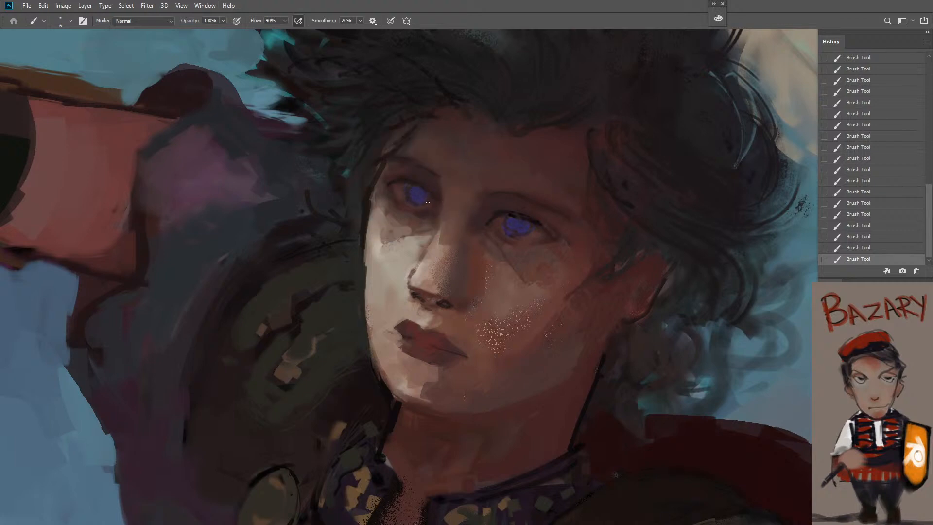
# Set the foreground colour to near-black #050303 and outline the iris edge of the warrior's nearer eye with brush size 6
pyautogui.press('n')
pyautogui.click(614, 257)
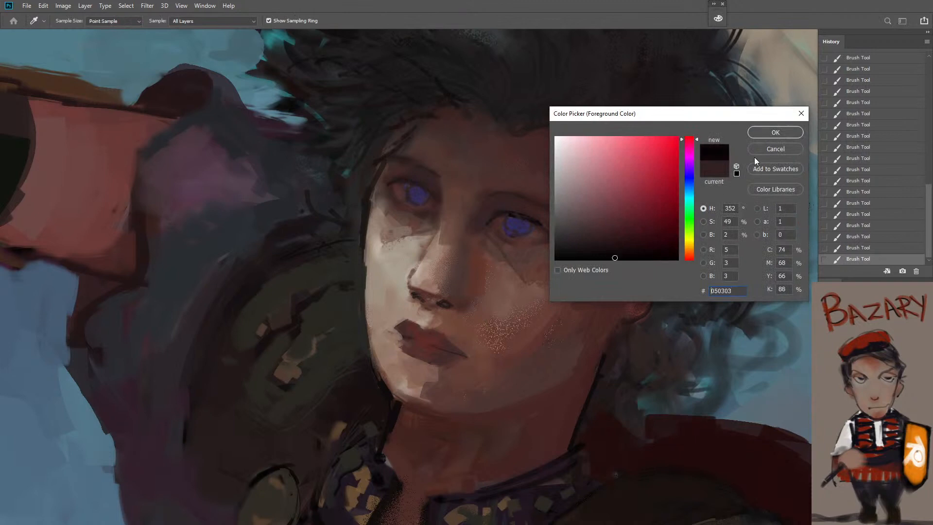
pyautogui.click(774, 132)
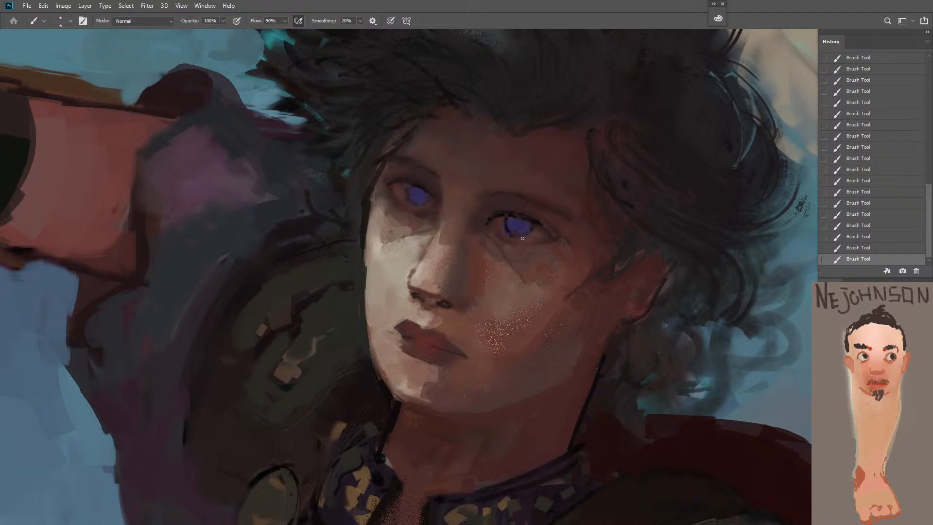
pyautogui.press('z')
pyautogui.moveTo(547, 291); pyautogui.dragTo(522, 343)
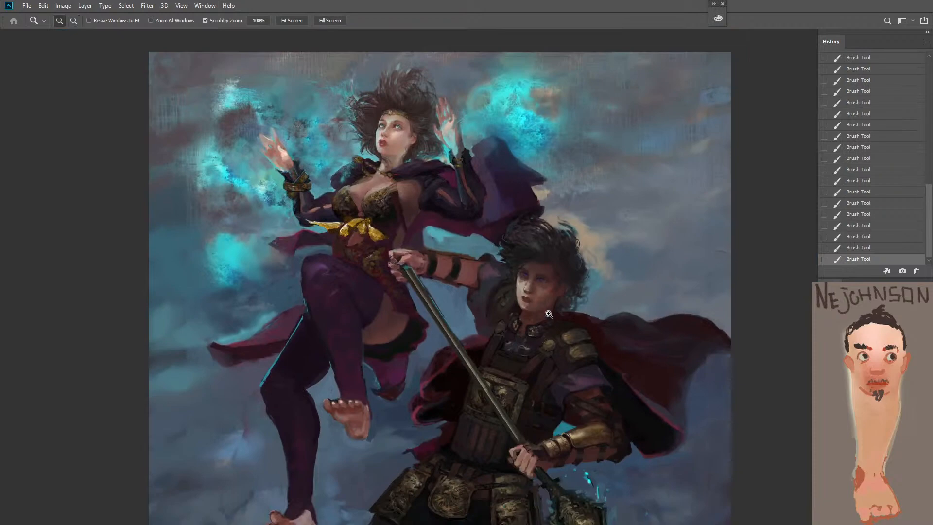
pyautogui.click(550, 313)
pyautogui.moveTo(544, 259)
pyautogui.mouseDown()
pyautogui.moveTo(531, 273)
pyautogui.moveTo(516, 269)
pyautogui.moveTo(478, 288)
pyautogui.mouseUp()
pyautogui.press('b')
pyautogui.keyDown('alt'); pyautogui.click(468, 276); pyautogui.keyUp('alt')
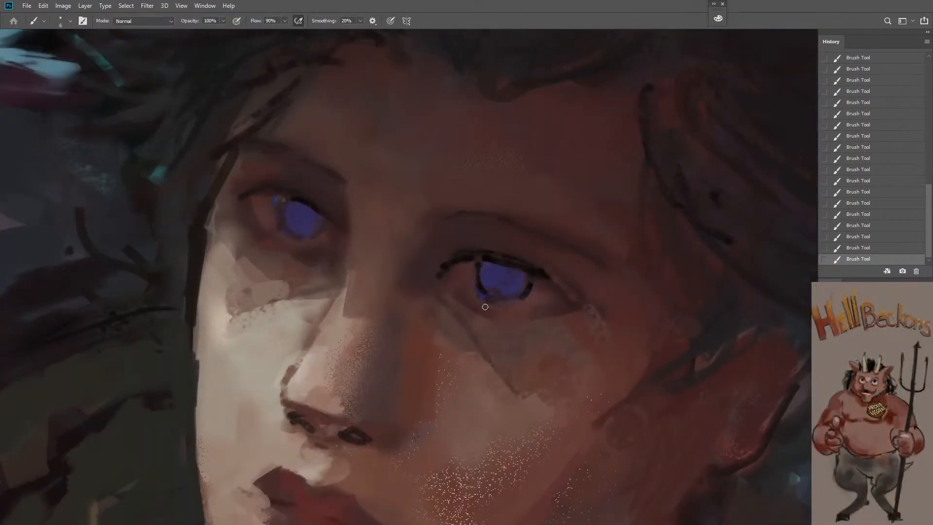
# Soften the dark lid line and iris outline of the warrior's nearer eye with tones sampled around the farther eye
pyautogui.keyDown('alt'); pyautogui.click(275, 198); pyautogui.keyUp('alt')
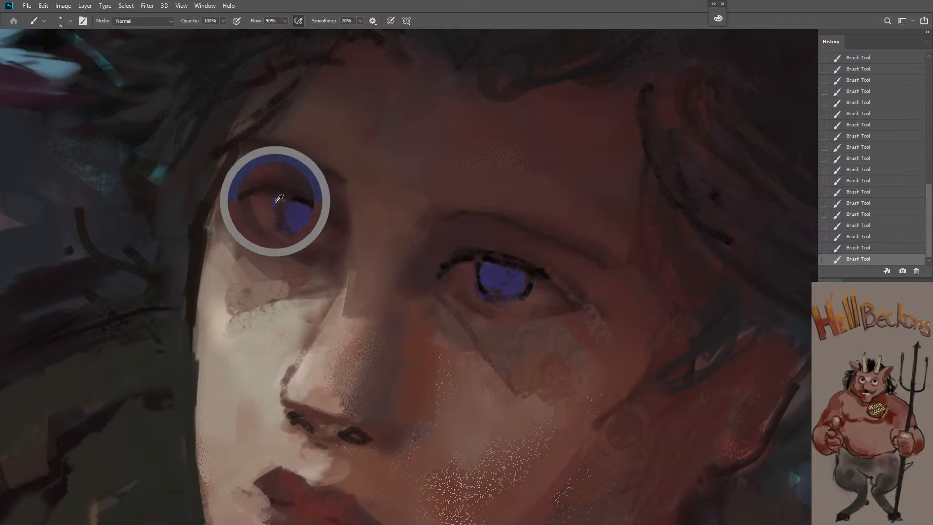
pyautogui.moveTo(481, 271)
pyautogui.mouseDown()
pyautogui.moveTo(484, 289)
pyautogui.moveTo(507, 298)
pyautogui.mouseUp()
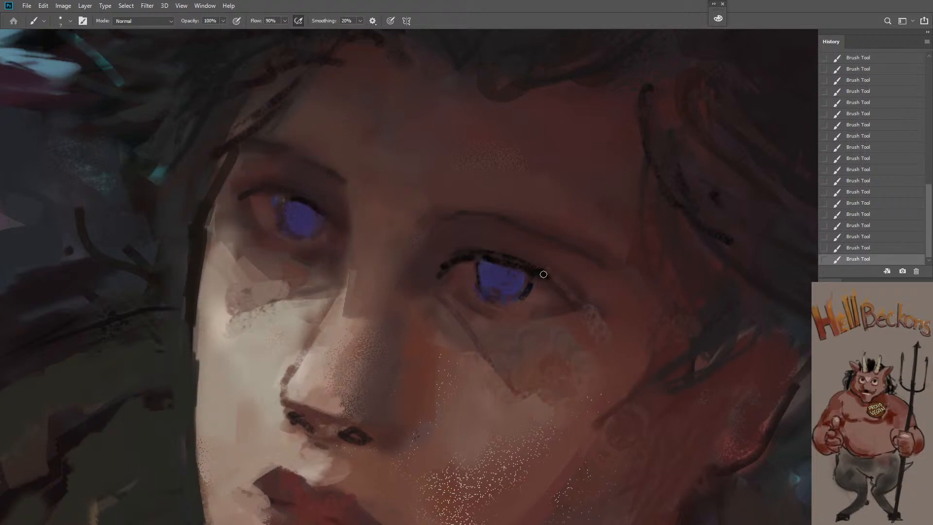
pyautogui.keyDown('alt'); pyautogui.click(297, 180); pyautogui.keyUp('alt')
pyautogui.press(']')
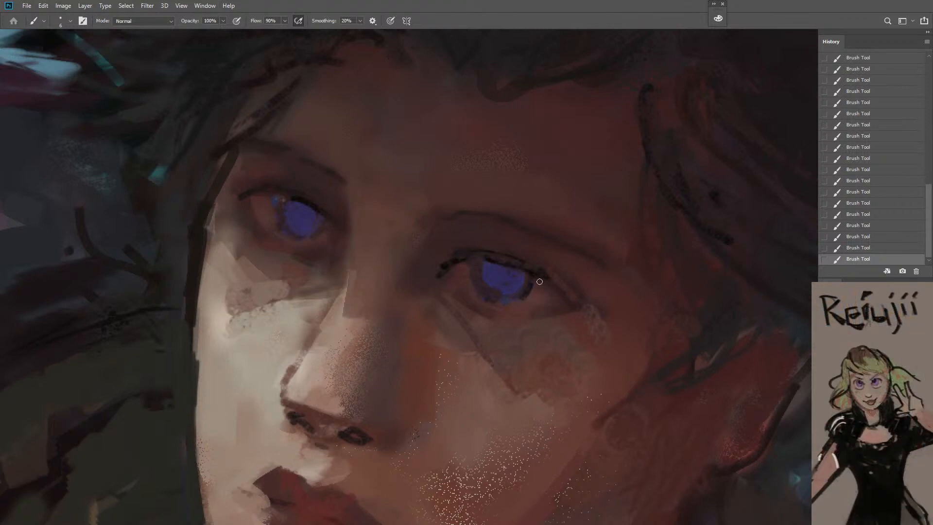
pyautogui.press('z')
pyautogui.keyDown('alt'); pyautogui.click(520, 321); pyautogui.keyUp('alt')
pyautogui.keyDown('alt'); pyautogui.click(518, 328); pyautogui.keyUp('alt')
pyautogui.keyDown('alt'); pyautogui.click(516, 347); pyautogui.keyUp('alt')
pyautogui.keyDown('alt'); pyautogui.click(513, 363); pyautogui.keyUp('alt')
pyautogui.click(515, 369)
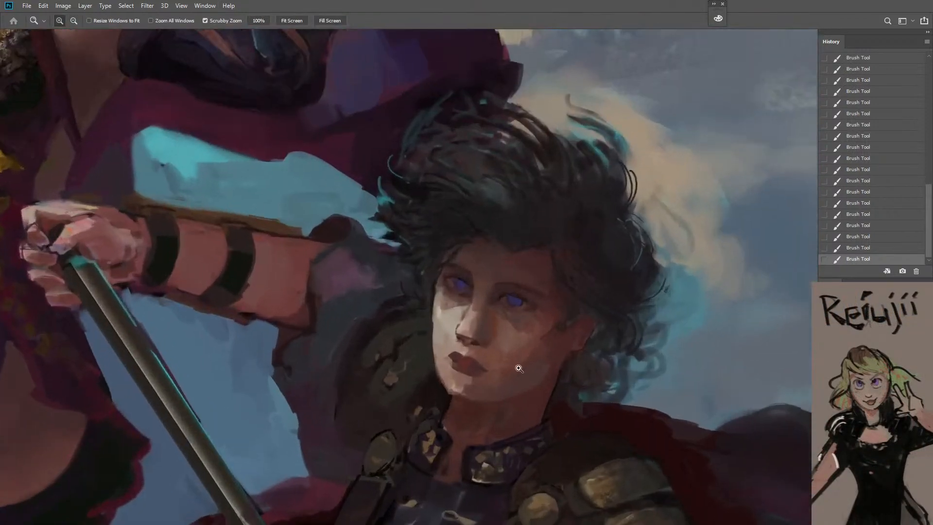
pyautogui.click(519, 368)
pyautogui.press('b')
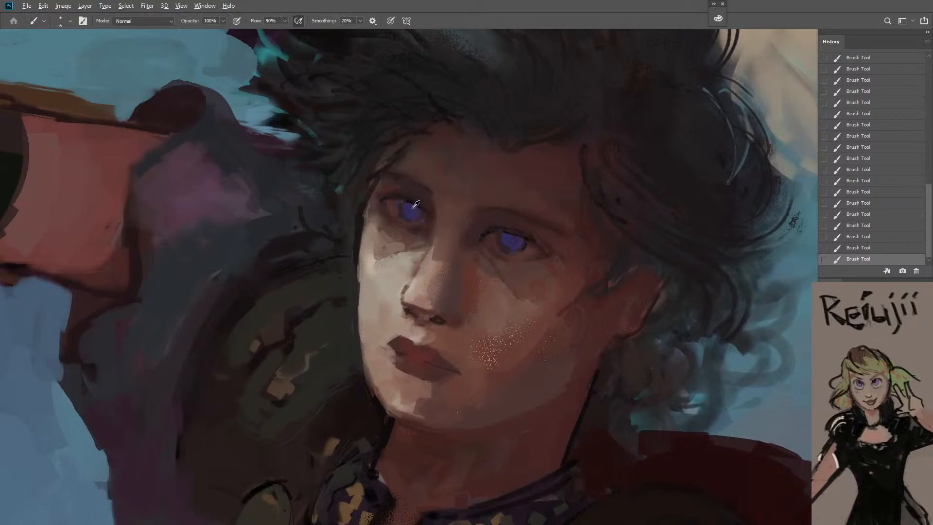
# Sample a tone from the warrior's farther eye, undo the last stroke and repaint the nearer eye's iris with a slightly larger brush
pyautogui.keyDown('alt'); pyautogui.click(414, 205); pyautogui.keyUp('alt')
pyautogui.press(']')
pyautogui.hotkey('ctrl', 'z')
pyautogui.press(']')
pyautogui.moveTo(520, 238); pyautogui.dragTo(510, 238)
pyautogui.press('z')
pyautogui.moveTo(520, 270)
pyautogui.mouseDown()
pyautogui.moveTo(501, 282)
pyautogui.moveTo(469, 368)
pyautogui.mouseUp()
pyautogui.moveTo(508, 314)
pyautogui.mouseDown()
pyautogui.moveTo(491, 205)
pyautogui.moveTo(505, 211)
pyautogui.moveTo(482, 235)
pyautogui.moveTo(437, 331)
pyautogui.mouseUp()
pyautogui.press('b')
pyautogui.press('z')
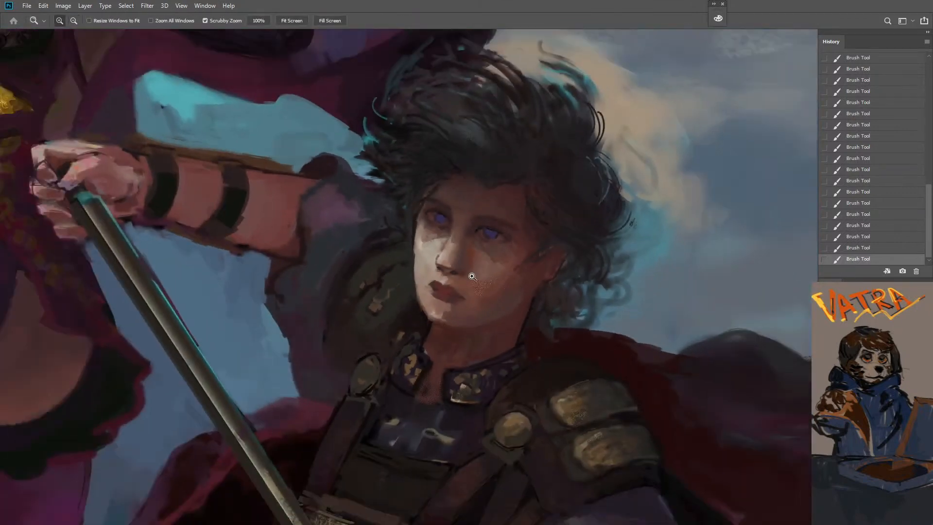
pyautogui.click(482, 254)
pyautogui.press('b')
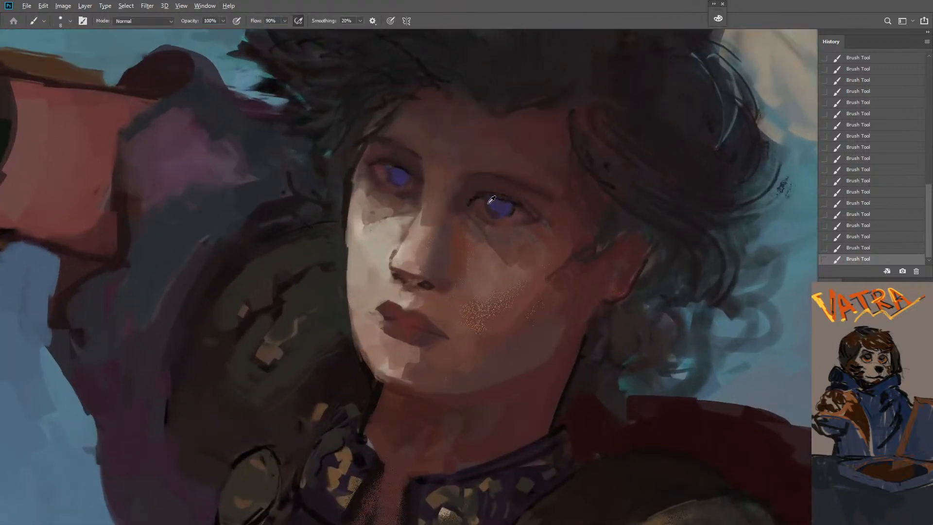
# Shade the upper irises of both of the warrior's eyes and the skin around them, enlarging the brush to size 25
pyautogui.press(']')
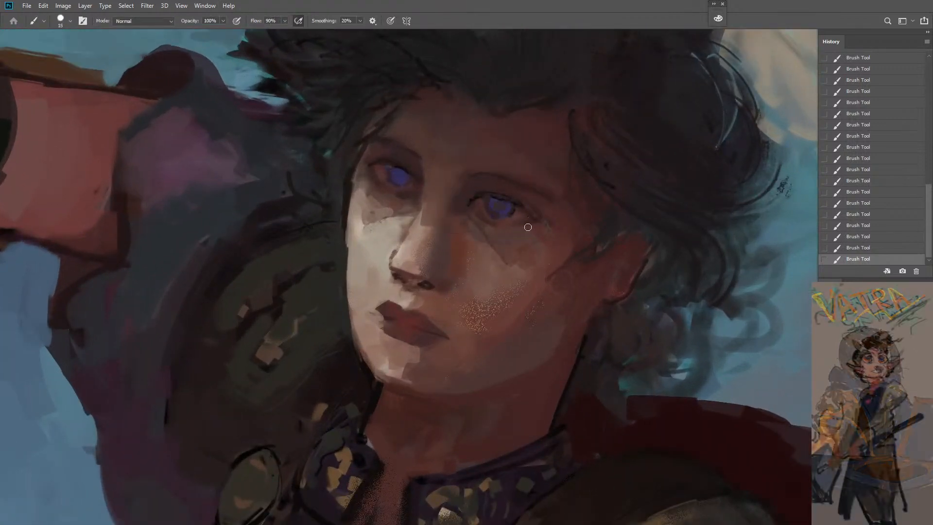
pyautogui.press(']')
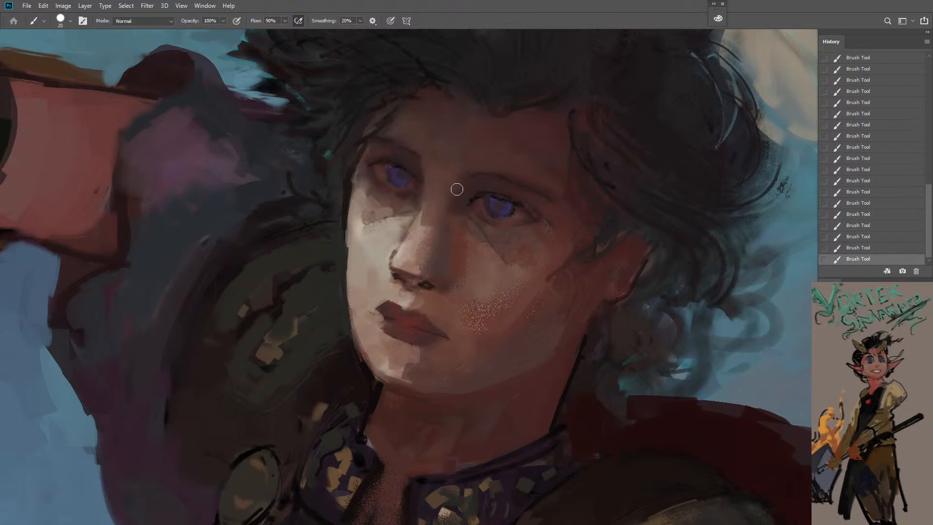
pyautogui.press(']')
pyautogui.press('z')
pyautogui.moveTo(493, 297)
pyautogui.mouseDown()
pyautogui.moveTo(481, 326)
pyautogui.moveTo(427, 380)
pyautogui.moveTo(489, 301)
pyautogui.moveTo(484, 294)
pyautogui.mouseUp()
pyautogui.press('b')
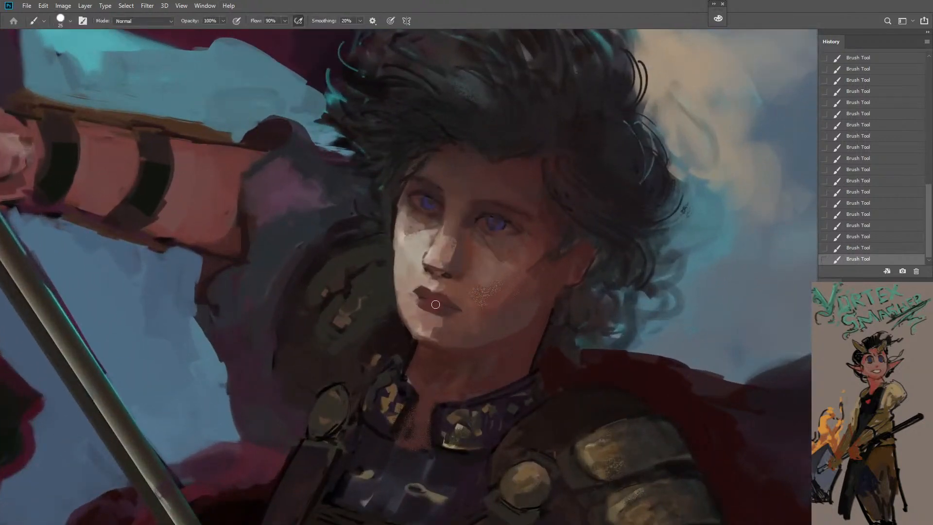
# Undo the last strokes and blend the skin at the outer corner of the warrior's nearer eye with brush size 20 at 20% flow
pyautogui.hotkey('ctrl', 'z')
pyautogui.keyDown('alt'); pyautogui.click(455, 255); pyautogui.keyUp('alt')
pyautogui.press('[')
pyautogui.moveTo(456, 236); pyautogui.dragTo(454, 256)
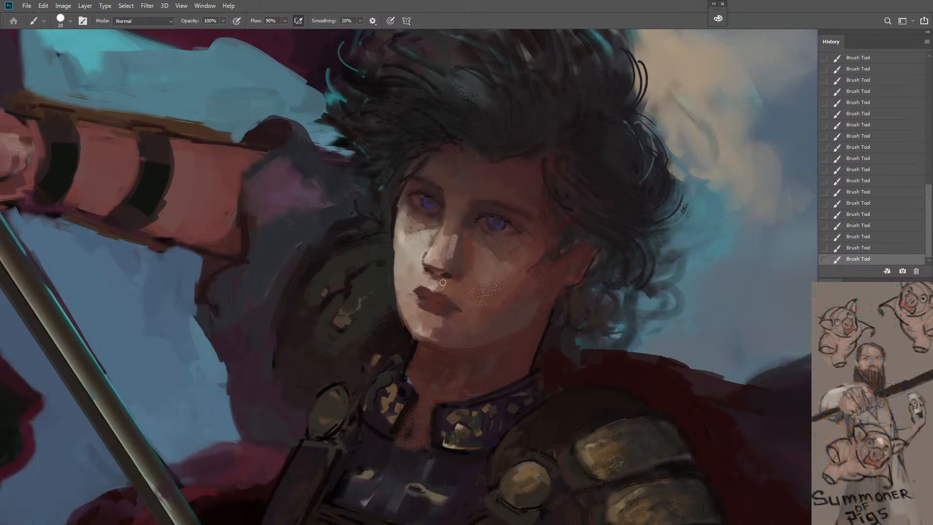
pyautogui.hotkey('ctrl', 'z')
pyautogui.hotkey('shift', '2')
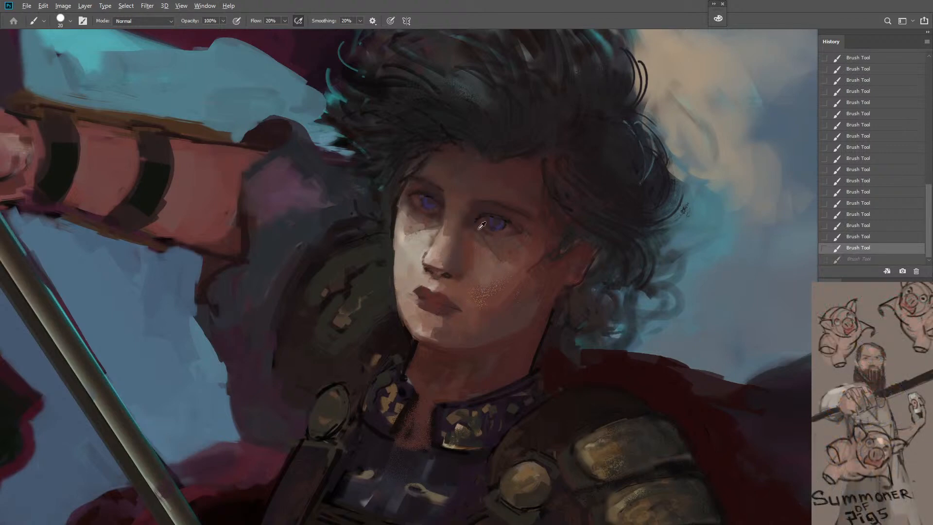
pyautogui.keyDown('alt'); pyautogui.click(438, 208); pyautogui.keyUp('alt')
pyautogui.keyDown('alt'); pyautogui.click(540, 238); pyautogui.keyUp('alt')
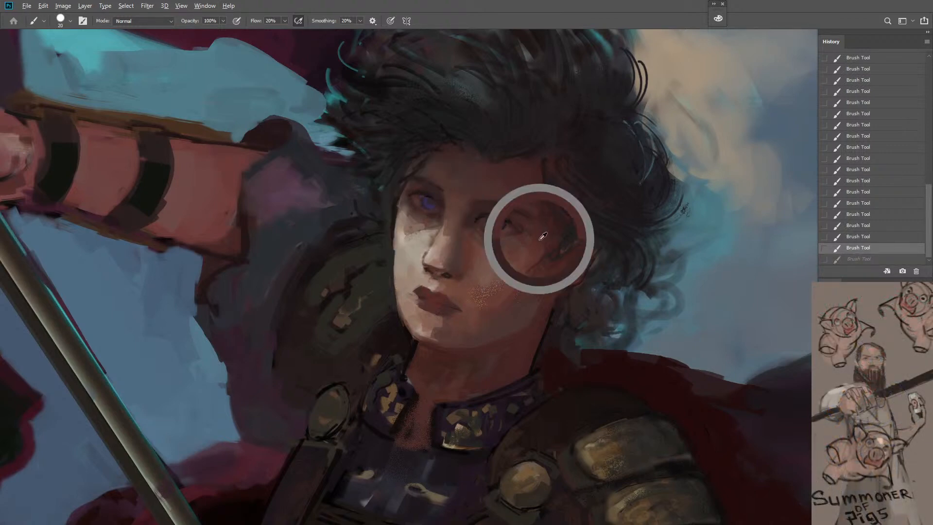
pyautogui.moveTo(538, 237); pyautogui.dragTo(528, 230)
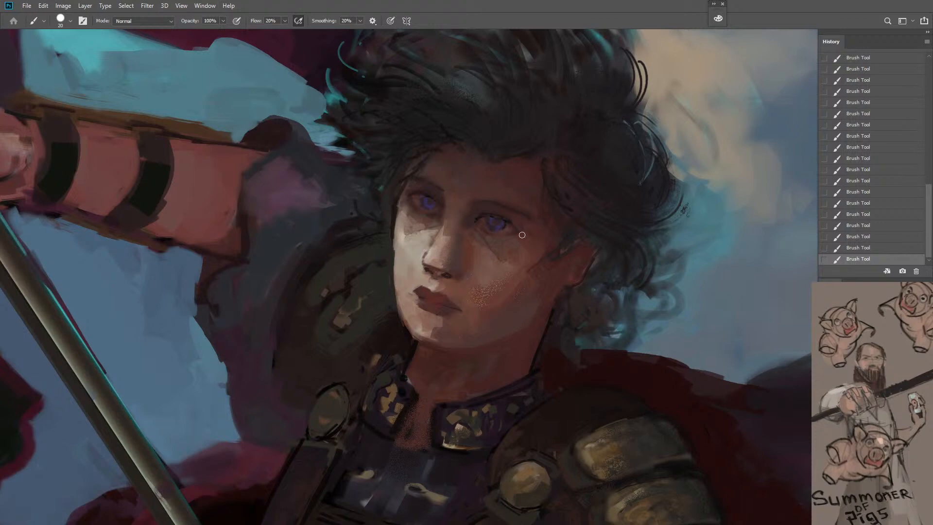
# Darken the shadowed corner of the warrior's mouth with brush size 10 at 100% flow
pyautogui.press('[')
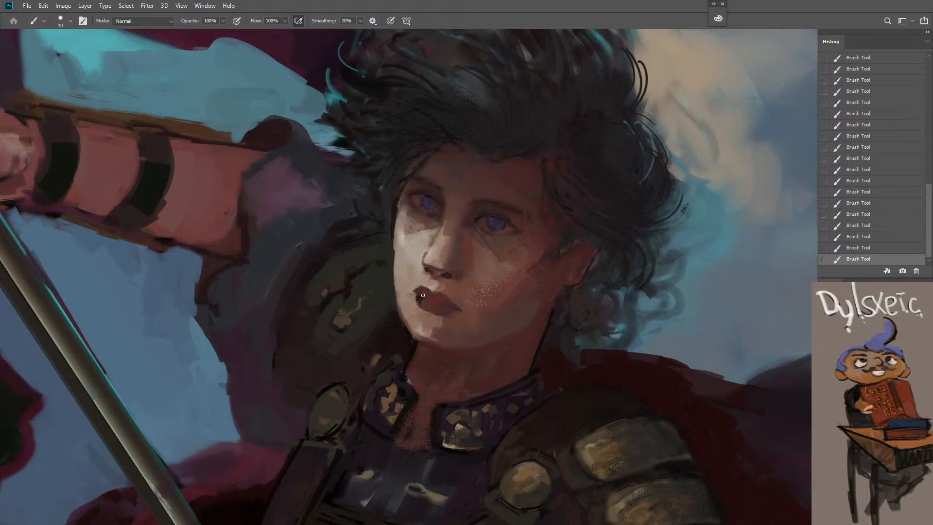
pyautogui.press('z')
pyautogui.moveTo(457, 349); pyautogui.dragTo(413, 430)
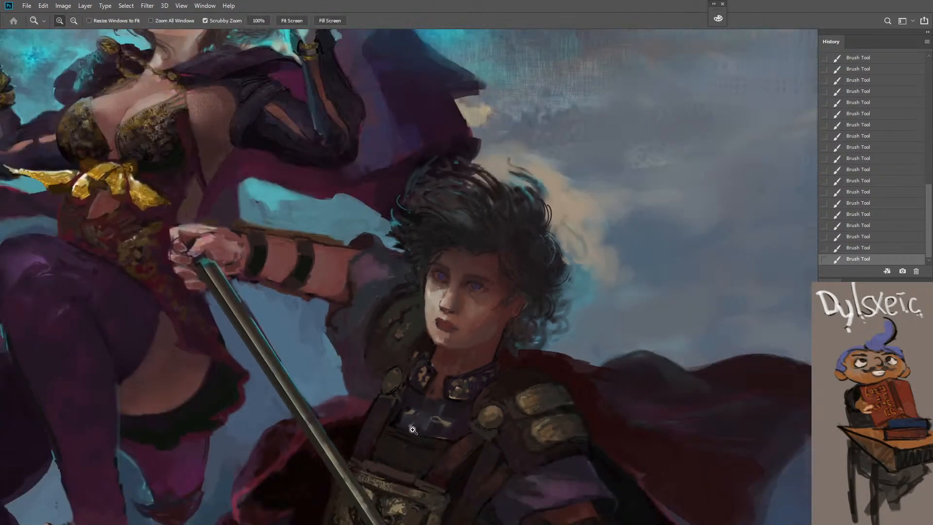
pyautogui.click(456, 369)
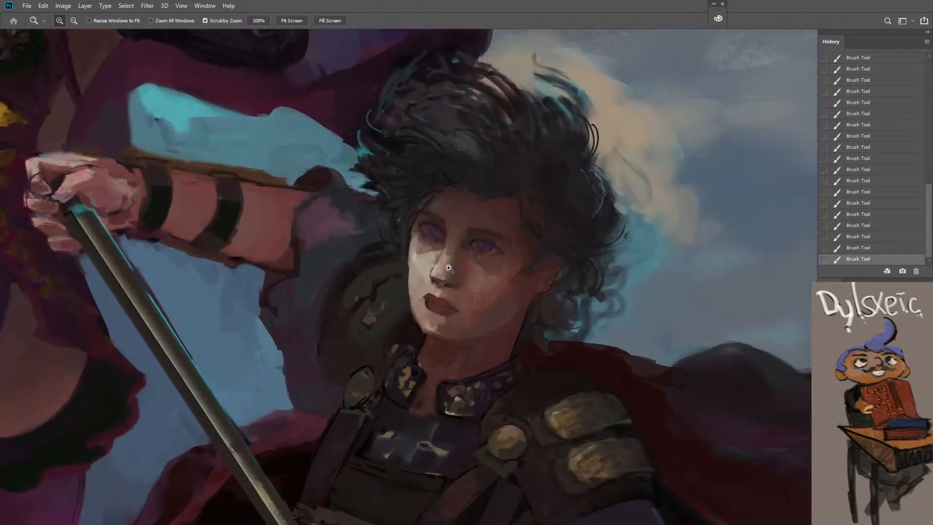
pyautogui.click(449, 268)
pyautogui.click(447, 262)
pyautogui.press('b')
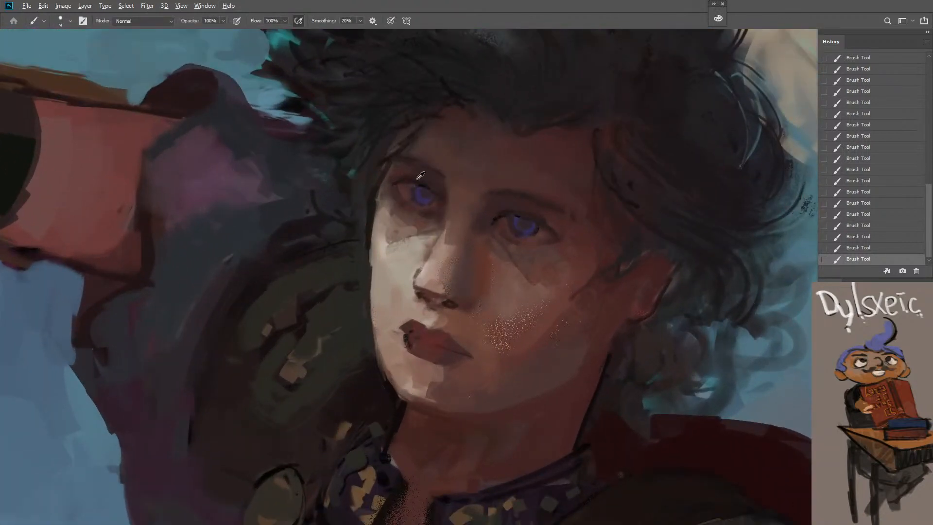
# Try retouching the warrior's farther eye with a sampled tone, and undo the last several brush strokes
pyautogui.keyDown('alt'); pyautogui.click(410, 204); pyautogui.keyUp('alt')
pyautogui.keyDown('alt'); pyautogui.click(432, 340); pyautogui.keyUp('alt')
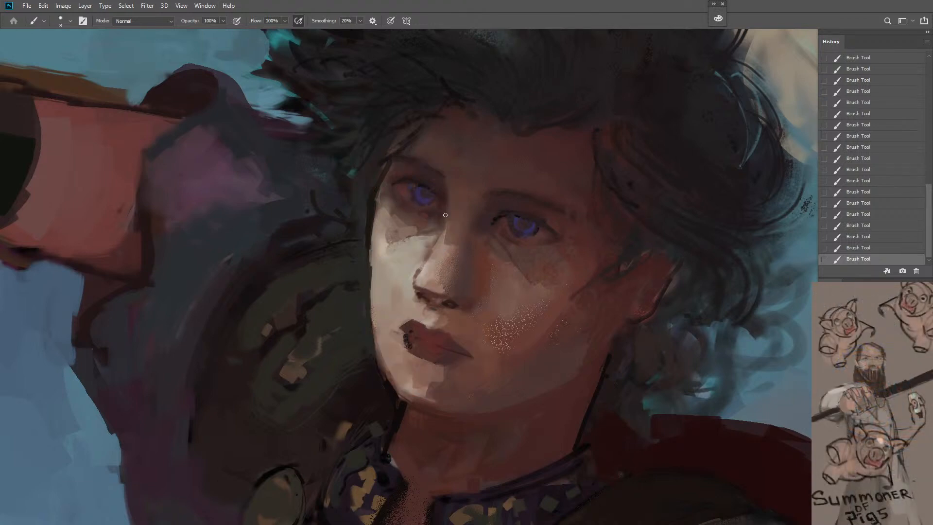
pyautogui.hotkey('ctrl', 'z')
pyautogui.moveTo(494, 223)
pyautogui.mouseDown()
pyautogui.moveTo(508, 255)
pyautogui.moveTo(472, 311)
pyautogui.mouseUp()
pyautogui.hotkey('ctrl', 'z')
pyautogui.hotkey('ctrl', 'z')
pyautogui.hotkey('ctrl', 'z')
pyautogui.hotkey('ctrl', 'z')
pyautogui.hotkey('ctrl', 'z')
pyautogui.hotkey('ctrl', 'z')
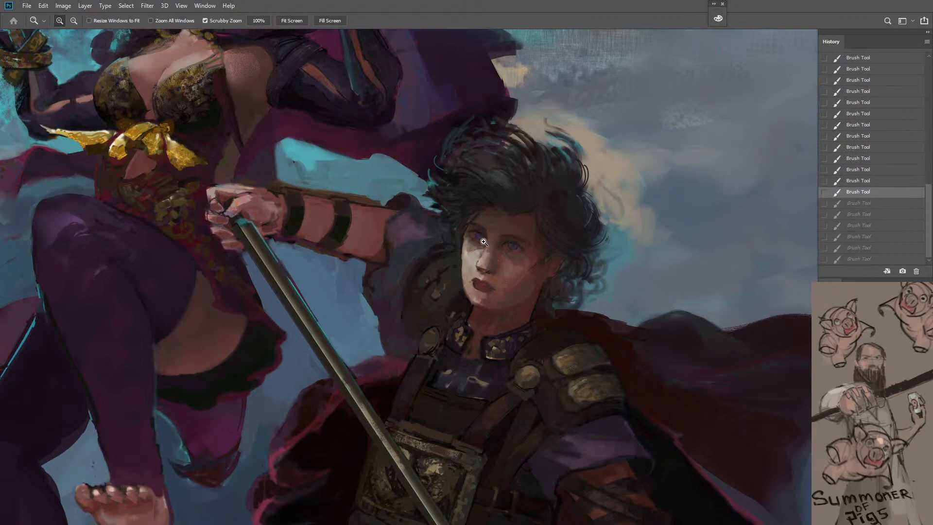
pyautogui.press('e')
pyautogui.moveTo(484, 248); pyautogui.dragTo(482, 277)
pyautogui.hotkey('ctrl', 'z')
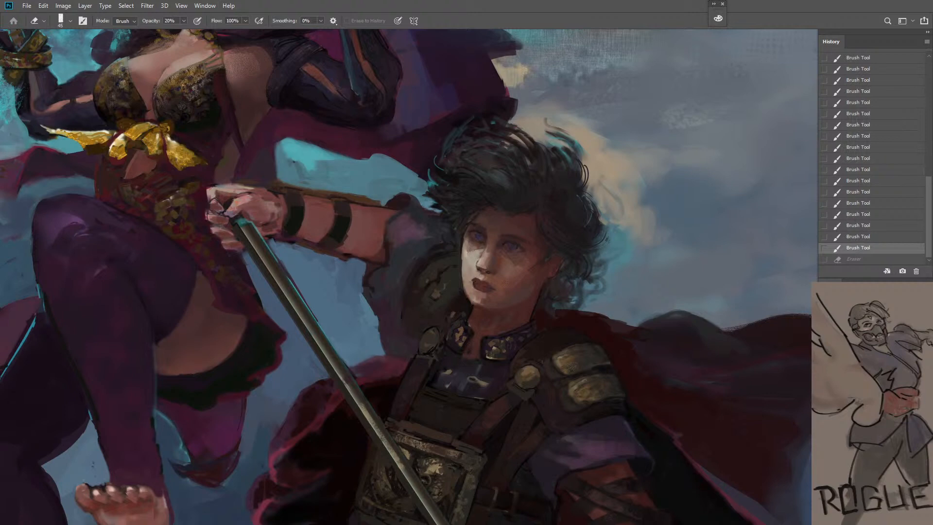
# Darken the upper part of the irises of both of the warrior's eyes with brush size 9 at 100% flow
pyautogui.keyDown('ctrl'); pyautogui.keyDown('alt'); pyautogui.click(580, 400); pyautogui.keyUp('alt'); pyautogui.keyUp('ctrl')
pyautogui.keyDown('ctrl'); pyautogui.keyDown('alt'); pyautogui.click(580, 399); pyautogui.keyUp('alt'); pyautogui.keyUp('ctrl')
pyautogui.keyDown('ctrl'); pyautogui.keyDown('alt'); pyautogui.click(580, 400); pyautogui.keyUp('alt'); pyautogui.keyUp('ctrl')
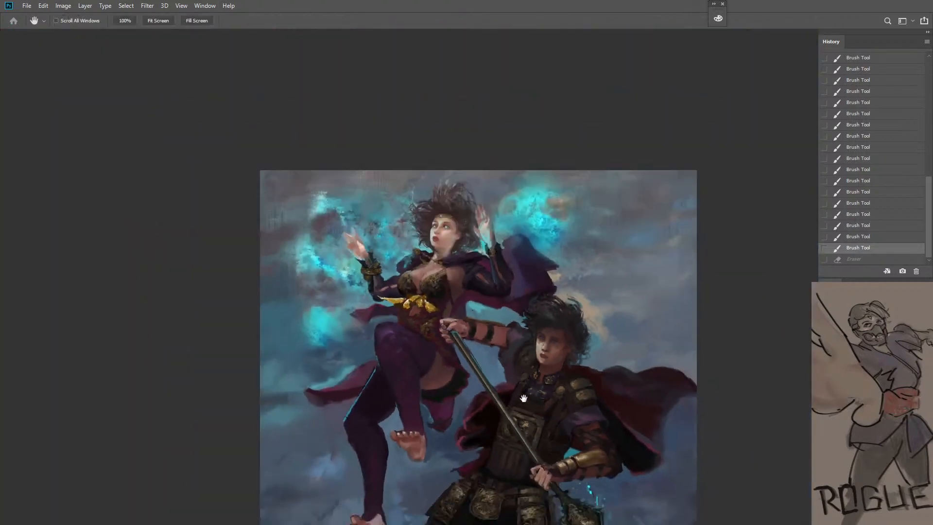
pyautogui.moveTo(558, 376); pyautogui.dragTo(526, 337)
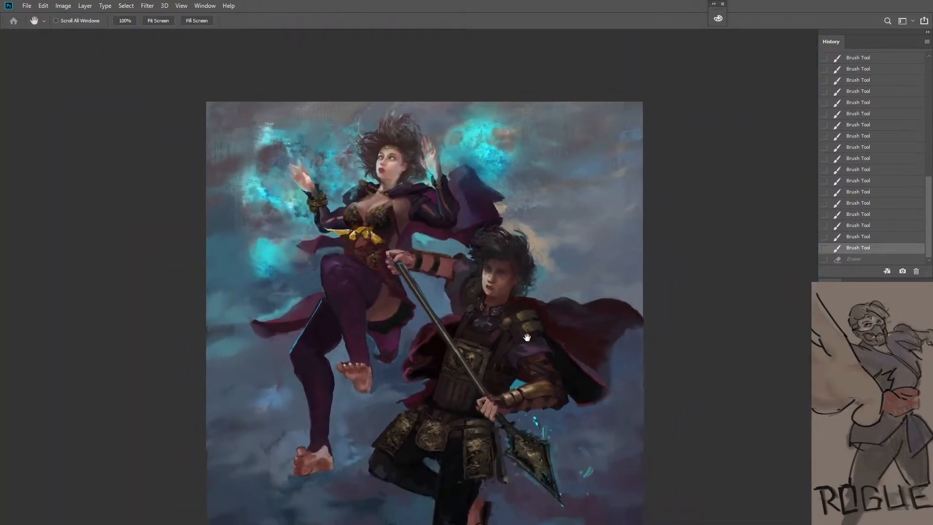
pyautogui.keyDown('ctrl'); pyautogui.click(496, 275); pyautogui.keyUp('ctrl')
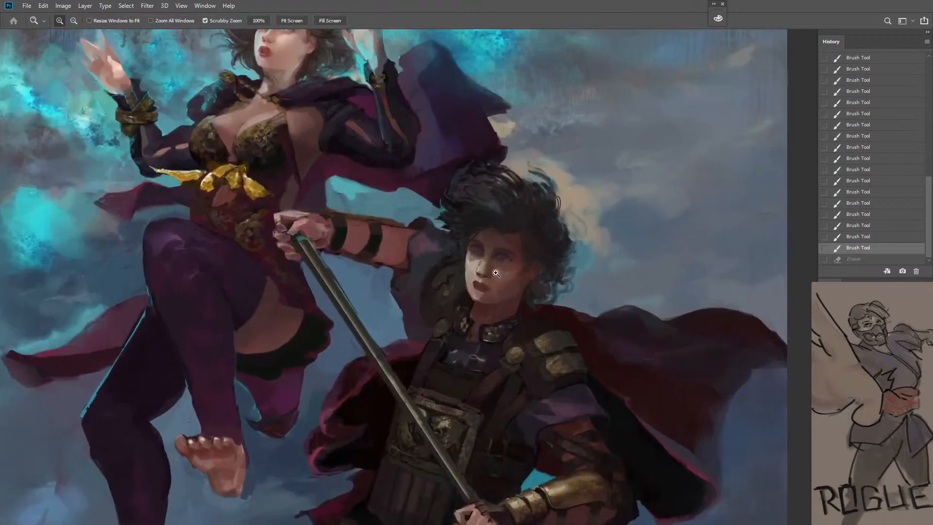
pyautogui.keyDown('ctrl'); pyautogui.click(496, 273); pyautogui.keyUp('ctrl')
pyautogui.keyDown('ctrl'); pyautogui.click(496, 273); pyautogui.keyUp('ctrl')
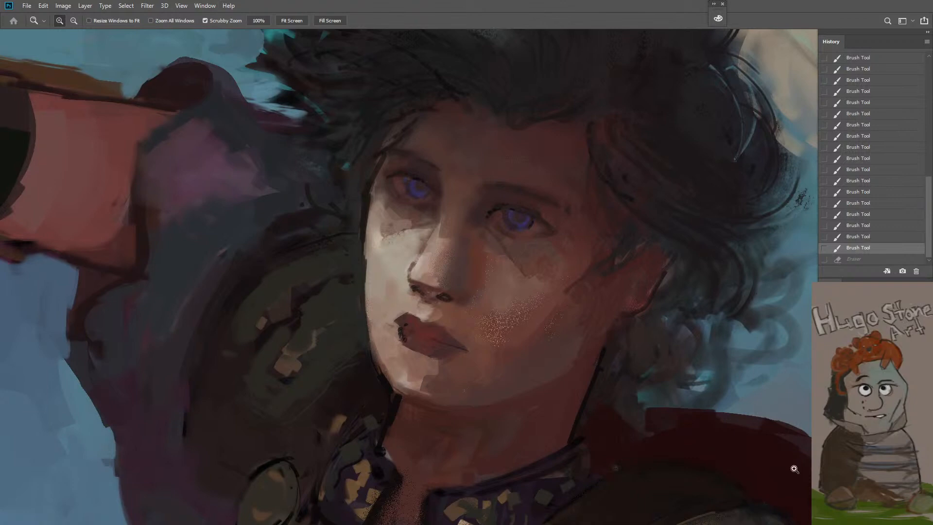
pyautogui.press('b')
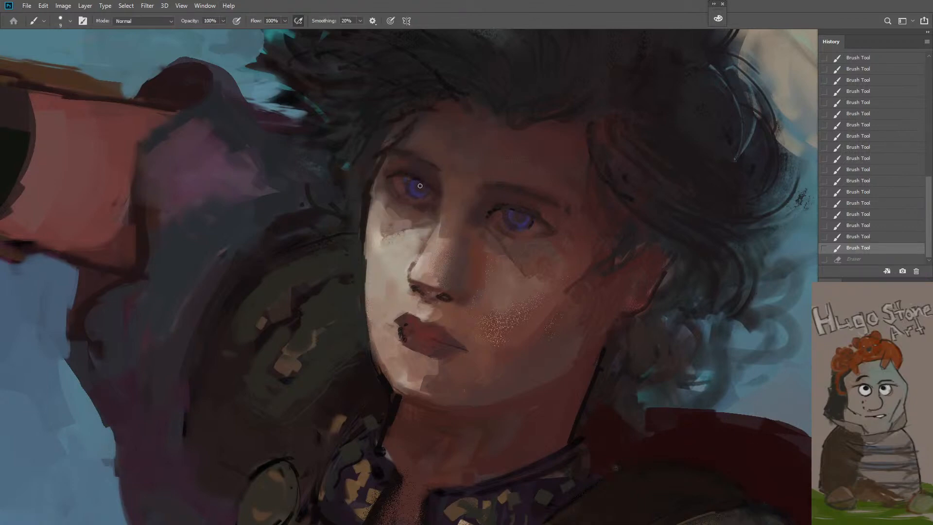
pyautogui.moveTo(420, 185); pyautogui.dragTo(428, 189)
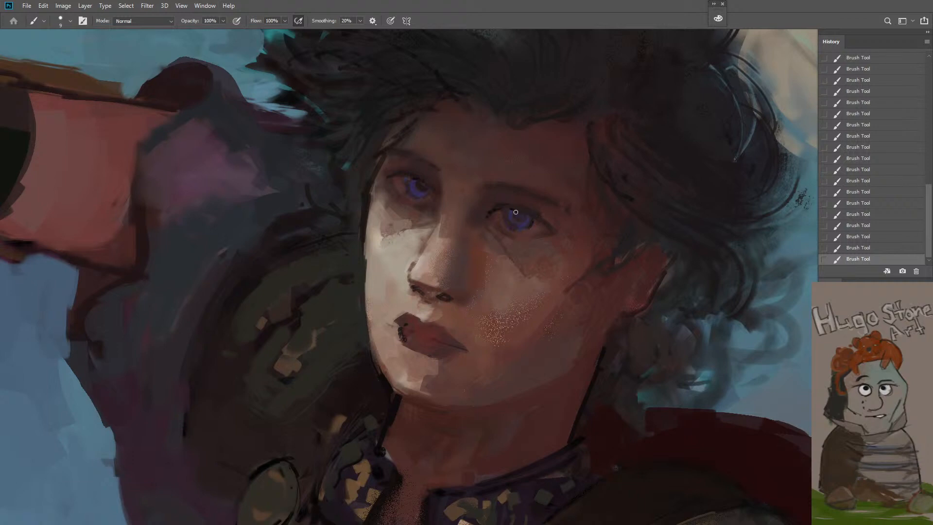
pyautogui.press('z')
pyautogui.moveTo(514, 279); pyautogui.dragTo(482, 325)
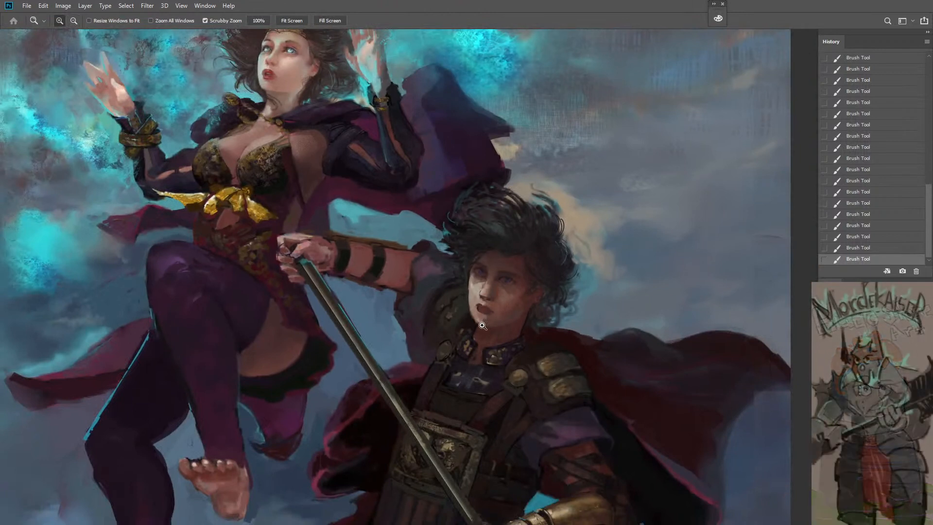
pyautogui.moveTo(505, 310); pyautogui.dragTo(505, 308)
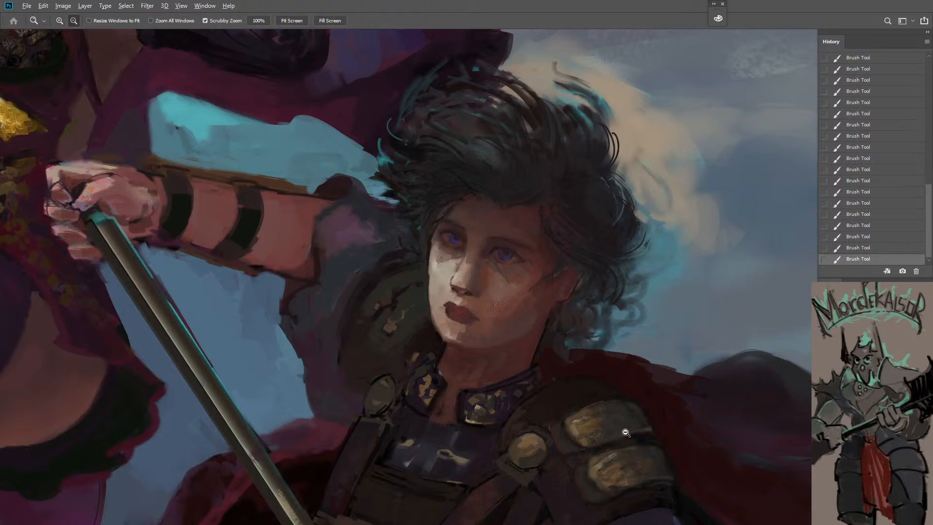
pyautogui.keyDown('alt'); pyautogui.click(641, 452); pyautogui.keyUp('alt')
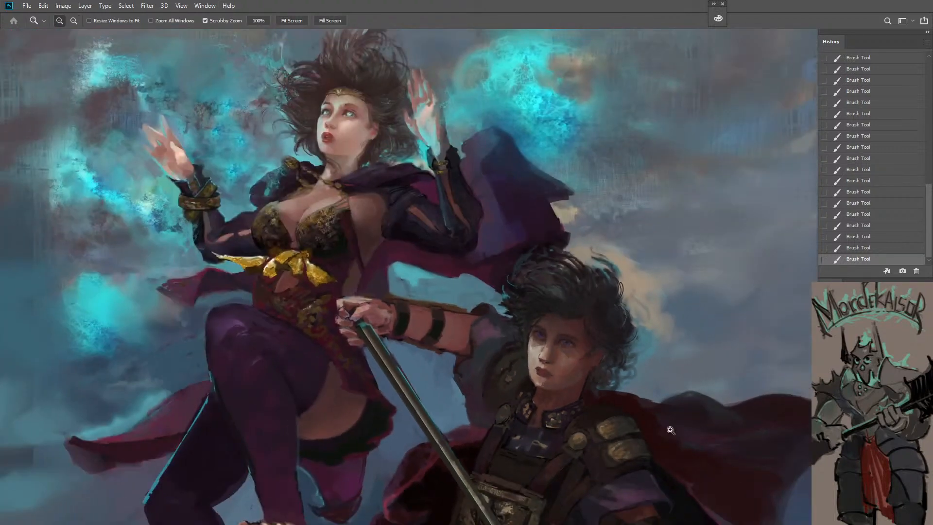
pyautogui.moveTo(645, 396); pyautogui.dragTo(738, 417)
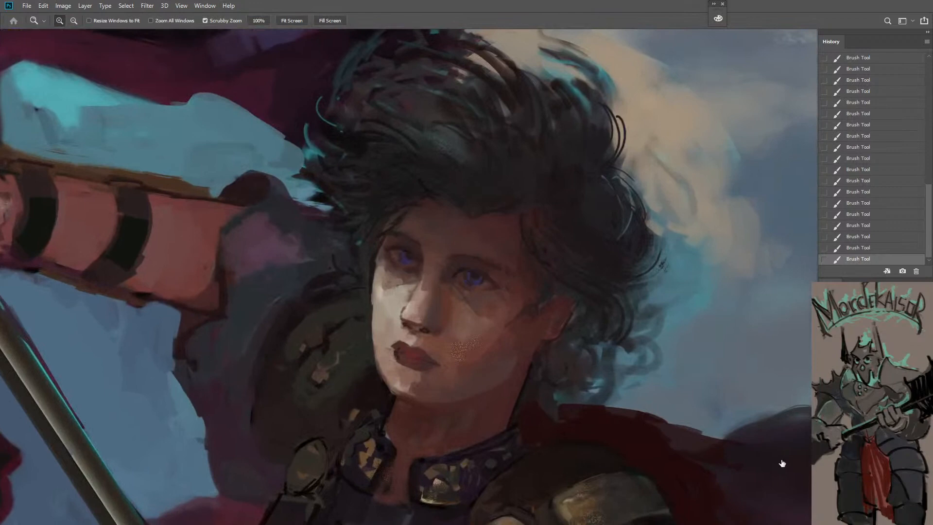
# Softly erase the paint around the warrior's nearer eye and its outer corner with eraser size 50 at 20% opacity
pyautogui.press('e')
pyautogui.moveTo(500, 280); pyautogui.dragTo(486, 275)
pyautogui.moveTo(509, 306)
pyautogui.mouseDown()
pyautogui.moveTo(494, 299)
pyautogui.moveTo(499, 273)
pyautogui.mouseUp()
pyautogui.moveTo(499, 274); pyautogui.dragTo(507, 283)
pyautogui.moveTo(507, 282); pyautogui.dragTo(497, 309)
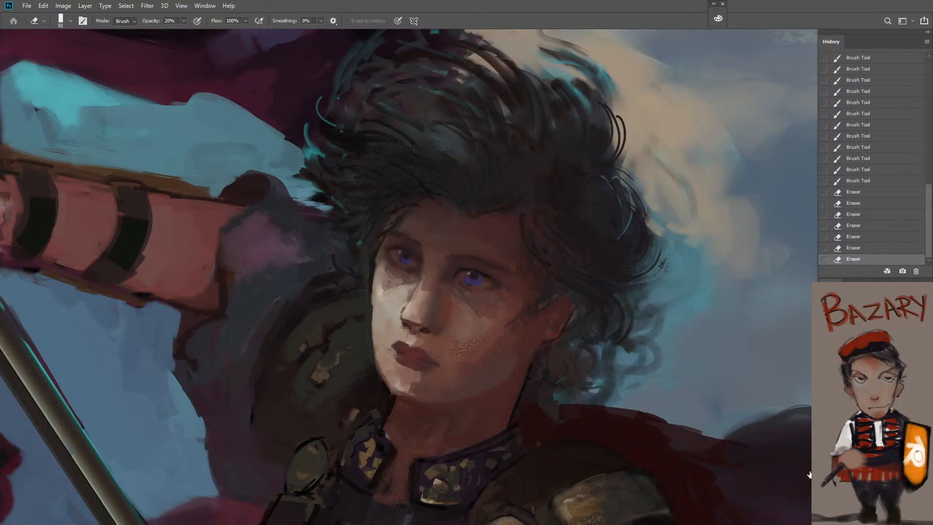
pyautogui.moveTo(493, 270); pyautogui.dragTo(516, 289)
pyautogui.moveTo(528, 290); pyautogui.dragTo(534, 293)
# Pick a dark desaturated blue and dab fine detail into both of the warrior's irises with brush size 9
pyautogui.press('b')
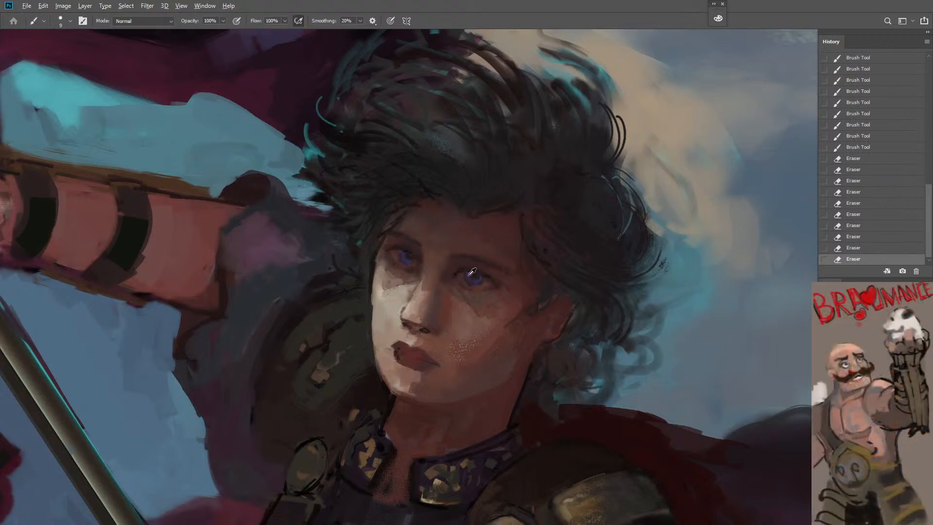
pyautogui.moveTo(473, 285); pyautogui.dragTo(477, 284)
pyautogui.moveTo(472, 282); pyautogui.dragTo(478, 282)
pyautogui.press('n')
pyautogui.click(691, 186)
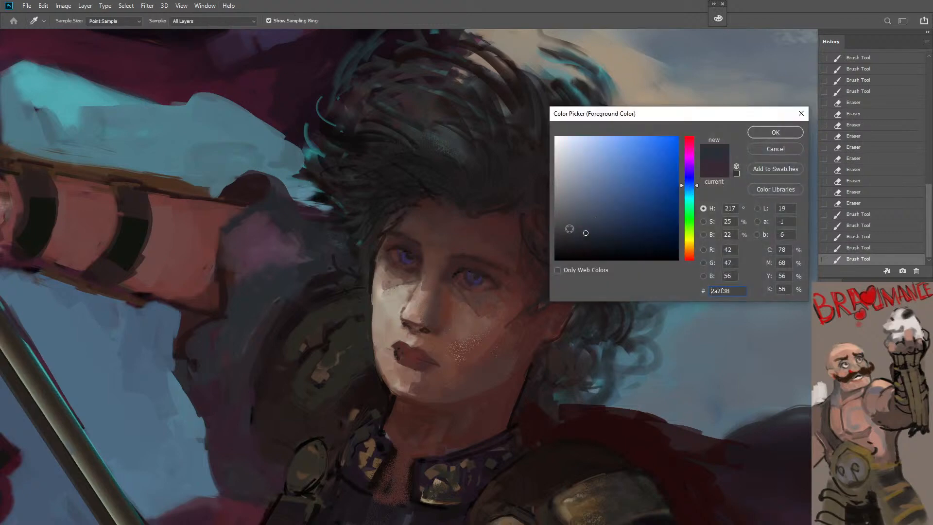
pyautogui.click(775, 132)
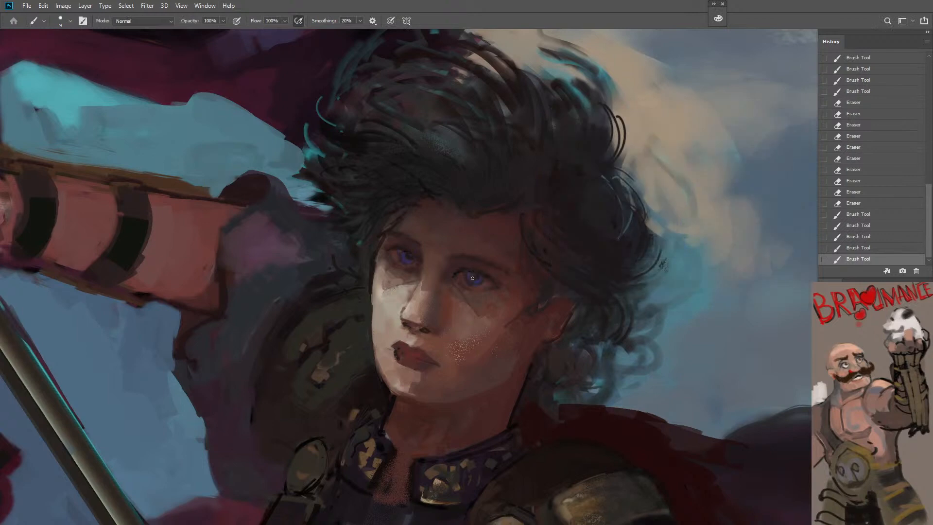
pyautogui.click(487, 278)
pyautogui.moveTo(487, 277); pyautogui.dragTo(490, 283)
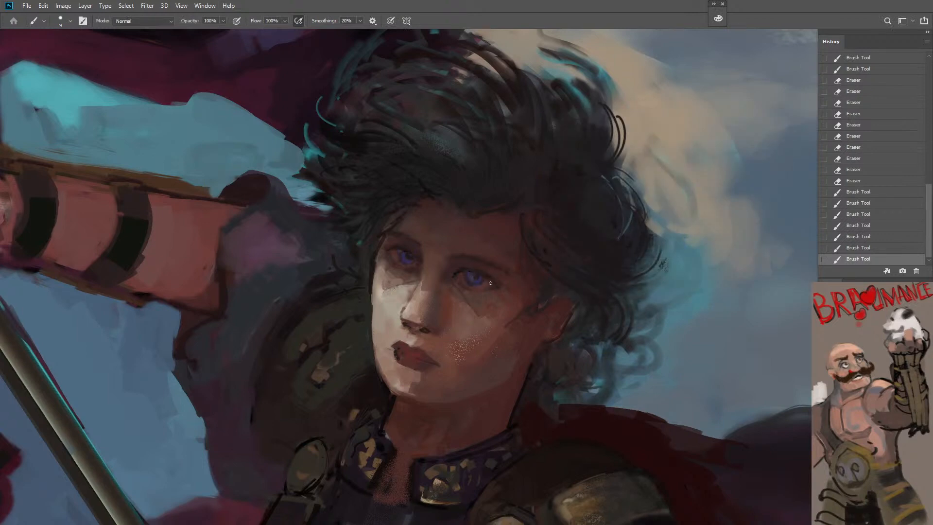
pyautogui.click(405, 257)
pyautogui.click(410, 260)
# Refine the parting line and shaded corner of the warrior's lips with a small brush
pyautogui.keyDown('alt'); pyautogui.click(484, 347); pyautogui.keyUp('alt')
pyautogui.keyDown('ctrl'); pyautogui.click(469, 363); pyautogui.keyUp('ctrl')
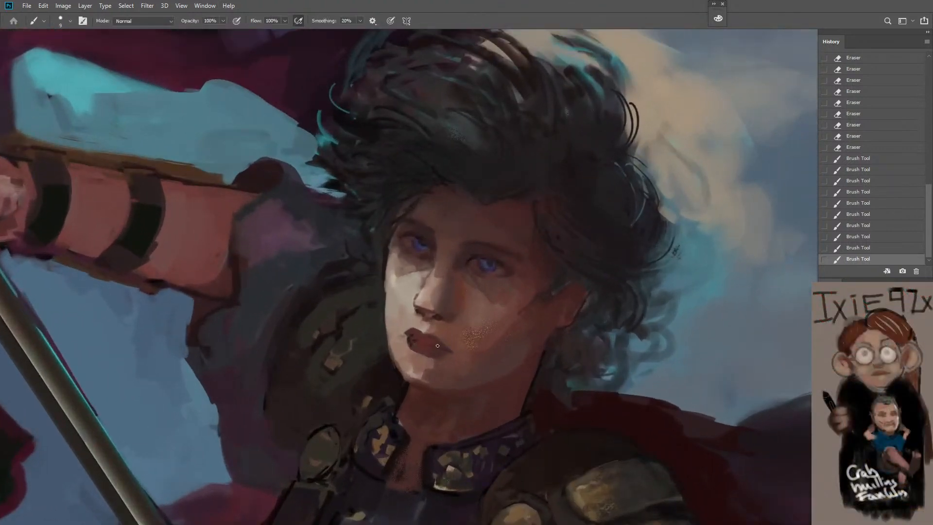
pyautogui.moveTo(412, 339); pyautogui.dragTo(439, 348)
pyautogui.keyDown('alt'); pyautogui.click(434, 333); pyautogui.keyUp('alt')
pyautogui.click(436, 344)
pyautogui.click(442, 349)
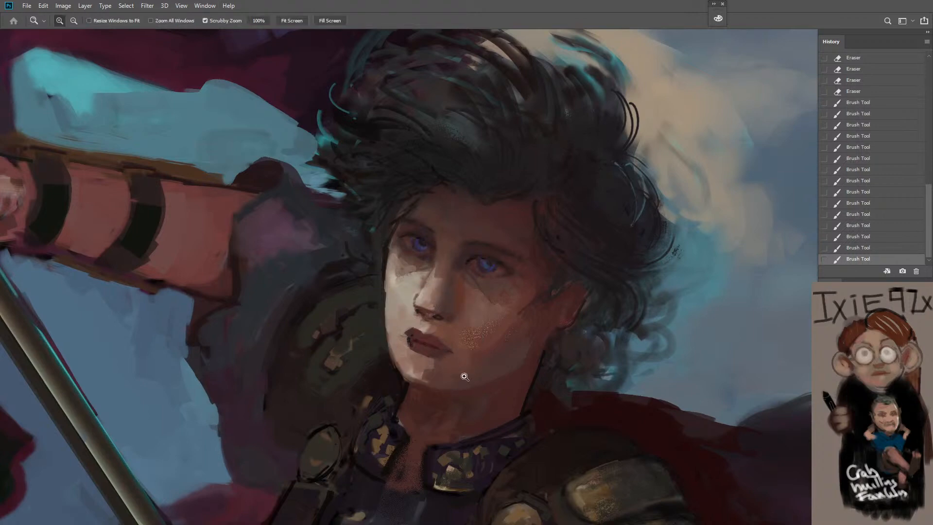
# Retouch the skin between the warrior's nose and upper lip with brush size 20, undoing the last two strokes
pyautogui.keyDown('alt'); pyautogui.click(461, 376); pyautogui.keyUp('alt')
pyautogui.keyDown('alt'); pyautogui.click(459, 377); pyautogui.keyUp('alt')
pyautogui.moveTo(406, 407); pyautogui.dragTo(454, 405)
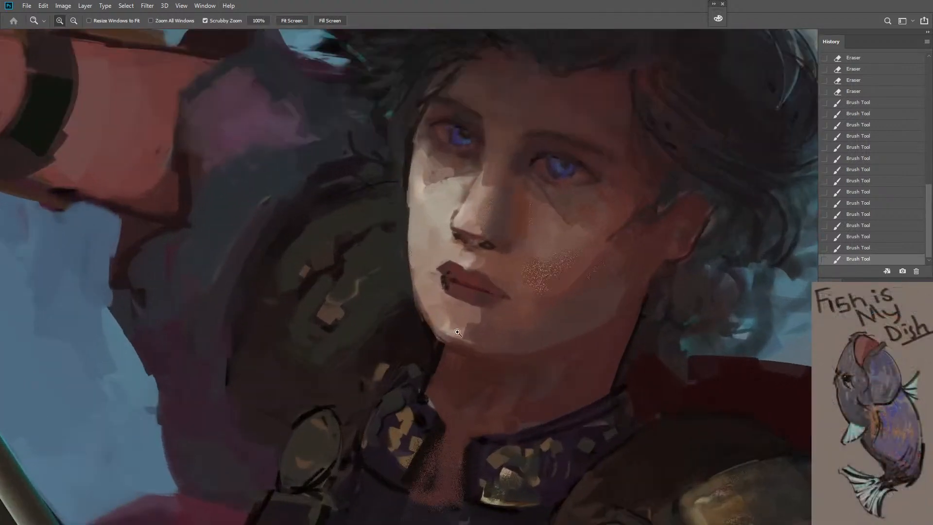
pyautogui.keyDown('alt'); pyautogui.click(455, 167); pyautogui.keyUp('alt')
pyautogui.press(']')
pyautogui.moveTo(455, 258); pyautogui.dragTo(473, 262)
pyautogui.hotkey('ctrl', 'z')
pyautogui.hotkey('ctrl', 'z')
pyautogui.press('[')
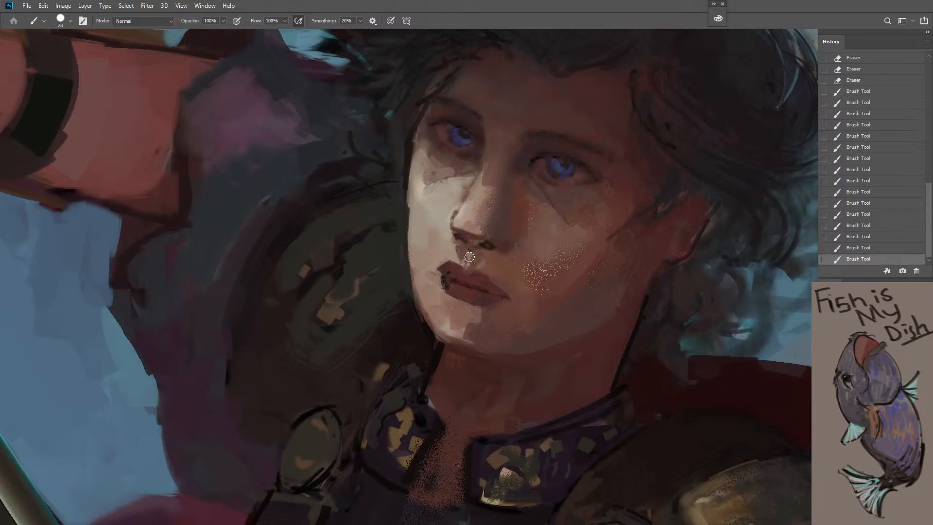
# Redraw the outer contour of the warrior's lit cheek in a sampled dark tone with brush size 8
pyautogui.press('z')
pyautogui.keyDown('alt'); pyautogui.click(458, 349); pyautogui.keyUp('alt')
pyautogui.keyDown('alt'); pyautogui.click(458, 349); pyautogui.keyUp('alt')
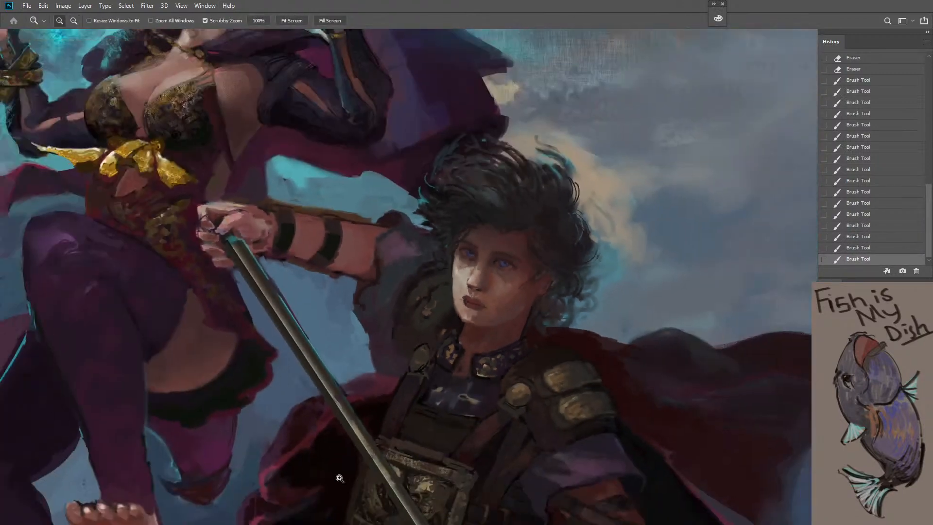
pyautogui.click(460, 327)
pyautogui.click(462, 318)
pyautogui.press('b')
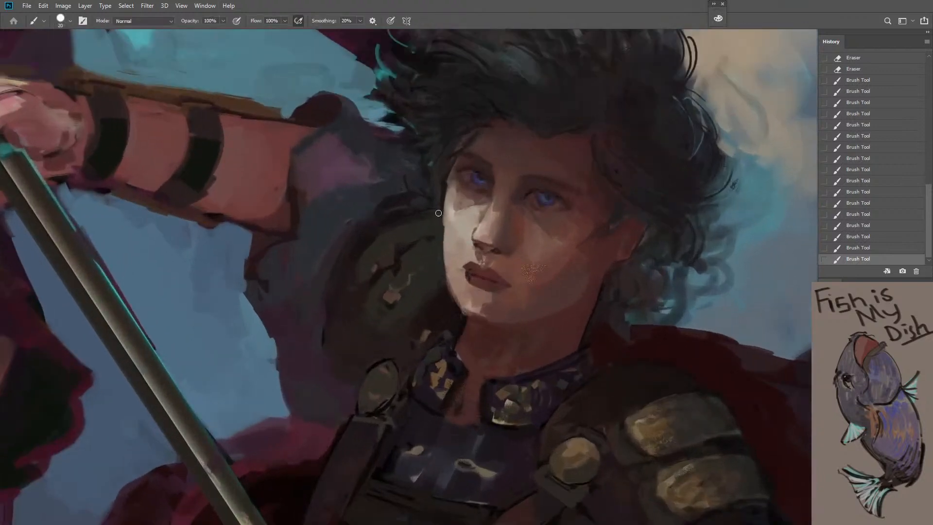
pyautogui.keyDown('alt'); pyautogui.click(444, 201); pyautogui.keyUp('alt')
pyautogui.press('[')
pyautogui.press('[')
pyautogui.press('[')
pyautogui.press('[')
pyautogui.moveTo(444, 184); pyautogui.dragTo(443, 247)
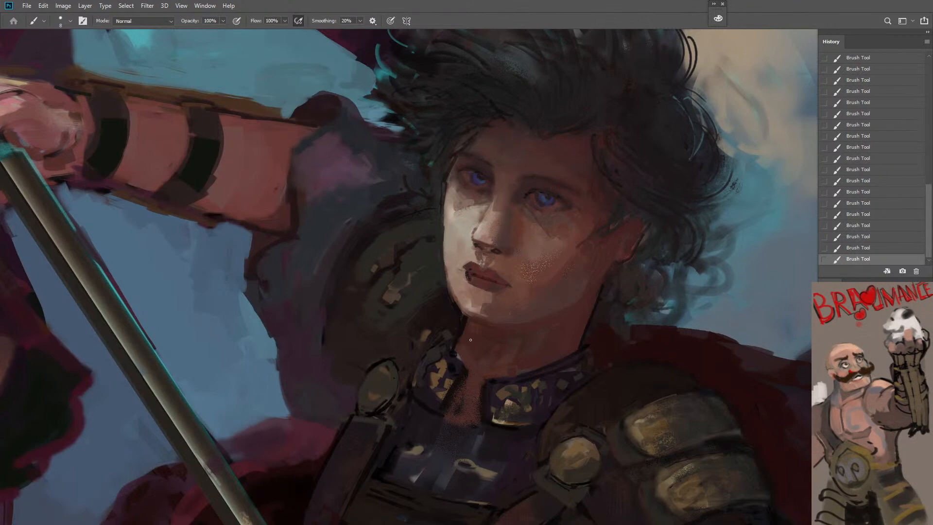
# Add loose dark hair strands at the warrior's temple, below the ear and behind the lit cheek with brush size 10
pyautogui.keyDown('alt'); pyautogui.click(613, 176); pyautogui.keyUp('alt')
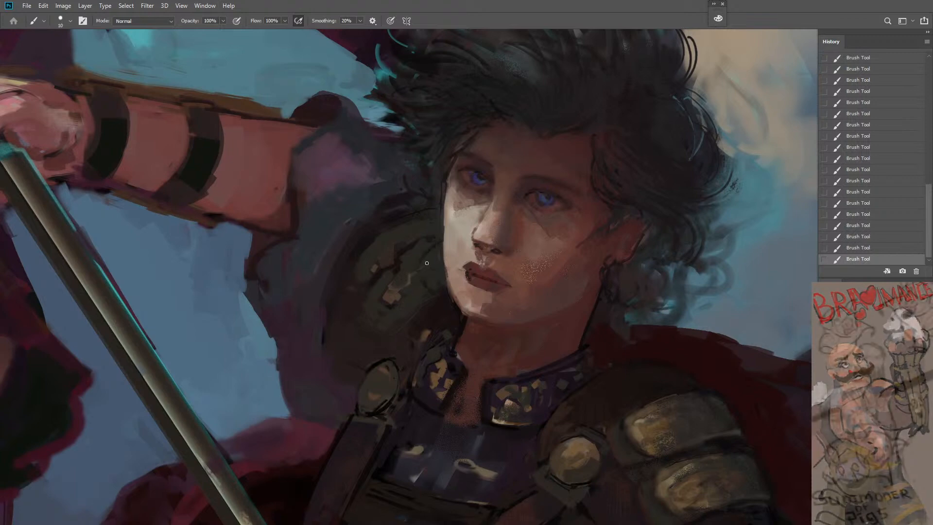
pyautogui.moveTo(432, 253); pyautogui.dragTo(427, 281)
pyautogui.moveTo(444, 252); pyautogui.dragTo(434, 286)
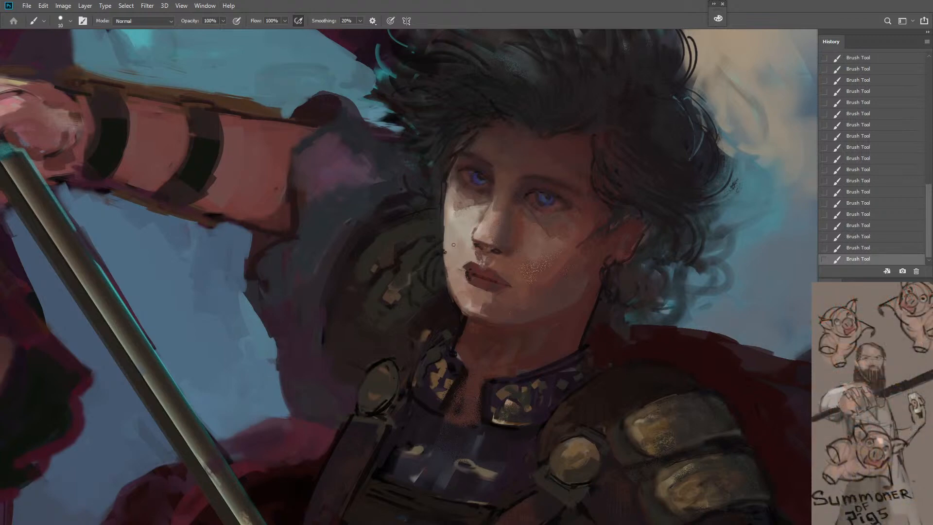
# Retouch the lit cheek below the warrior's farther eye with brush size 10
pyautogui.press(']')
pyautogui.press(']')
pyautogui.press(']')
pyautogui.press('z')
pyautogui.keyDown('alt'); pyautogui.click(527, 185); pyautogui.keyUp('alt')
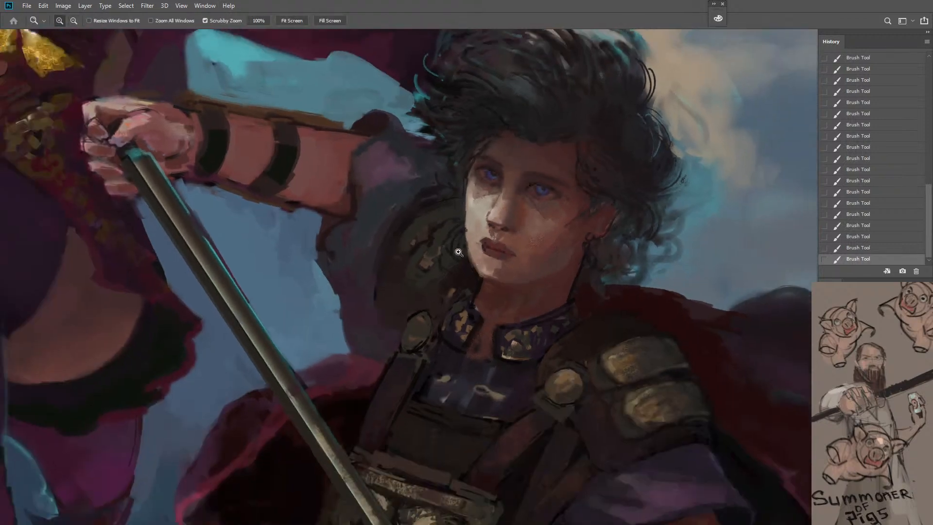
pyautogui.click(521, 202)
pyautogui.press('b')
pyautogui.press('[')
pyautogui.press('[')
pyautogui.press('[')
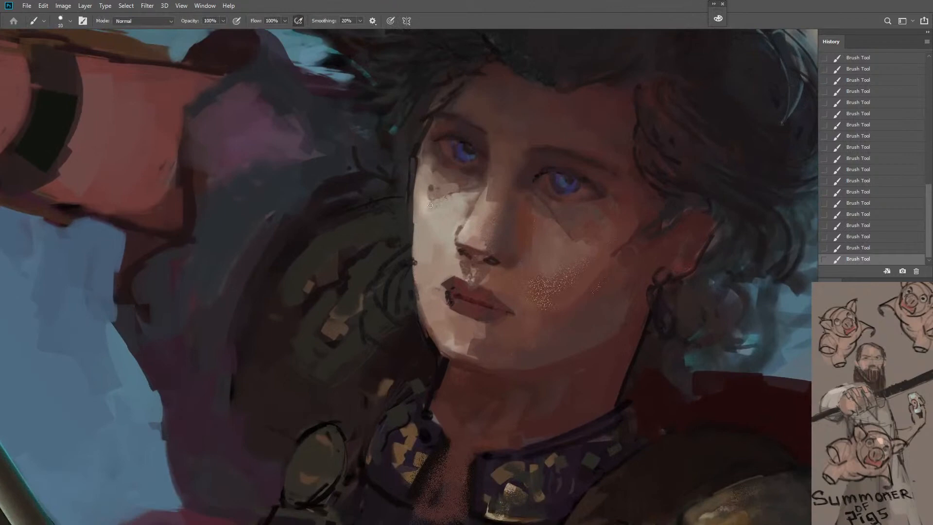
pyautogui.moveTo(431, 191); pyautogui.dragTo(431, 220)
pyautogui.keyDown('alt'); pyautogui.click(438, 217); pyautogui.keyUp('alt')
pyautogui.press(']')
# Flip the canvas horizontally and check the whole composition
pyautogui.press('z')
pyautogui.keyDown('alt'); pyautogui.click(465, 281); pyautogui.keyUp('alt')
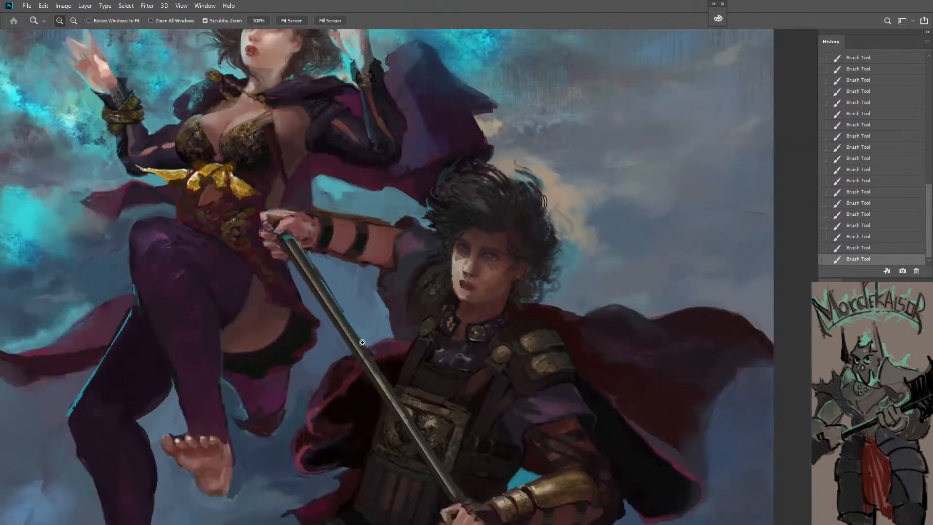
pyautogui.moveTo(429, 370); pyautogui.dragTo(408, 374)
pyautogui.press('space')
pyautogui.moveTo(432, 421); pyautogui.dragTo(467, 335)
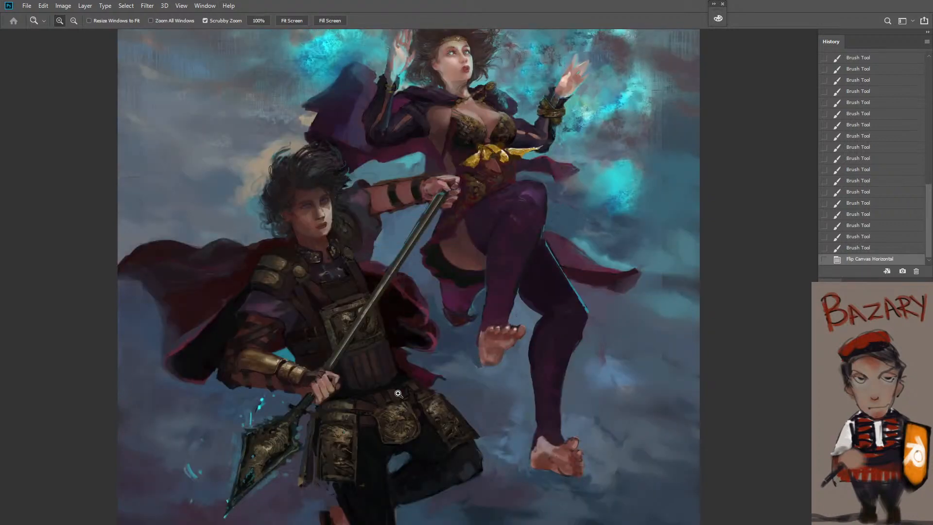
# Touch up the lit skin between the warrior's mouth corner and chin with brush size 10
pyautogui.click(303, 233)
pyautogui.moveTo(303, 233)
pyautogui.mouseDown()
pyautogui.moveTo(356, 249)
pyautogui.moveTo(393, 238)
pyautogui.mouseUp()
pyautogui.press('b')
pyautogui.press('[')
pyautogui.moveTo(392, 240); pyautogui.dragTo(392, 242)
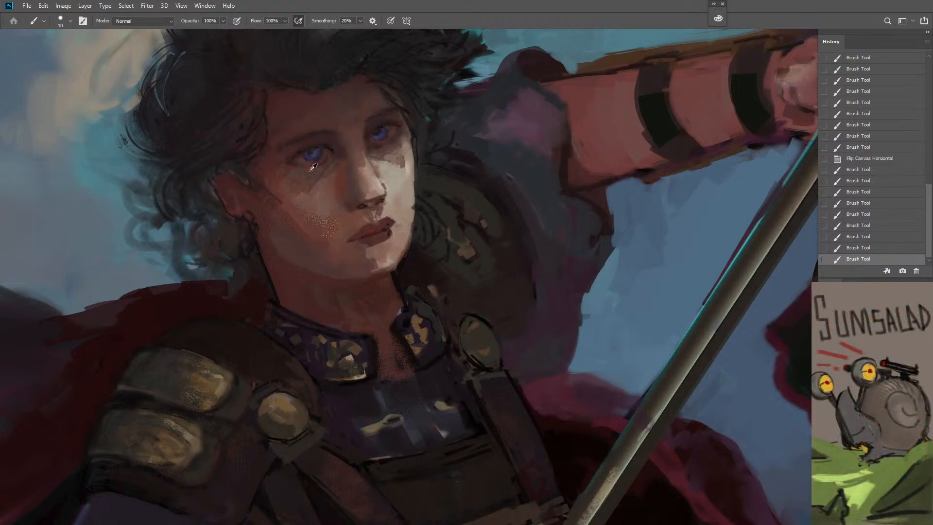
# Blend sampled skin tones over the cheek below the warrior's nearer eye with brush size 35
pyautogui.keyDown('alt'); pyautogui.click(286, 171); pyautogui.keyUp('alt')
pyautogui.press(']')
pyautogui.press(']')
pyautogui.press(']')
pyautogui.press(']')
pyautogui.press(']')
pyautogui.moveTo(288, 178); pyautogui.dragTo(291, 187)
pyautogui.moveTo(294, 183); pyautogui.dragTo(302, 199)
pyautogui.moveTo(304, 197); pyautogui.dragTo(311, 228)
pyautogui.keyDown('alt'); pyautogui.click(323, 190); pyautogui.keyUp('alt')
pyautogui.moveTo(317, 189); pyautogui.dragTo(310, 197)
pyautogui.moveTo(311, 198); pyautogui.dragTo(314, 211)
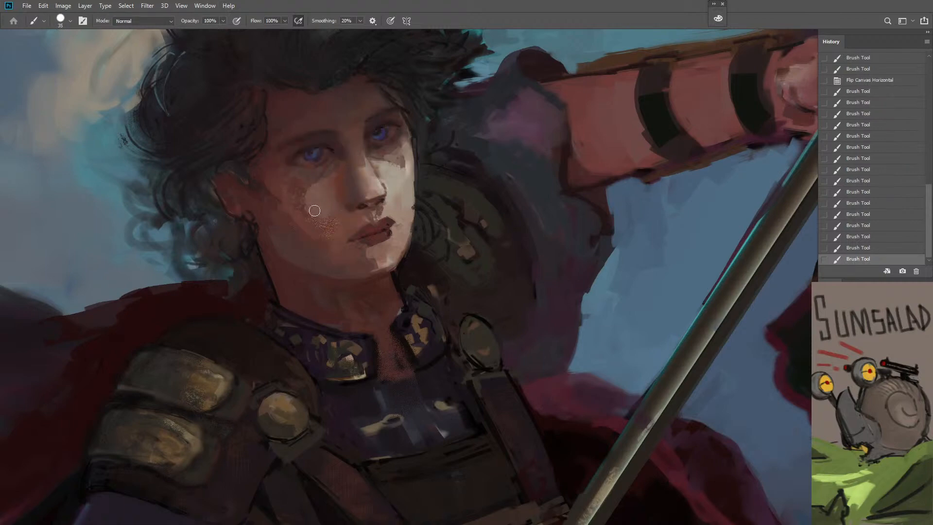
# Refine the lit edge of the warrior's face from the farther eye down to the cheek with brush size 7
pyautogui.keyDown('alt'); pyautogui.click(277, 220); pyautogui.keyUp('alt')
pyautogui.press('[')
pyautogui.press('[')
pyautogui.press('[')
pyautogui.press('[')
pyautogui.press('[')
pyautogui.press('[')
pyautogui.press('[')
pyautogui.press('[')
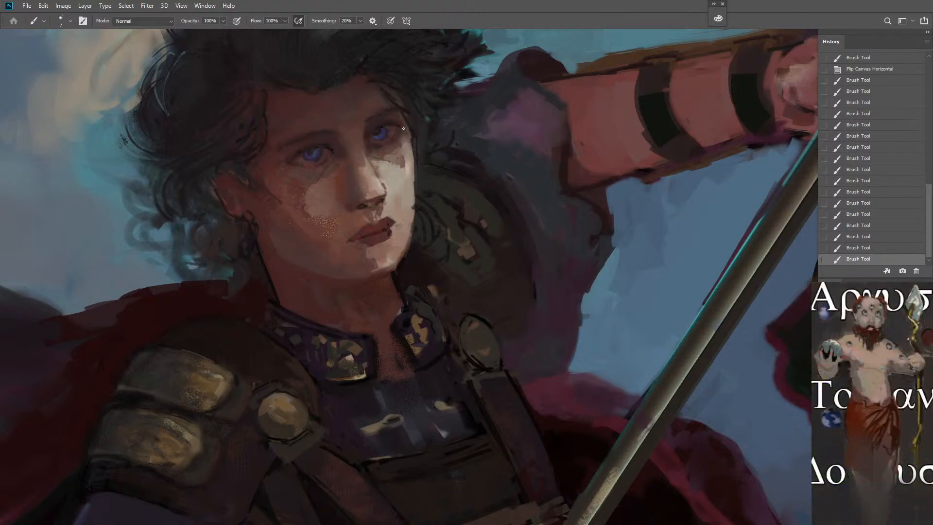
pyautogui.moveTo(403, 129); pyautogui.dragTo(409, 145)
pyautogui.moveTo(414, 142); pyautogui.dragTo(414, 218)
pyautogui.moveTo(411, 185); pyautogui.dragTo(412, 219)
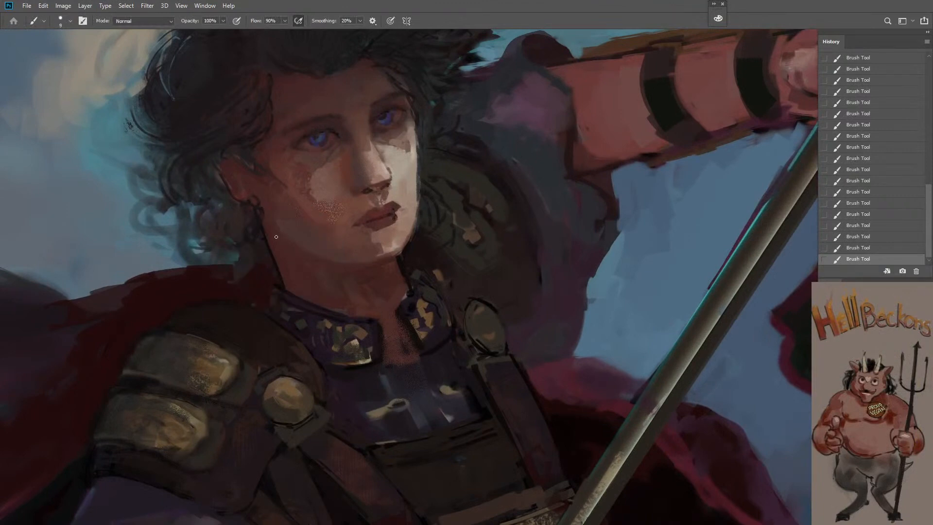
# Soften the area beside the warrior's chin and jaw with brush size 25 at 30% flow
pyautogui.hotkey('ctrl', 'space')
pyautogui.moveTo(351, 304); pyautogui.dragTo(322, 379)
pyautogui.keyDown('alt'); pyautogui.click(307, 318); pyautogui.keyUp('alt')
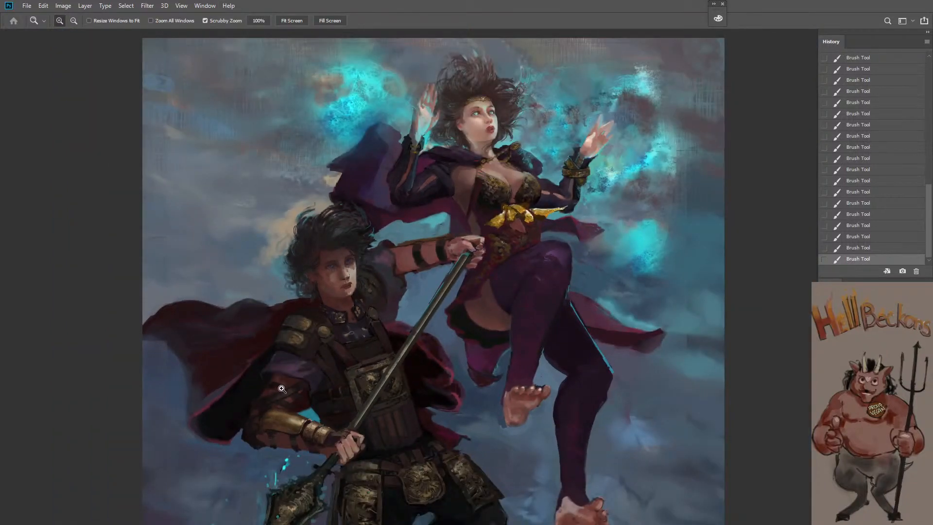
pyautogui.press('space')
pyautogui.hotkey('ctrl', 'space')
pyautogui.moveTo(324, 332); pyautogui.dragTo(344, 269)
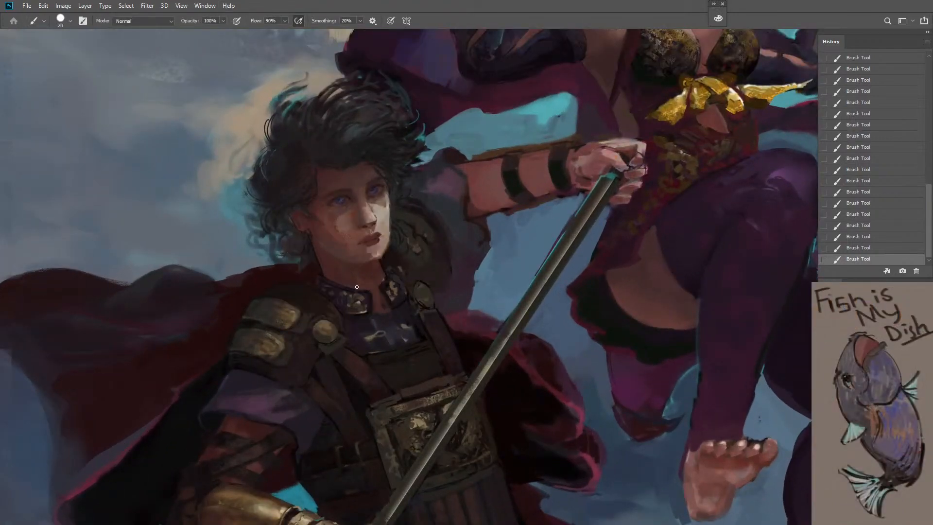
pyautogui.press(']')
pyautogui.press('[')
pyautogui.press('[')
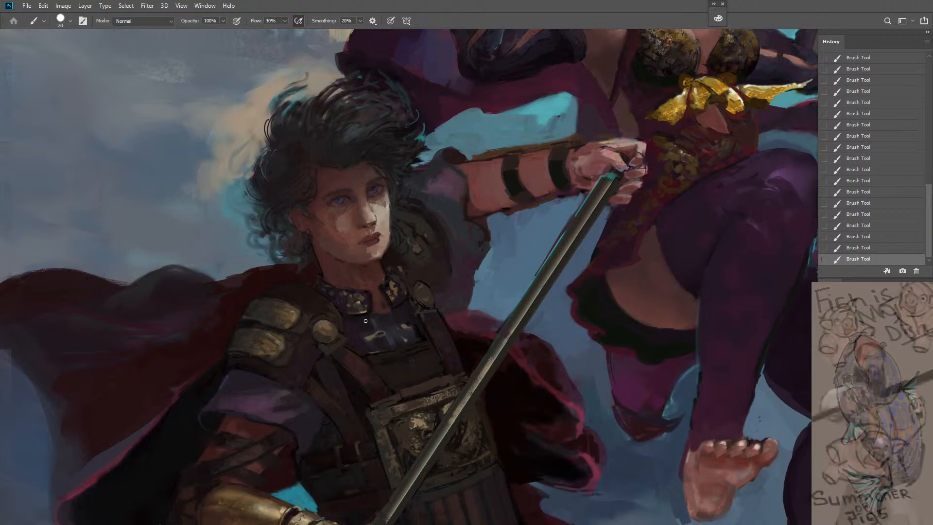
pyautogui.press(']')
pyautogui.moveTo(394, 253); pyautogui.dragTo(388, 258)
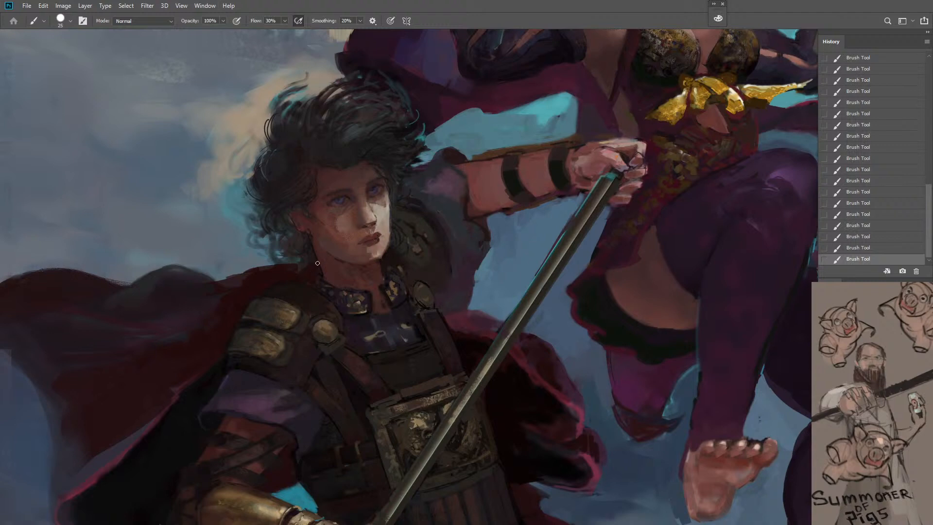
# Cover the collar opening at the warrior's throat with a sampled dark blue-grey using brush size 35 at 90% flow
pyautogui.press('z')
pyautogui.moveTo(342, 314); pyautogui.dragTo(284, 340)
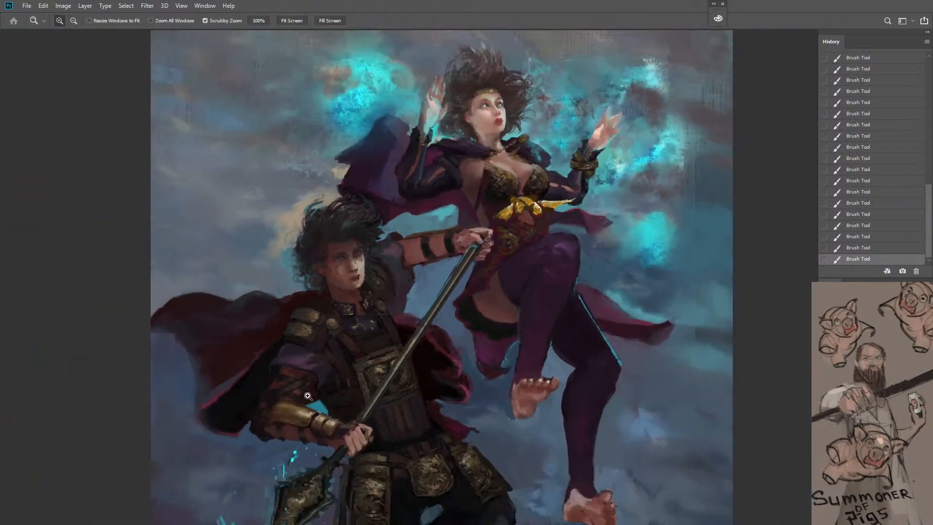
pyautogui.click(355, 334)
pyautogui.press('b')
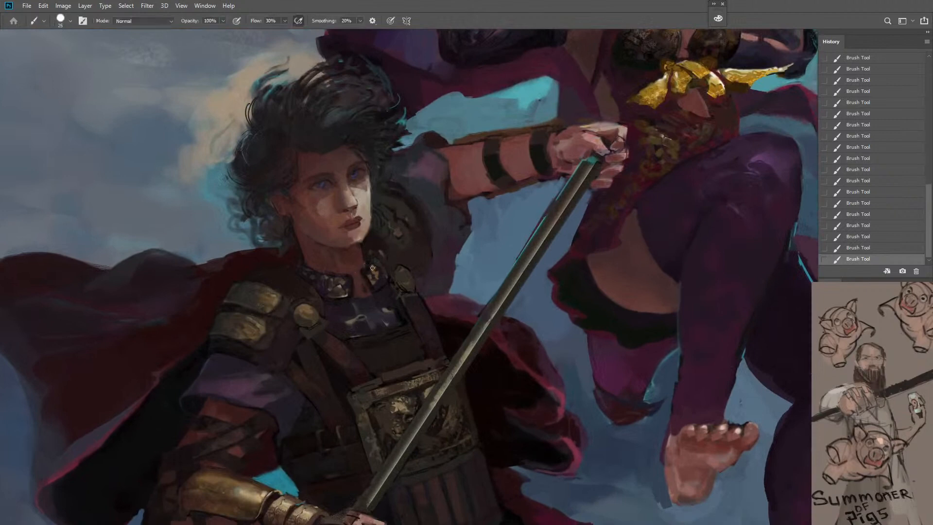
pyautogui.keyDown('alt'); pyautogui.click(372, 305); pyautogui.keyUp('alt')
pyautogui.moveTo(349, 284)
pyautogui.mouseDown()
pyautogui.moveTo(371, 297)
pyautogui.moveTo(367, 271)
pyautogui.moveTo(351, 296)
pyautogui.moveTo(345, 278)
pyautogui.moveTo(365, 272)
pyautogui.mouseUp()
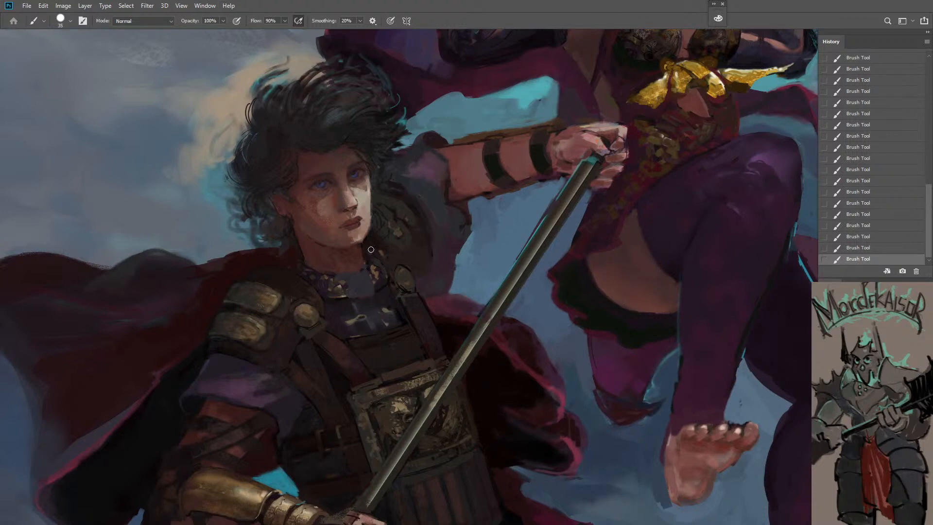
# Pick a near-black violet and darken the edges of the warrior's collar with brush size 15 at 90% flow
pyautogui.press('n')
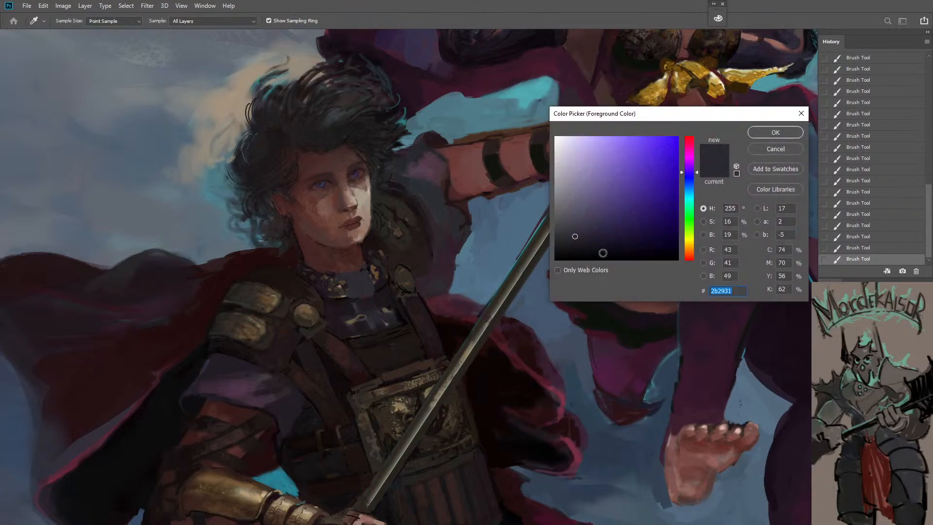
pyautogui.click(601, 257)
pyautogui.click(775, 133)
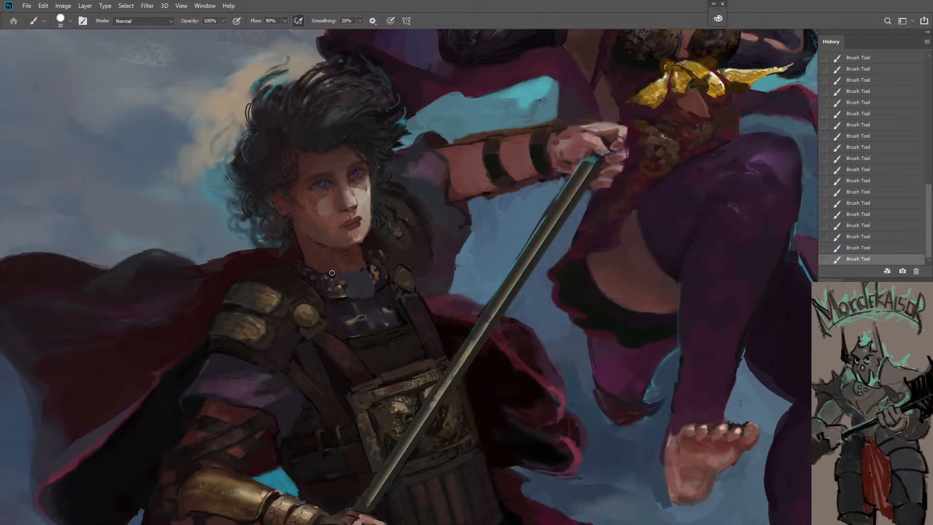
pyautogui.press('[')
pyautogui.press('[')
pyautogui.press('[')
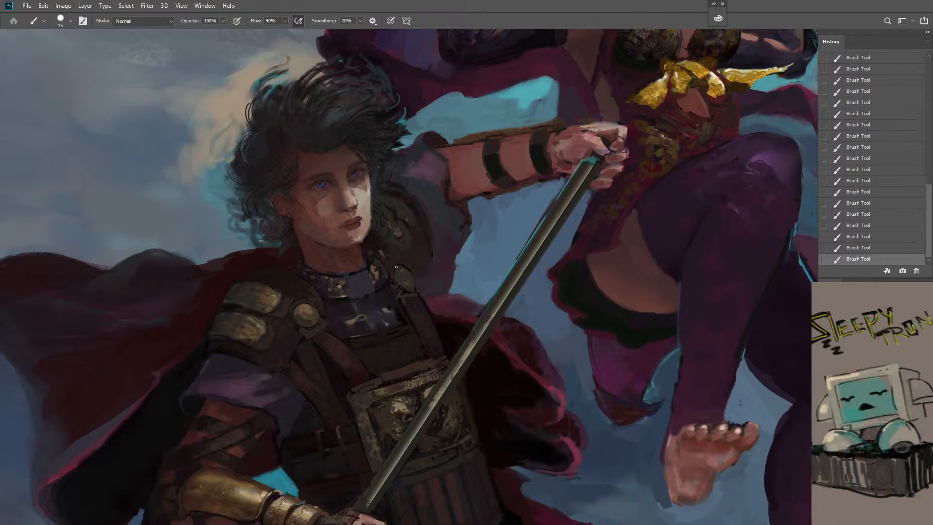
# Paint sampled gold ornaments across the front of the warrior's collar and trim its lower and upper edges with brush size 20
pyautogui.press('z')
pyautogui.hotkey('ctrl', '0')
pyautogui.moveTo(373, 316); pyautogui.dragTo(428, 311)
pyautogui.press('b')
pyautogui.keyDown('alt'); pyautogui.click(422, 245); pyautogui.keyUp('alt')
pyautogui.press(']')
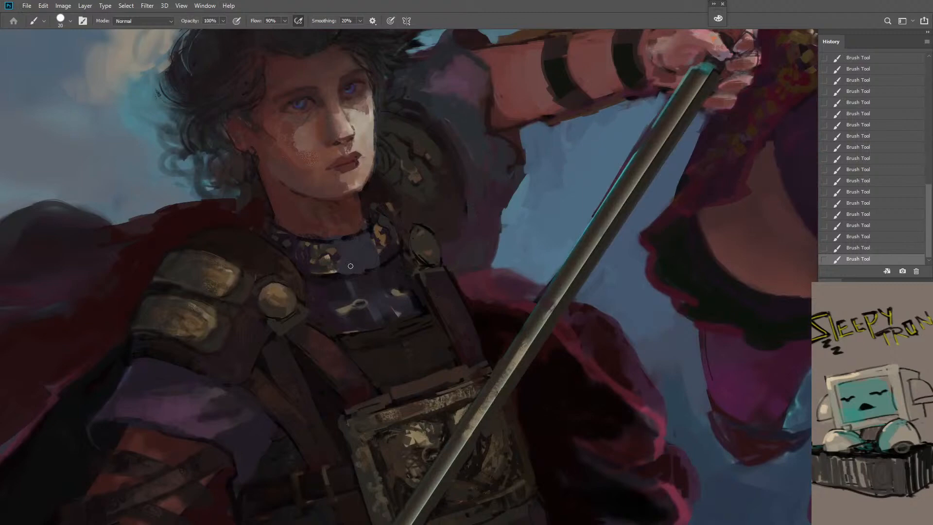
pyautogui.keyDown('alt'); pyautogui.click(332, 251); pyautogui.keyUp('alt')
pyautogui.moveTo(352, 256)
pyautogui.mouseDown()
pyautogui.moveTo(355, 264)
pyautogui.moveTo(368, 244)
pyautogui.moveTo(361, 255)
pyautogui.mouseUp()
pyautogui.moveTo(370, 237)
pyautogui.mouseDown()
pyautogui.moveTo(378, 247)
pyautogui.moveTo(349, 269)
pyautogui.moveTo(383, 253)
pyautogui.mouseUp()
pyautogui.moveTo(391, 245); pyautogui.dragTo(387, 254)
pyautogui.moveTo(310, 273)
pyautogui.mouseDown()
pyautogui.moveTo(385, 260)
pyautogui.moveTo(398, 244)
pyautogui.mouseUp()
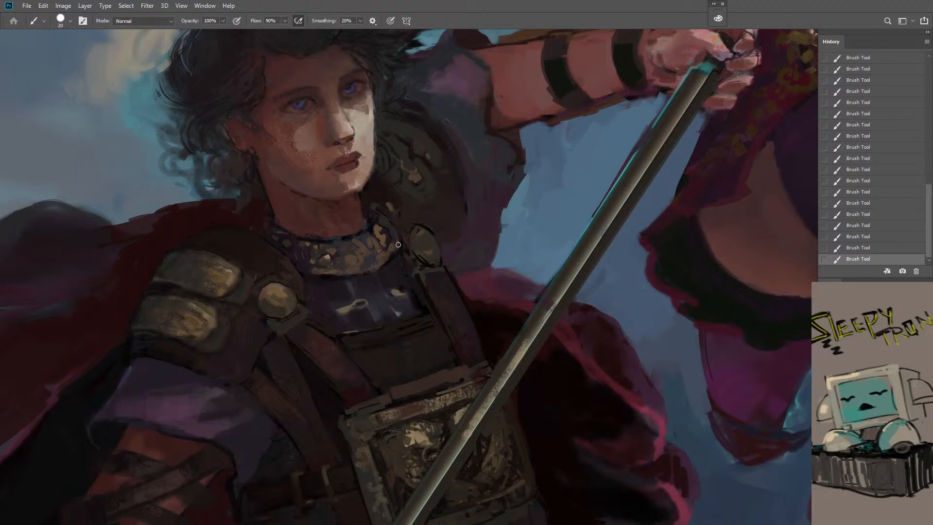
pyautogui.moveTo(275, 225); pyautogui.dragTo(361, 238)
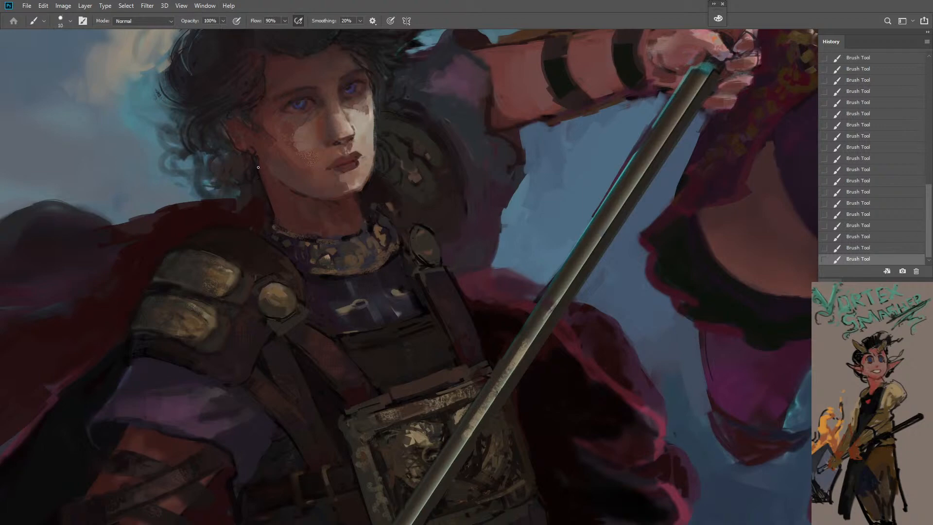
# Touch up the area between the warrior's jaw and collar with brush size 20
pyautogui.press(']')
pyautogui.press(']')
pyautogui.keyDown('alt'); pyautogui.click(361, 184); pyautogui.keyUp('alt')
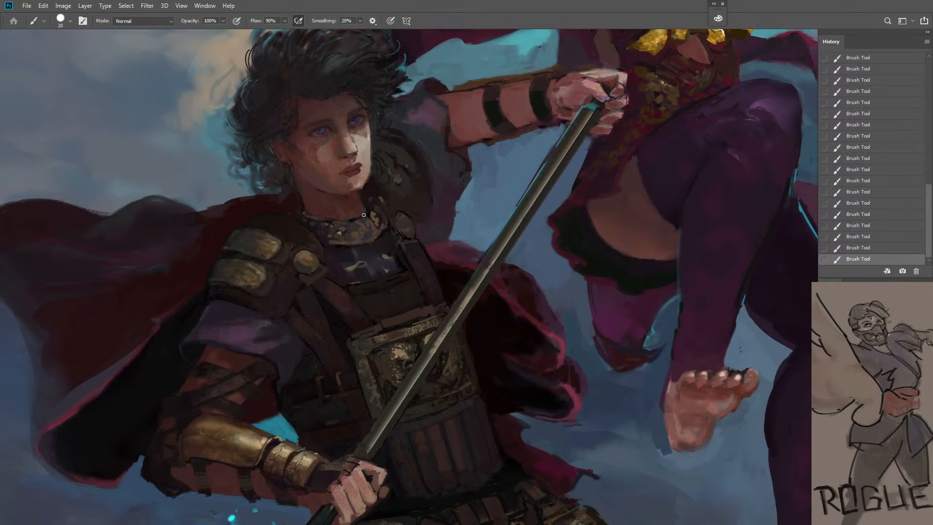
# Outline the warrior's head and hair down to the collar with a freehand lasso selection
pyautogui.press('z')
pyautogui.moveTo(365, 212); pyautogui.dragTo(341, 286)
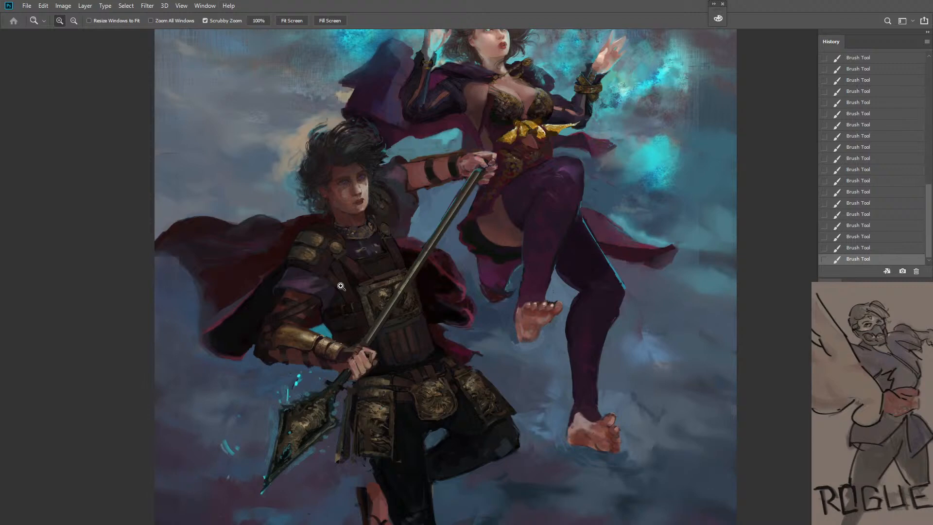
pyautogui.press('l')
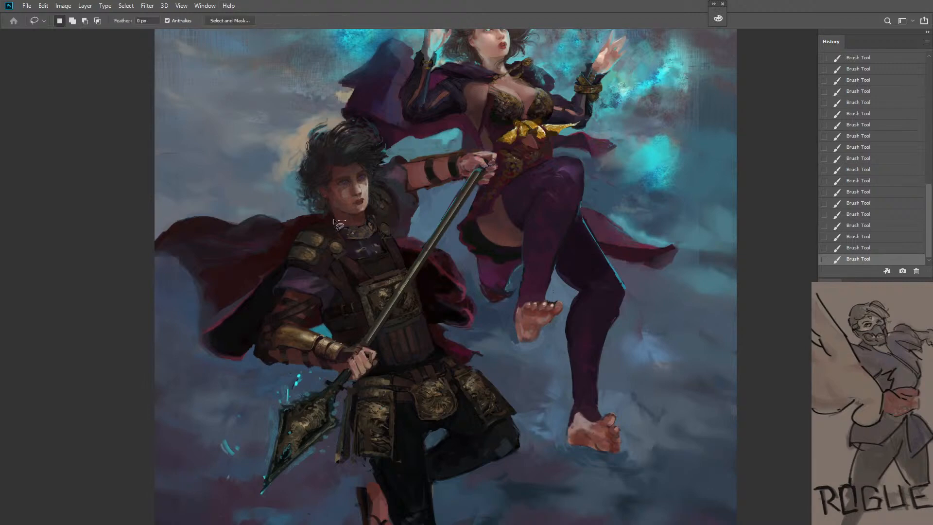
pyautogui.moveTo(344, 117)
pyautogui.mouseDown()
pyautogui.moveTo(385, 127)
pyautogui.moveTo(389, 157)
pyautogui.moveTo(373, 216)
pyautogui.moveTo(346, 221)
pyautogui.mouseUp()
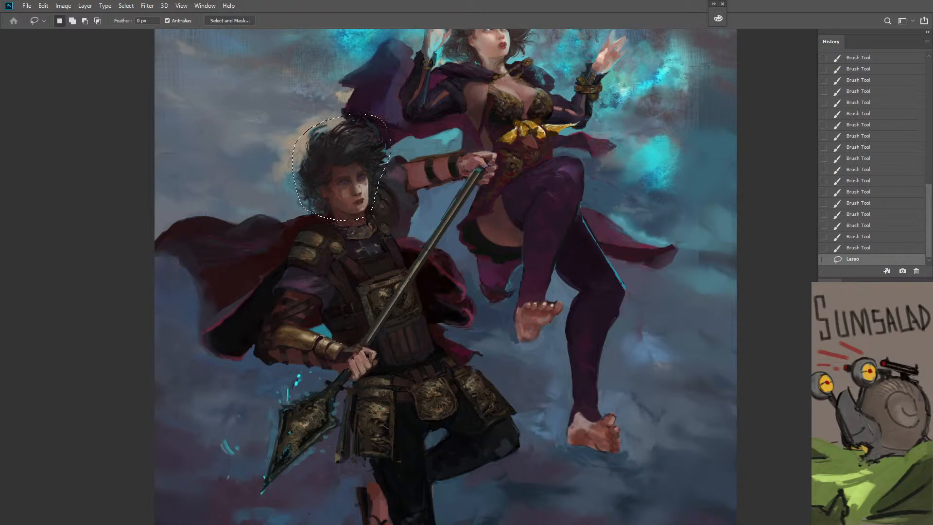
# Duplicate the selected layers within DuoSketch1.psd and merge the layers
pyautogui.keyDown('shift'); pyautogui.click(864, 464); pyautogui.keyUp('shift')
pyautogui.rightClick(864, 464)
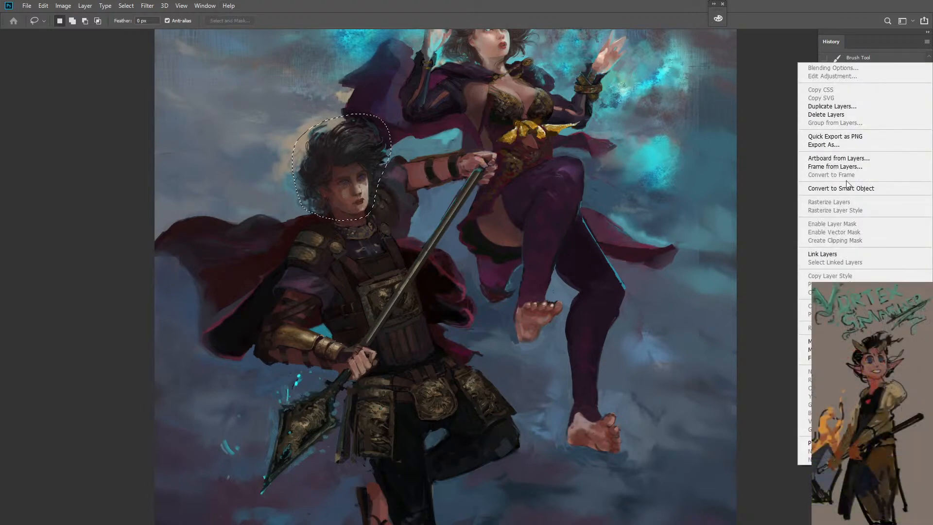
pyautogui.click(846, 107)
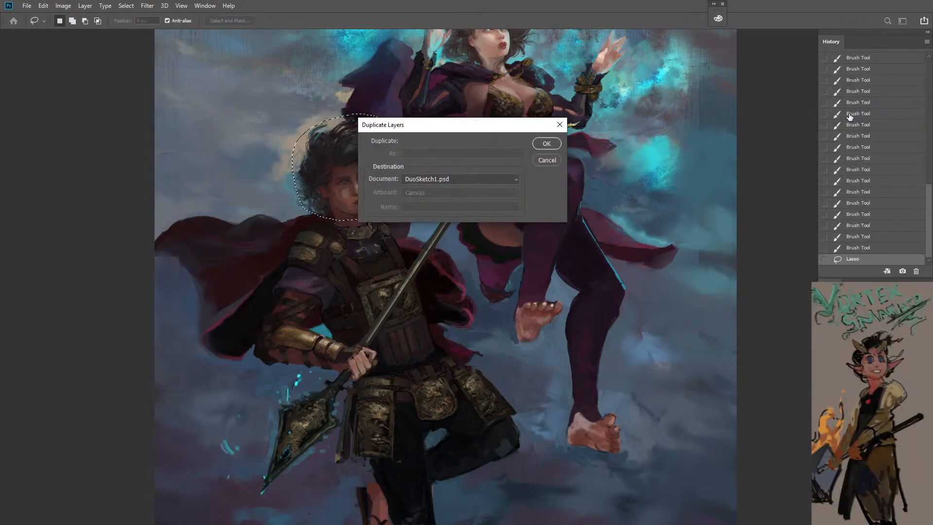
pyautogui.press('Return')
pyautogui.rightClick(810, 262)
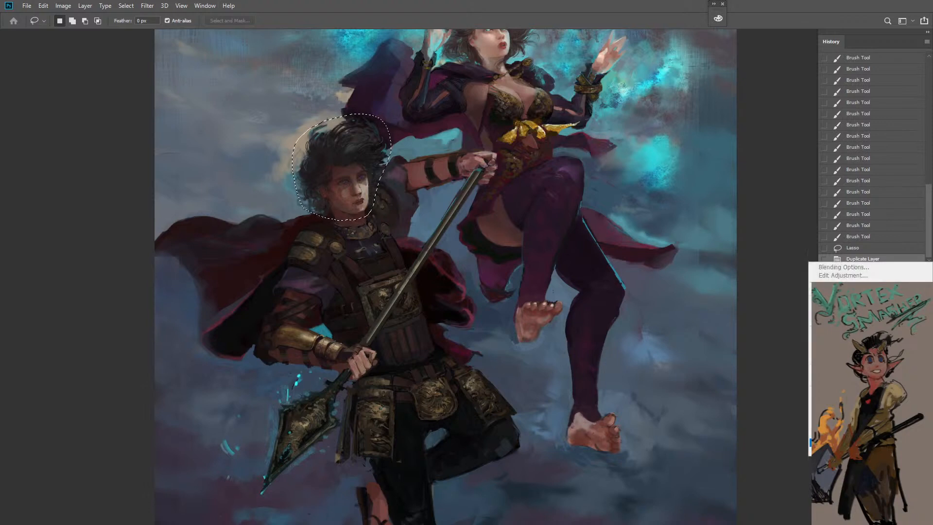
pyautogui.rightClick(870, 466)
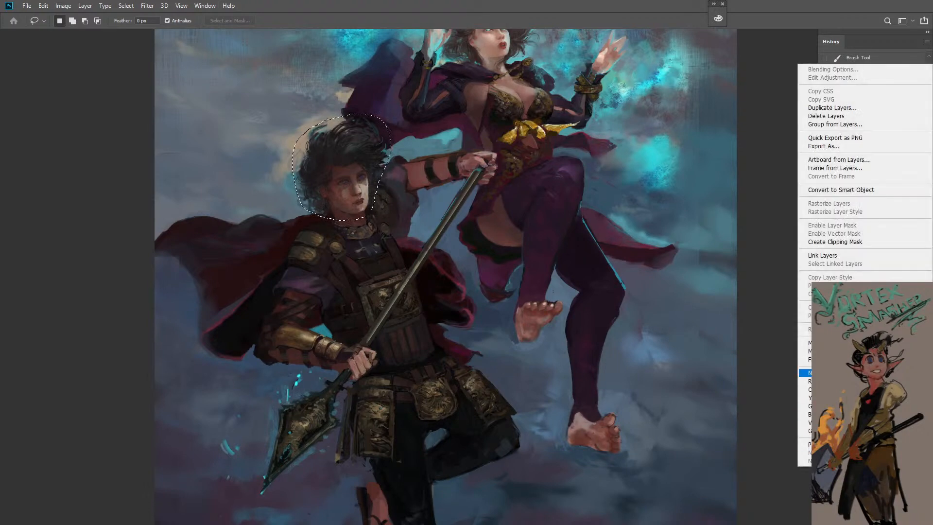
pyautogui.click(843, 343)
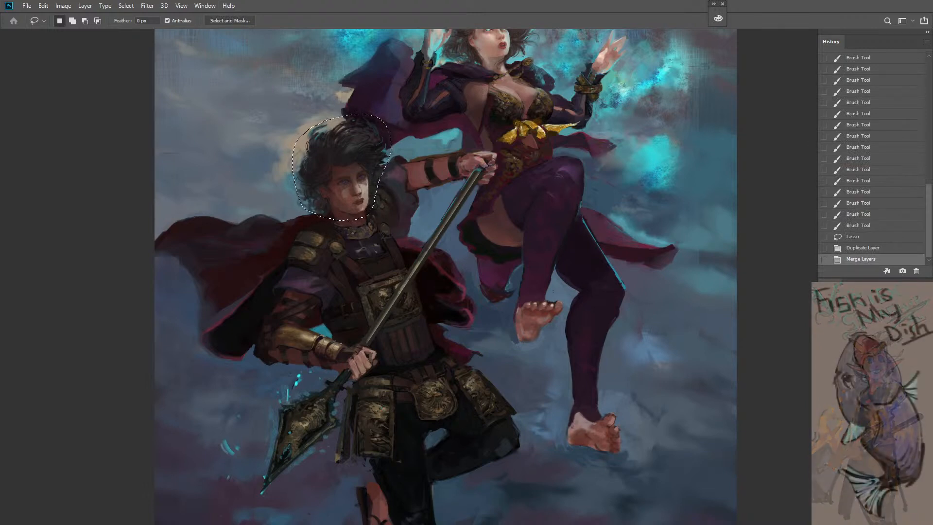
# Merge the next pair of layers, duplicate the resulting layer, and merge the selected layers again
pyautogui.keyDown('shift'); pyautogui.click(870, 446); pyautogui.keyUp('shift')
pyautogui.rightClick(870, 445)
pyautogui.click(843, 322)
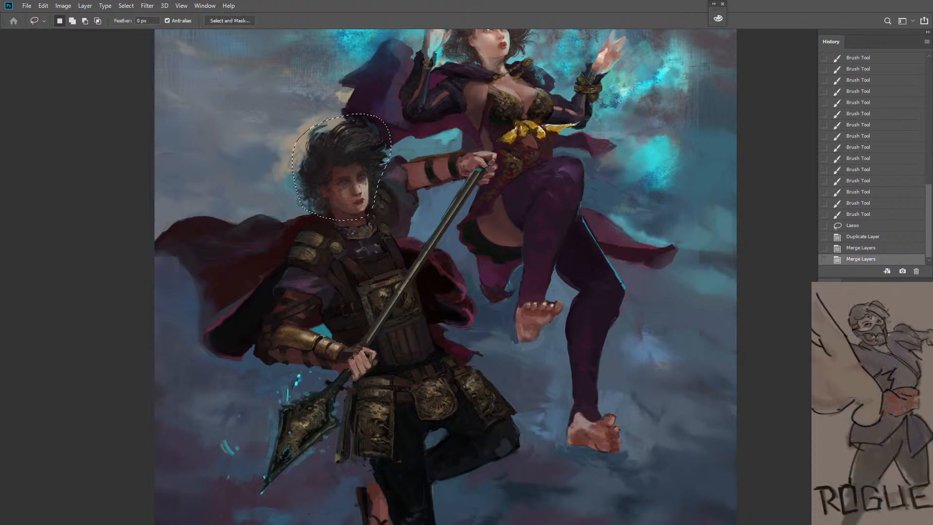
pyautogui.rightClick(867, 435)
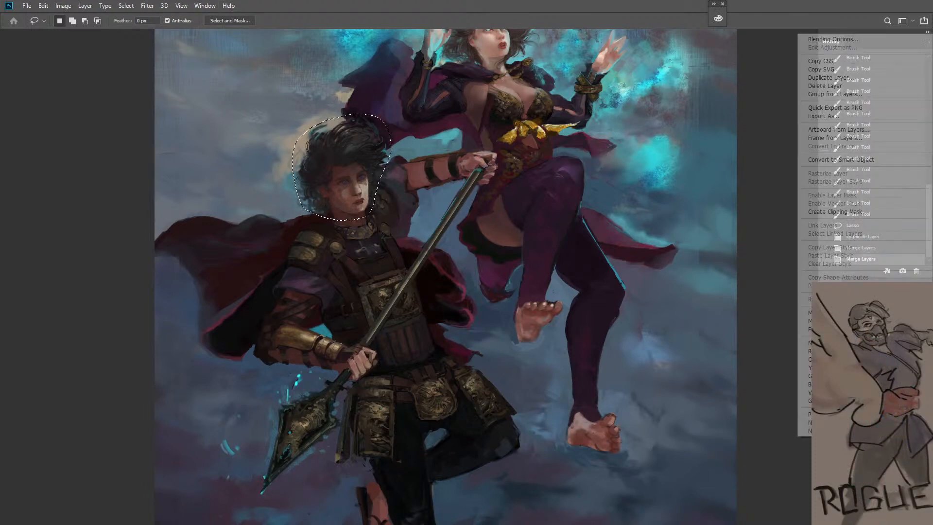
pyautogui.click(850, 78)
pyautogui.click(546, 144)
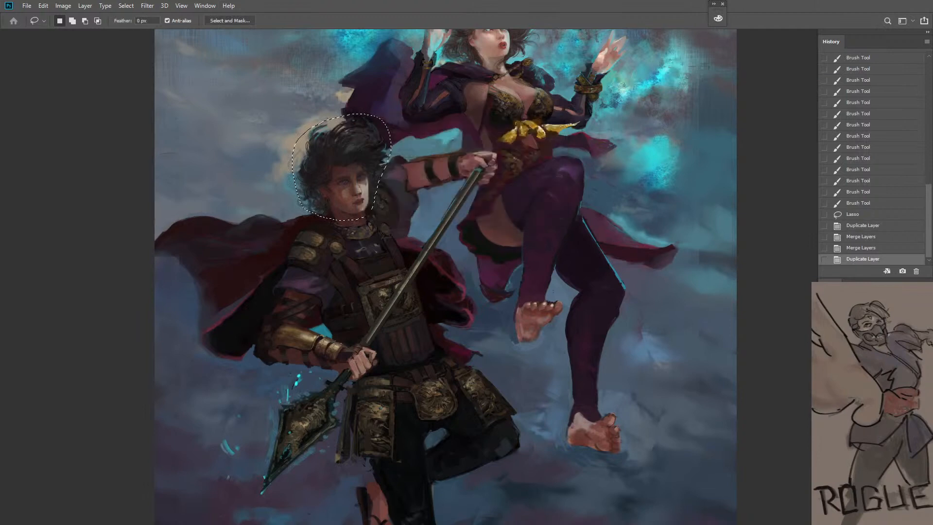
pyautogui.keyDown('shift'); pyautogui.click(869, 410); pyautogui.keyUp('shift')
pyautogui.rightClick(870, 408)
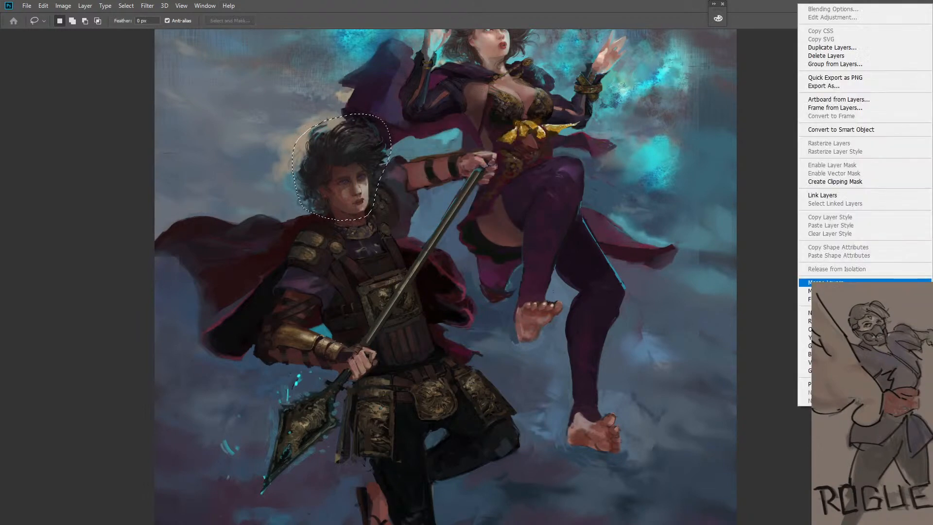
pyautogui.click(854, 282)
# Extend the lasso selection past the warrior's hair, shift a duplicate of the head slightly down, and deselect
pyautogui.moveTo(360, 199); pyautogui.dragTo(359, 202)
pyautogui.moveTo(291, 160)
pyautogui.mouseDown()
pyautogui.moveTo(318, 109)
pyautogui.moveTo(340, 115)
pyautogui.moveTo(306, 131)
pyautogui.mouseUp()
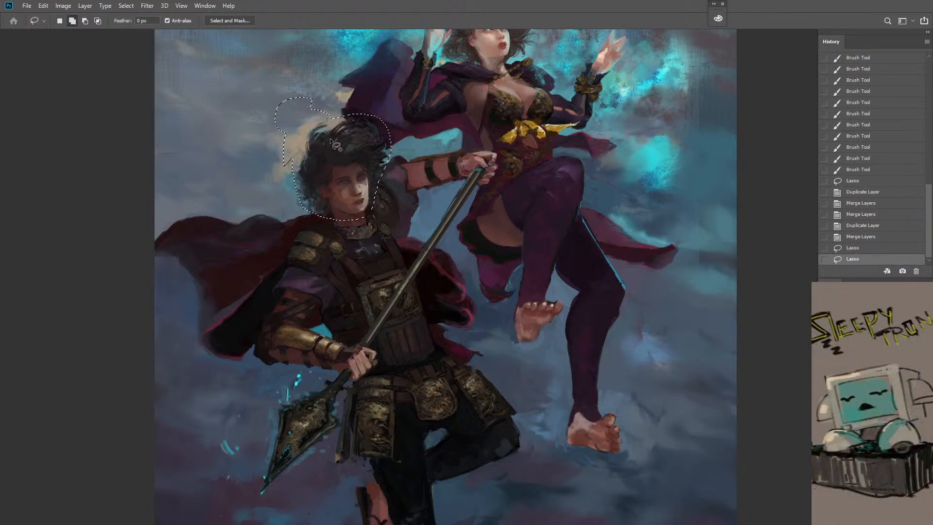
pyautogui.moveTo(366, 206); pyautogui.dragTo(365, 210)
pyautogui.hotkey('ctrl', 'd')
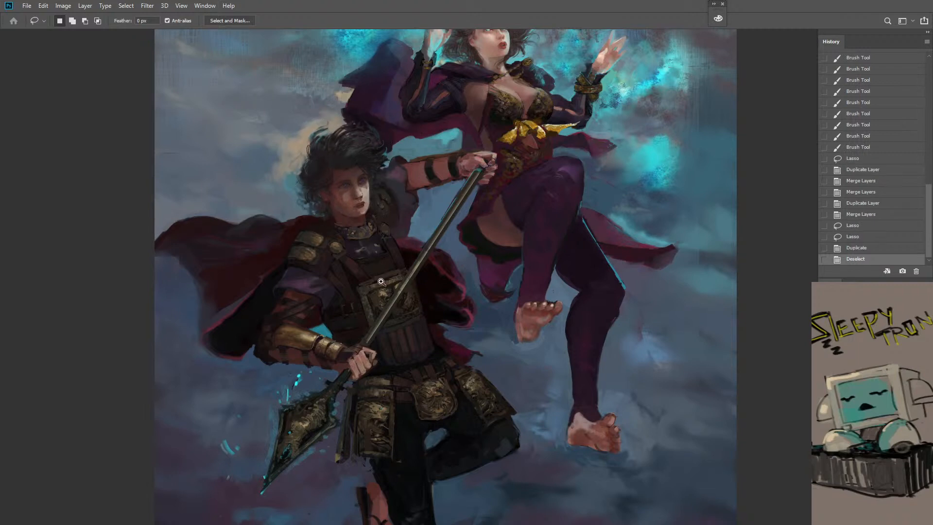
# Compare the whole painting with its opening state in the history, returning to the current version
pyautogui.keyDown('alt'); pyautogui.click(395, 304); pyautogui.keyUp('alt')
pyautogui.keyDown('alt'); pyautogui.click(394, 305); pyautogui.keyUp('alt')
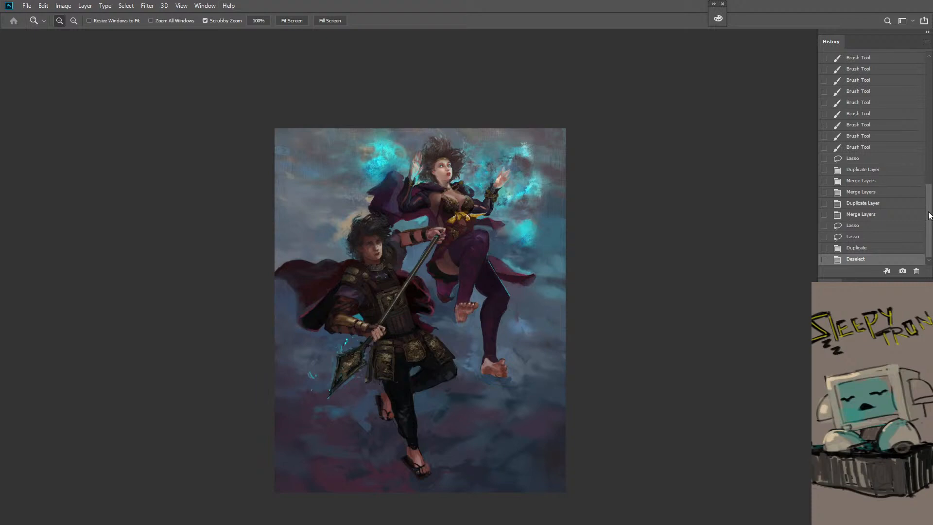
pyautogui.moveTo(928, 216); pyautogui.dragTo(898, 62)
pyautogui.click(869, 60)
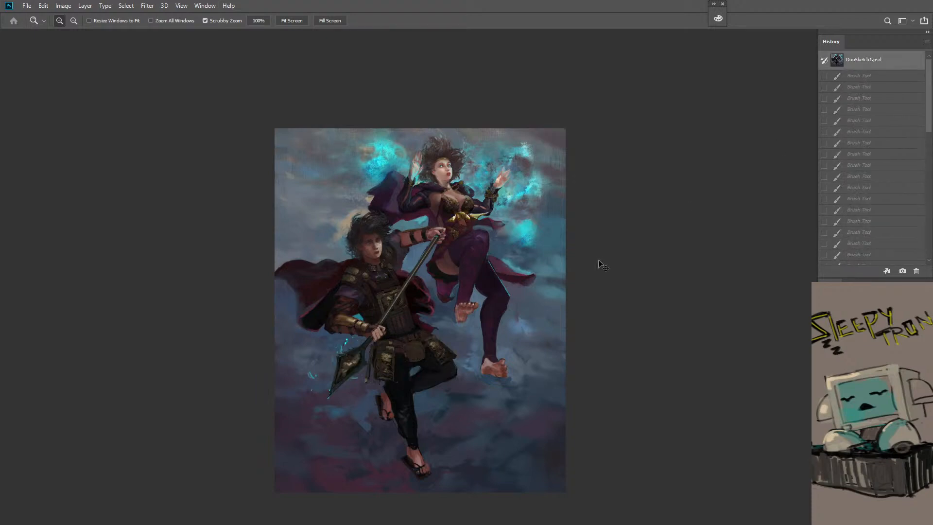
pyautogui.hotkey('ctrl', 'z')
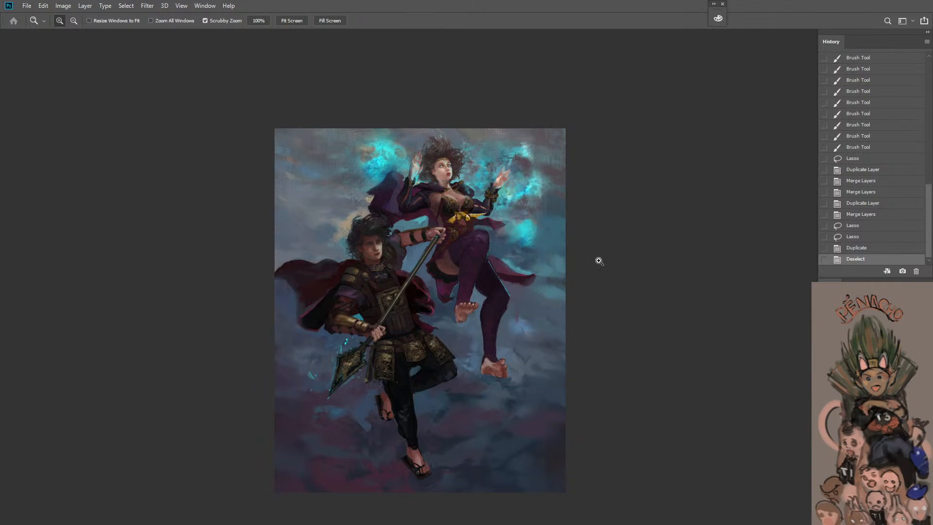
pyautogui.click(453, 375)
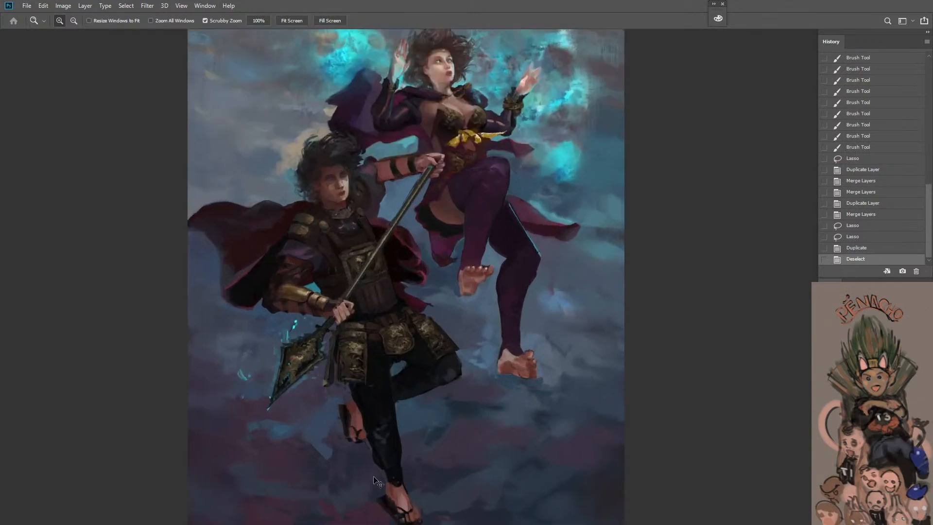
# Step back to before the head was duplicated and try moving the selected head about 1.69 cm down
pyautogui.hotkey('ctrl', 'z')
pyautogui.hotkey('ctrl', 'z')
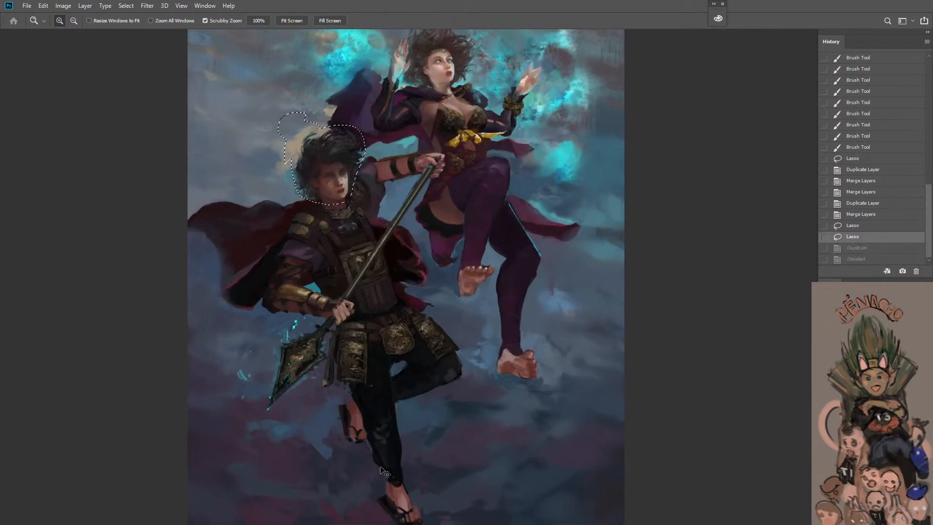
pyautogui.moveTo(339, 181); pyautogui.dragTo(339, 187)
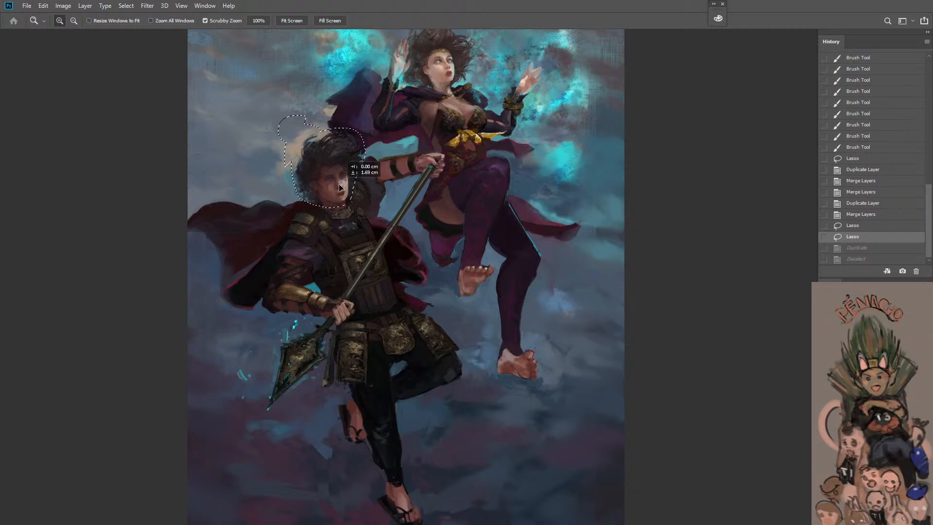
pyautogui.hotkey('ctrl', 'shift', 'z')
pyautogui.hotkey('ctrl', 'shift', 'z')
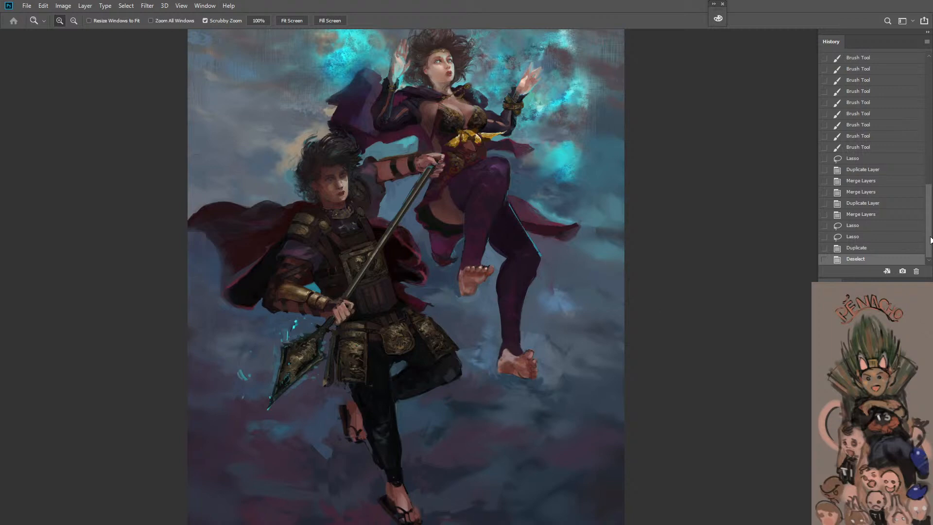
# Compare both figures with the document's opening state once more and restore the current version
pyautogui.moveTo(930, 240); pyautogui.dragTo(927, 110)
pyautogui.click(886, 65)
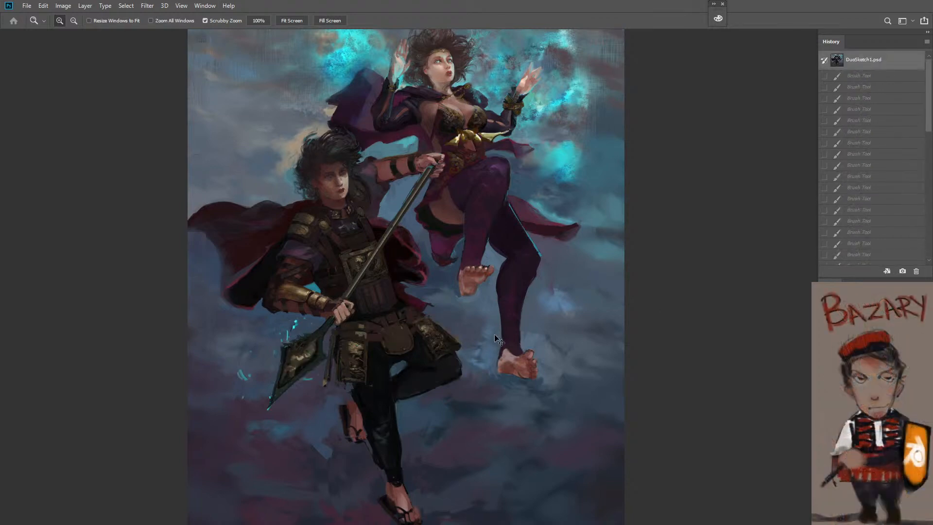
pyautogui.hotkey('ctrl', 'z')
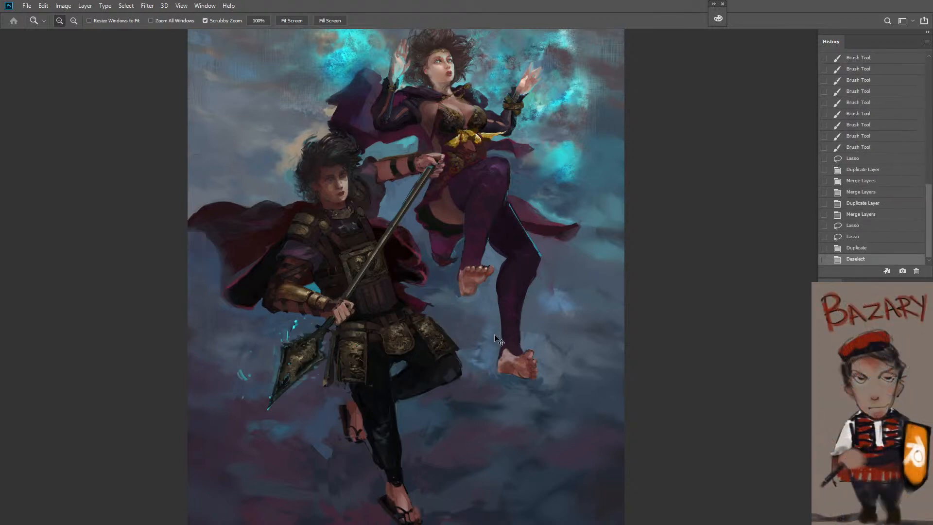
# Undo the head shift, the added lasso areas, and the layer duplication and merges back to the first merge
pyautogui.hotkey('ctrl', 'z')
pyautogui.hotkey('ctrl', 'z')
pyautogui.hotkey('ctrl', 'z')
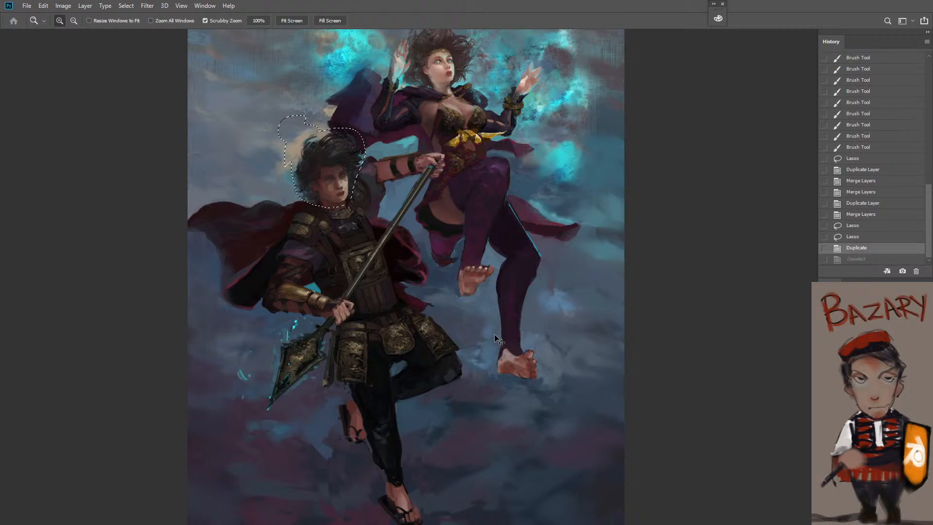
pyautogui.hotkey('ctrl', 'z')
pyautogui.hotkey('ctrl', 'z')
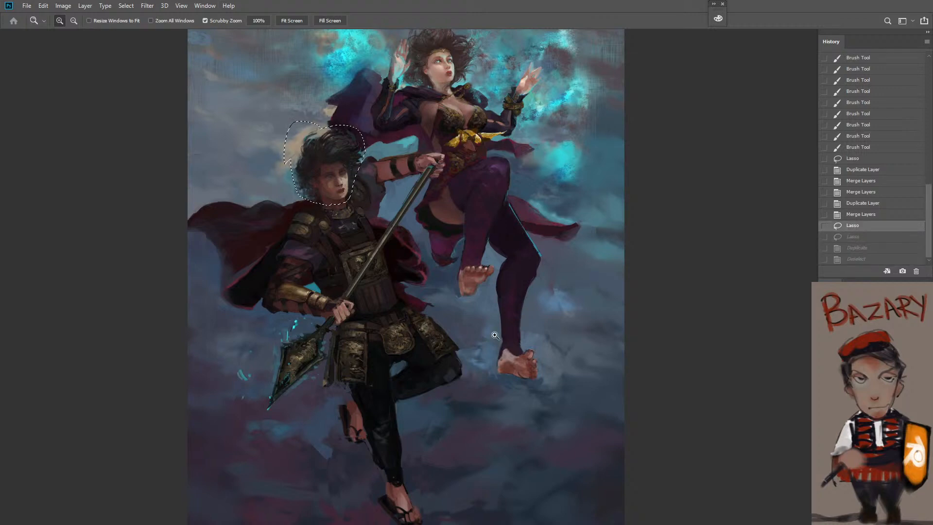
pyautogui.hotkey('ctrl', 'z')
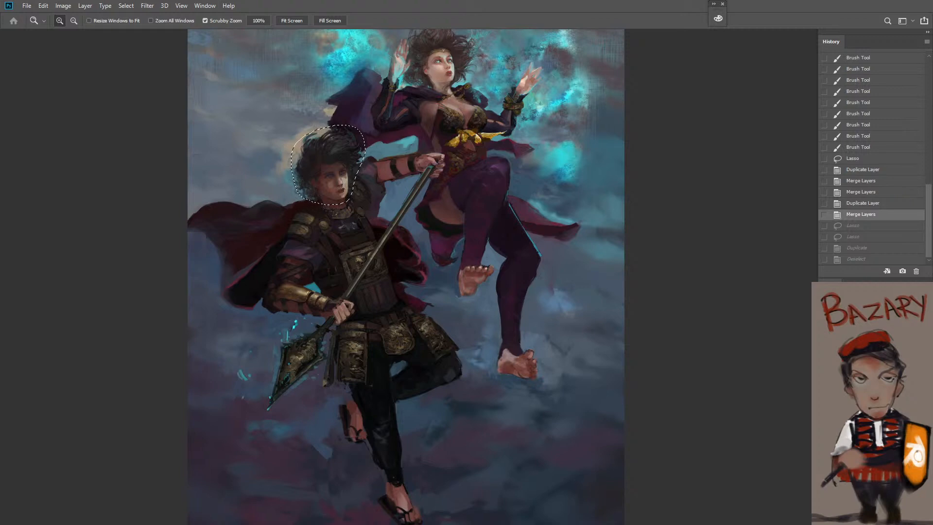
pyautogui.hotkey('ctrl', 'z')
pyautogui.hotkey('ctrl', 'z')
pyautogui.hotkey('ctrl', 'z')
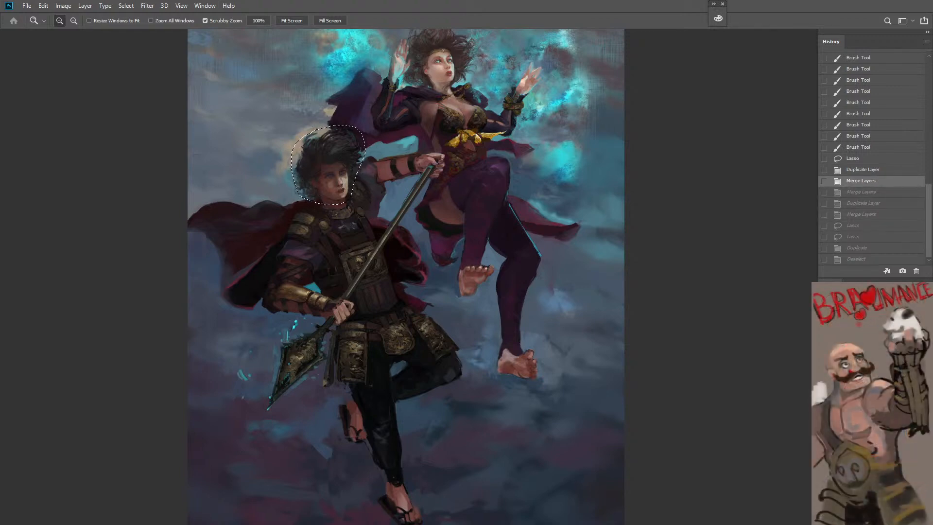
# Lightly erase across the warrior's nose, mouth and cheek inside the selection with the Eraser at 20% opacity
pyautogui.press('e')
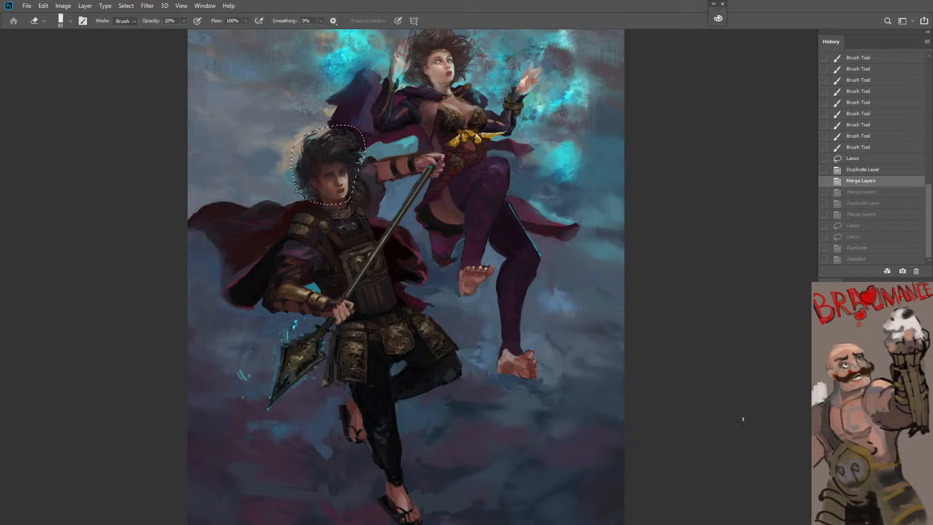
pyautogui.click(332, 185)
pyautogui.click(337, 188)
pyautogui.click(346, 192)
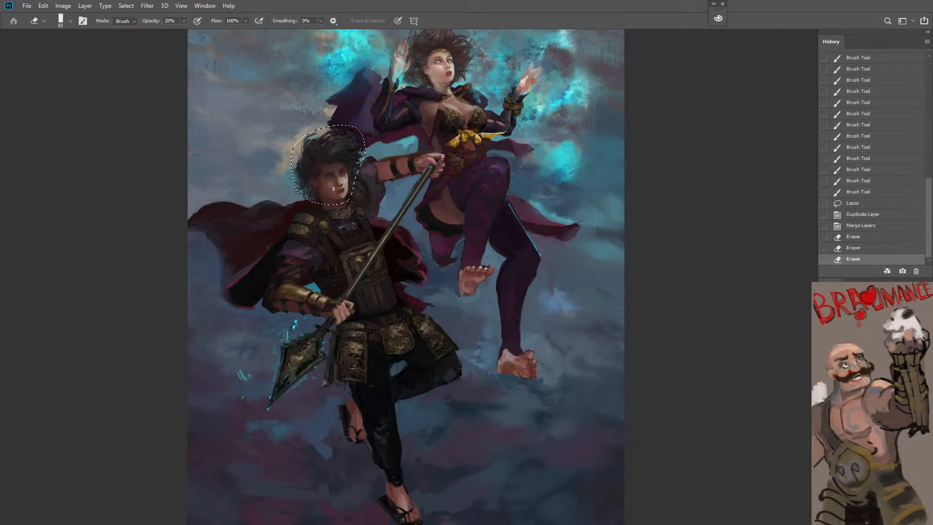
pyautogui.click(354, 196)
pyautogui.press('z')
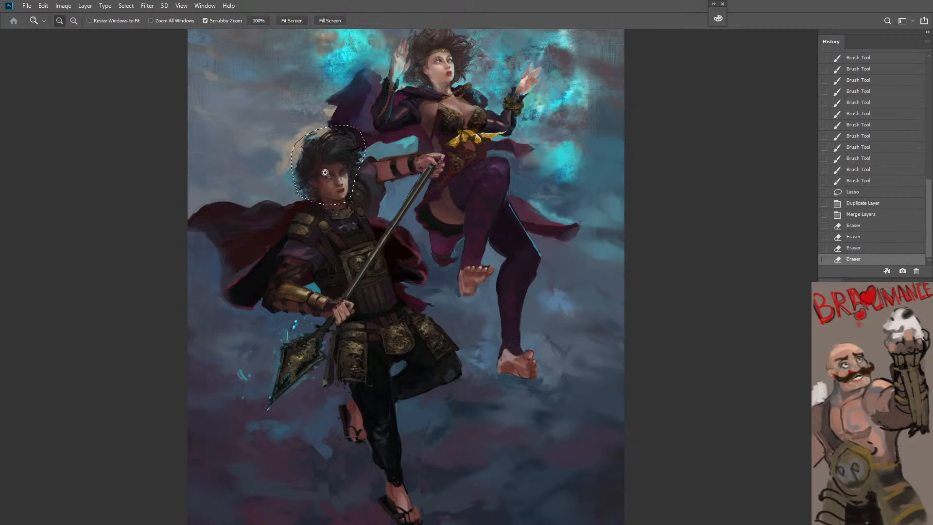
pyautogui.click(325, 173)
pyautogui.click(325, 172)
# Erase over the warrior's face and along its outer edge inside the selection with the Eraser at 100% opacity
pyautogui.press('e')
pyautogui.press('0')
pyautogui.moveTo(332, 201); pyautogui.dragTo(339, 178)
pyautogui.moveTo(358, 172); pyautogui.dragTo(357, 208)
pyautogui.press('z')
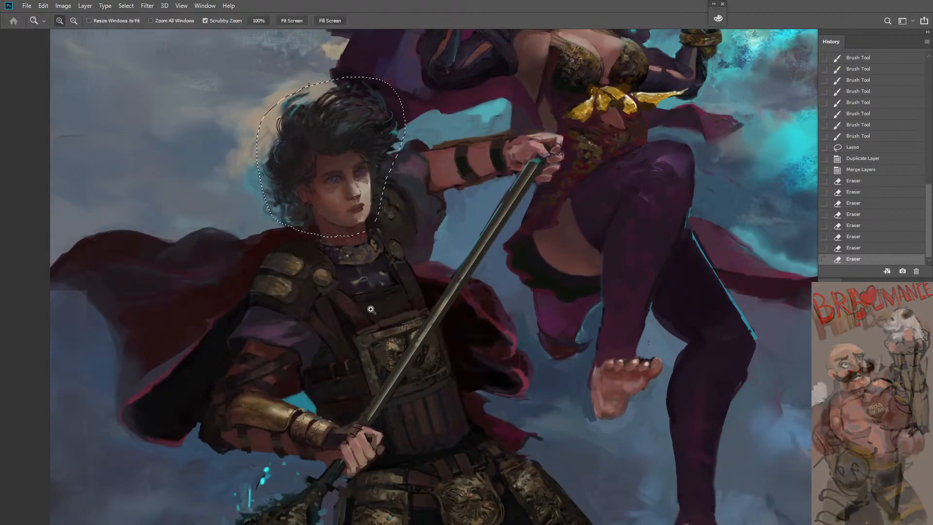
# Merge the selected layers now that the erasing on the warrior's head is done
pyautogui.keyDown('alt'); pyautogui.click(373, 305); pyautogui.keyUp('alt')
pyautogui.keyDown('alt'); pyautogui.click(373, 305); pyautogui.keyUp('alt')
pyautogui.press('space')
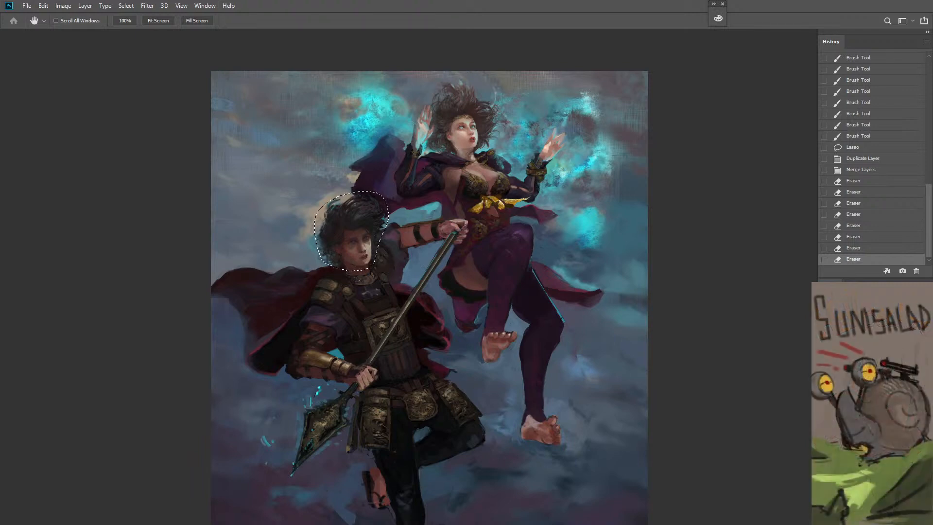
pyautogui.rightClick(865, 450)
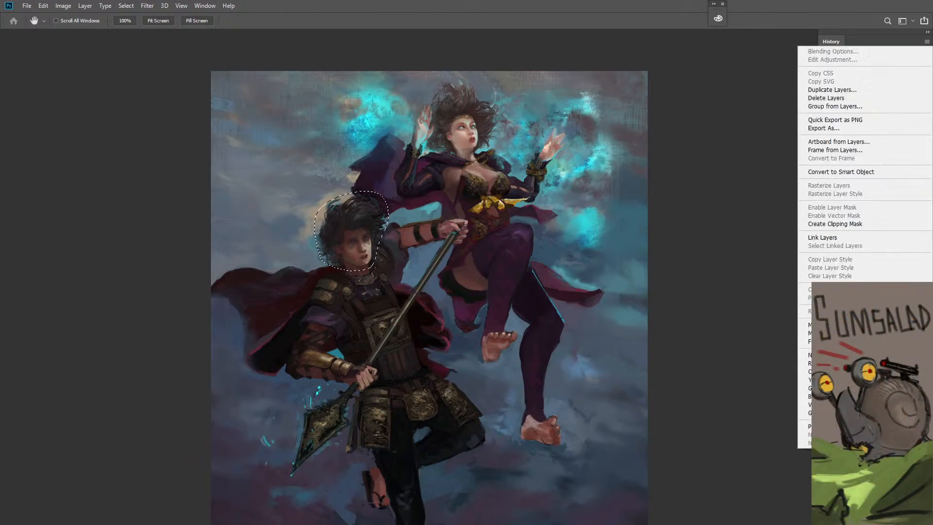
pyautogui.click(836, 313)
pyautogui.rightClick(865, 452)
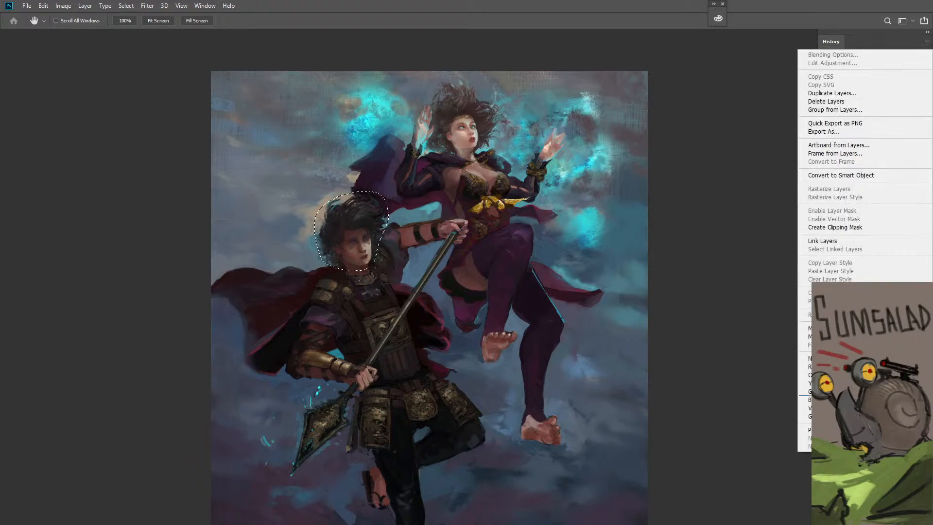
pyautogui.click(836, 328)
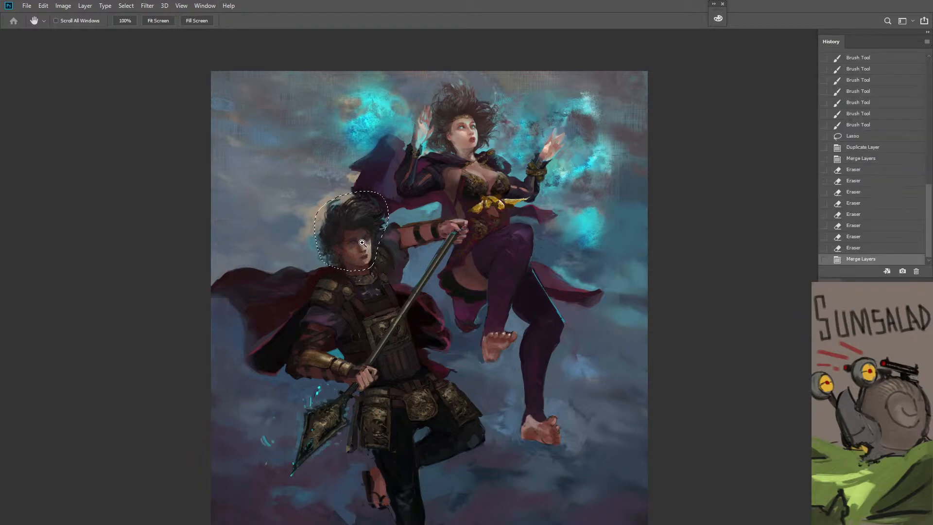
# Try a slight move and a duplicate of the selected head area, and clear the selection
pyautogui.press('z')
pyautogui.moveTo(358, 240); pyautogui.dragTo(369, 258)
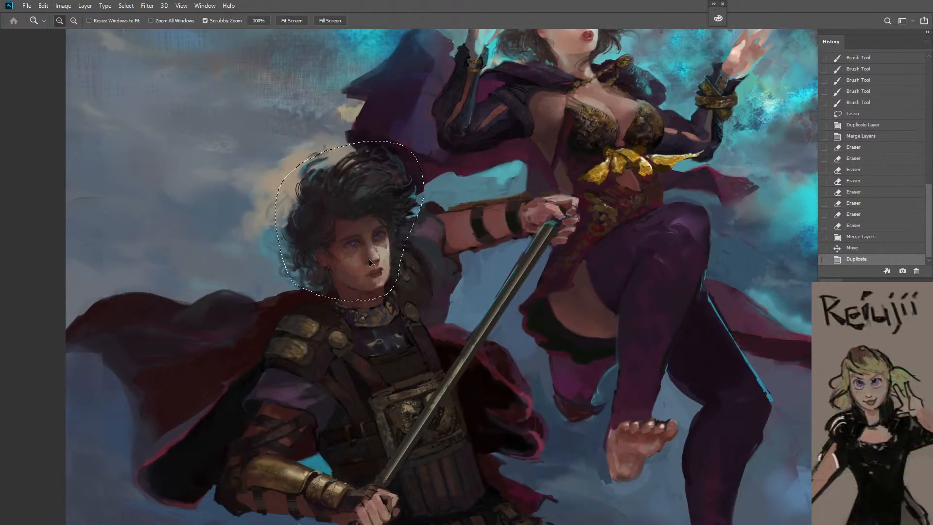
pyautogui.hotkey('ctrl', 'd')
# Compare the painting with the document's opening state and restore the current version
pyautogui.keyDown('alt'); pyautogui.click(393, 342); pyautogui.keyUp('alt')
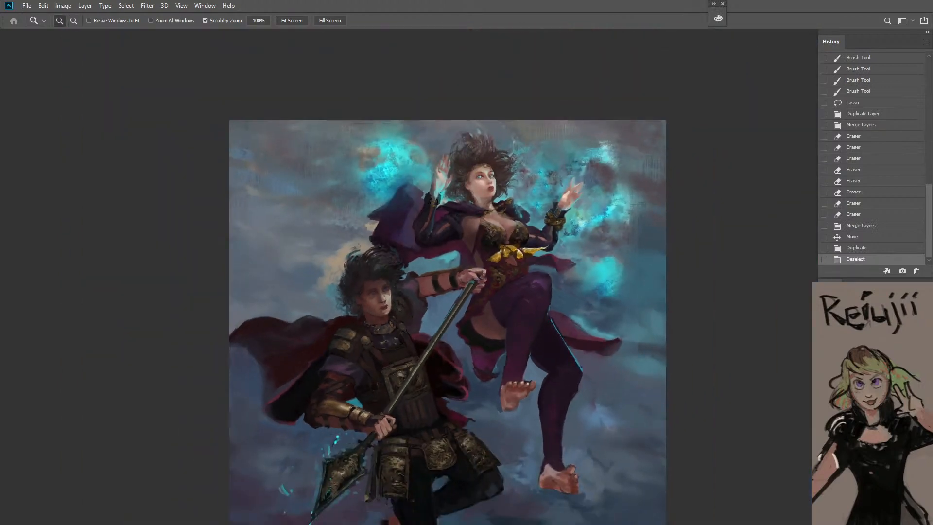
pyautogui.moveTo(927, 243); pyautogui.dragTo(912, 71)
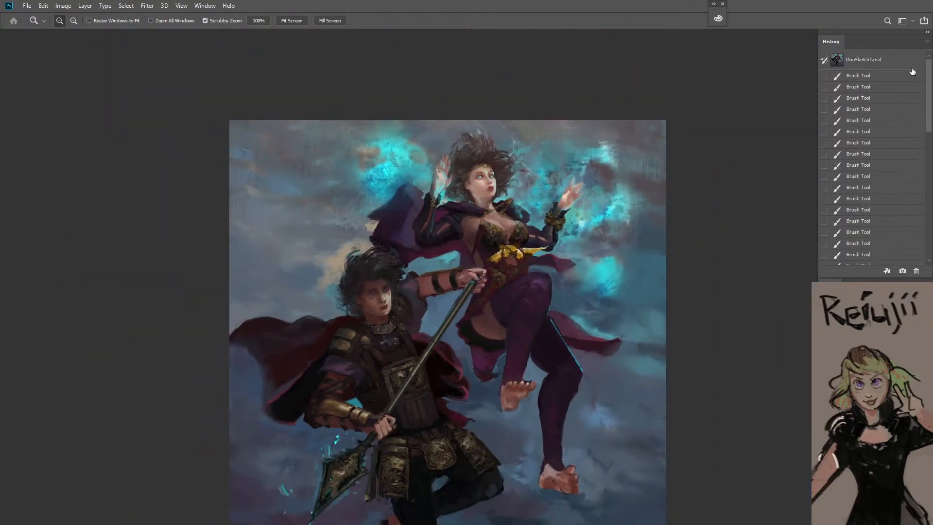
pyautogui.click(860, 63)
pyautogui.hotkey('ctrl', 'z')
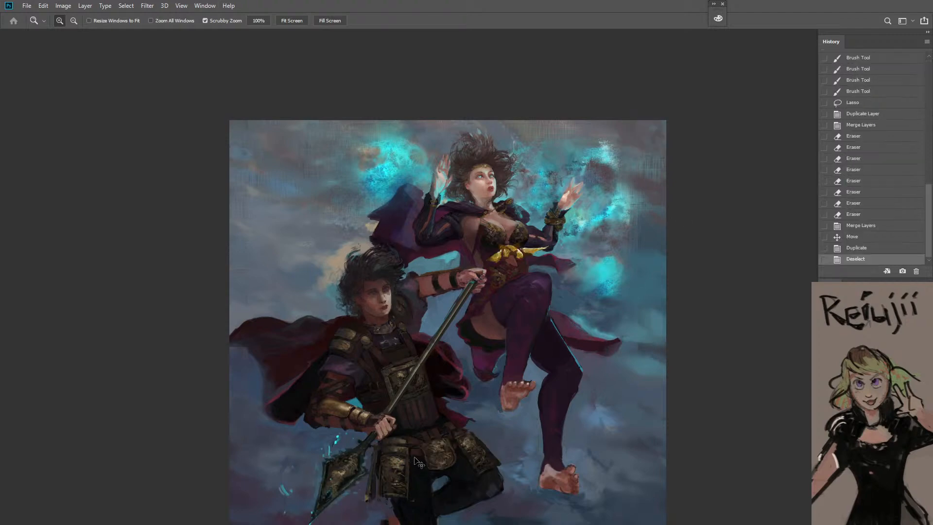
# Undo the deselection and the duplication of the warrior's head, and clear the selection again
pyautogui.press('space')
pyautogui.moveTo(467, 414); pyautogui.dragTo(457, 300)
pyautogui.hotkey('ctrl', 'z')
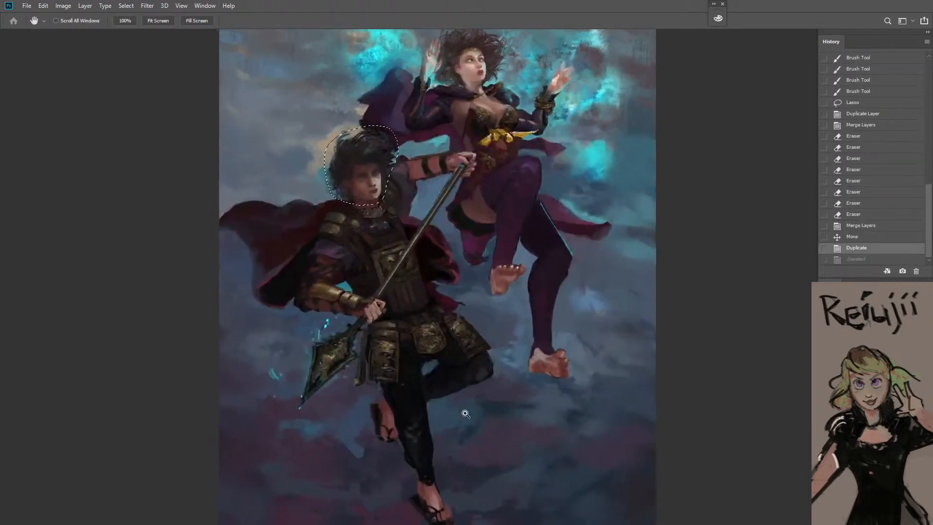
pyautogui.hotkey('ctrl', 'z')
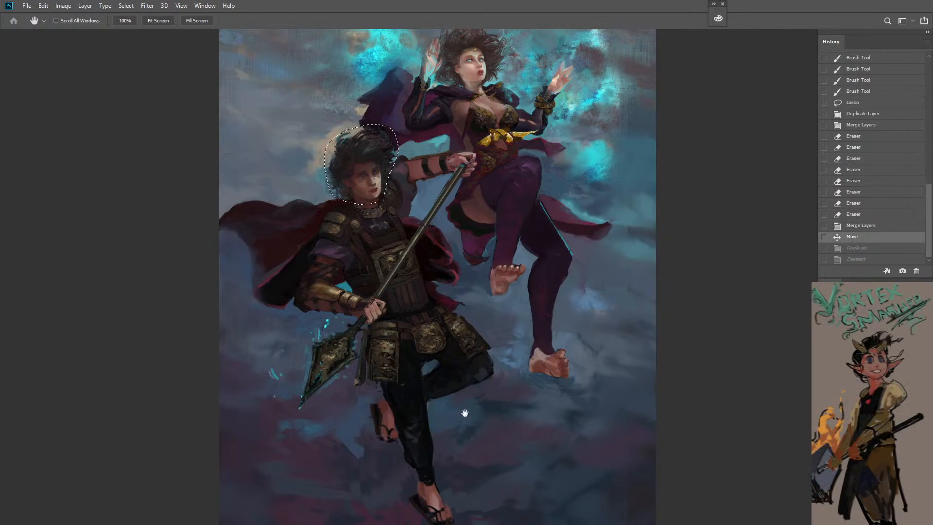
pyautogui.hotkey('ctrl', 'd')
# Check both full figures against the DuoSketch1.psd opening state and return to the current version
pyautogui.moveTo(927, 244); pyautogui.dragTo(927, 121)
pyautogui.click(859, 62)
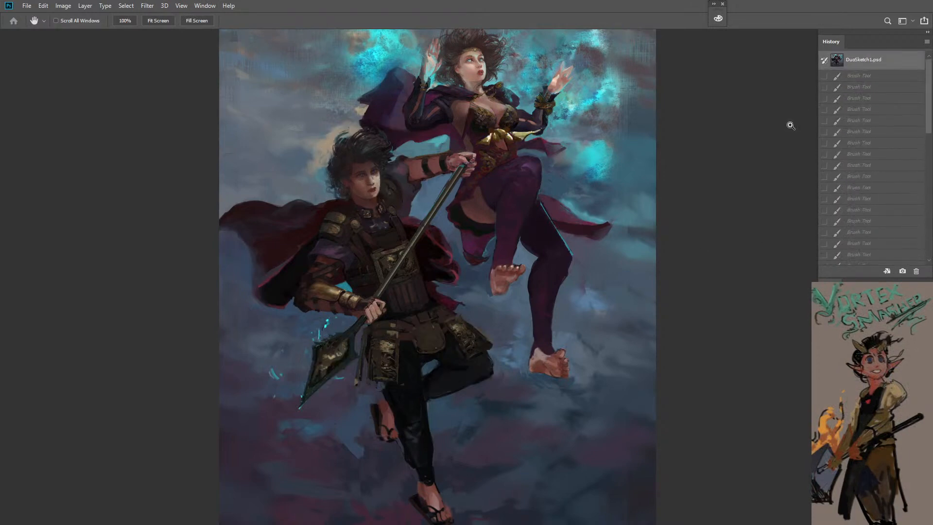
pyautogui.hotkey('ctrl', 'z')
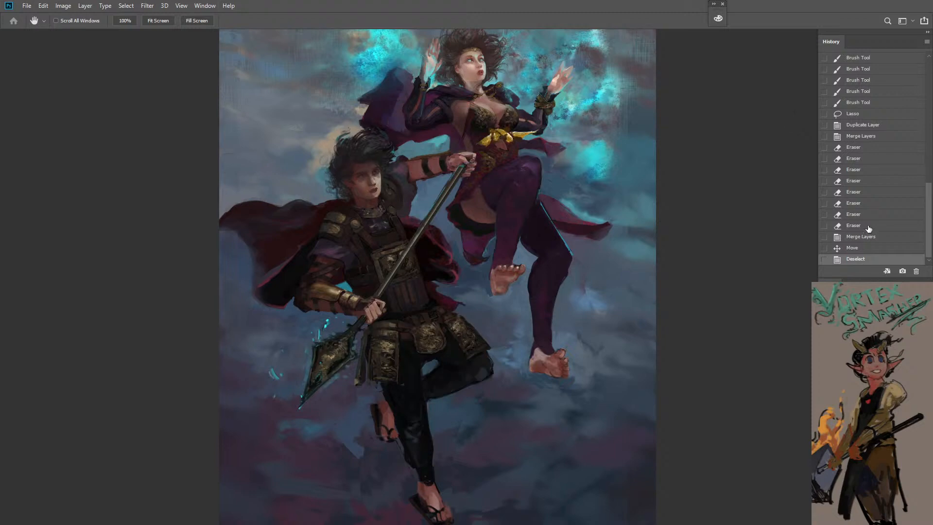
# Review the earlier eraser and layer merge states of the warrior's head and compare them with the opening state
pyautogui.click(868, 227)
pyautogui.click(869, 215)
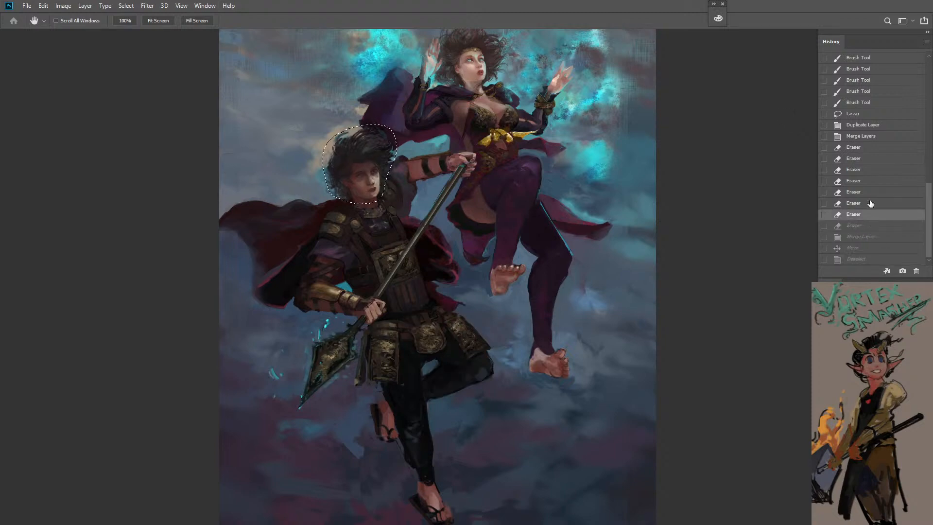
pyautogui.click(870, 203)
pyautogui.click(869, 136)
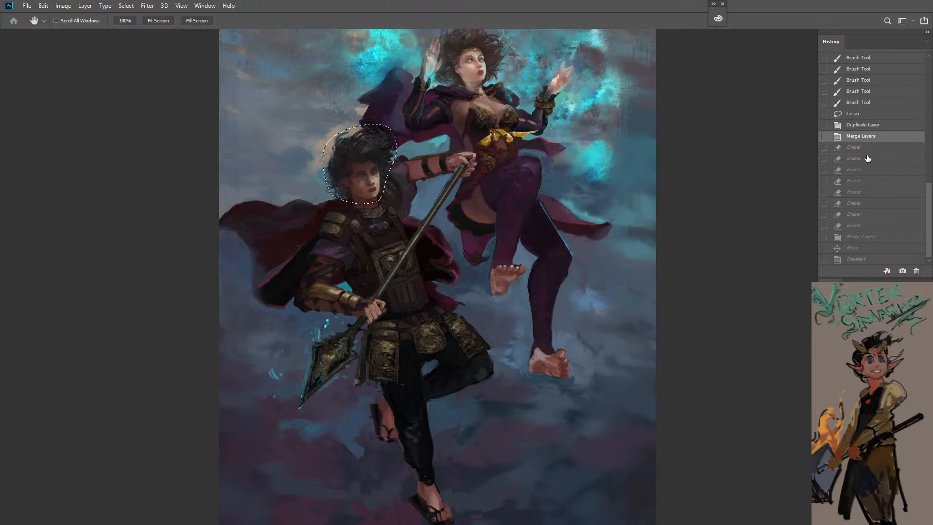
pyautogui.scroll(10, 836, 69)
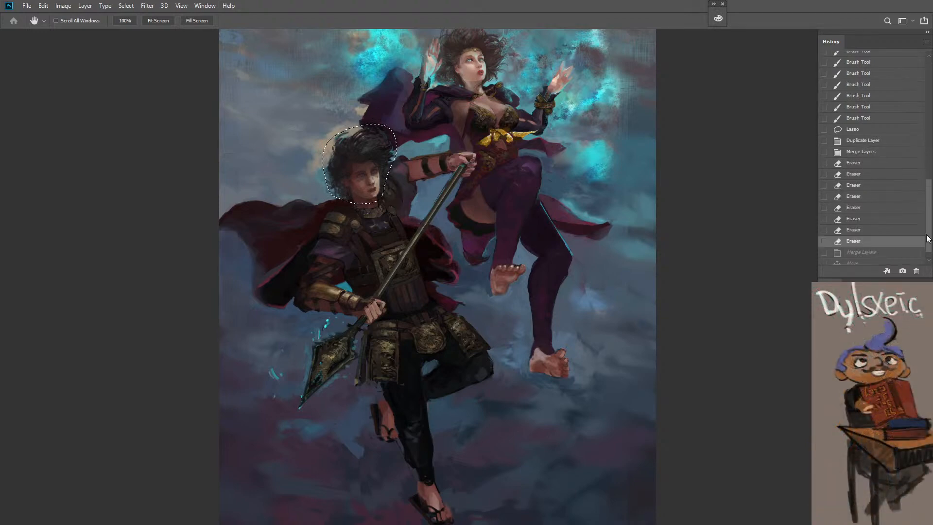
pyautogui.click(855, 64)
pyautogui.hotkey('ctrl', 'z')
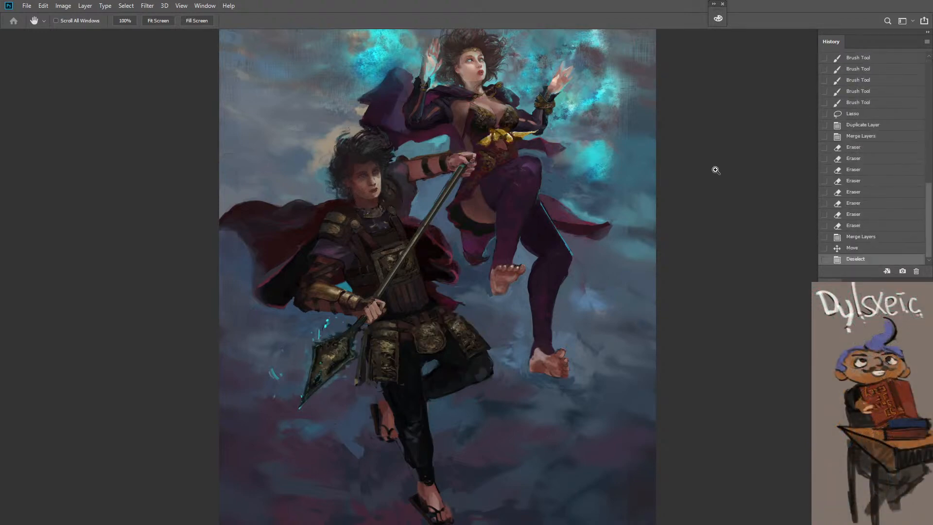
pyautogui.hotkey('ctrl', 'z')
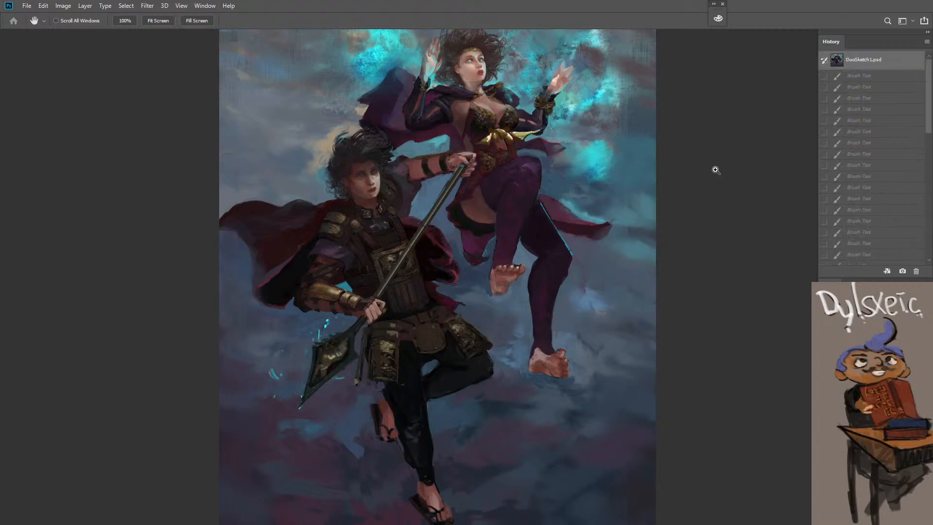
# Return the history to the layer merge made before the head was moved, and clear the selection
pyautogui.moveTo(930, 132); pyautogui.dragTo(921, 273)
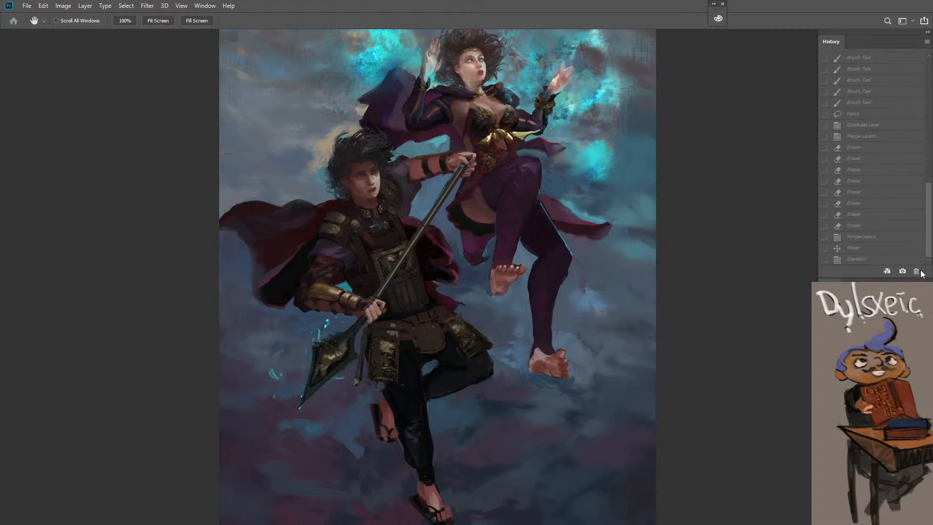
pyautogui.click(876, 241)
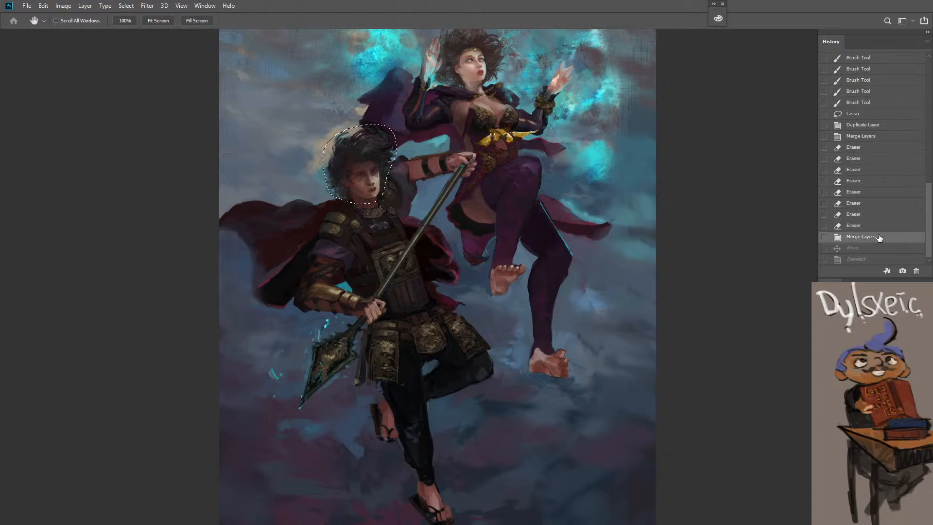
pyautogui.hotkey('ctrl', 'd')
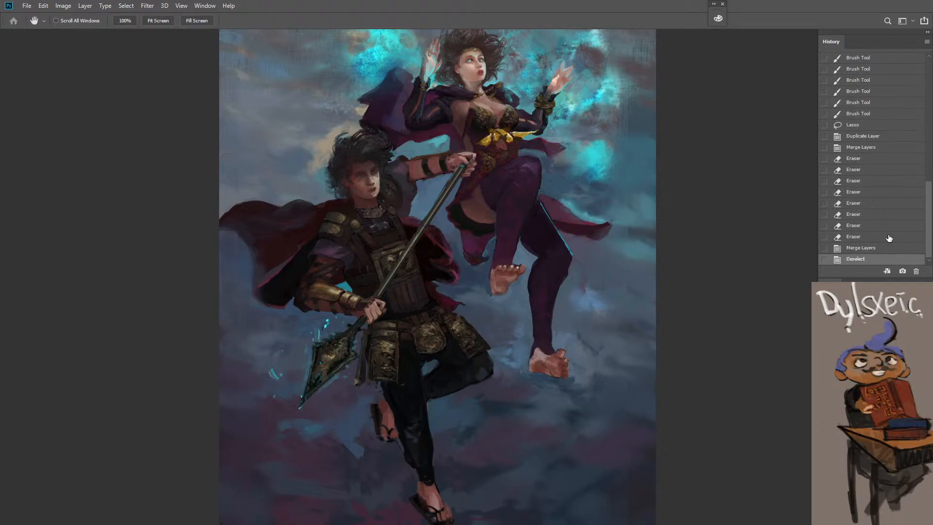
# Switch repeatedly between the document's opening state and the current version to compare the warrior's head
pyautogui.moveTo(928, 260); pyautogui.dragTo(928, 138)
pyautogui.click(862, 60)
pyautogui.hotkey('ctrl', 'z')
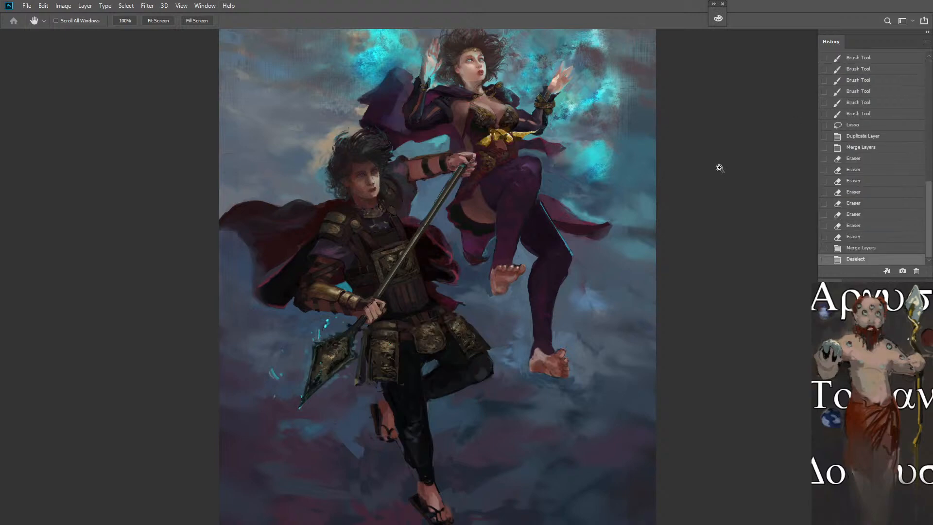
pyautogui.hotkey('ctrl', 'z')
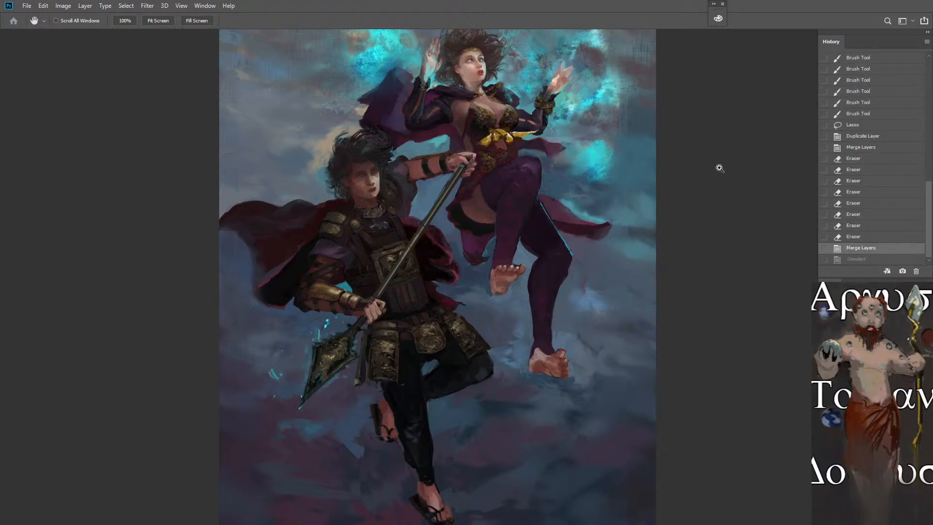
pyautogui.hotkey('ctrl', 'shift', 'z')
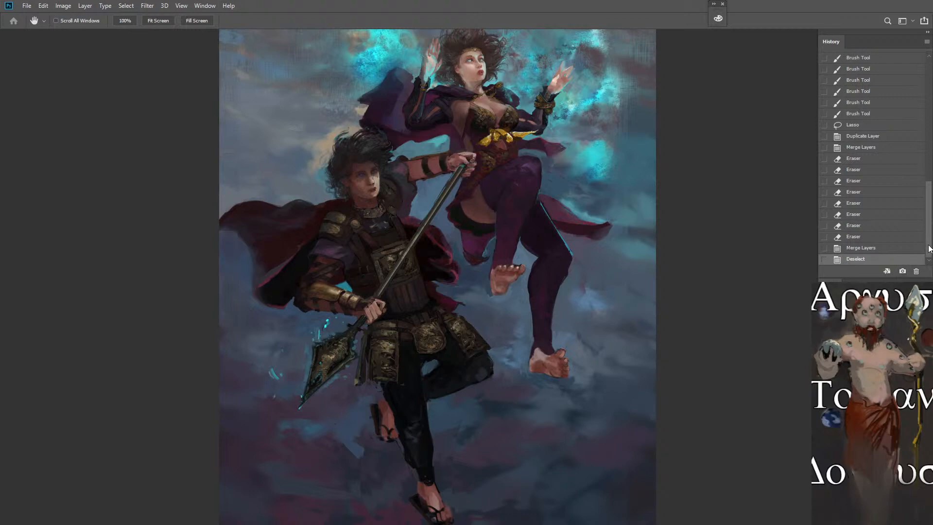
pyautogui.moveTo(929, 249); pyautogui.dragTo(892, 45)
pyautogui.click(867, 61)
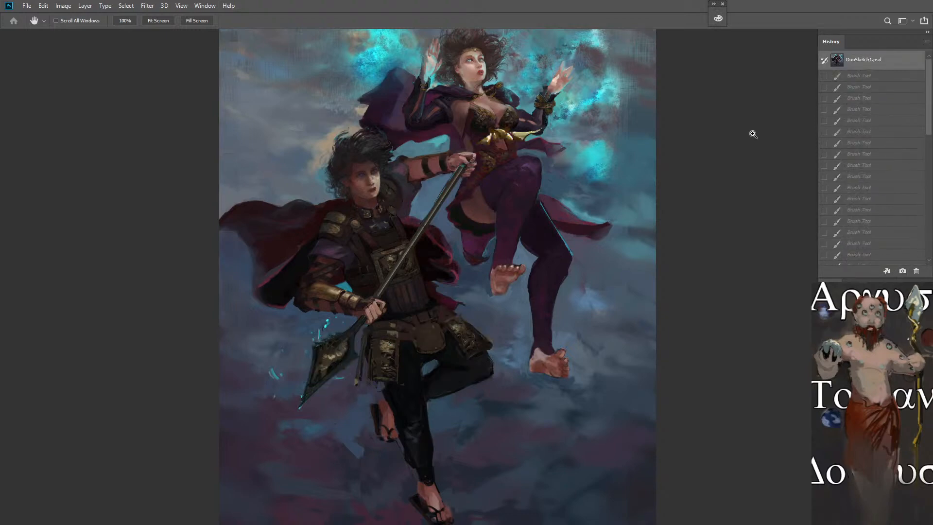
pyautogui.hotkey('ctrl', 'alt', 'z')
pyautogui.hotkey('ctrl', 'z')
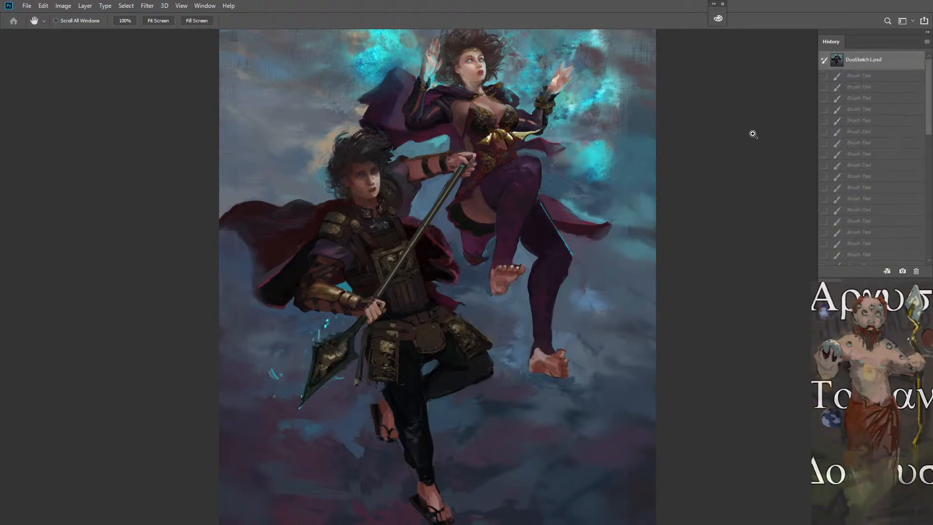
pyautogui.hotkey('ctrl', 'z')
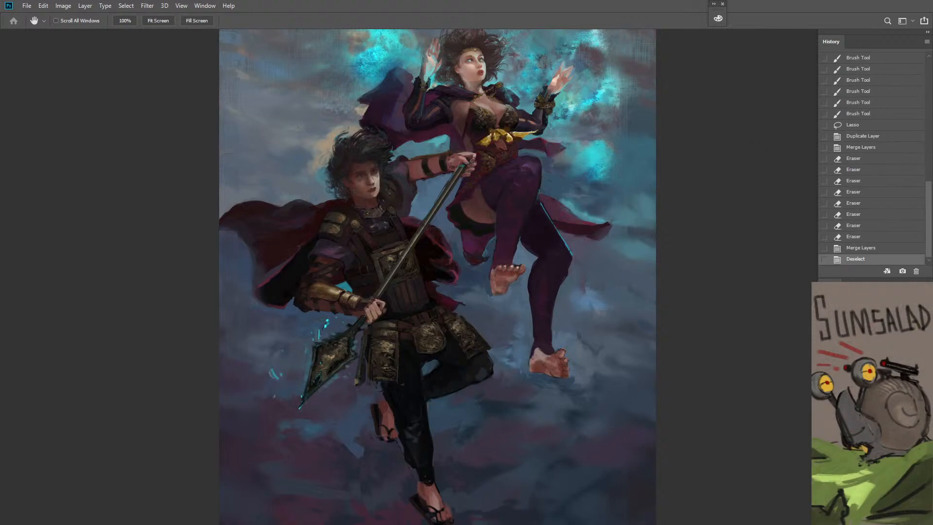
pyautogui.hotkey('ctrl', 'z')
pyautogui.hotkey('ctrl', 'shift', 'z')
# Erase over the warrior's face with the Eraser at 100% opacity, setting the layer's opacity to 50% between strokes
pyautogui.press('e')
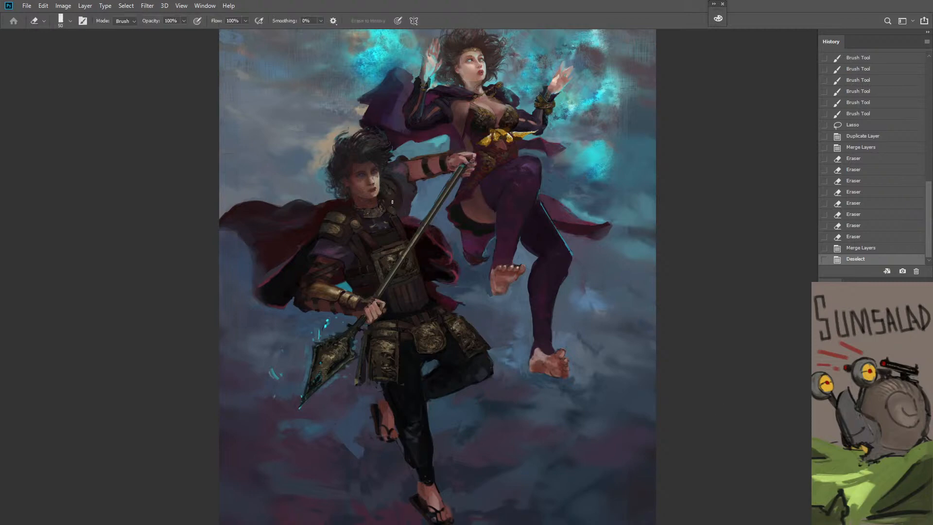
pyautogui.moveTo(361, 181)
pyautogui.mouseDown()
pyautogui.moveTo(364, 195)
pyautogui.moveTo(384, 178)
pyautogui.moveTo(418, 178)
pyautogui.mouseUp()
pyautogui.press('z')
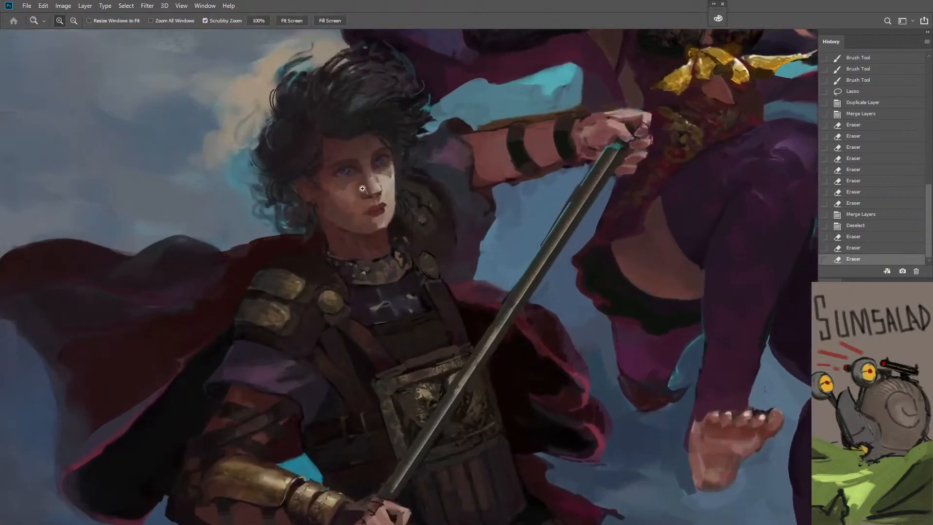
pyautogui.press('5')
pyautogui.press('e')
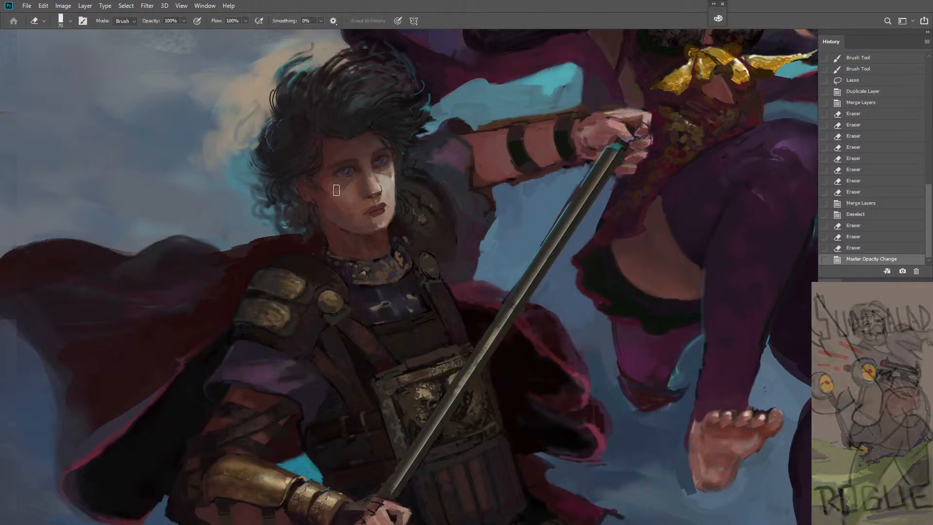
pyautogui.moveTo(340, 190); pyautogui.dragTo(372, 203)
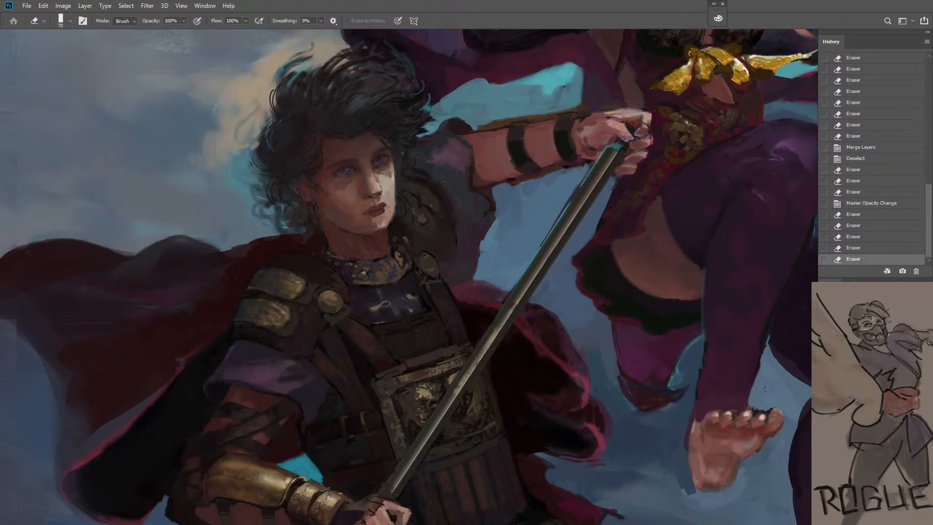
pyautogui.hotkey('ctrl', ',')
pyautogui.hotkey('ctrl', ',')
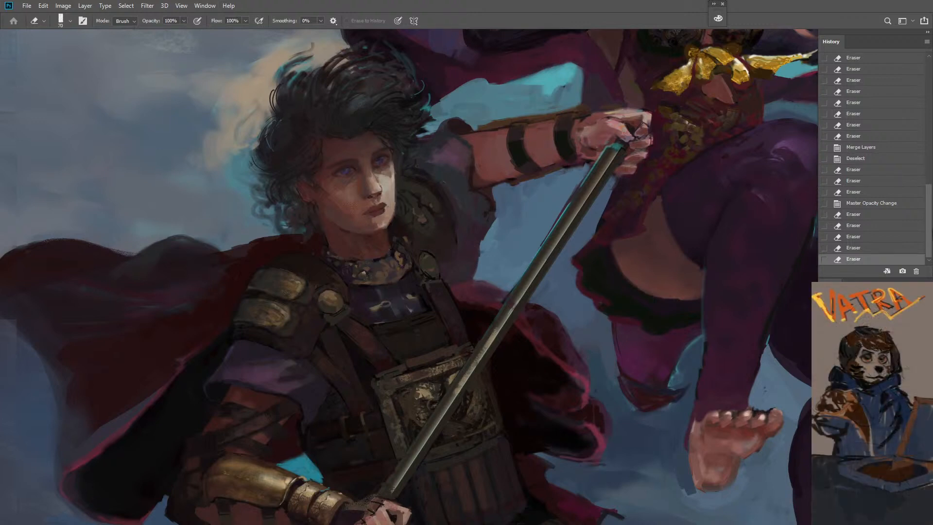
# Compare the warrior's face and the whole painting with the opening state and restore the latest eraser state
pyautogui.moveTo(930, 231); pyautogui.dragTo(906, 52)
pyautogui.click(852, 63)
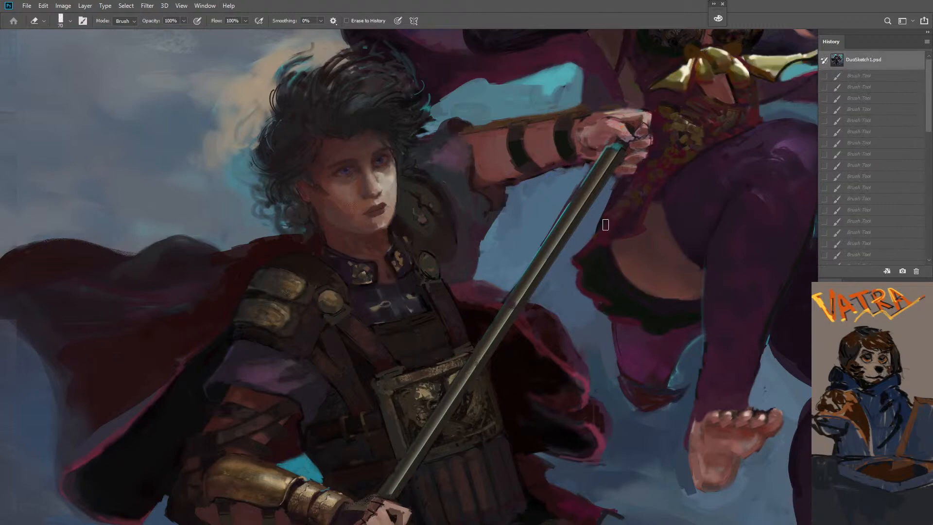
pyautogui.keyDown('alt'); pyautogui.click(503, 315); pyautogui.keyUp('alt')
pyautogui.keyDown('alt'); pyautogui.click(503, 315); pyautogui.keyUp('alt')
pyautogui.keyDown('alt'); pyautogui.click(503, 316); pyautogui.keyUp('alt')
pyautogui.moveTo(495, 327); pyautogui.dragTo(423, 285)
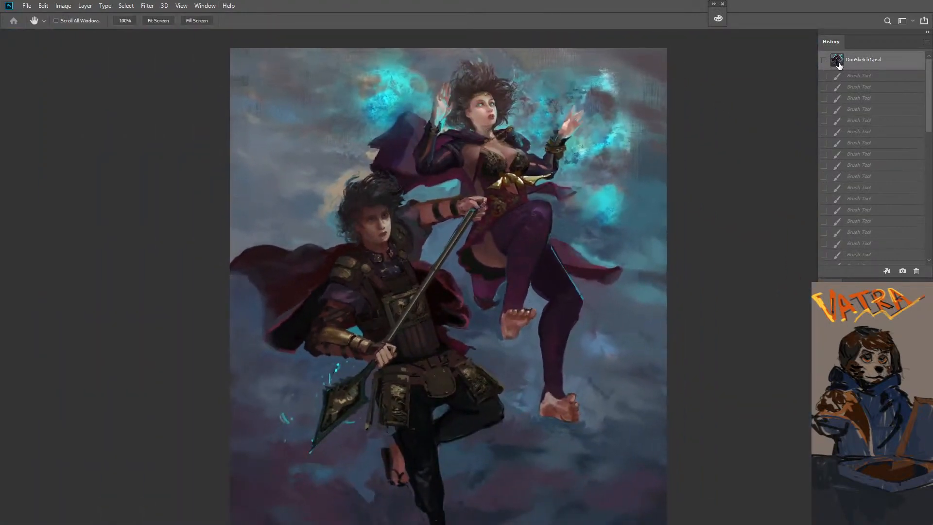
pyautogui.moveTo(928, 129); pyautogui.dragTo(928, 265)
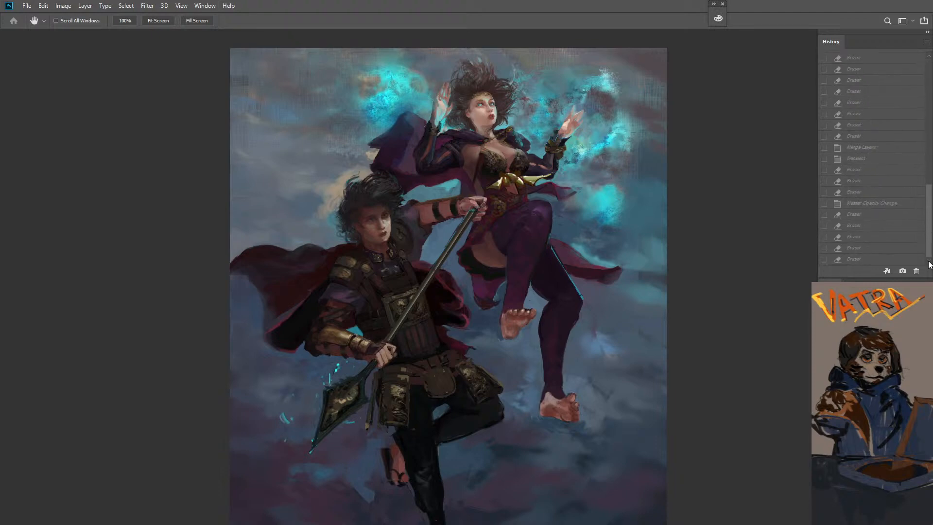
pyautogui.click(860, 260)
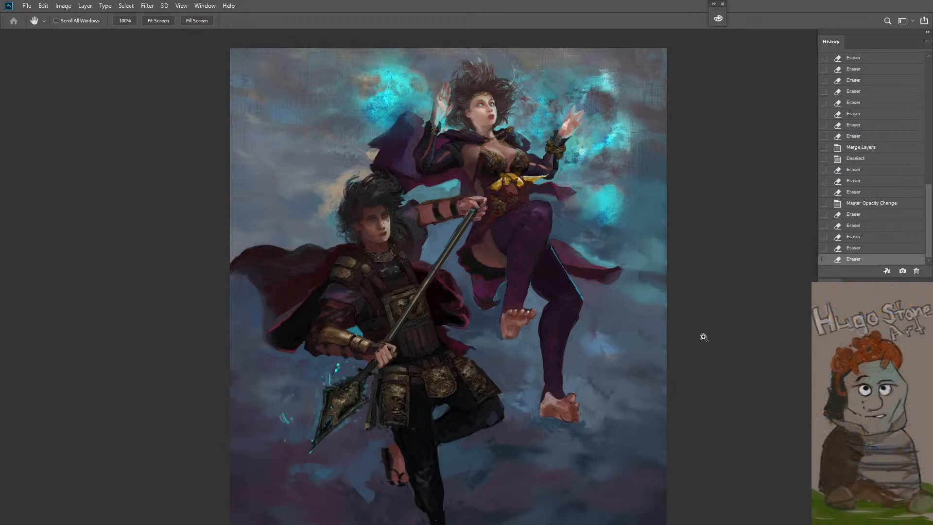
# Switch repeatedly between the document's opening state and the latest eraser state to compare the whole painting
pyautogui.moveTo(929, 237); pyautogui.dragTo(930, 111)
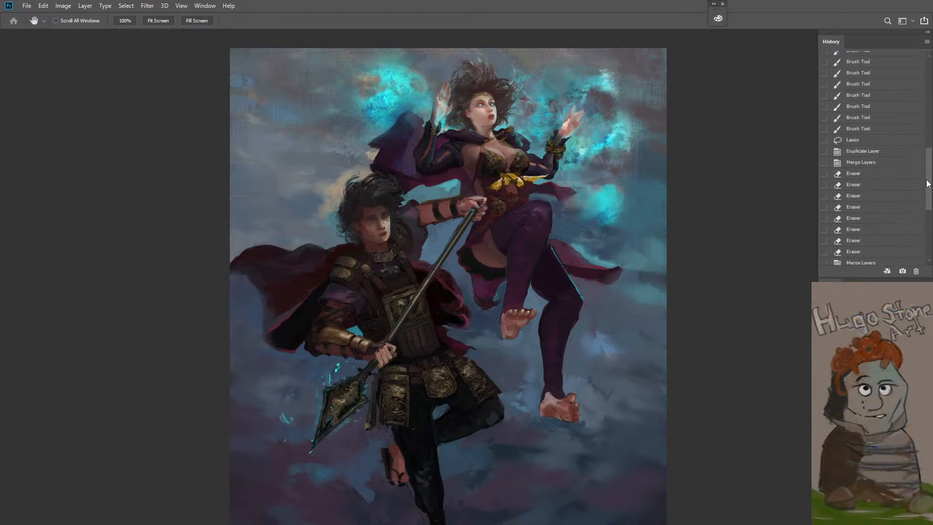
pyautogui.click(863, 59)
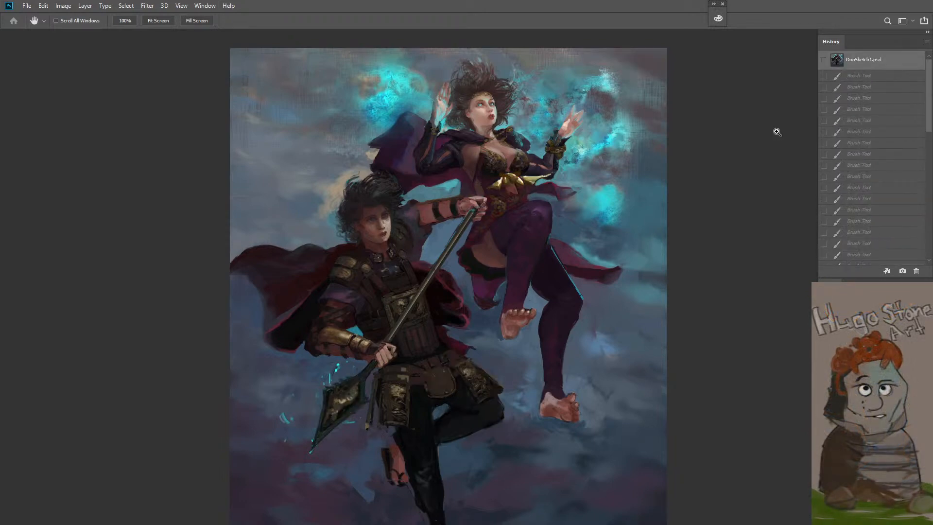
pyautogui.hotkey('ctrl', 'z')
pyautogui.hotkey('ctrl', 'shift', 'z')
pyautogui.hotkey('ctrl', 'z')
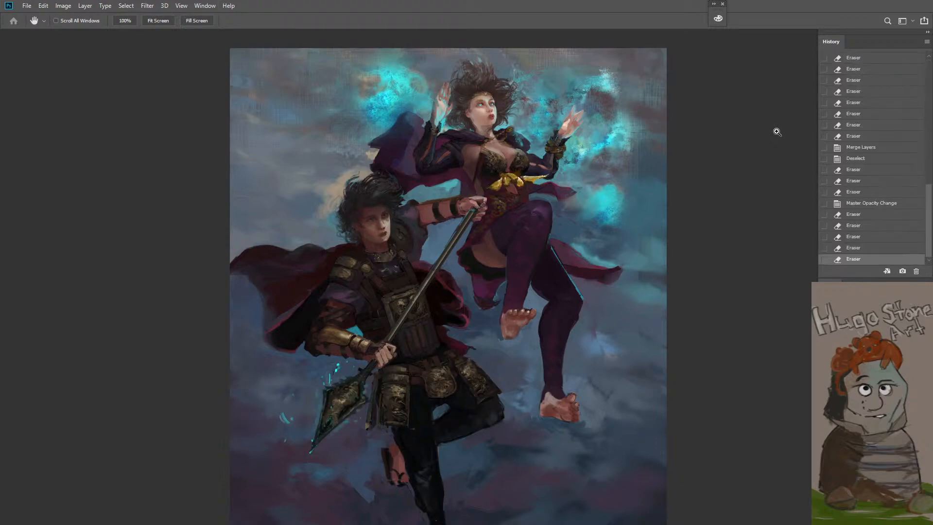
pyautogui.hotkey('ctrl', 'shift', 'z')
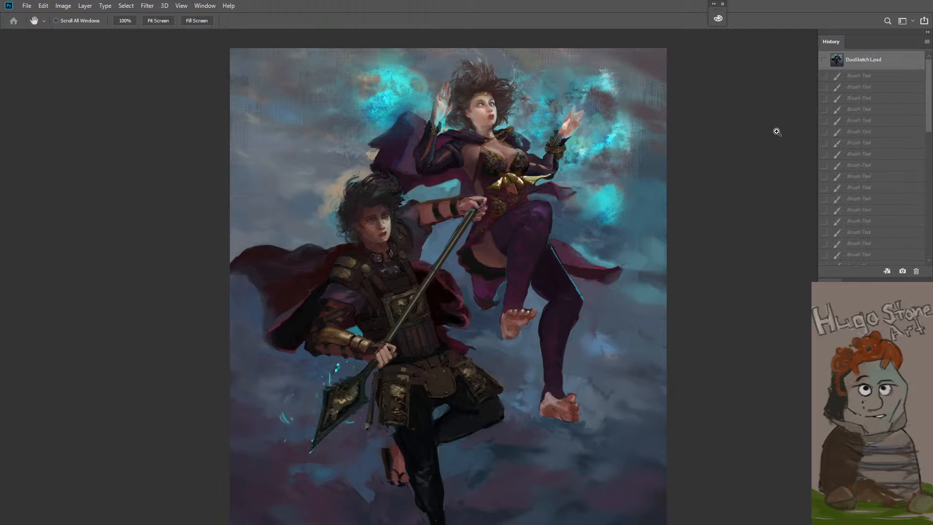
pyautogui.hotkey('ctrl', 'z')
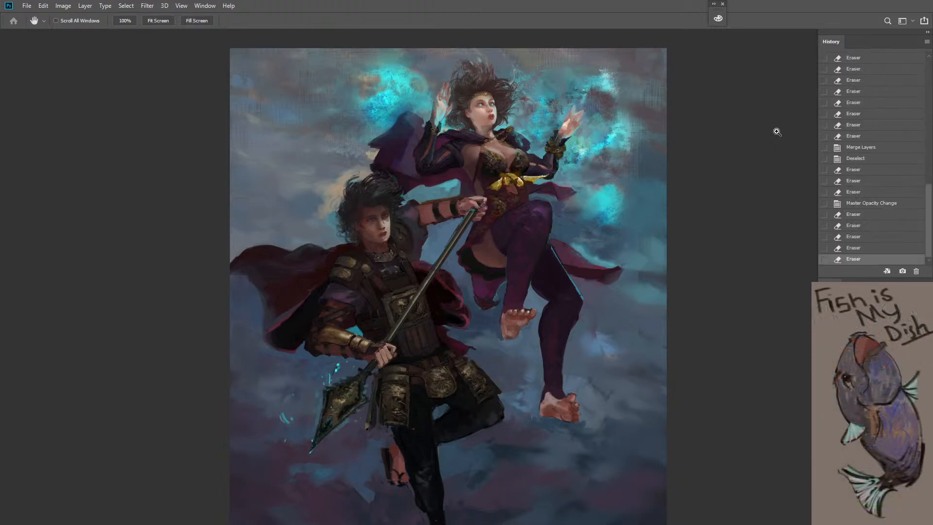
pyautogui.hotkey('ctrl', 'shift', 'z')
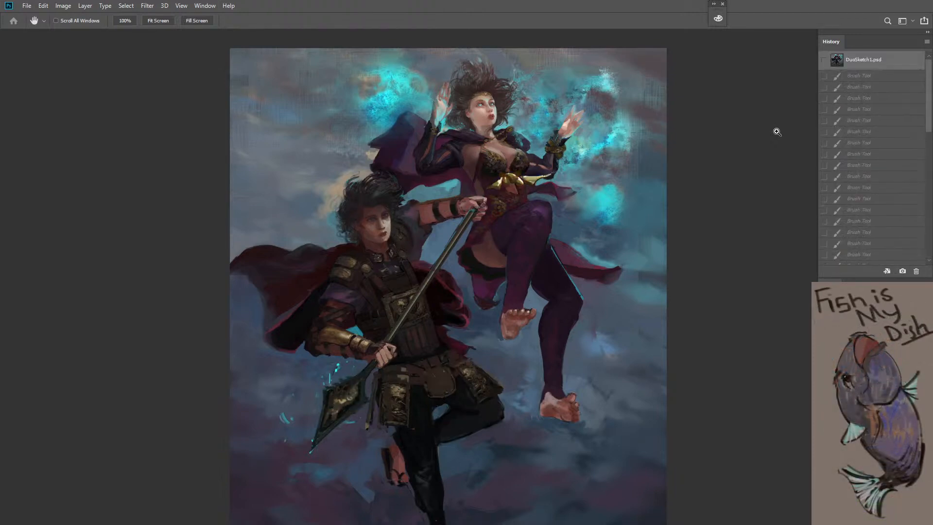
pyautogui.hotkey('ctrl', 'z')
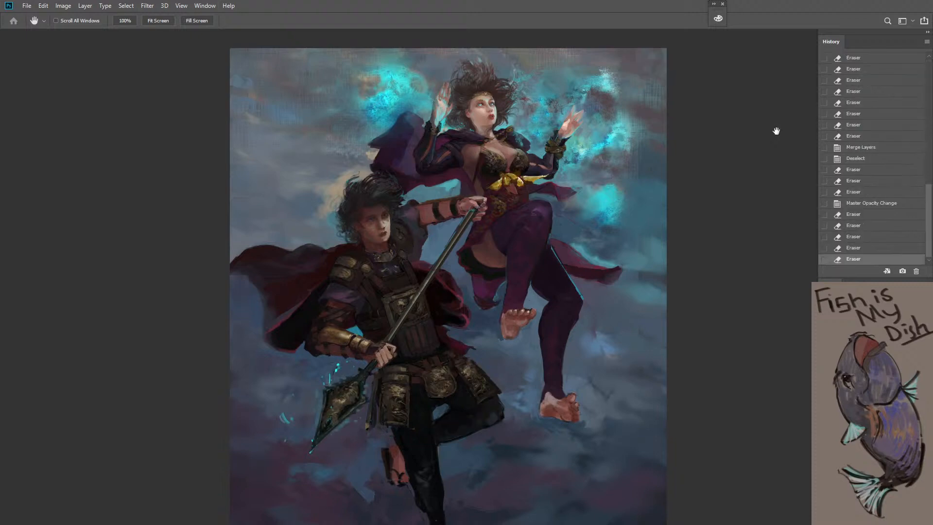
# Erase with short strokes around the warrior's eyes with the Eraser at 100% opacity, and set the layer's opacity to 90%
pyautogui.press('e')
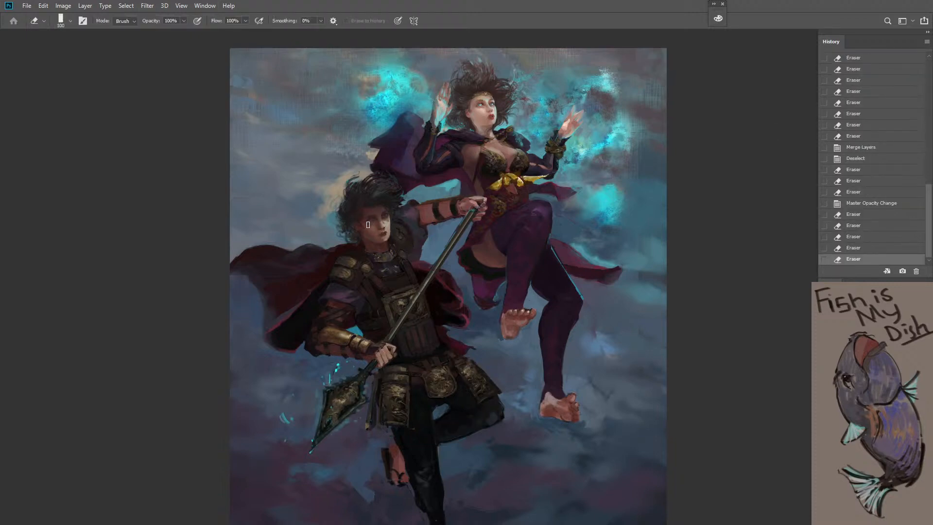
pyautogui.moveTo(387, 220); pyautogui.dragTo(393, 220)
pyautogui.moveTo(372, 223)
pyautogui.mouseDown()
pyautogui.moveTo(396, 221)
pyautogui.moveTo(374, 221)
pyautogui.mouseUp()
pyautogui.press('z')
pyautogui.press('9')
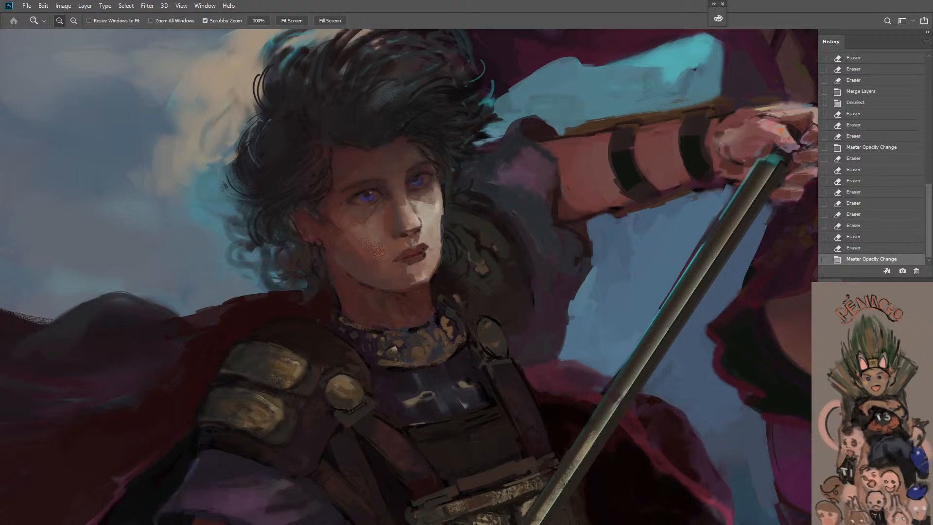
# Toggle the layer's visibility to check the face, and heal a small spot on the warrior's jaw with the content-aware Spot Healing Brush
pyautogui.hotkey('ctrl', ',')
pyautogui.hotkey('ctrl', ',')
pyautogui.keyDown('alt'); pyautogui.click(572, 408); pyautogui.keyUp('alt')
pyautogui.press('j')
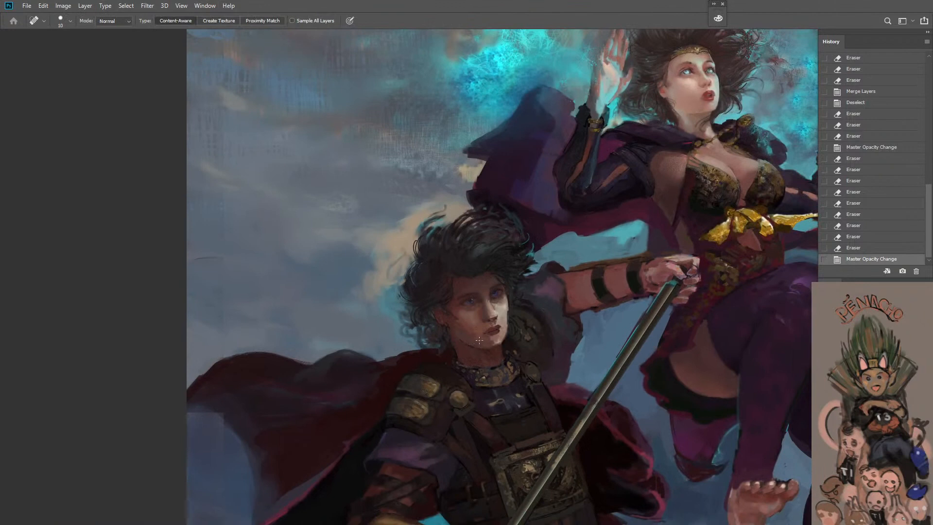
pyautogui.click(479, 340)
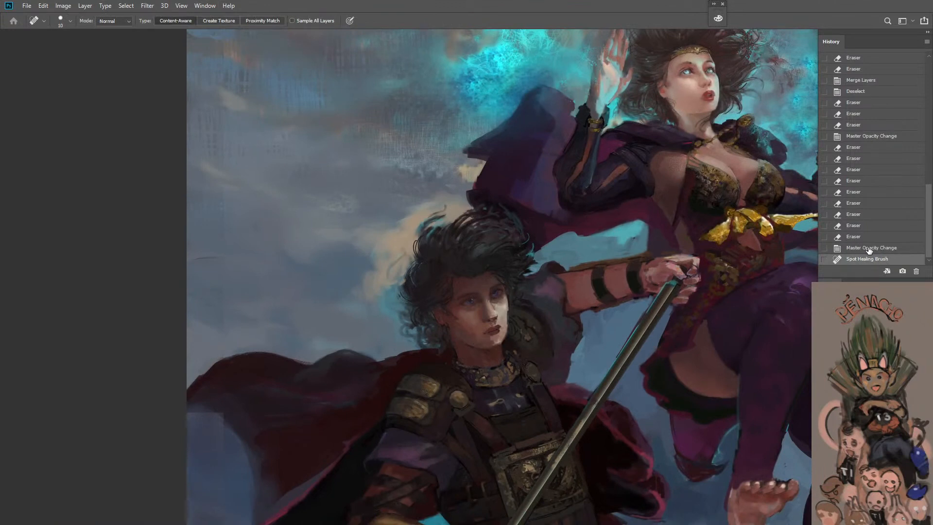
# Undo the spot healing and step the history back to the eraser state before the last layer opacity change
pyautogui.hotkey('ctrl', 'z')
pyautogui.press('z')
pyautogui.keyDown('alt'); pyautogui.click(577, 395); pyautogui.keyUp('alt')
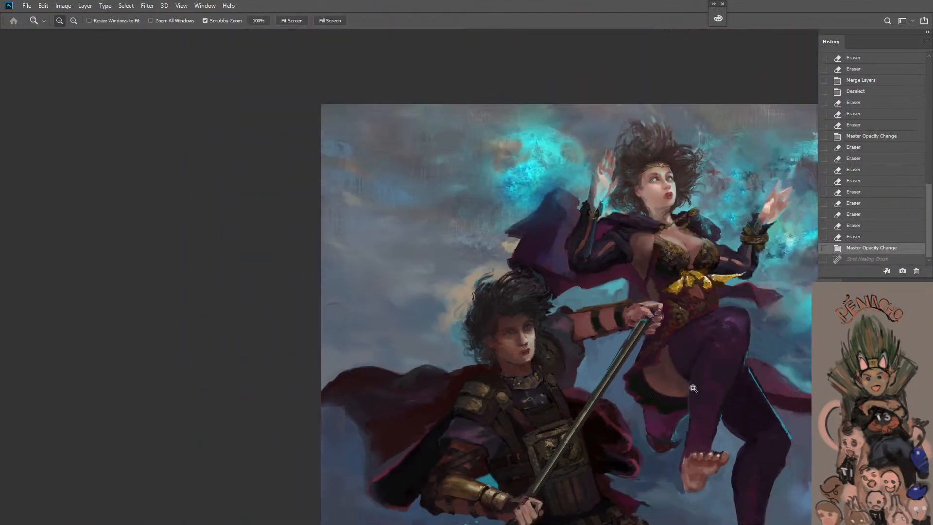
pyautogui.click(866, 241)
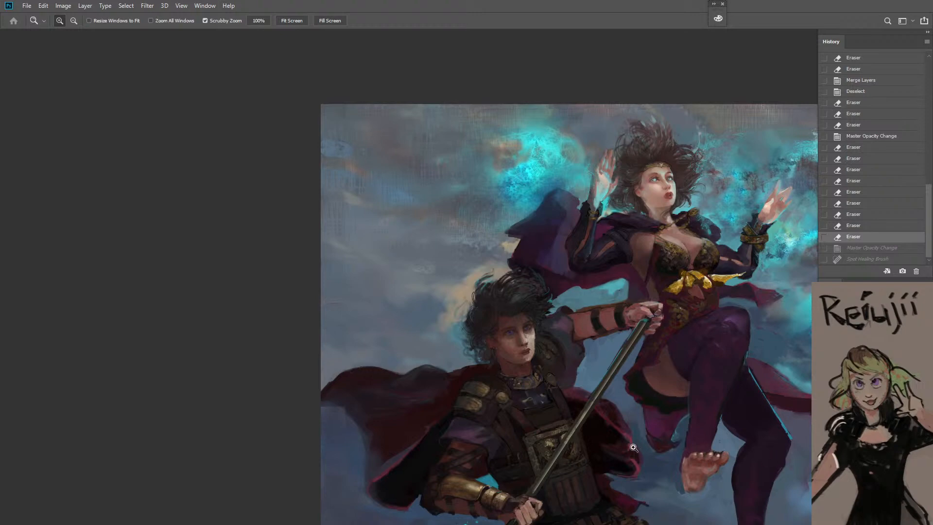
# Compare both figures with the document's opening state and restore the latest Spot Healing Brush state
pyautogui.press('j')
pyautogui.press('h')
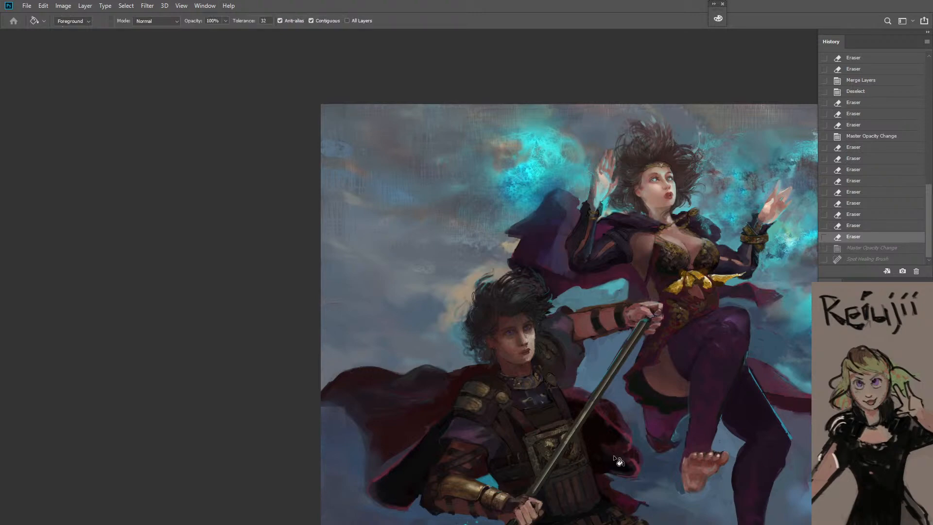
pyautogui.moveTo(613, 455); pyautogui.dragTo(522, 323)
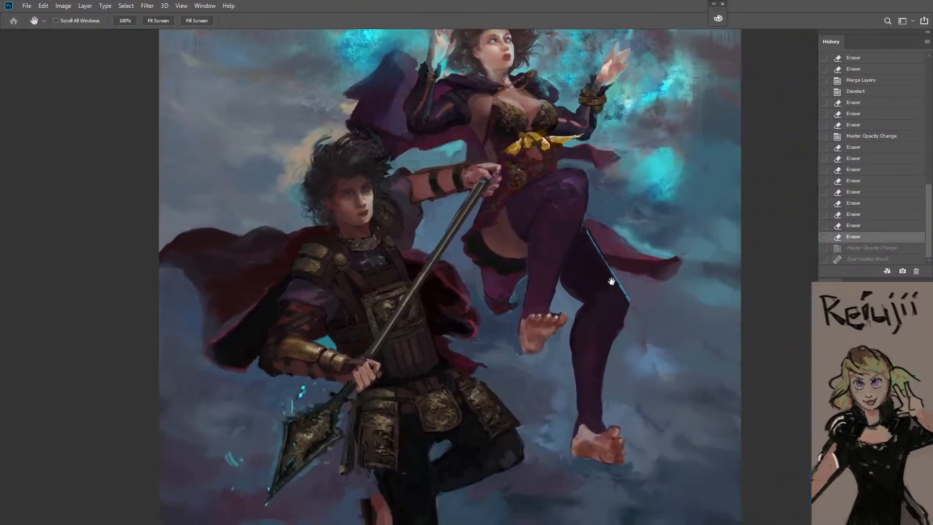
pyautogui.moveTo(929, 233); pyautogui.dragTo(901, 85)
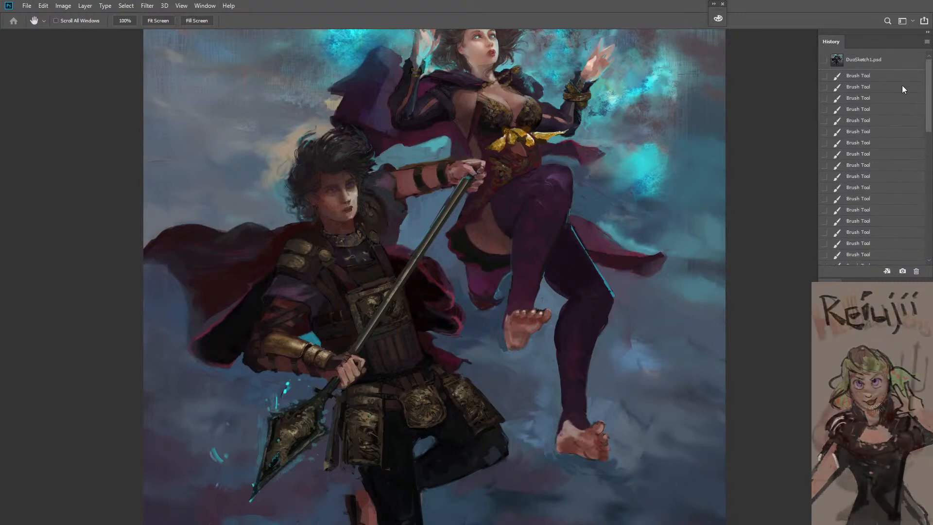
pyautogui.click(863, 60)
pyautogui.hotkey('ctrl', 'z')
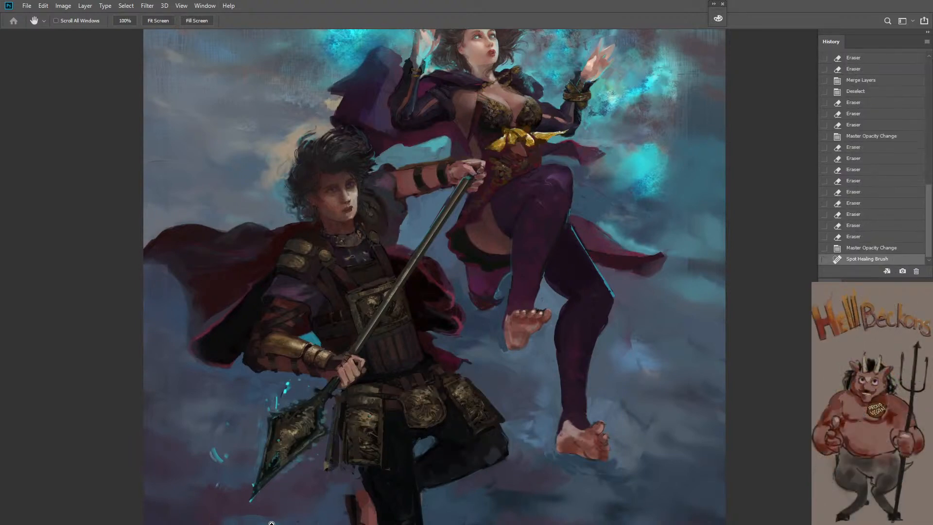
pyautogui.hotkey('ctrl', 'shift', 'z')
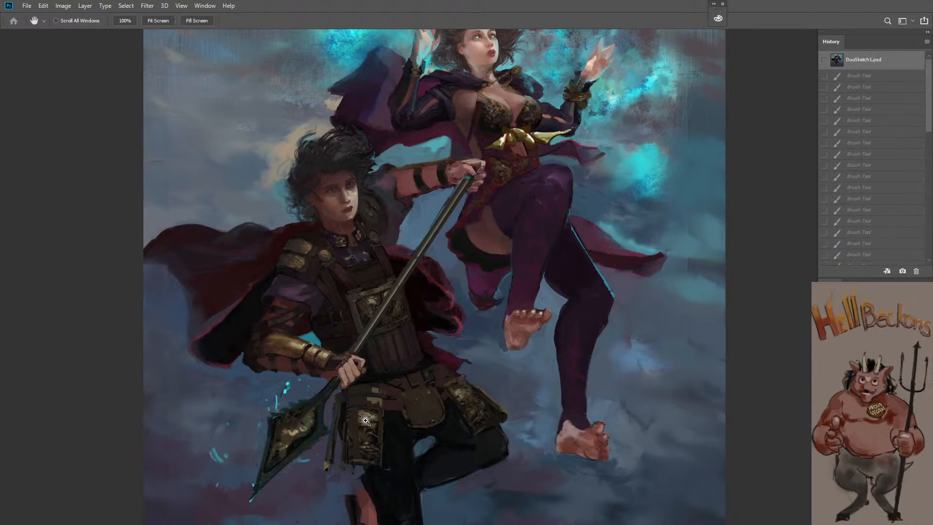
pyautogui.hotkey('ctrl', 'z')
pyautogui.press('z')
pyautogui.keyDown('alt'); pyautogui.click(423, 382); pyautogui.keyUp('alt')
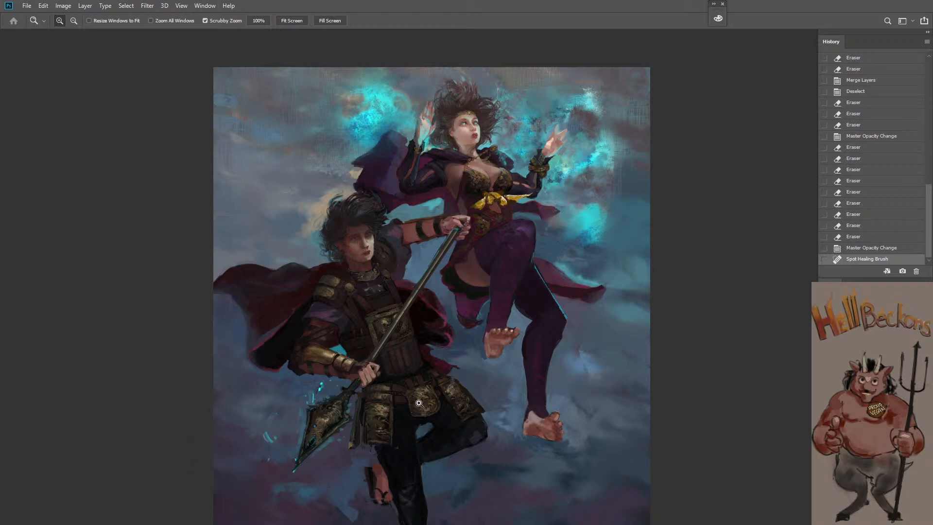
pyautogui.press('h')
pyautogui.moveTo(438, 426); pyautogui.dragTo(443, 390)
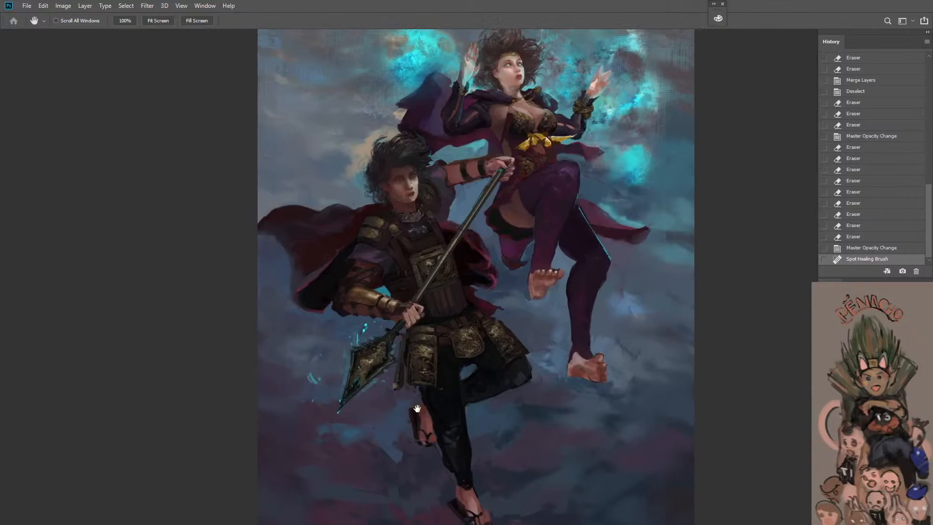